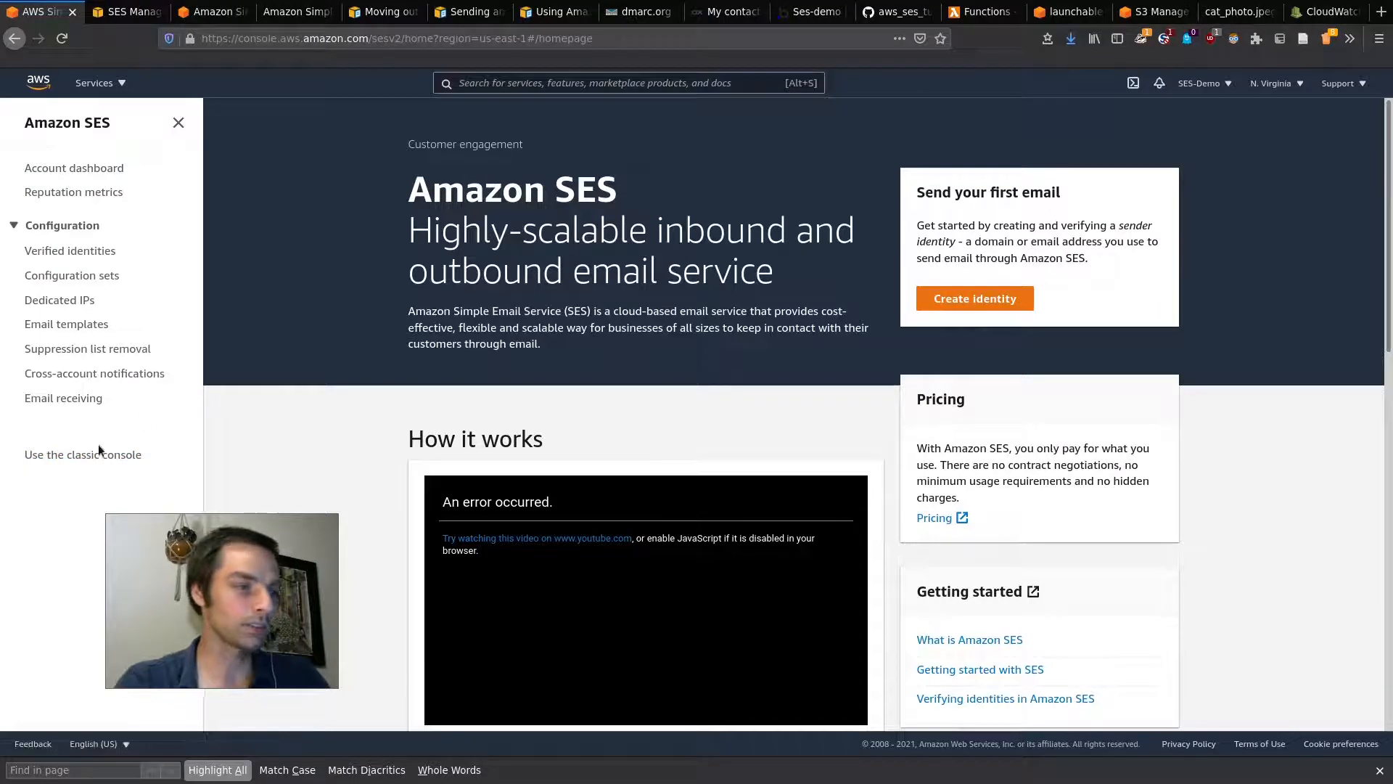
Step: Switch back and forth between the classic and new SES consoles, ending on the new console homepage
click(149, 9)
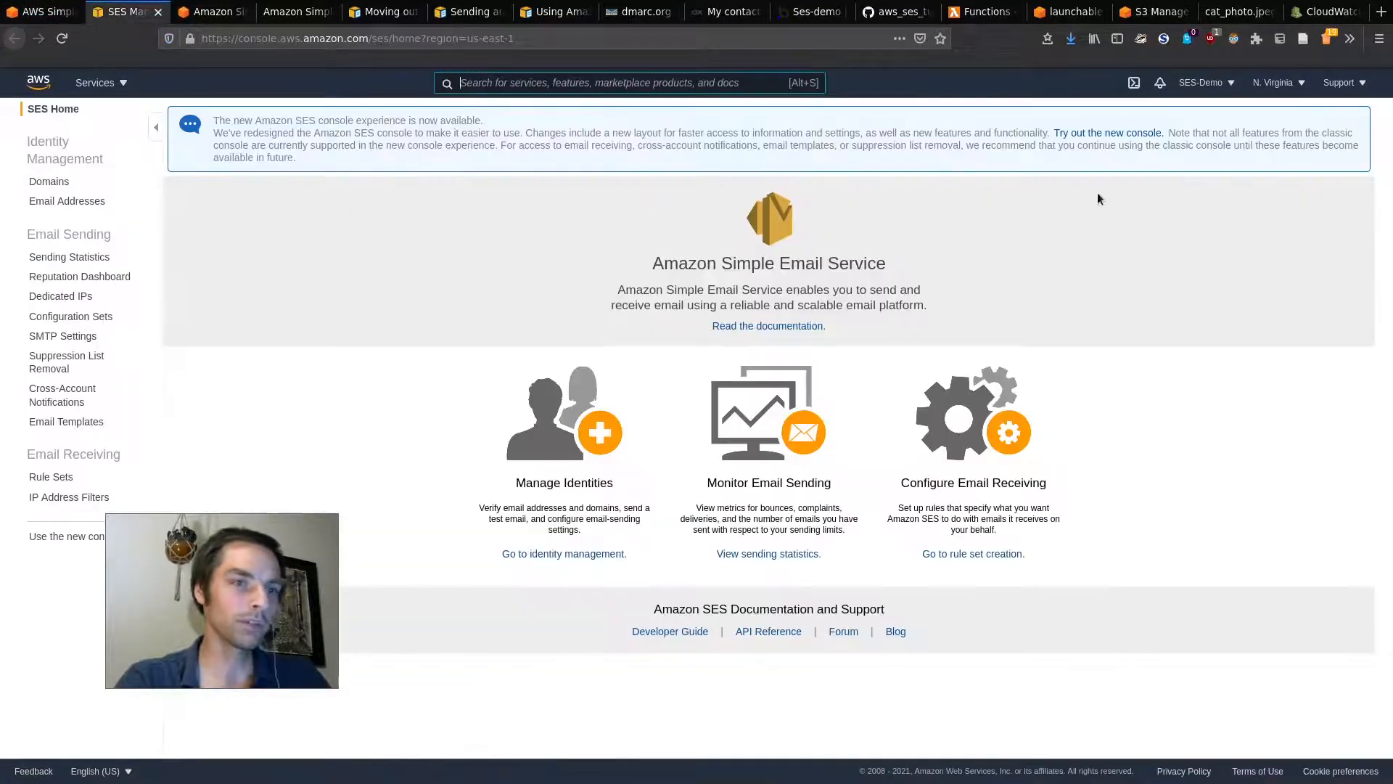
click(62, 7)
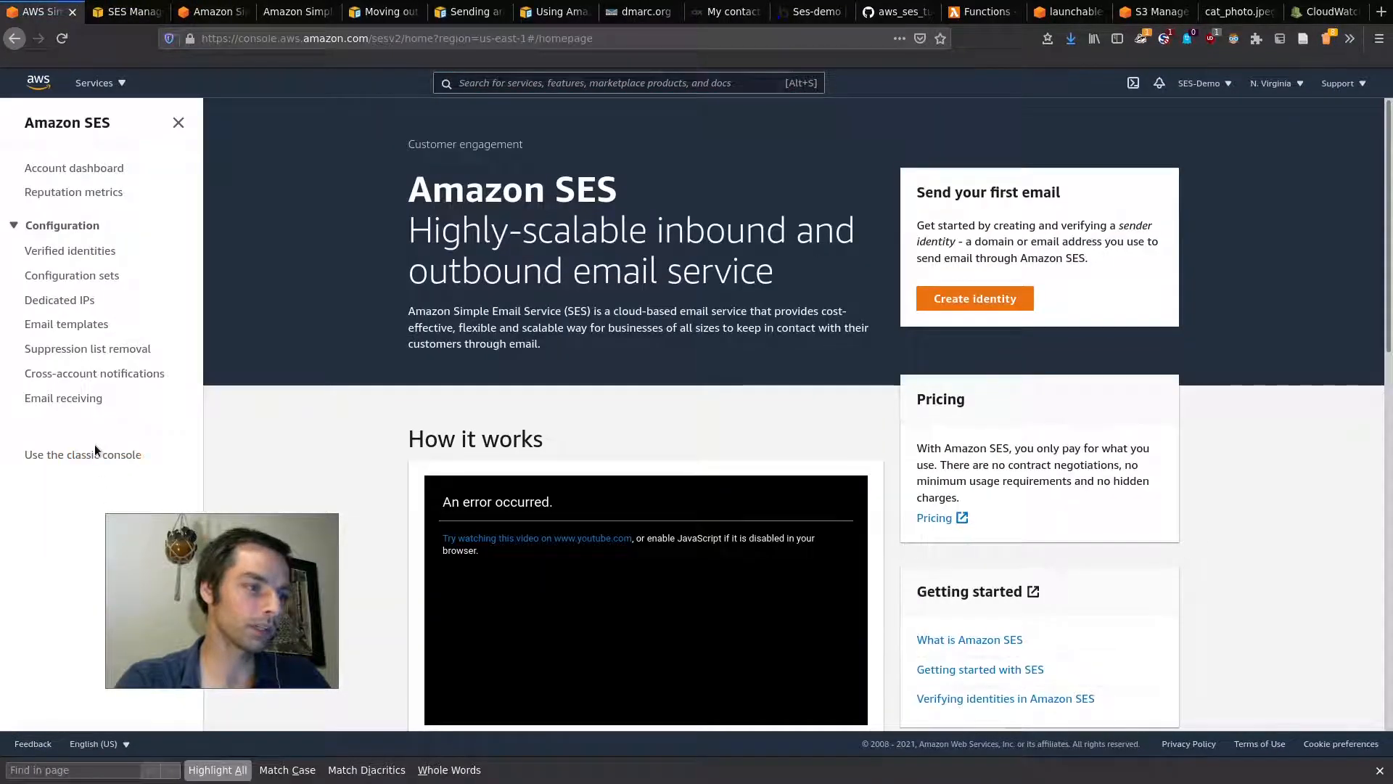
click(96, 454)
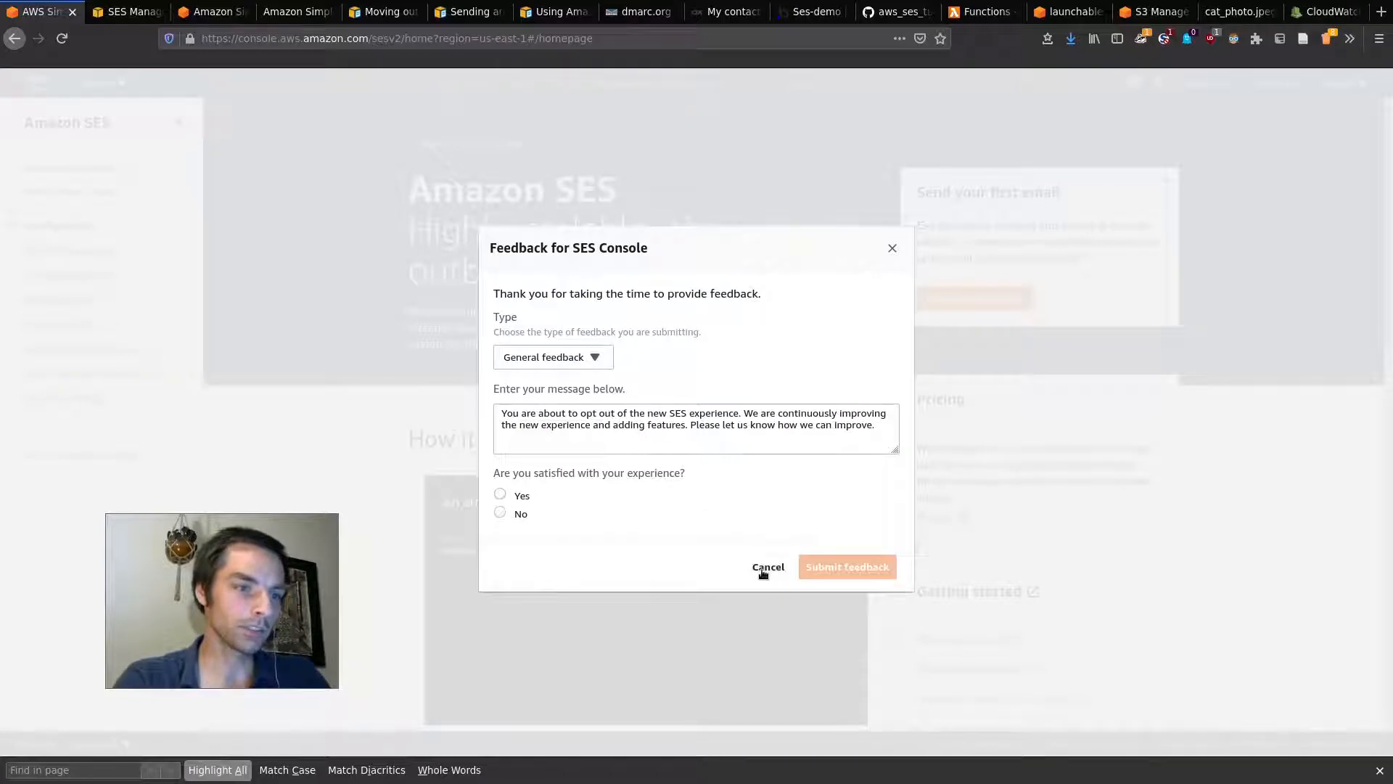
click(894, 248)
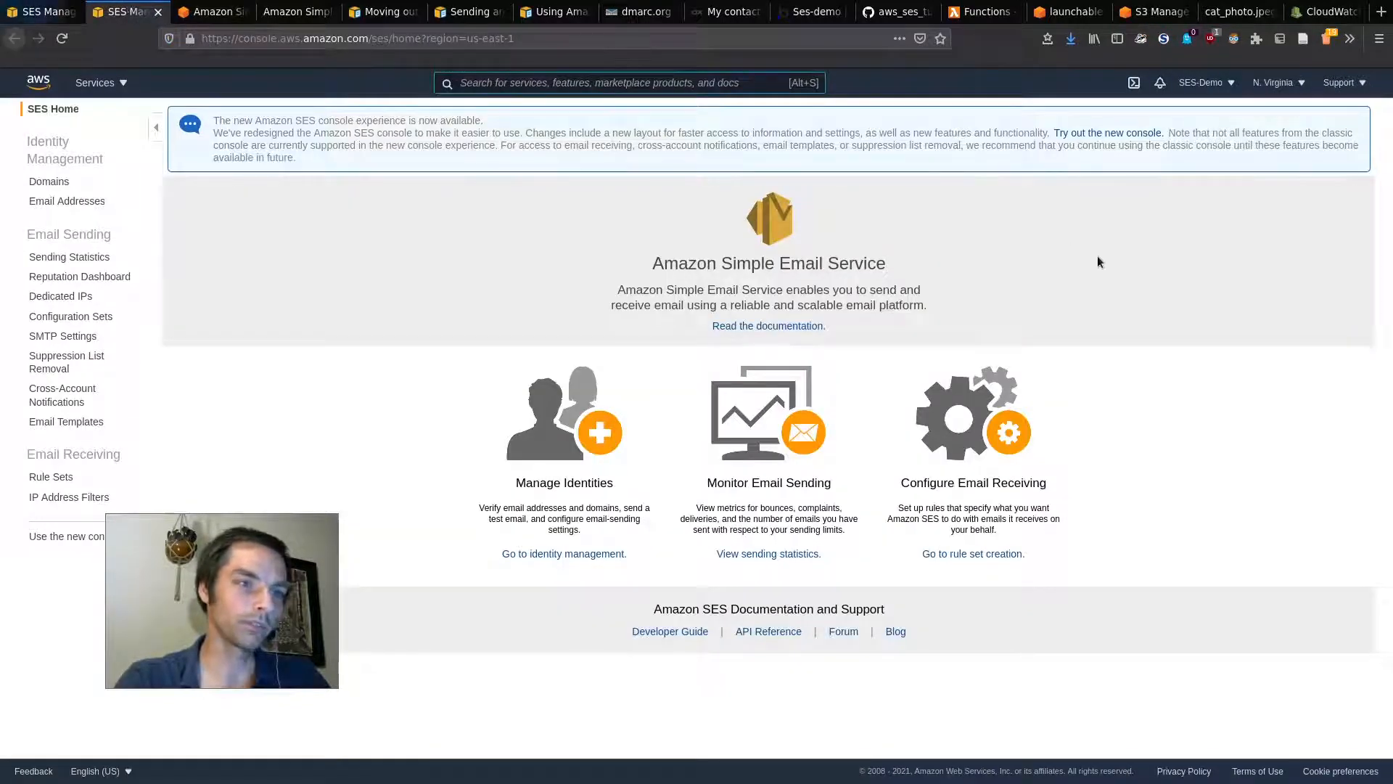
click(1116, 133)
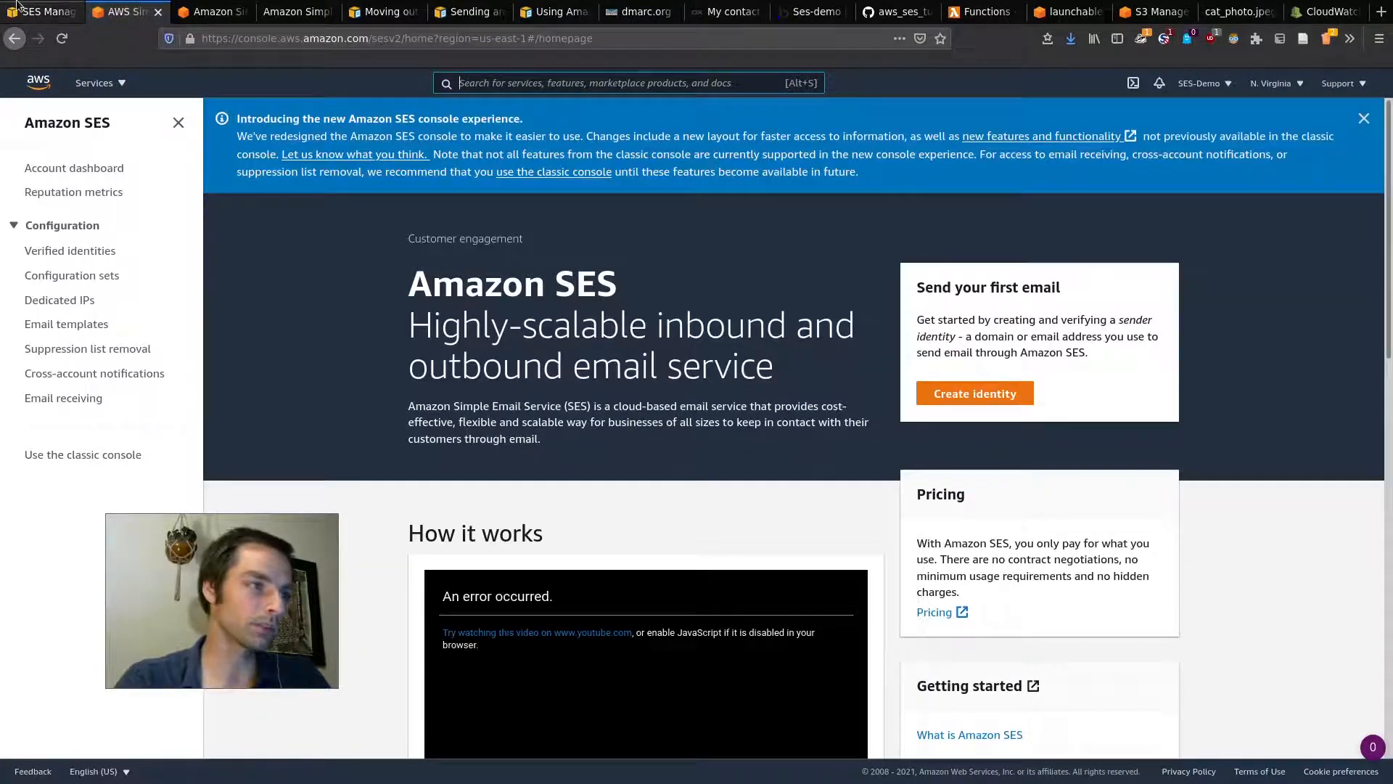
click(43, 11)
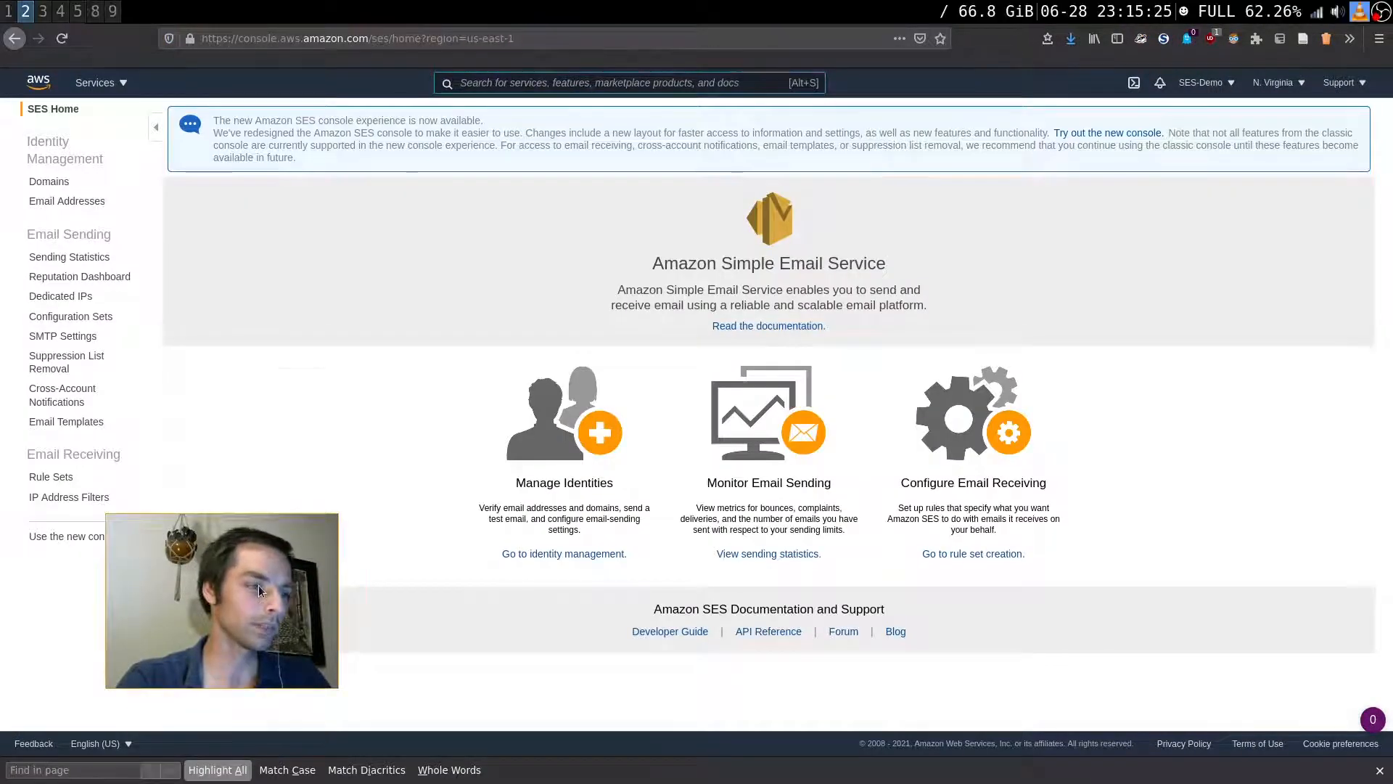
click(154, 6)
drag(349, 465, 208, 550)
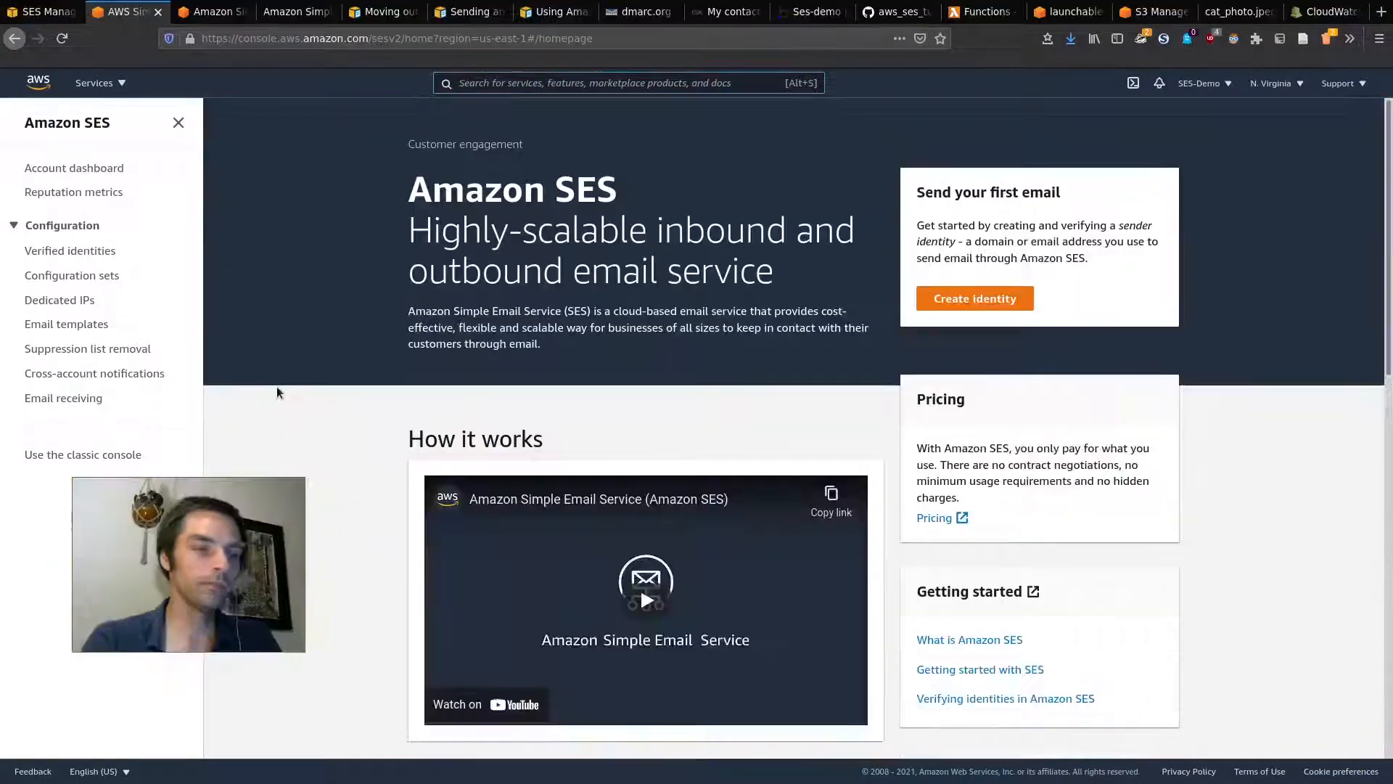
key(super)
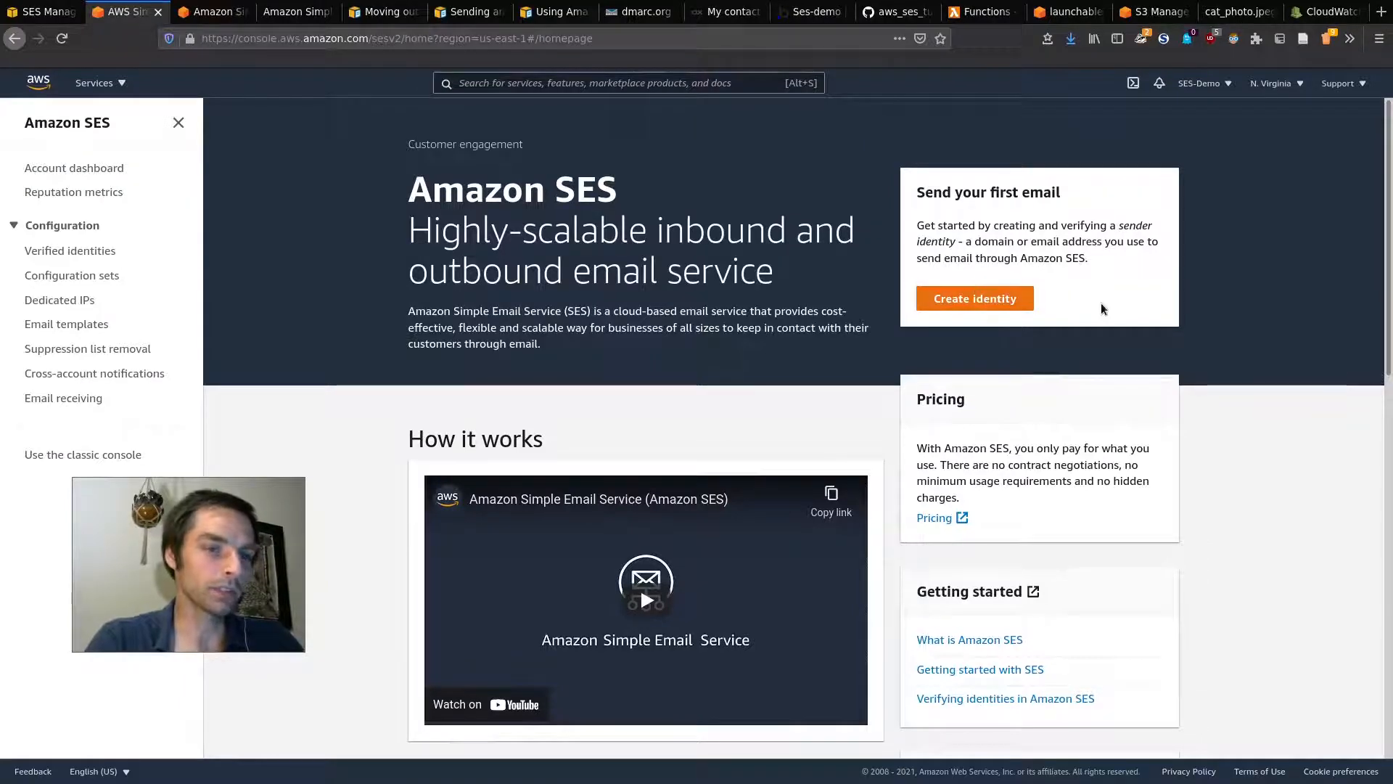
scroll(944, 428, down, 3)
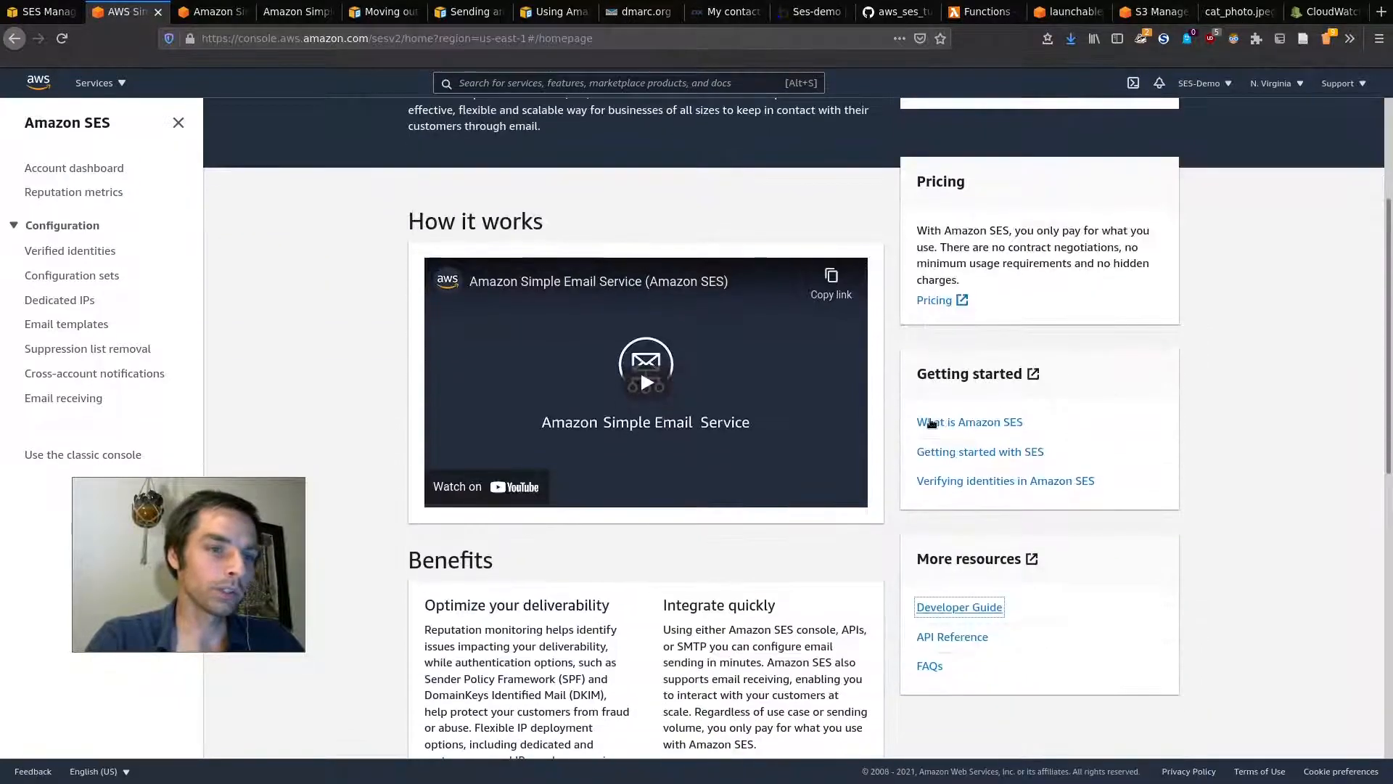
Step: Open the SES Developer Guide's Code examples > Sending email using AWS SDKs page
click(976, 608)
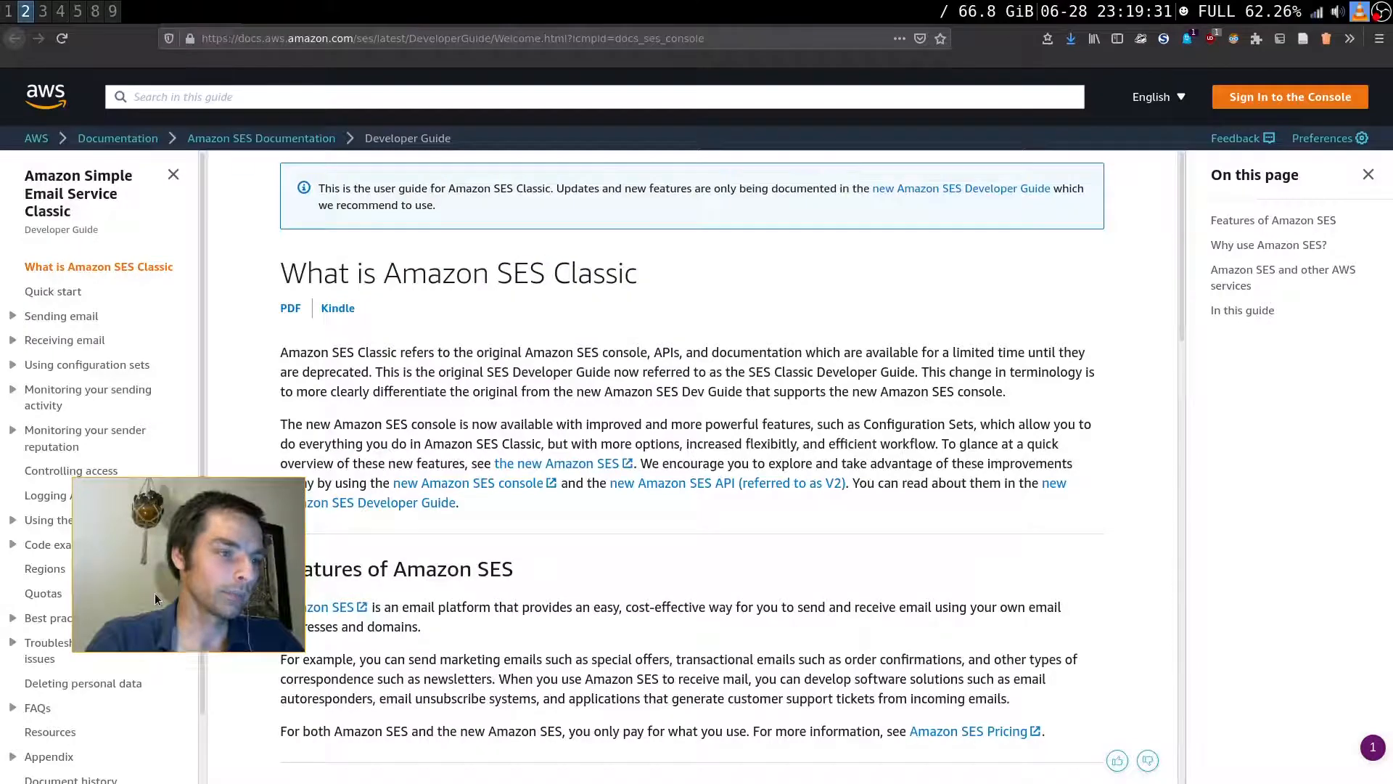
drag(154, 593, 372, 497)
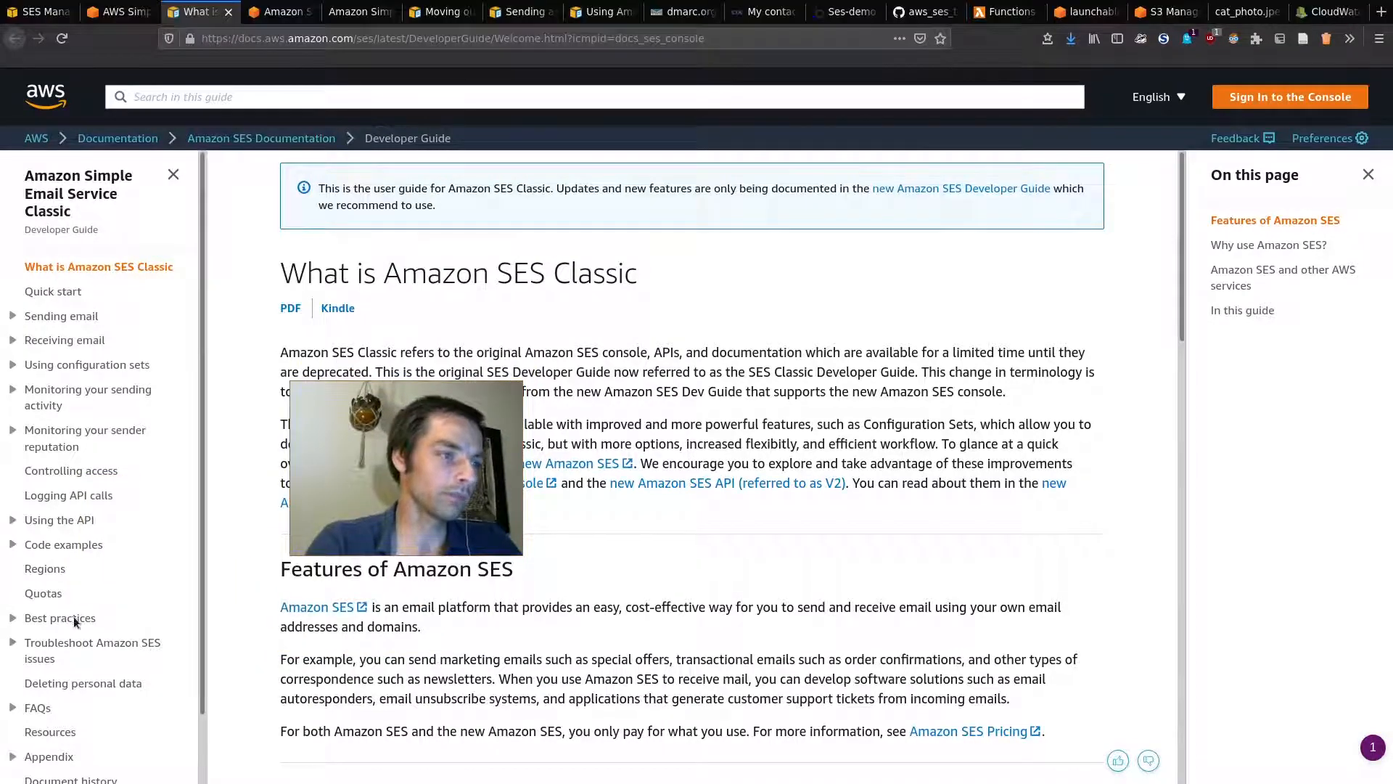
click(63, 544)
drag(370, 528, 268, 472)
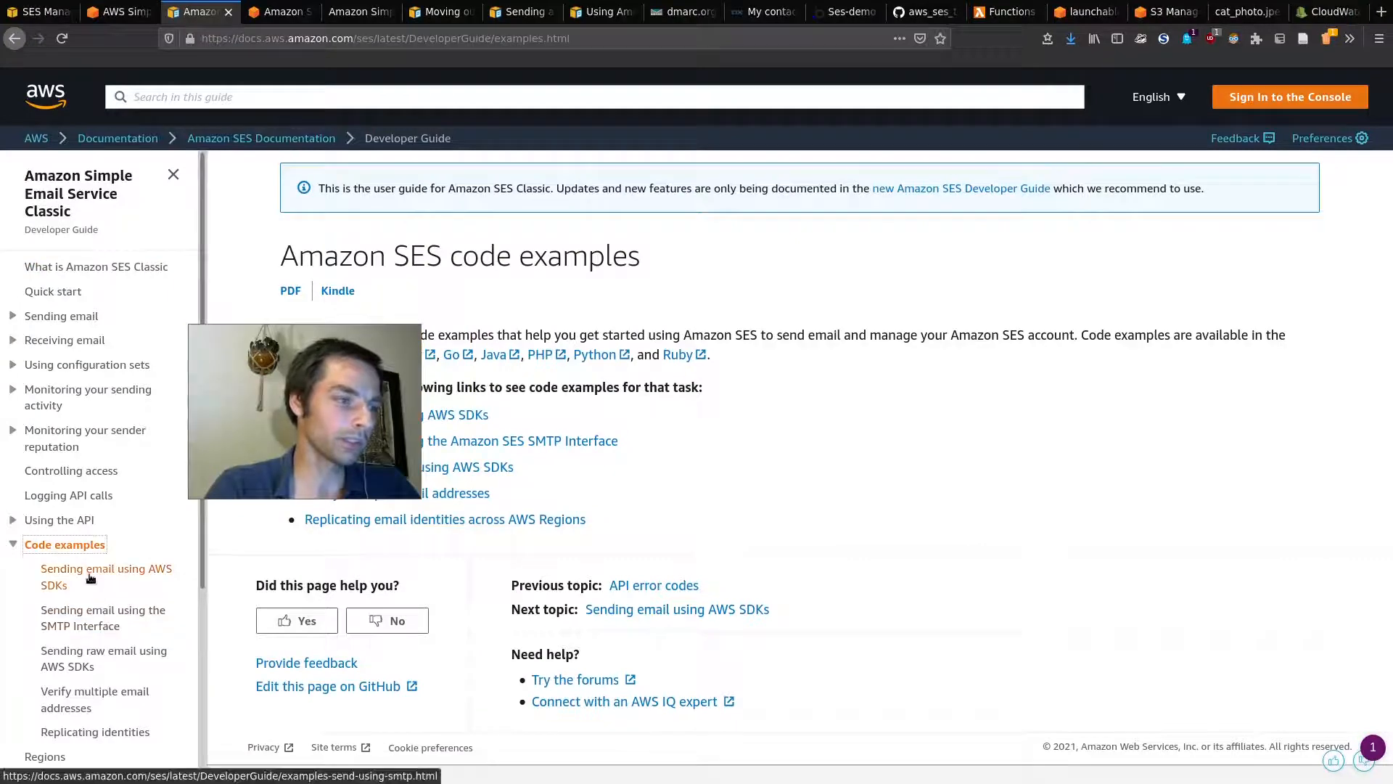
click(138, 571)
drag(305, 454, 202, 349)
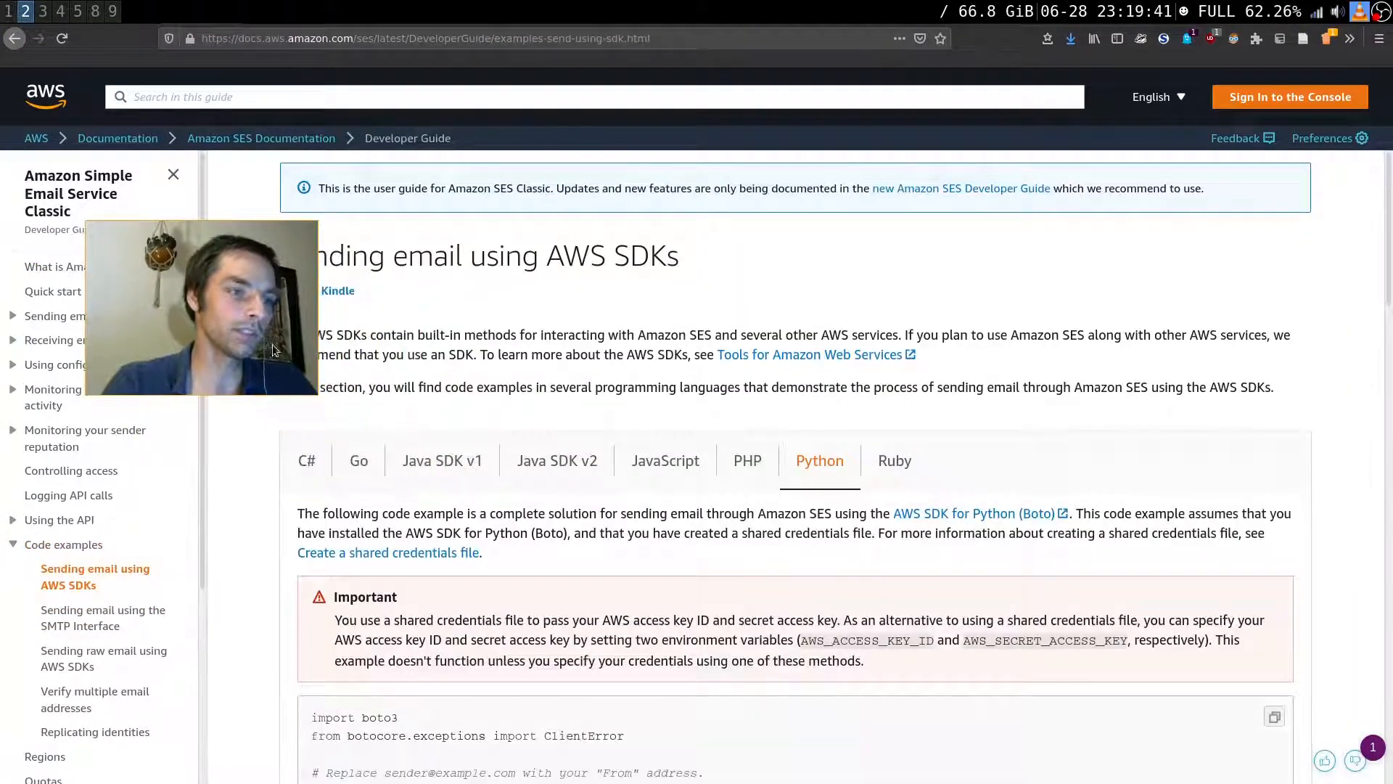
scroll(823, 468, down, 5)
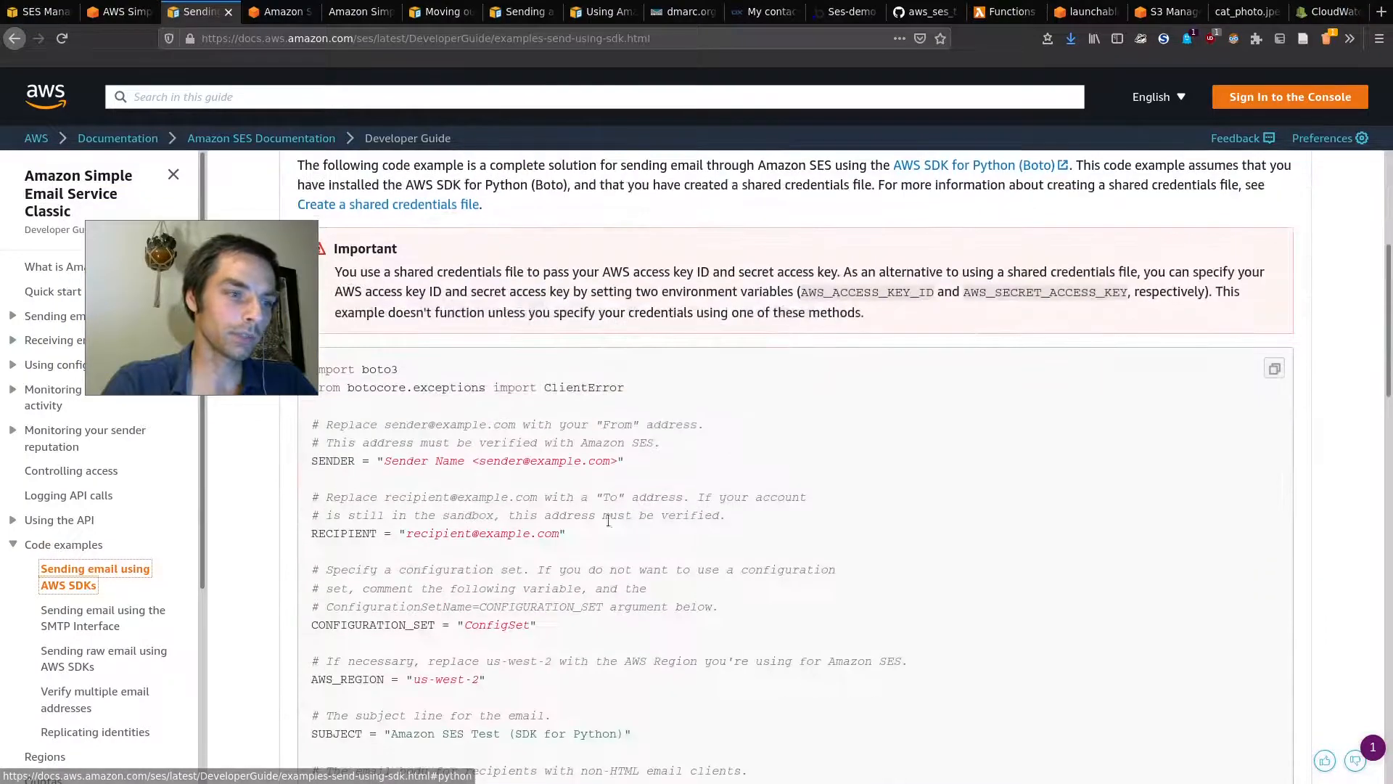
Step: Read through the Python example code for sending email with the AWS SDKs
drag(237, 339, 191, 304)
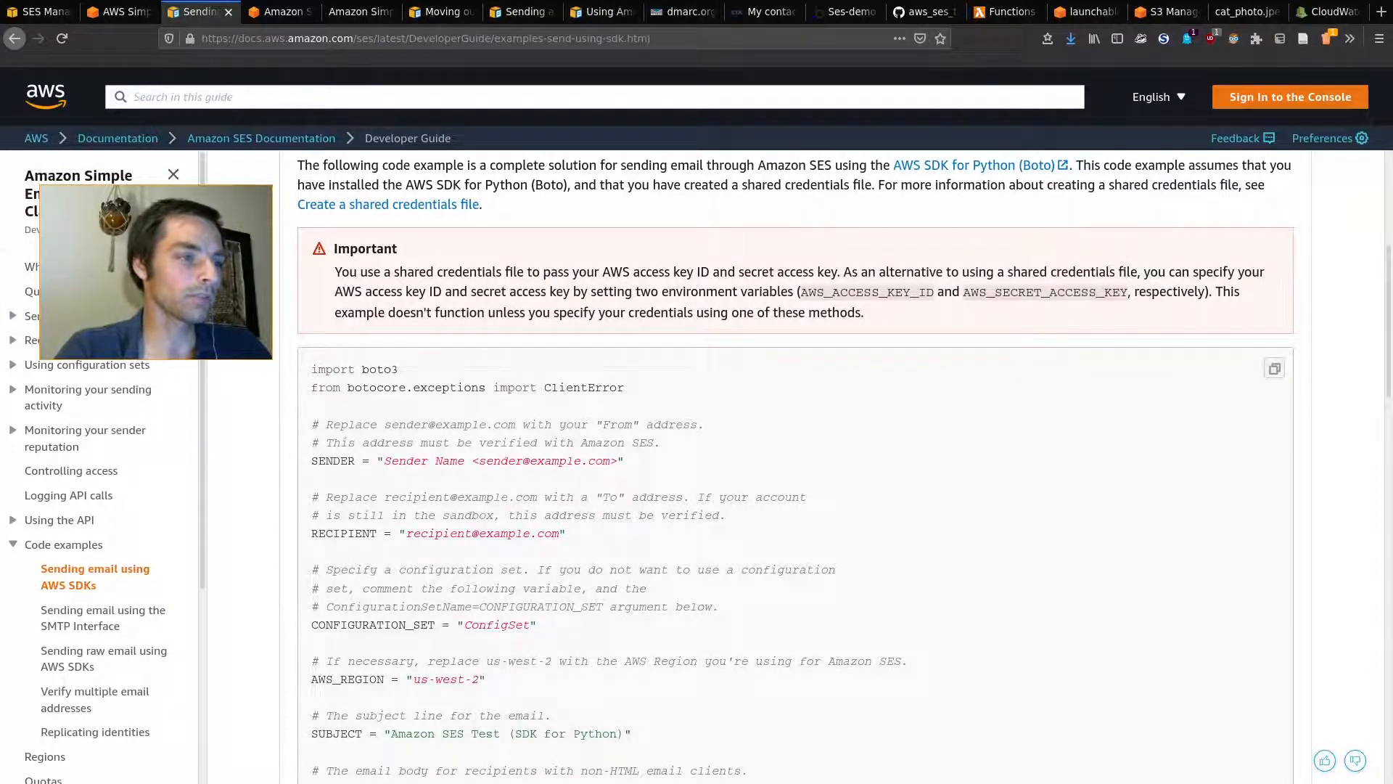
scroll(742, 504, down, 1)
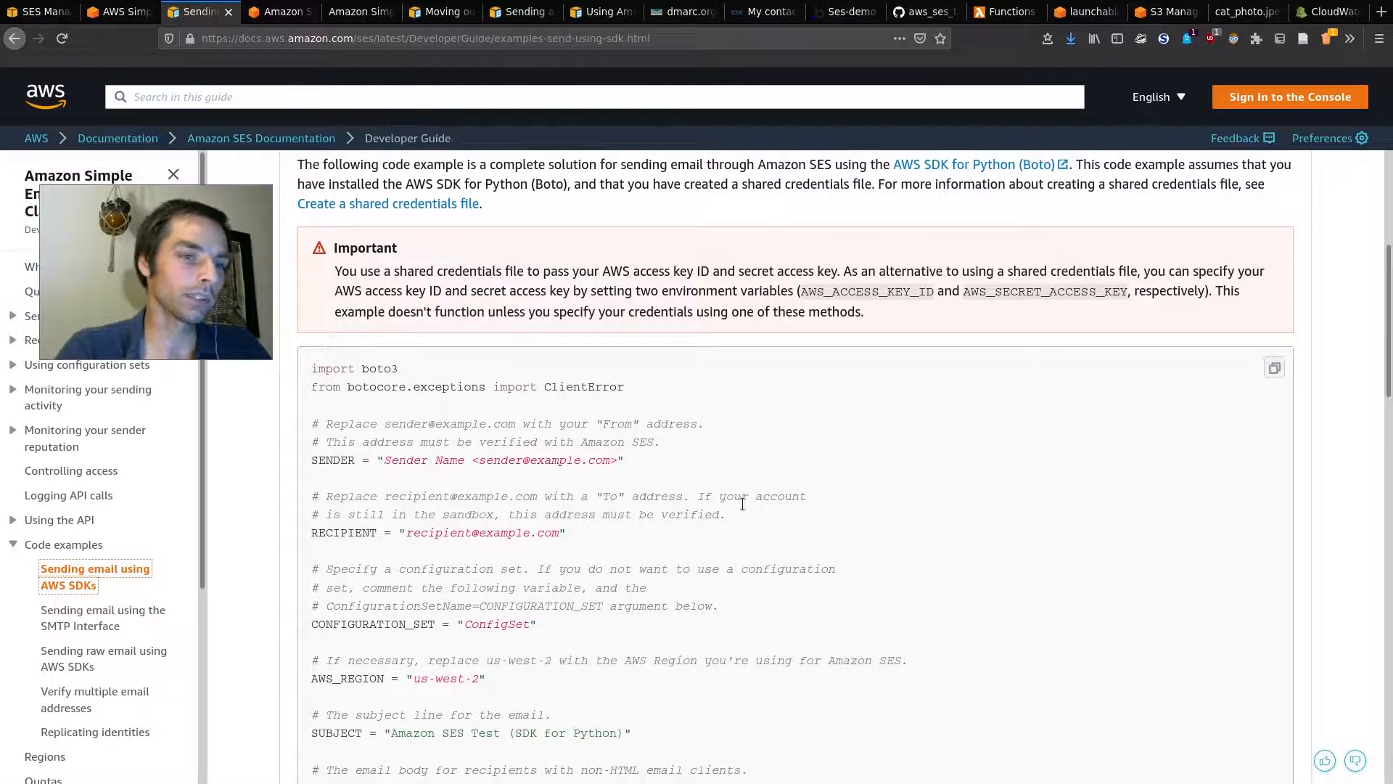
scroll(742, 503, down, 5)
scroll(590, 312, down, 5)
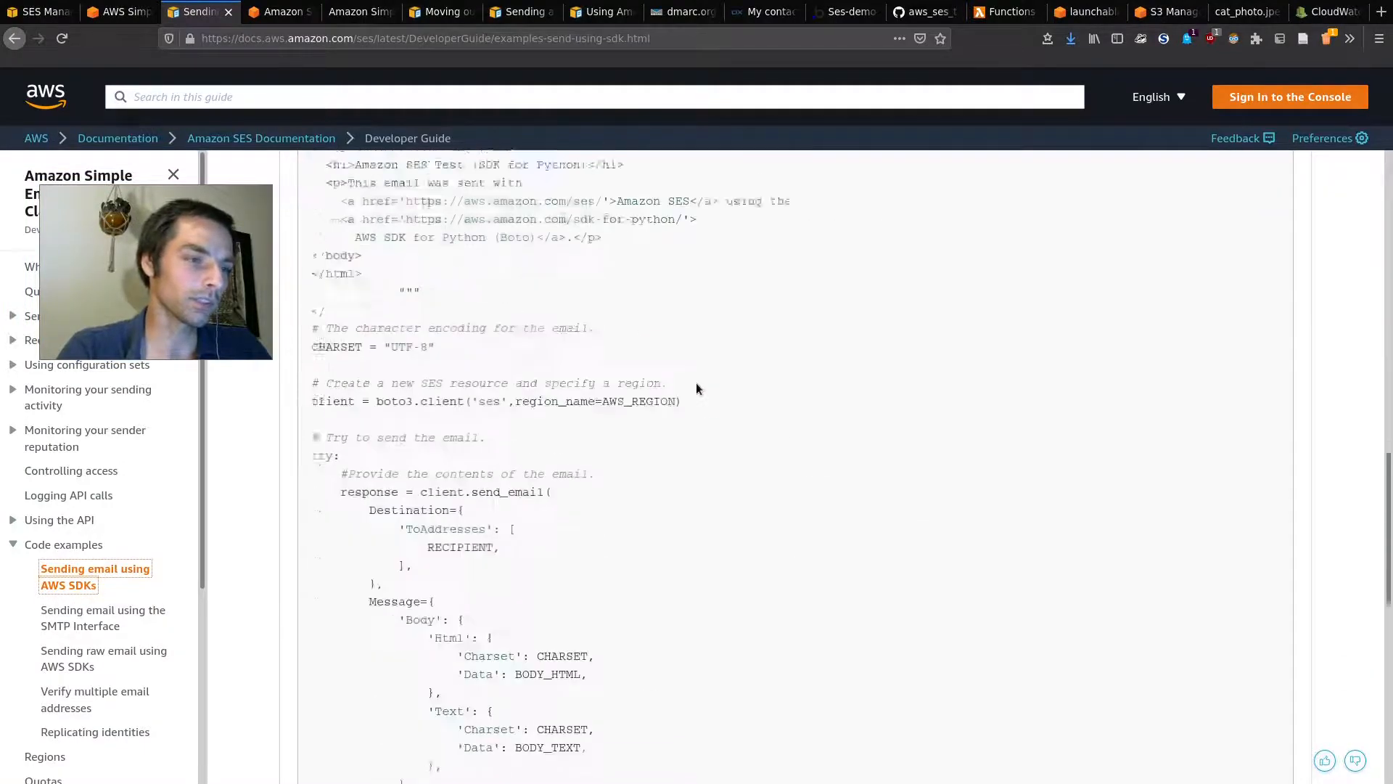
scroll(695, 382, up, 10)
drag(183, 274, 402, 365)
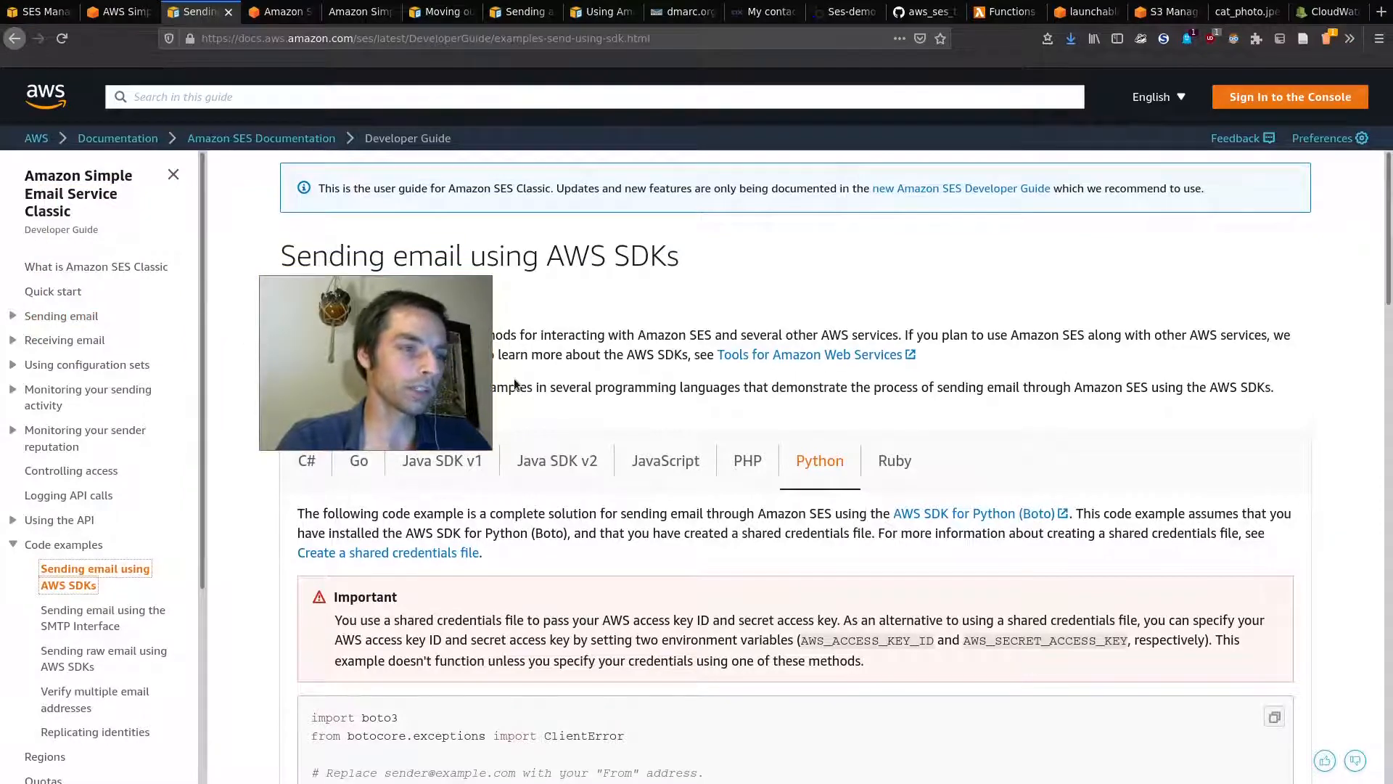
drag(434, 368, 312, 422)
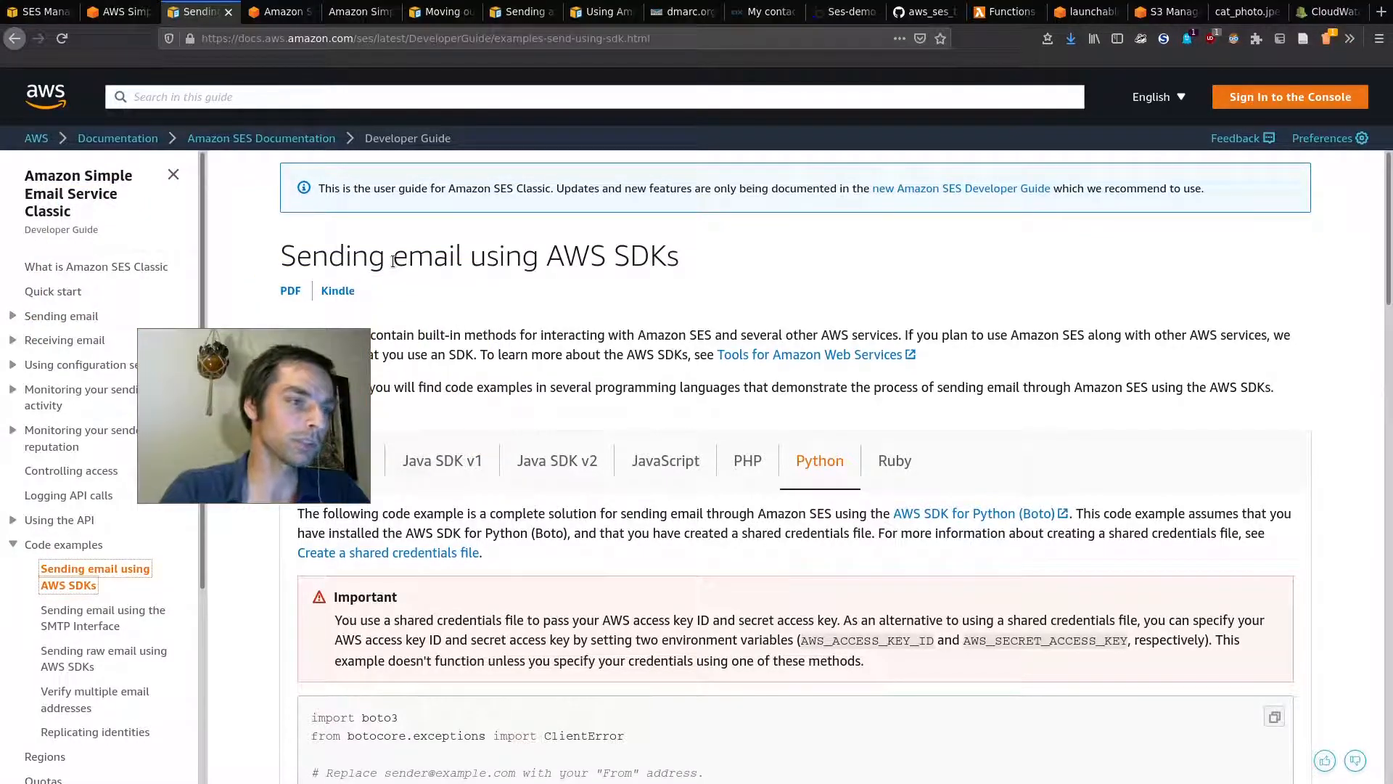
click(256, 13)
Step: Review the Free Usage Tier of 62,000 messages per month on the SES pricing page
drag(281, 359, 156, 187)
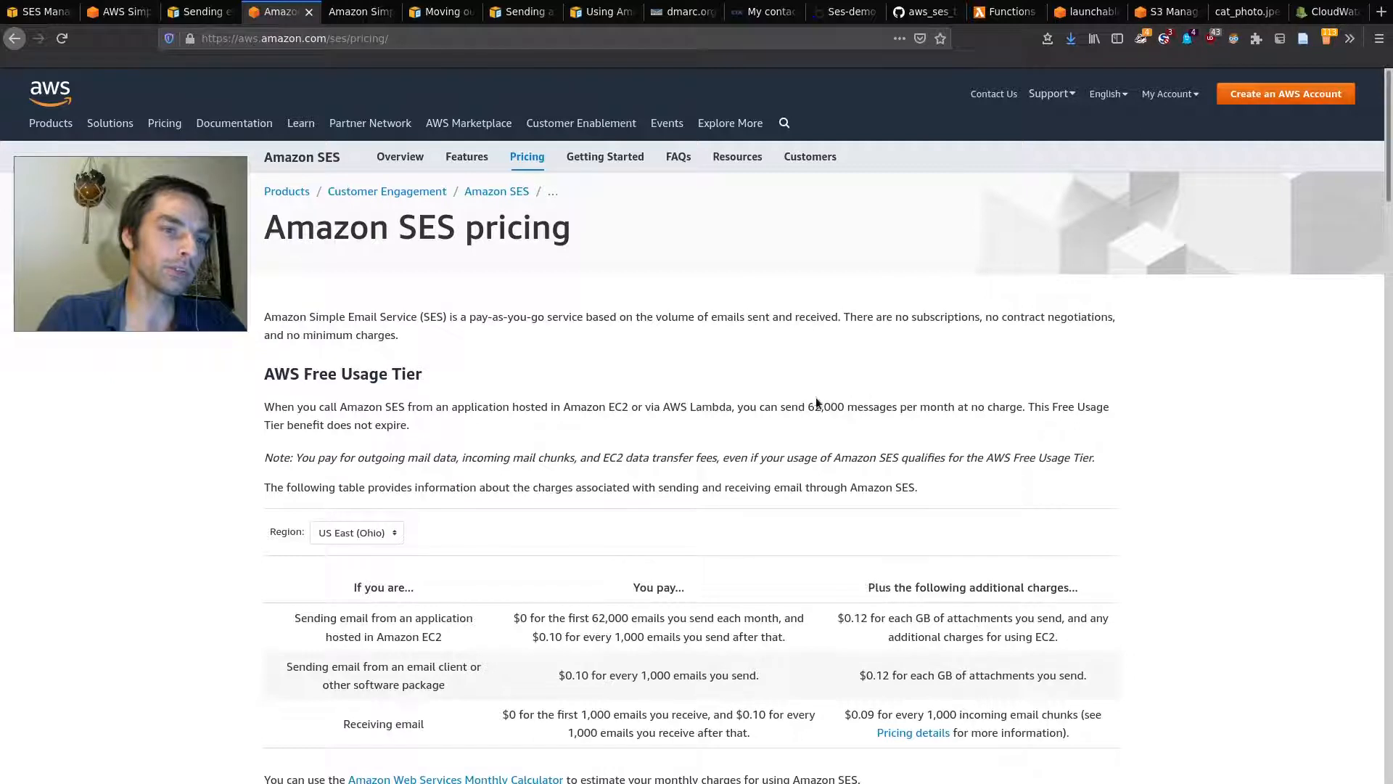
drag(852, 412, 954, 407)
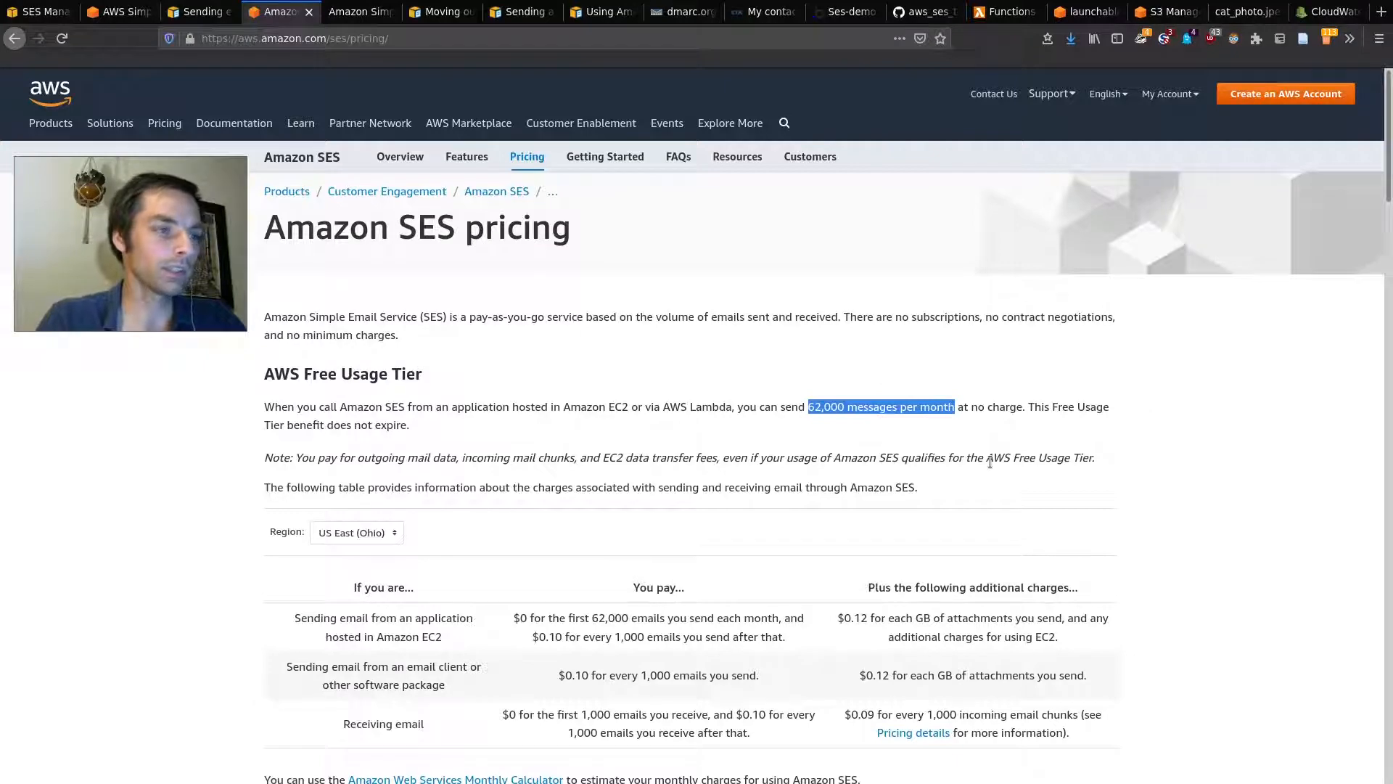
scroll(1088, 421, down, 3)
scroll(990, 461, up, 3)
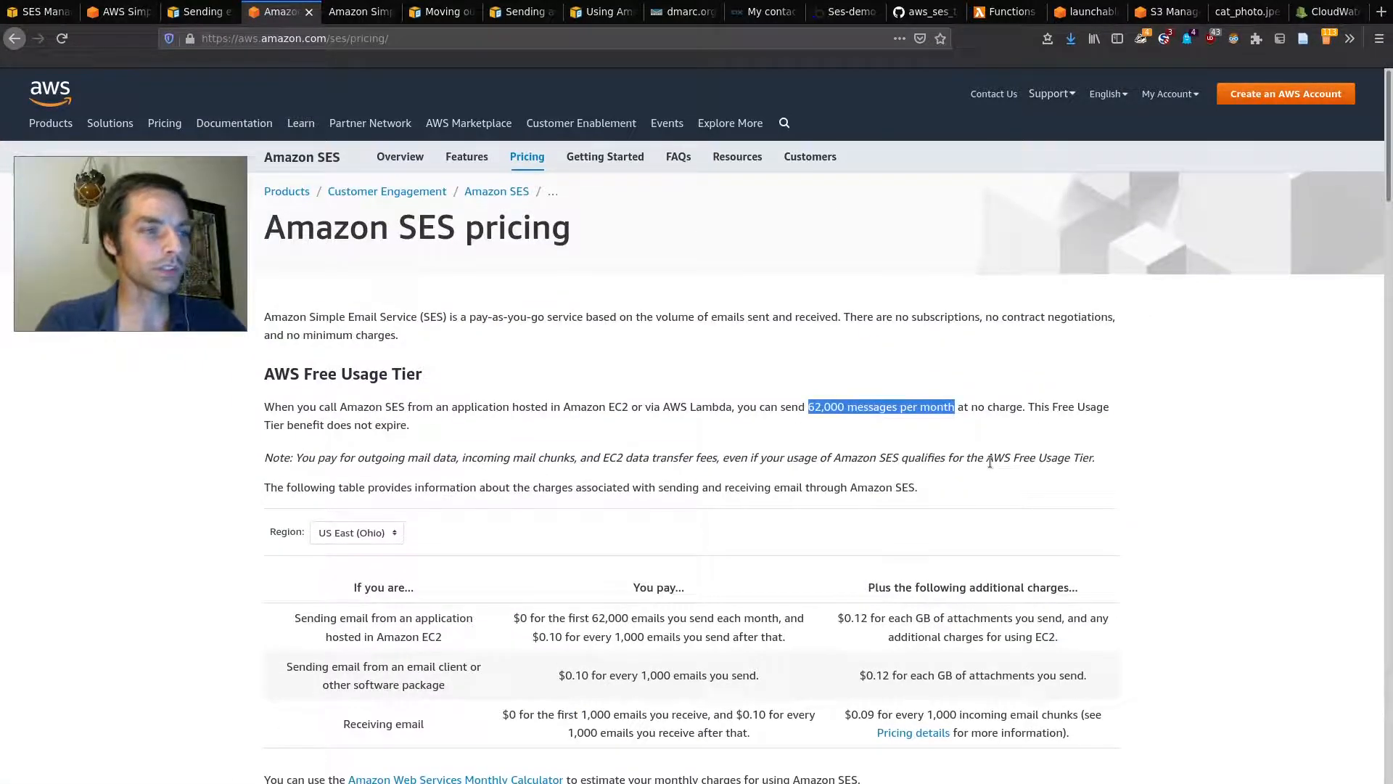
click(901, 426)
drag(807, 404, 897, 410)
click(803, 415)
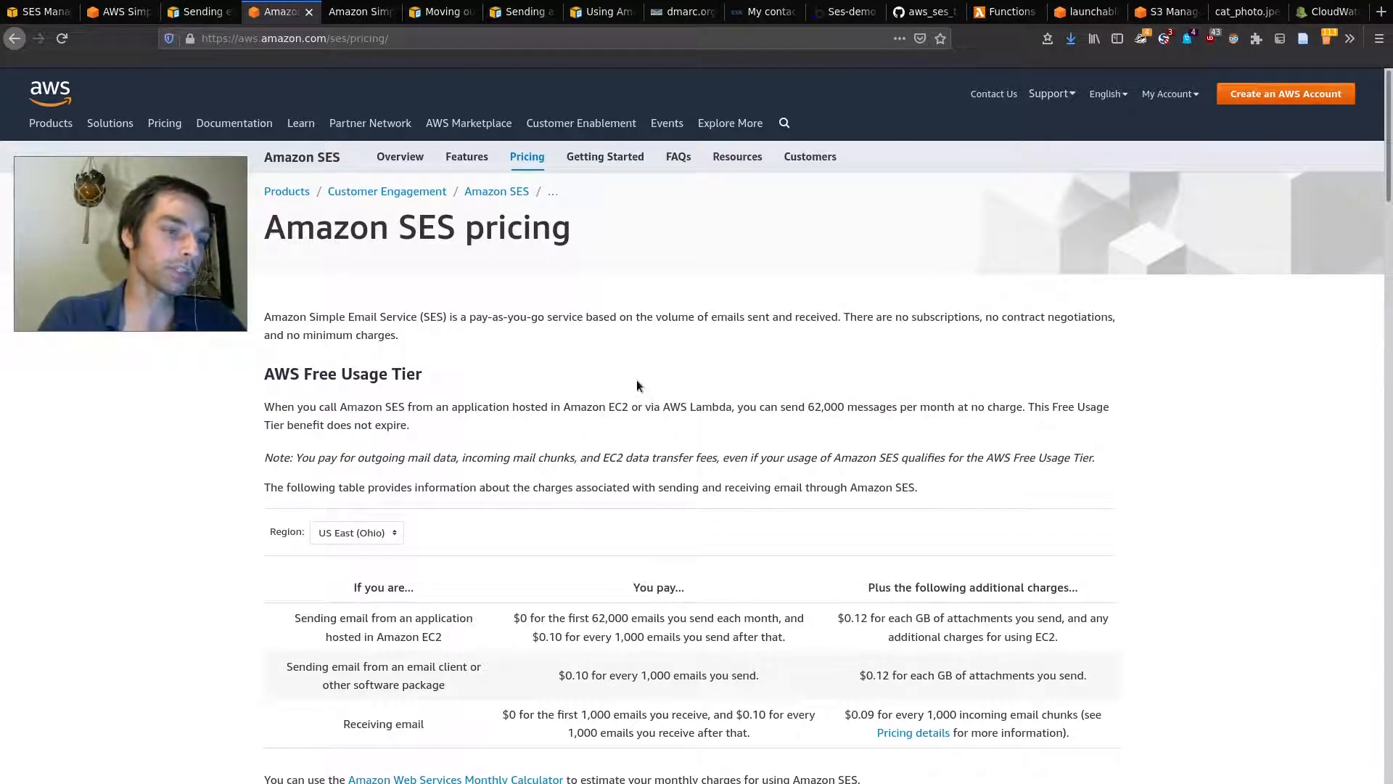
Step: Check the pricing table's $0.10 per 1,000 emails rate
scroll(638, 384, down, 10)
scroll(637, 386, down, 15)
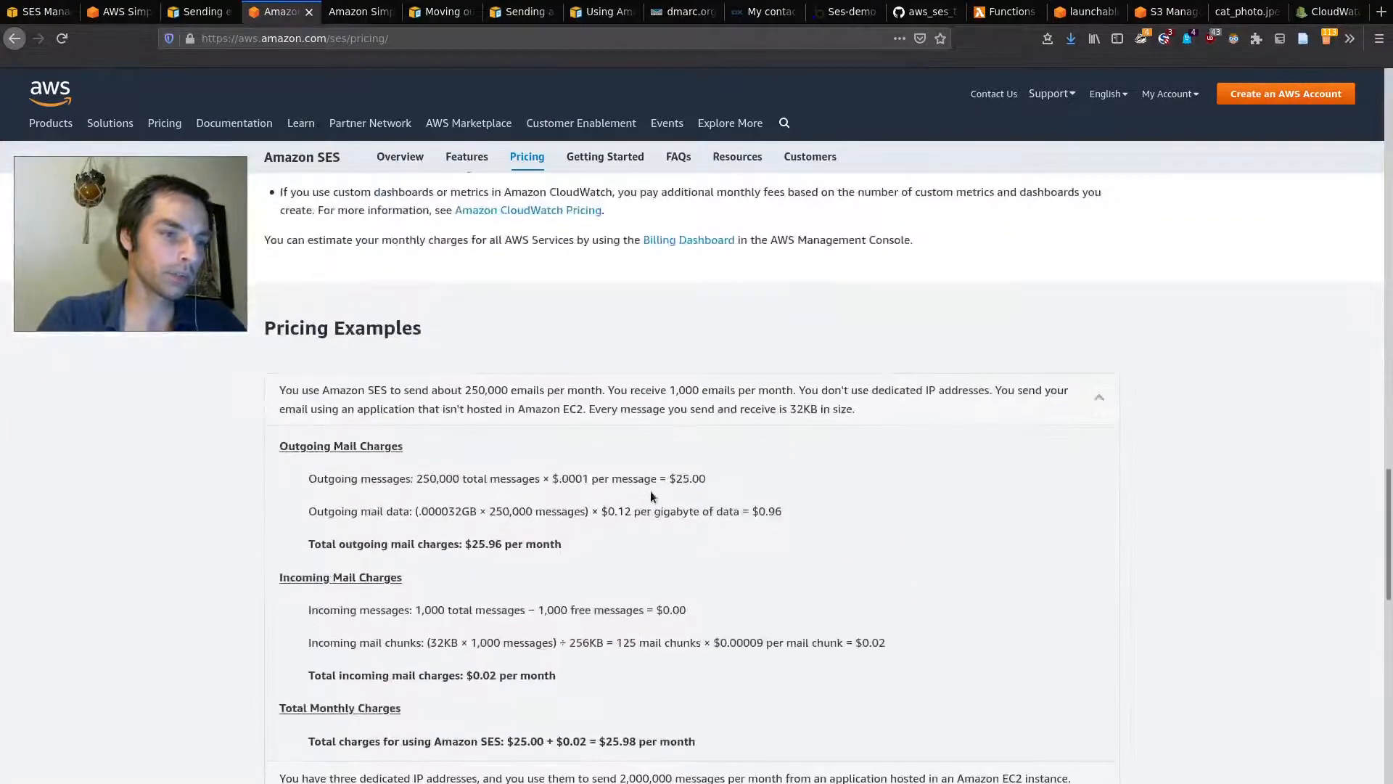
scroll(512, 407, up, 15)
scroll(511, 407, up, 6)
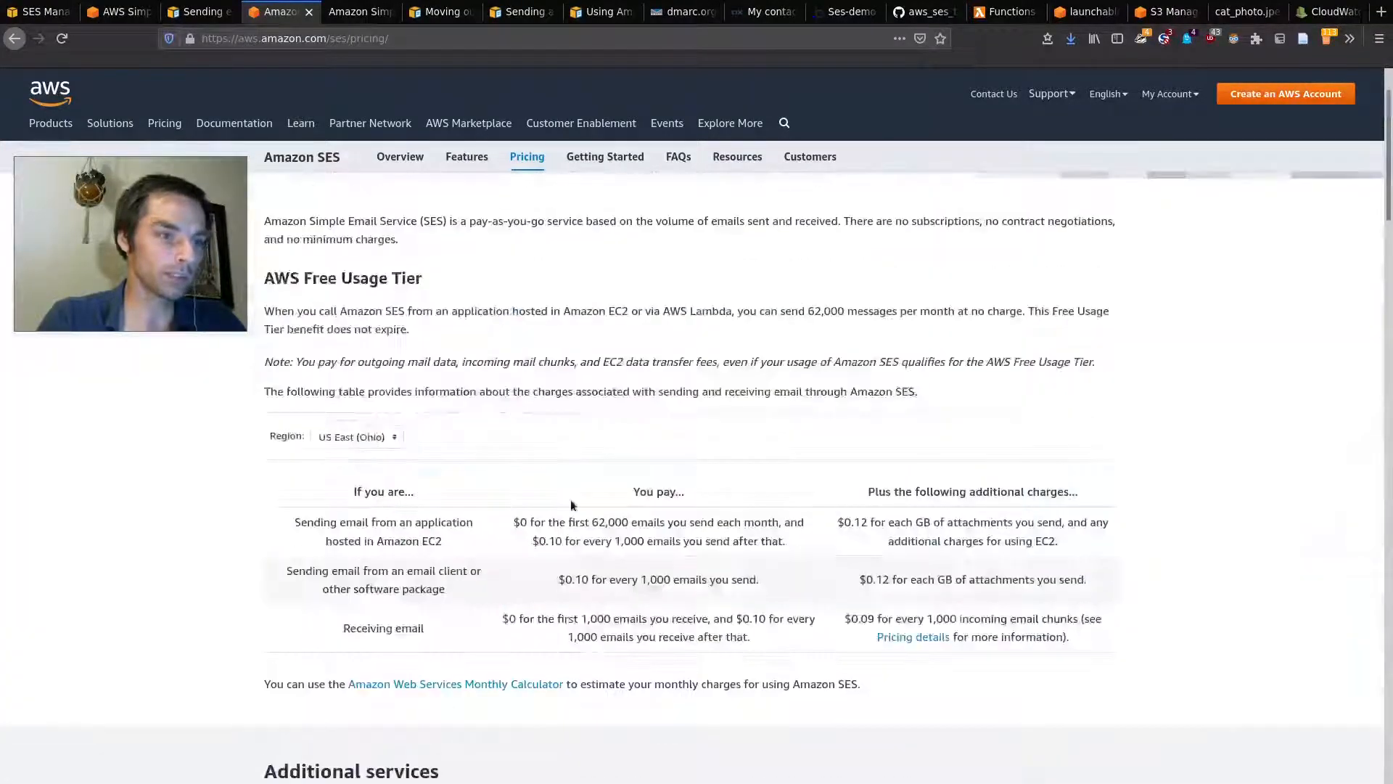
drag(532, 540, 697, 536)
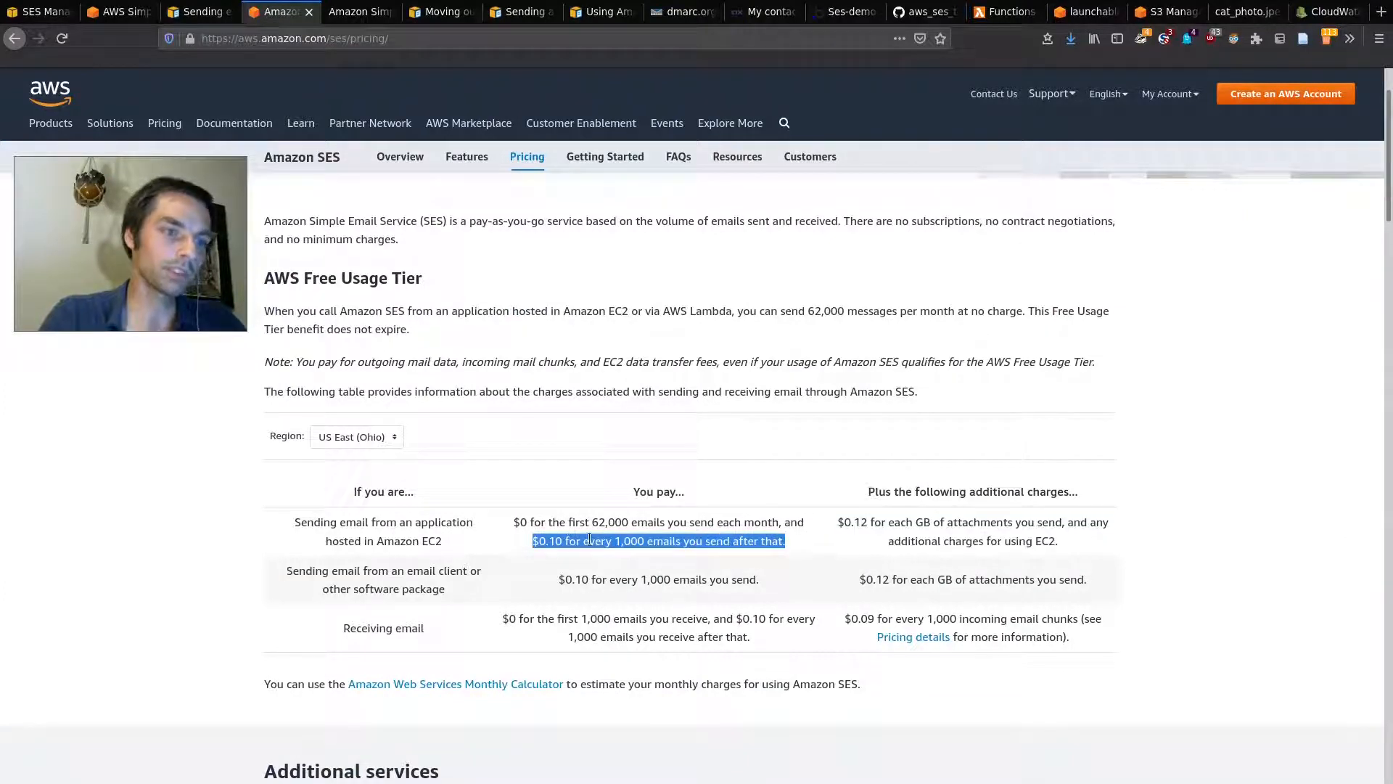
click(809, 517)
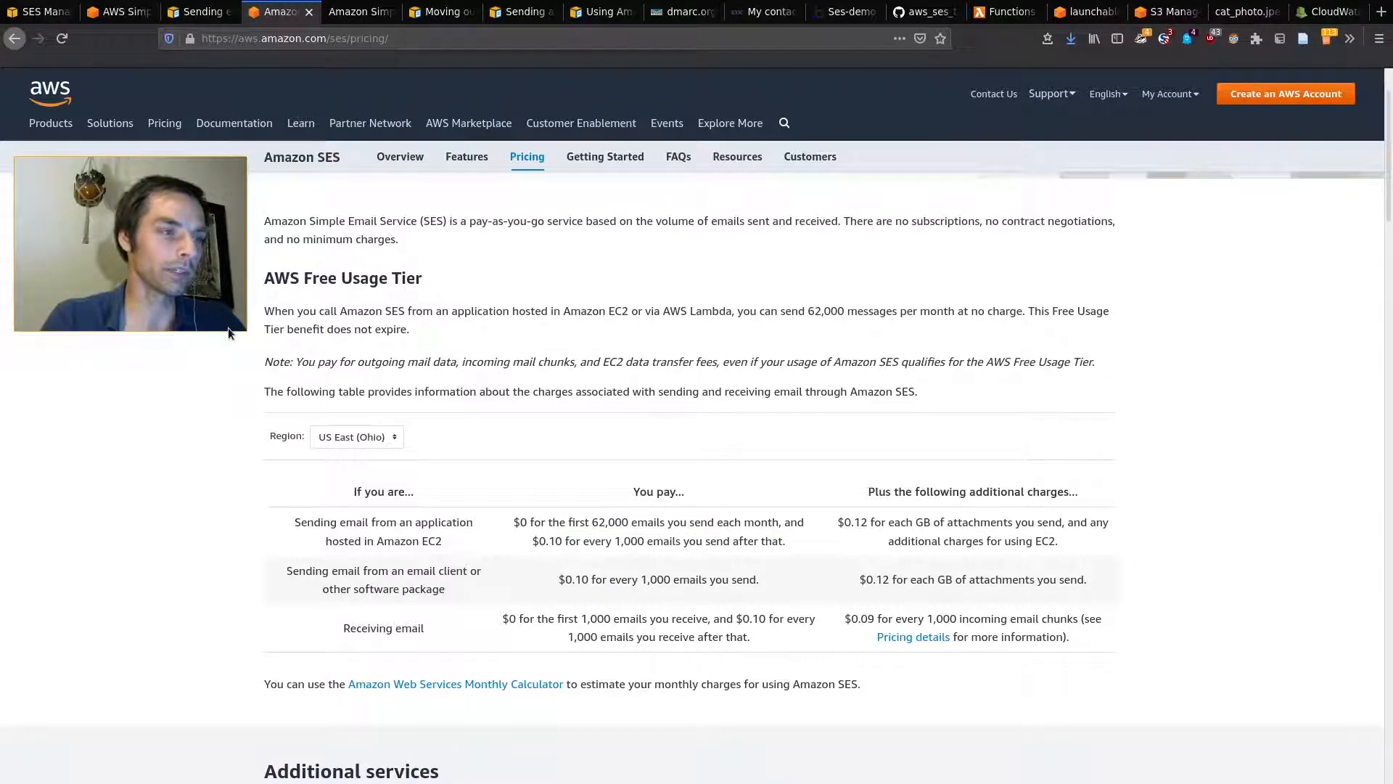
key(super)
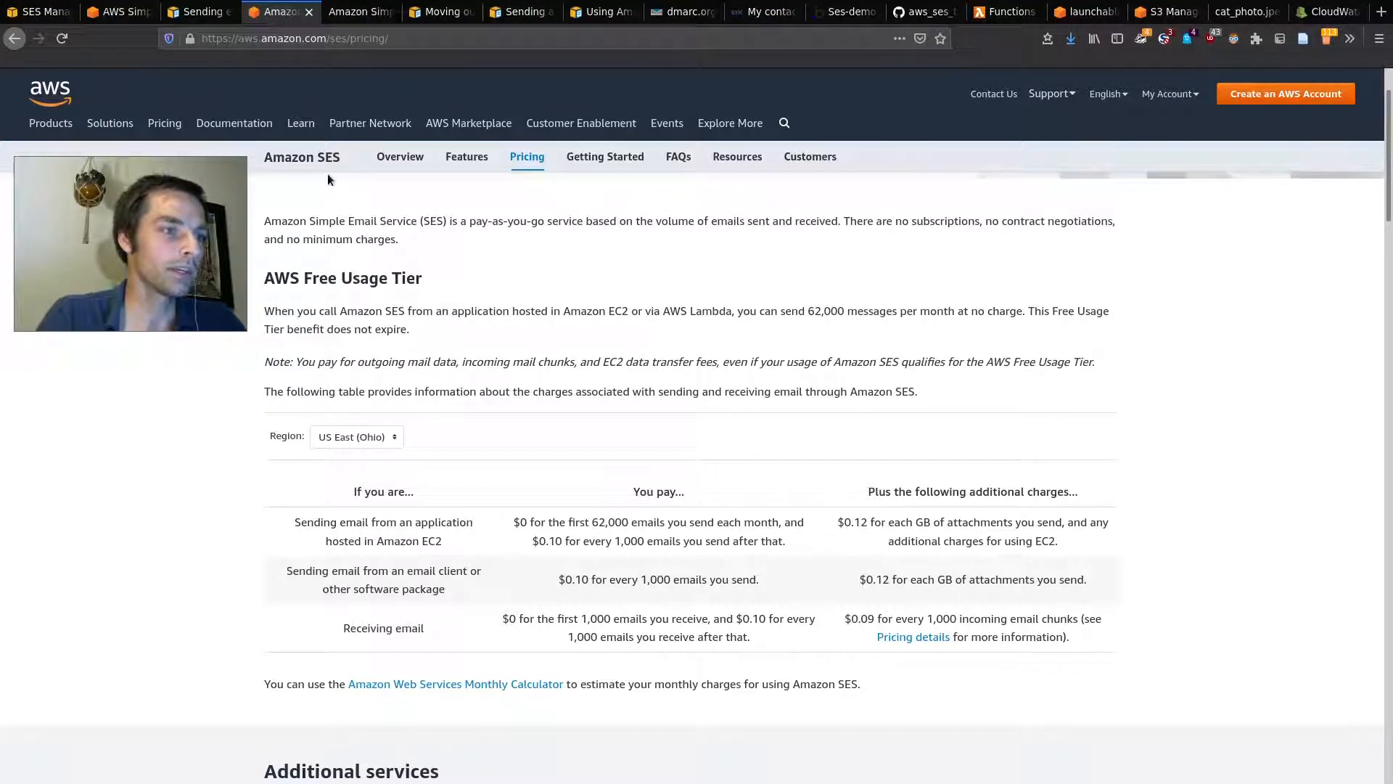
key(super)
Step: Go to the new SES console and start creating a new sender identity
click(40, 12)
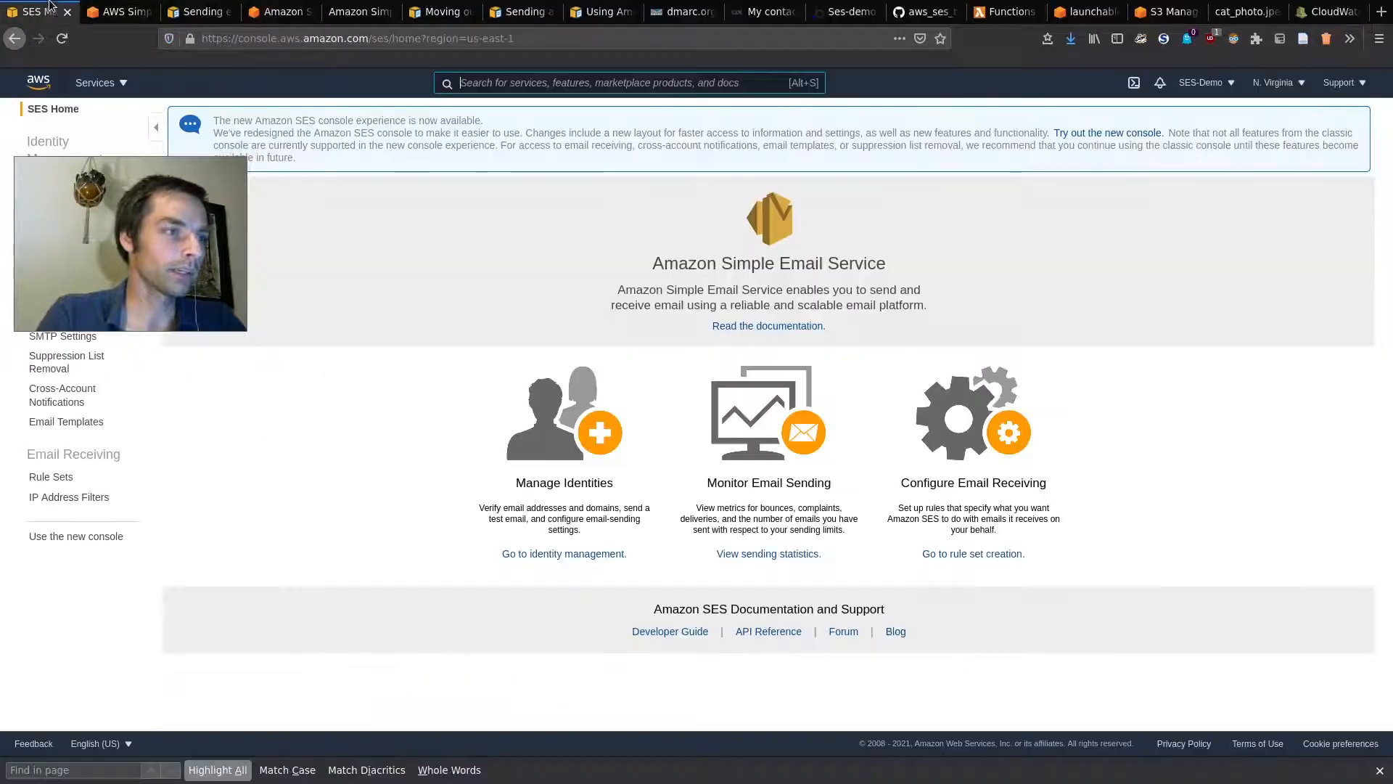
click(108, 12)
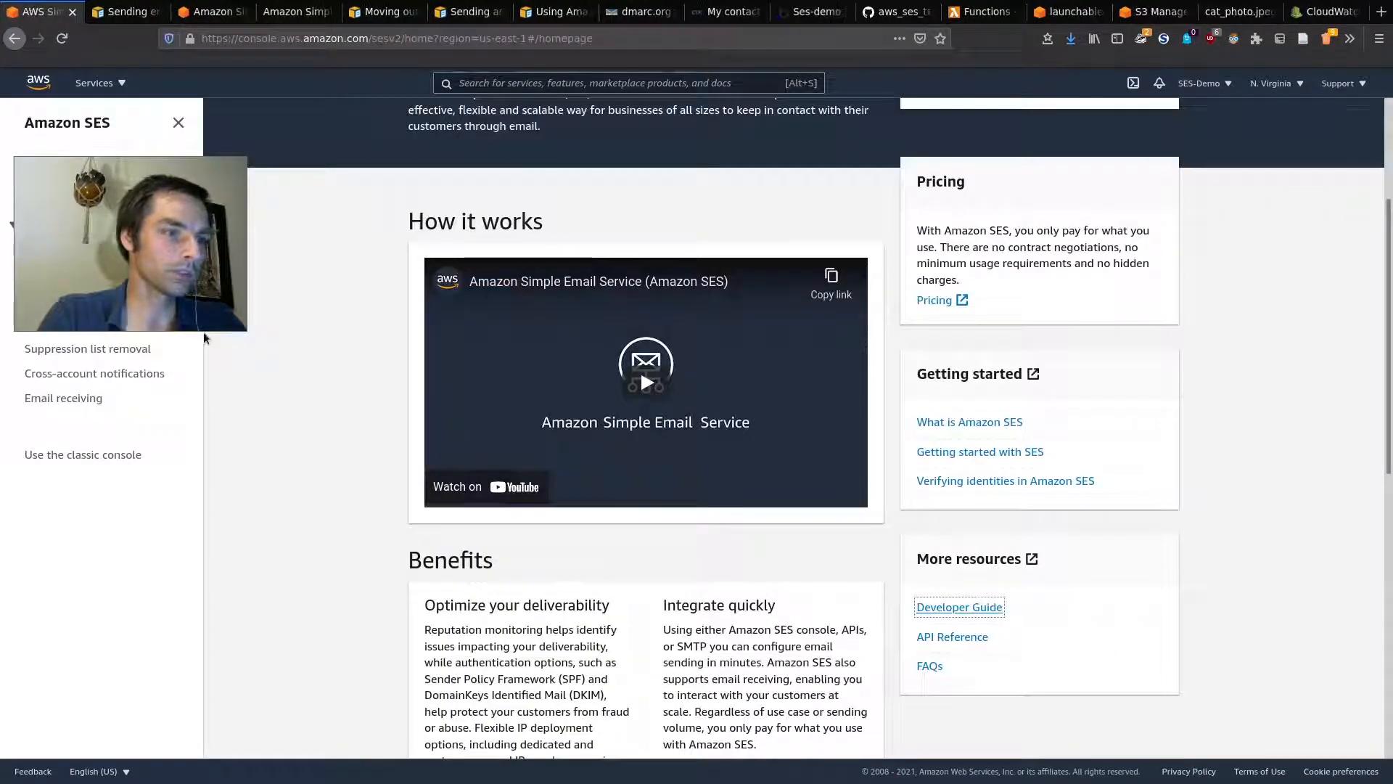
scroll(324, 299, up, 5)
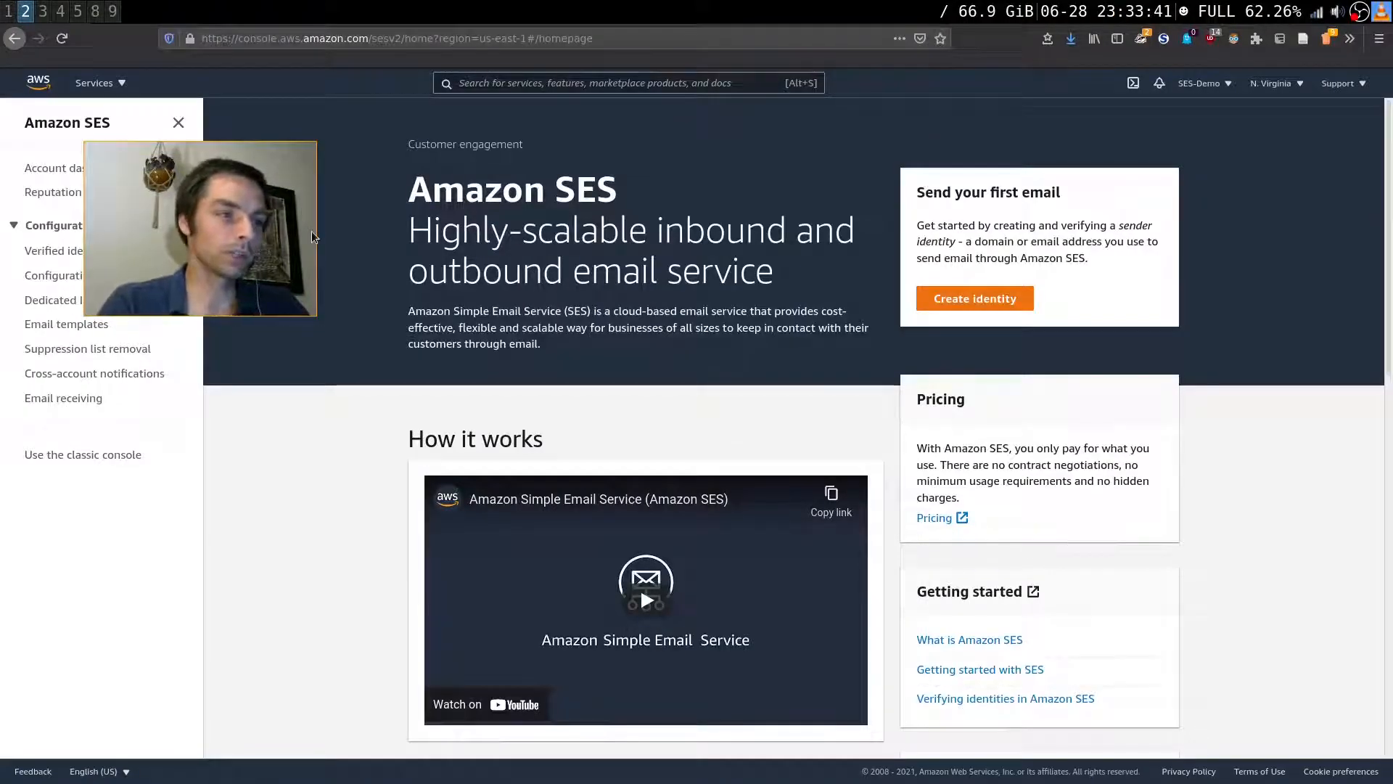
click(947, 283)
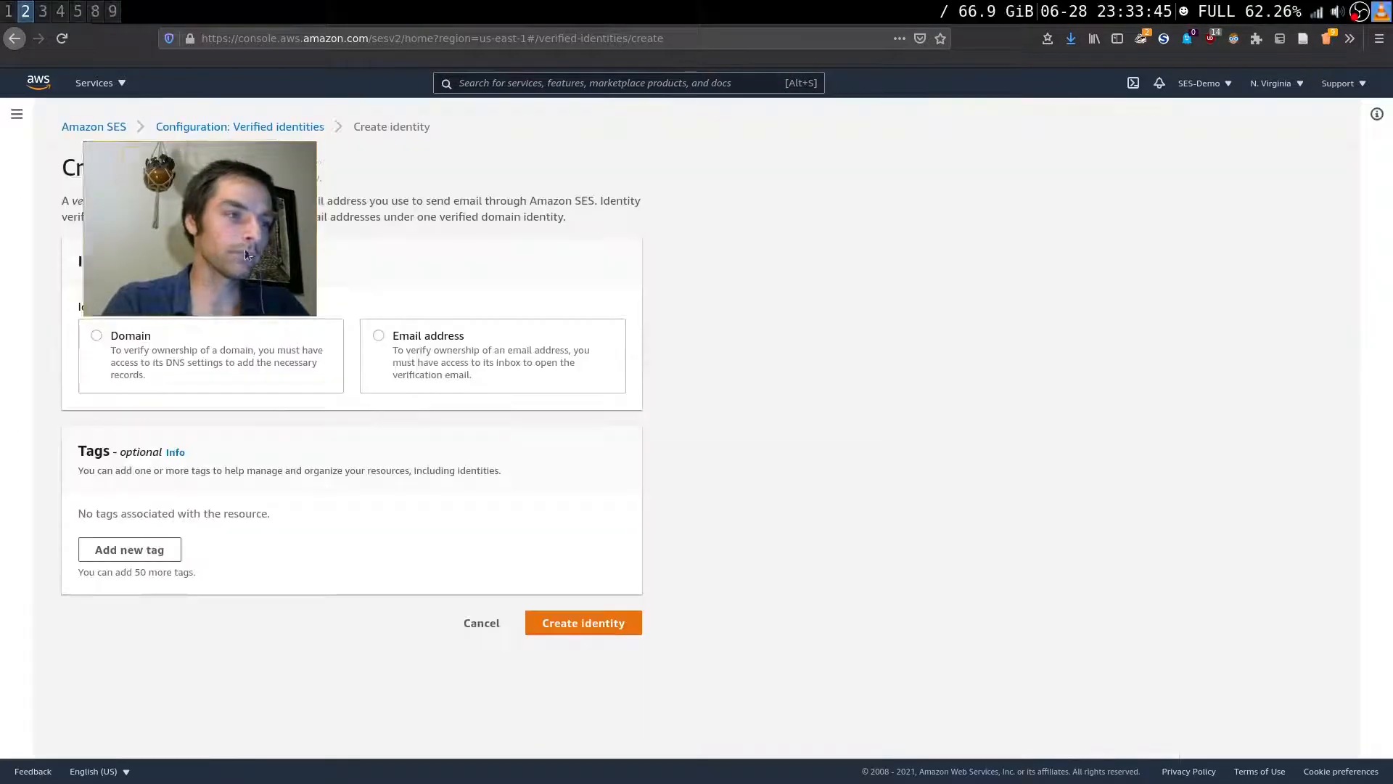
drag(245, 248, 895, 268)
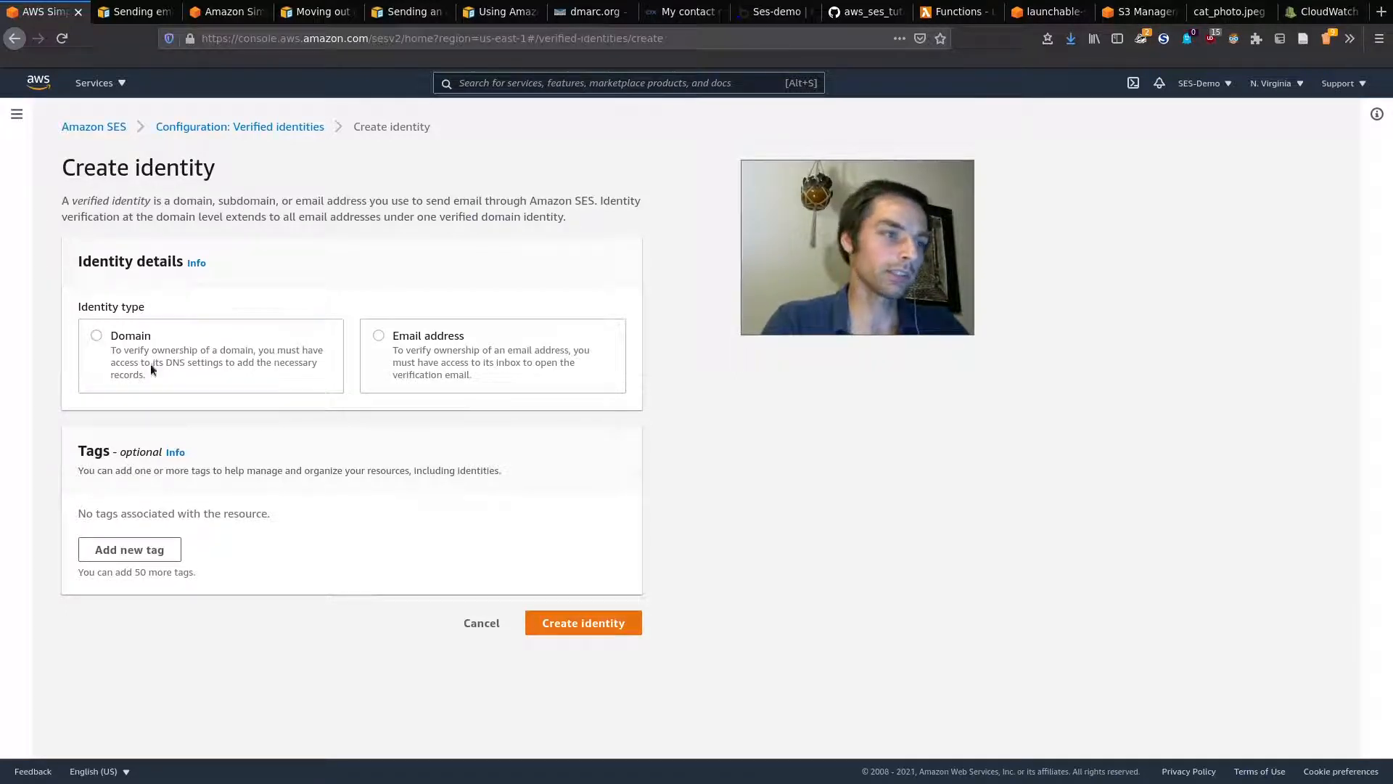
Step: Choose Email address as the identity type and focus the empty address field
drag(269, 352, 315, 368)
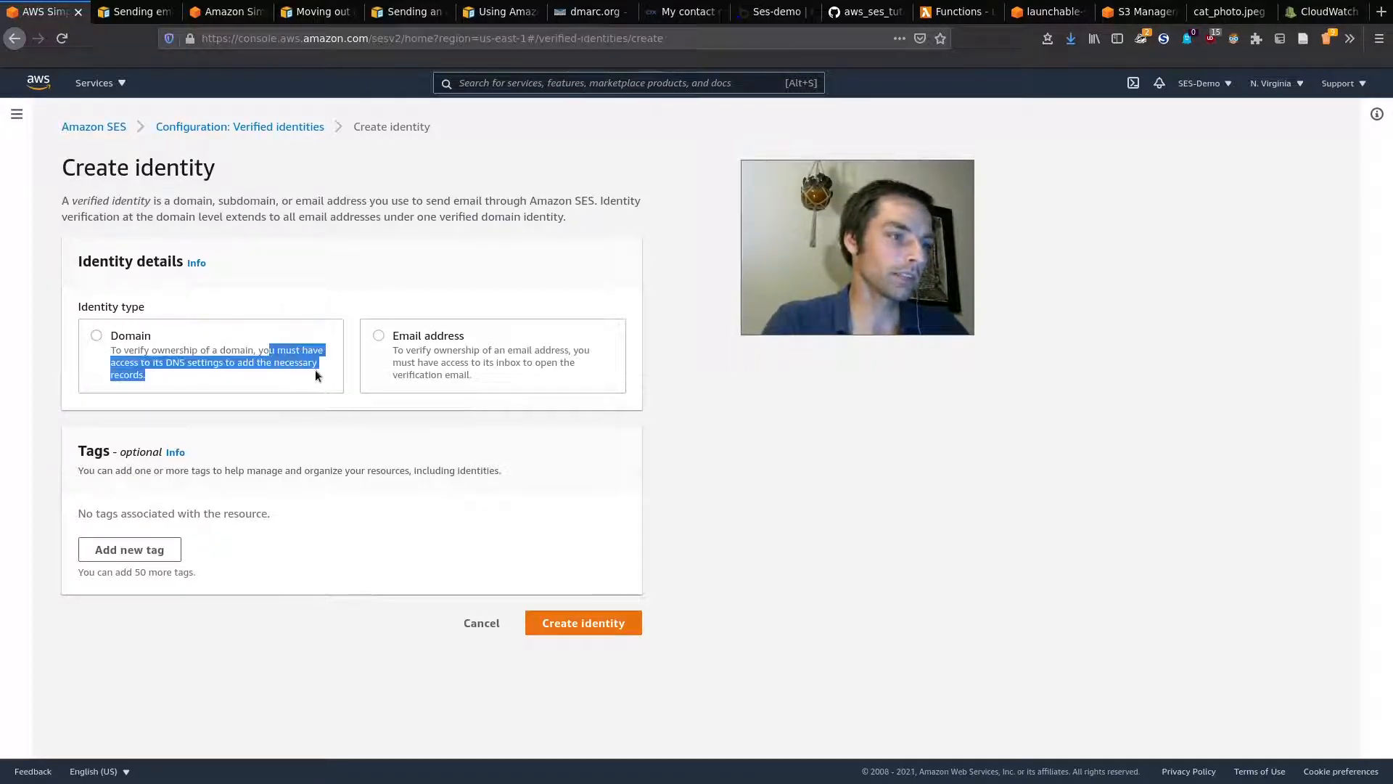
click(264, 399)
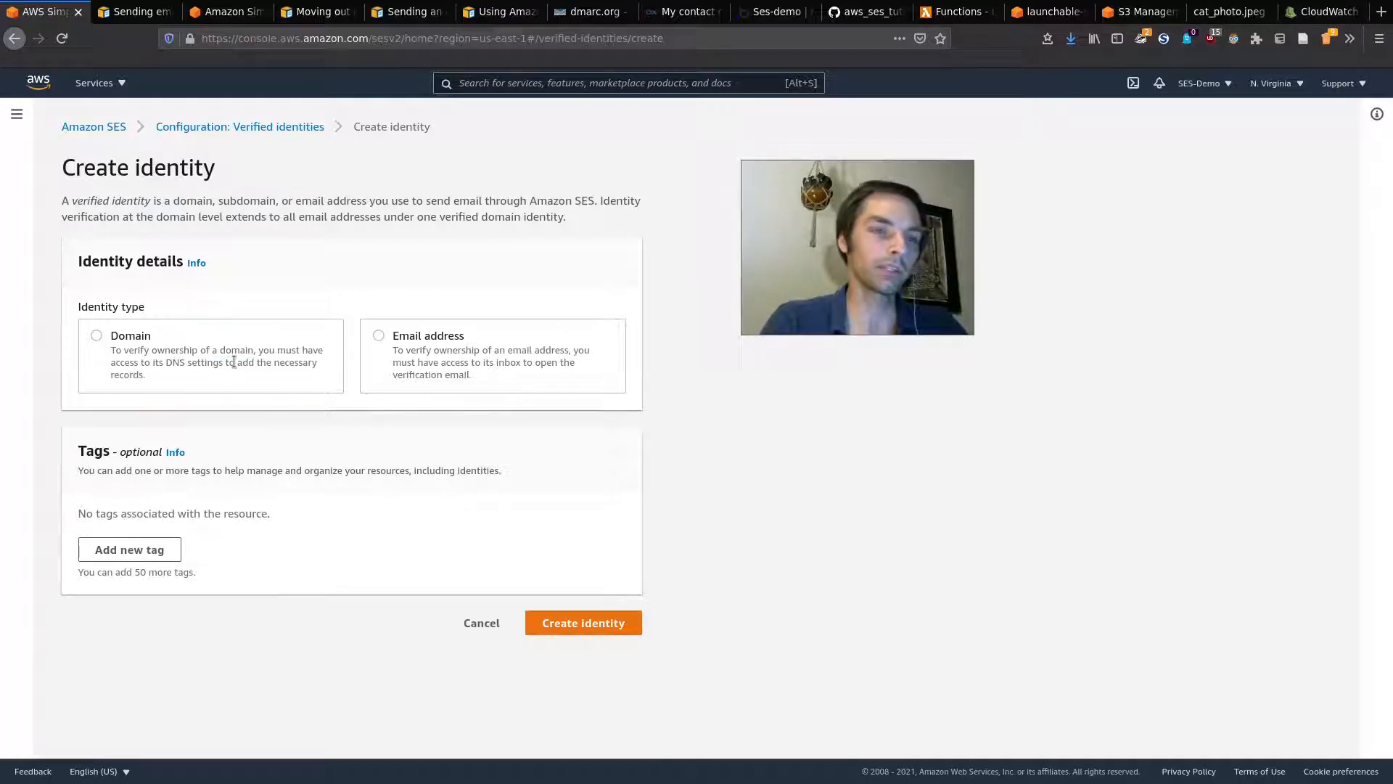
click(379, 336)
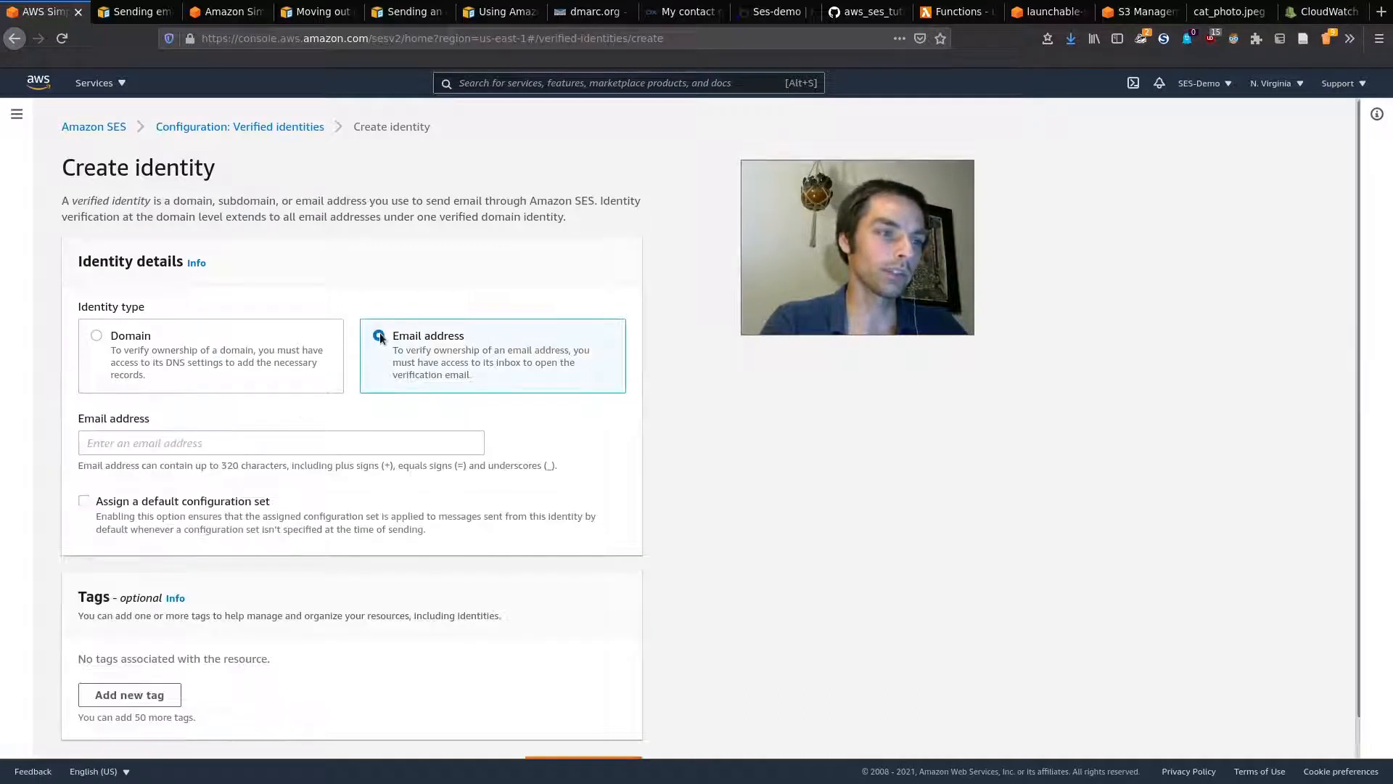
click(434, 441)
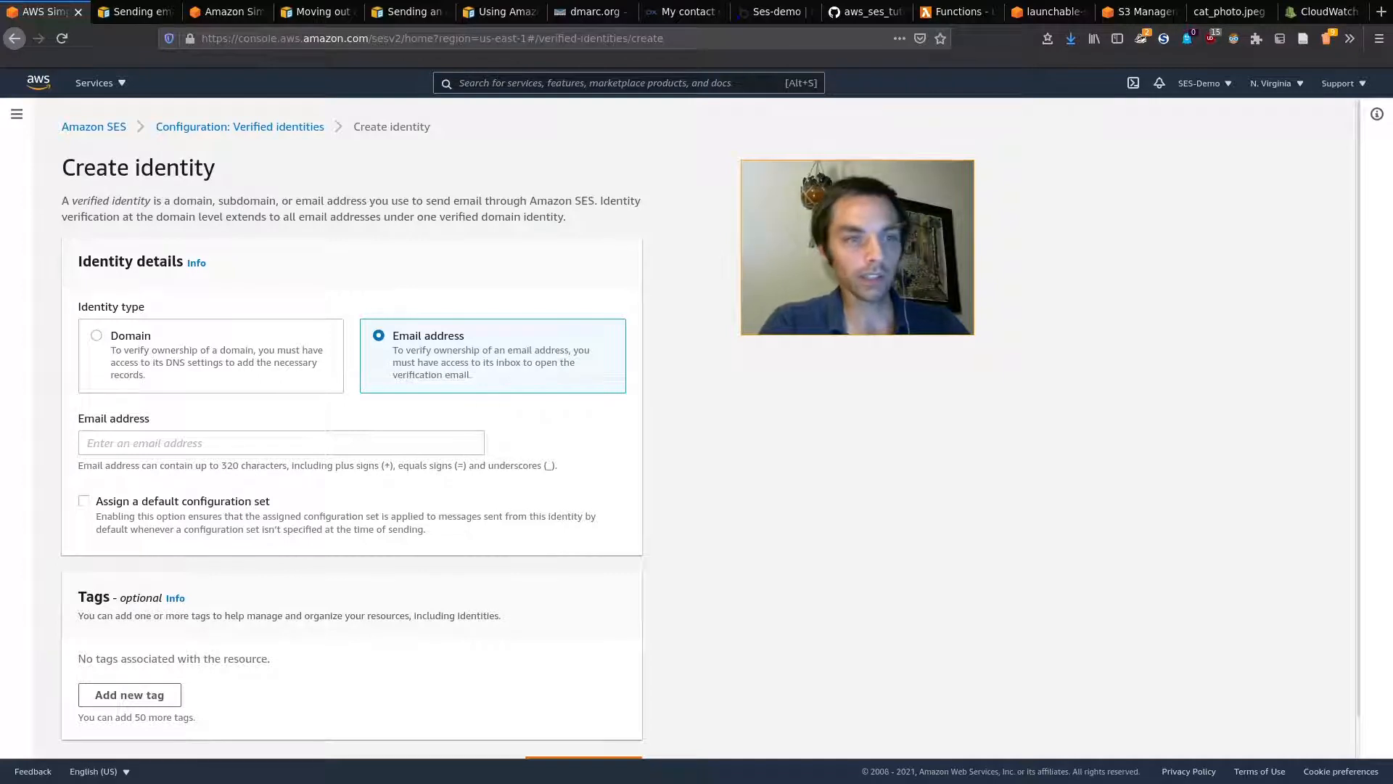
key(super)
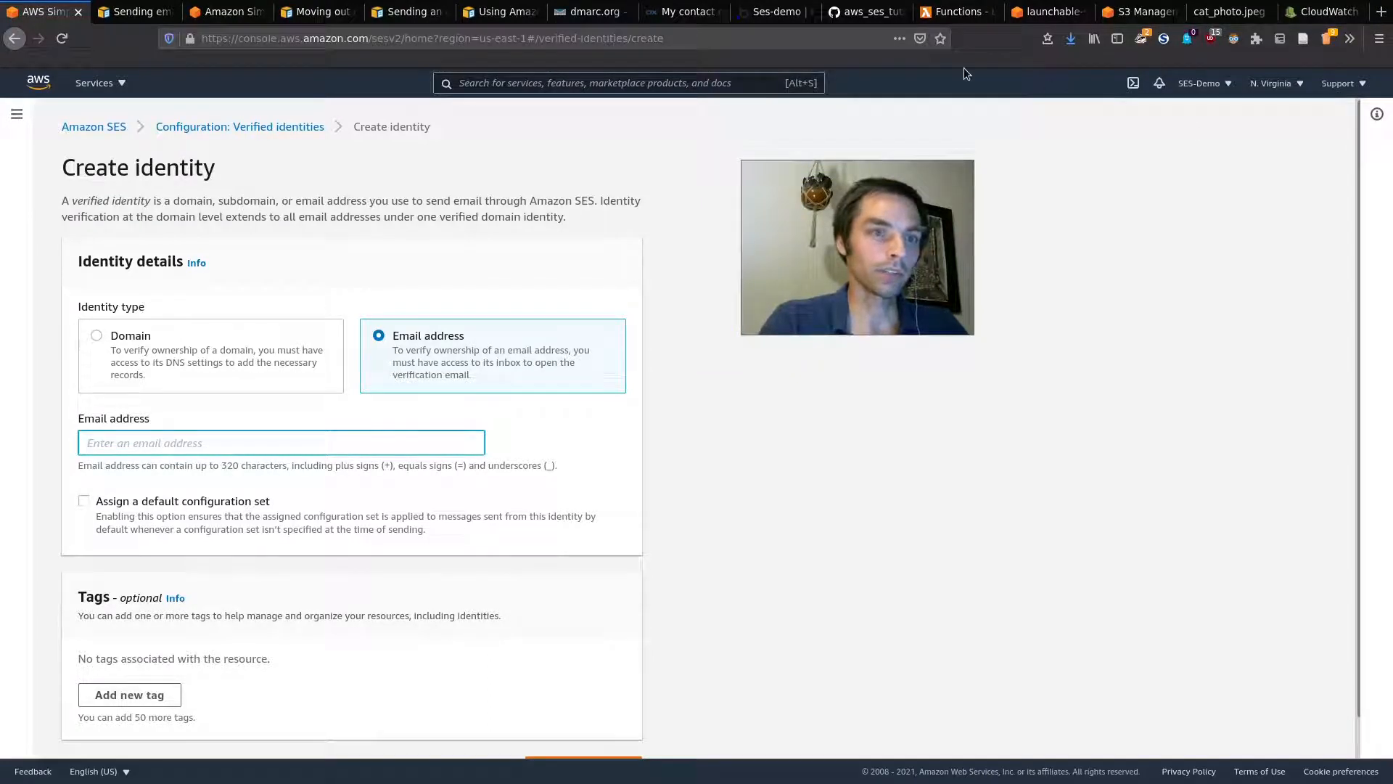
Step: Select the mailbox's full email address in the First name field of My contact data
click(674, 7)
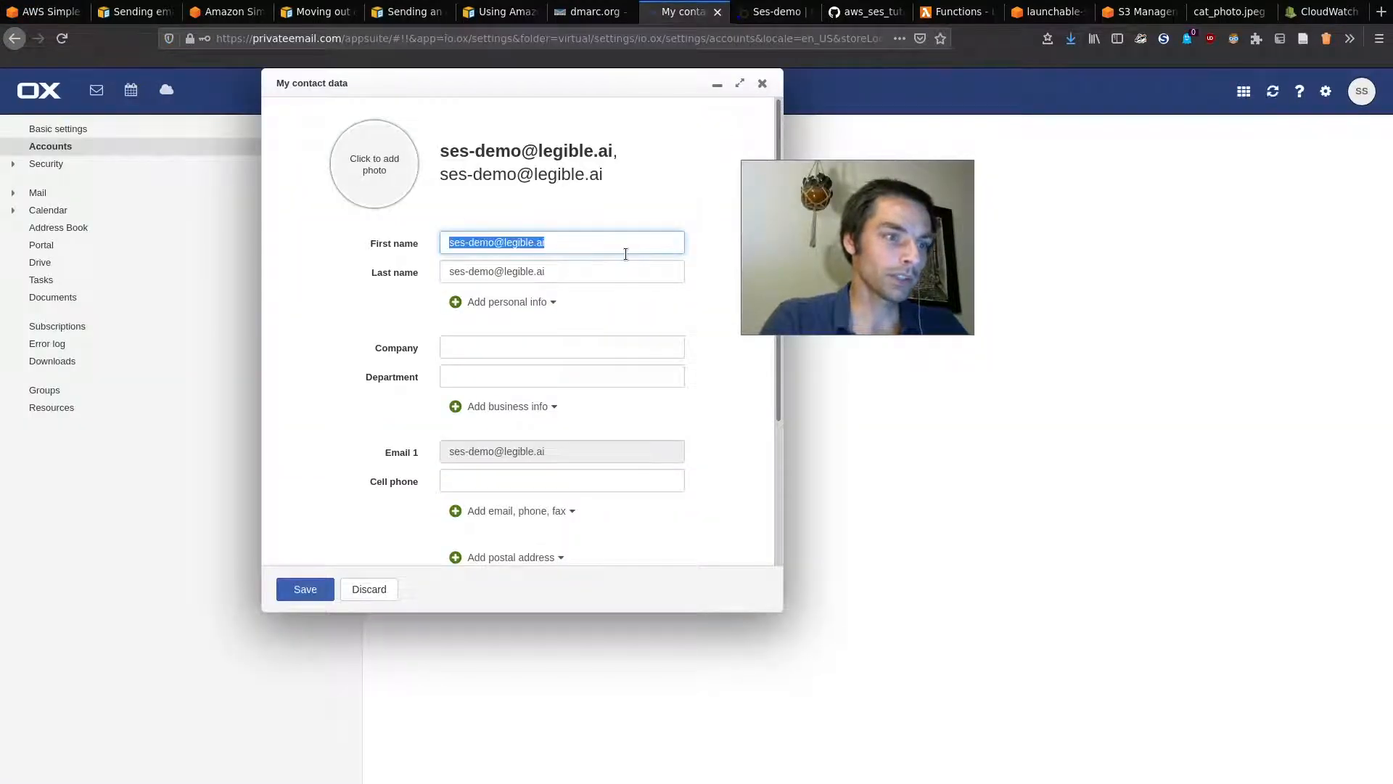
drag(551, 243, 497, 243)
click(557, 244)
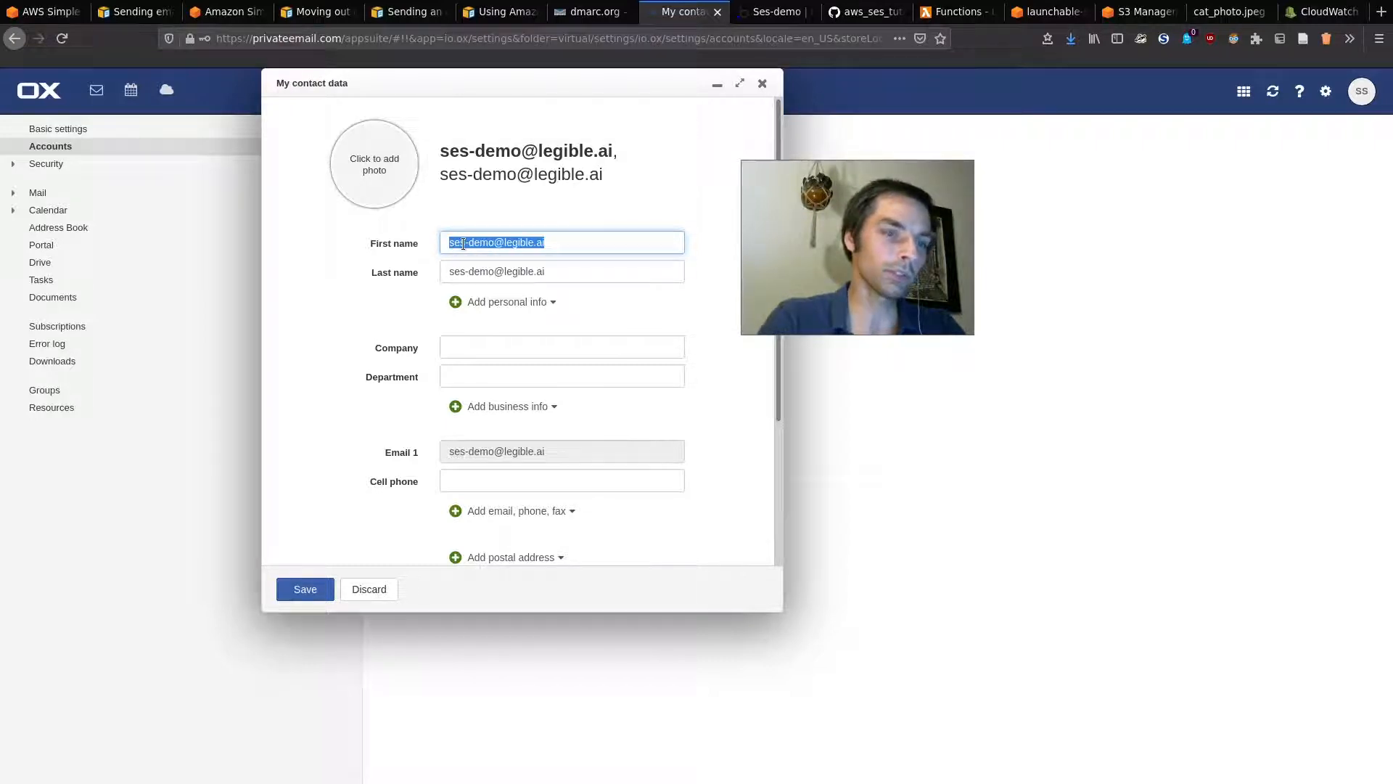
drag(632, 242, 462, 227)
key(ctrl+c)
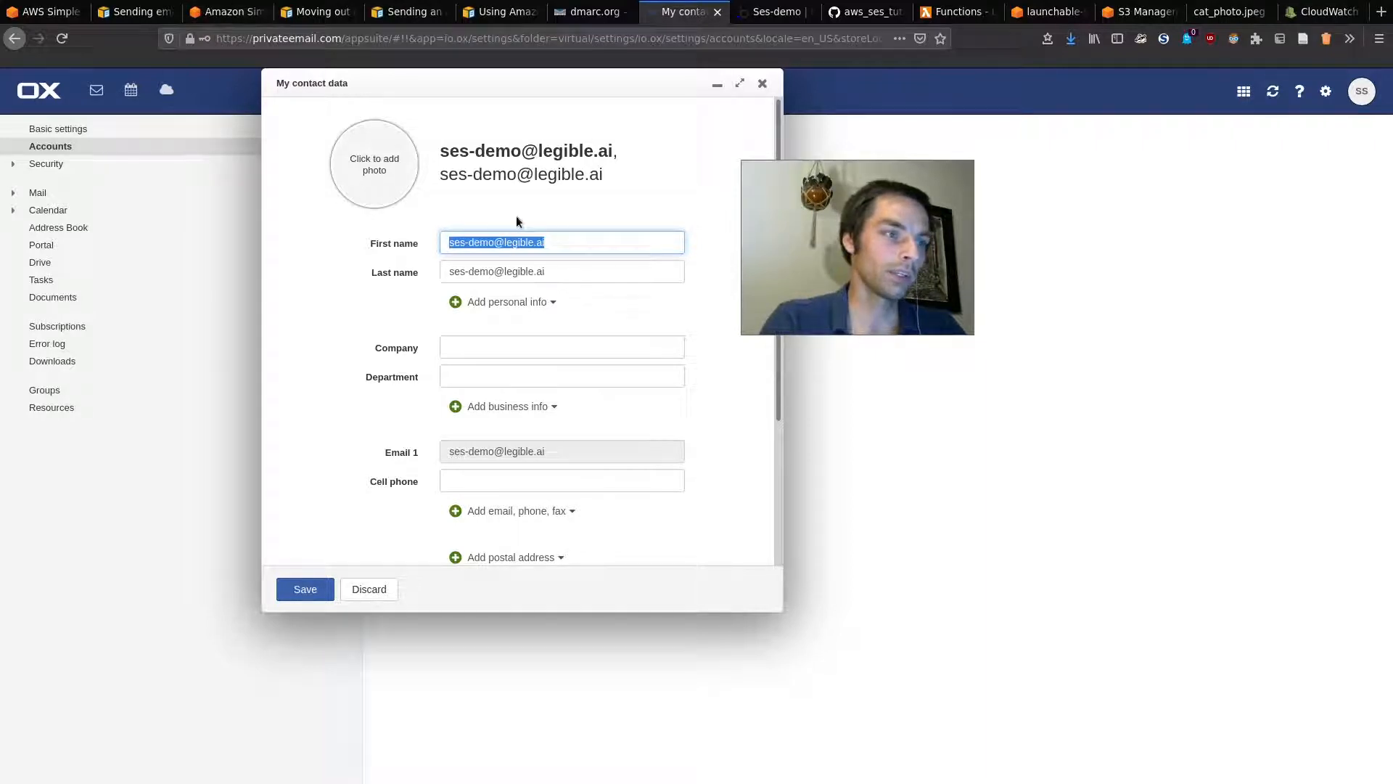
Step: Paste the mailbox's email address into Email address and create the identity
click(73, 5)
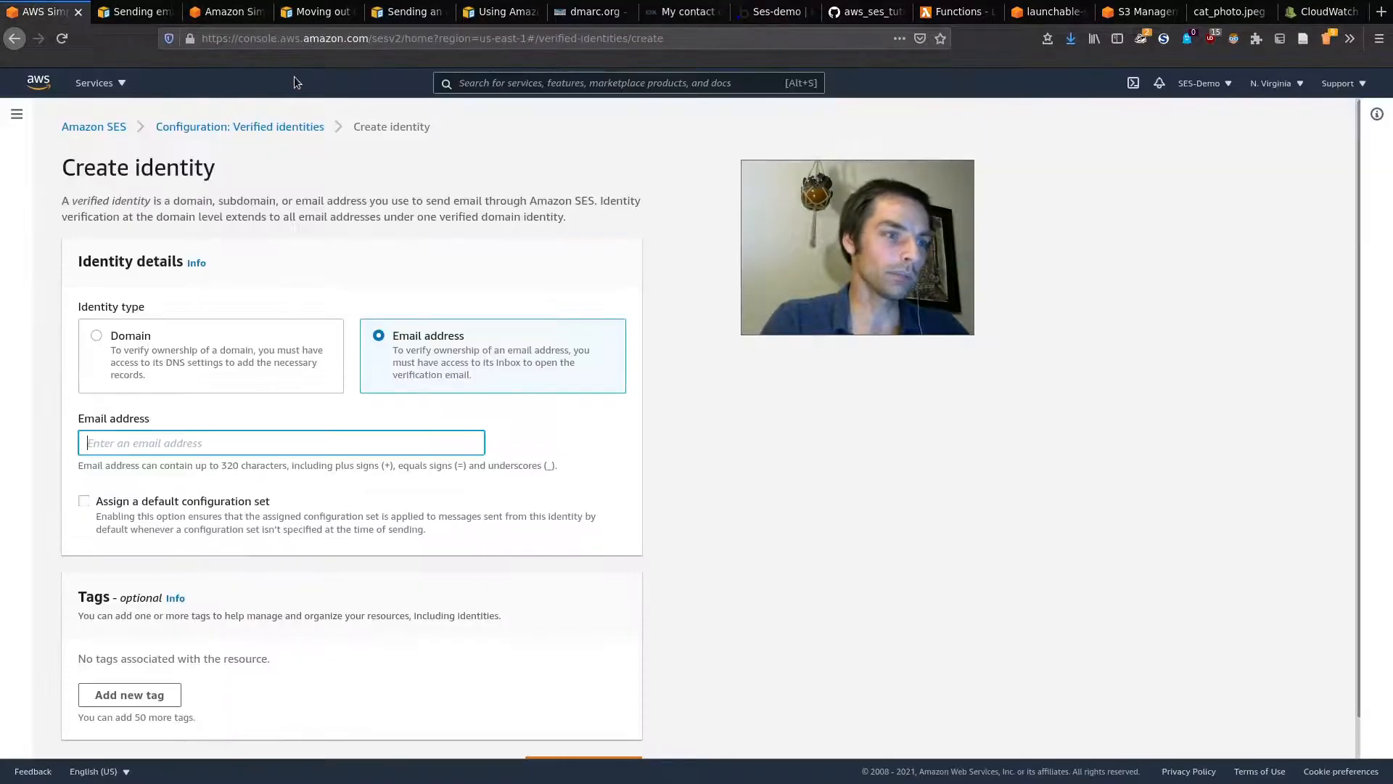
click(258, 442)
key(ctrl+v)
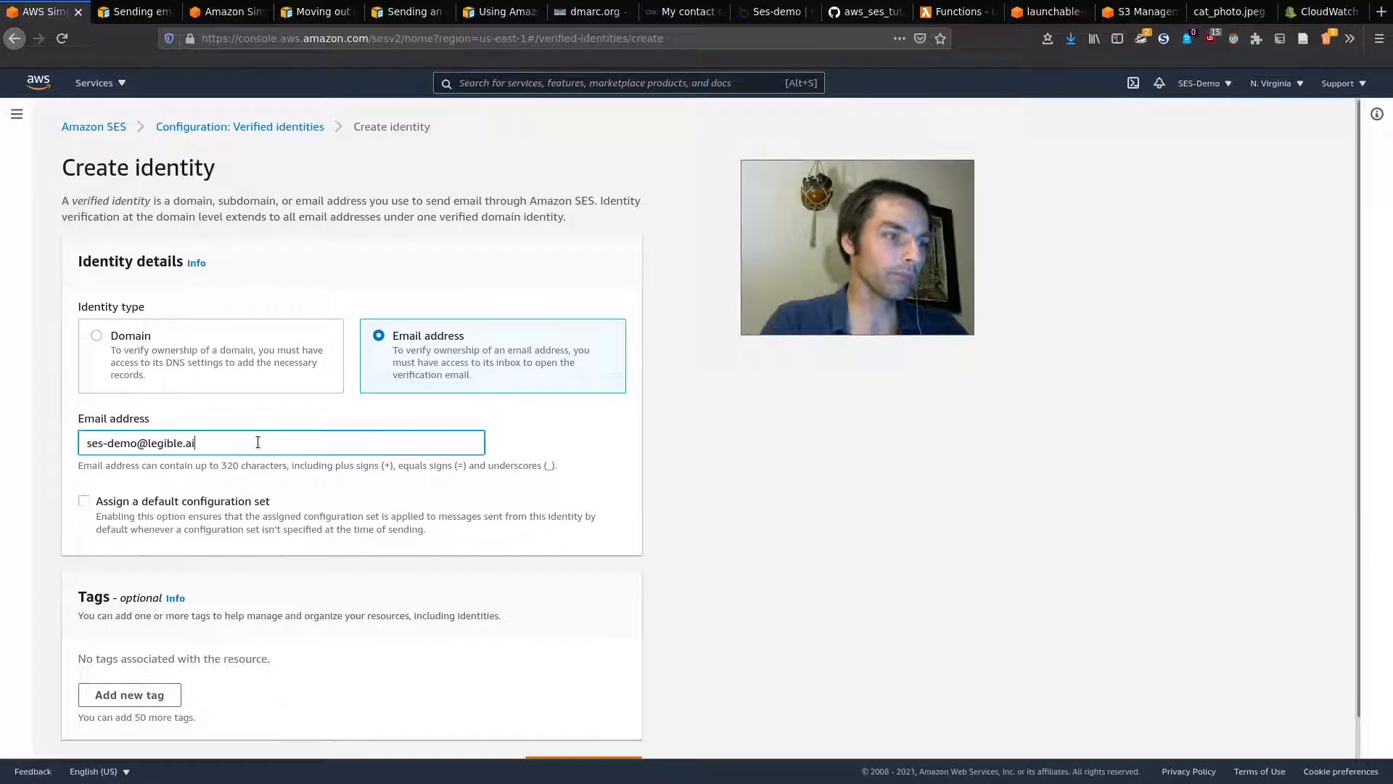
scroll(653, 602, down, 1)
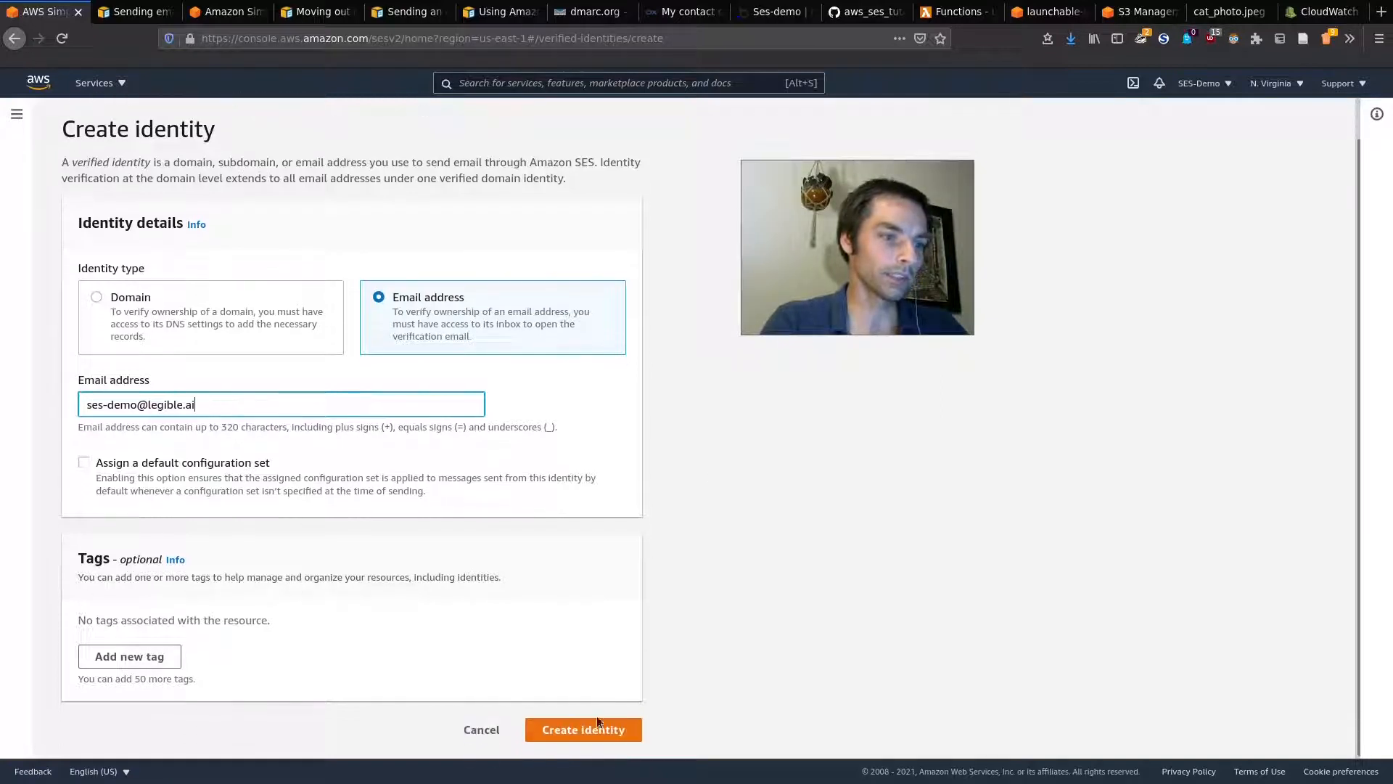
click(580, 730)
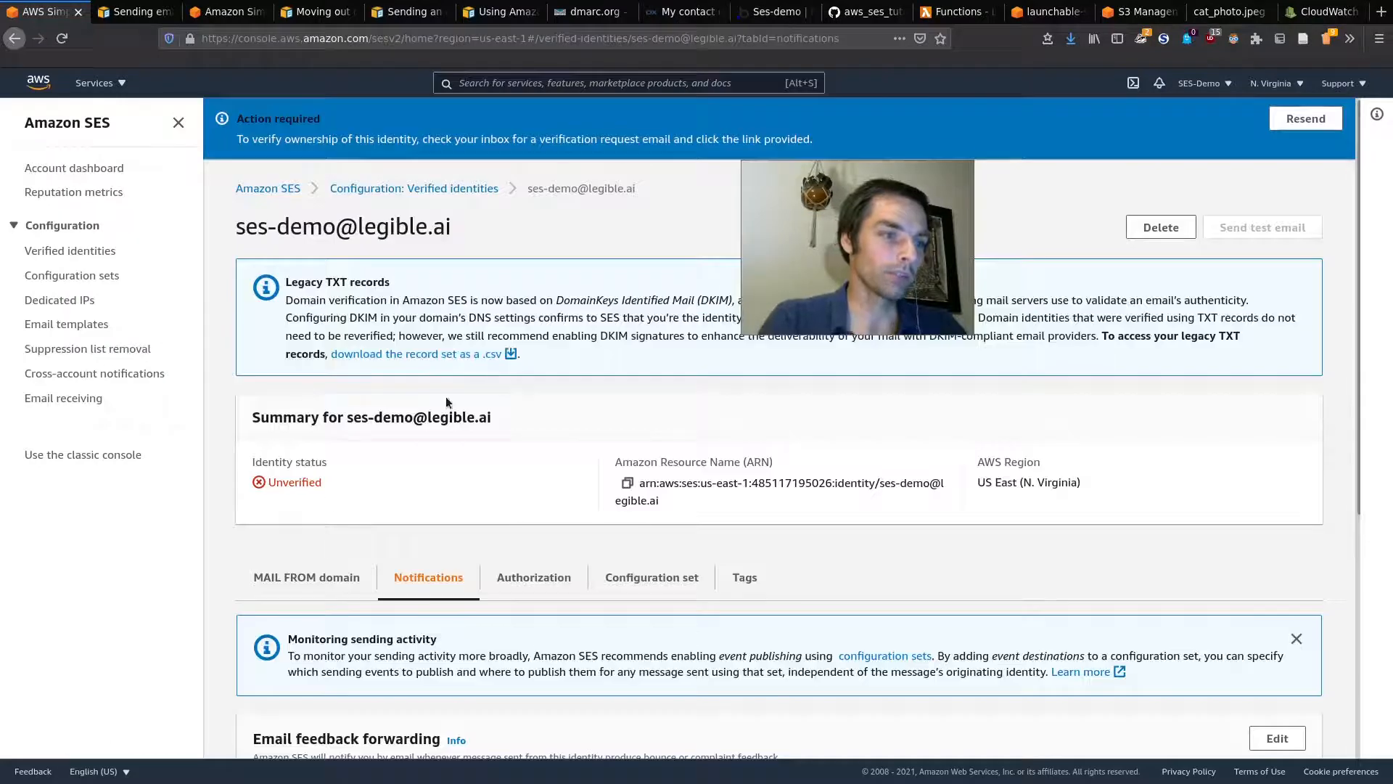
drag(861, 276, 1251, 541)
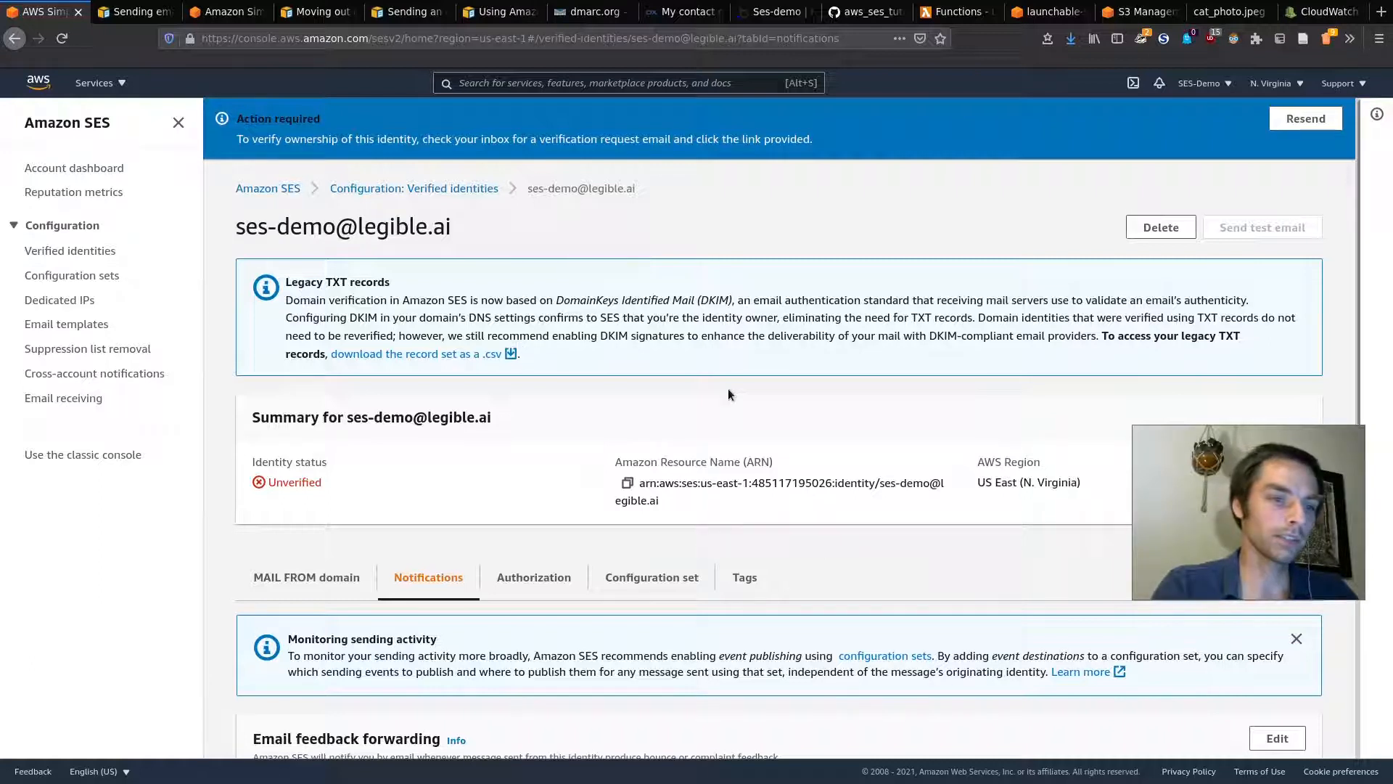
scroll(728, 391, down, 2)
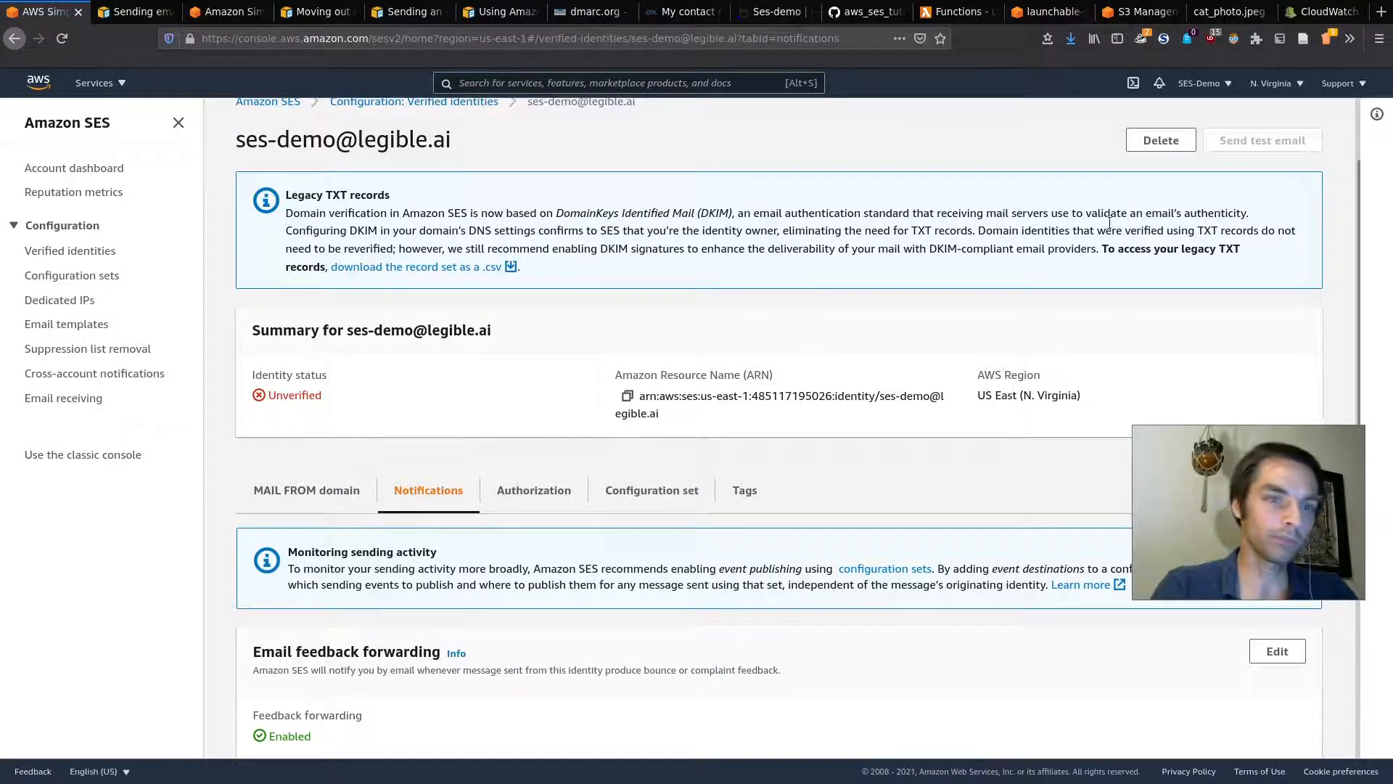
Step: Close the contact dialog, open the Amazon Web Services verification email, and follow its link
click(664, 9)
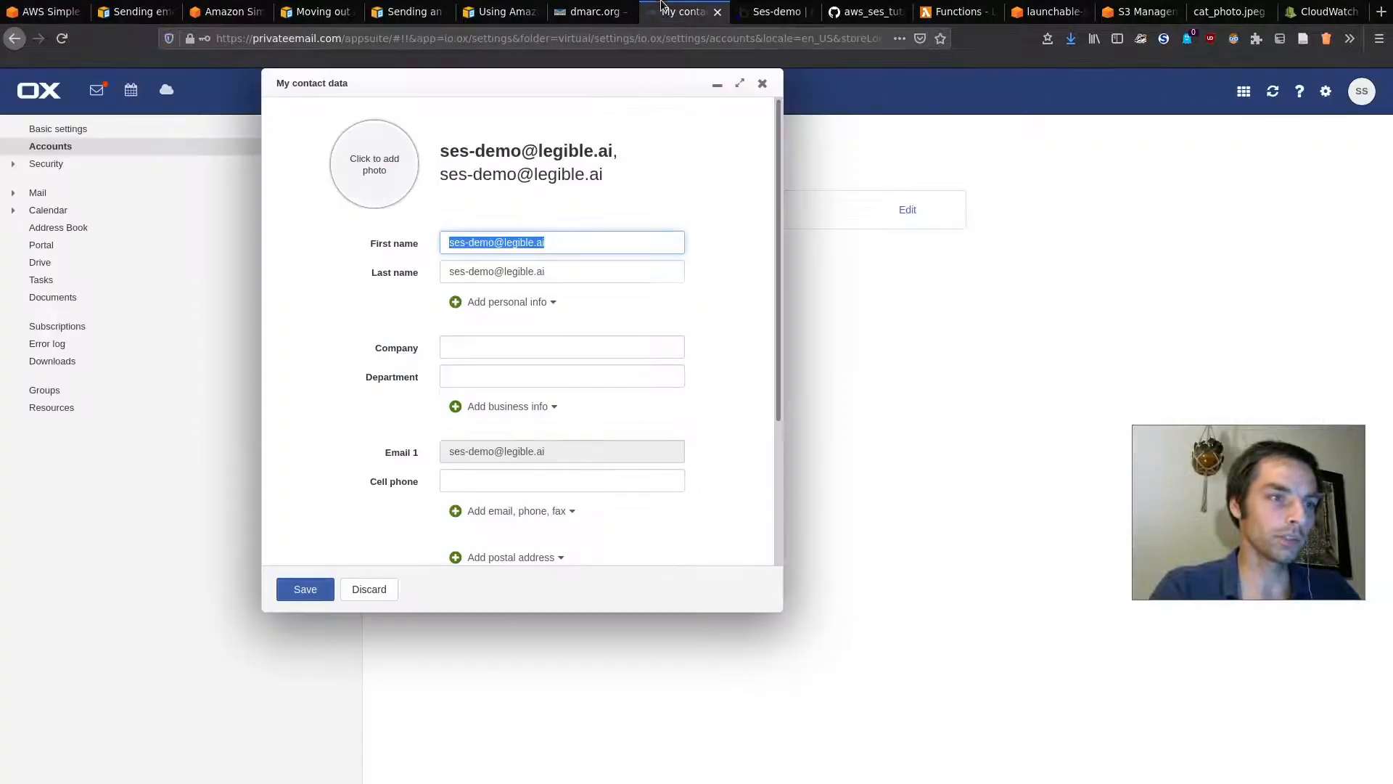
click(768, 88)
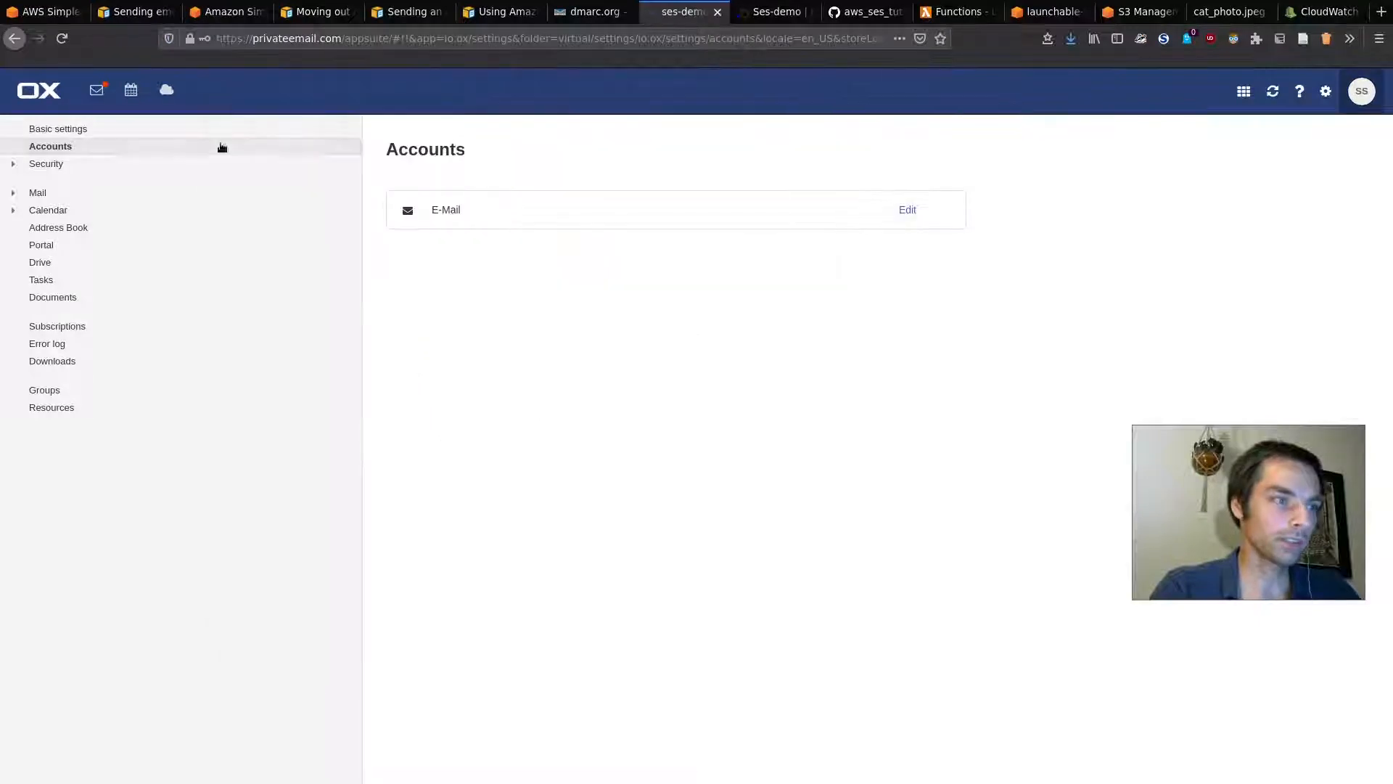
click(100, 96)
click(313, 209)
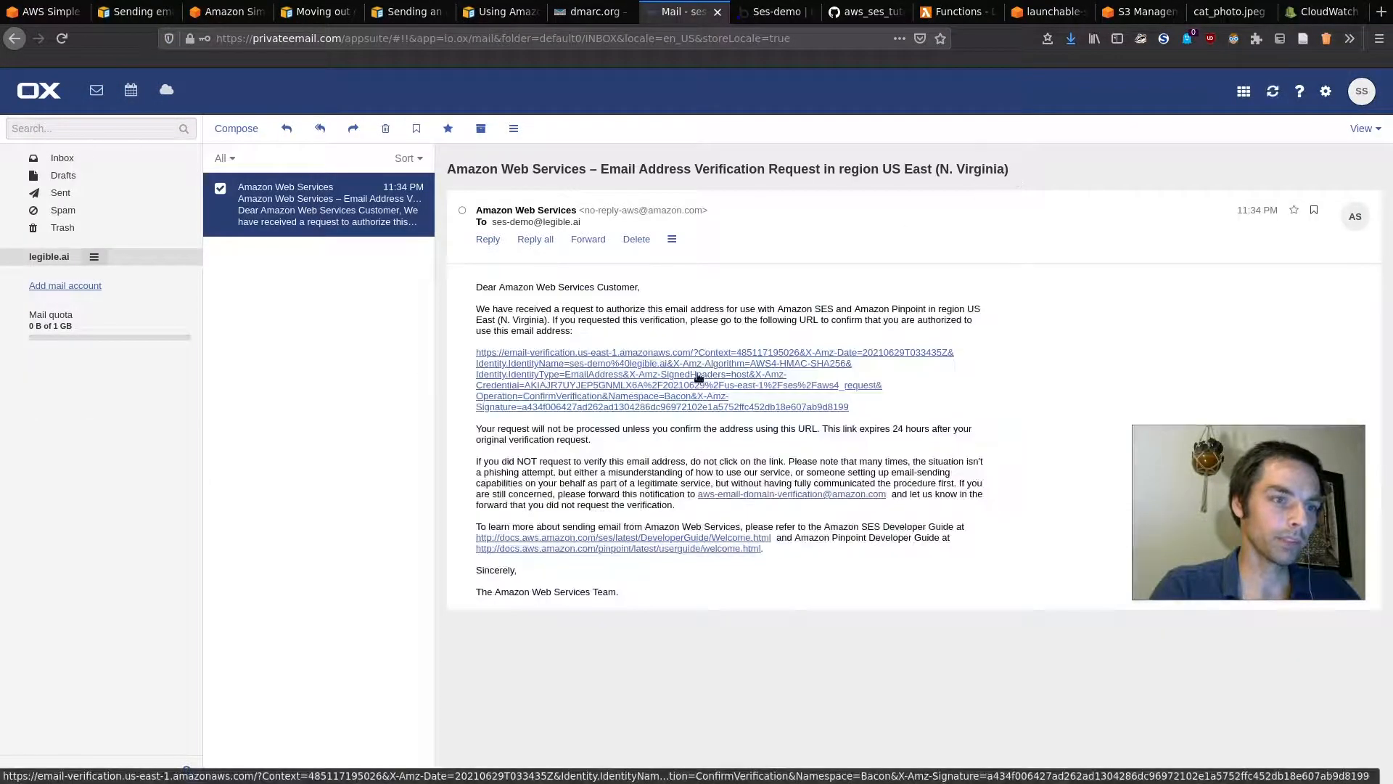
click(633, 383)
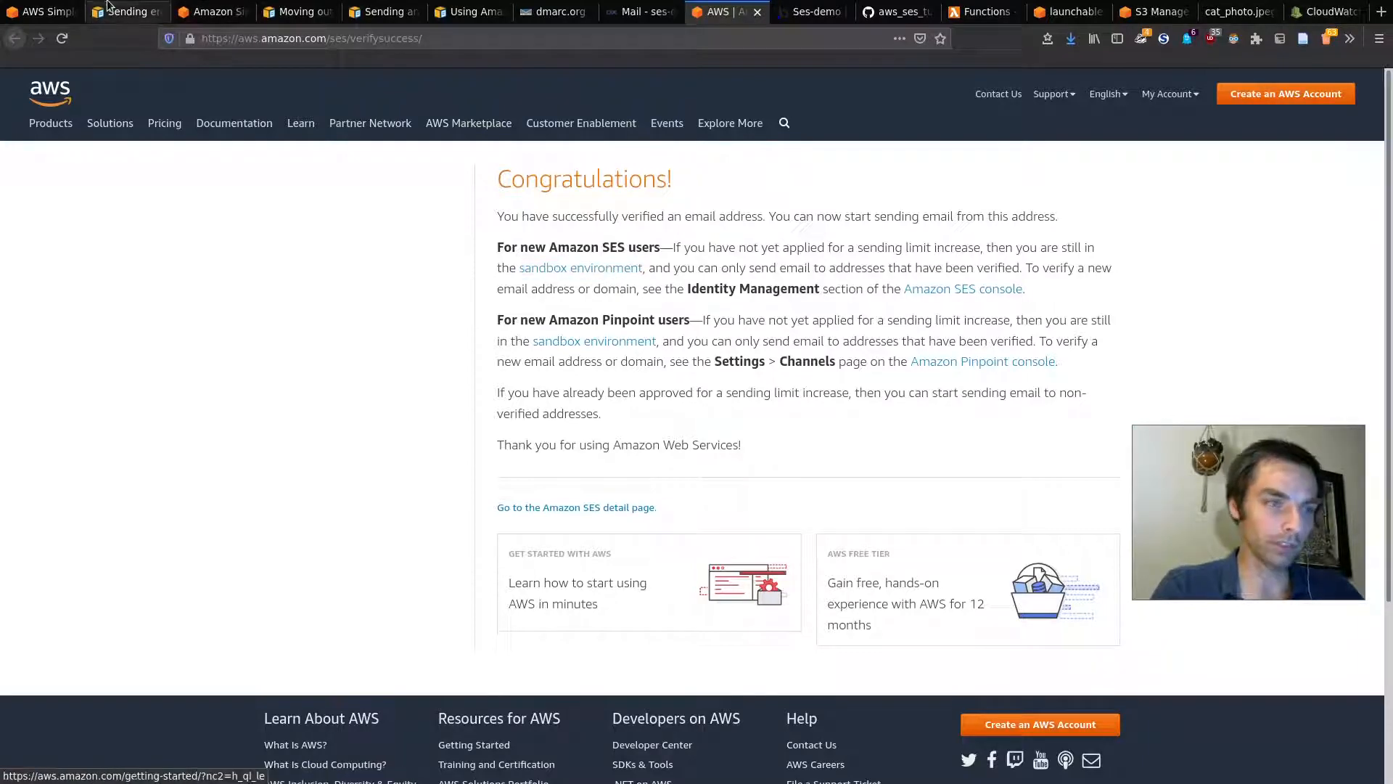
Step: Reload the SES identity page and confirm its status now reads Verified
click(51, 11)
click(129, 11)
click(51, 11)
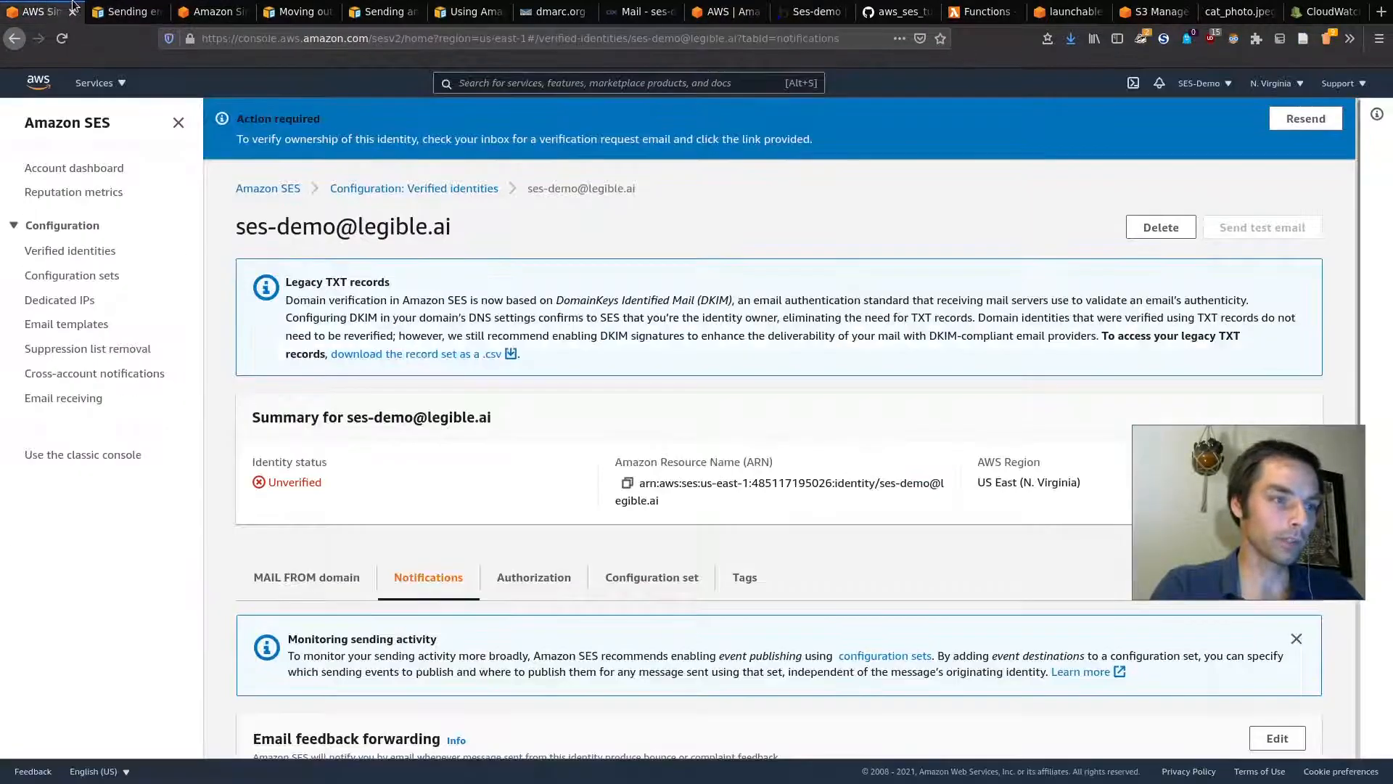
drag(1138, 462, 1089, 266)
click(63, 38)
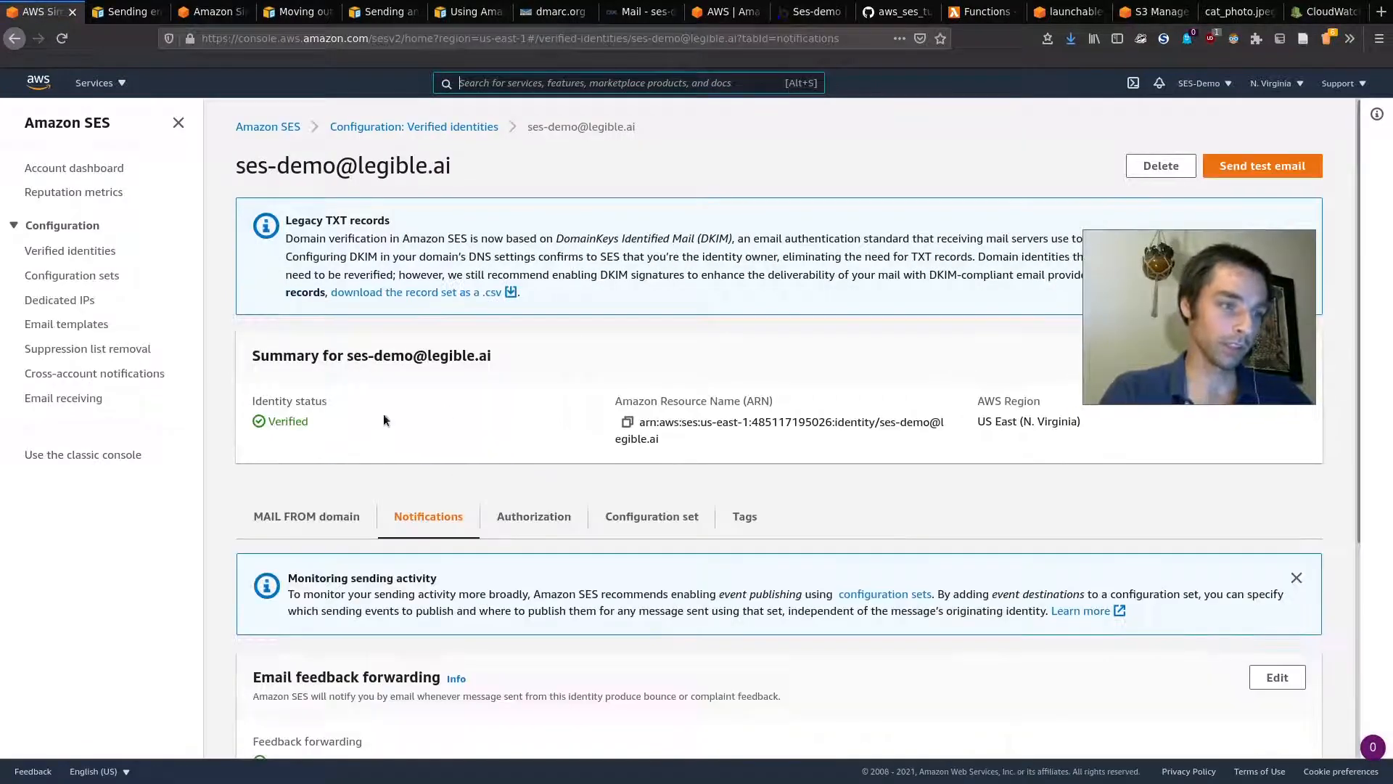
double_click(287, 421)
click(298, 421)
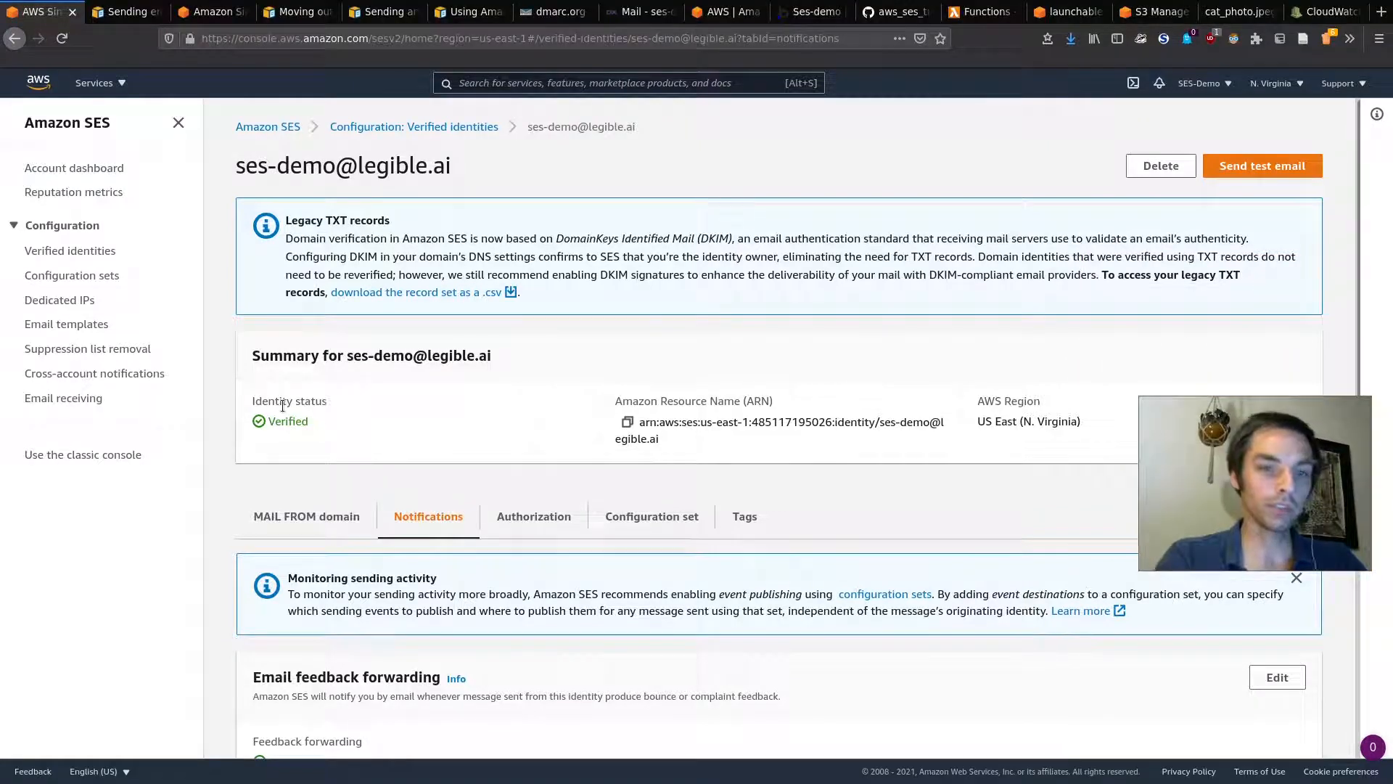
double_click(296, 423)
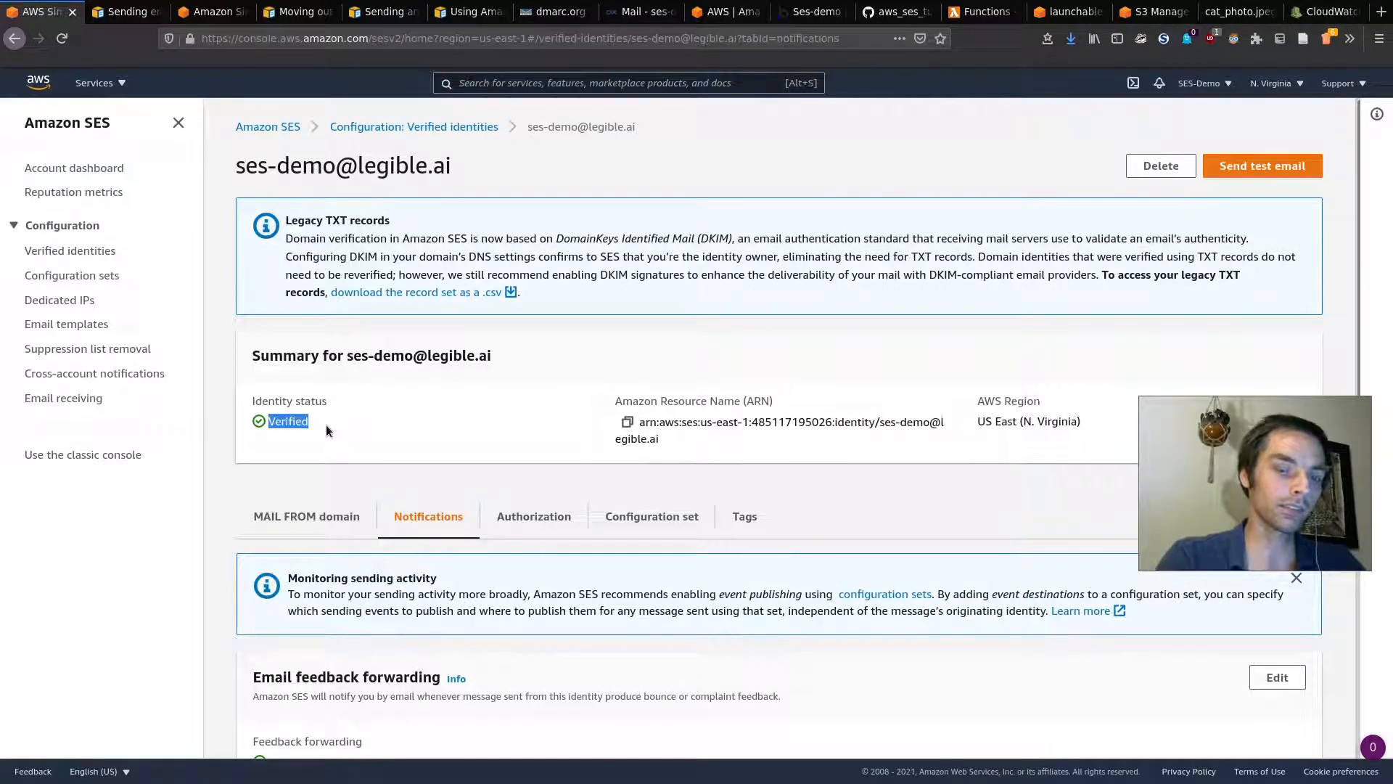
click(332, 410)
Step: Scroll the identity summary, then go to the 'Moving out of the sandbox' guide
scroll(333, 413, down, 3)
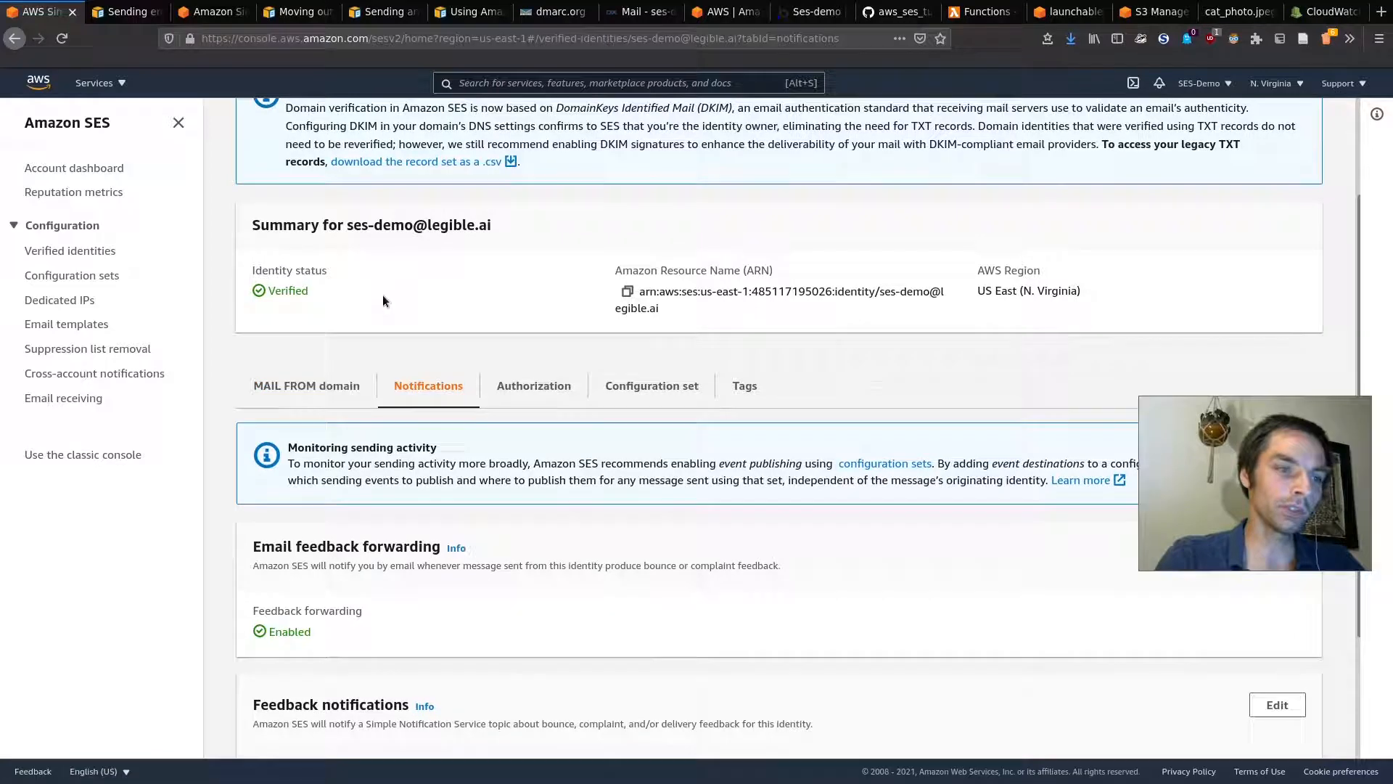
scroll(642, 564, up, 3)
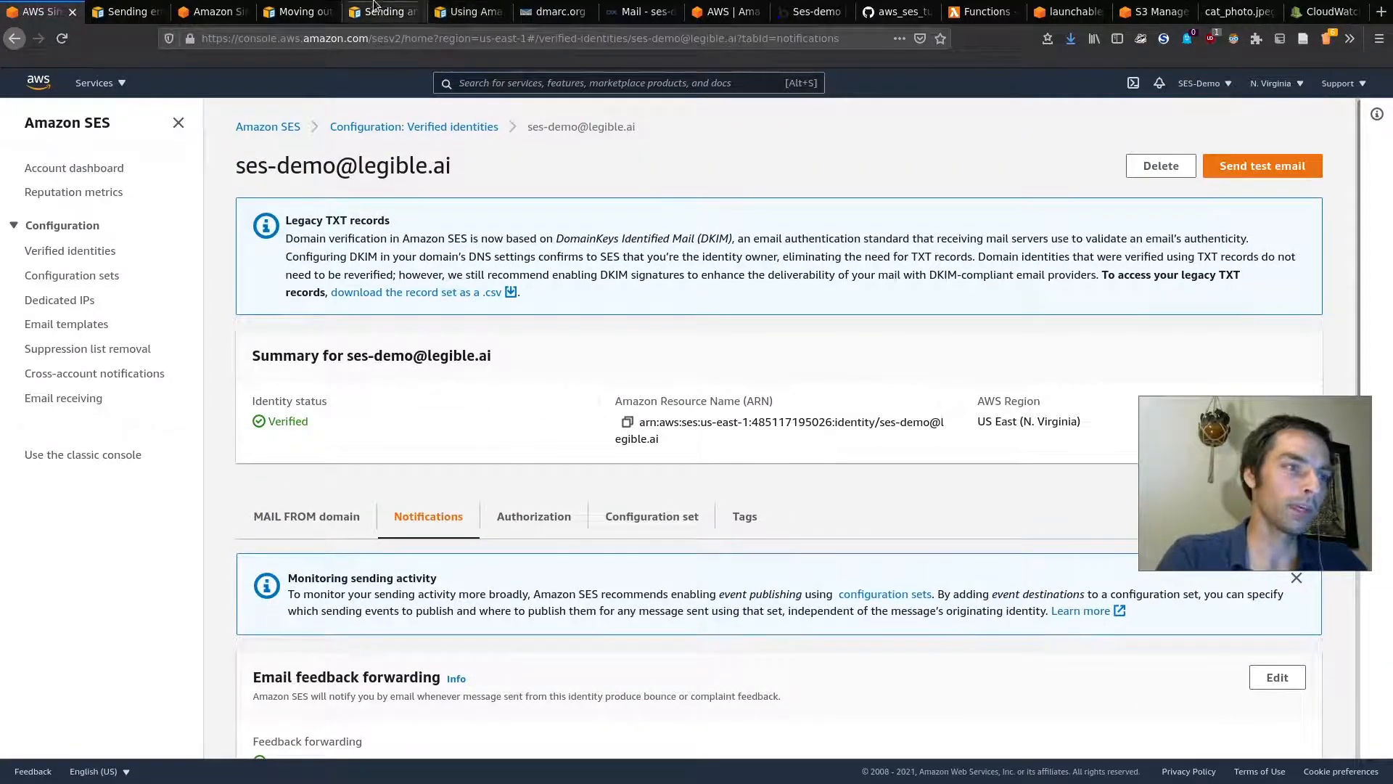
click(313, 8)
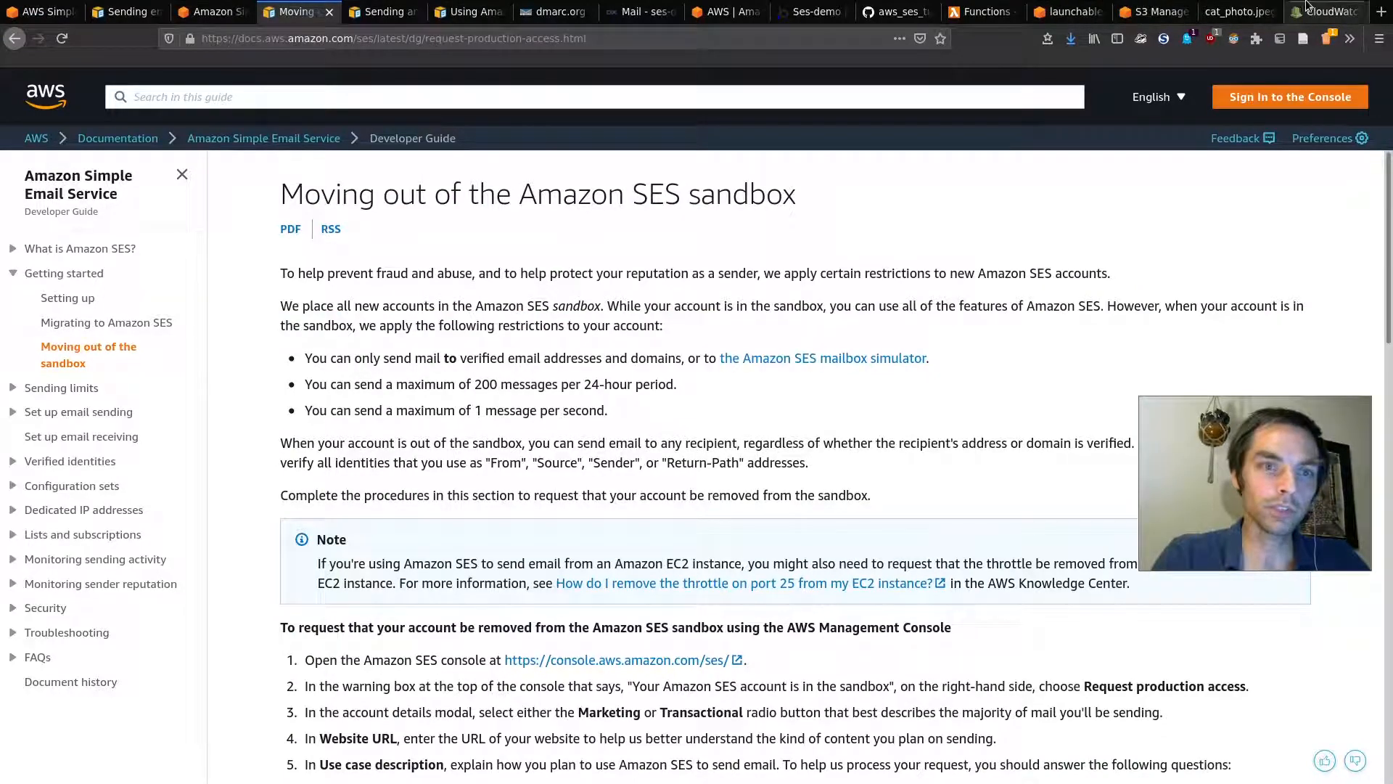
Step: Read the sandbox sending-limit note on the verification success page
click(725, 10)
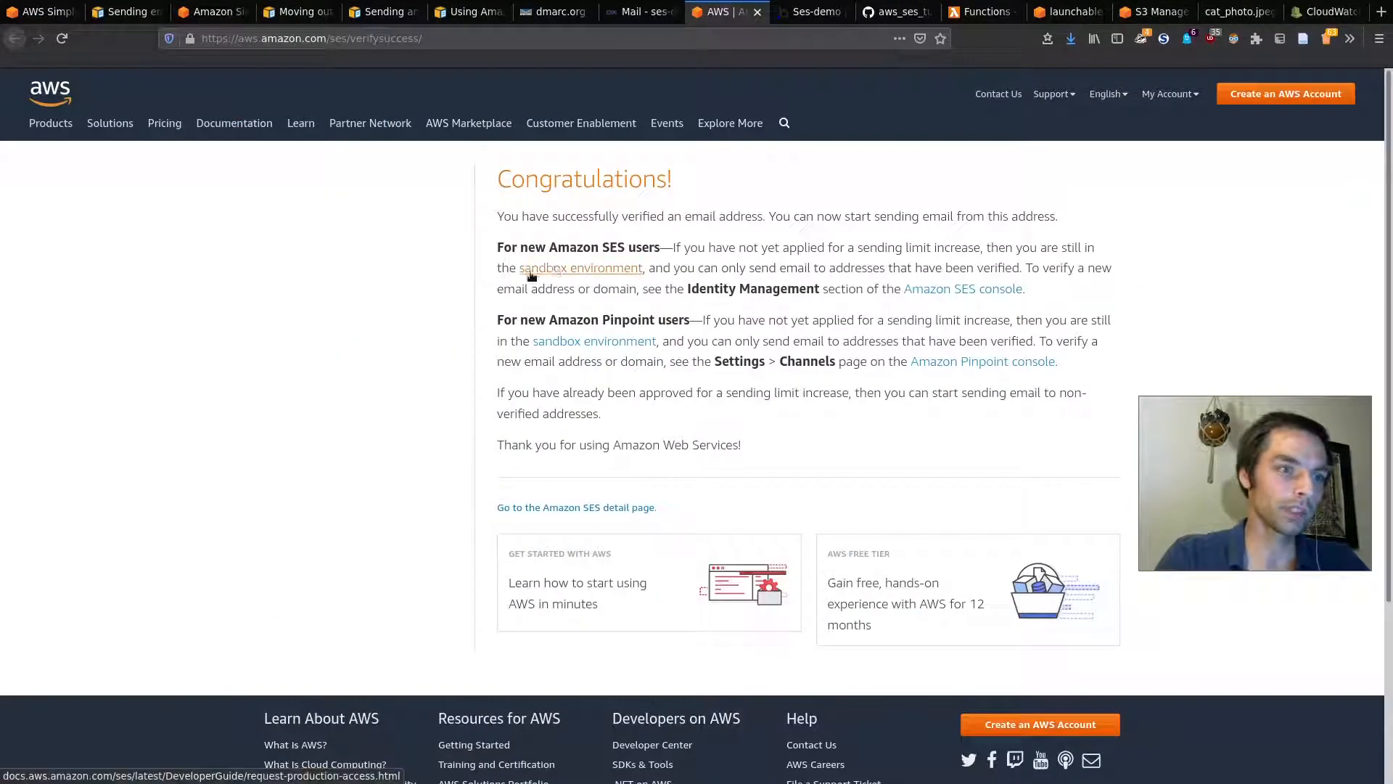
drag(501, 268, 777, 248)
click(554, 233)
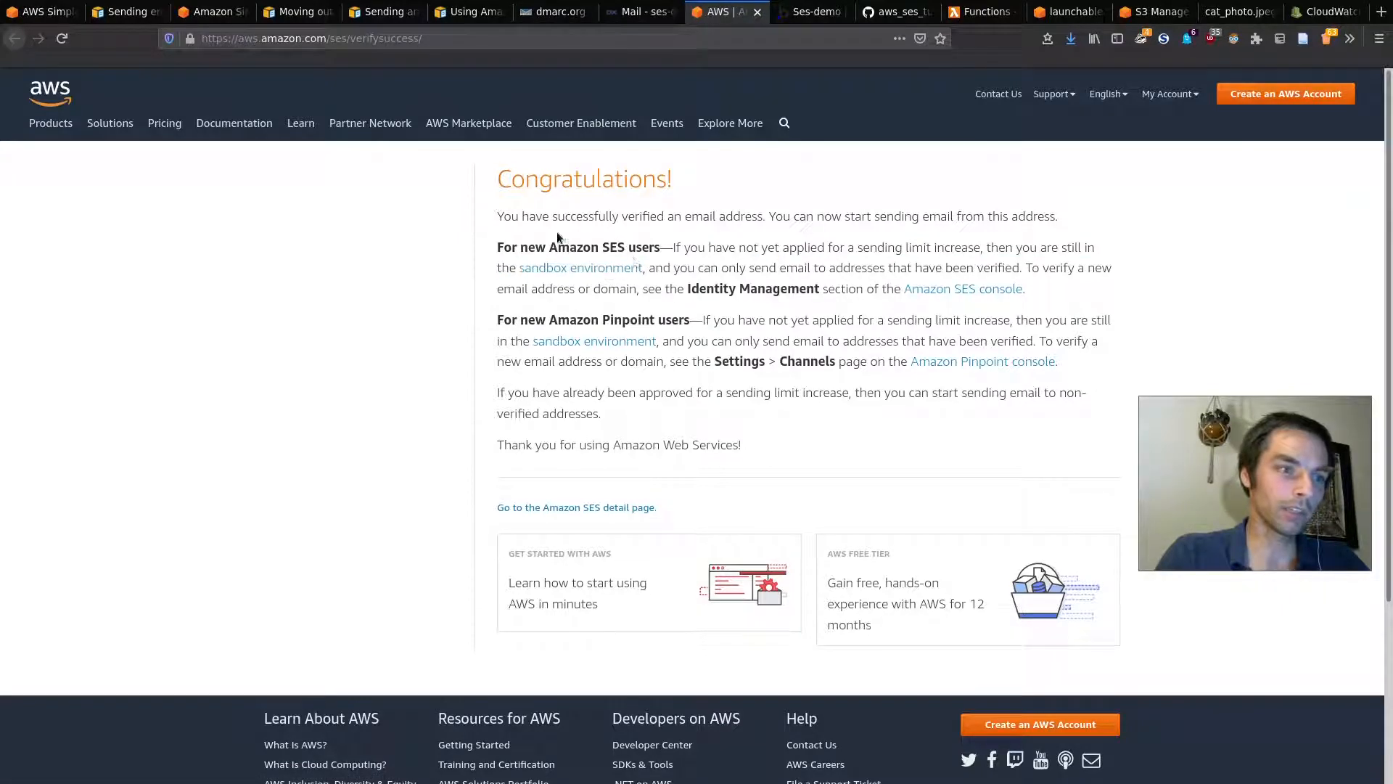
click(347, 7)
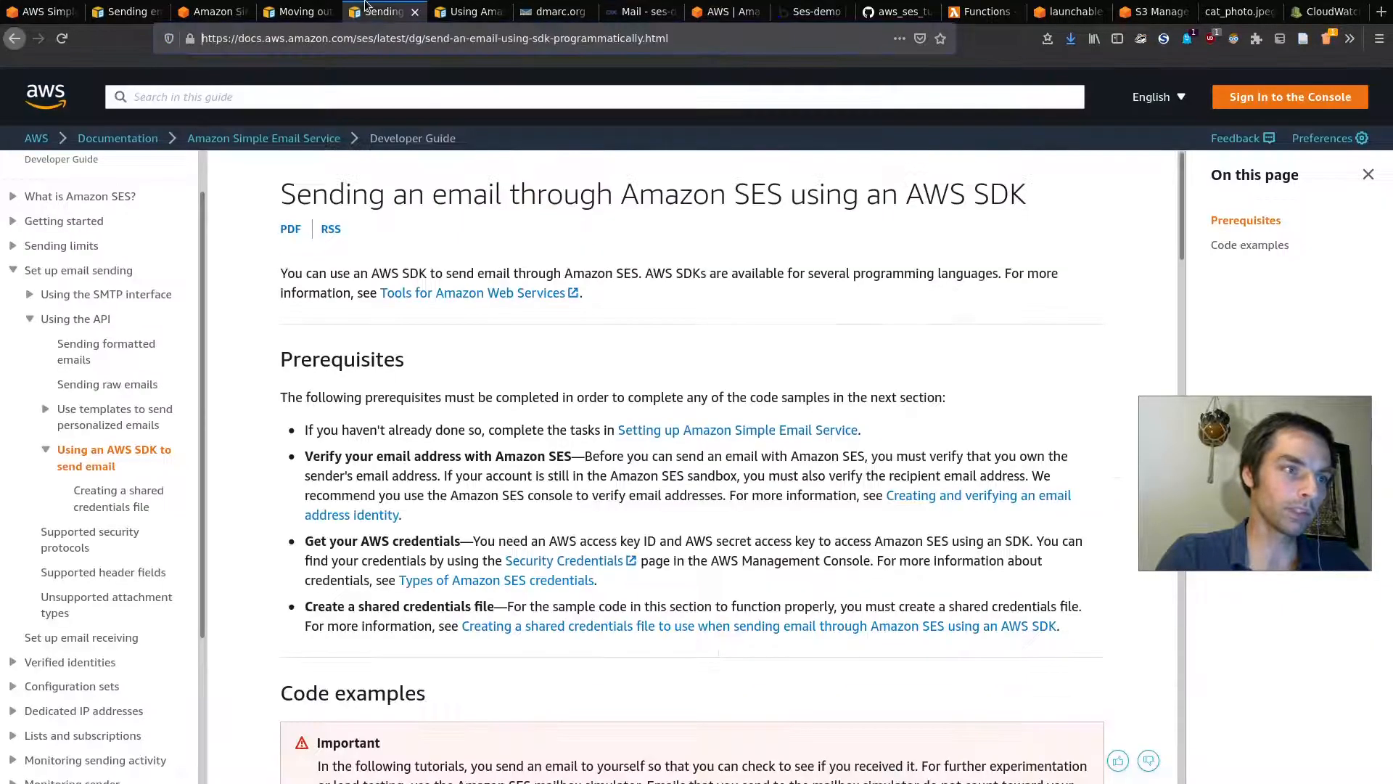
click(305, 10)
Step: Note the sandbox limits of 200 messages per 24 hours and 1 message per second
drag(278, 193, 959, 188)
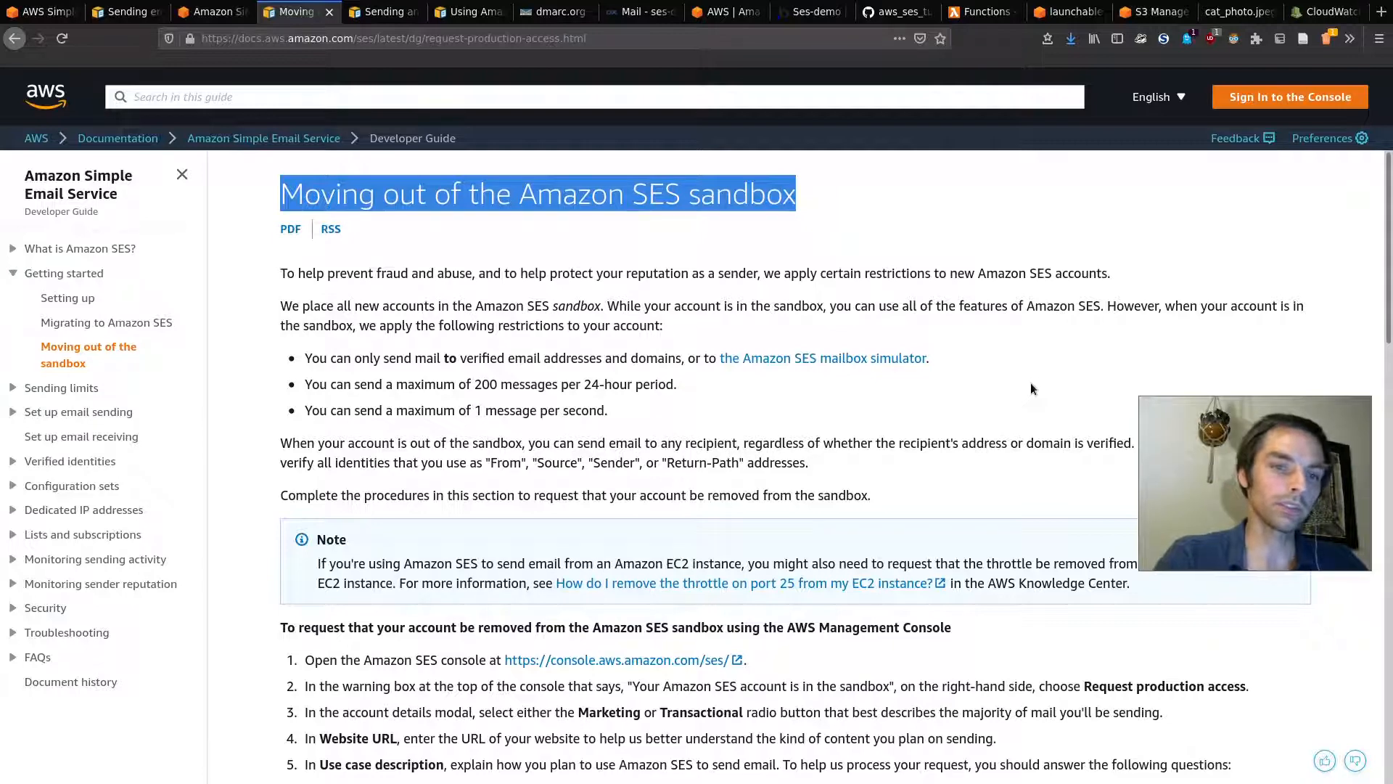
drag(1225, 434, 1220, 337)
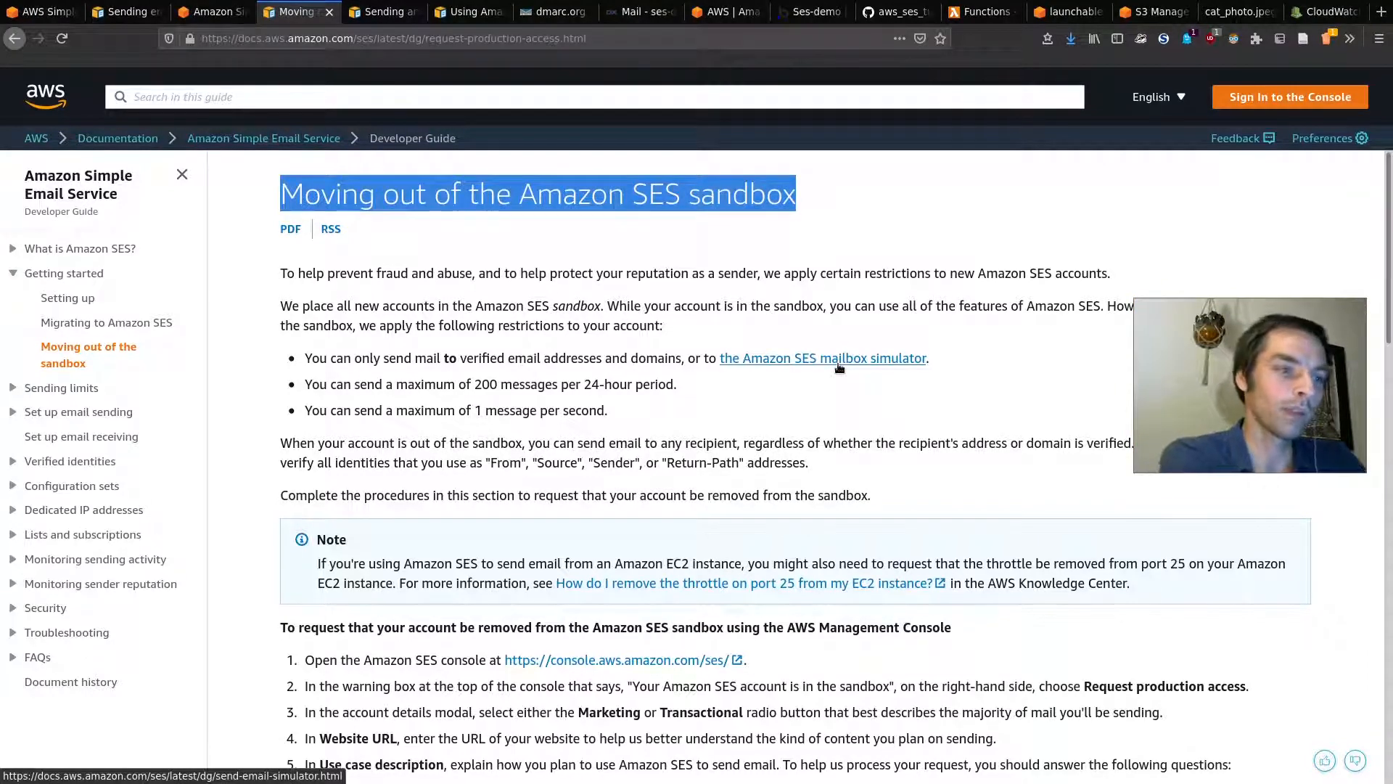
drag(475, 384, 624, 392)
drag(475, 411, 634, 423)
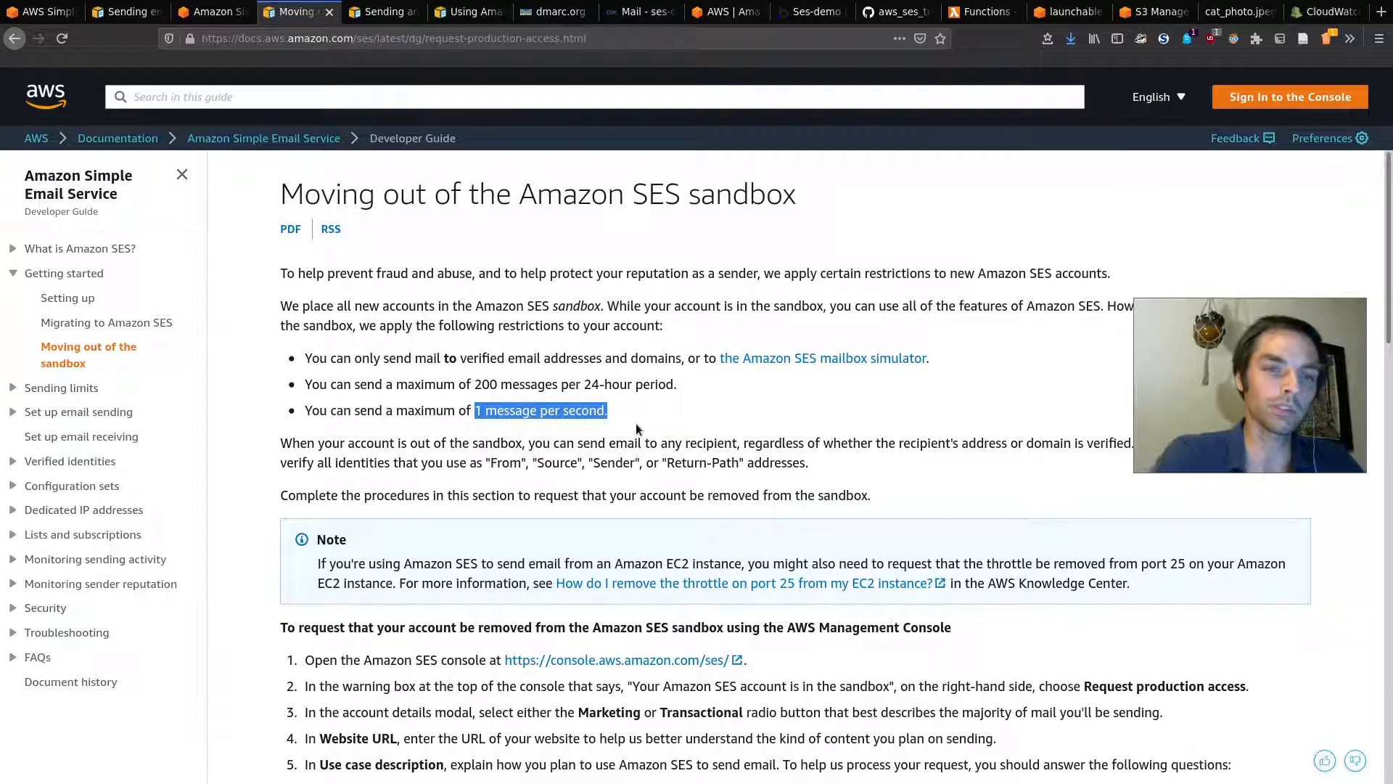
click(680, 421)
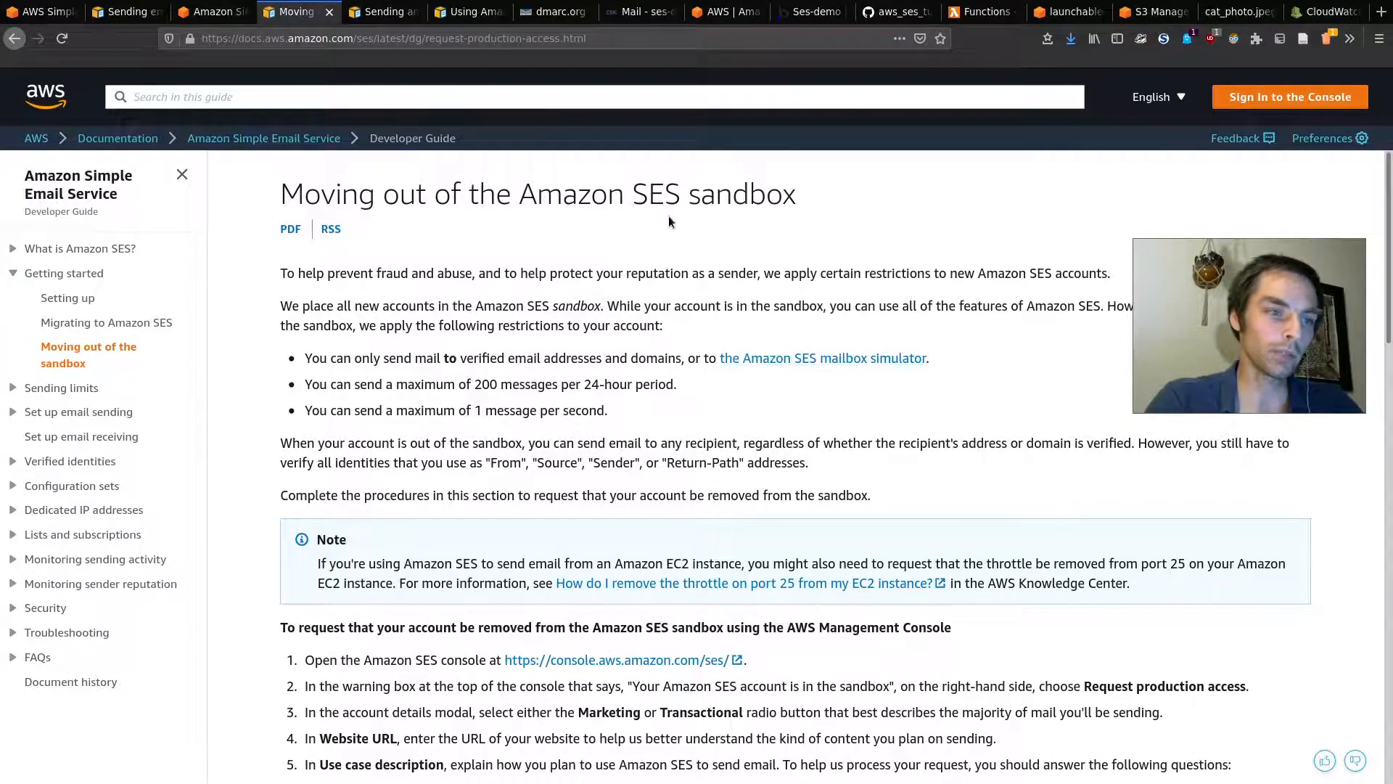
Step: Scroll through the sandbox article, select its URL, and return to the SES console tab
scroll(669, 221, down, 3)
scroll(682, 192, down, 4)
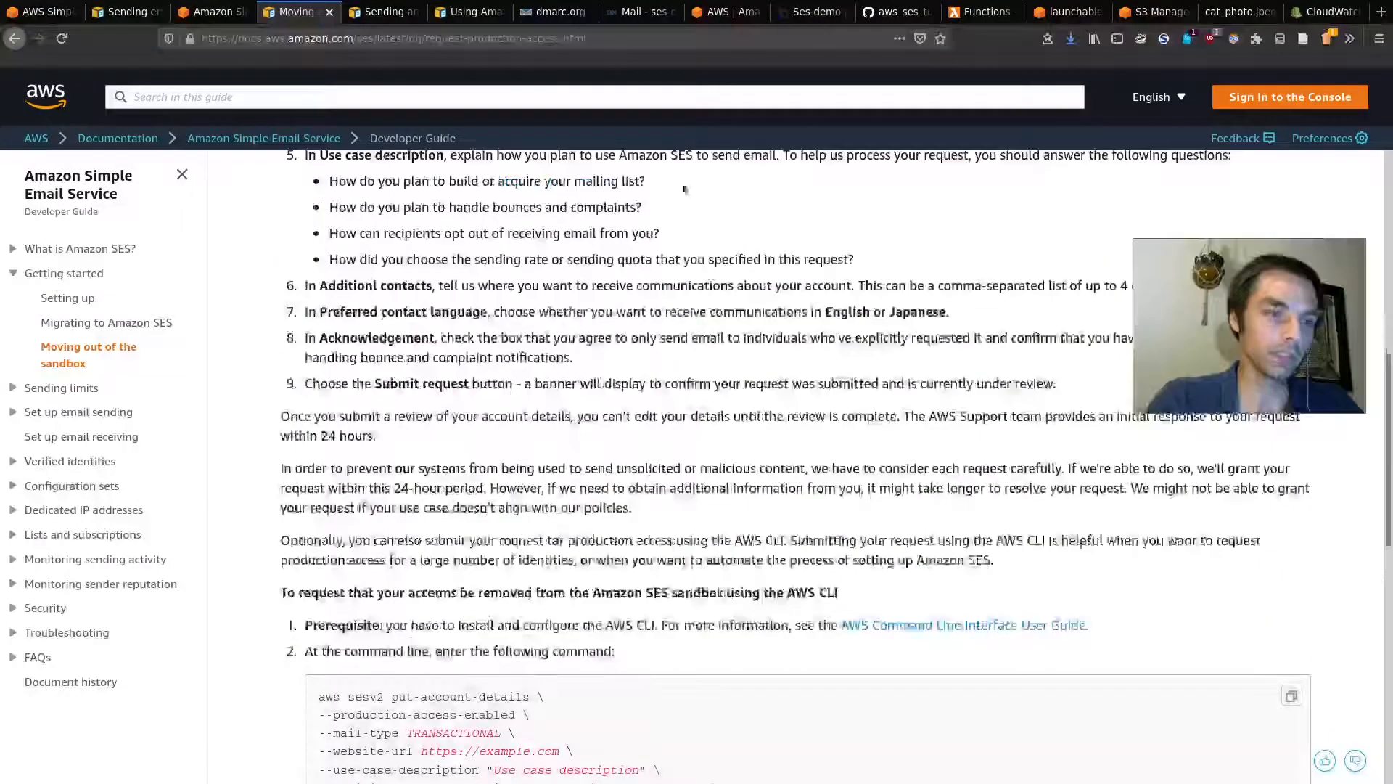
scroll(529, 574, up, 3)
scroll(530, 573, down, 6)
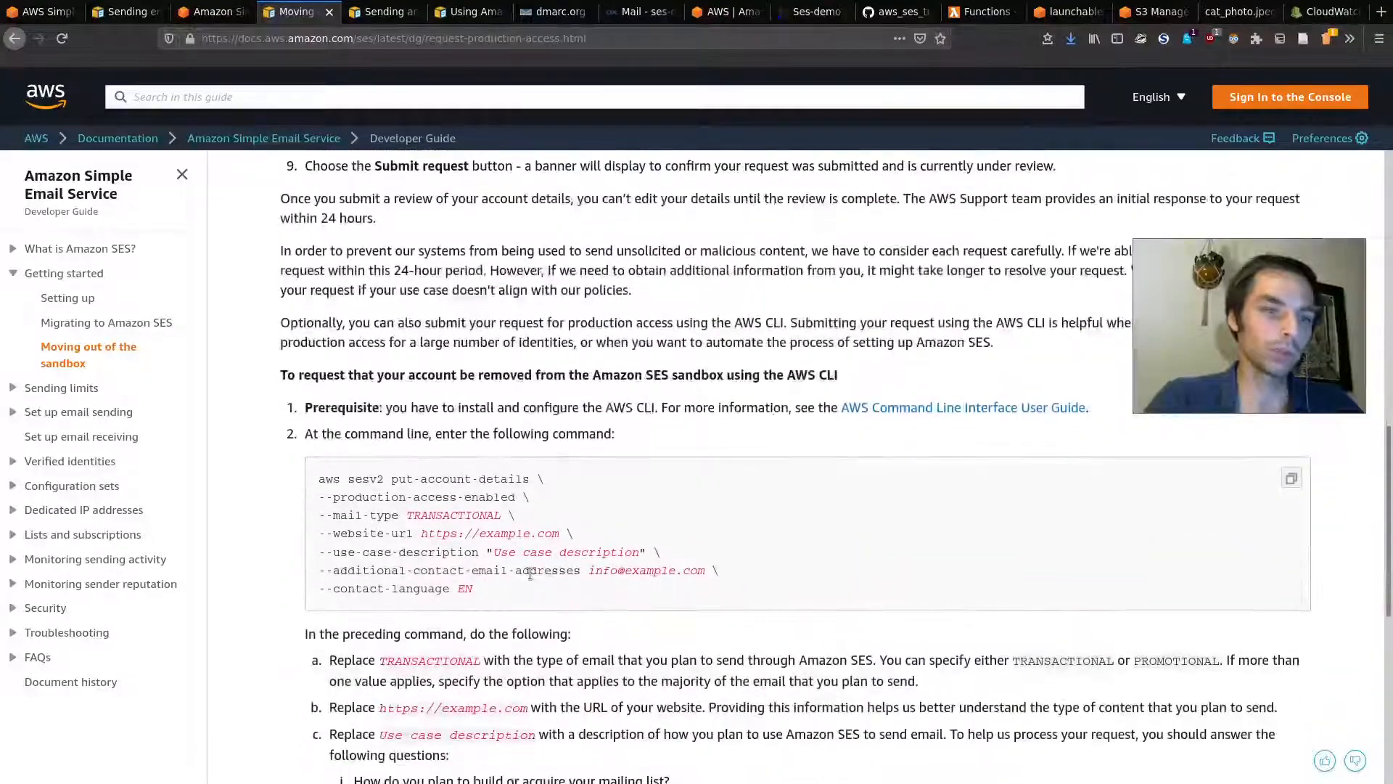
scroll(529, 573, up, 10)
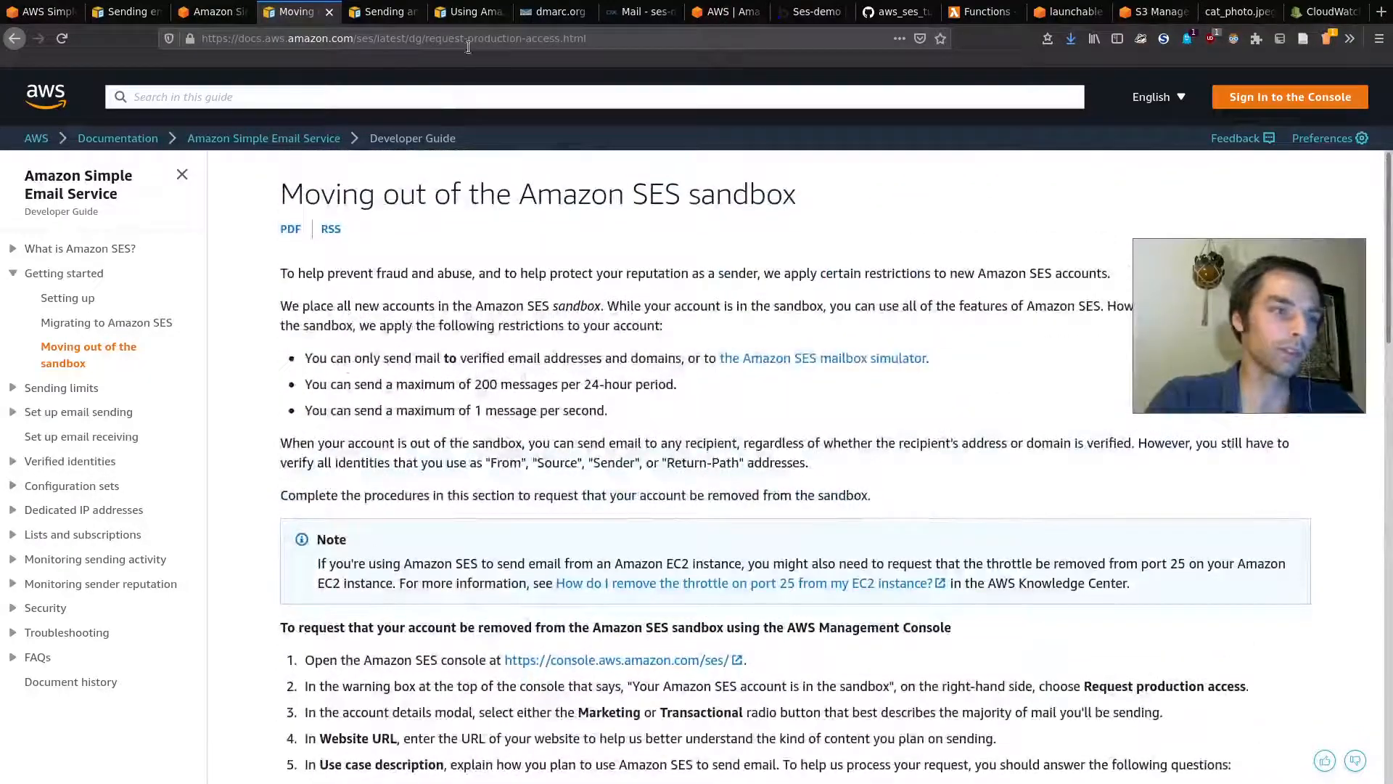
click(422, 38)
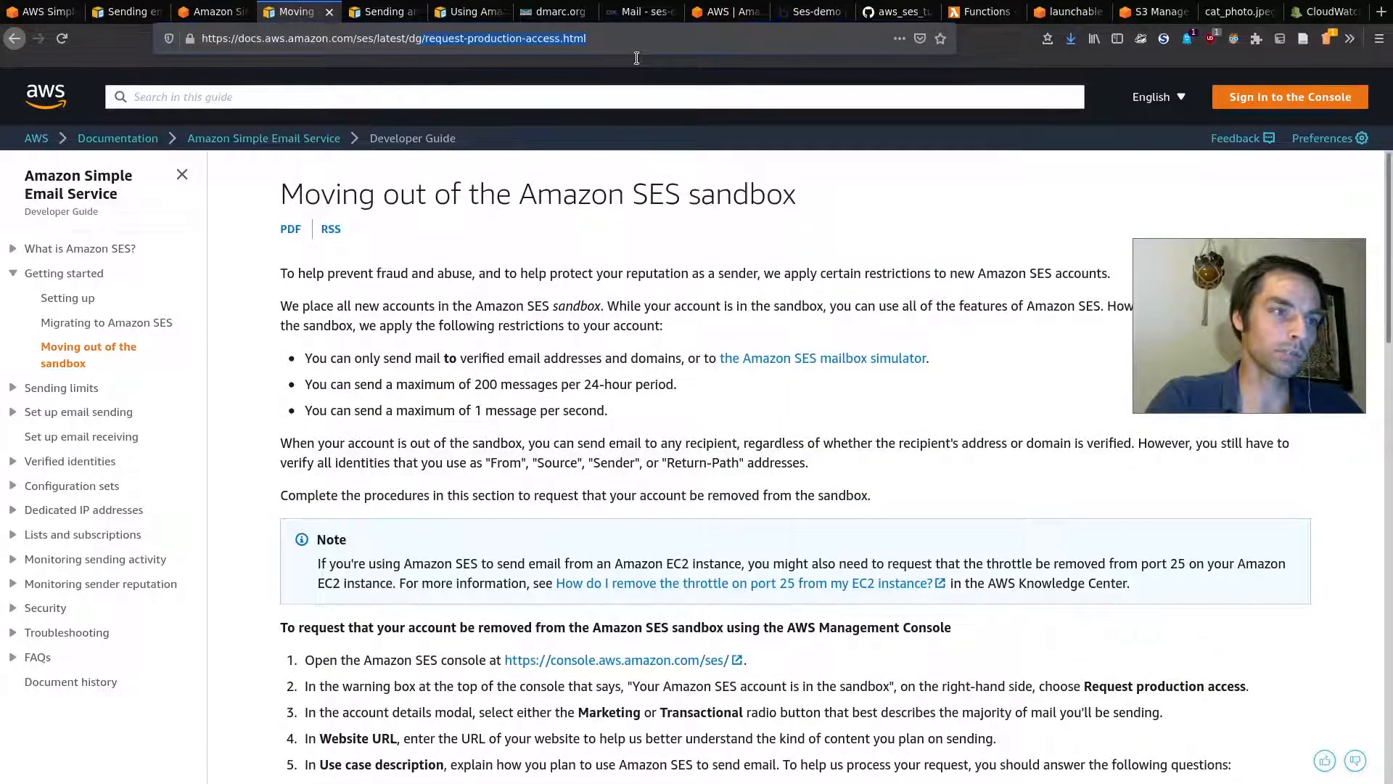
click(208, 7)
click(146, 7)
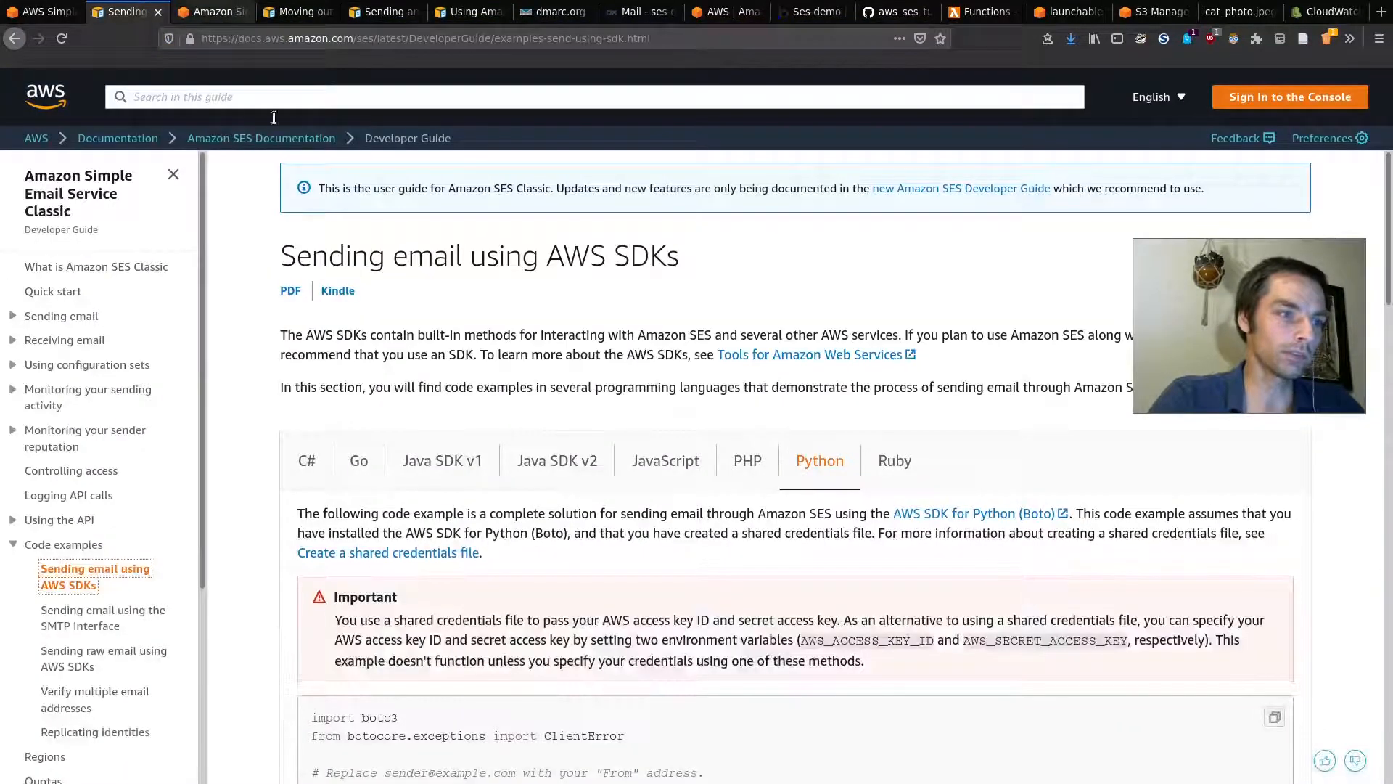
click(64, 9)
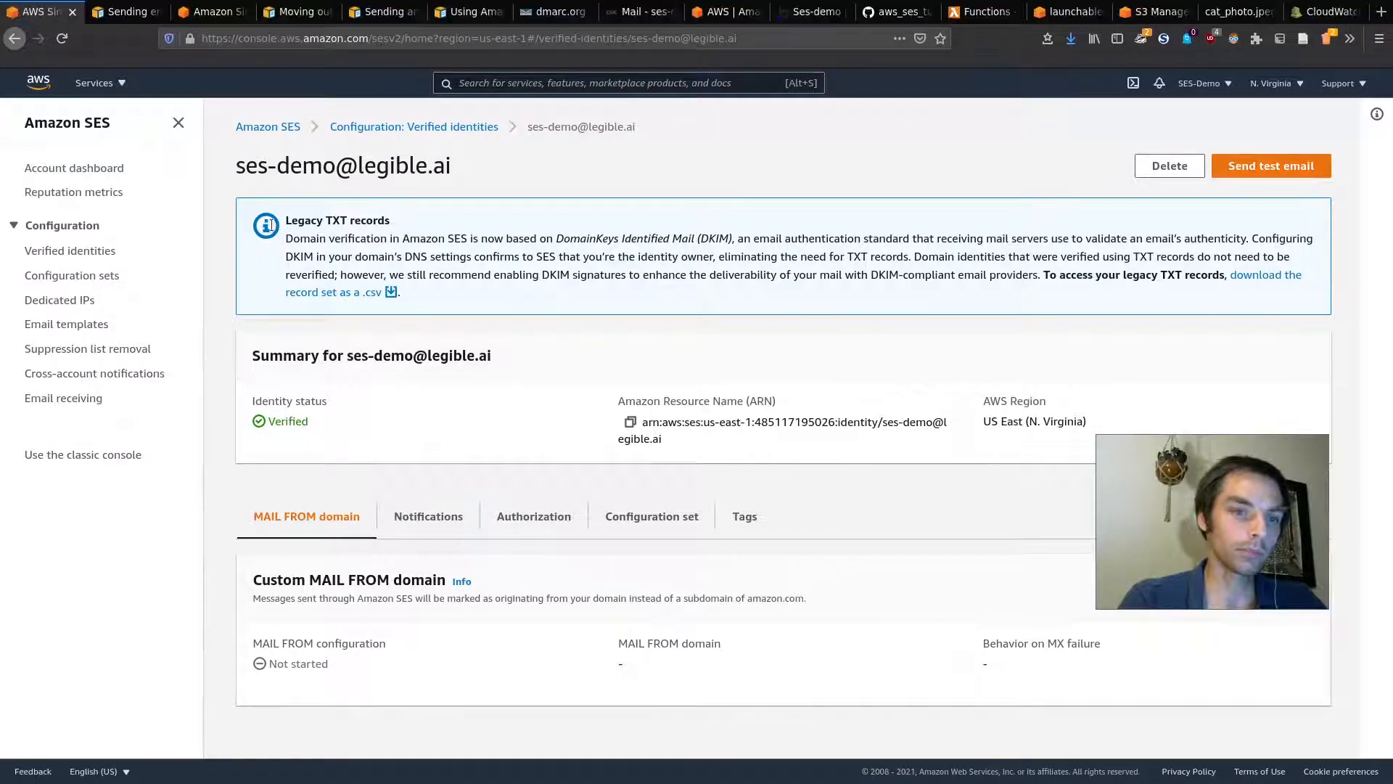
Step: Open the SES Account dashboard and bring up the Request production access form
click(84, 168)
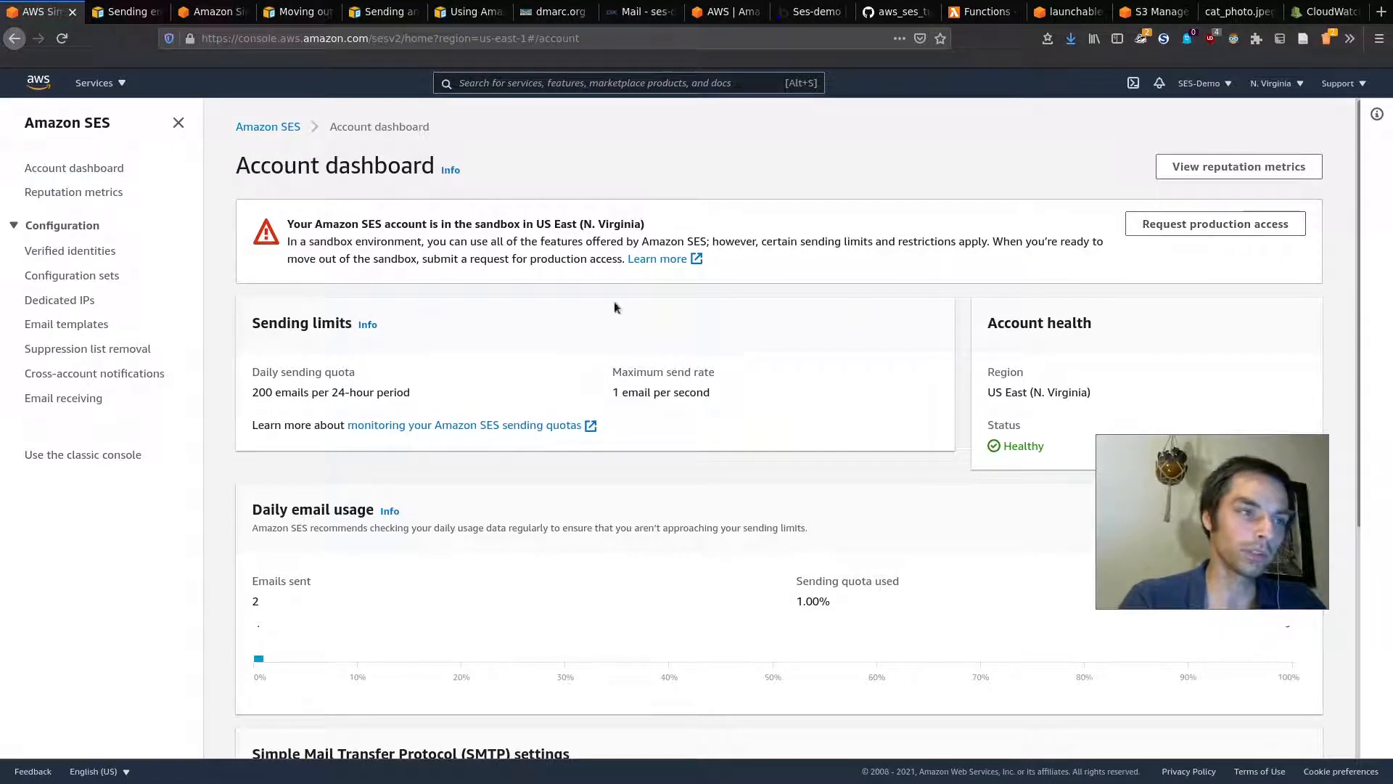
click(1188, 225)
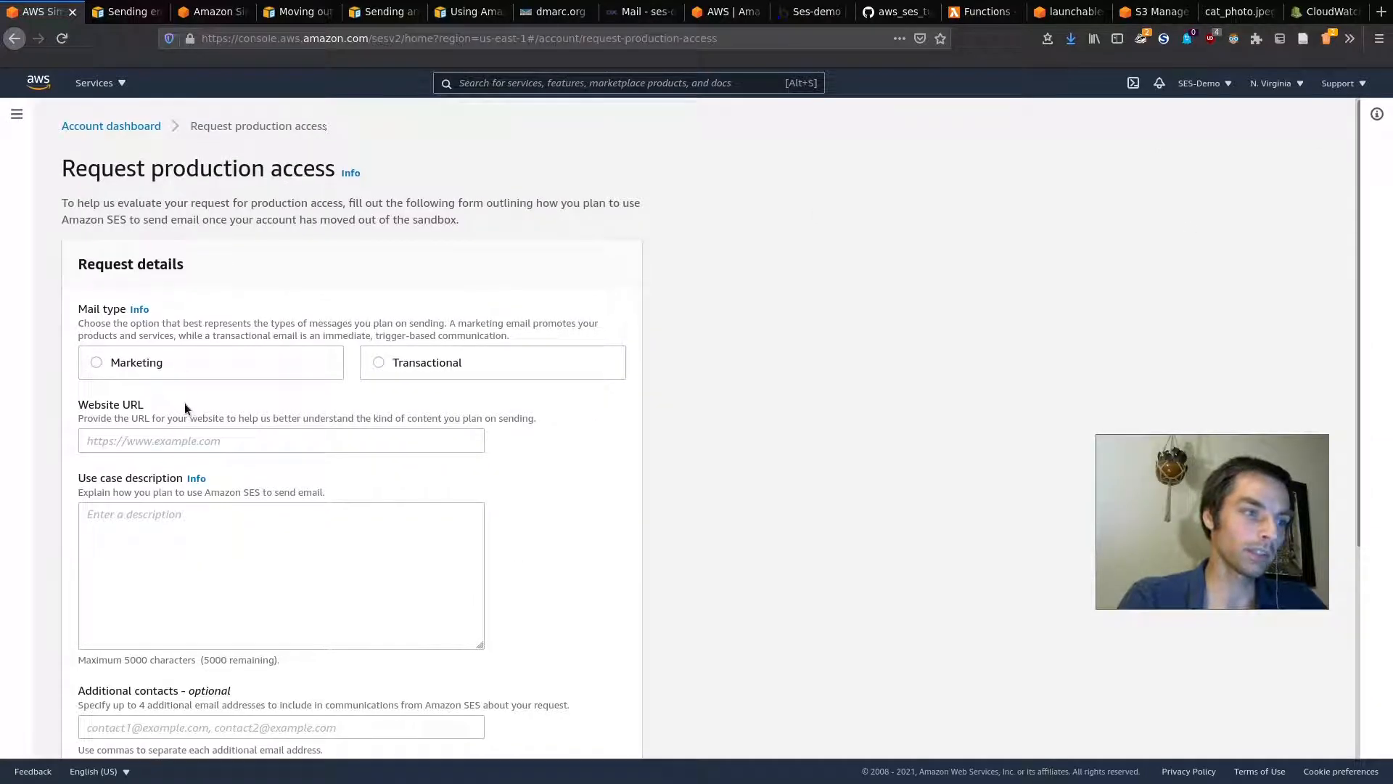
Step: Try Marketing then Transactional as the mail type and click into Website URL
scroll(184, 403, down, 1)
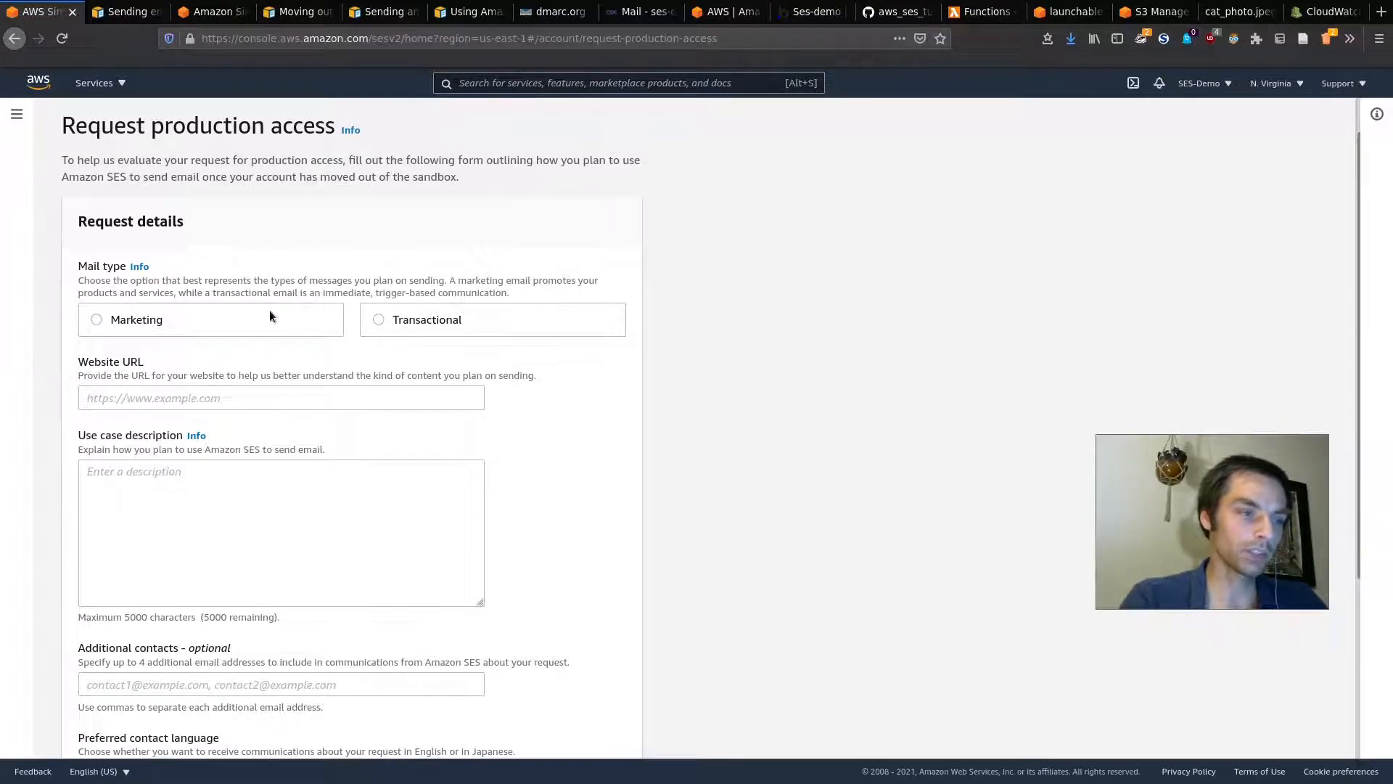
double_click(140, 323)
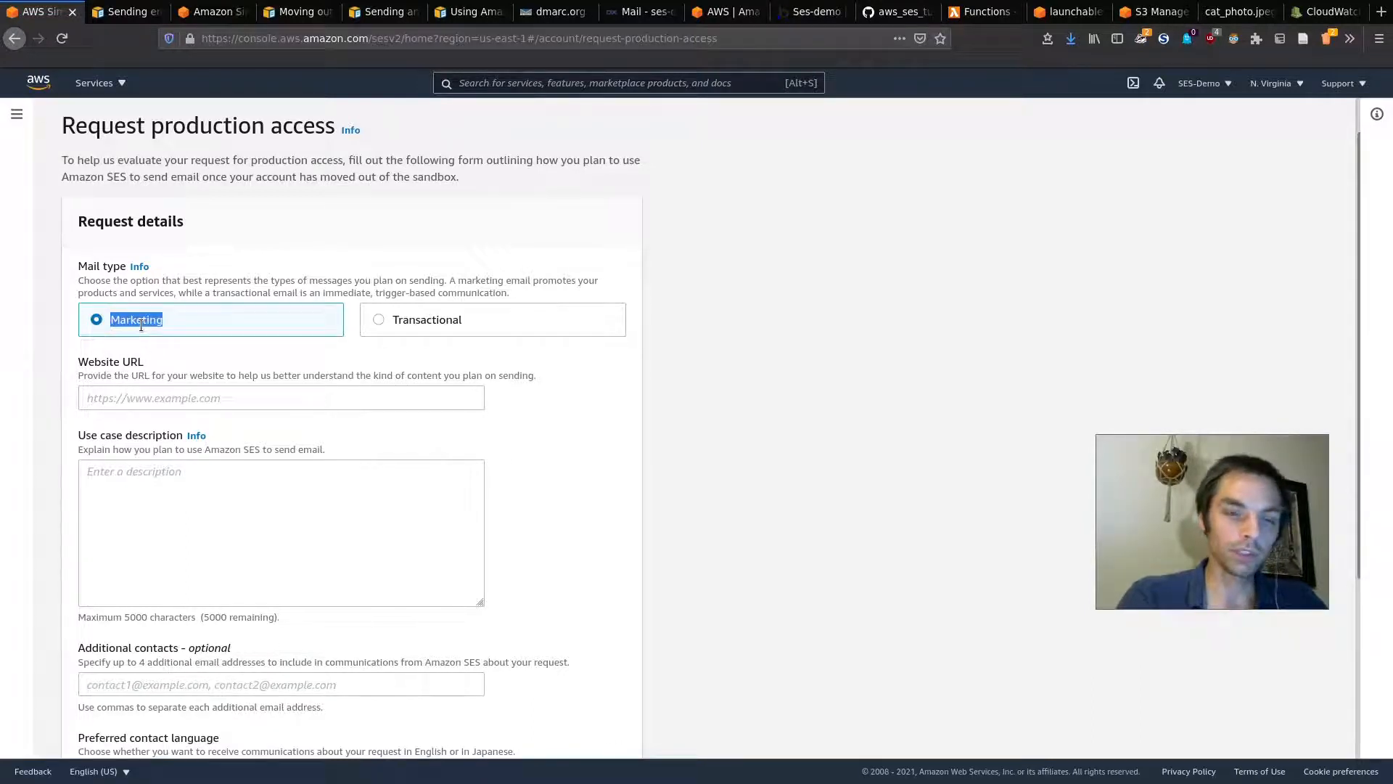
double_click(419, 321)
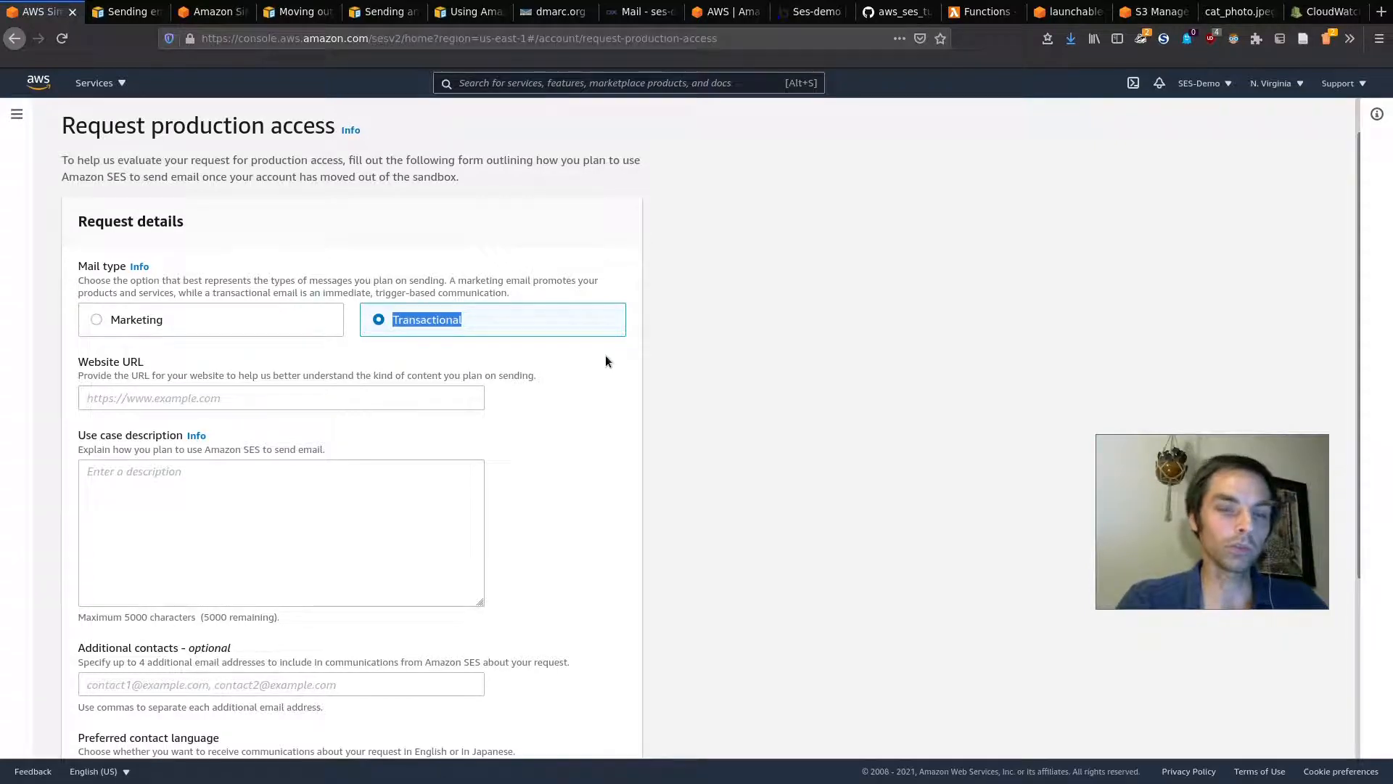
click(545, 350)
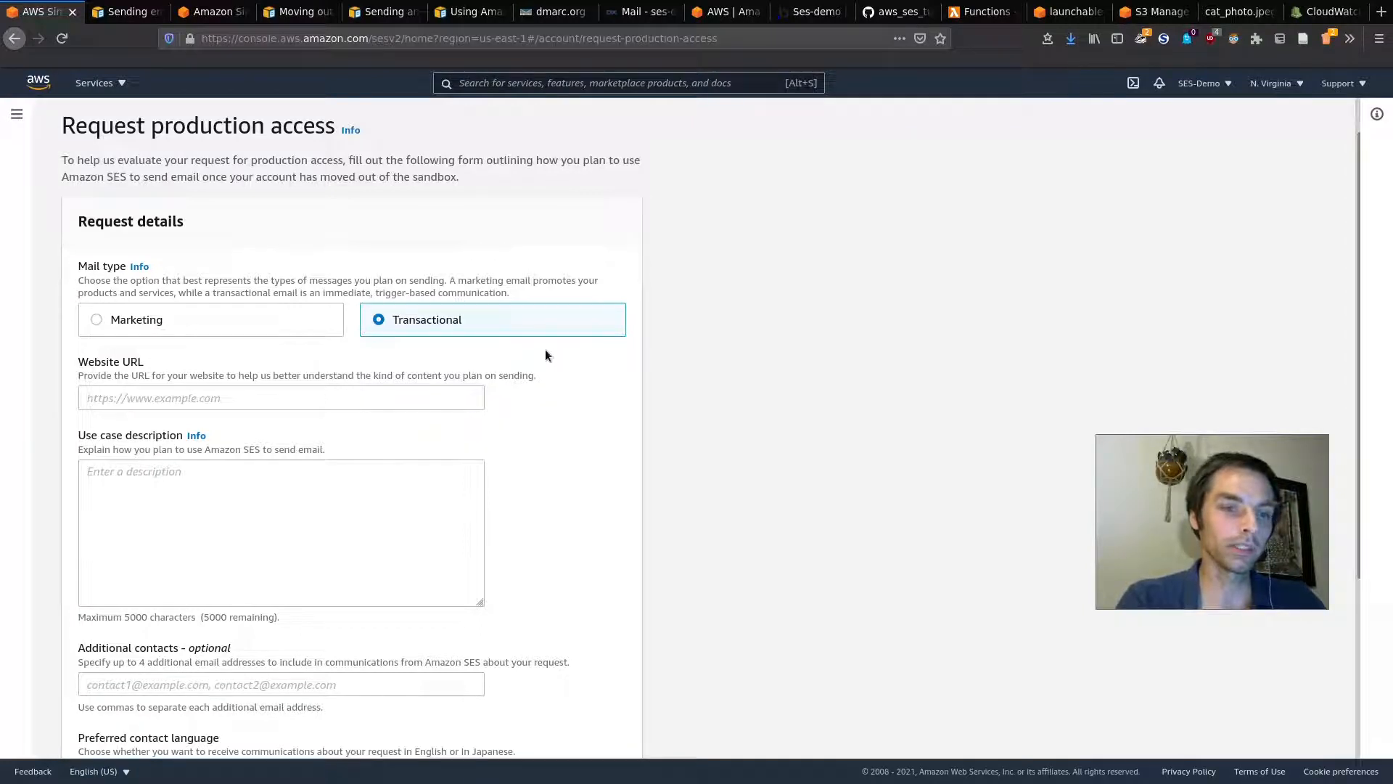
click(251, 395)
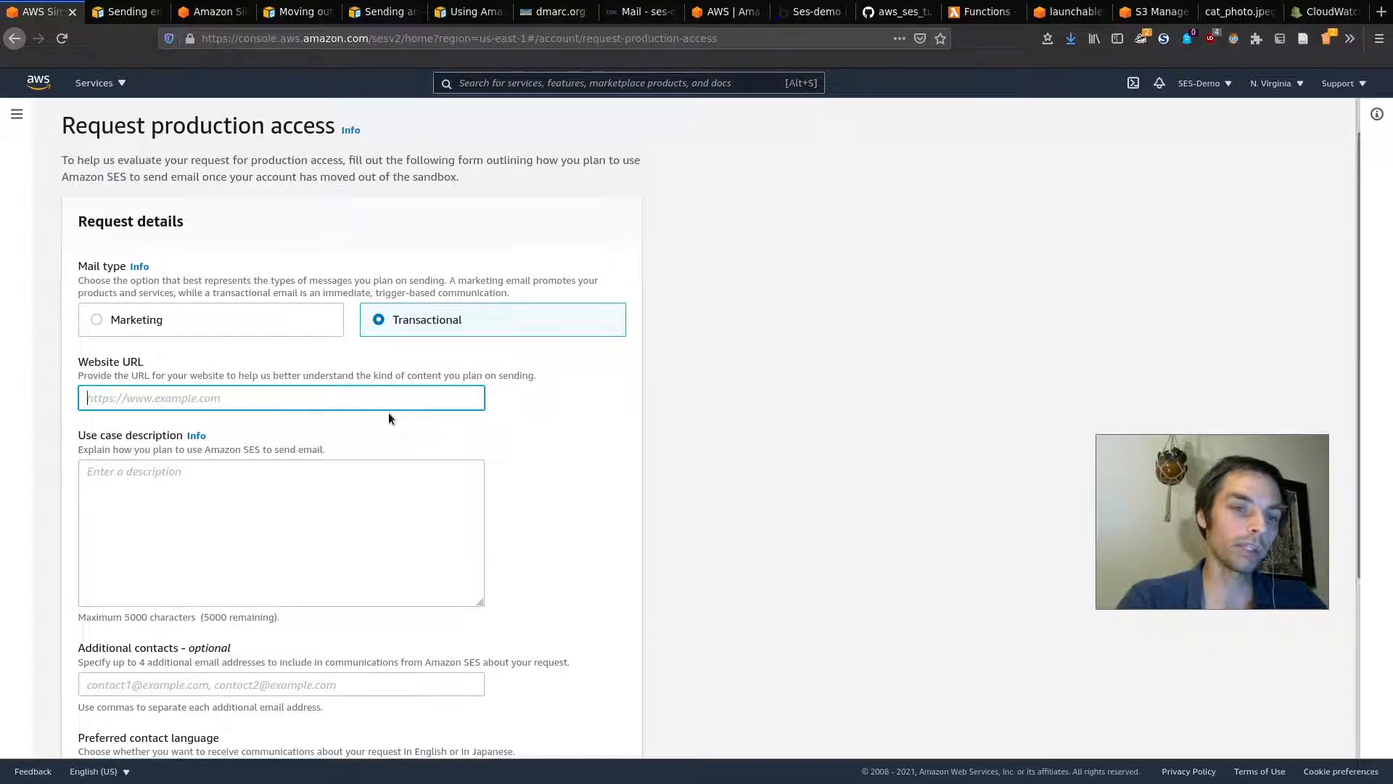
Step: Scroll through the rest of the form, then return to the Account dashboard without submitting
scroll(355, 490, down, 3)
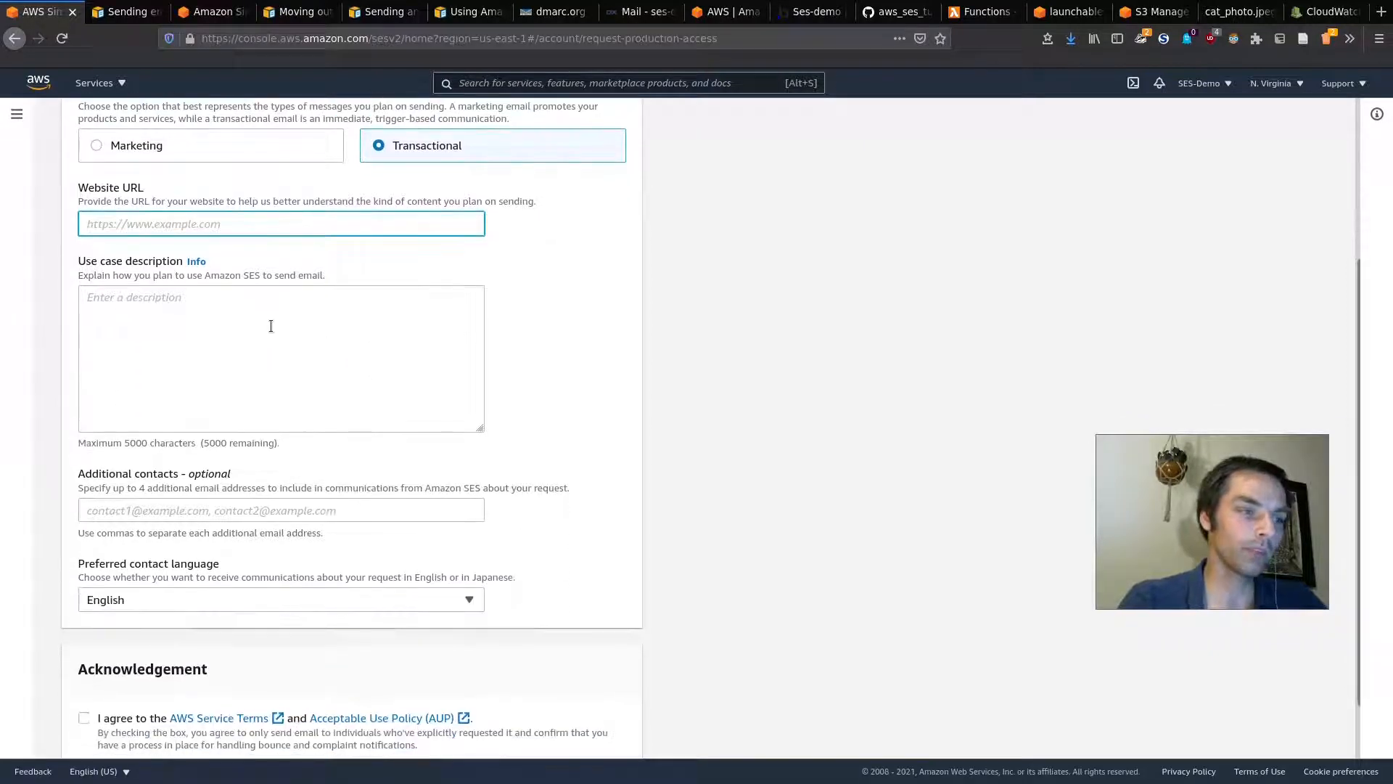
scroll(365, 410, down, 1)
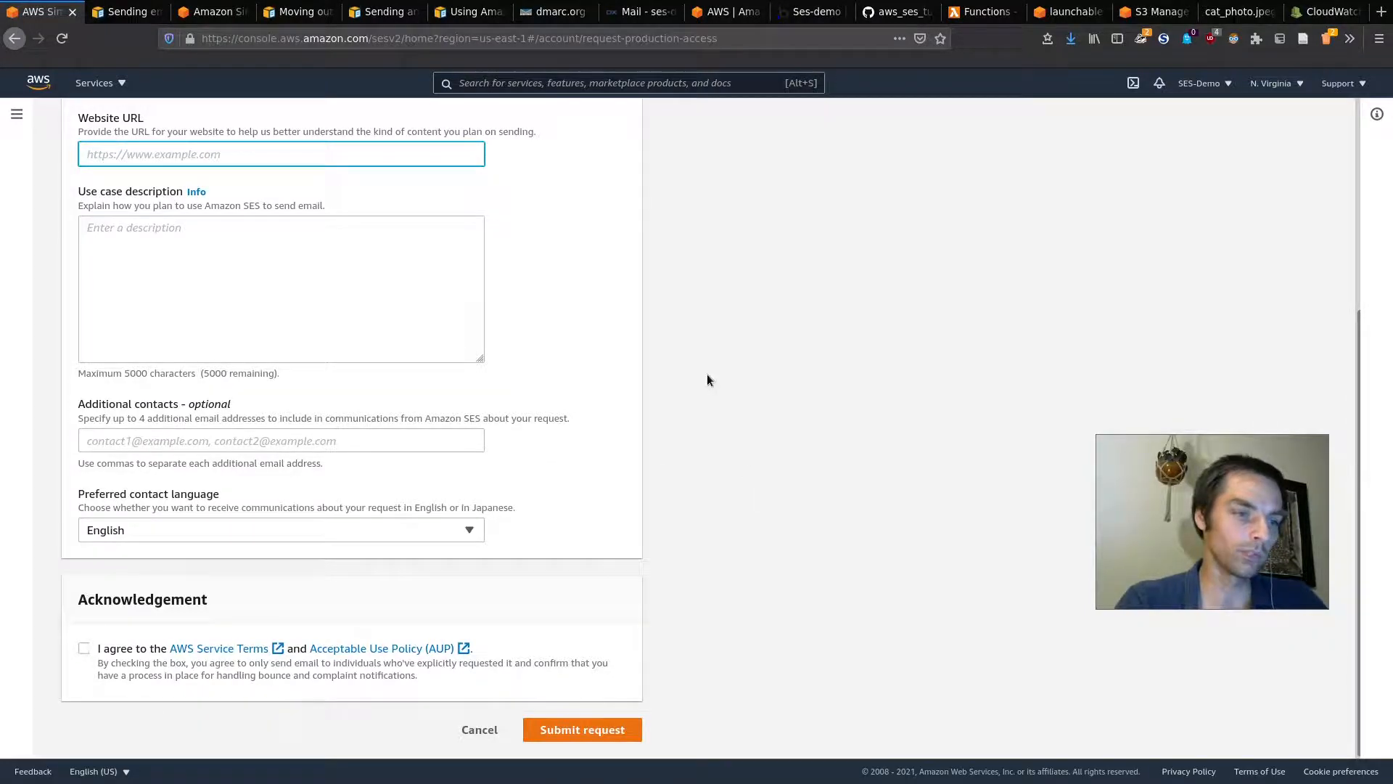
scroll(707, 380, up, 4)
scroll(706, 380, down, 3)
scroll(707, 380, up, 3)
scroll(708, 380, down, 4)
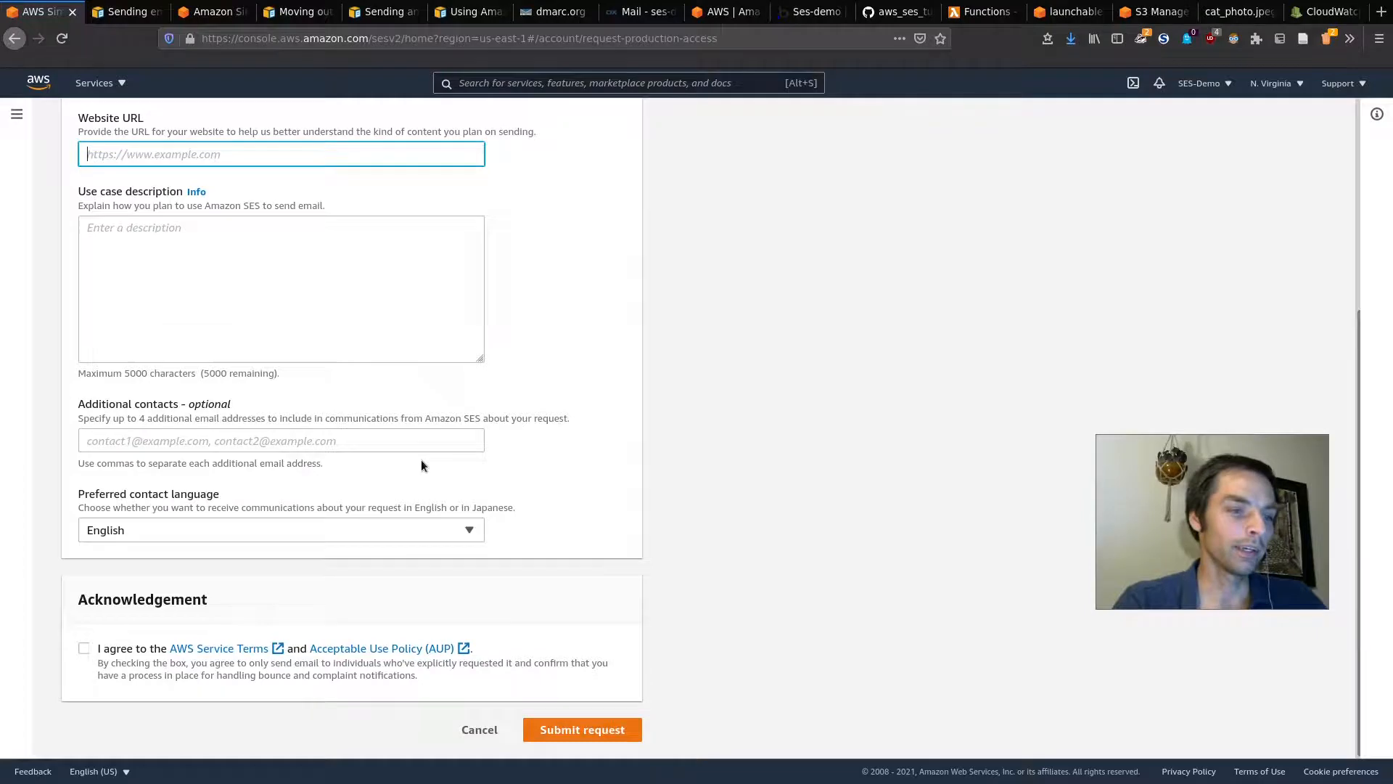
scroll(421, 465, up, 4)
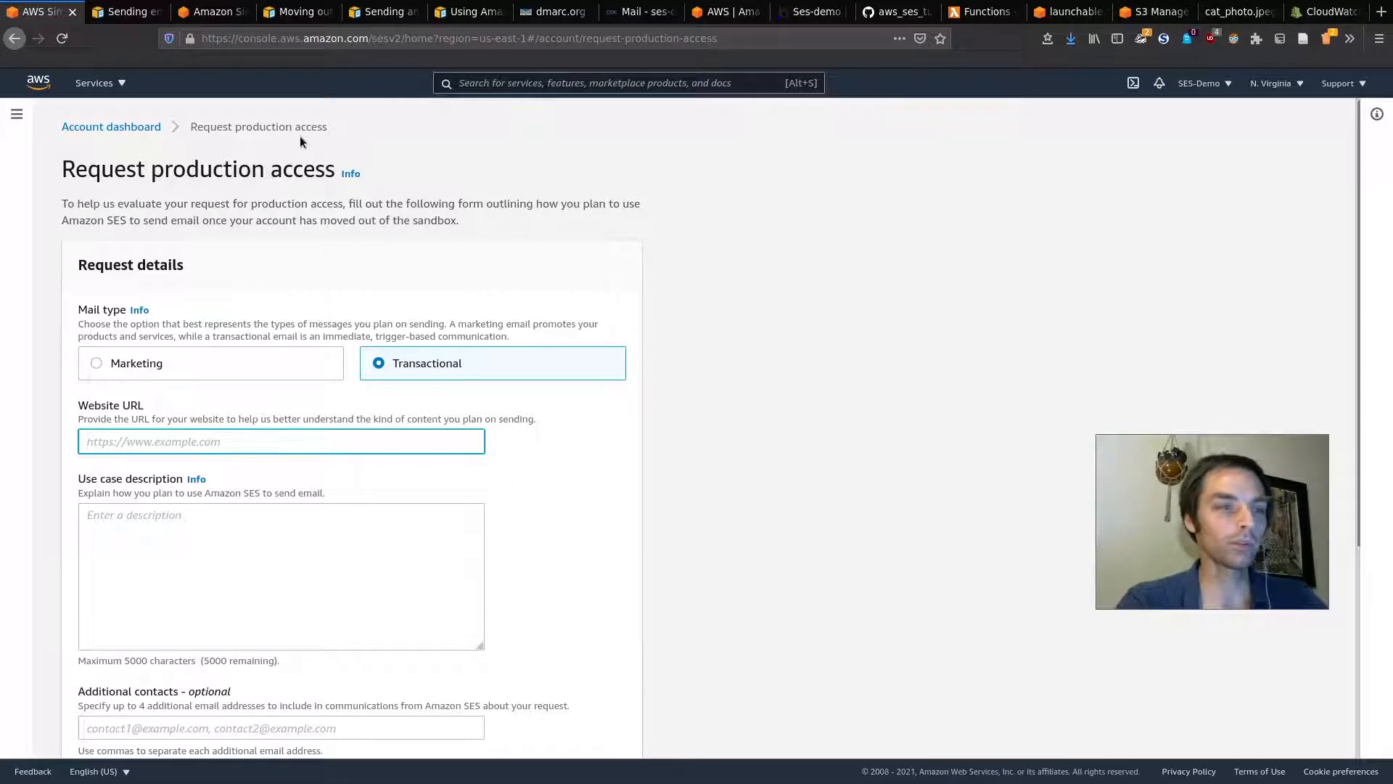
click(145, 129)
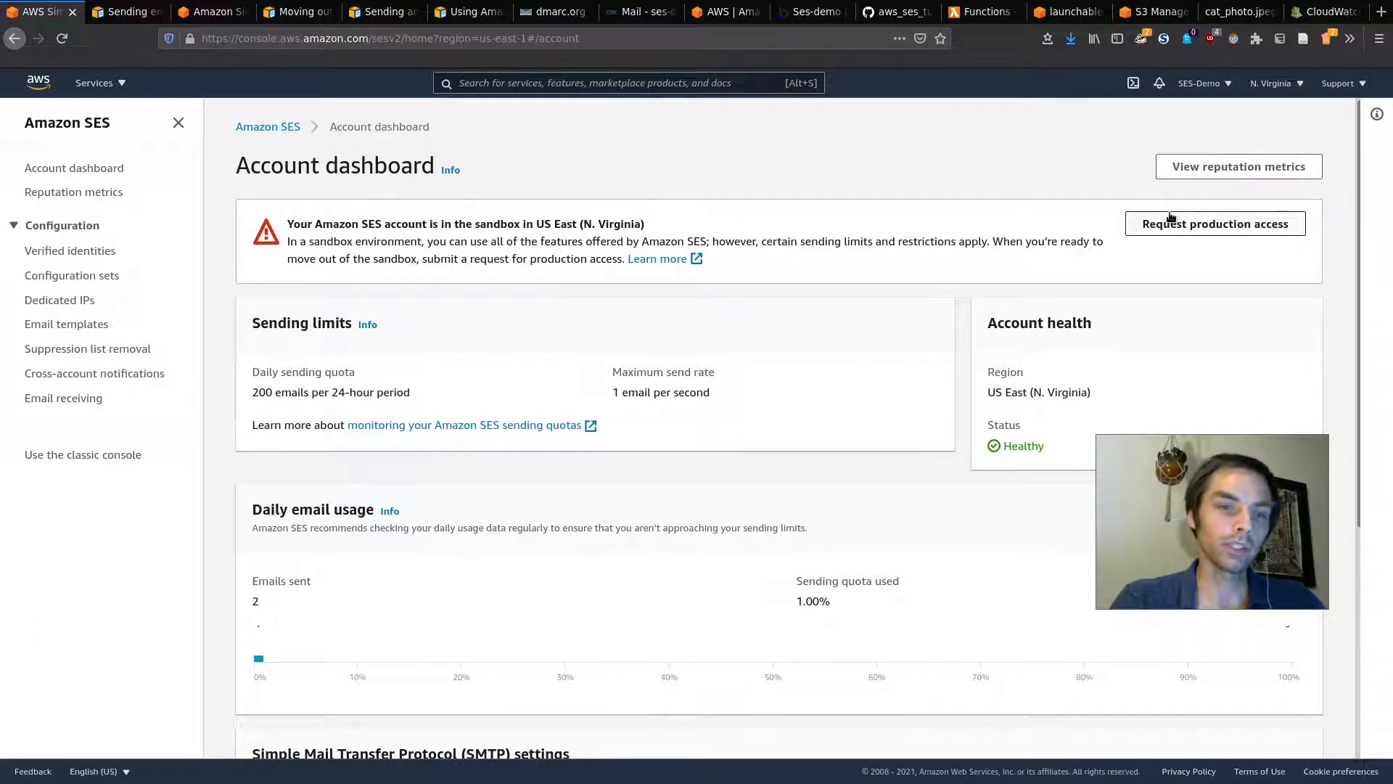
Step: Search the console for lambda and open the AWS Lambda Functions page
key(super)
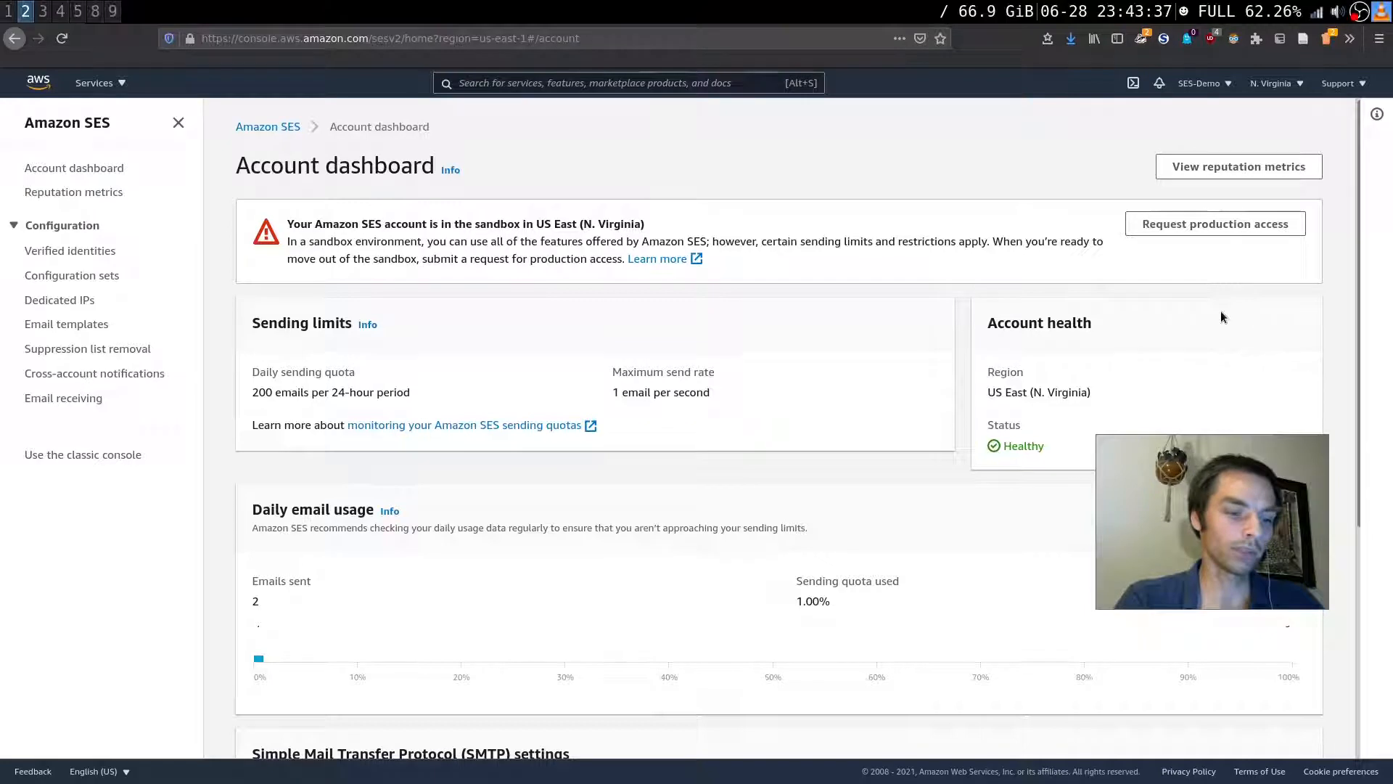
key(super)
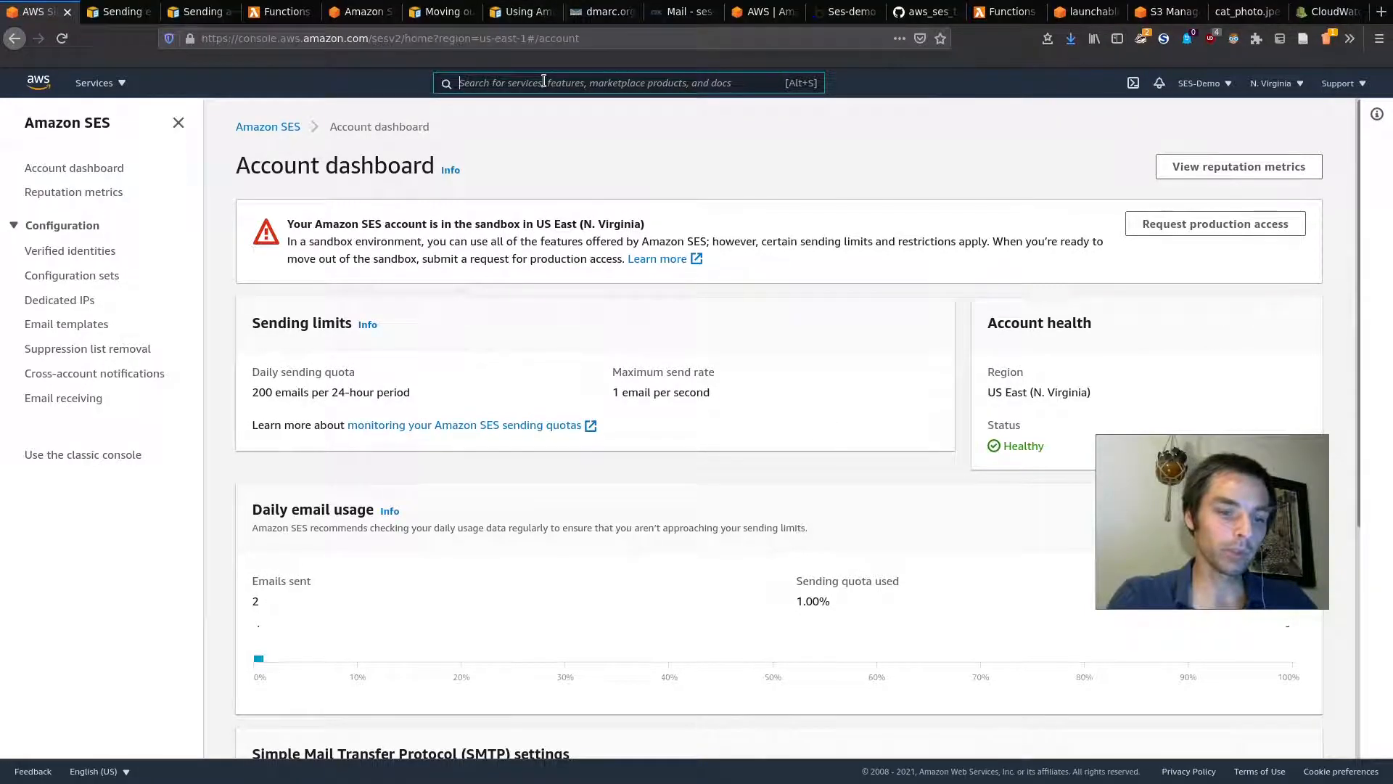
text(lambda)
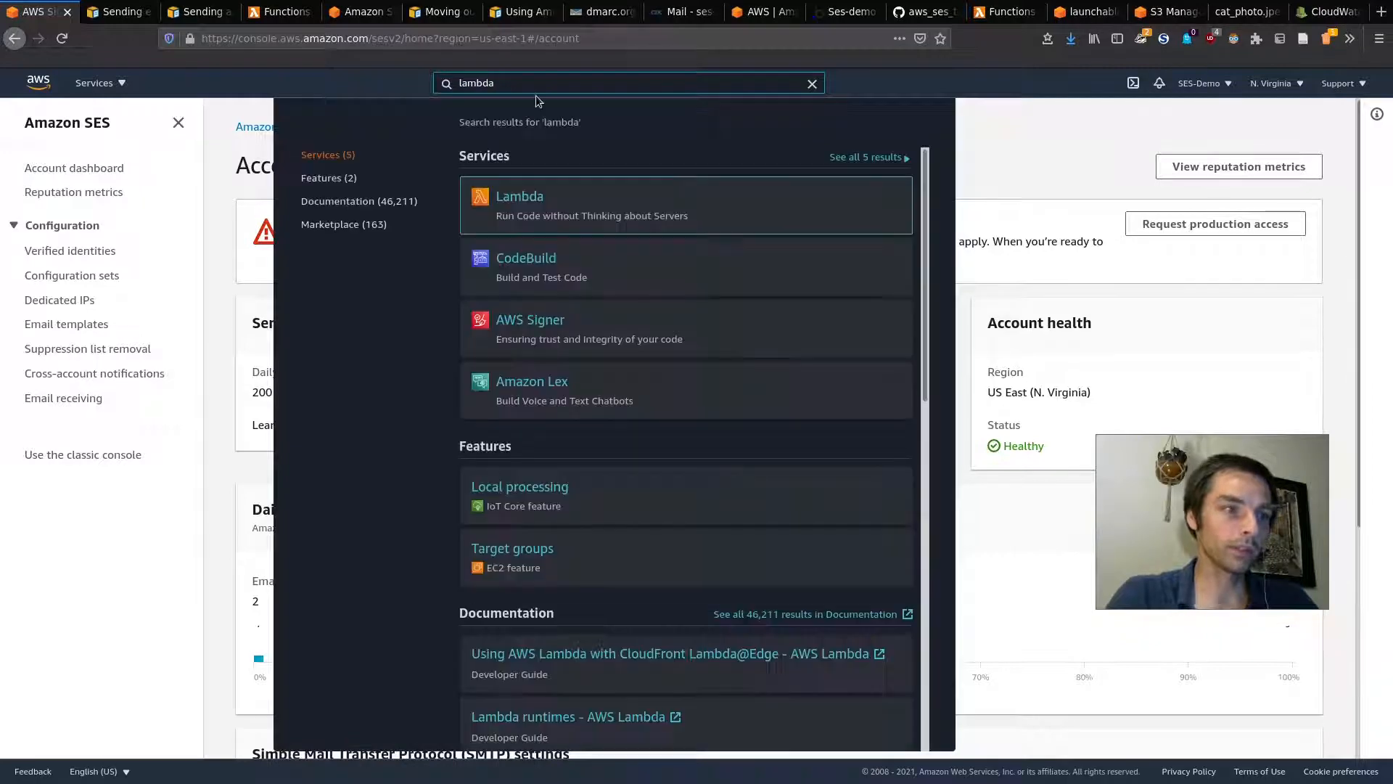
click(97, 84)
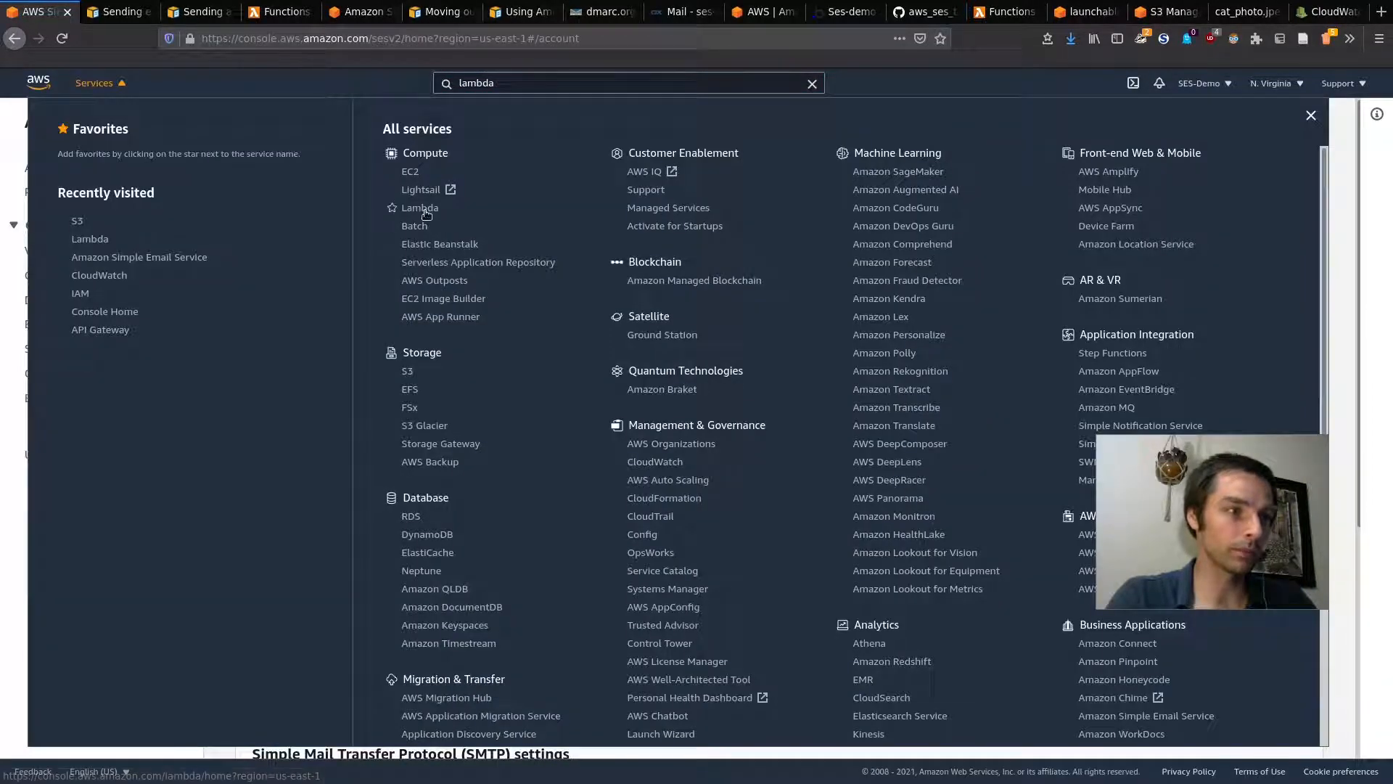
click(285, 9)
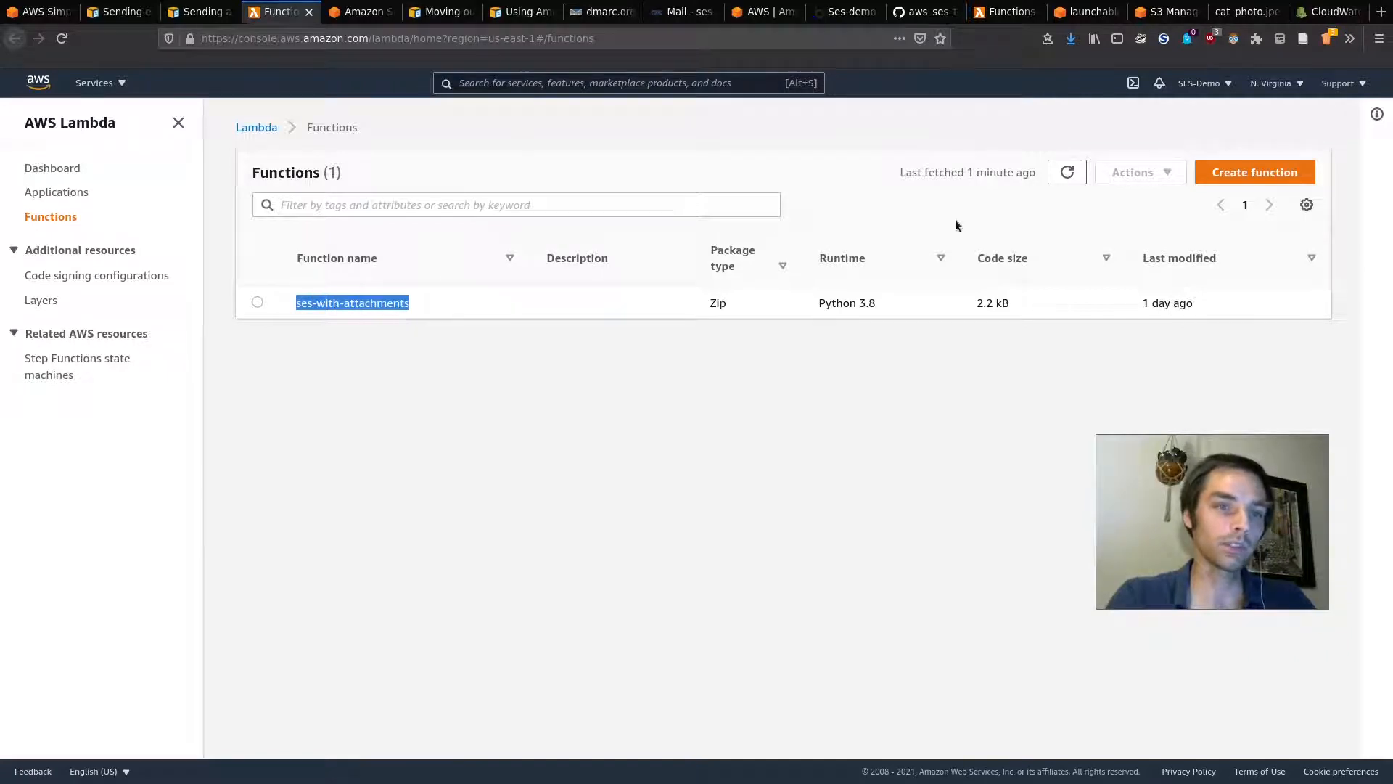
Step: Create a from-scratch function named ses-simple using the Python 3.8 runtime
click(1244, 172)
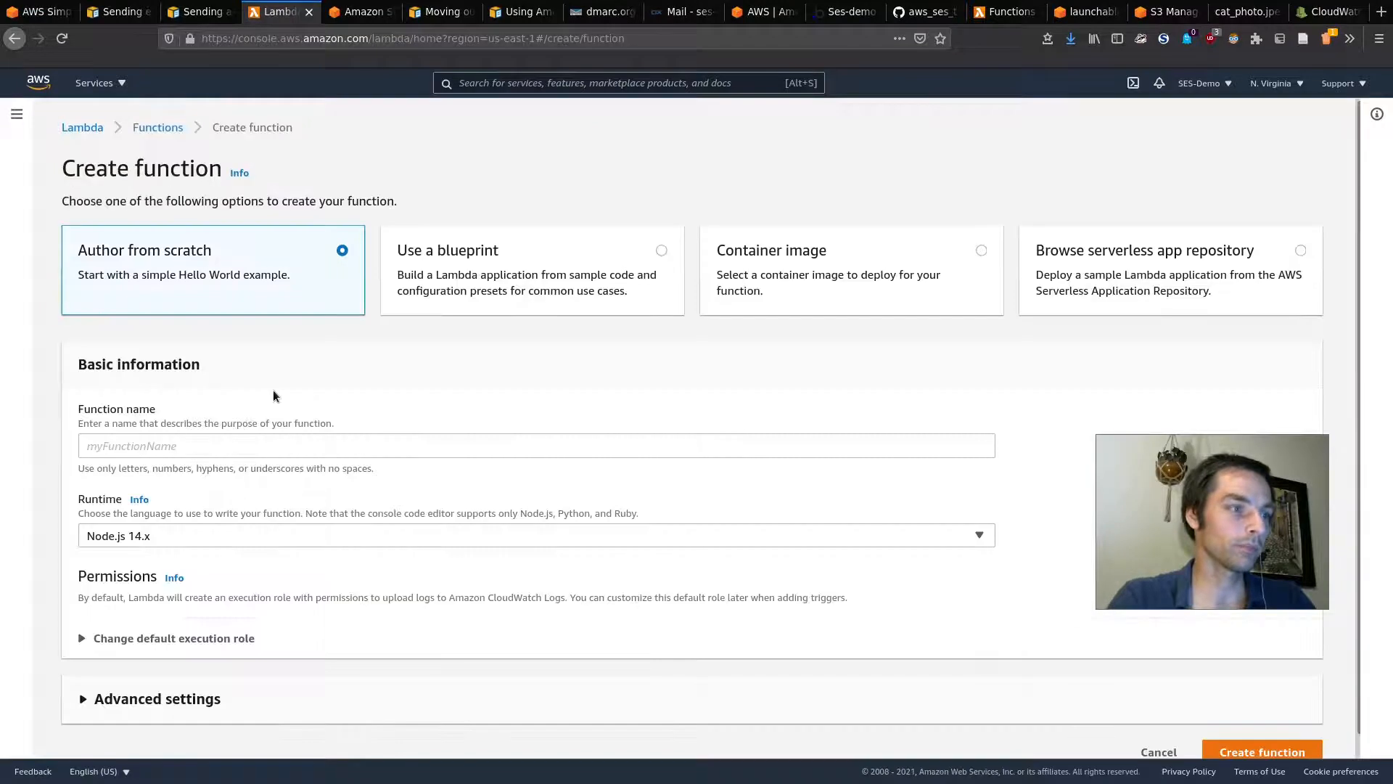
click(348, 449)
text(ses-simple)
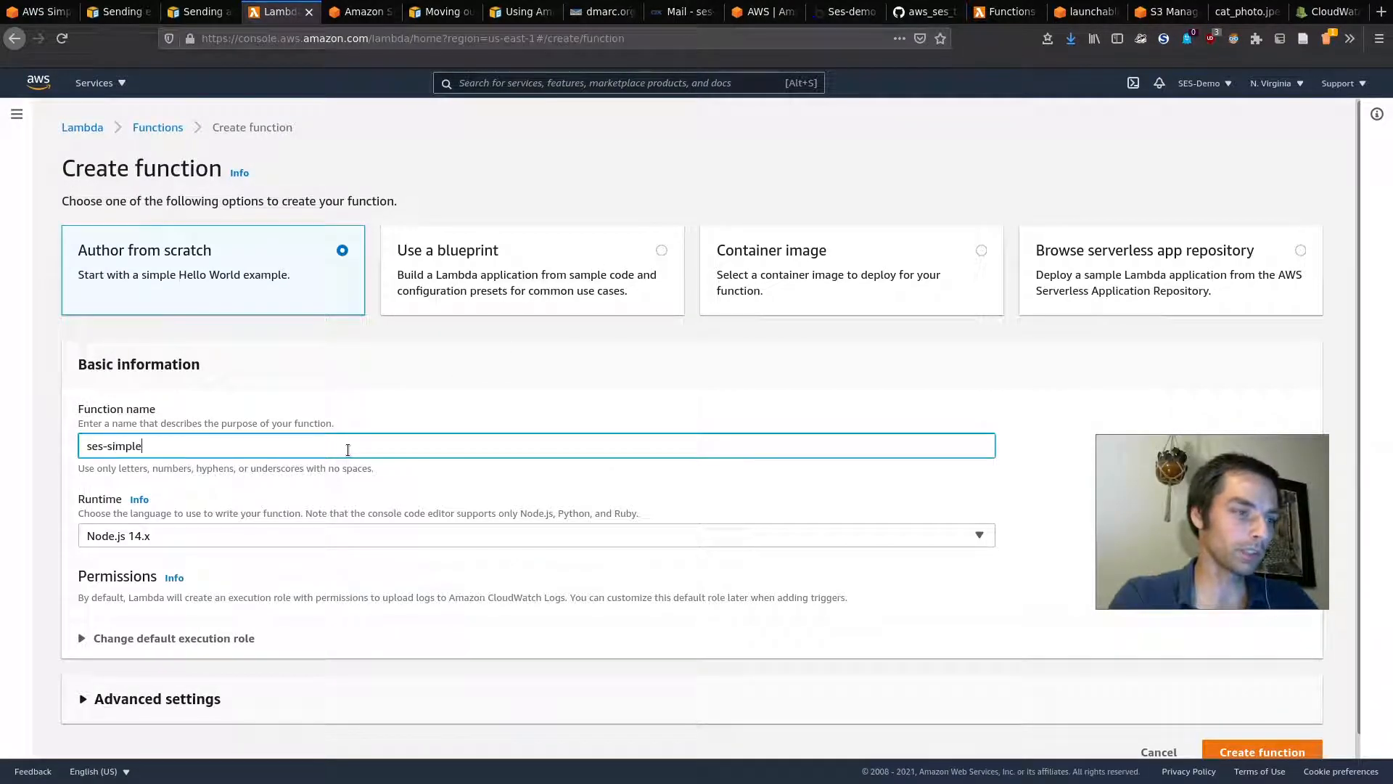
scroll(289, 513, down, 1)
click(287, 510)
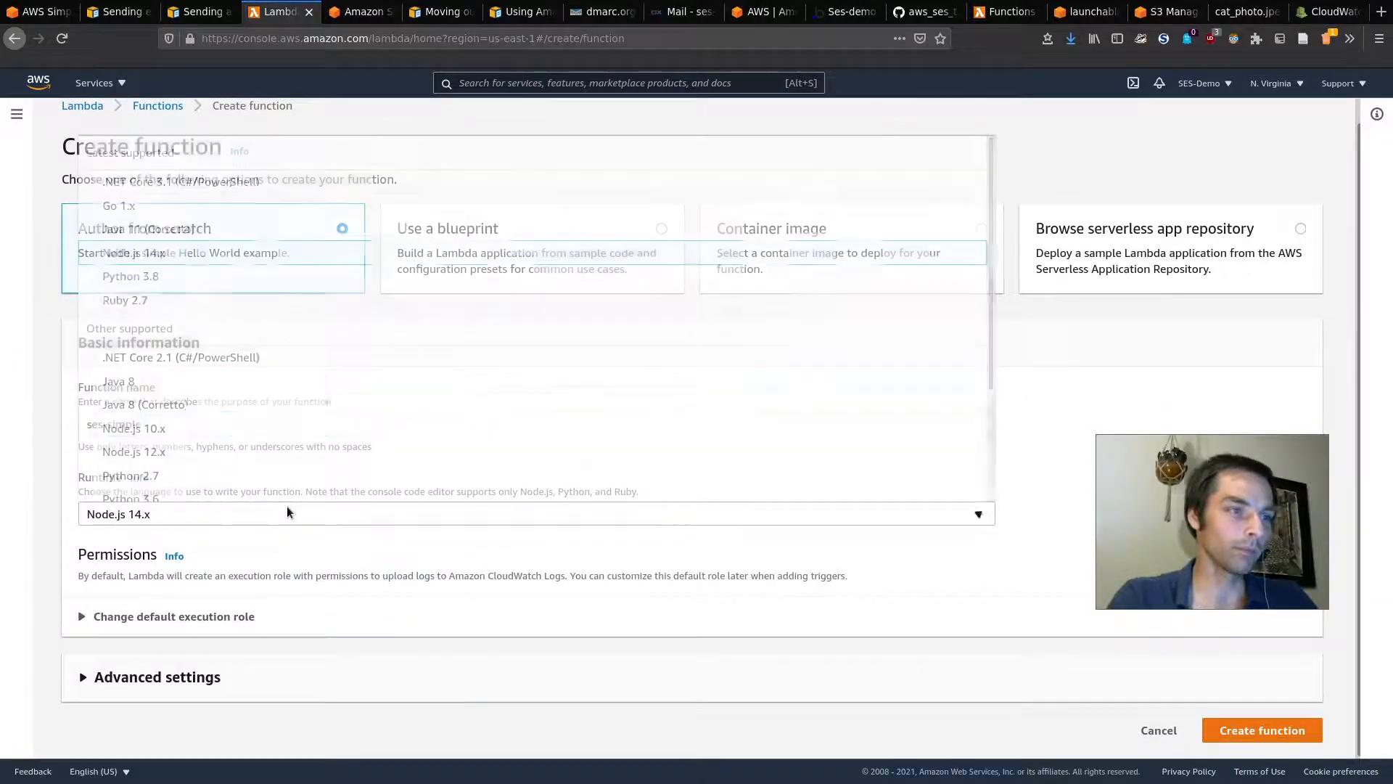
click(215, 283)
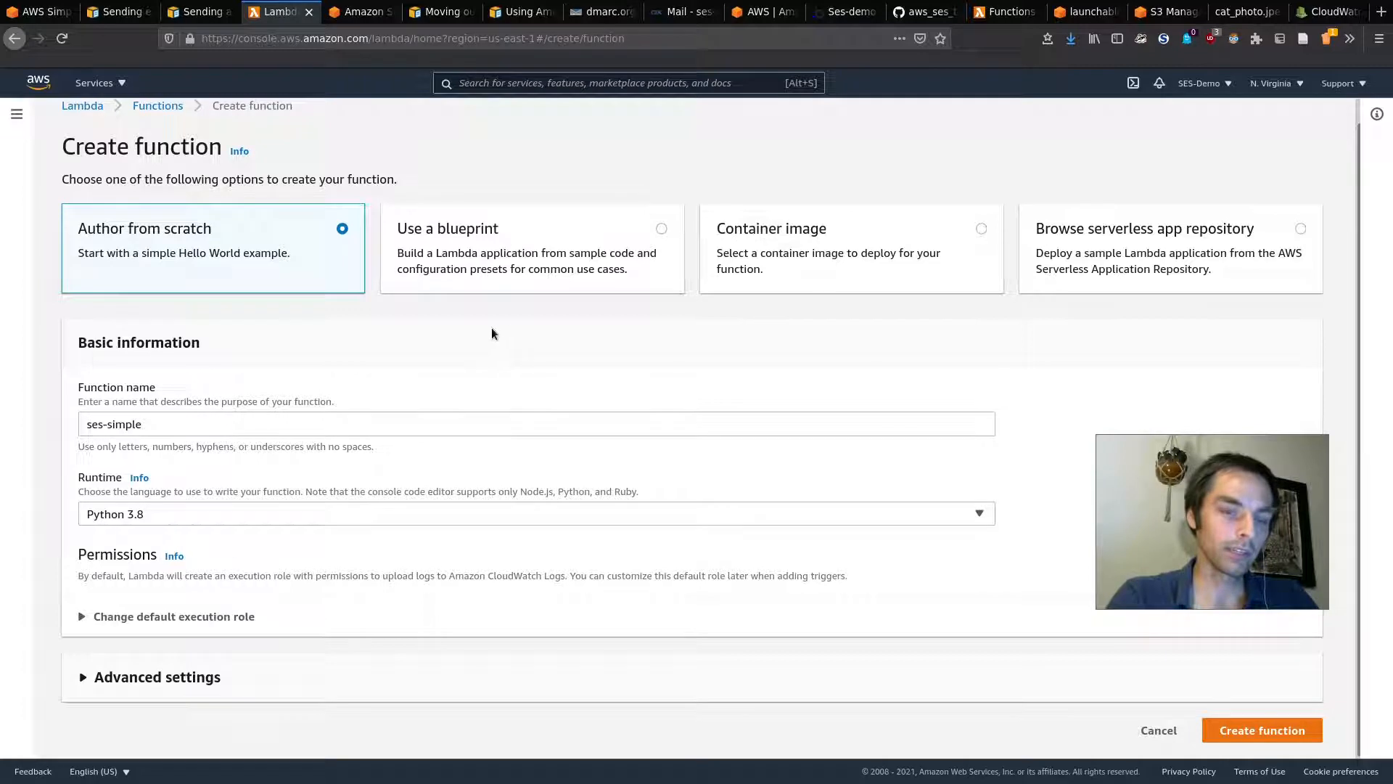
click(1267, 731)
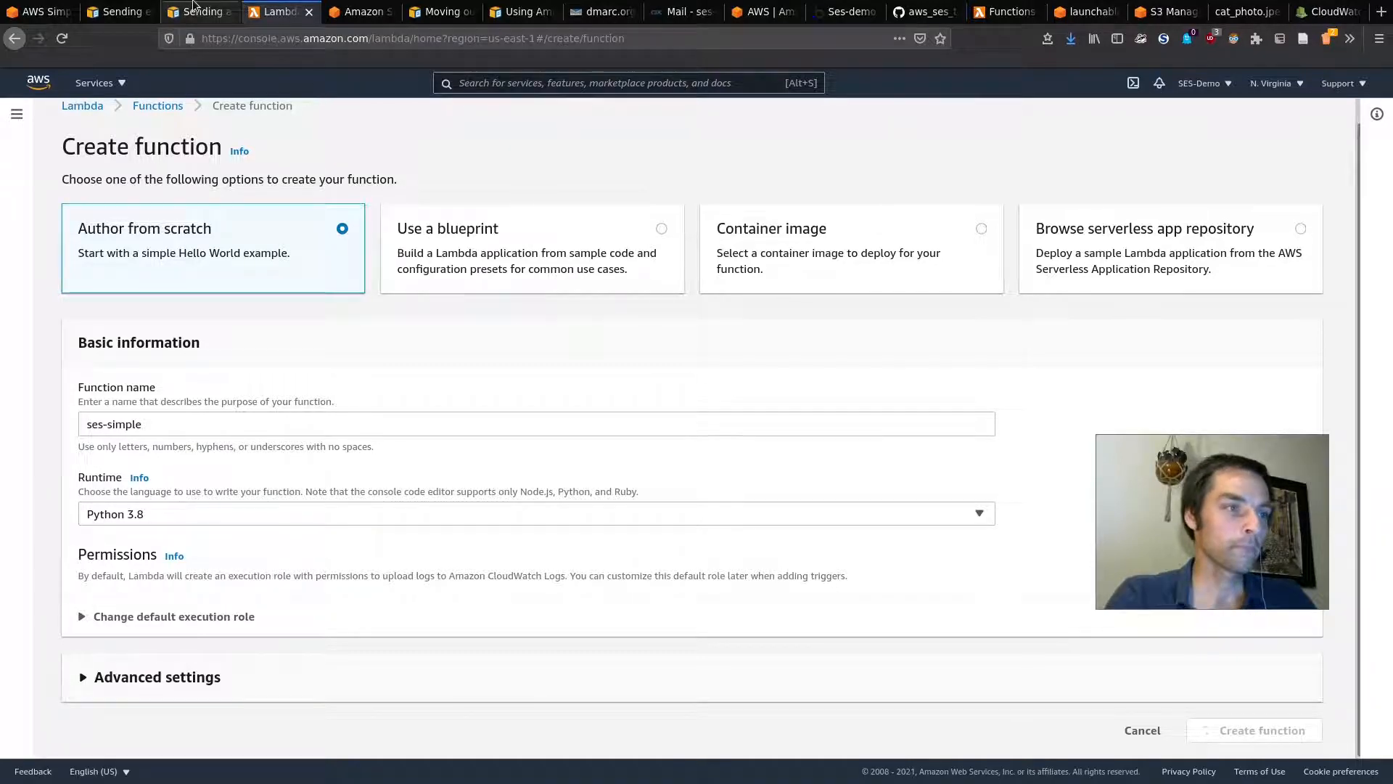
click(233, 5)
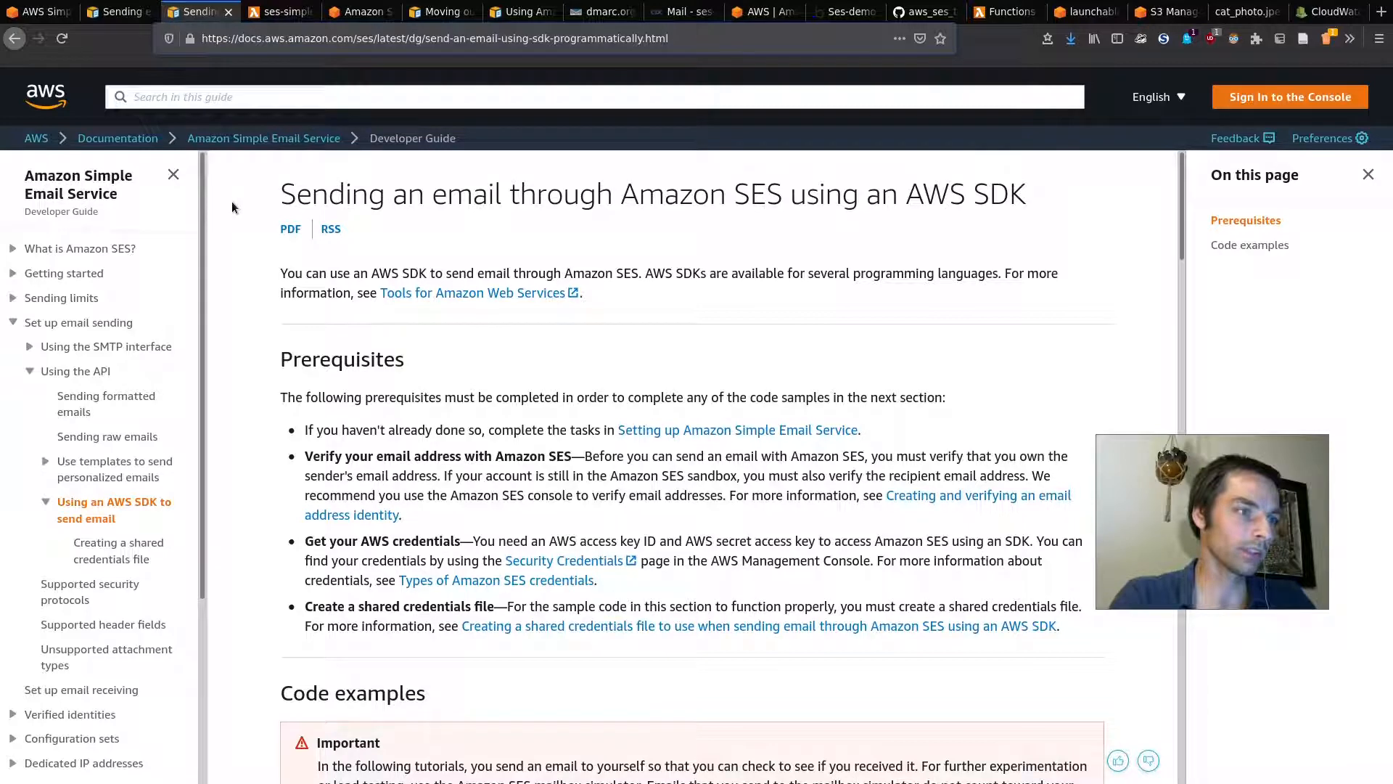
Step: Find the Python send-email sample in the SES SDK guide, then return to ses-simple
click(122, 11)
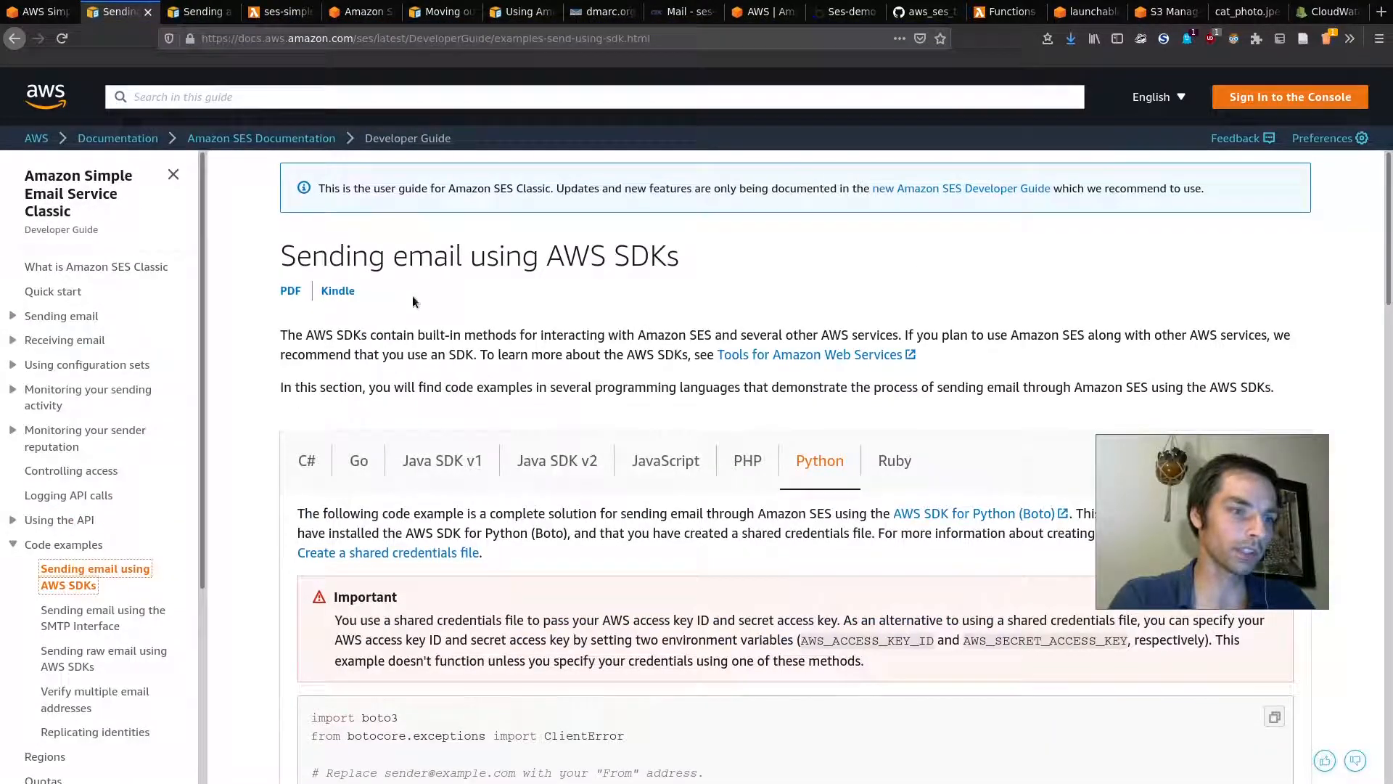
scroll(464, 399, down, 6)
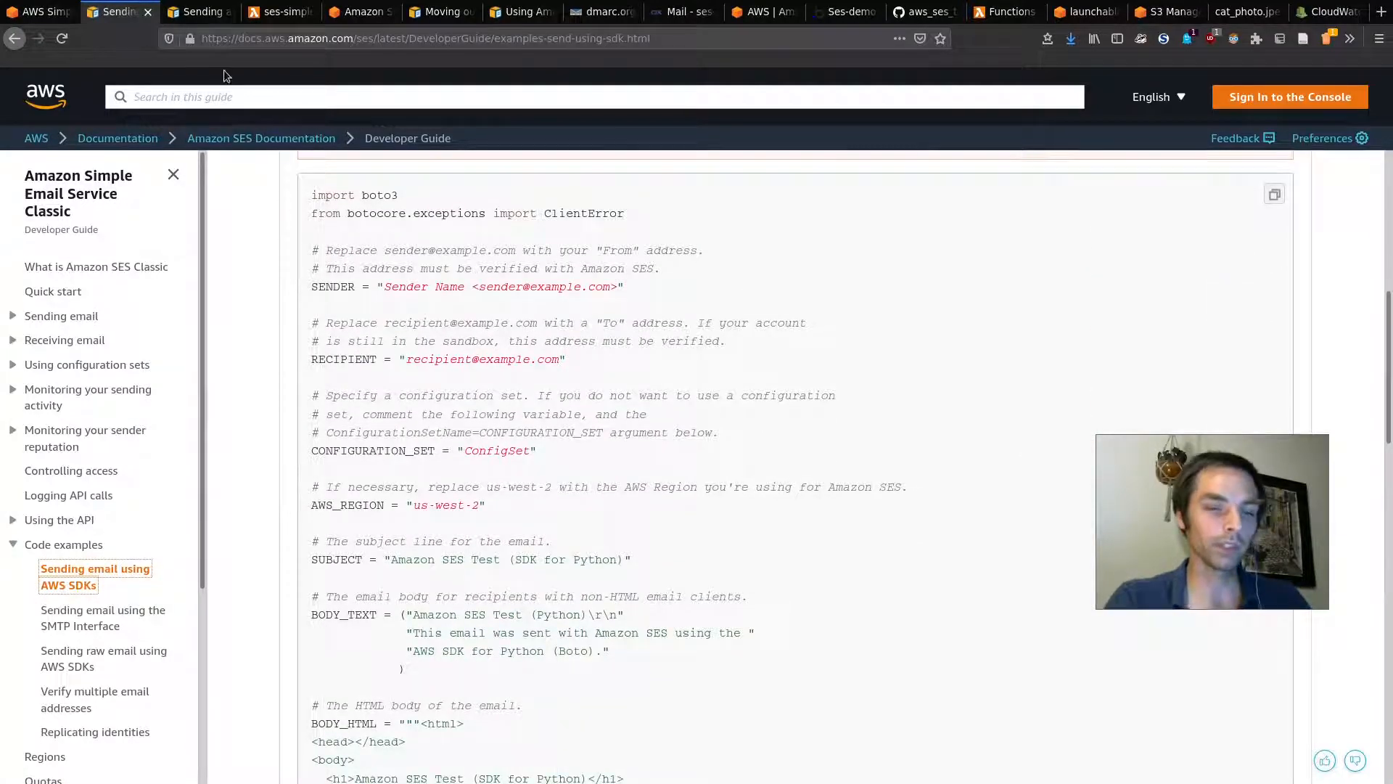
click(199, 11)
scroll(519, 323, down, 7)
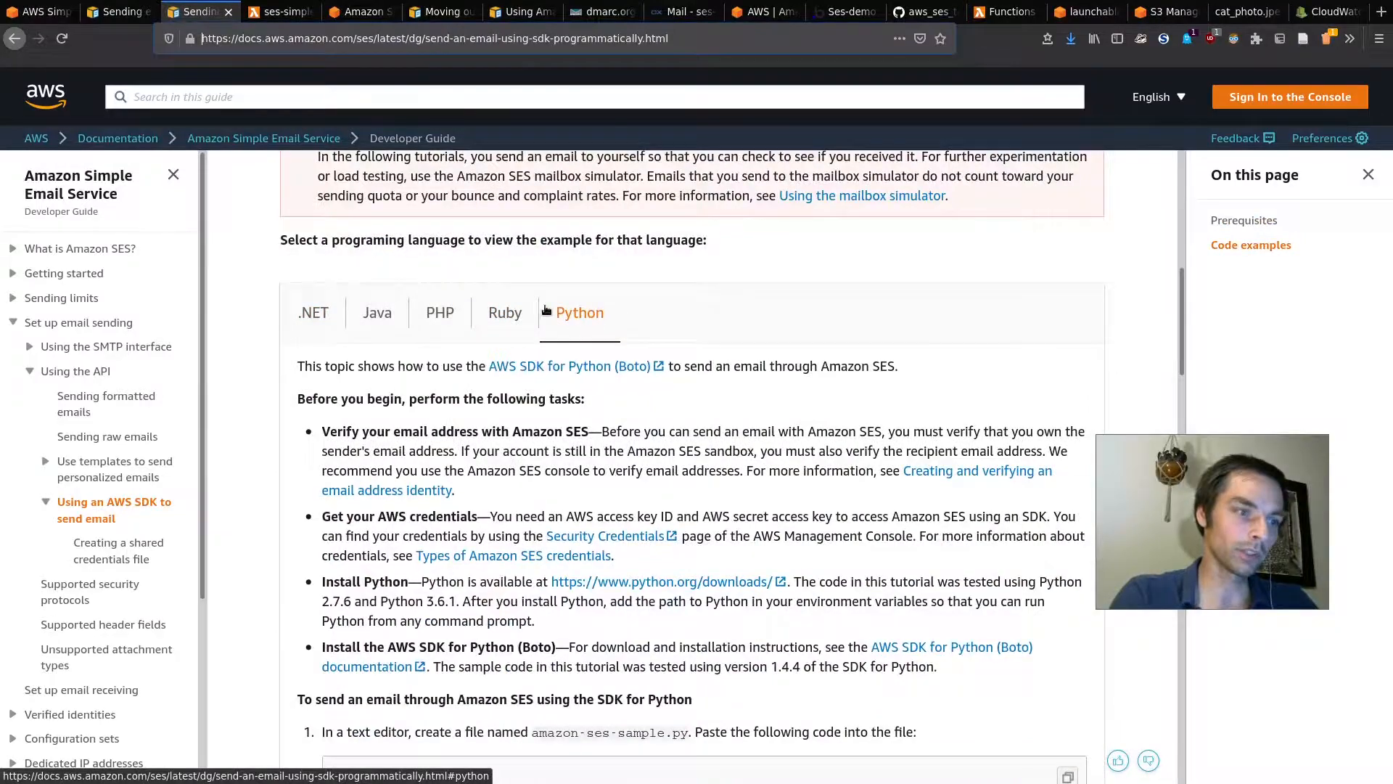
scroll(574, 407, down, 5)
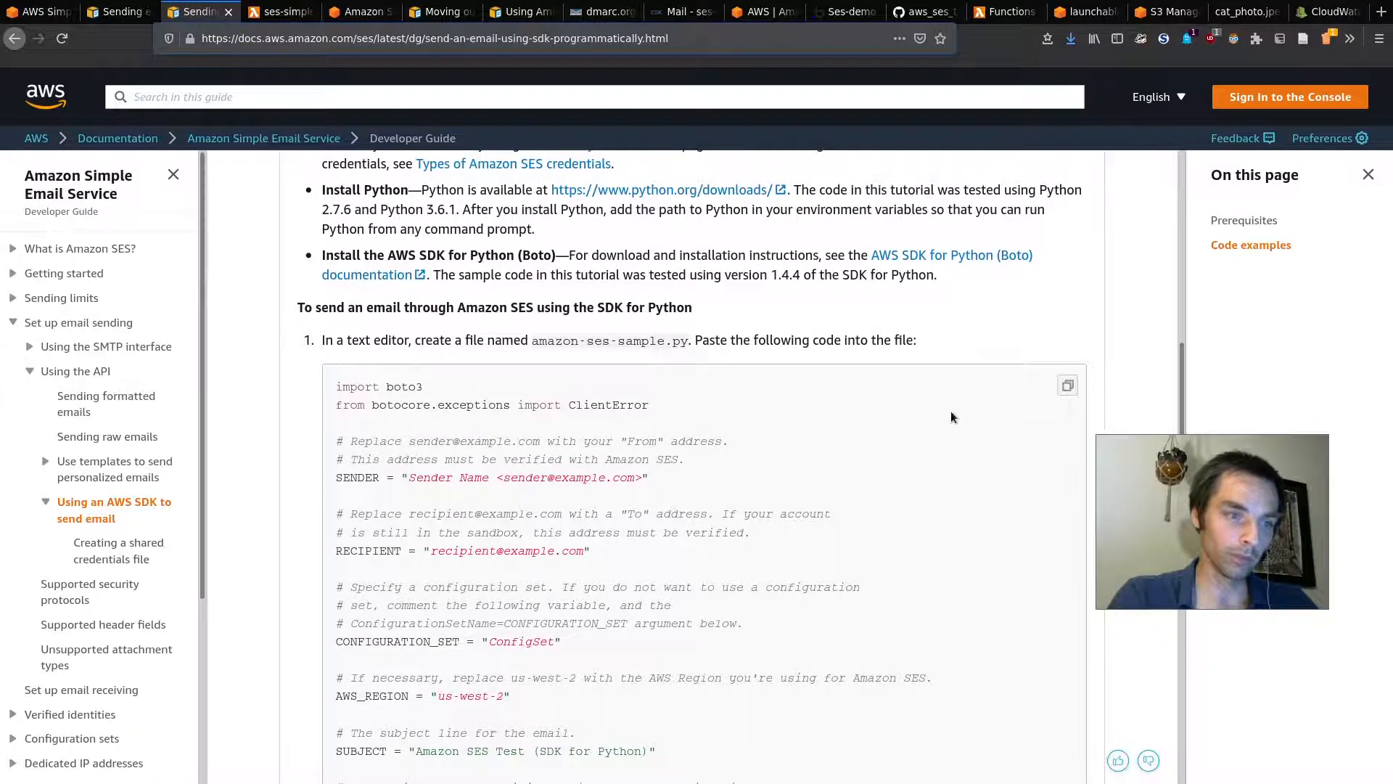
scroll(1103, 421, down, 1)
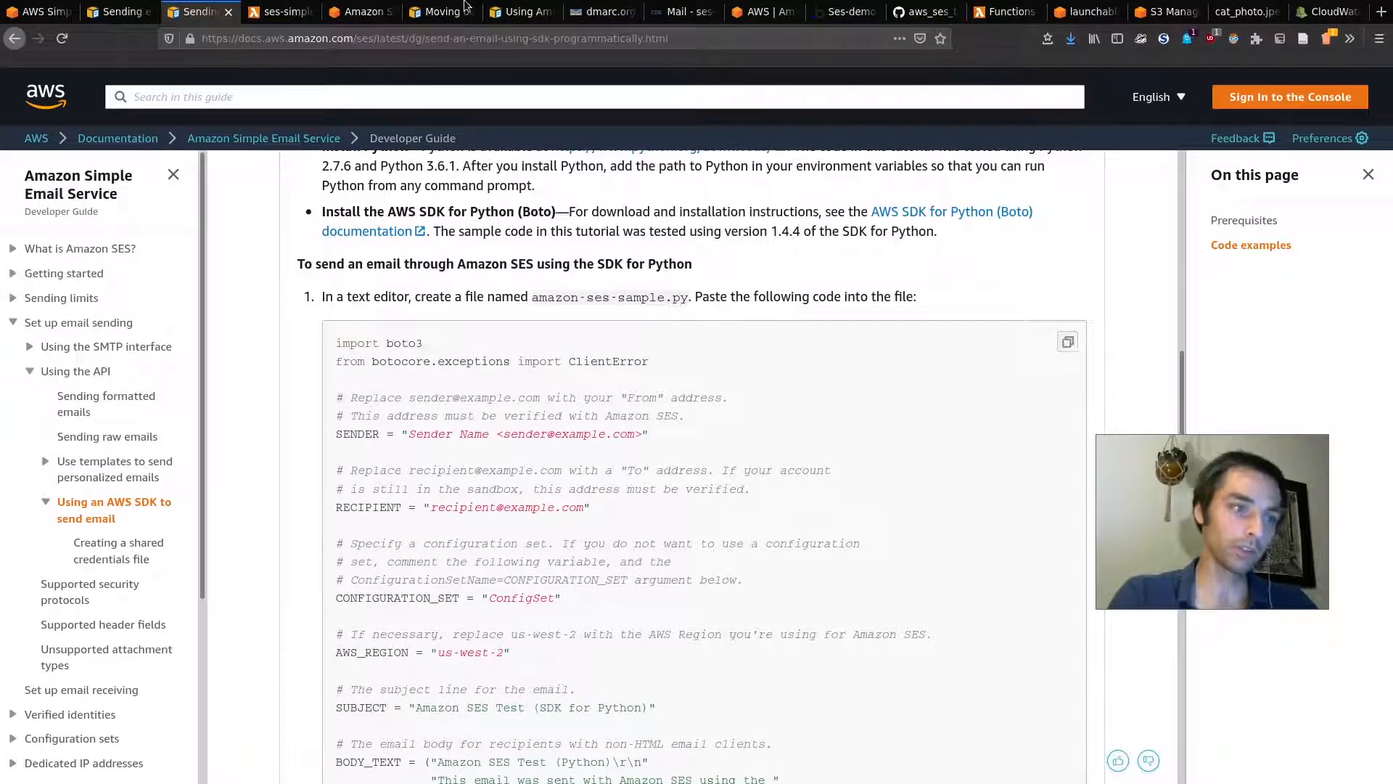
click(280, 11)
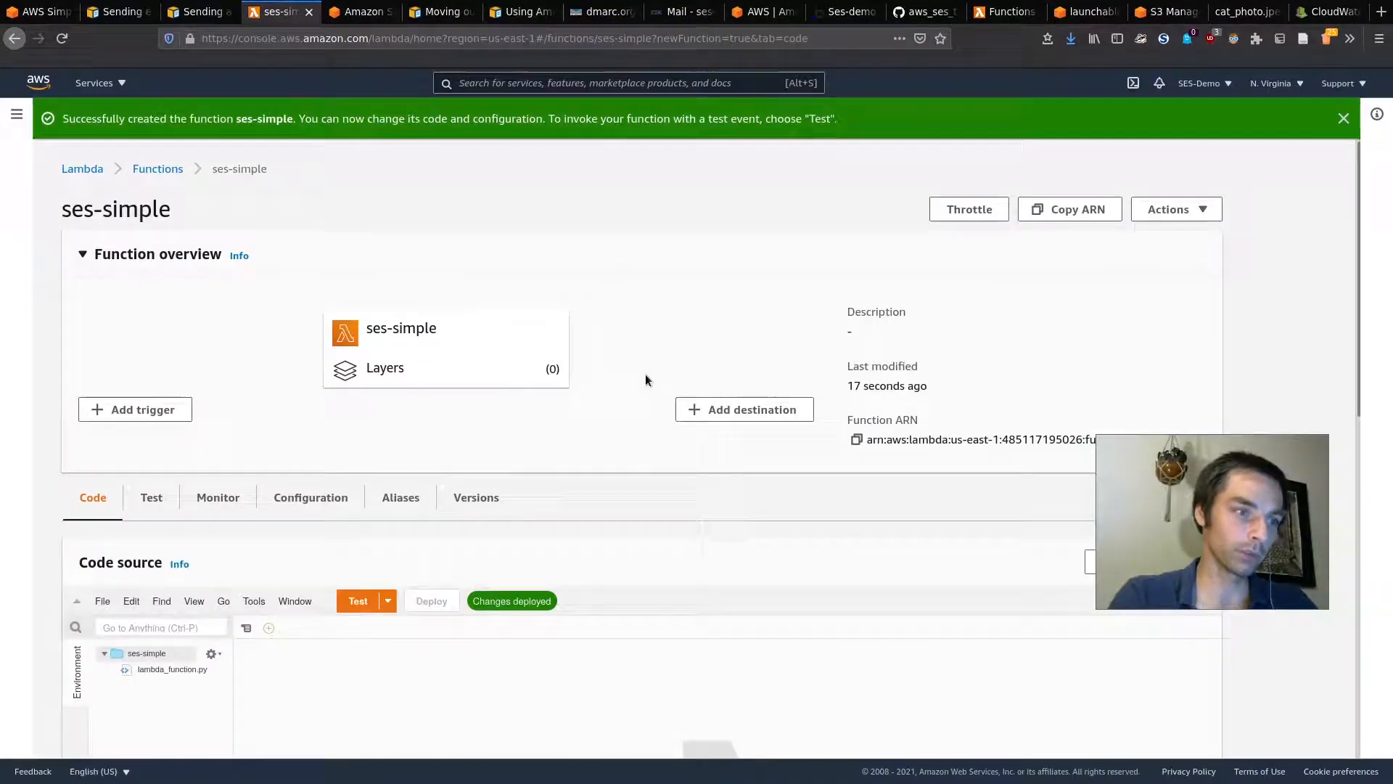
Step: Open lambda_function.py, replace the TODO placeholder with the pasted SES email script
scroll(300, 408, down, 5)
double_click(194, 408)
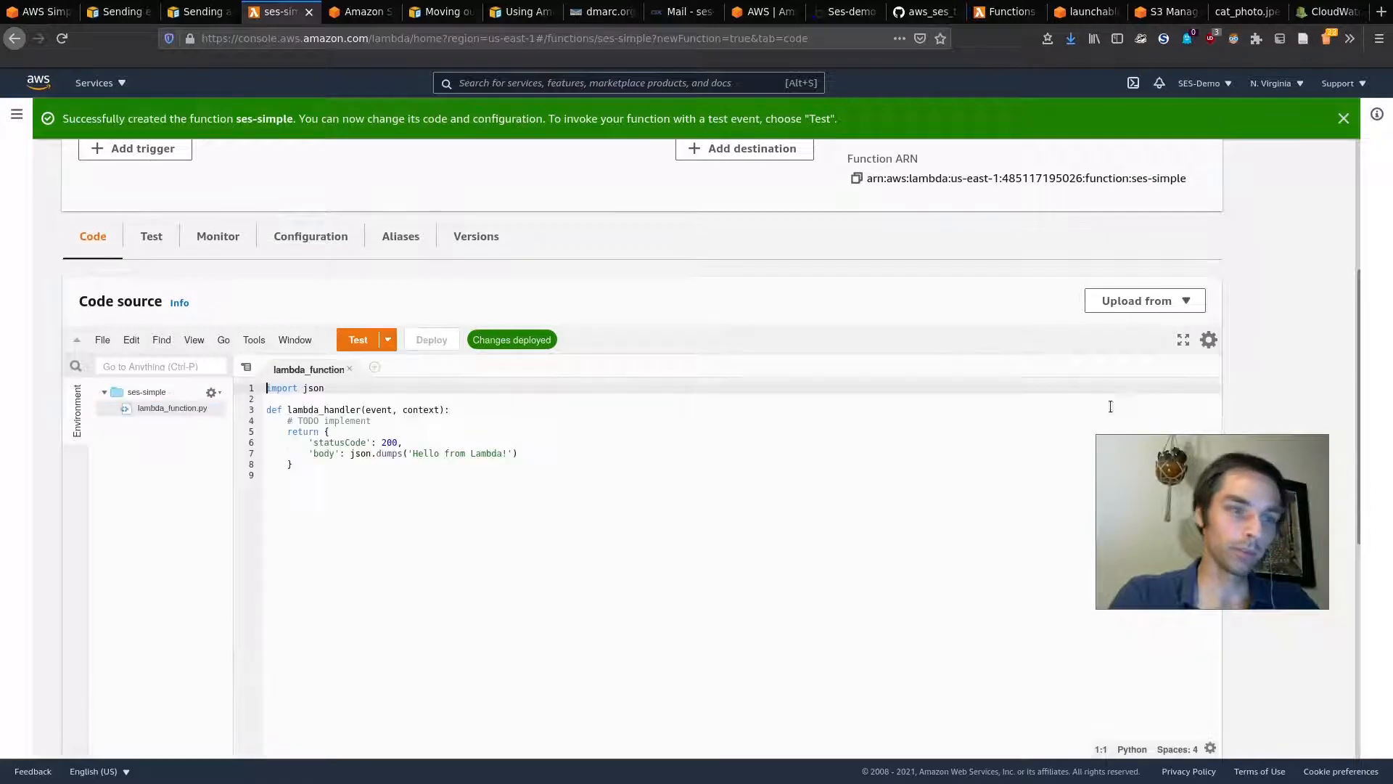
click(1184, 341)
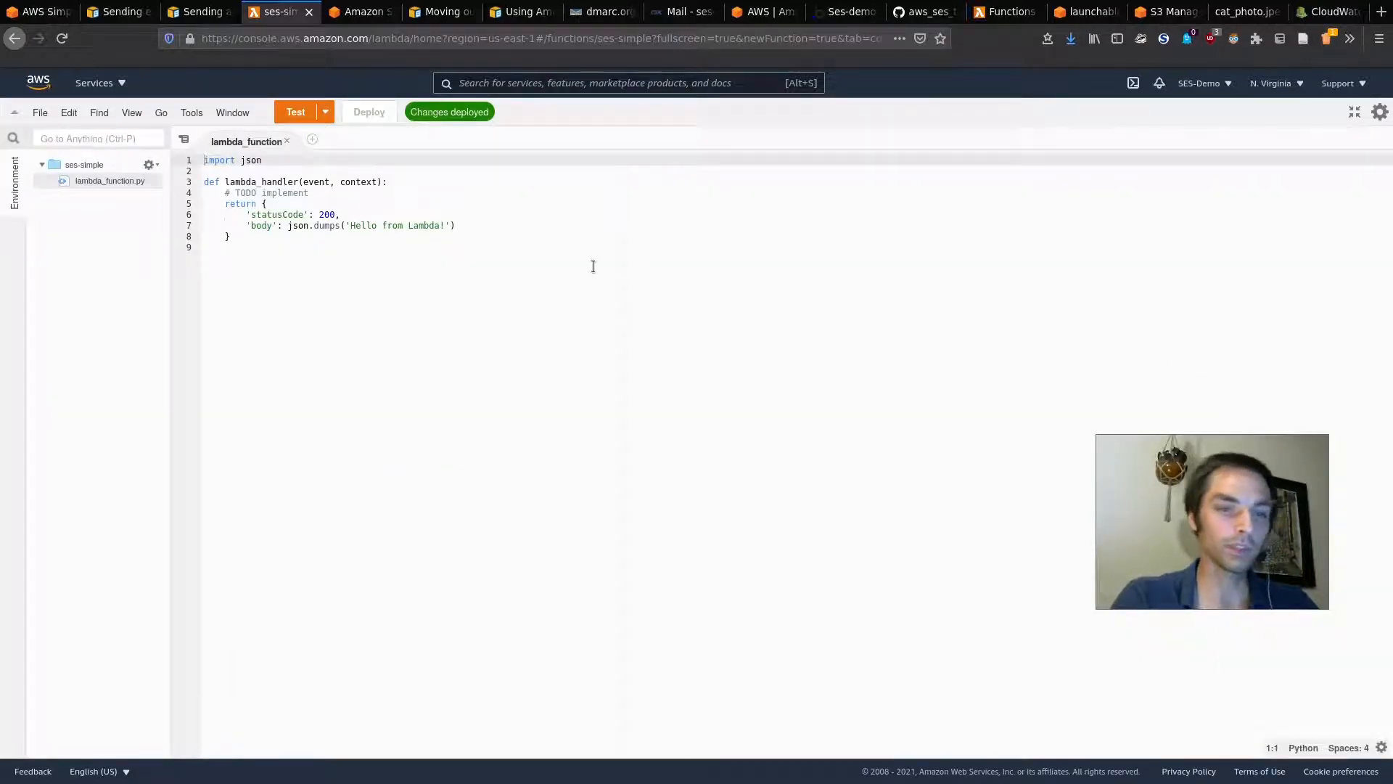
click(233, 193)
key(Right)
key(Right)
key(Right)
key(Right)
key(Right)
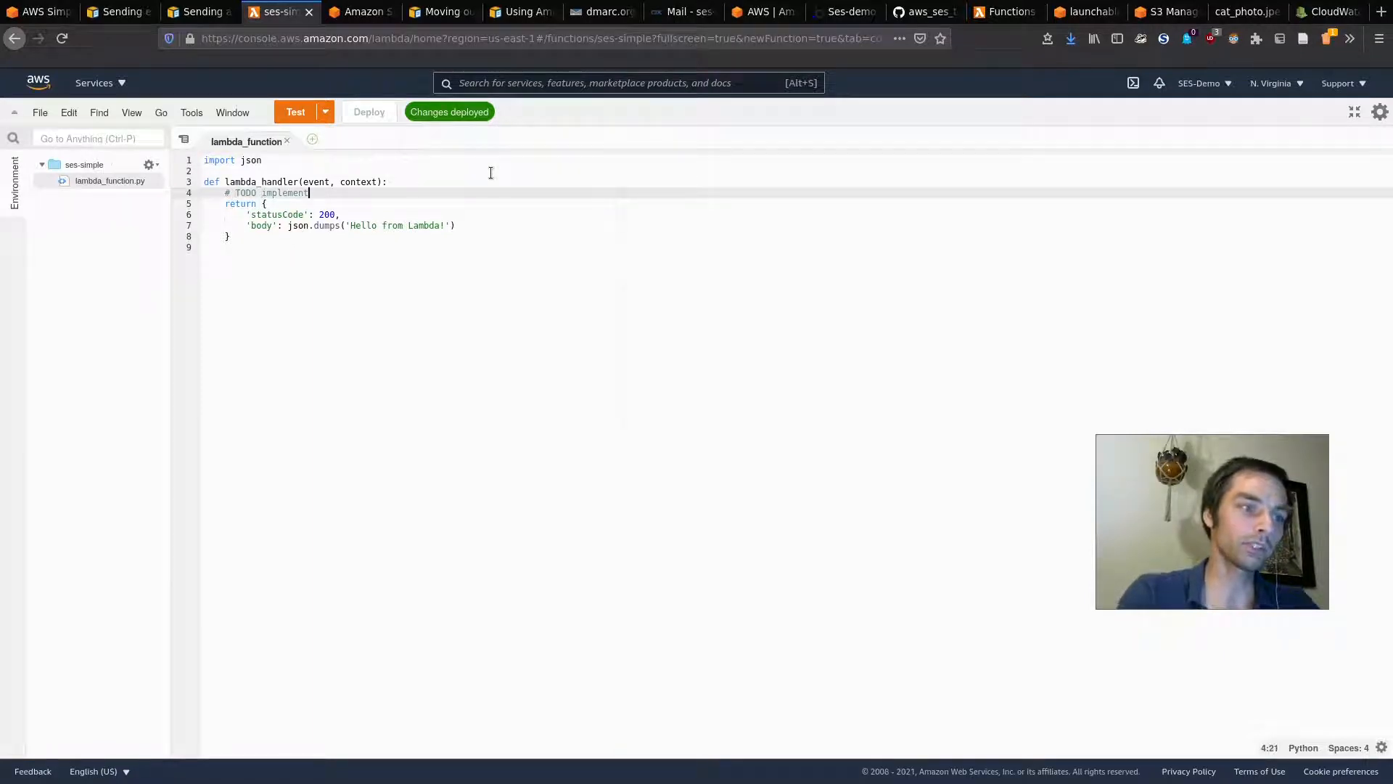
key(ctrl+BackSpace)
key(ctrl+BackSpace)
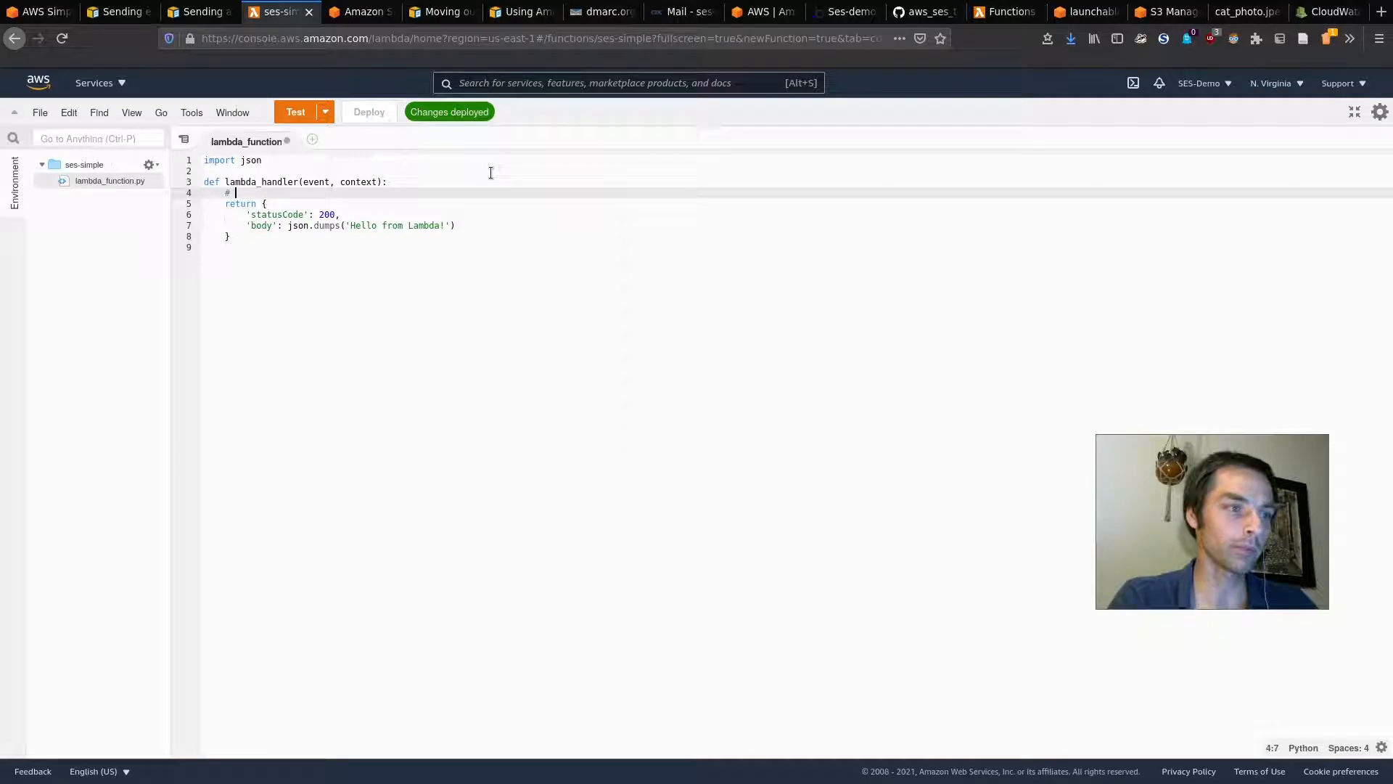
key(ctrl+s)
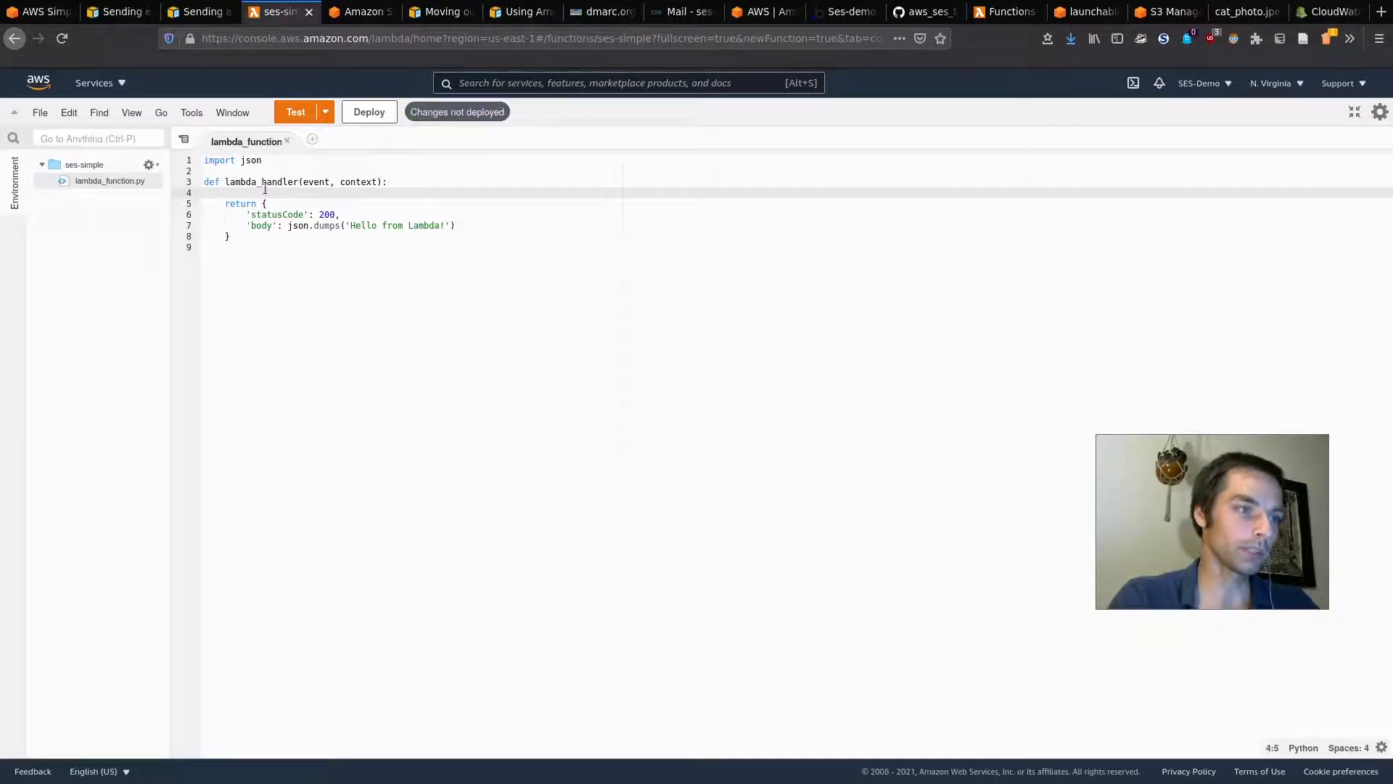
key(ctrl+v)
Step: Indent the pasted SES script inside lambda_handler and save the code
scroll(291, 246, down, 4)
scroll(290, 247, up, 15)
scroll(291, 247, down, 15)
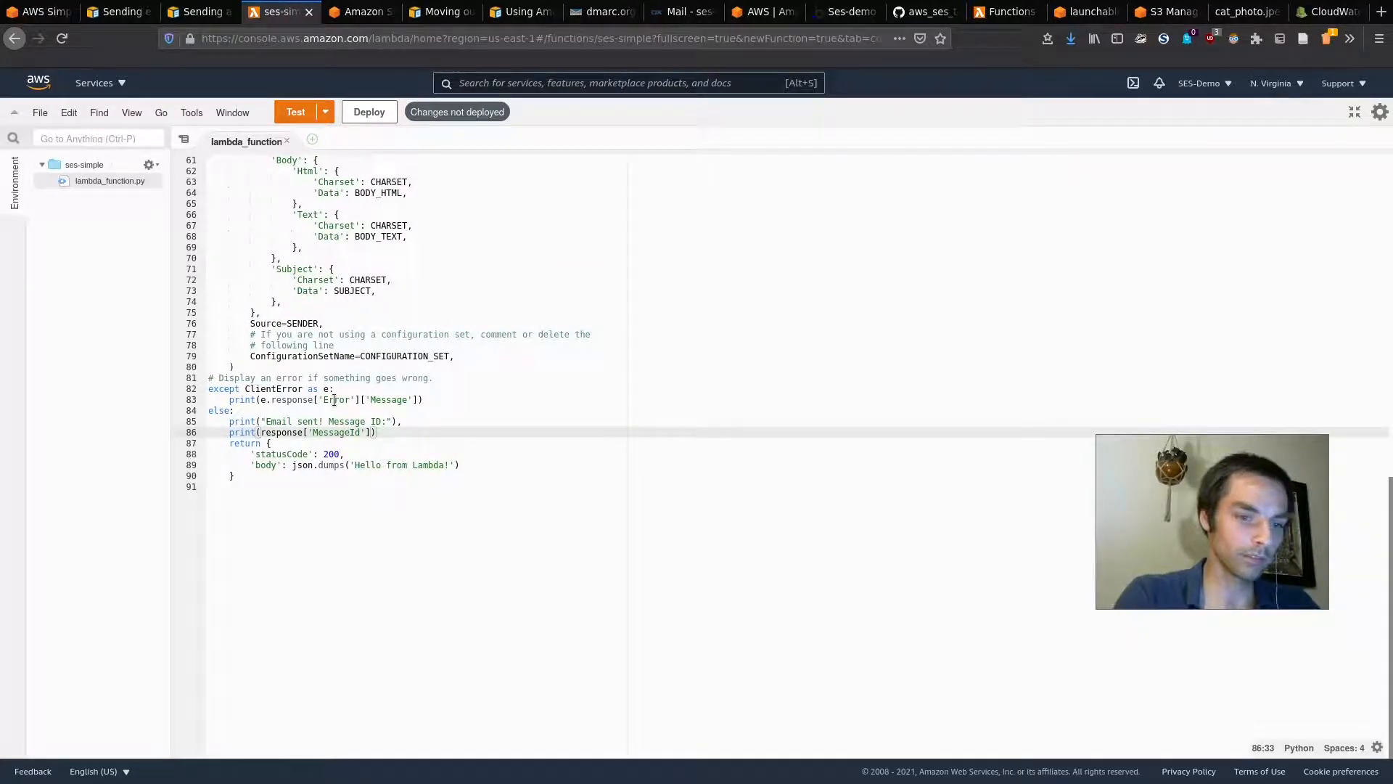
key(ctrl+minus)
key(ctrl+minus)
key(ctrl+minus)
key(ctrl+minus)
key(ctrl+minus)
key(ctrl+minus)
key(ctrl+minus)
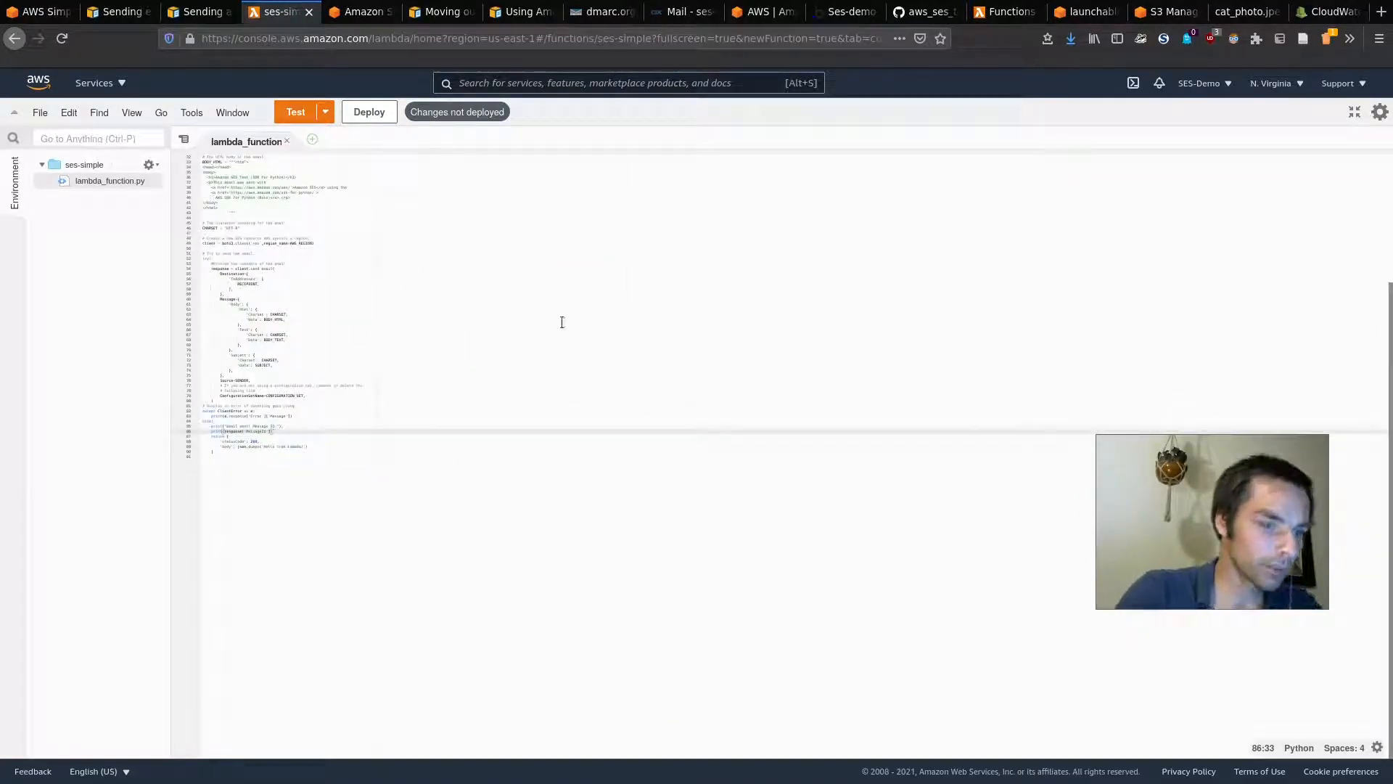
key(ctrl+plus)
key(ctrl+plus)
key(ctrl+plus)
key(ctrl+plus)
key(ctrl+plus)
key(ctrl+plus)
key(ctrl+plus)
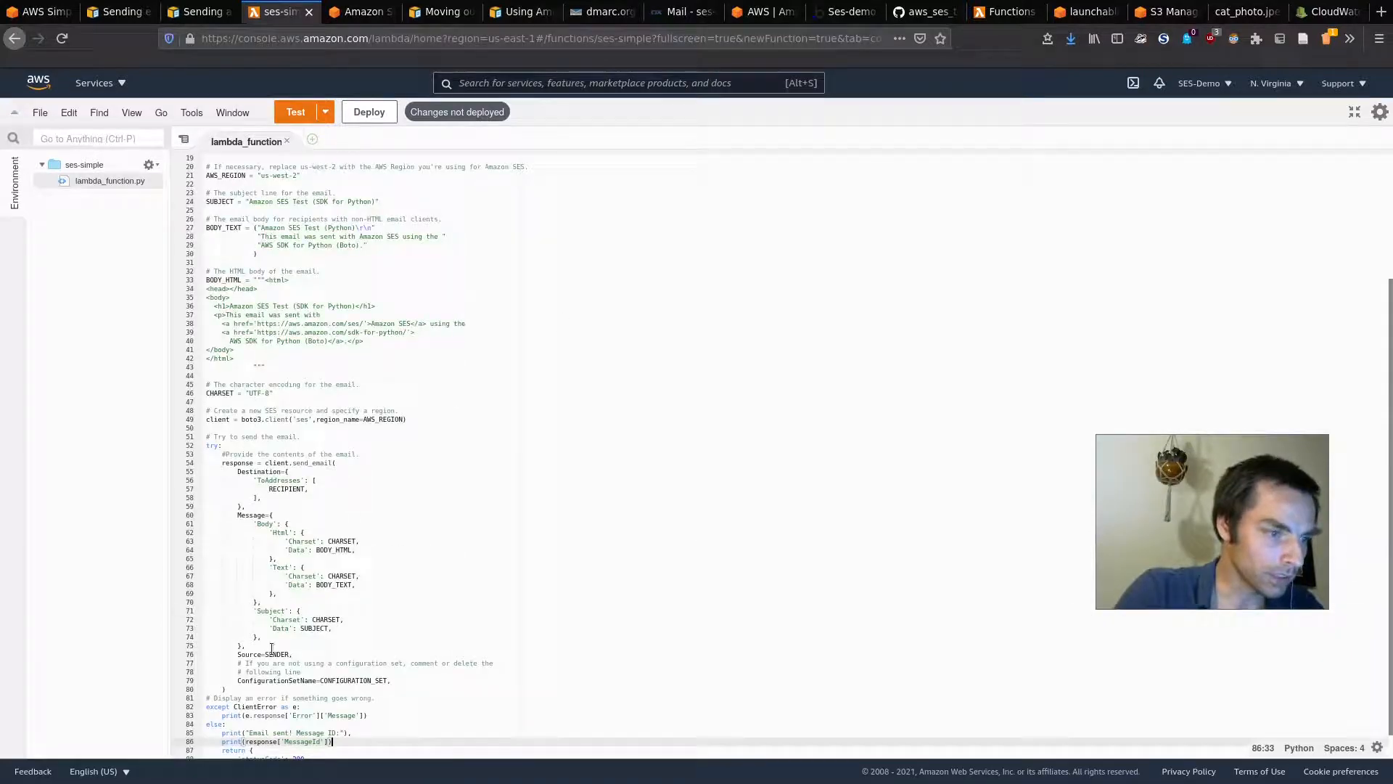
scroll(256, 695, down, 4)
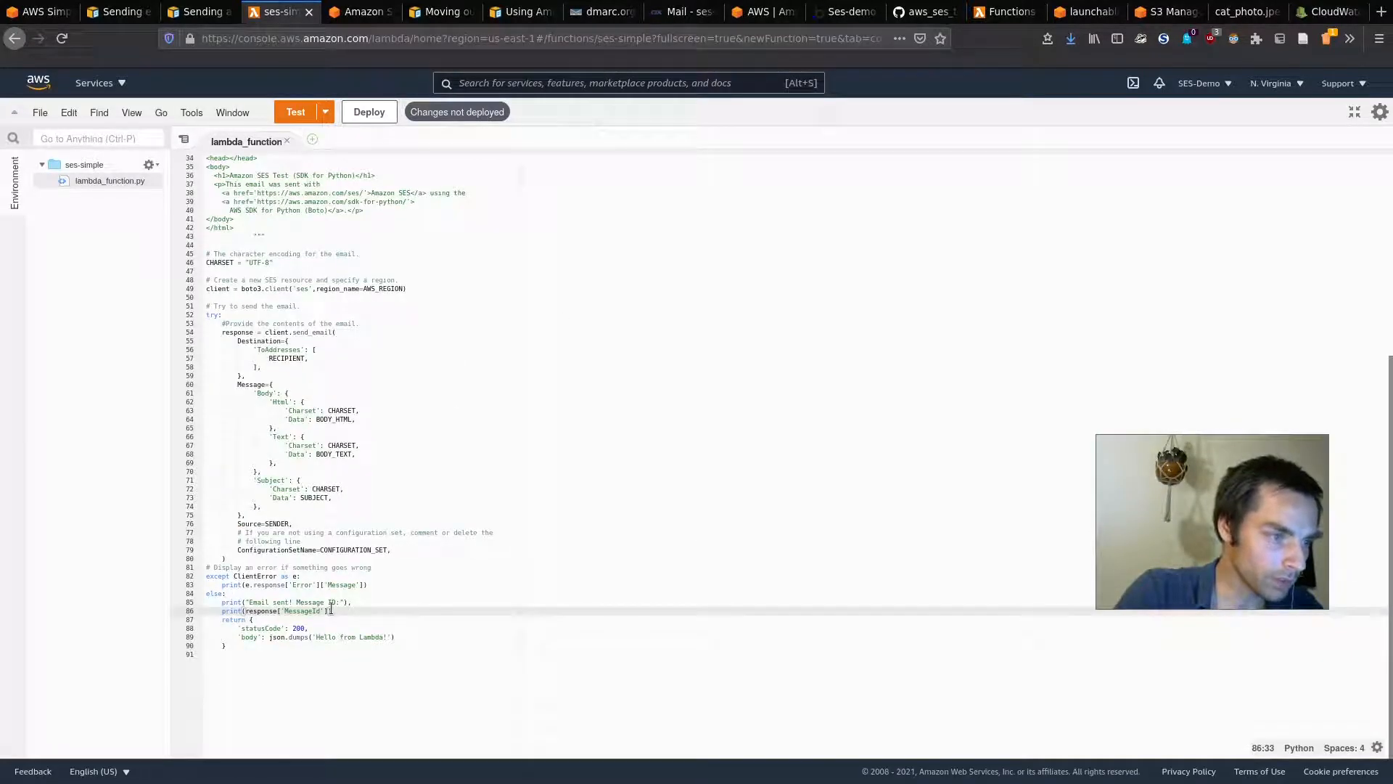
drag(331, 603, 29, 192)
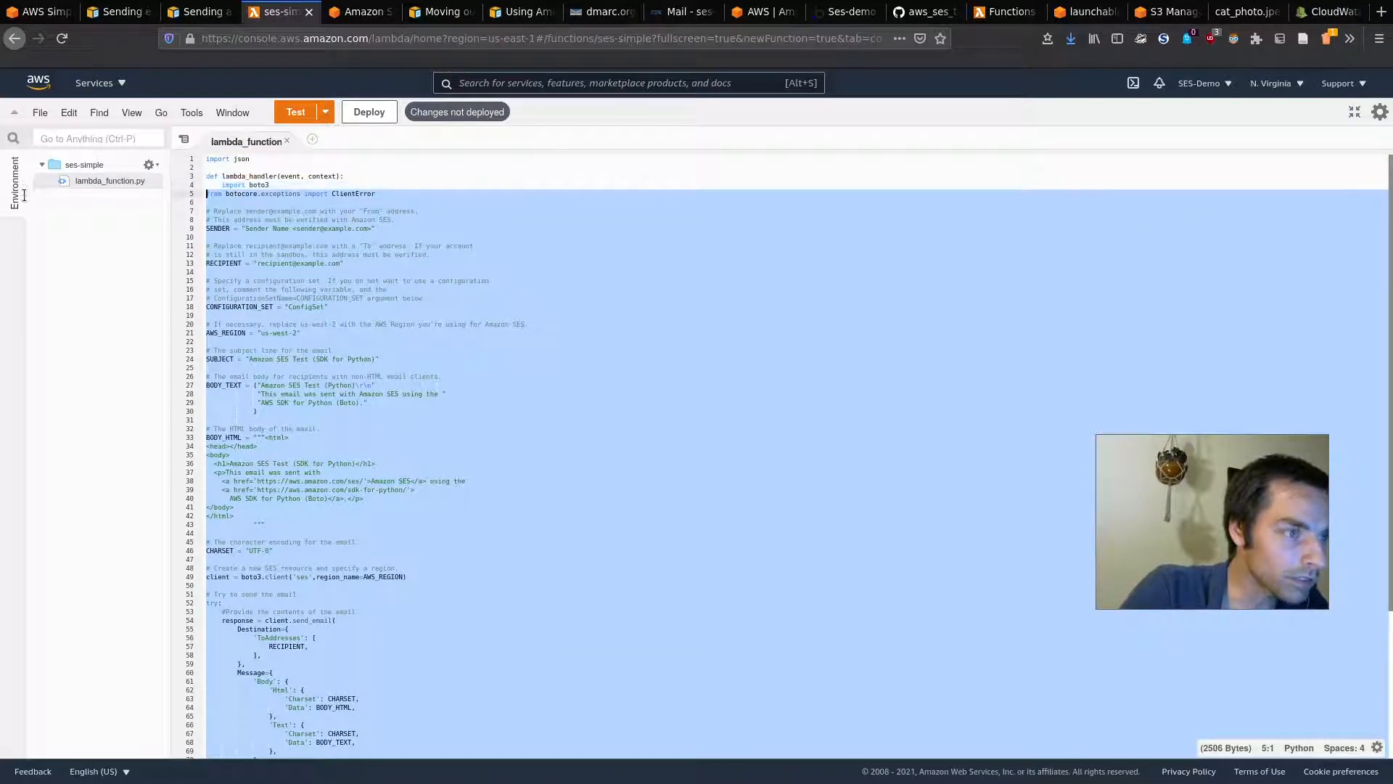
key(Tab)
key(ctrl+s)
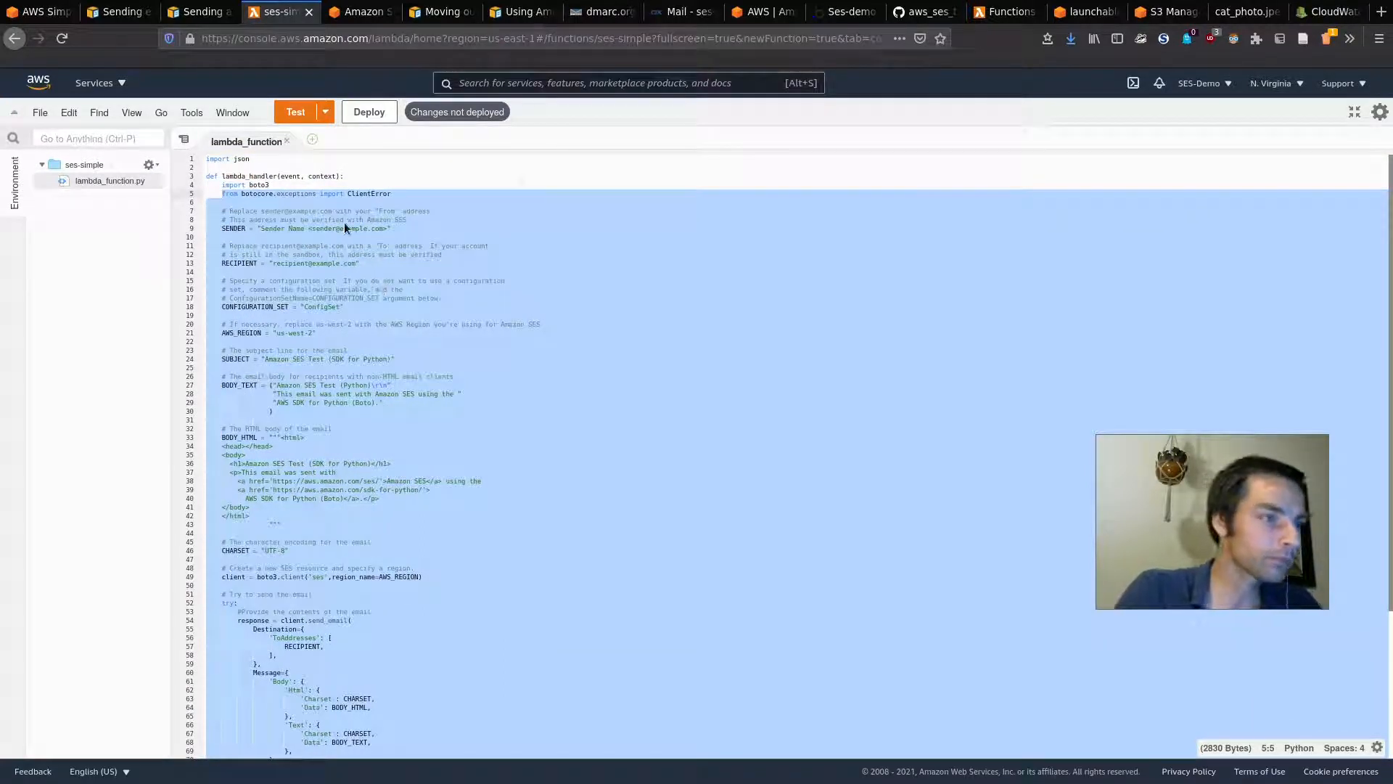
Step: Move the boto3 and ClientError import lines to the top, below import json
click(256, 180)
drag(398, 193, 111, 184)
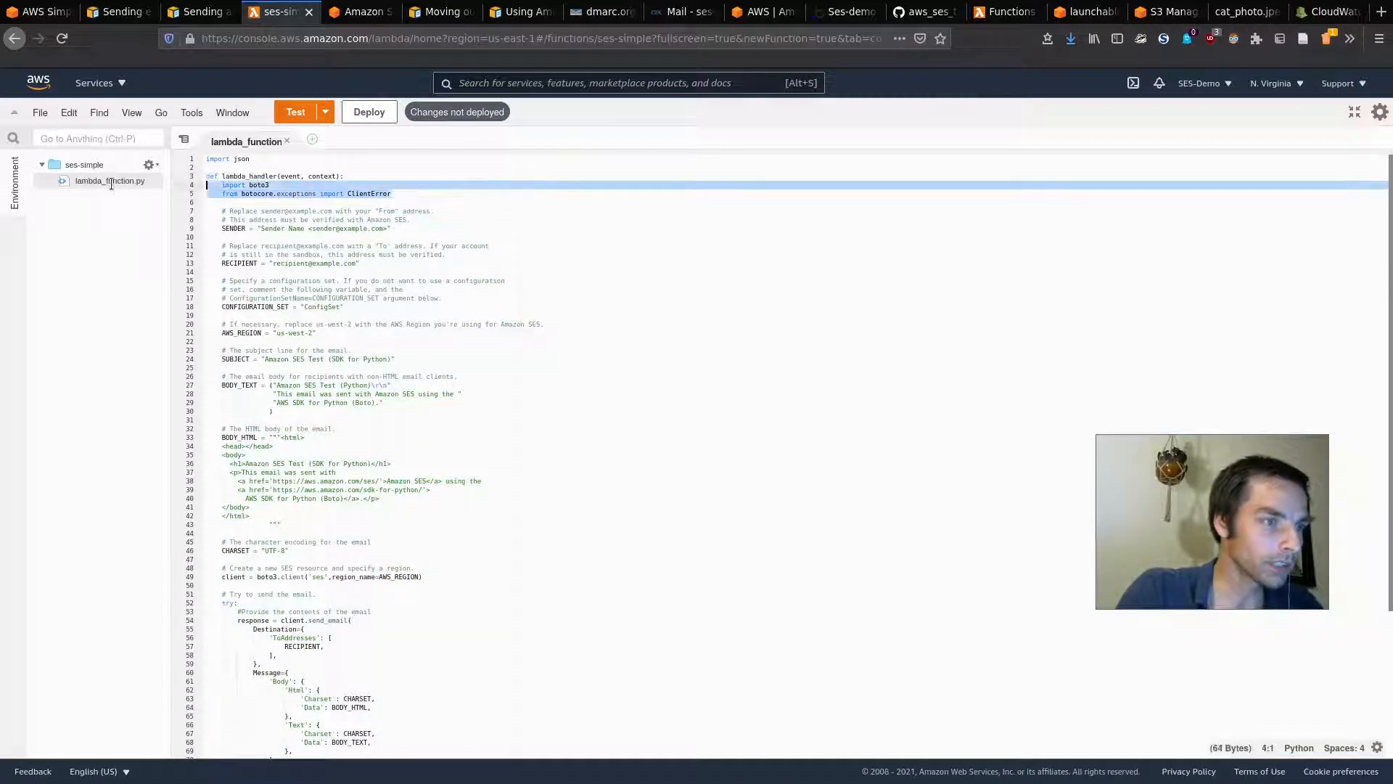
key(ctrl+x)
click(270, 167)
key(Return)
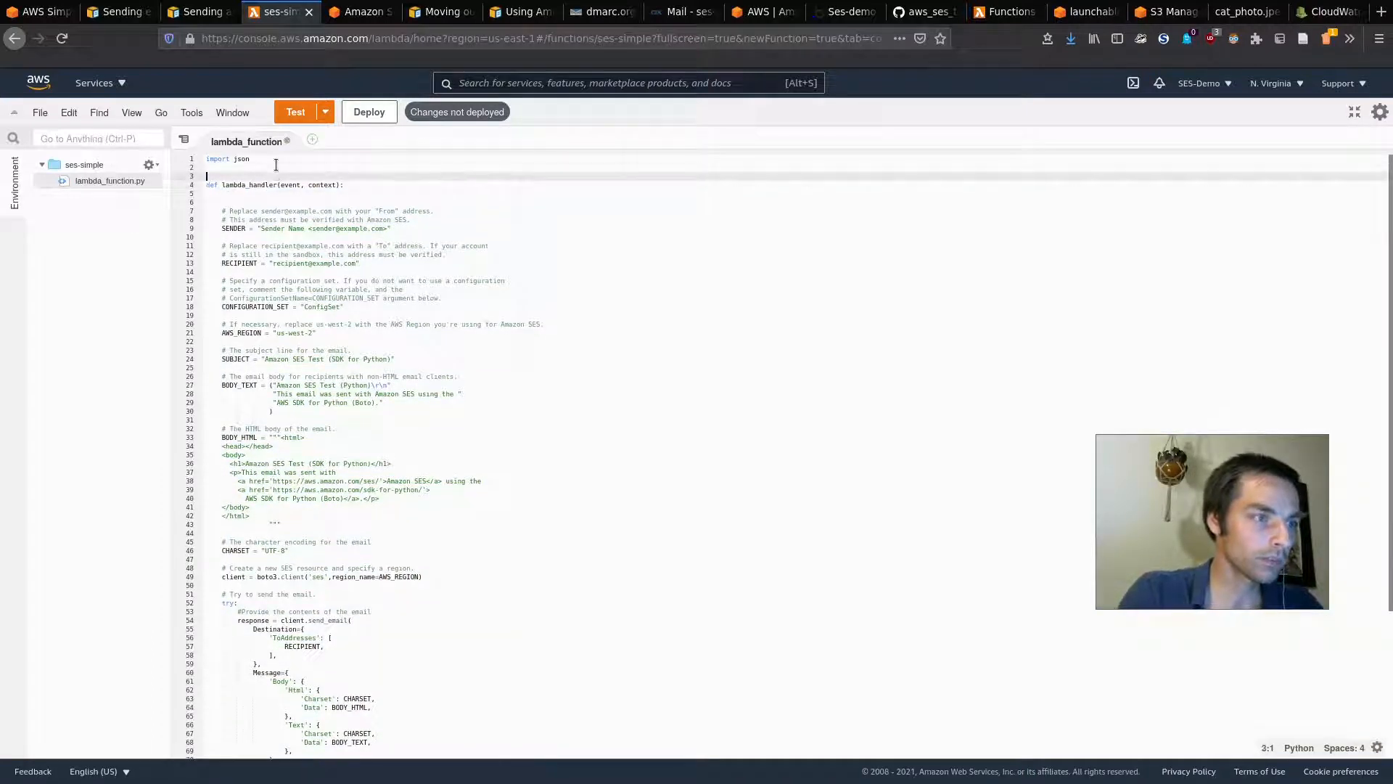
click(275, 164)
key(ctrl+v)
Step: Remove the indentation from both moved import lines and save the function code
click(275, 165)
key(Home)
key(BackSpace)
key(Down)
key(Delete)
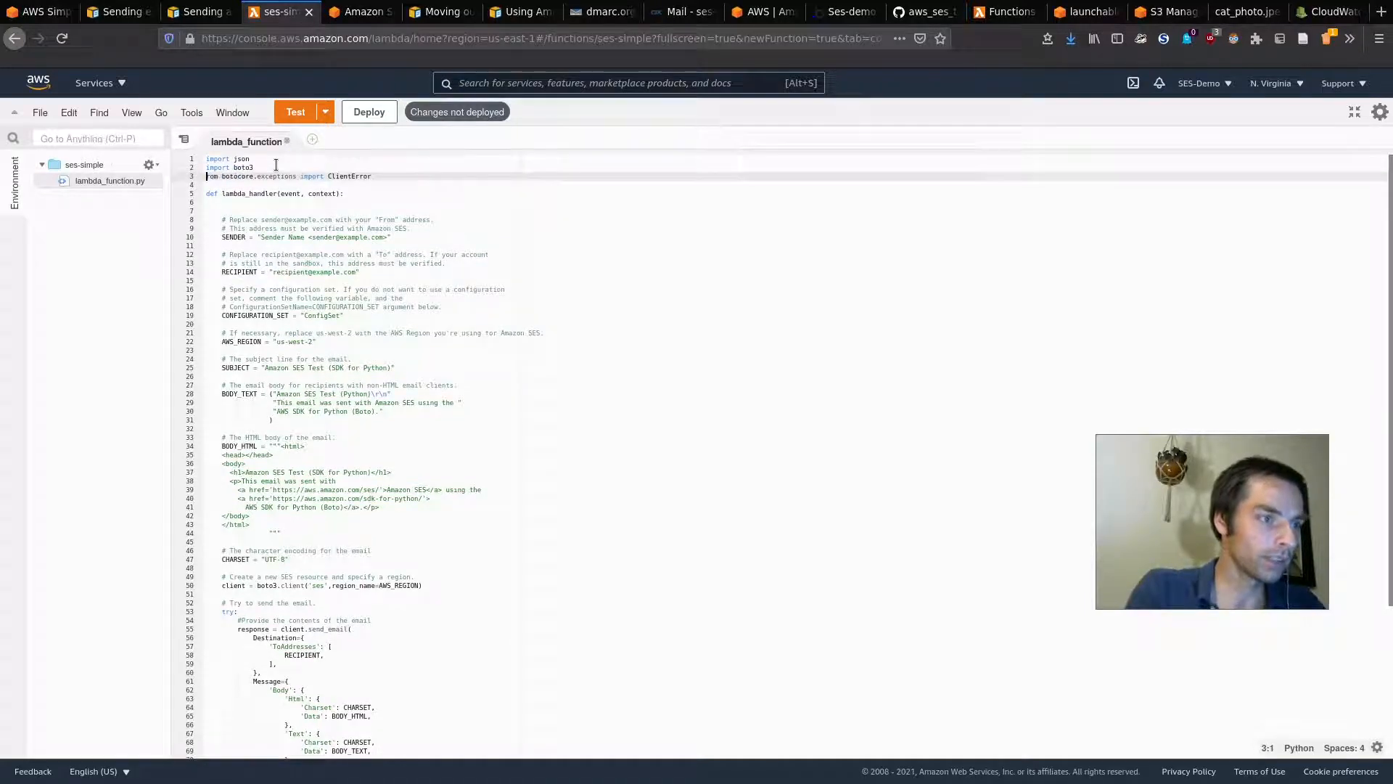
text(s)
key(BackSpace)
key(ctrl+s)
key(ctrl+equal)
key(ctrl+equal)
key(ctrl+equal)
key(ctrl+equal)
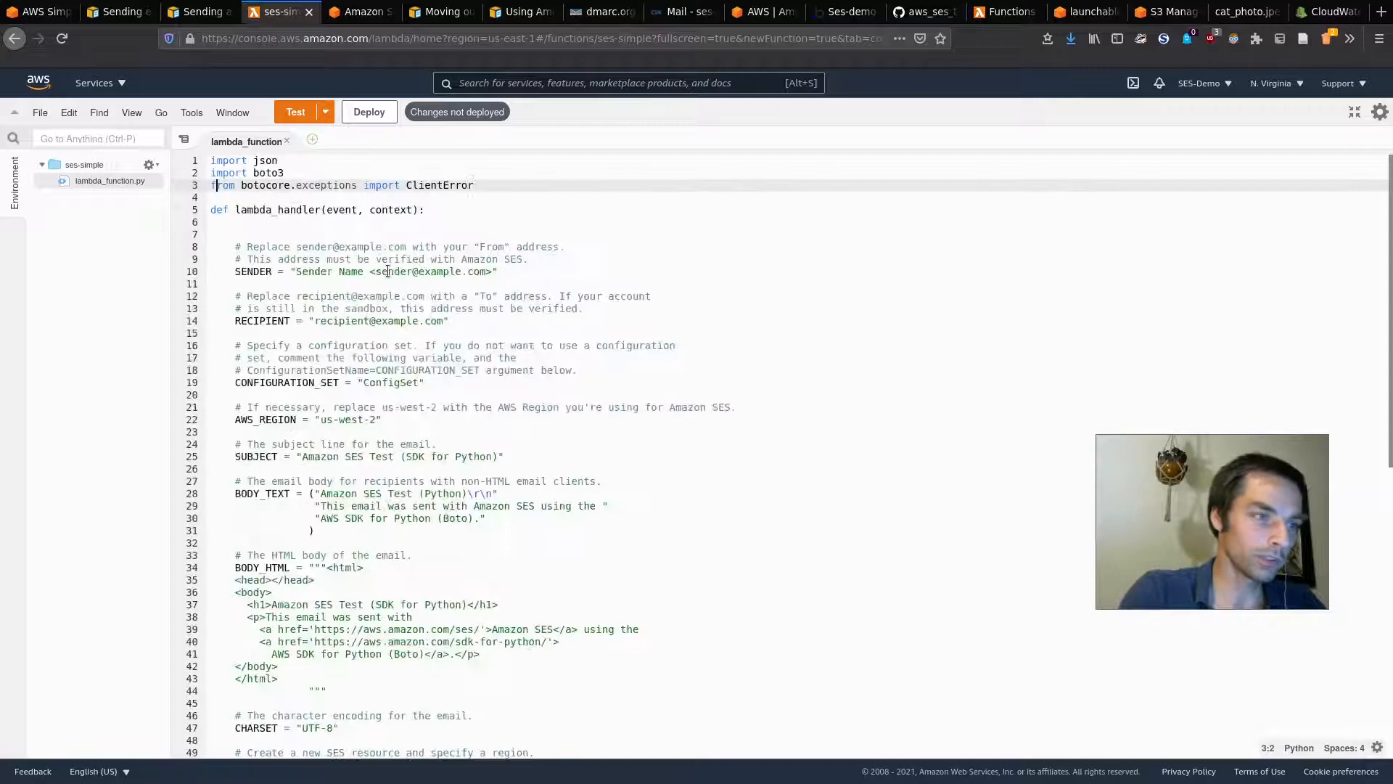
click(399, 237)
Step: In the SES guide sample, review the boto3 and botocore ClientError import lines
click(193, 4)
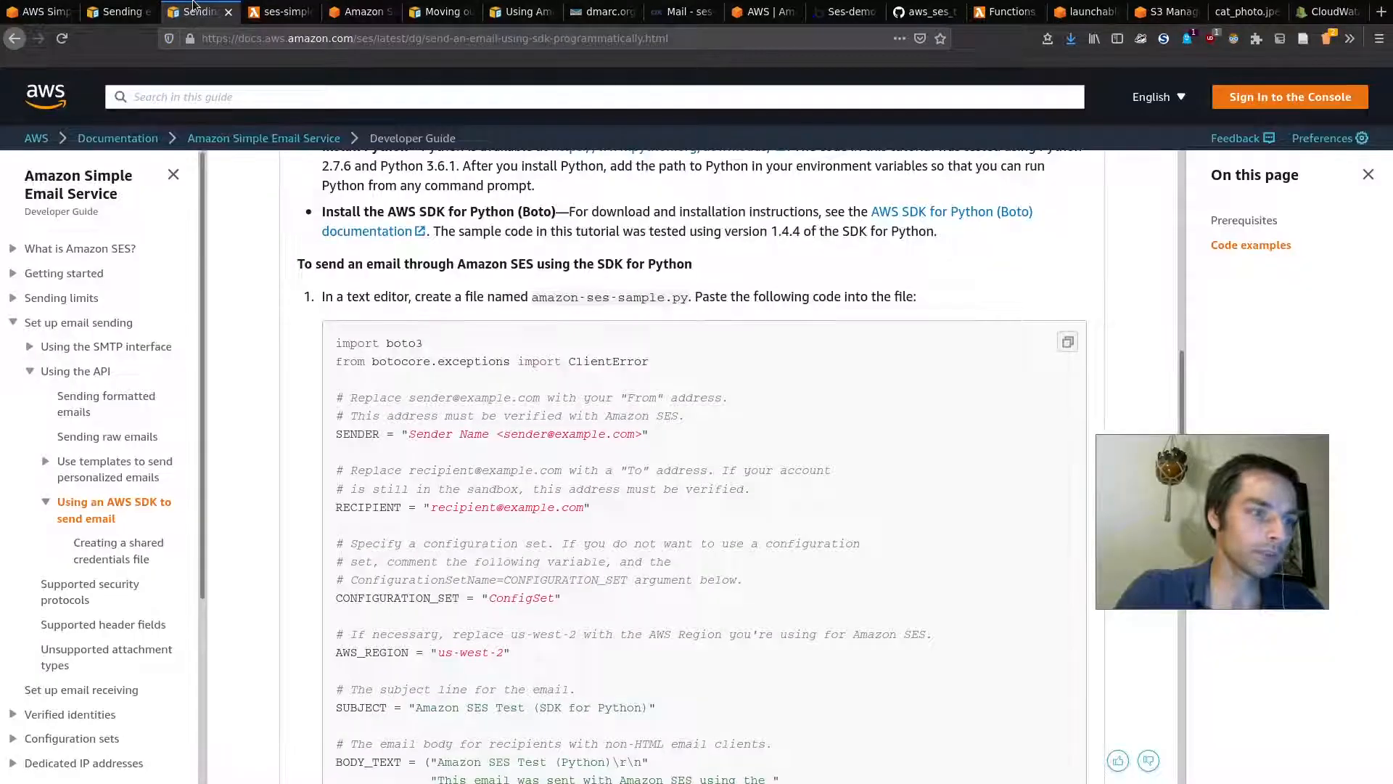
scroll(263, 368, down, 2)
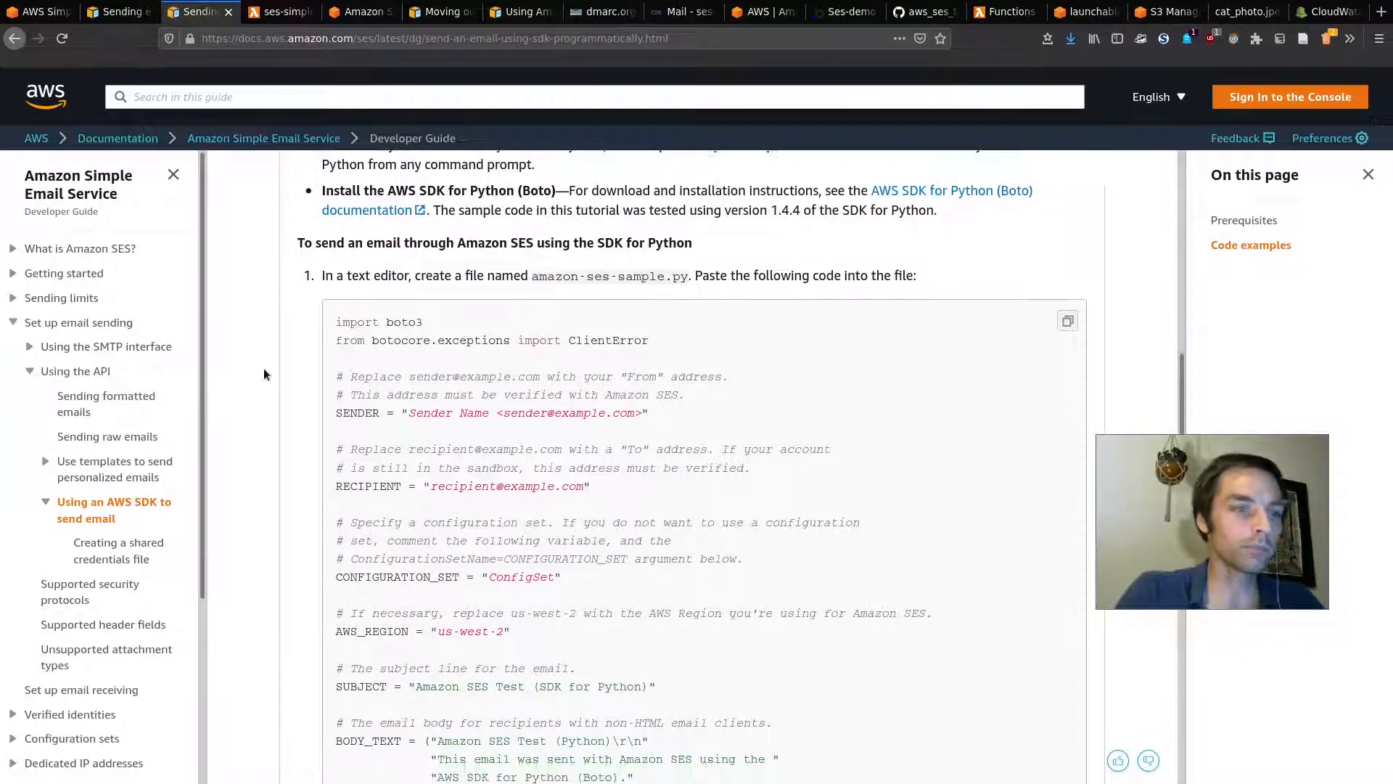
drag(347, 255, 481, 266)
click(455, 265)
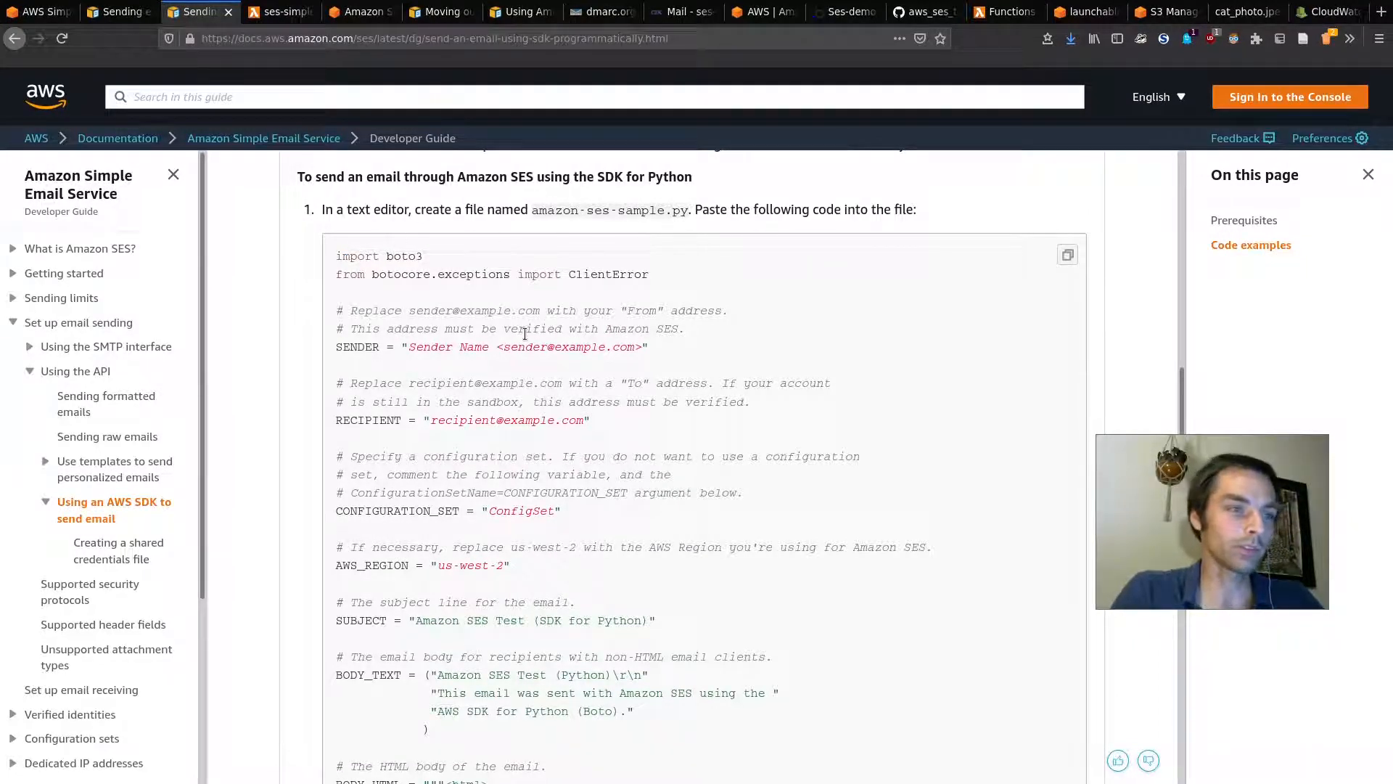
double_click(409, 273)
double_click(588, 273)
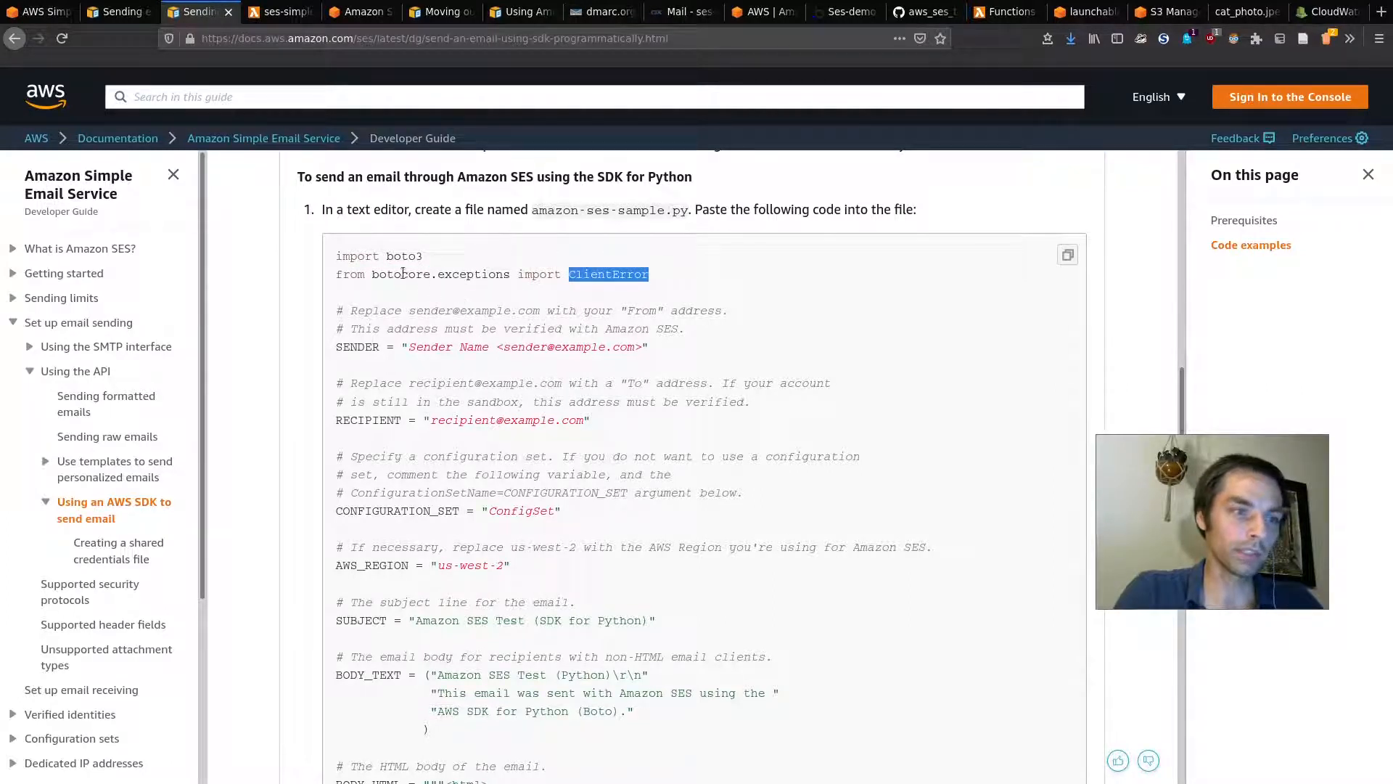
mouse_move(374, 274)
mouse_down()
mouse_move(426, 276)
mouse_move(374, 275)
mouse_up()
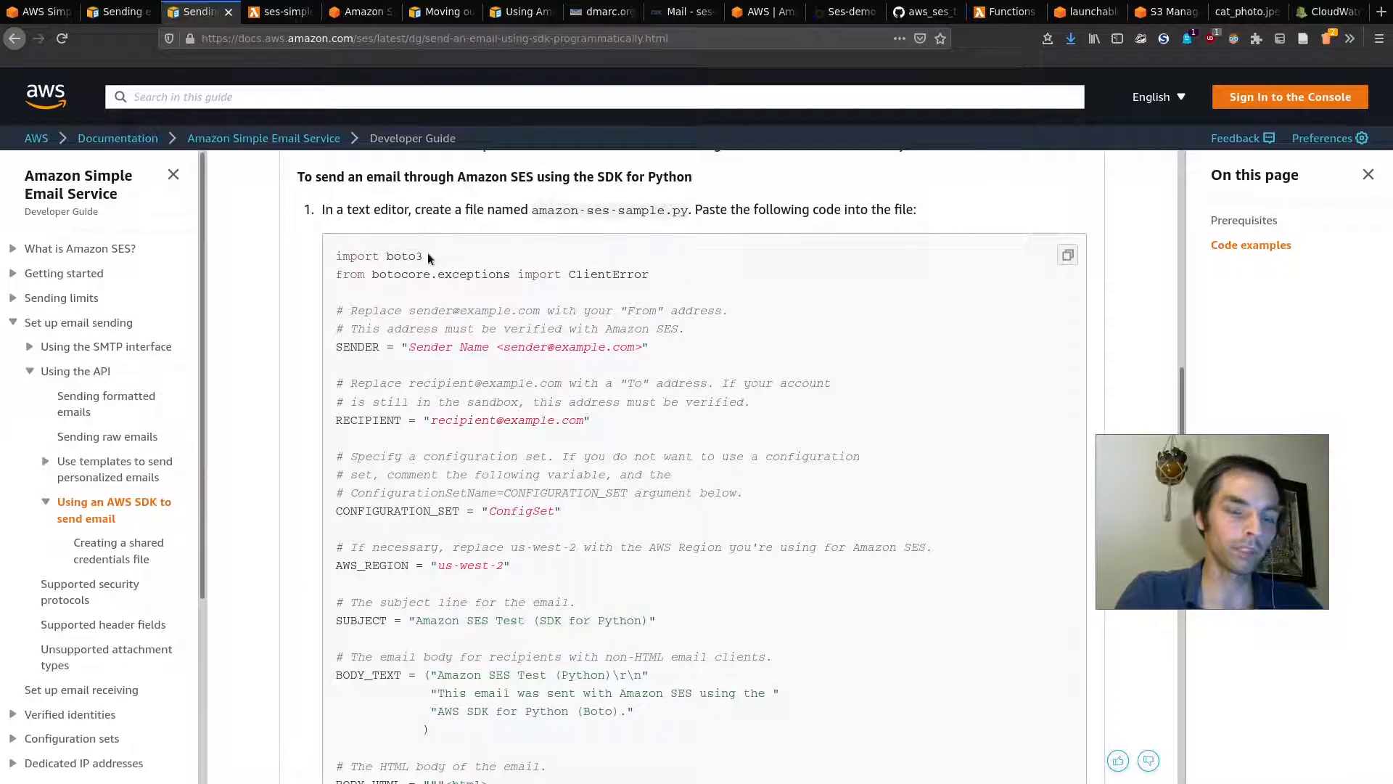
Step: Scroll through the sample and highlight its SENDER line
scroll(717, 421, down, 2)
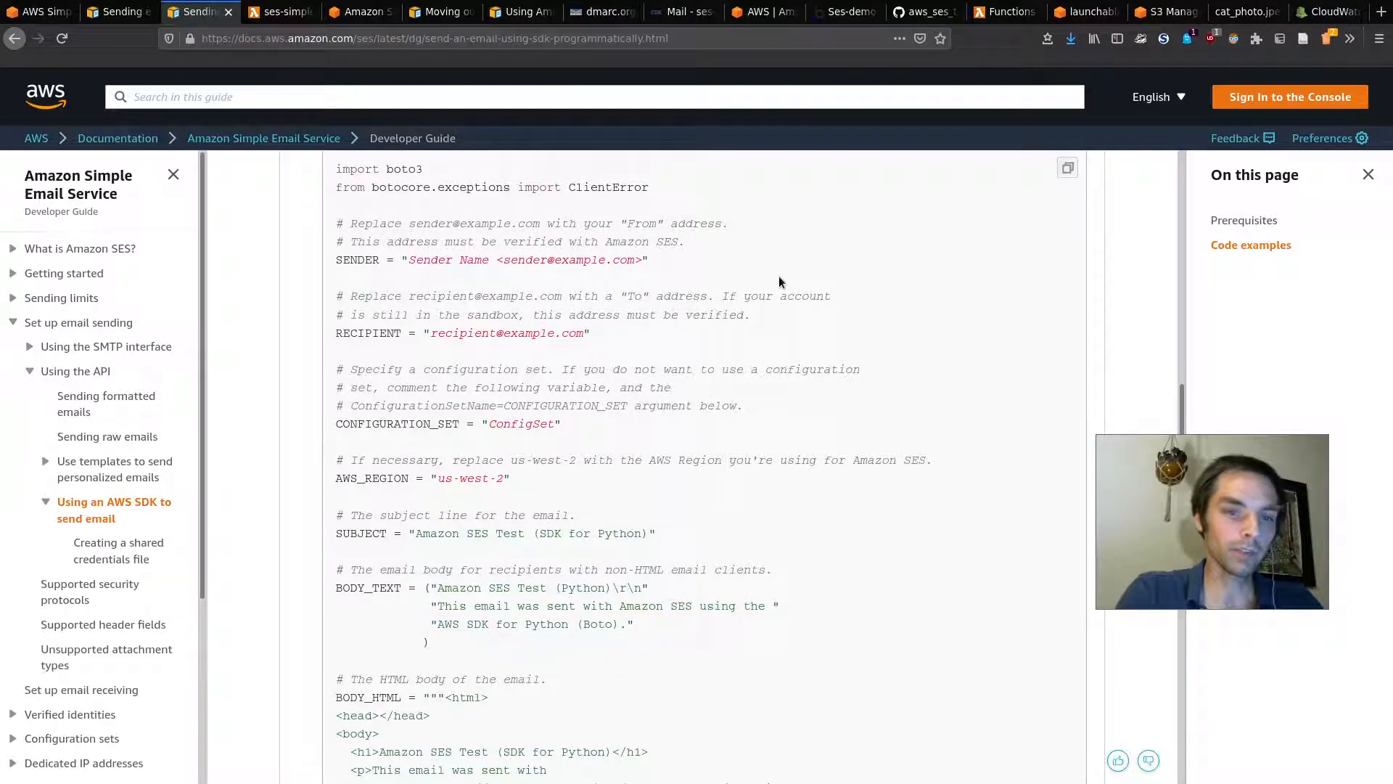
scroll(778, 276, down, 10)
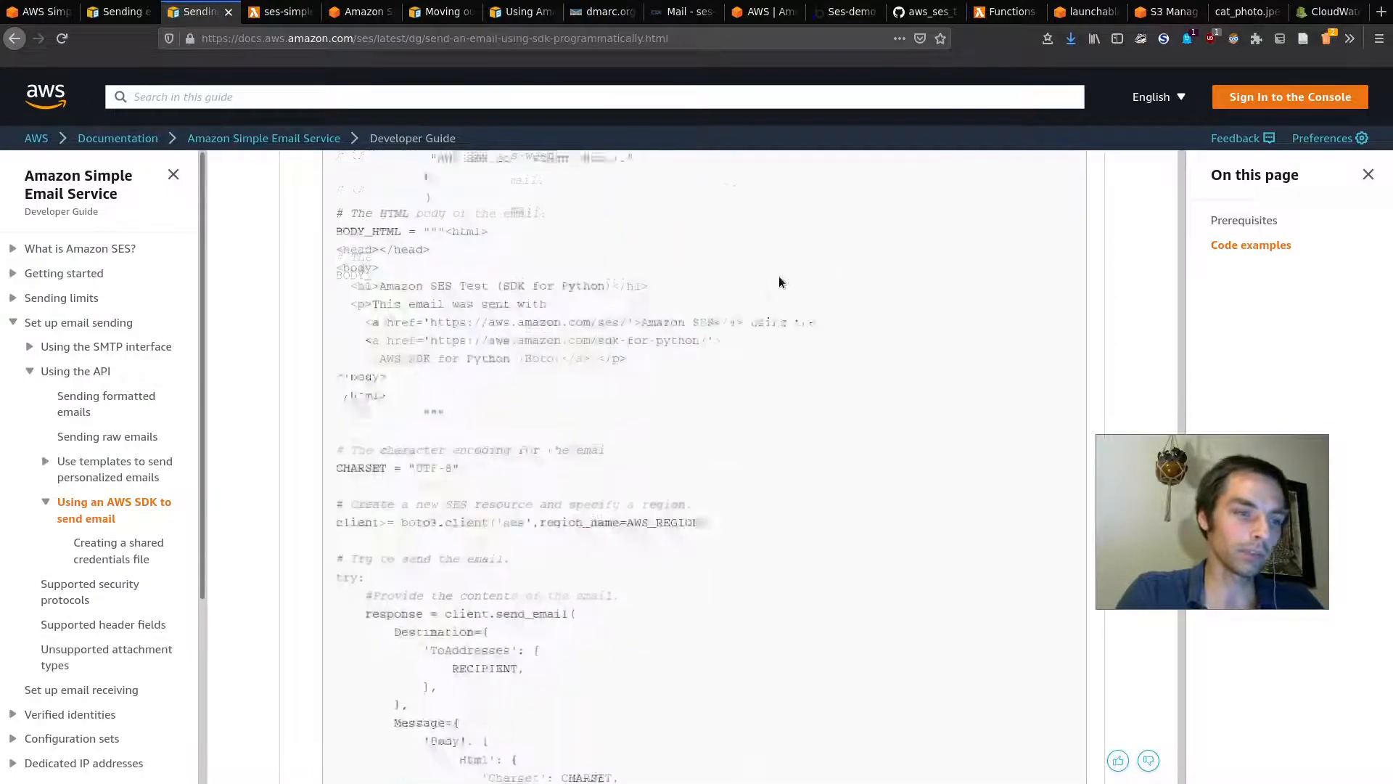
scroll(669, 409, down, 10)
scroll(349, 454, up, 5)
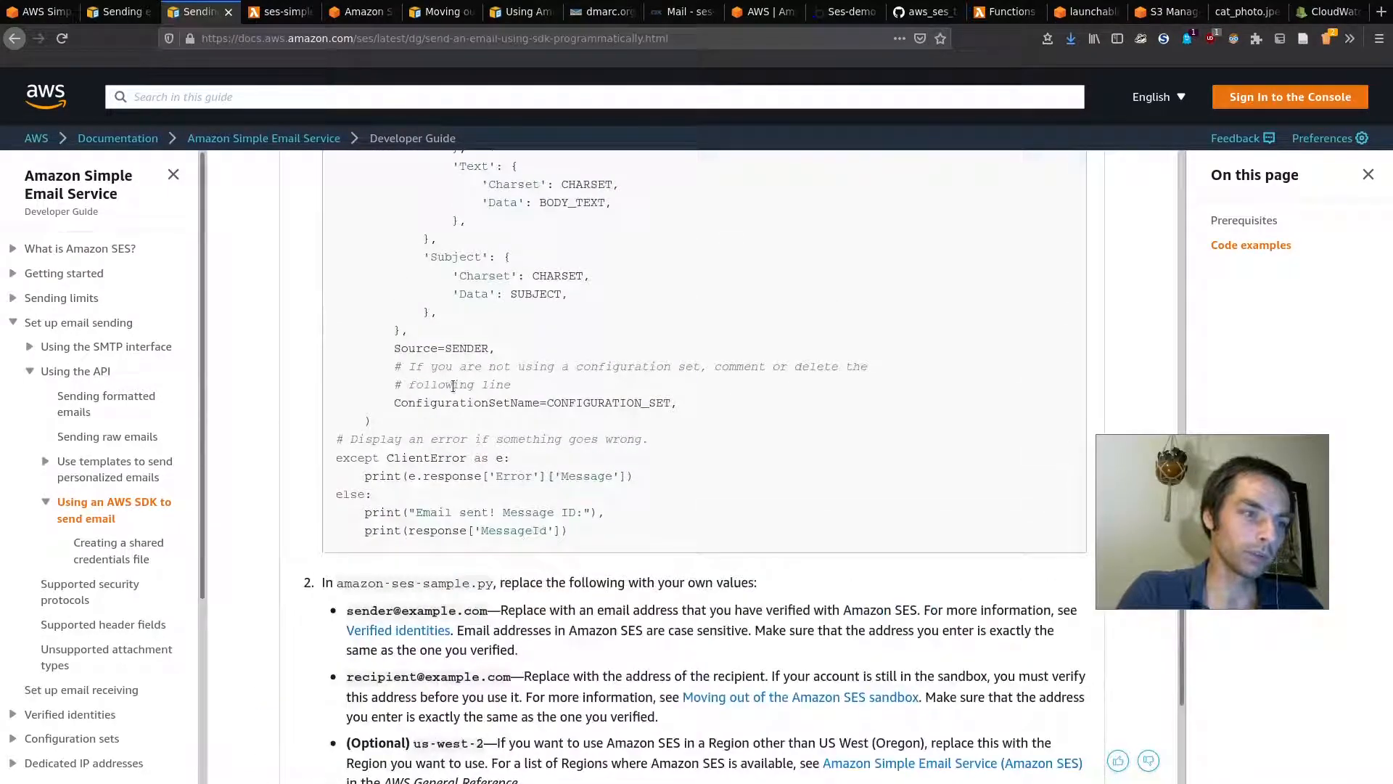
scroll(368, 381, up, 15)
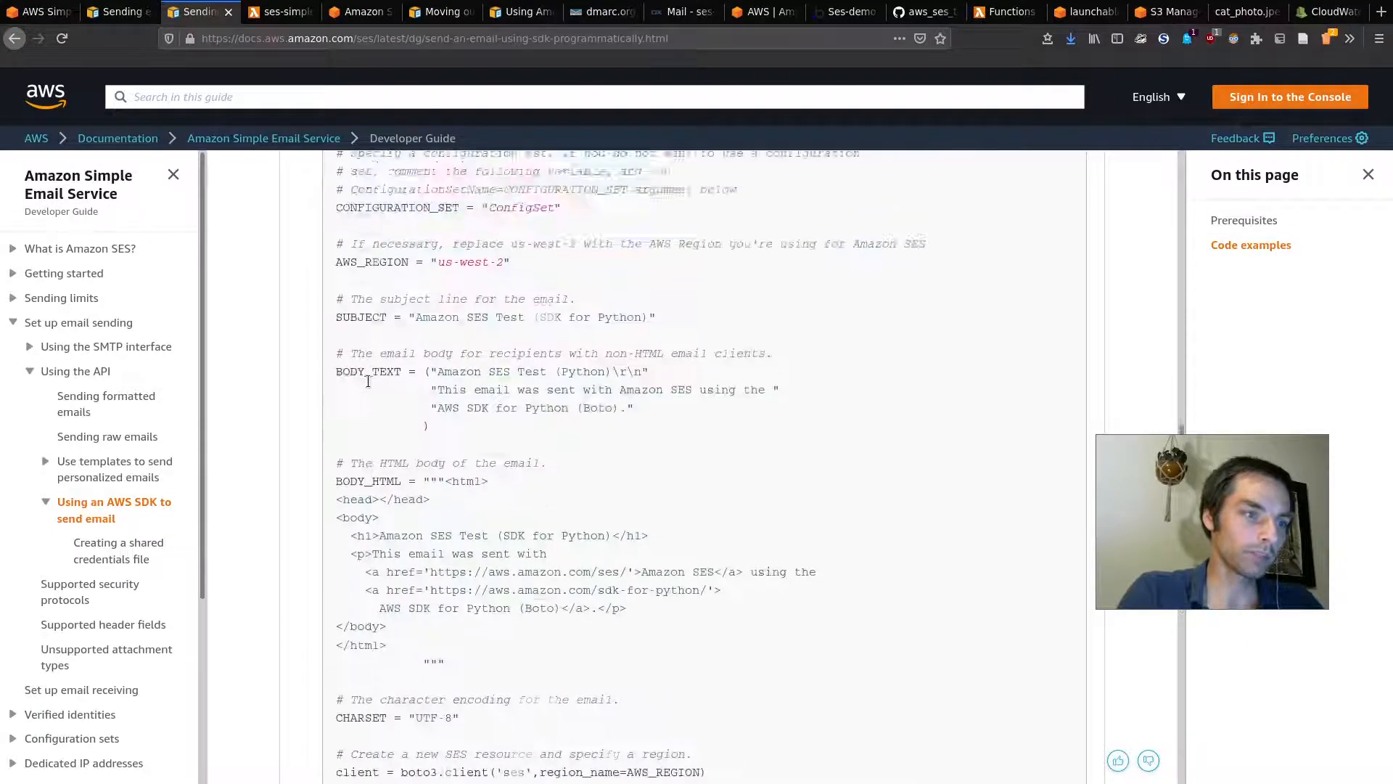
scroll(368, 381, up, 2)
drag(334, 387, 698, 361)
click(673, 383)
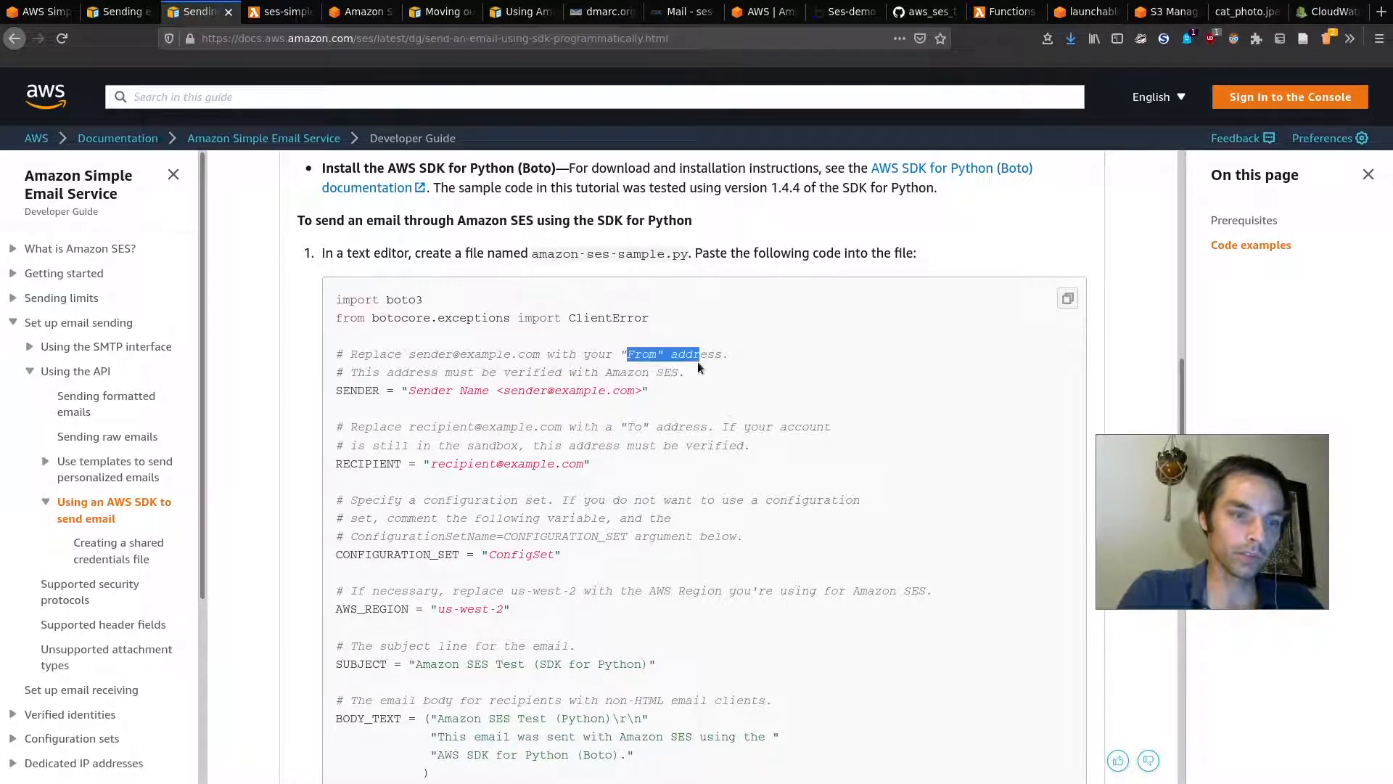
click(711, 376)
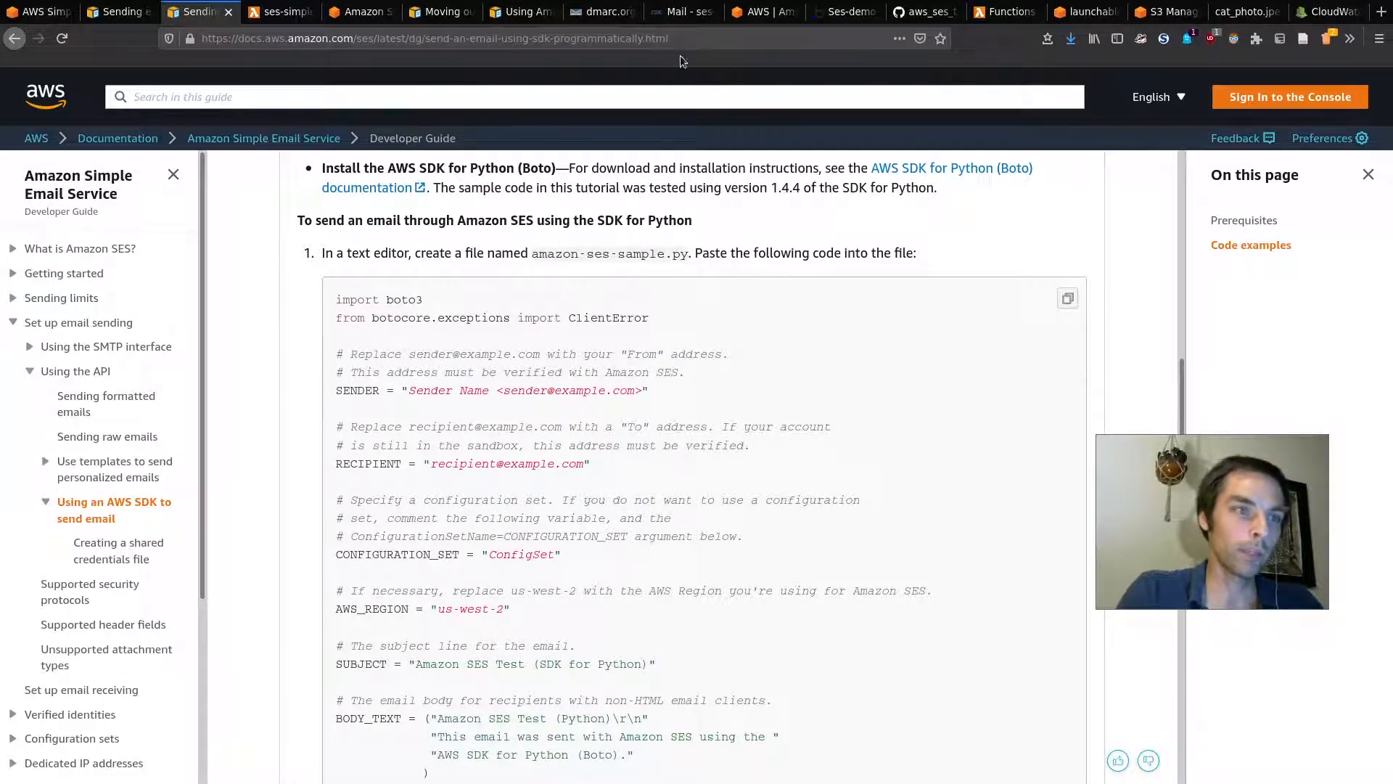
Step: Check the webmail verification email and AWS congratulations page, then return to the guide
click(682, 12)
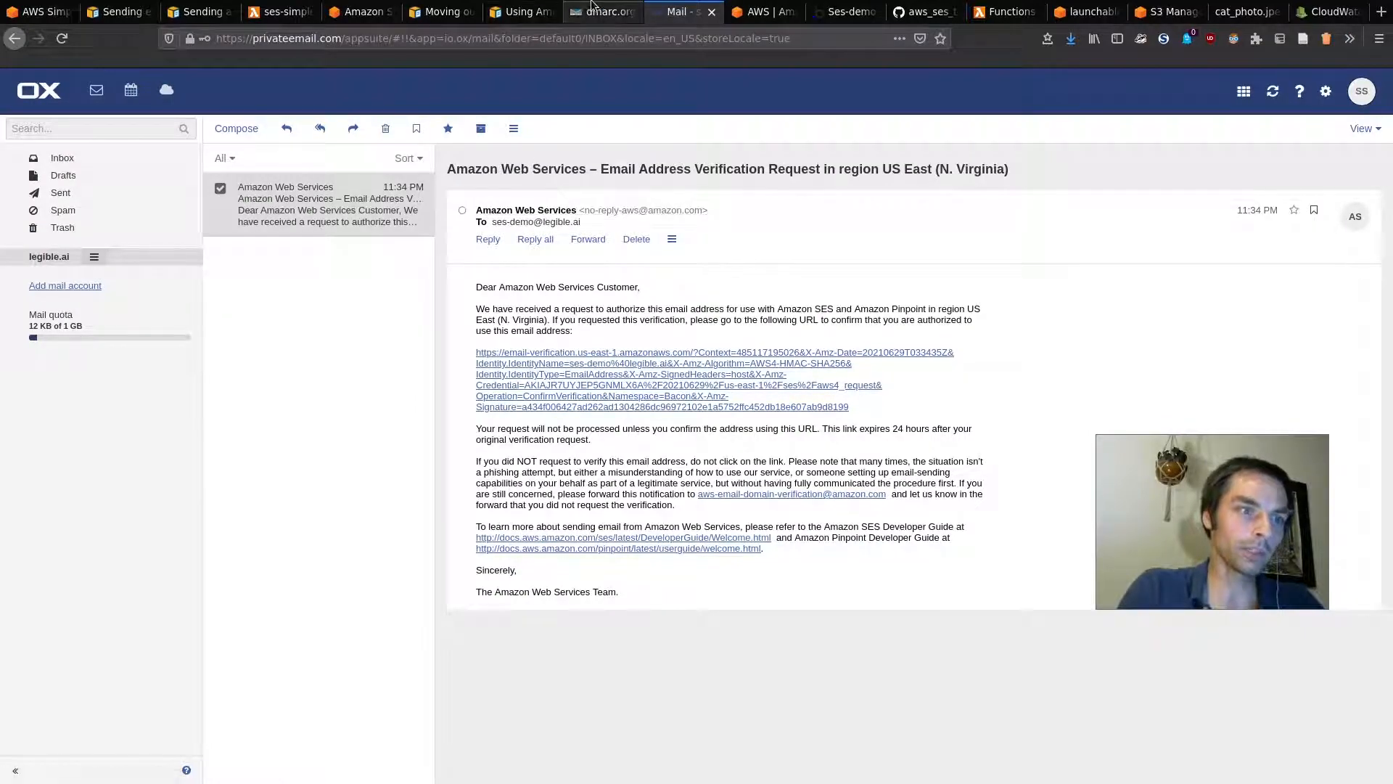
click(762, 12)
click(669, 6)
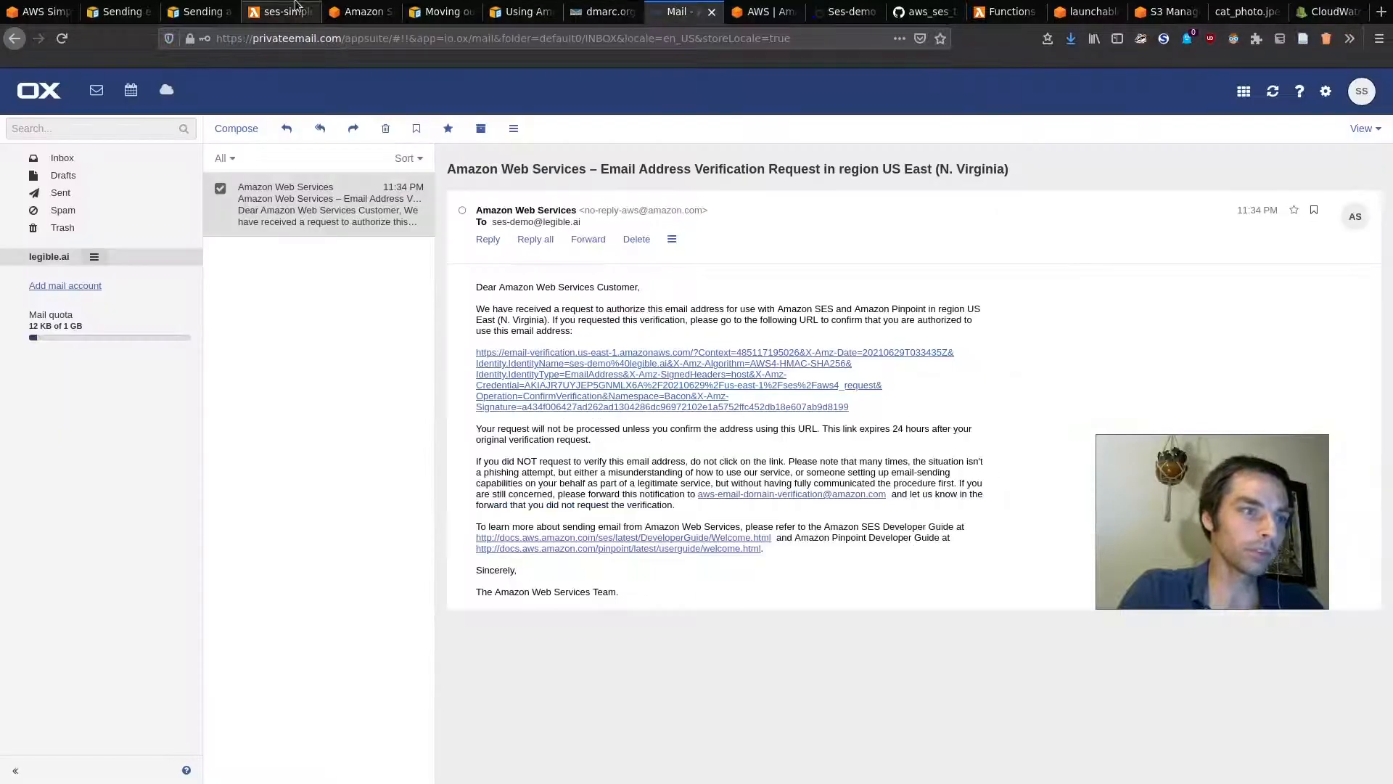
click(177, 6)
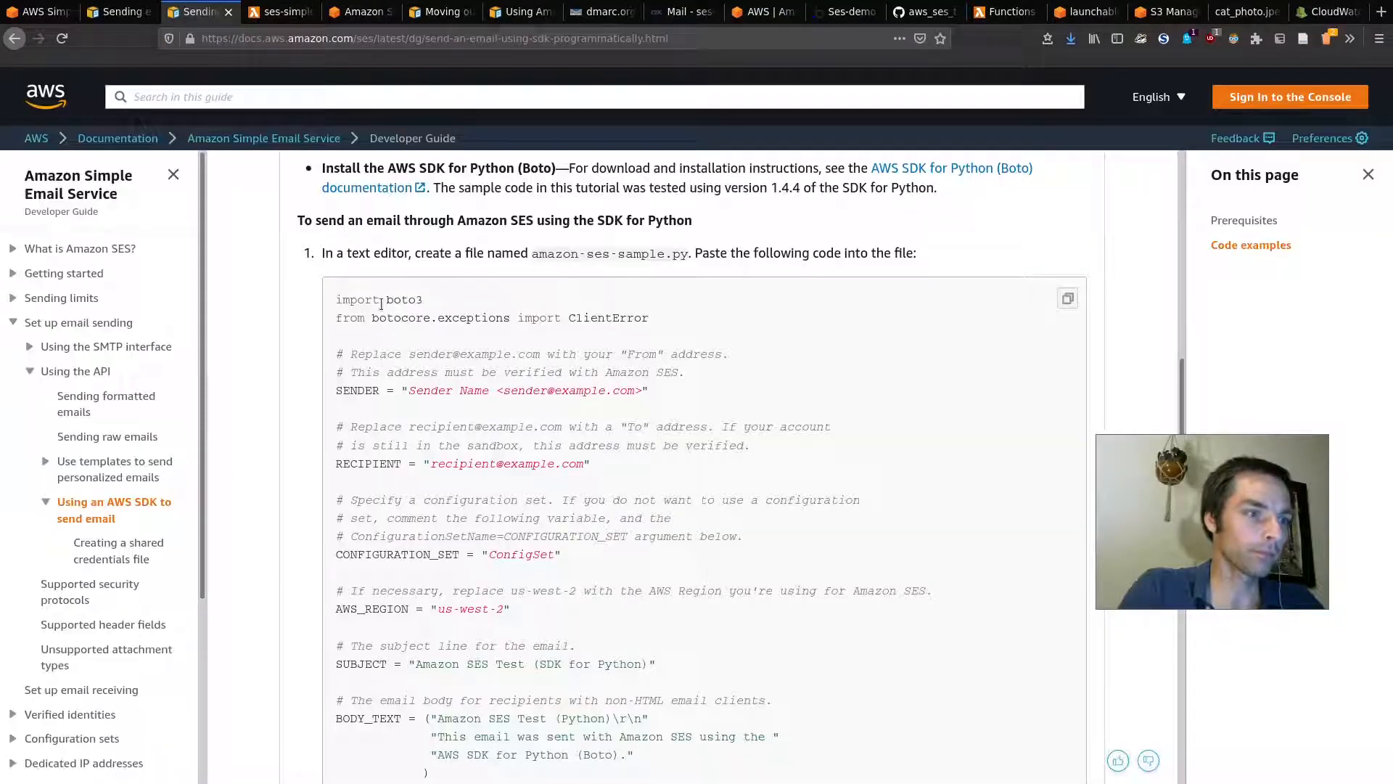
Step: Highlight the sample's RECIPIENT and CONFIGURATION_SET lines
drag(343, 460, 454, 472)
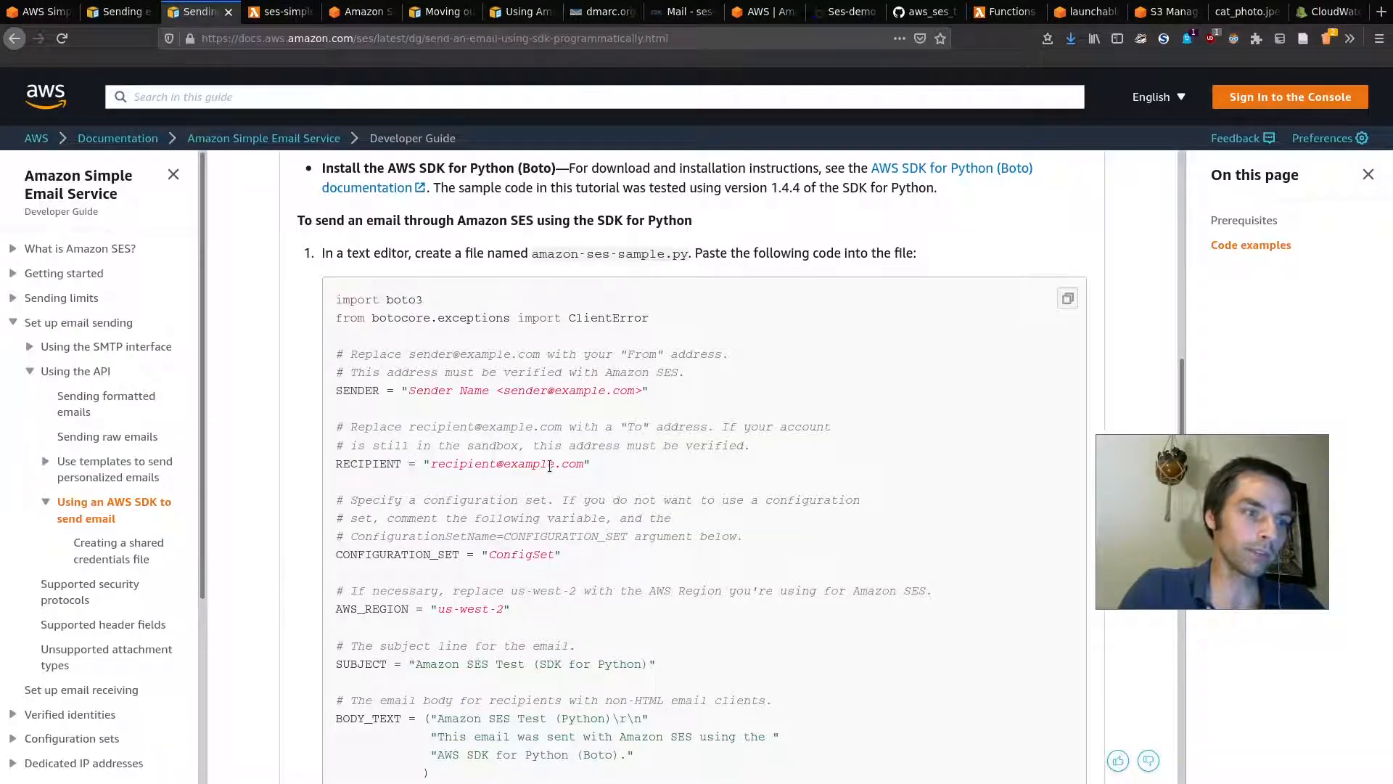
drag(611, 460, 335, 463)
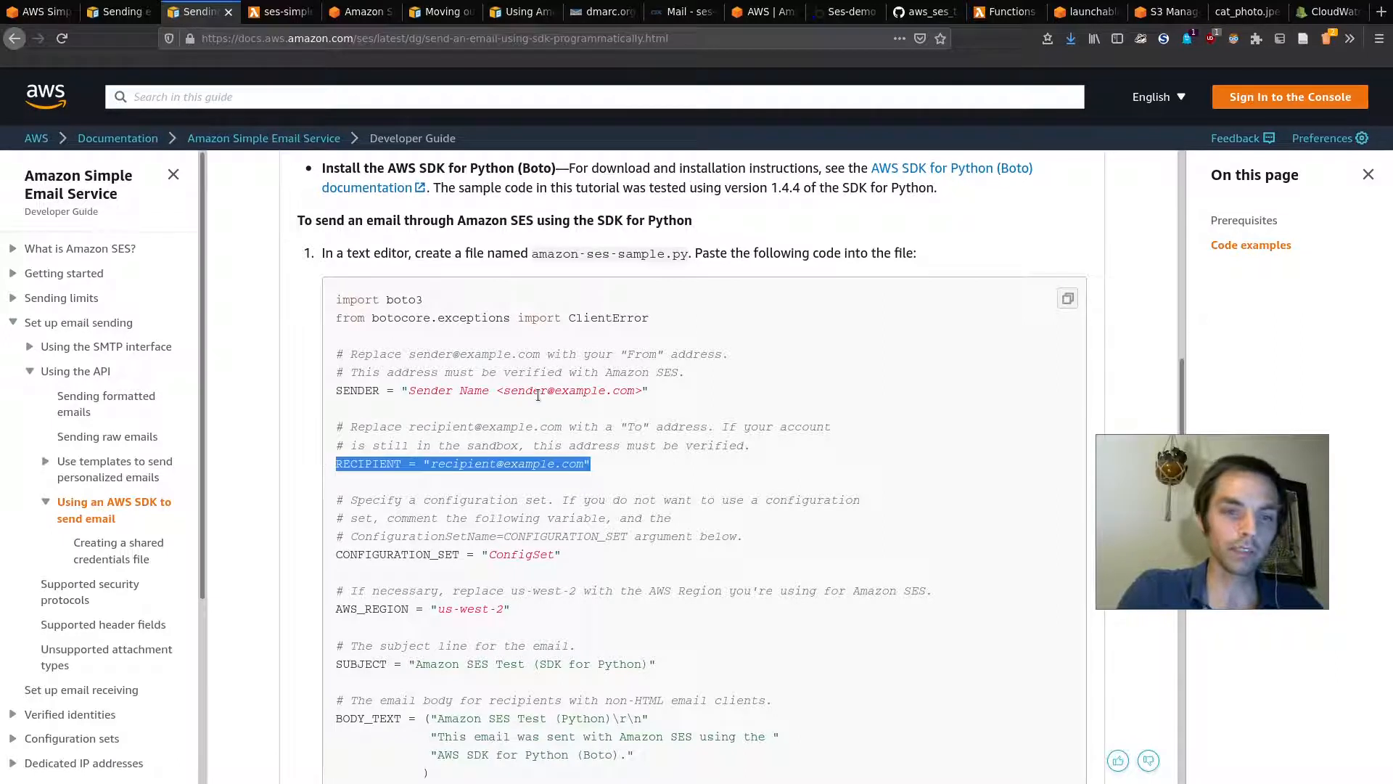
scroll(664, 417, down, 3)
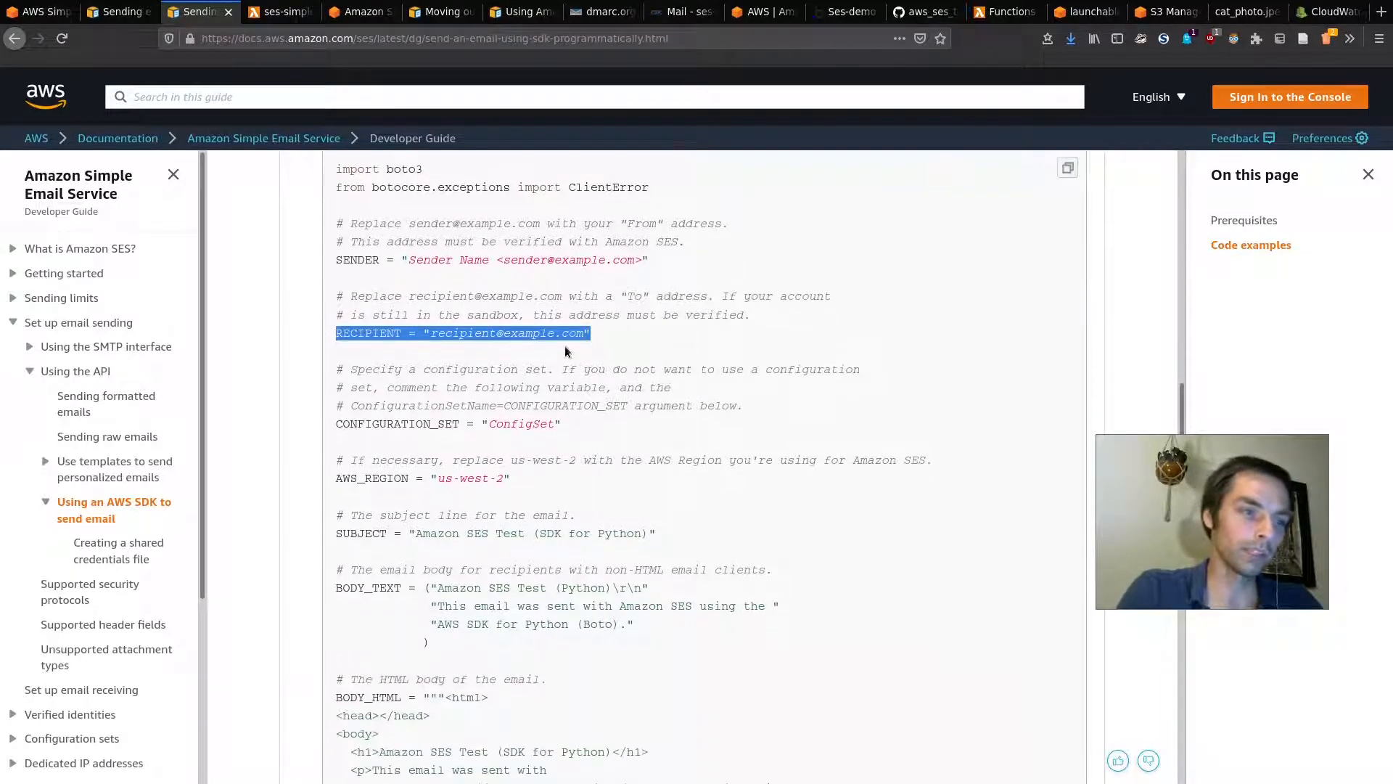
click(649, 333)
drag(569, 424, 337, 423)
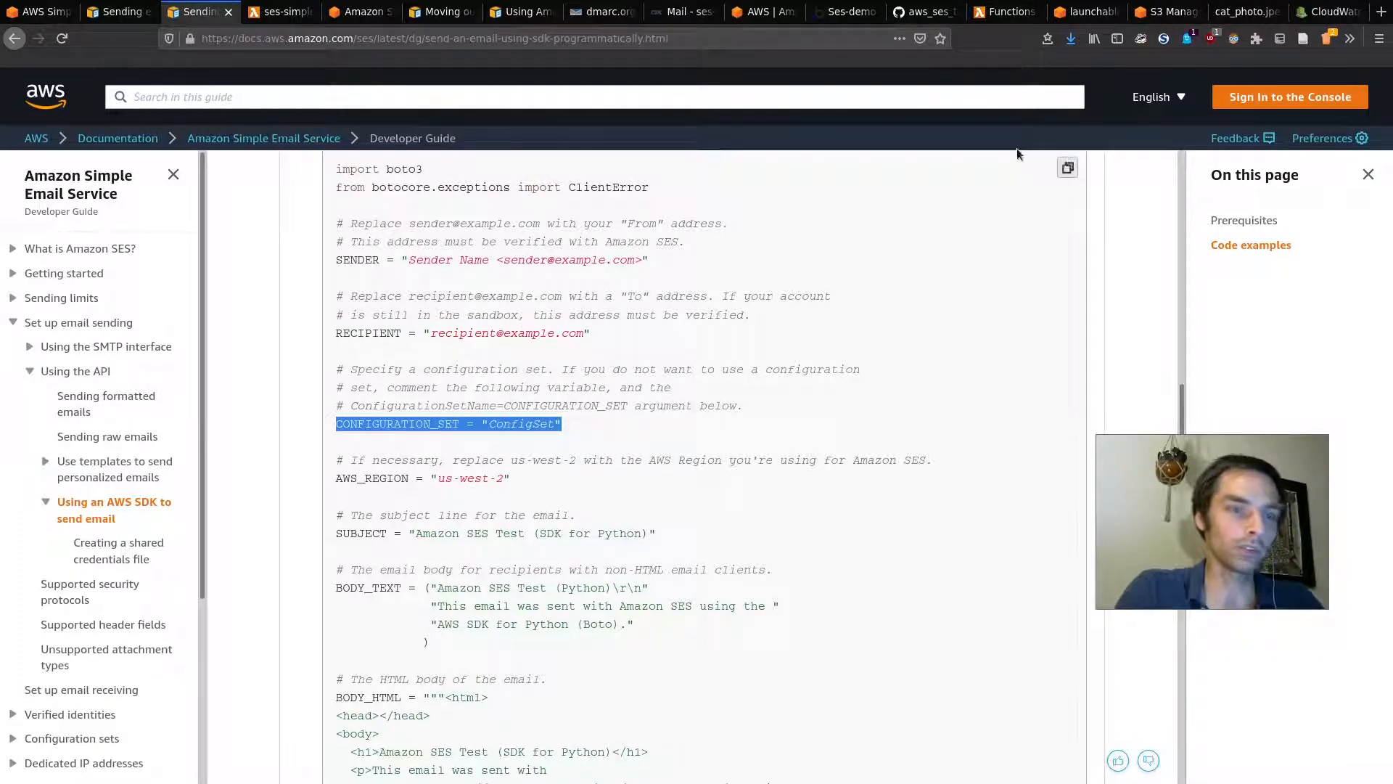
Step: Read the SES pricing, sandbox and configuration sets pages, including event publishing and dedicated IPs
click(359, 12)
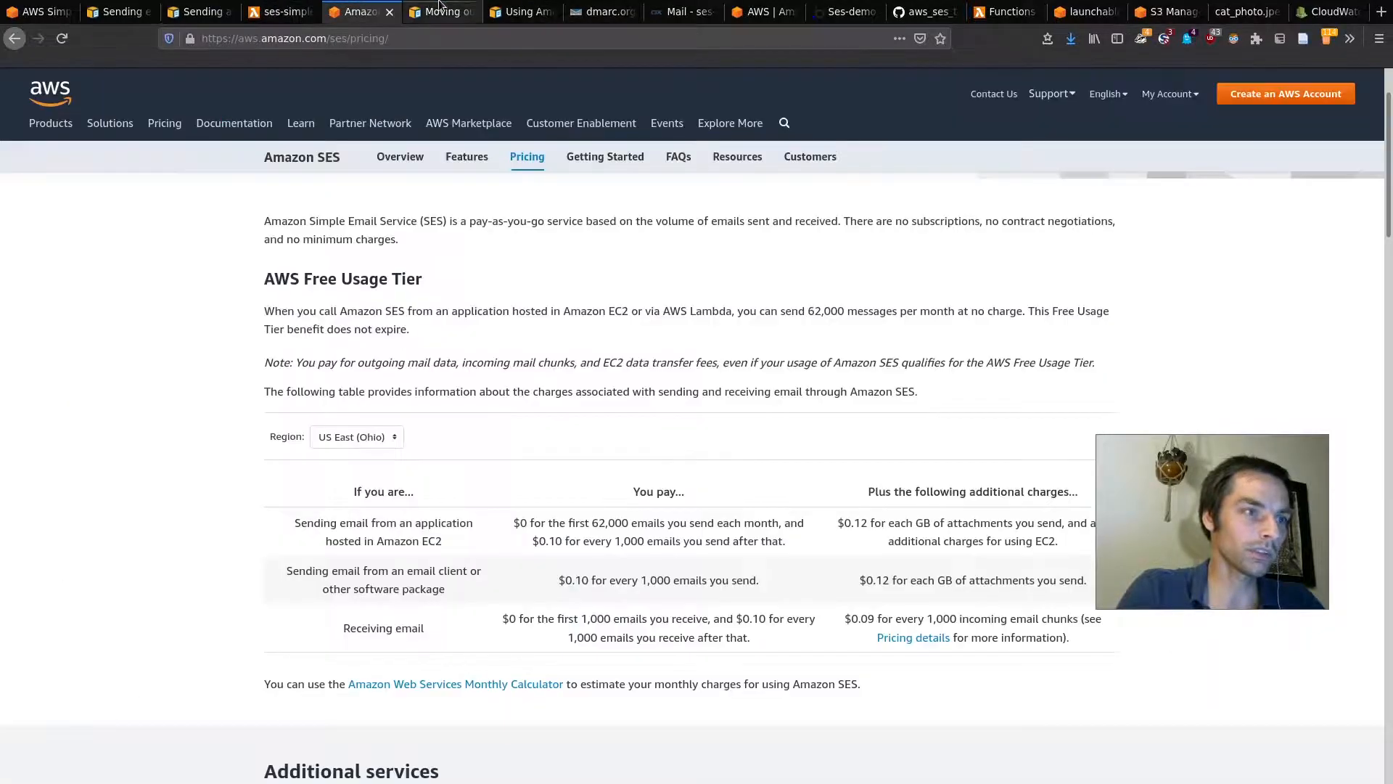
click(439, 10)
click(517, 10)
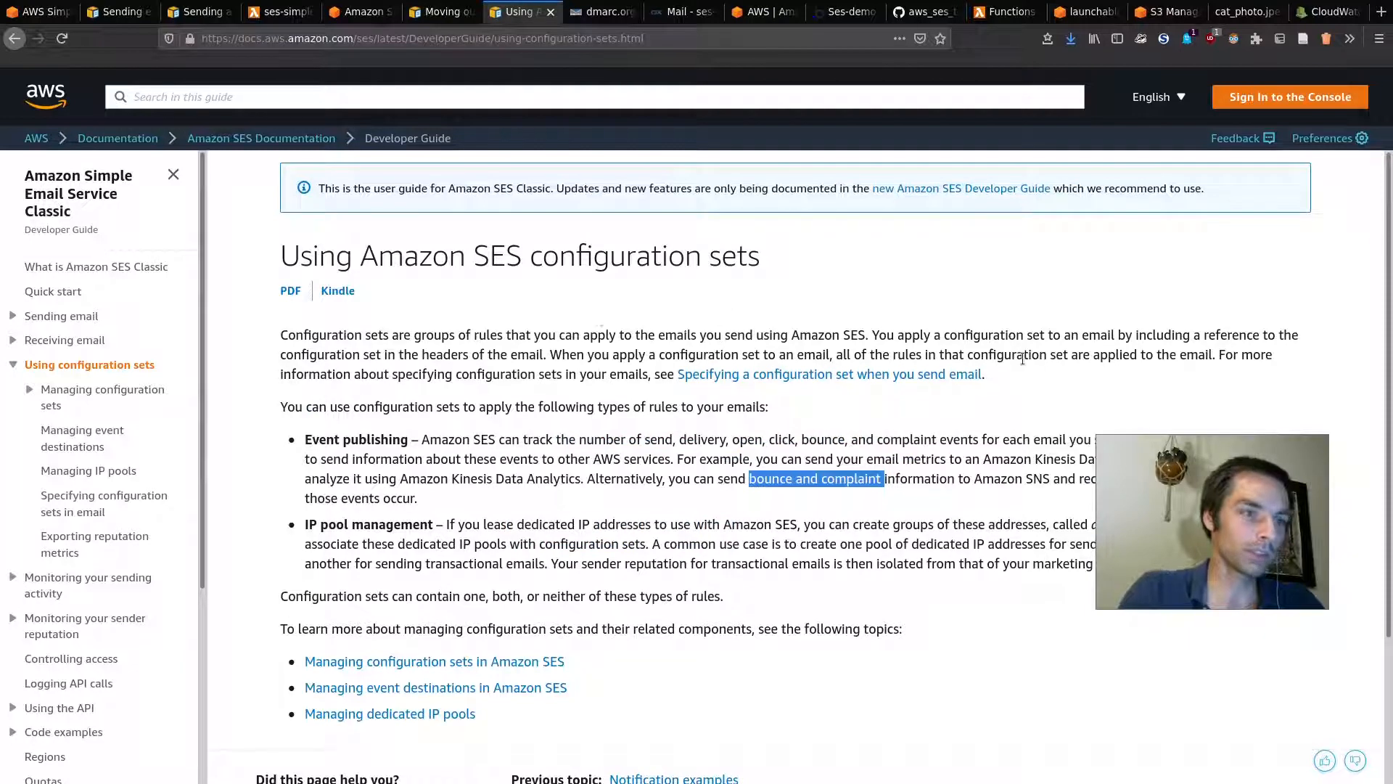
click(1003, 375)
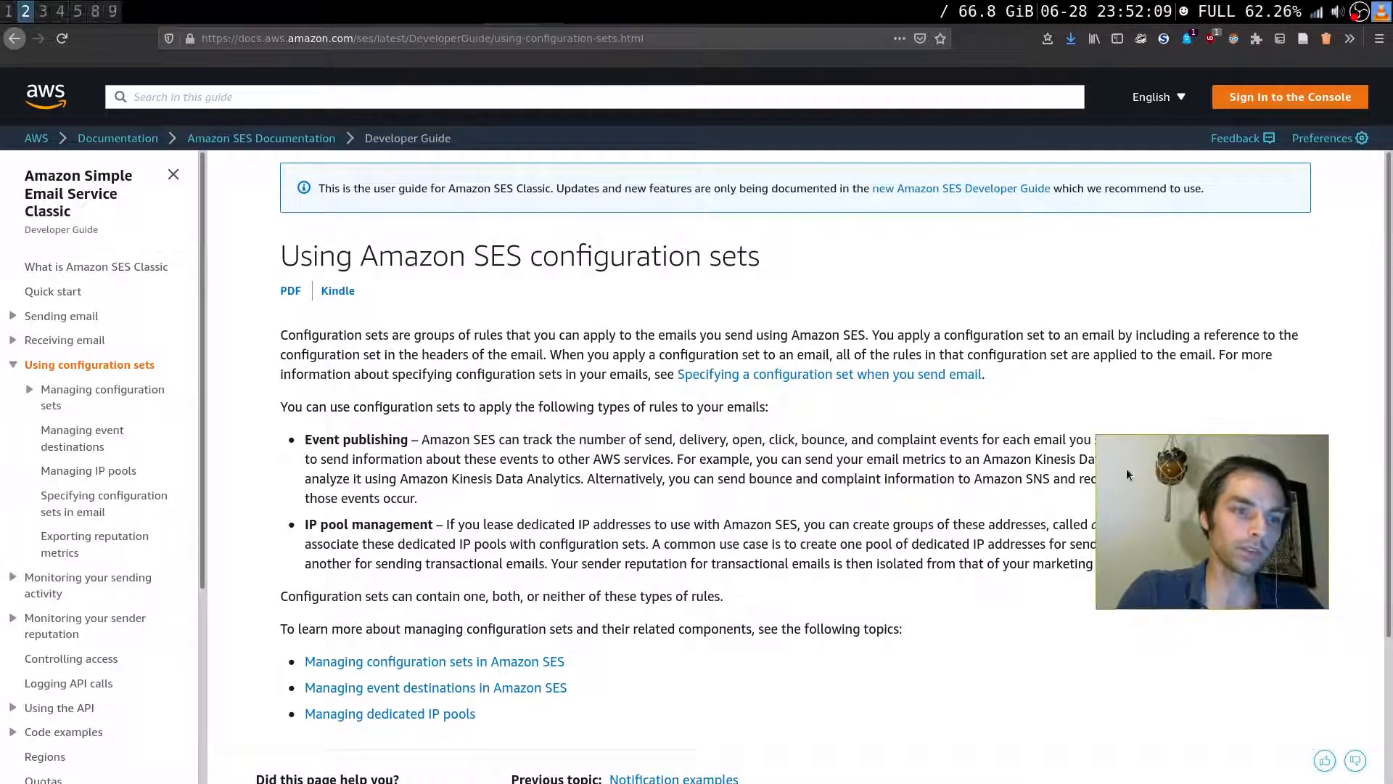
drag(304, 440, 413, 440)
click(371, 440)
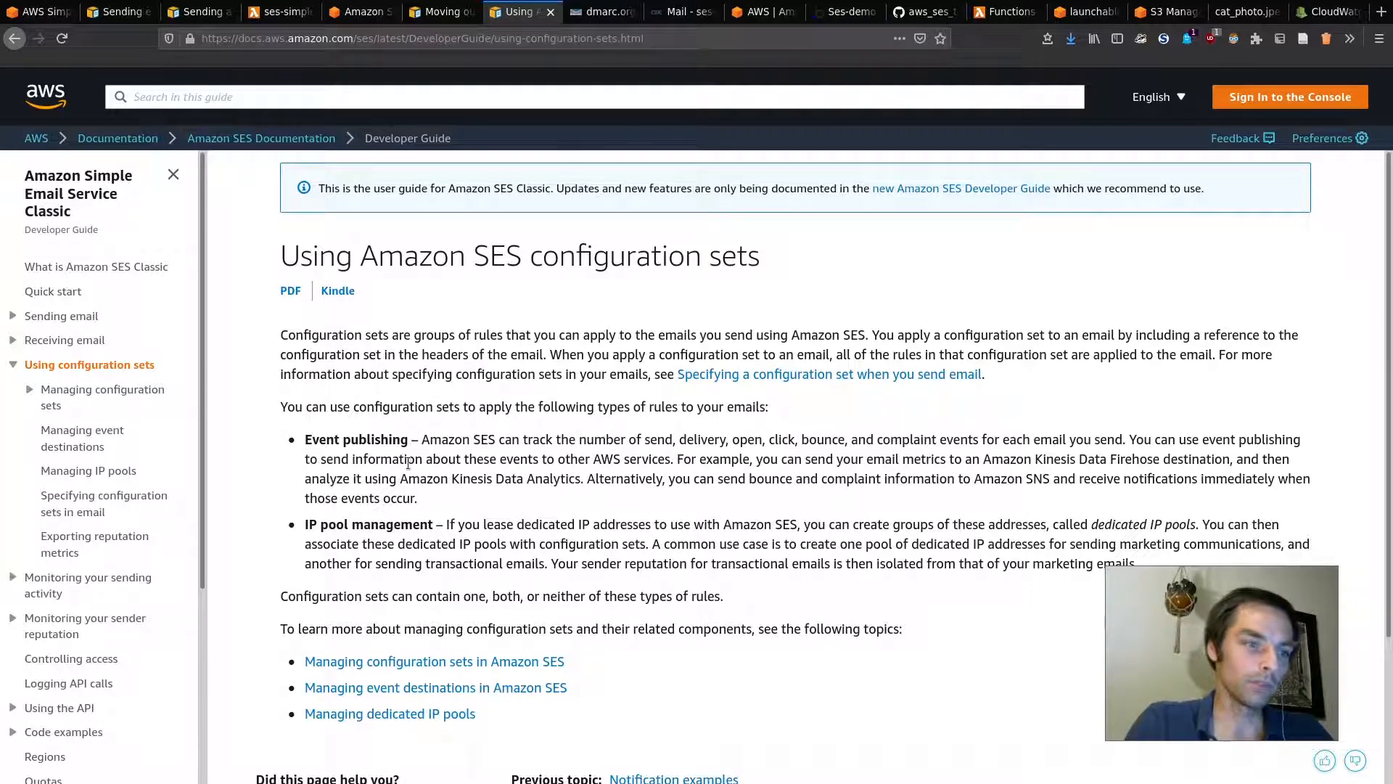
drag(484, 524, 690, 524)
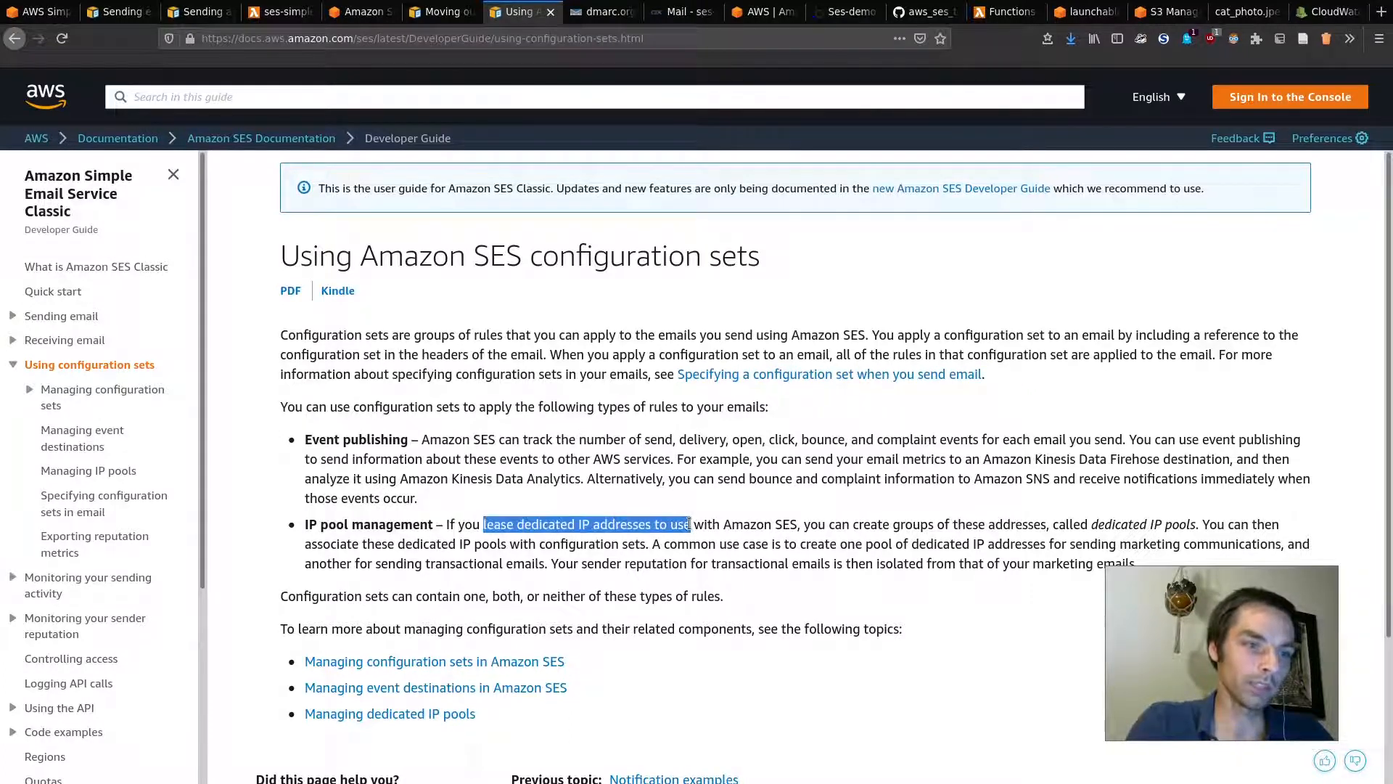
click(1020, 504)
drag(1227, 594, 1130, 616)
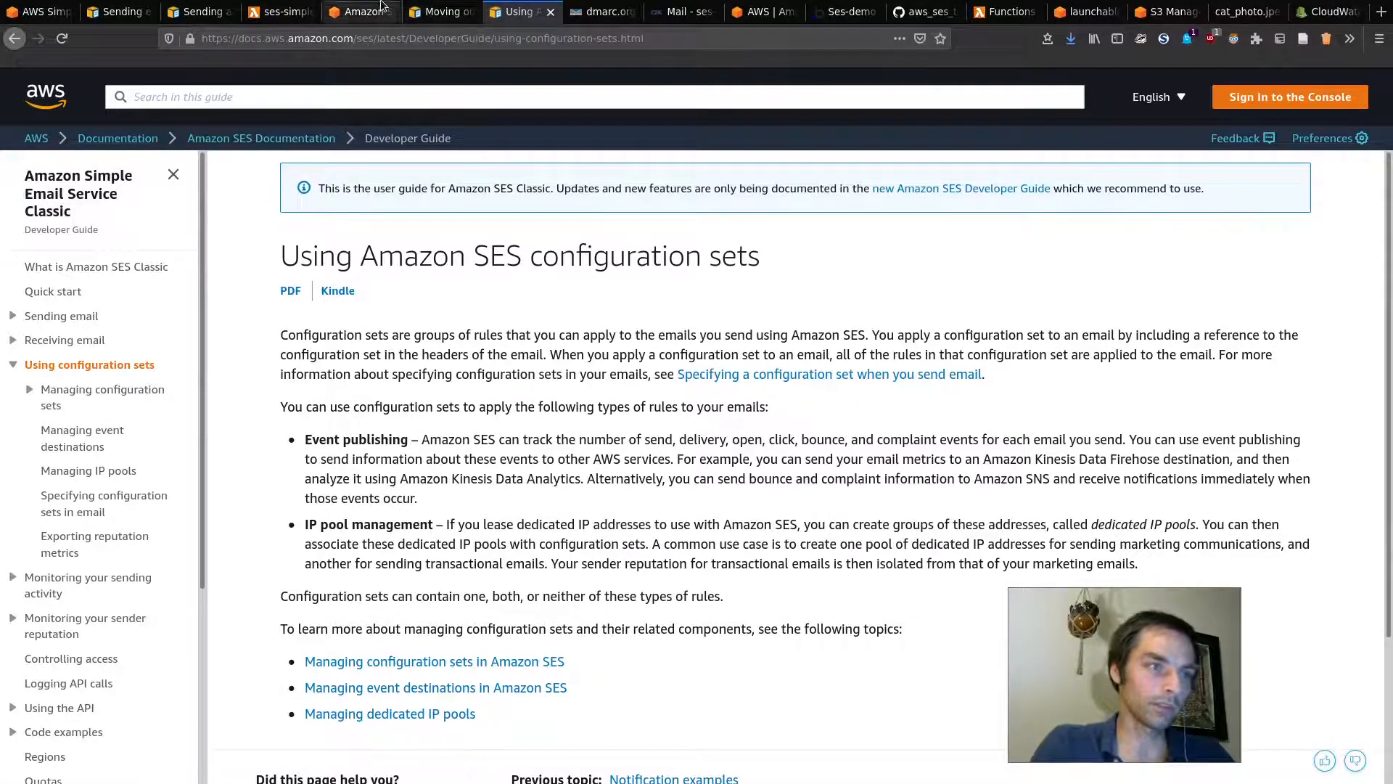
Step: Go back to the ses-simple code and highlight the configuration set comment
click(424, 4)
click(355, 4)
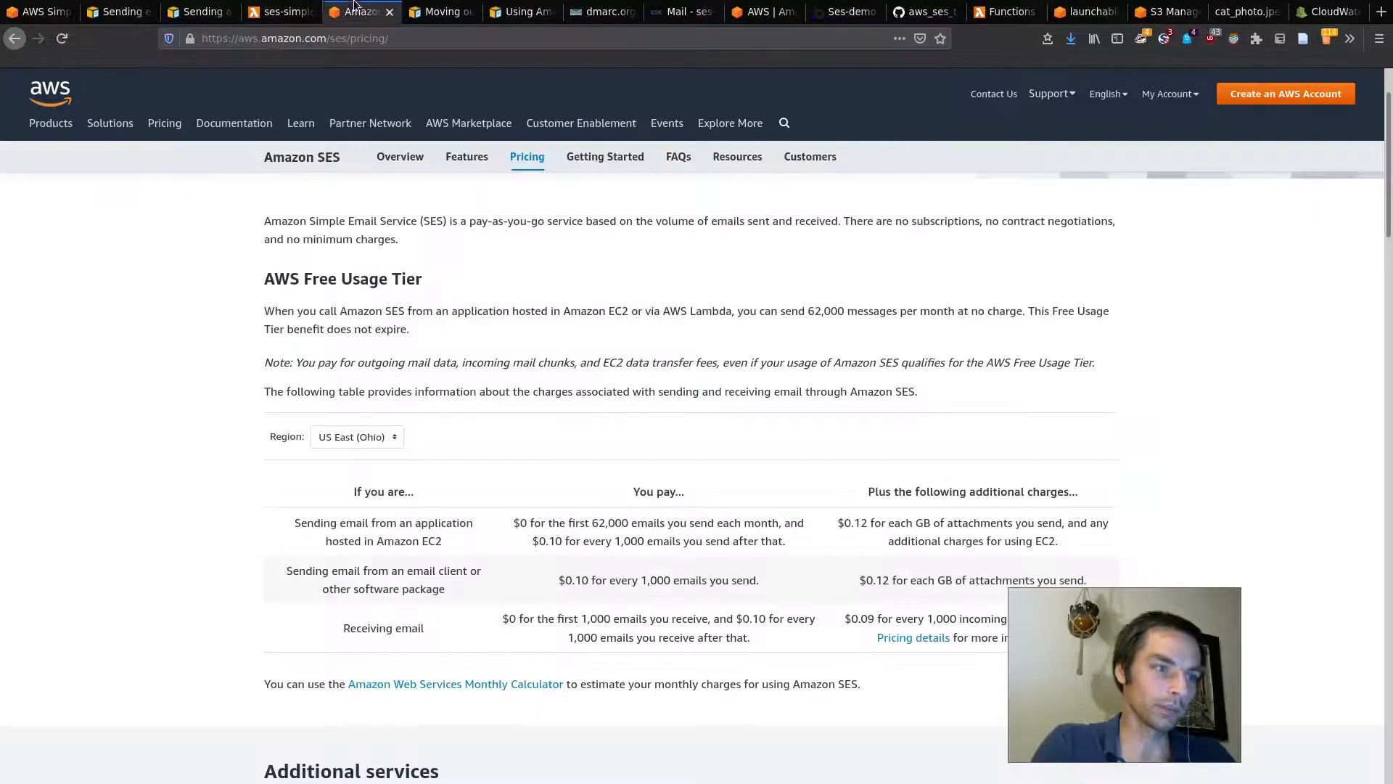
click(279, 5)
drag(253, 368, 573, 371)
Step: Back in the SES sample, review the AWS_REGION "us-west-2" and SUBJECT lines
click(378, 348)
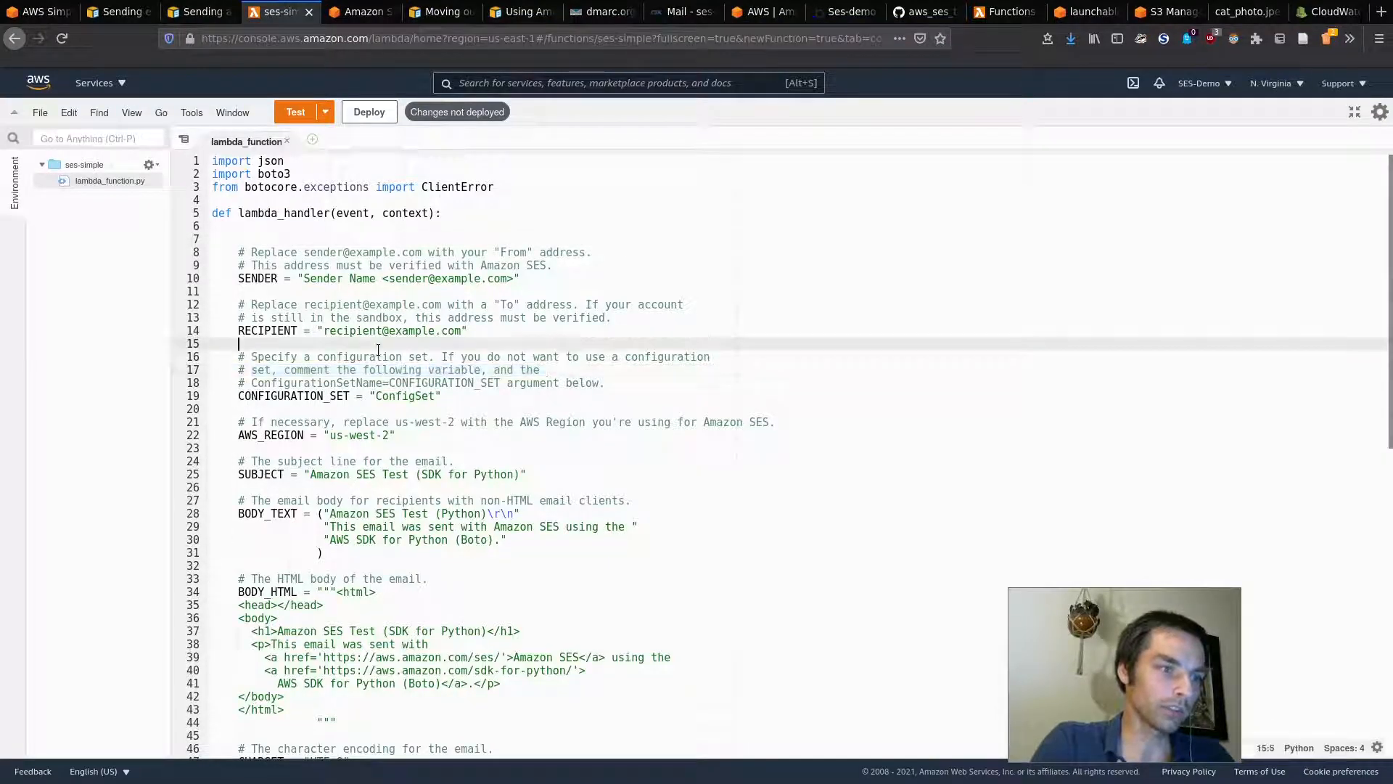
click(203, 9)
click(451, 423)
scroll(583, 486, down, 1)
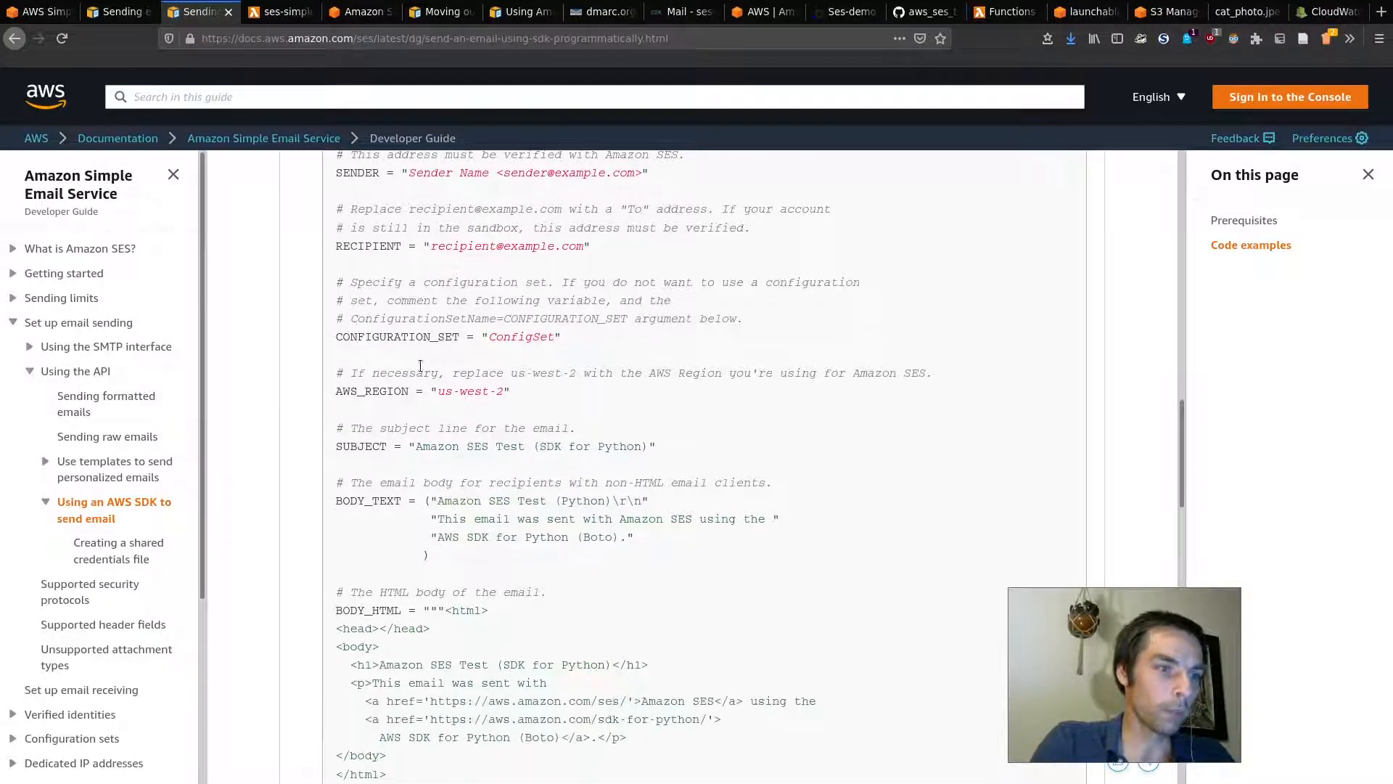
drag(328, 391, 516, 395)
drag(355, 447, 652, 446)
click(478, 448)
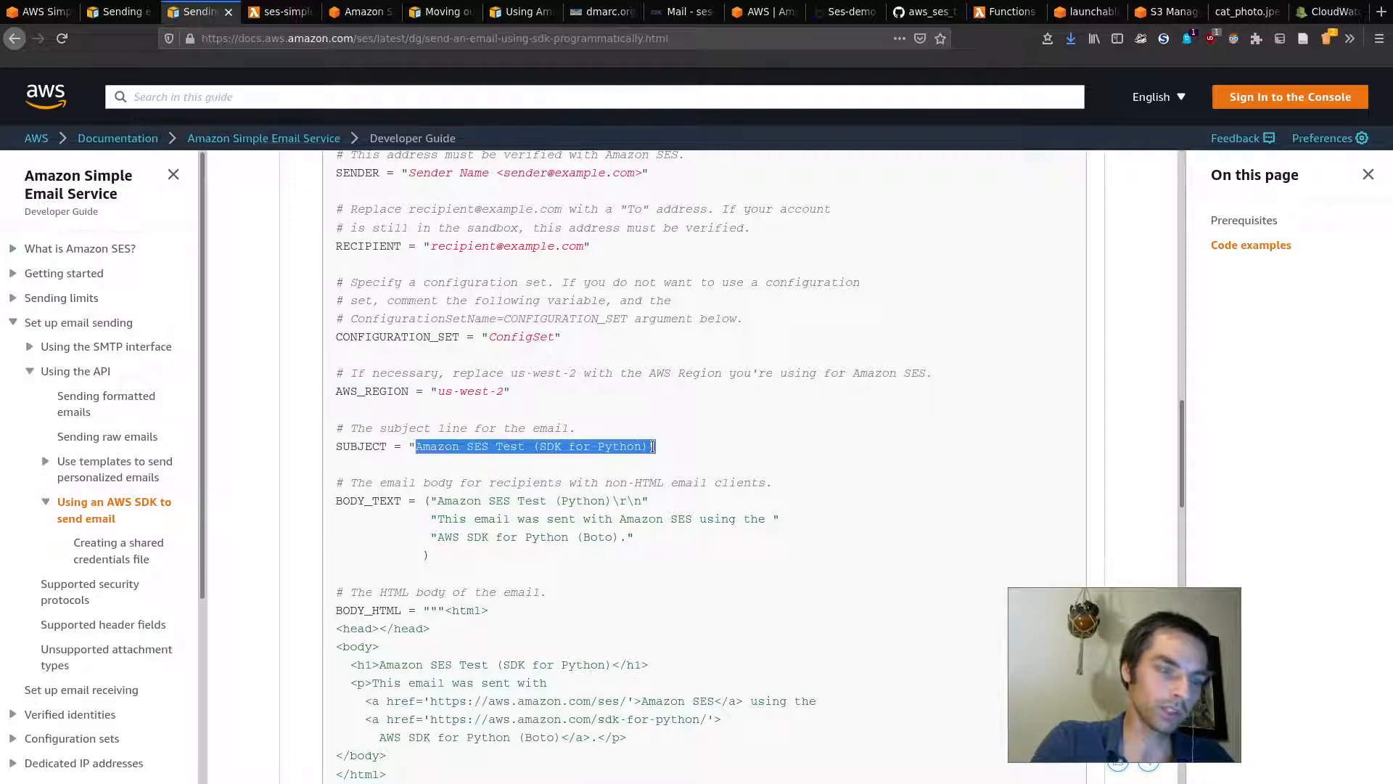
click(739, 456)
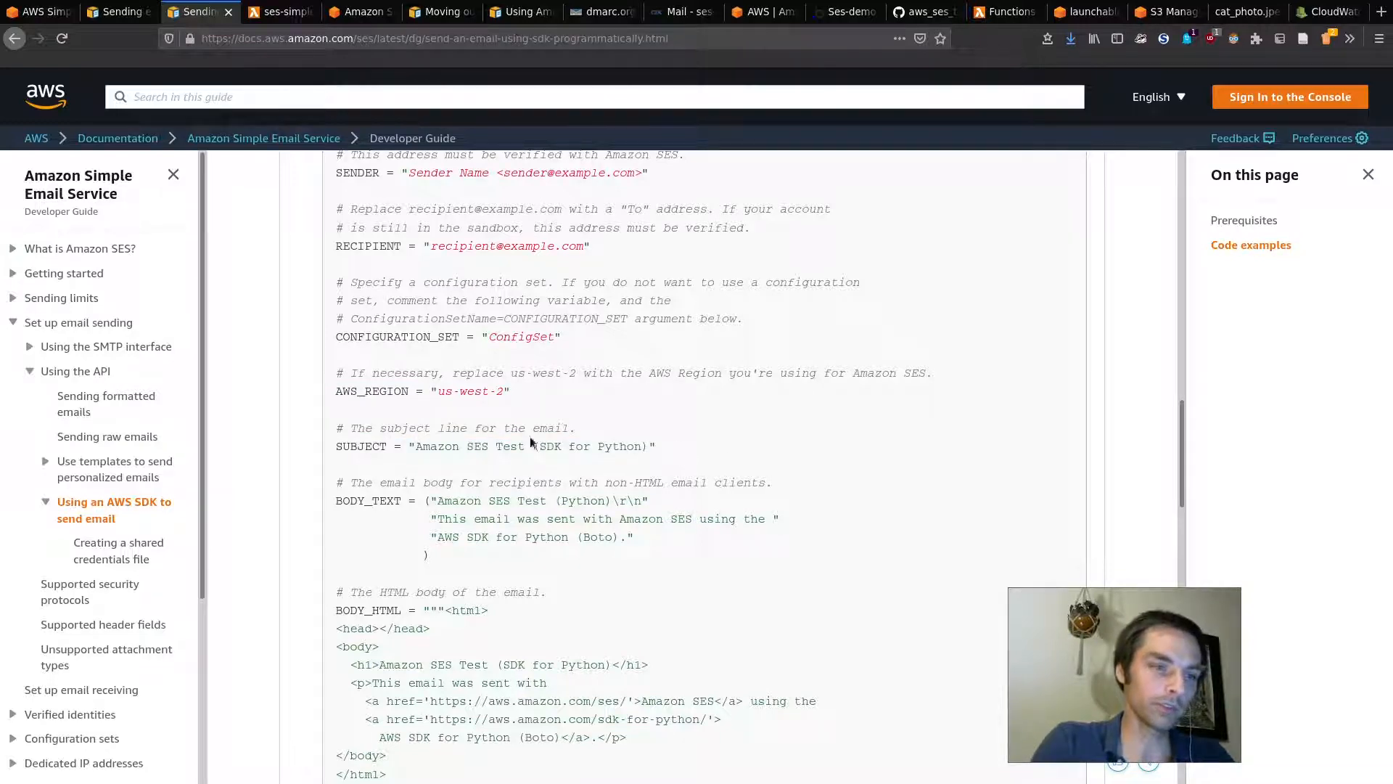
Step: Review the sample's BODY_TEXT plain-text body and the BODY_HTML block
scroll(641, 464, down, 5)
key(super)
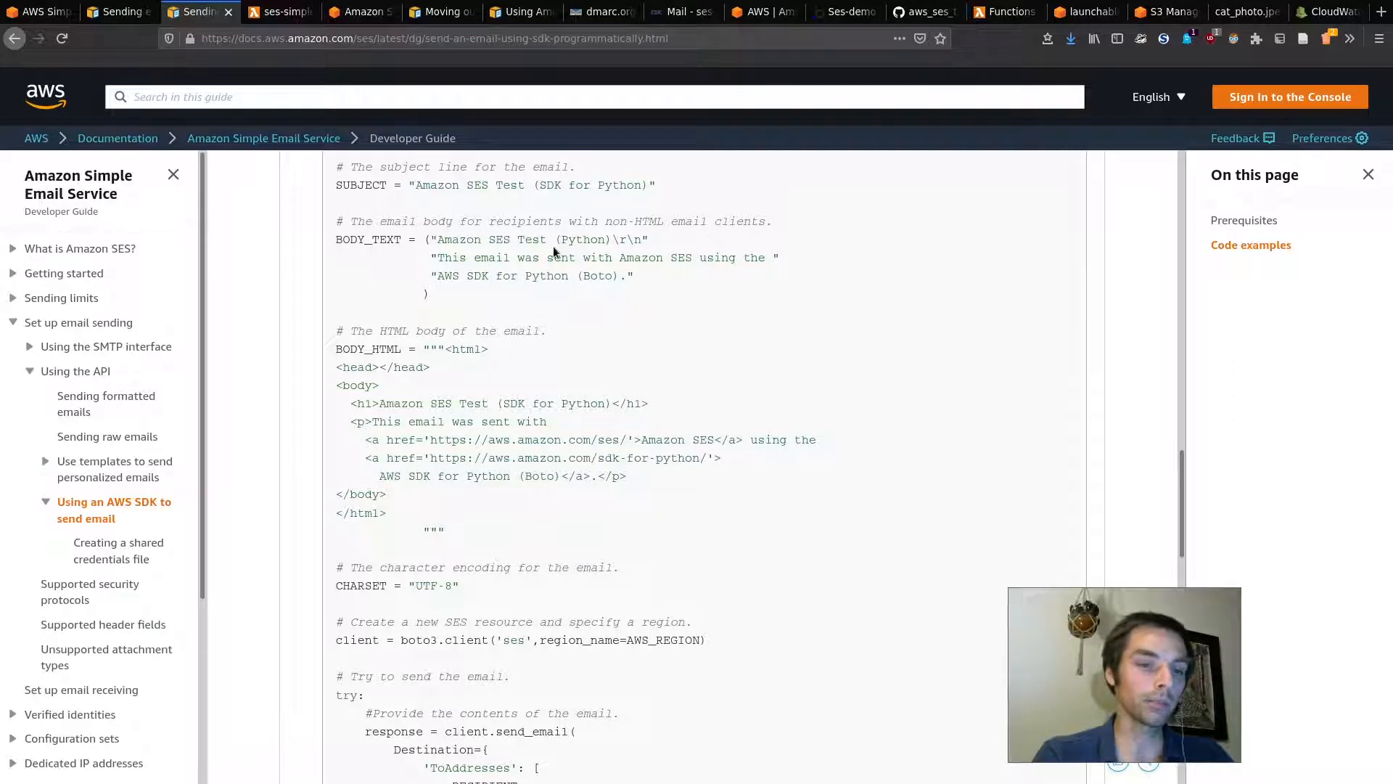
drag(448, 303, 338, 240)
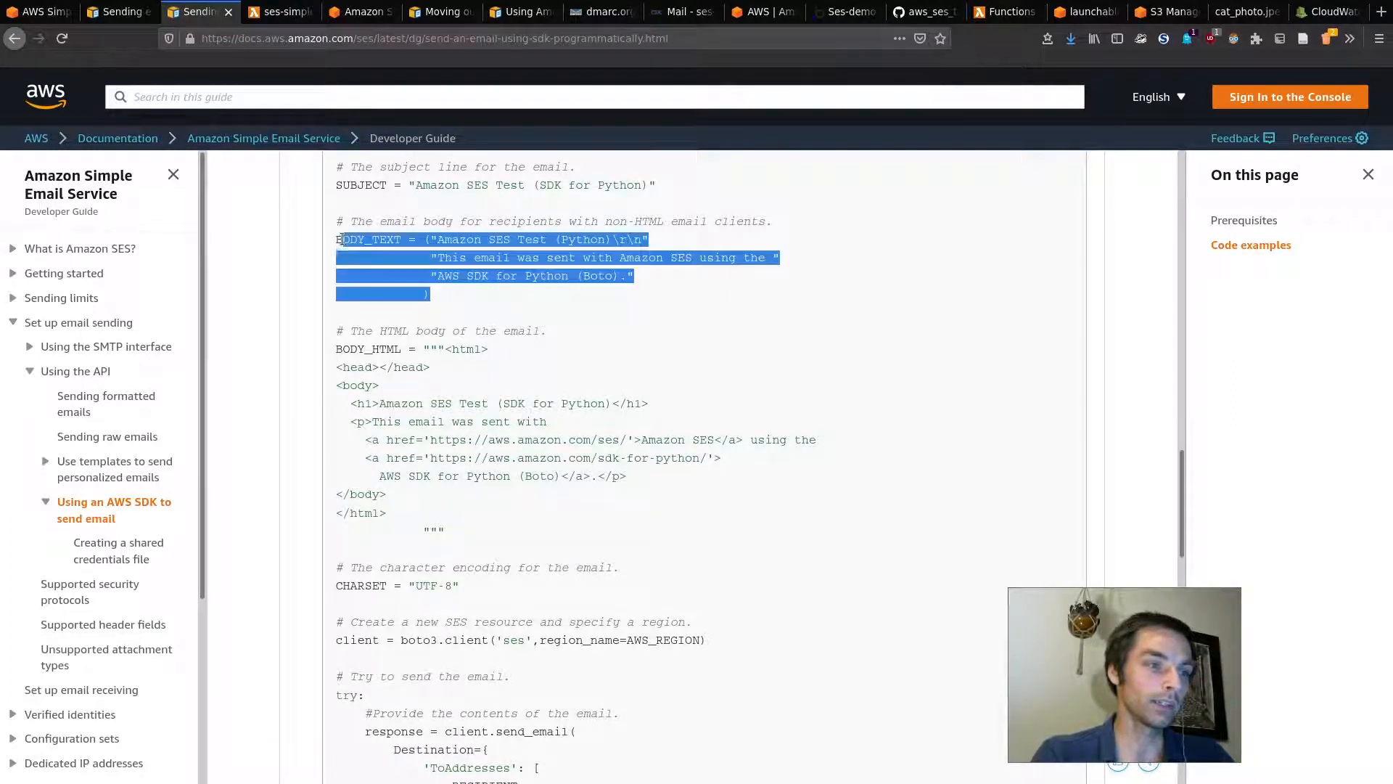
click(367, 308)
drag(393, 524, 333, 346)
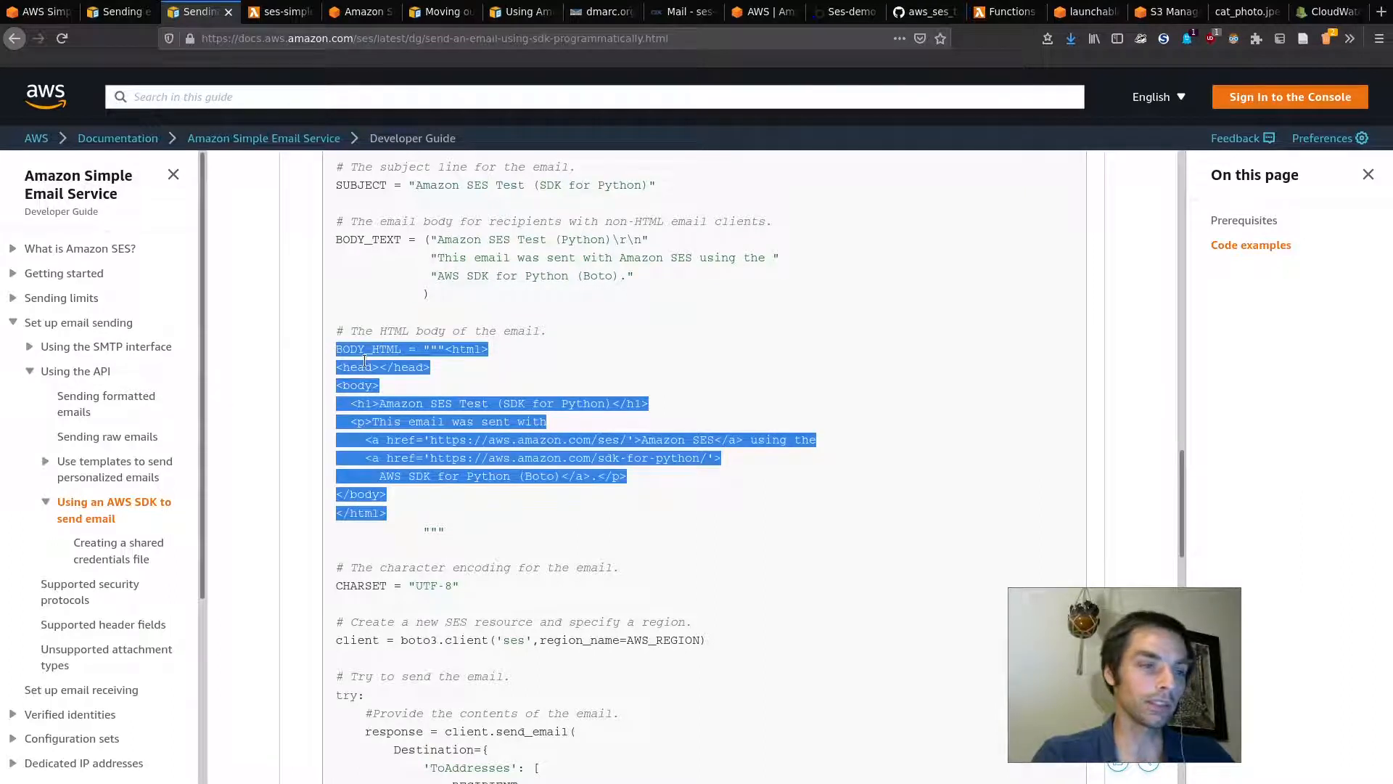
click(435, 397)
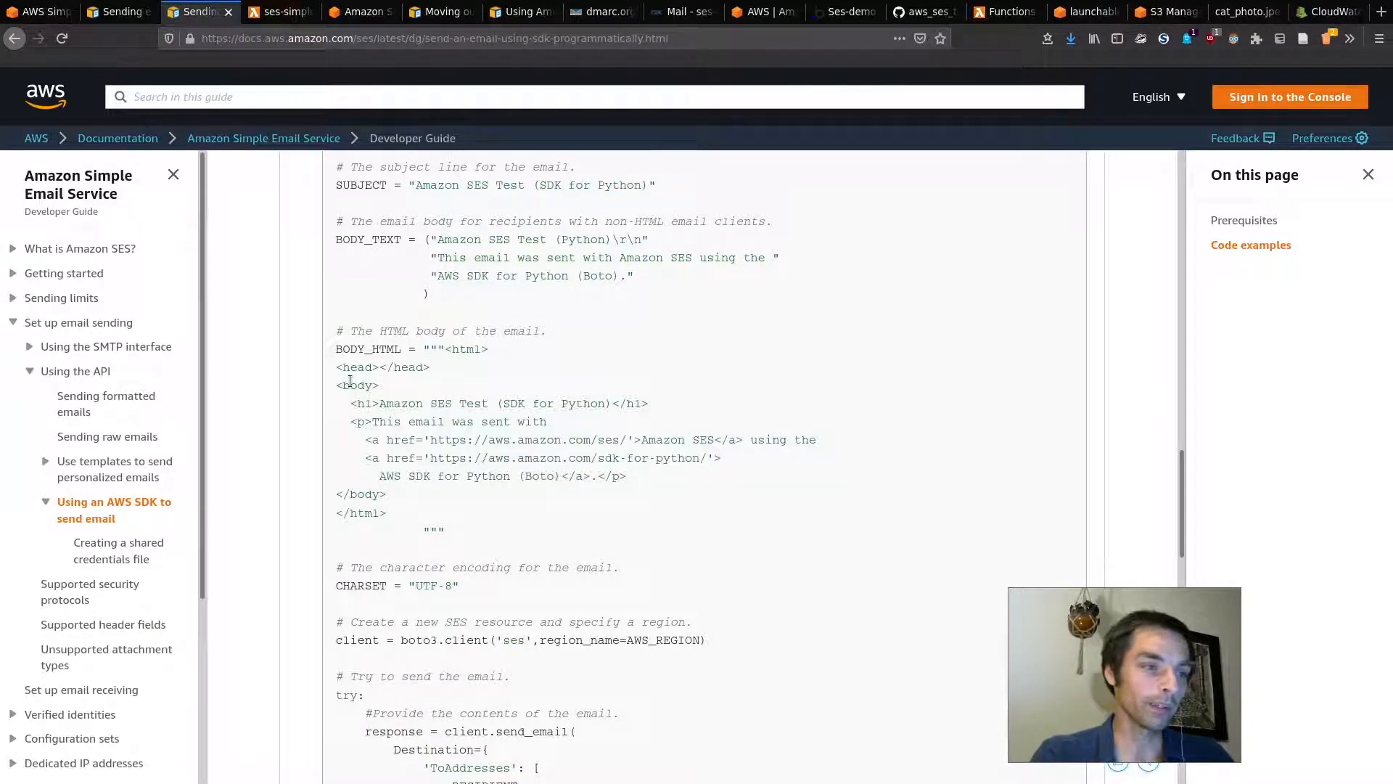
drag(338, 349, 426, 507)
click(426, 508)
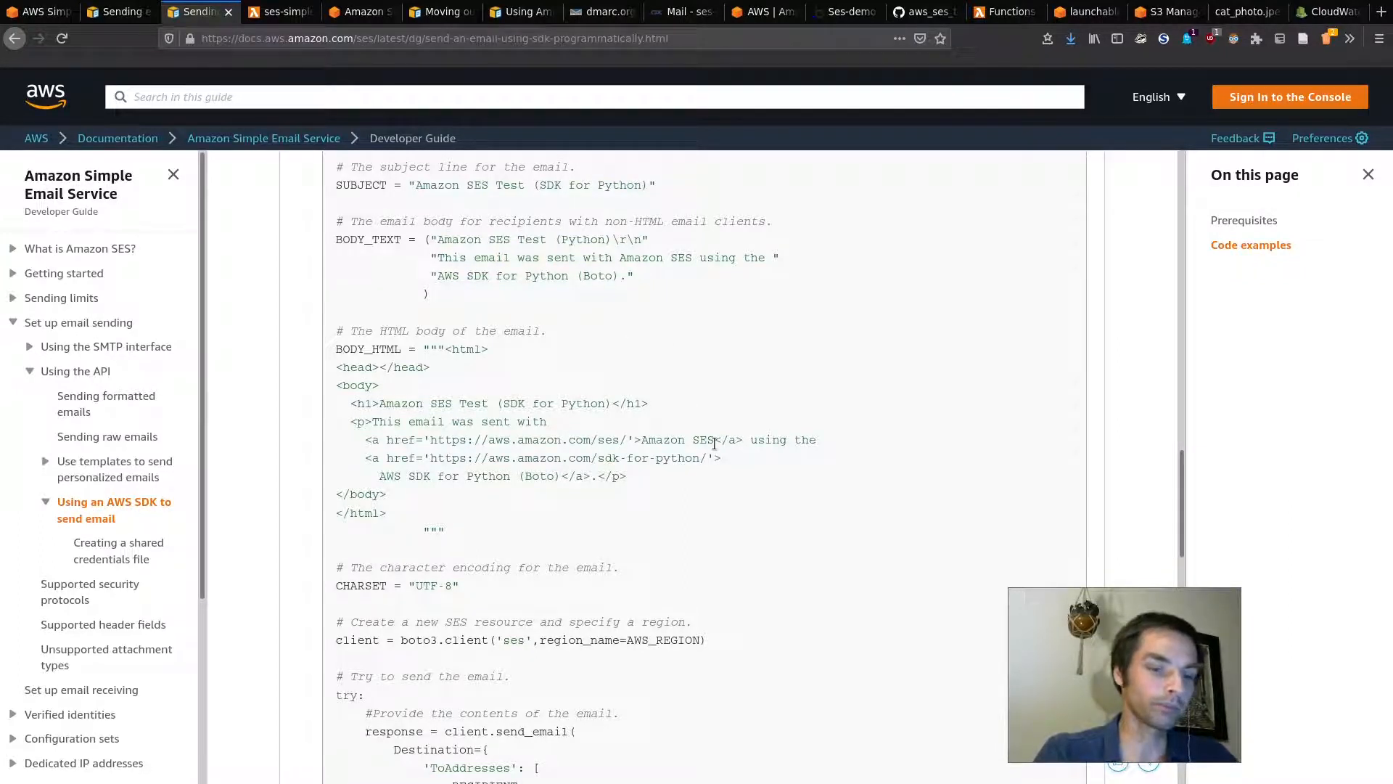
scroll(451, 477, down, 3)
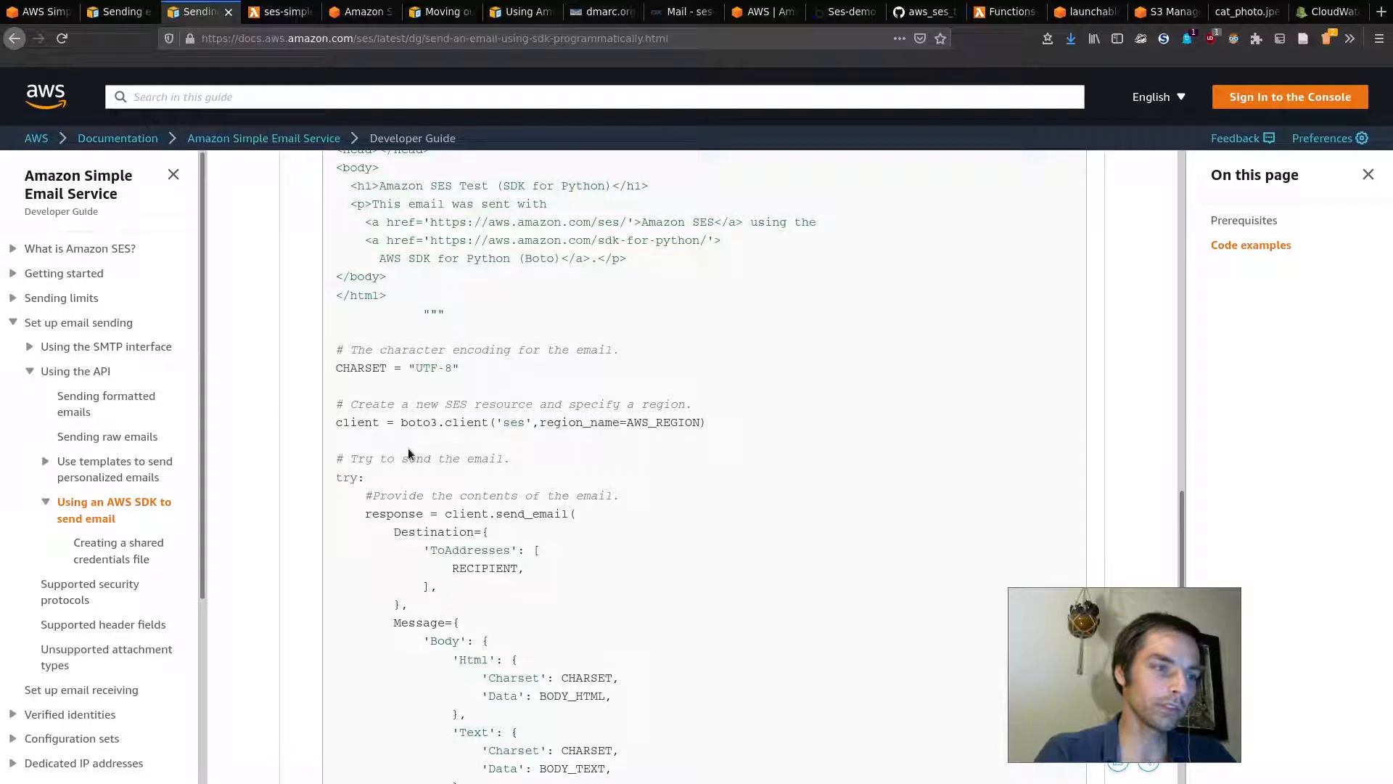
double_click(368, 423)
click(423, 448)
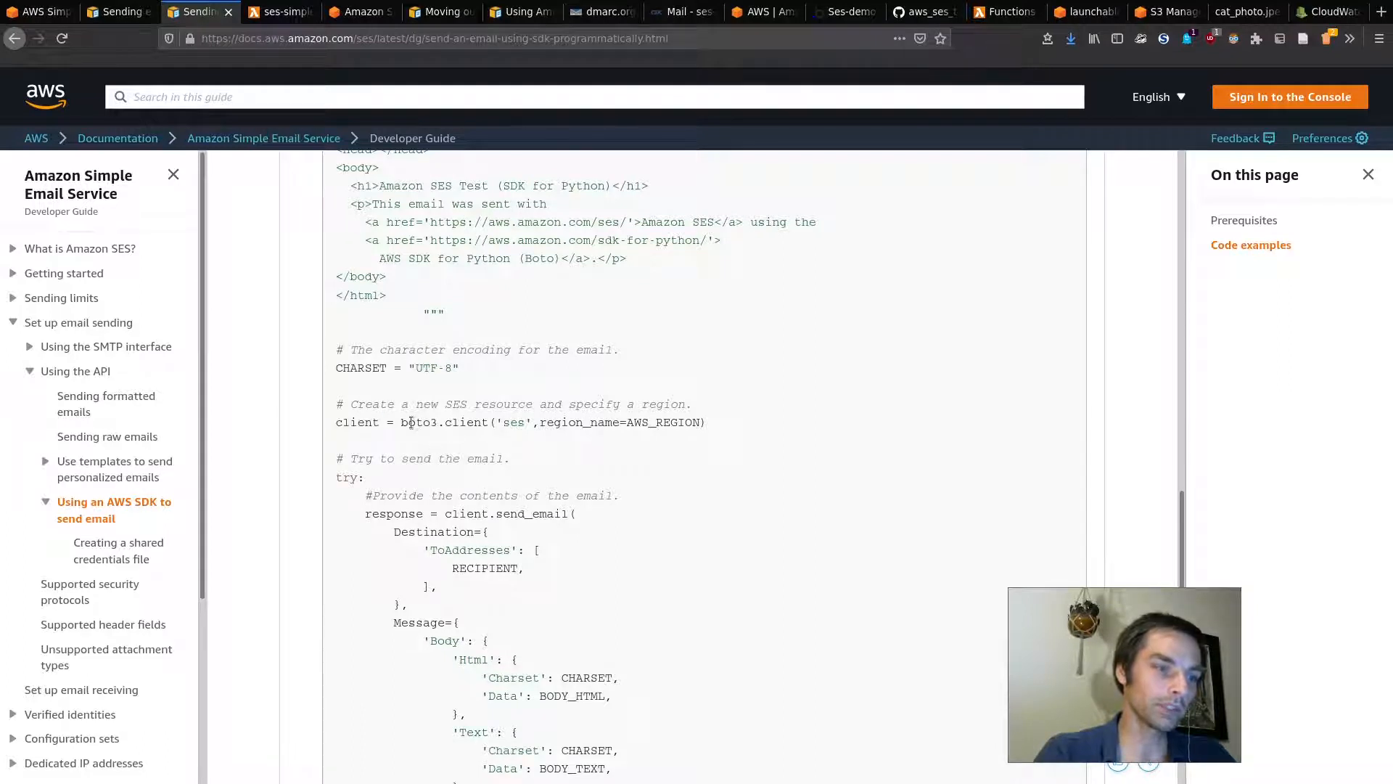
drag(403, 423, 438, 425)
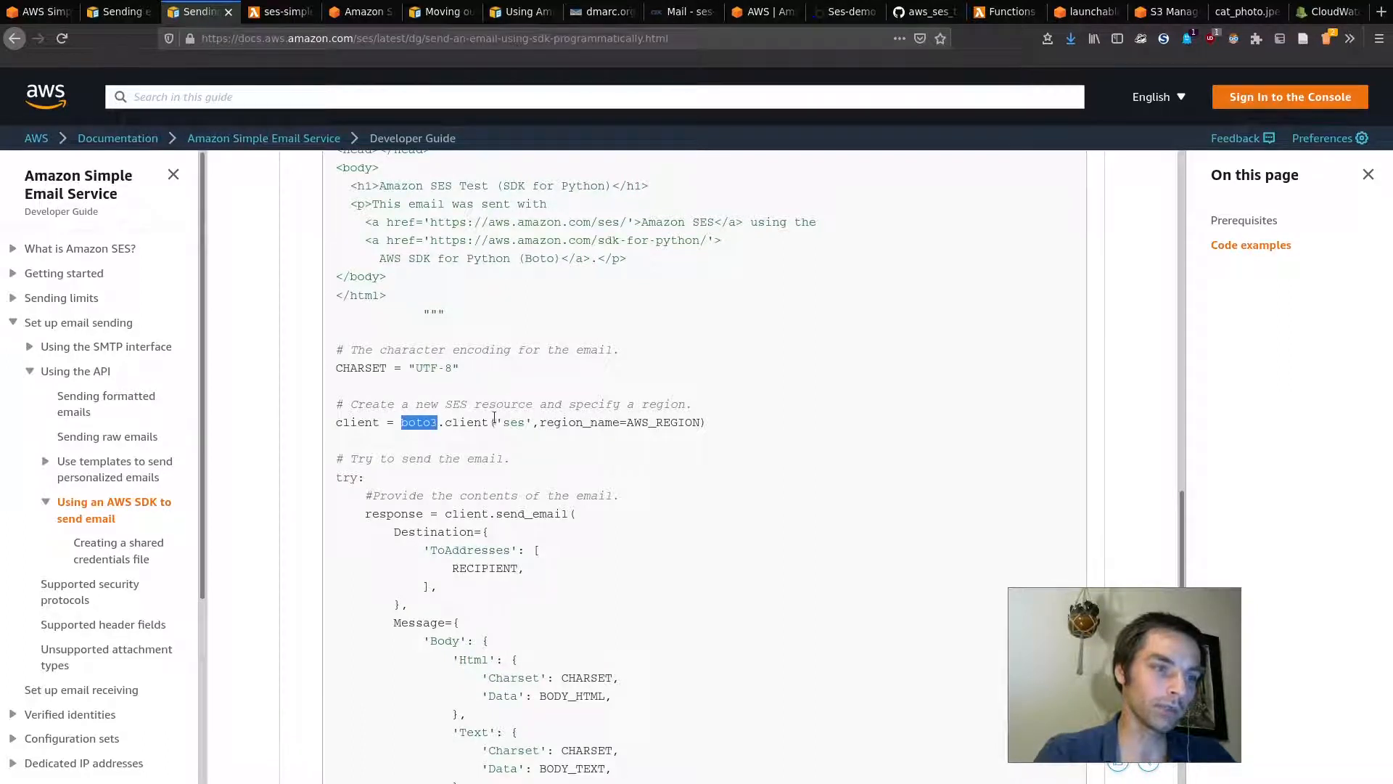
drag(546, 422, 664, 428)
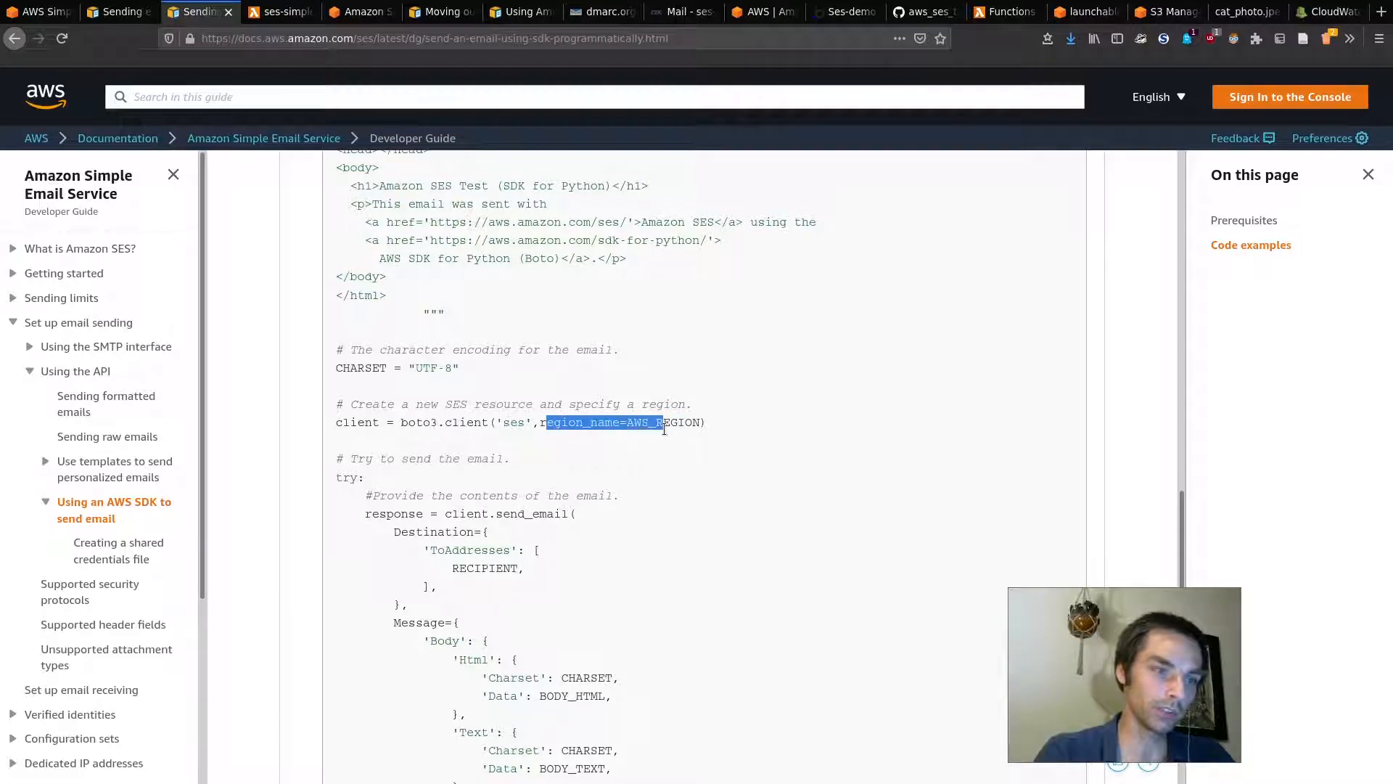
click(664, 458)
scroll(577, 358, up, 8)
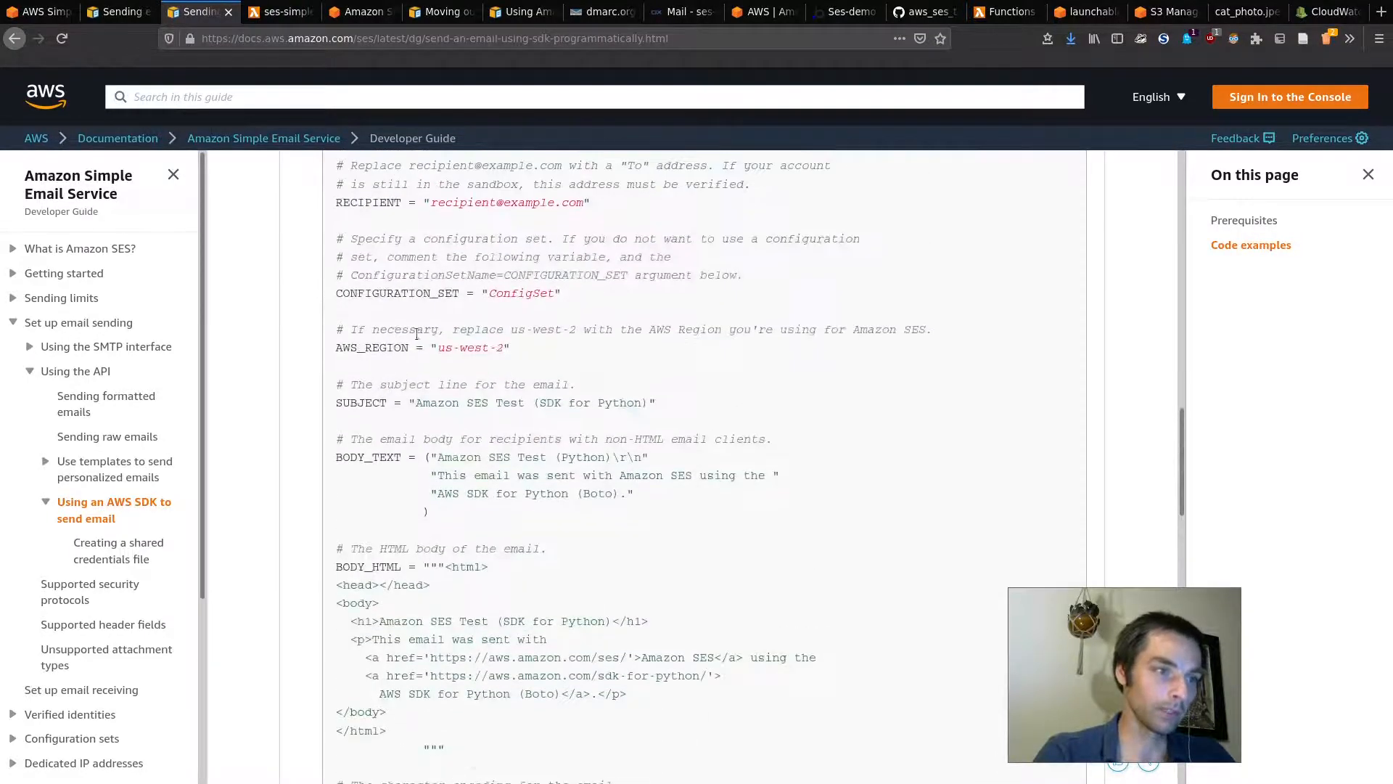
scroll(557, 415, down, 12)
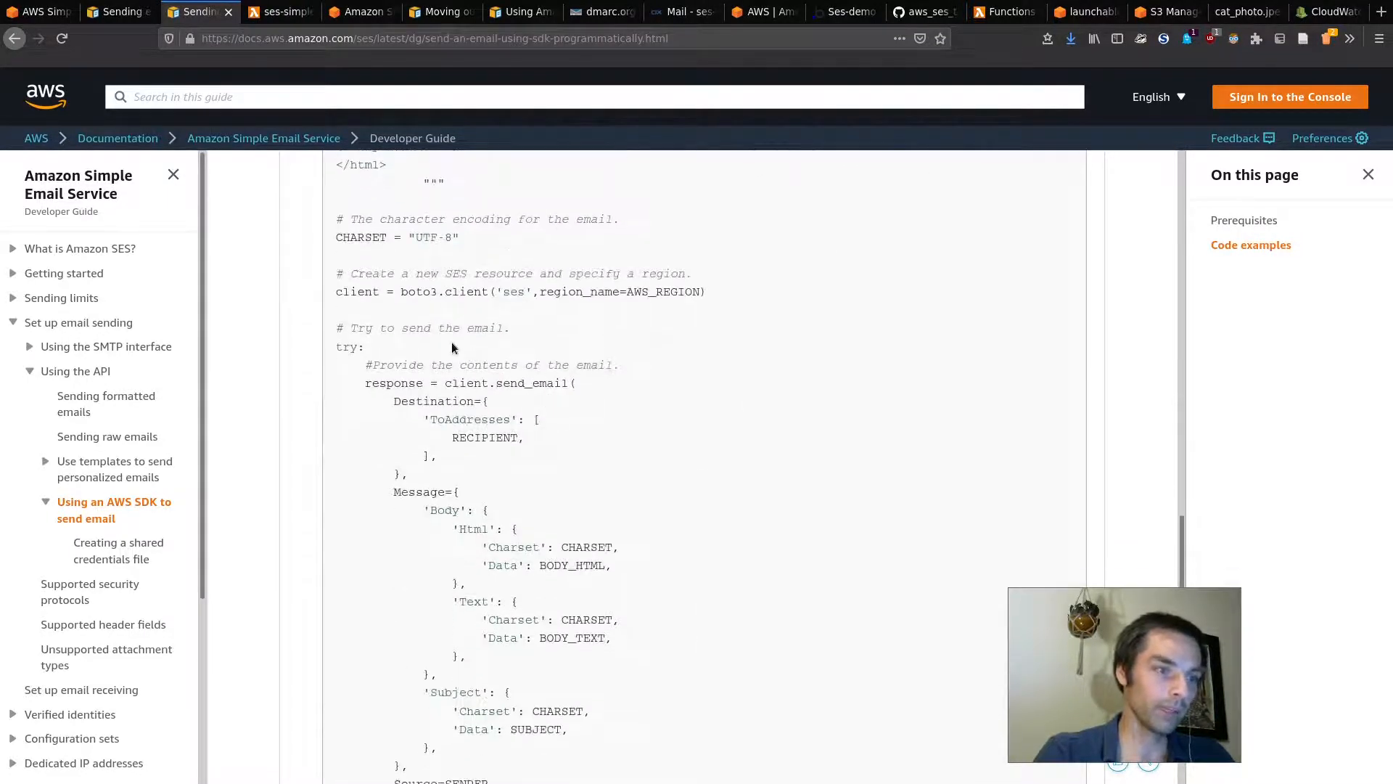
scroll(342, 297, down, 6)
scroll(337, 395, up, 8)
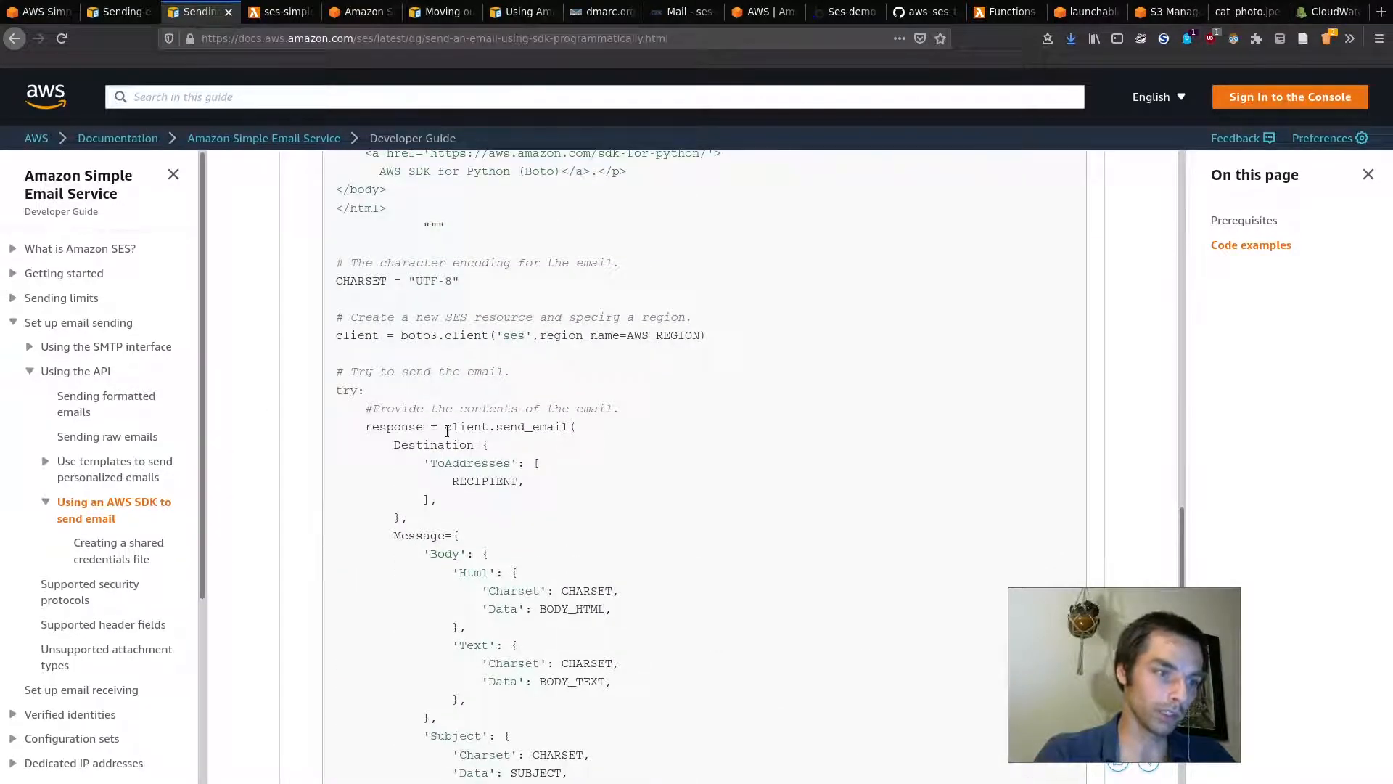
drag(446, 429, 572, 427)
click(518, 423)
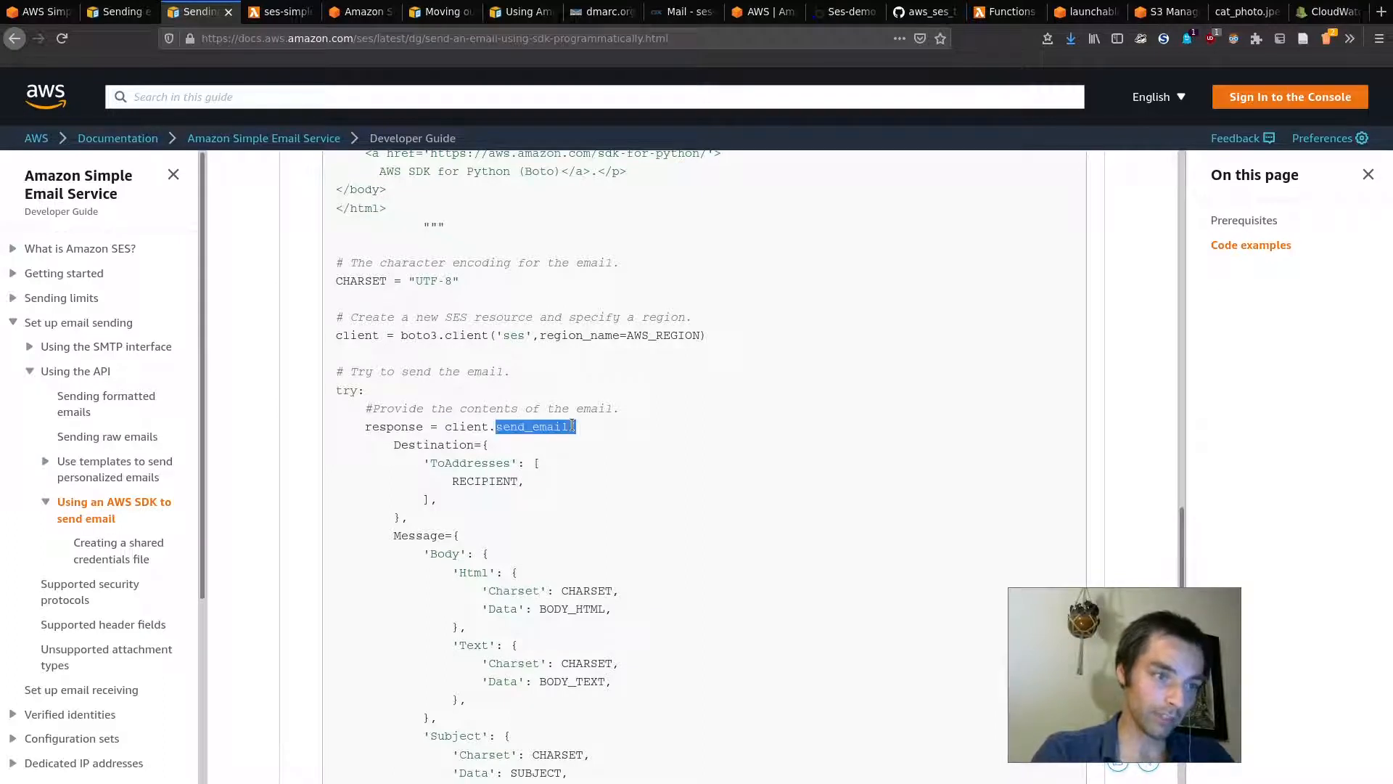
click(466, 467)
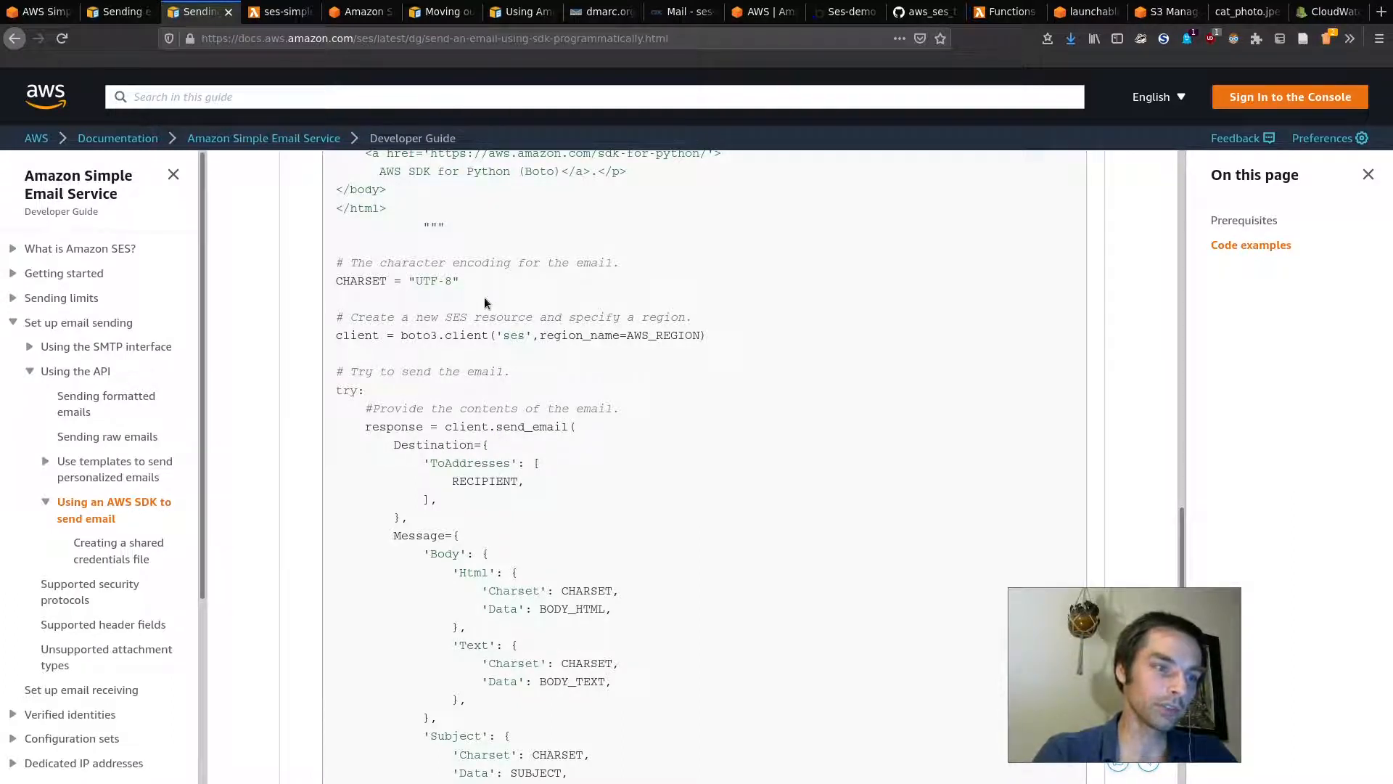
double_click(476, 480)
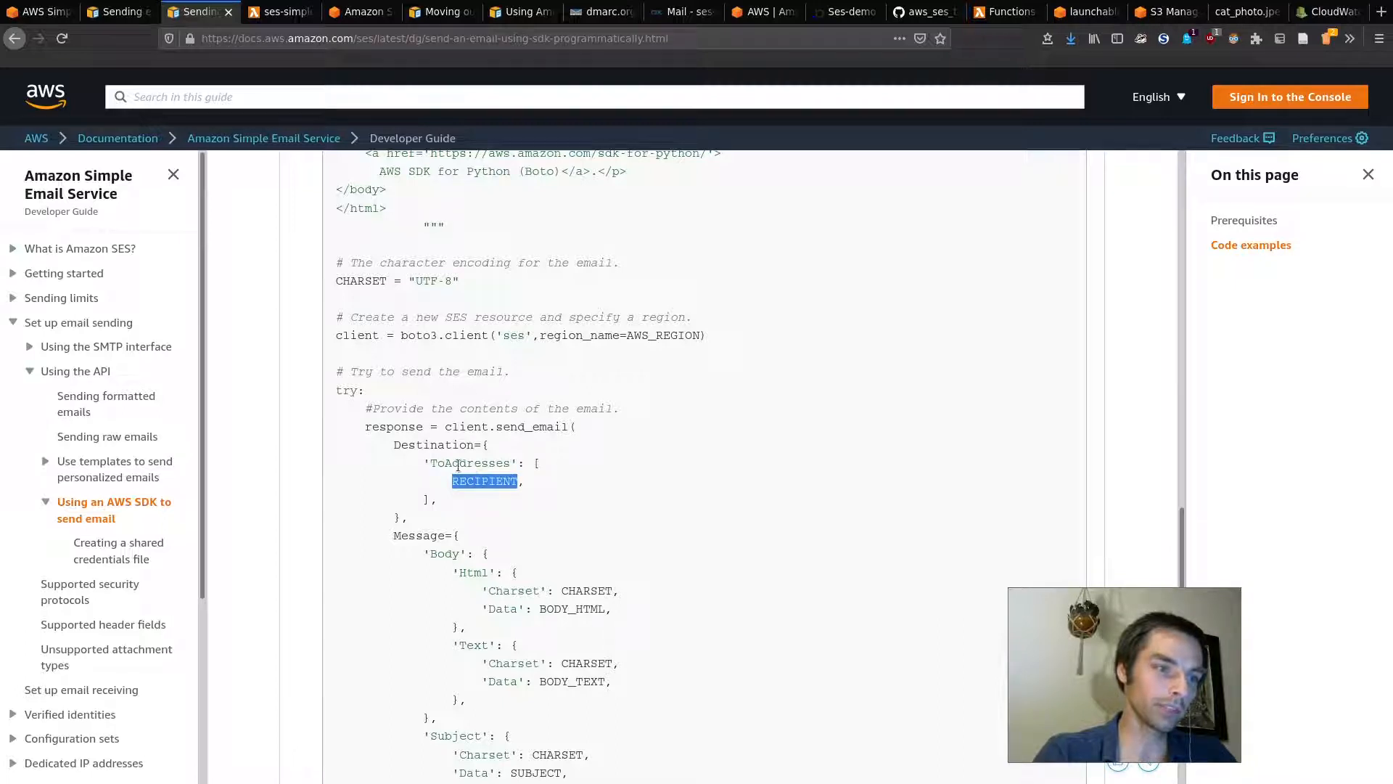
scroll(563, 479, down, 1)
click(539, 425)
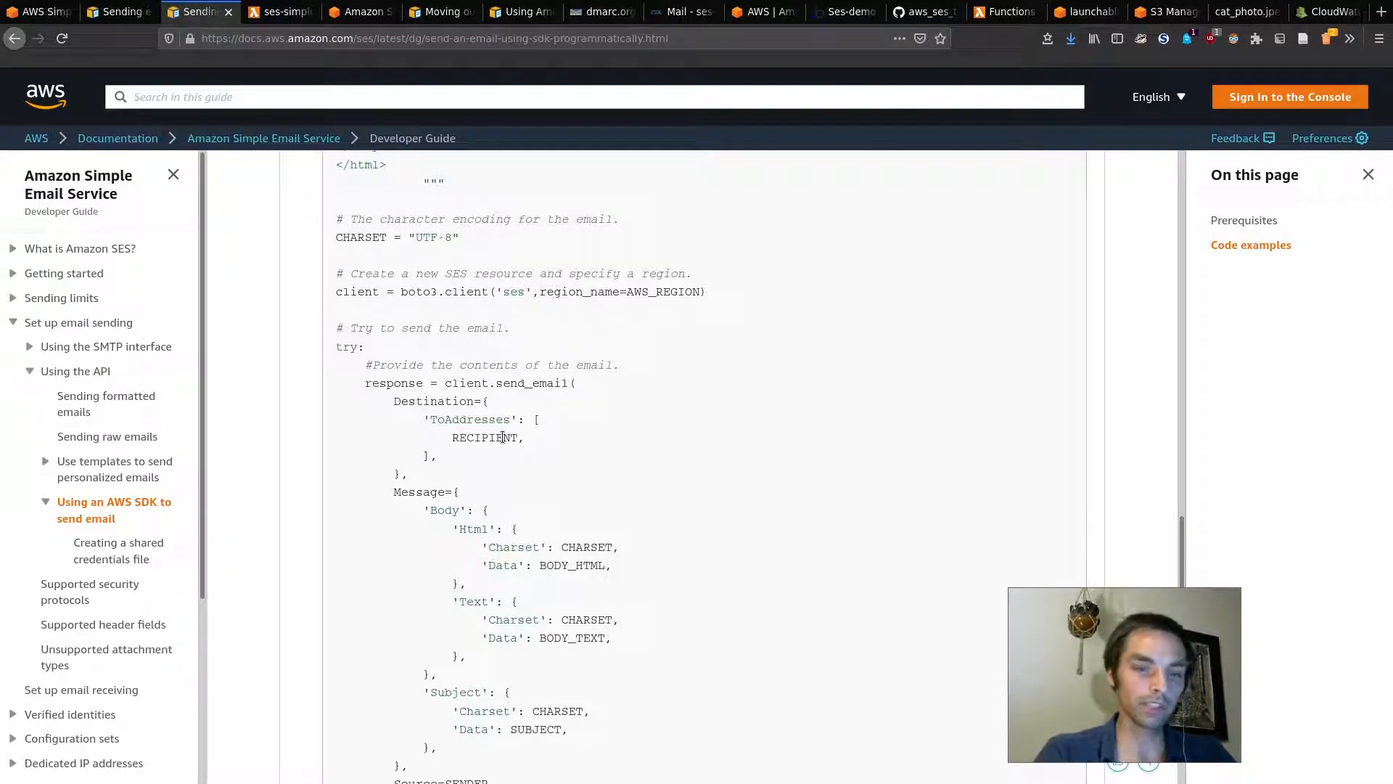
drag(447, 438, 523, 438)
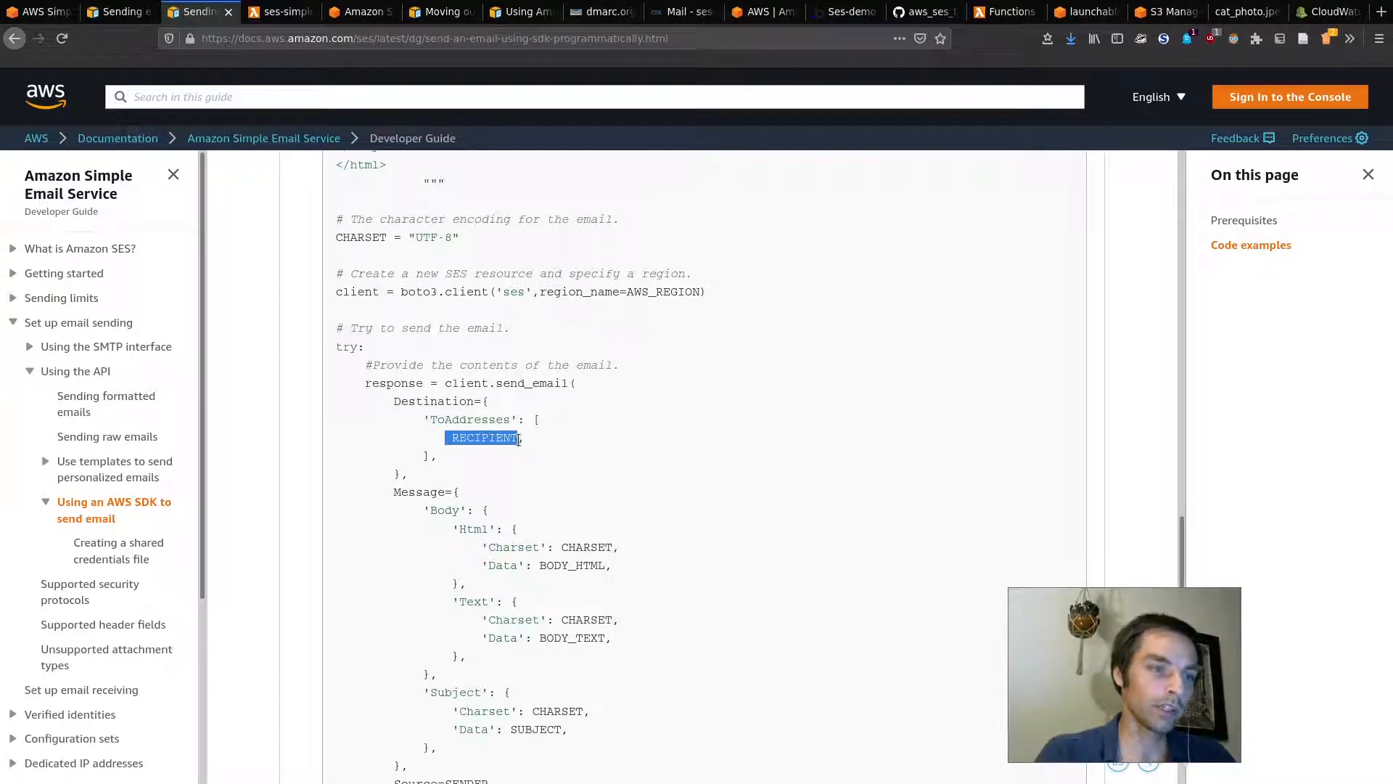
click(519, 440)
scroll(559, 461, down, 1)
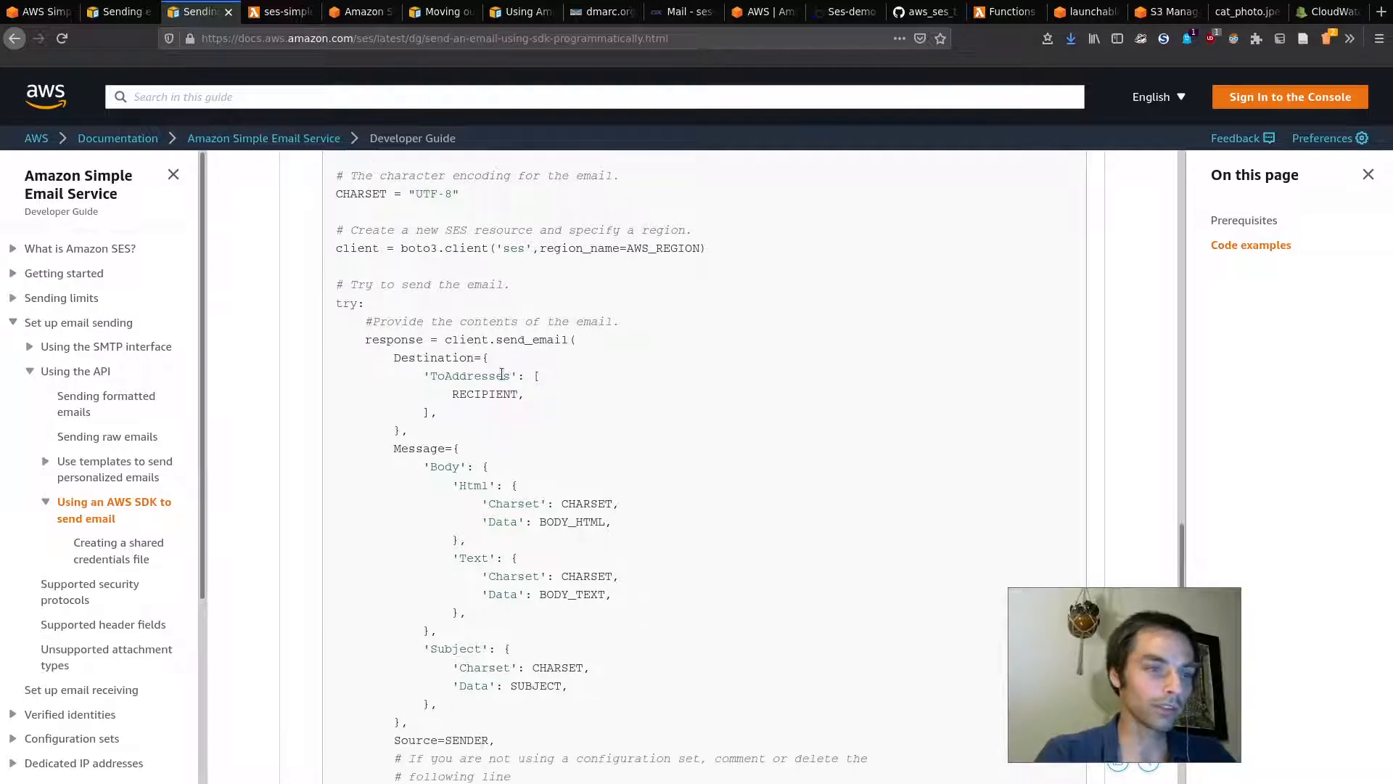
drag(451, 394, 529, 396)
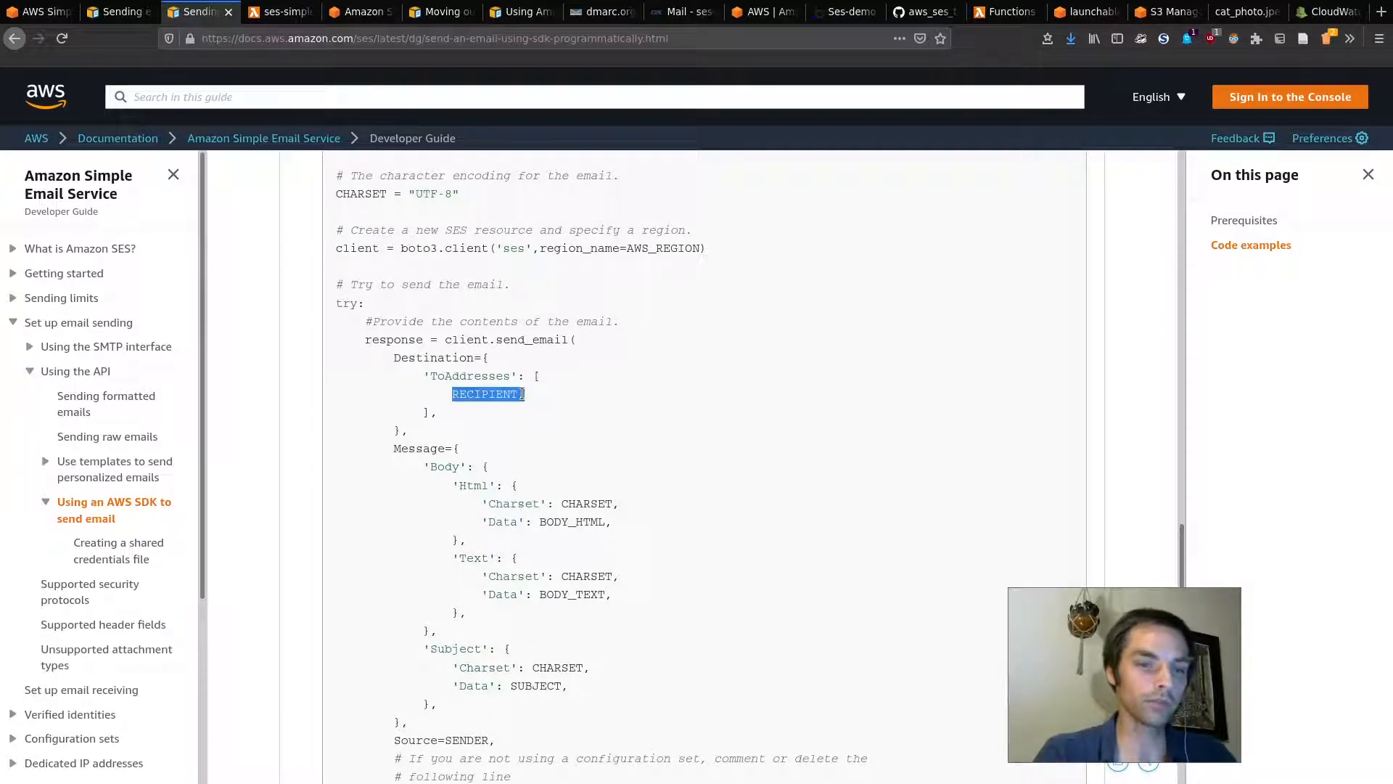
click(522, 394)
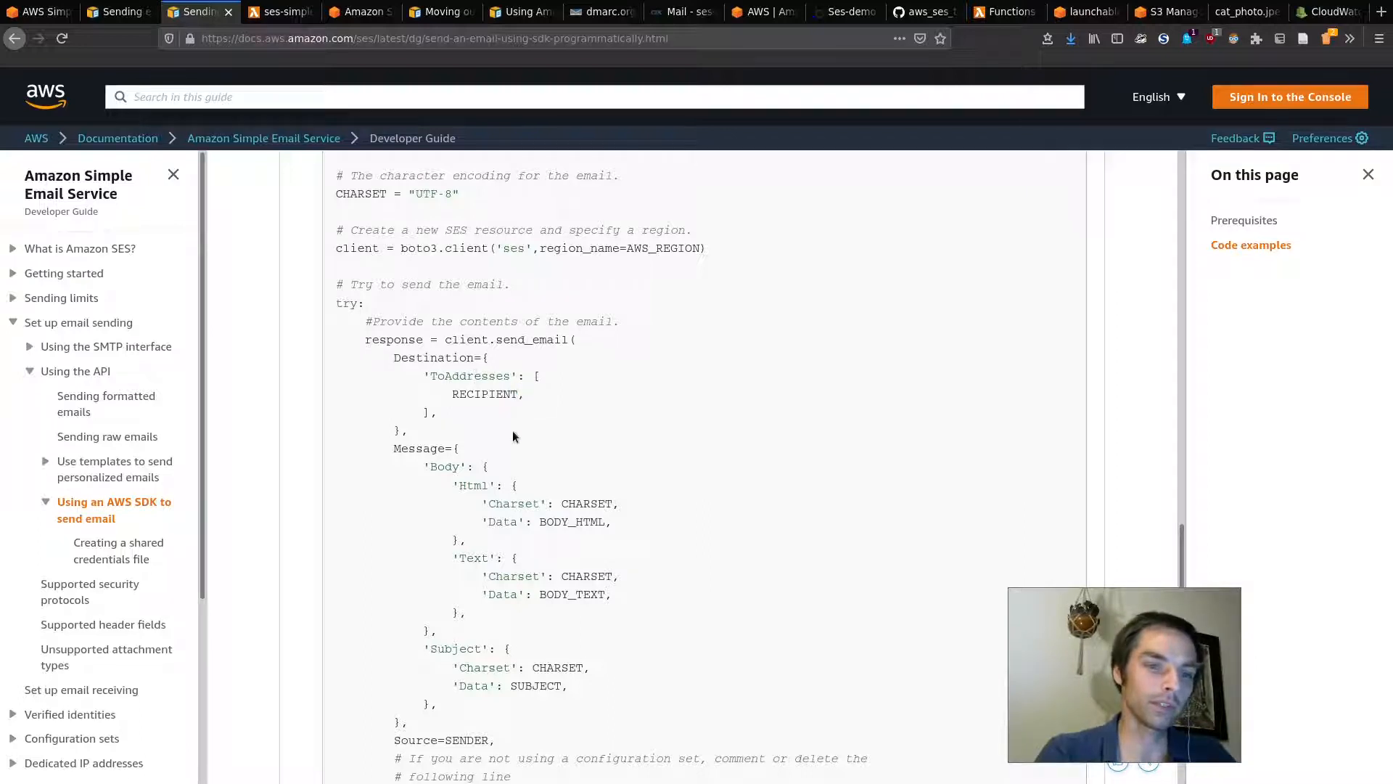
scroll(525, 444, down, 3)
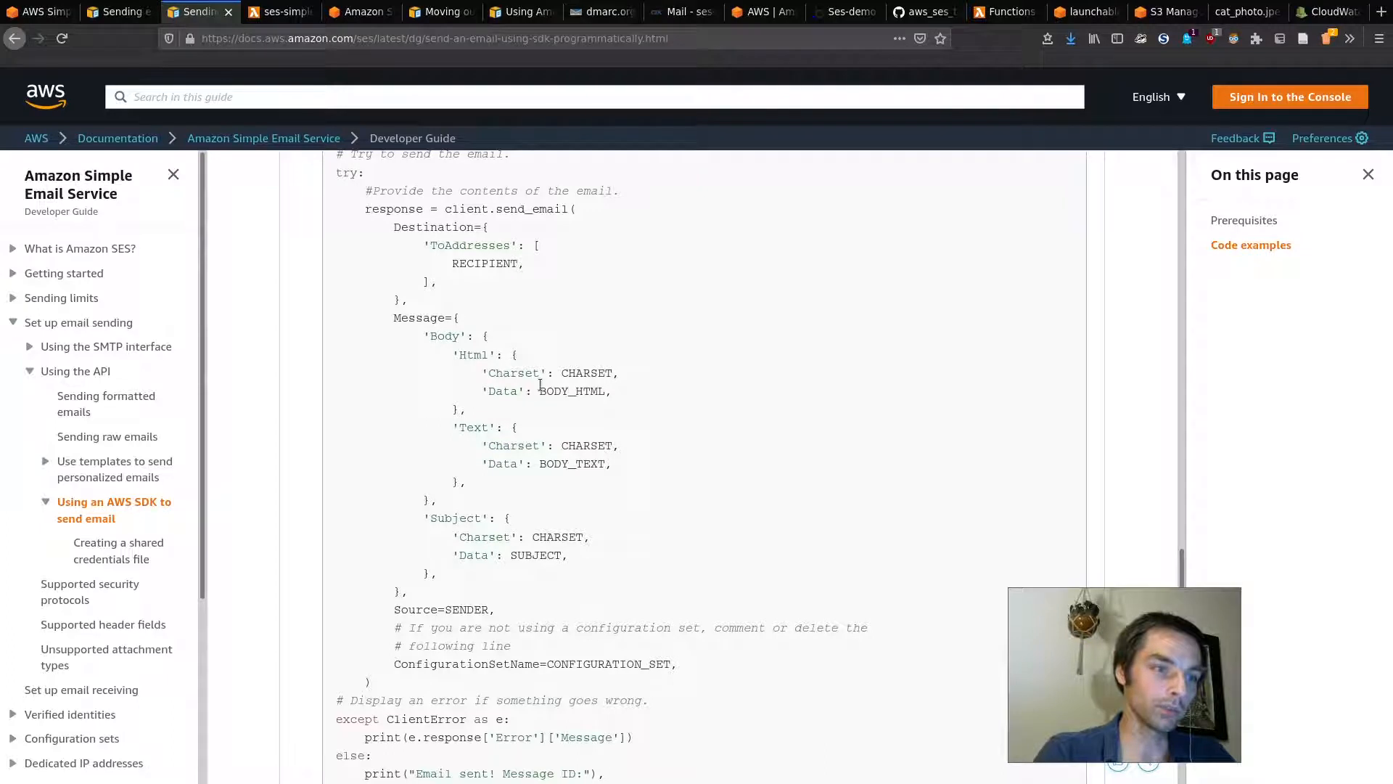
drag(539, 391, 599, 392)
click(585, 373)
double_click(585, 372)
click(506, 465)
double_click(588, 463)
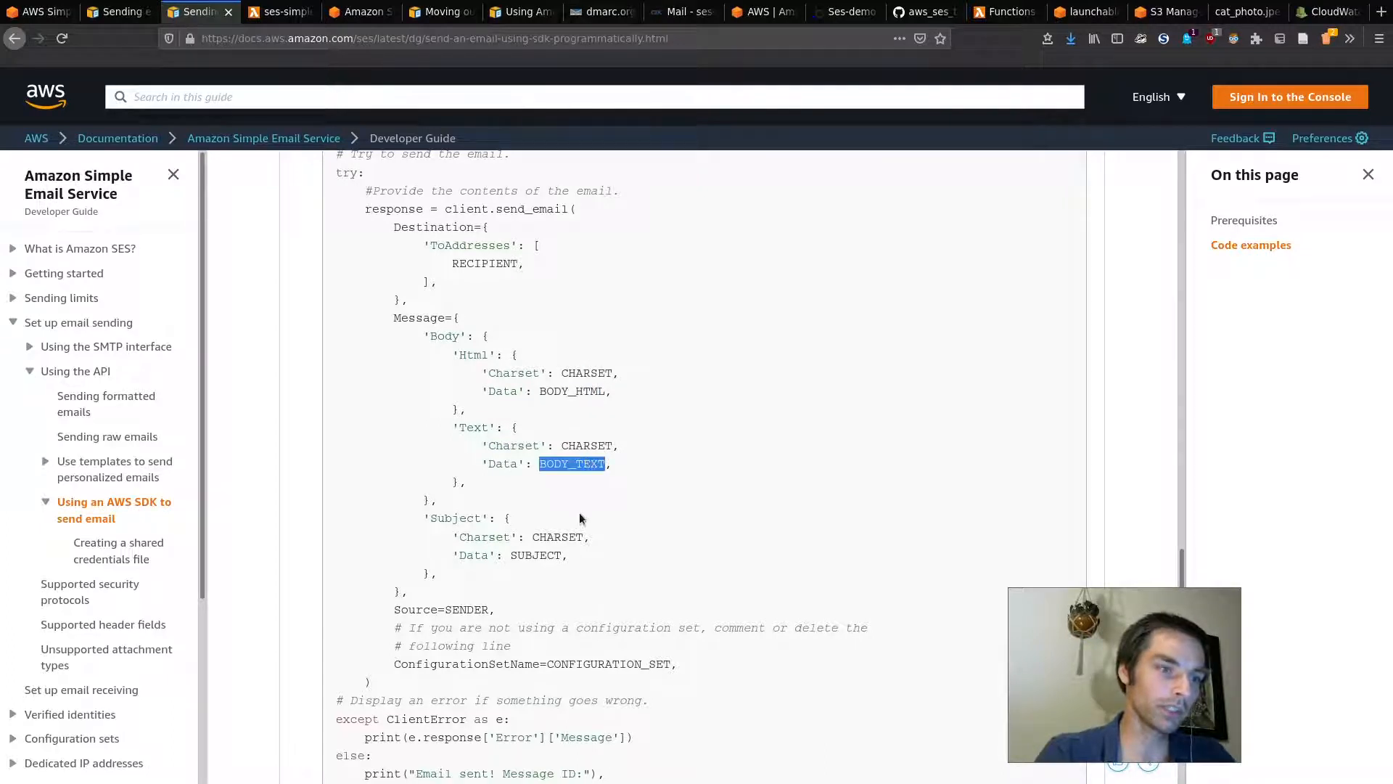
scroll(507, 558, down, 2)
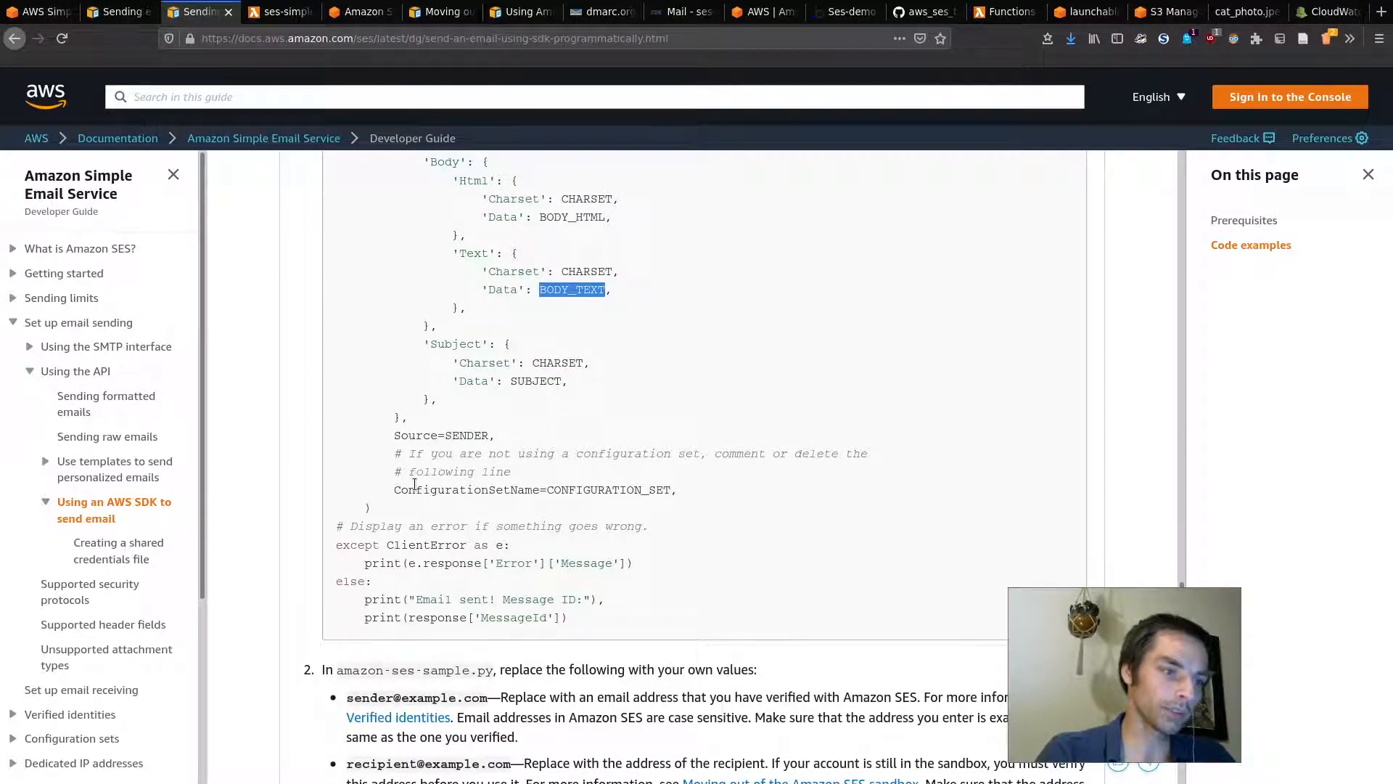
Step: Review the sample's error-printing except block and success-printing else block
scroll(453, 512, down, 1)
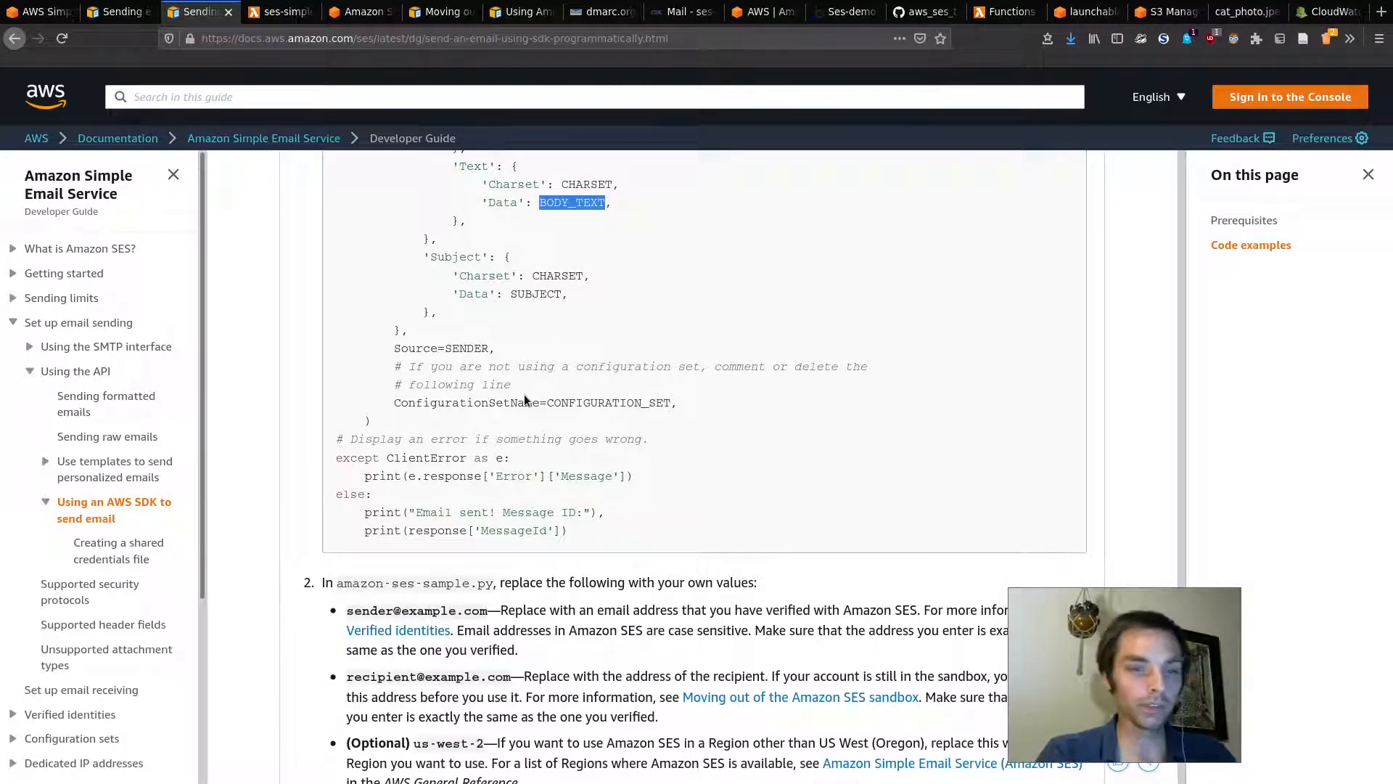
drag(638, 479, 336, 457)
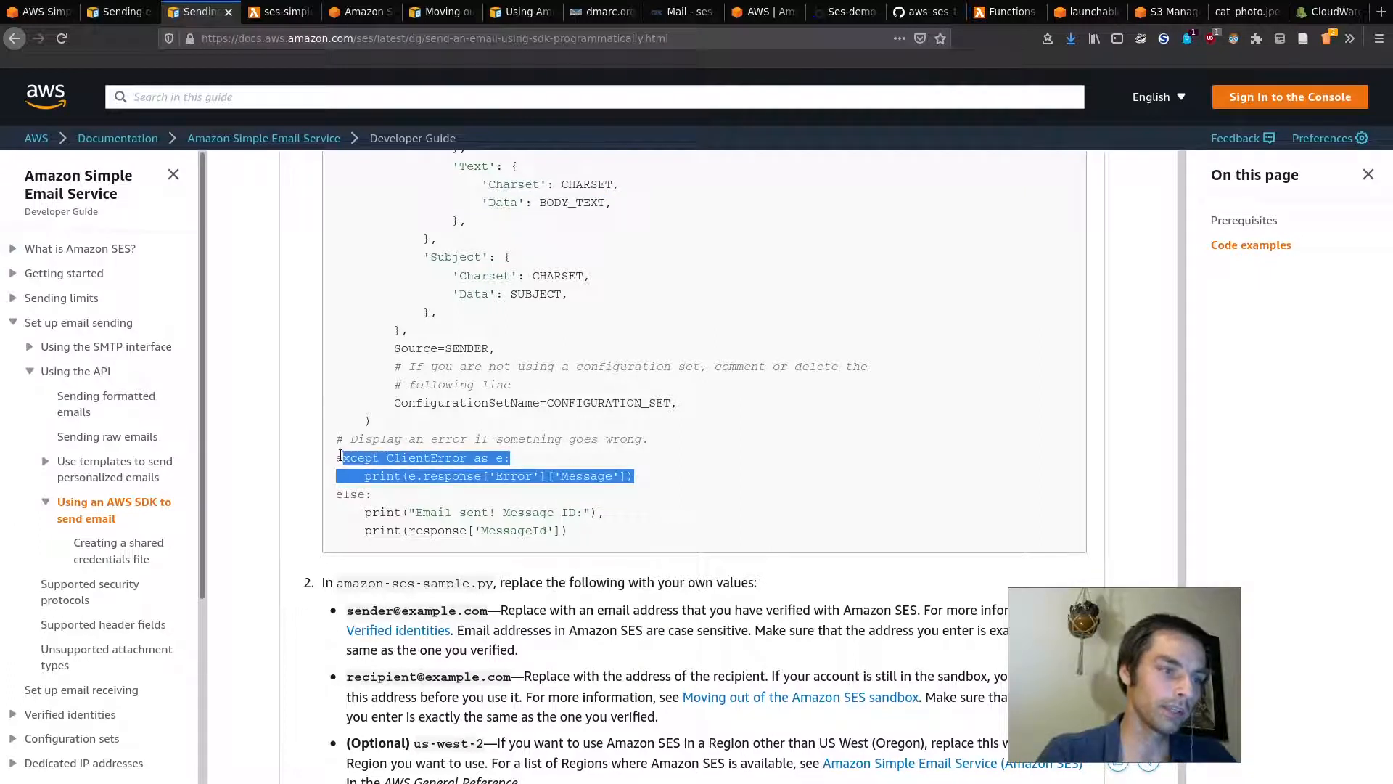
click(409, 488)
drag(578, 526, 355, 494)
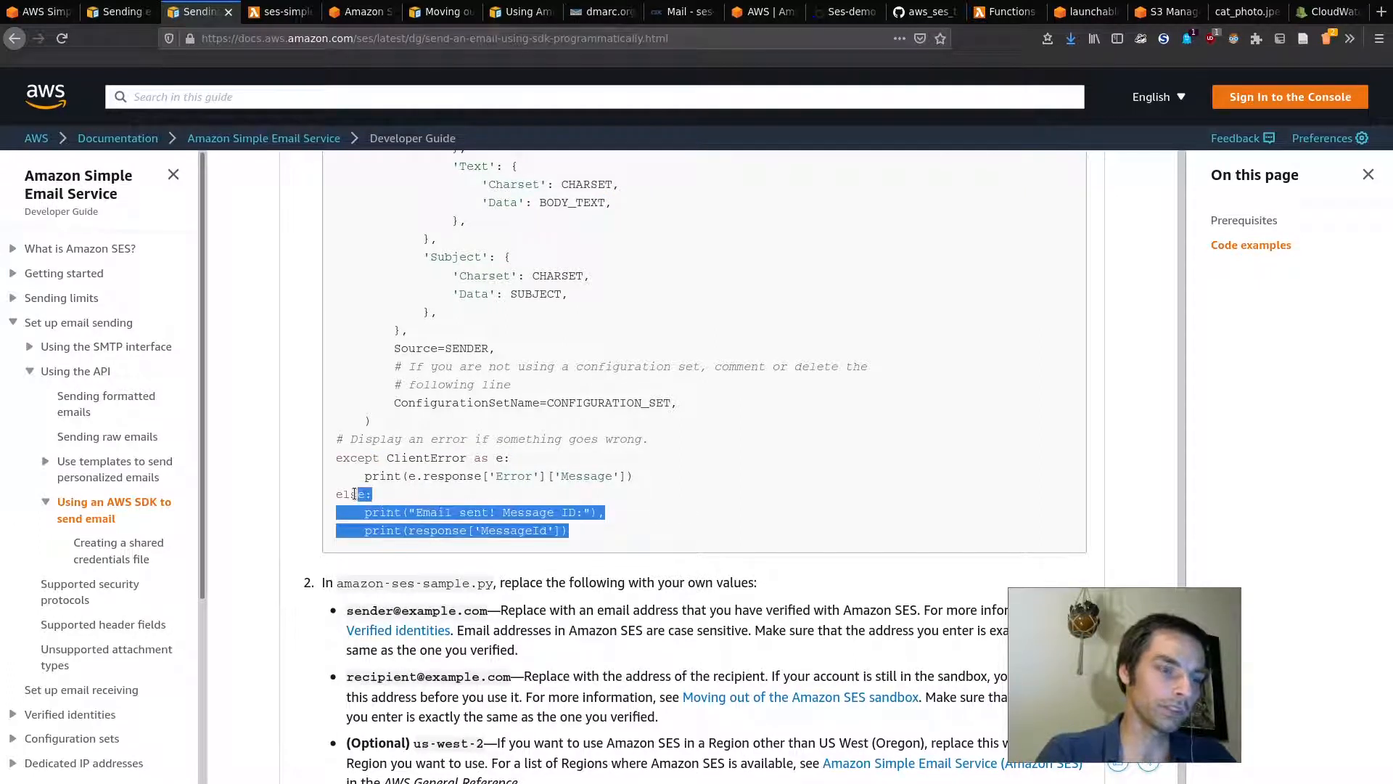
click(404, 494)
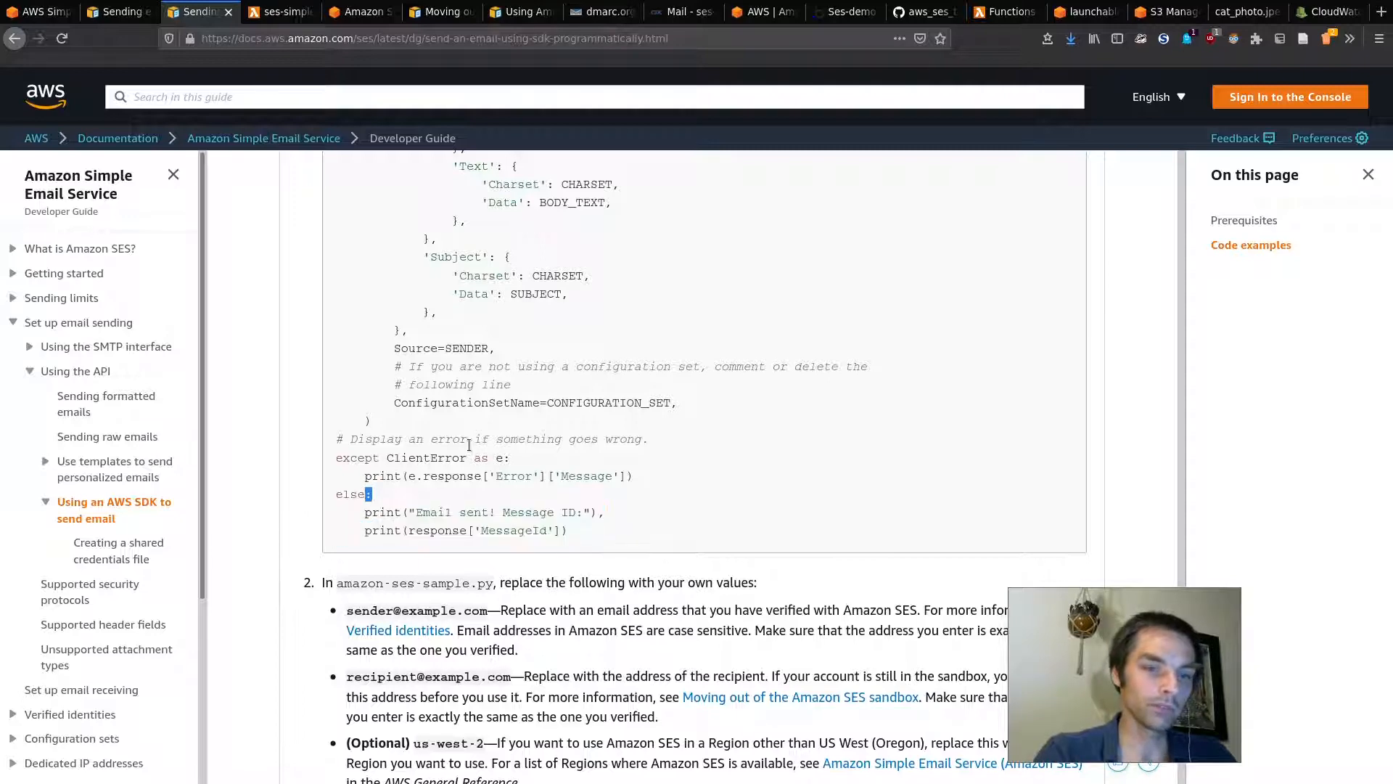
Step: Look over the try block and send_email call, then return to ses-simple's code
scroll(469, 444, up, 6)
scroll(469, 444, down, 1)
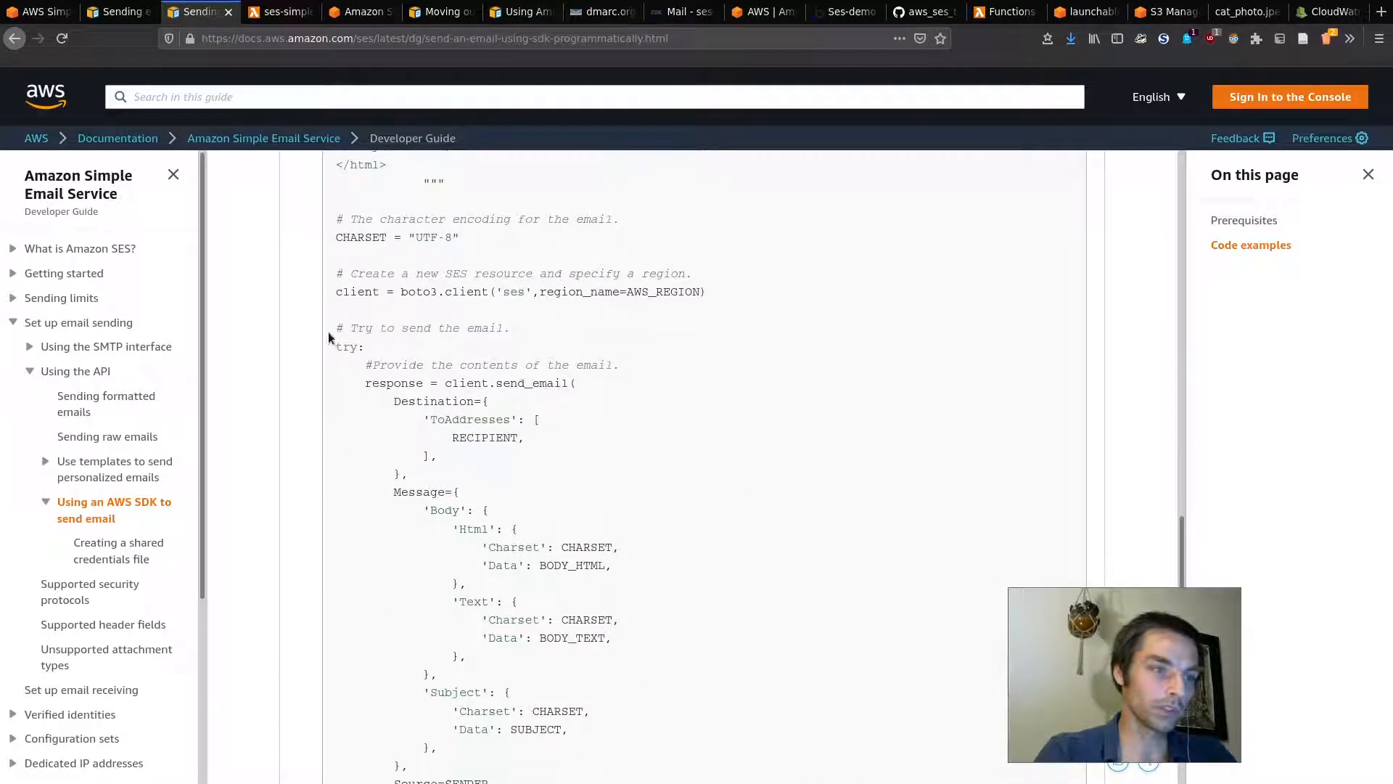
drag(334, 332, 487, 405)
click(650, 469)
right_click(650, 463)
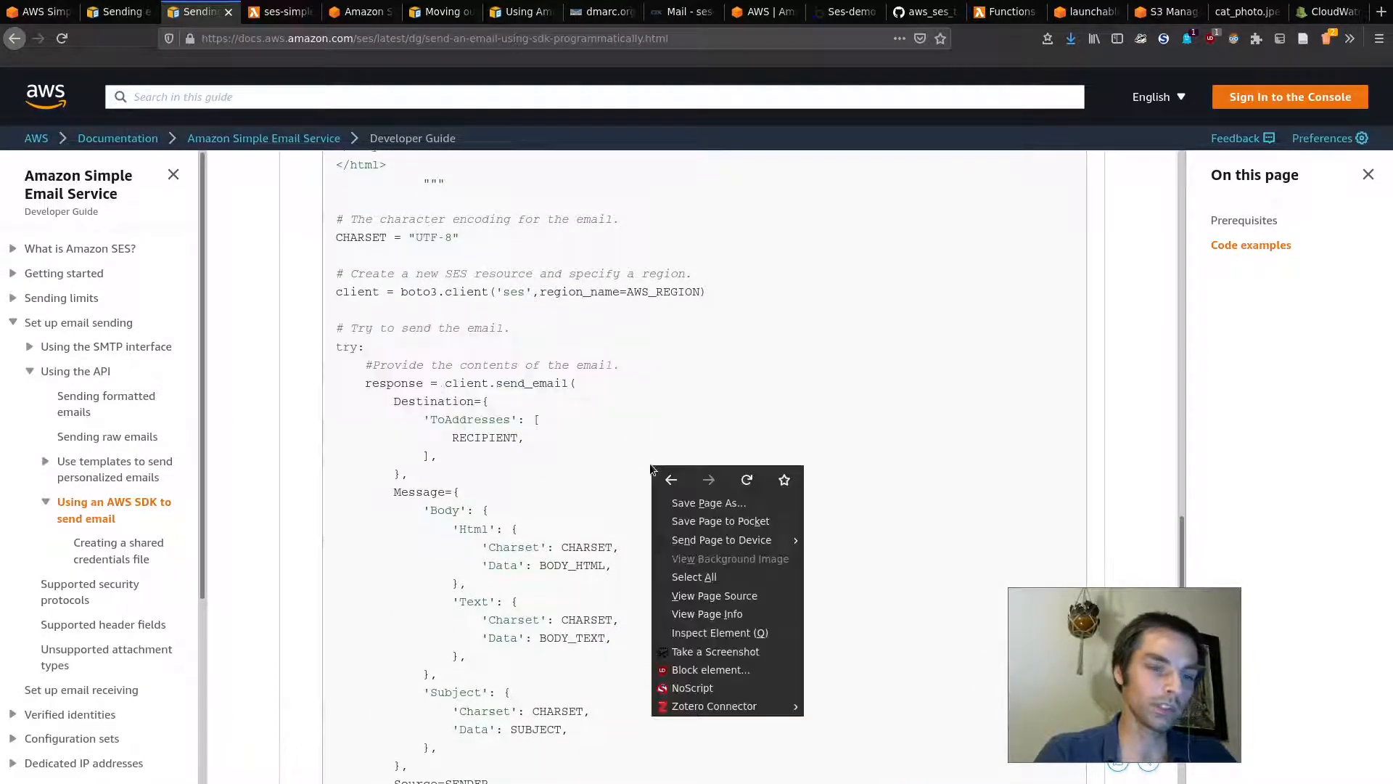
click(642, 394)
drag(496, 382, 563, 386)
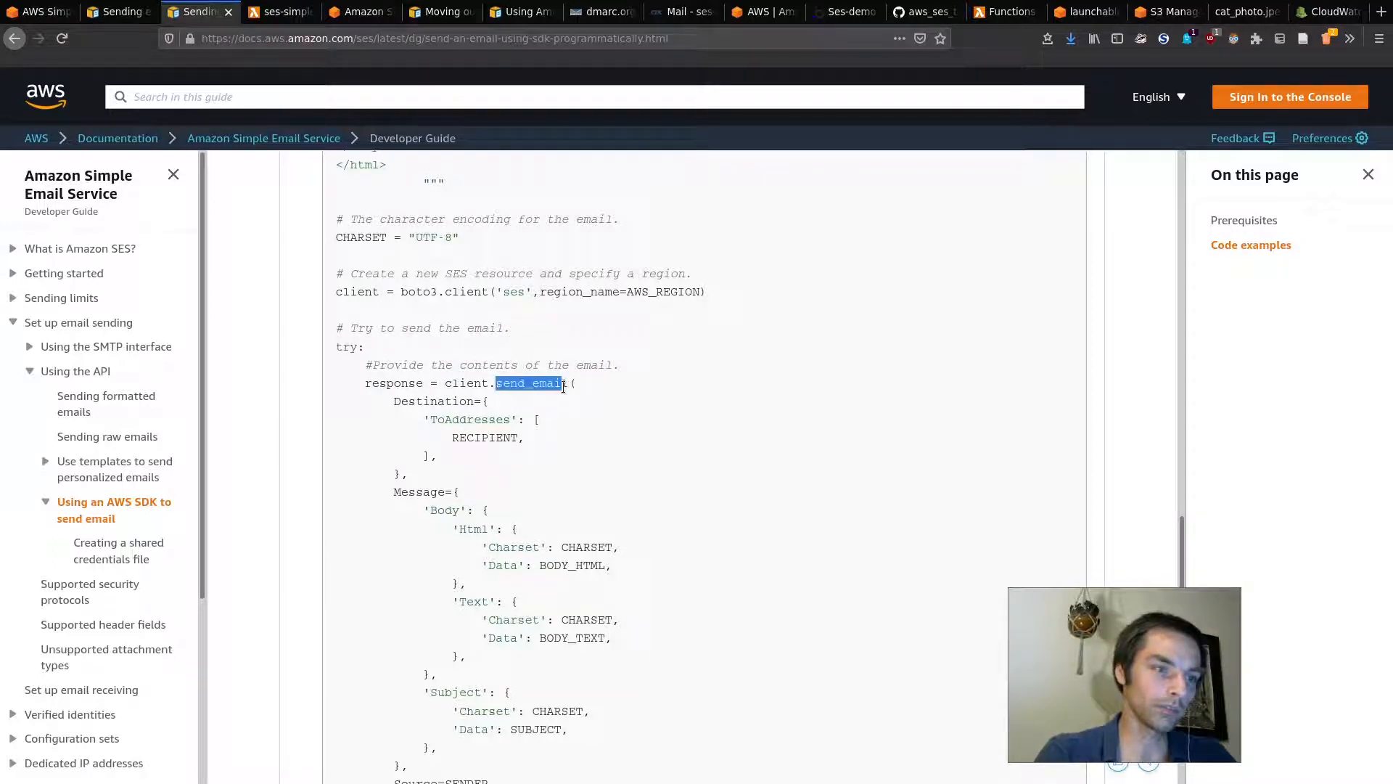
click(606, 411)
scroll(604, 406, down, 4)
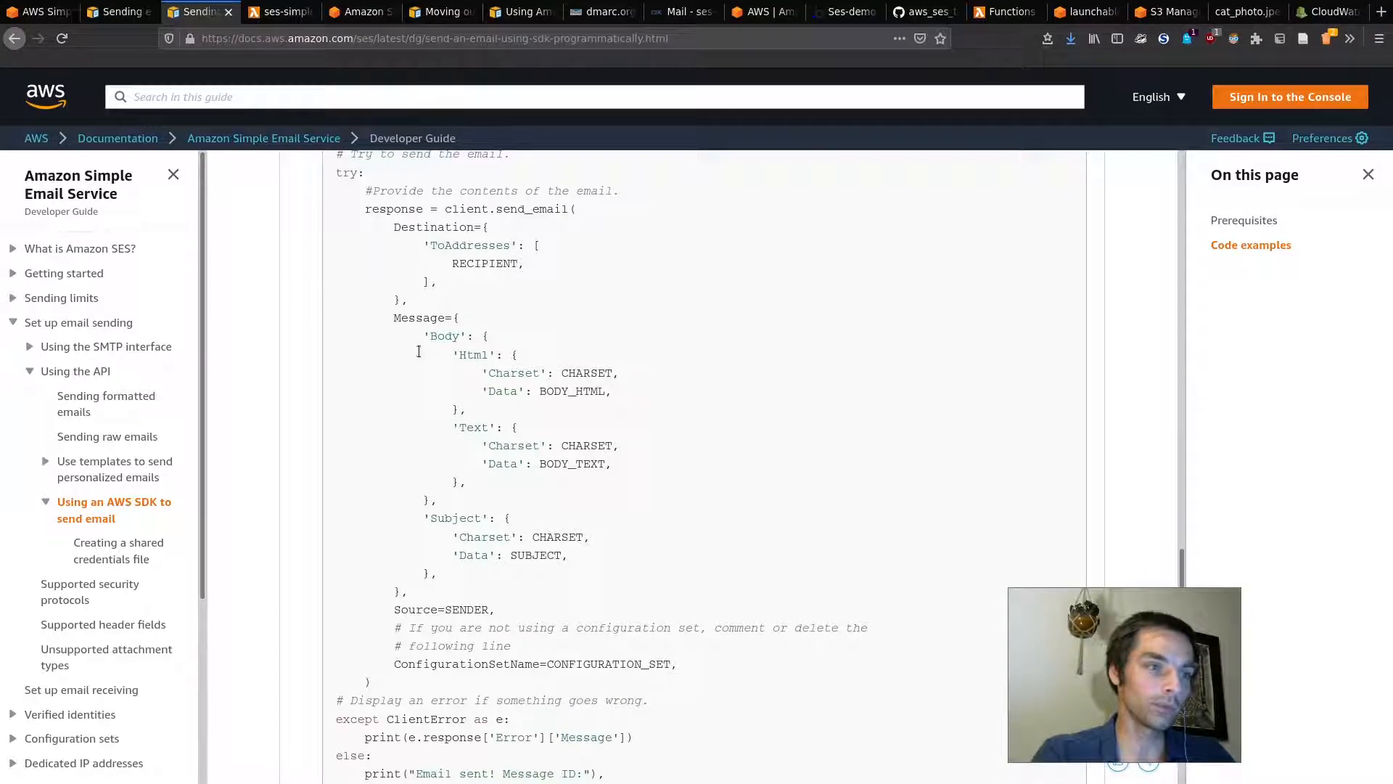
key(ctrl+Tab)
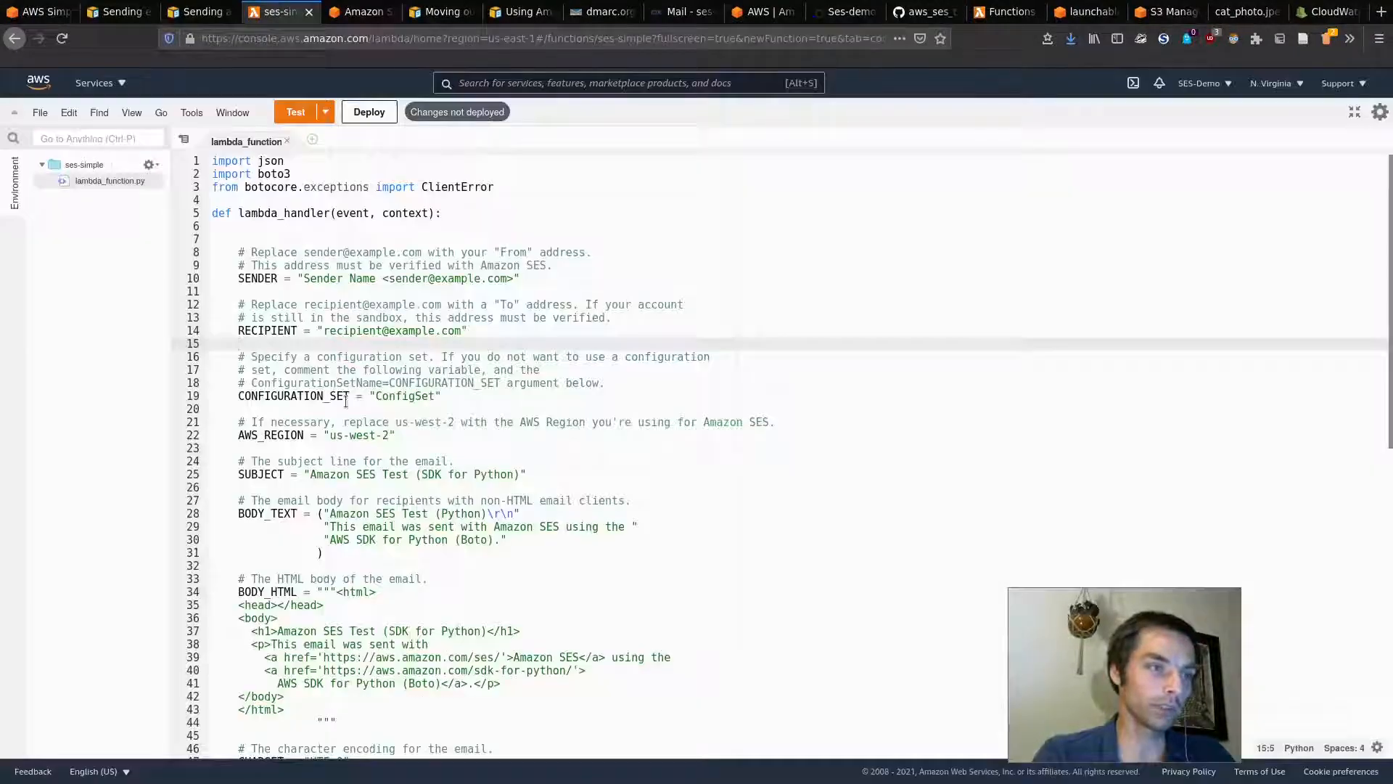
Step: Replace the placeholder SENDER and RECIPIENT values with the verified demo email address
click(514, 278)
key(BackSpace)
key(BackSpace)
key(BackSpace)
key(BackSpace)
key(BackSpace)
key(BackSpace)
key(BackSpace)
key(BackSpace)
key(BackSpace)
key(BackSpace)
key(BackSpace)
key(BackSpace)
key(BackSpace)
key(BackSpace)
key(BackSpace)
key(BackSpace)
key(BackSpace)
key(BackSpace)
key(BackSpace)
key(BackSpace)
key(BackSpace)
key(BackSpace)
key(BackSpace)
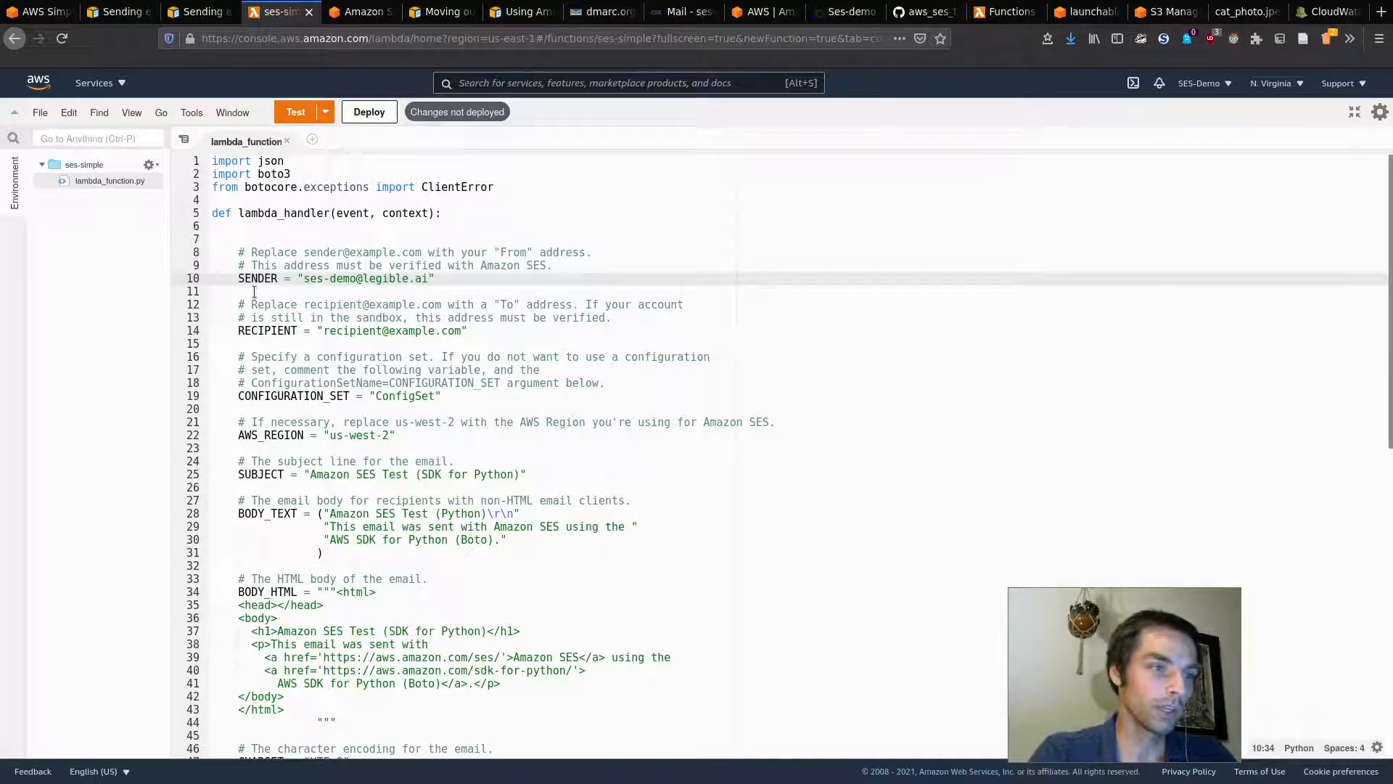
drag(304, 278, 423, 279)
key(ctrl+c)
click(502, 338)
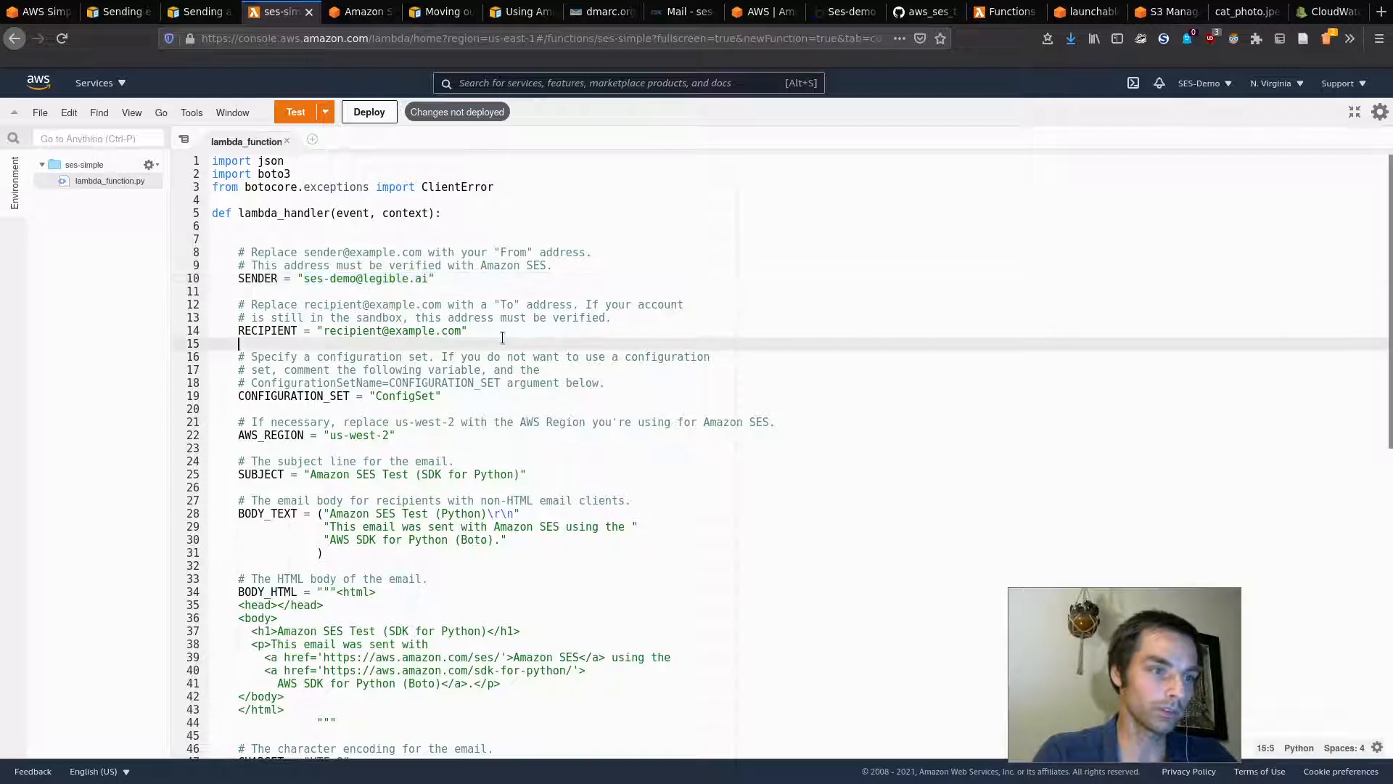
key(Up)
key(End)
key(Left)
key(BackSpace)
key(BackSpace)
key(BackSpace)
key(BackSpace)
key(BackSpace)
key(BackSpace)
key(BackSpace)
key(BackSpace)
key(BackSpace)
key(BackSpace)
key(BackSpace)
key(BackSpace)
key(BackSpace)
key(BackSpace)
key(BackSpace)
key(BackSpace)
key(BackSpace)
key(BackSpace)
key(BackSpace)
key(BackSpace)
key(ctrl+v)
Step: Save the code and comment out the CONFIGURATION_SET line with #
key(ctrl+s)
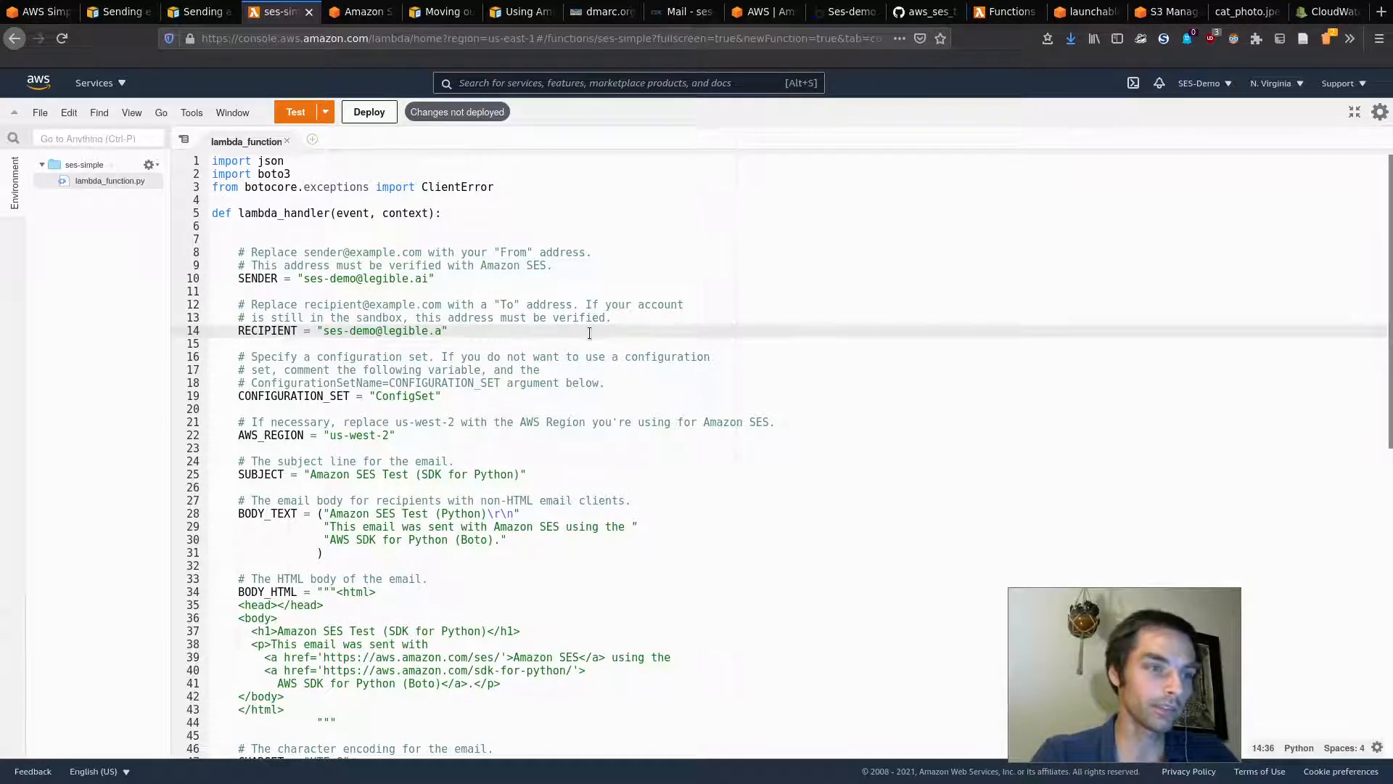
text(i)
key(Down)
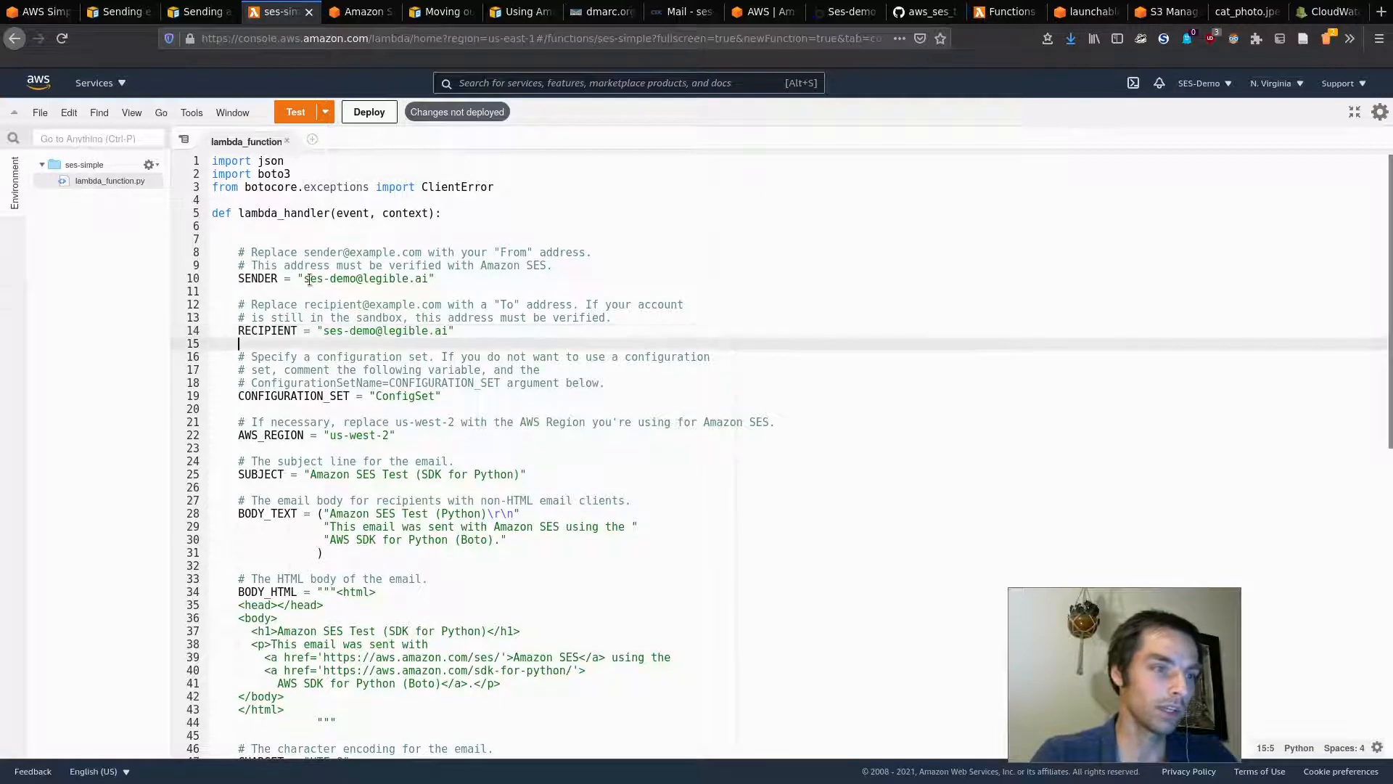
scroll(491, 360, down, 1)
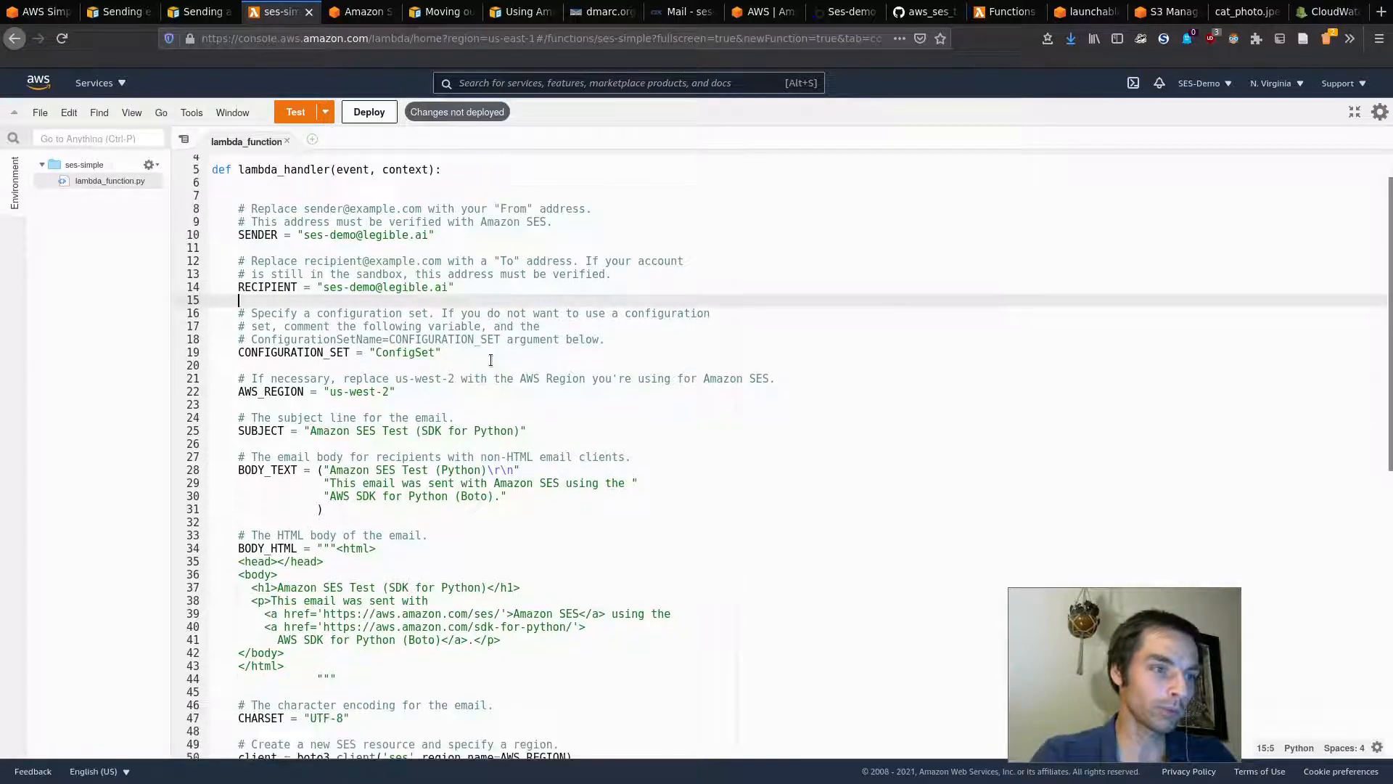
click(415, 354)
key(Home)
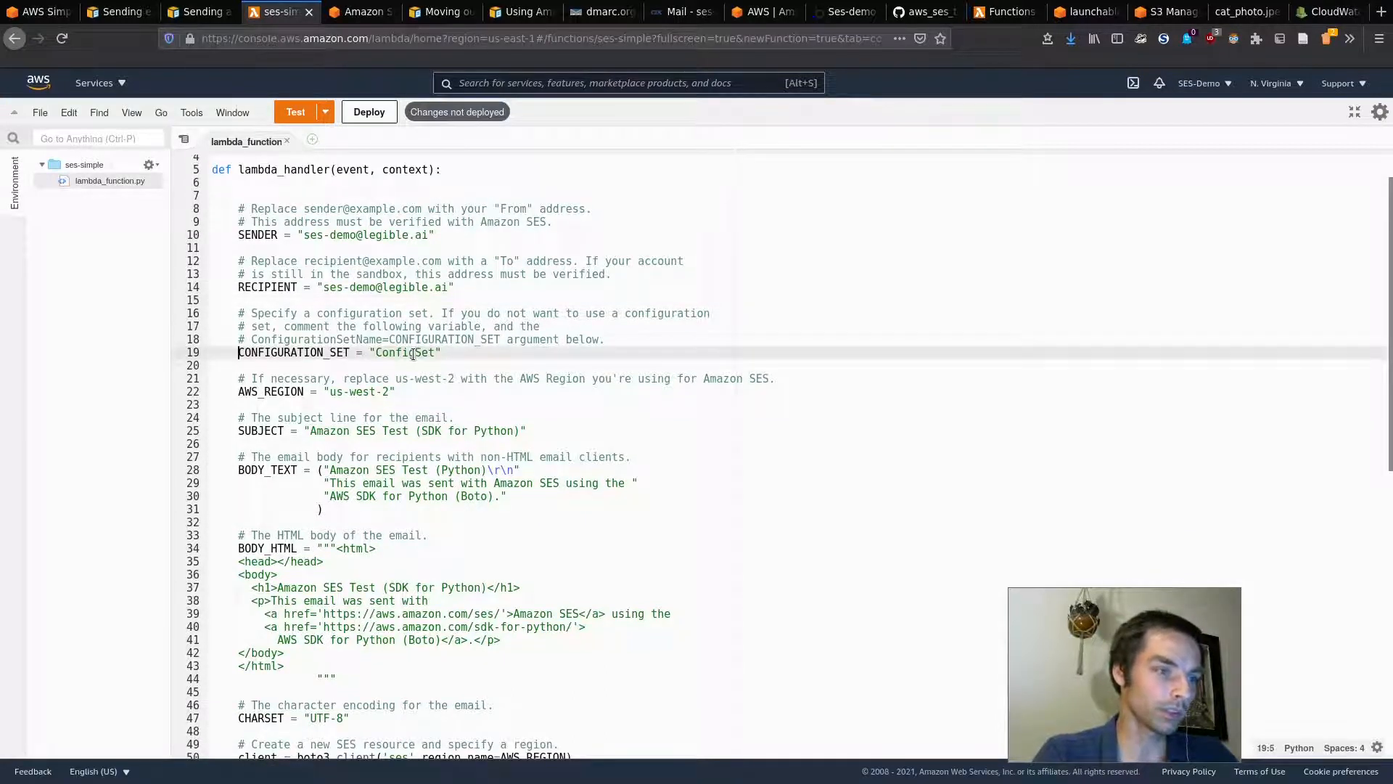
text(#)
click(389, 392)
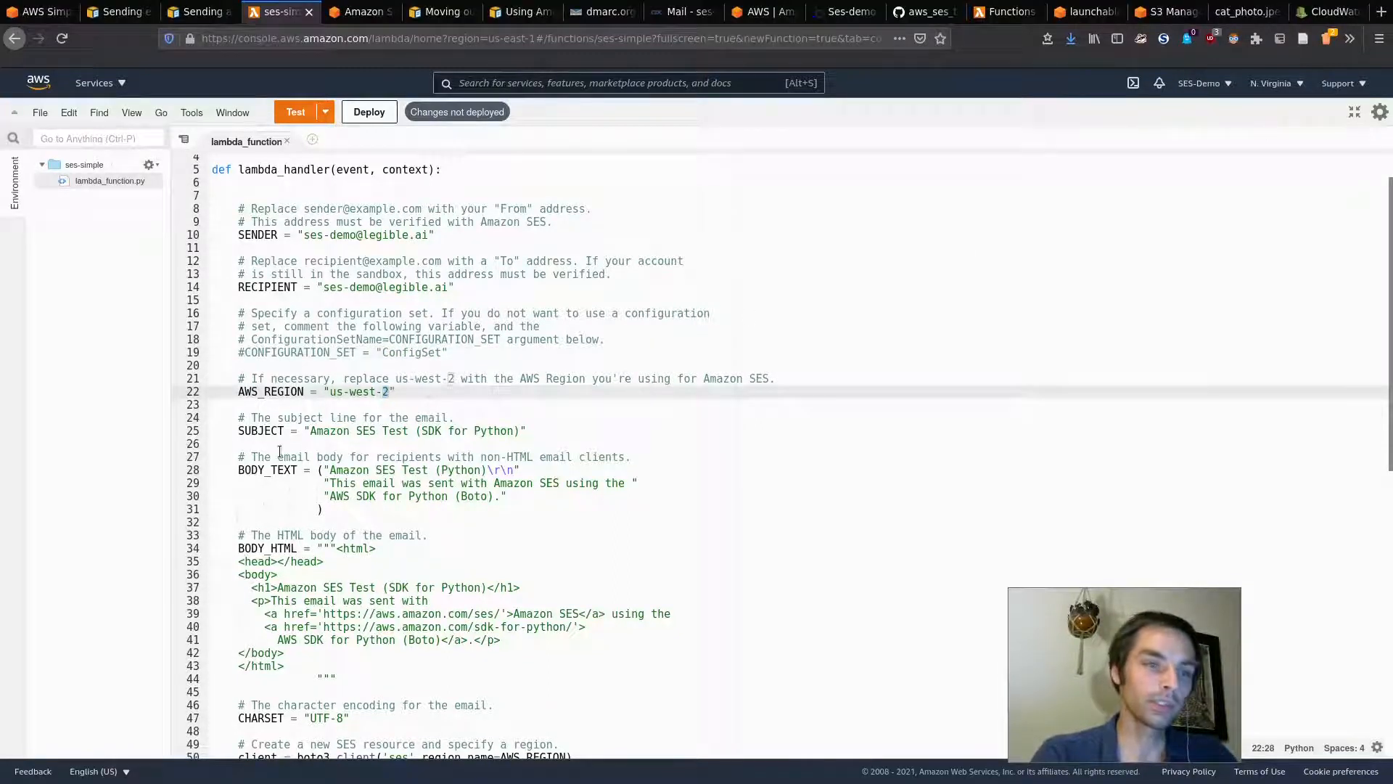
Step: Change AWS_REGION to us-east-1 to match the console's region
click(1275, 84)
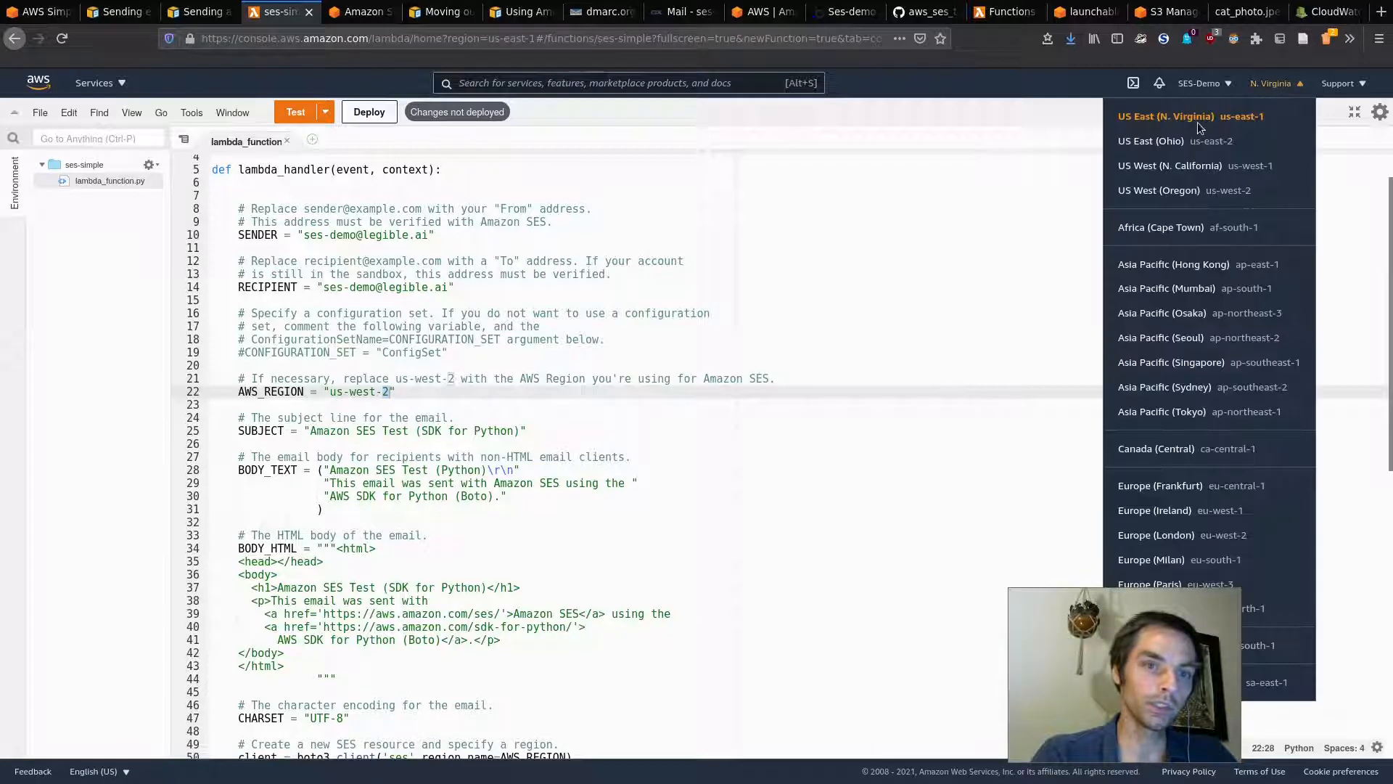
click(415, 313)
click(386, 392)
key(BackSpace)
text(1)
key(BackSpace)
key(BackSpace)
key(BackSpace)
text(eas)
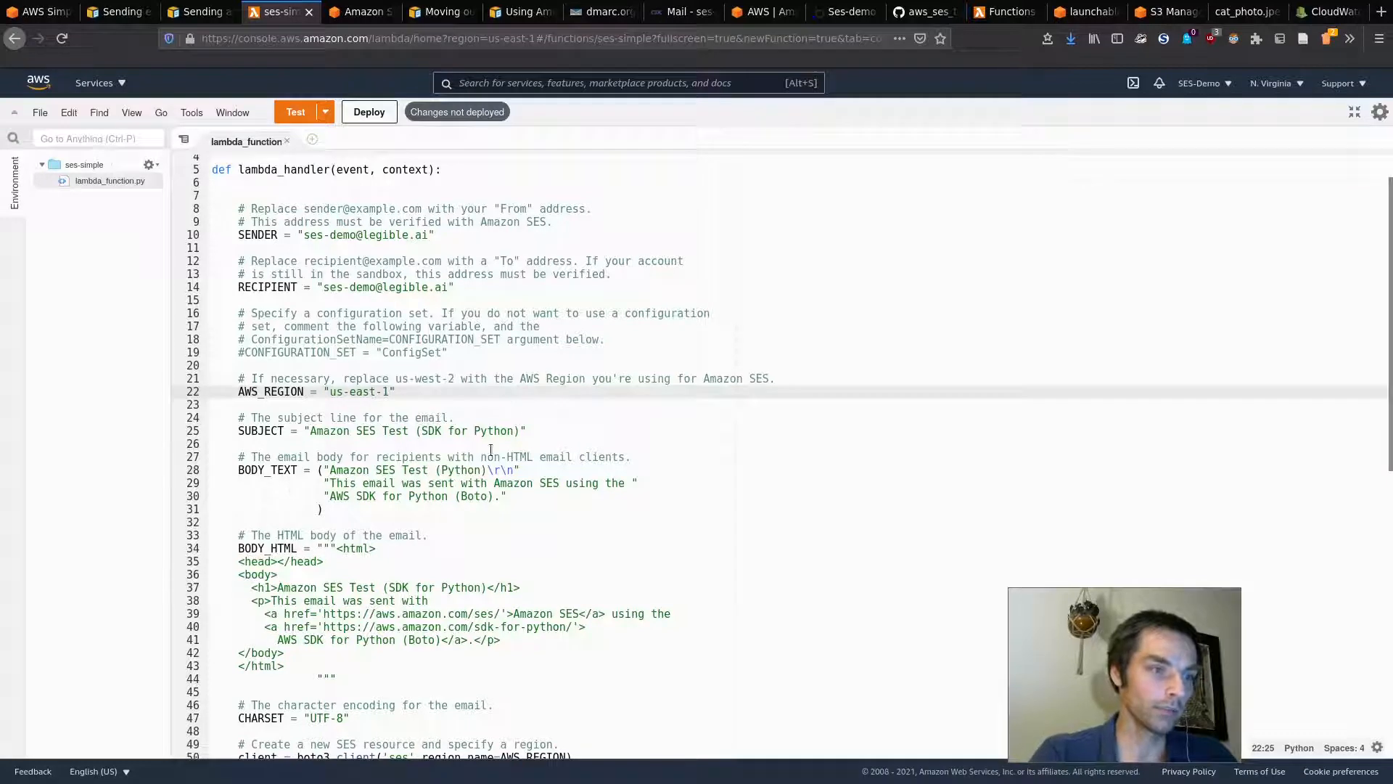
Step: Change the email SUBJECT to 'Hello from Lambda!'
click(519, 431)
key(BackSpace)
key(BackSpace)
key(BackSpace)
key(BackSpace)
key(BackSpace)
key(BackSpace)
key(BackSpace)
key(BackSpace)
key(BackSpace)
key(BackSpace)
key(BackSpace)
key(BackSpace)
key(BackSpace)
key(BackSpace)
key(BackSpace)
key(BackSpace)
key(BackSpace)
key(BackSpace)
key(BackSpace)
key(BackSpace)
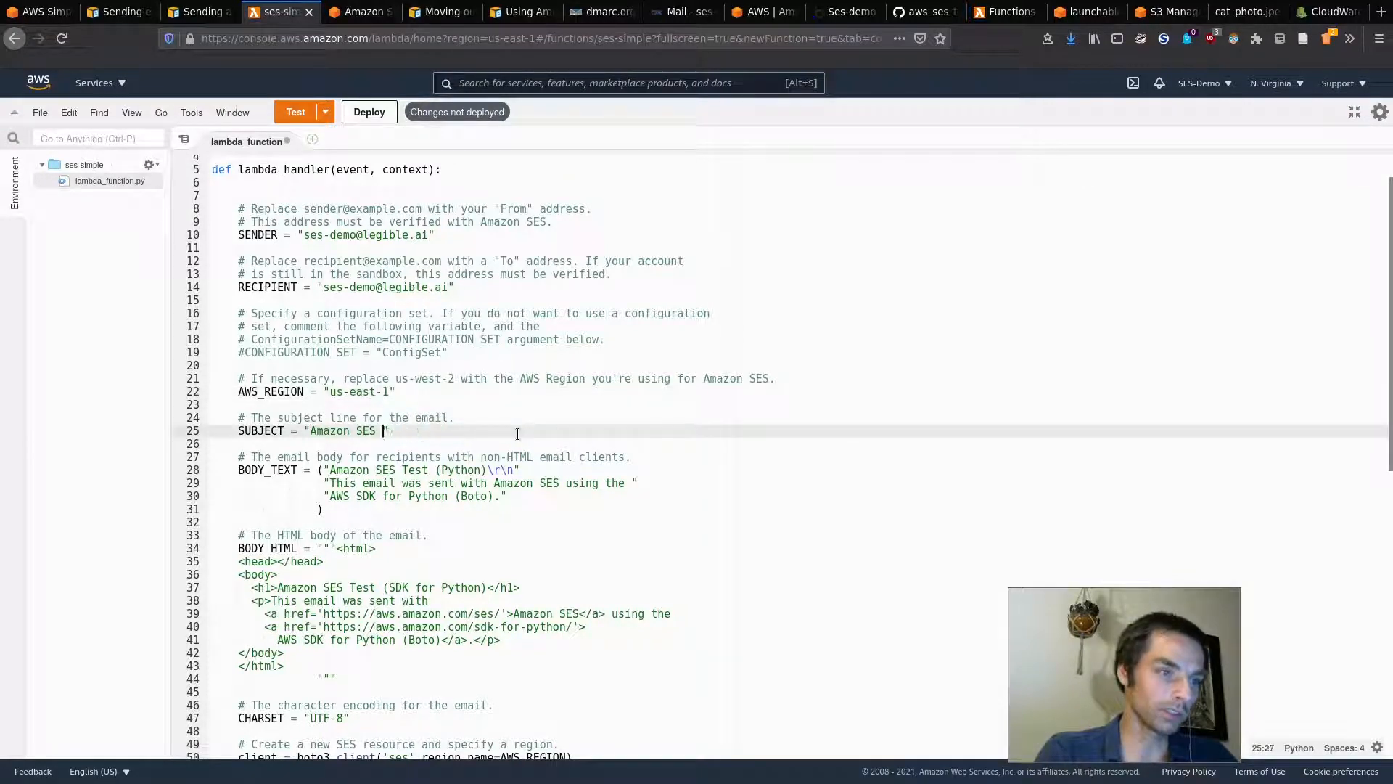
key(BackSpace)
key(BackSpace)
key(BackSpace)
key(BackSpace)
key(BackSpace)
key(BackSpace)
key(BackSpace)
key(BackSpace)
key(BackSpace)
key(BackSpace)
key(BackSpace)
text(Hello from)
key(BackSpace)
key(BackSpace)
key(BackSpace)
key(BackSpace)
key(BackSpace)
text(o from La)
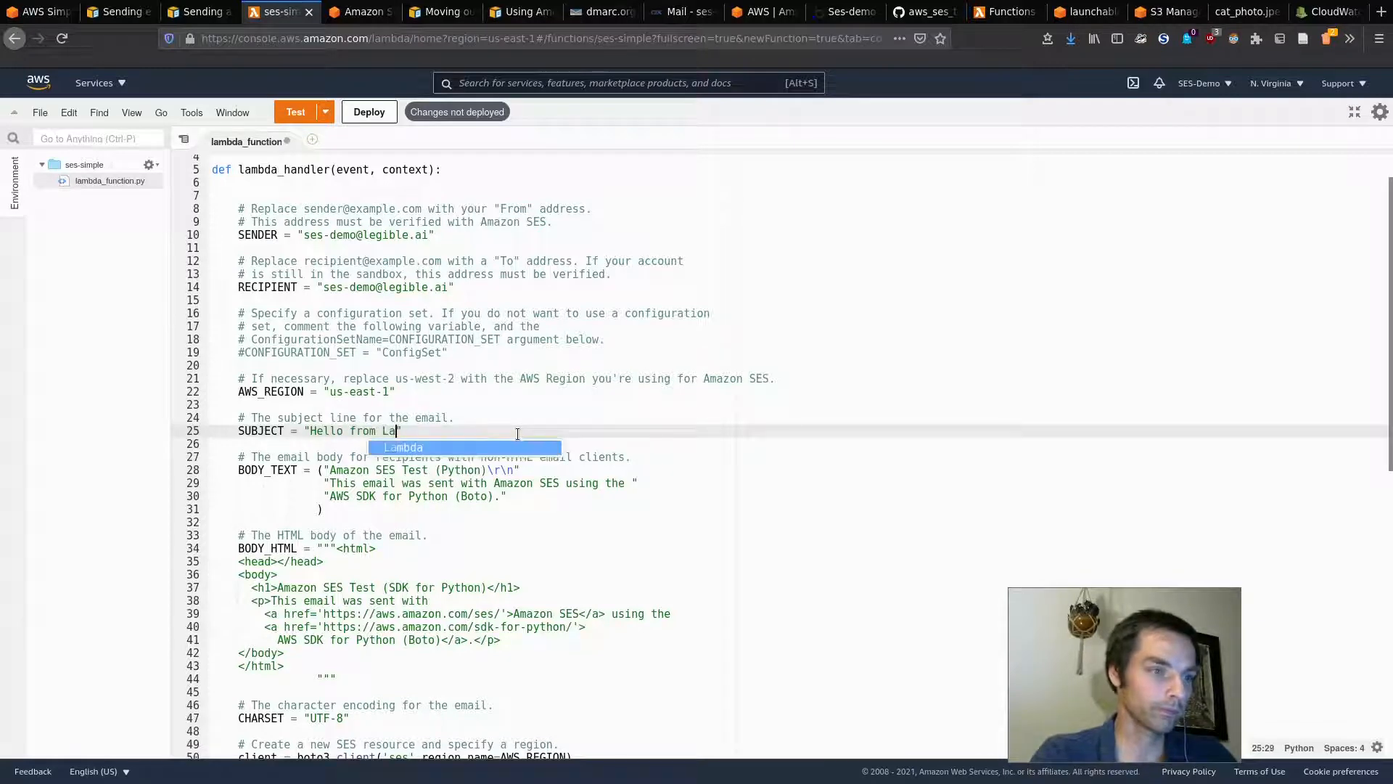
text(mbda!)
Step: Comment out the ConfigurationSetName argument in the send_email call with Ctrl+/
scroll(435, 442, down, 1)
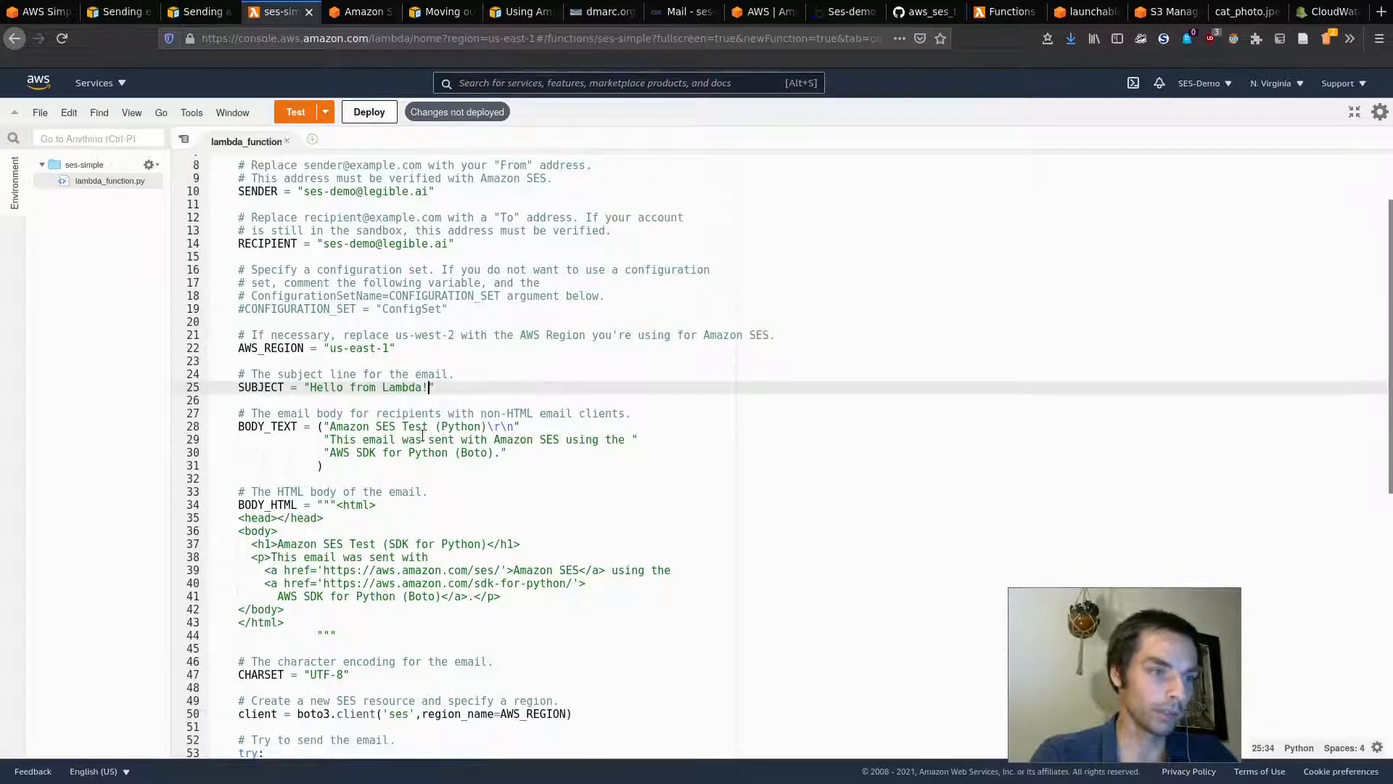
scroll(439, 378, down, 9)
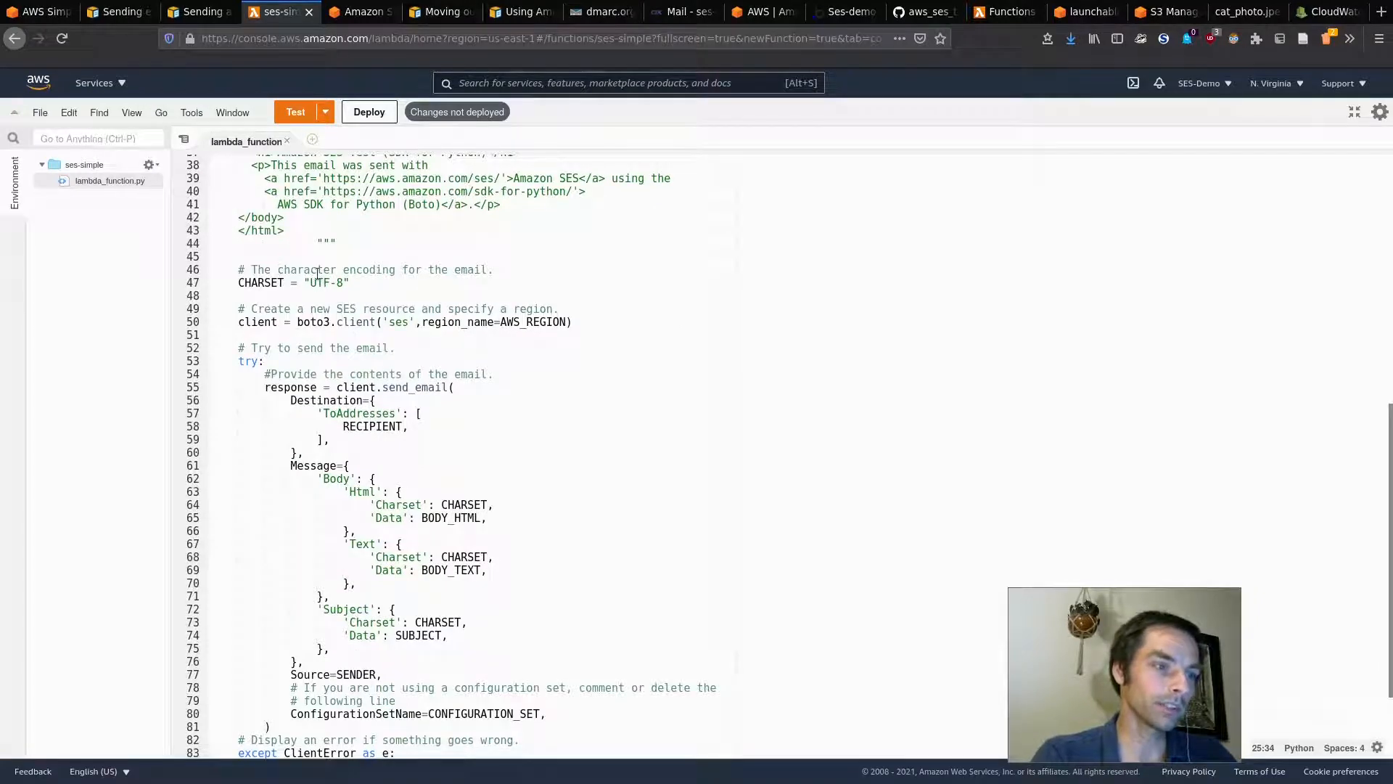
scroll(402, 339, down, 1)
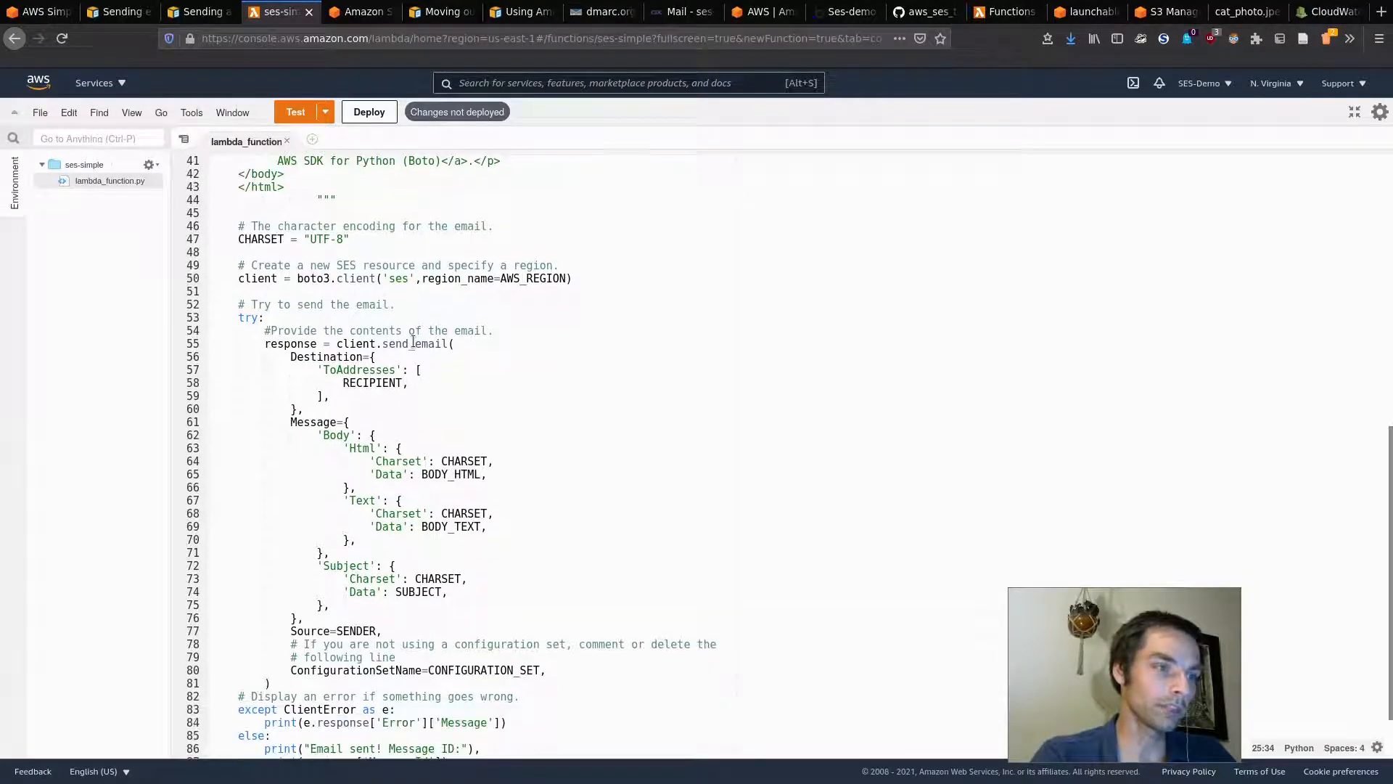
scroll(366, 198, down, 5)
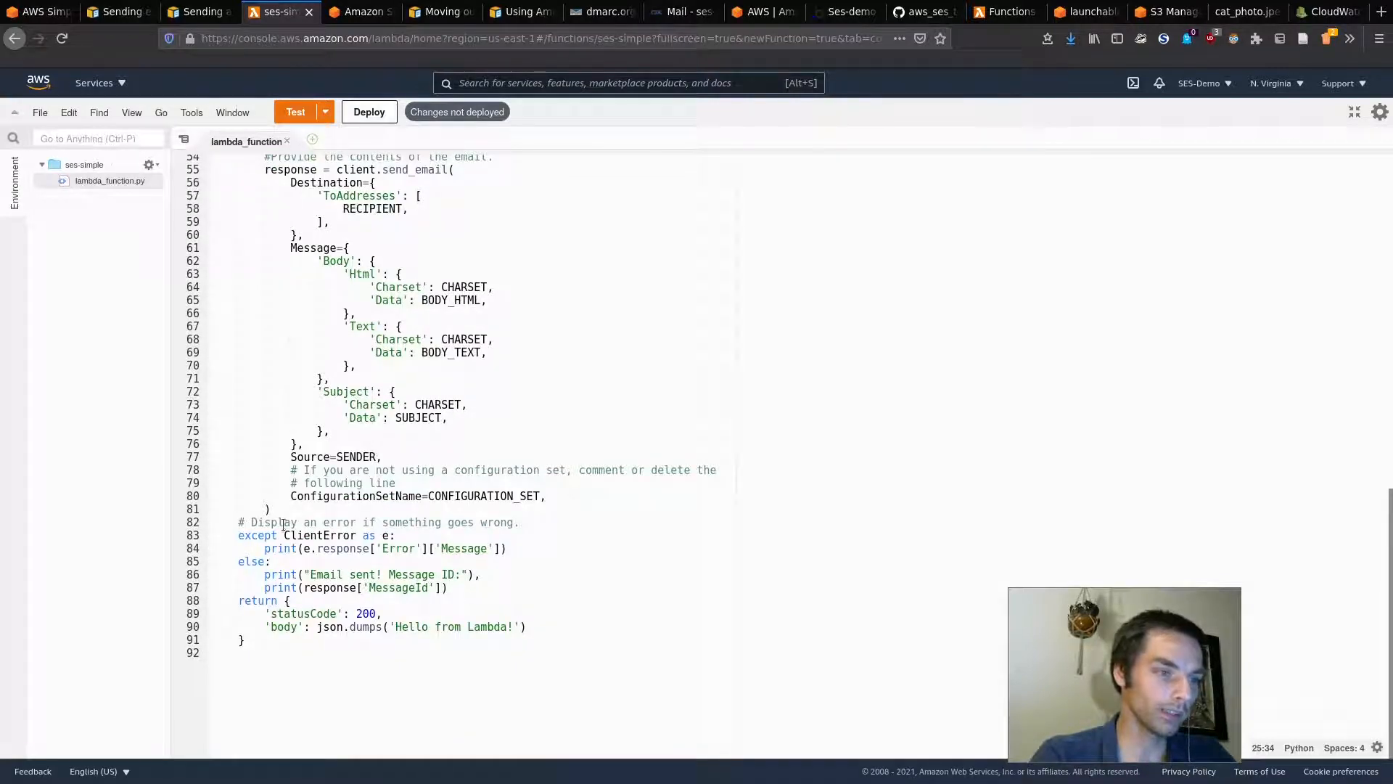
click(290, 495)
key(ctrl+slash)
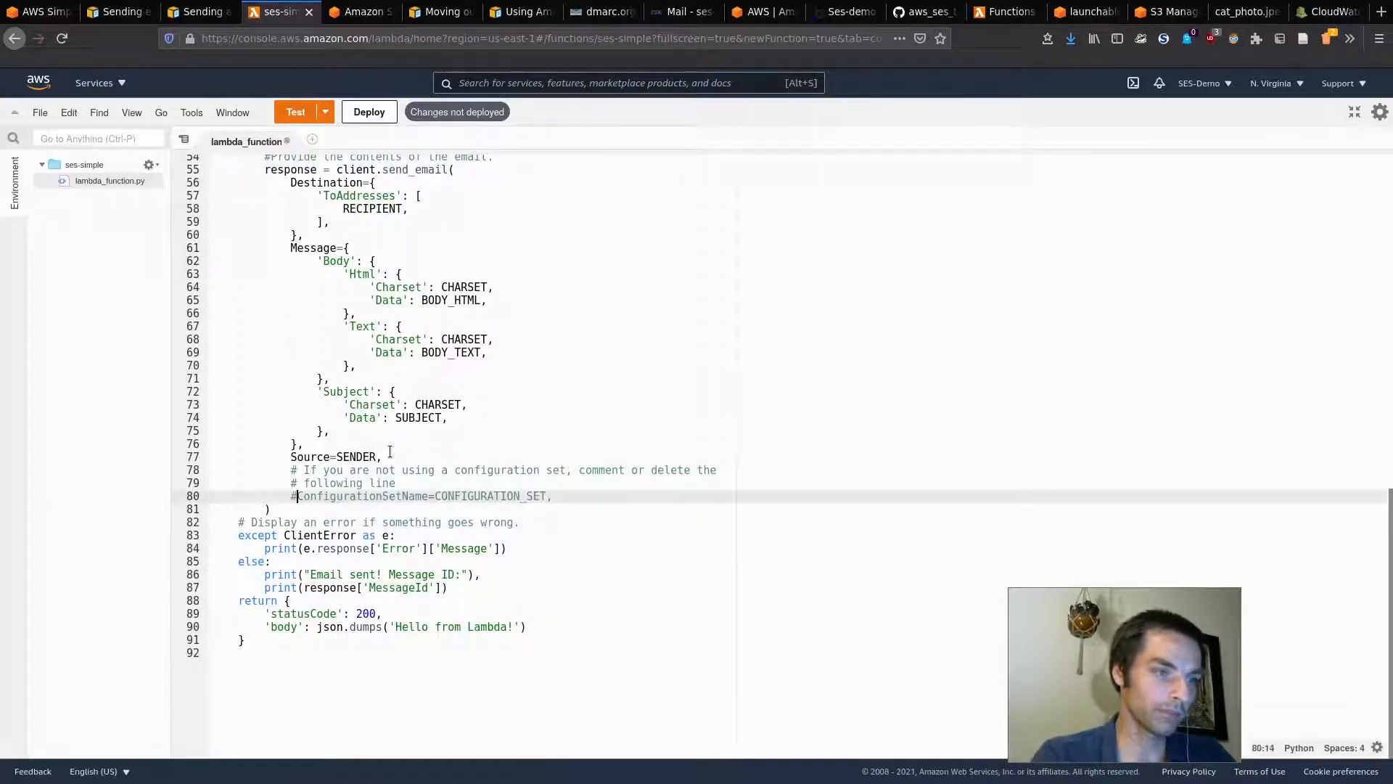
scroll(389, 451, up, 12)
scroll(326, 285, up, 2)
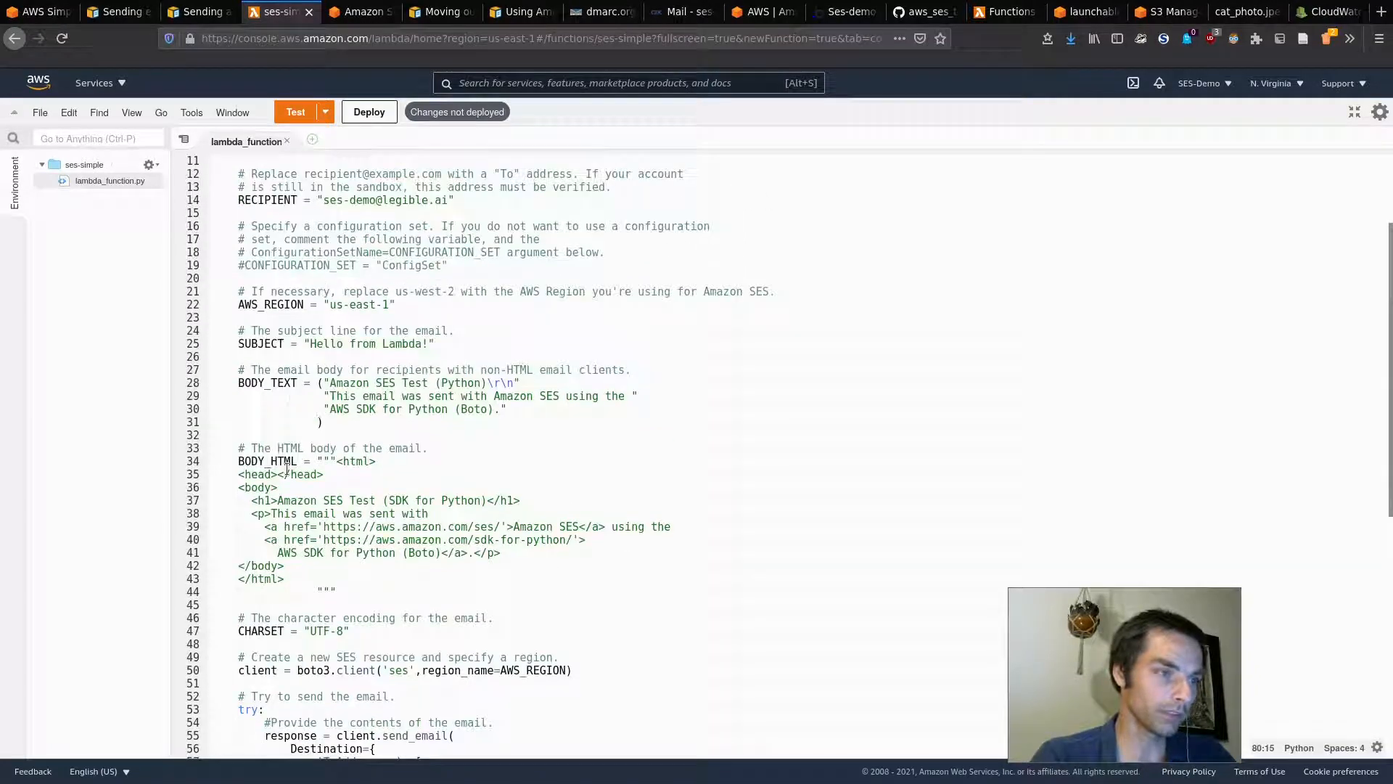
triple_click(287, 268)
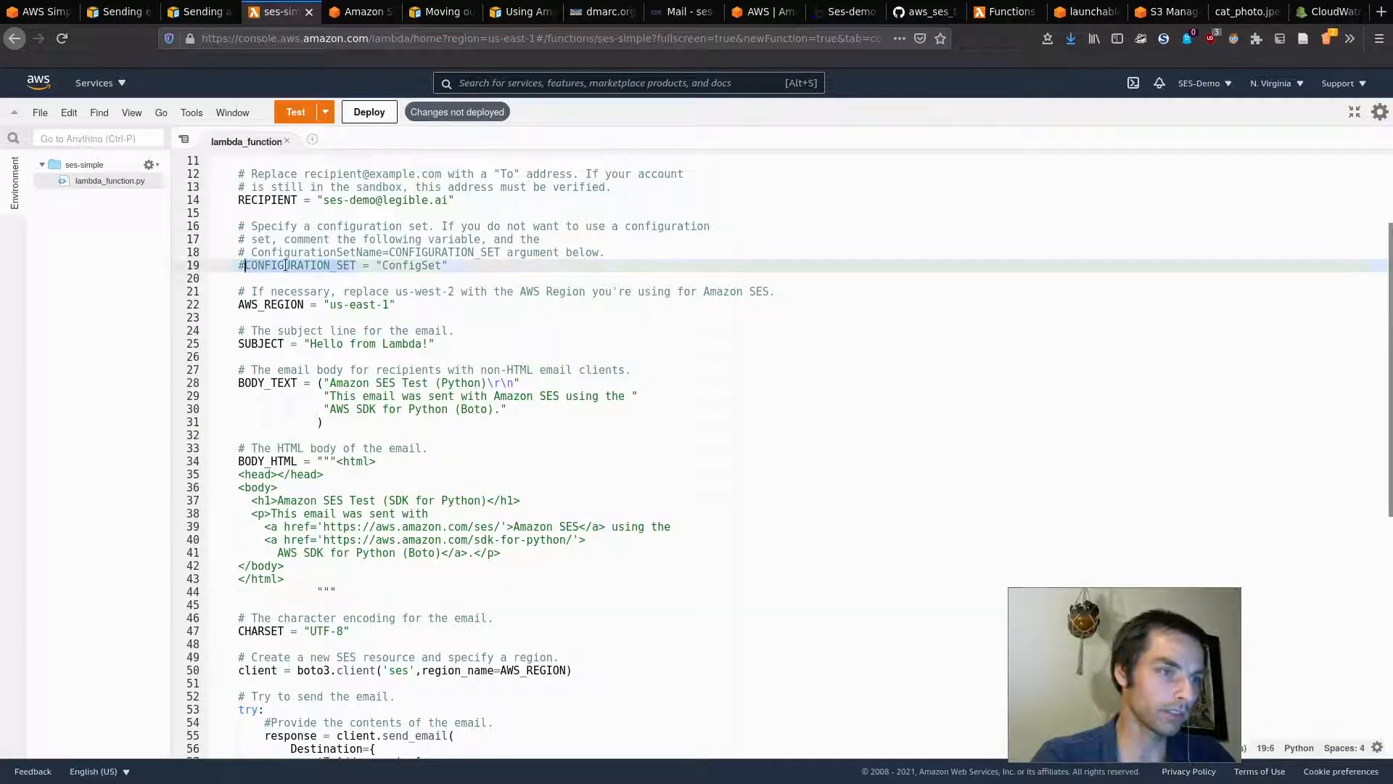
scroll(355, 285, down, 15)
Step: Deploy the edited ses-simple code and leave full-screen editing
scroll(354, 285, down, 2)
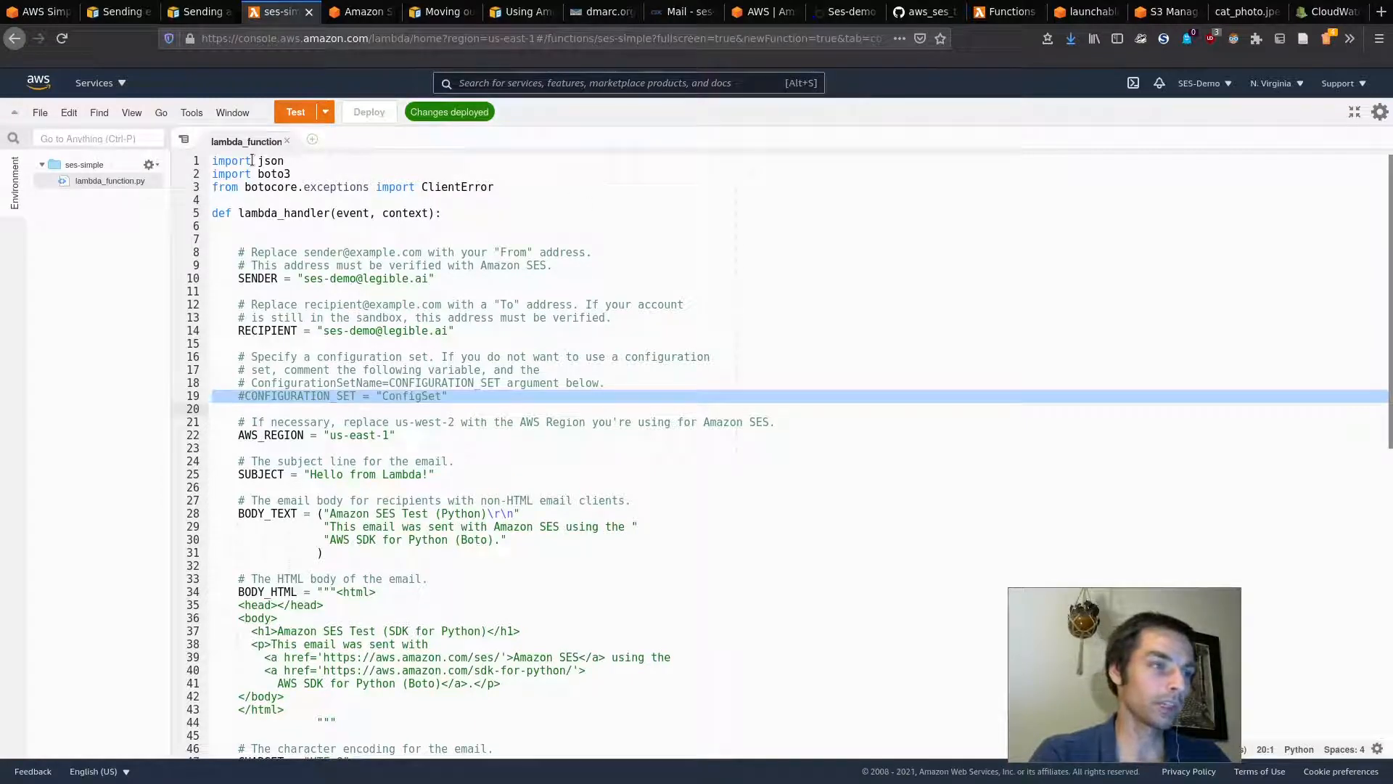
click(1354, 112)
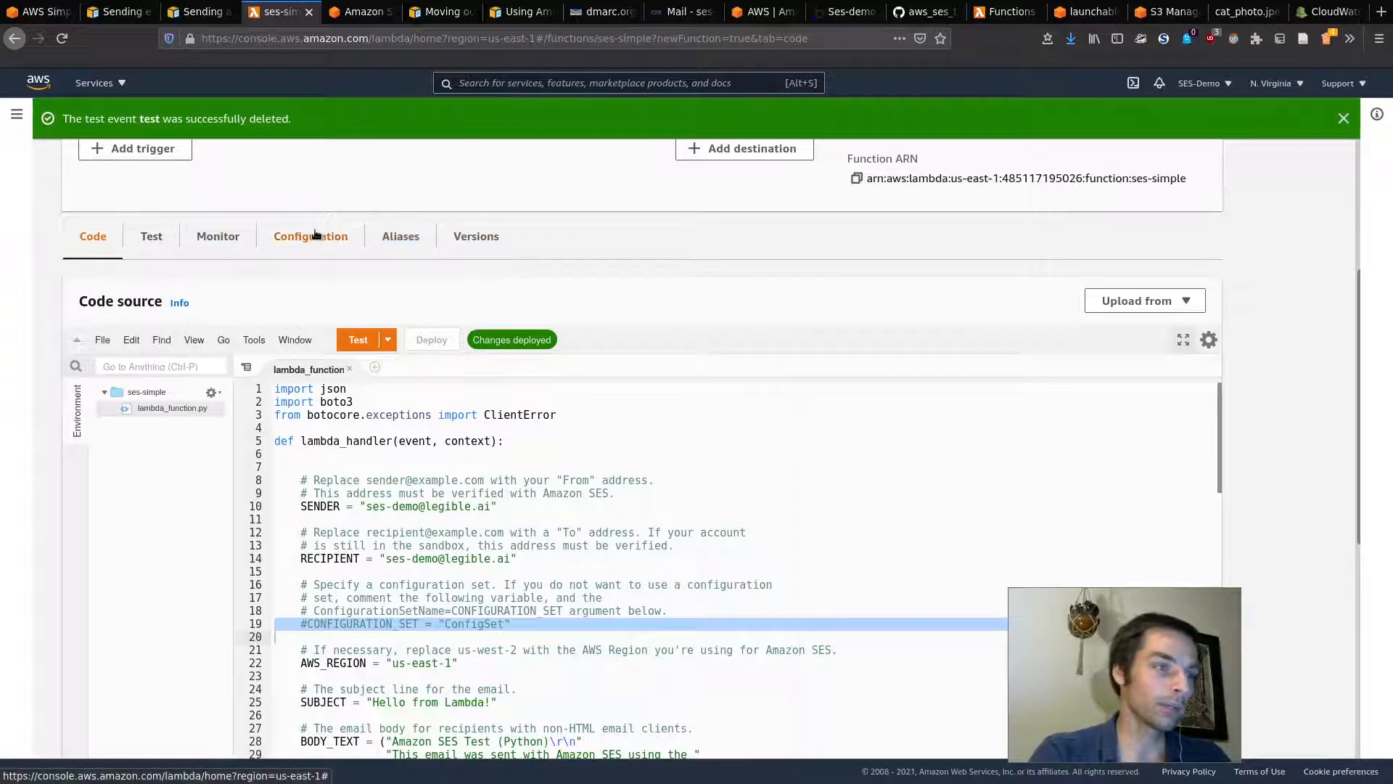
Step: Show ses-simple's Configuration > Permissions and open its execution role in IAM
click(315, 234)
scroll(211, 380, down, 3)
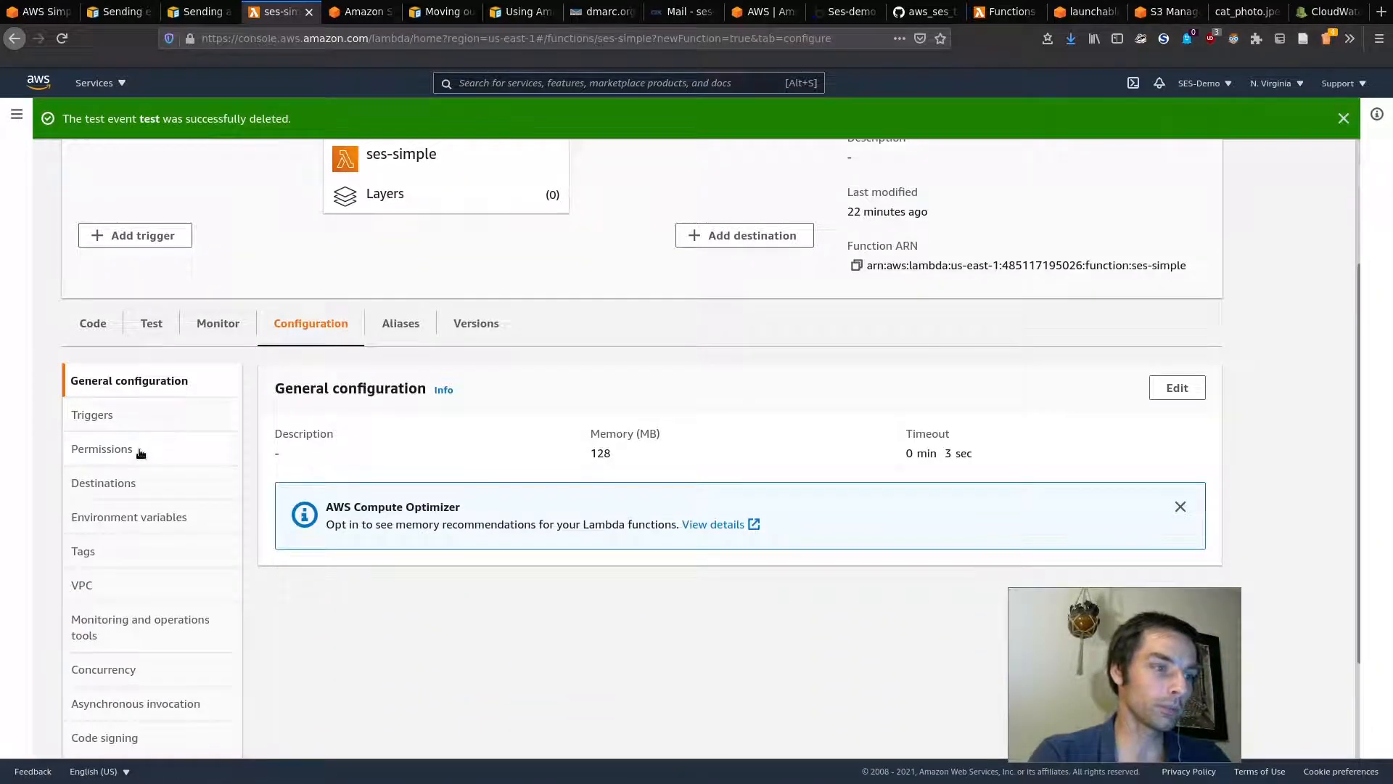
click(256, 444)
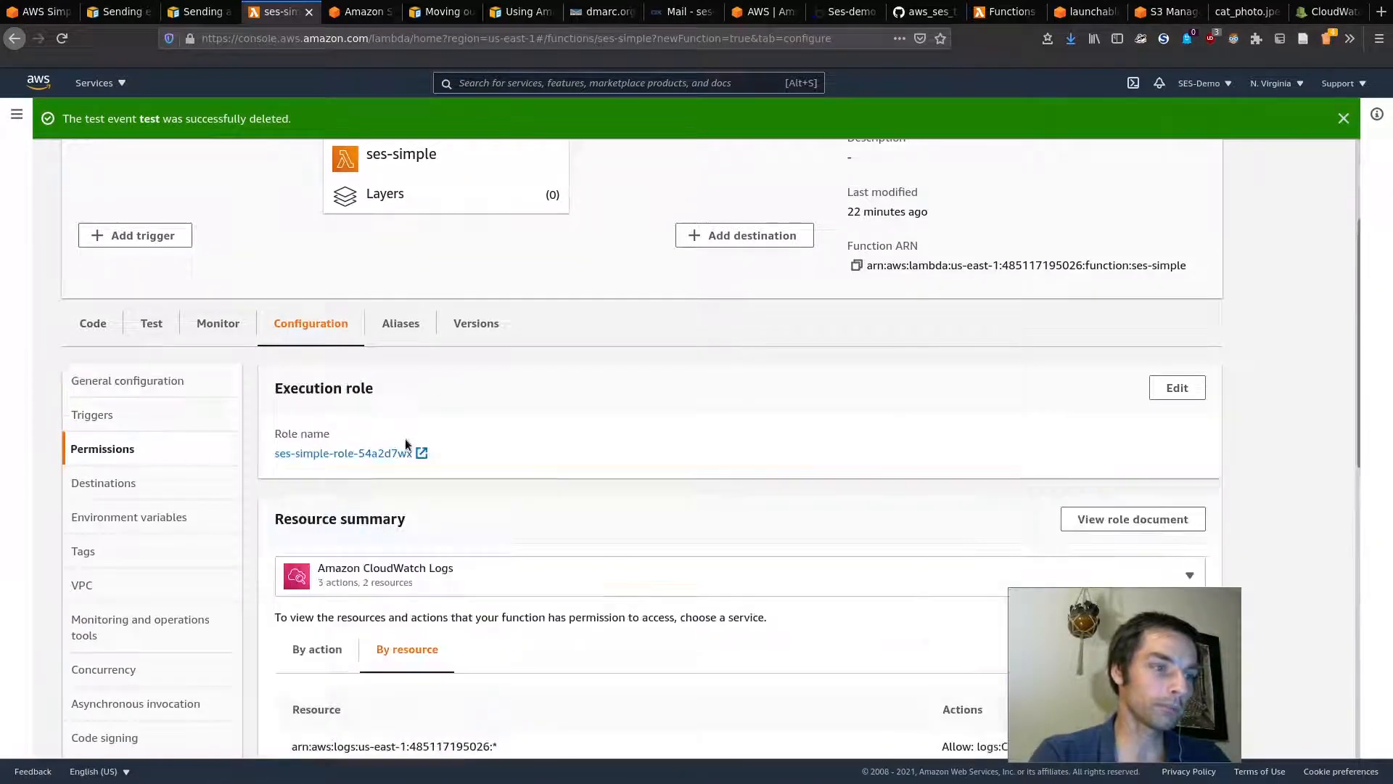
click(341, 455)
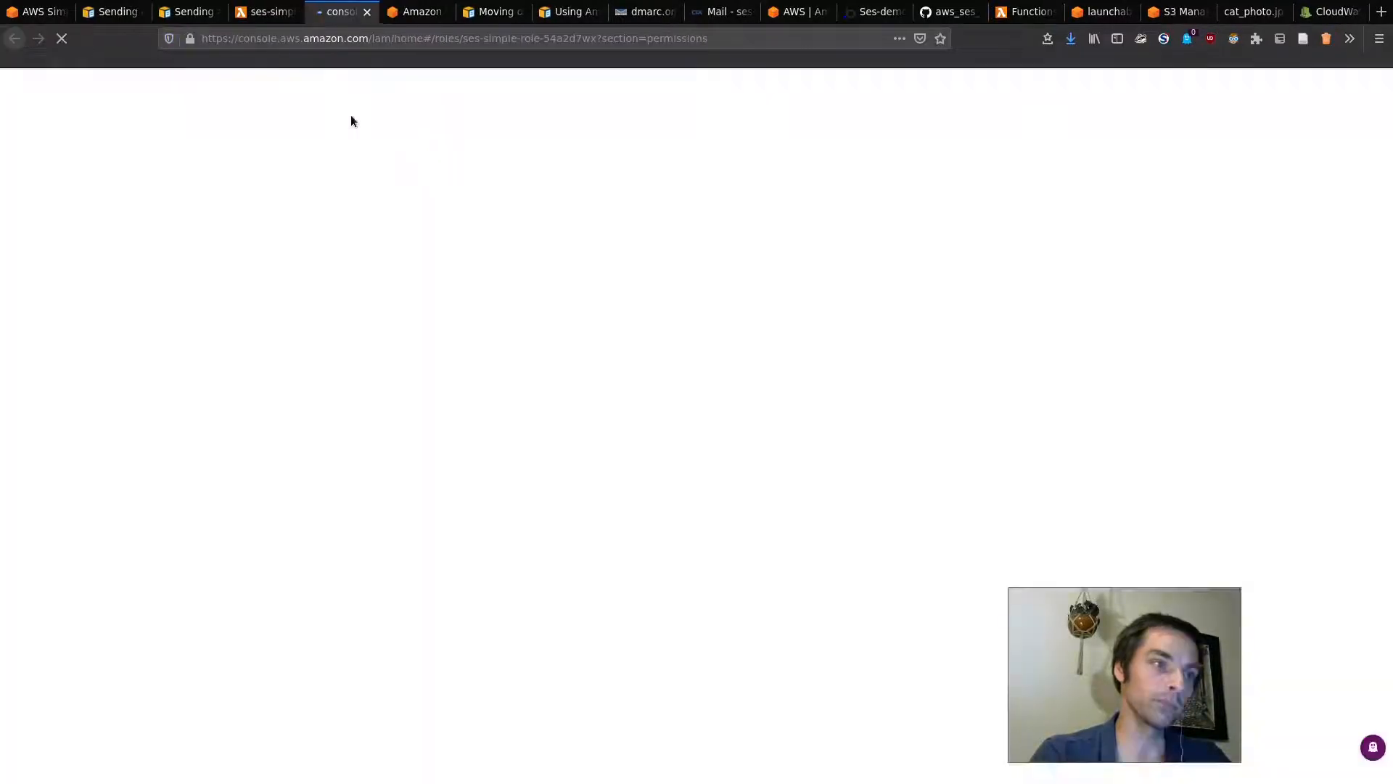
Step: Return to the function page and open its CloudWatch log events
click(241, 5)
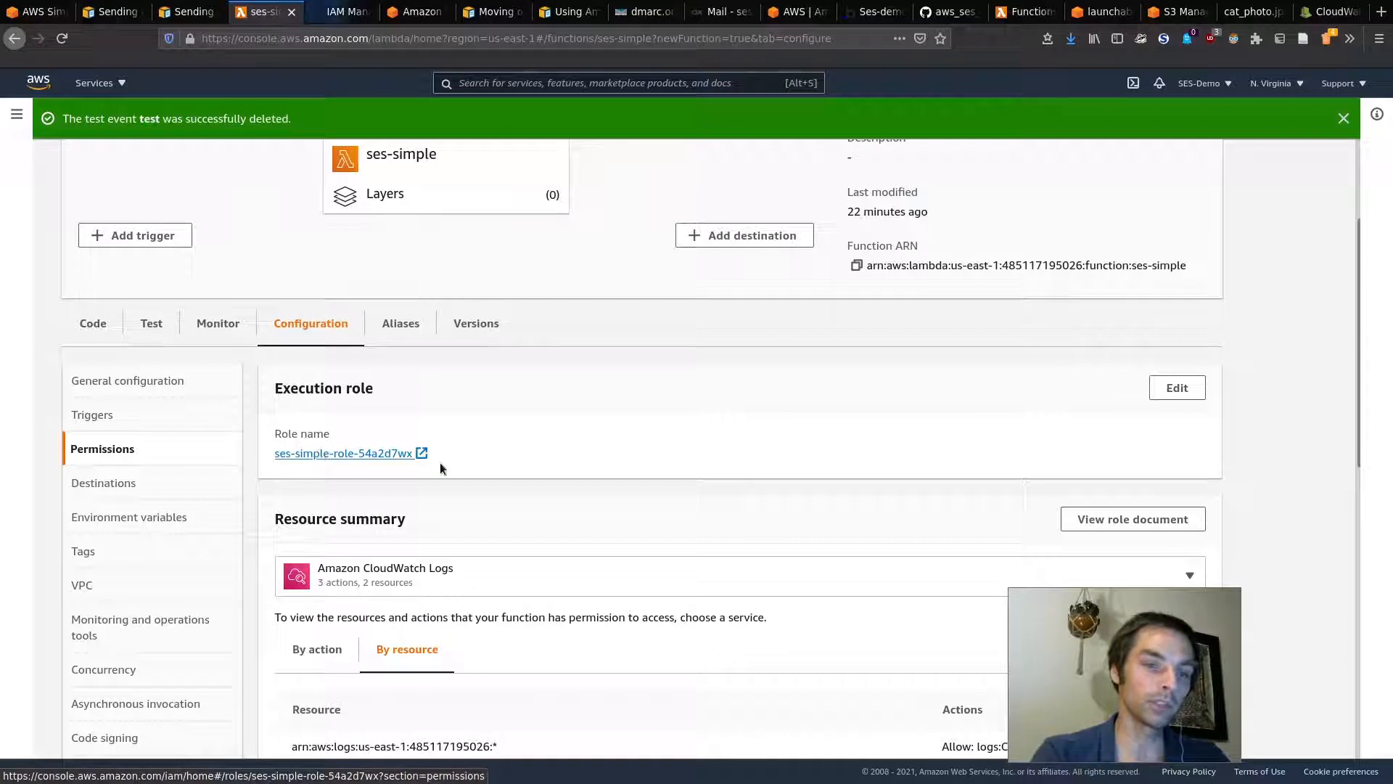
click(328, 14)
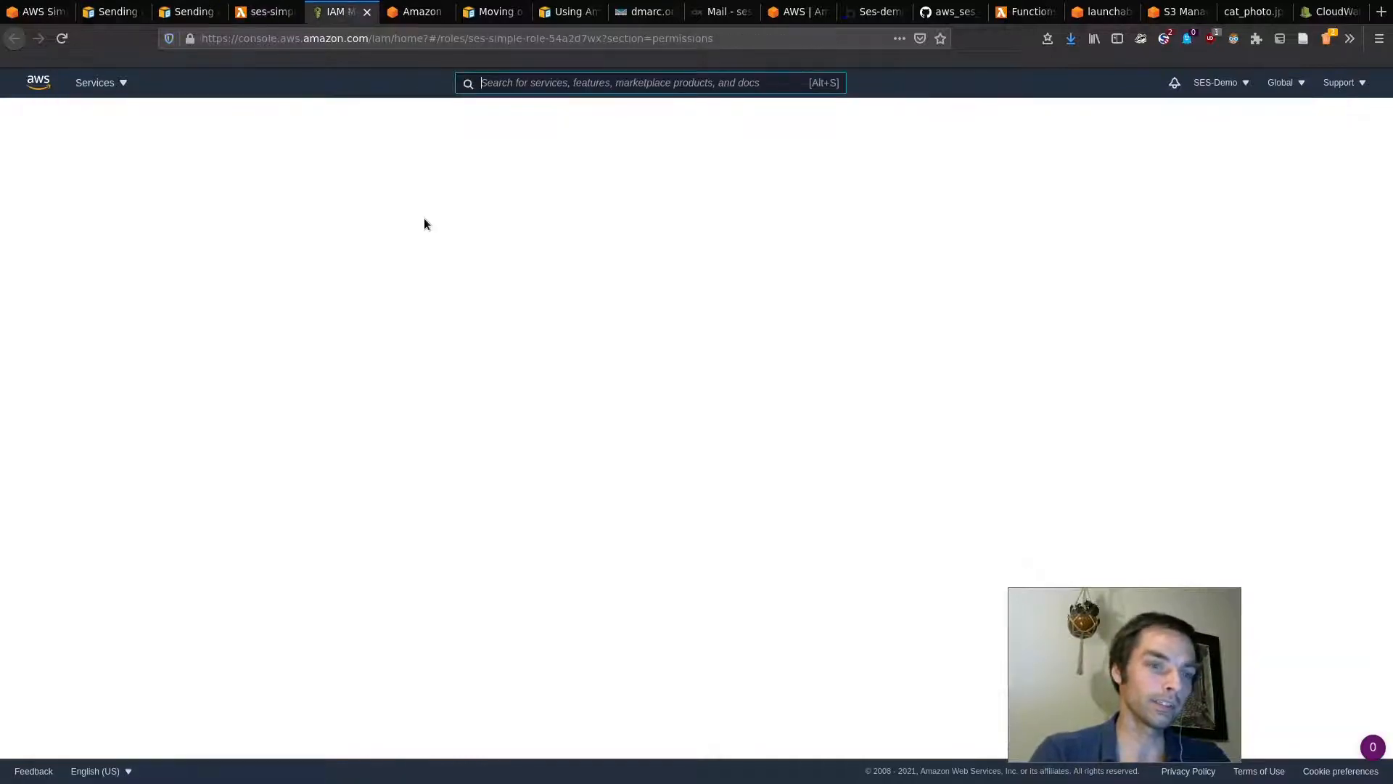
click(1149, 45)
click(1157, 47)
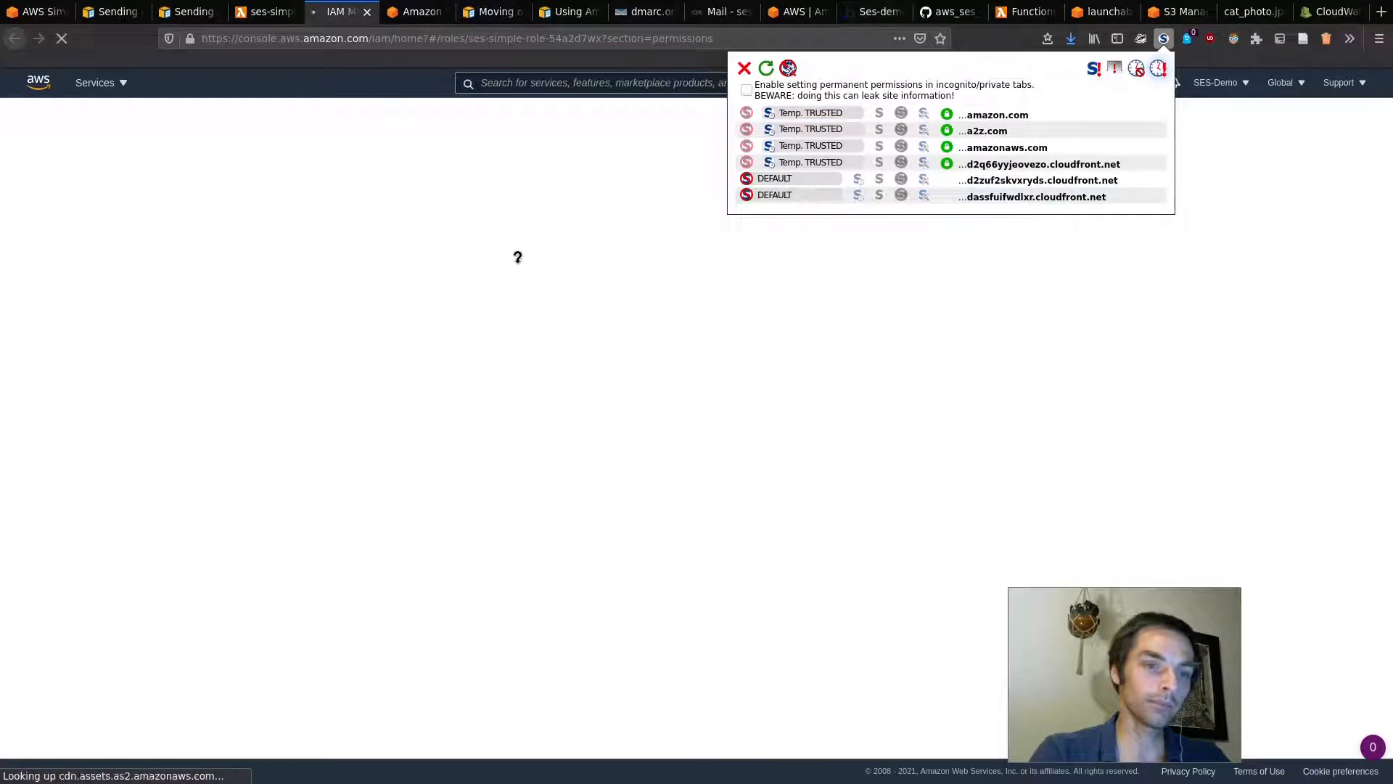
click(279, 14)
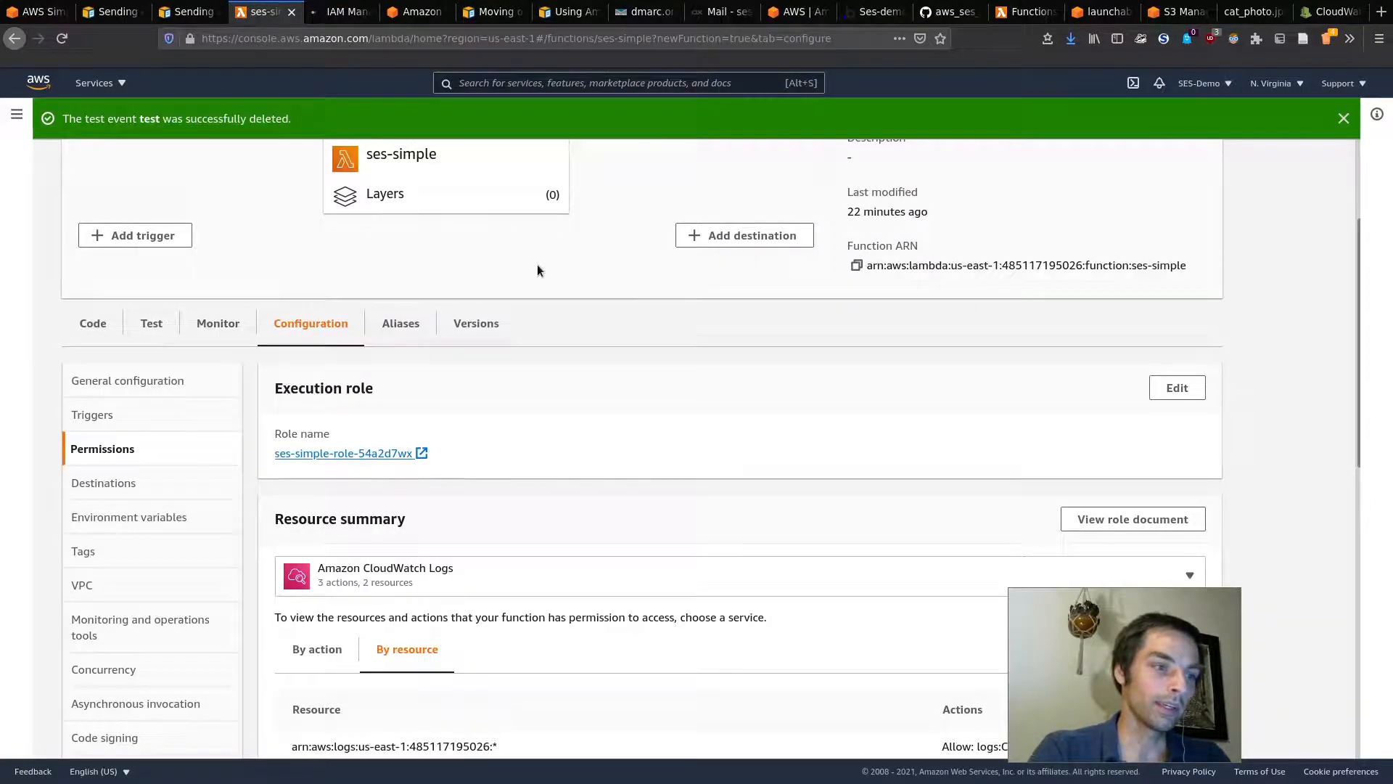
scroll(478, 492, down, 4)
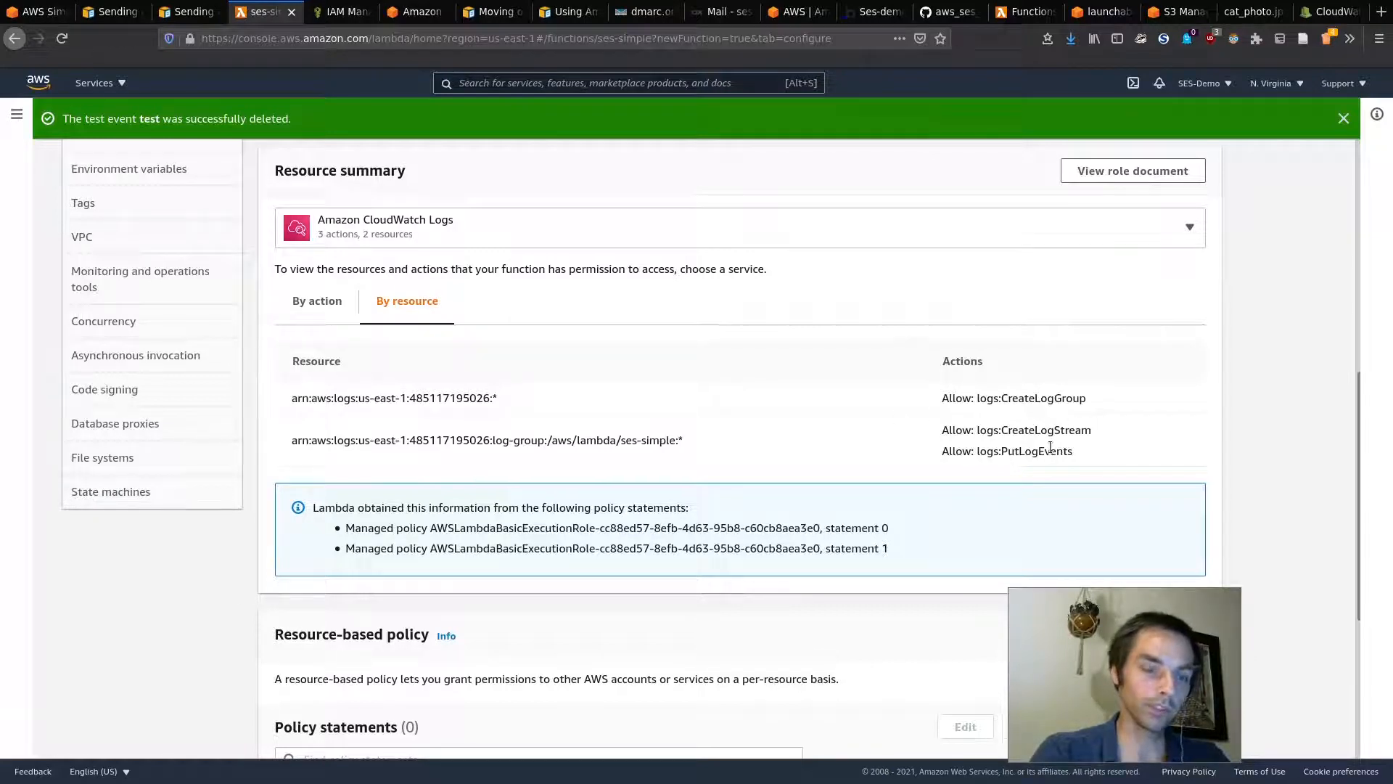
scroll(651, 233, up, 6)
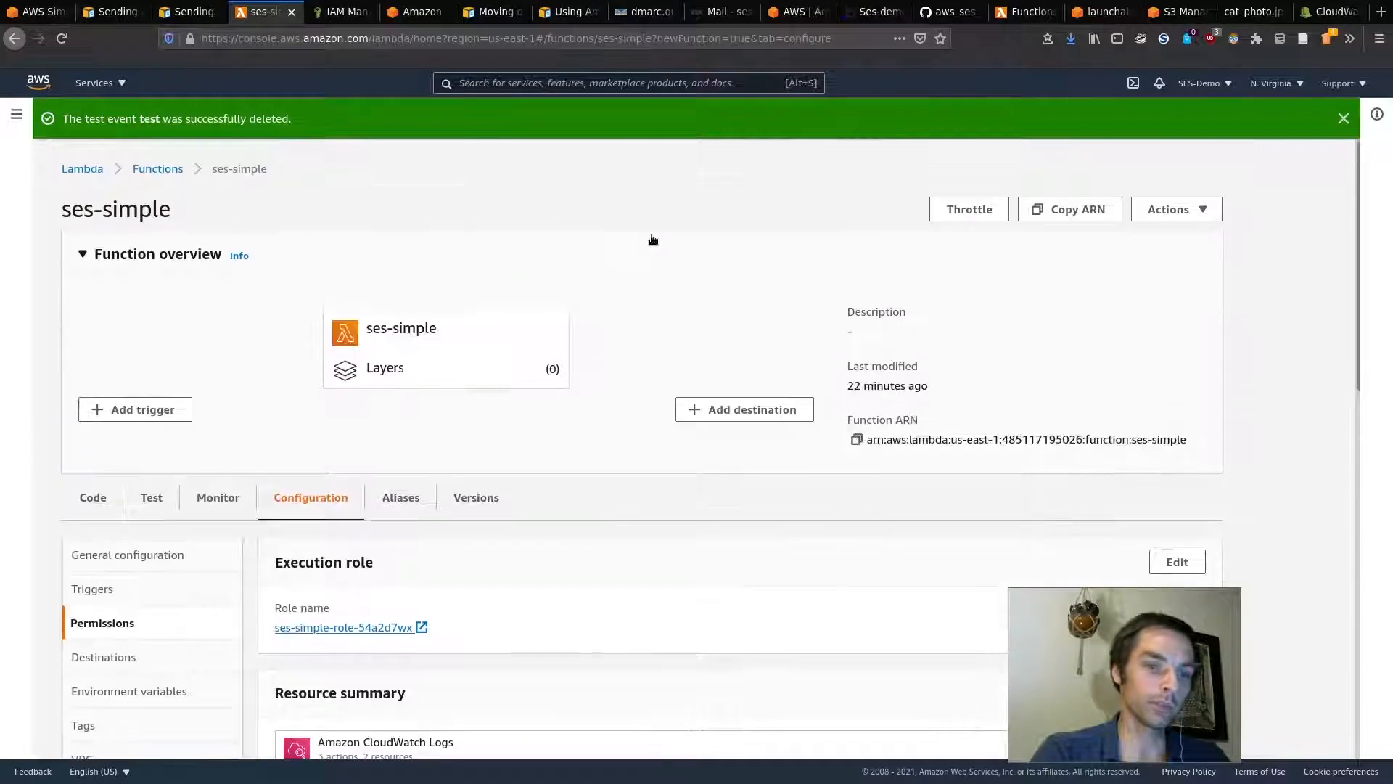
click(1332, 12)
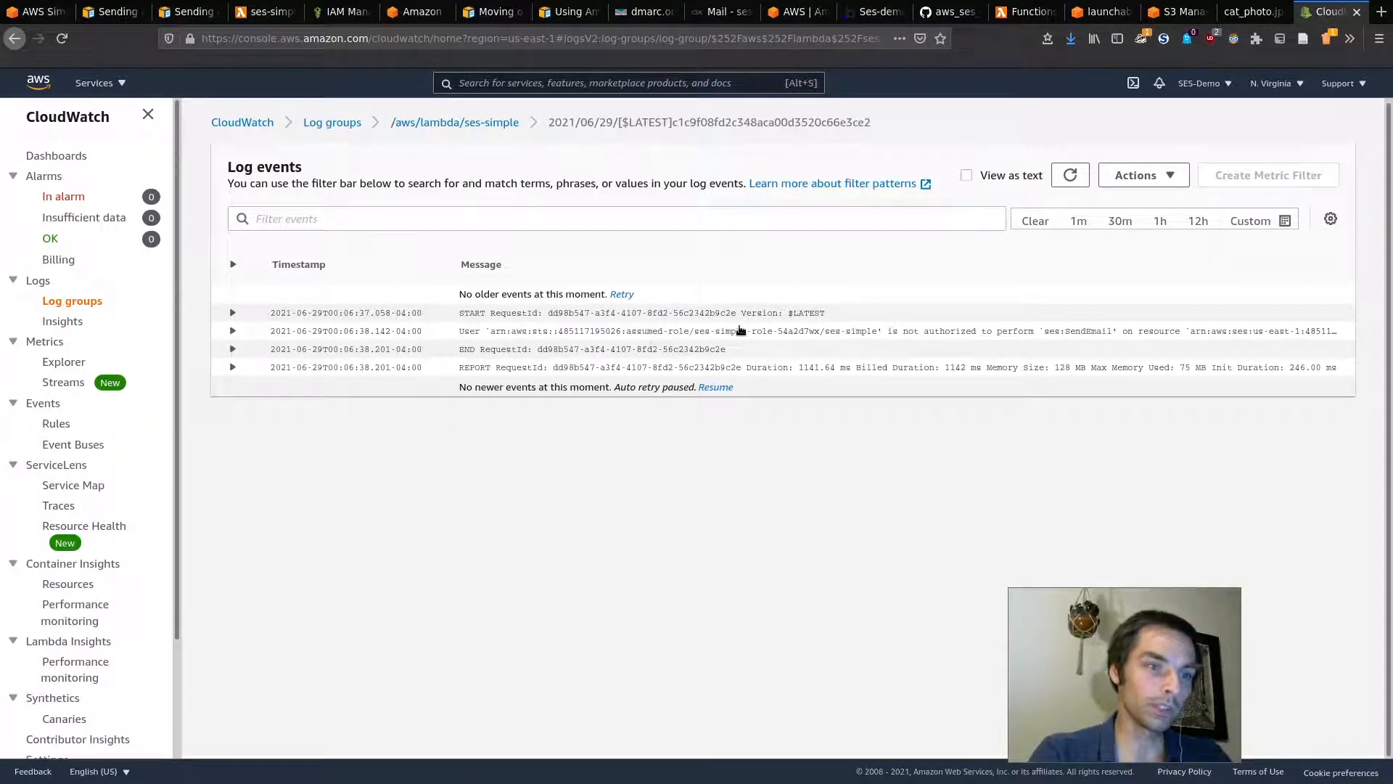
Step: Enlarge the logs and expand the error showing the role lacks ses:SendEmail permission
key(ctrl+plus)
key(ctrl+plus)
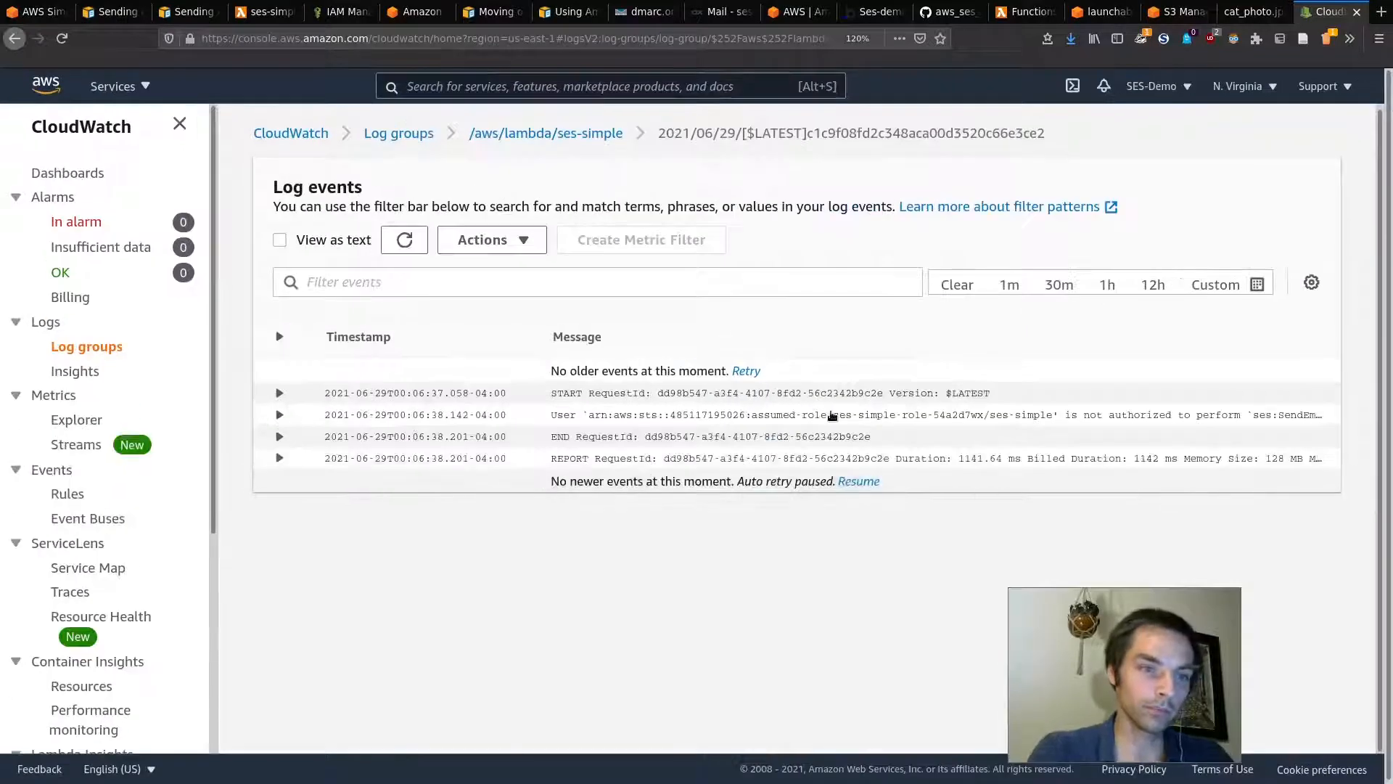
click(832, 415)
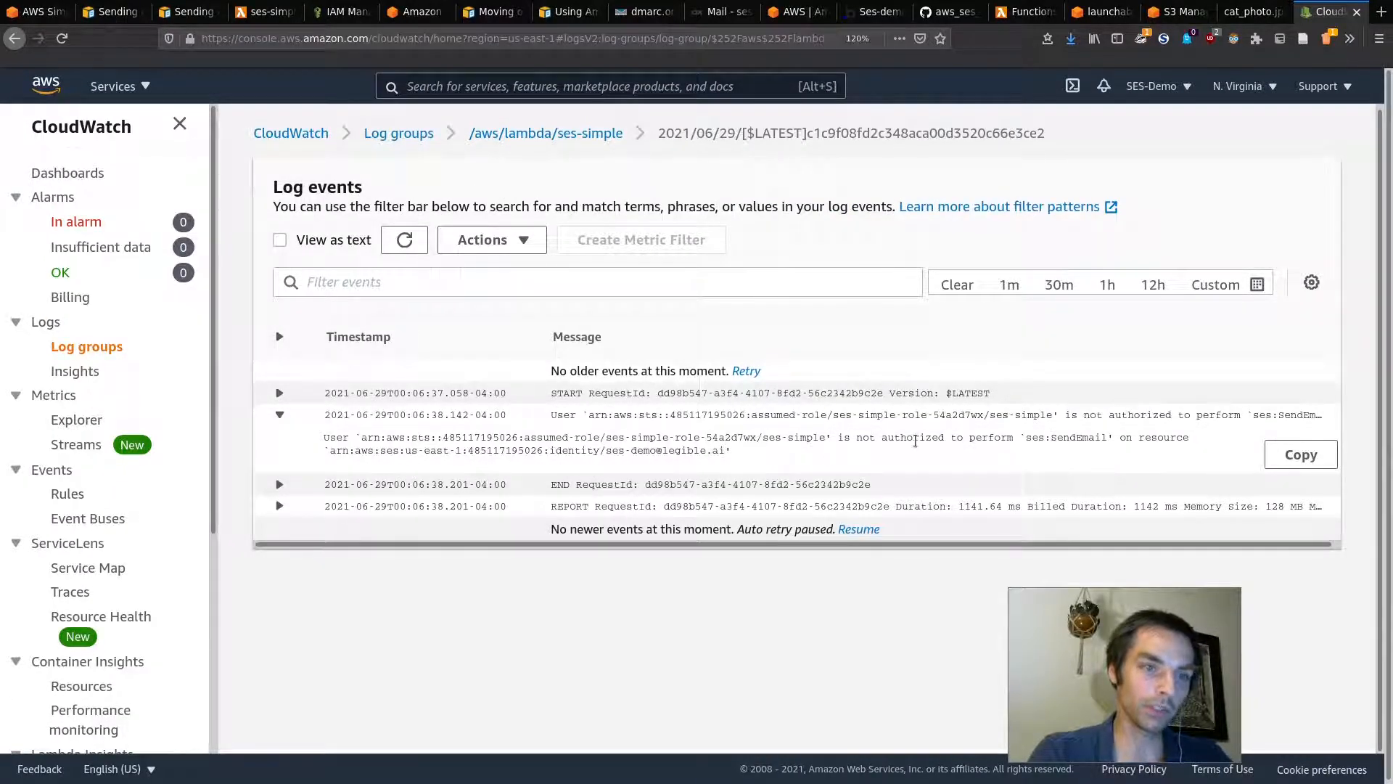
drag(1026, 437, 1091, 439)
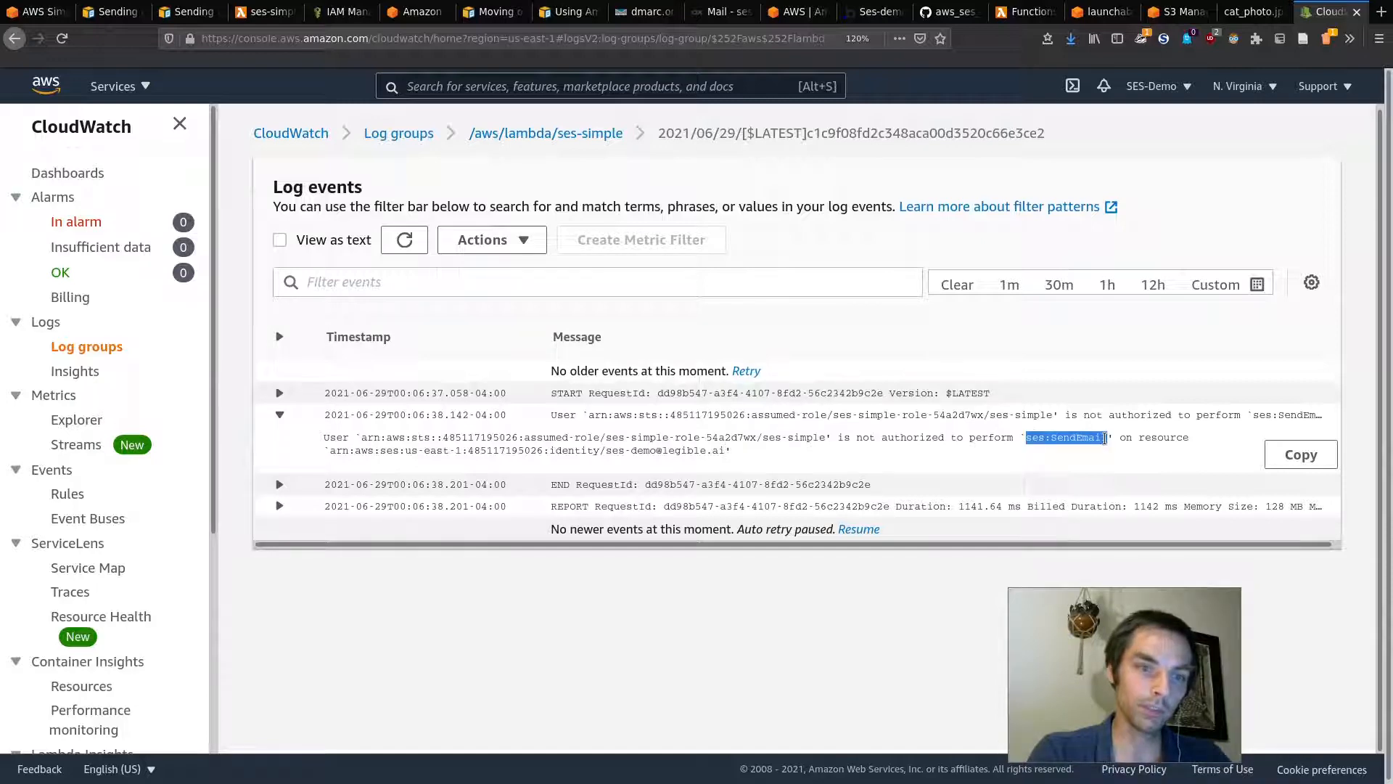
click(341, 12)
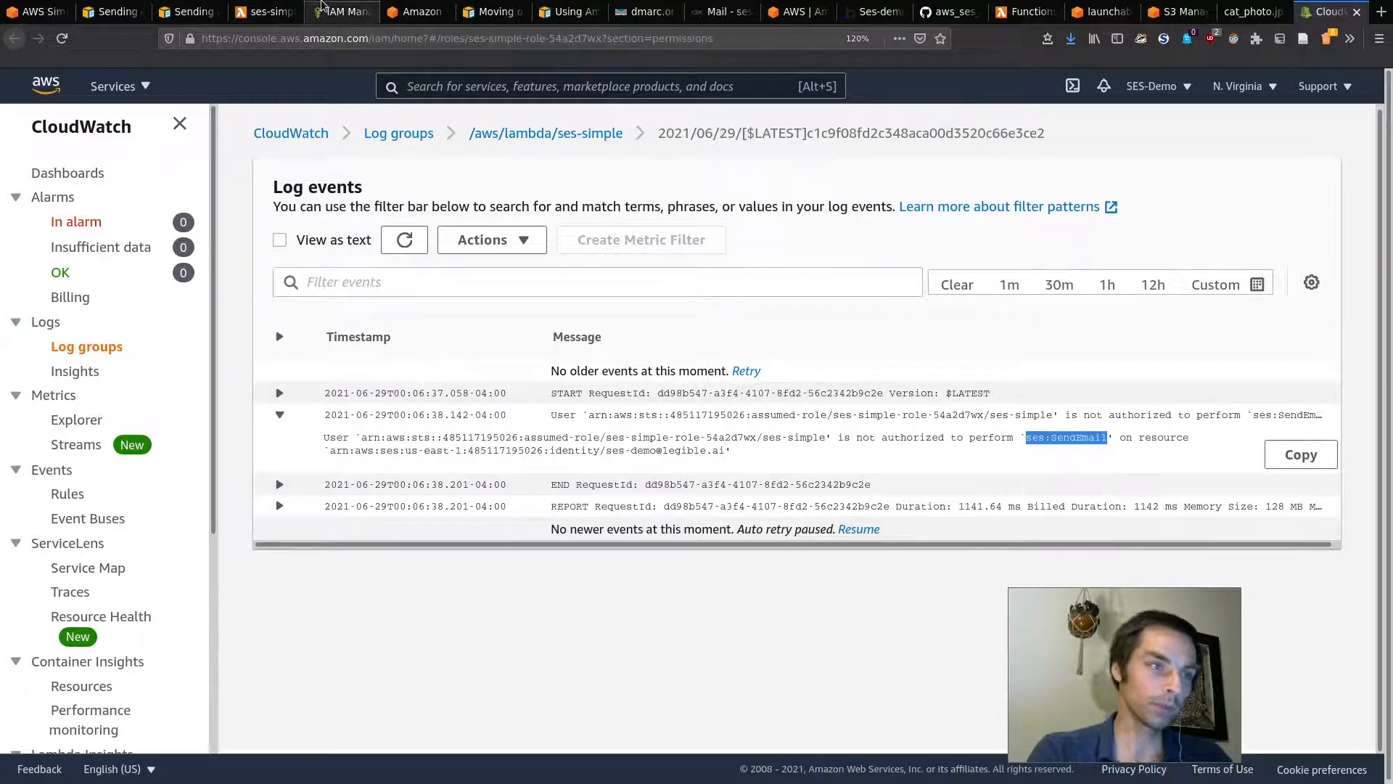
Step: Reset the page zoom and open the ses-simple execution role in IAM
click(261, 12)
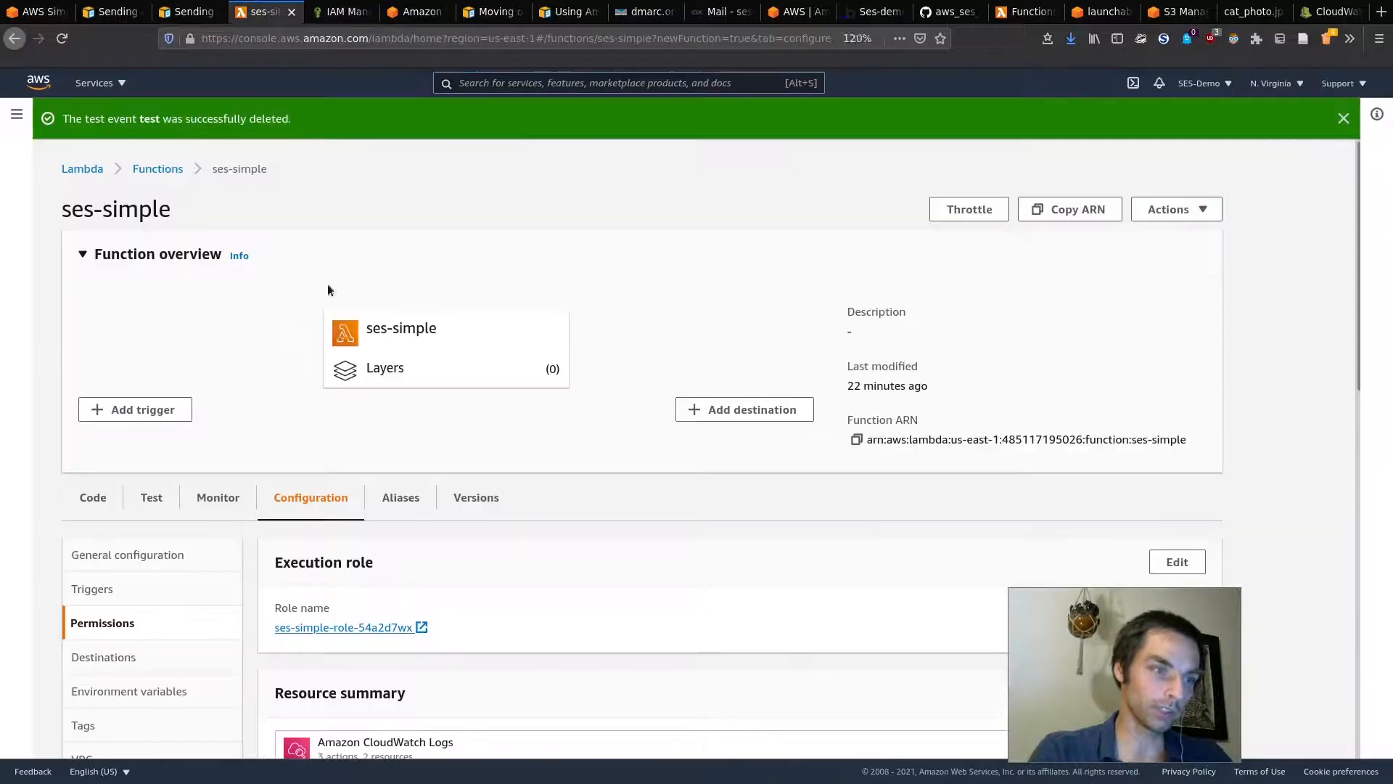
scroll(428, 527, down, 4)
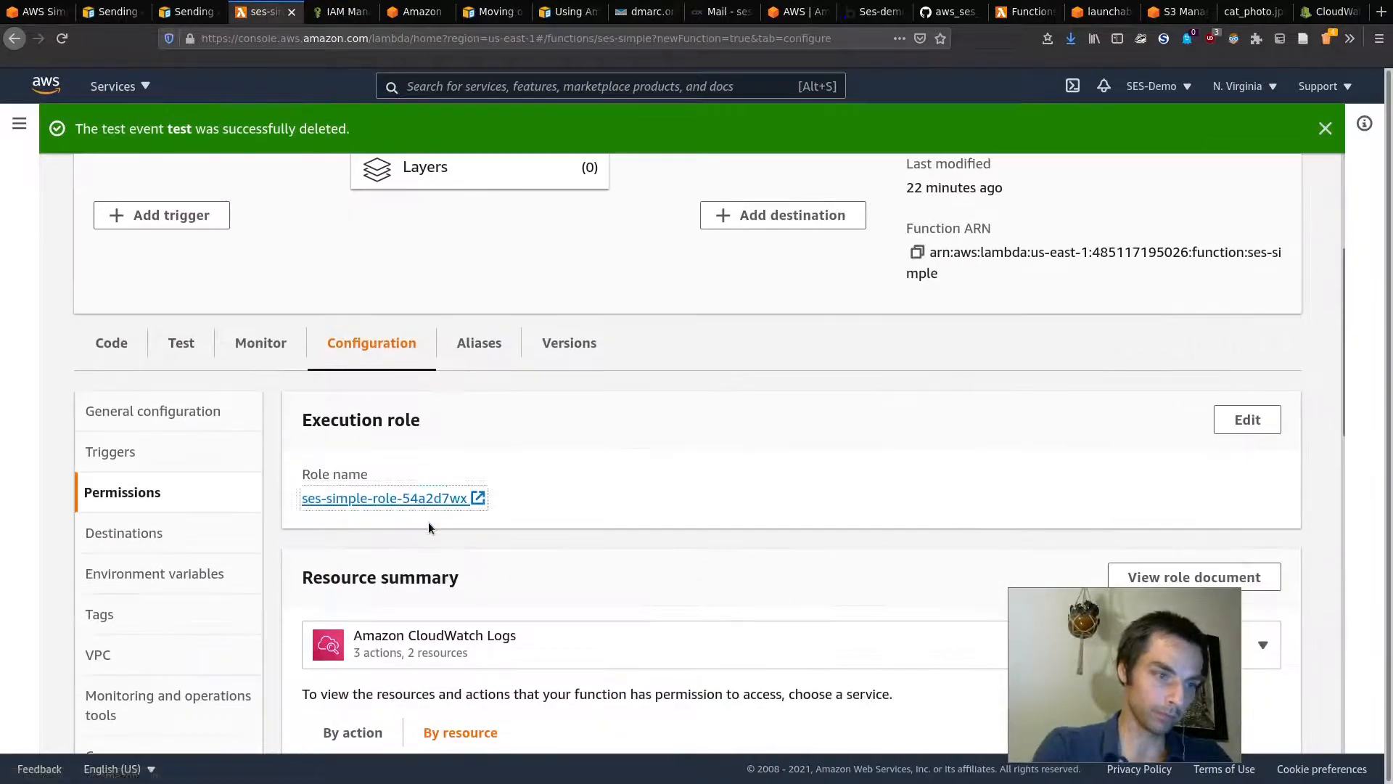
key(ctrl+0)
click(328, 411)
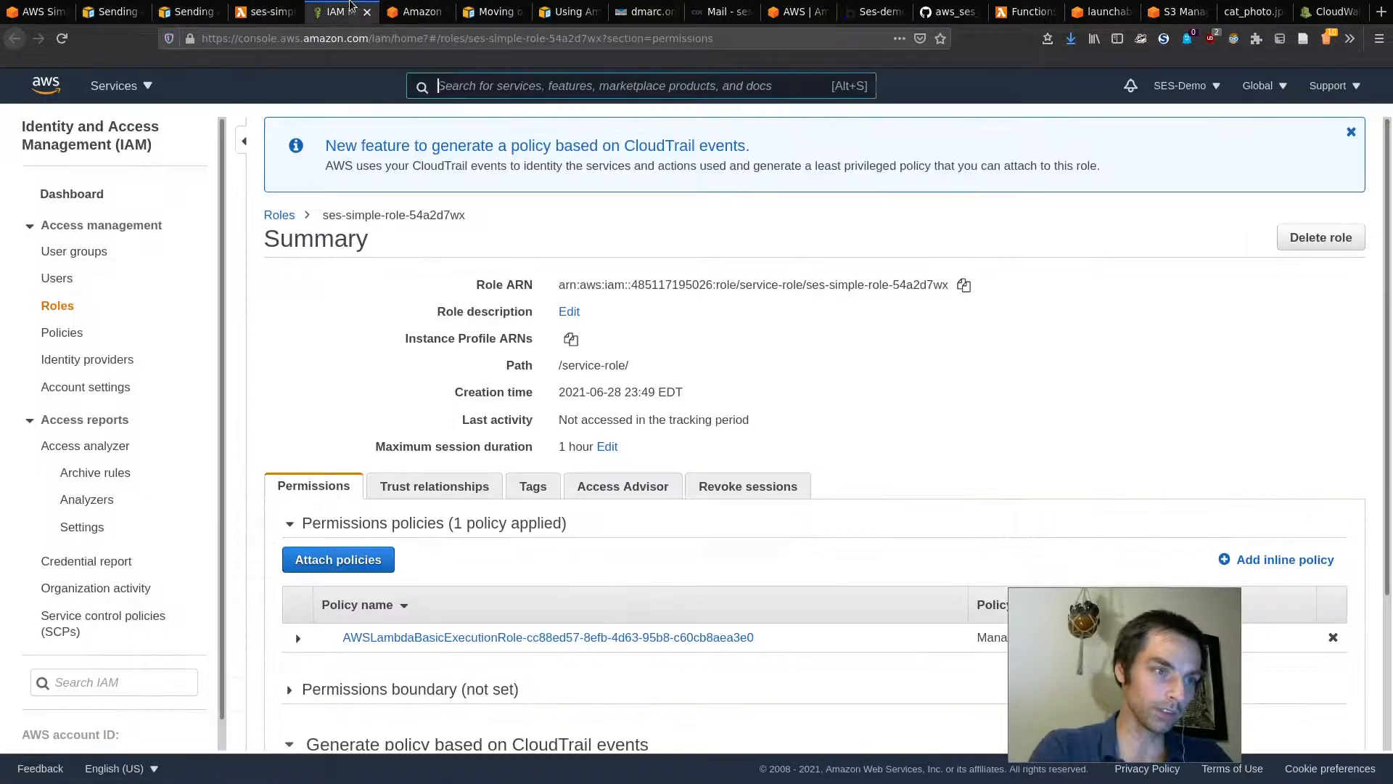
Step: Search permissions for 'ses', leave AmazonSESFullAccess unchecked, and choose Create policy instead
click(283, 479)
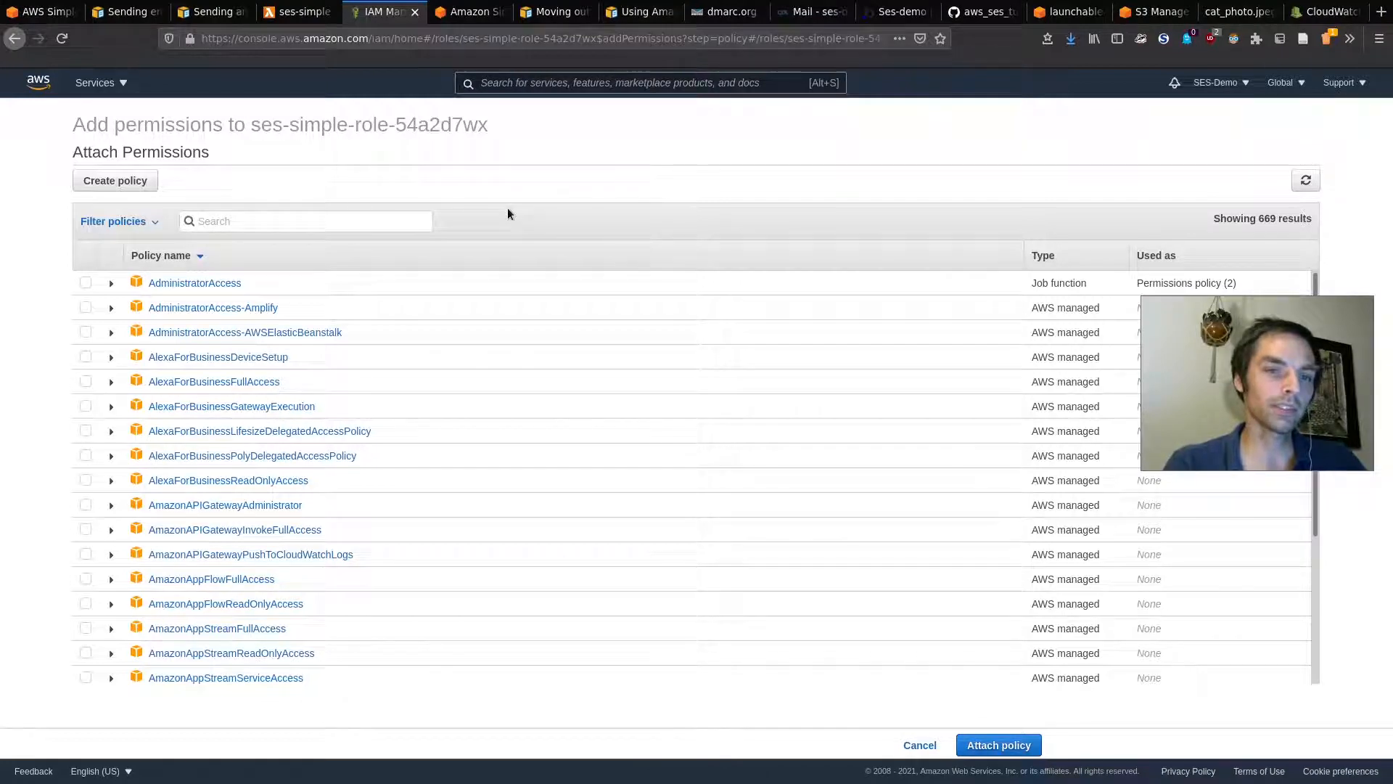
text(ses)
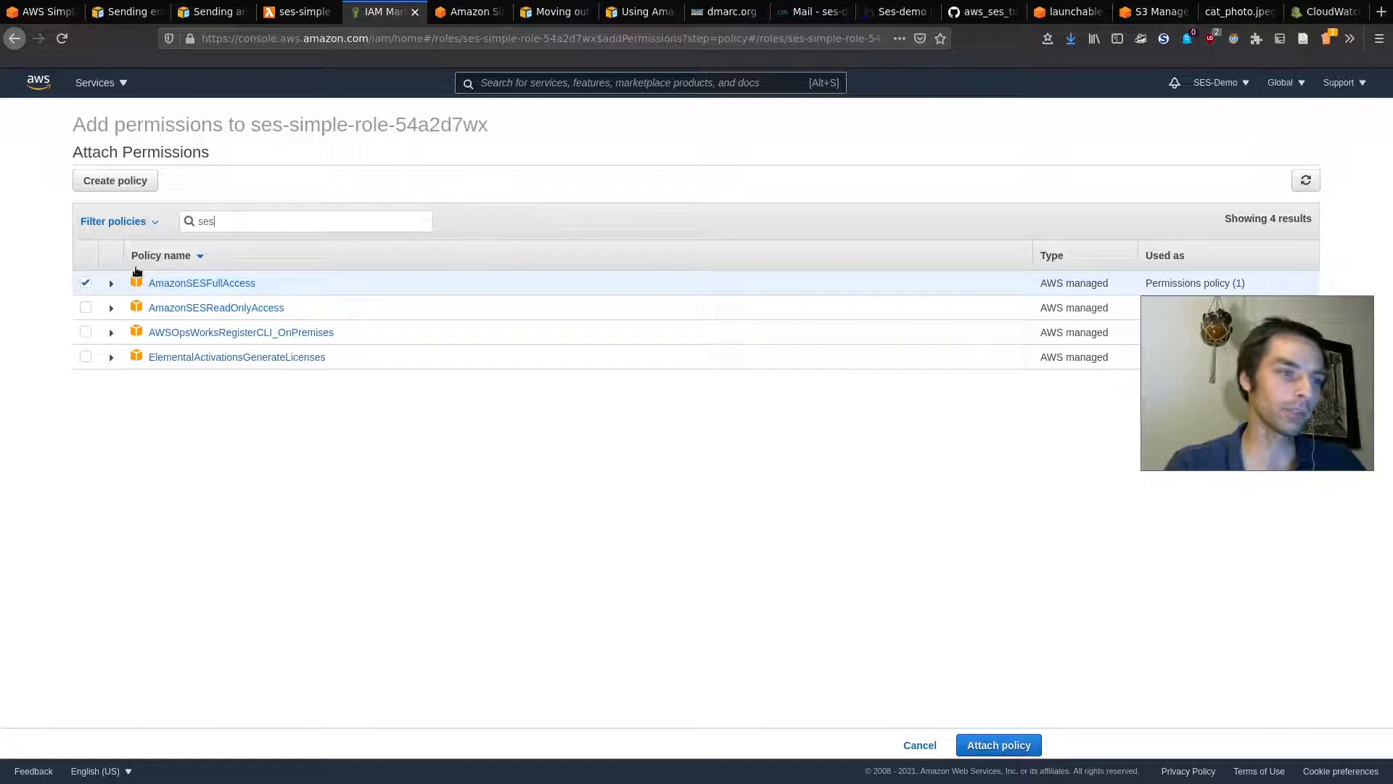
click(86, 283)
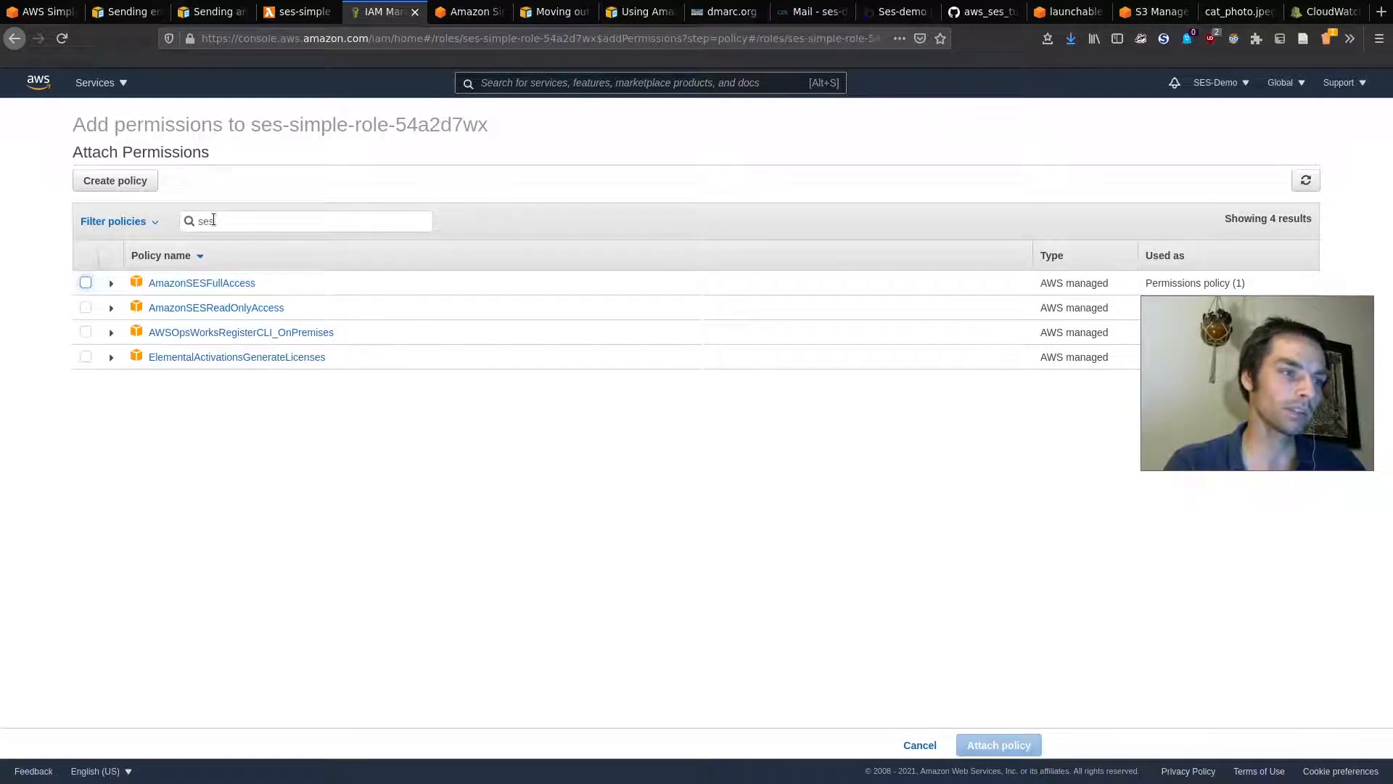
click(85, 283)
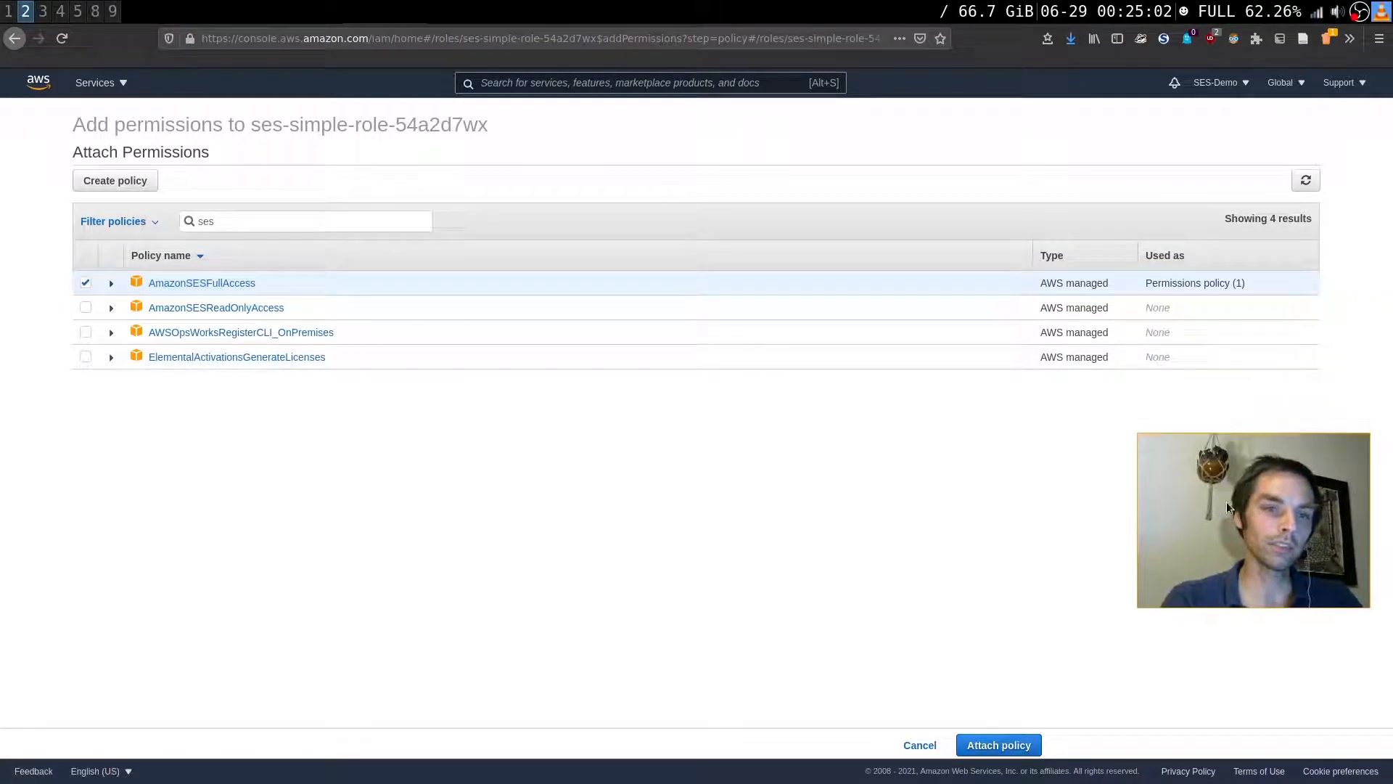
click(85, 283)
click(113, 181)
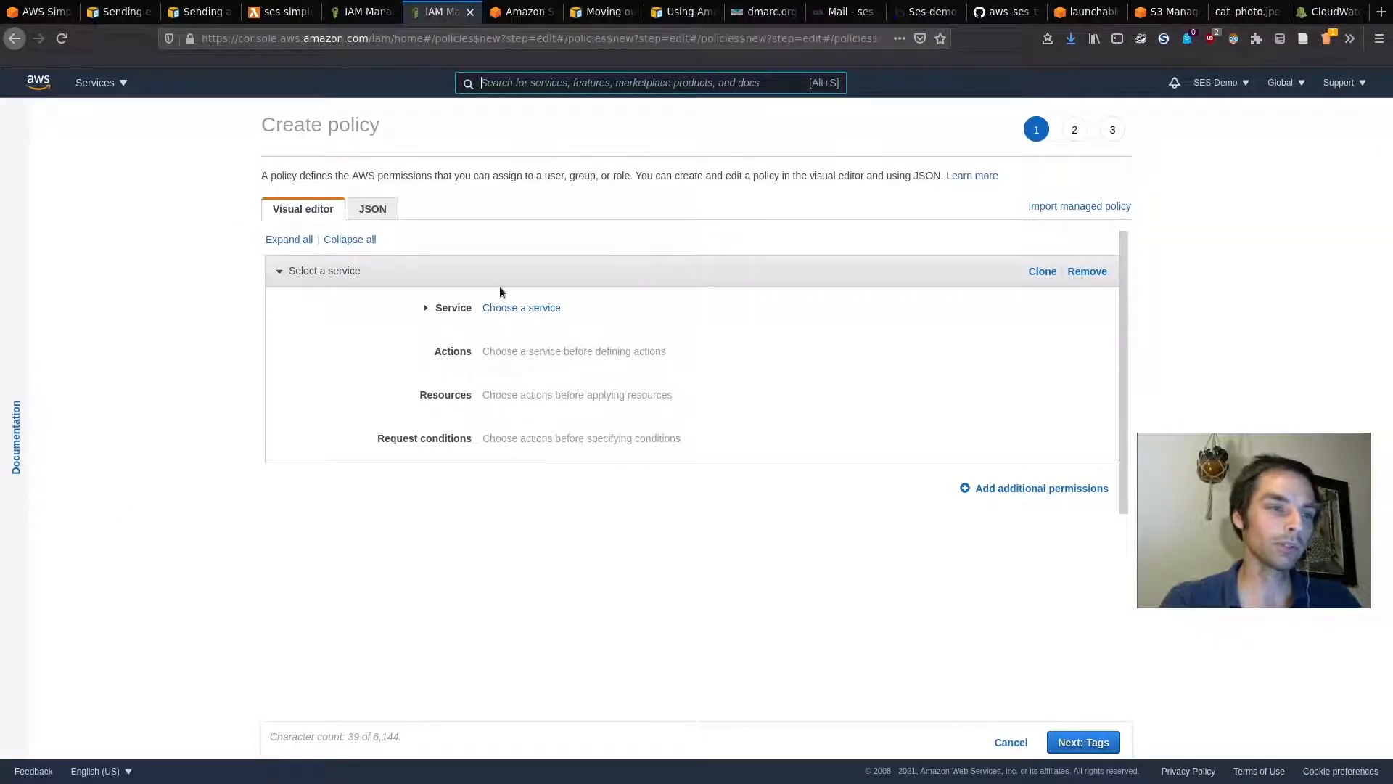
Step: Set the new policy's service to SES and allow the SendEmail action
click(433, 307)
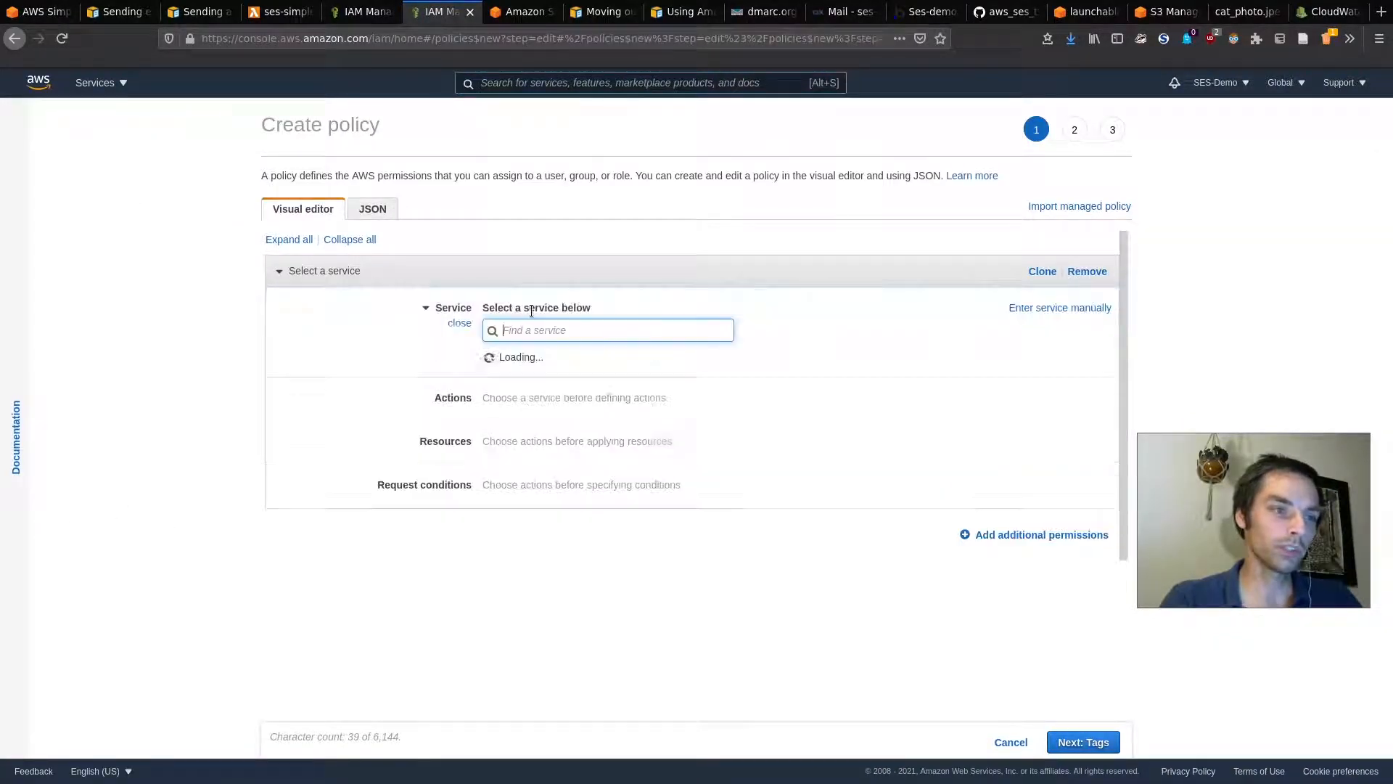
text(ses)
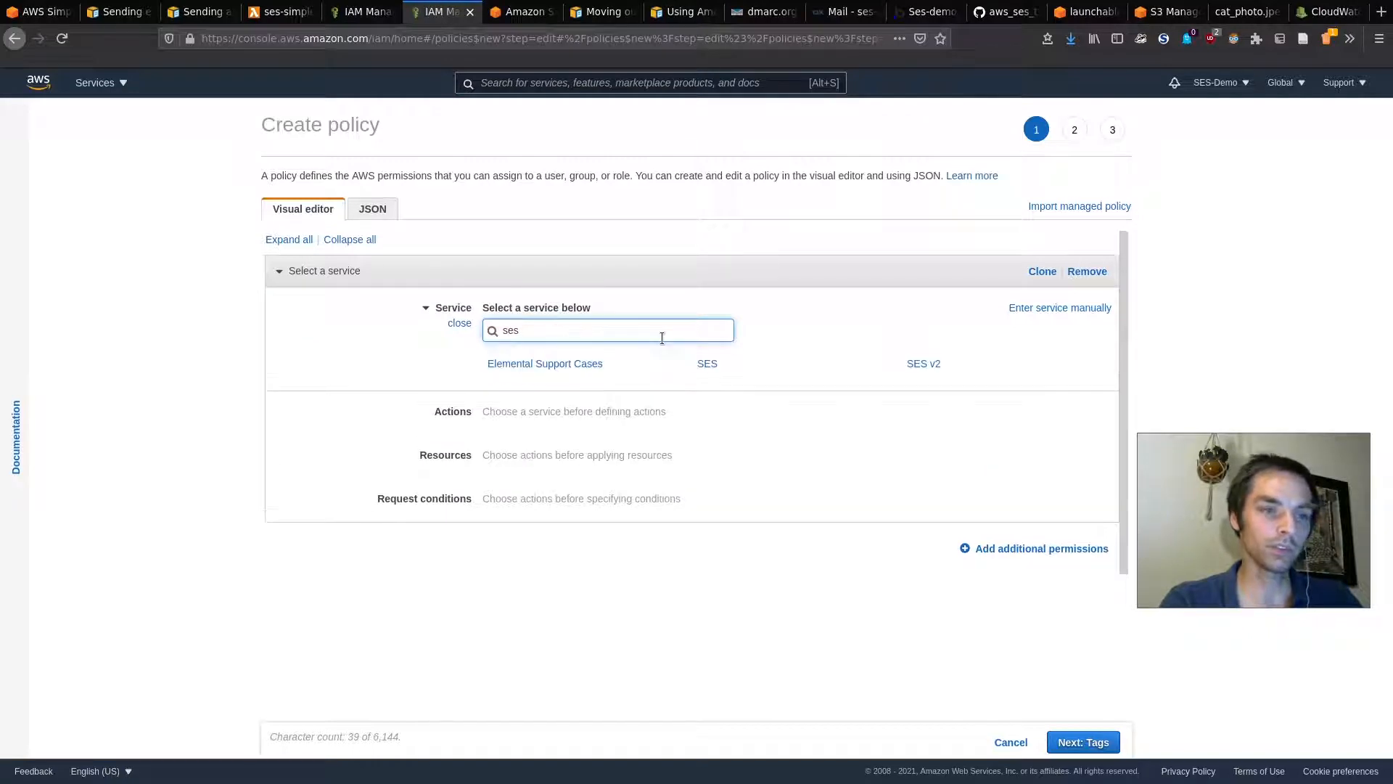
click(708, 365)
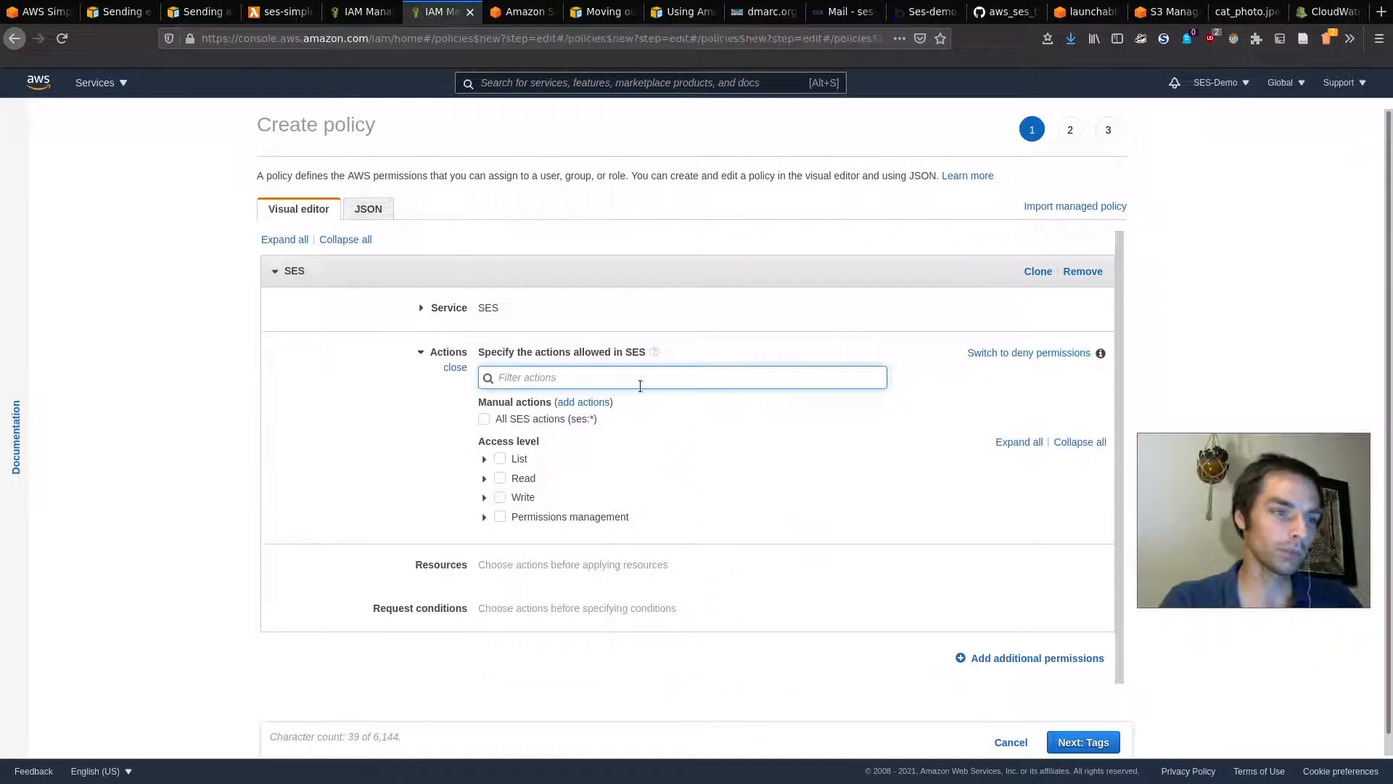
text(nd)
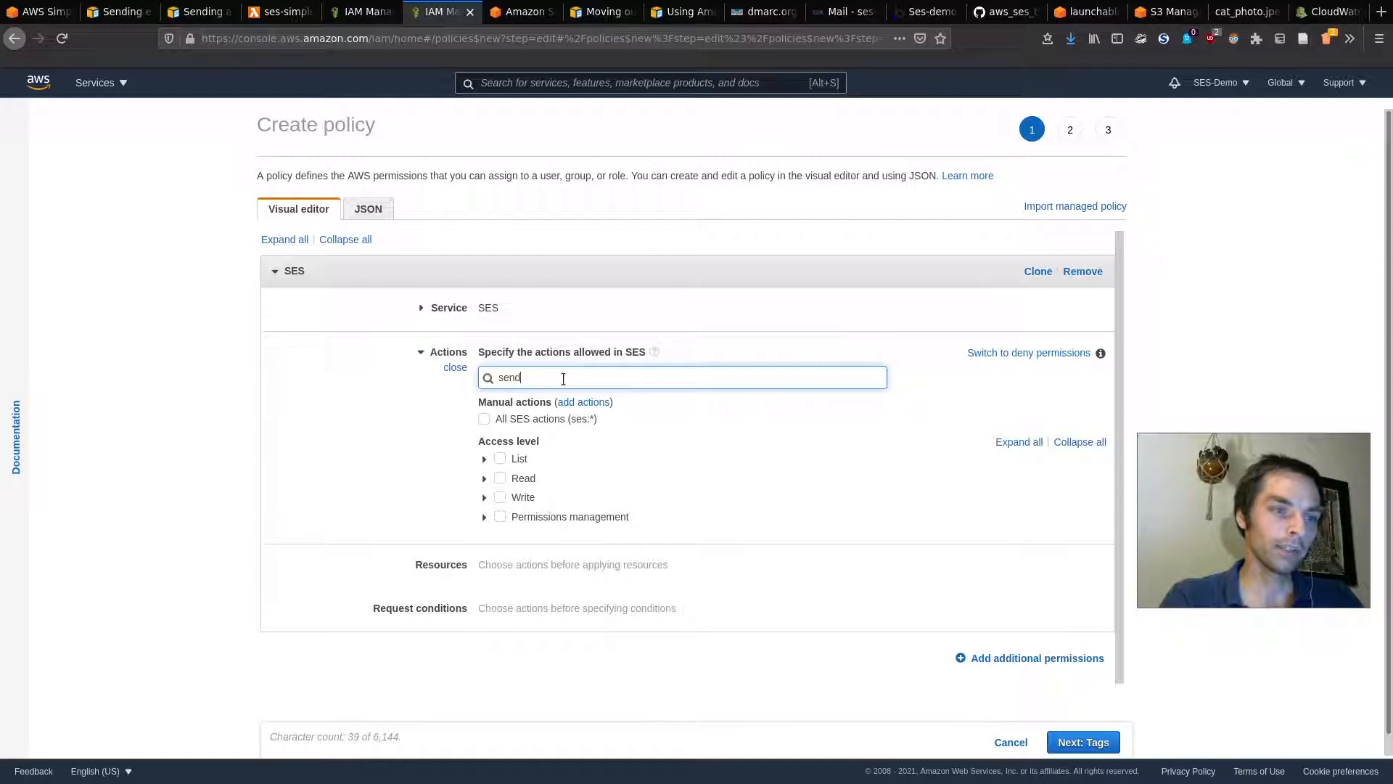
click(704, 460)
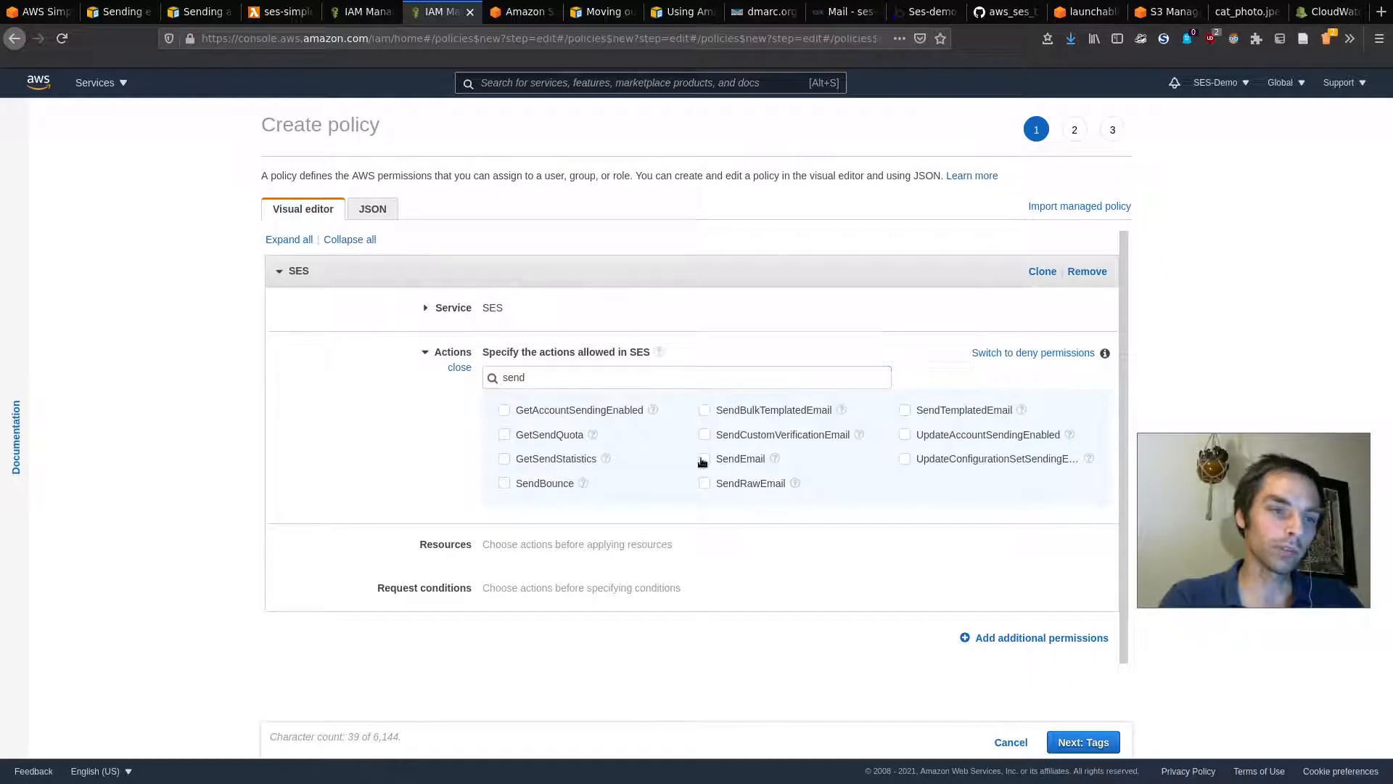
Step: Recheck the error log, then choose Specific resources and add an identity ARN
click(1308, 13)
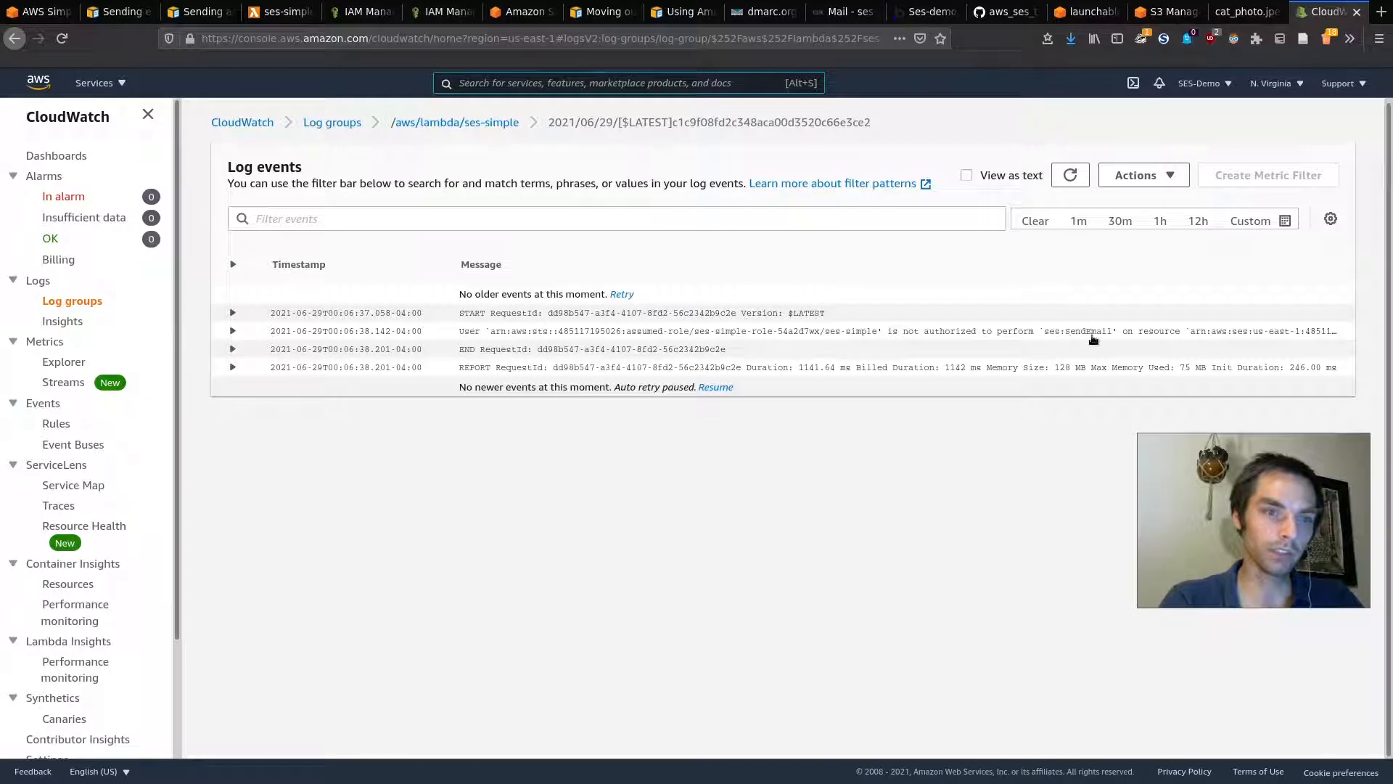
click(441, 11)
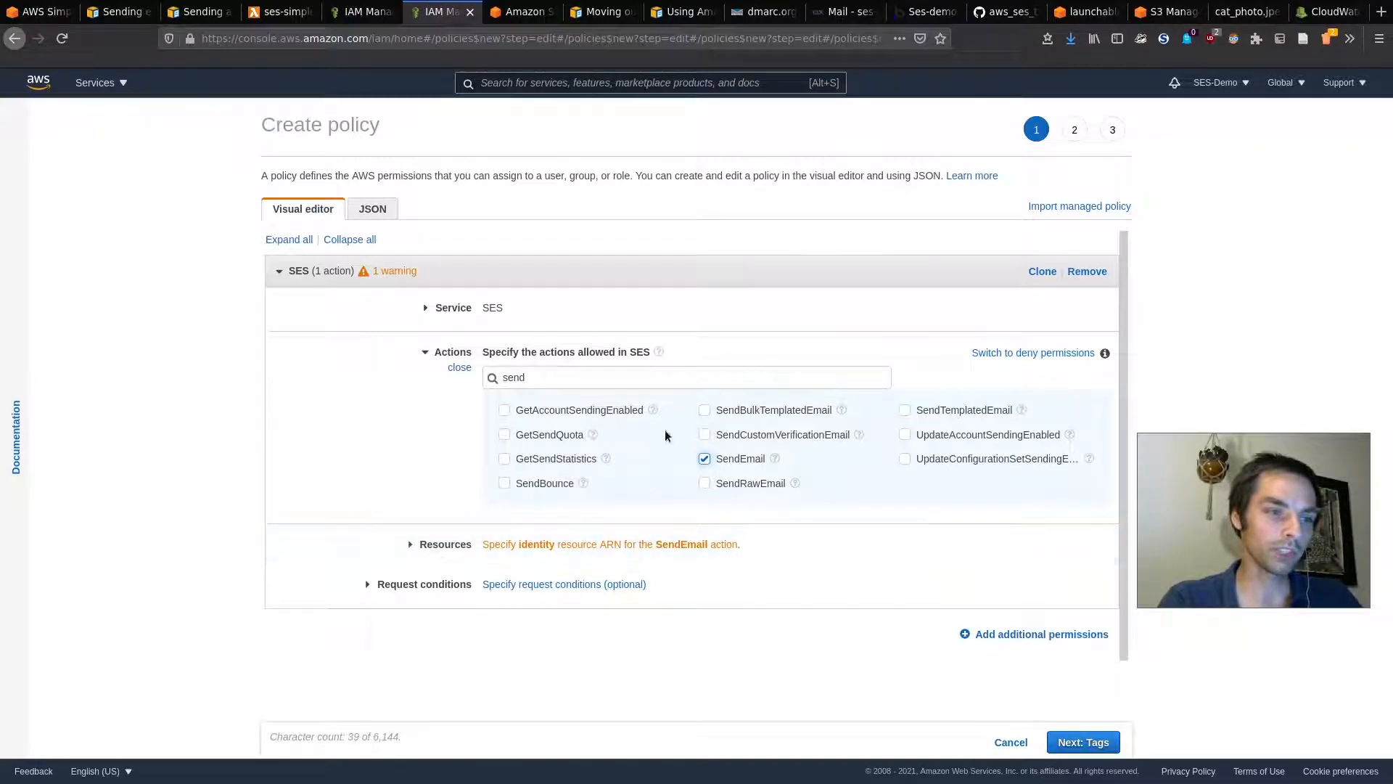
click(409, 545)
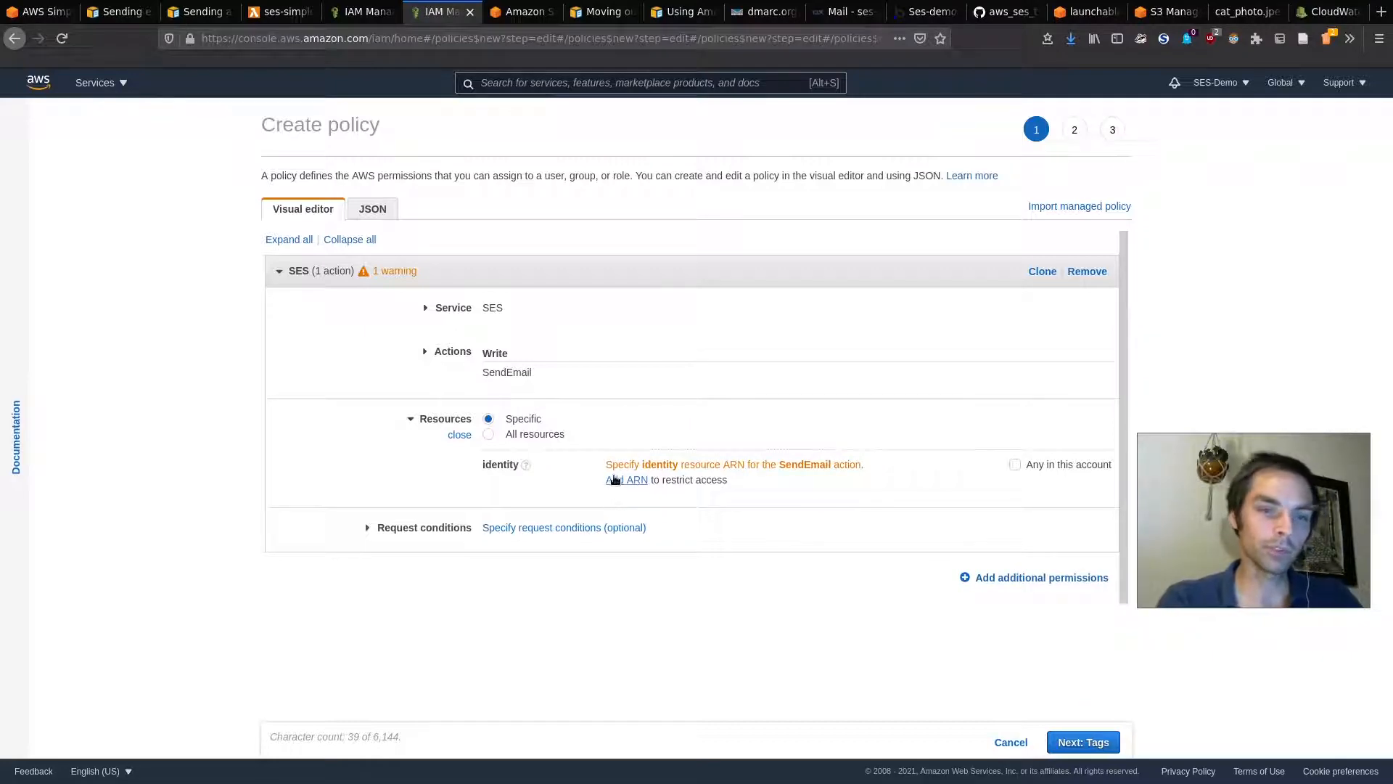
click(616, 480)
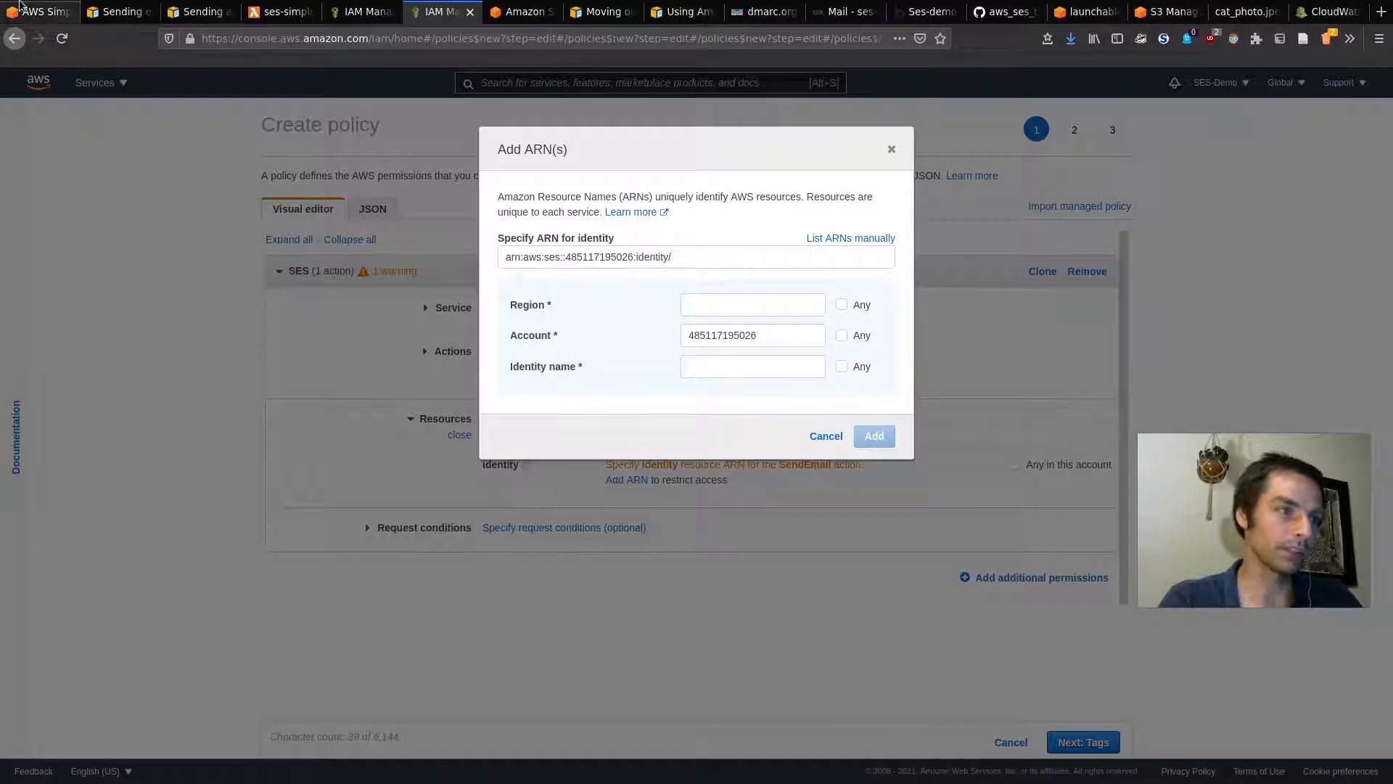
Step: Copy the ARN of the verified sender identity from SES Verified identities
click(39, 12)
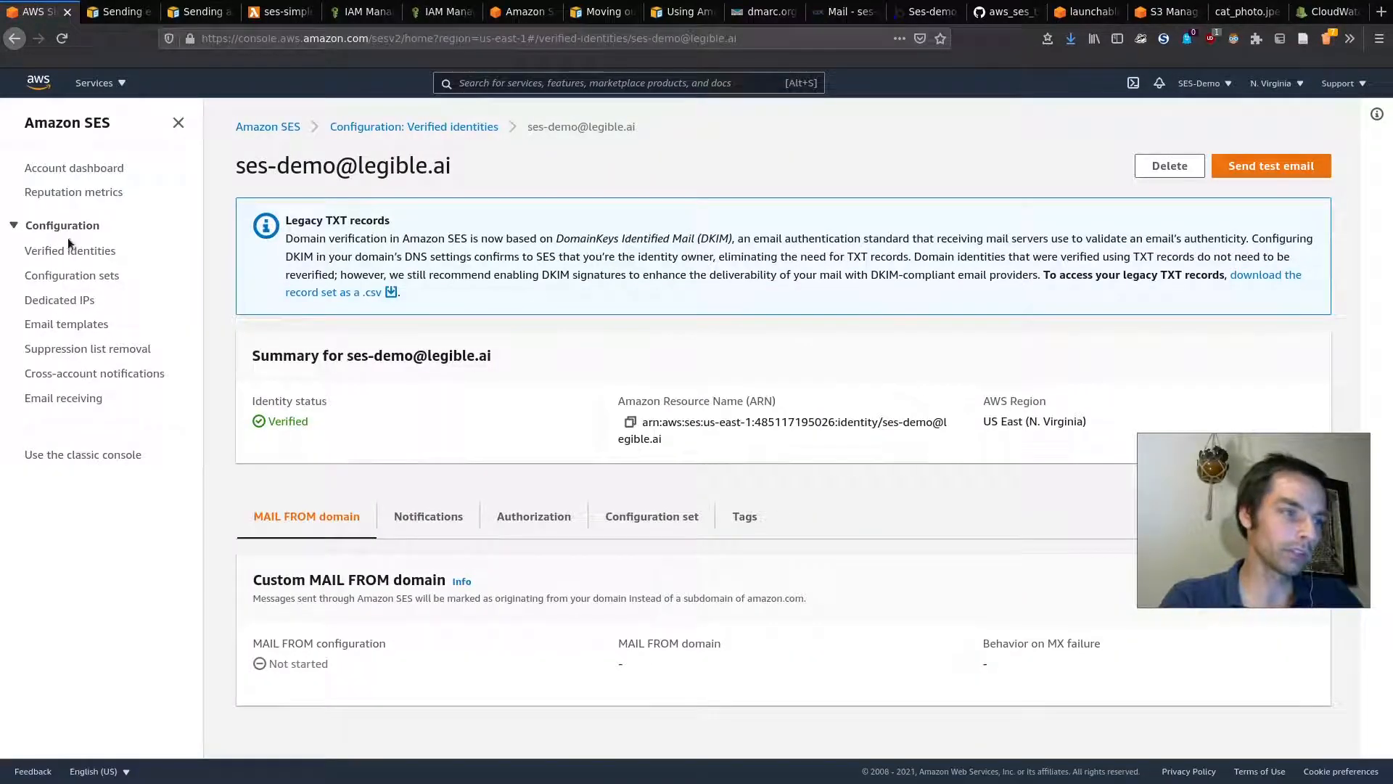
click(63, 257)
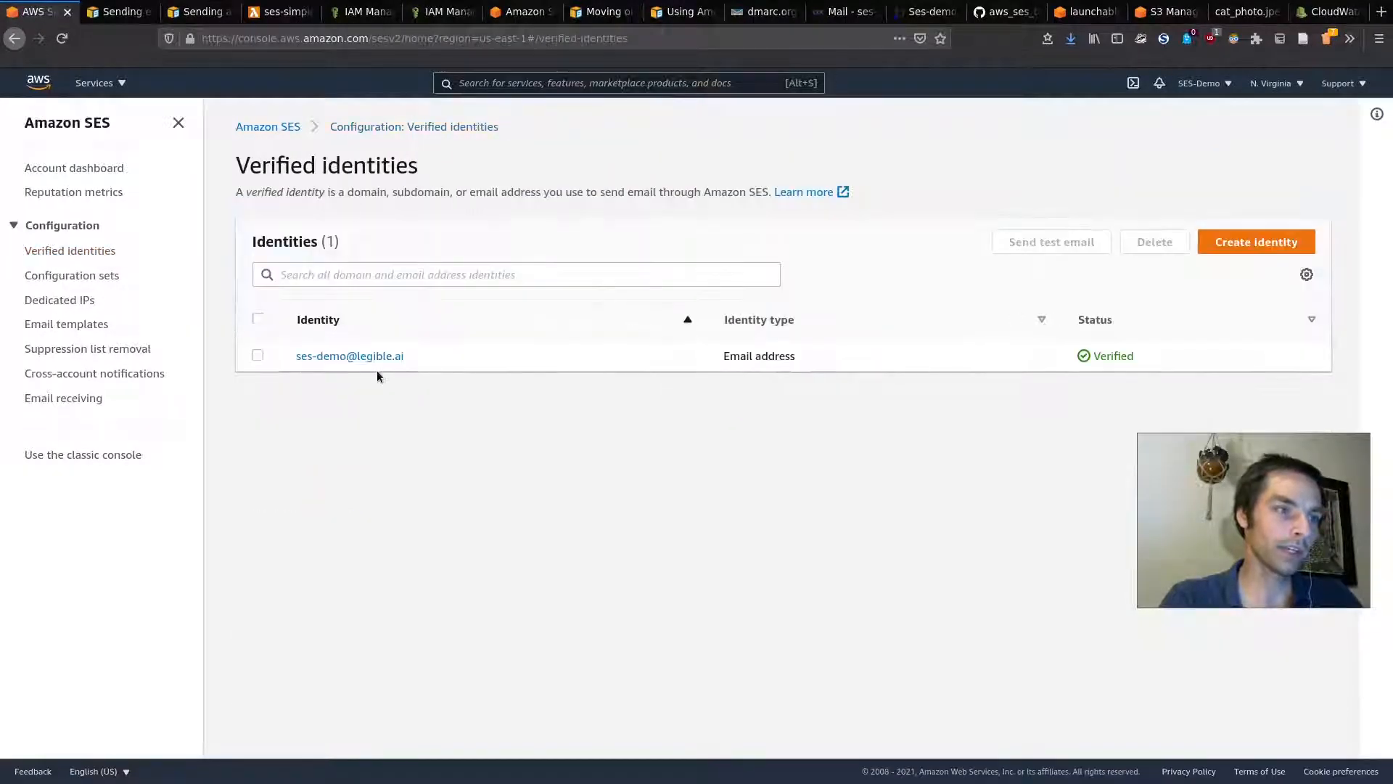
click(364, 355)
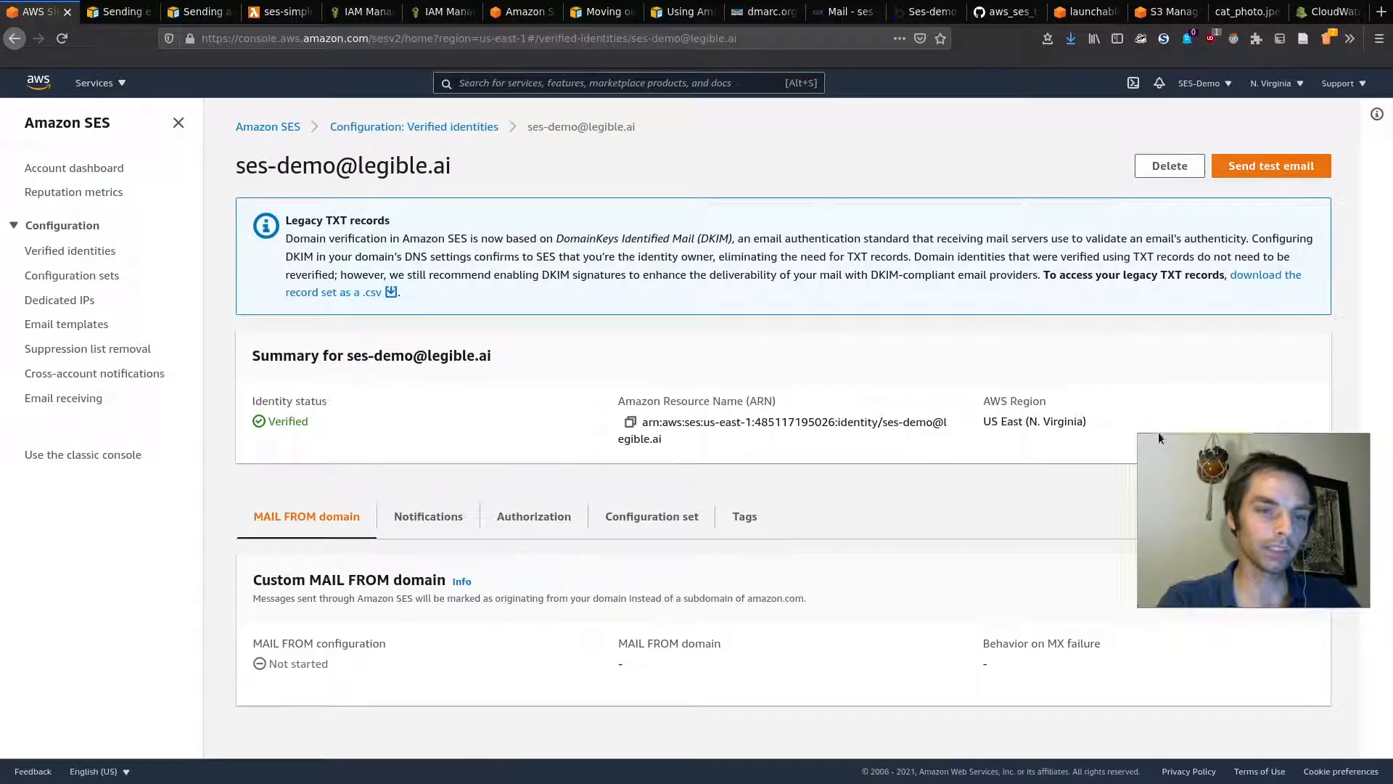
click(632, 421)
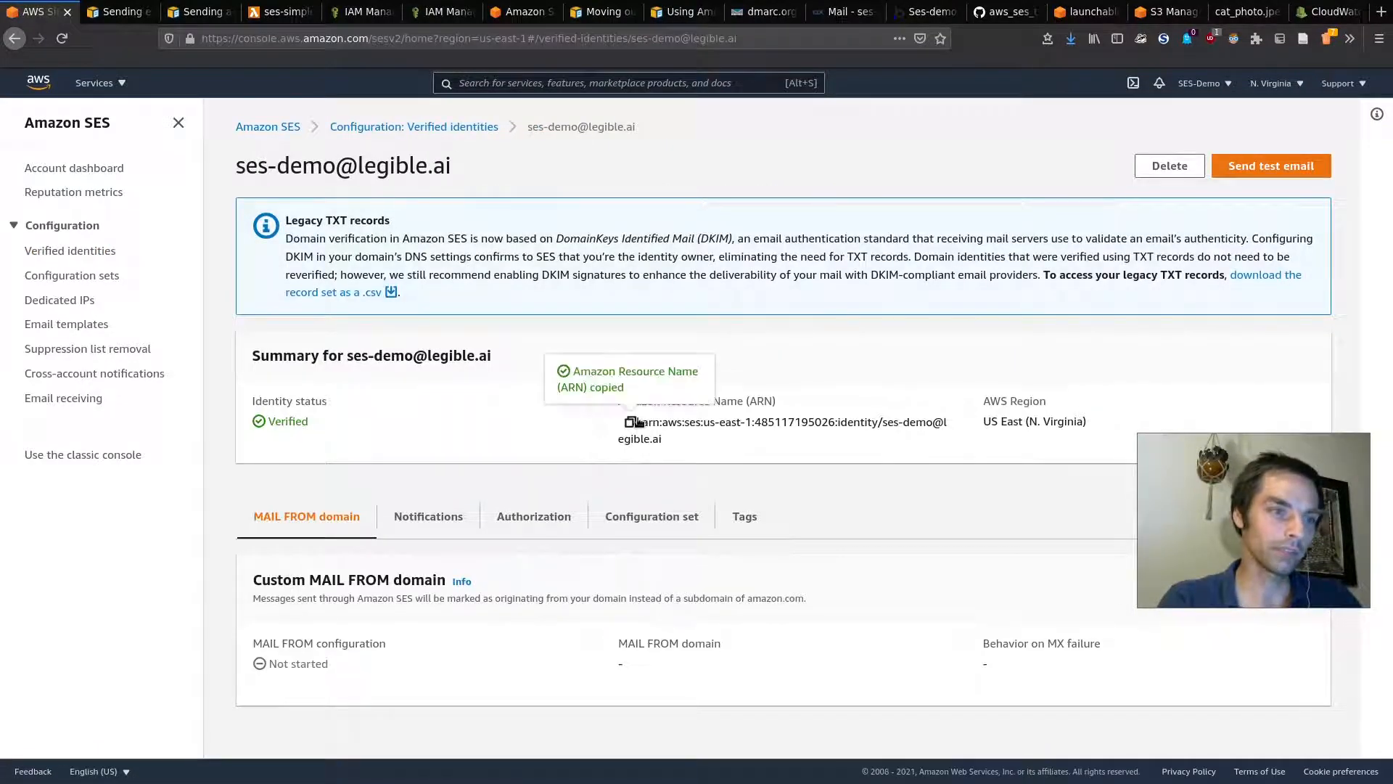
Step: Paste the identity ARN into the policy's Add ARN(s) dialog and add it
click(441, 11)
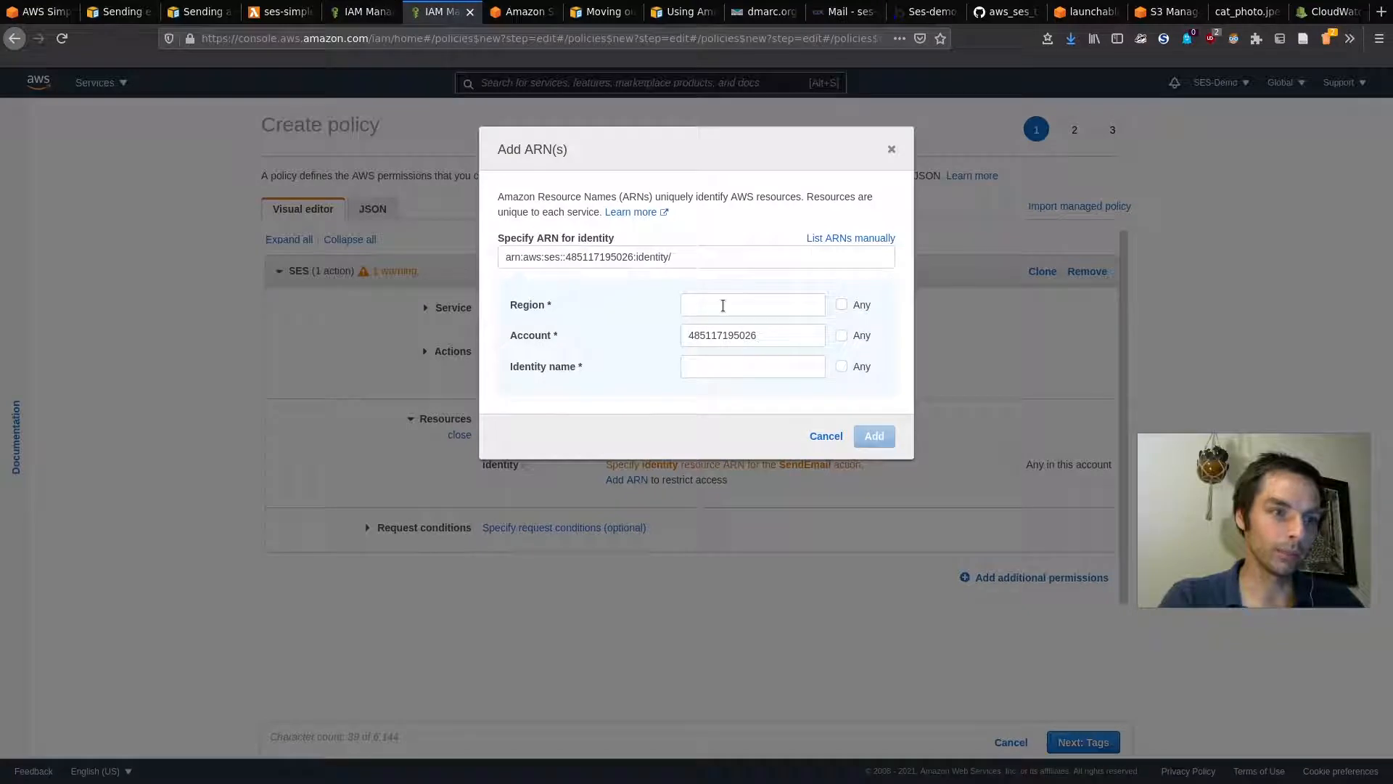
click(653, 256)
key(ctrl+a)
key(ctrl+v)
key(ctrl+a)
key(ctrl+v)
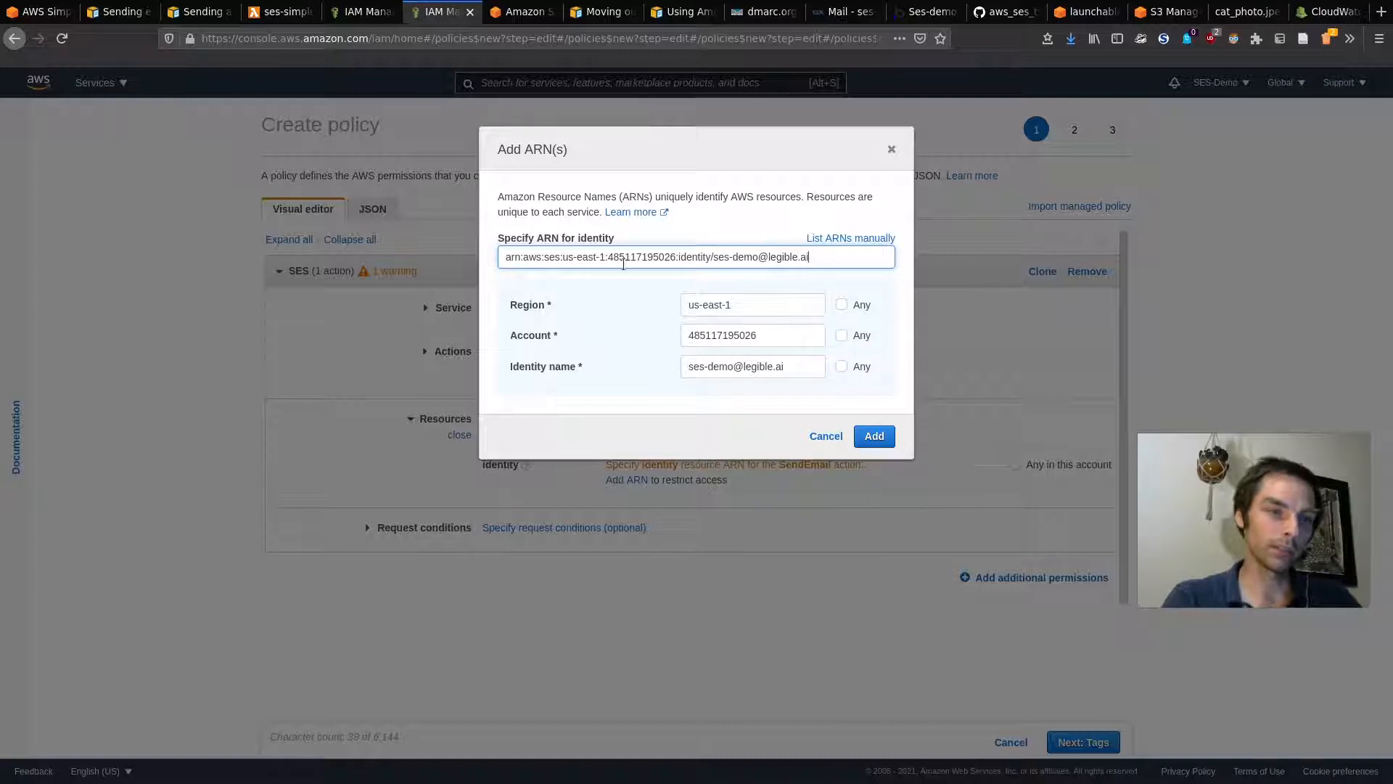
click(874, 435)
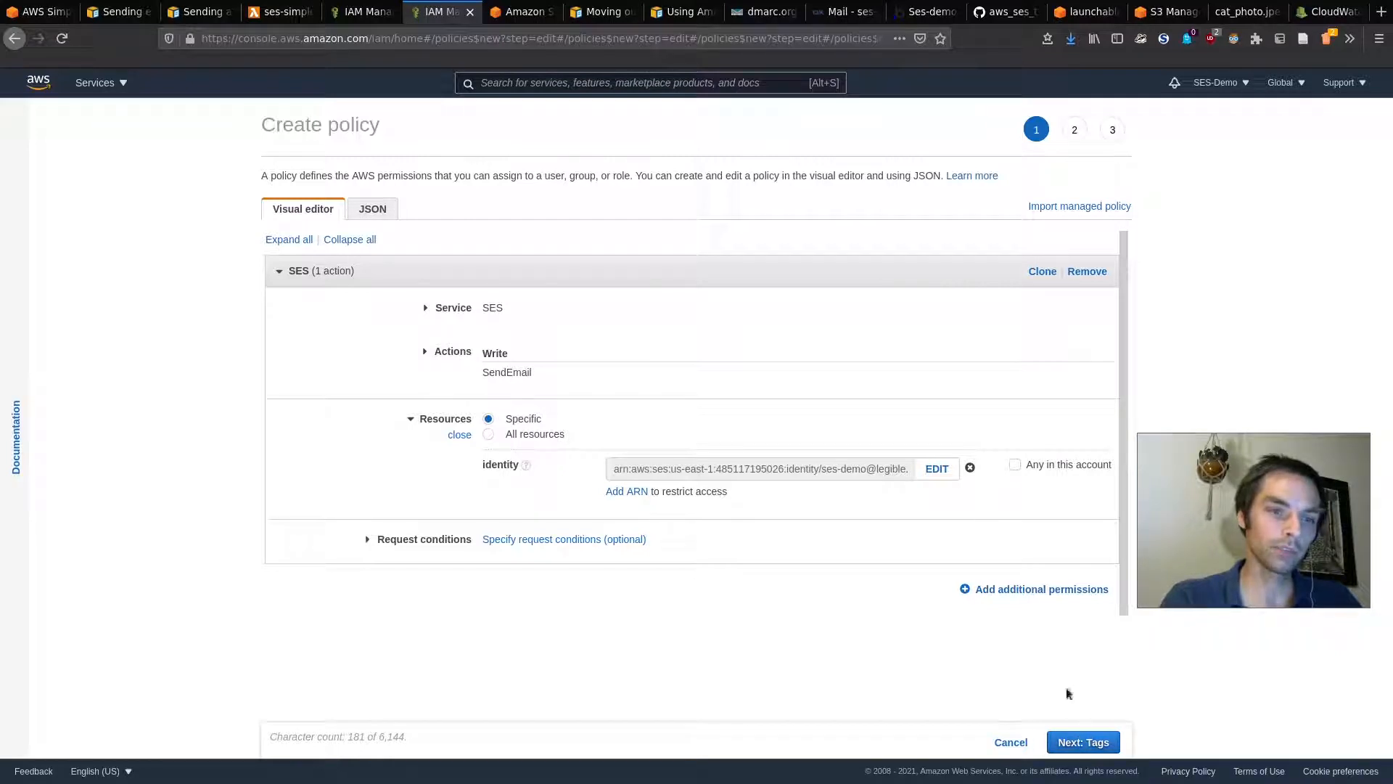
Step: Abandon the custom policy and attach AmazonSESFullAccess to ses-simple-role-54a2d7wx
click(1082, 742)
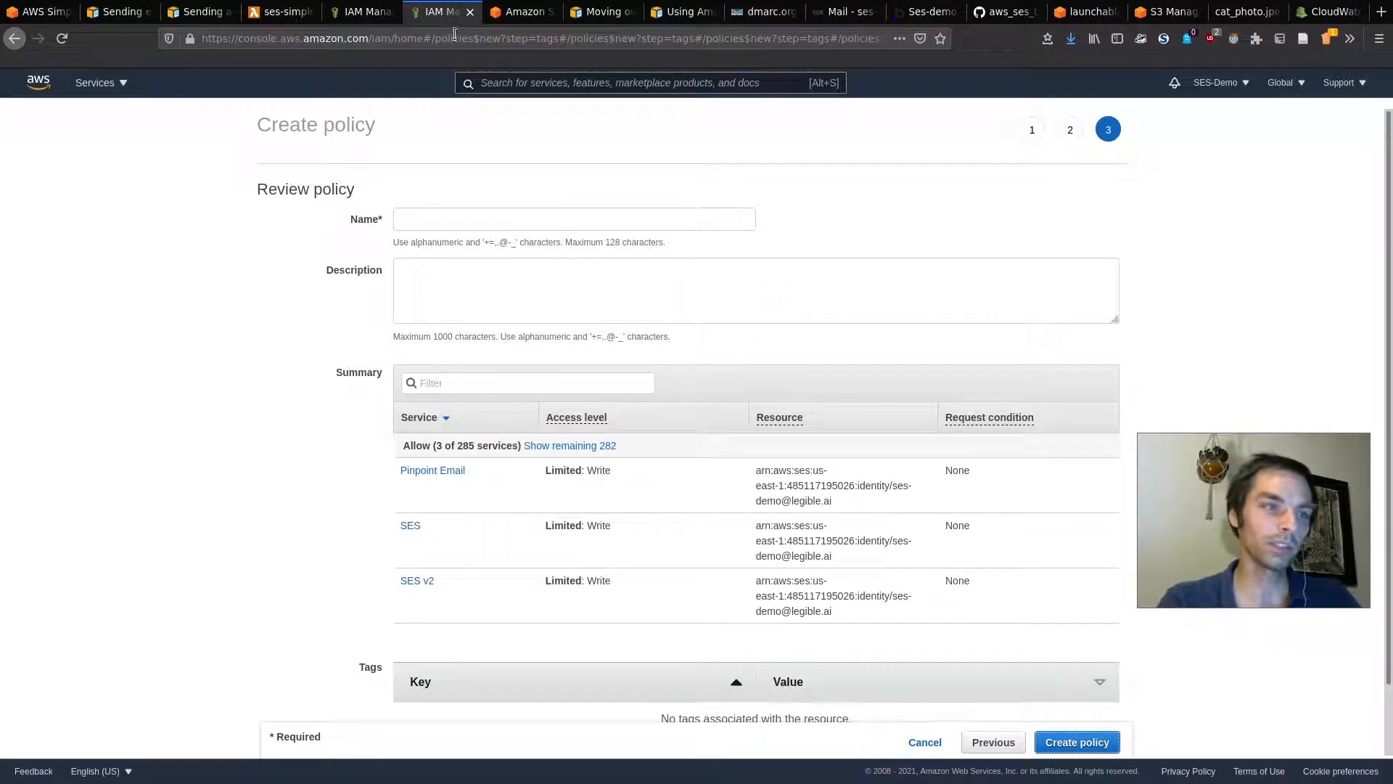
click(470, 12)
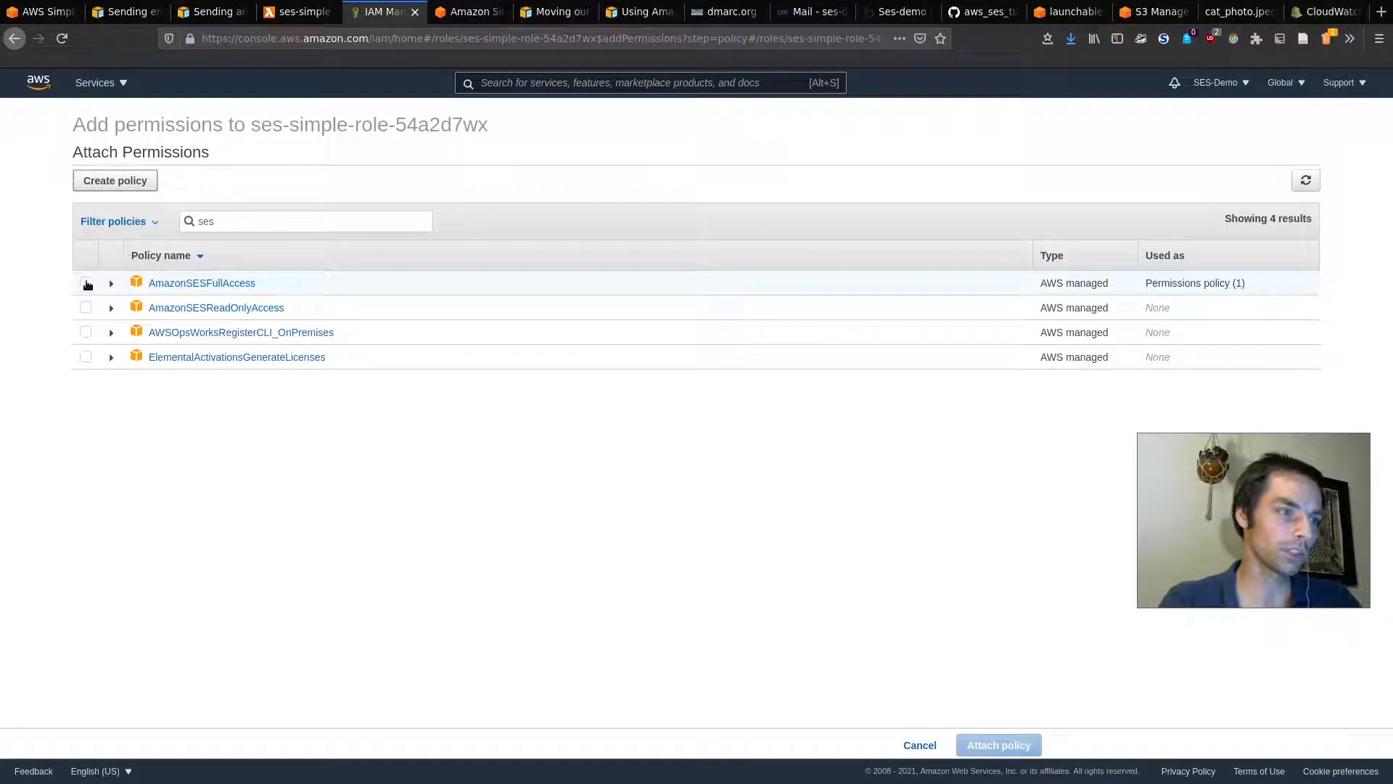
click(286, 284)
click(998, 745)
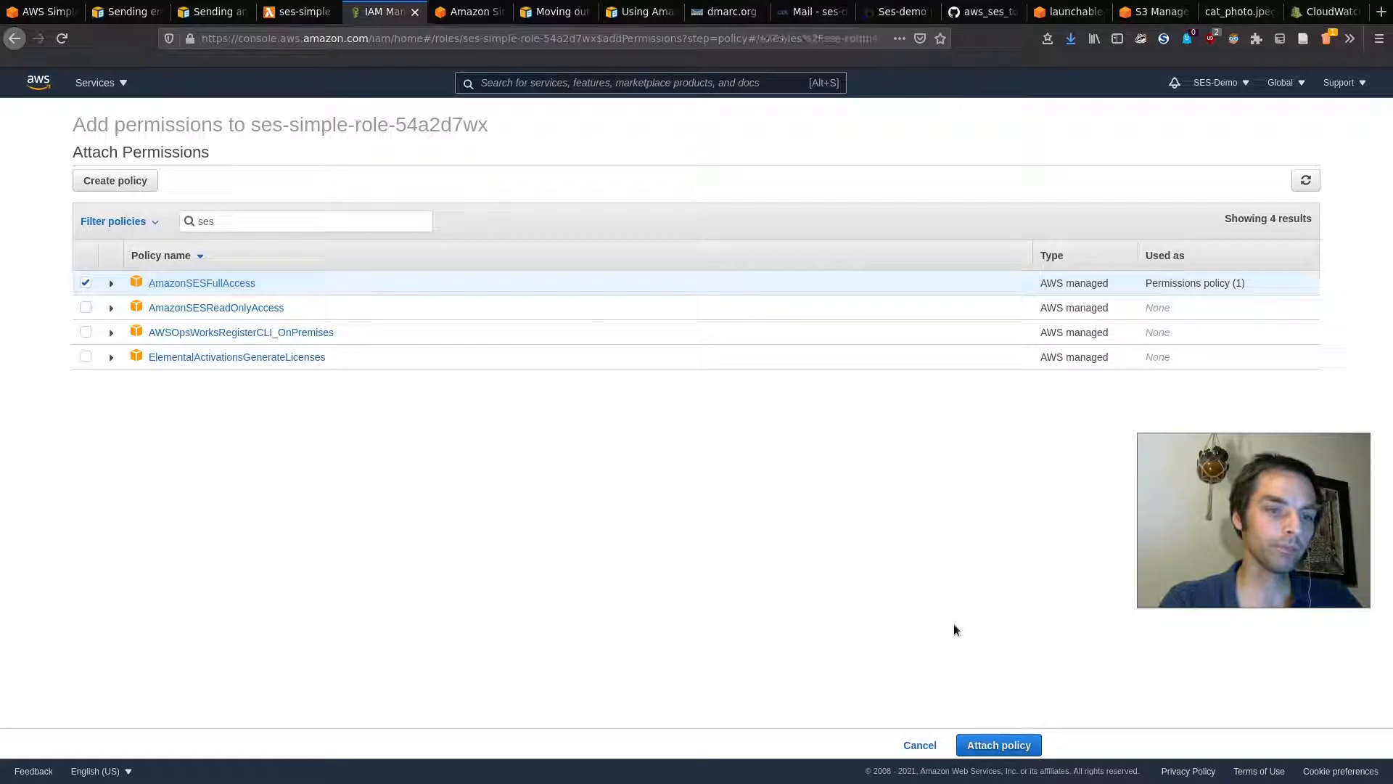
Step: Reload the ses-simple function page to refresh its permissions
click(312, 12)
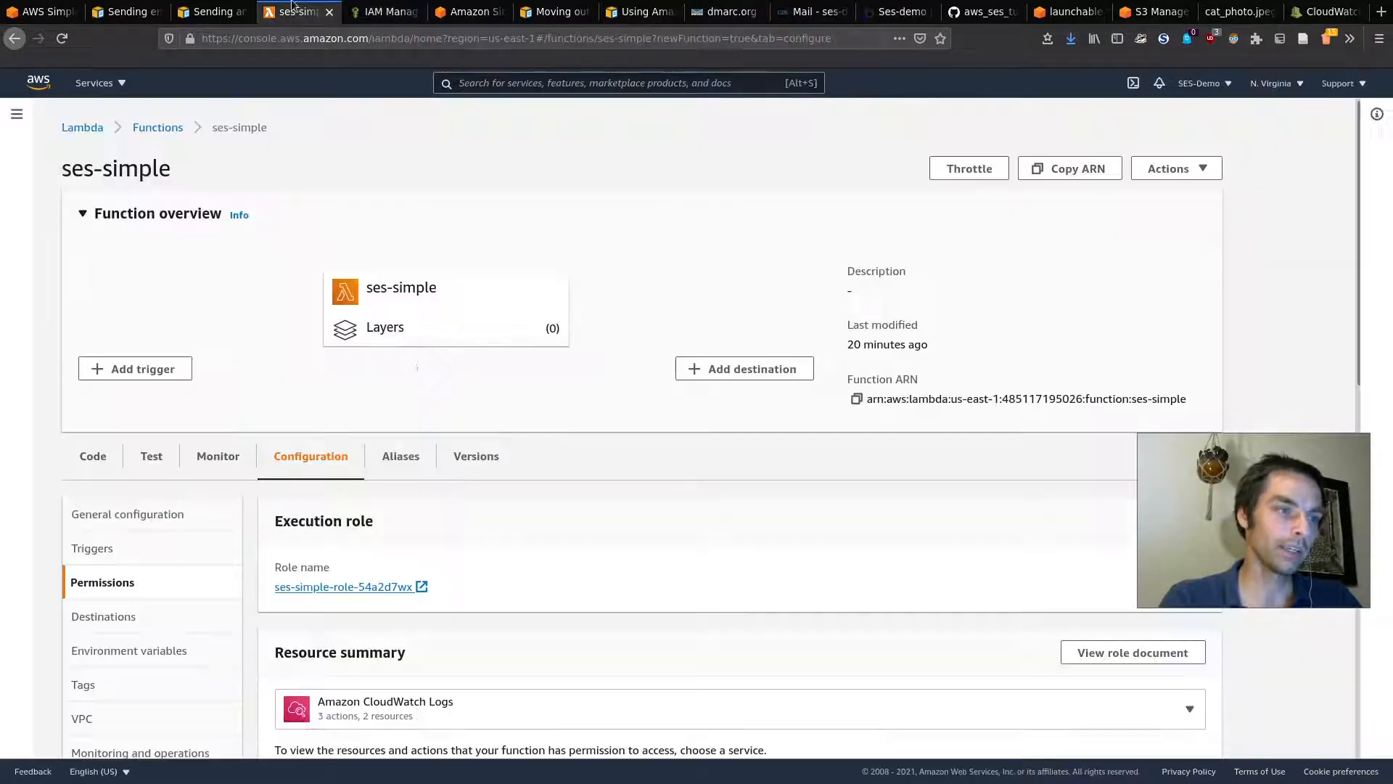
scroll(417, 365, down, 4)
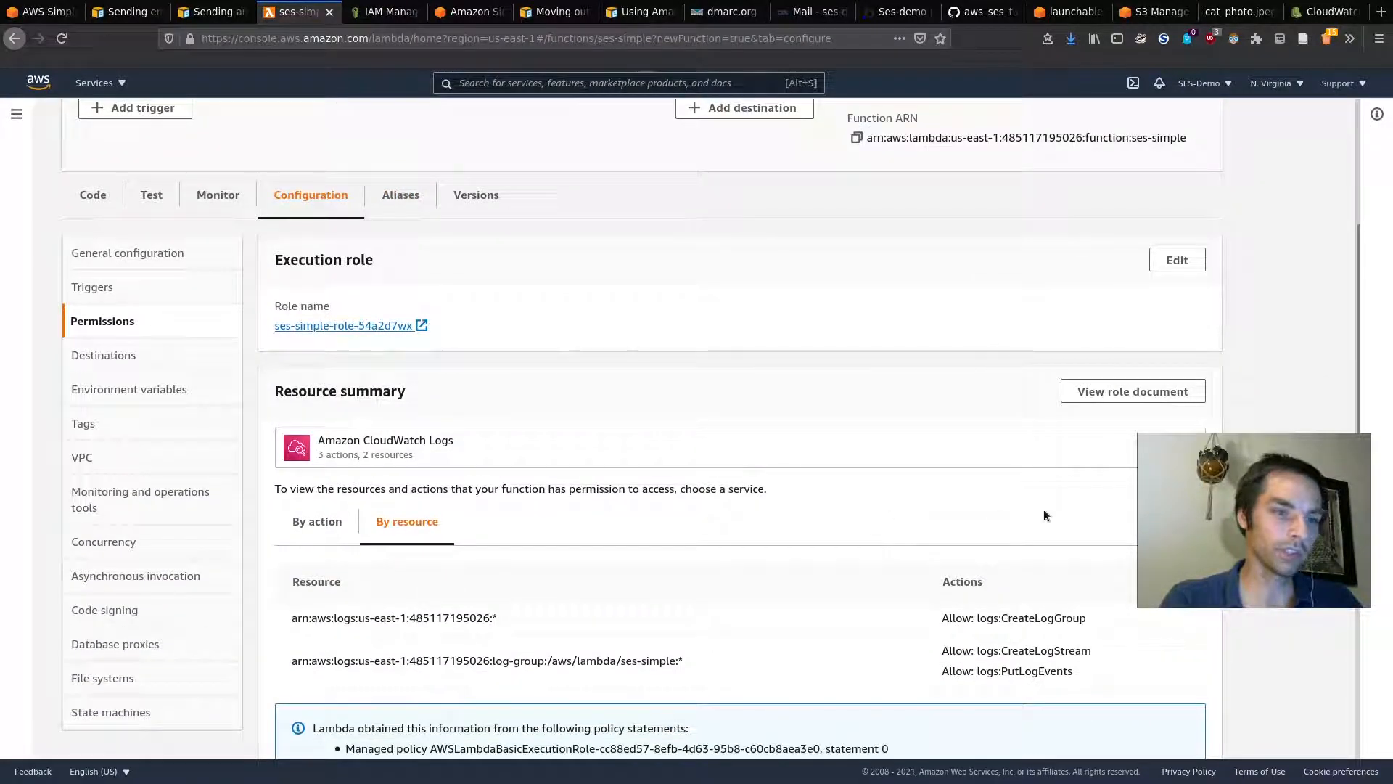
drag(1226, 520, 1253, 455)
key(ctrl+r)
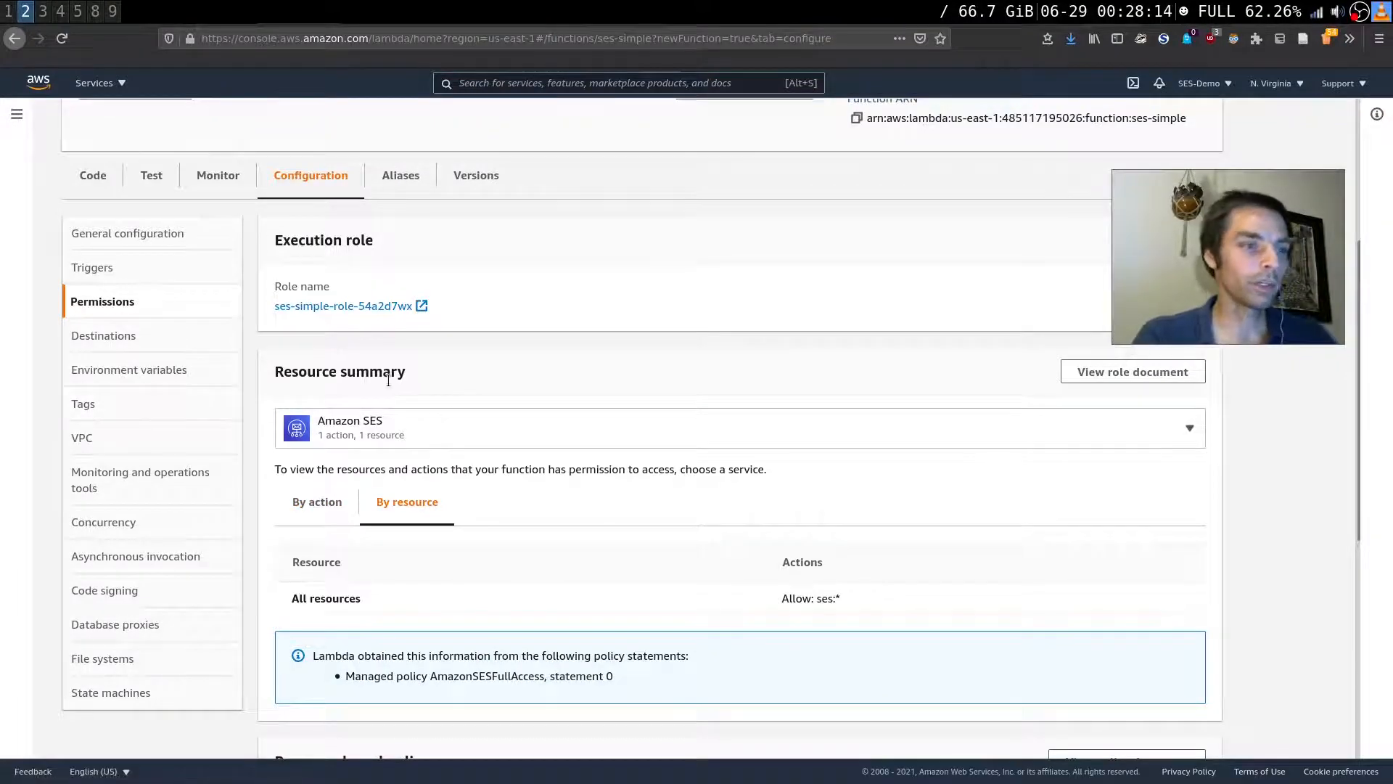
key(super)
Step: Check CloudWatch Logs, then Amazon SES in the Resource summary, confirming ses:* on all resources
click(353, 428)
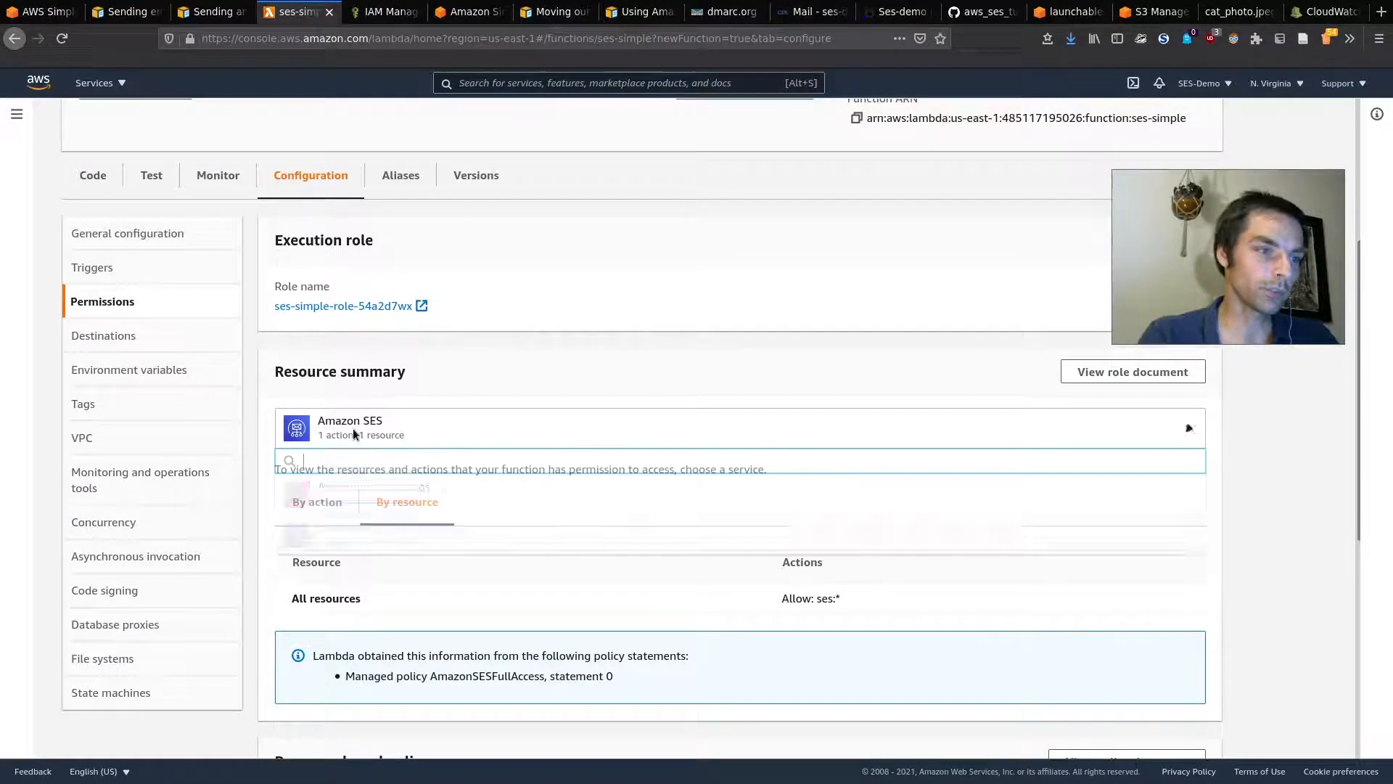
click(377, 488)
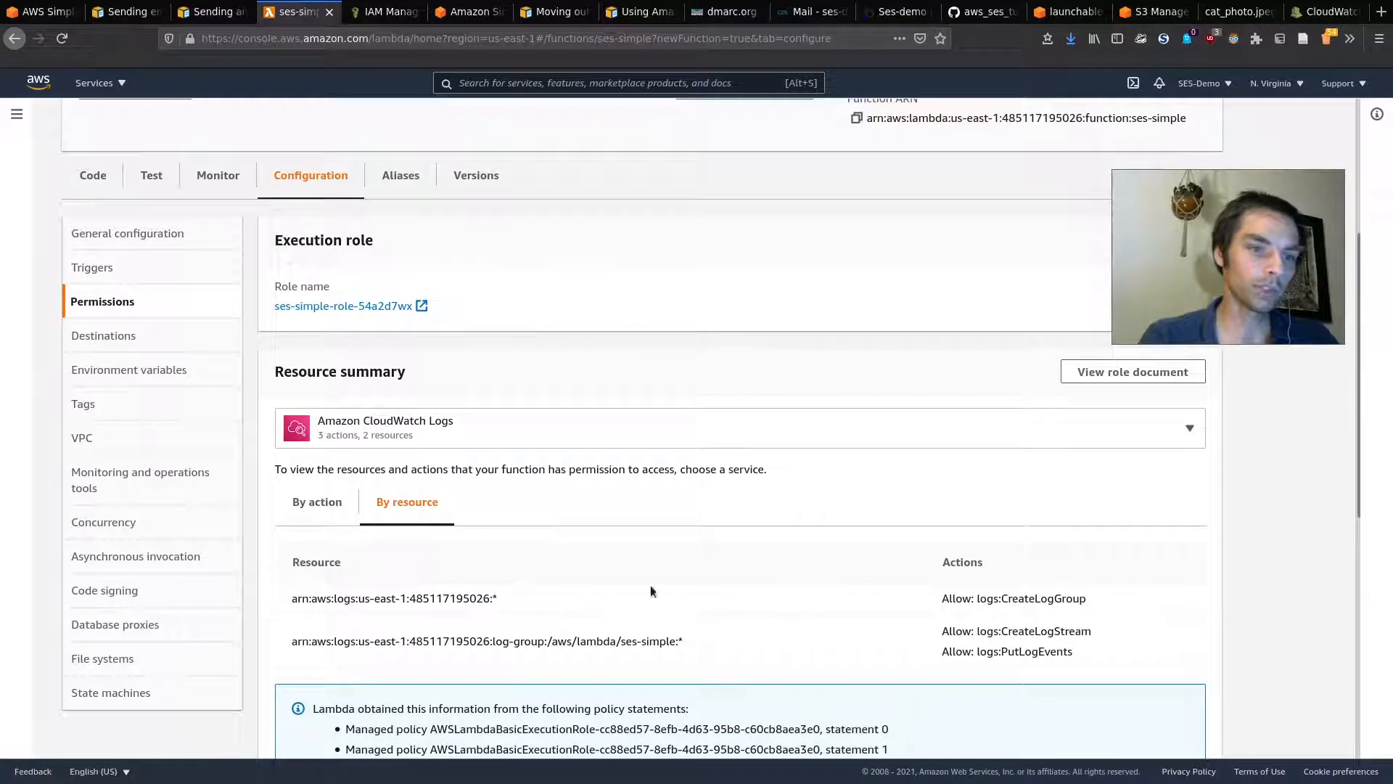
click(459, 428)
click(385, 533)
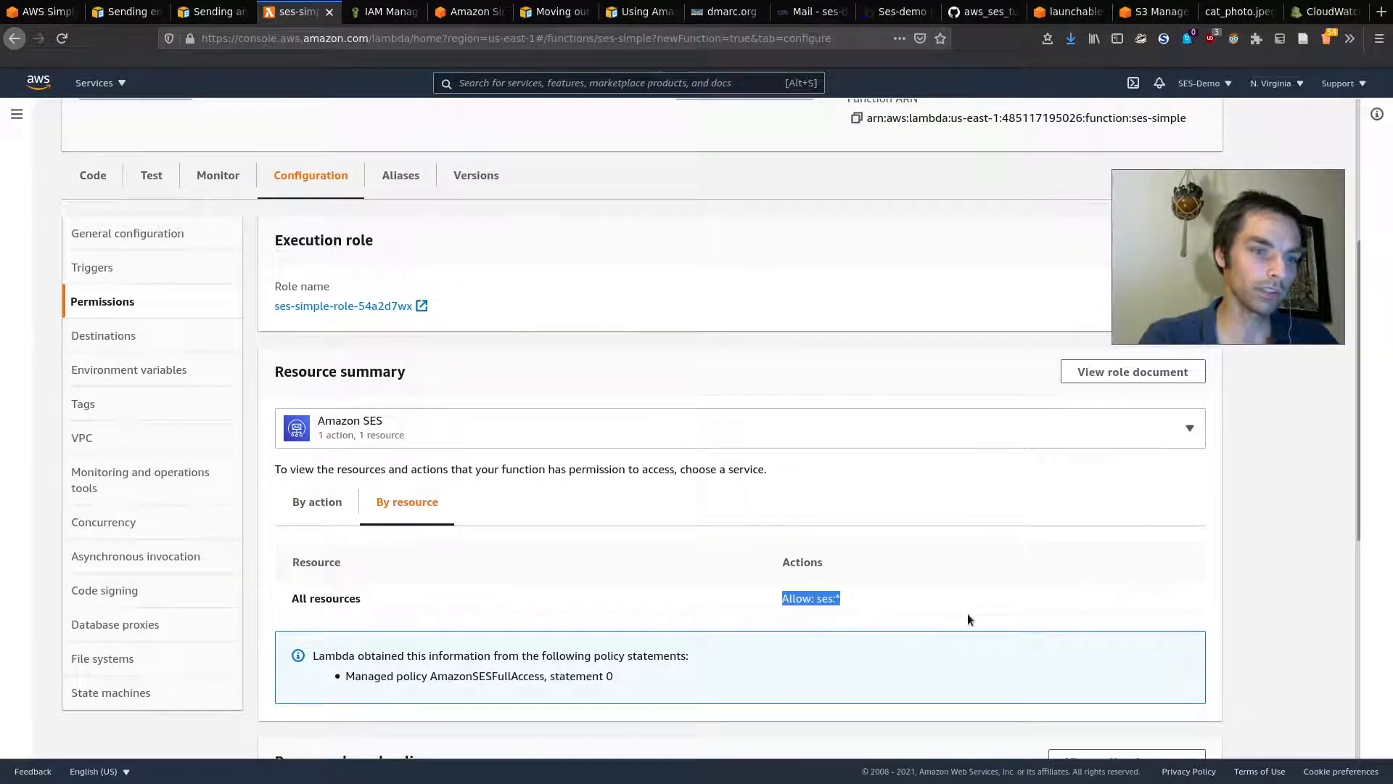
click(878, 598)
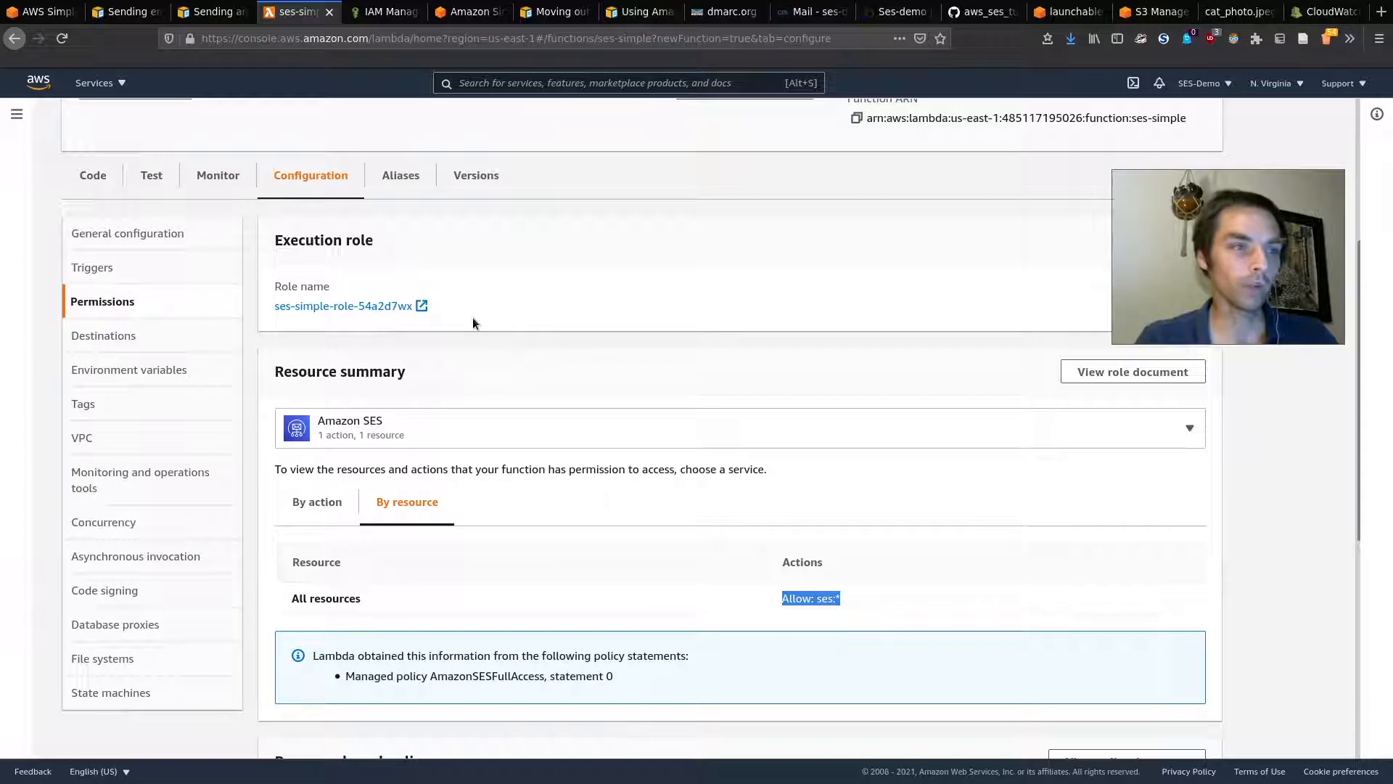
scroll(472, 317, up, 4)
Step: Go to the ses-simple Code tab and start configuring a new test event
click(79, 455)
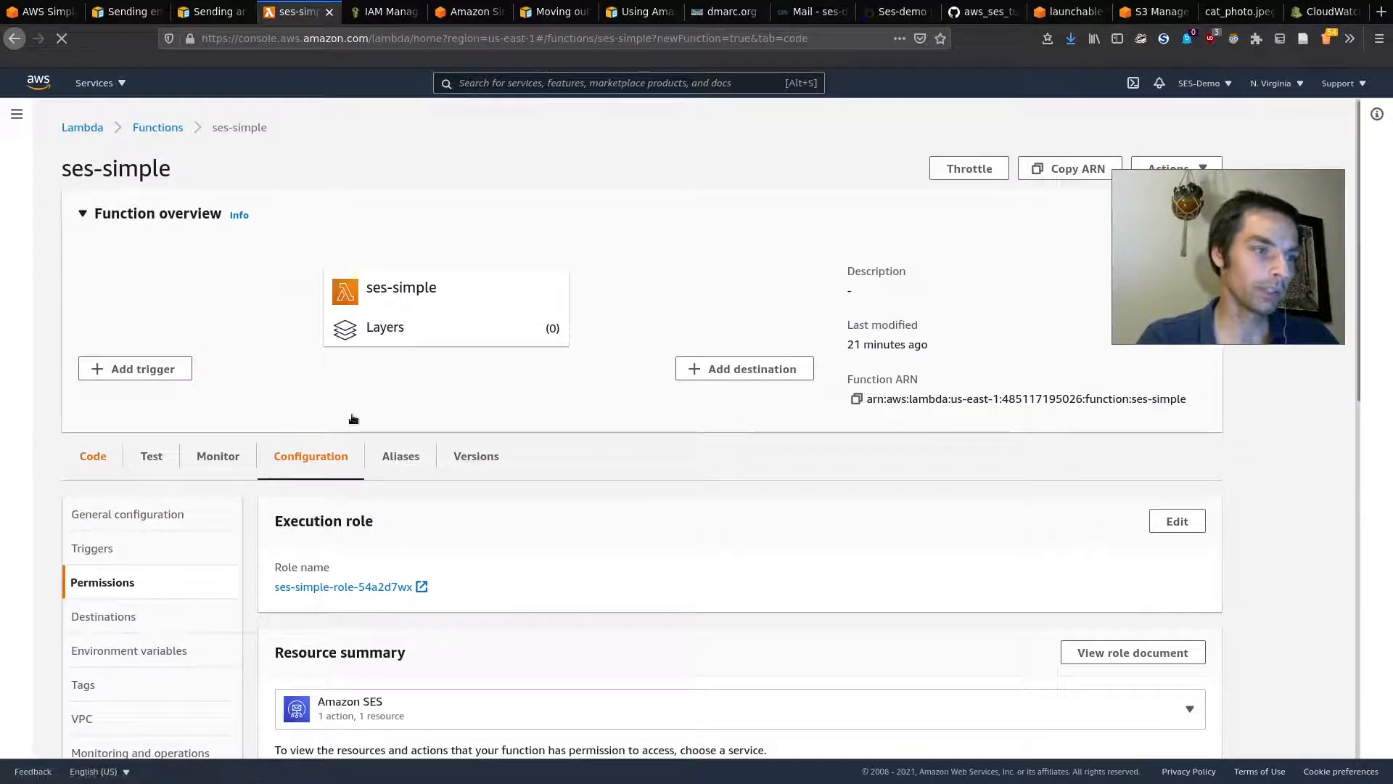
scroll(645, 373, down, 2)
scroll(644, 373, down, 3)
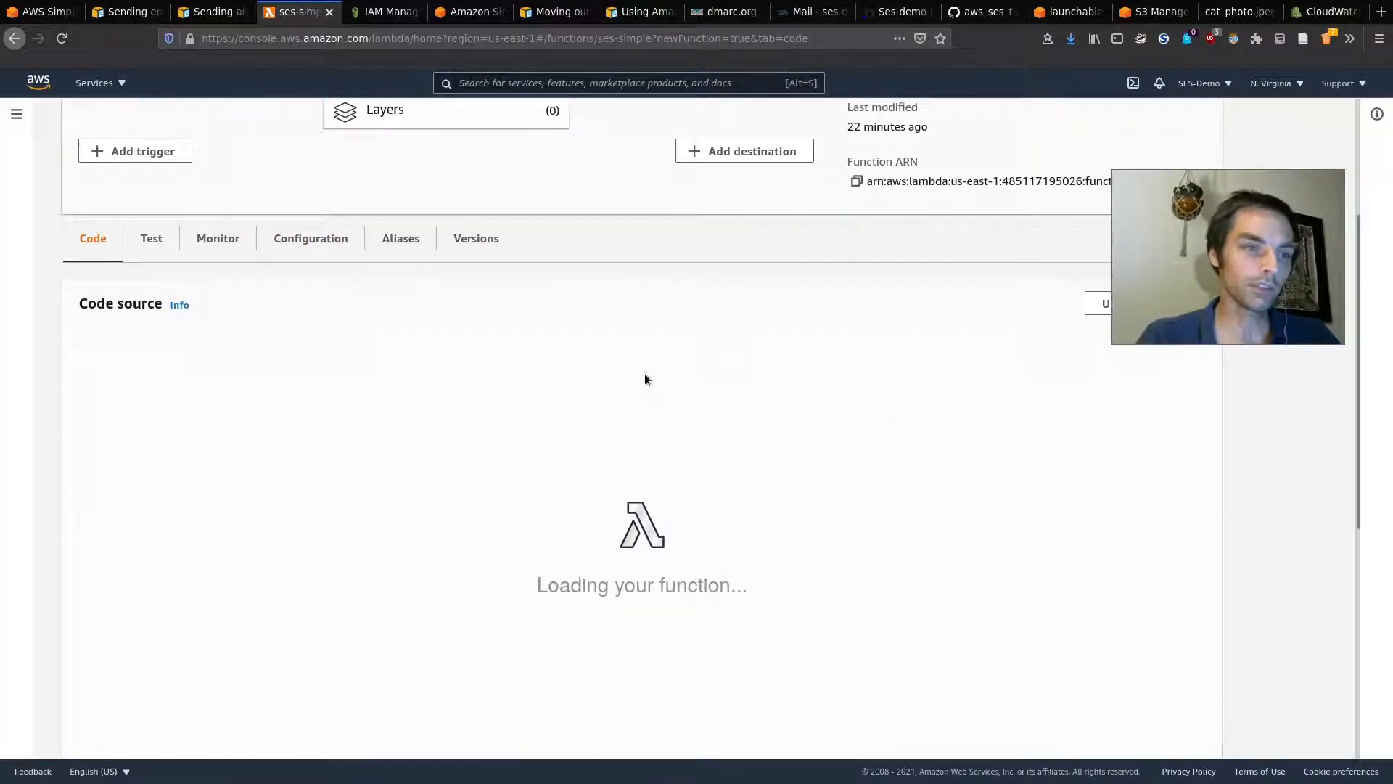
scroll(480, 341, down, 1)
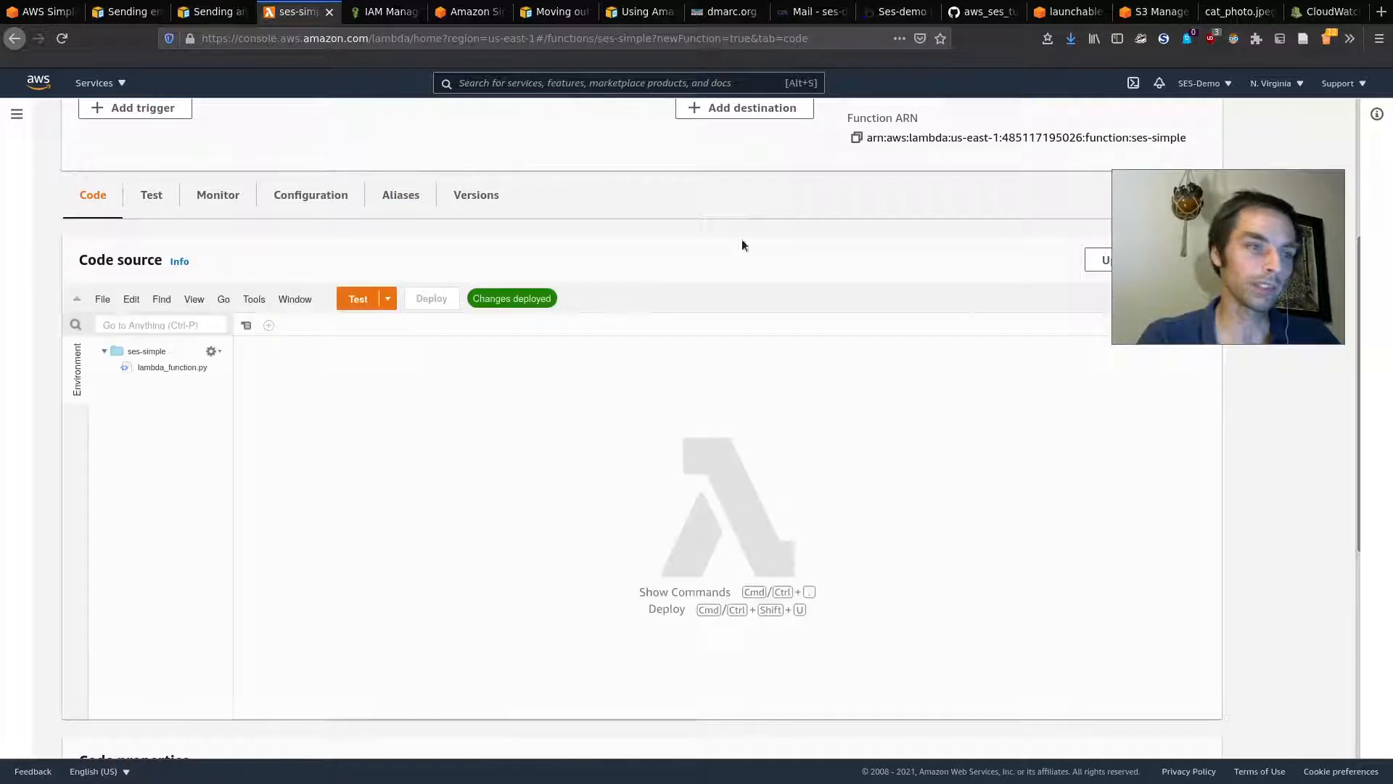
click(386, 300)
click(386, 303)
click(386, 302)
click(386, 302)
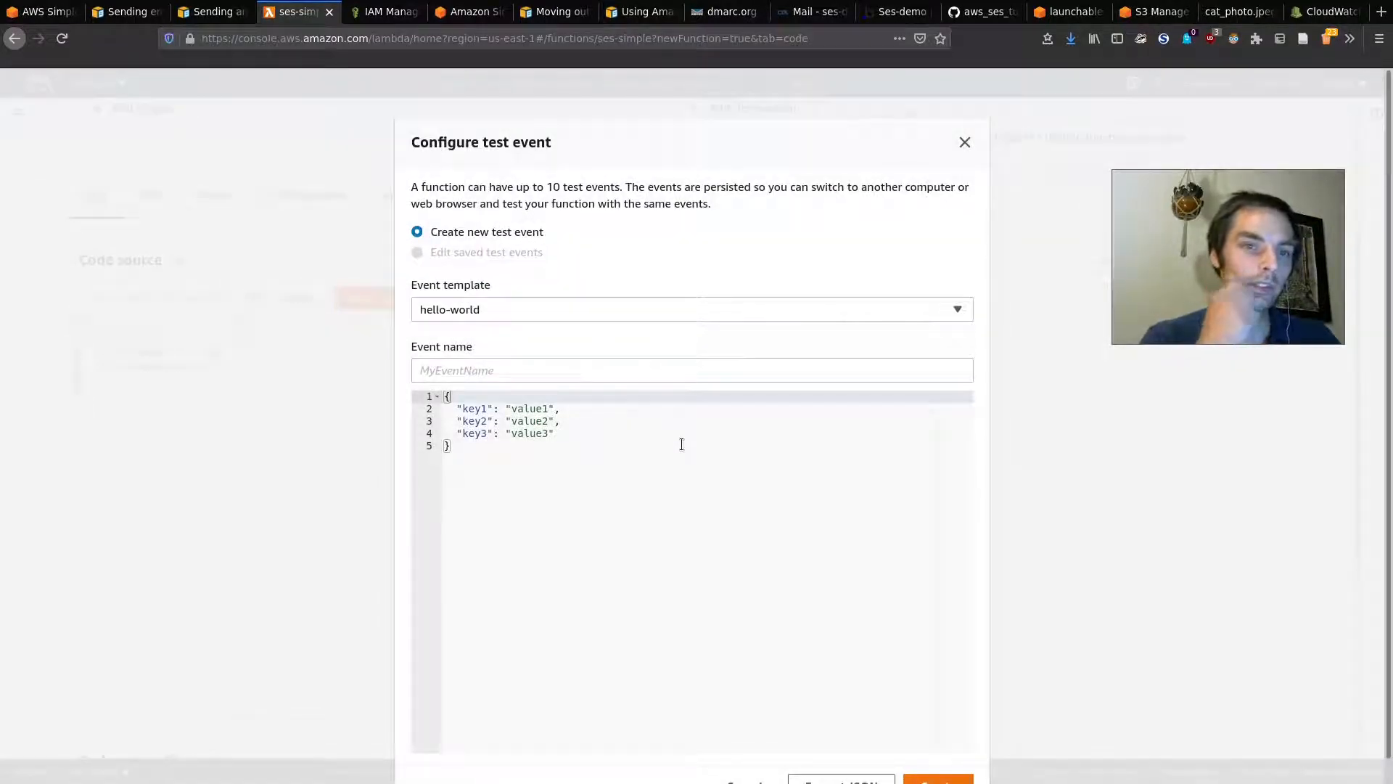
Step: Name the hello-world test event 'test' and save it with the default JSON
click(542, 365)
text(test)
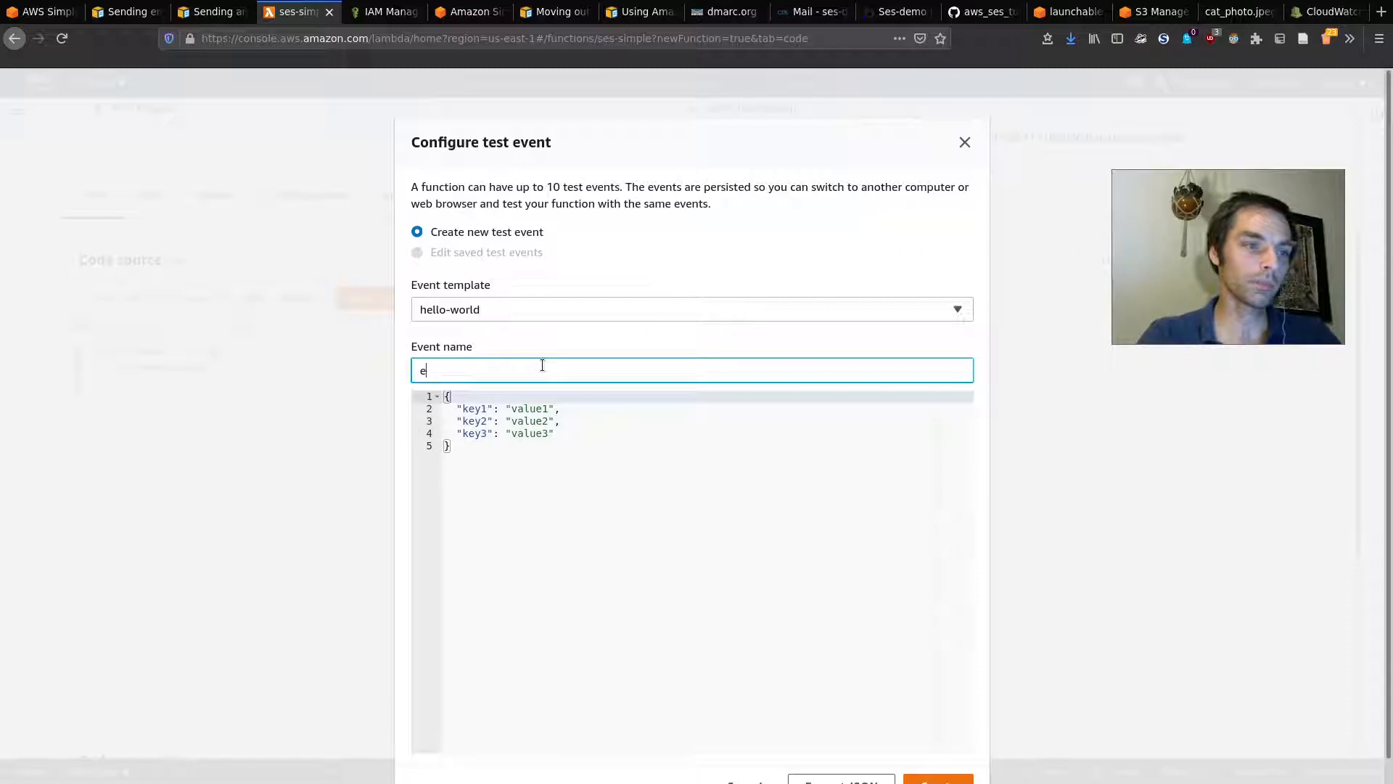
drag(555, 434, 260, 398)
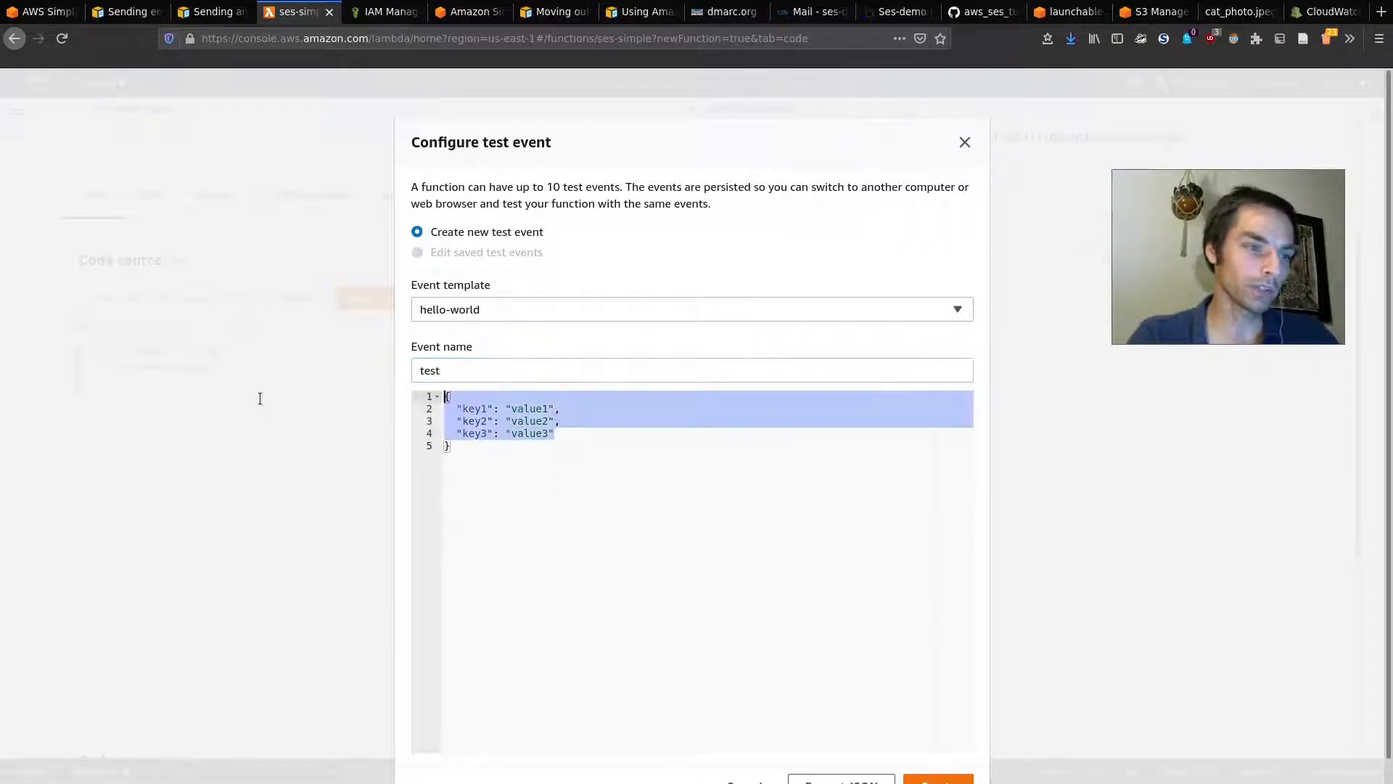
click(587, 442)
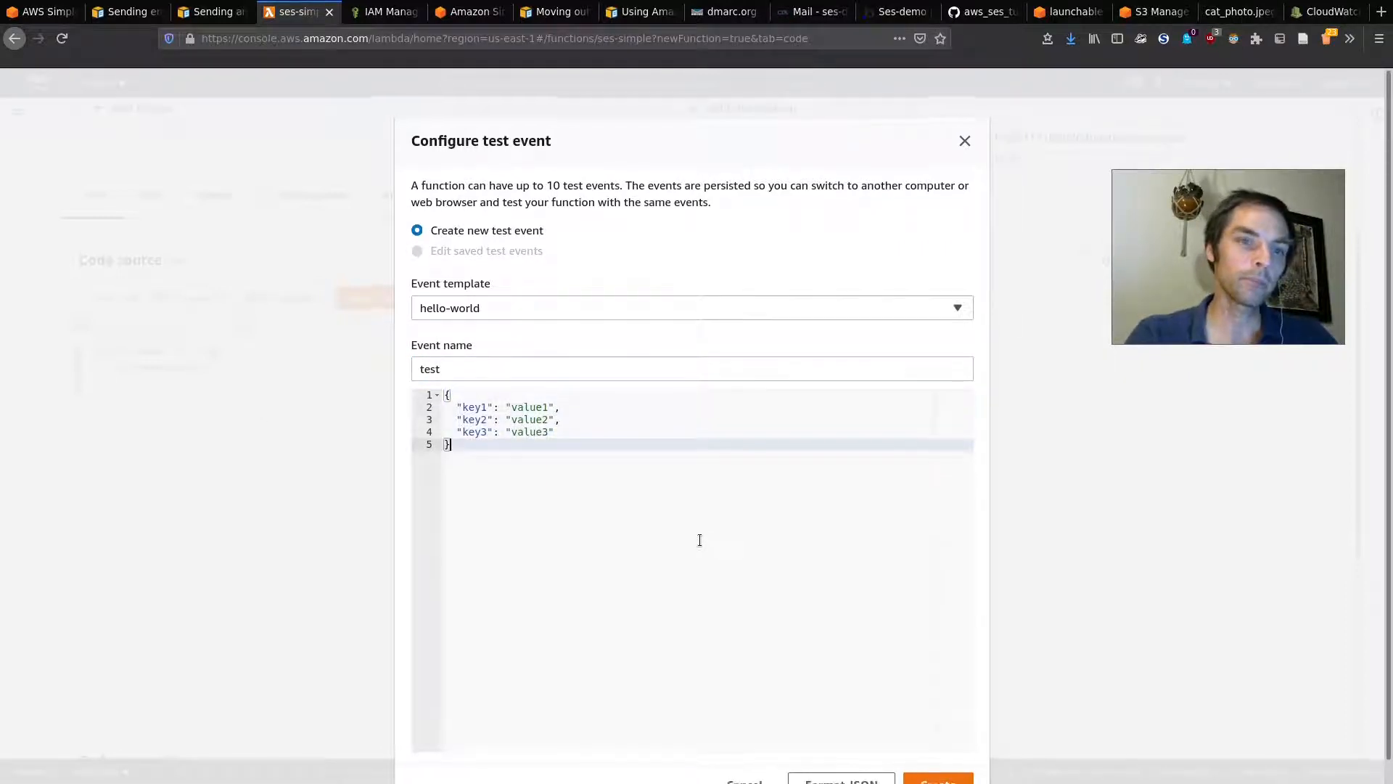
scroll(798, 617, down, 1)
click(939, 762)
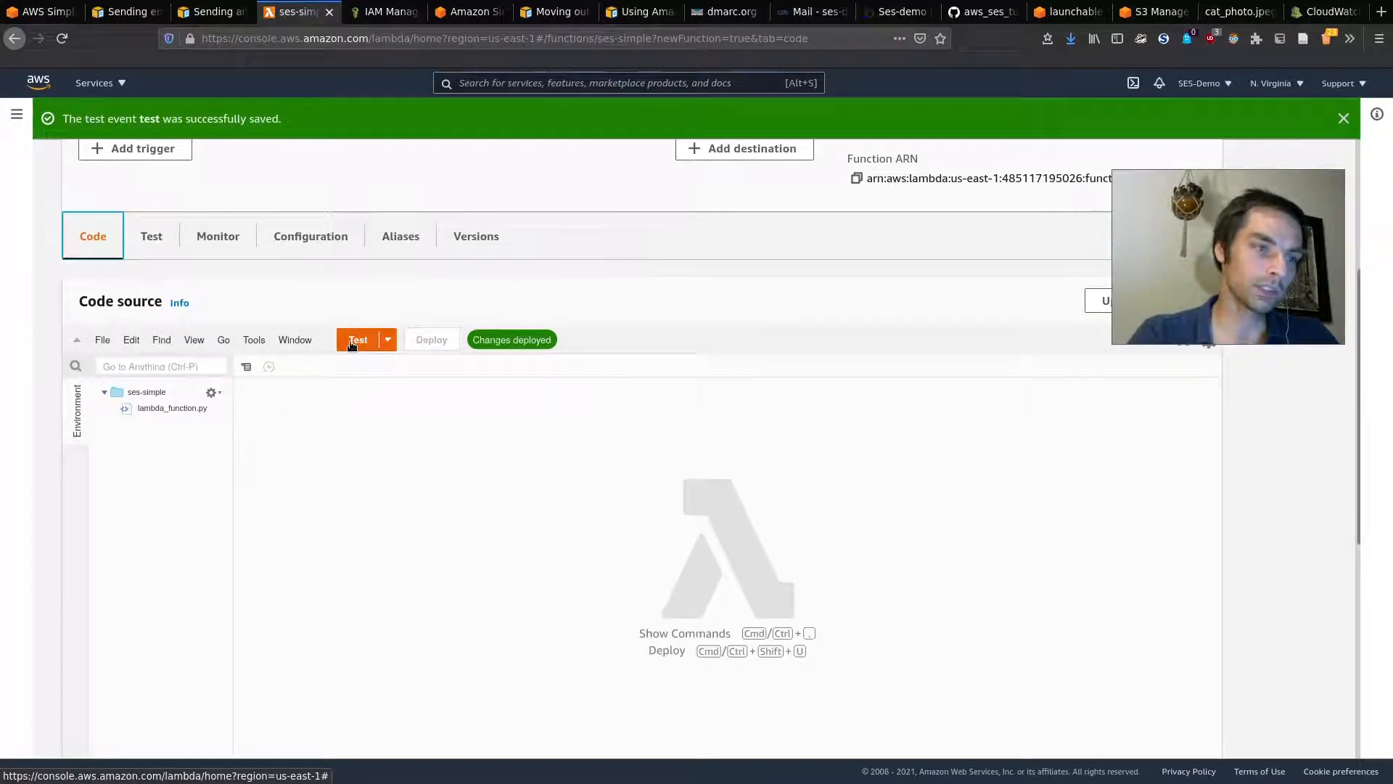
Step: Run the 'test' event, confirm the 'Email sent!' log lines, then reload the webmail inbox
click(355, 341)
scroll(720, 301, down, 1)
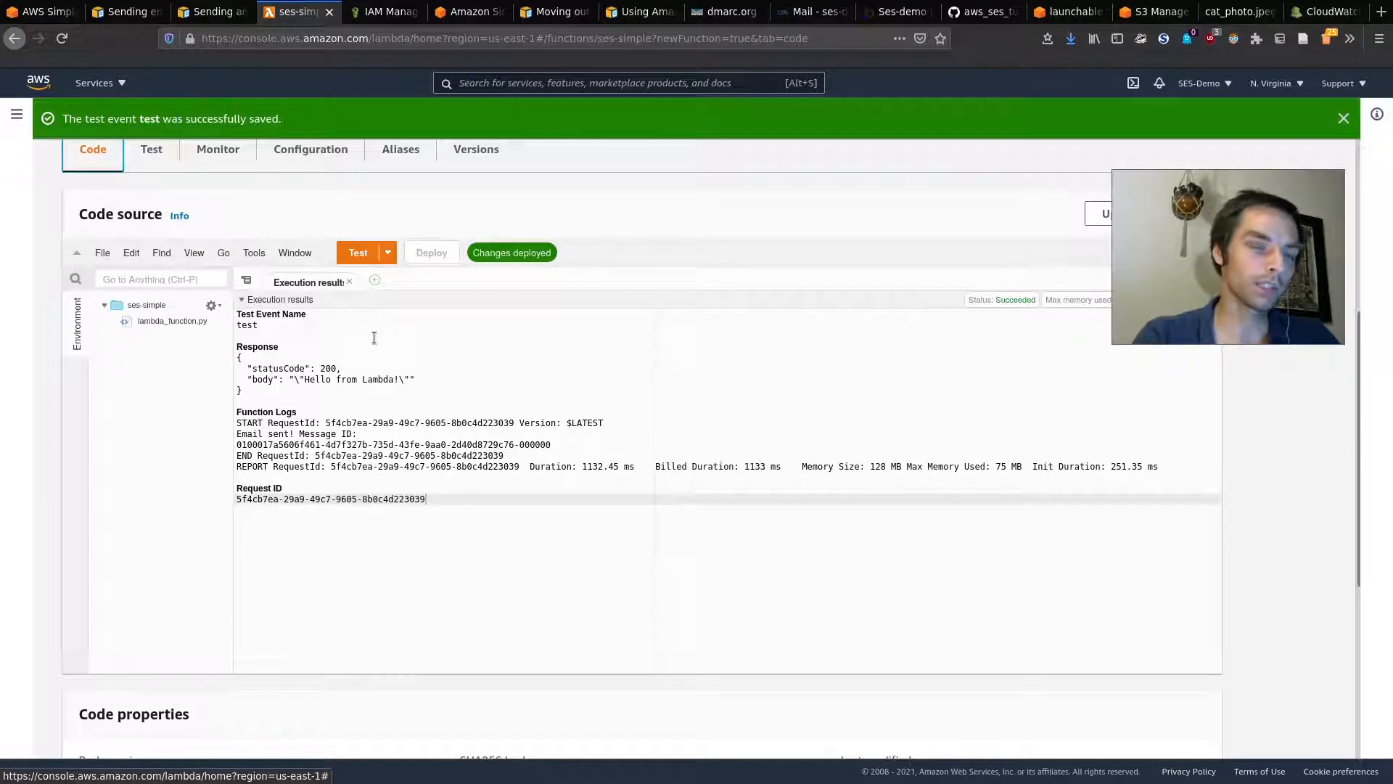
drag(238, 434, 337, 445)
click(337, 444)
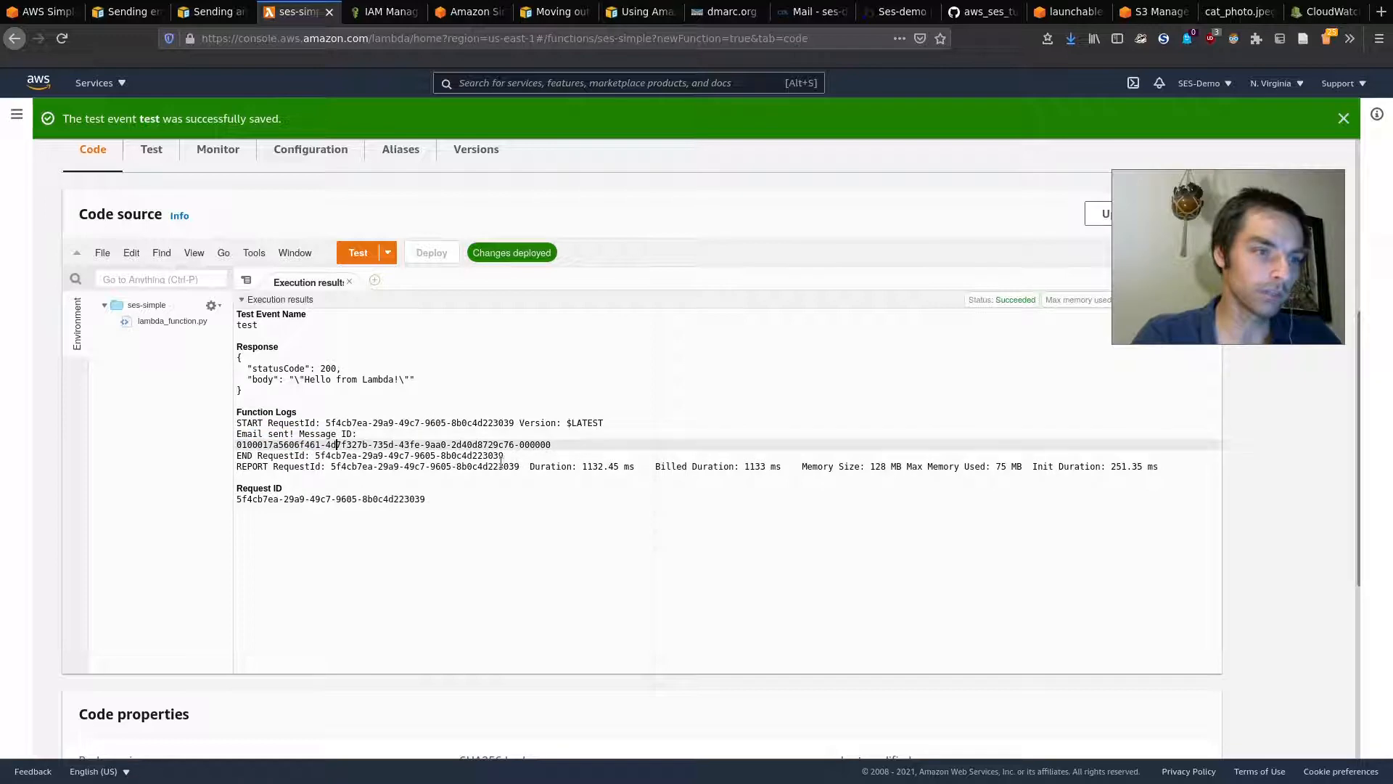
click(809, 11)
key(ctrl+r)
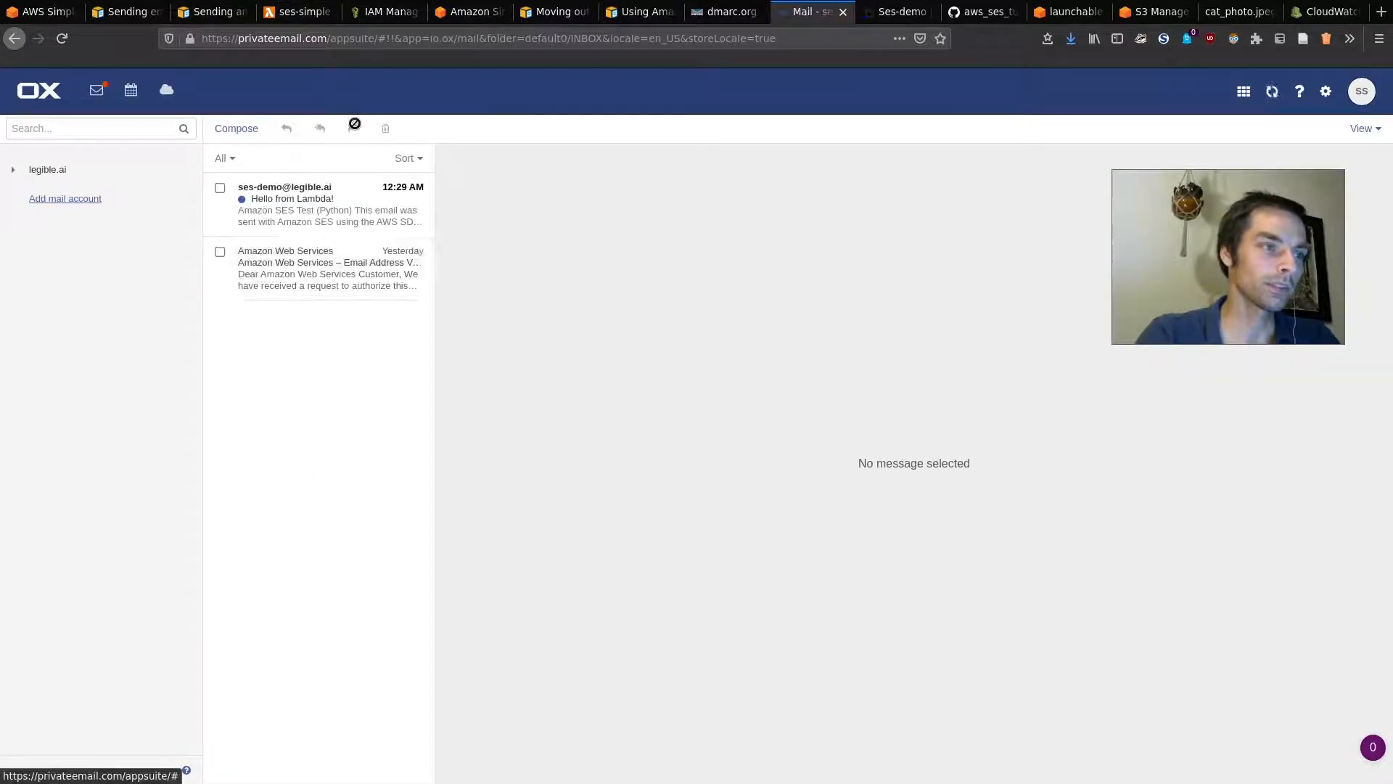
Step: Read the 'Hello from Lambda!' email showing its 'Amazon SES Test (SDK for Python)' body
click(305, 210)
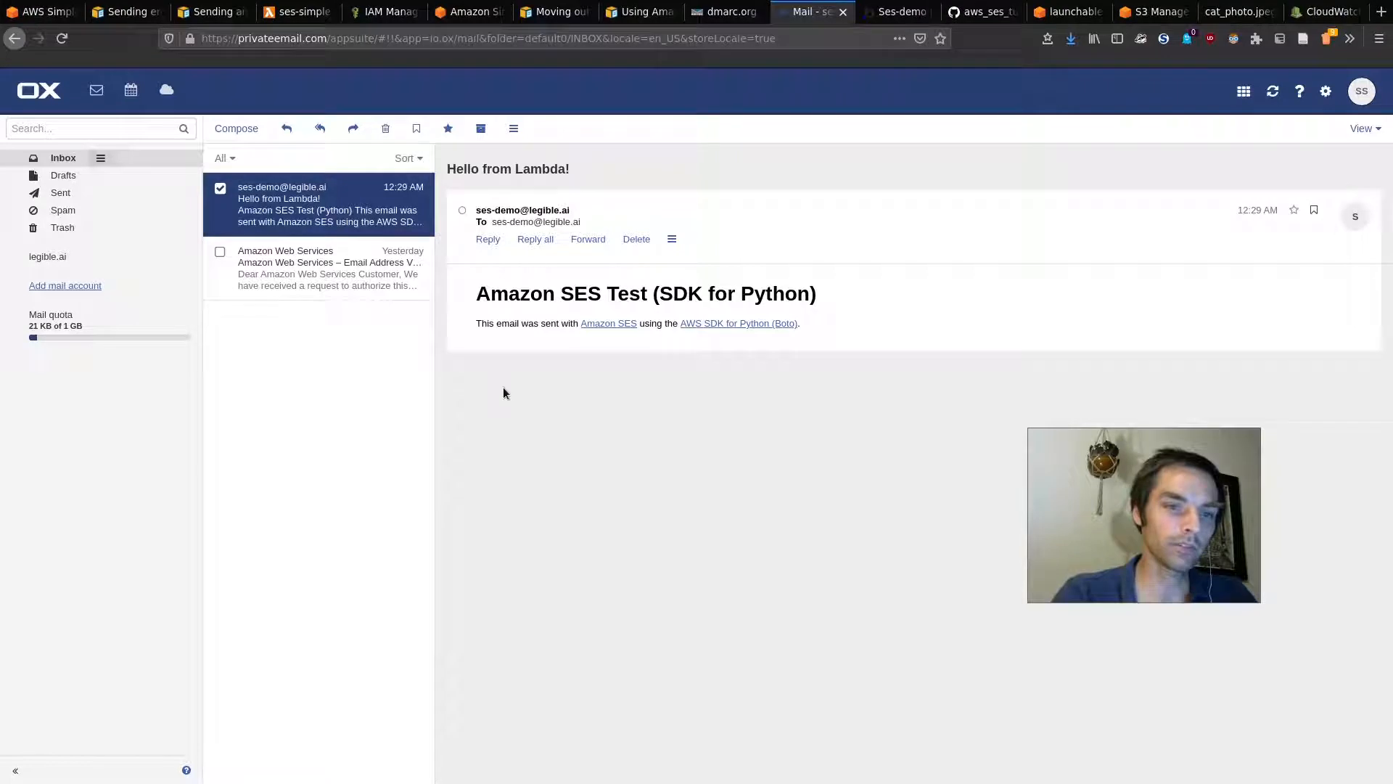
drag(479, 288, 690, 322)
click(862, 313)
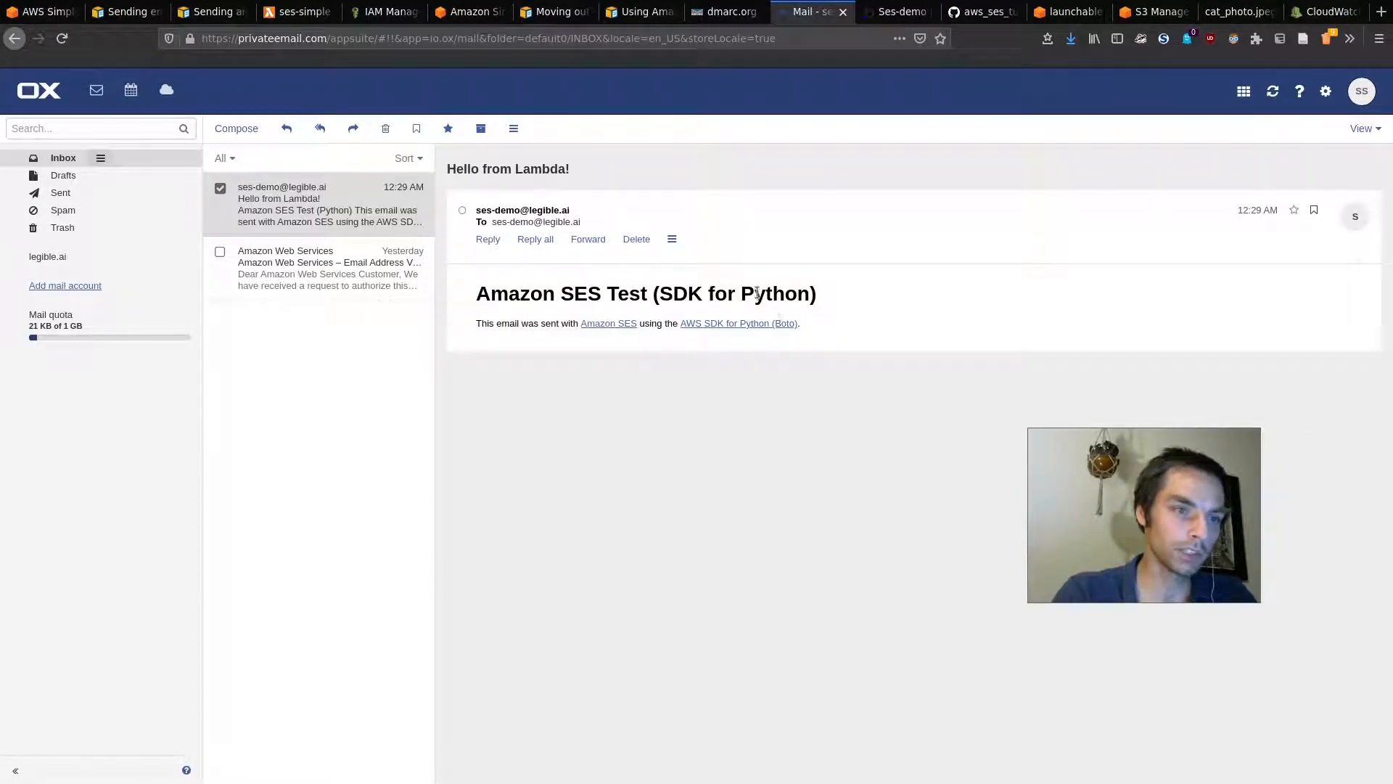
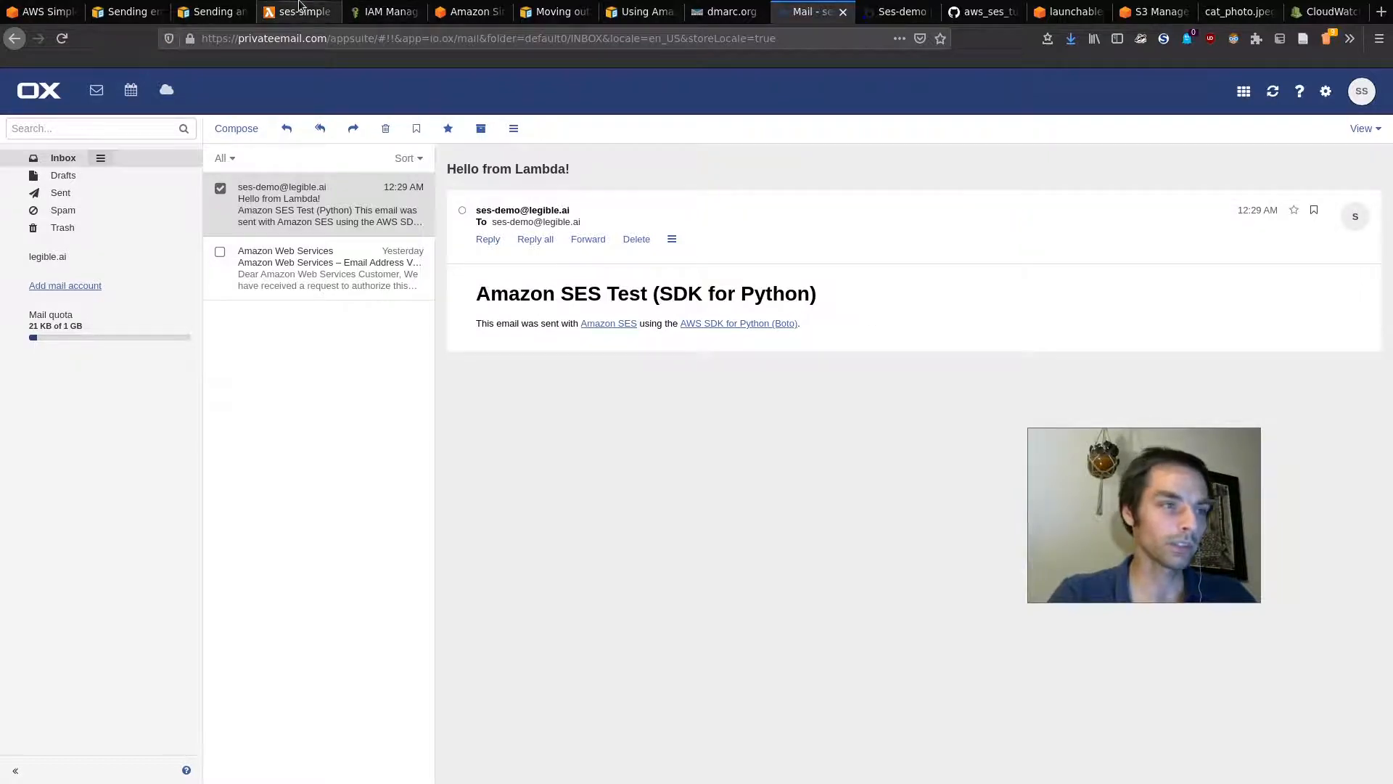
Step: Open API Gateway in a new tab from an 'apig' service search and start building a REST API
click(298, 11)
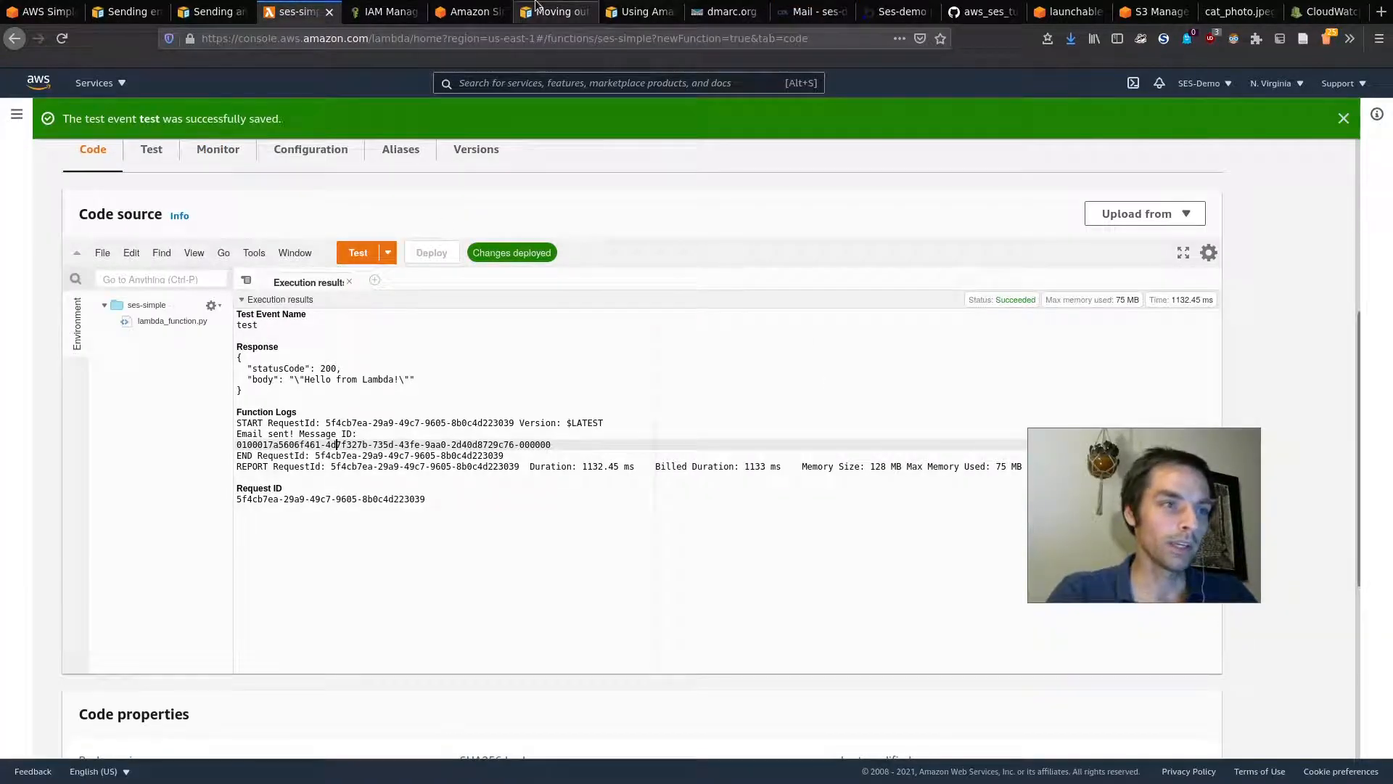
click(497, 84)
text(apig)
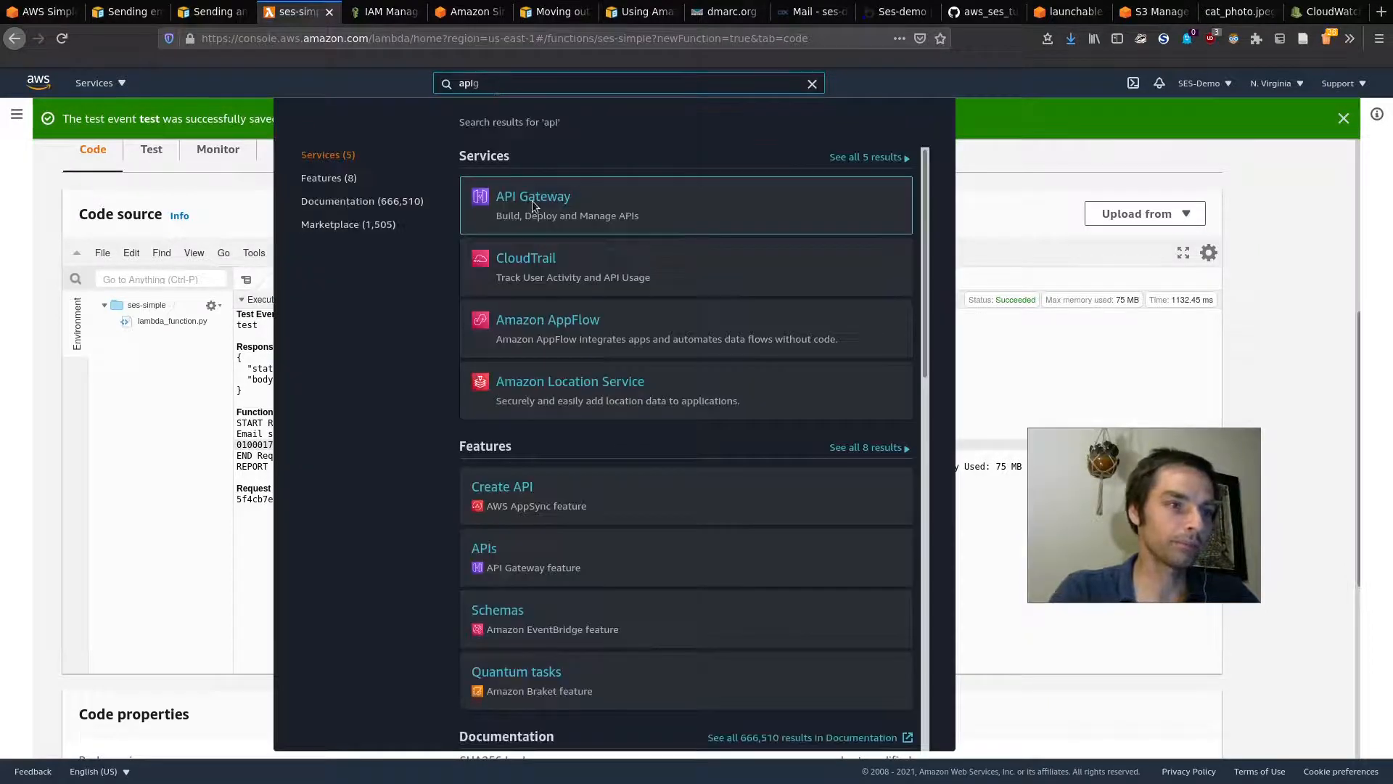
middle_click(533, 206)
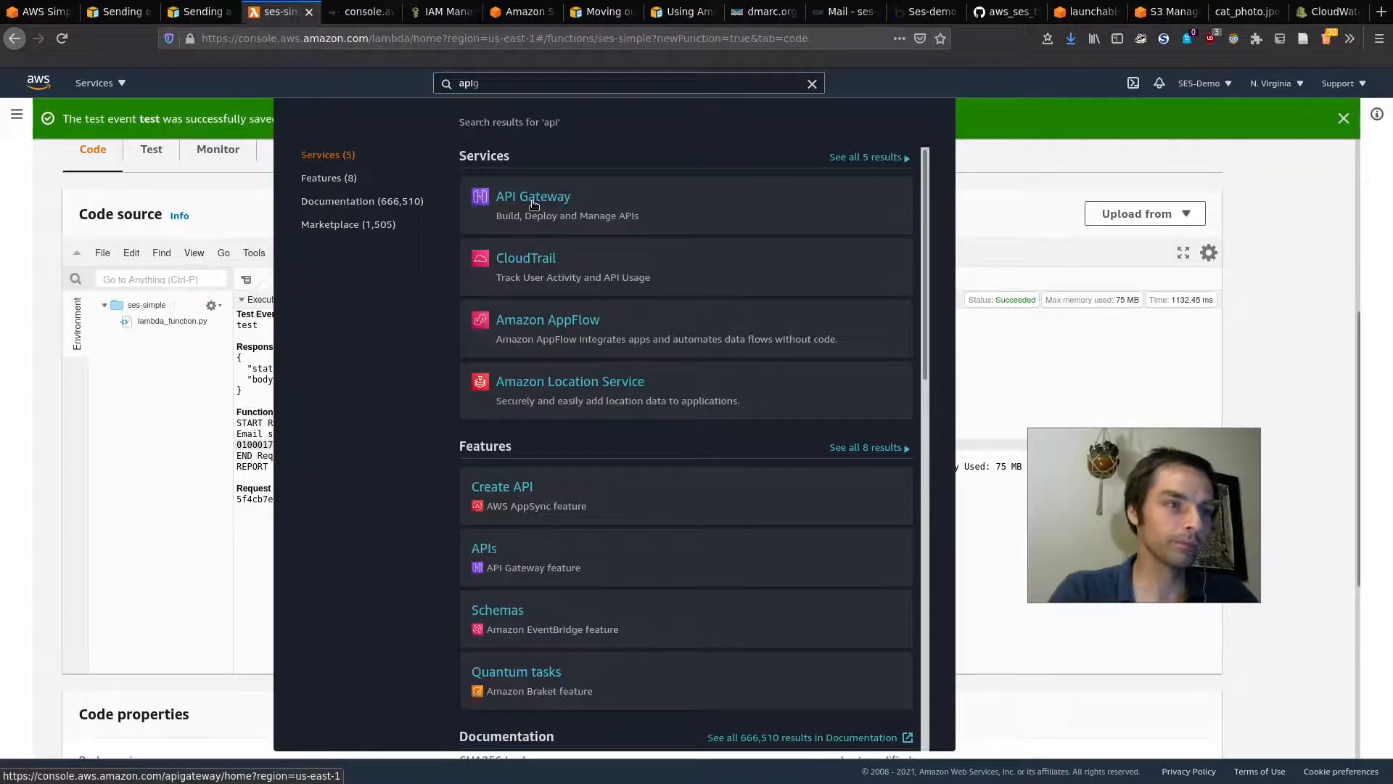
click(457, 13)
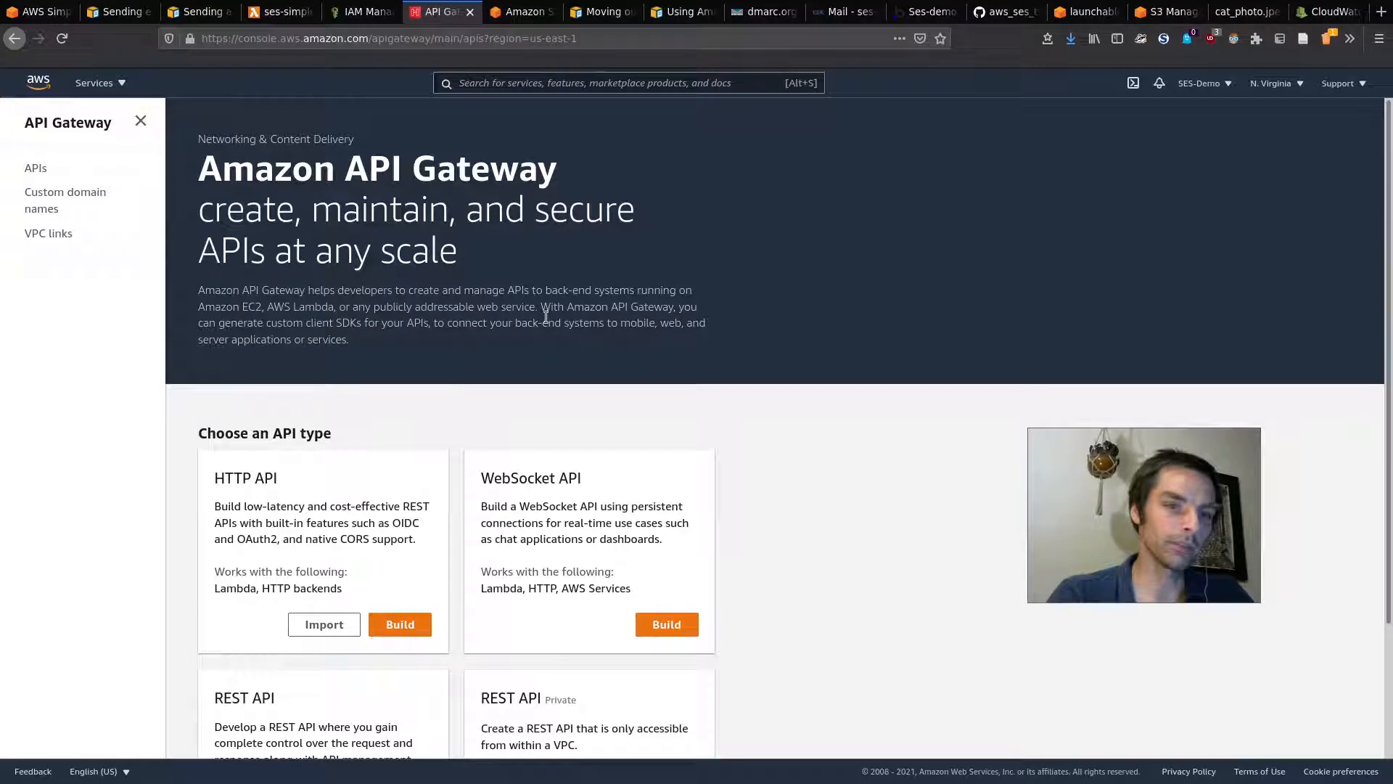
scroll(603, 498, down, 3)
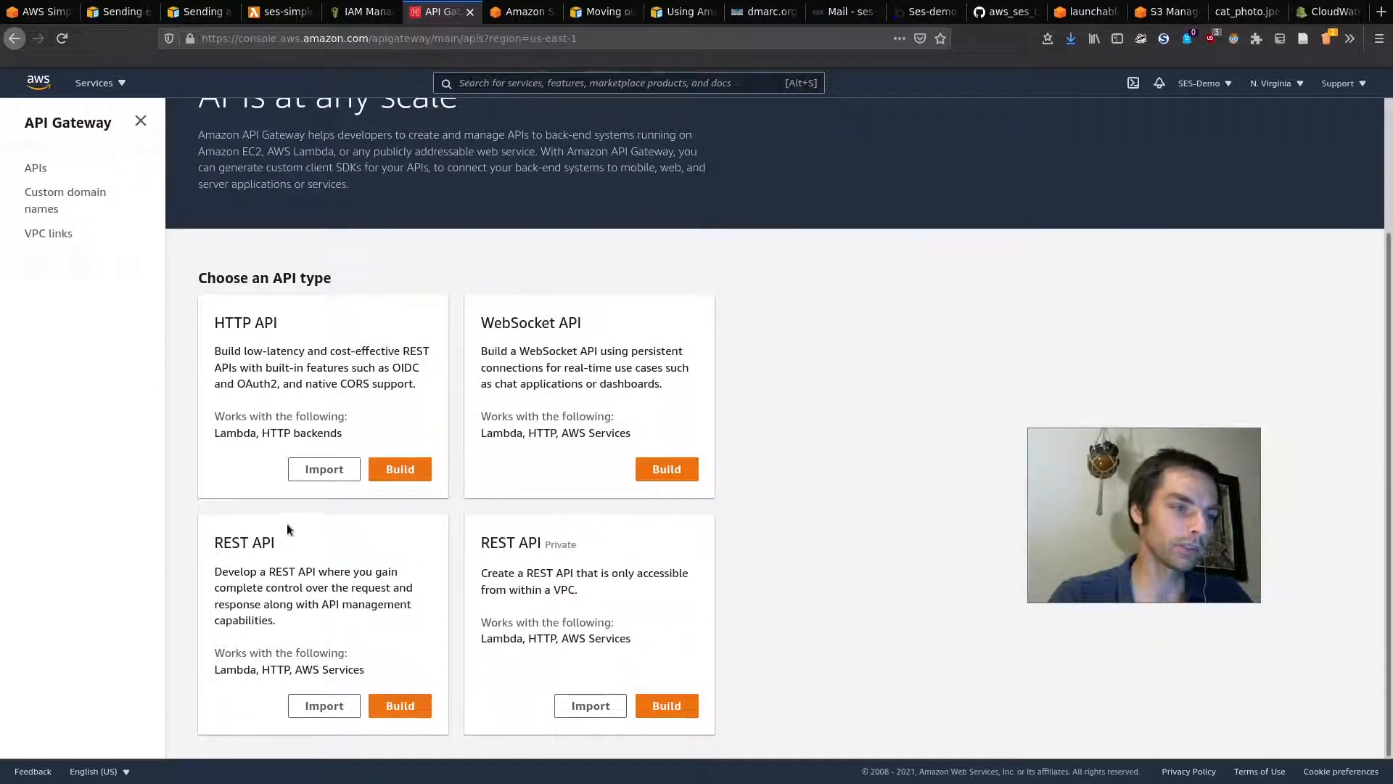
click(410, 706)
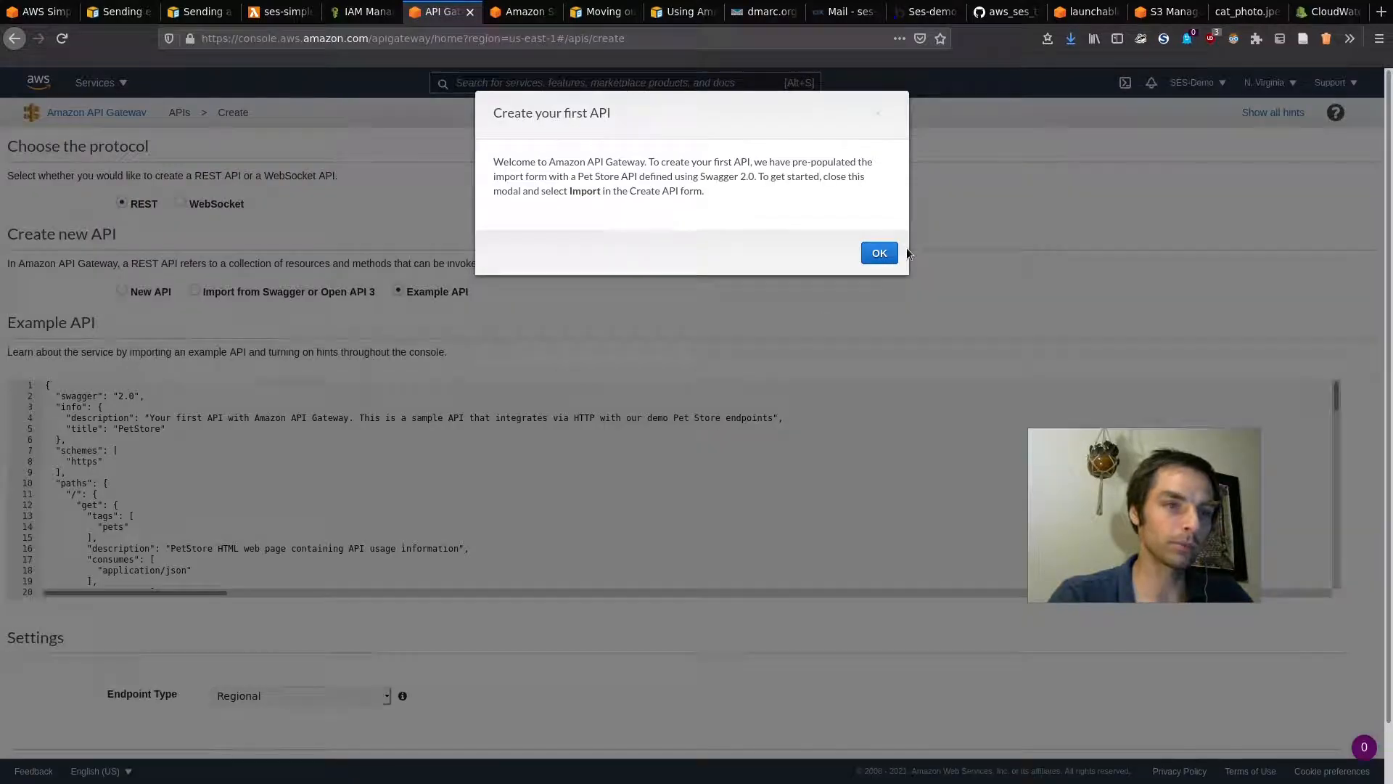
Step: Skip the welcome dialog and create a New API named 'ses-api' with Regional endpoint type
click(875, 254)
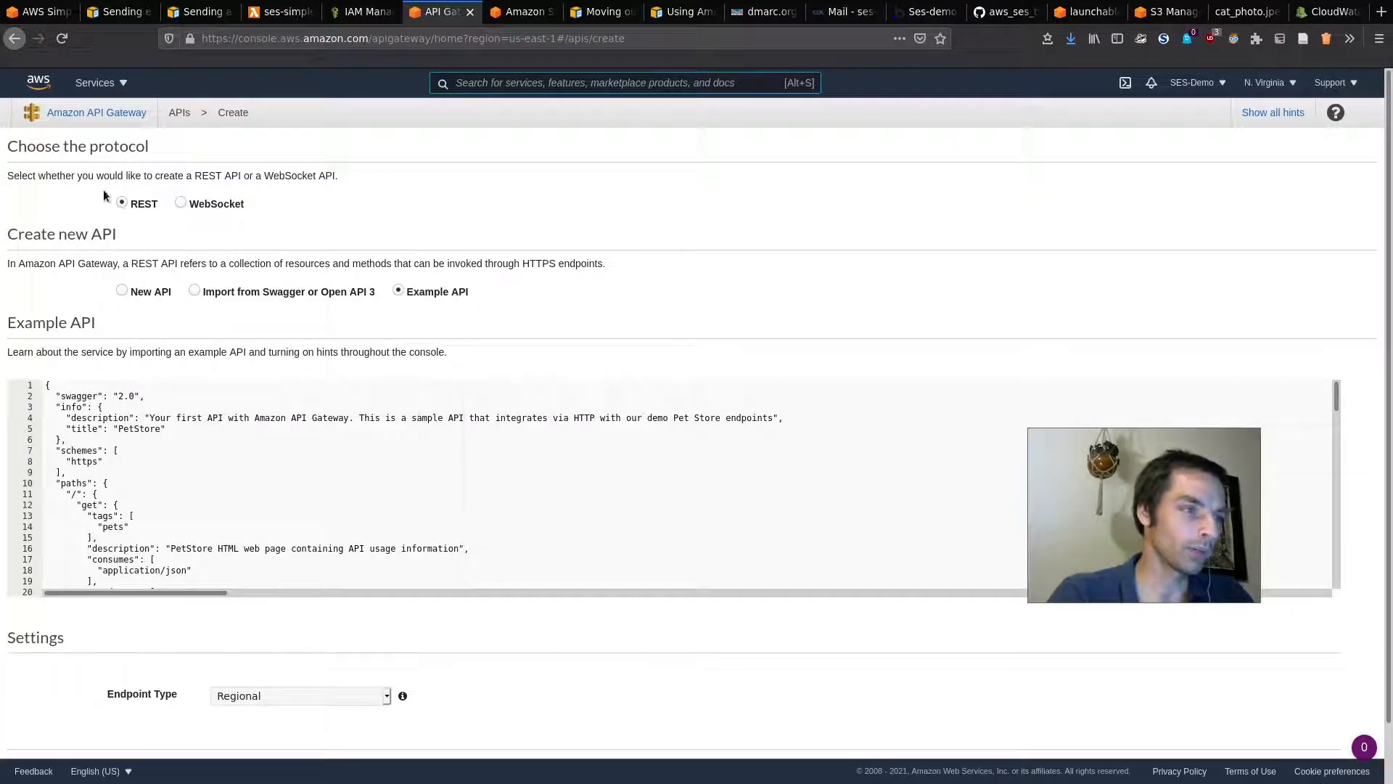
click(124, 290)
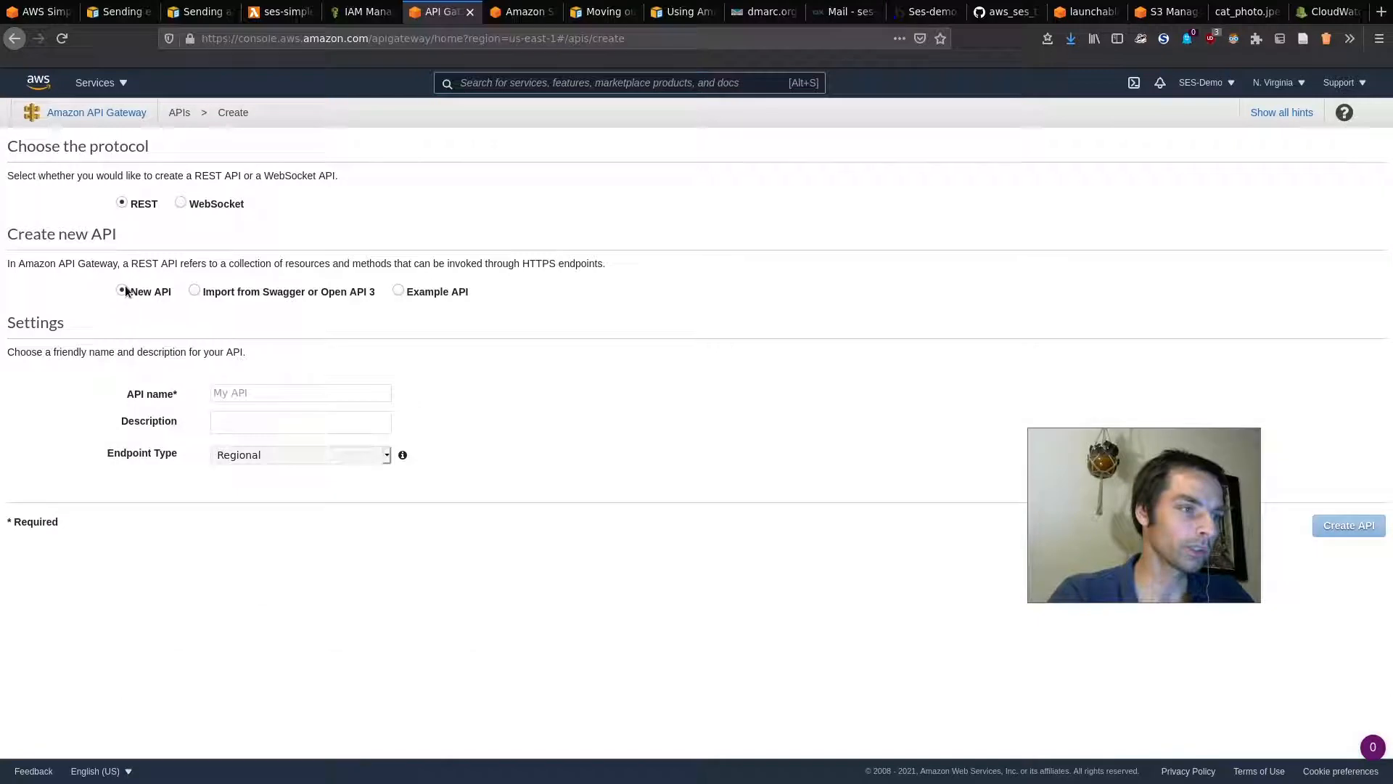
click(278, 391)
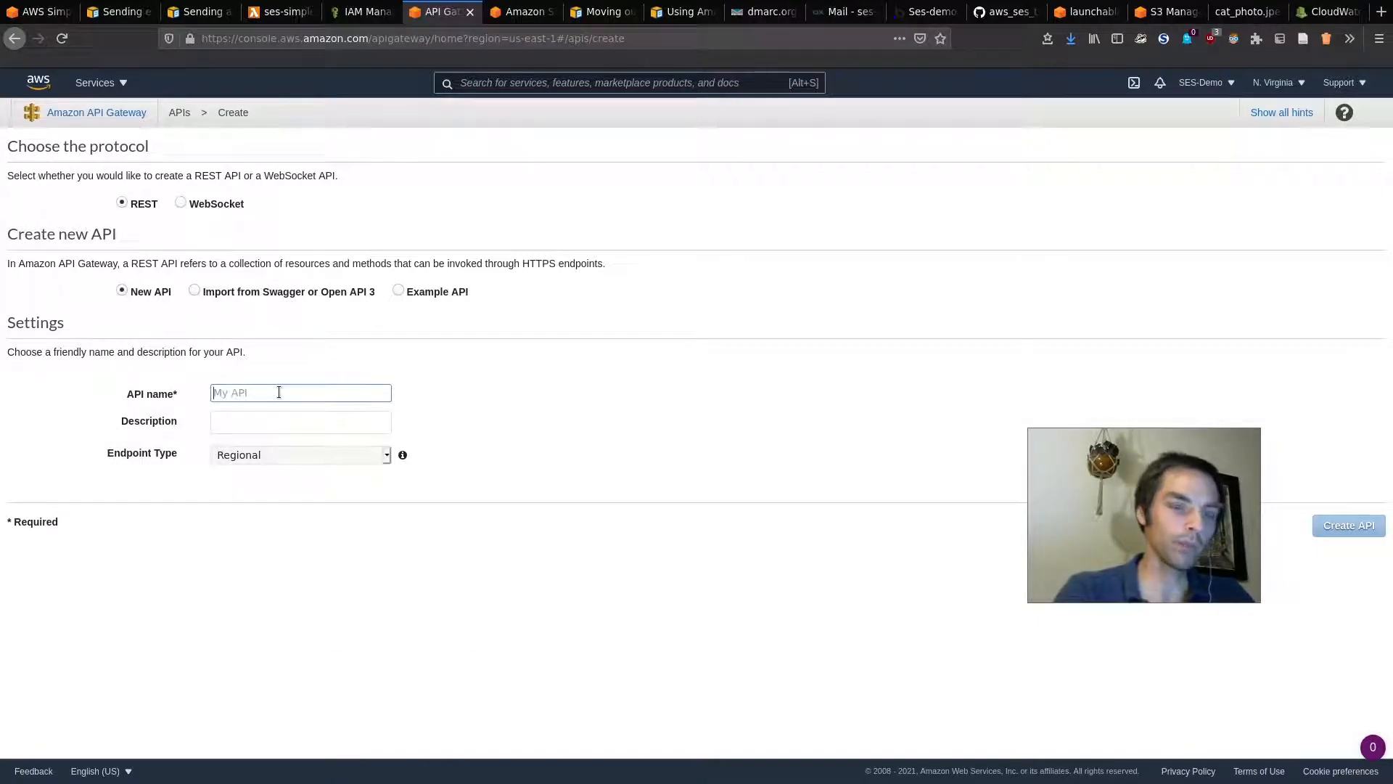
text(ses-api)
click(268, 418)
drag(1108, 446, 1053, 211)
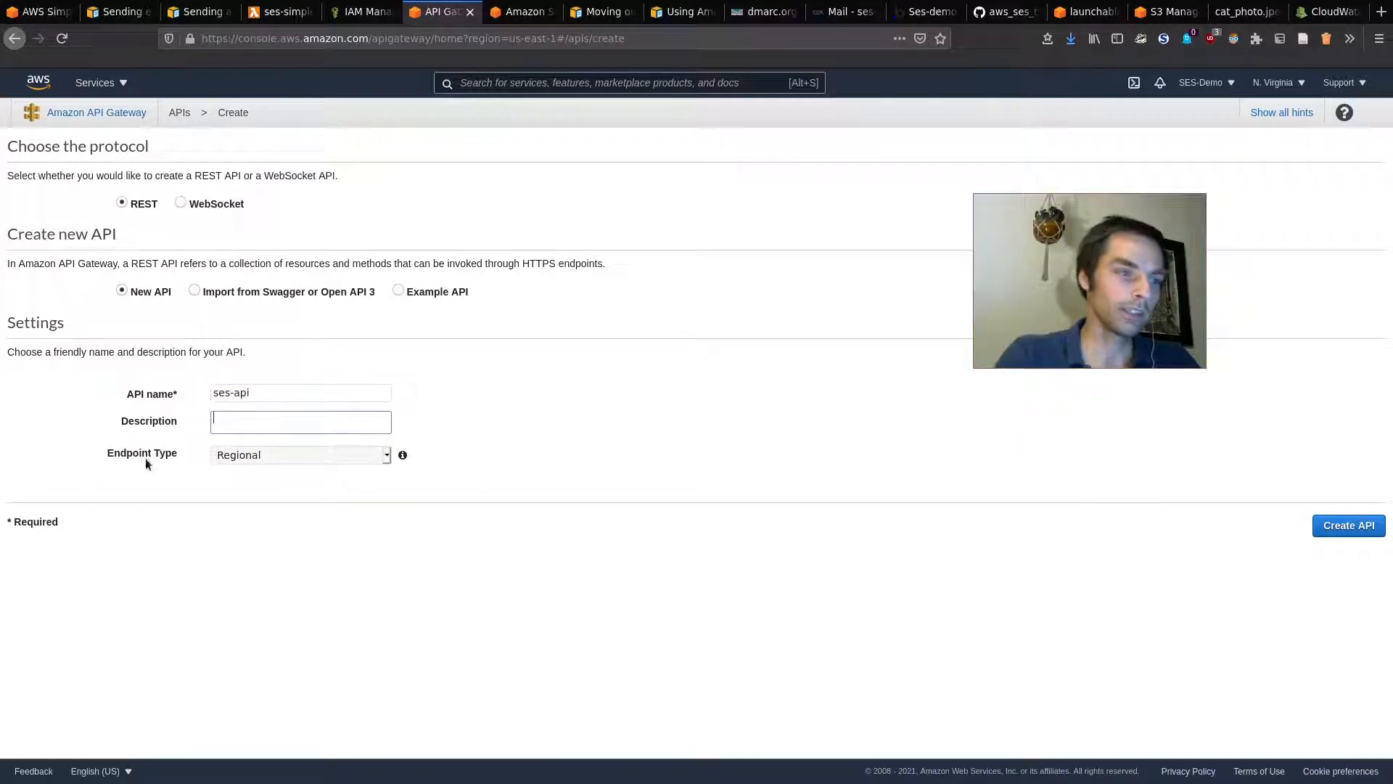
click(246, 457)
click(245, 457)
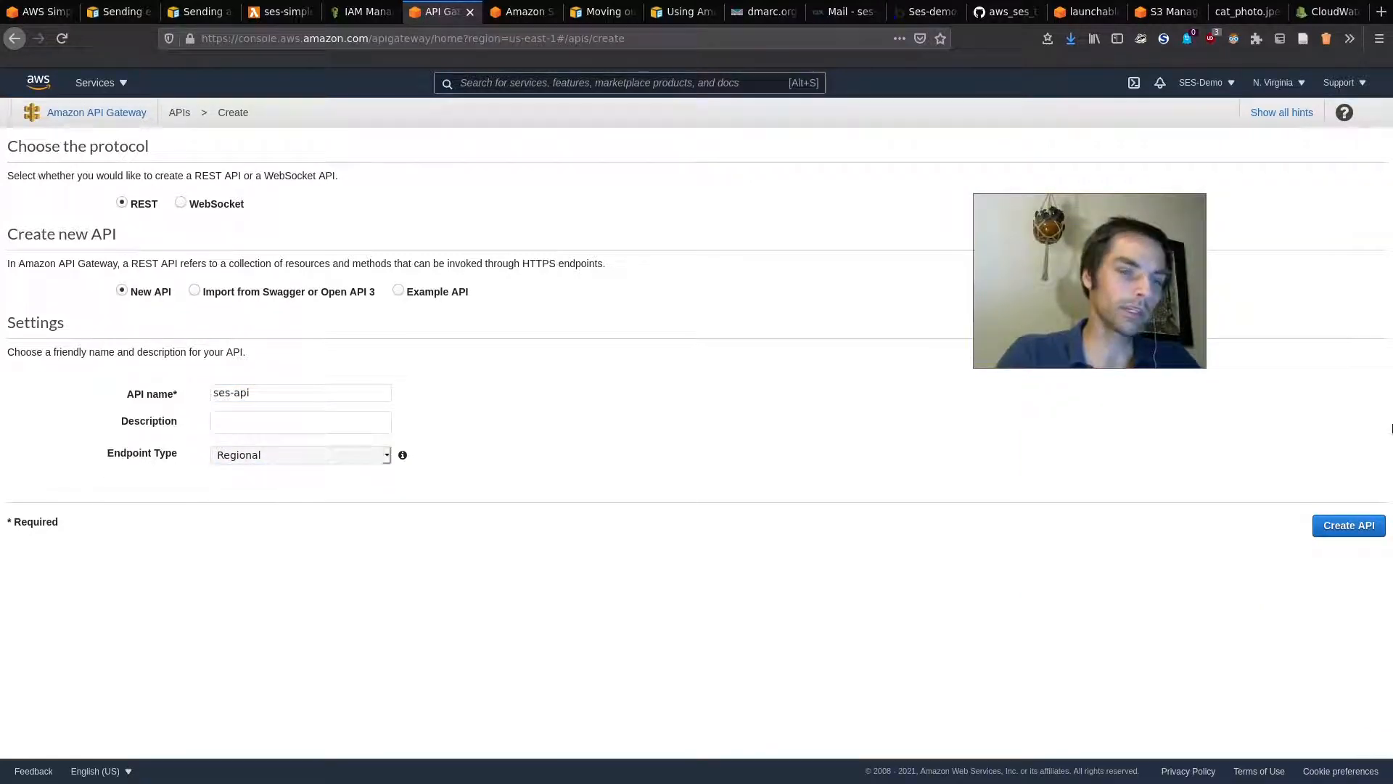
click(1349, 525)
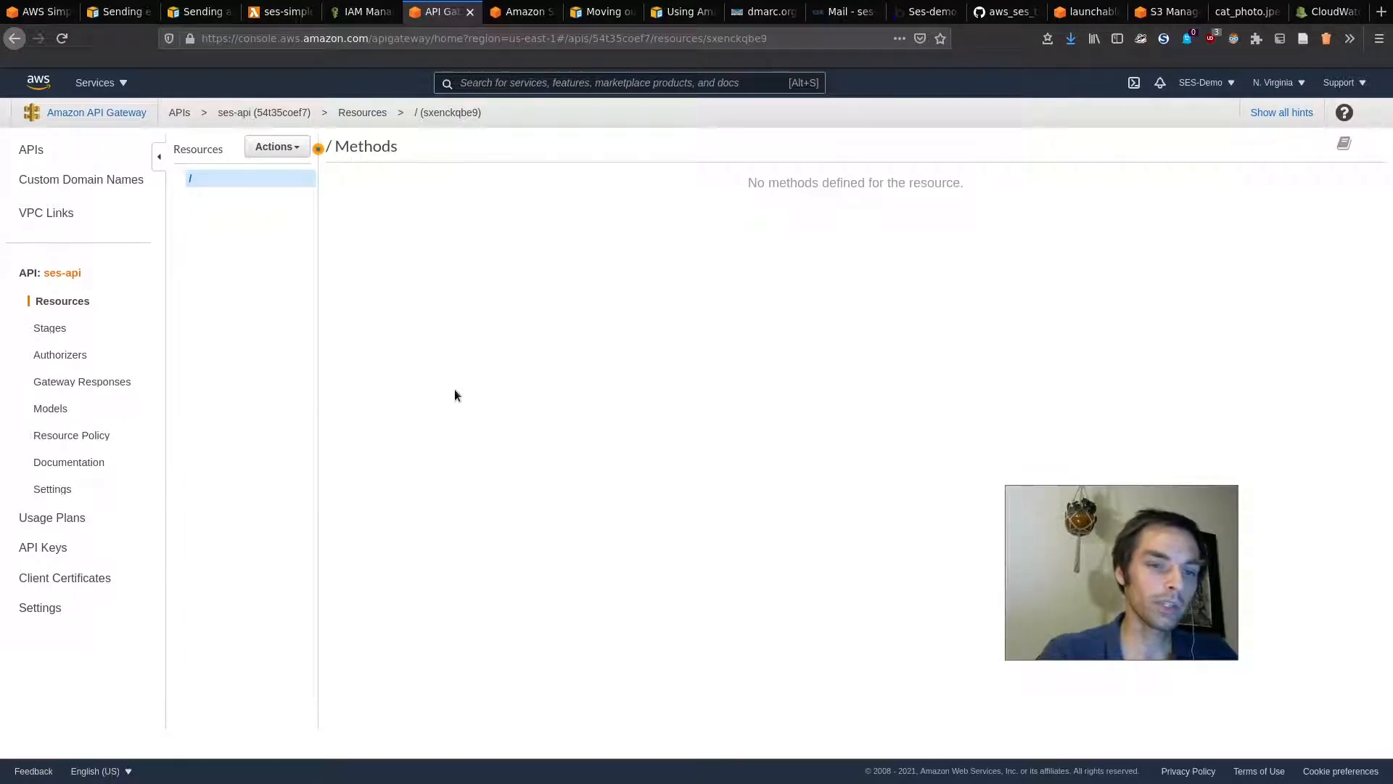
Step: Select the root '/' resource and create a POST method on it through Actions > Create Method
click(276, 147)
click(265, 146)
click(274, 146)
click(212, 186)
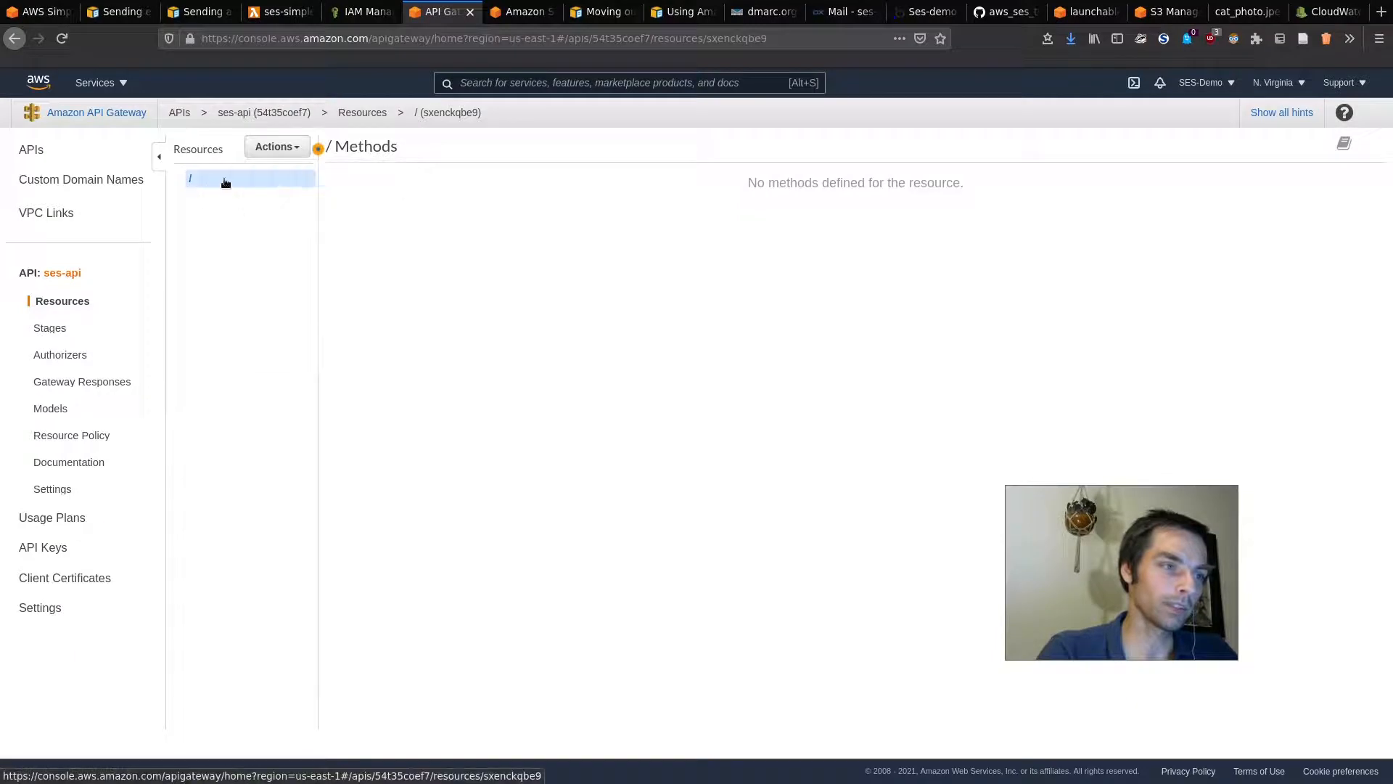
click(276, 147)
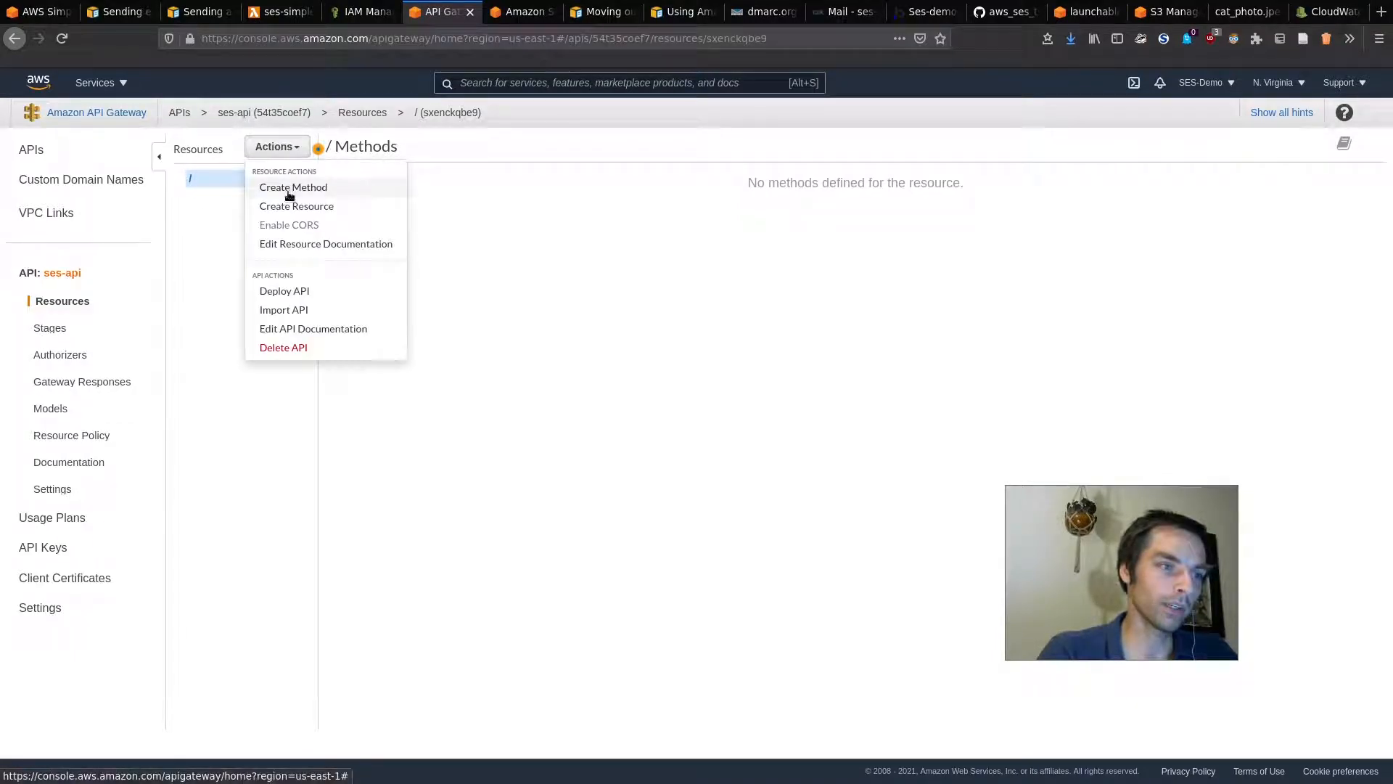
click(288, 188)
click(211, 197)
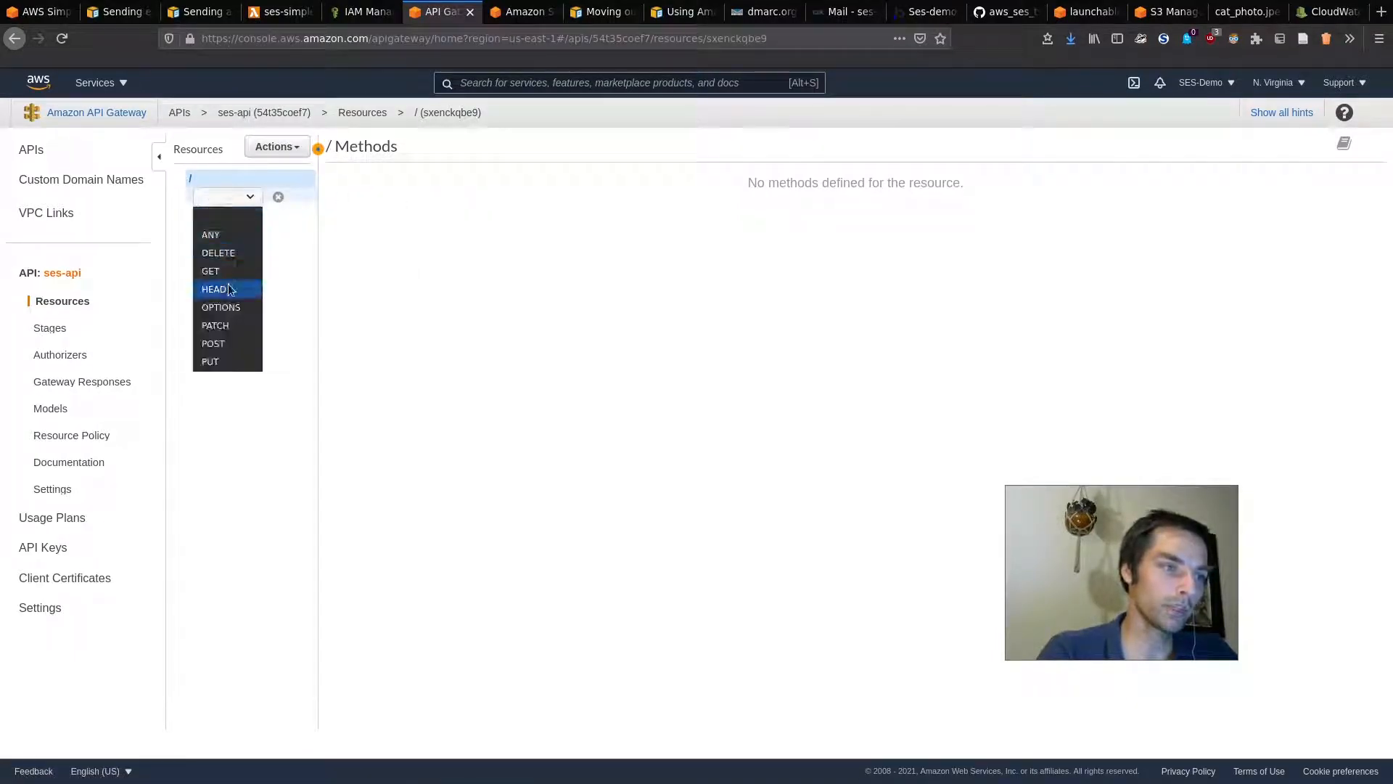
click(228, 343)
click(278, 197)
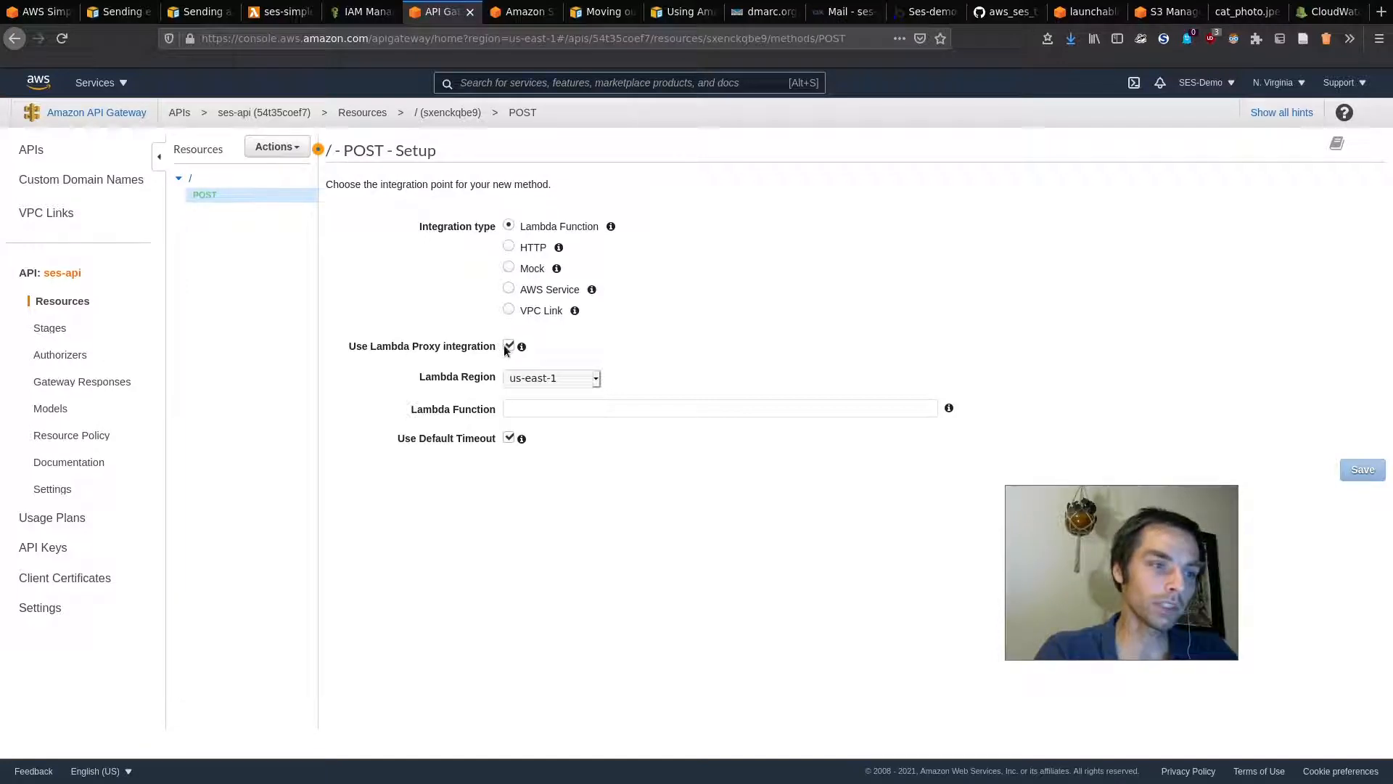
Step: Set the POST method to the ses-simple Lambda with proxy integration, save, and grant invoke permission
mouse_move(522, 350)
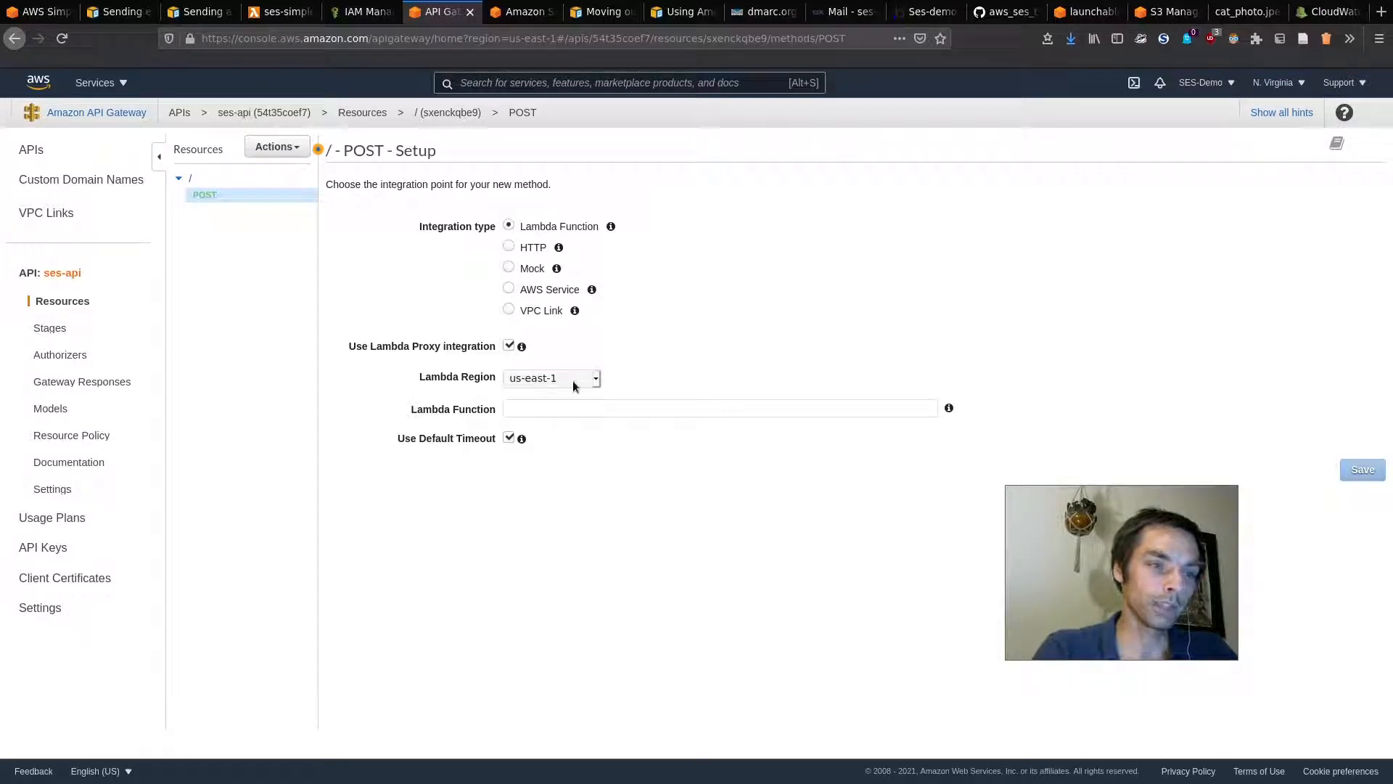
click(758, 408)
text(s)
click(599, 450)
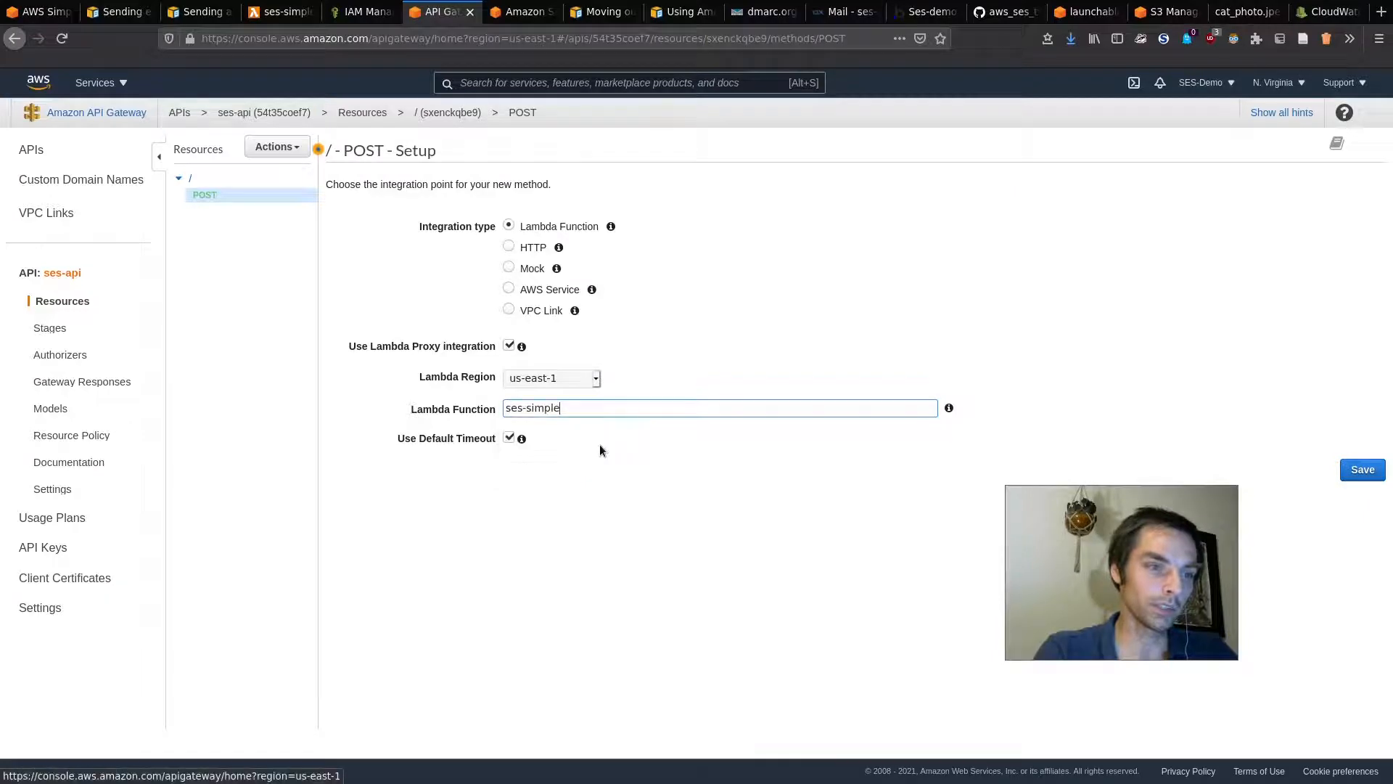
click(273, 6)
click(439, 8)
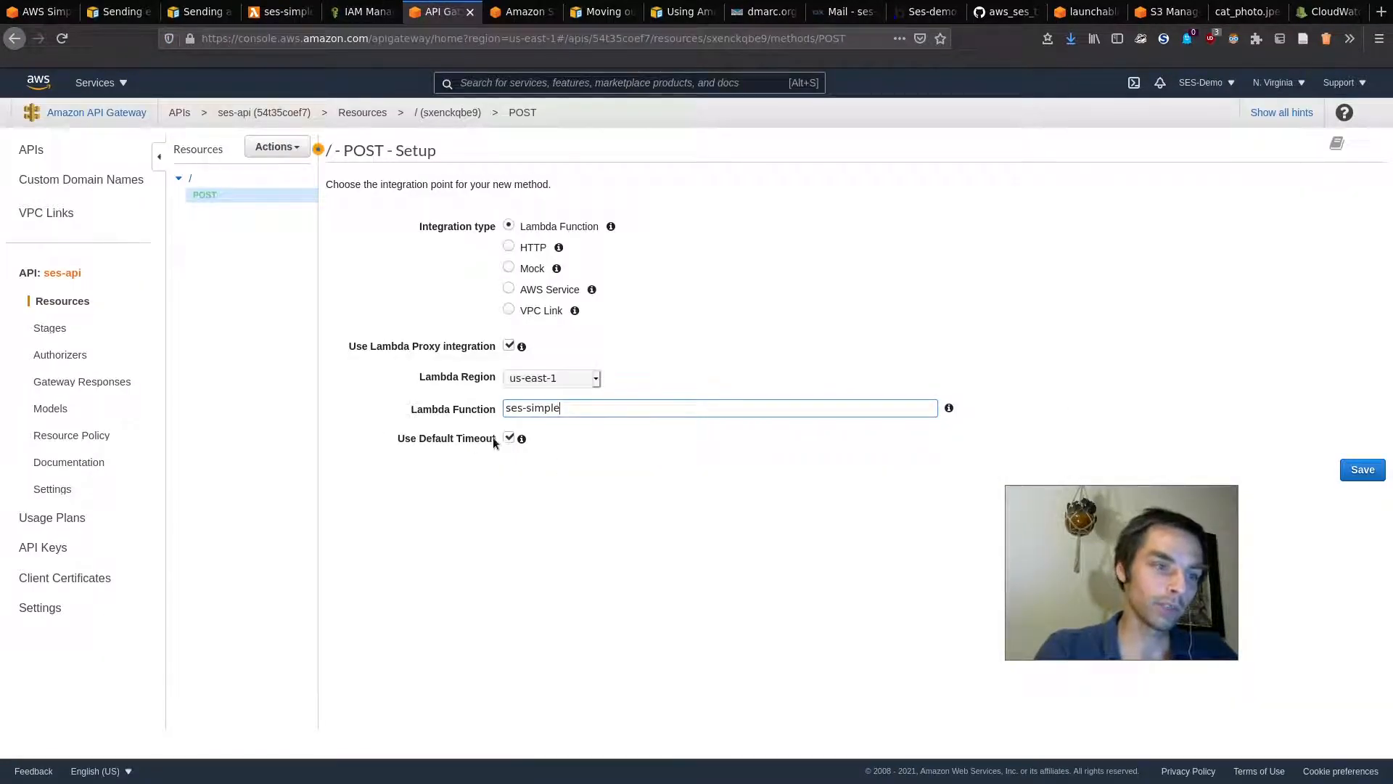
mouse_move(520, 441)
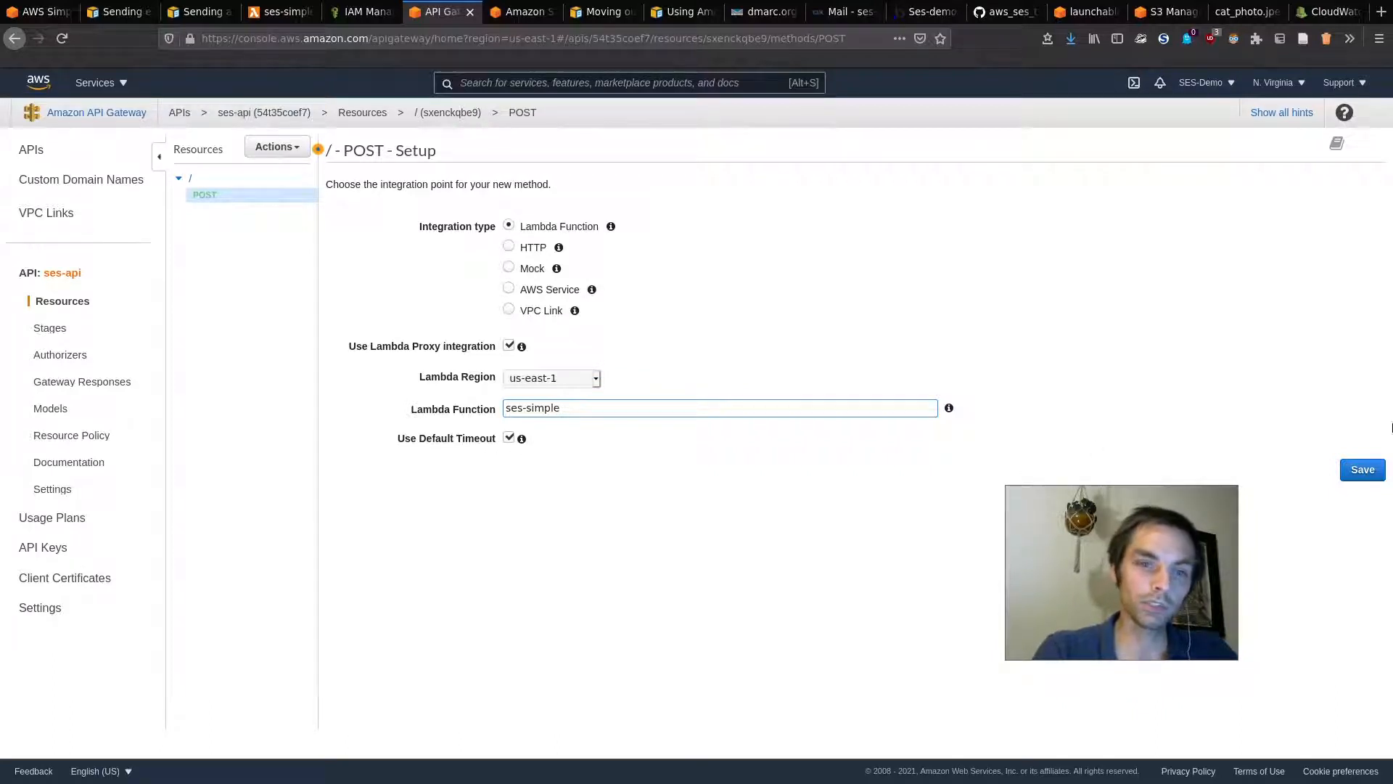
click(1372, 469)
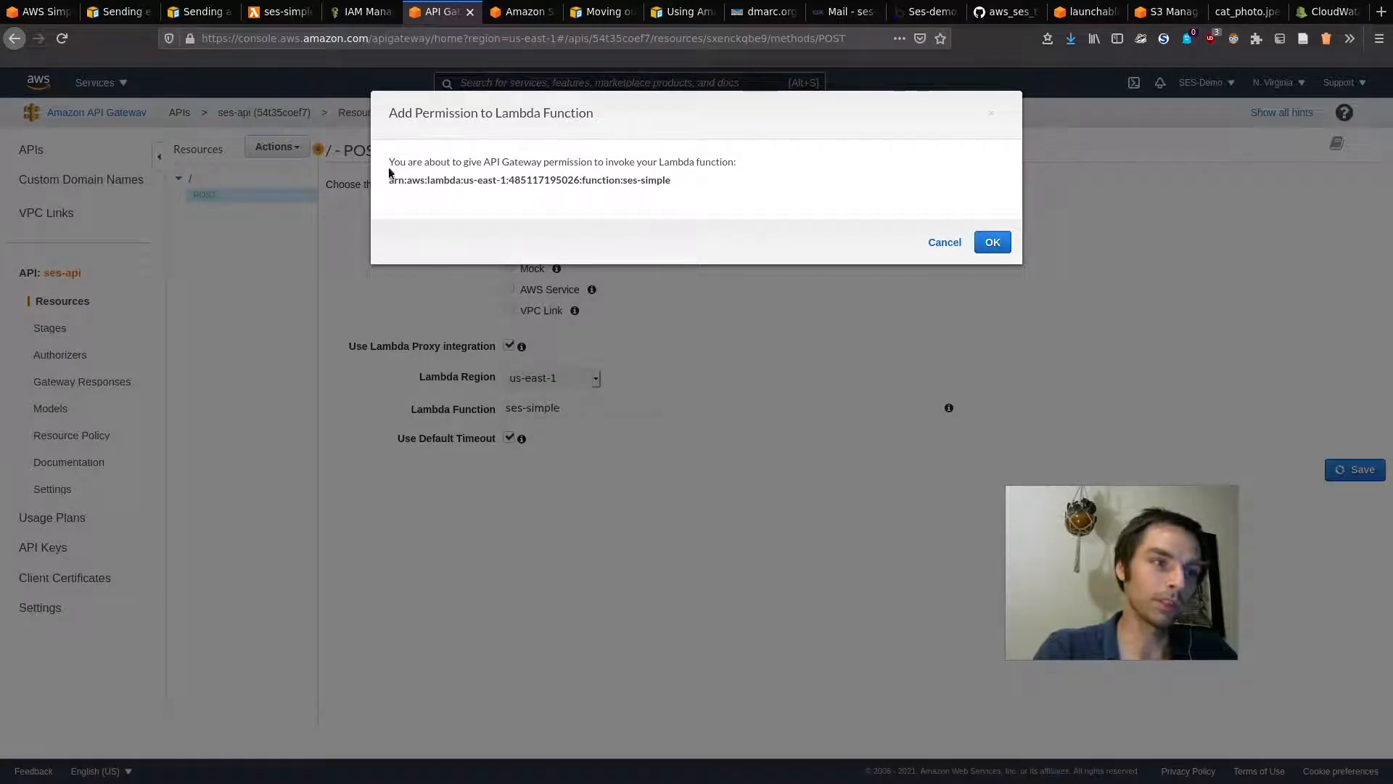
drag(390, 180, 599, 177)
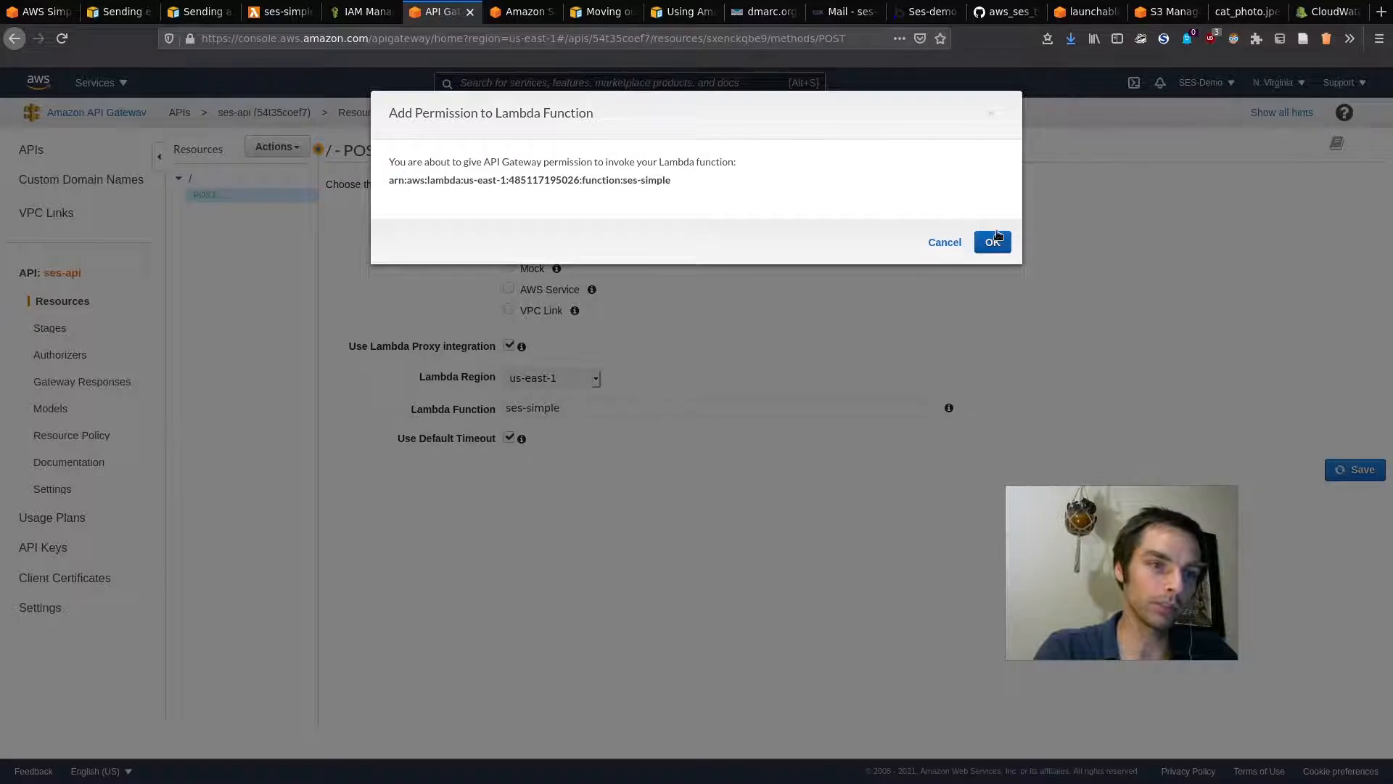
click(994, 241)
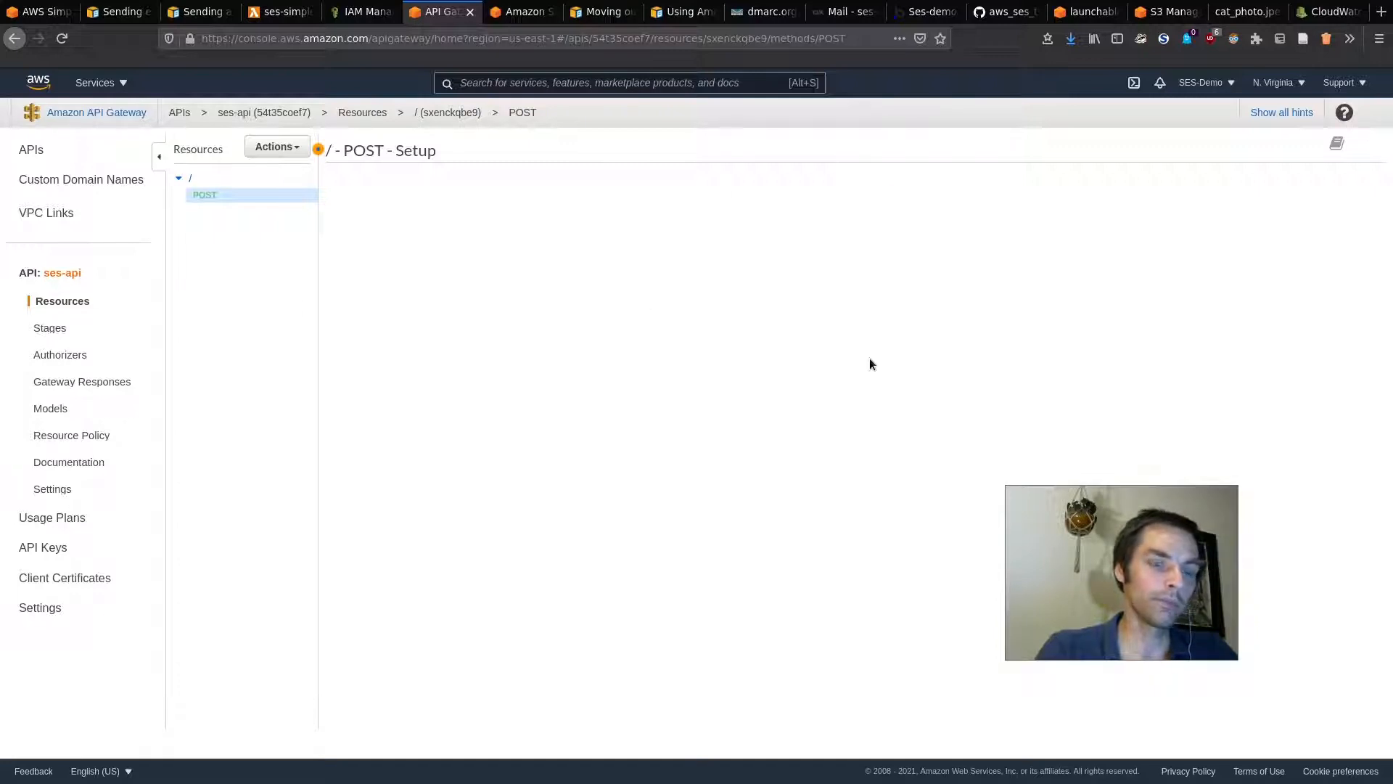
key(super)
drag(1112, 565, 1207, 632)
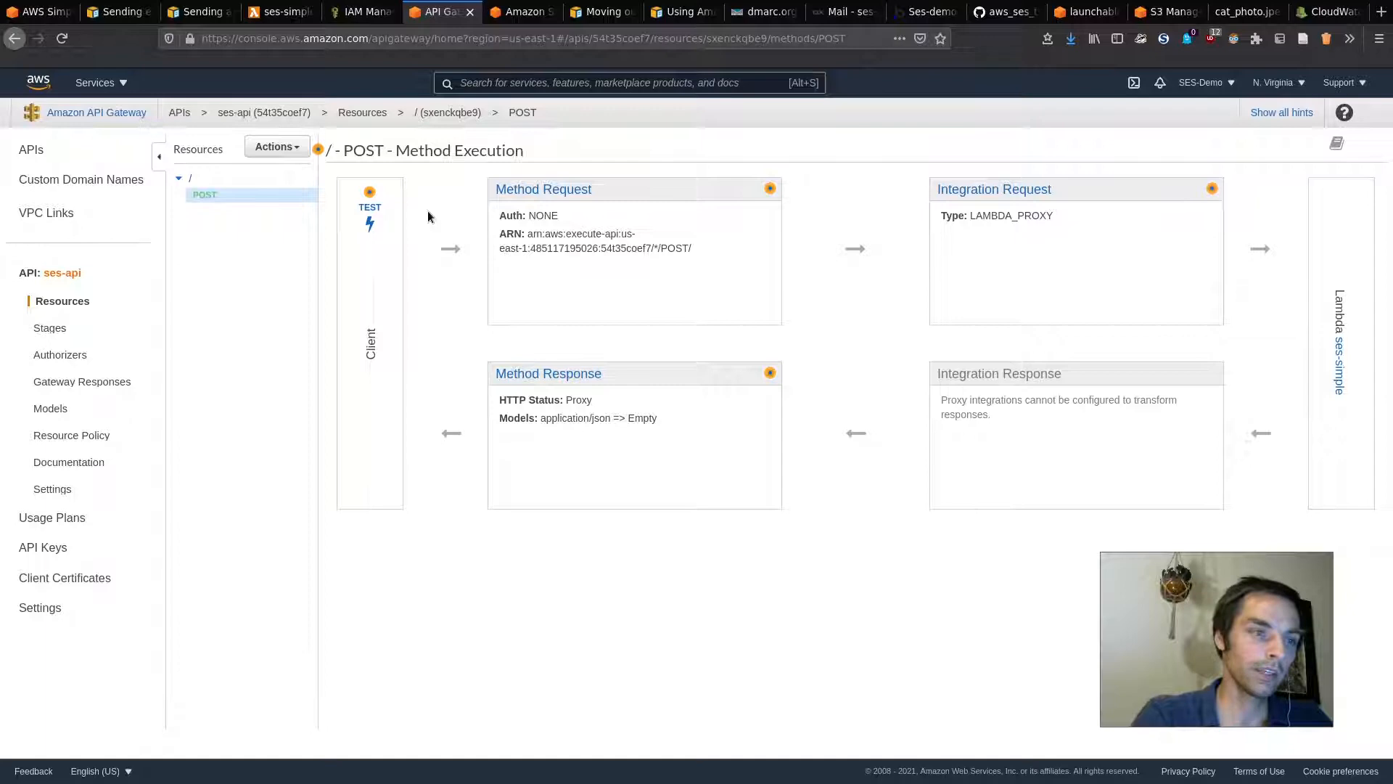
click(369, 206)
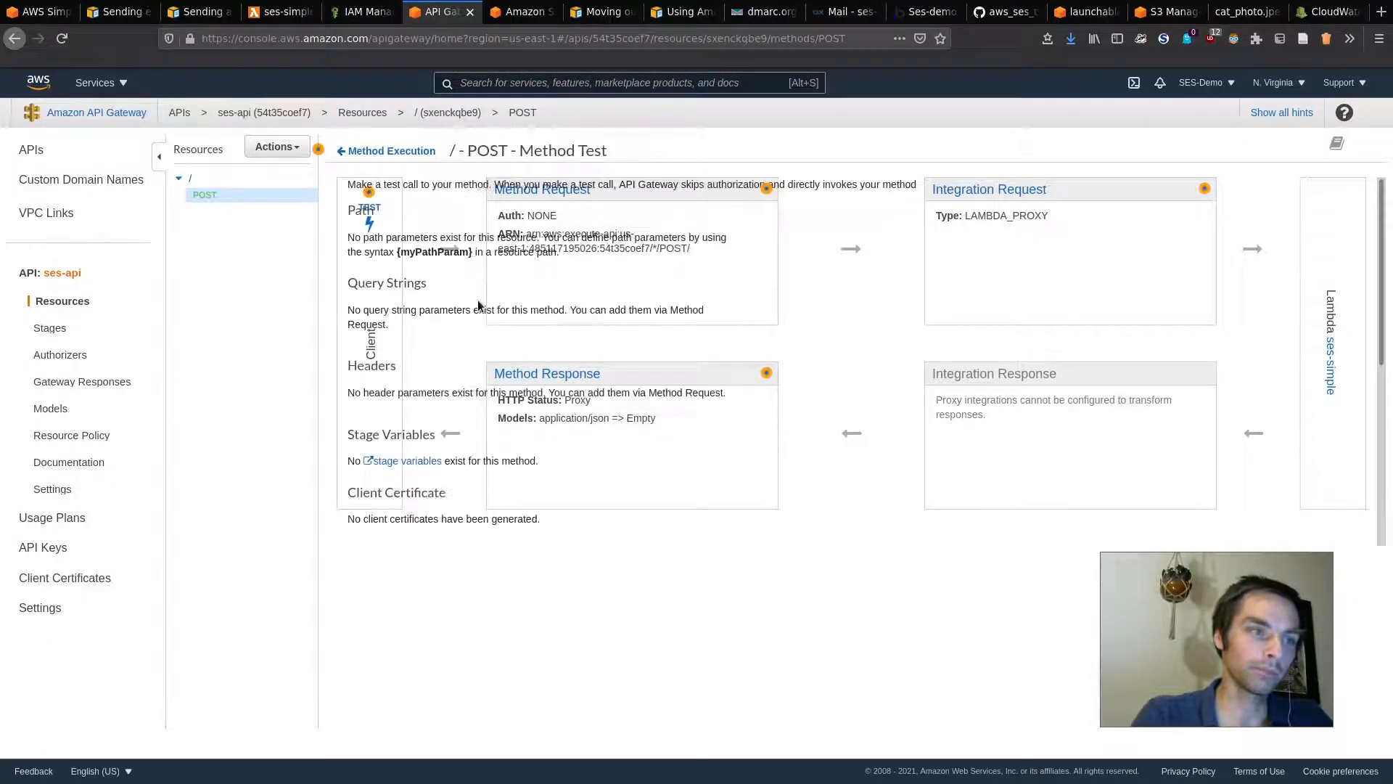
scroll(563, 428, down, 3)
click(460, 464)
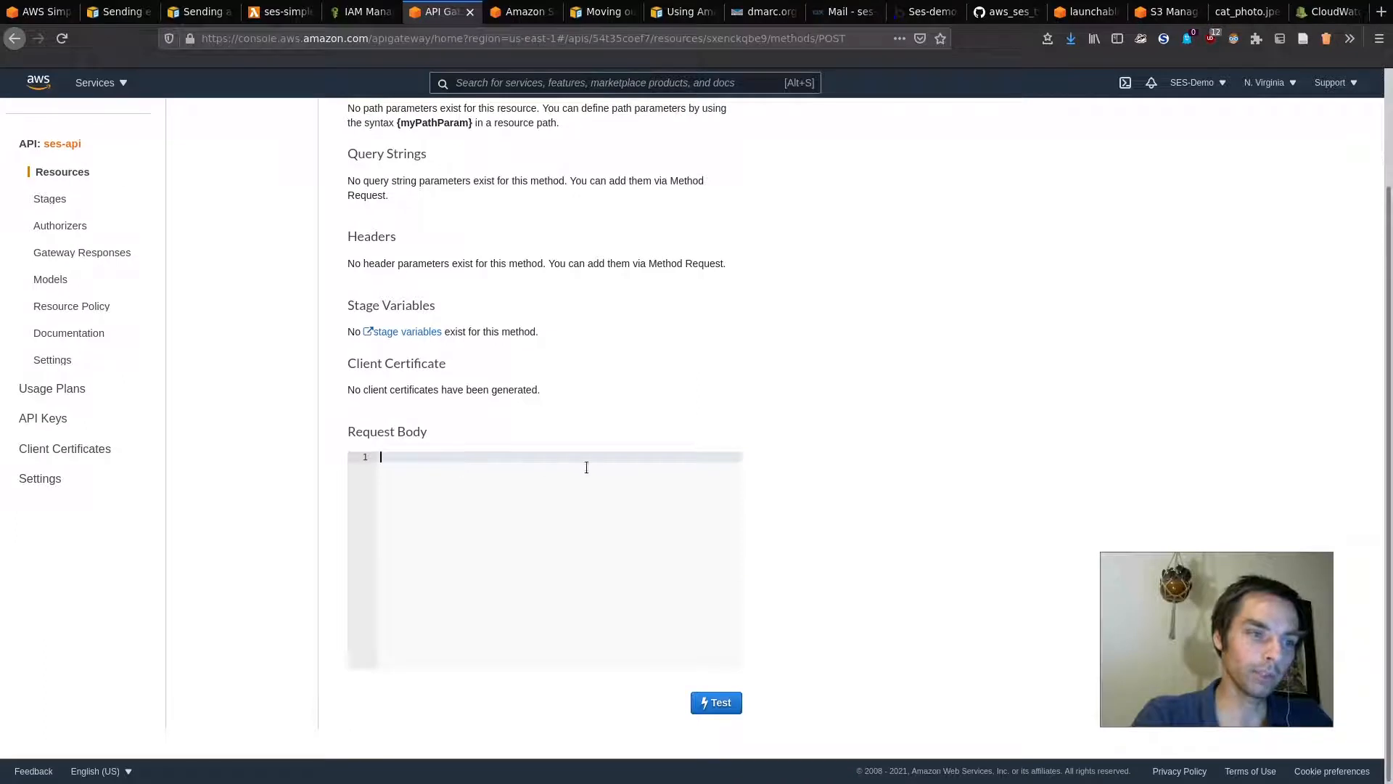
scroll(457, 382, up, 3)
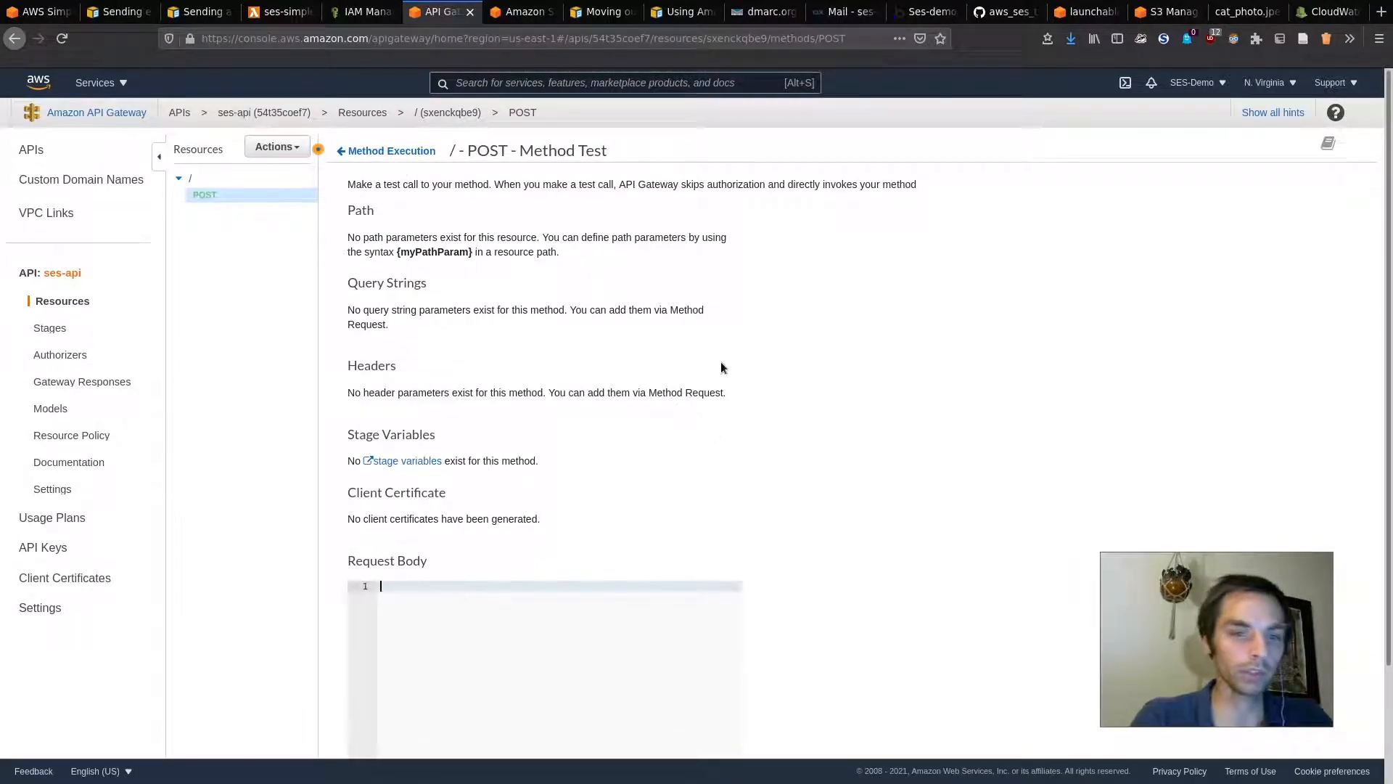
scroll(720, 367, down, 3)
scroll(687, 342, up, 3)
scroll(688, 342, down, 3)
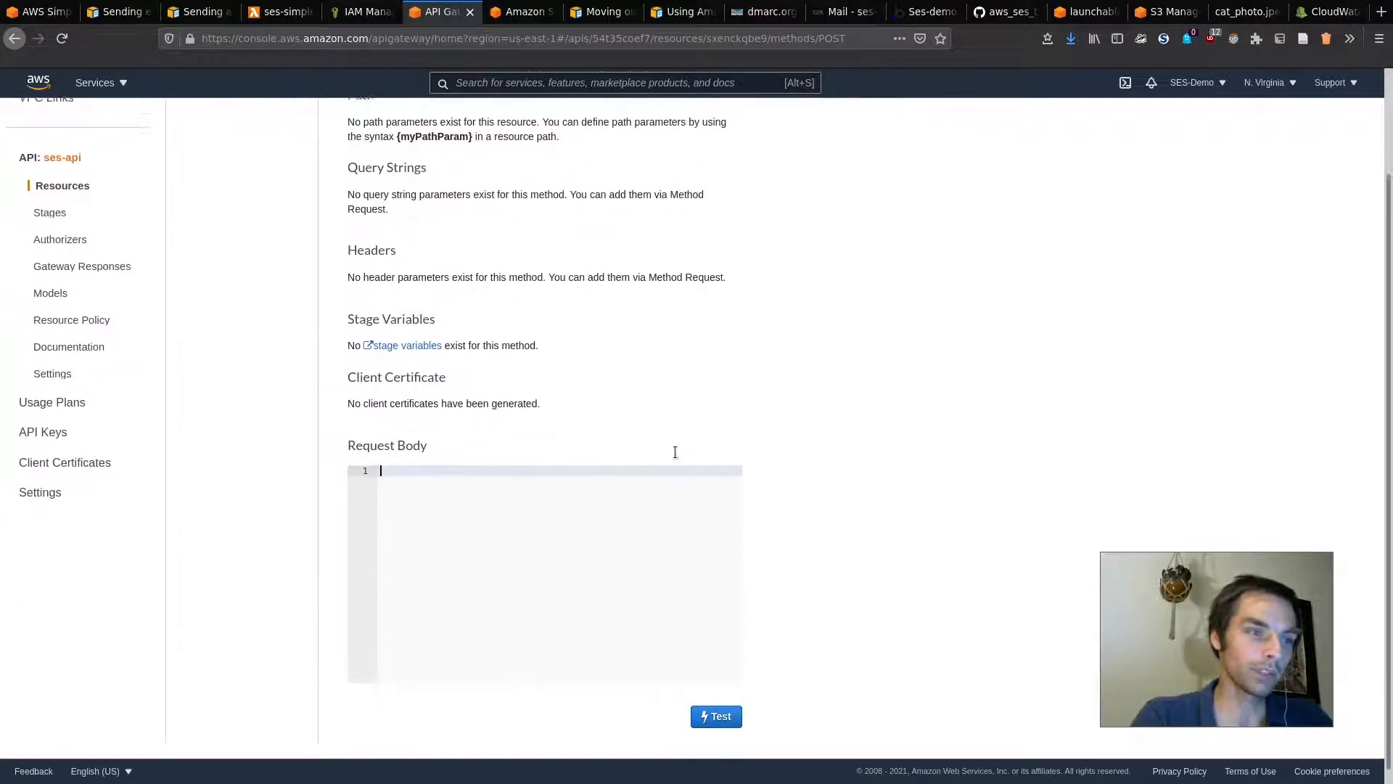
scroll(675, 458, up, 1)
scroll(730, 609, down, 1)
click(713, 703)
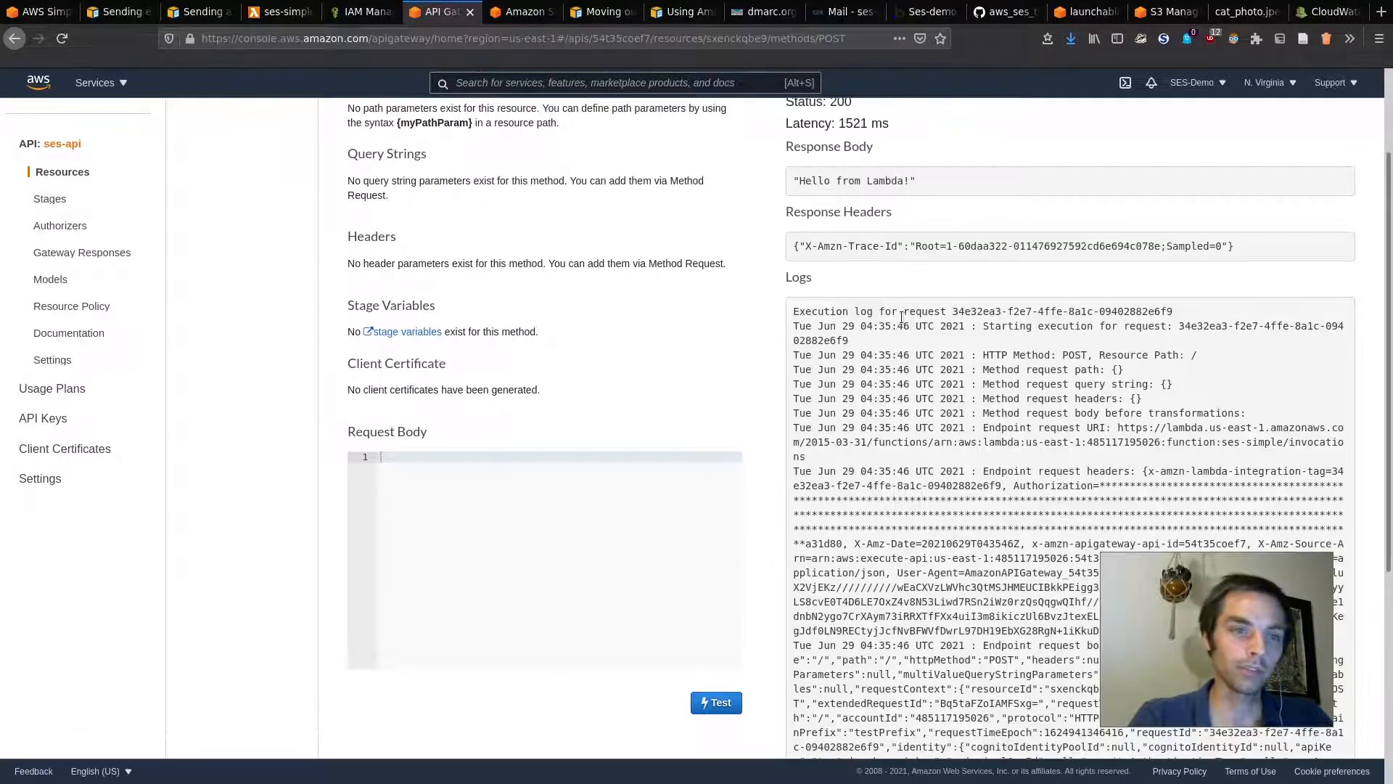
triple_click(879, 181)
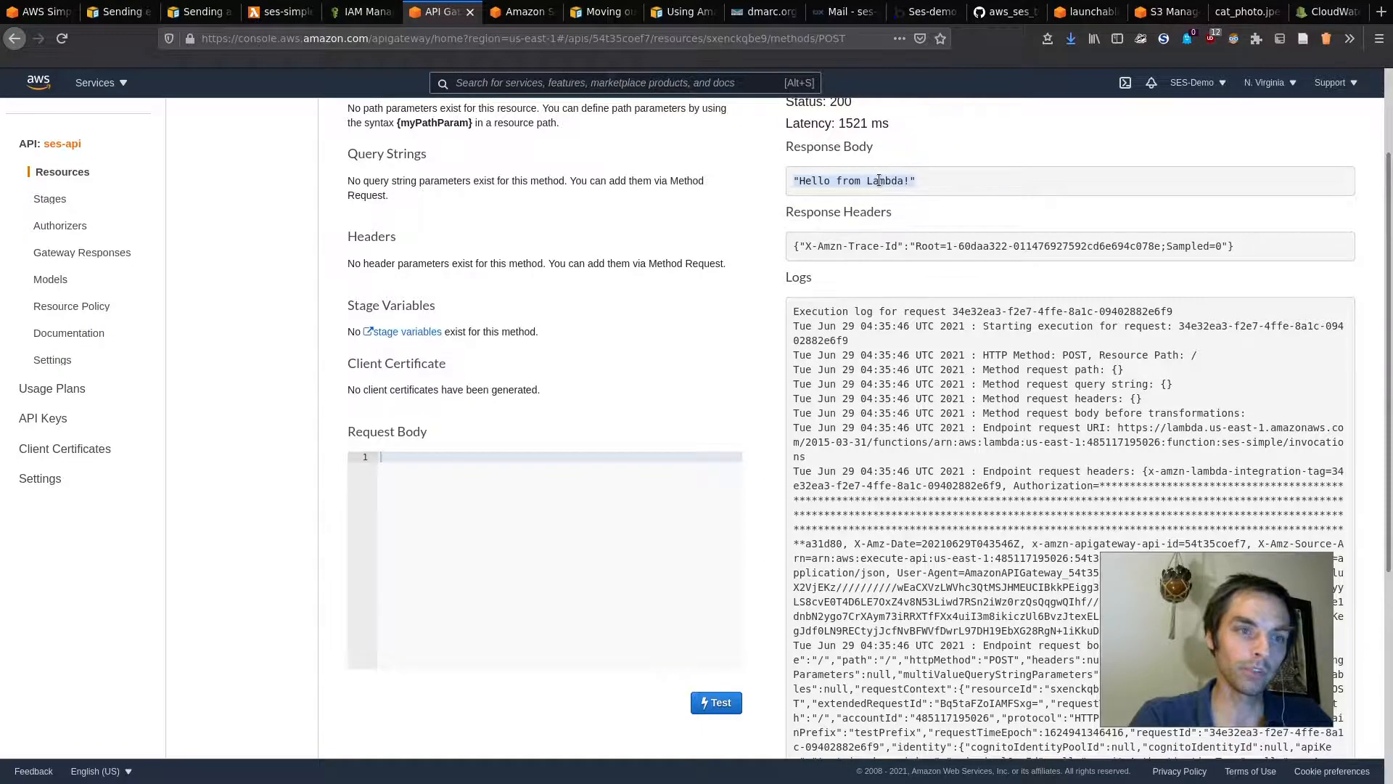
scroll(879, 181, up, 3)
scroll(703, 472, down, 10)
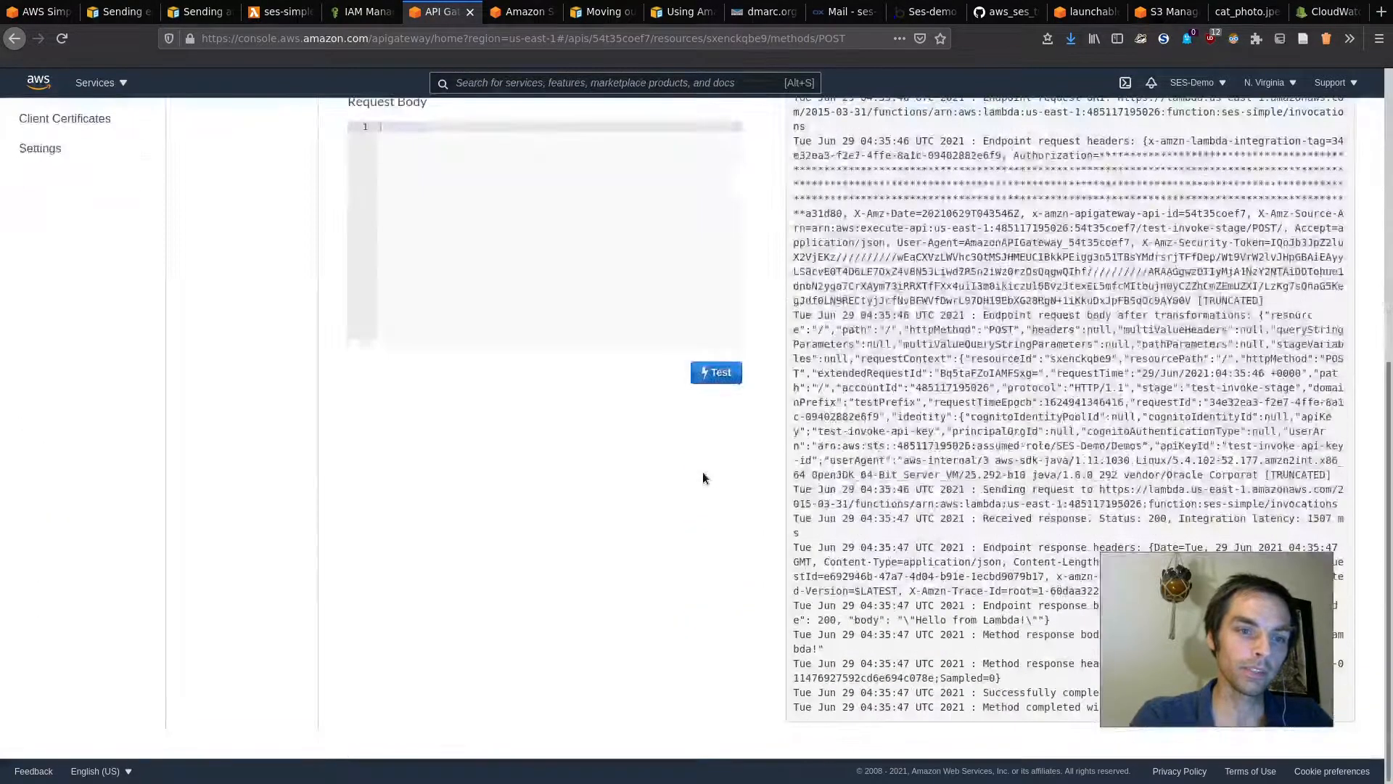
key(super)
drag(1251, 625, 661, 577)
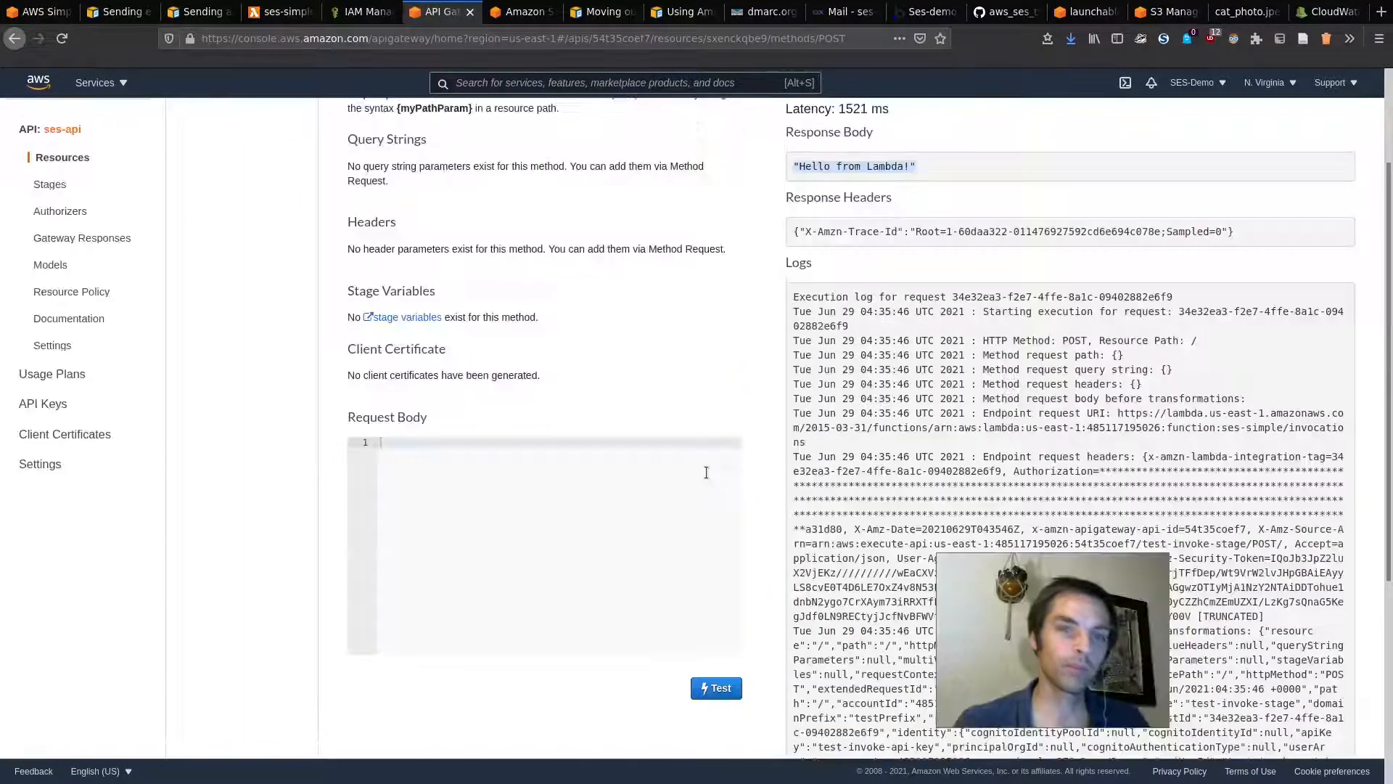
key(super)
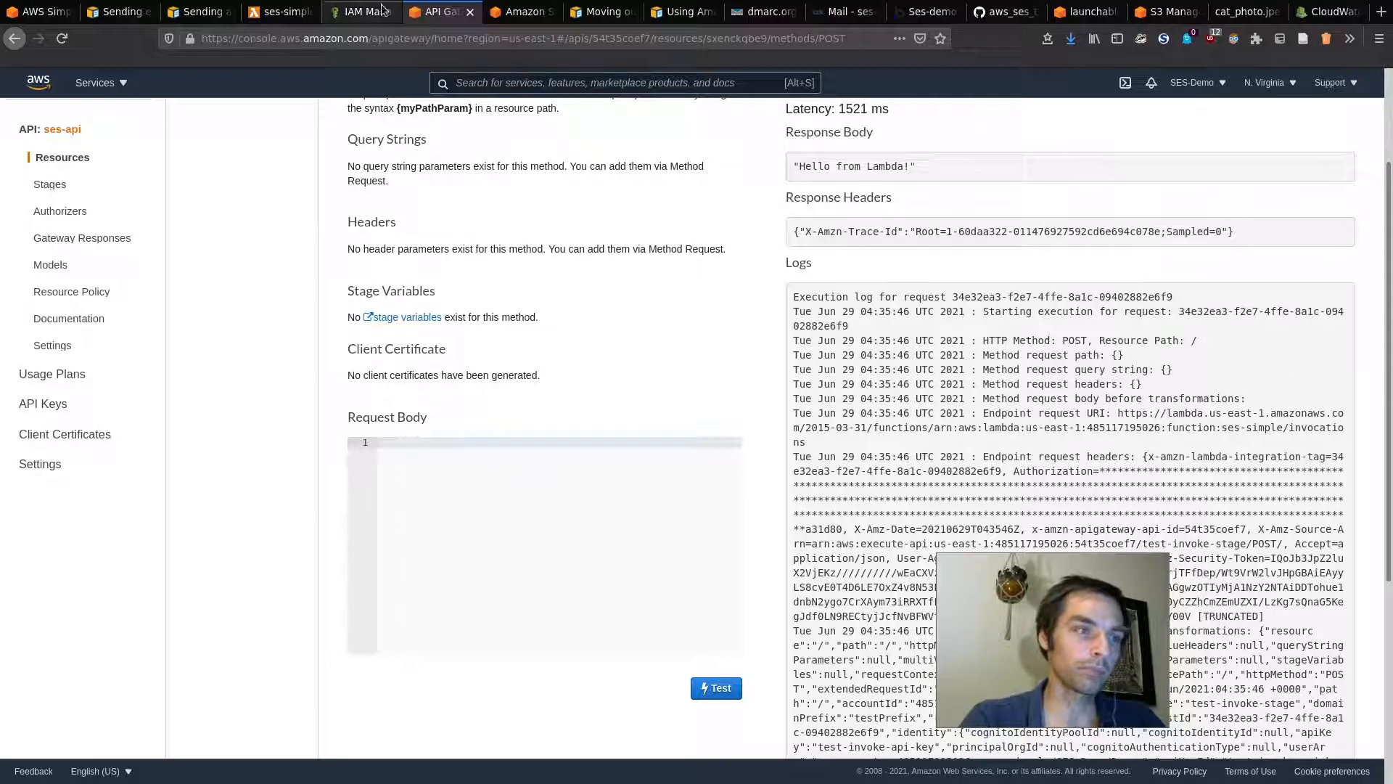
scroll(697, 174, up, 2)
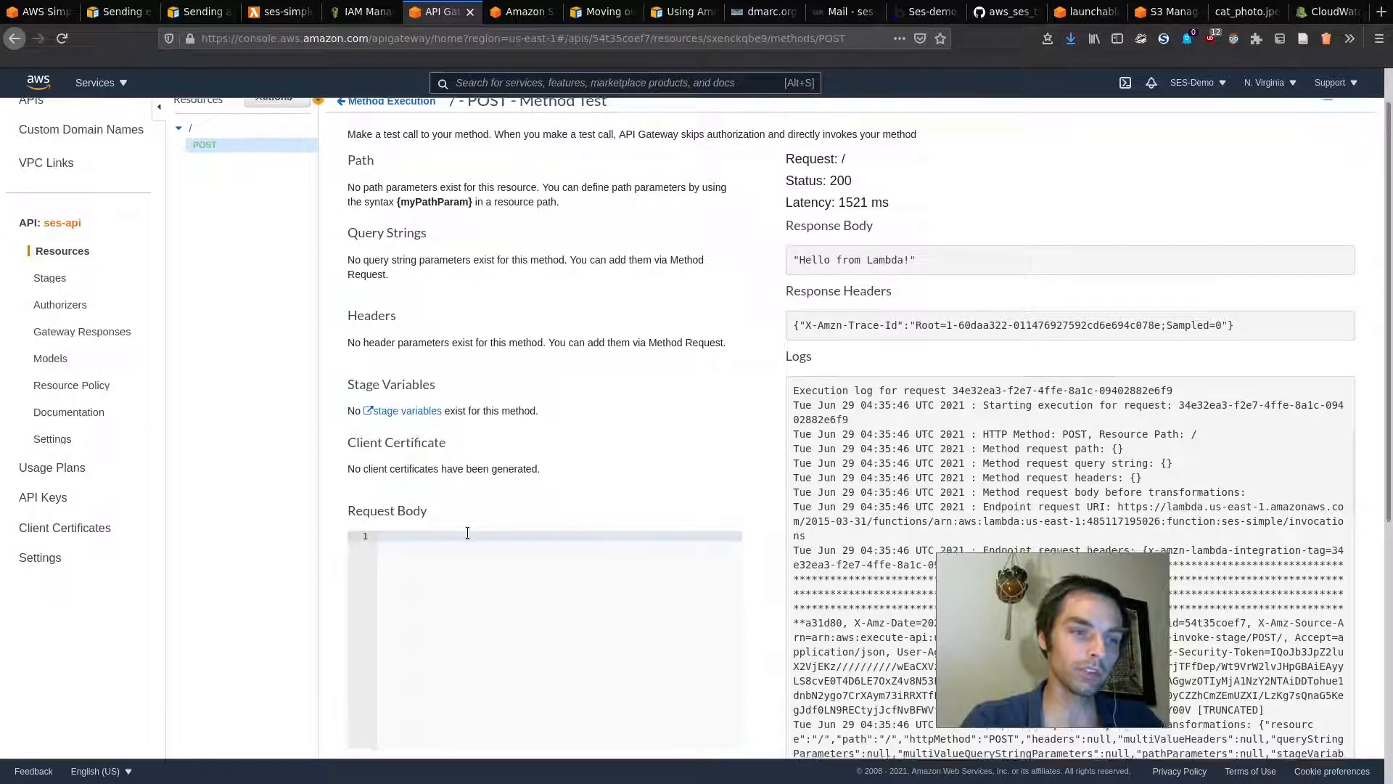
scroll(616, 426, down, 3)
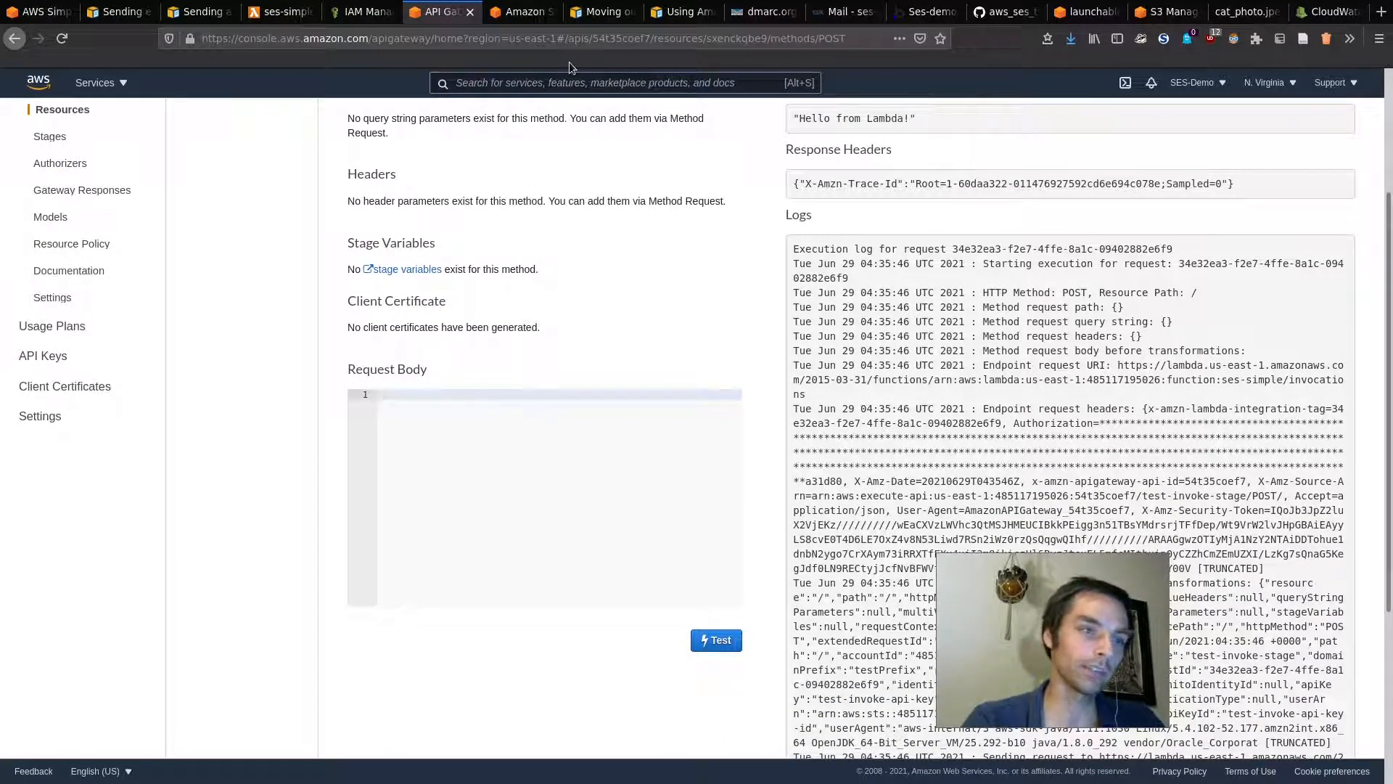
Step: In lambda_function.py, replace the hard-coded BODY_TEXT with event['body']
click(279, 12)
double_click(176, 319)
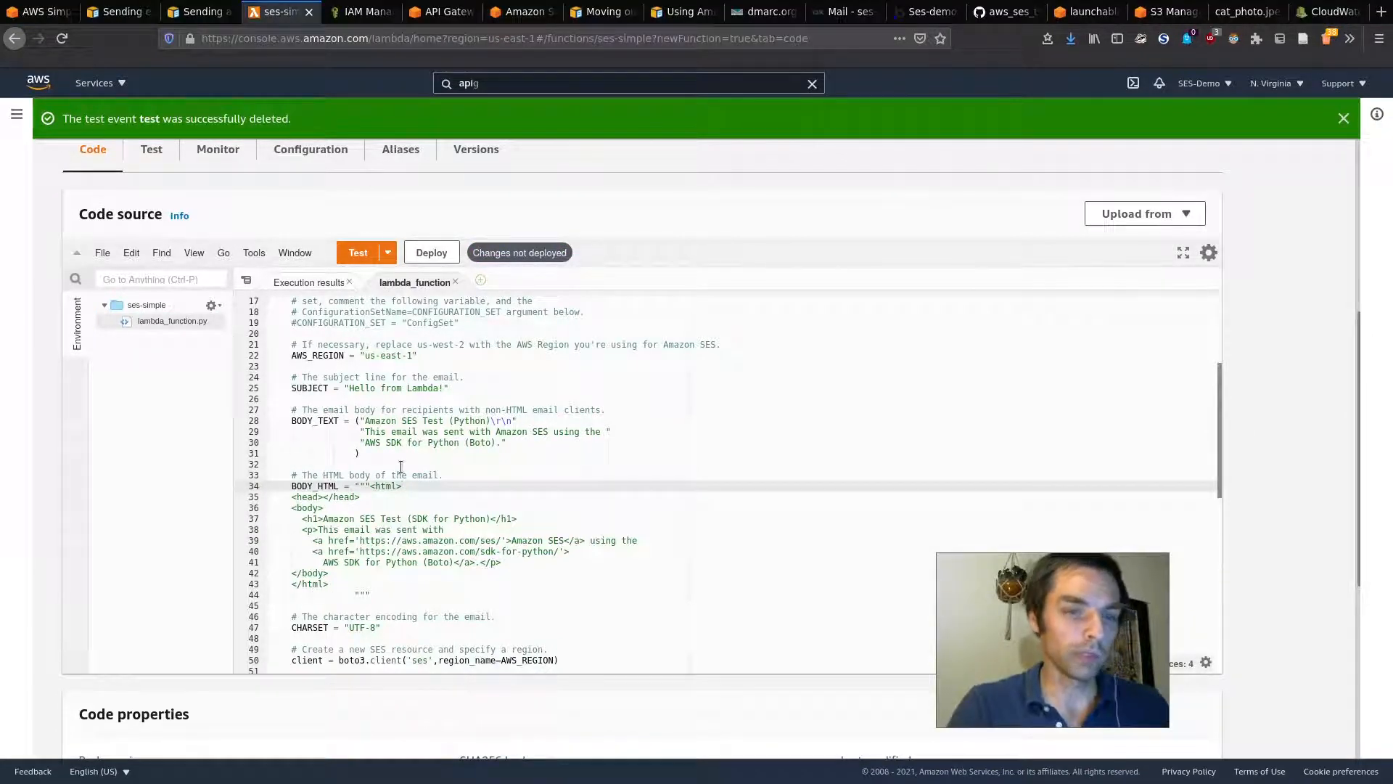
click(379, 454)
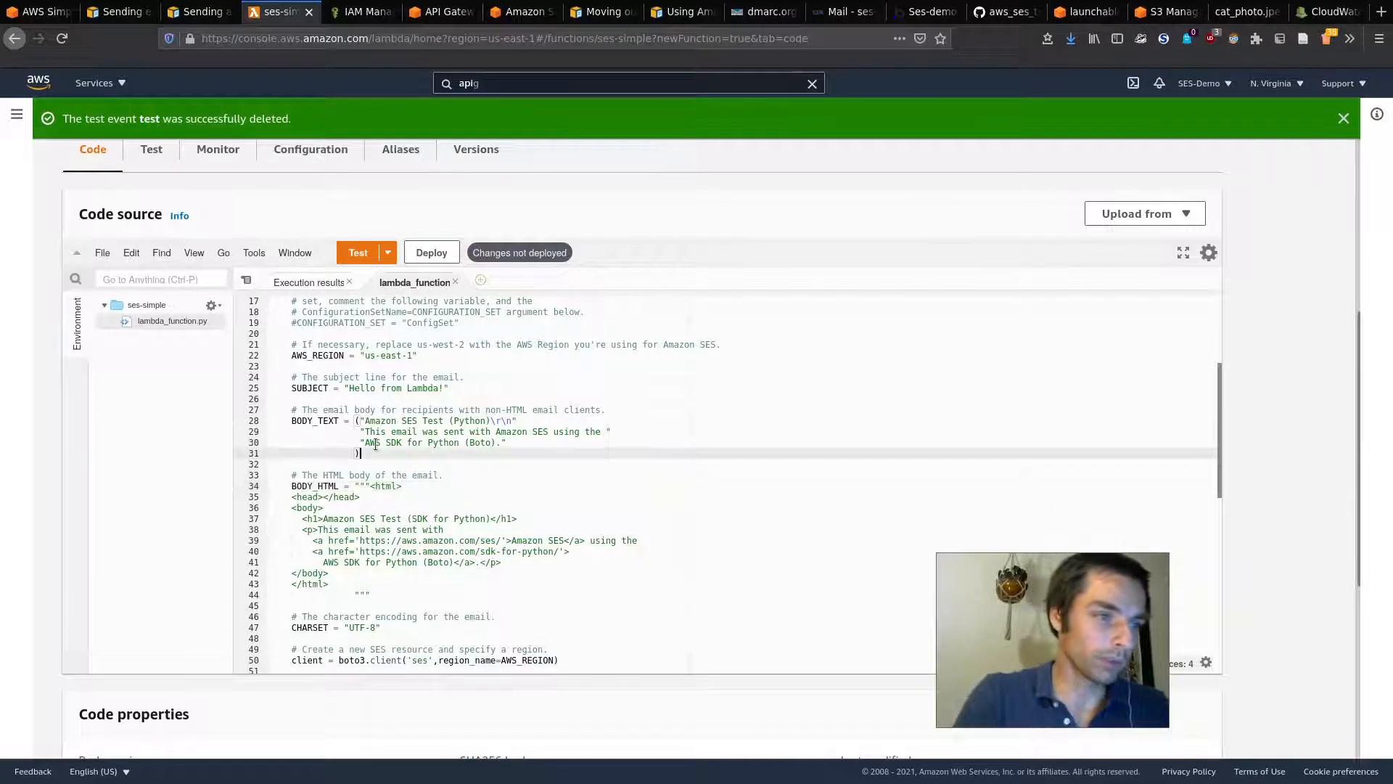
drag(355, 421, 389, 463)
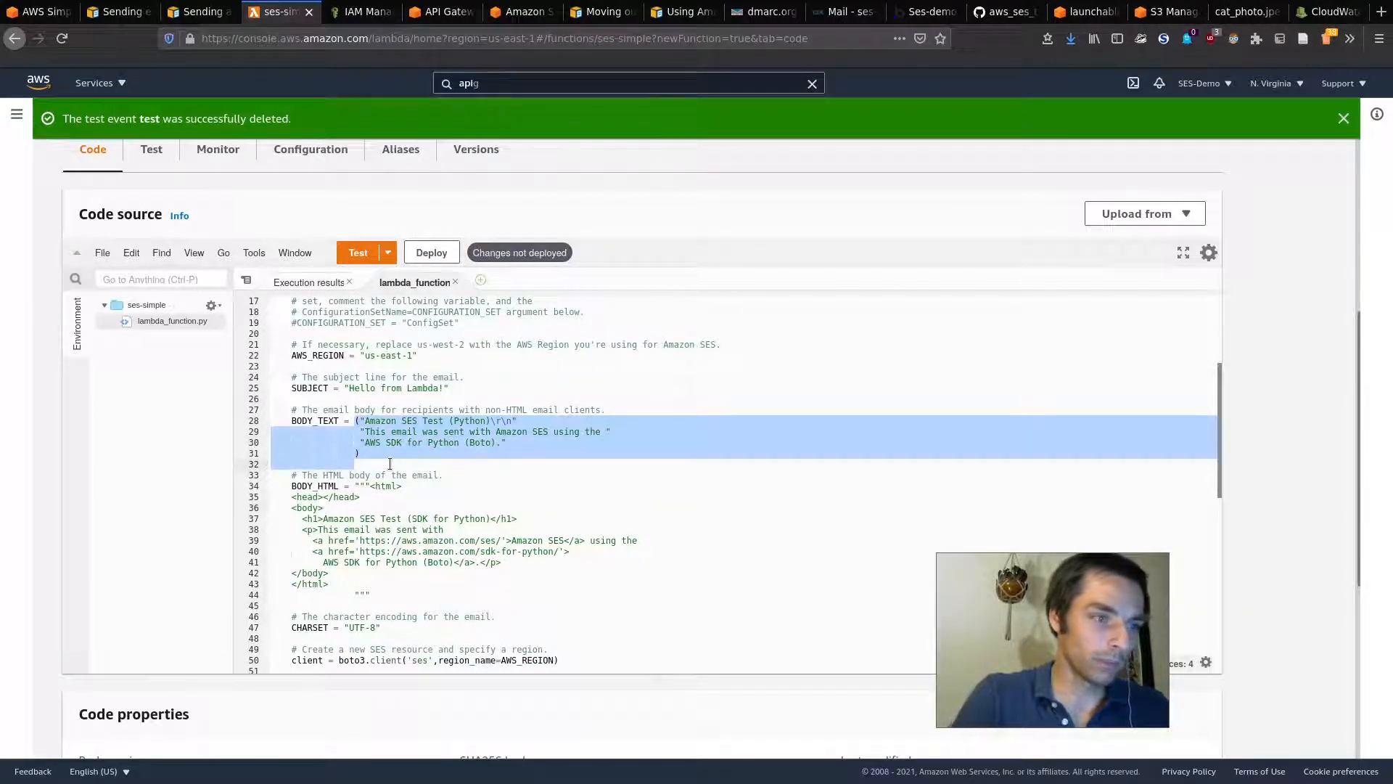
key(BackSpace)
text(event['body)
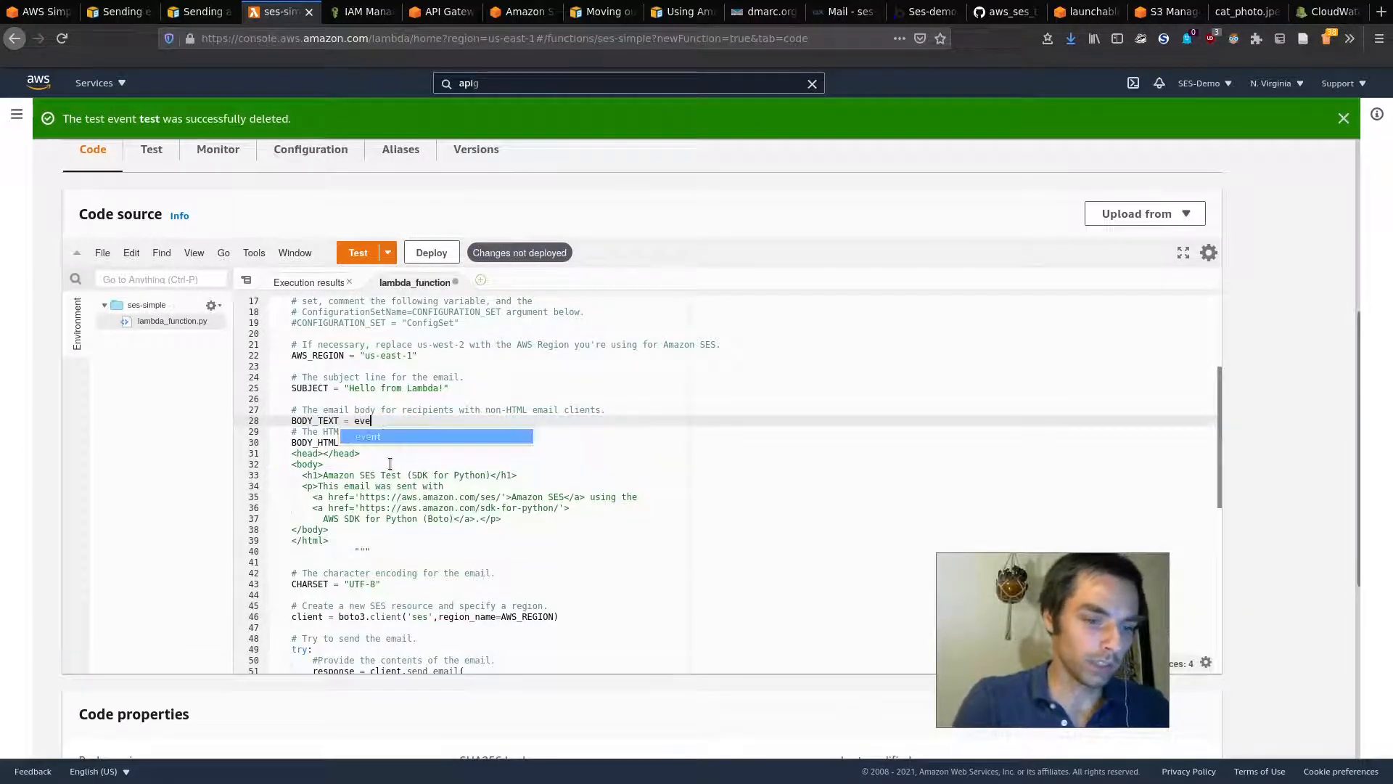
key(Escape)
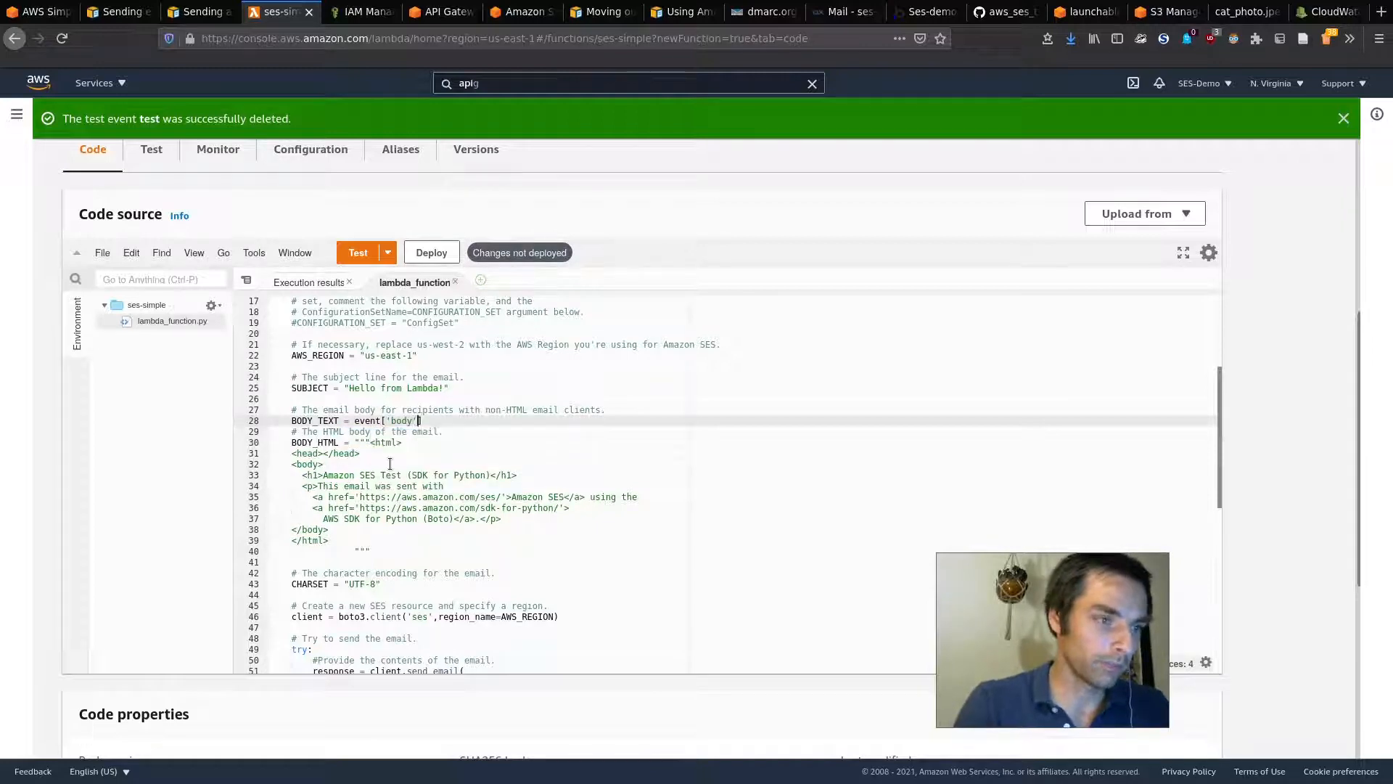
key(End)
key(Return)
Step: Replace the hard-coded BODY_HTML with event['body'], then save the file and deploy the function
scroll(438, 468, up, 5)
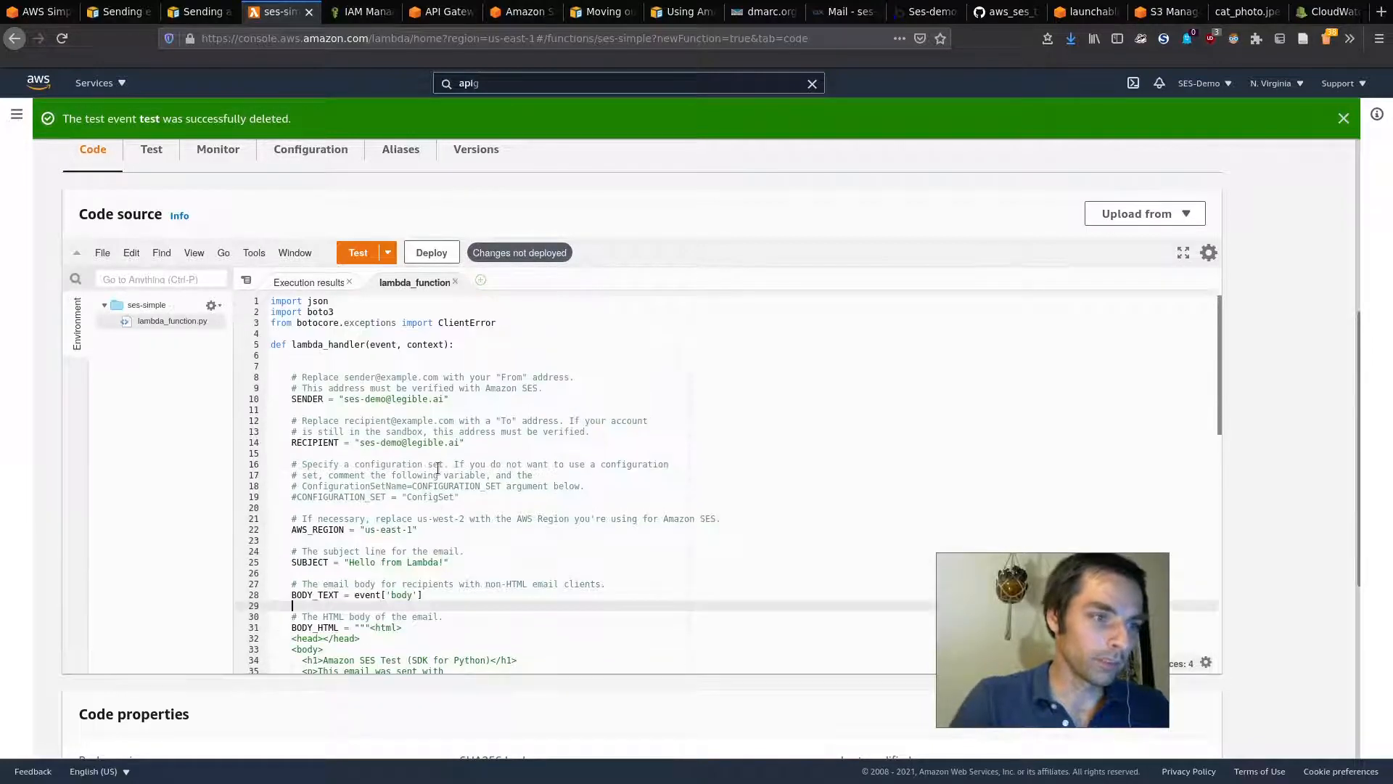
click(371, 345)
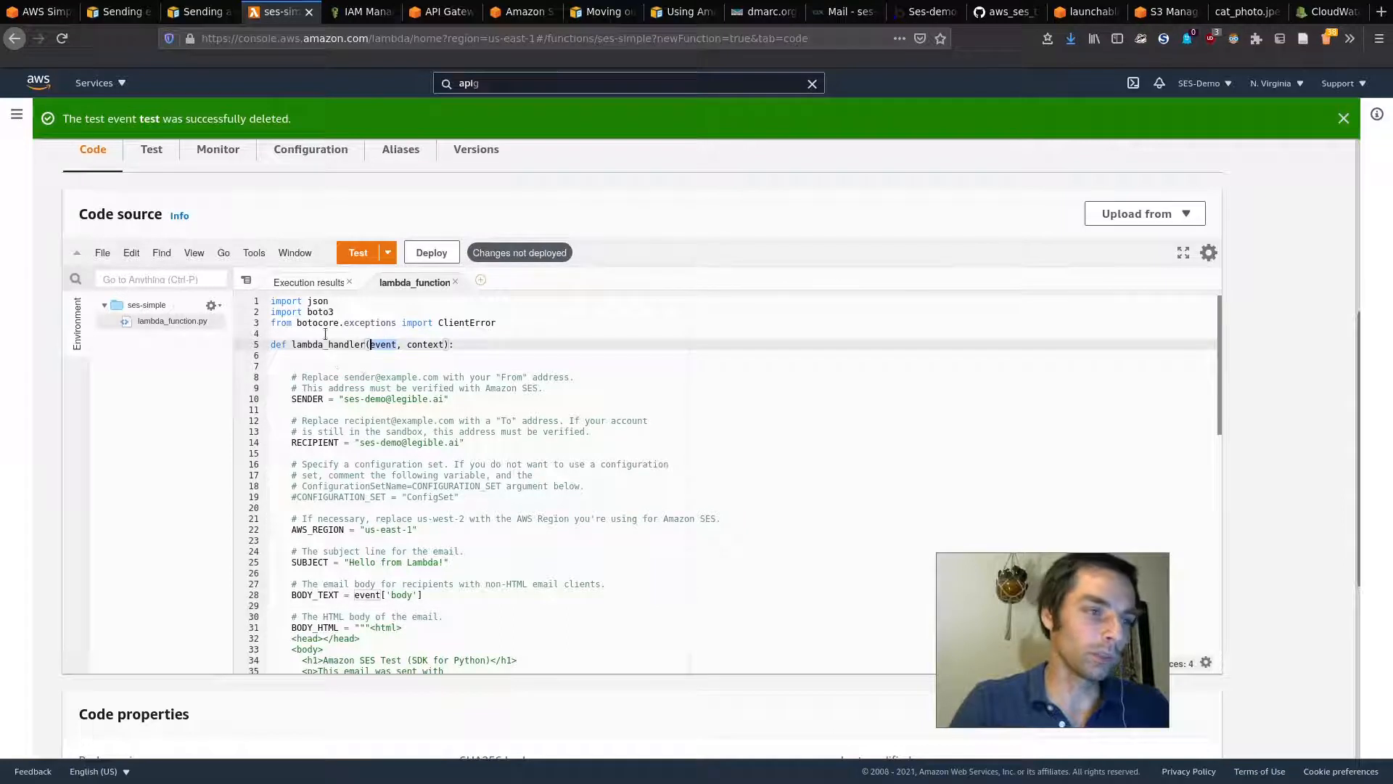
click(411, 399)
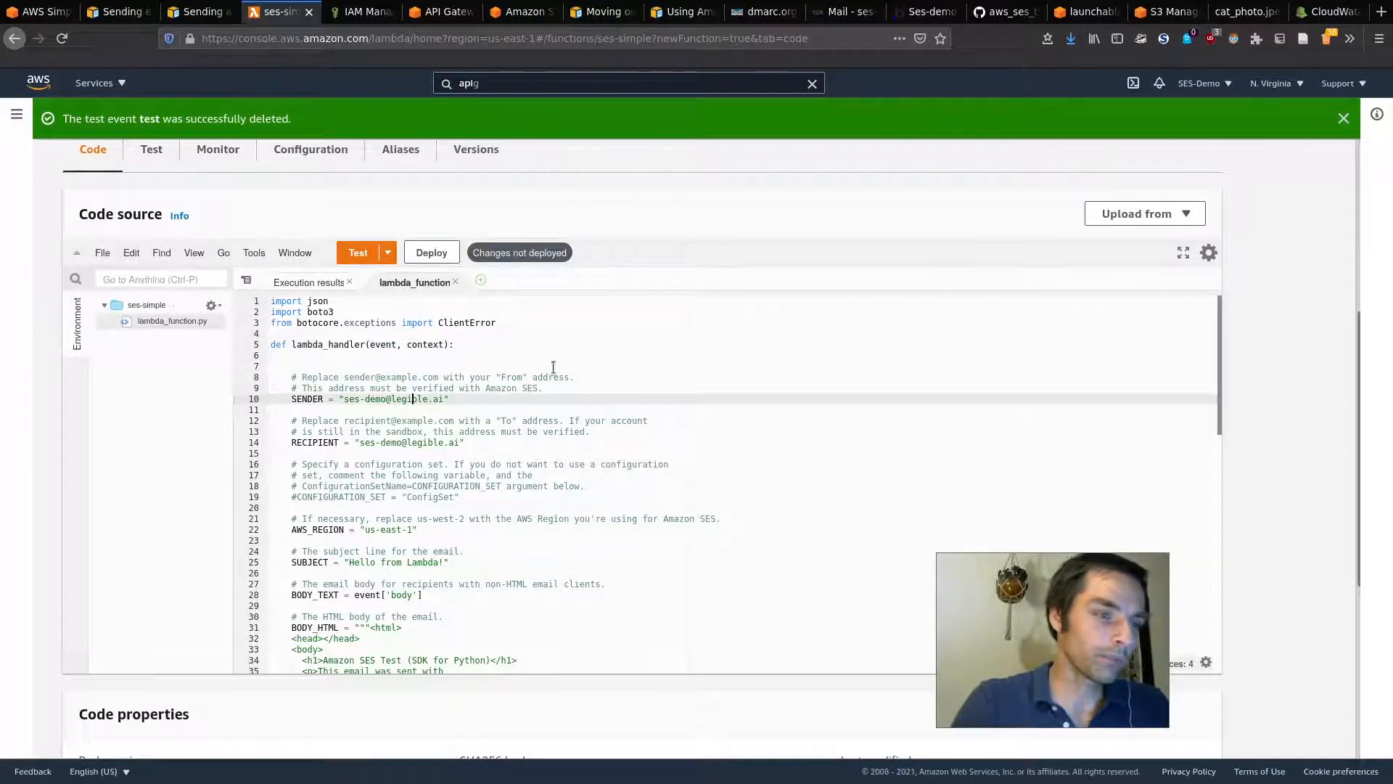
double_click(384, 346)
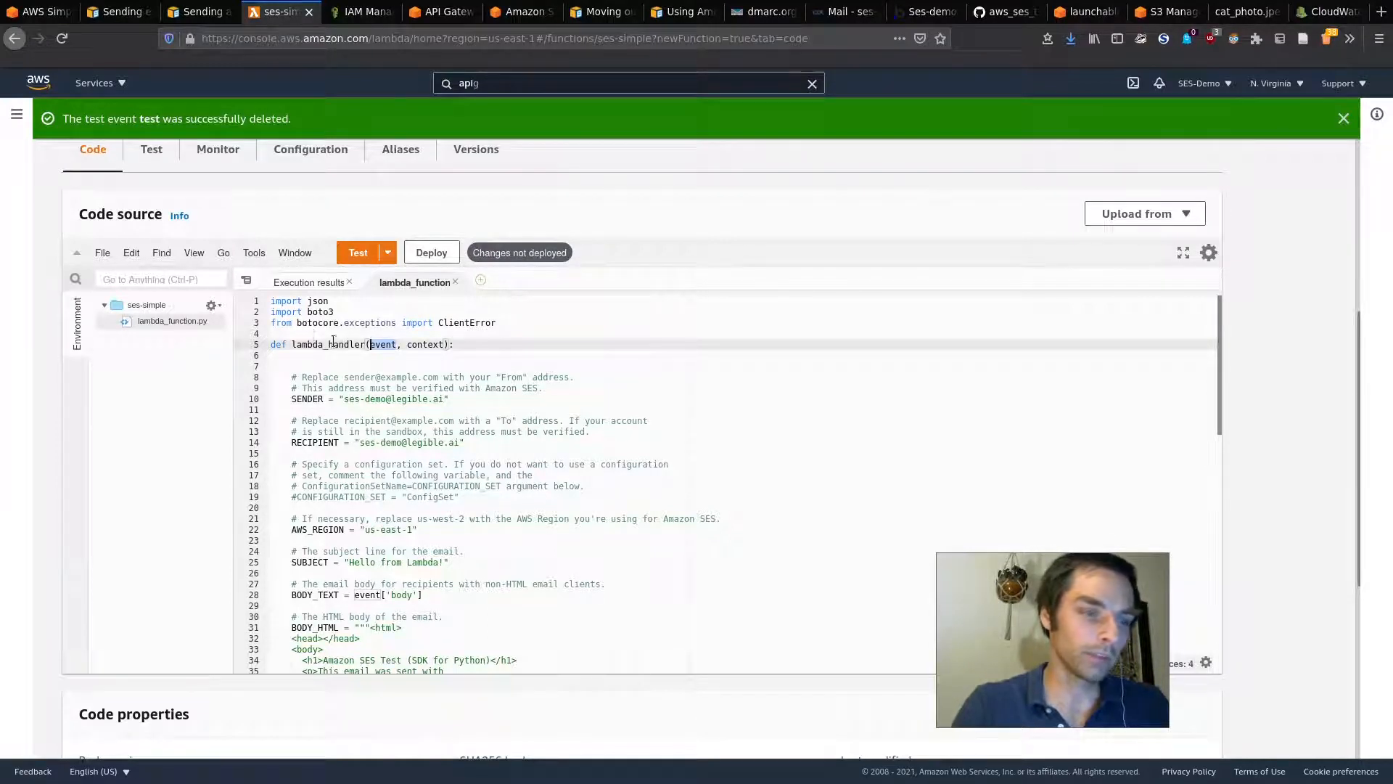
click(403, 356)
scroll(423, 427, down, 8)
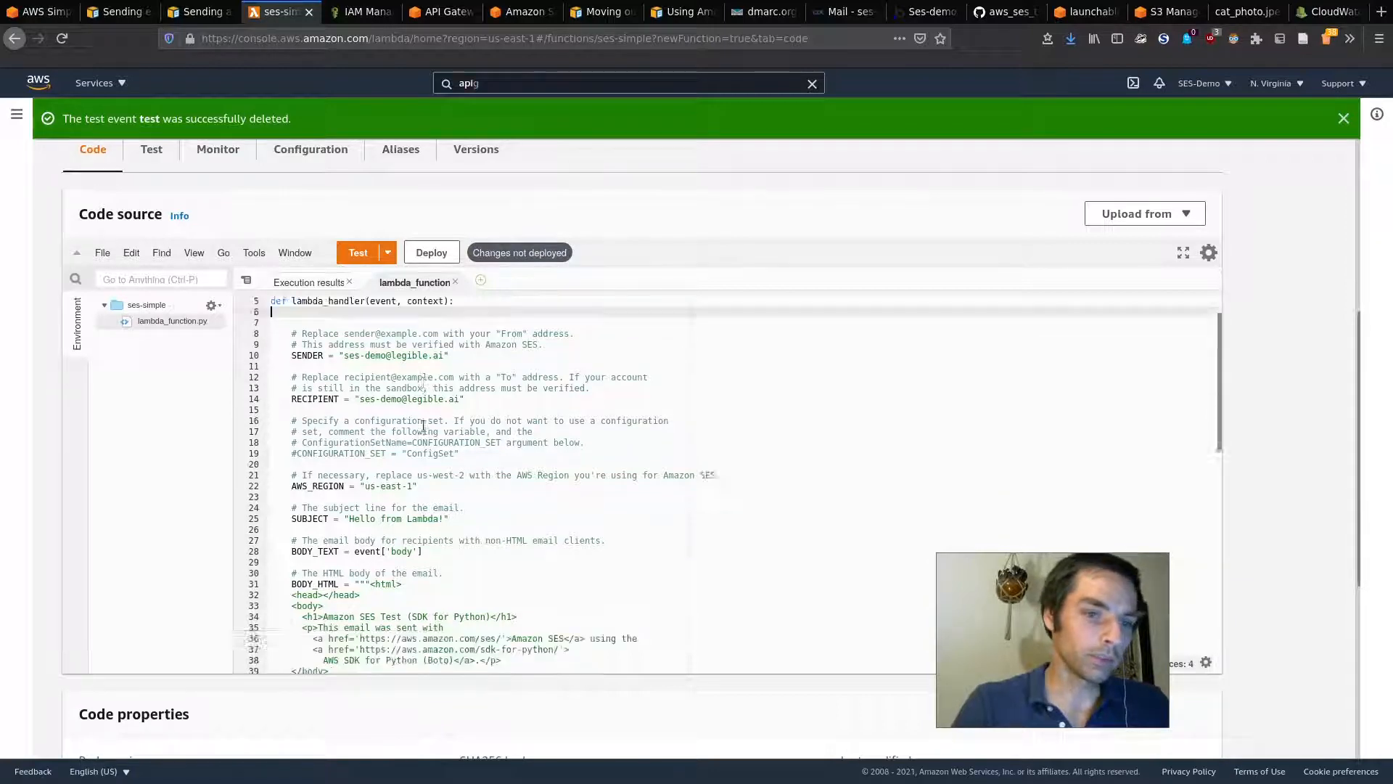
scroll(423, 501, up, 3)
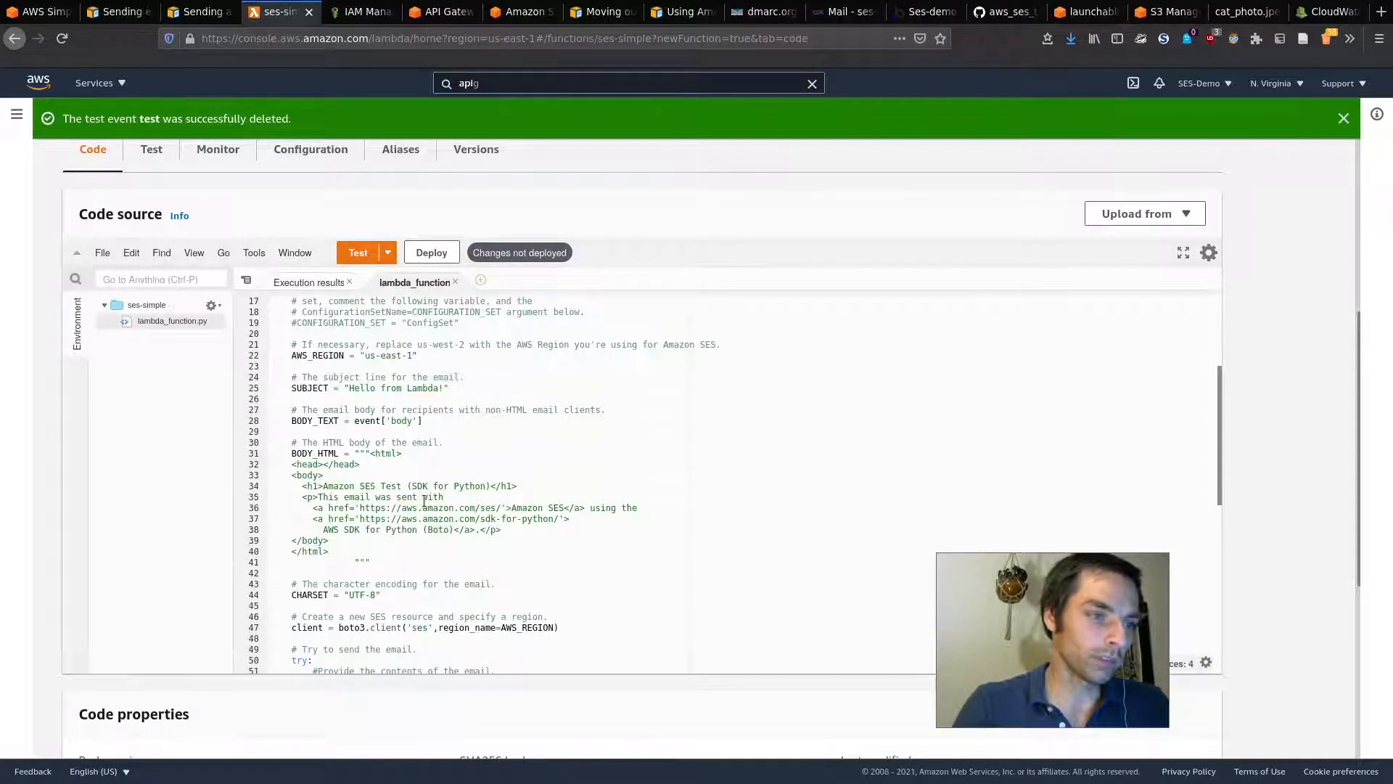
double_click(410, 421)
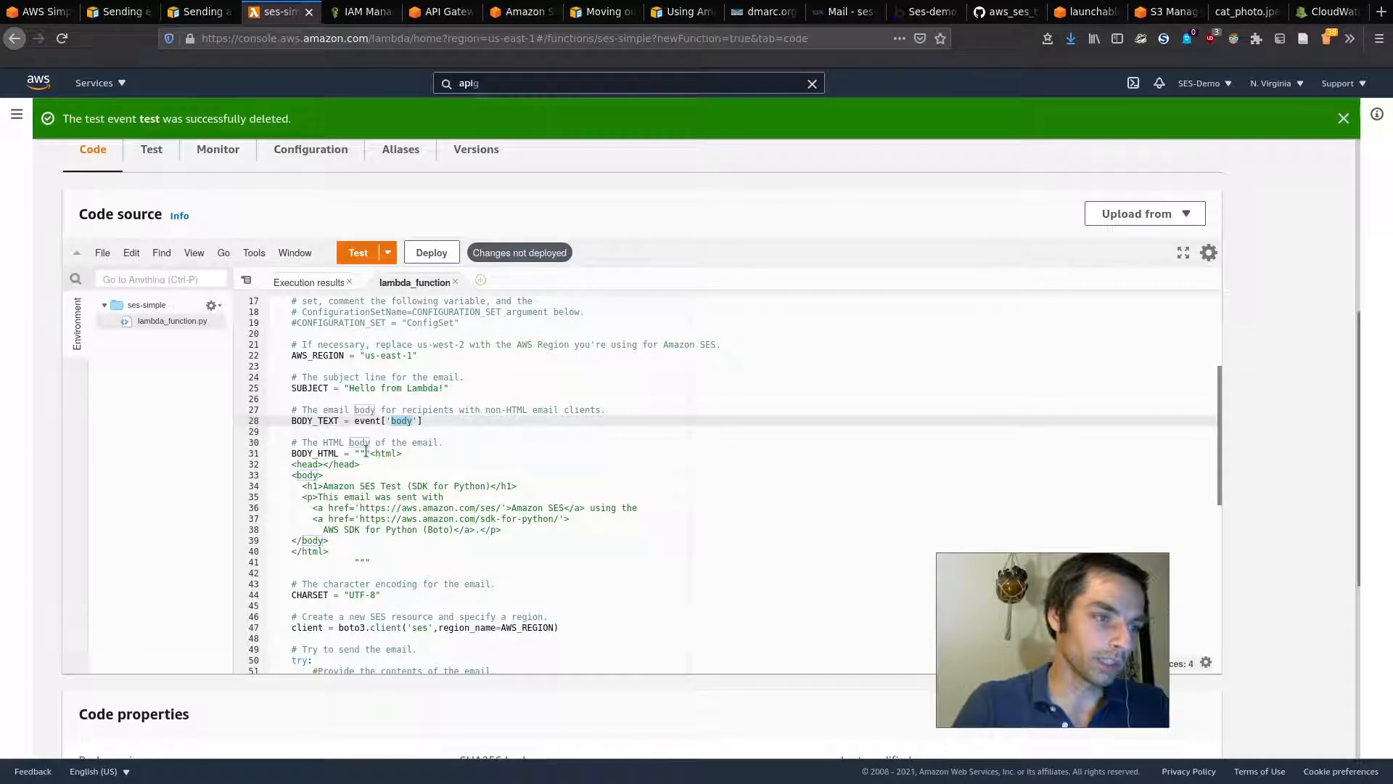
drag(354, 451, 402, 563)
key(BackSpace)
text(e)
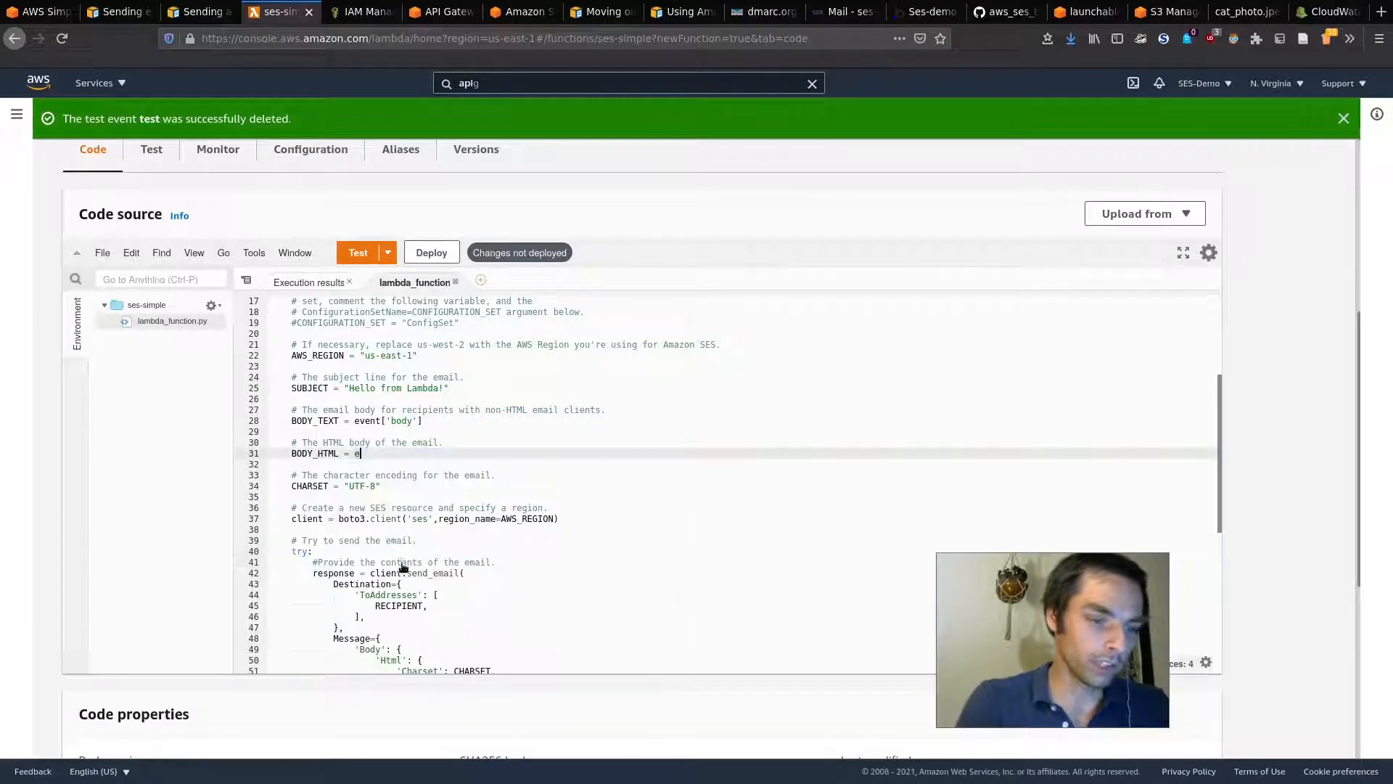
text(vent['boyd)
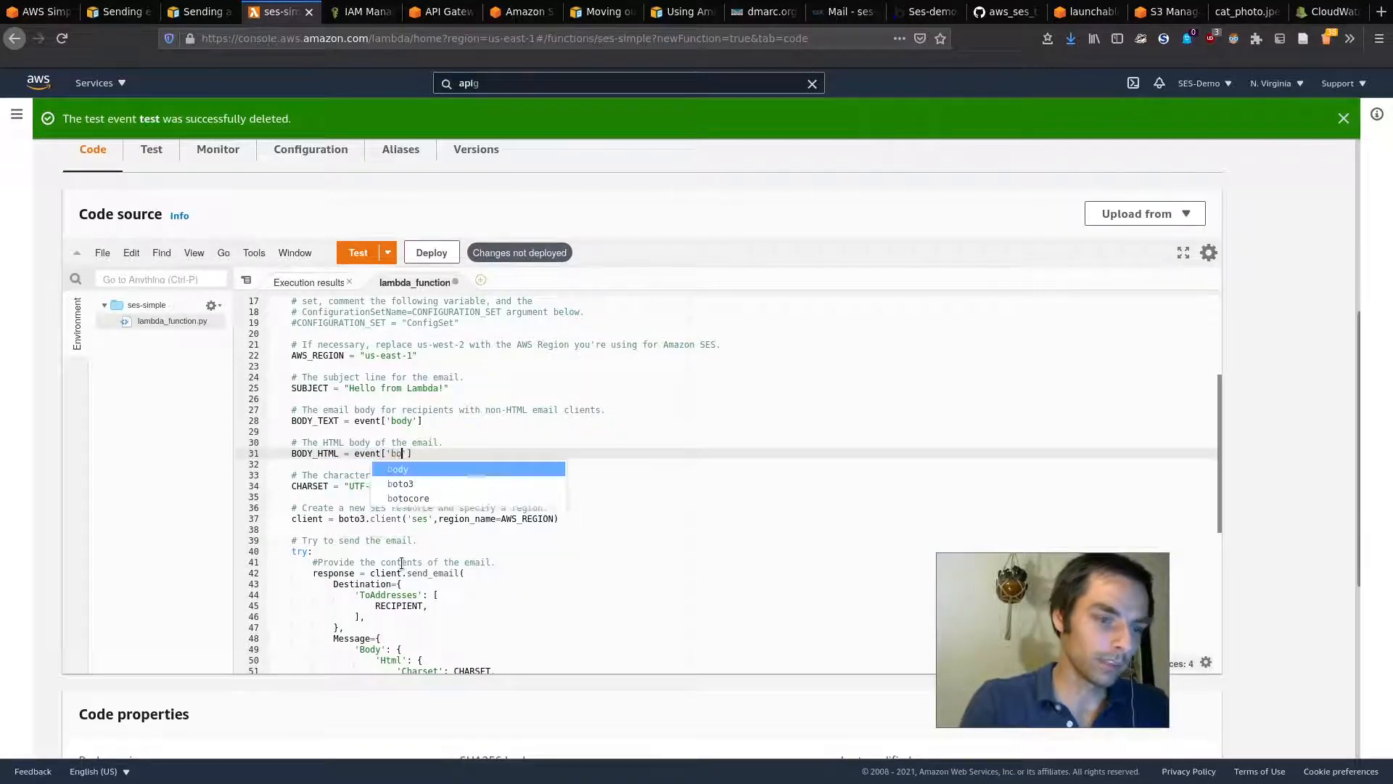
key(BackSpace)
key(BackSpace)
text(dy)
key(End)
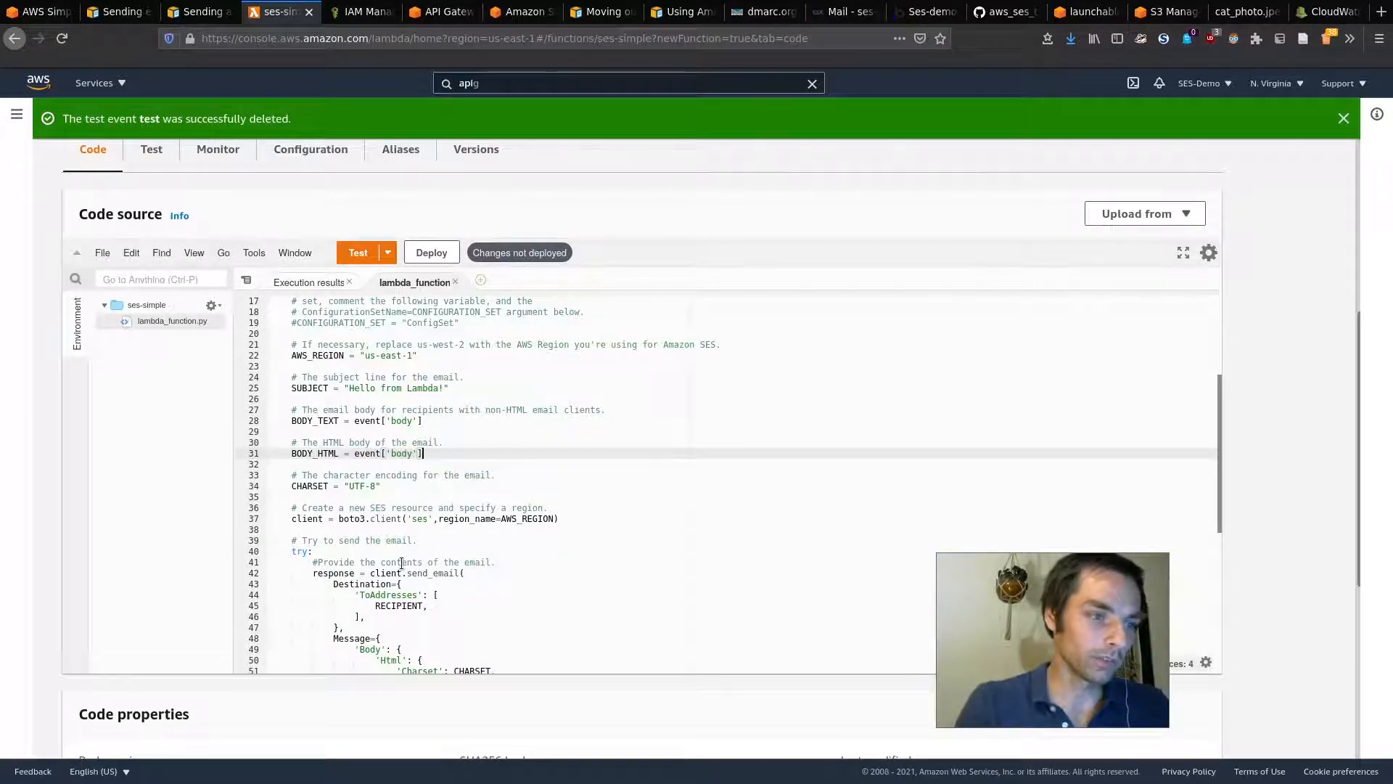
key(Return)
key(ctrl+s)
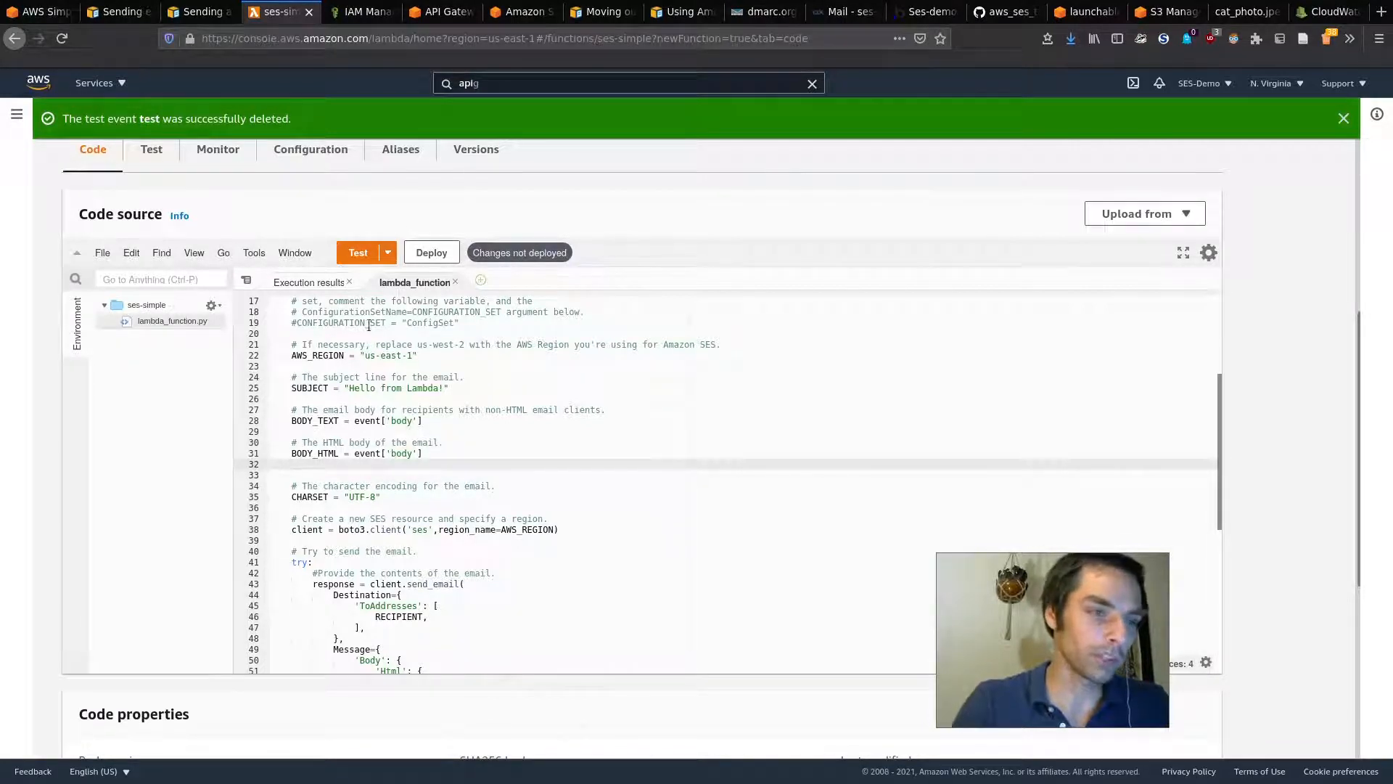
click(437, 254)
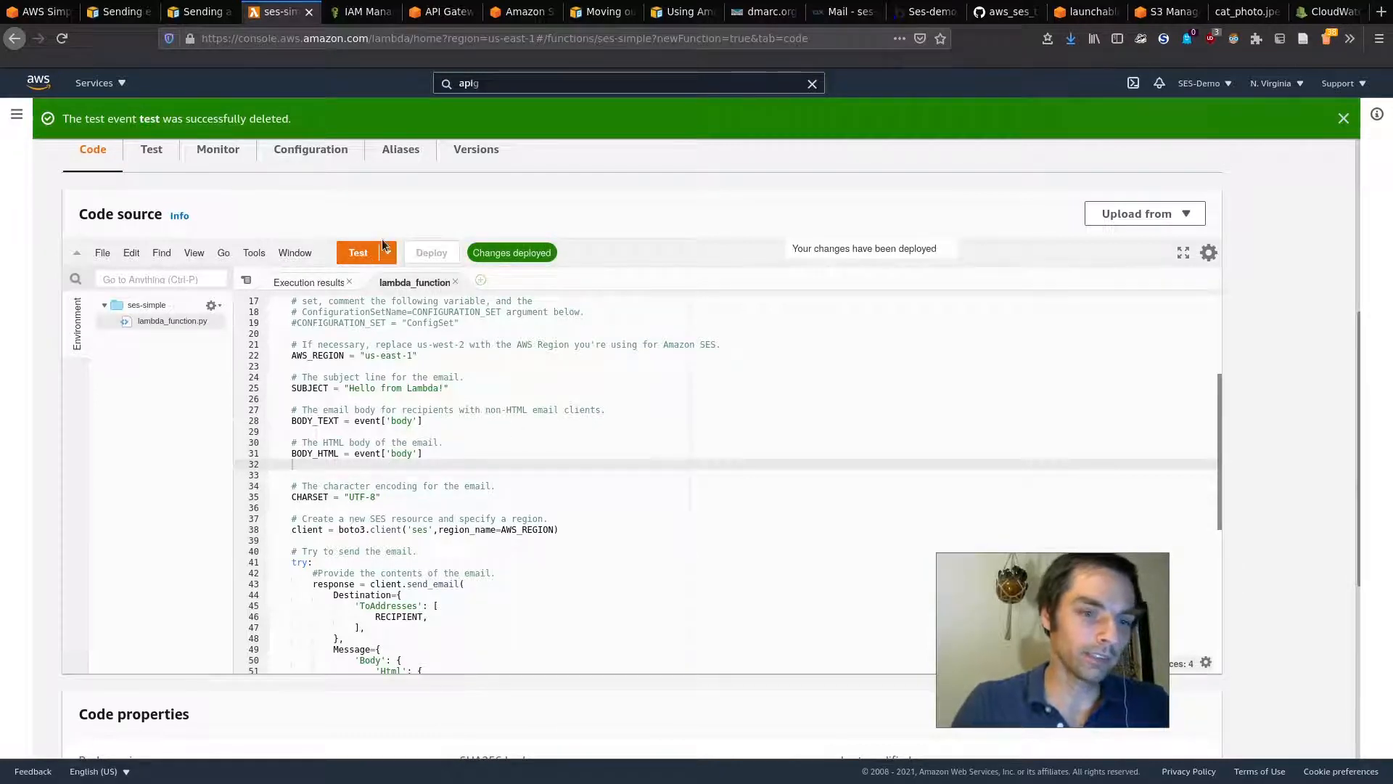
Step: Open the test event configuration and delete the three sample key-value pairs
click(365, 256)
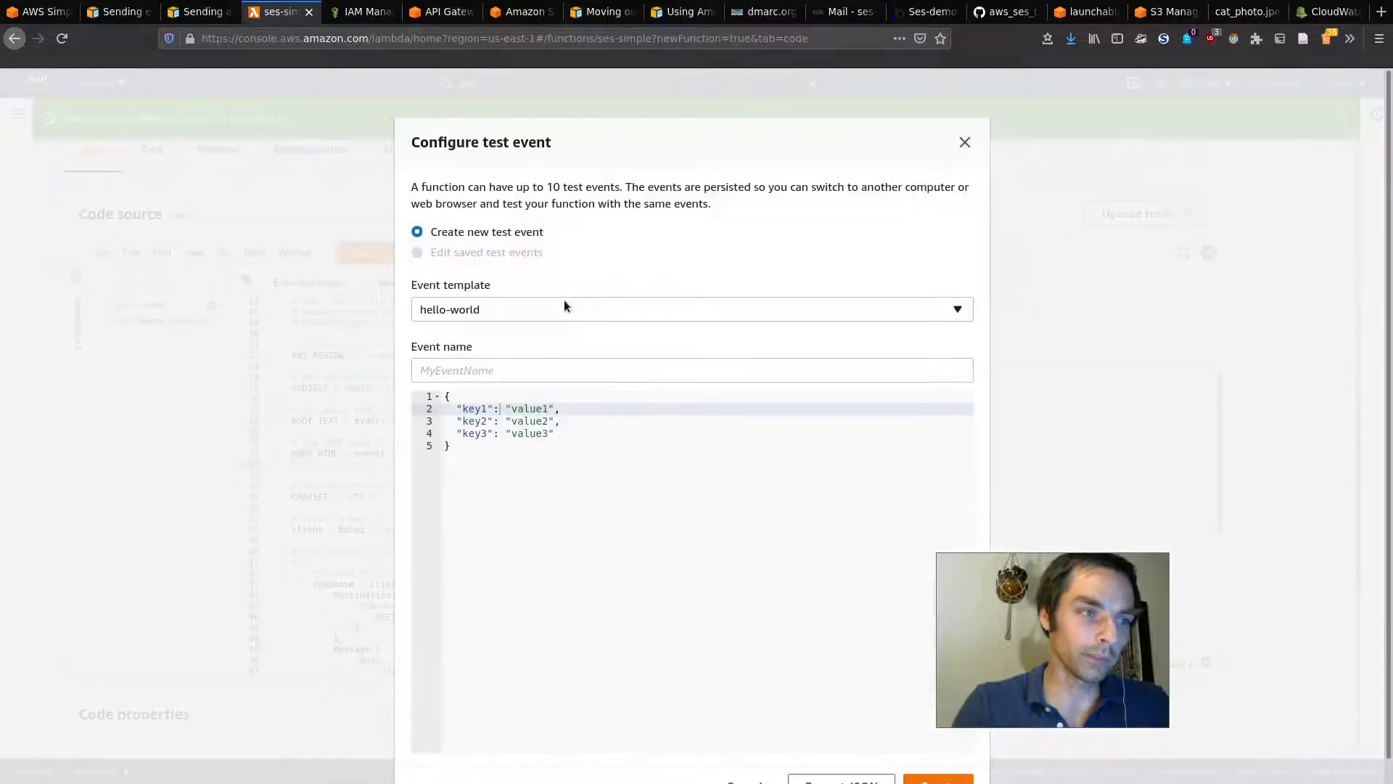
drag(839, 142, 811, 120)
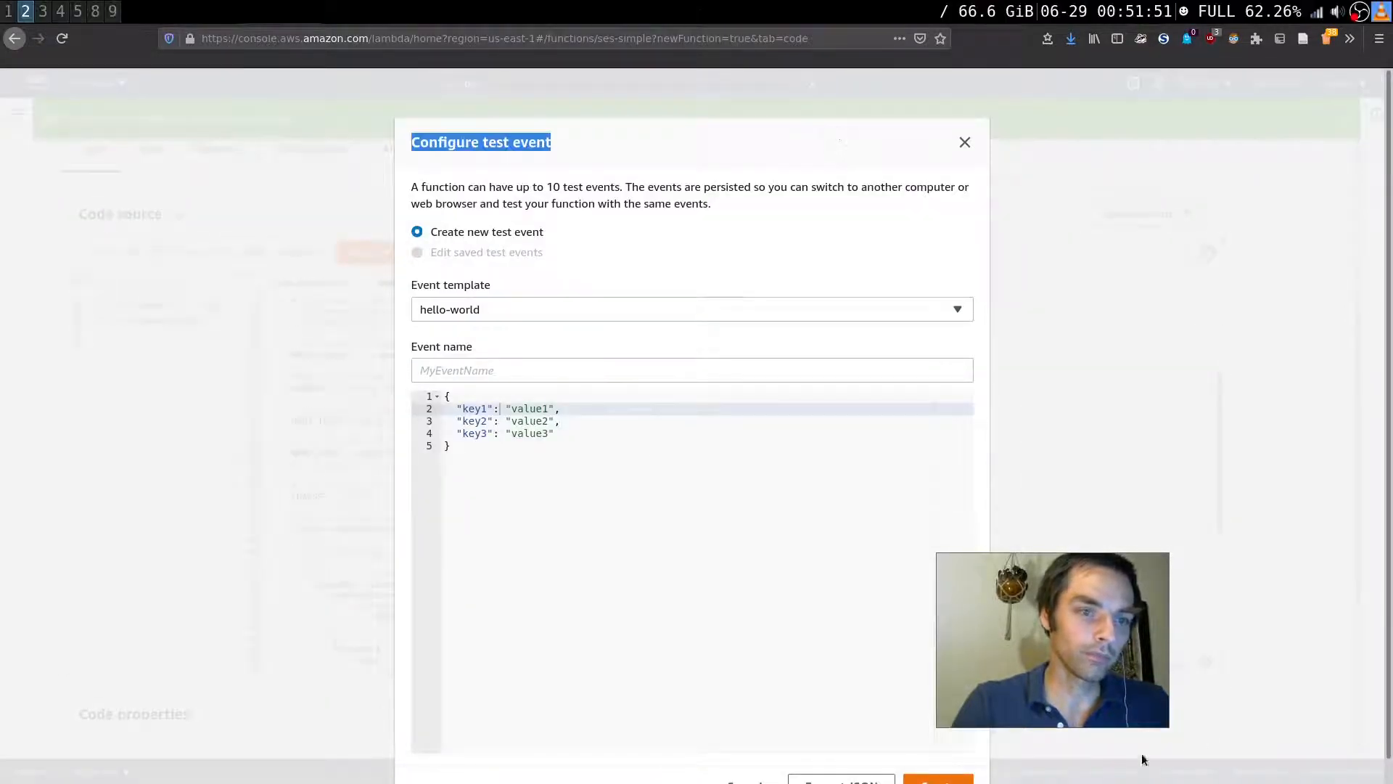
drag(1079, 682, 1157, 584)
scroll(692, 416, down, 1)
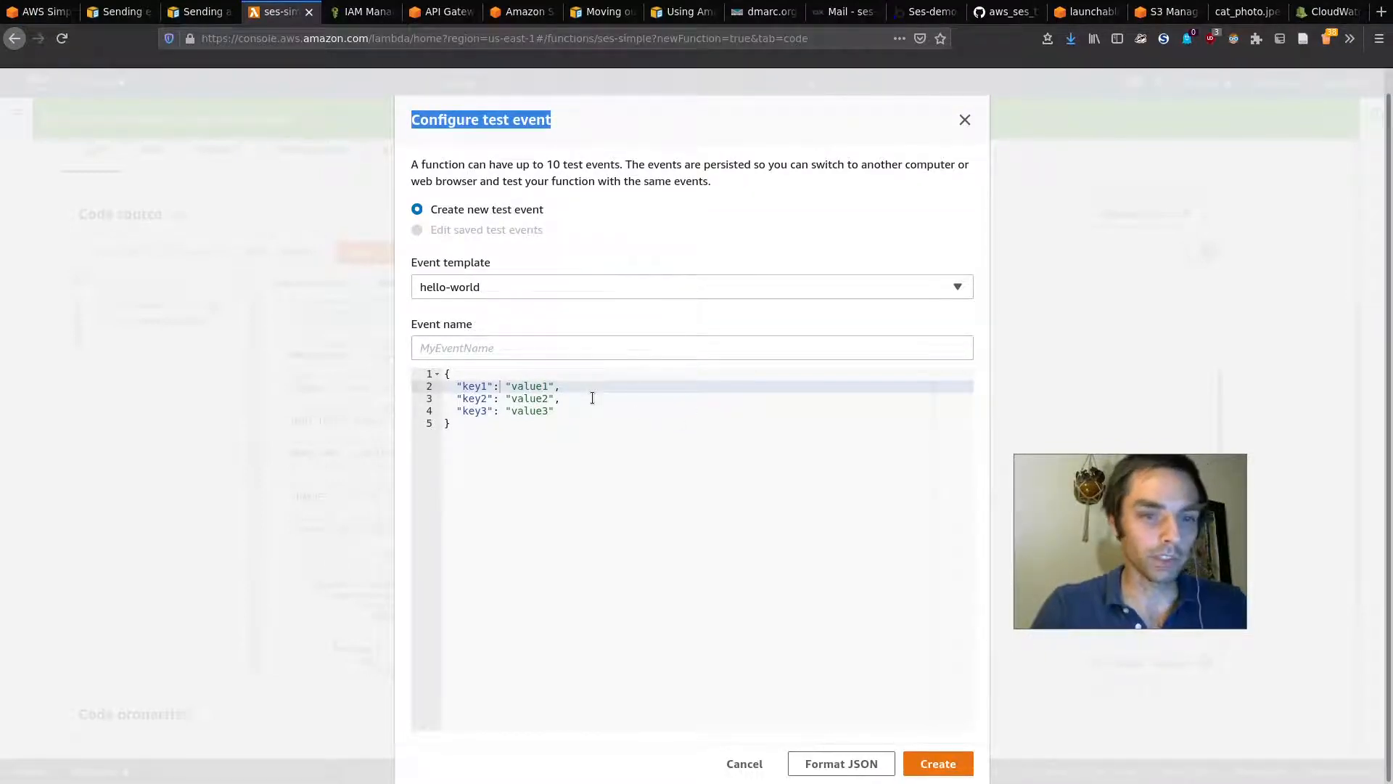
drag(458, 384, 445, 420)
key(shift+Up)
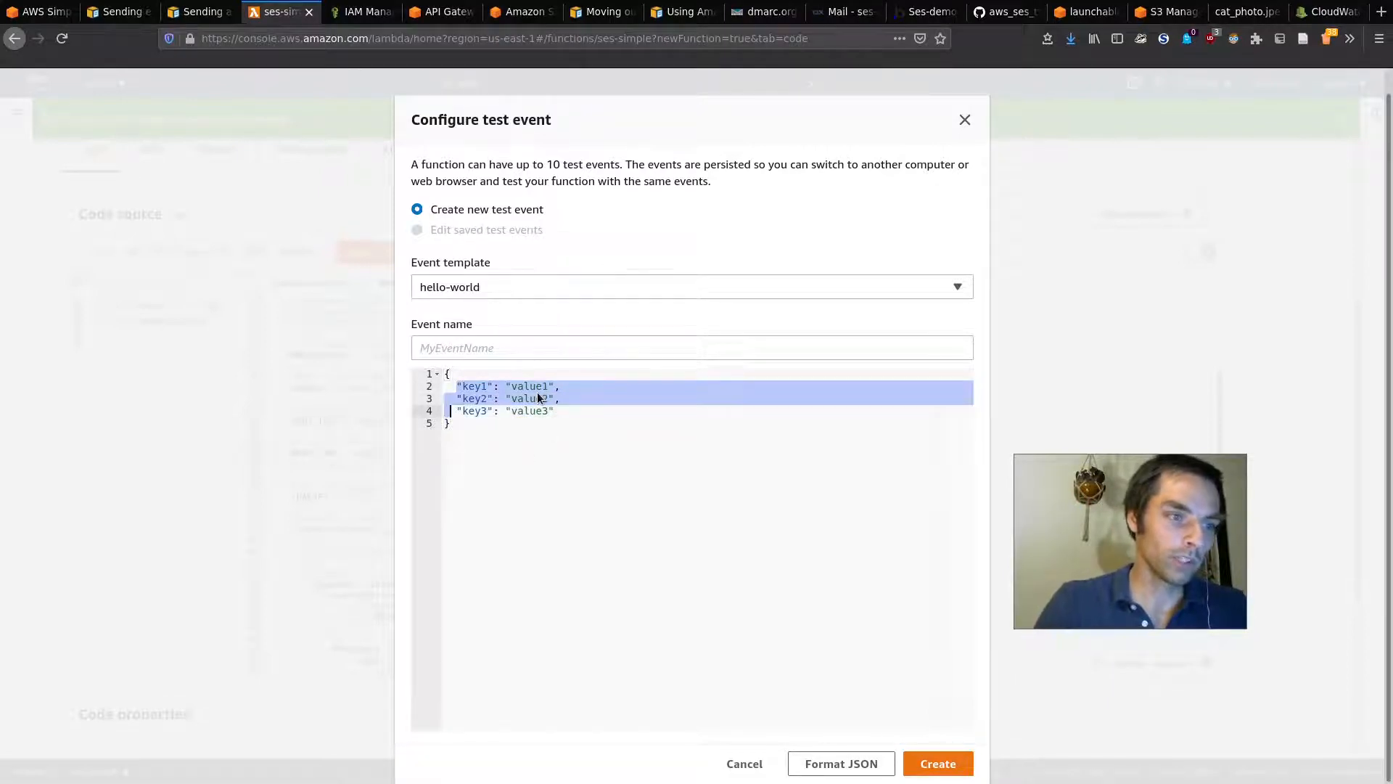
key(Right)
key(Right)
key(Right)
drag(561, 417, 411, 386)
key(BackSpace)
Step: Write the event JSON as "body": "This is a body"
key(Tab)
text(body)
key(BackSpace)
key(BackSpace)
key(BackSpace)
key(BackSpace)
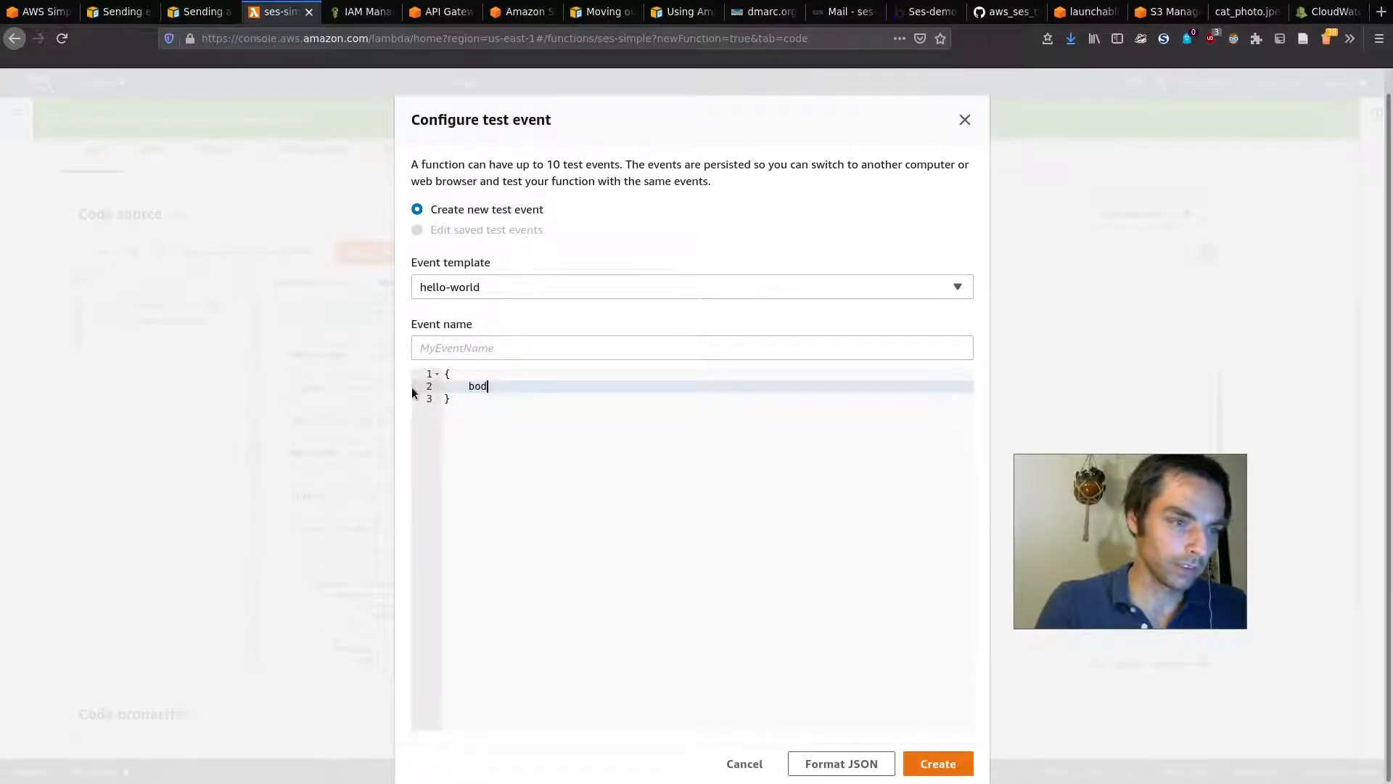
text("boy)
key(BackSpace)
text(dy")
text(: )
text("This is a string)
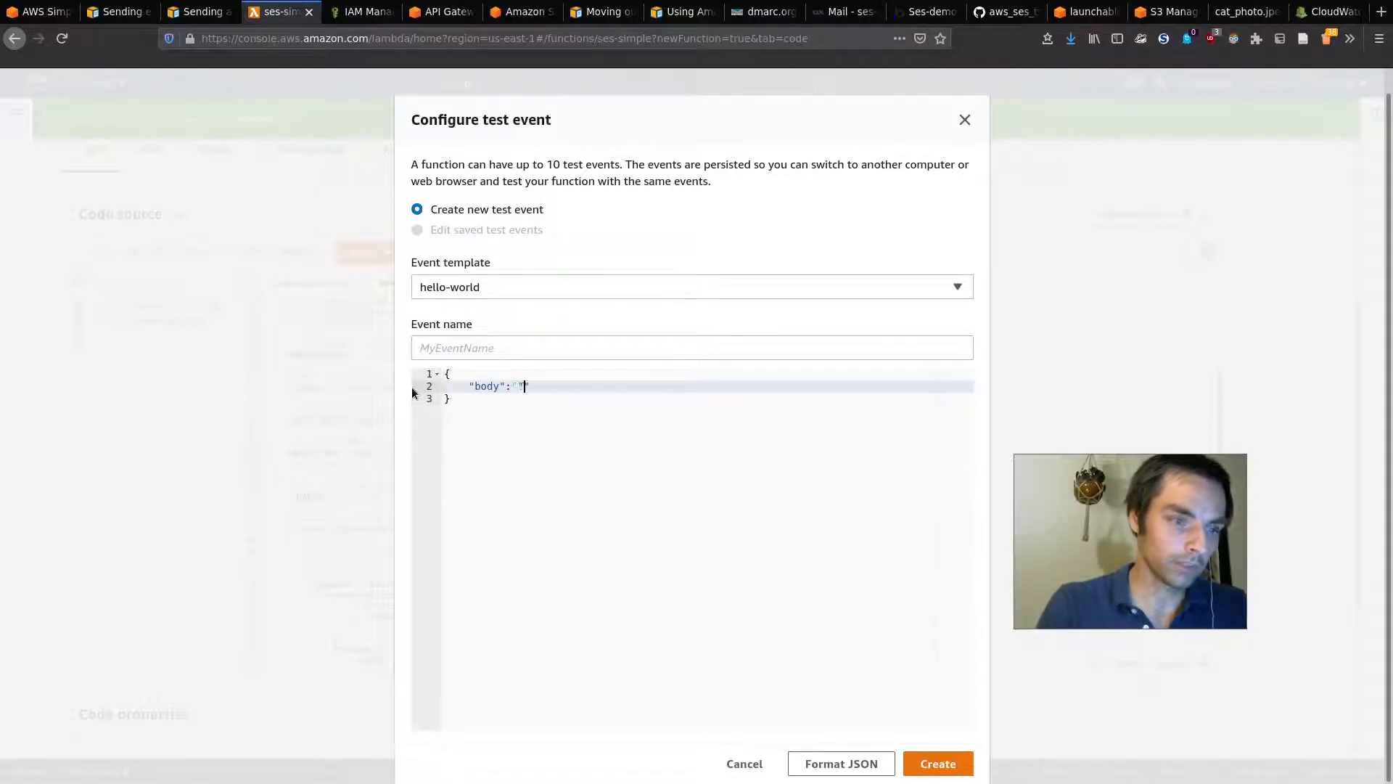
key(BackSpace)
key(BackSpace)
key(BackSpace)
key(BackSpace)
key(BackSpace)
key(BackSpace)
text(body)
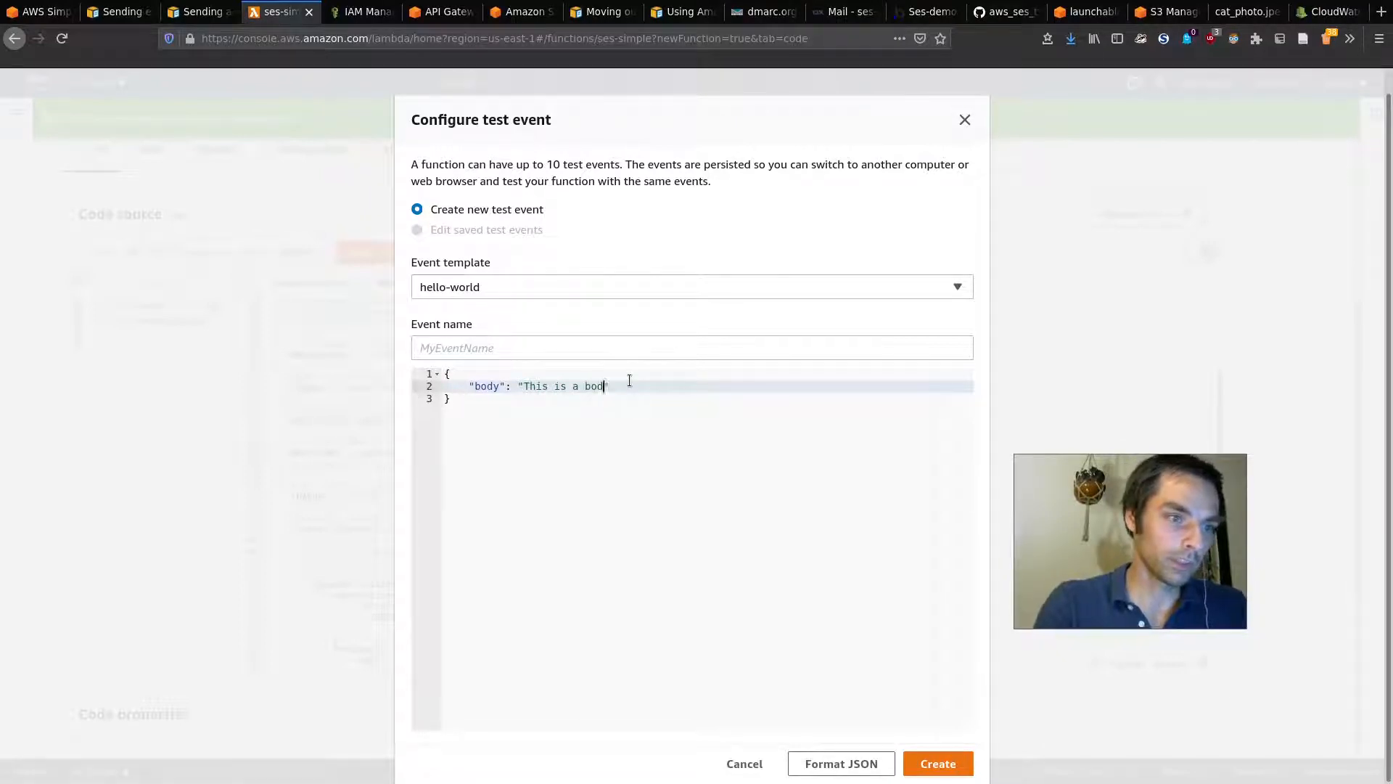
Step: Name the event 'test', create it, and run the function with it
click(590, 353)
text(test)
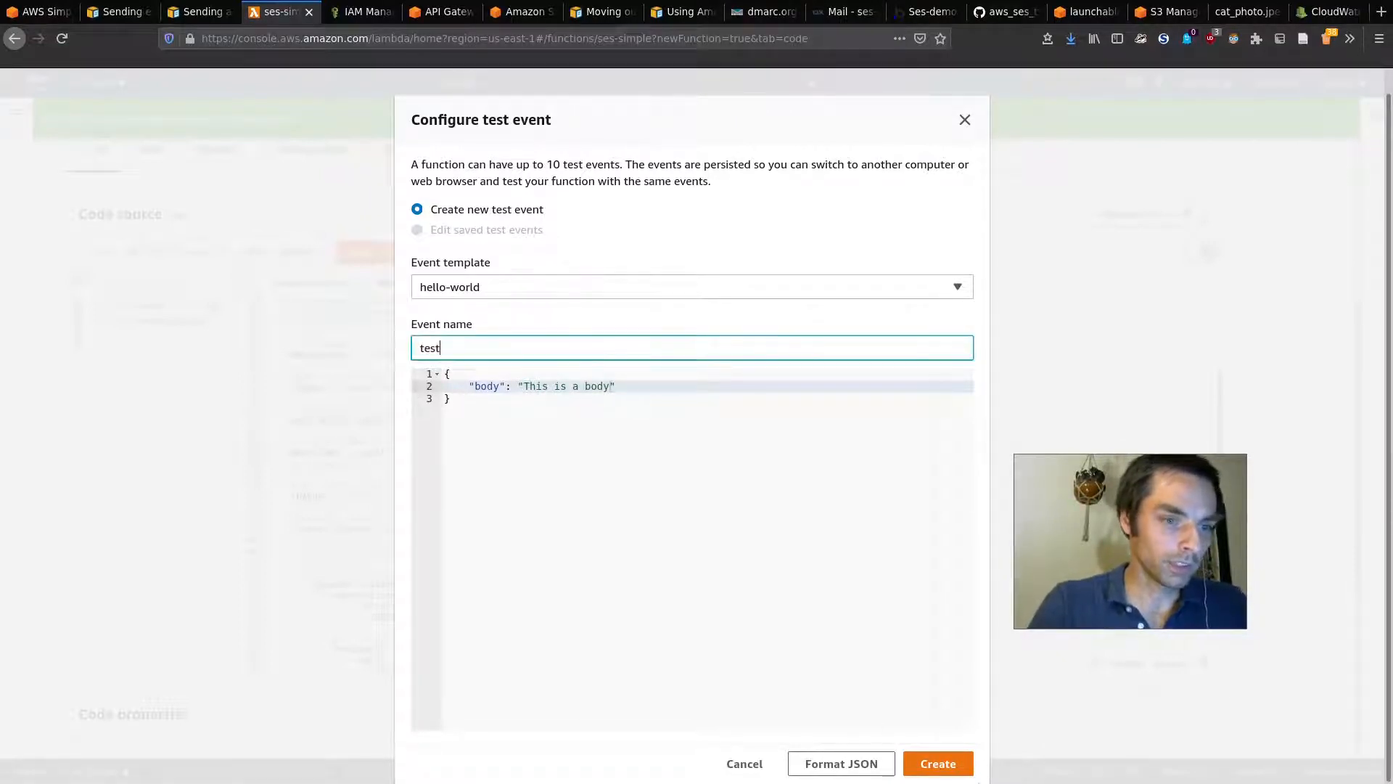
click(941, 769)
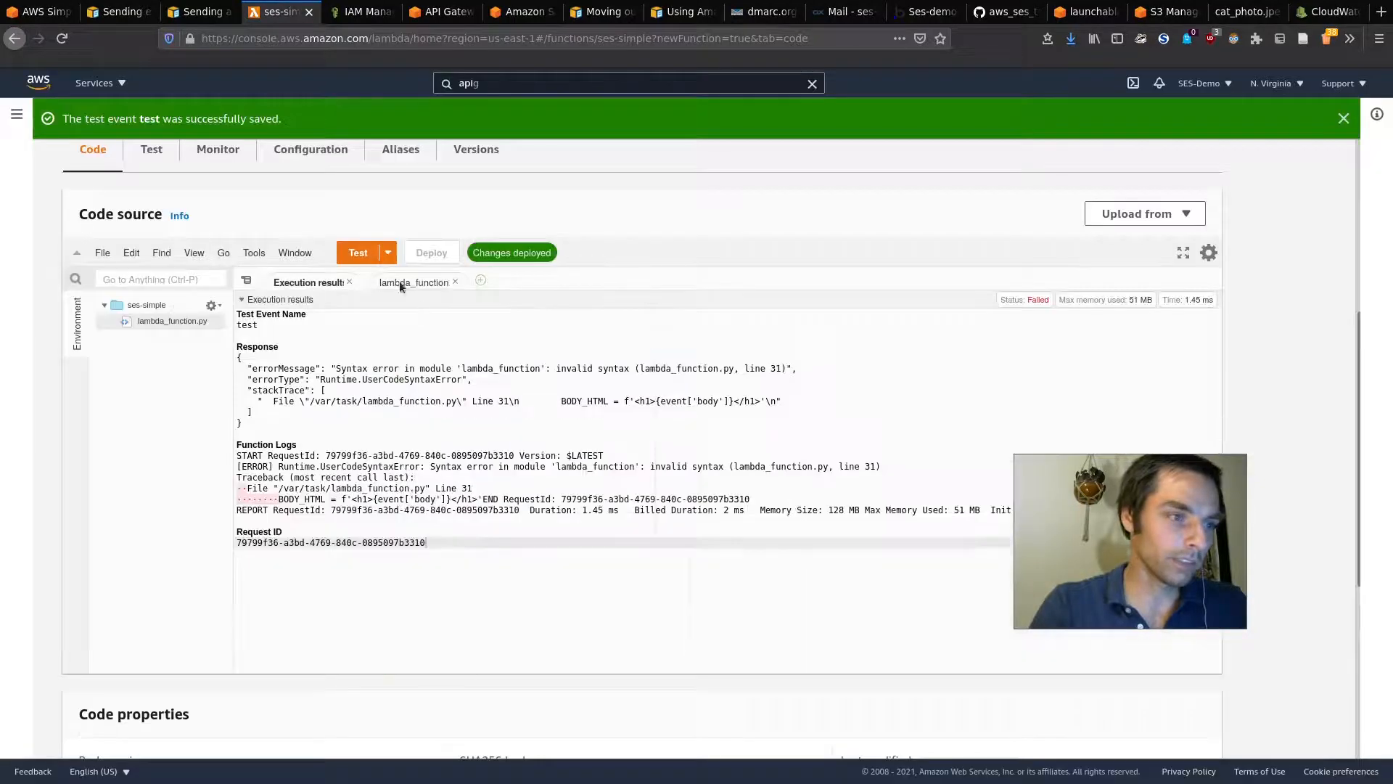
click(371, 255)
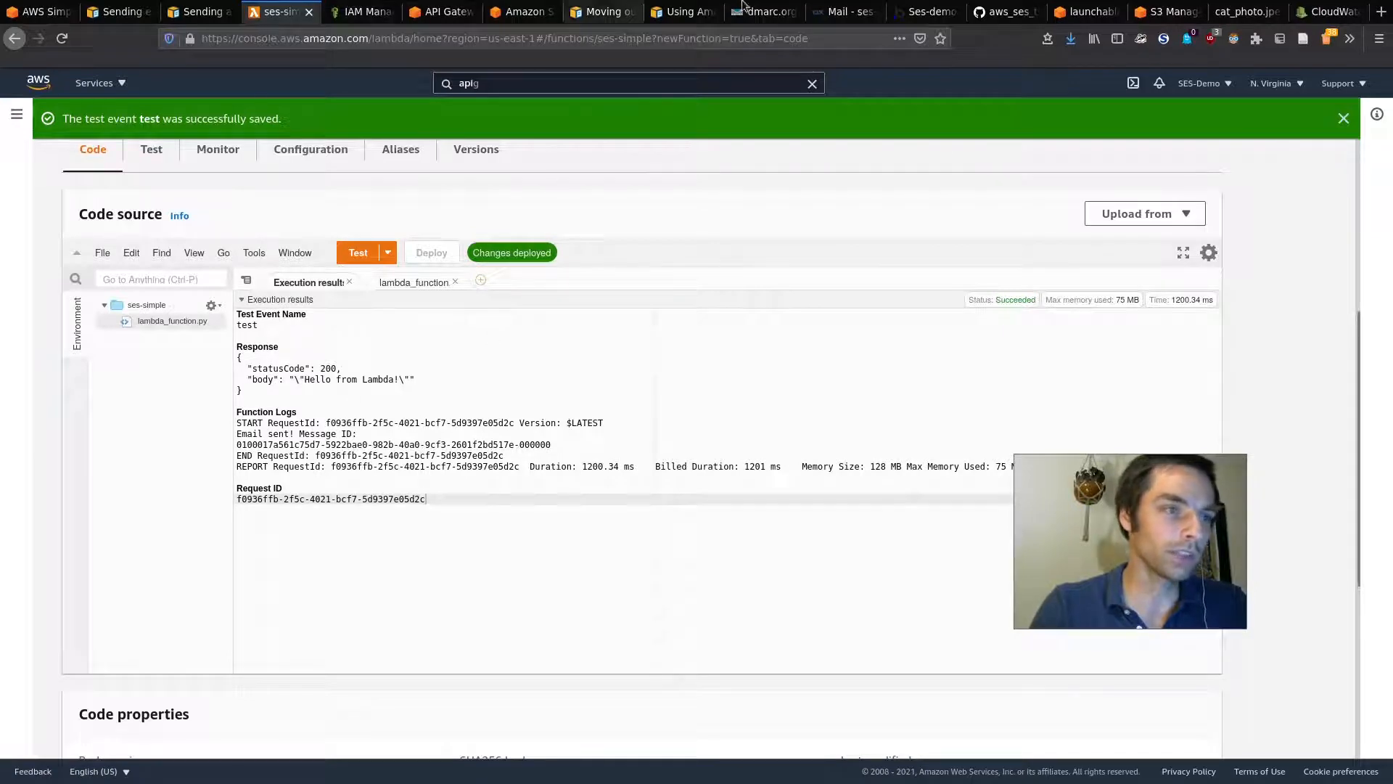
Step: Reload the webmail inbox and open the newest 'Hello from Lambda!' email reading 'This is a body'
click(845, 12)
key(F5)
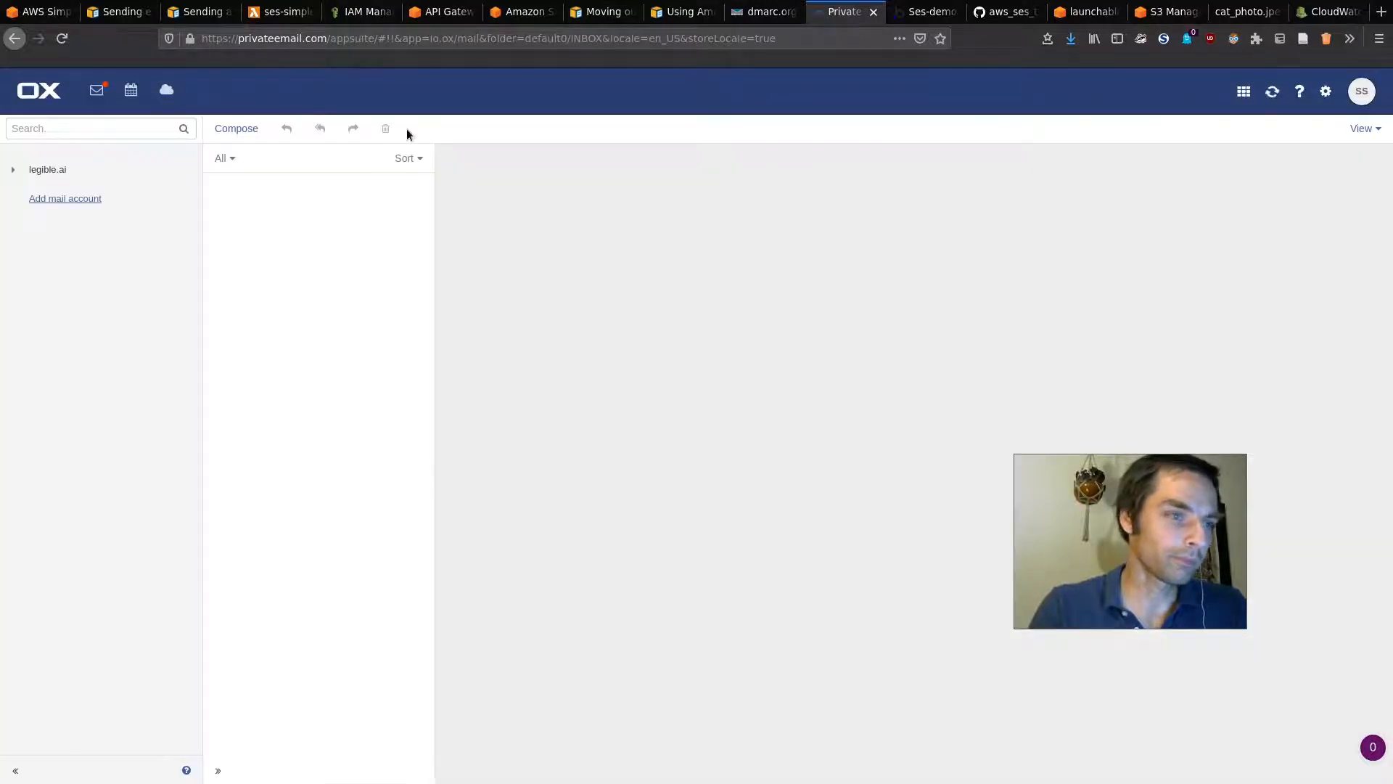
click(294, 197)
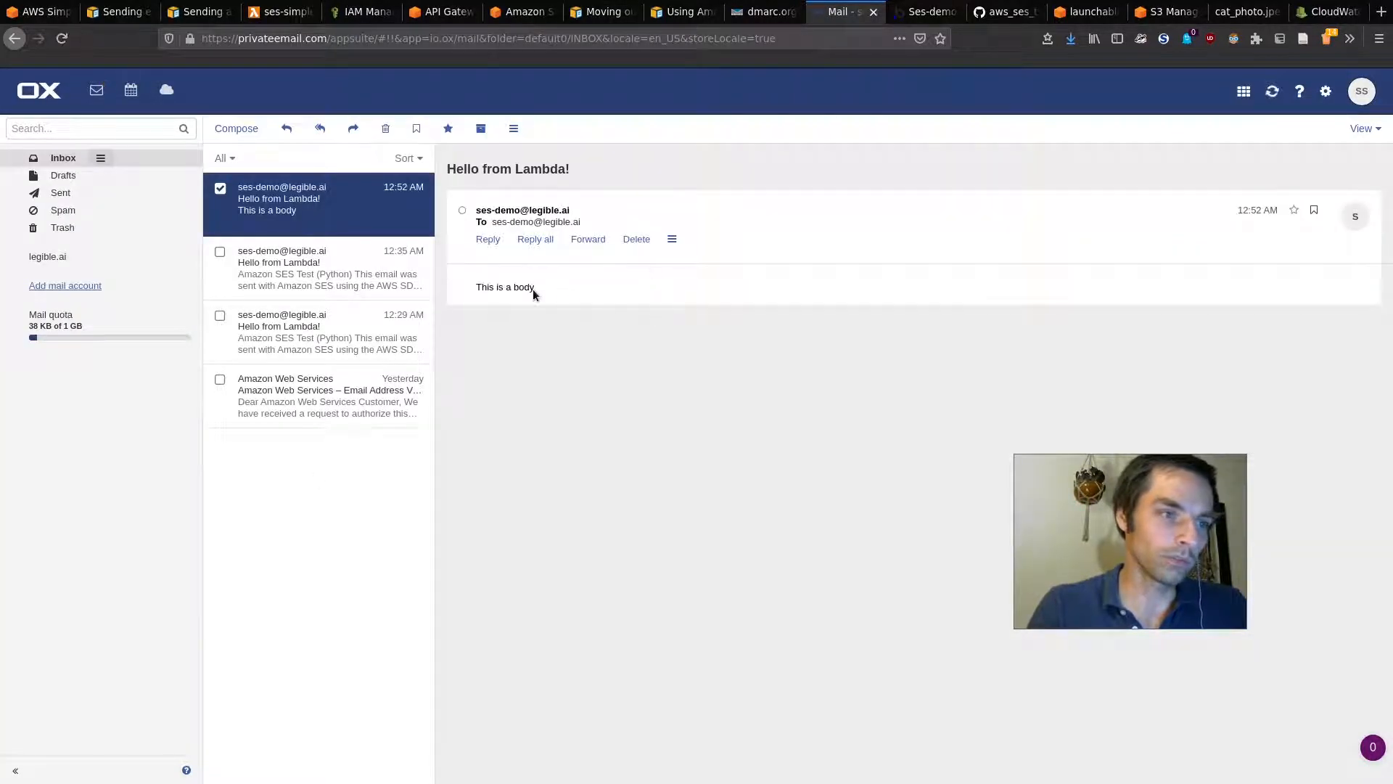
click(443, 12)
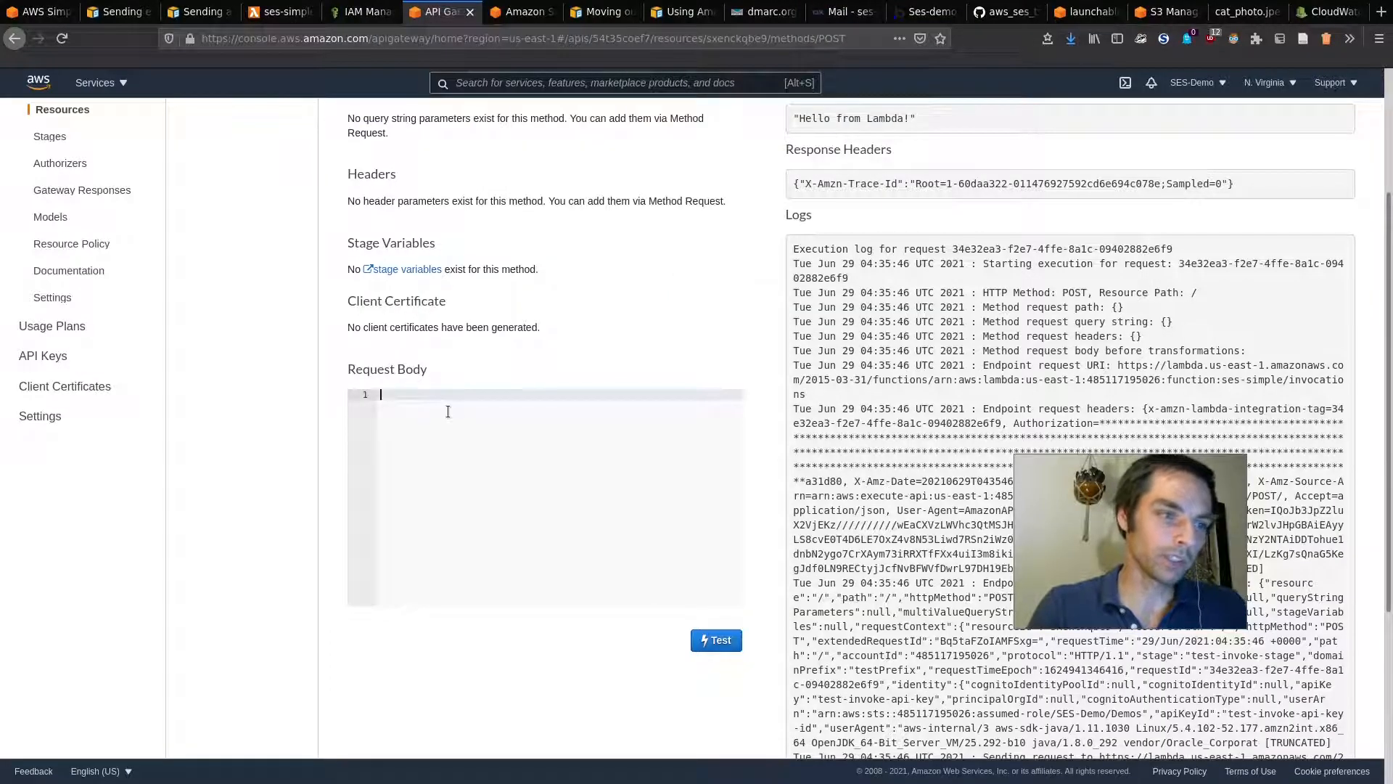
Step: Run the POST method test with the request body 'Hello from API Gateway'
key(BackSpace)
text(Hel)
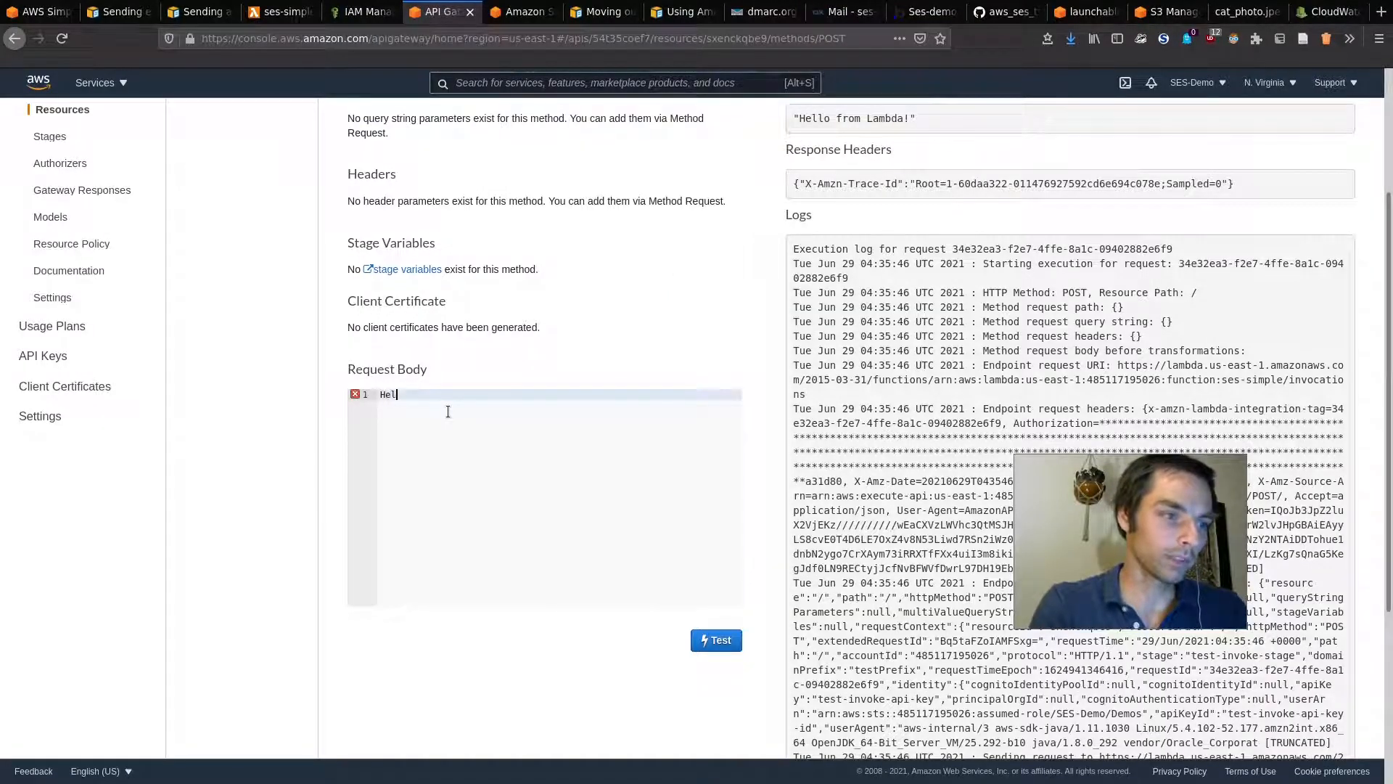
text(lo from API Gateway)
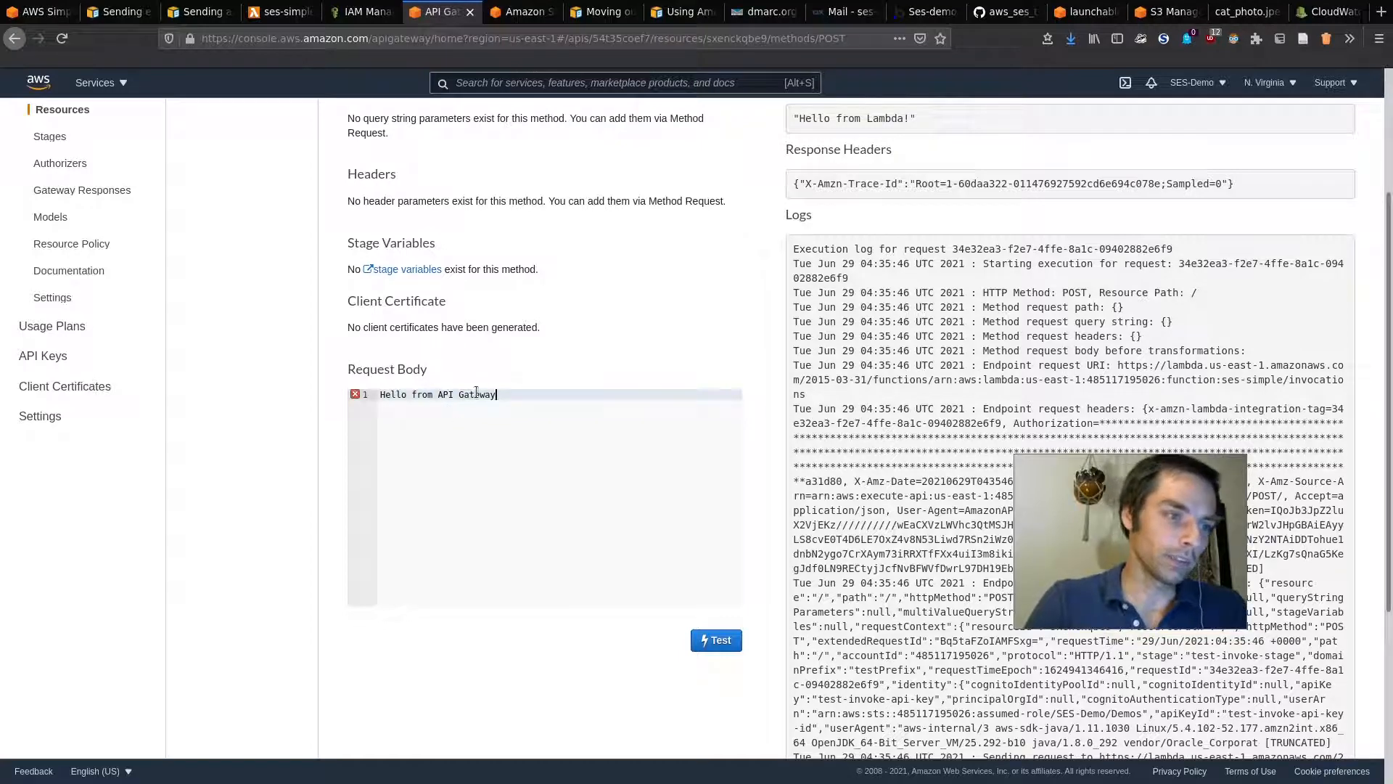
click(715, 640)
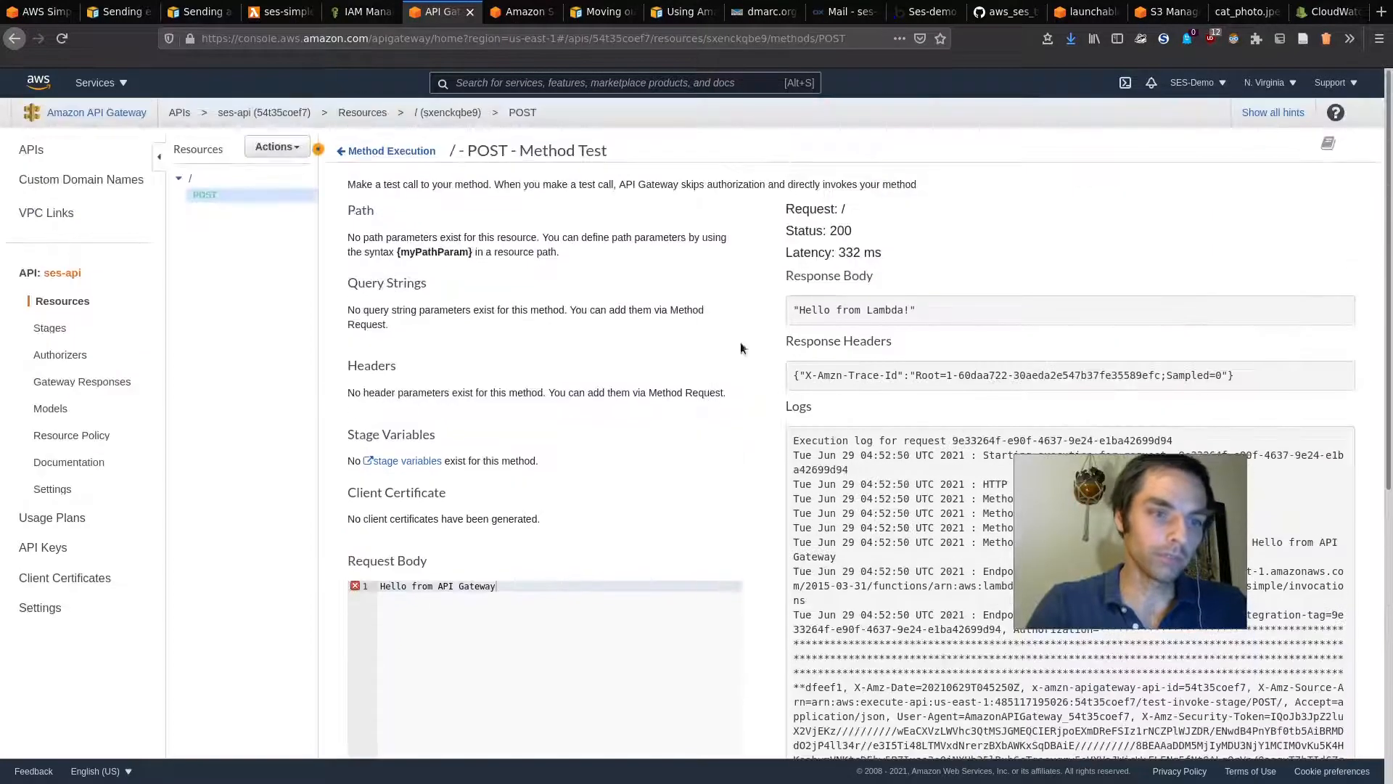
scroll(755, 415, down, 5)
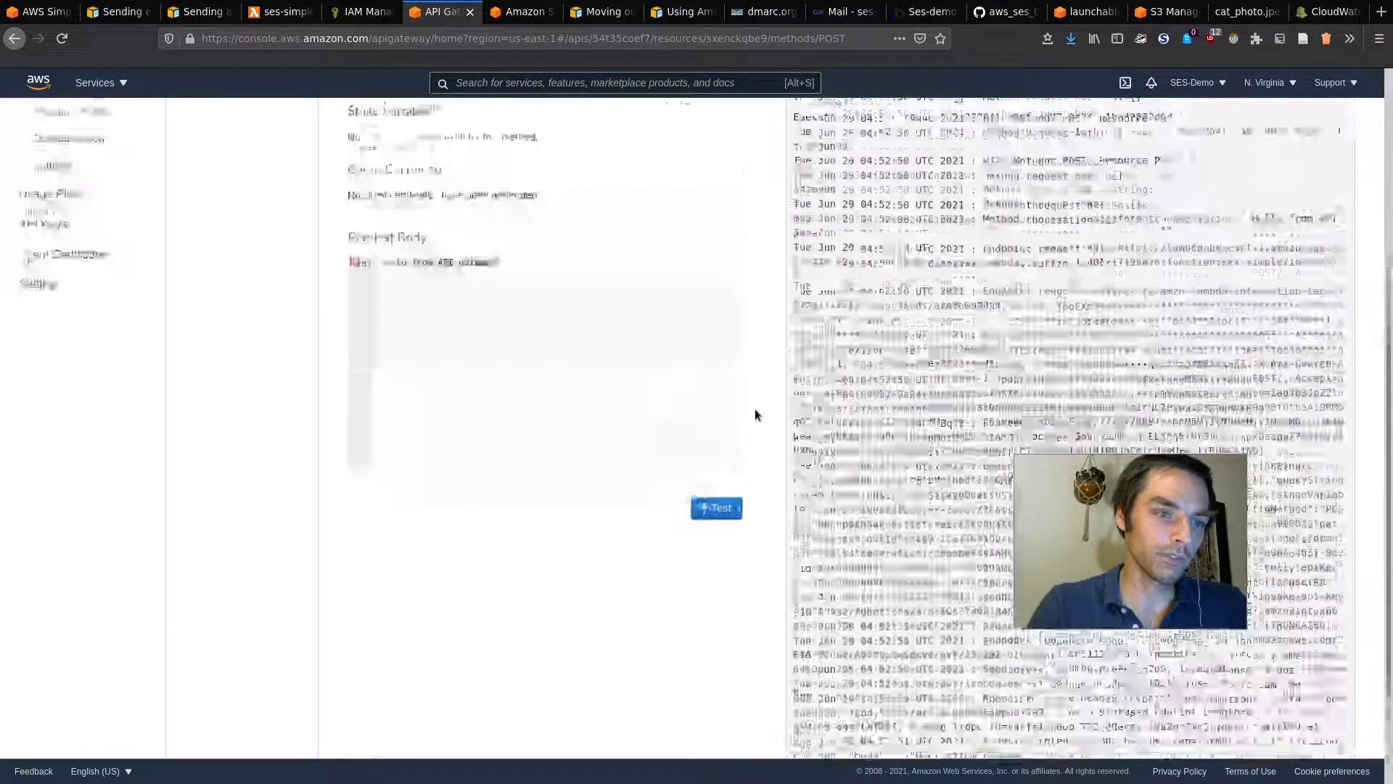
scroll(755, 414, up, 5)
Step: Open the new 'Hello from API Gateway' email in the webmail inbox
click(844, 12)
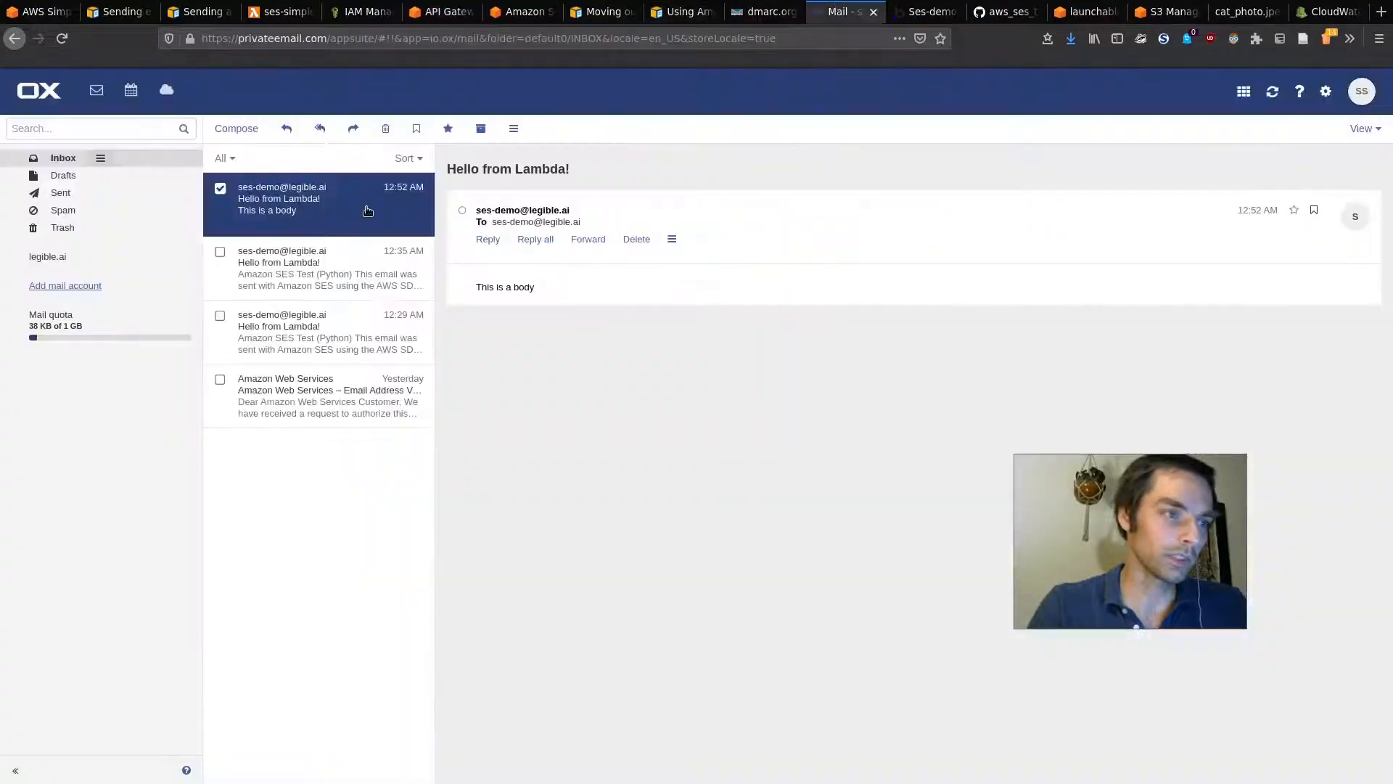
click(312, 203)
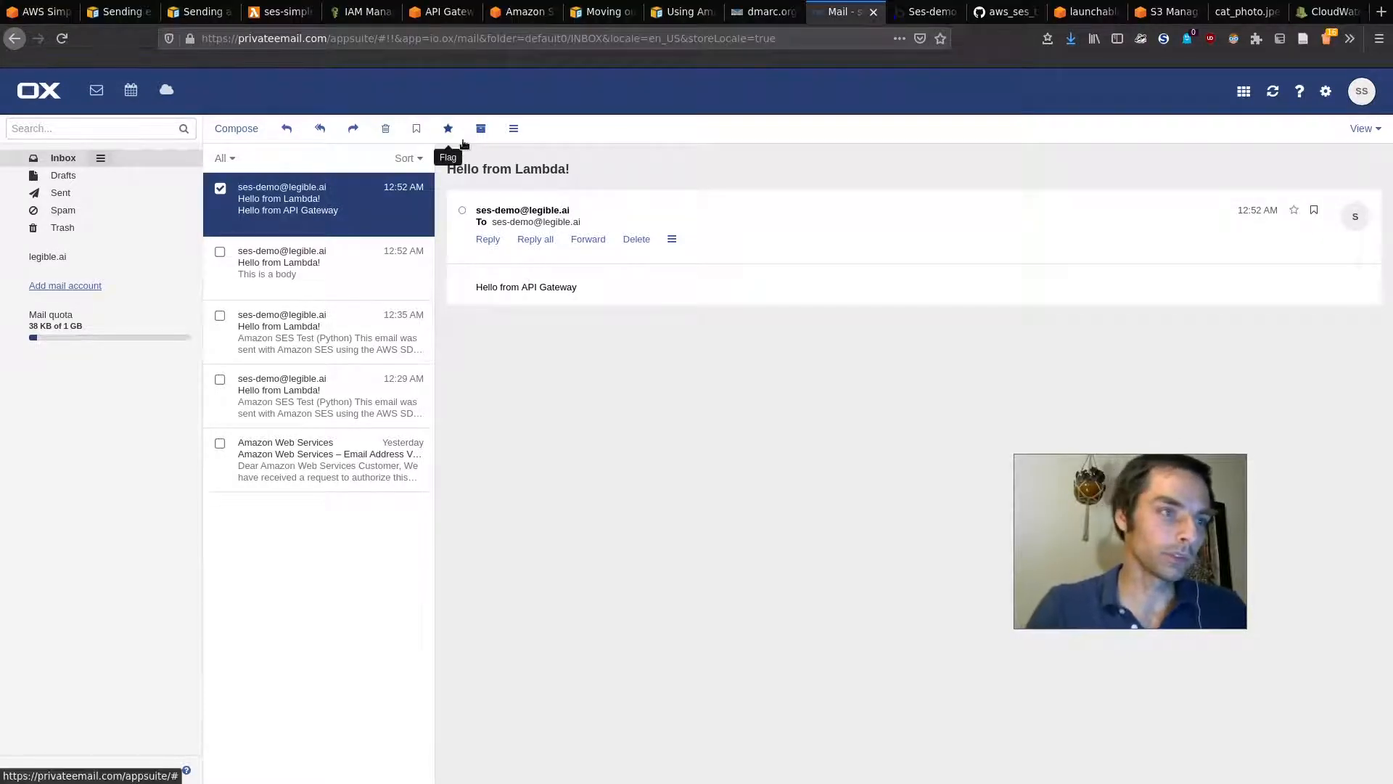
click(441, 11)
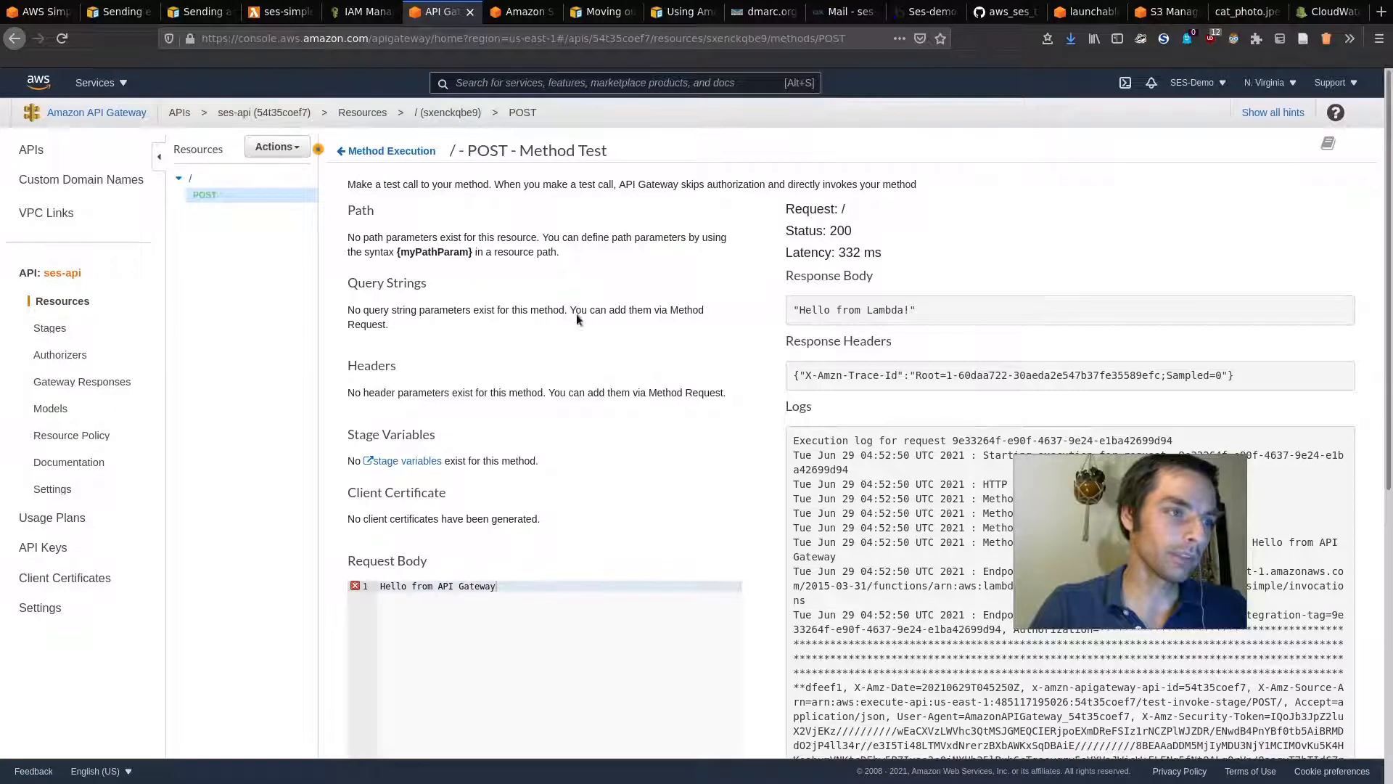
Step: Deploy ses-api via Actions > Deploy API to a new stage named 'test'
click(206, 184)
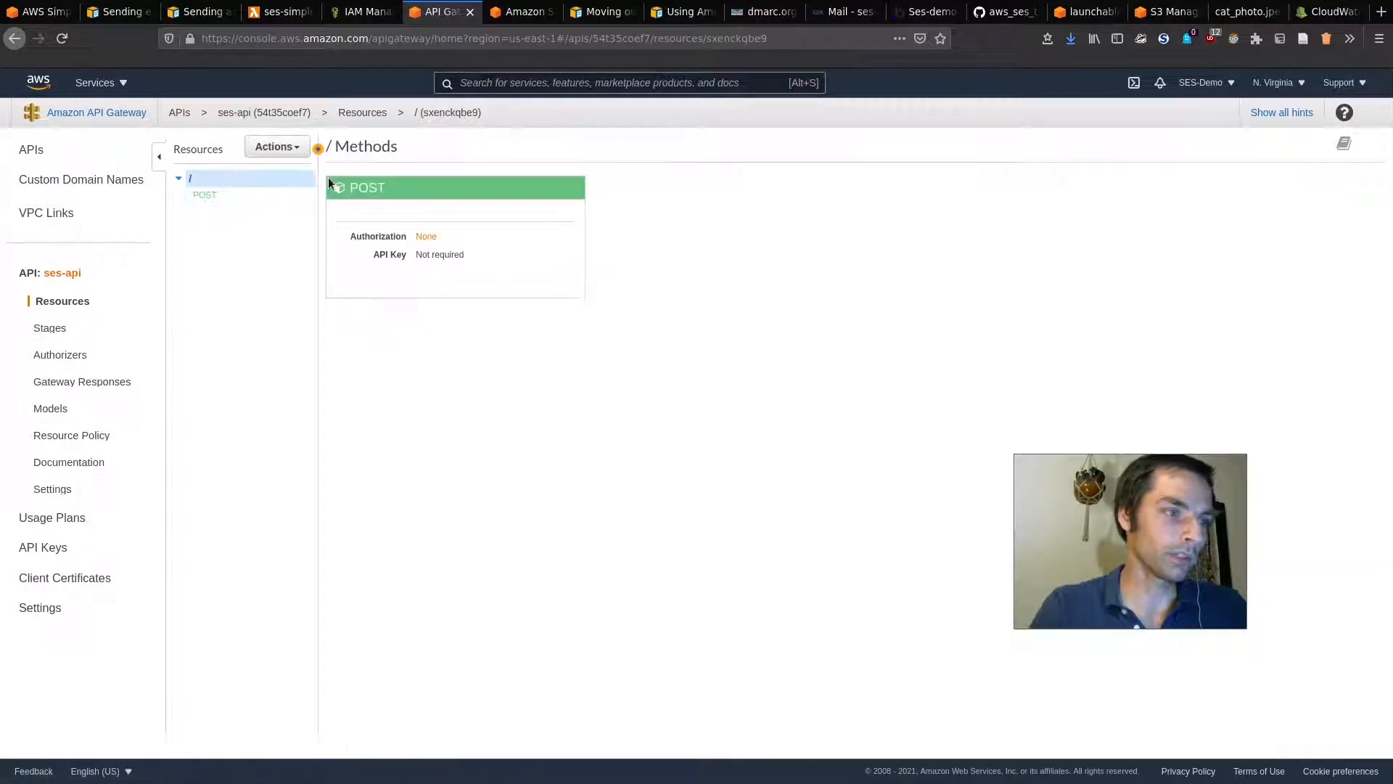
click(277, 146)
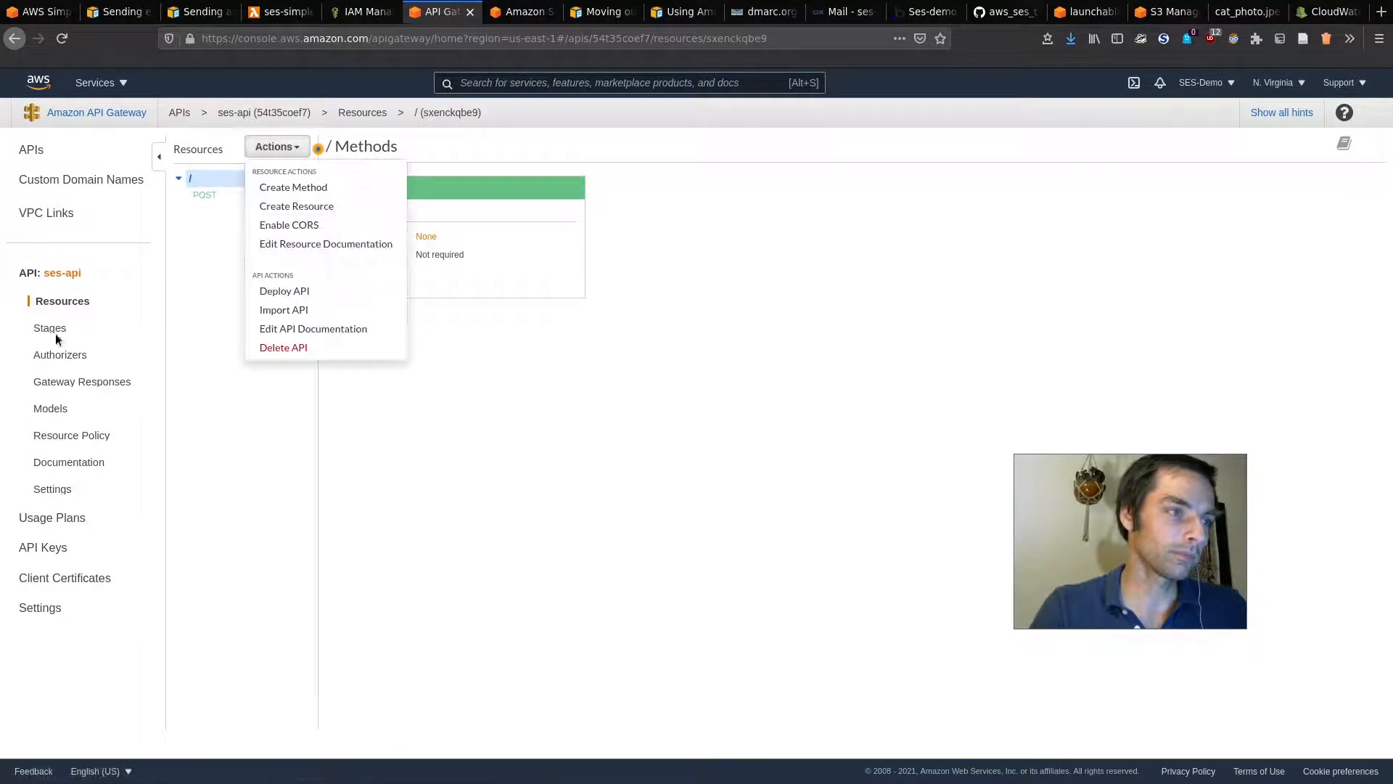
click(297, 292)
click(780, 212)
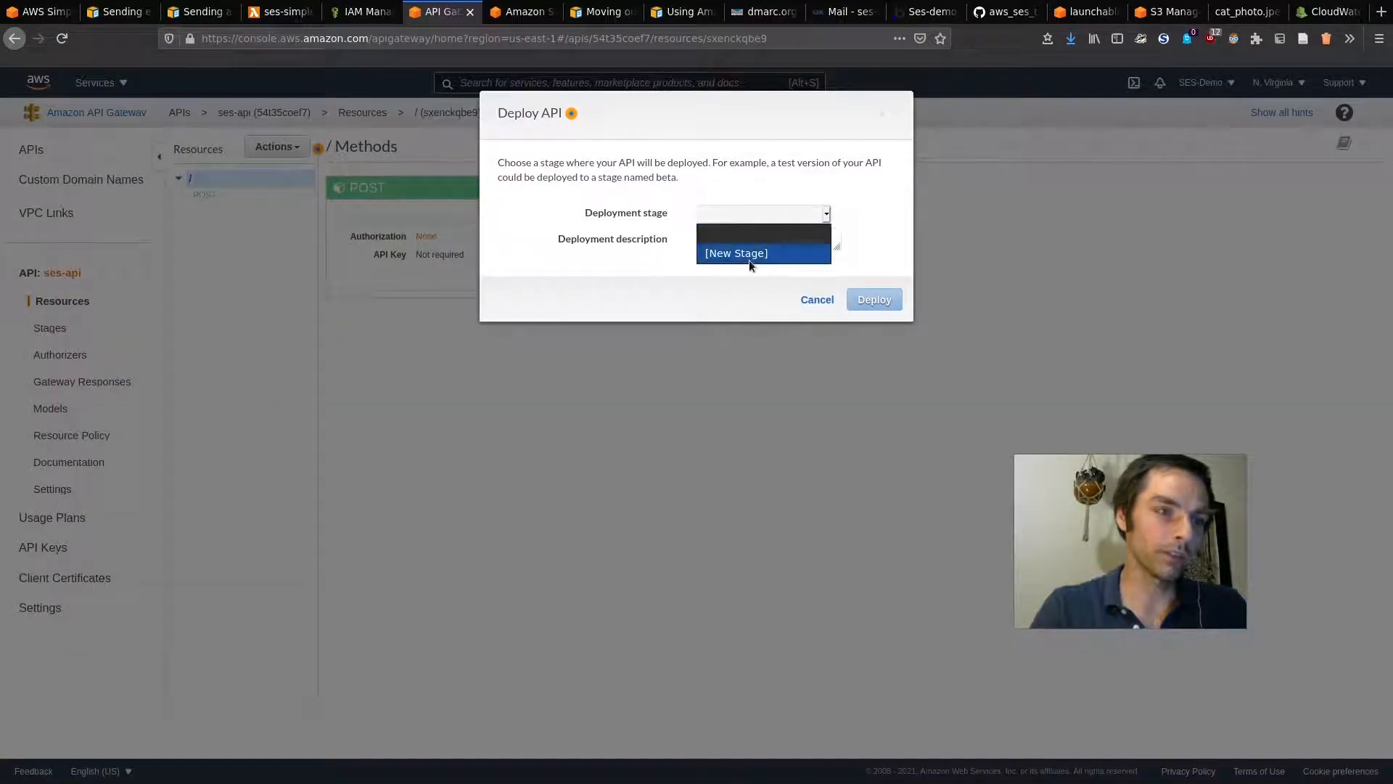
click(720, 251)
click(727, 239)
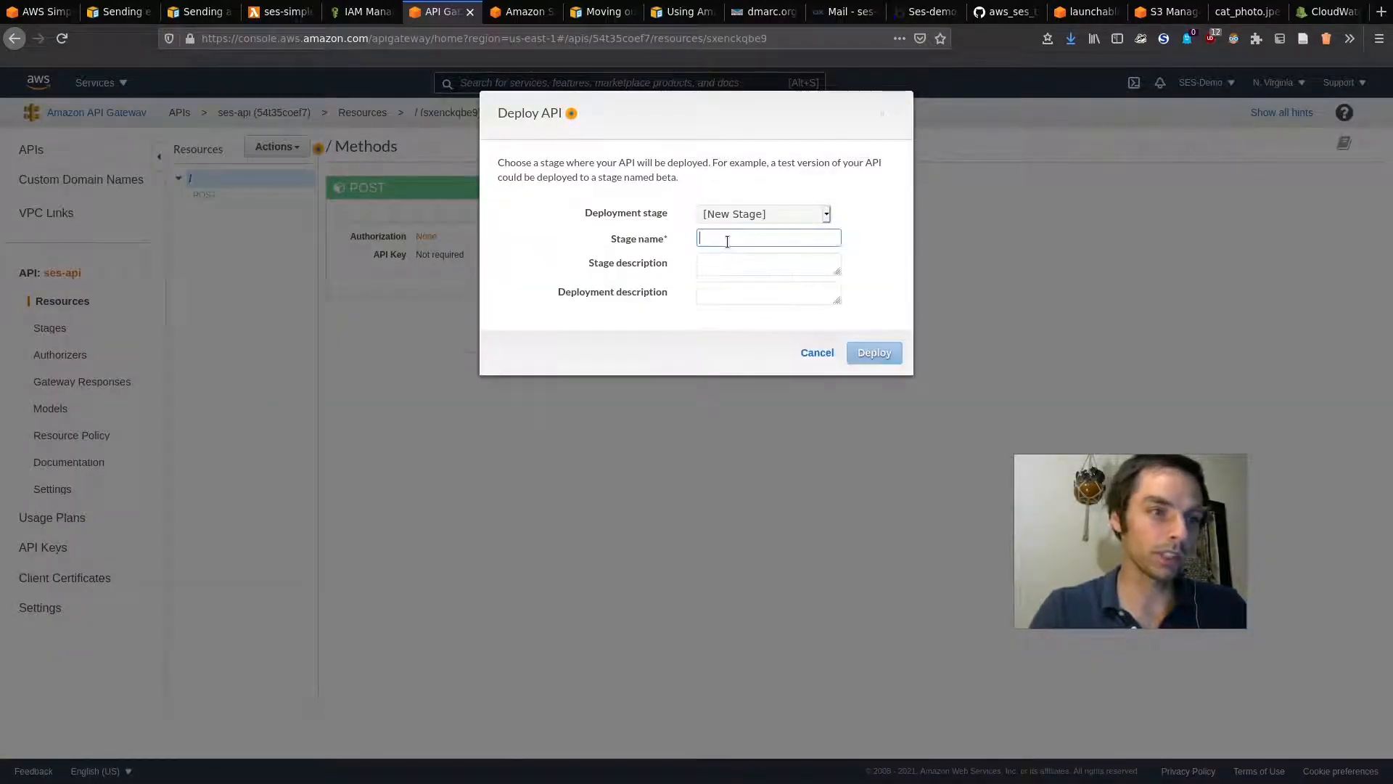
text(test)
key(ctrl+BackSpace)
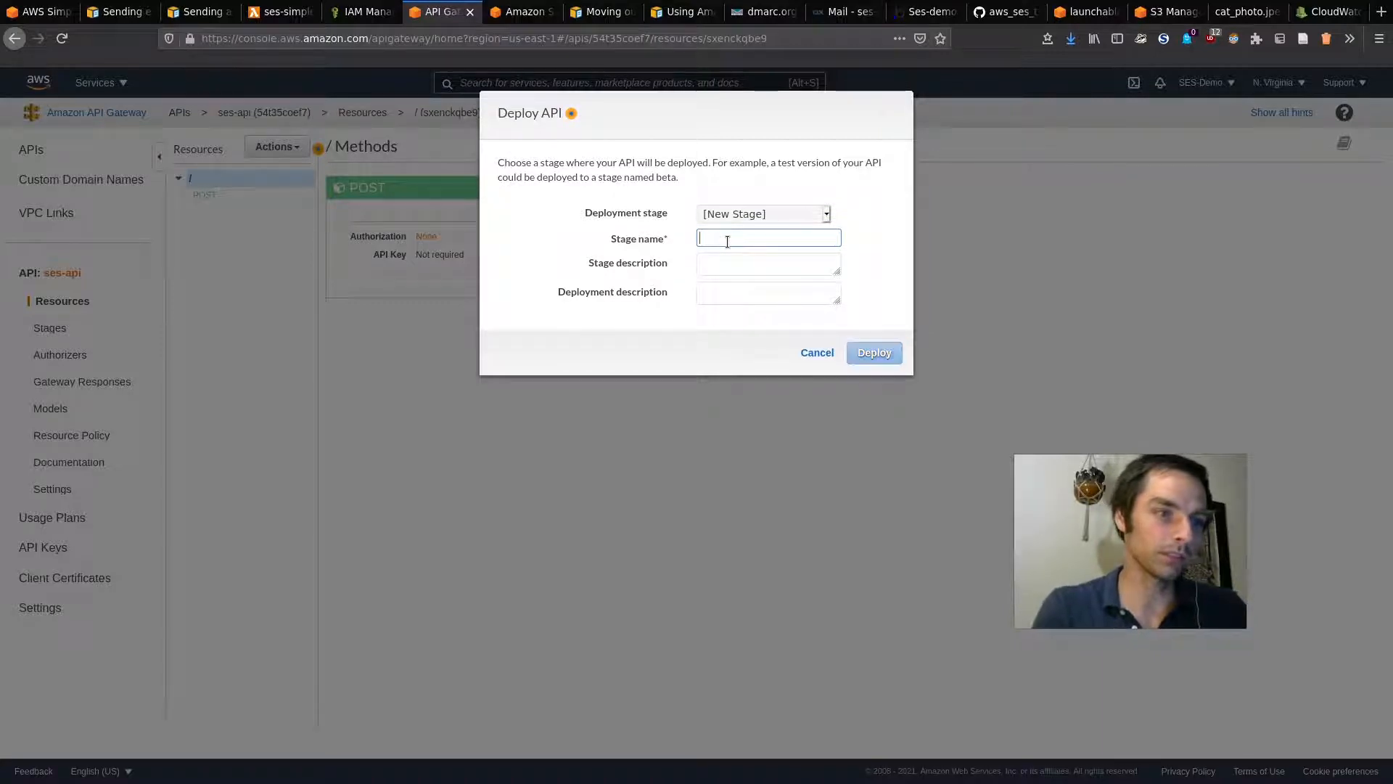
text(dev)
key(ctrl+BackSpace)
text(prod)
key(ctrl+BackSpace)
text(test)
click(871, 357)
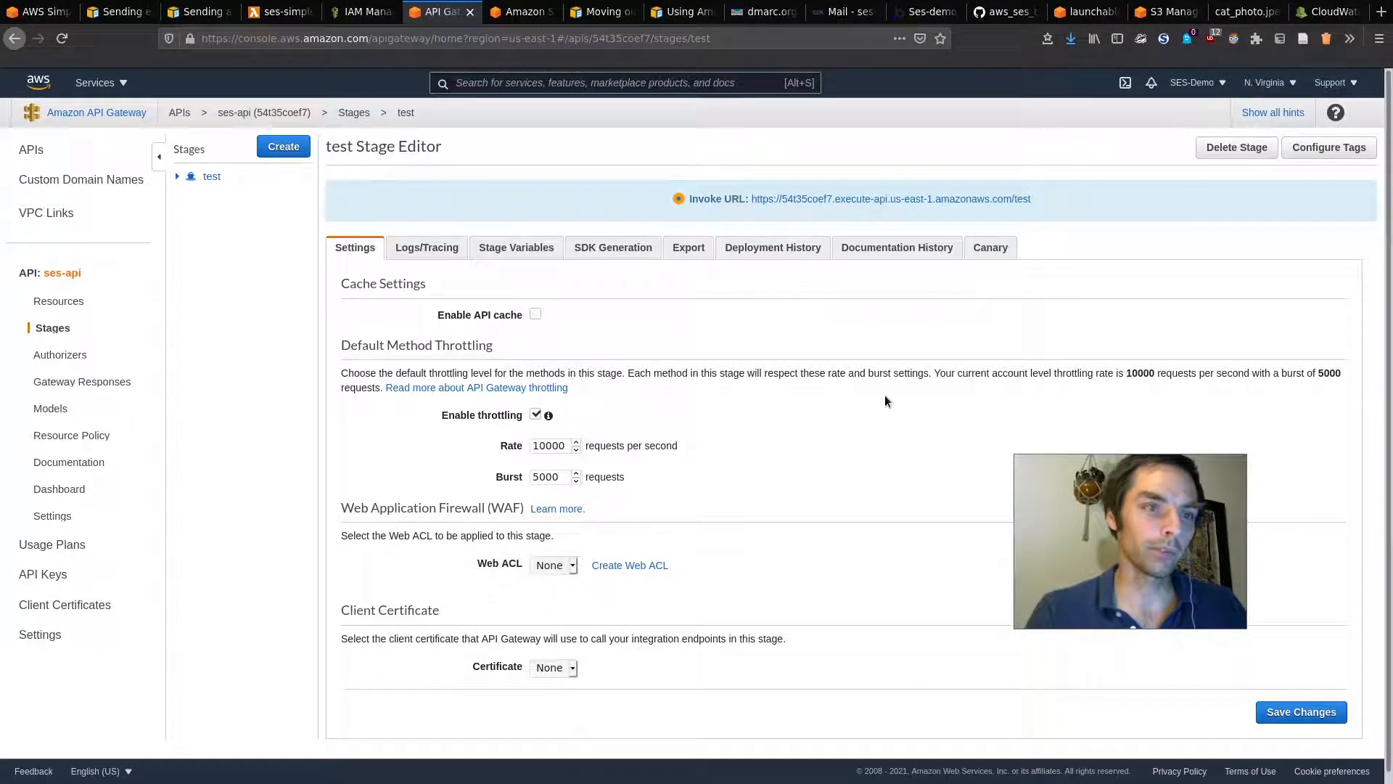
click(928, 12)
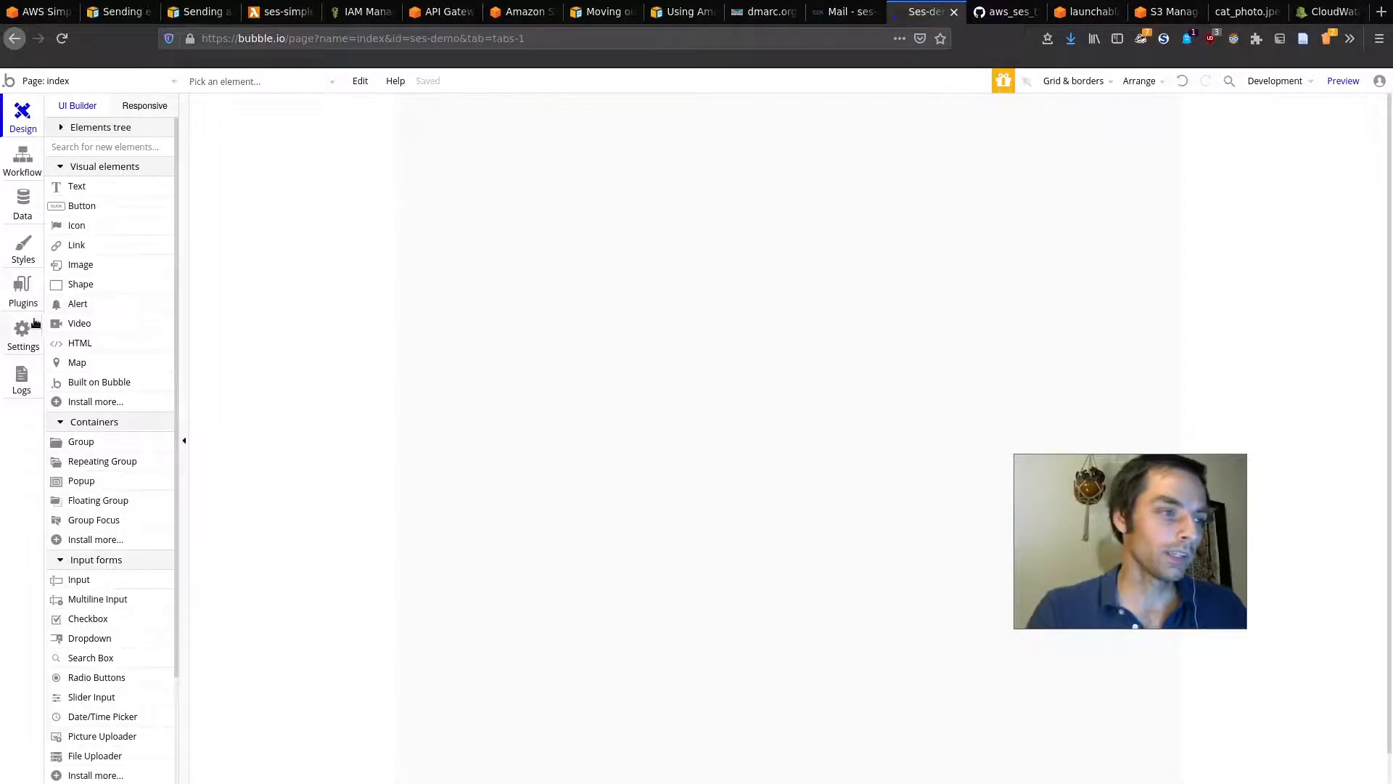
Step: Review the API Connector's Send SES Mail call, keeping Text data type and JSON body
click(23, 290)
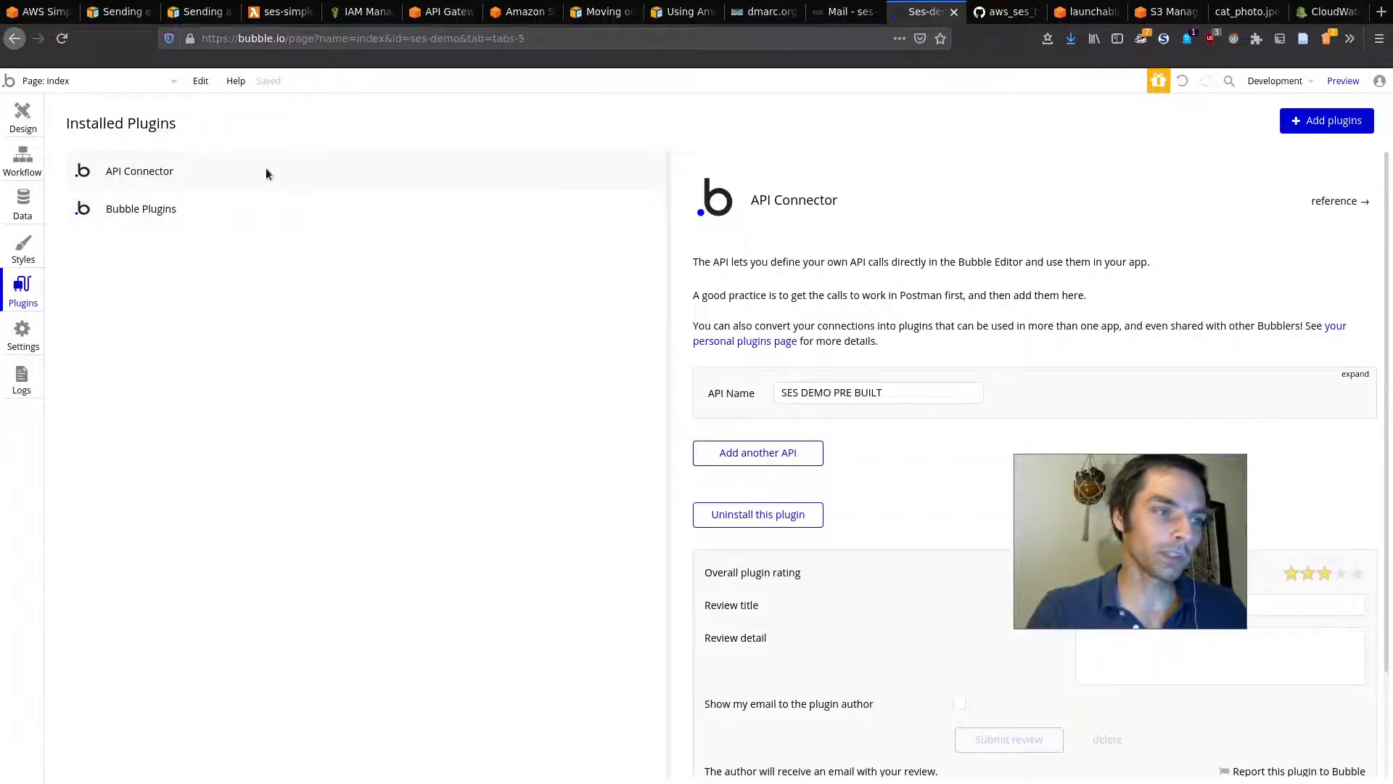
key(super)
drag(1191, 570, 543, 399)
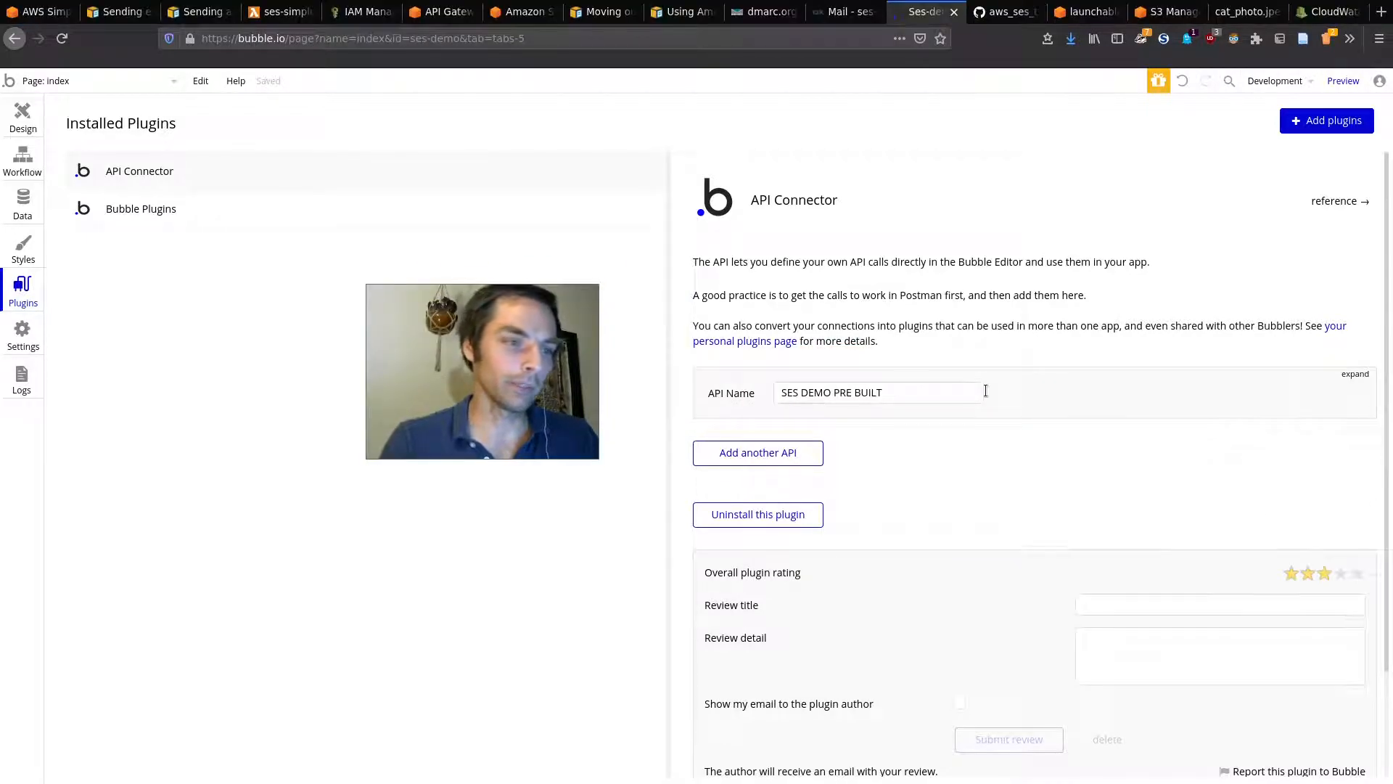
click(1344, 374)
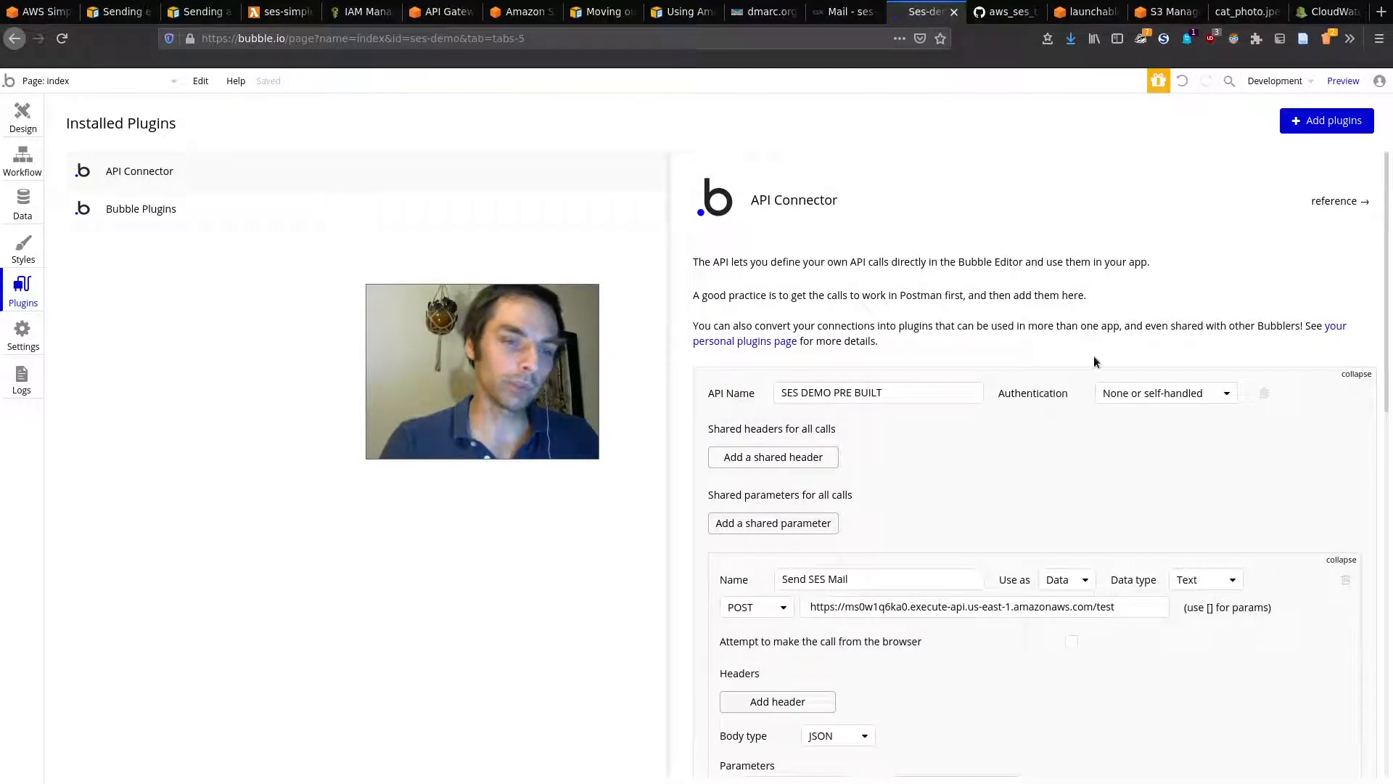
scroll(1095, 359, down, 3)
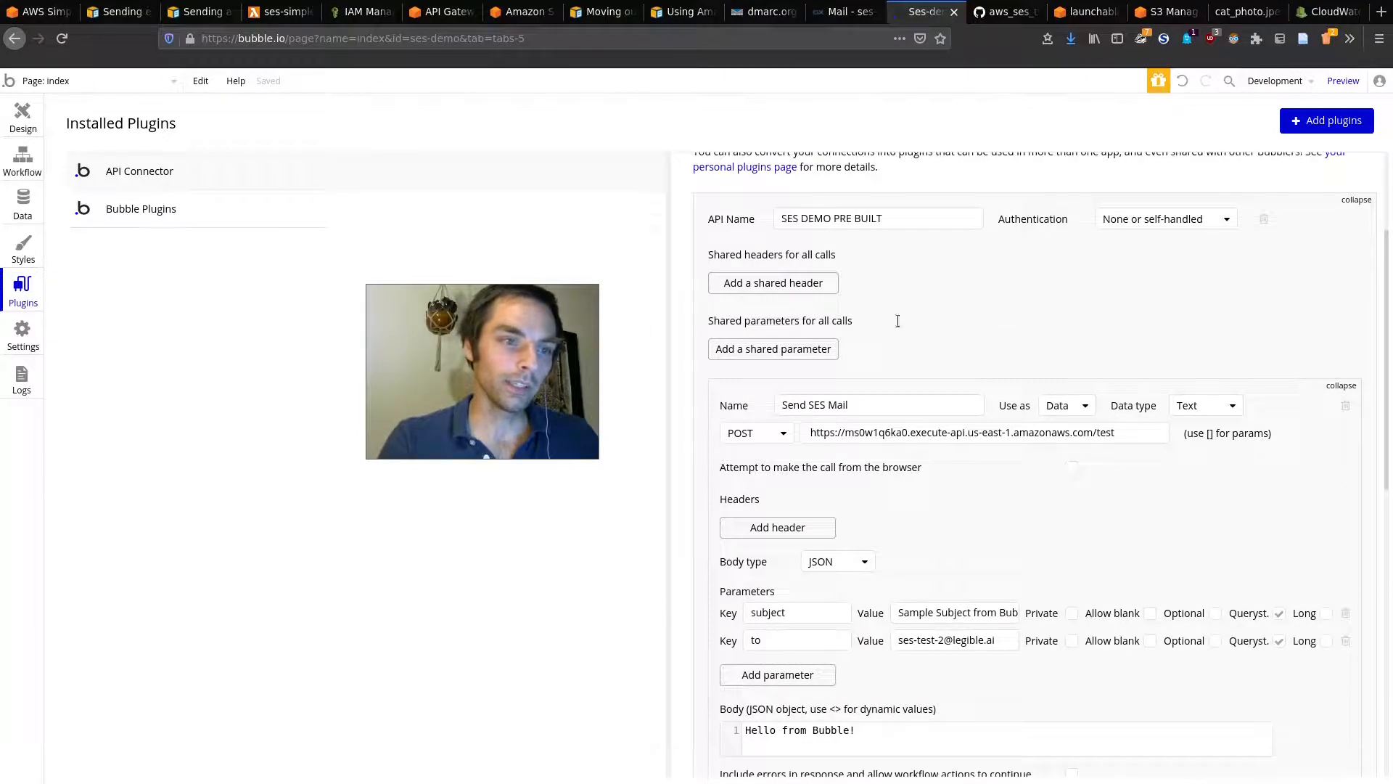
triple_click(807, 405)
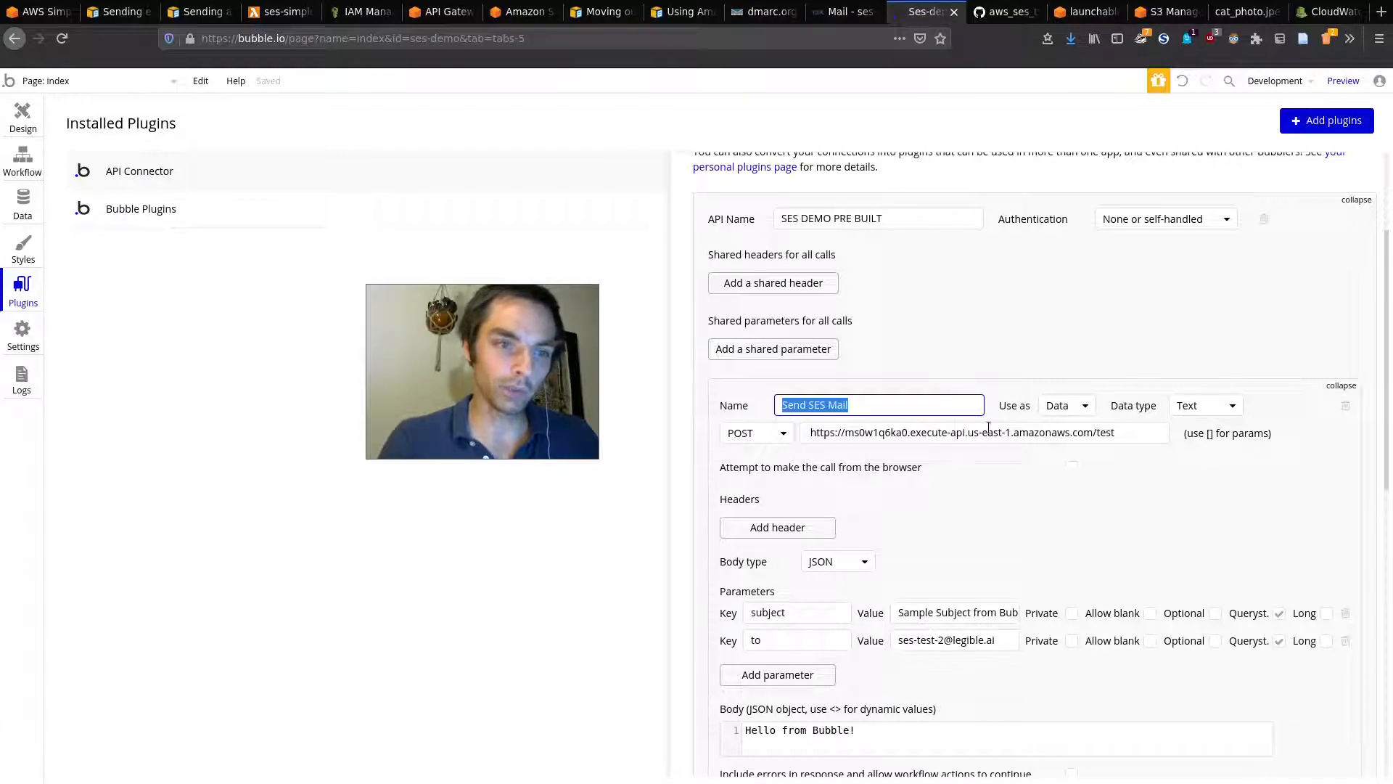
scroll(944, 471, down, 3)
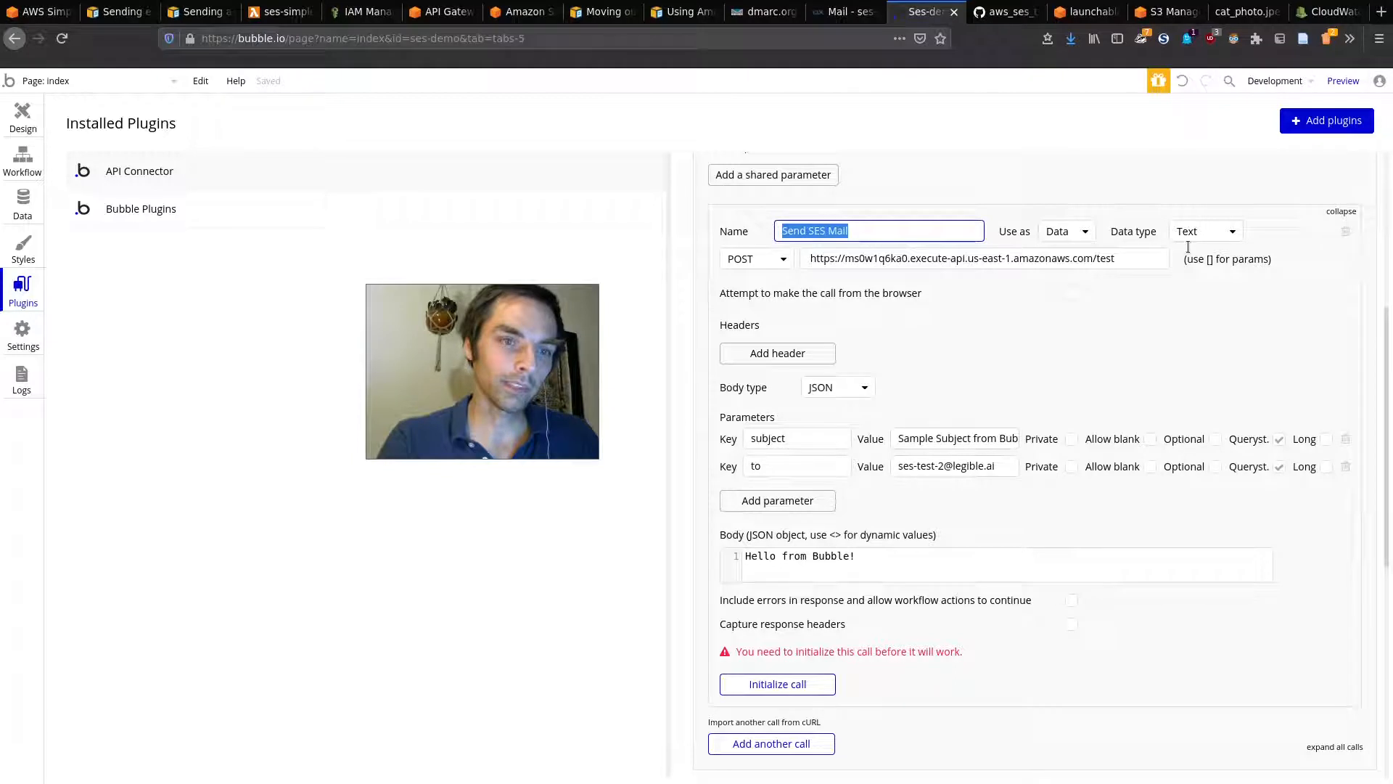
click(1205, 232)
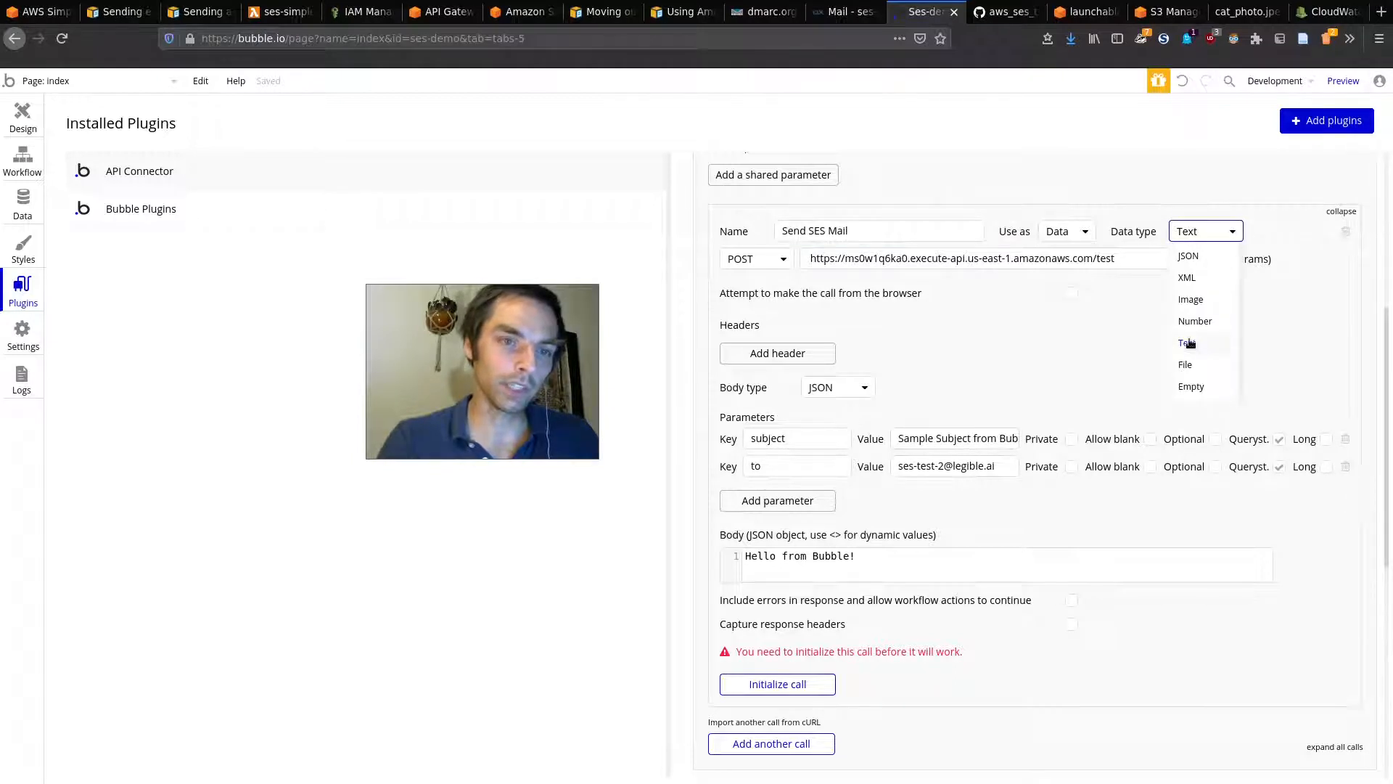
click(1212, 239)
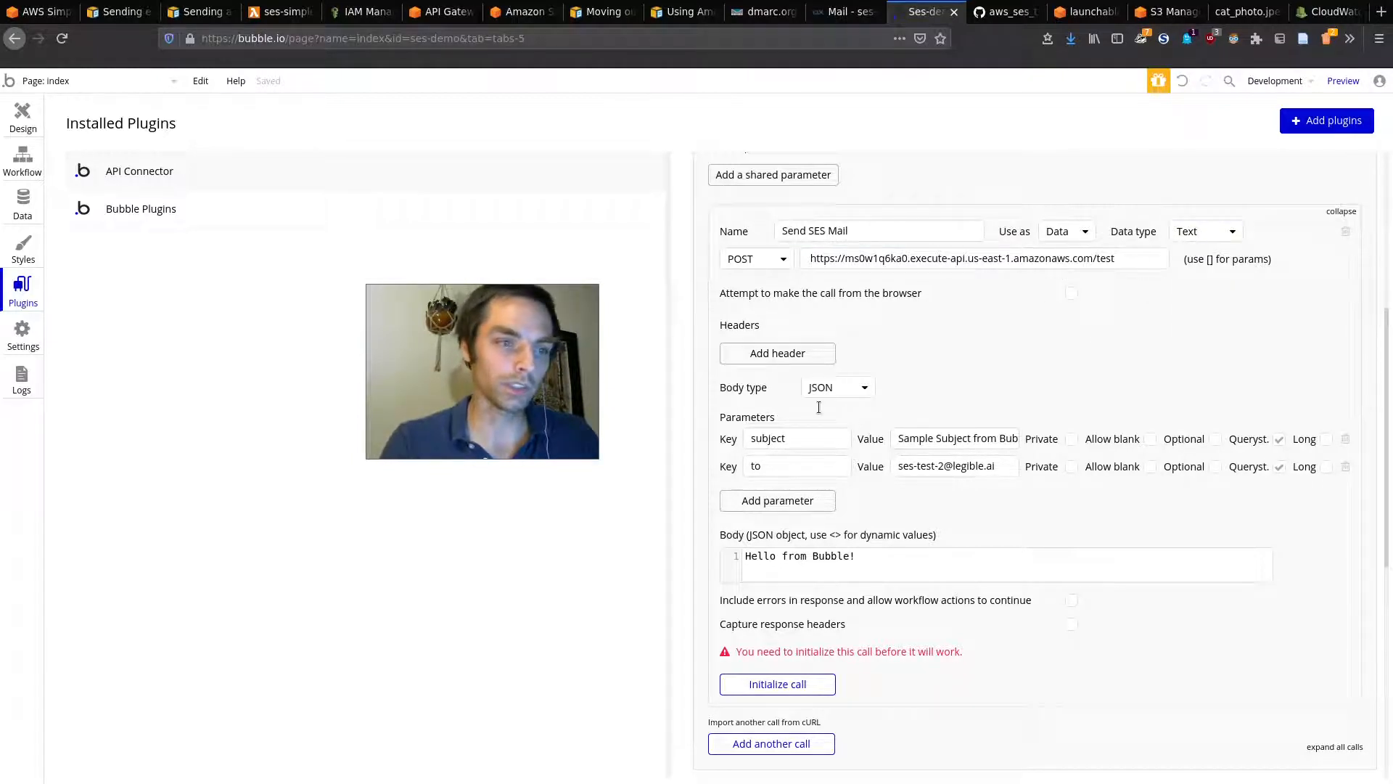
click(842, 387)
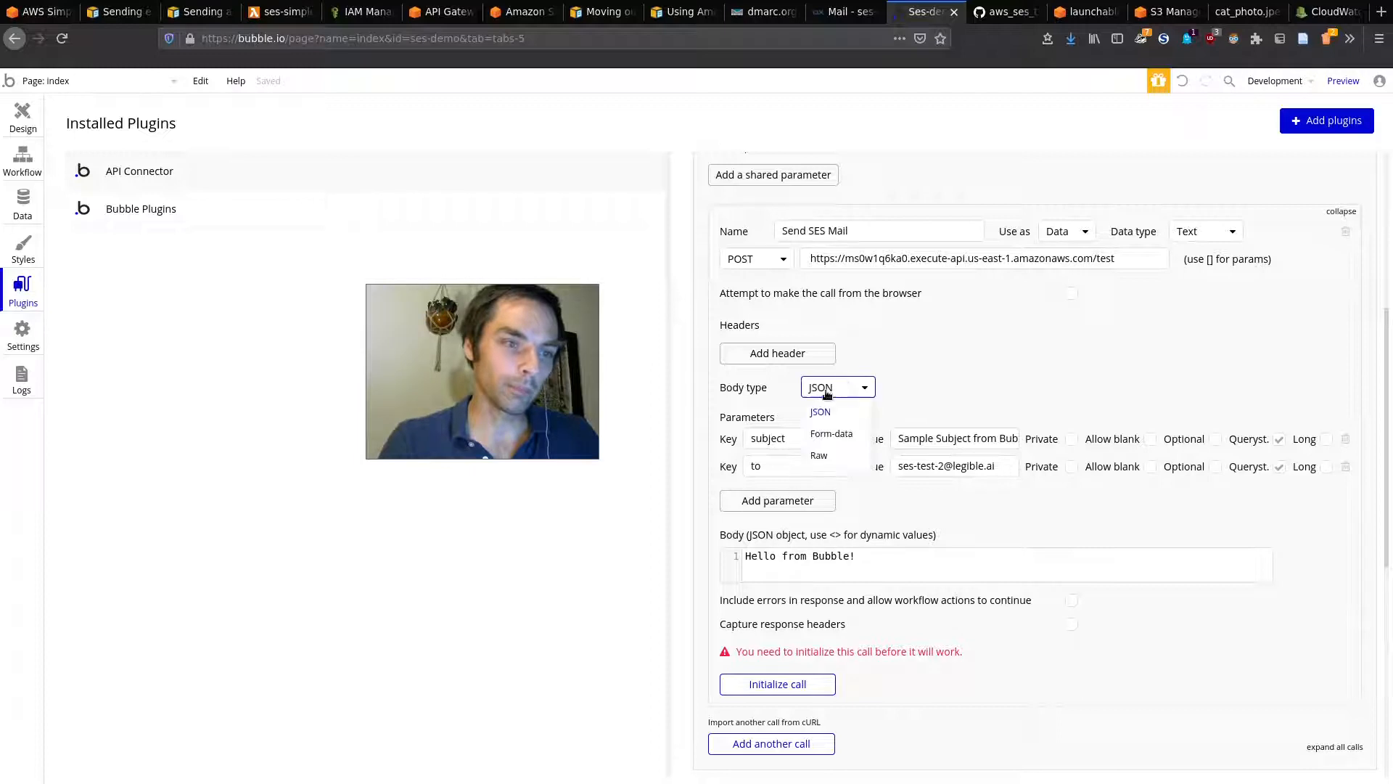
click(970, 366)
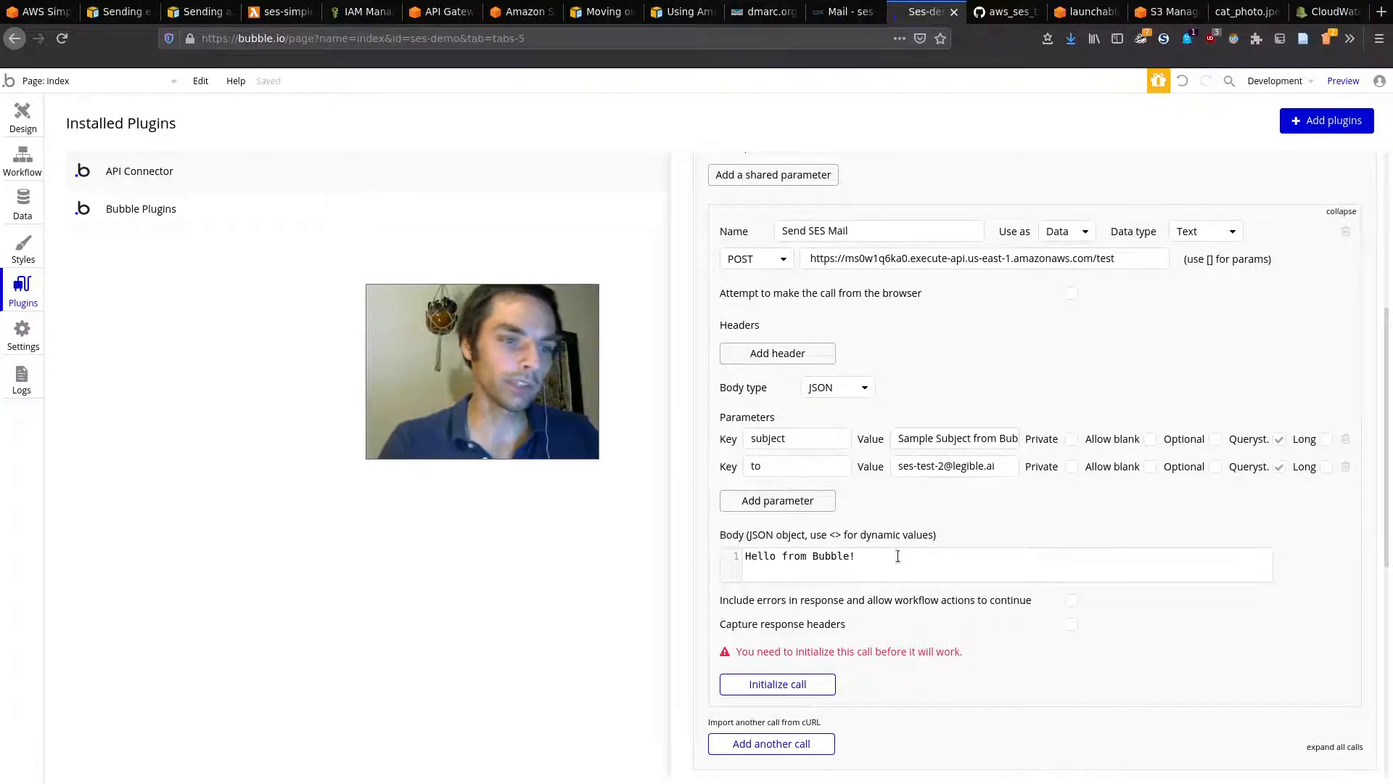
drag(903, 559, 764, 524)
click(882, 576)
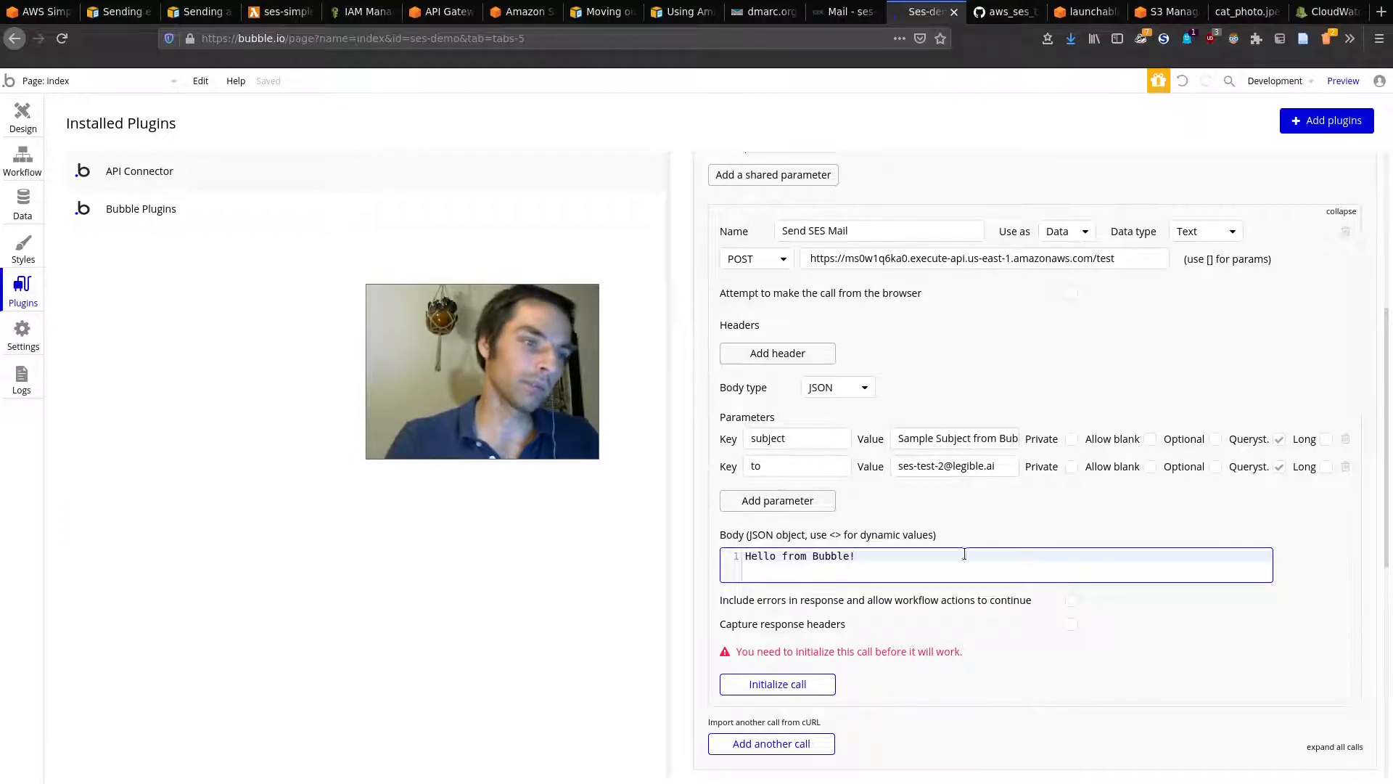
click(1341, 211)
scroll(1222, 354, up, 4)
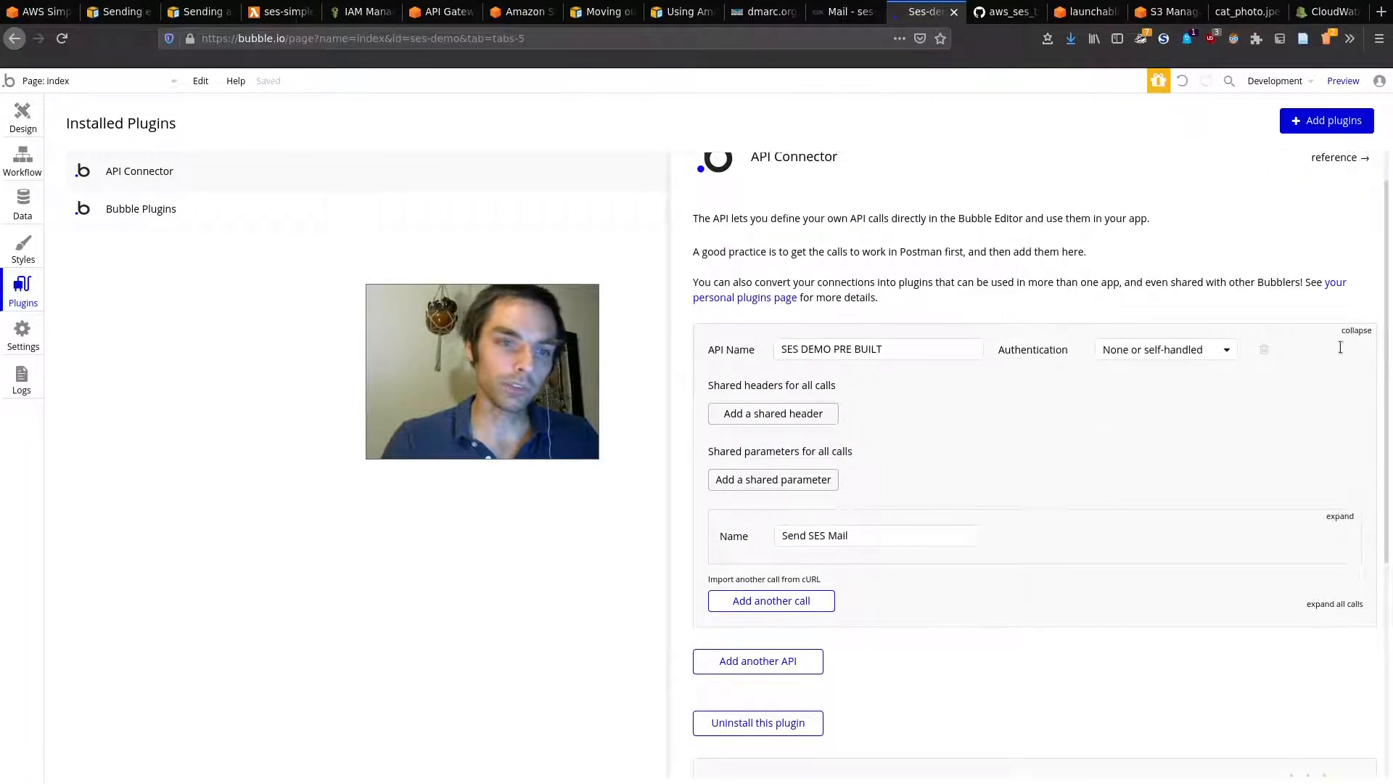
Step: Delete the SES DEMO PRE BUILT API and the extra blank New API, confirming each
click(786, 662)
scroll(936, 482, down, 4)
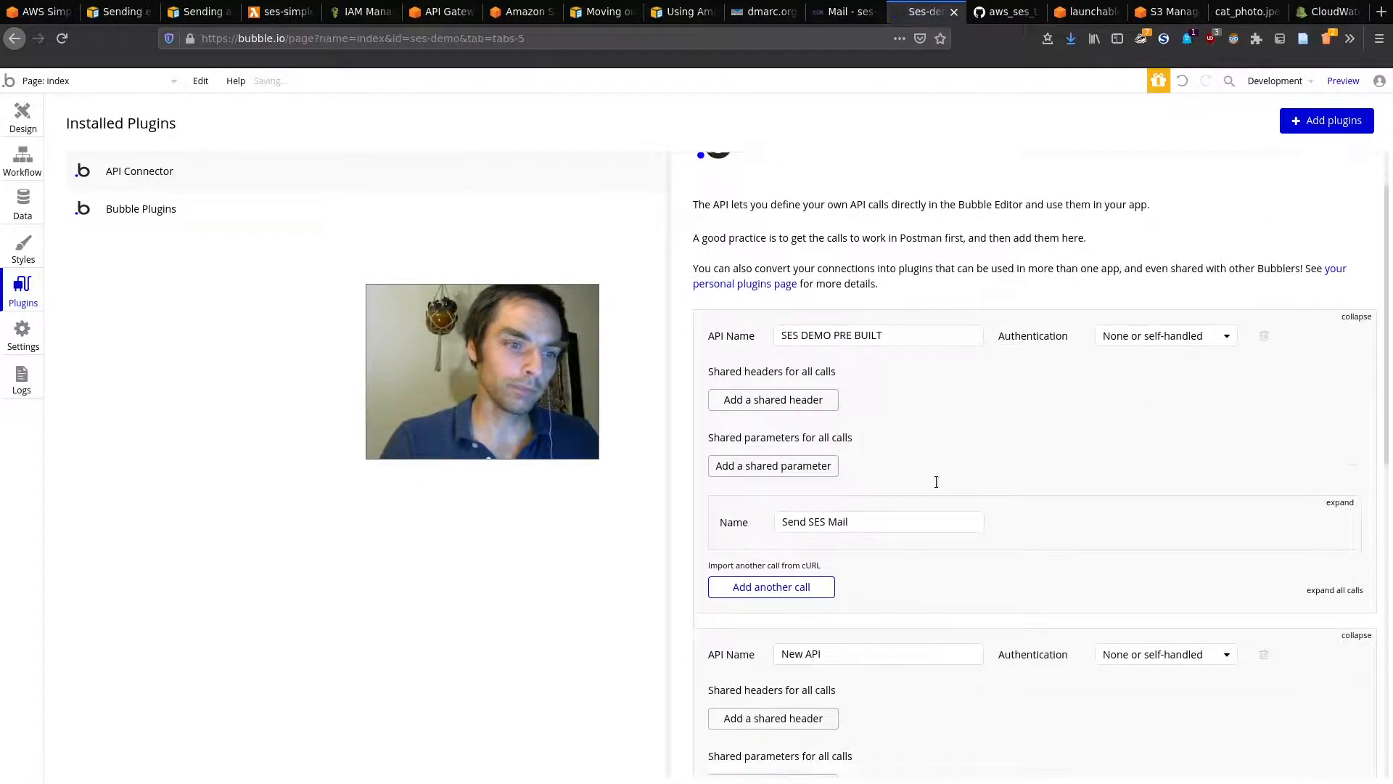
scroll(1119, 401, up, 5)
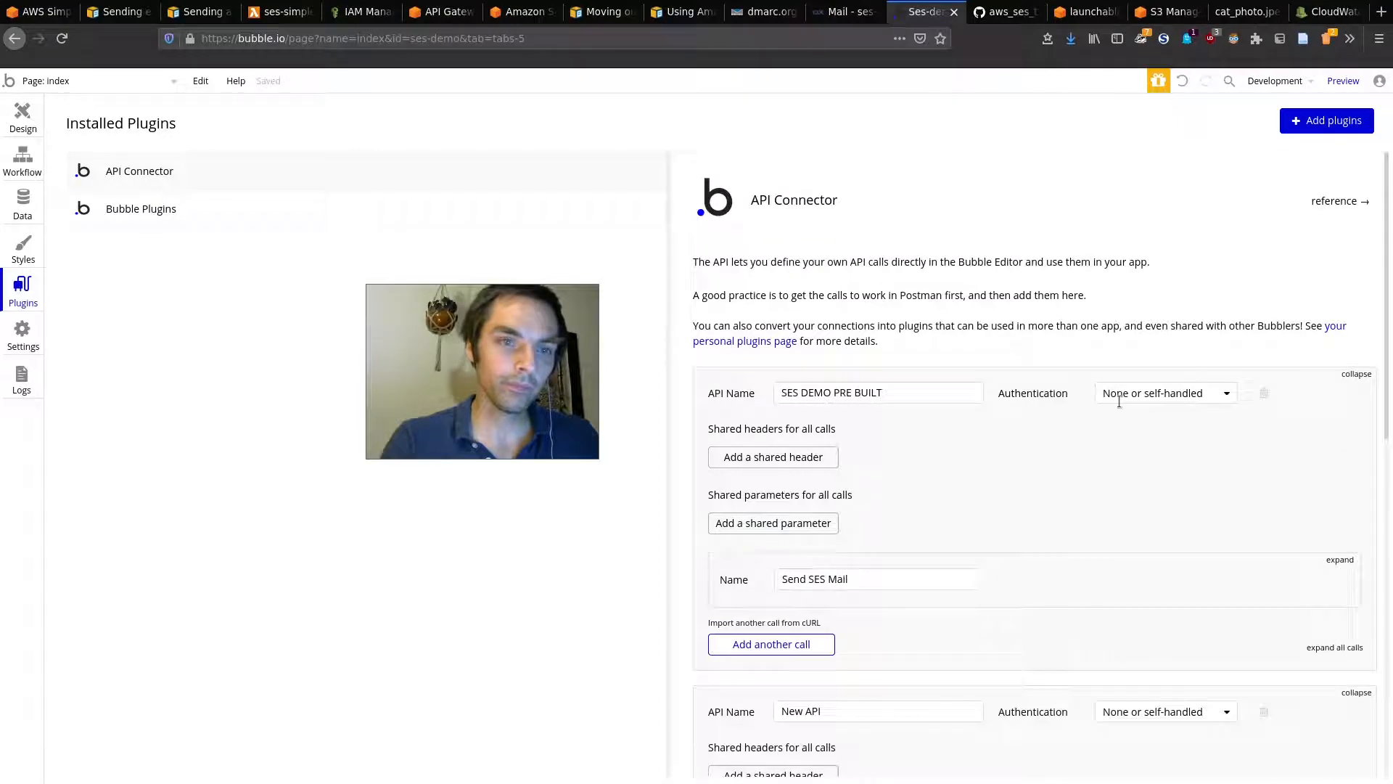
click(1264, 394)
click(697, 235)
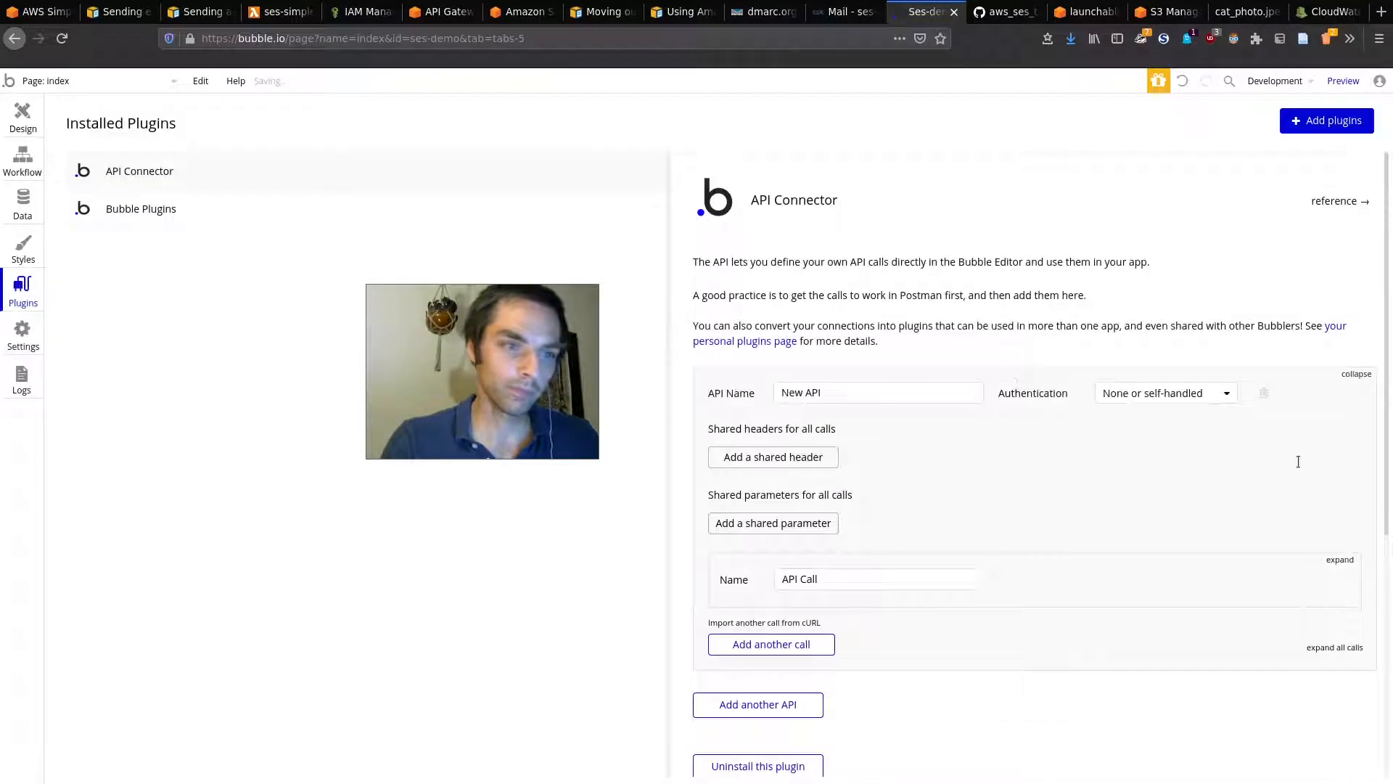
click(1263, 393)
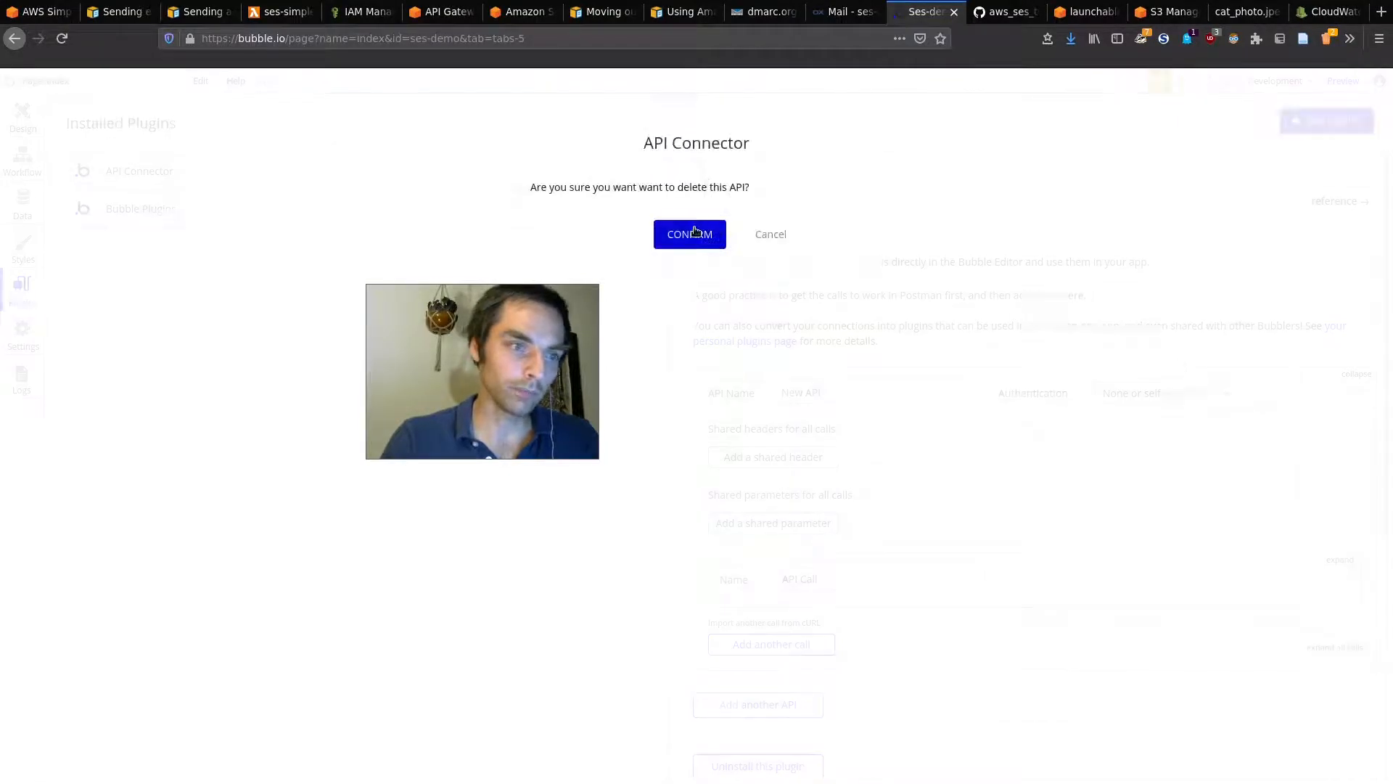
click(694, 232)
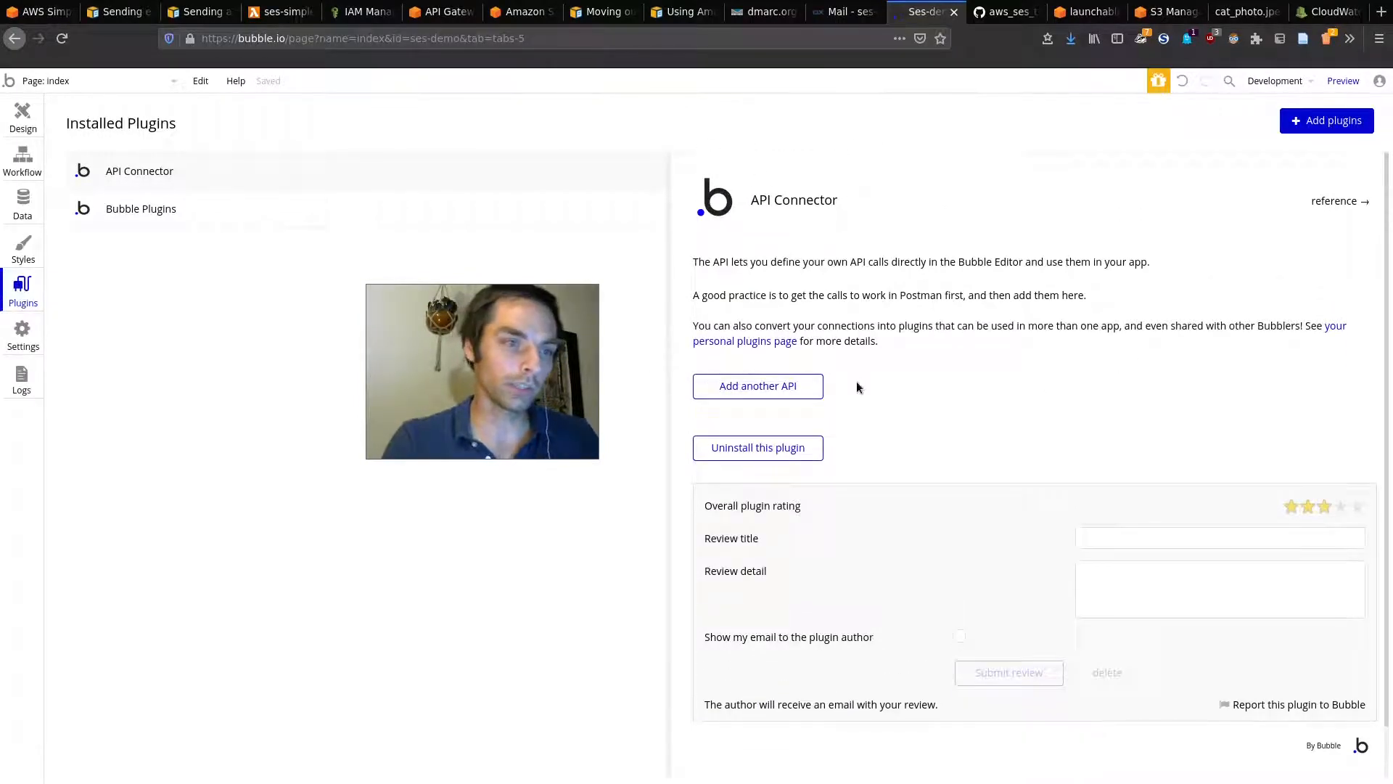
click(810, 386)
Step: Name the API 'SES API' and its call 'Send Email with SES', a POST action returning Text
double_click(841, 394)
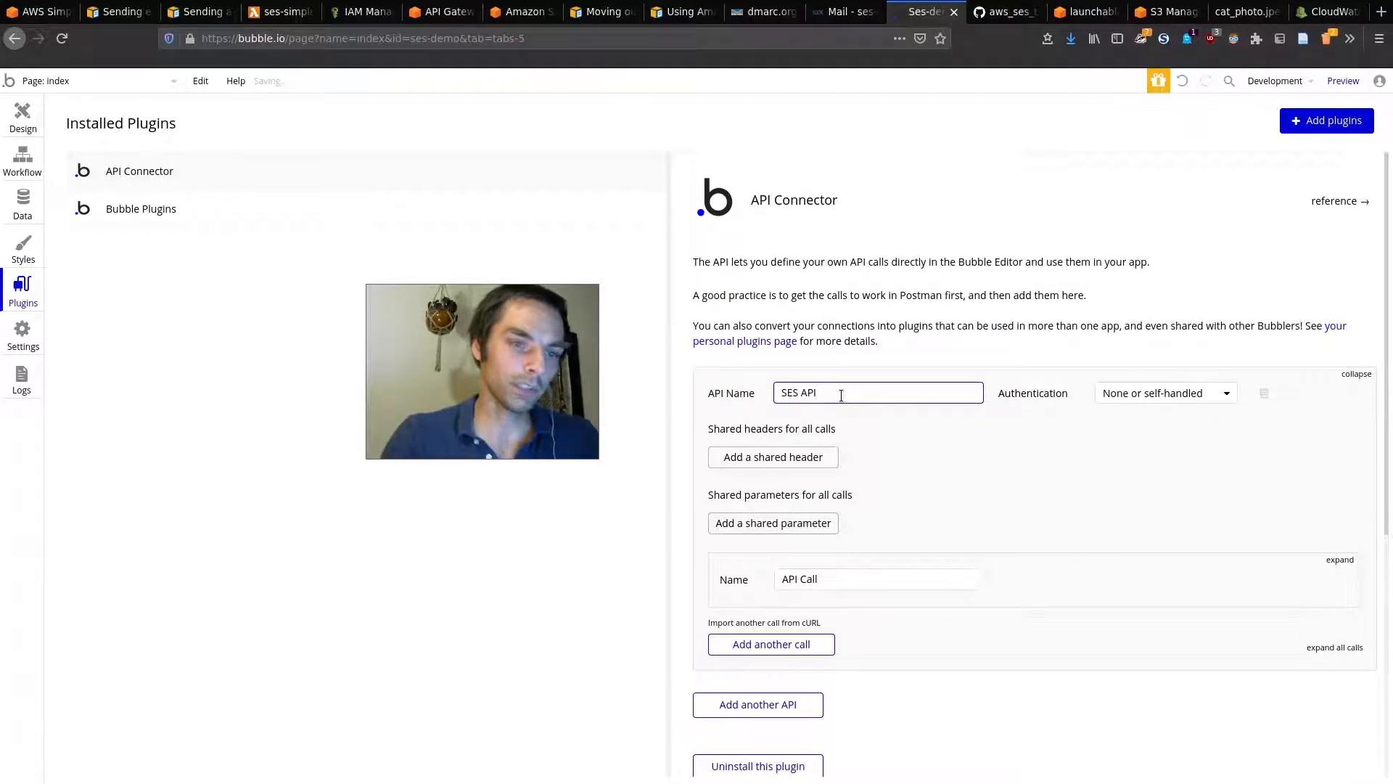
scroll(860, 414, down, 1)
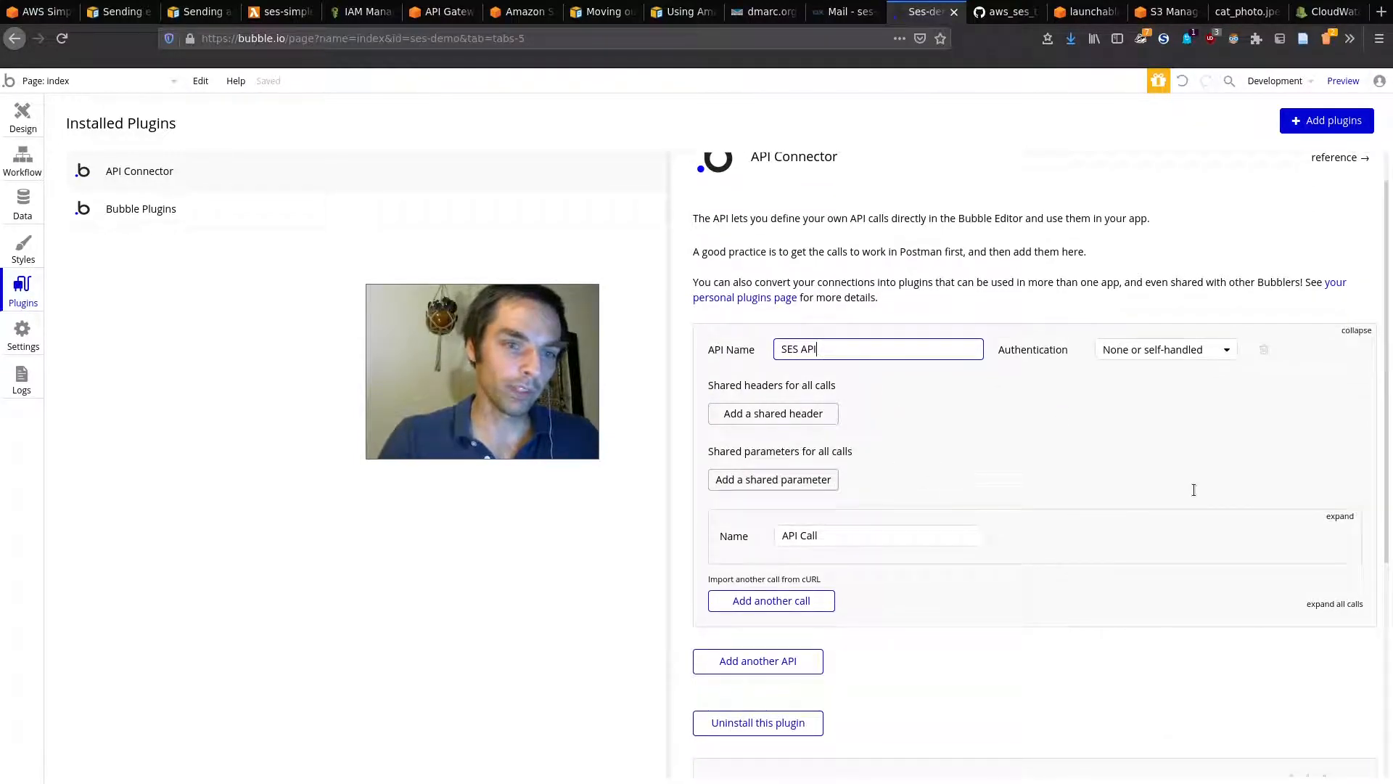
click(1340, 518)
click(843, 538)
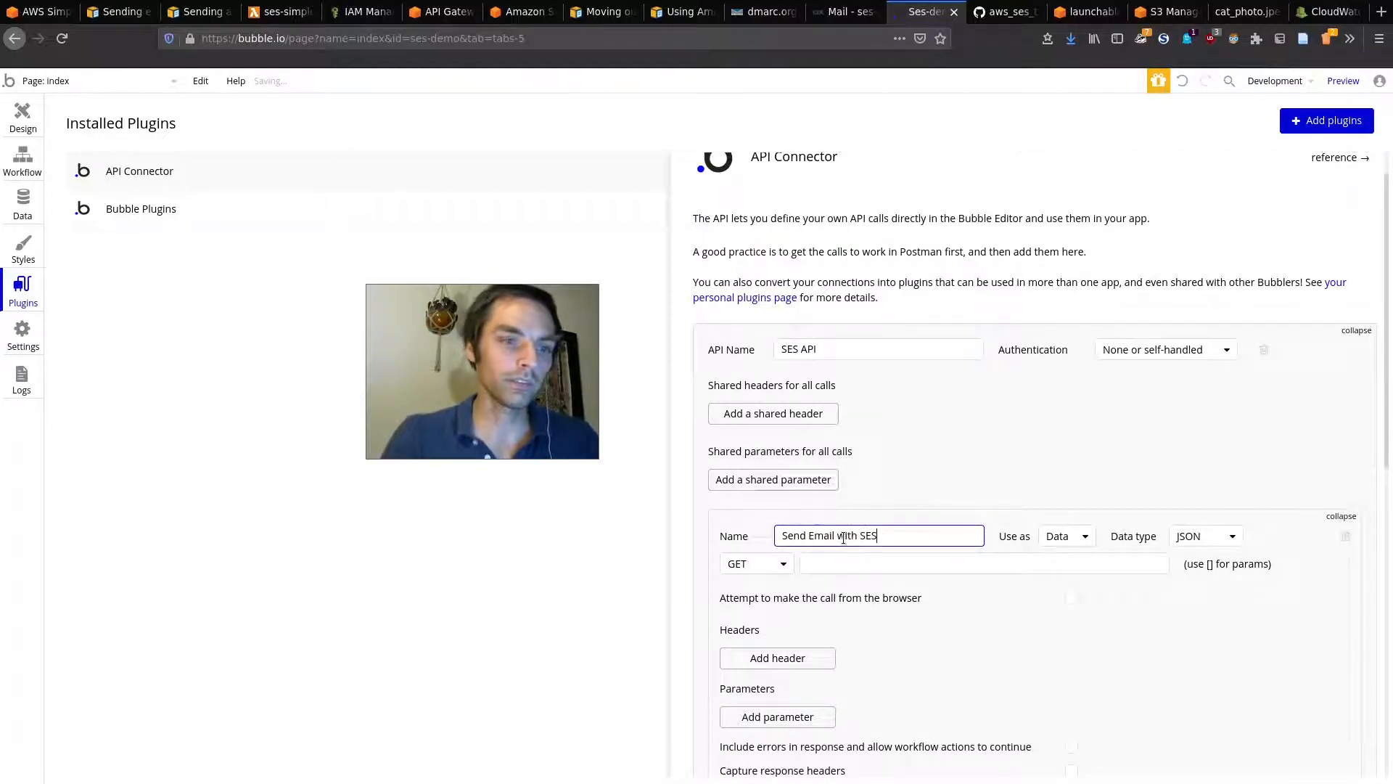
scroll(1027, 425, down, 3)
click(775, 394)
click(740, 436)
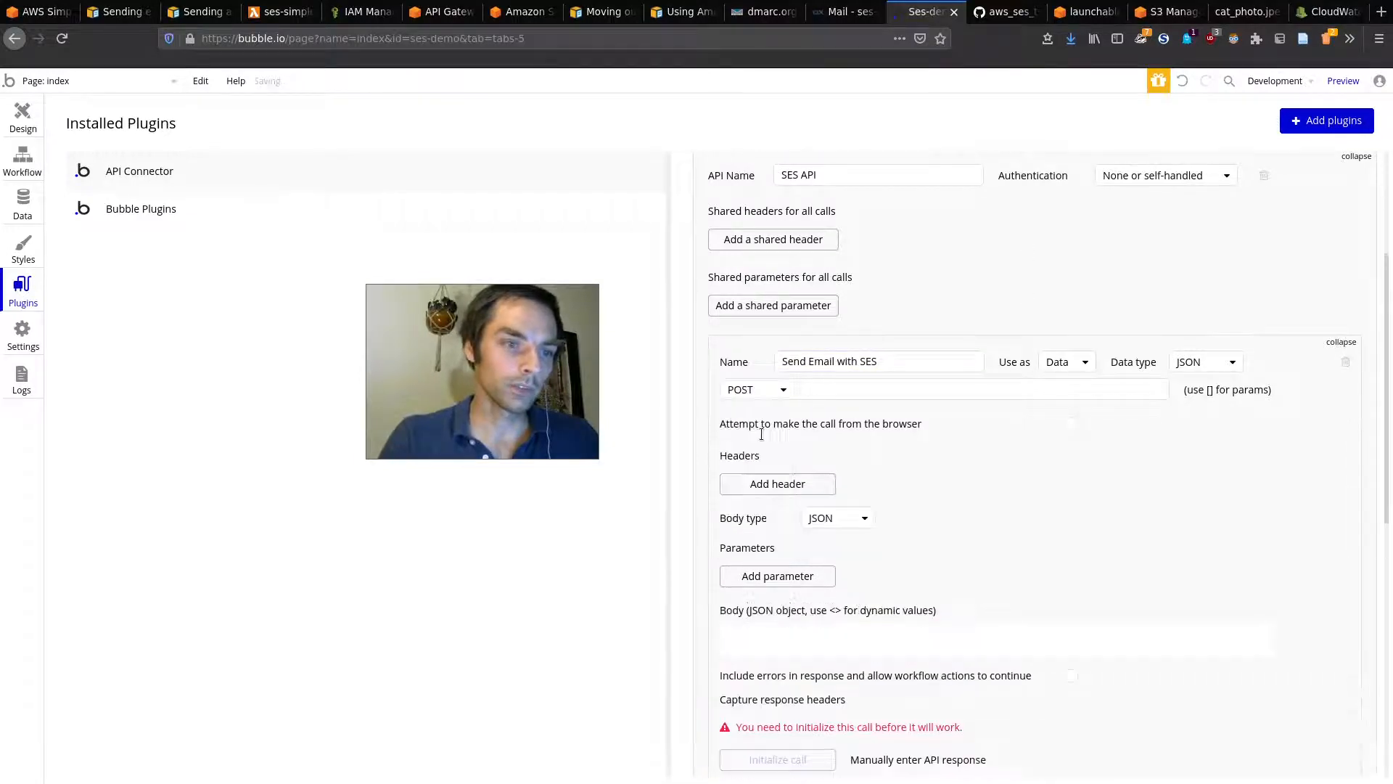
click(1195, 366)
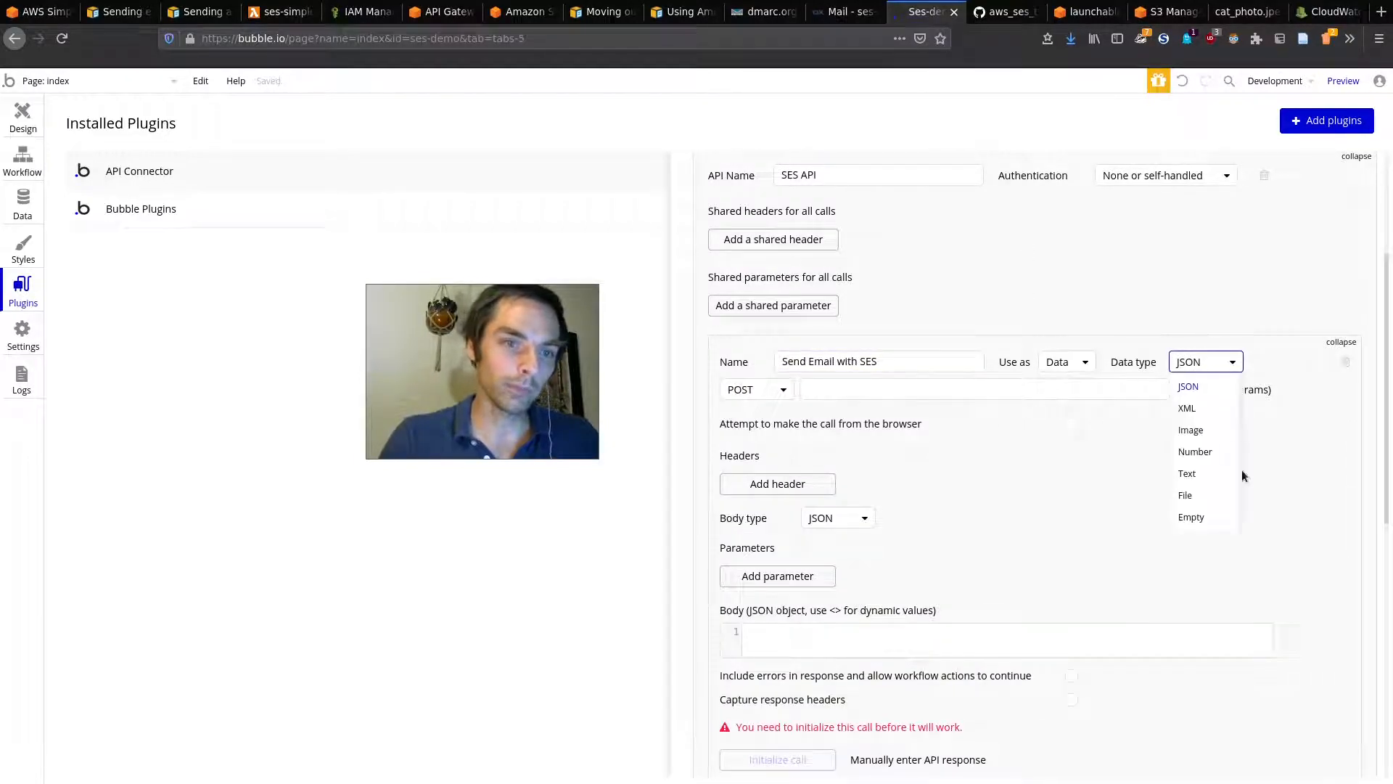
click(1188, 474)
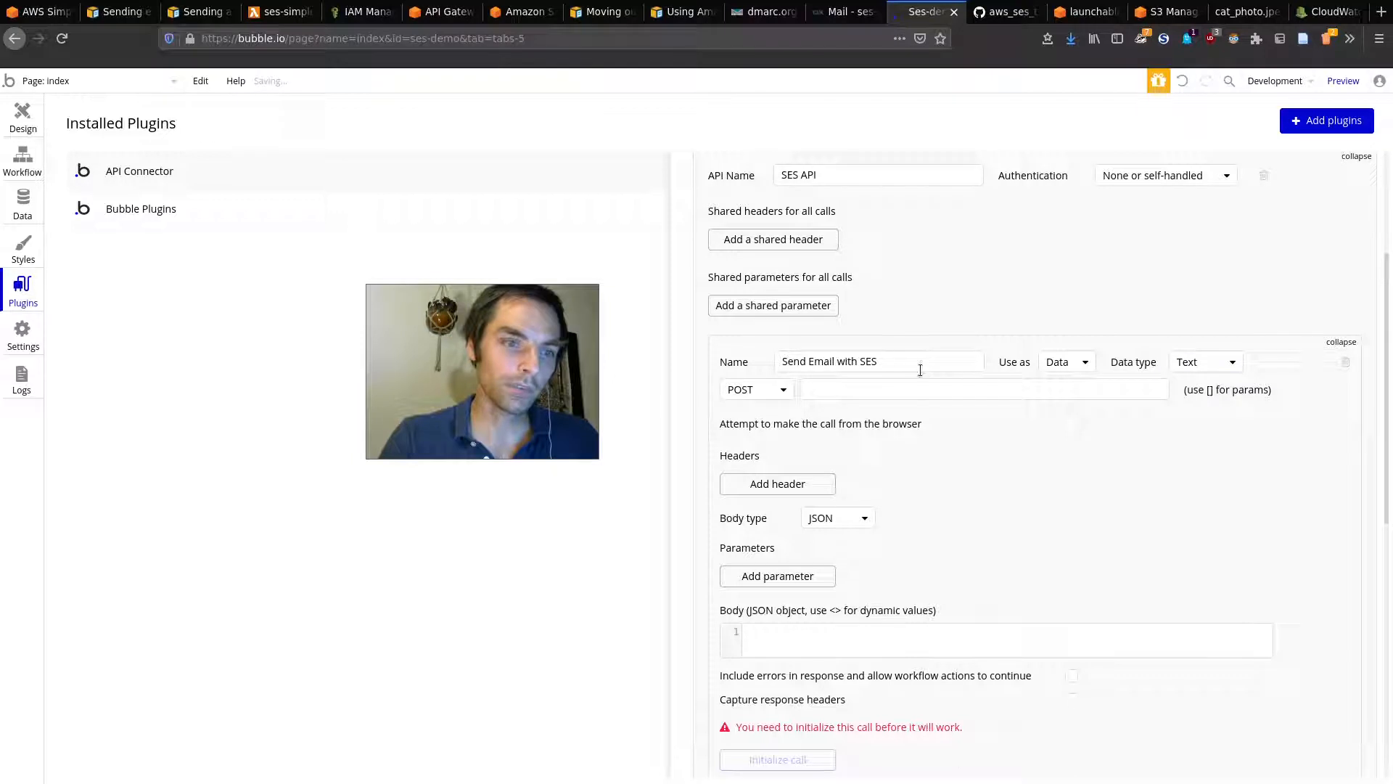
click(1061, 408)
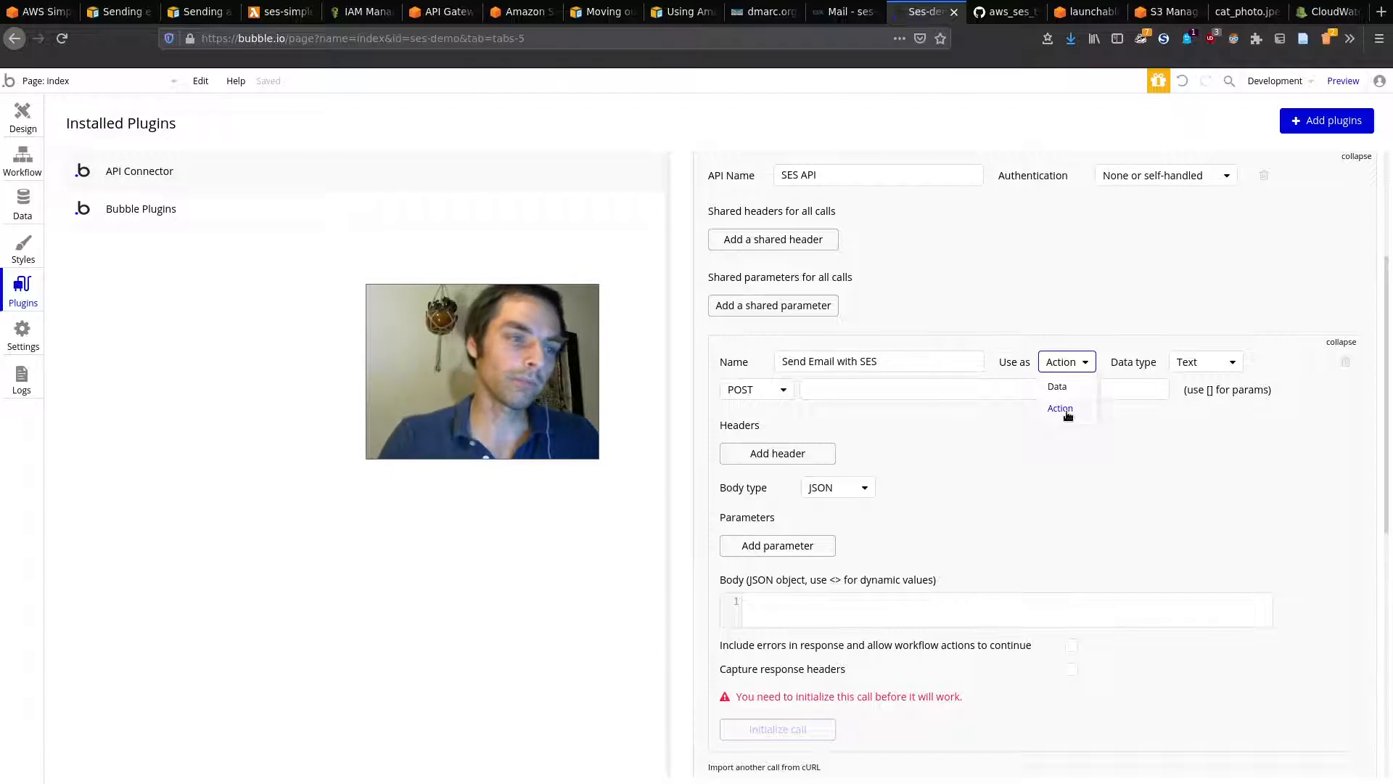
click(993, 442)
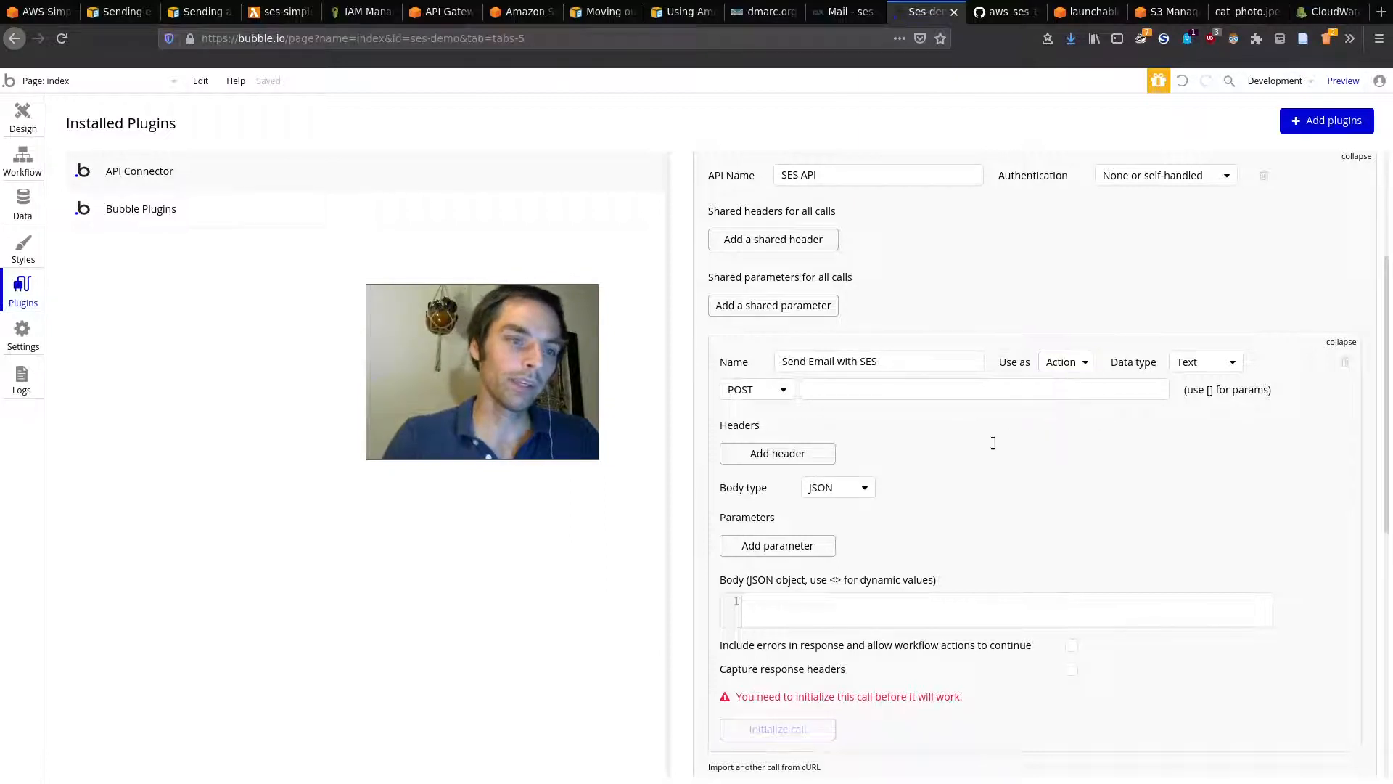
Step: Point the call at the API Gateway invoke URL, give it body 'Hello from Bubble!!', and initialize it
click(831, 386)
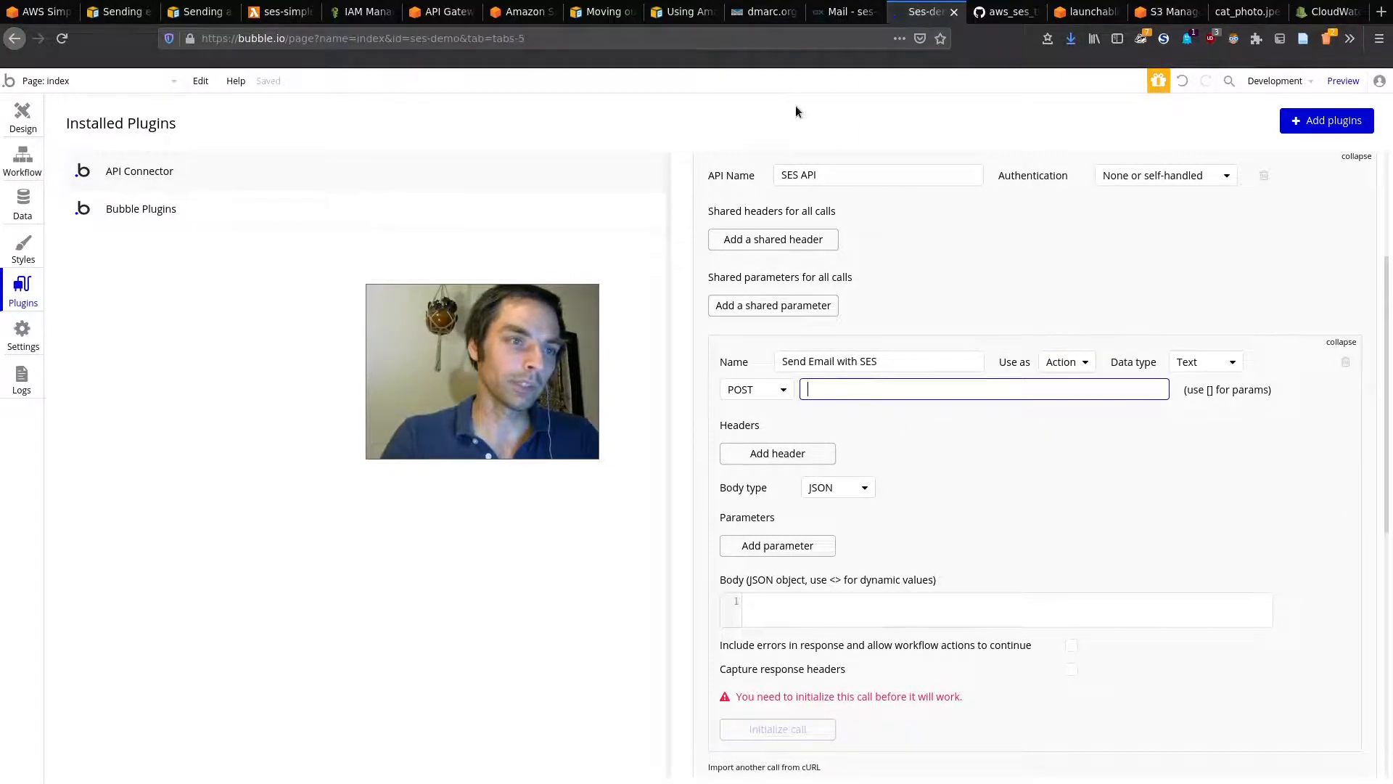
click(441, 12)
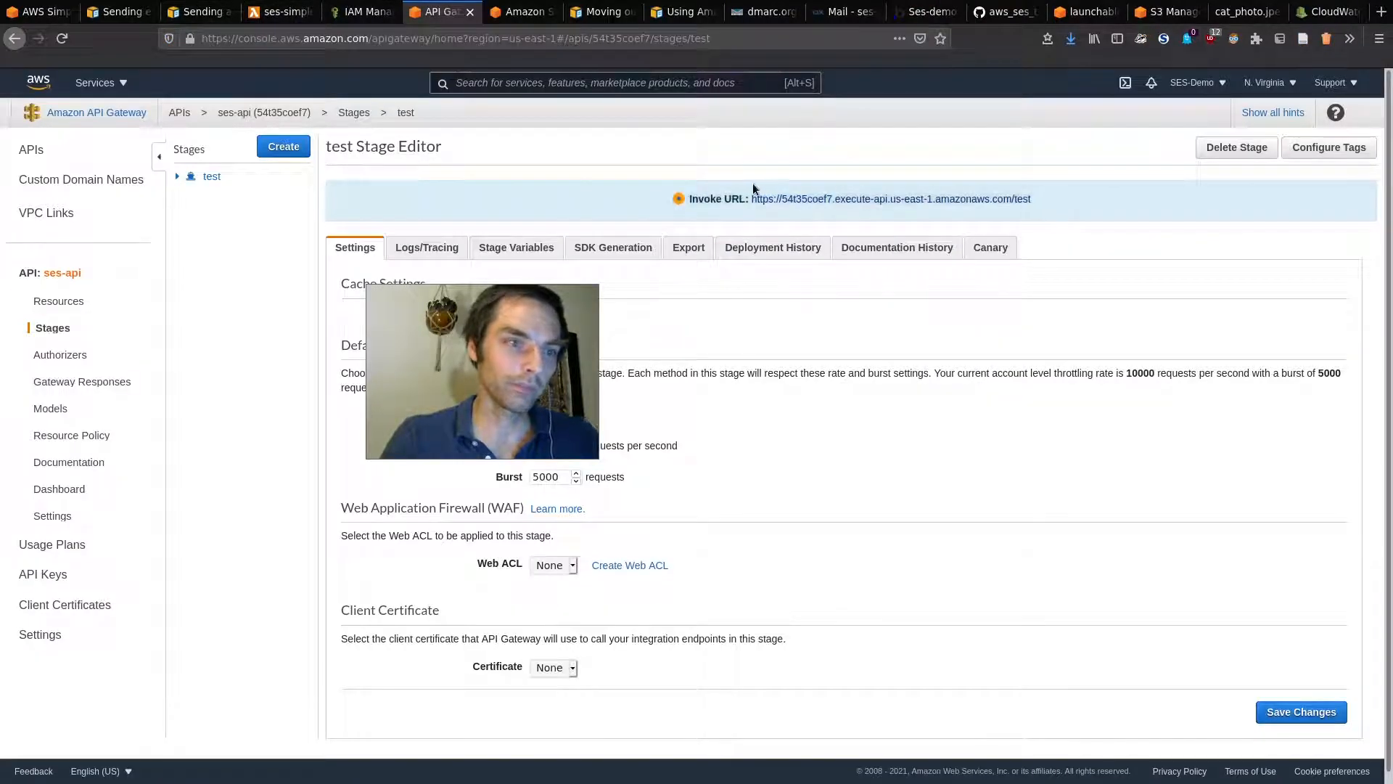
click(928, 12)
click(937, 383)
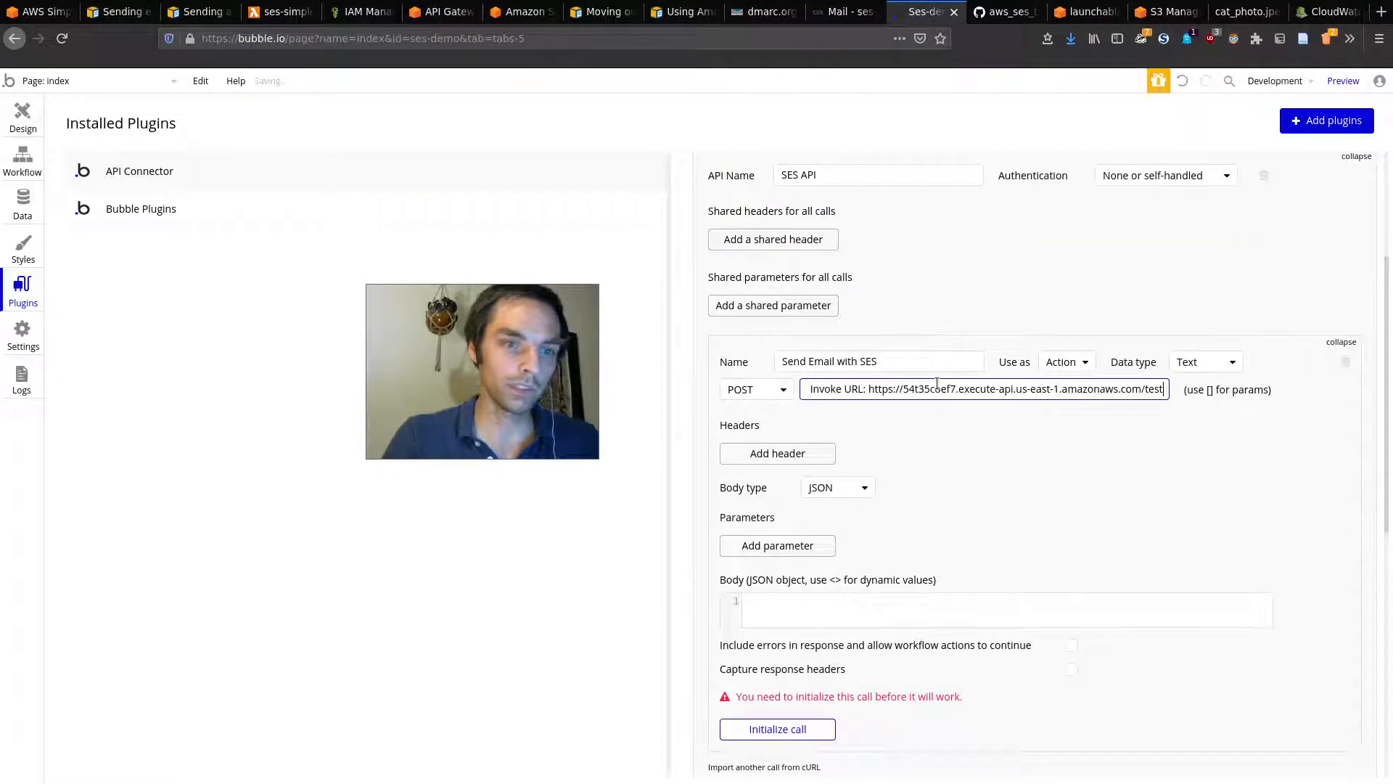
key(Left)
key(ctrl+BackSpace)
key(ctrl+BackSpace)
key(ctrl+BackSpace)
scroll(928, 496, down, 1)
click(896, 566)
text(Hello from Bubble!!)
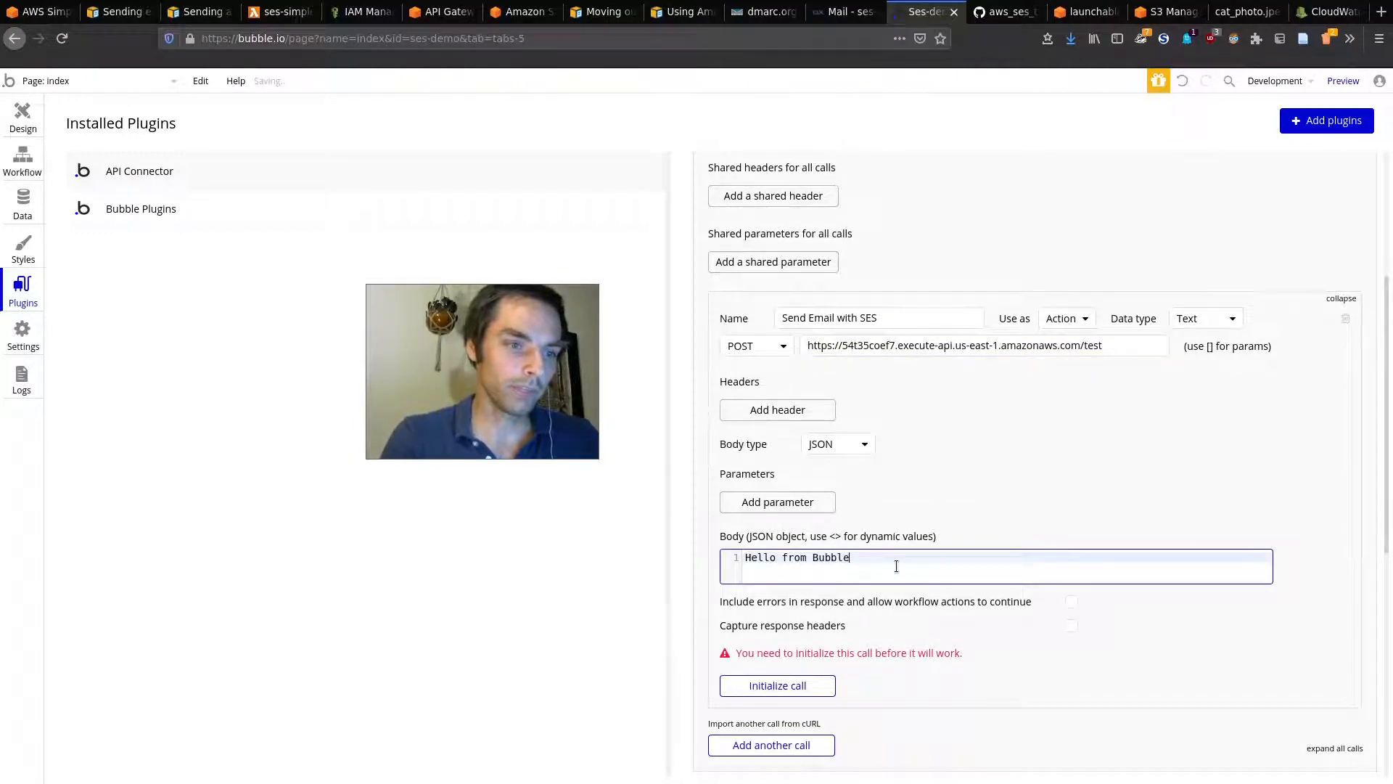
click(806, 685)
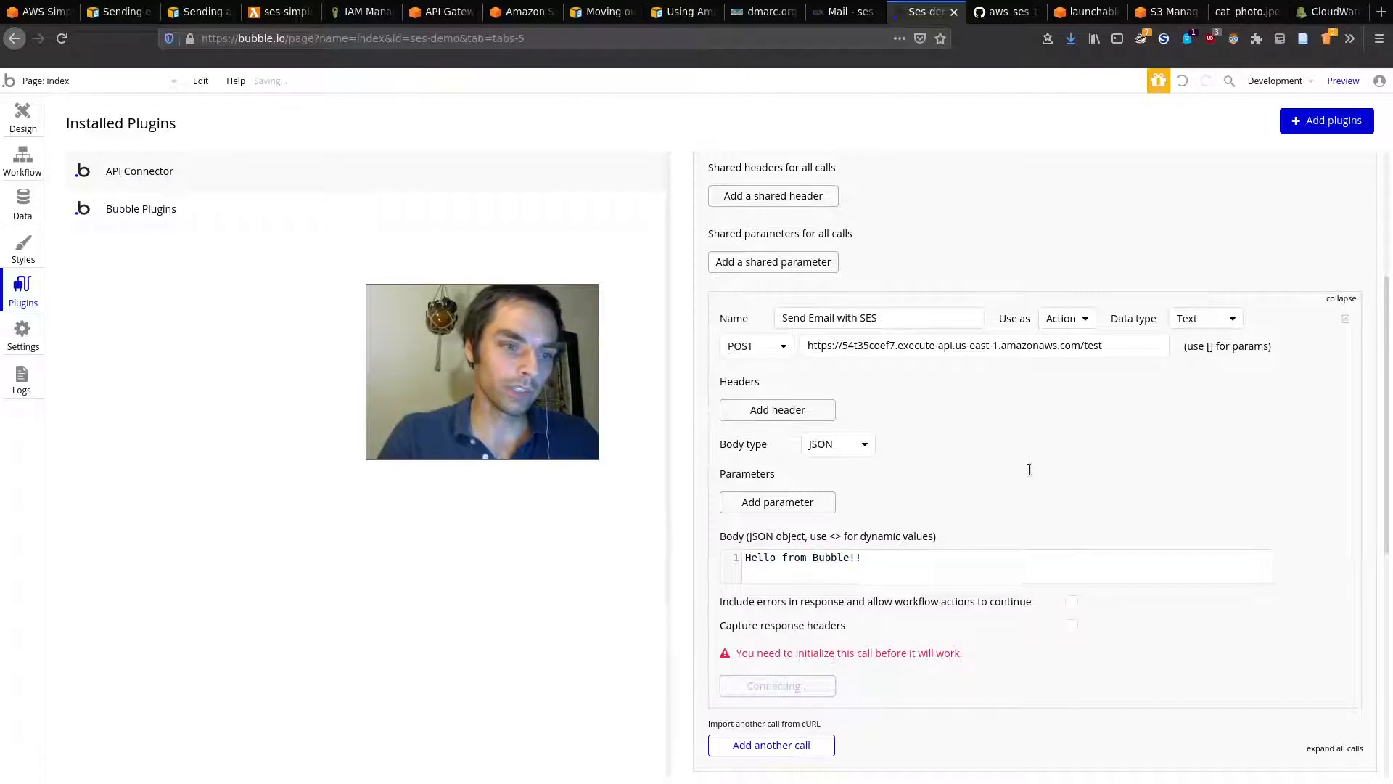
drag(864, 640, 972, 655)
click(974, 656)
Step: Open the new 12:56 'Hello from Bubble!!' email in the webmail inbox, then return to API Gateway
click(865, 6)
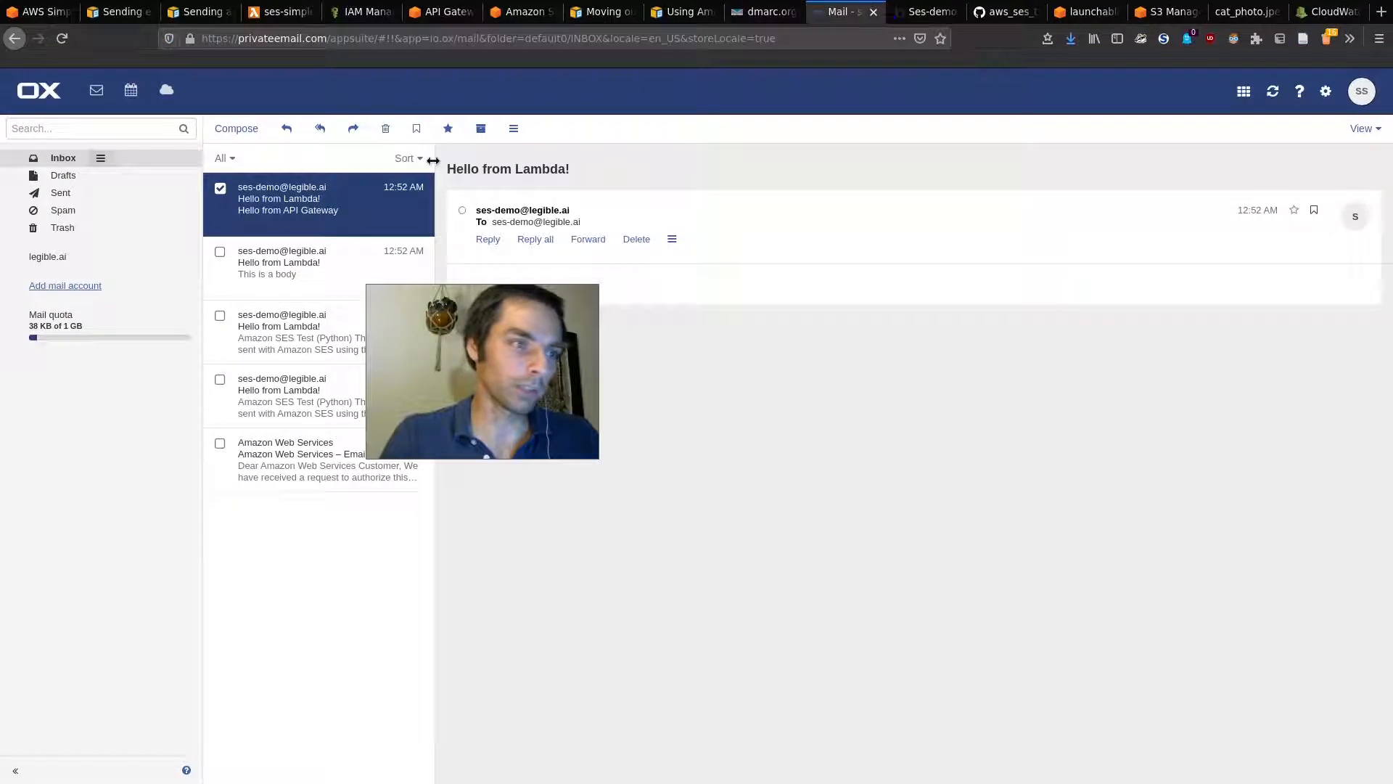
click(124, 174)
click(124, 158)
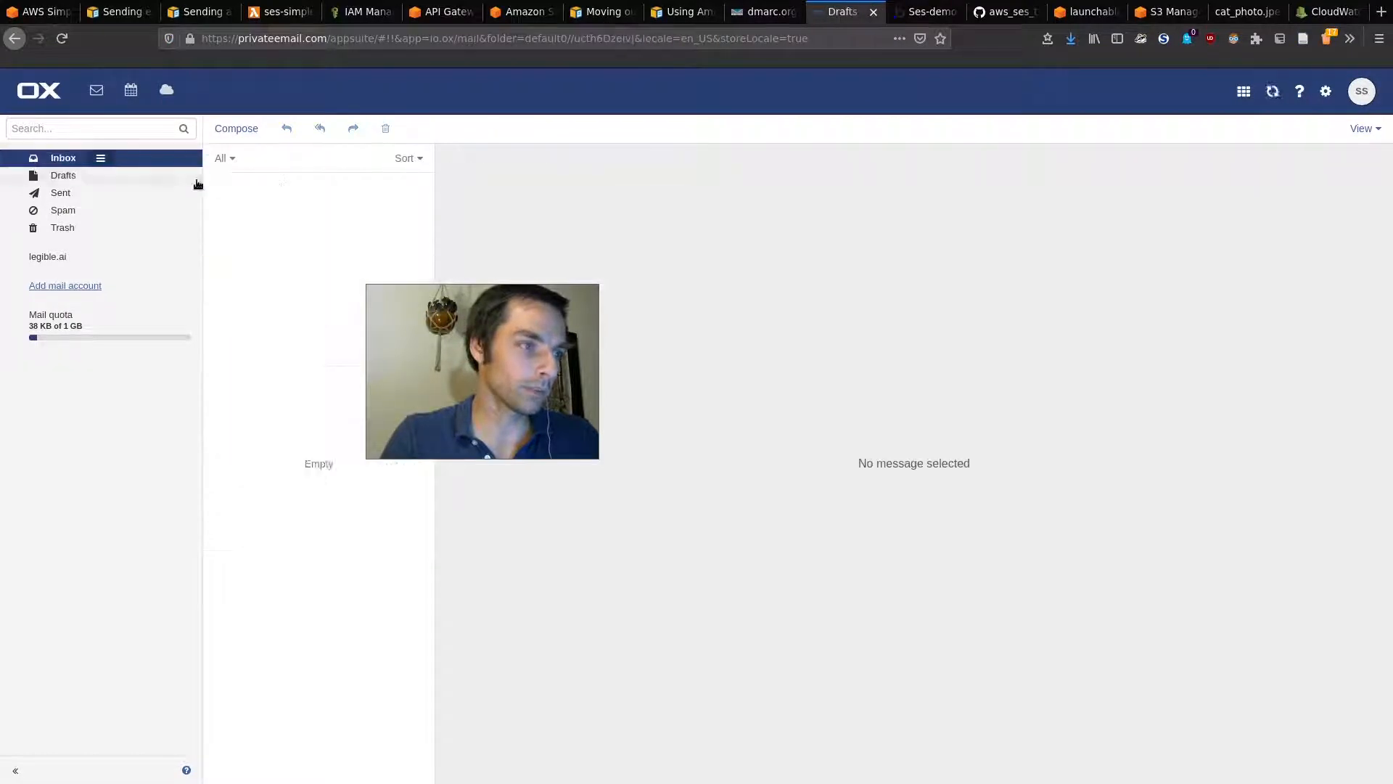
click(332, 202)
drag(540, 375, 454, 646)
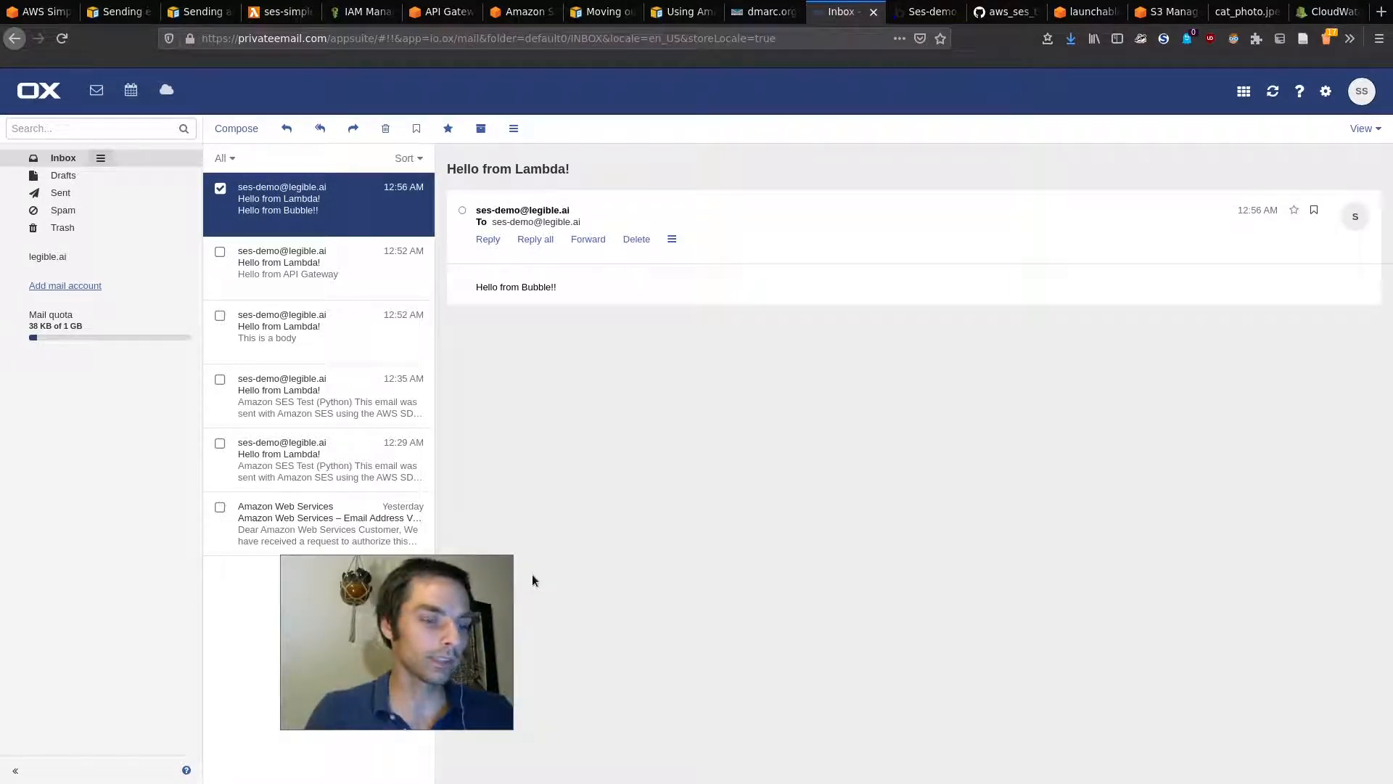
click(444, 612)
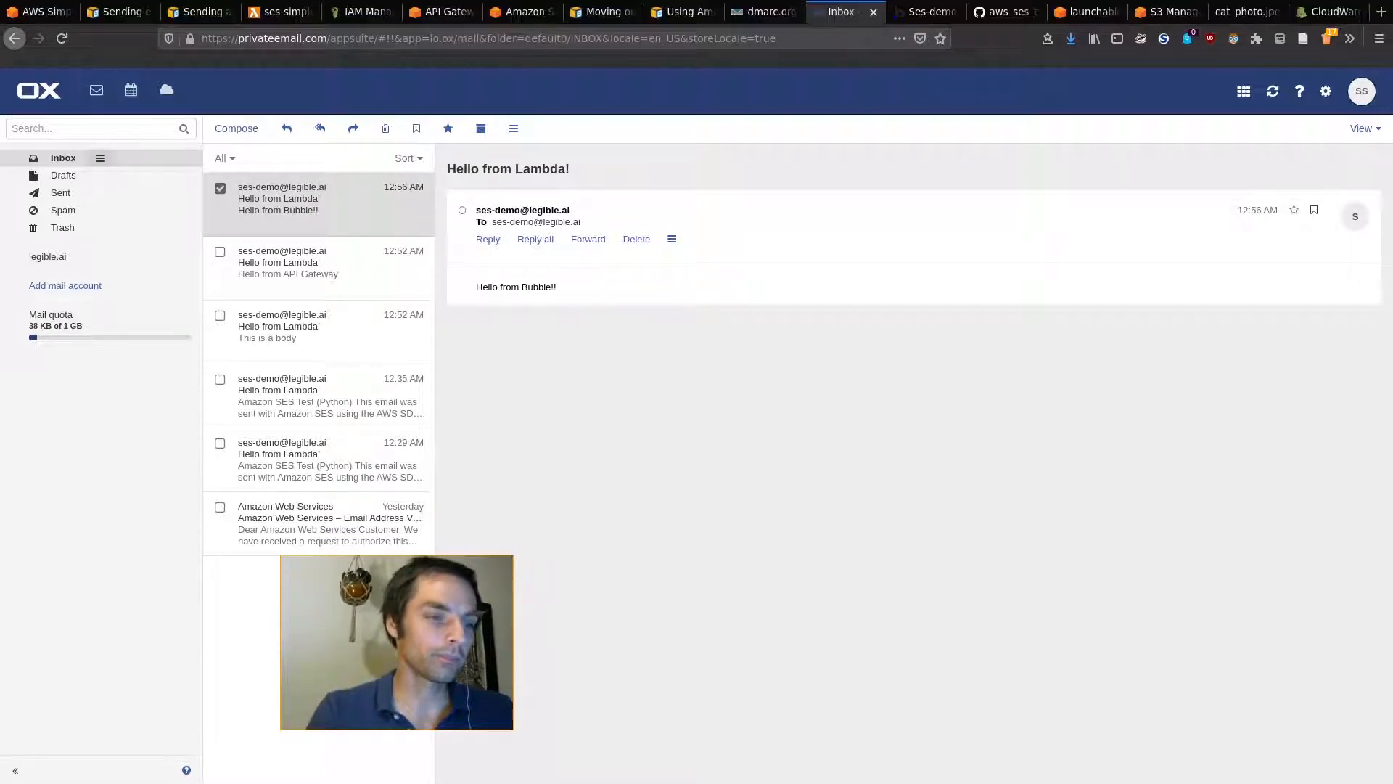
key(super)
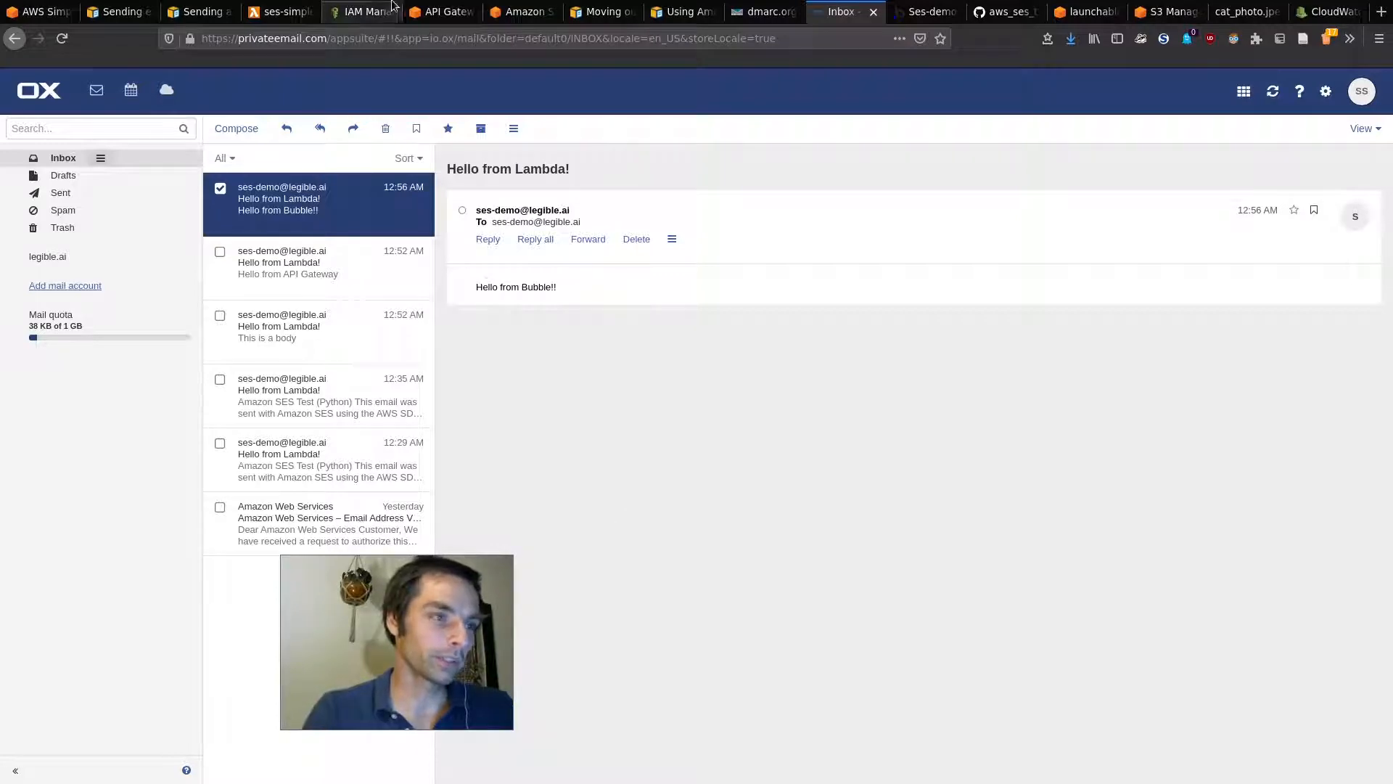
click(449, 9)
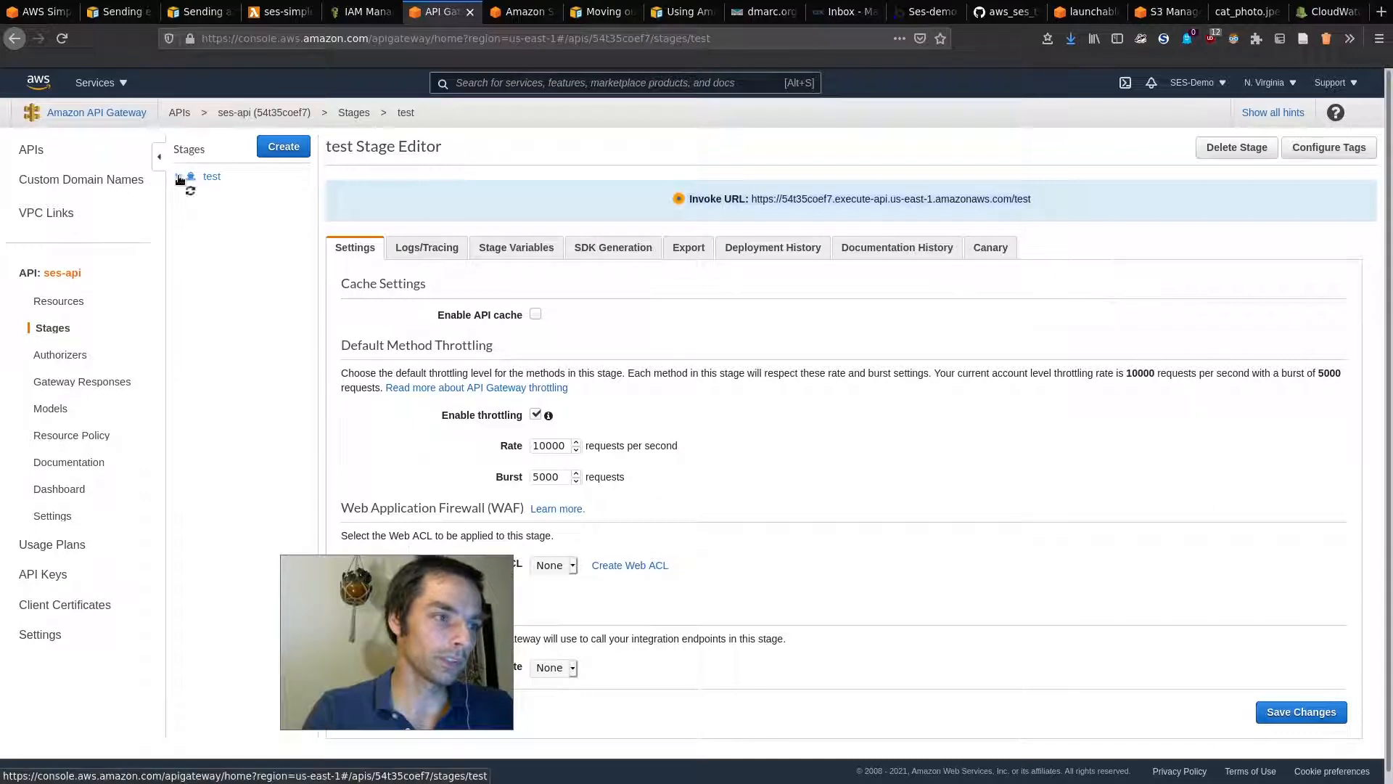
Step: Open the POST method's Method Request and expand its URL Query String Parameters
click(213, 209)
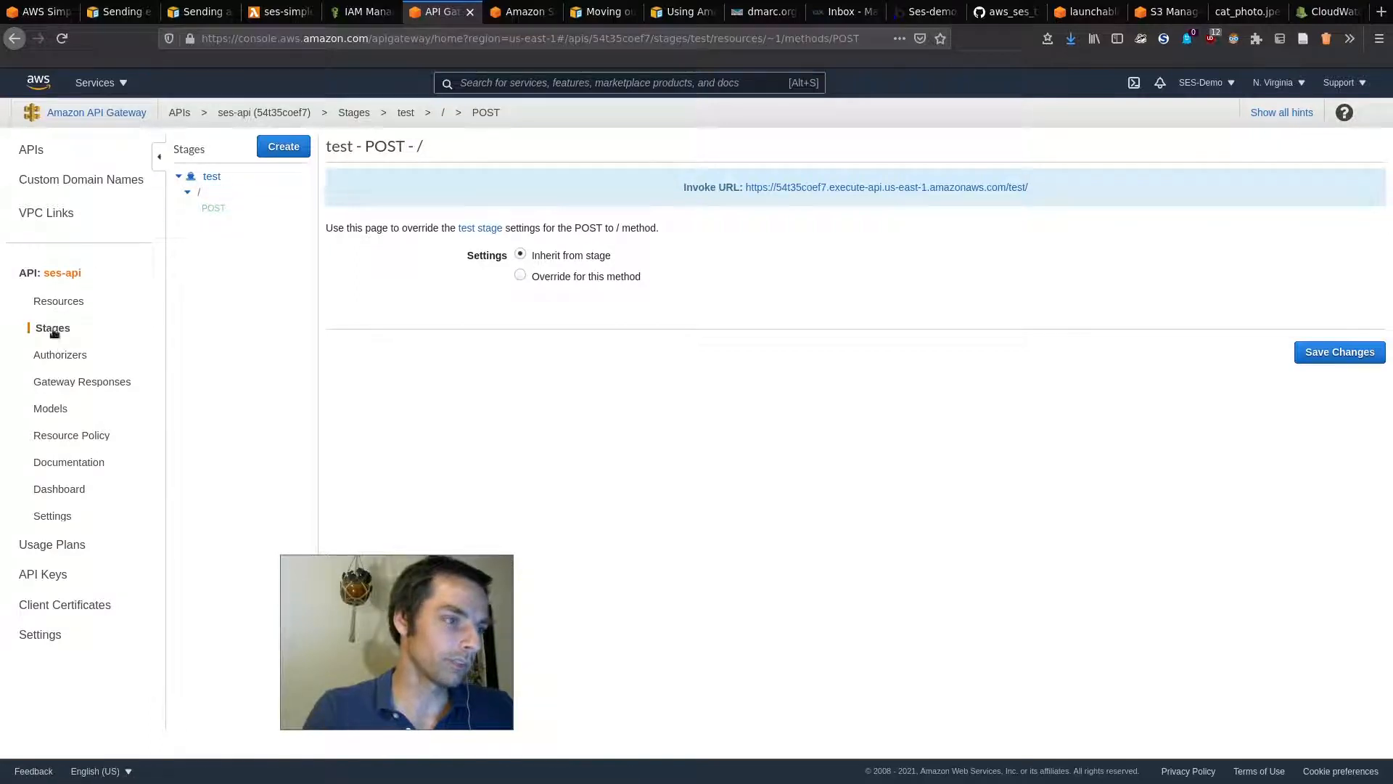
click(67, 305)
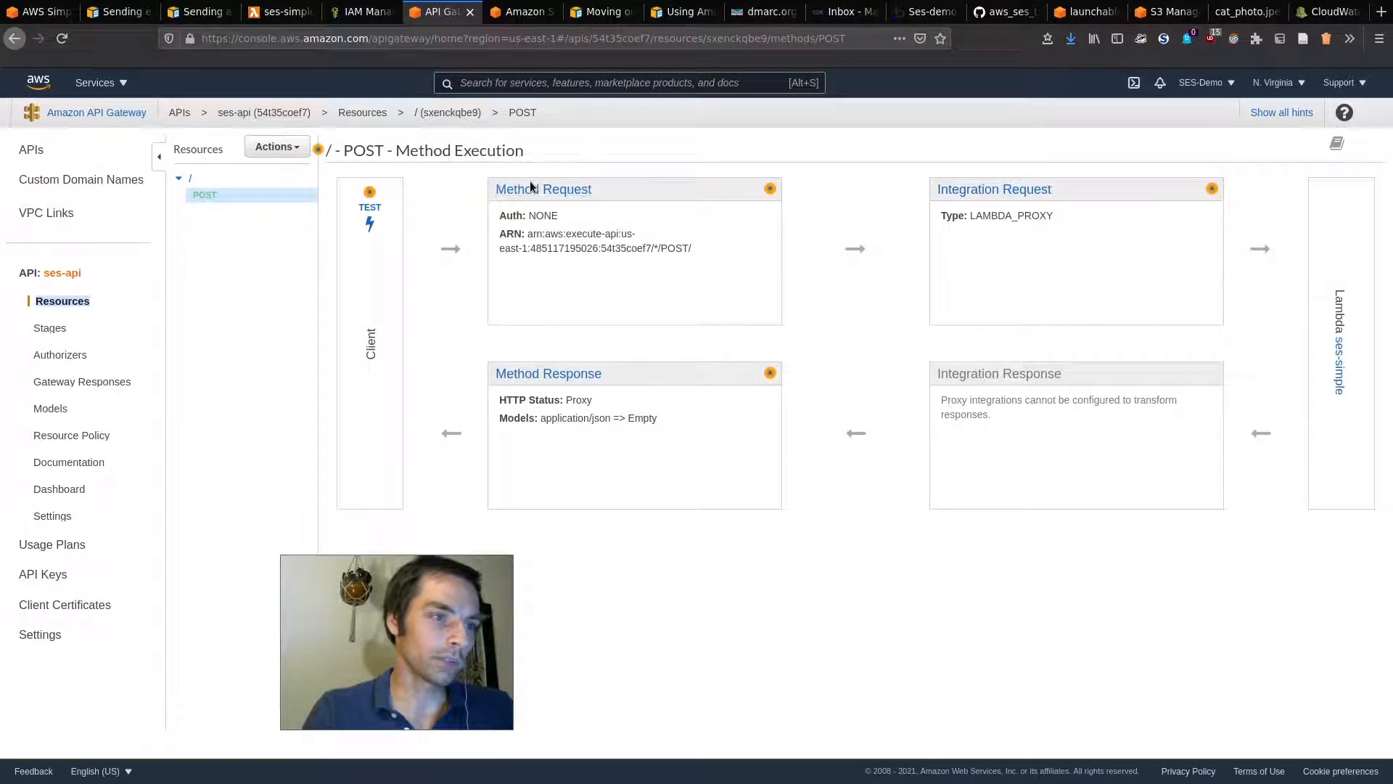
click(566, 189)
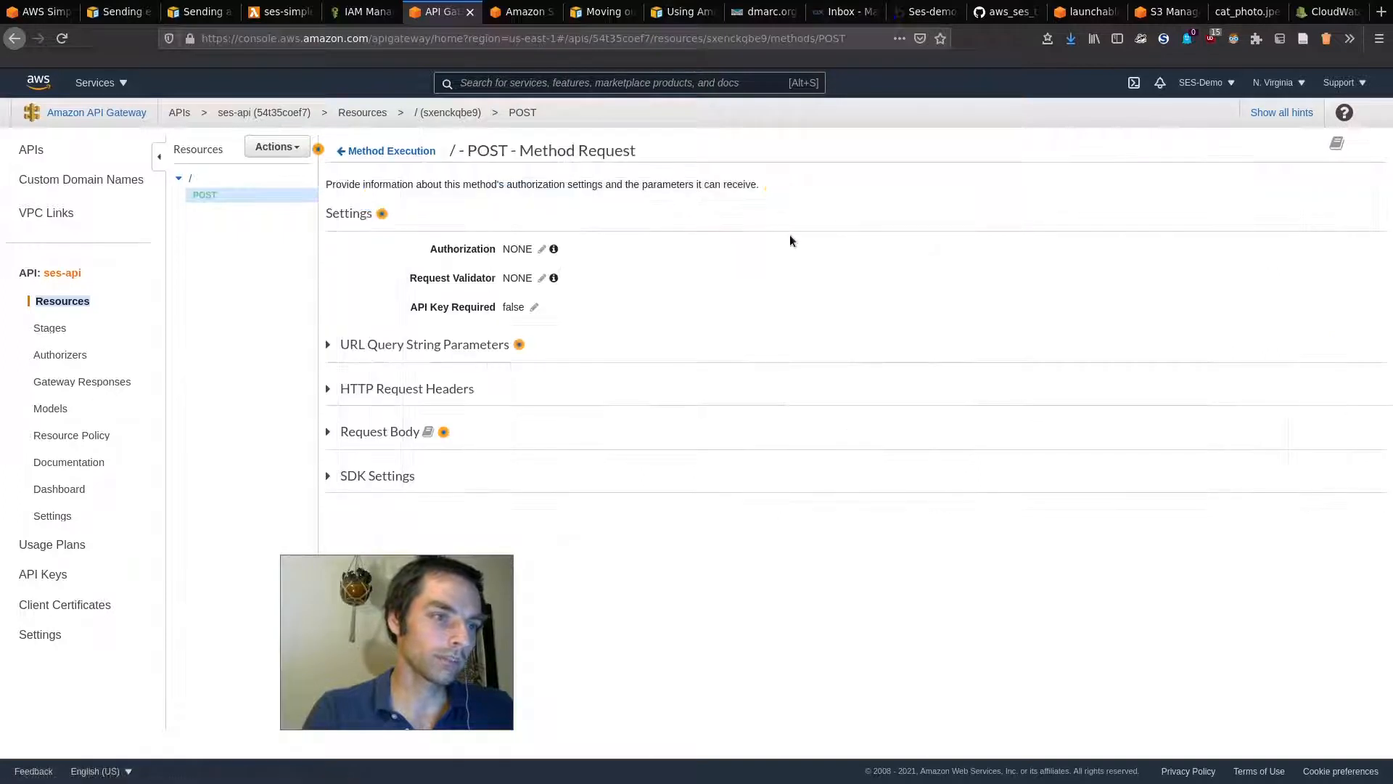
click(422, 345)
Step: Add a required 'to' query string parameter to the POST method
click(423, 441)
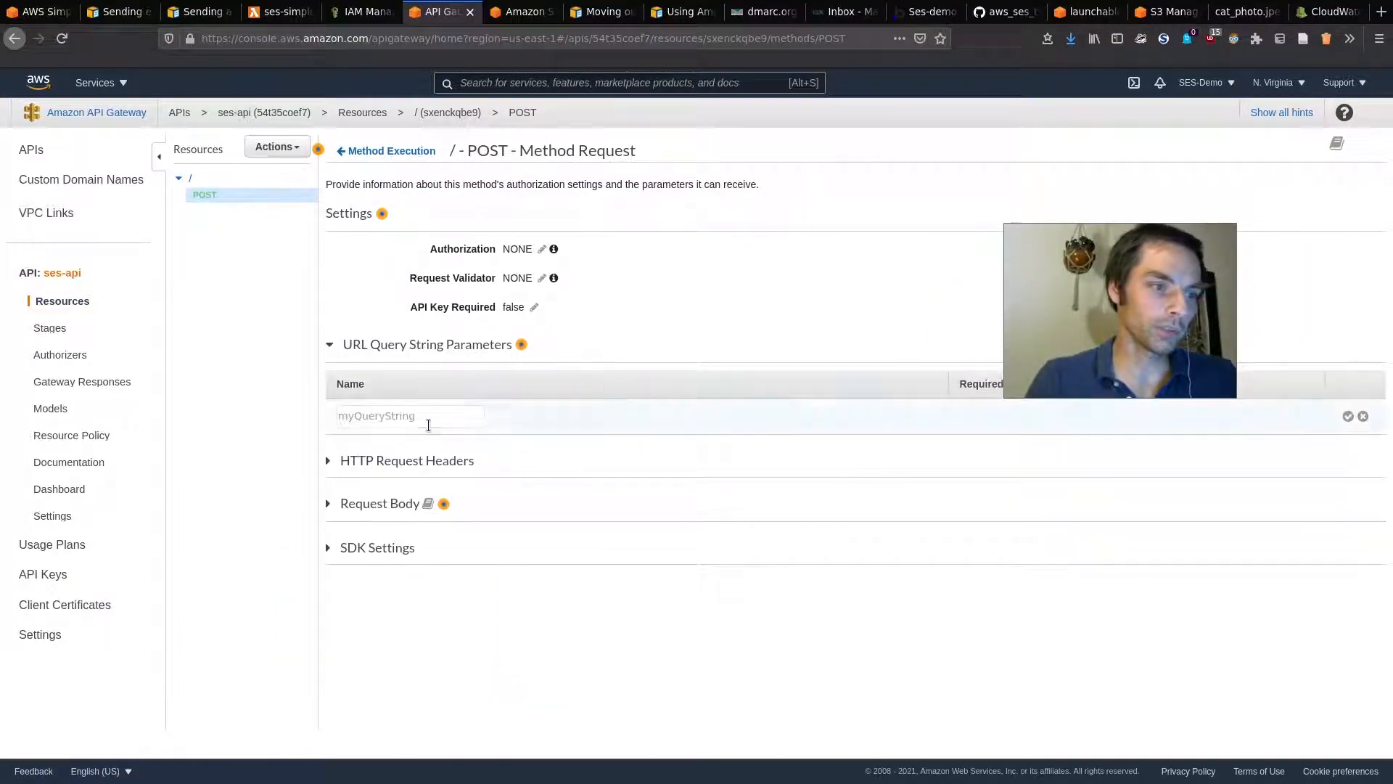
text(e)
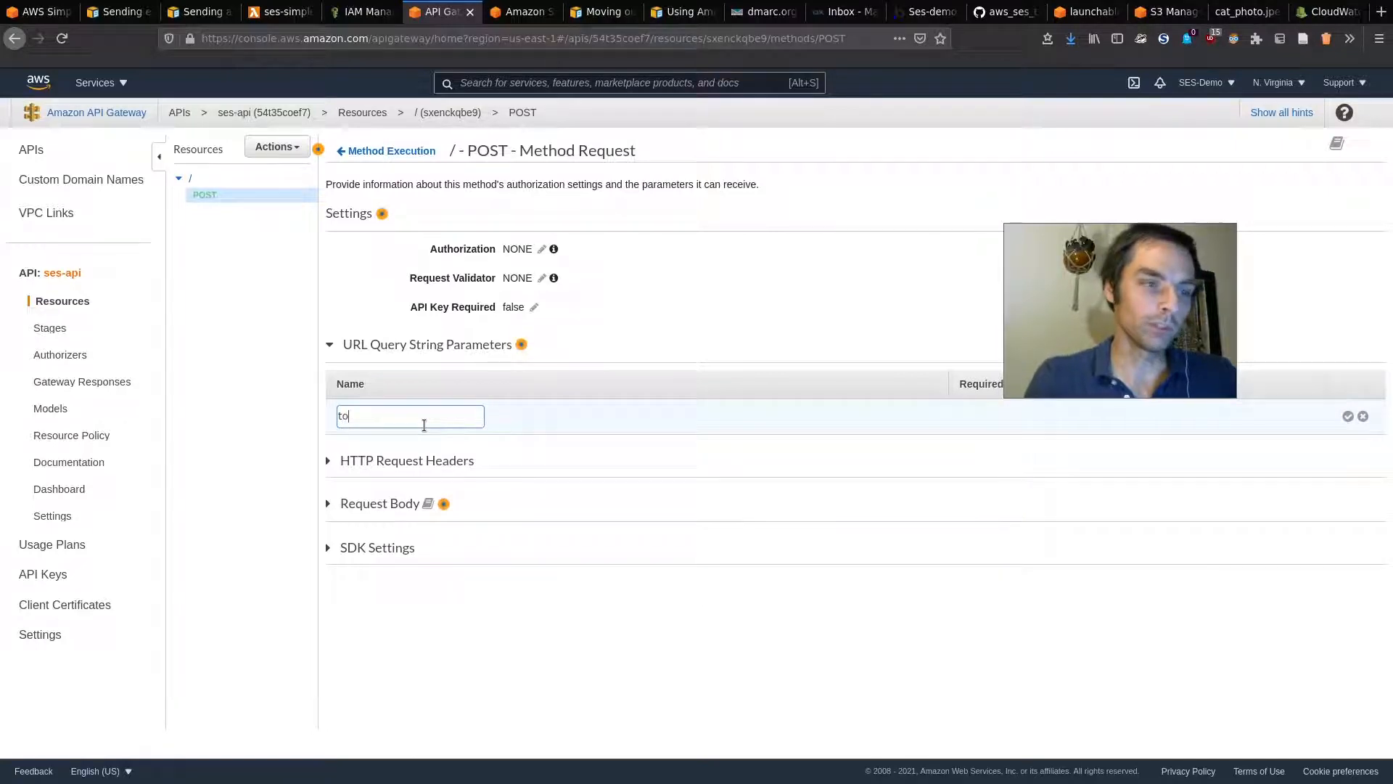
key(BackSpace)
text(recipient)
key(ctrl+a)
text(to)
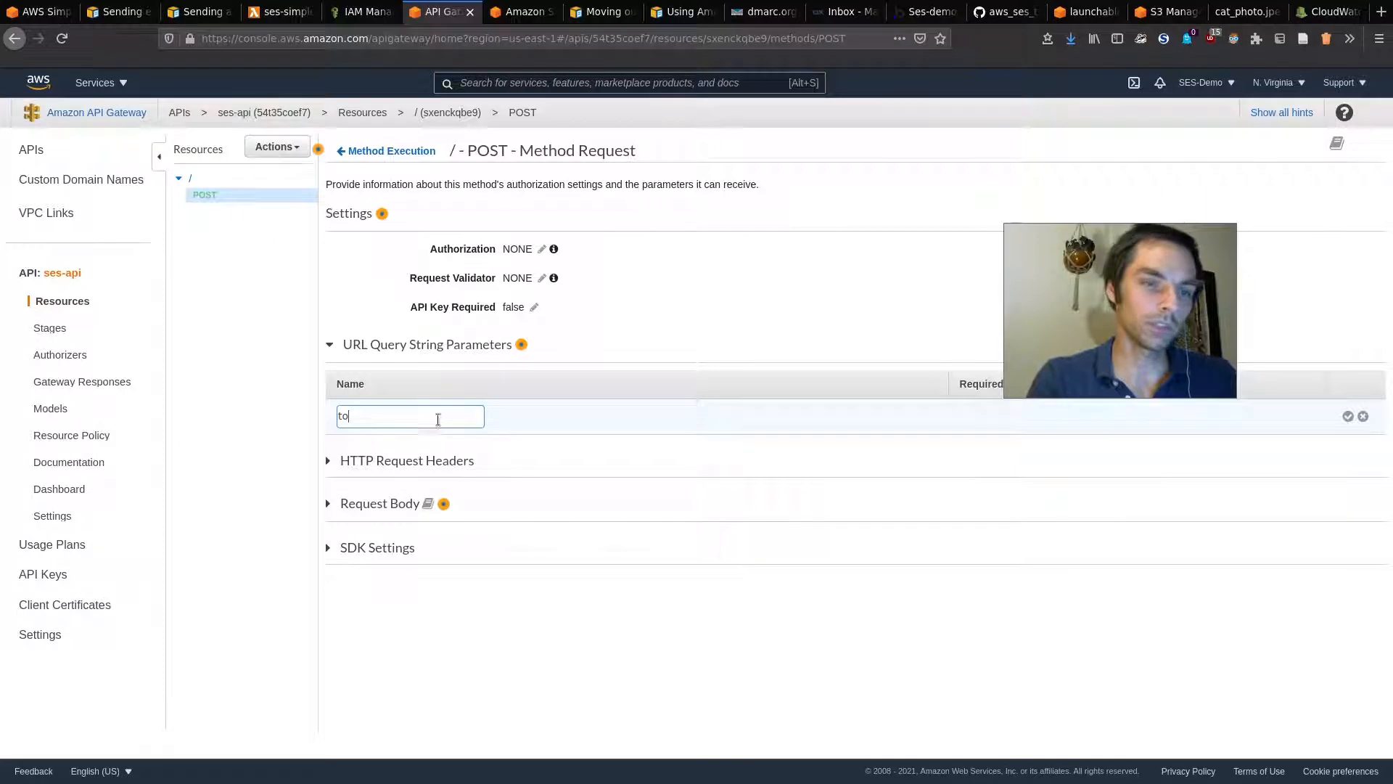
key(super)
drag(1176, 290, 1170, 231)
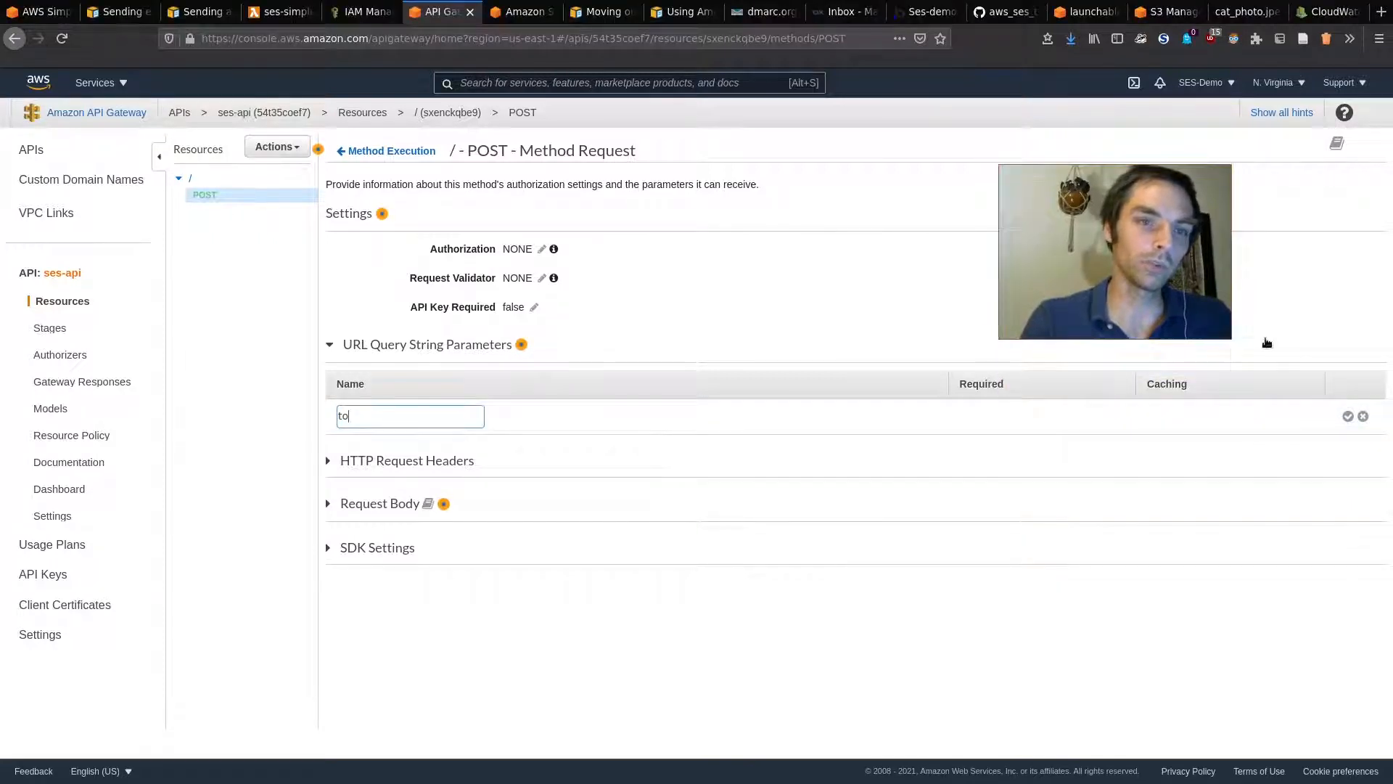
click(1348, 416)
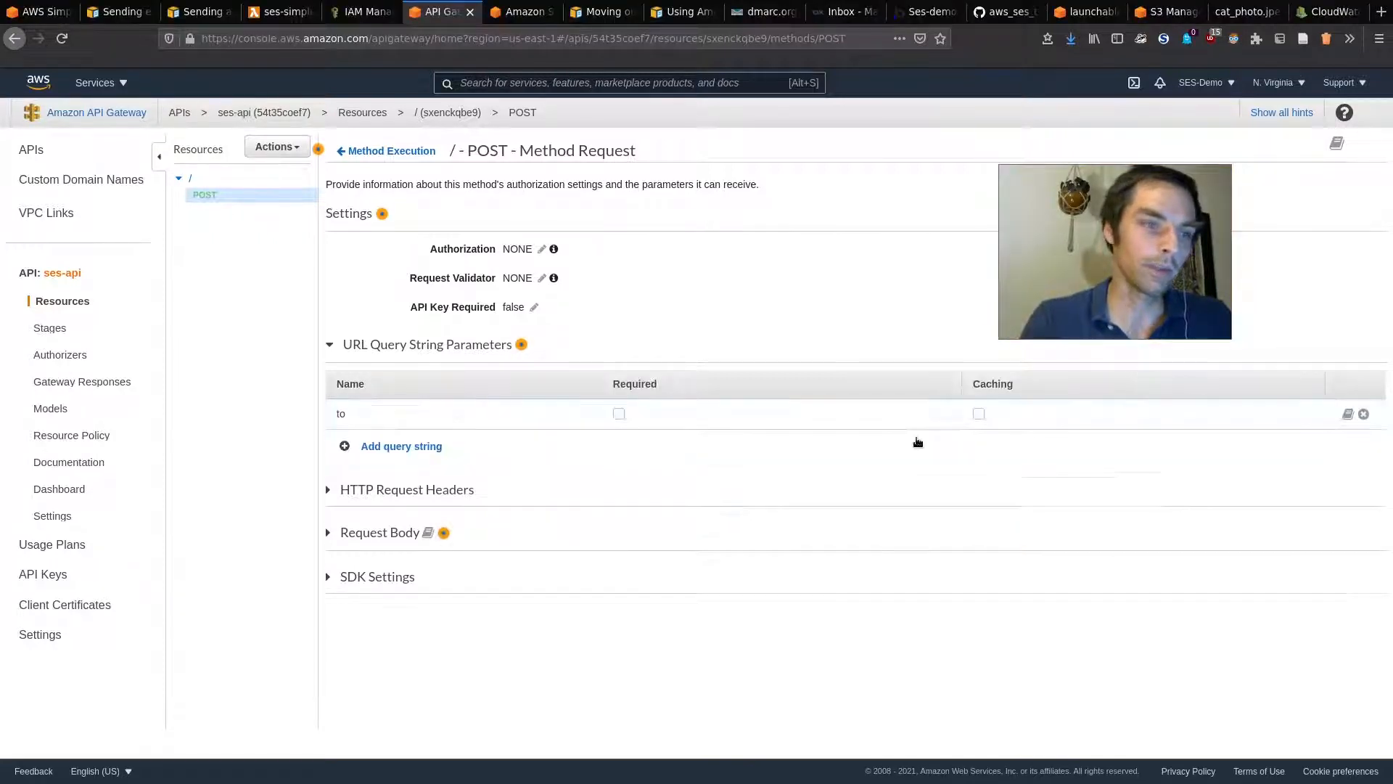
click(619, 413)
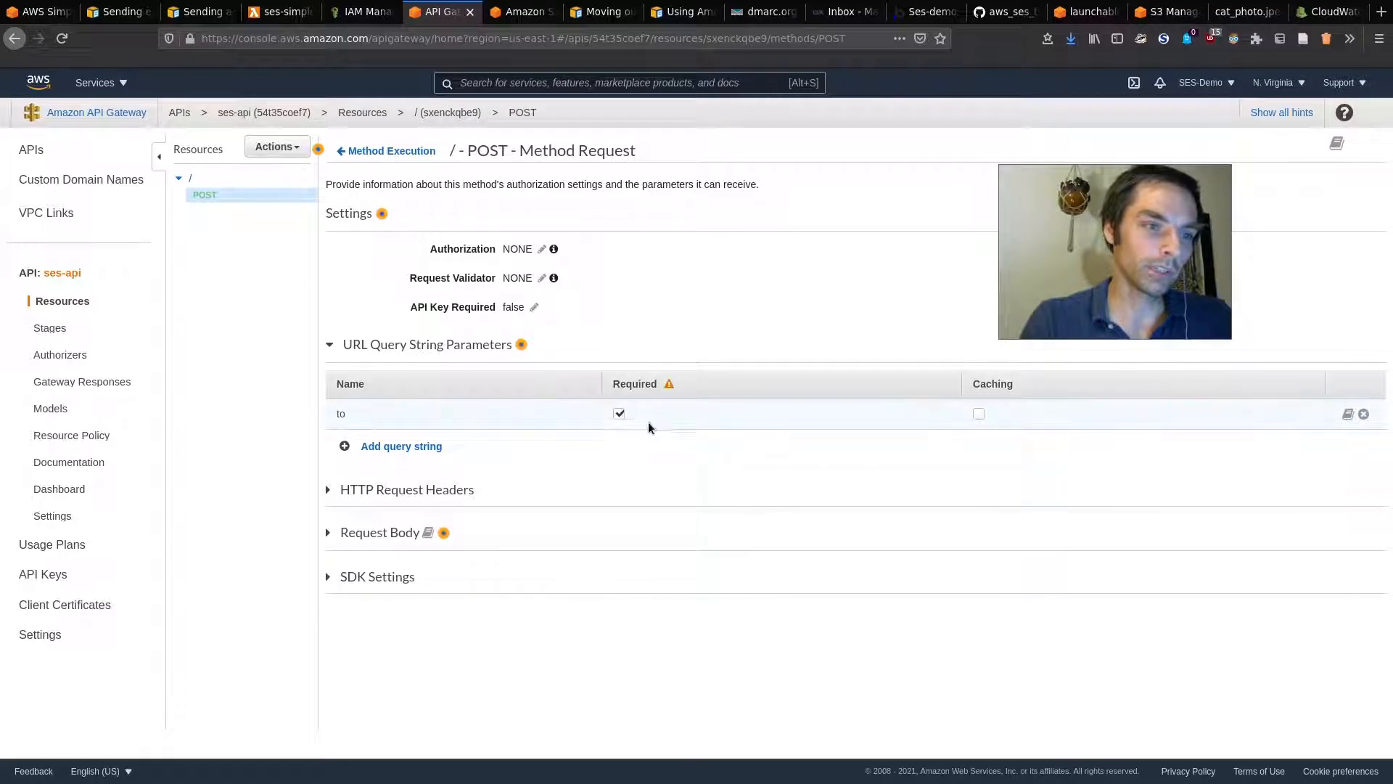
click(618, 413)
click(618, 413)
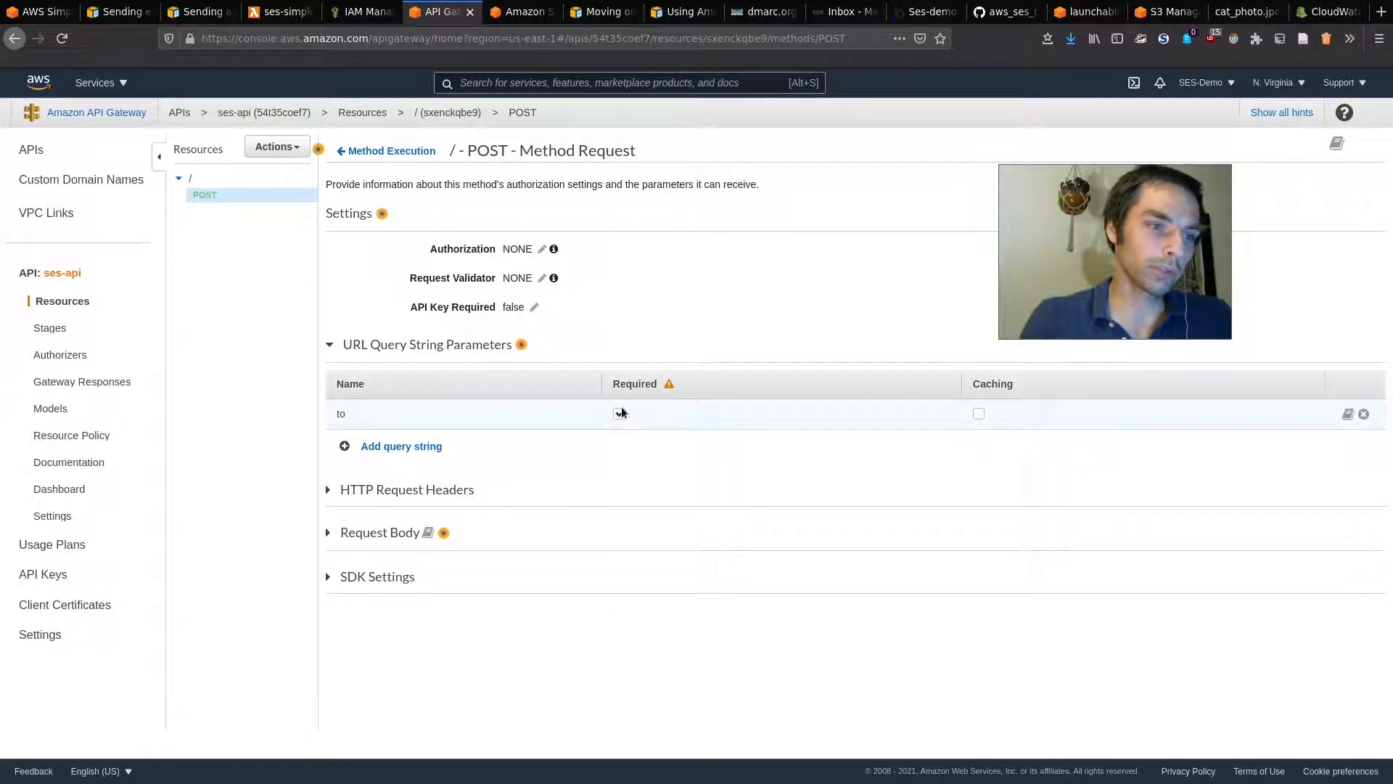
mouse_move(668, 384)
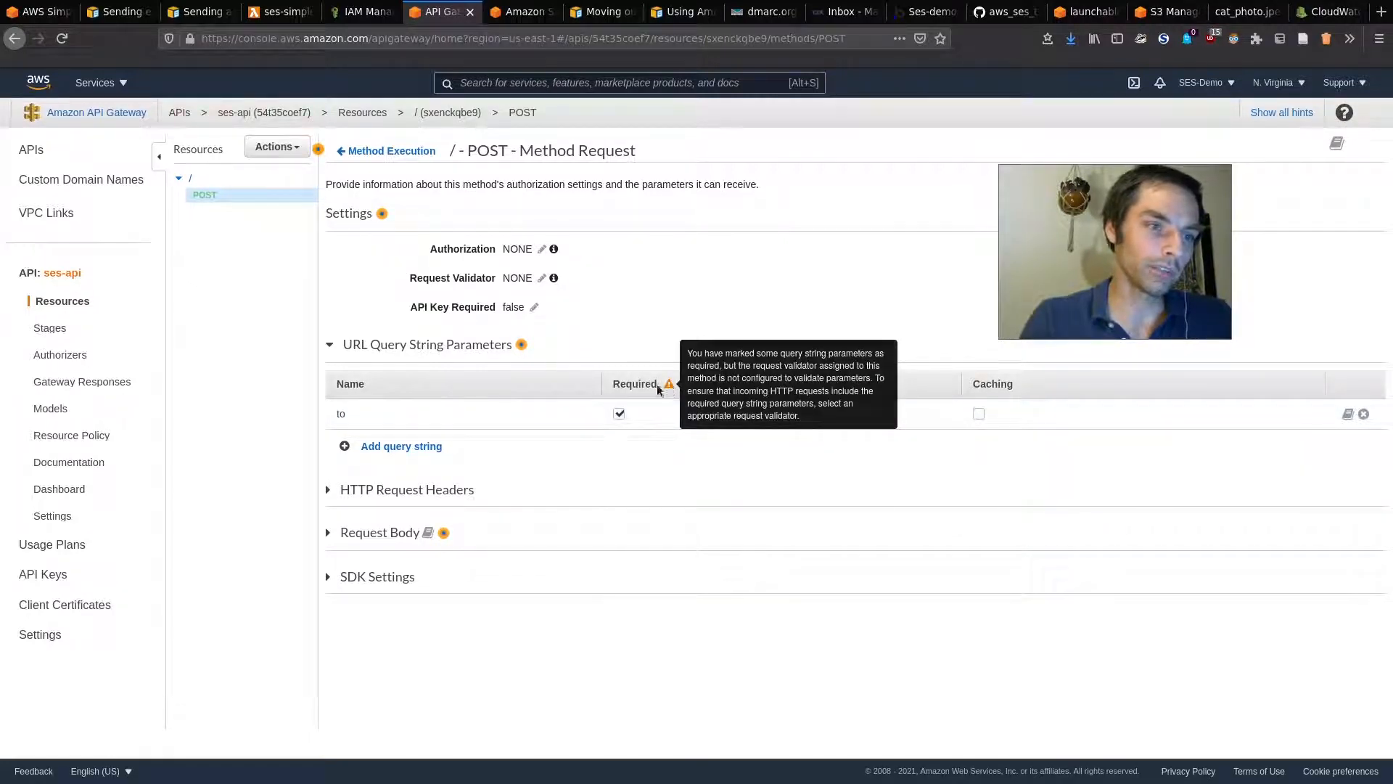
Step: Set the request validator to 'Validate body, query string parameters, and headers'
click(542, 278)
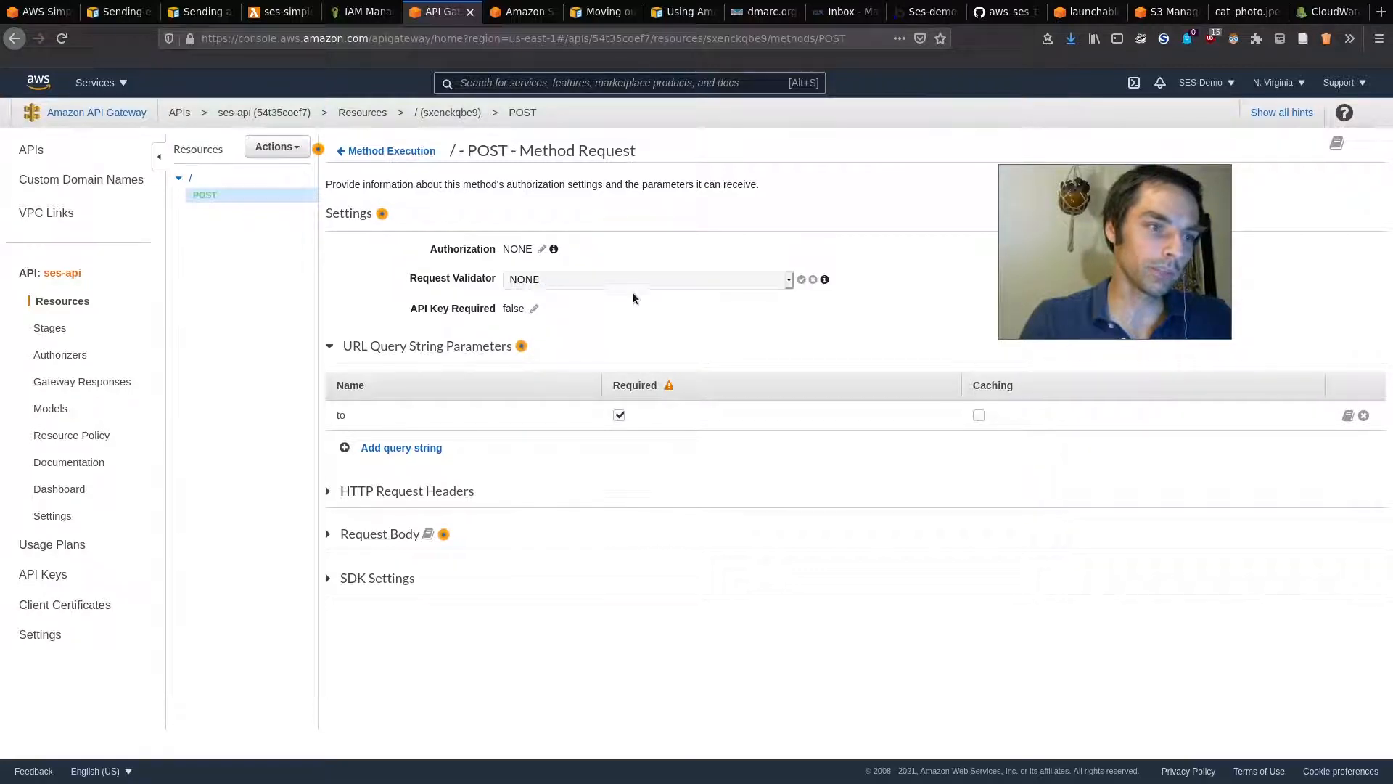
click(624, 284)
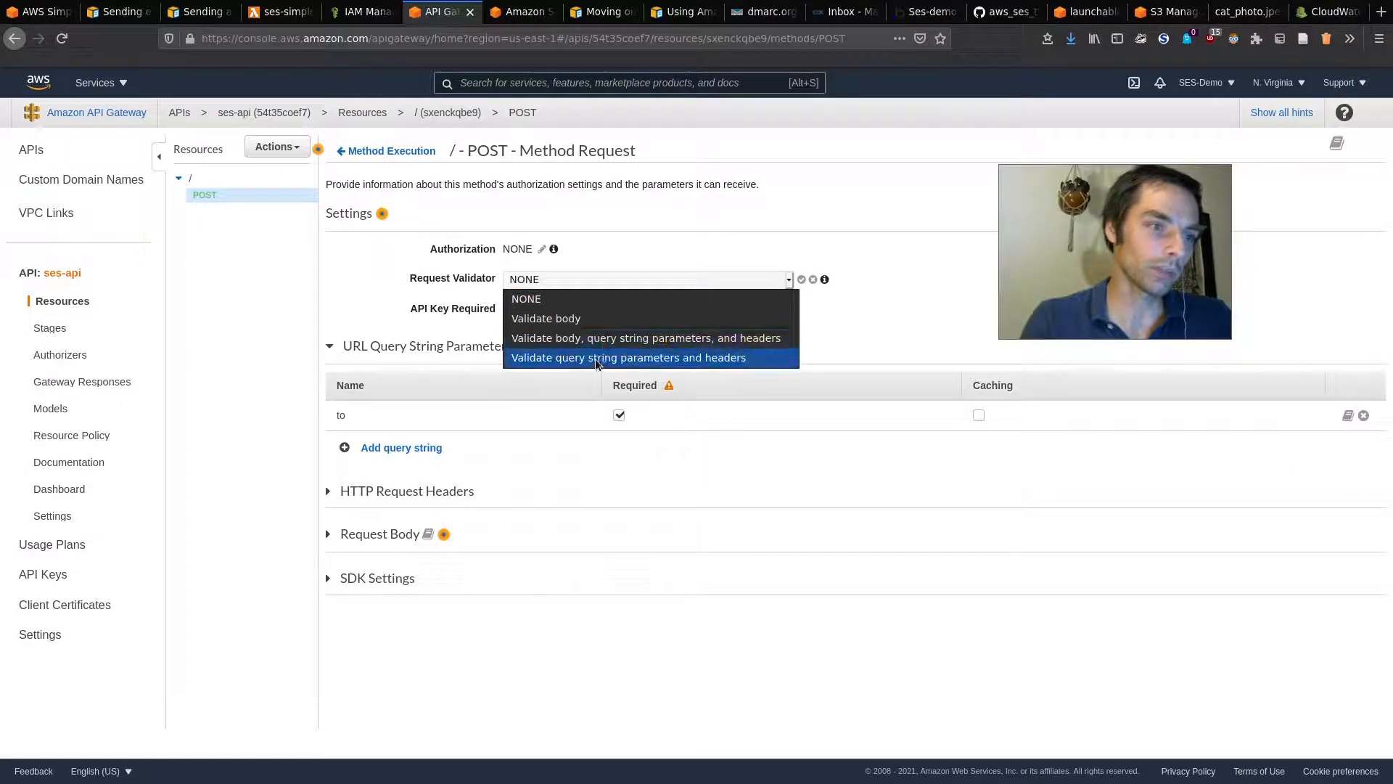
click(637, 339)
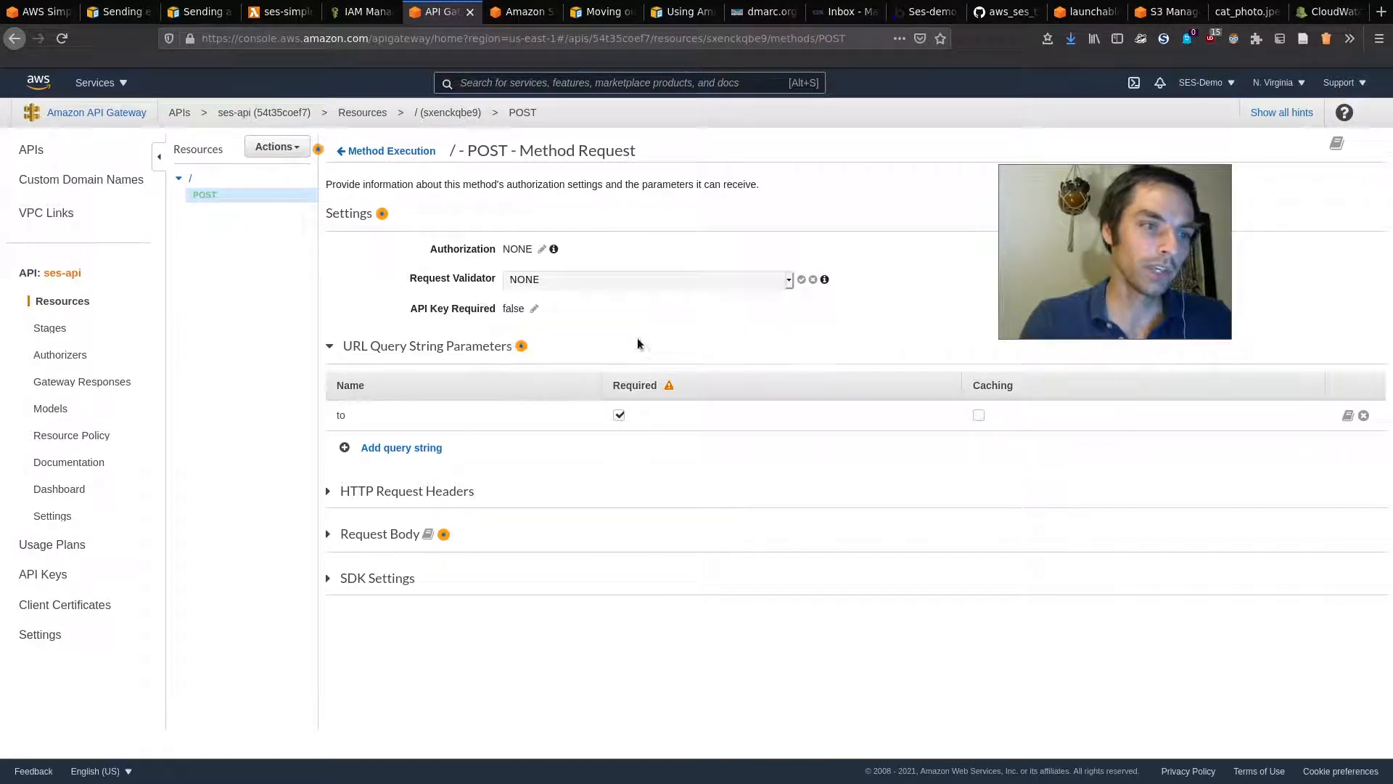
click(801, 280)
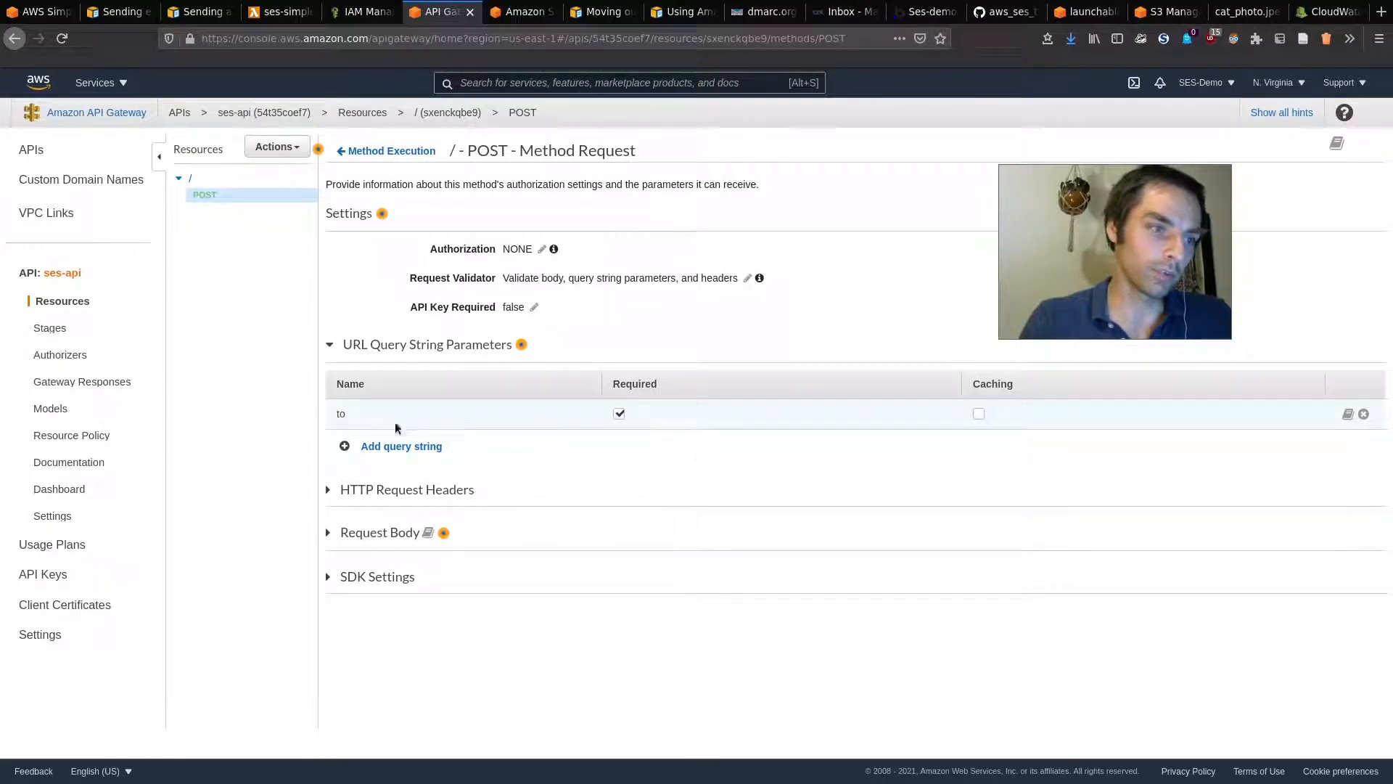
Step: Add an optional 'subject' query string parameter
click(403, 446)
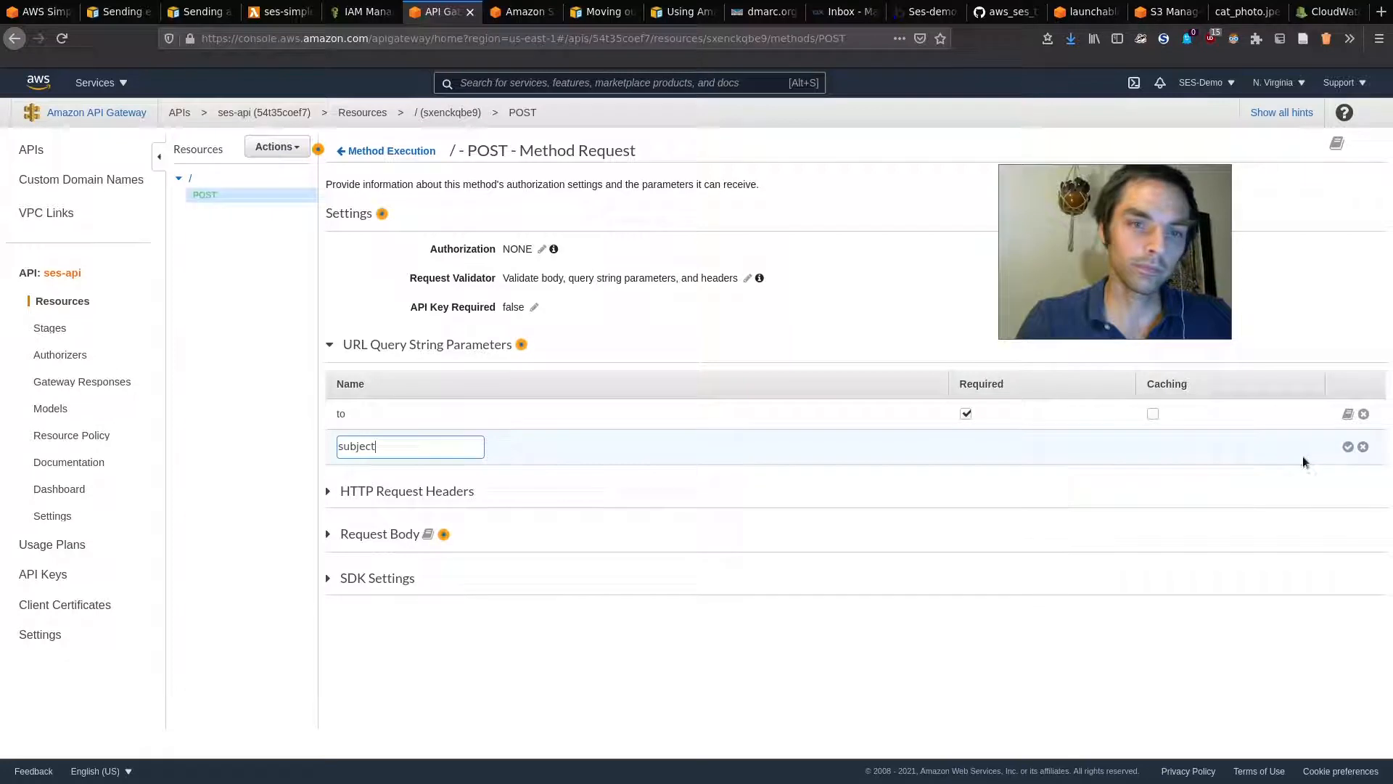
click(1348, 447)
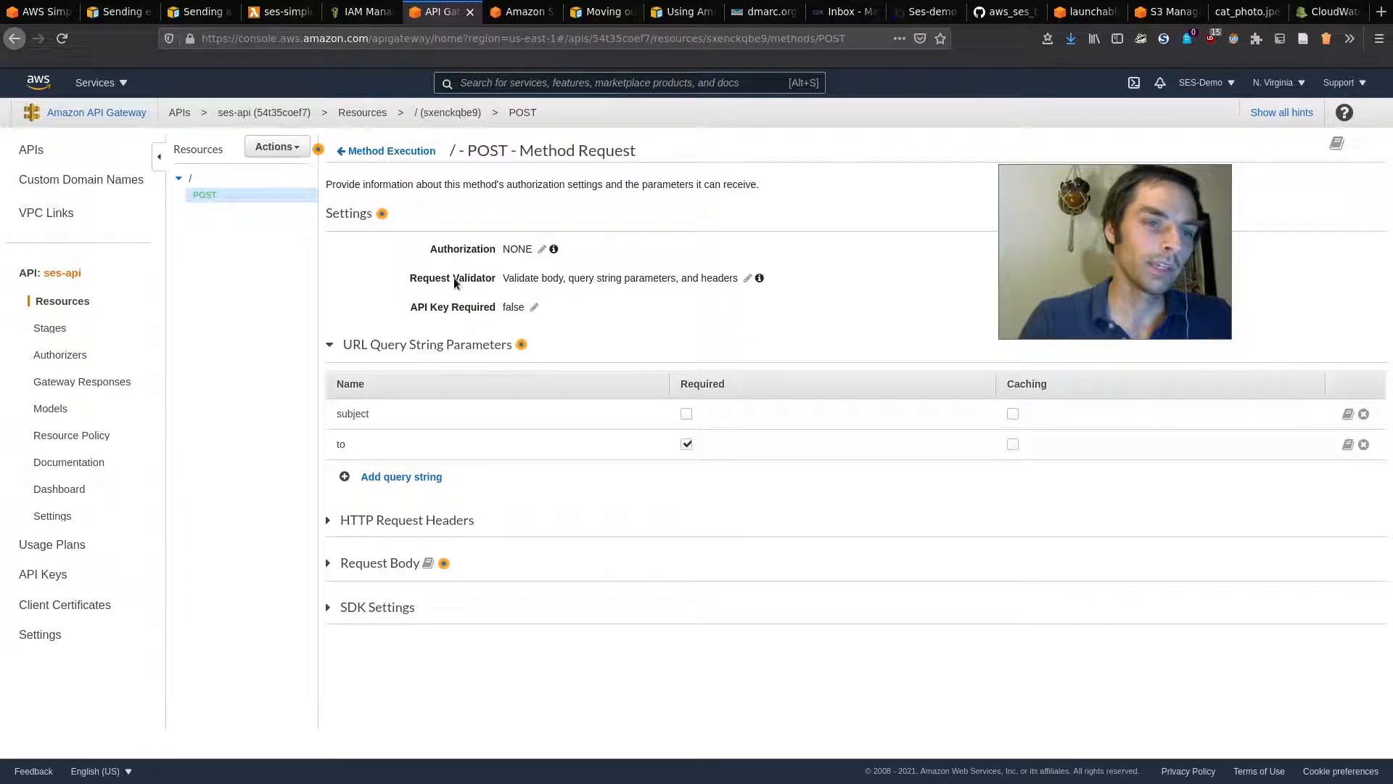
click(283, 11)
Step: Review the ses-simple lambda_function.py code, noting the line that reads the event body
click(407, 282)
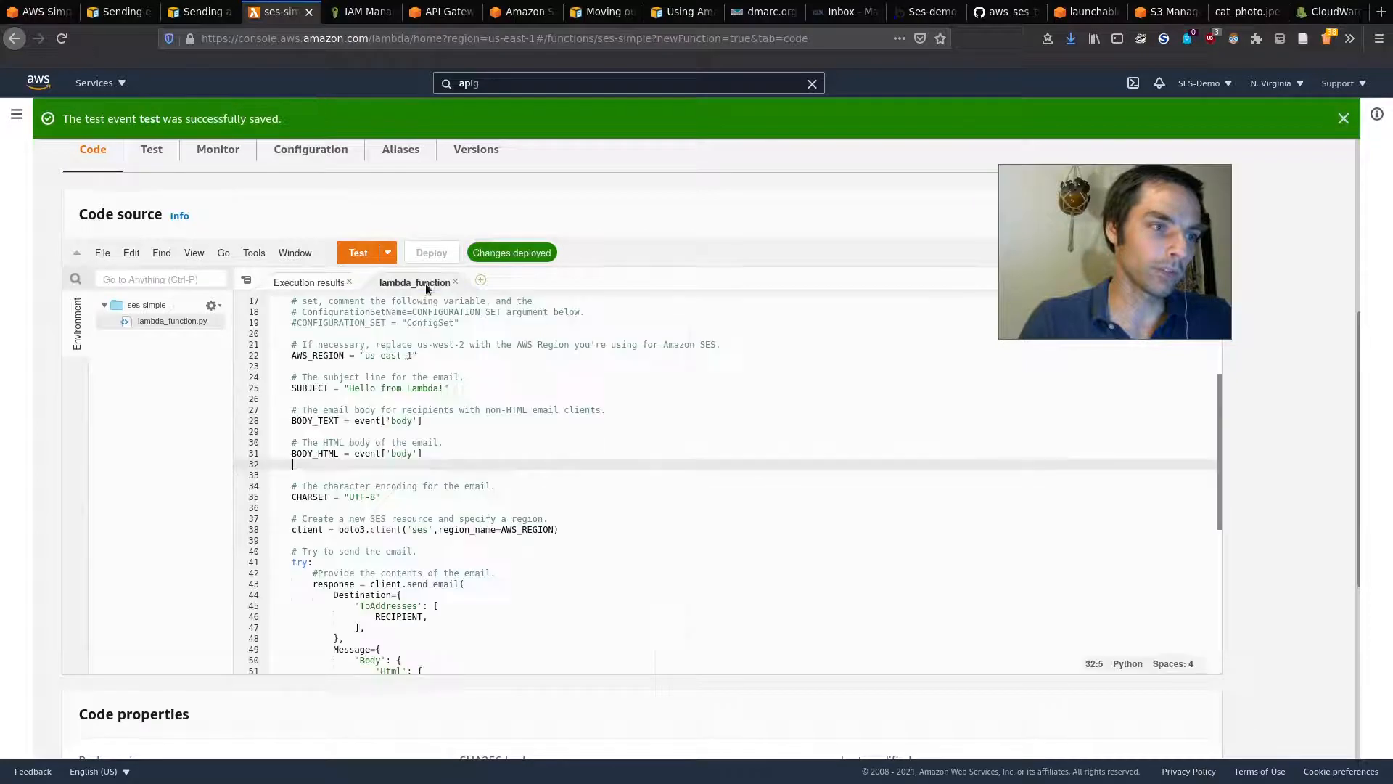
click(431, 454)
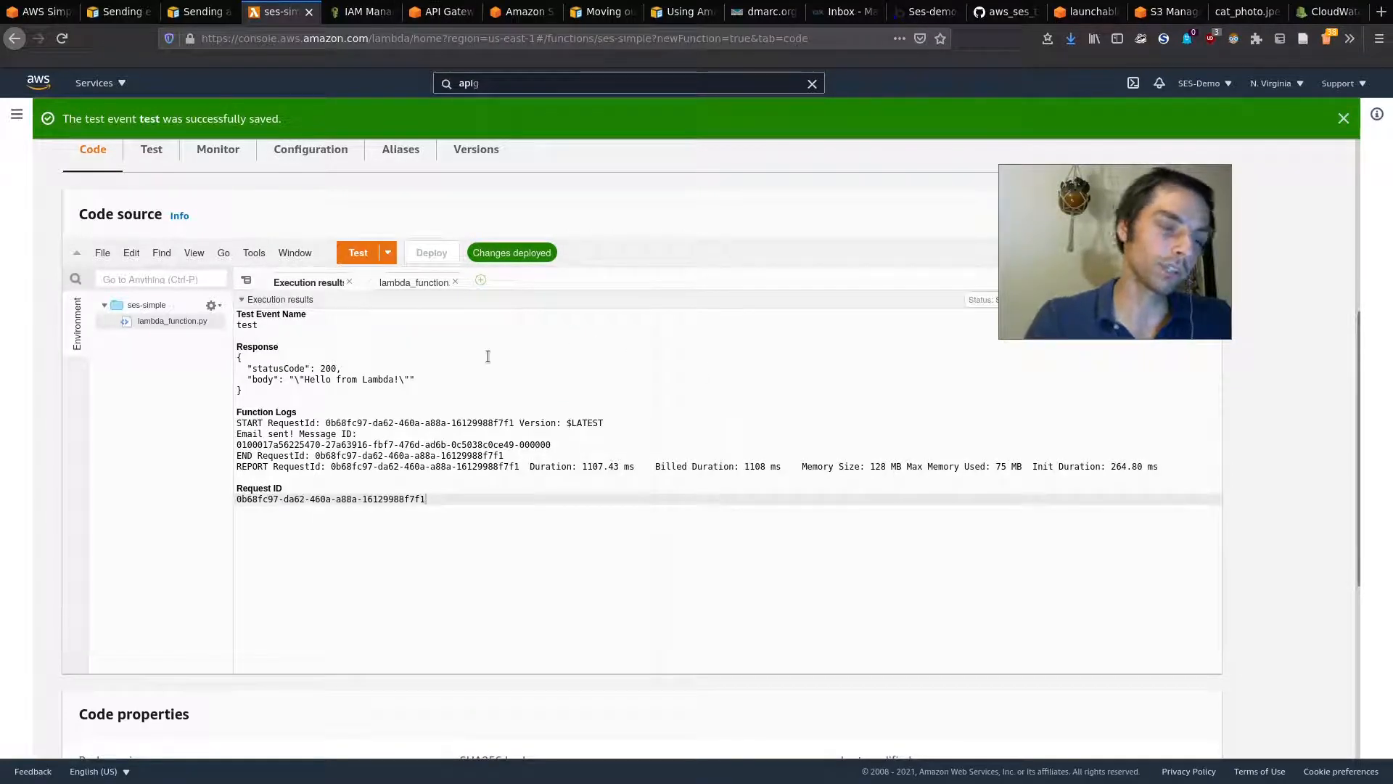
click(443, 5)
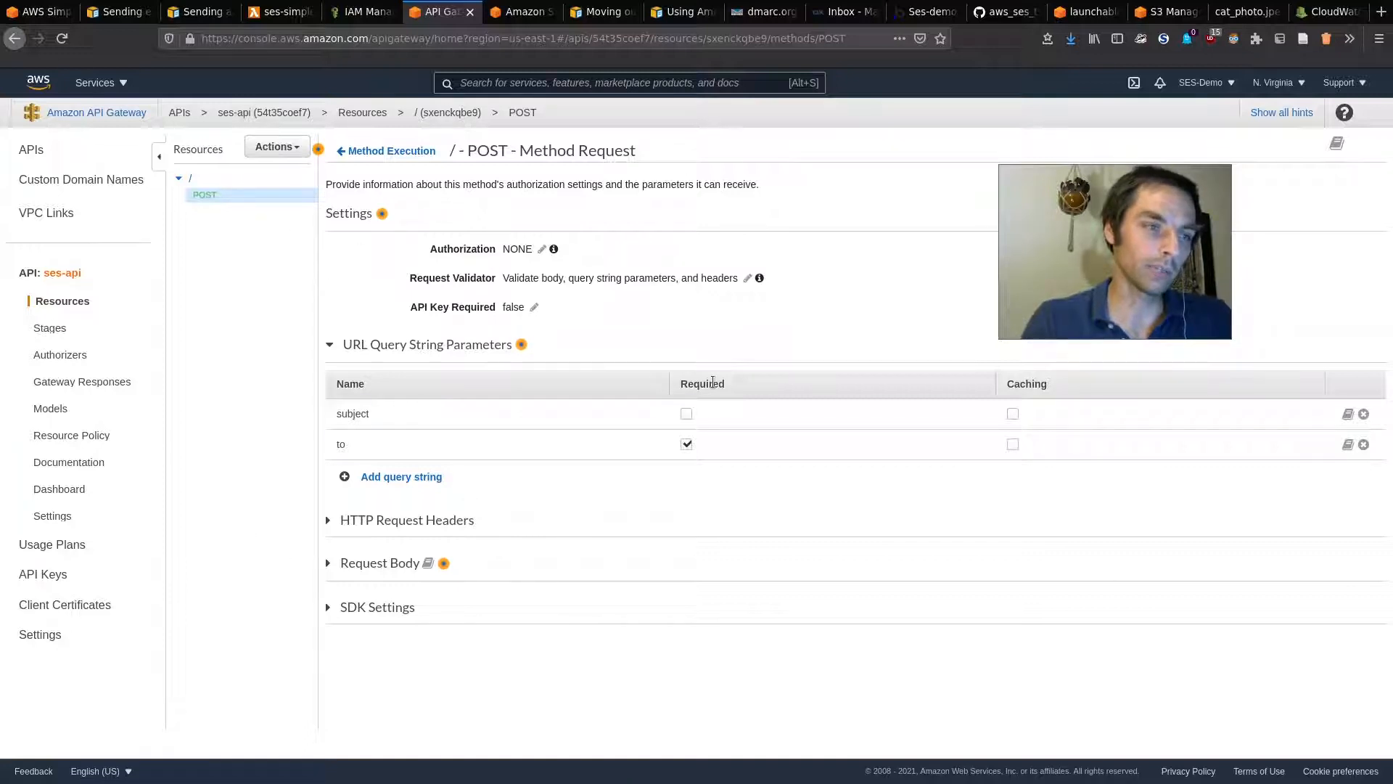
Step: Open the test page for the root resource's POST method
click(216, 177)
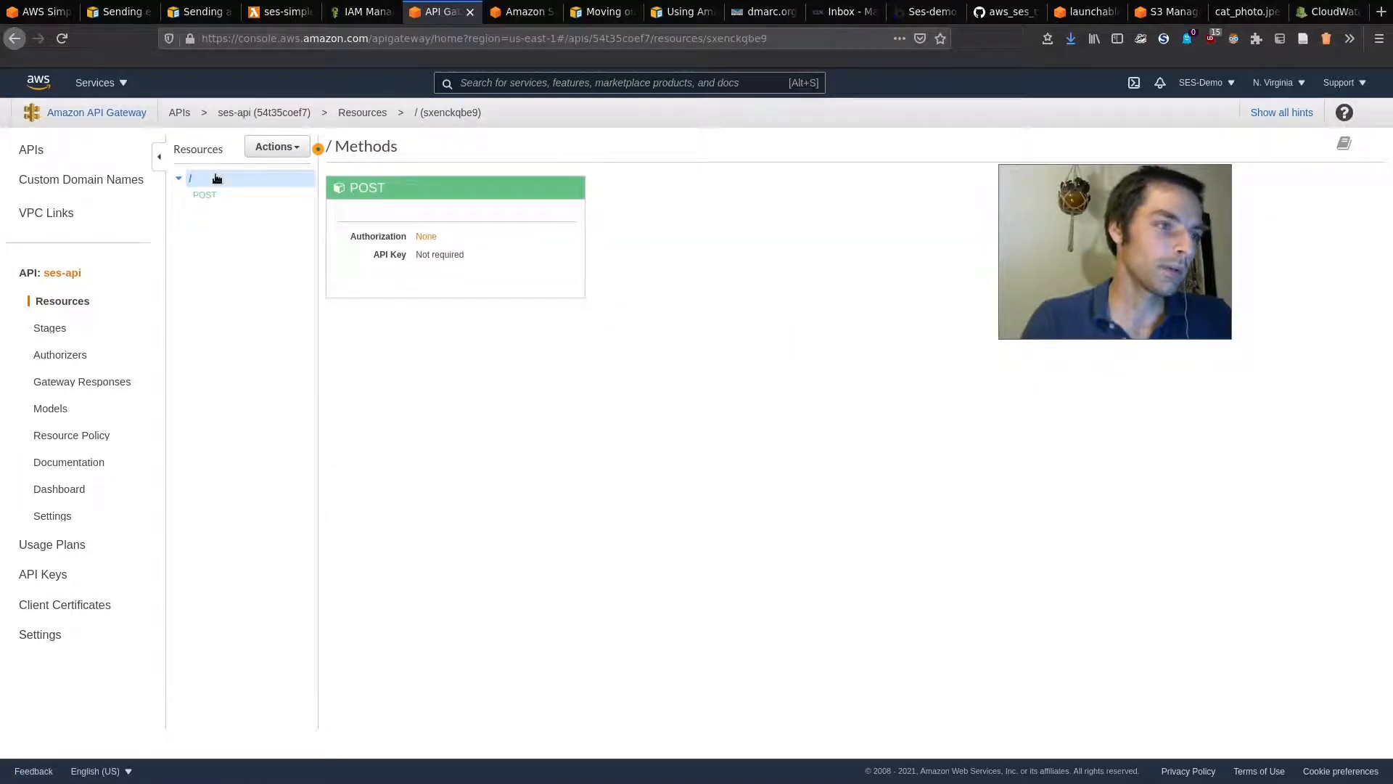
click(584, 289)
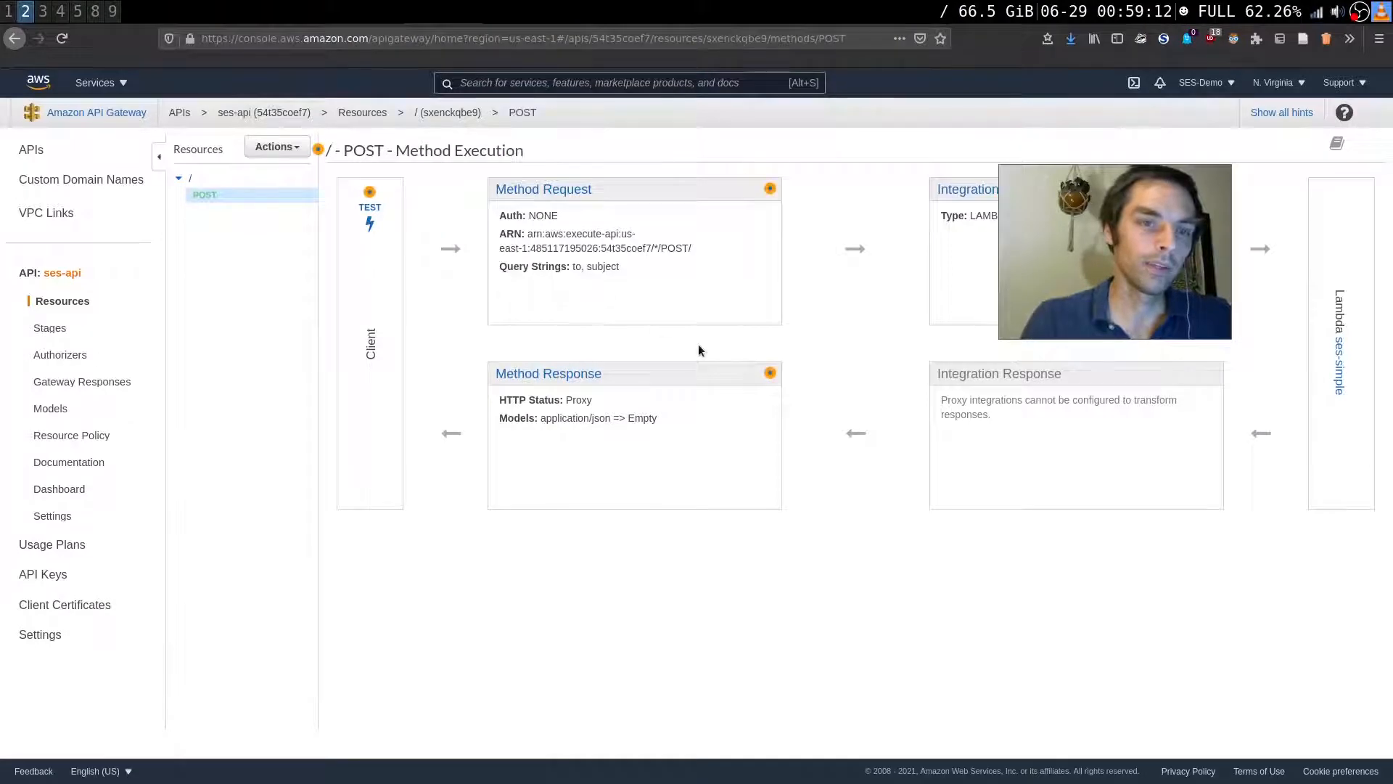
key(super)
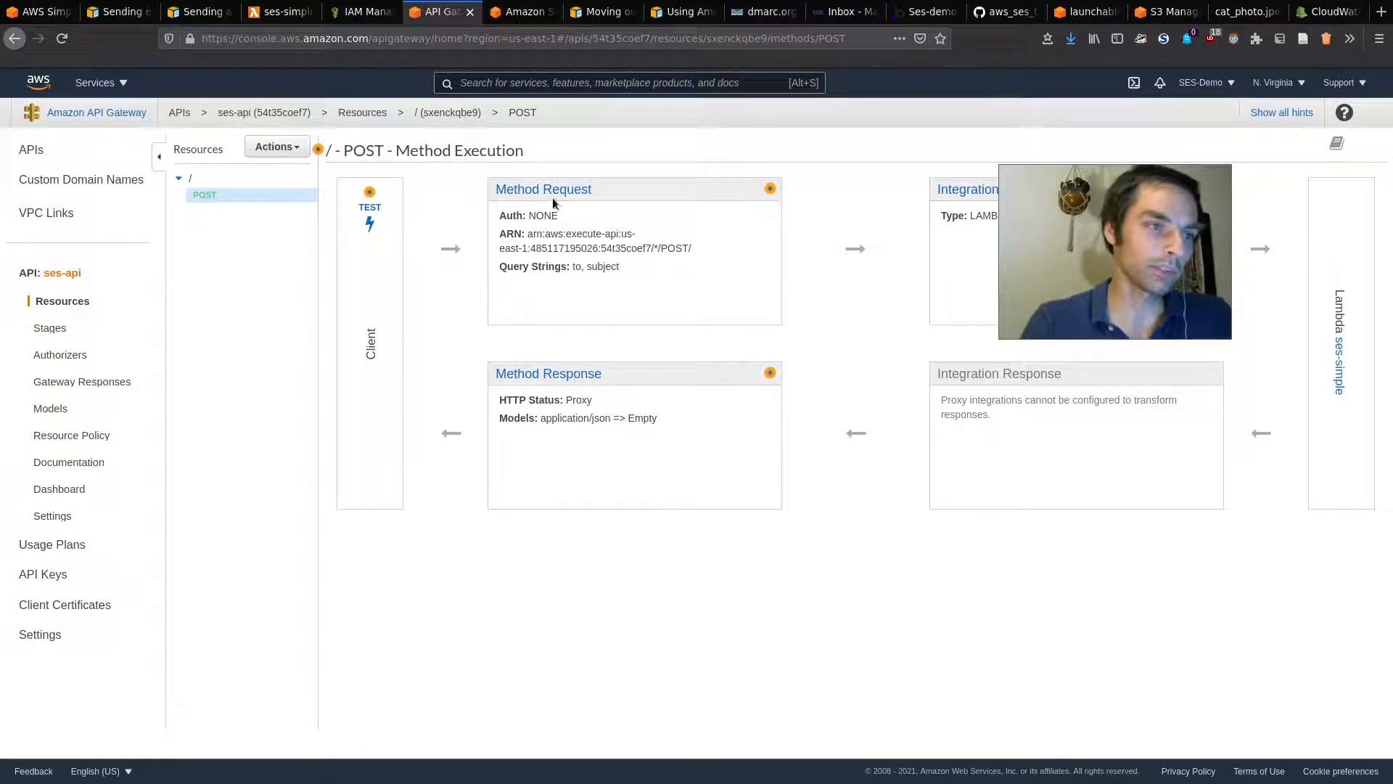
click(369, 192)
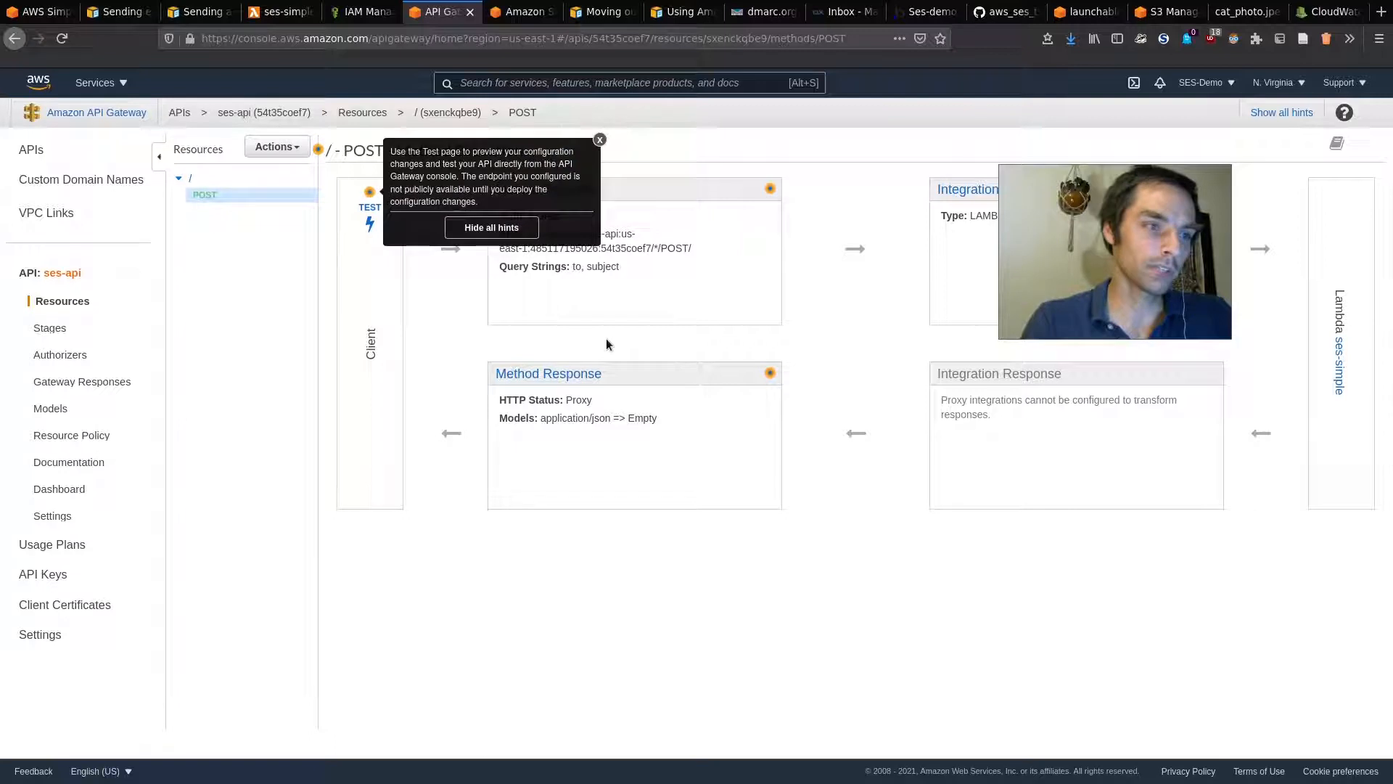
click(599, 139)
click(369, 218)
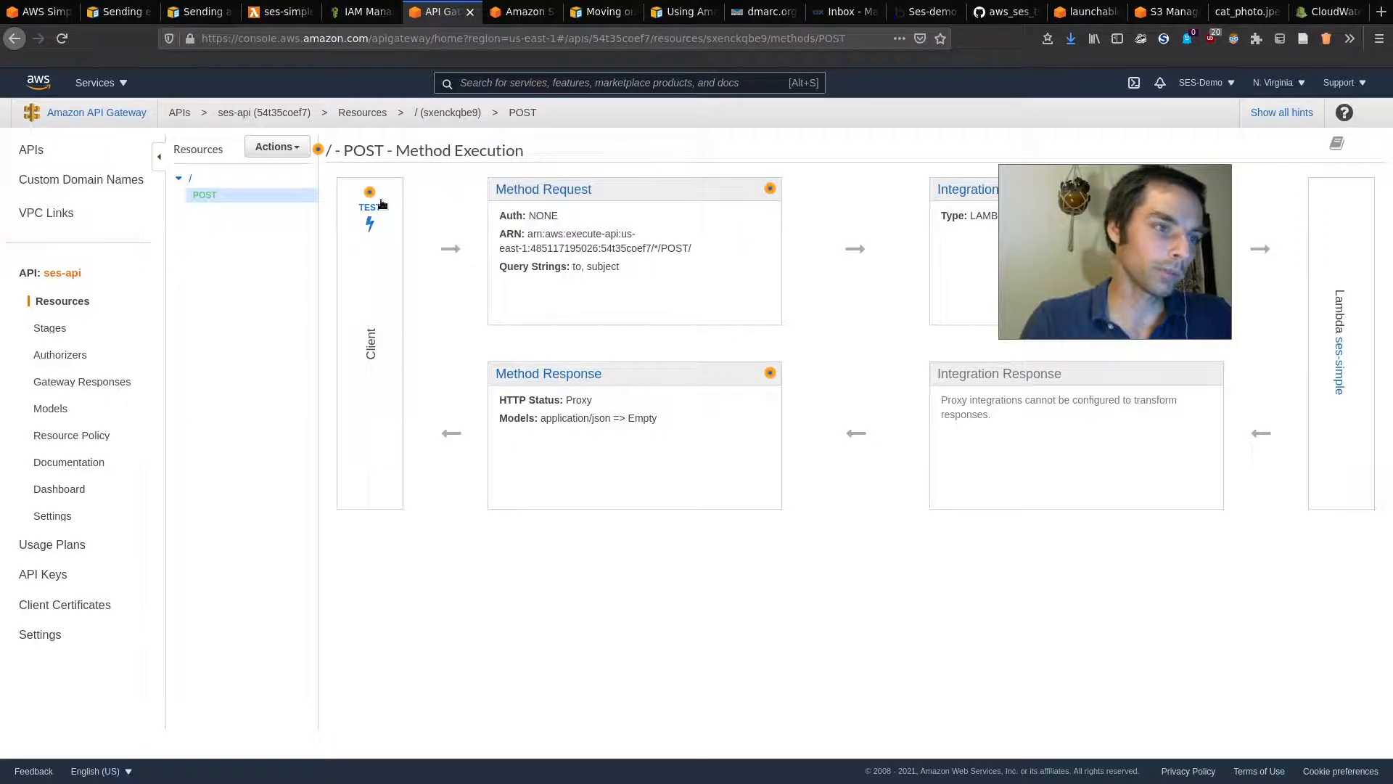
Step: Test POST with request body 'Hello!!' and read the 400 missing 'to' parameter error
click(506, 585)
scroll(547, 508, down, 2)
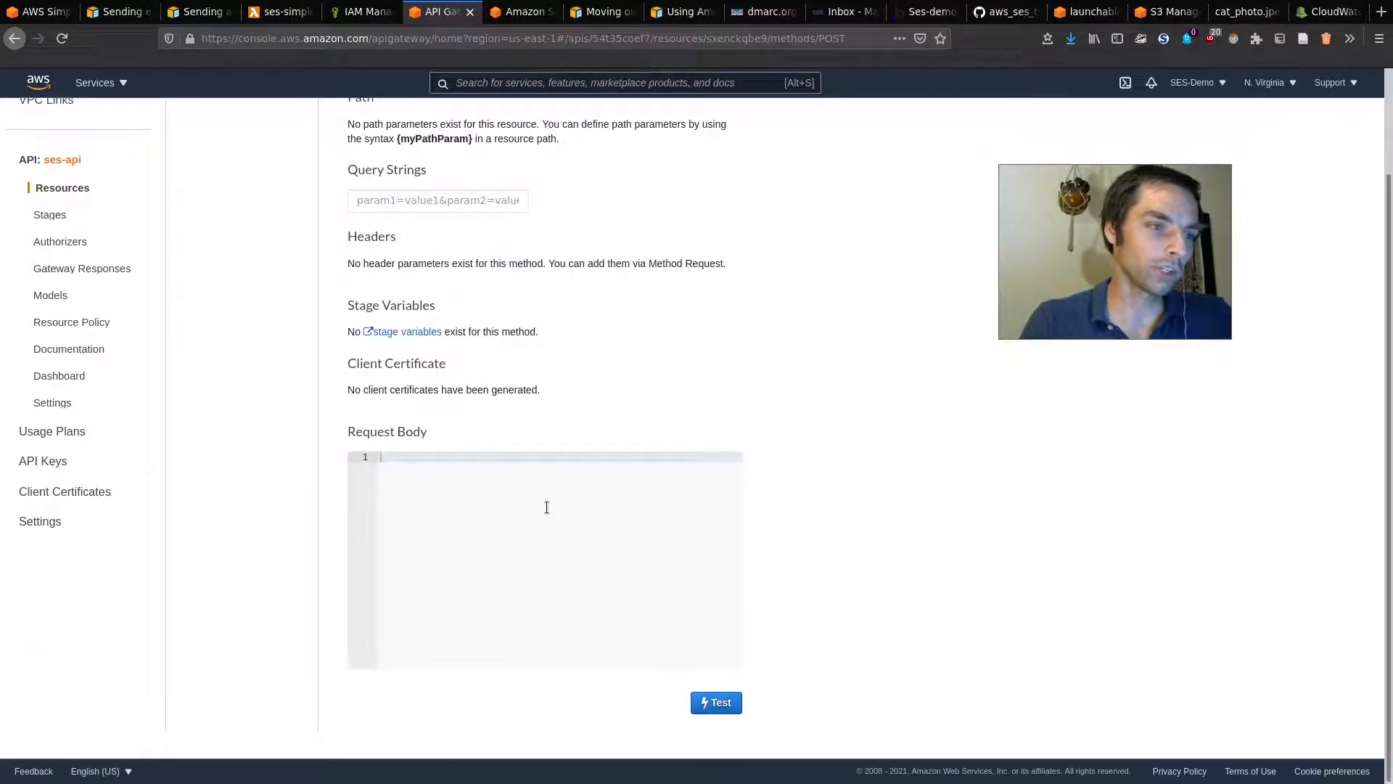
text(Hello!!)
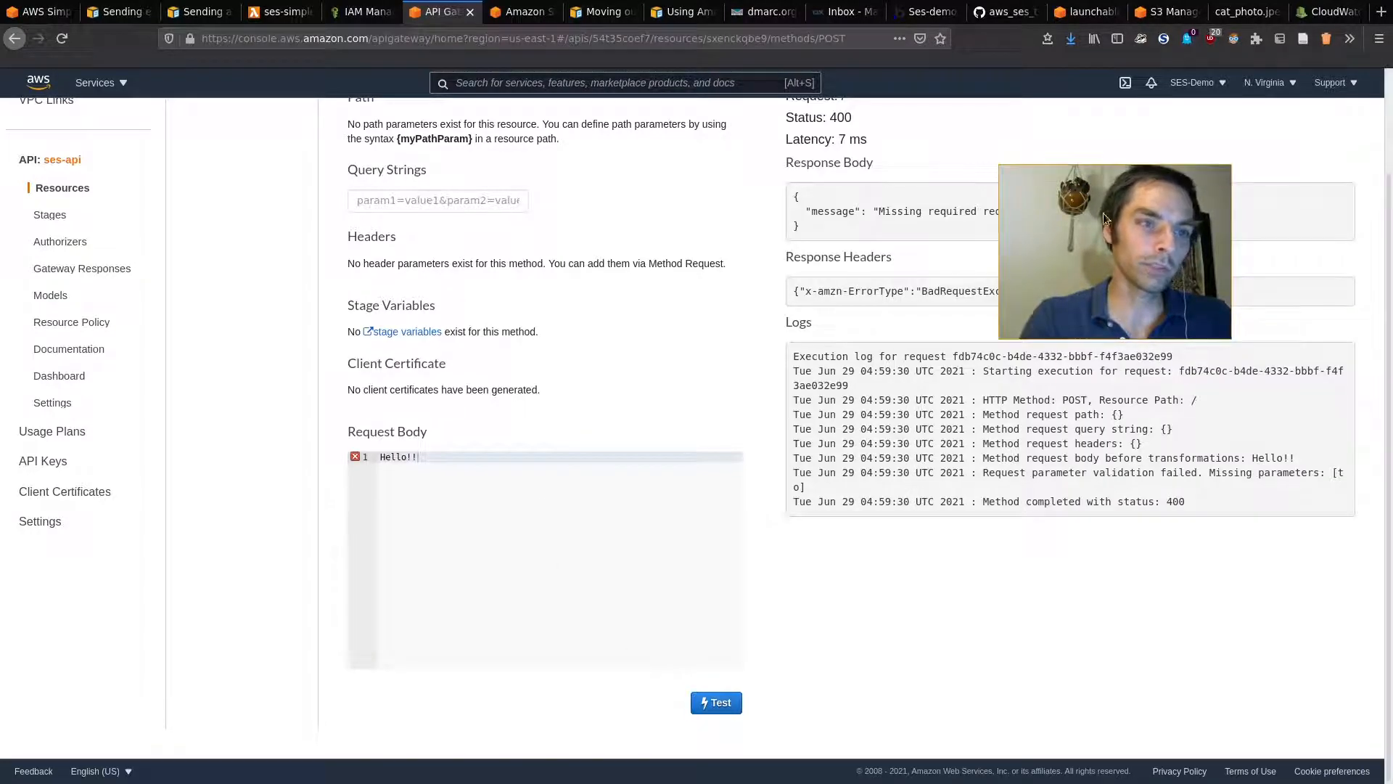
drag(878, 211, 1145, 238)
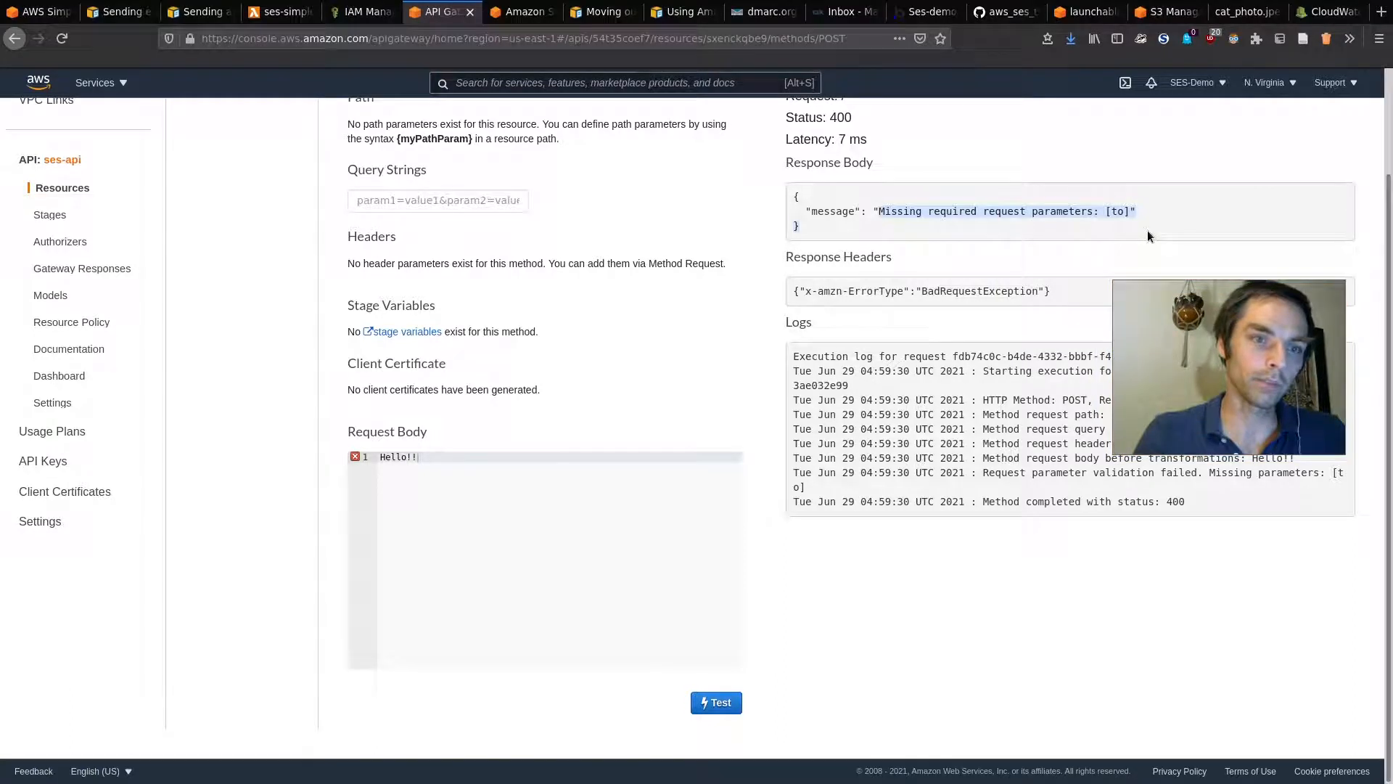
click(1147, 232)
scroll(358, 353, up, 1)
scroll(358, 356, up, 1)
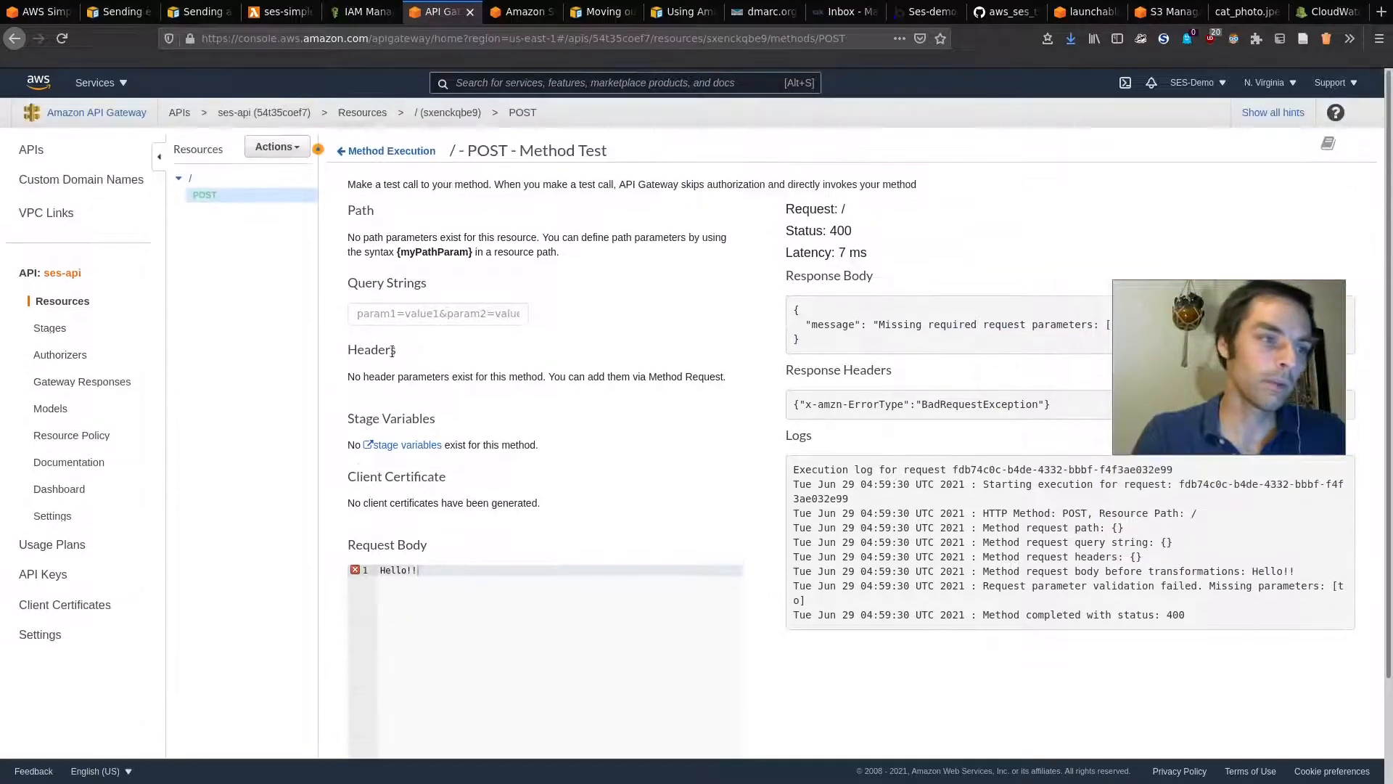
Step: Rerun the POST test with query strings 'to' set to the recipient address and subject 'Here is a subject', getting 200
click(407, 314)
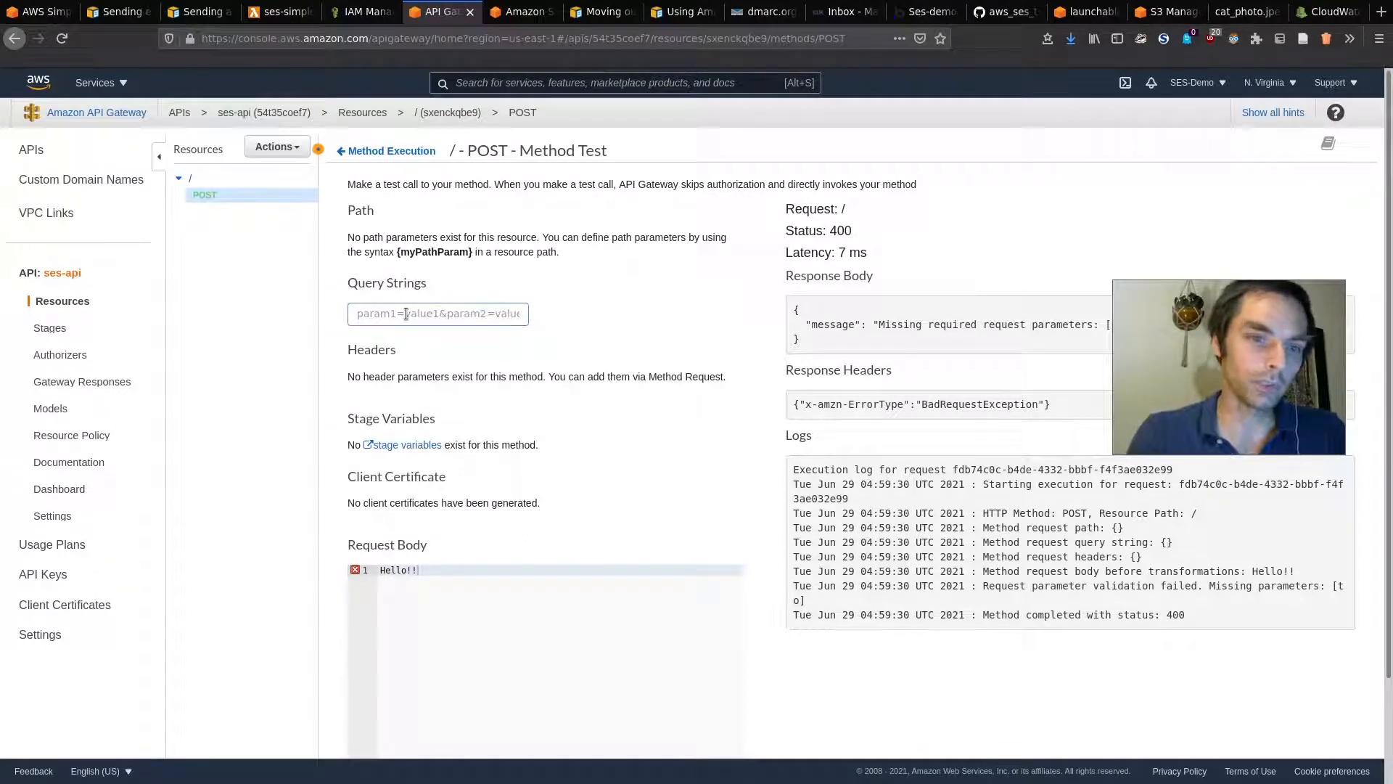
text(to=)
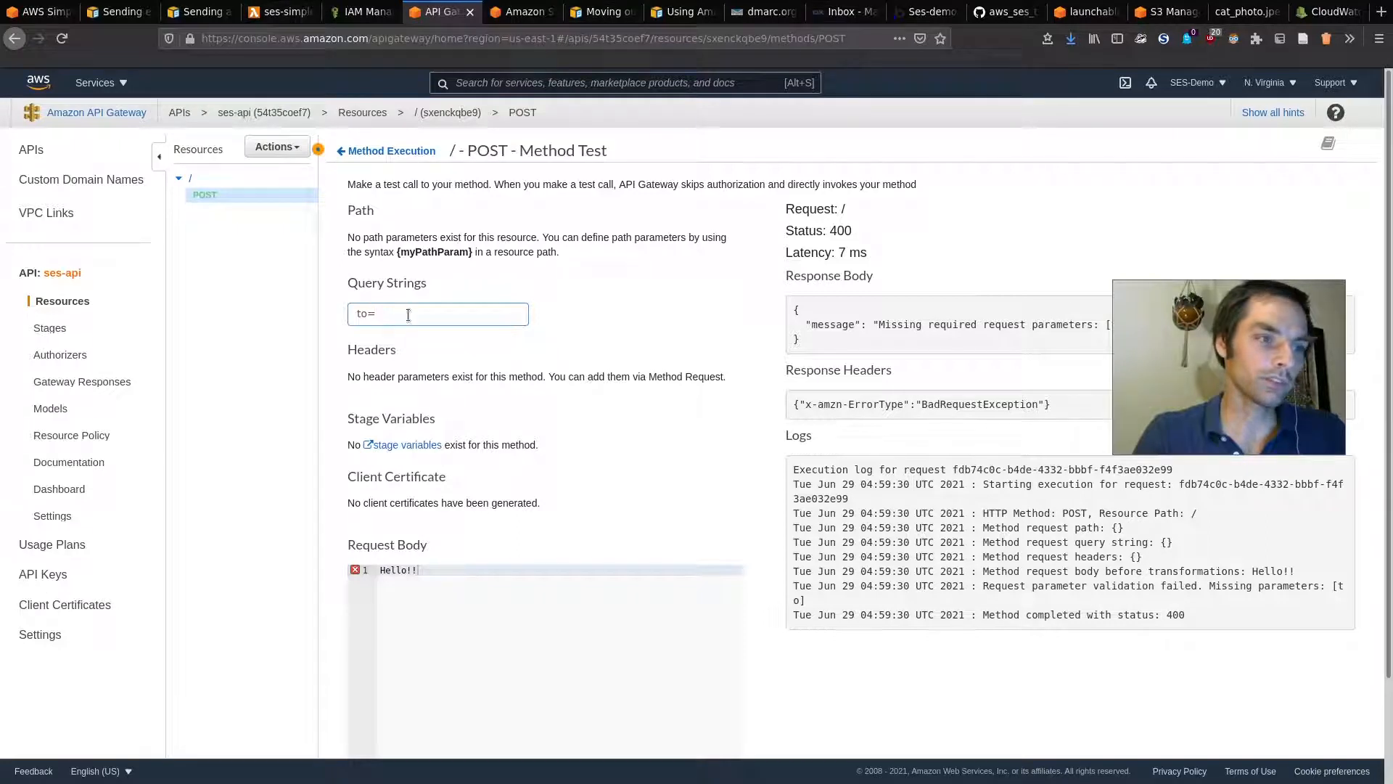
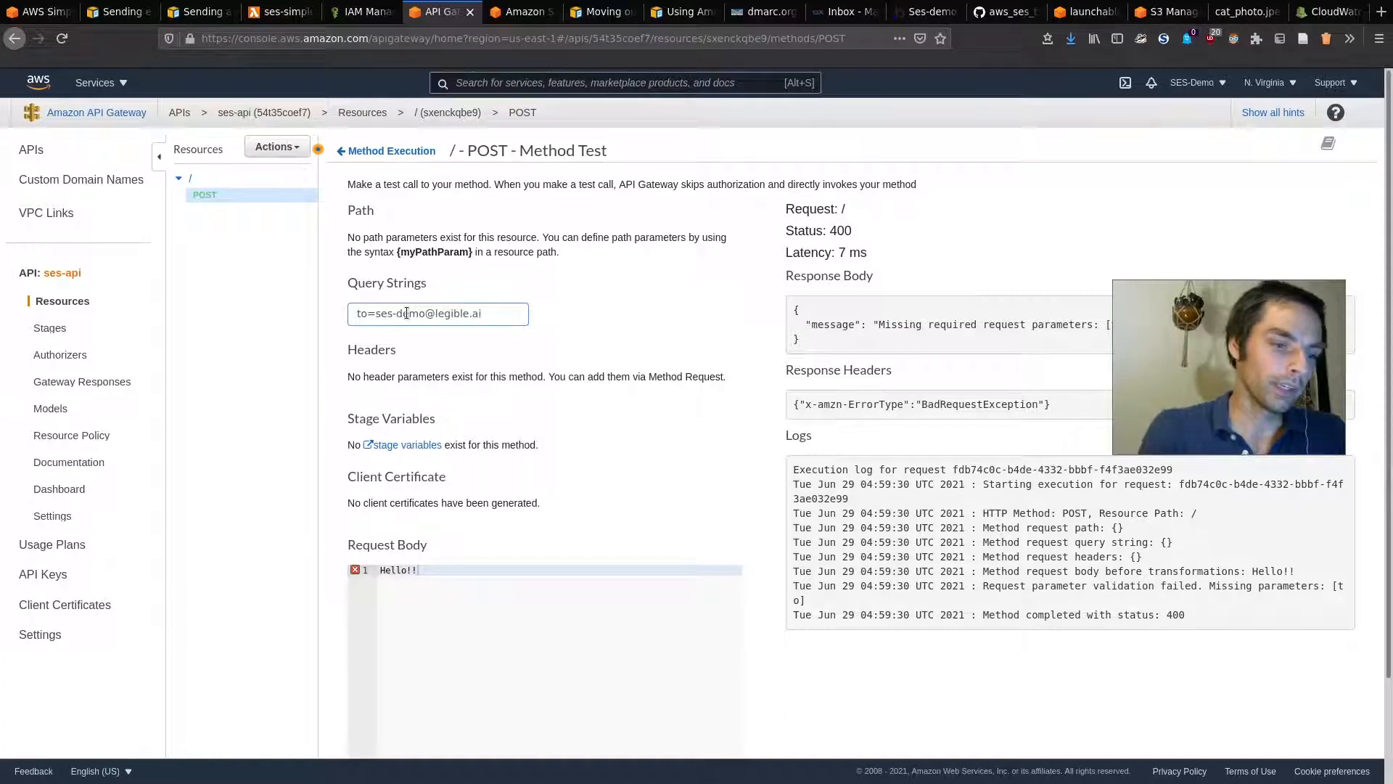
text(&subject=)
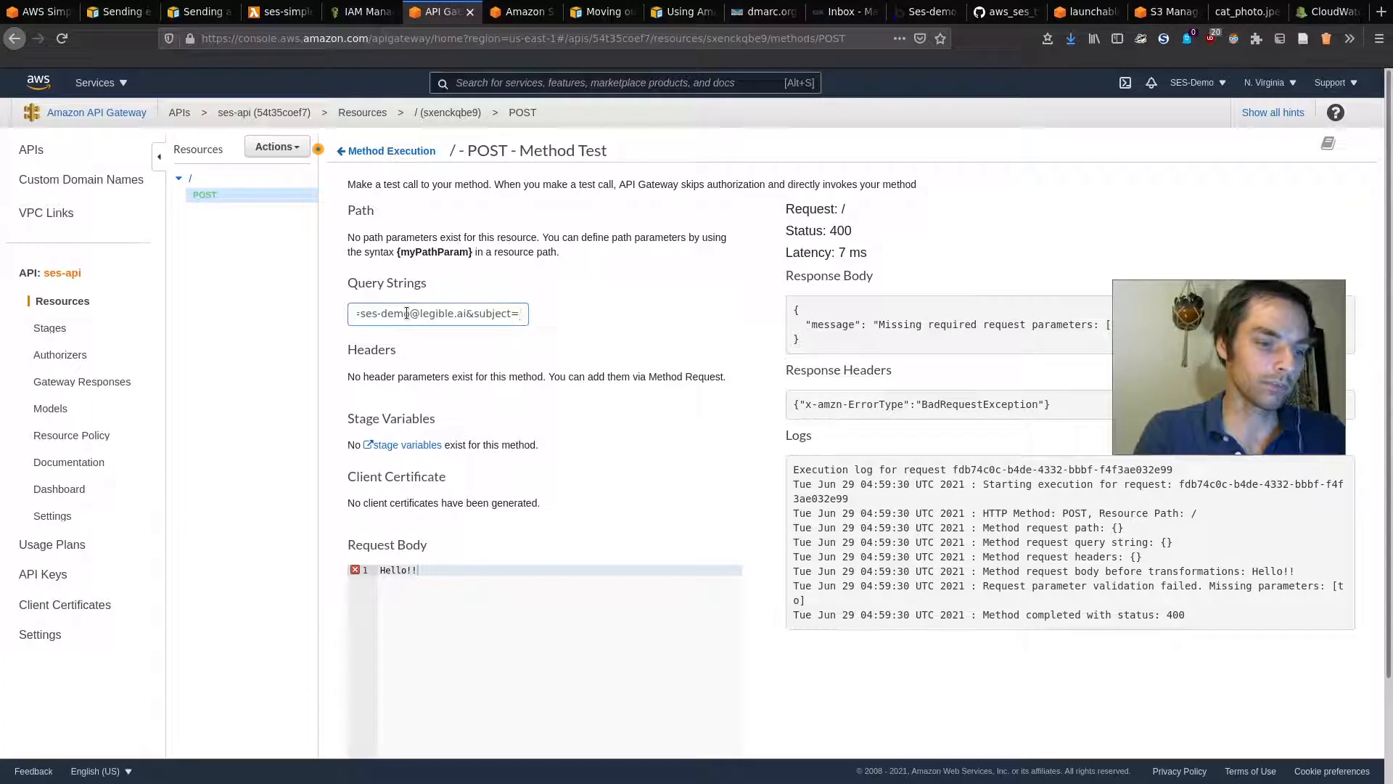
text(Here is a subject)
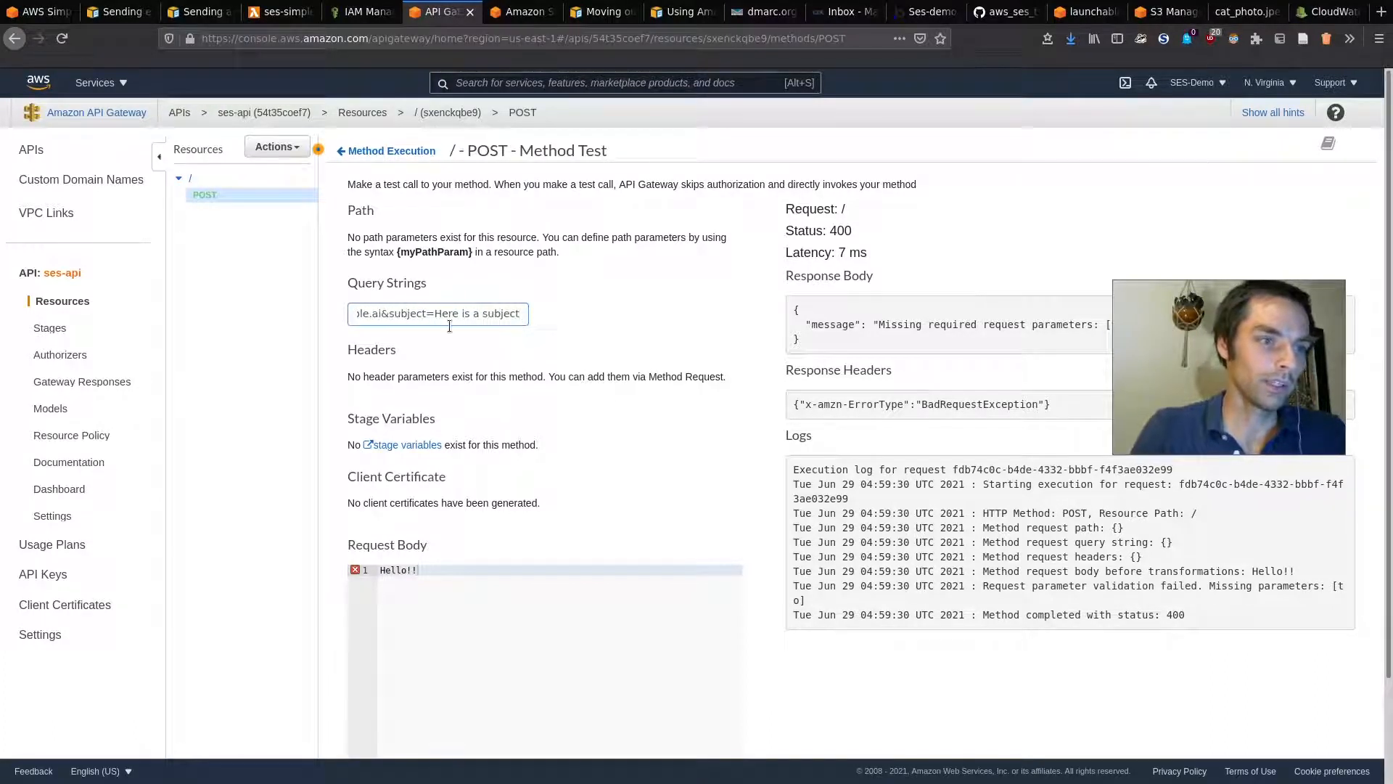
scroll(608, 403, down, 3)
click(716, 701)
scroll(750, 450, up, 3)
drag(1246, 366, 608, 362)
scroll(885, 412, down, 10)
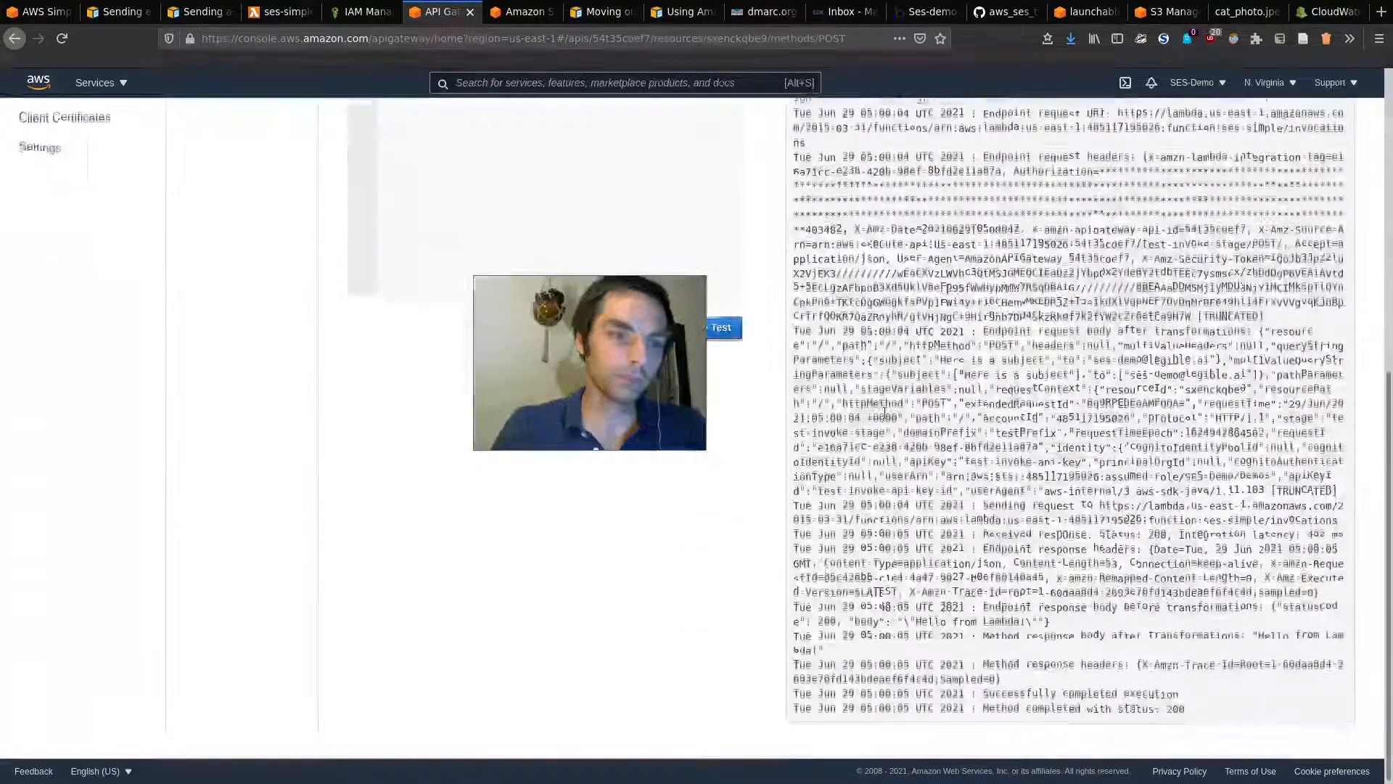
scroll(885, 412, up, 10)
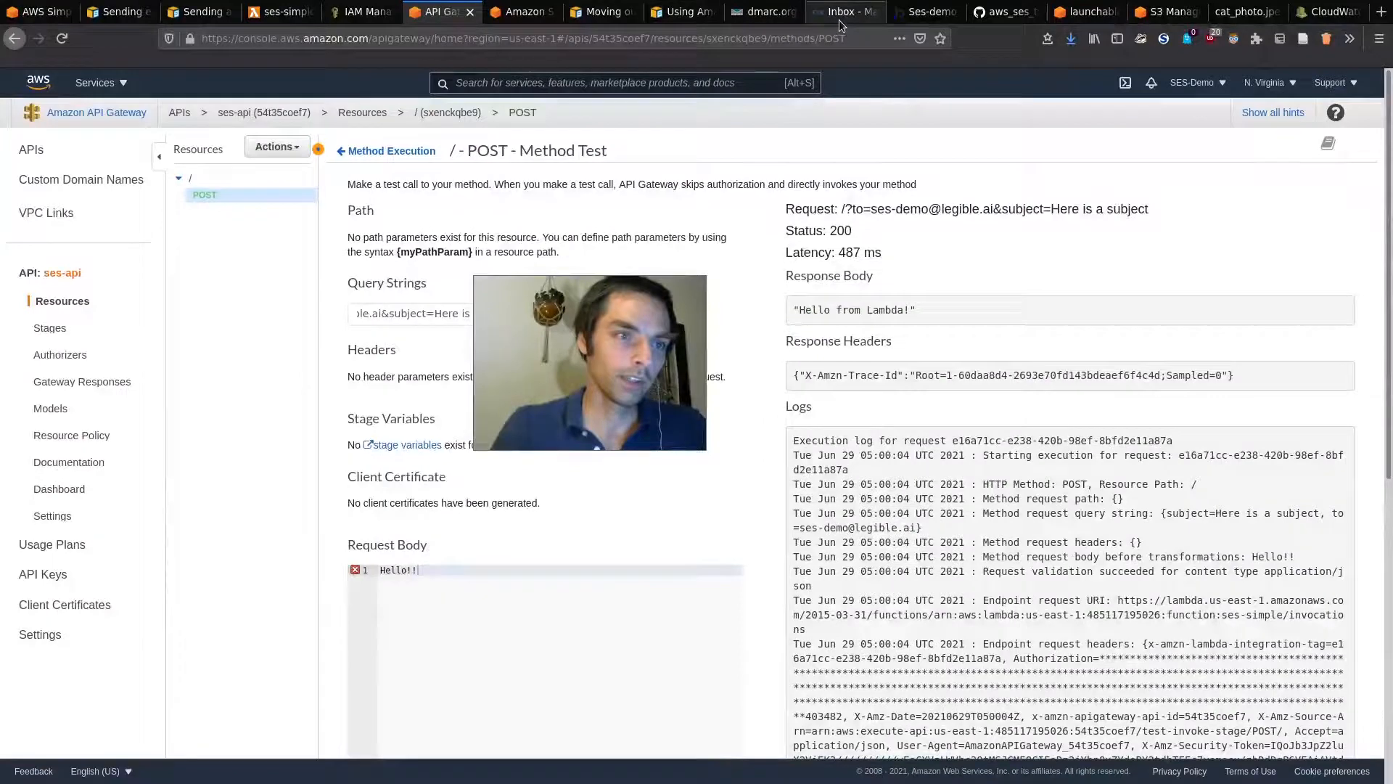
click(840, 15)
Step: Open the 12:58 email, then the new 1:00 AM 'Hello from Lambda!' email whose body reads 'Hello!!'
click(283, 222)
drag(526, 351, 576, 588)
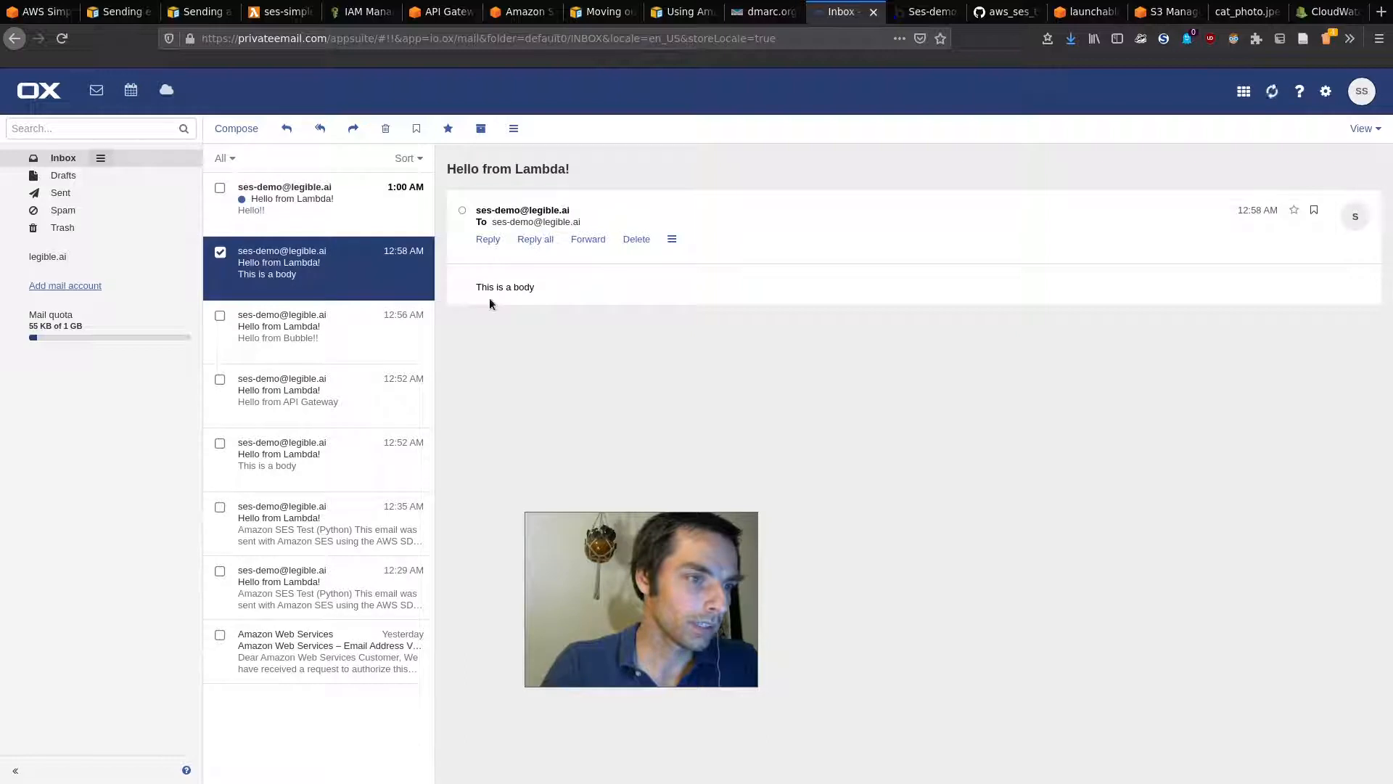
click(302, 219)
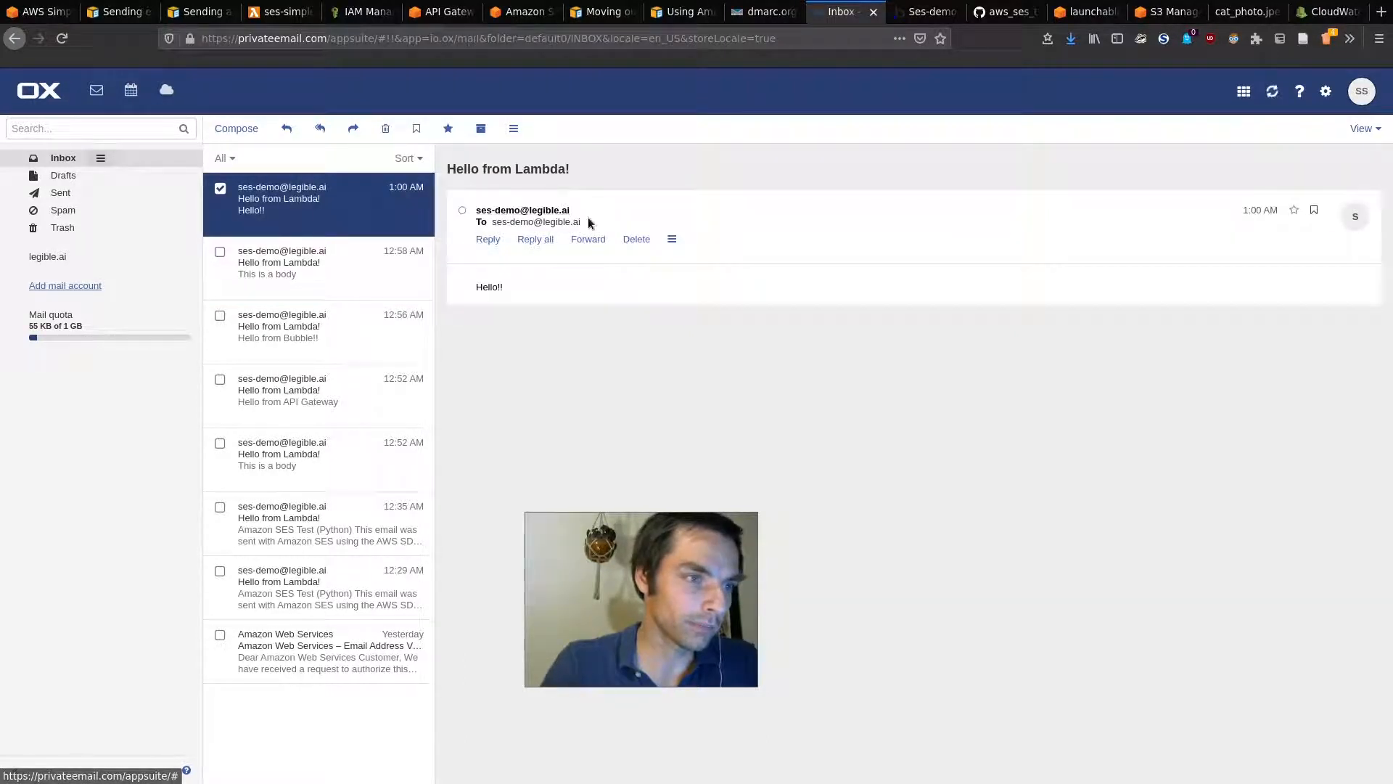
drag(594, 183, 479, 171)
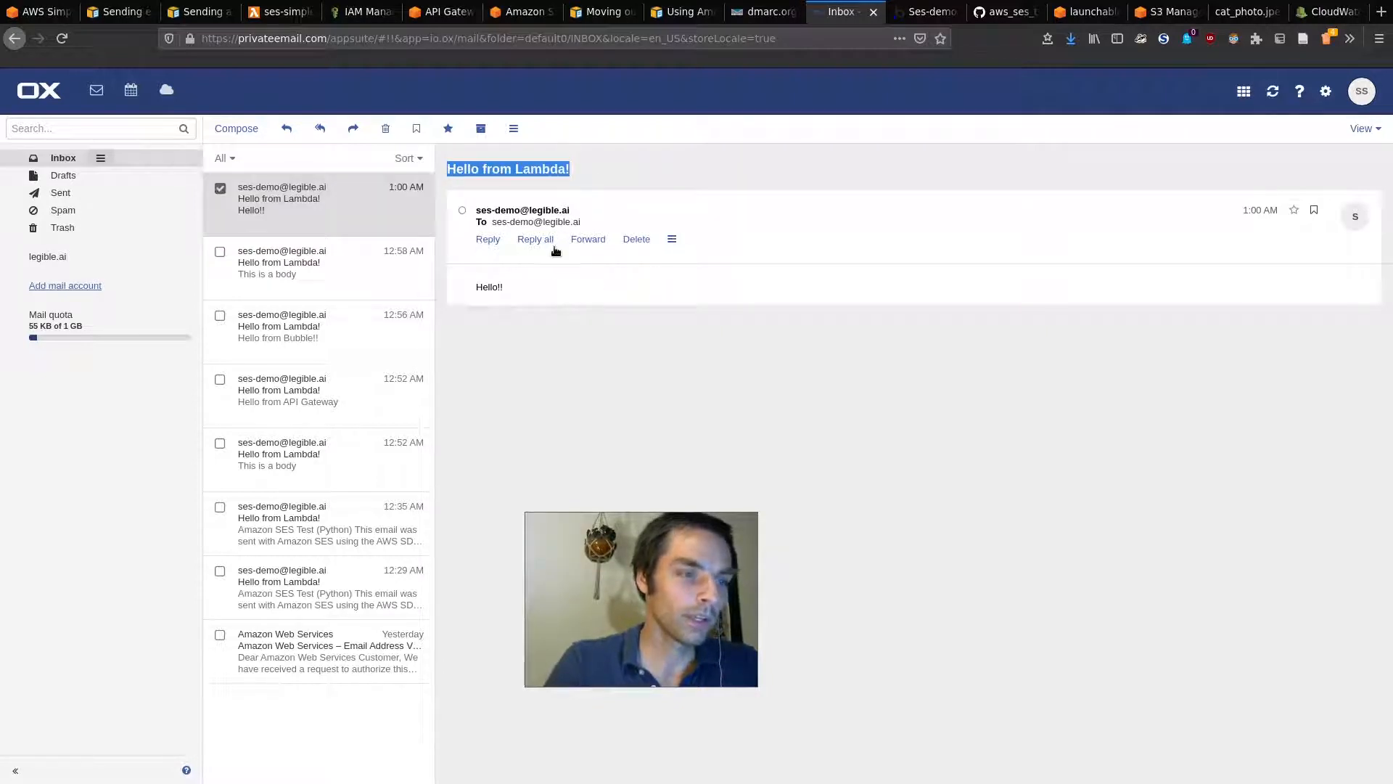
click(566, 168)
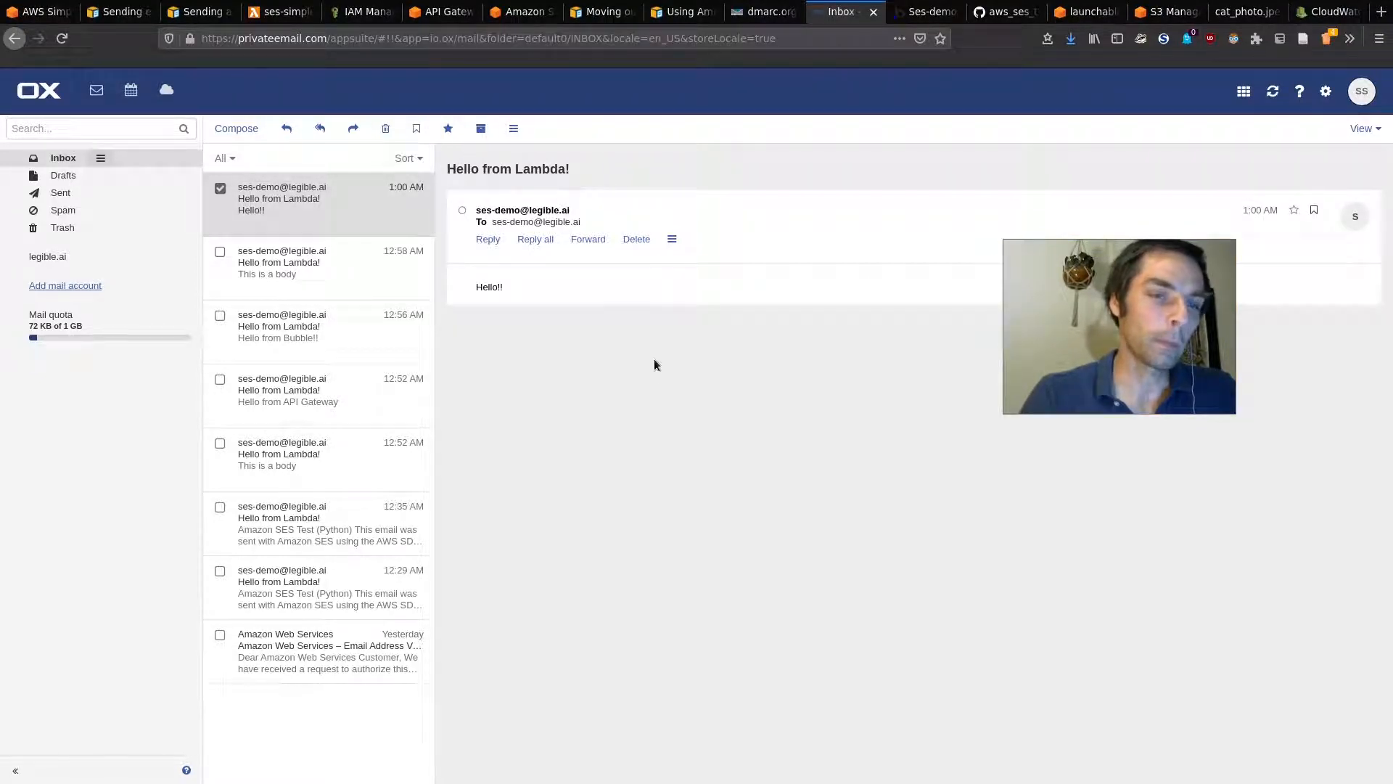
Step: Replace the hardcoded SUBJECT with event['queryStringParameters']['subject'] and deploy the function
click(282, 13)
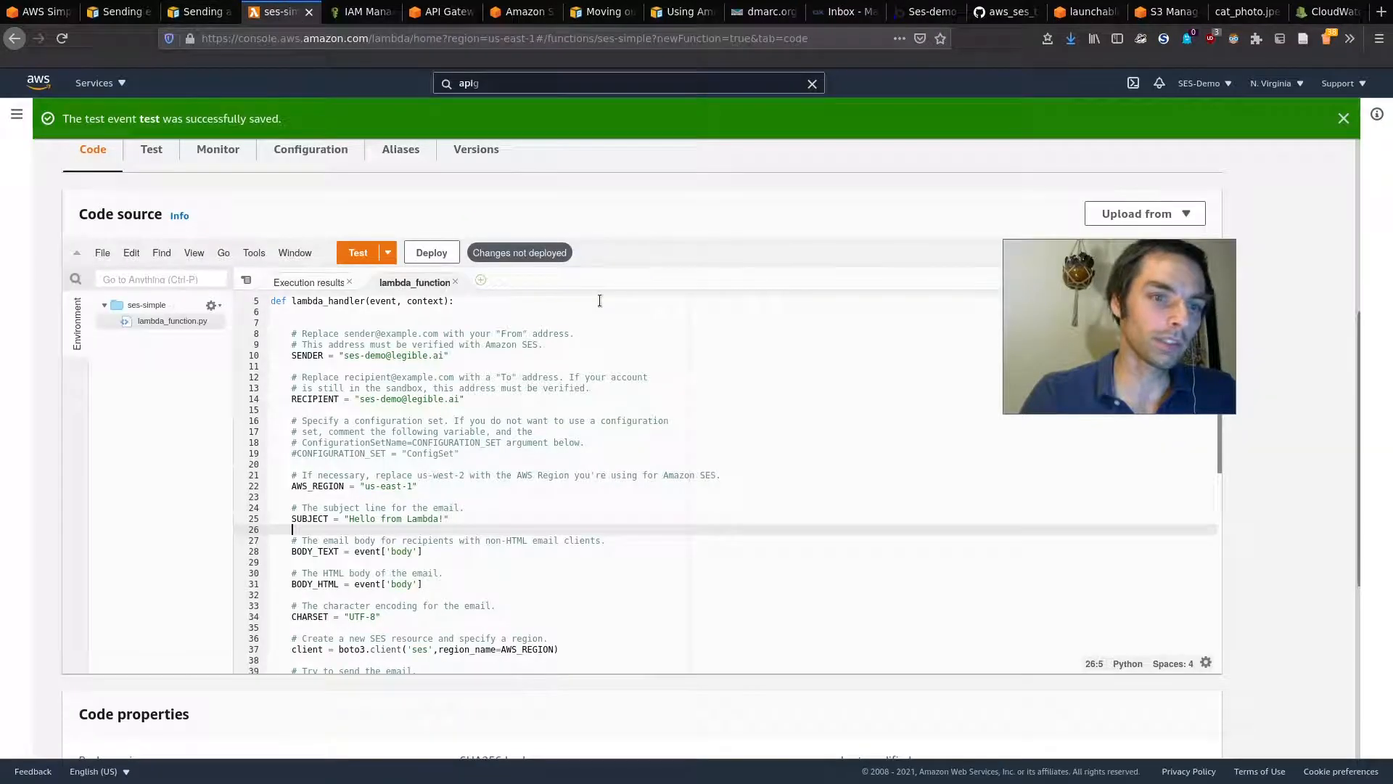
scroll(396, 507, down, 2)
double_click(312, 475)
click(465, 472)
key(BackSpace)
key(BackSpace)
key(BackSpace)
key(BackSpace)
key(BackSpace)
key(BackSpace)
key(BackSpace)
key(BackSpace)
key(BackSpace)
key(BackSpace)
key(BackSpace)
key(BackSpace)
key(BackSpace)
key(BackSpace)
key(BackSpace)
key(BackSpace)
key(BackSpace)
key(BackSpace)
key(BackSpace)
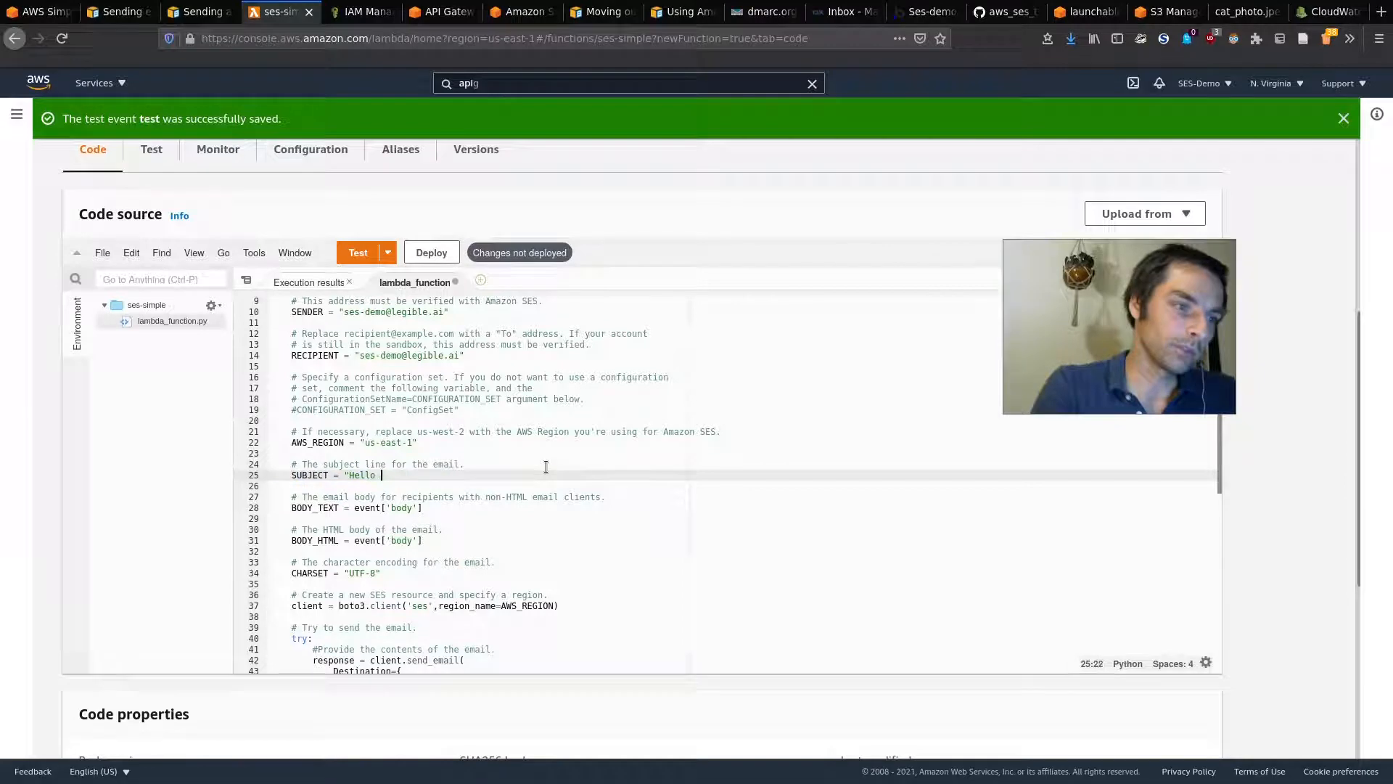
key(ctrl+equal)
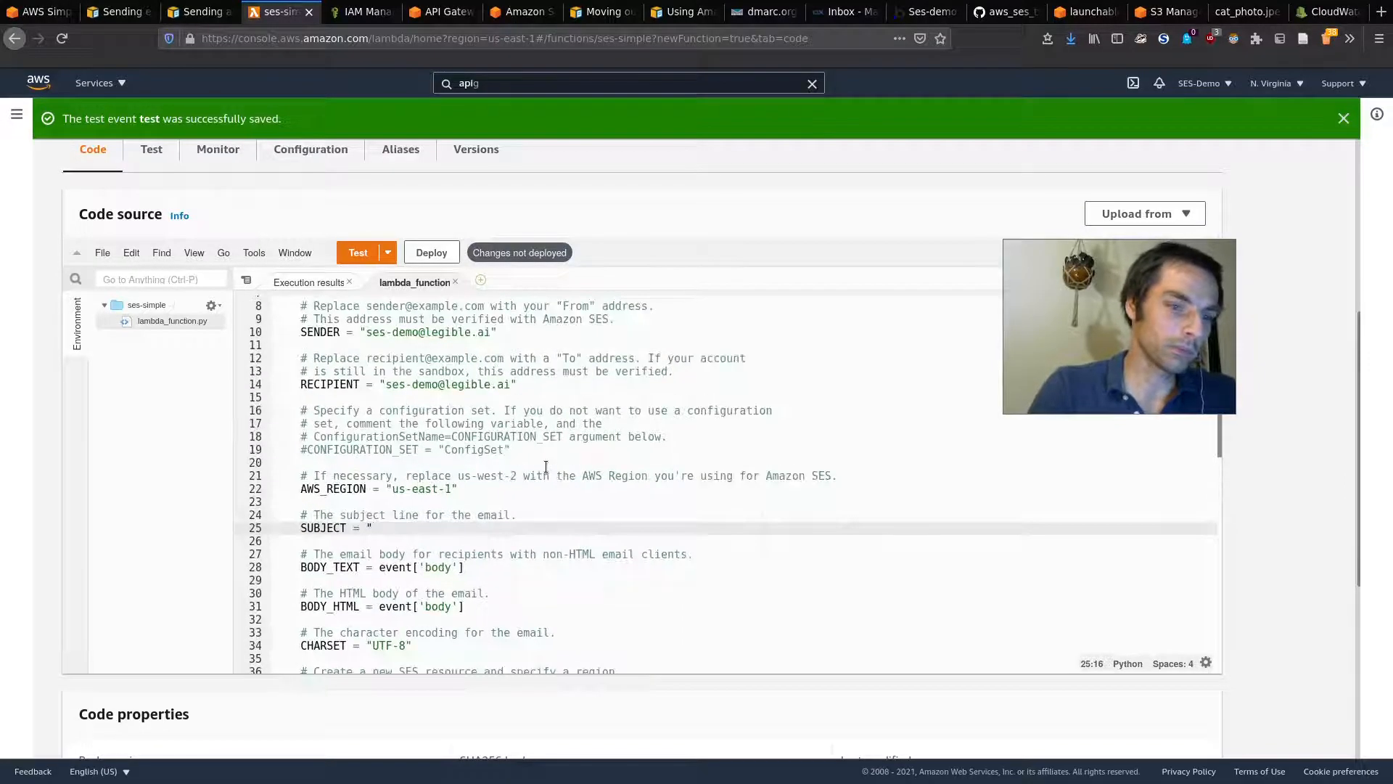
key(ctrl+equal)
key(BackSpace)
text(event['queryStringParameters'][)
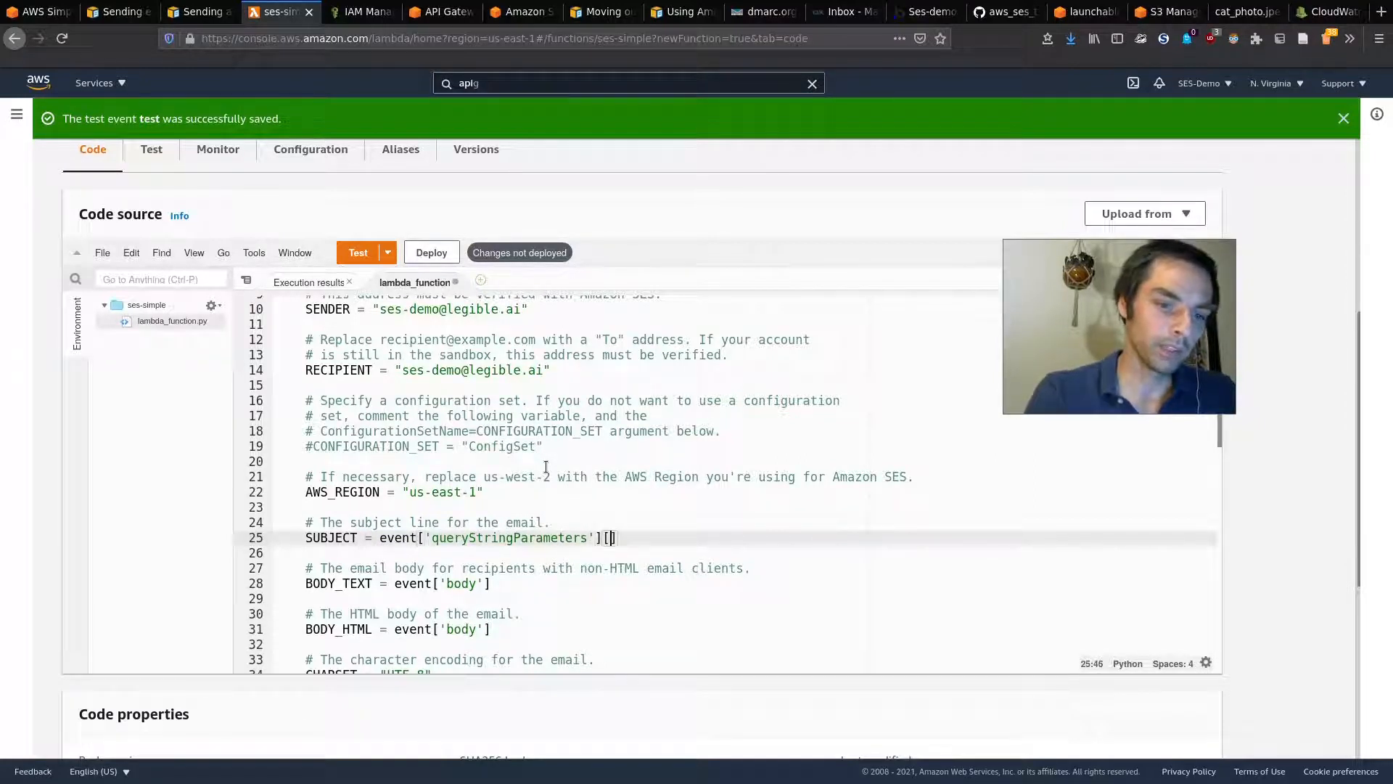
text('subject)
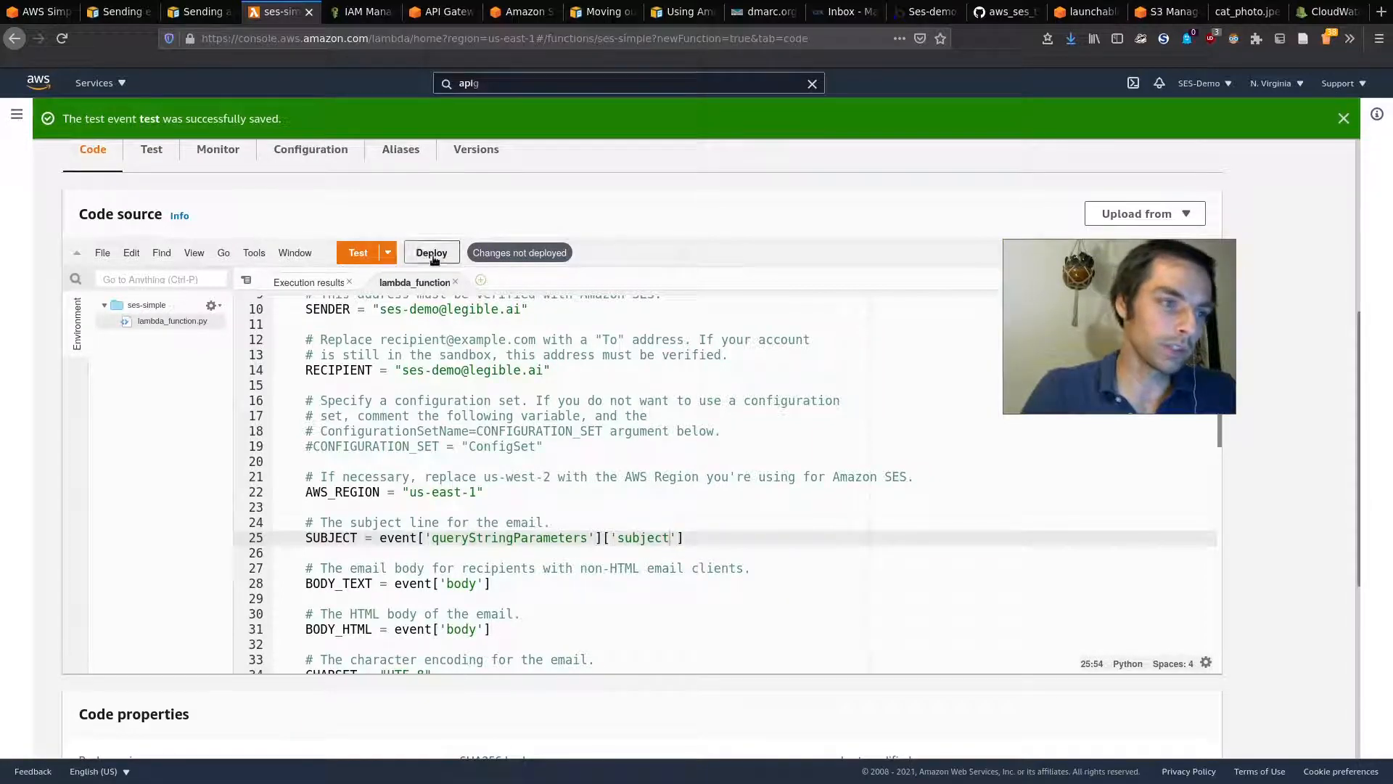
click(432, 253)
click(439, 11)
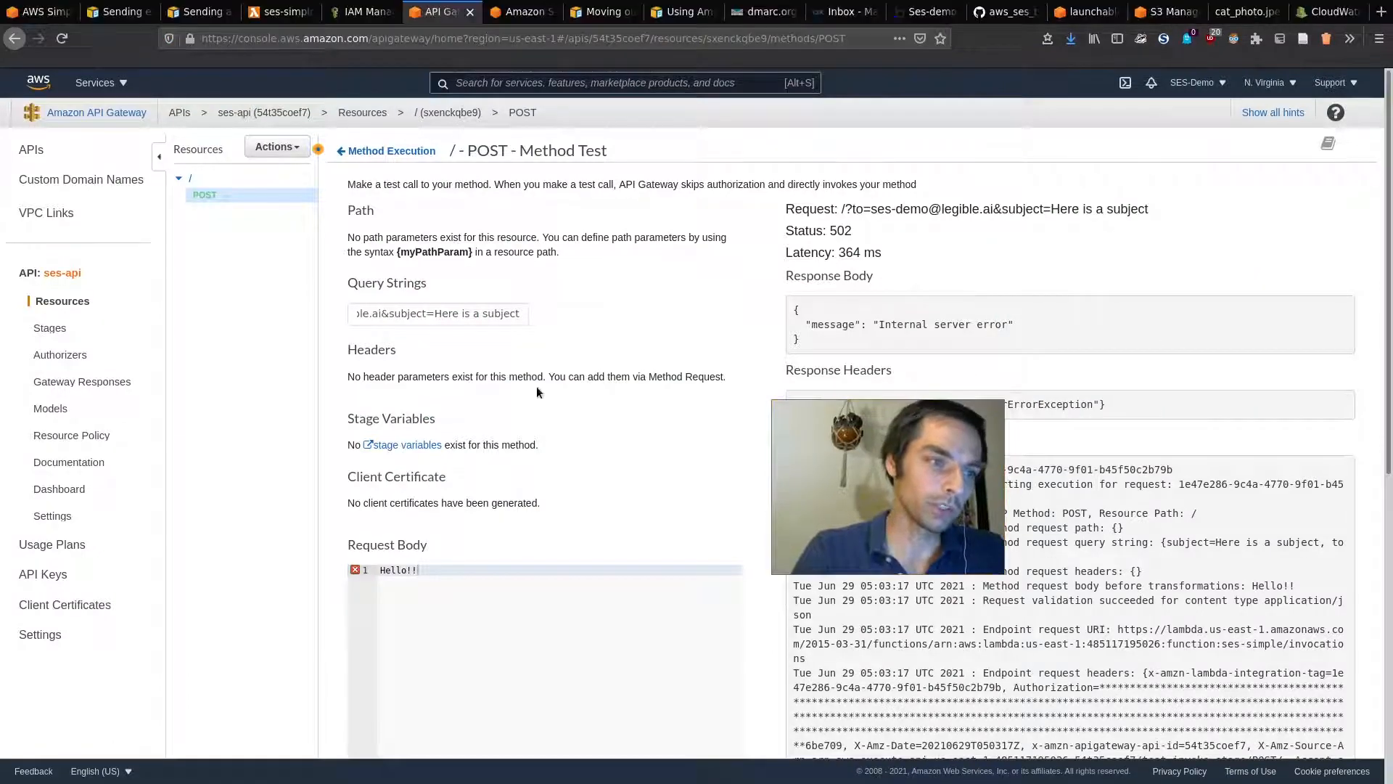
Step: Rerun the POST method test, getting status 200
scroll(613, 538, down, 3)
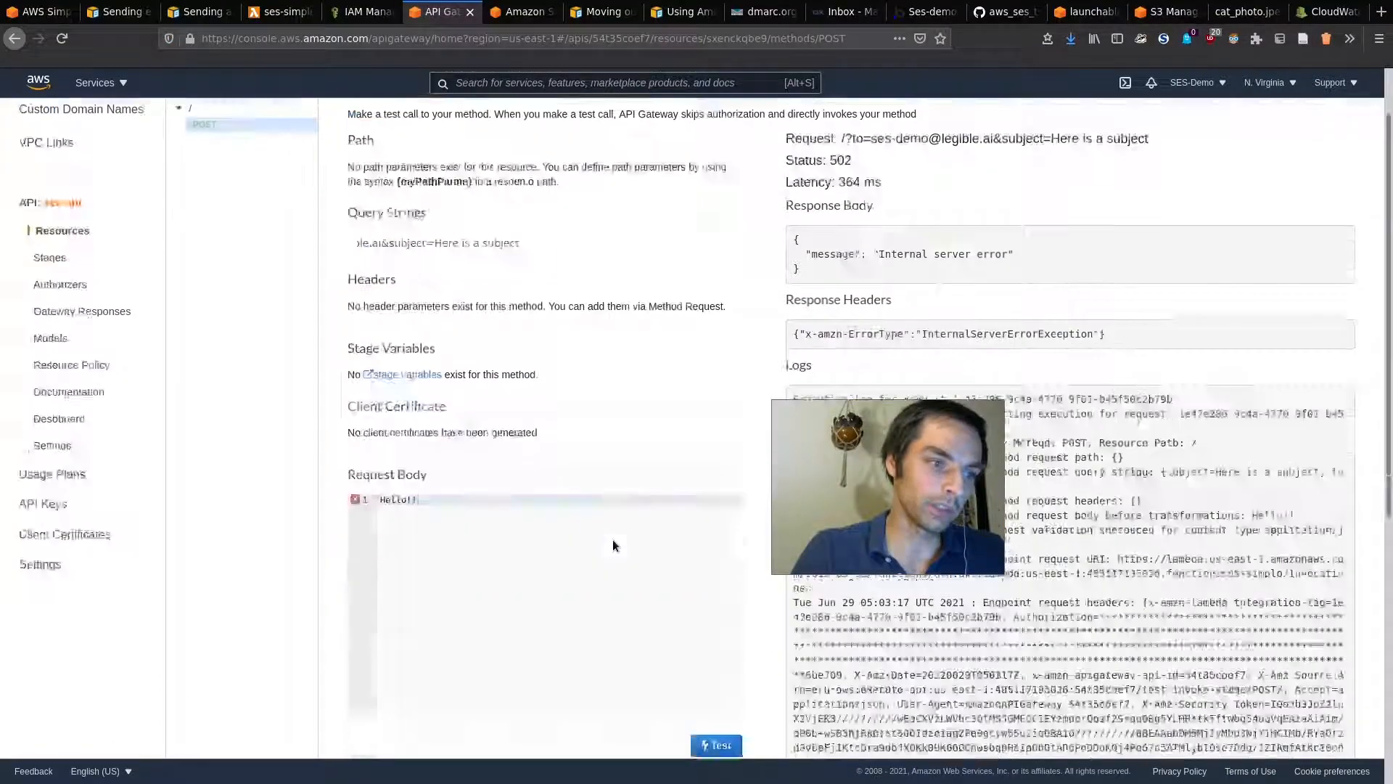
click(714, 624)
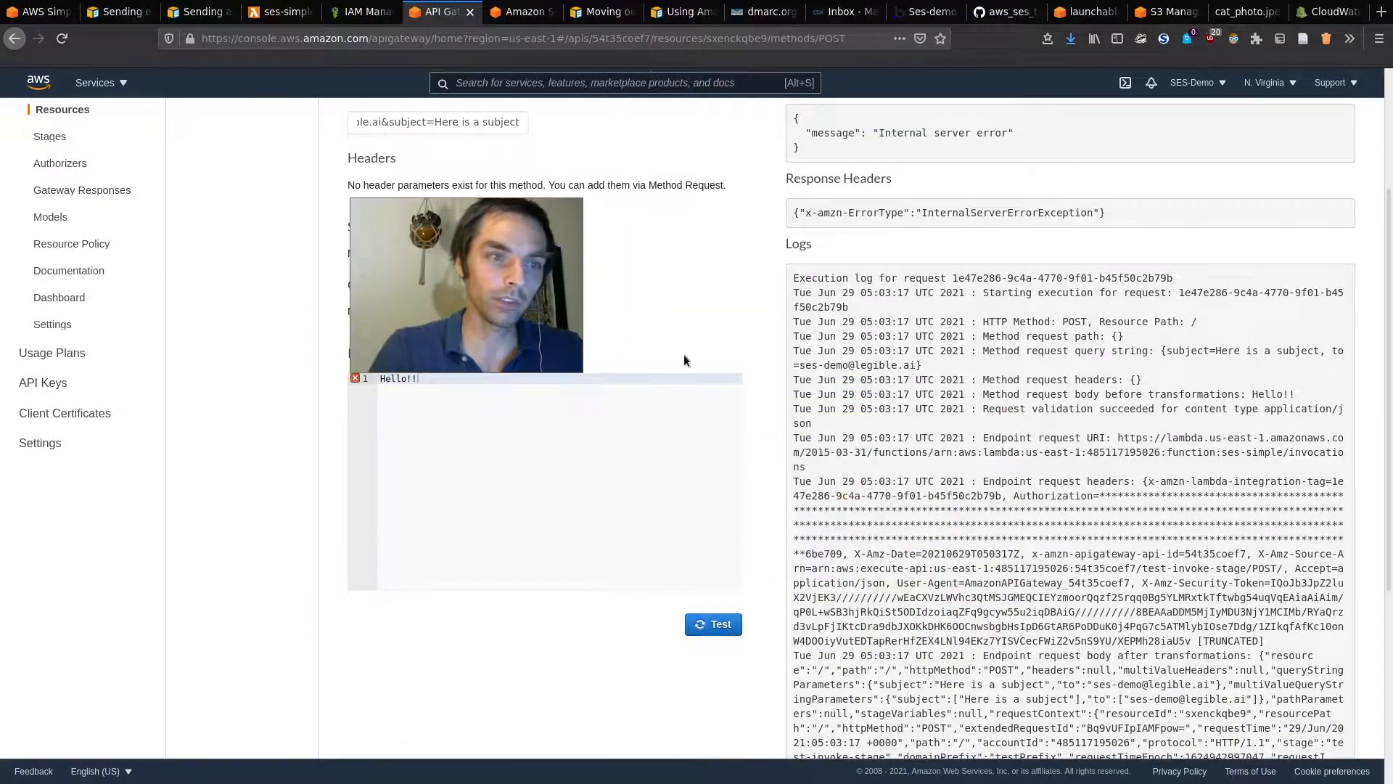
drag(918, 263, 756, 239)
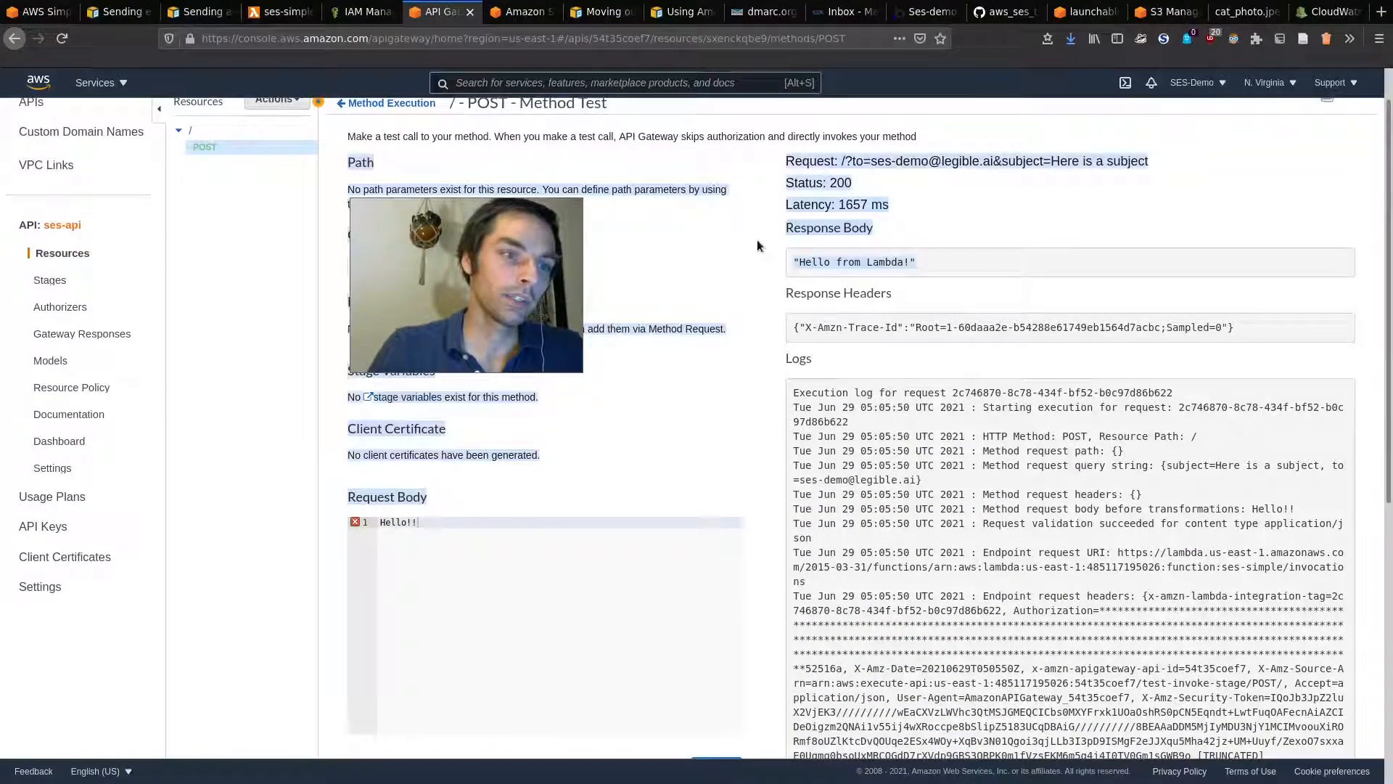
Step: Refresh the webmail inbox and open the new 1:05 AM email titled 'Here is a subject'
click(835, 9)
click(132, 176)
click(132, 159)
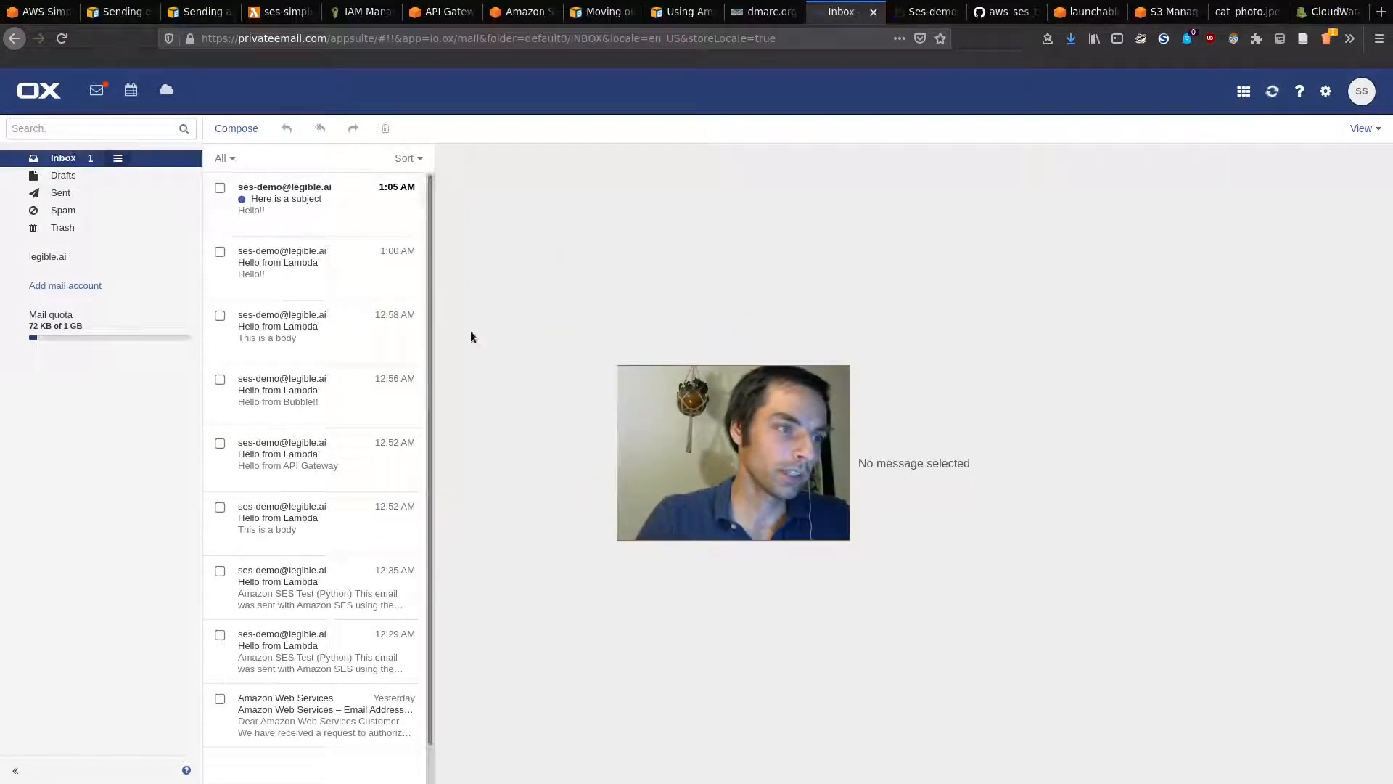
click(363, 212)
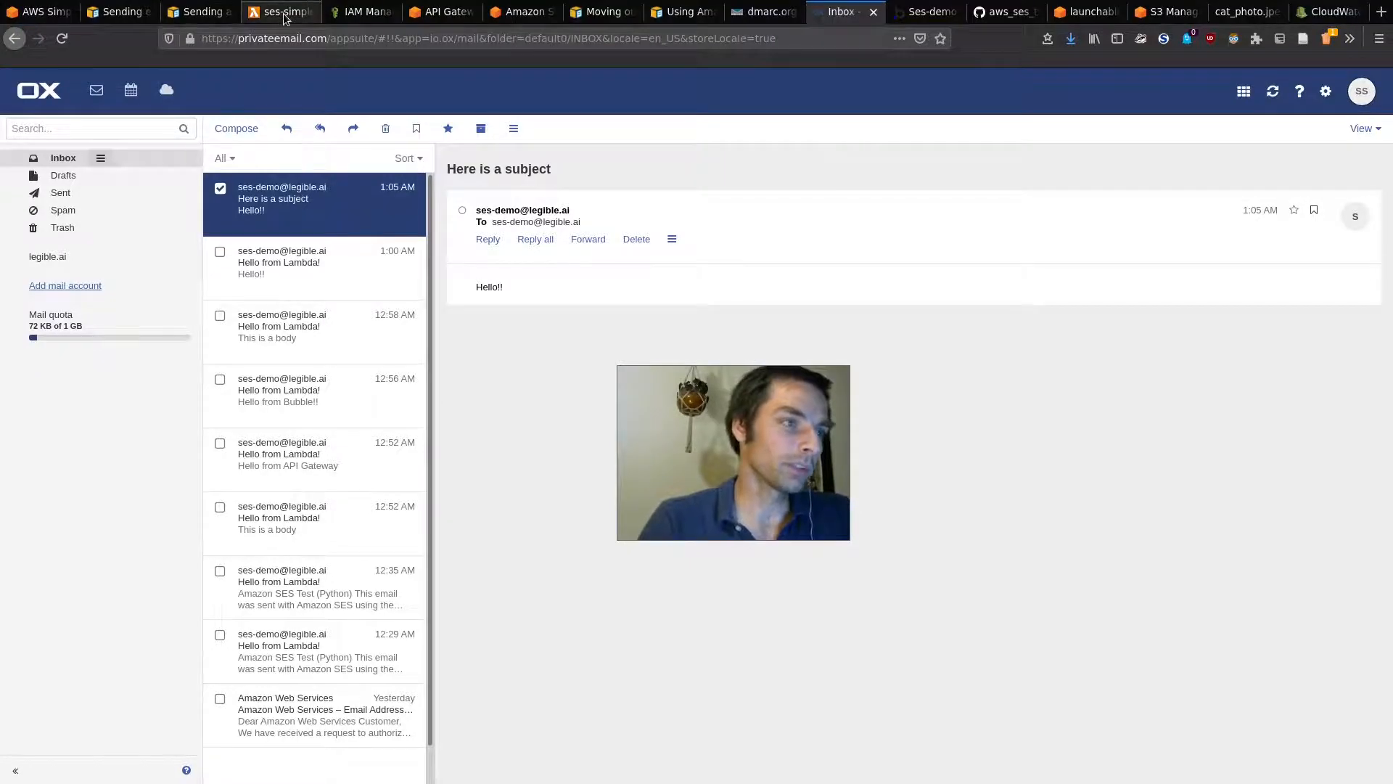
click(285, 18)
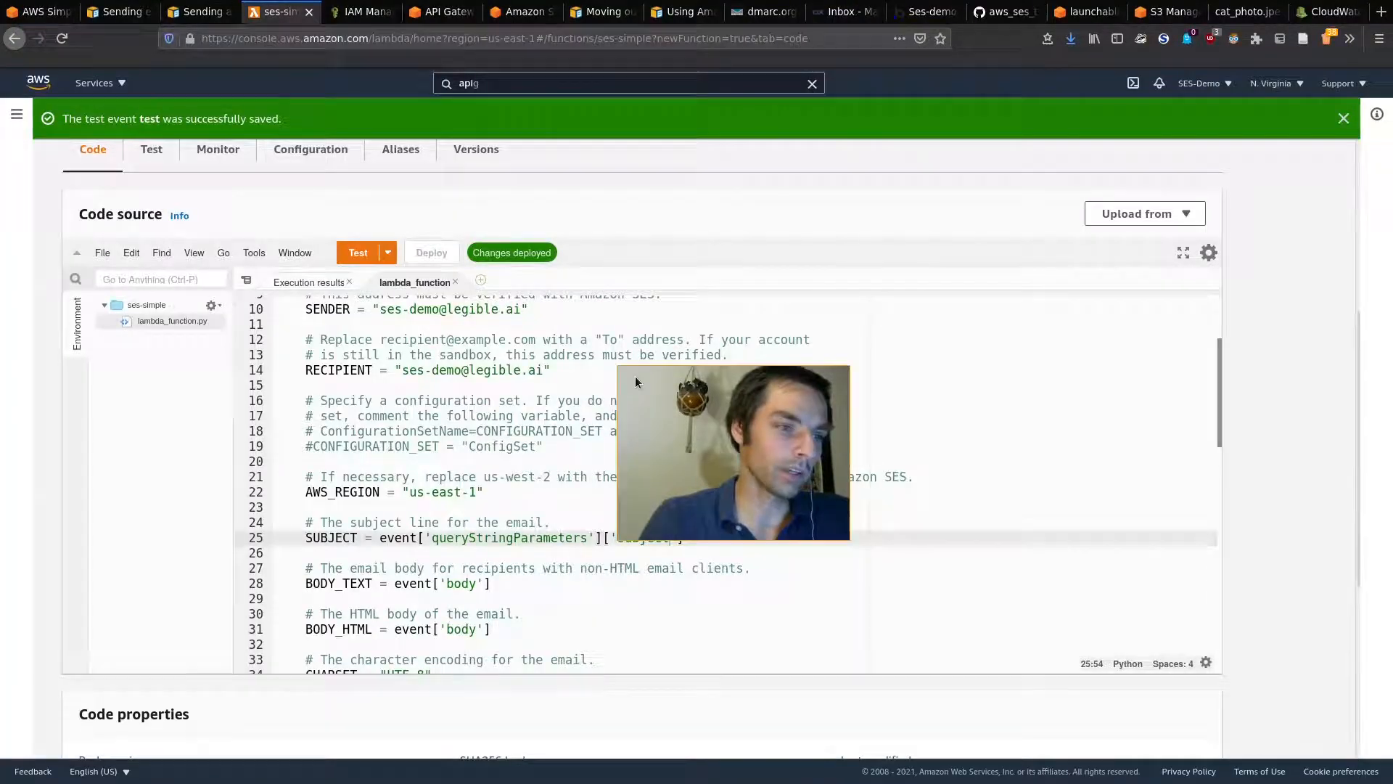
Step: Replace ses-simple's hardcoded recipient with event['queryStringParameters']['to'] on line 14 and deploy the function
click(786, 370)
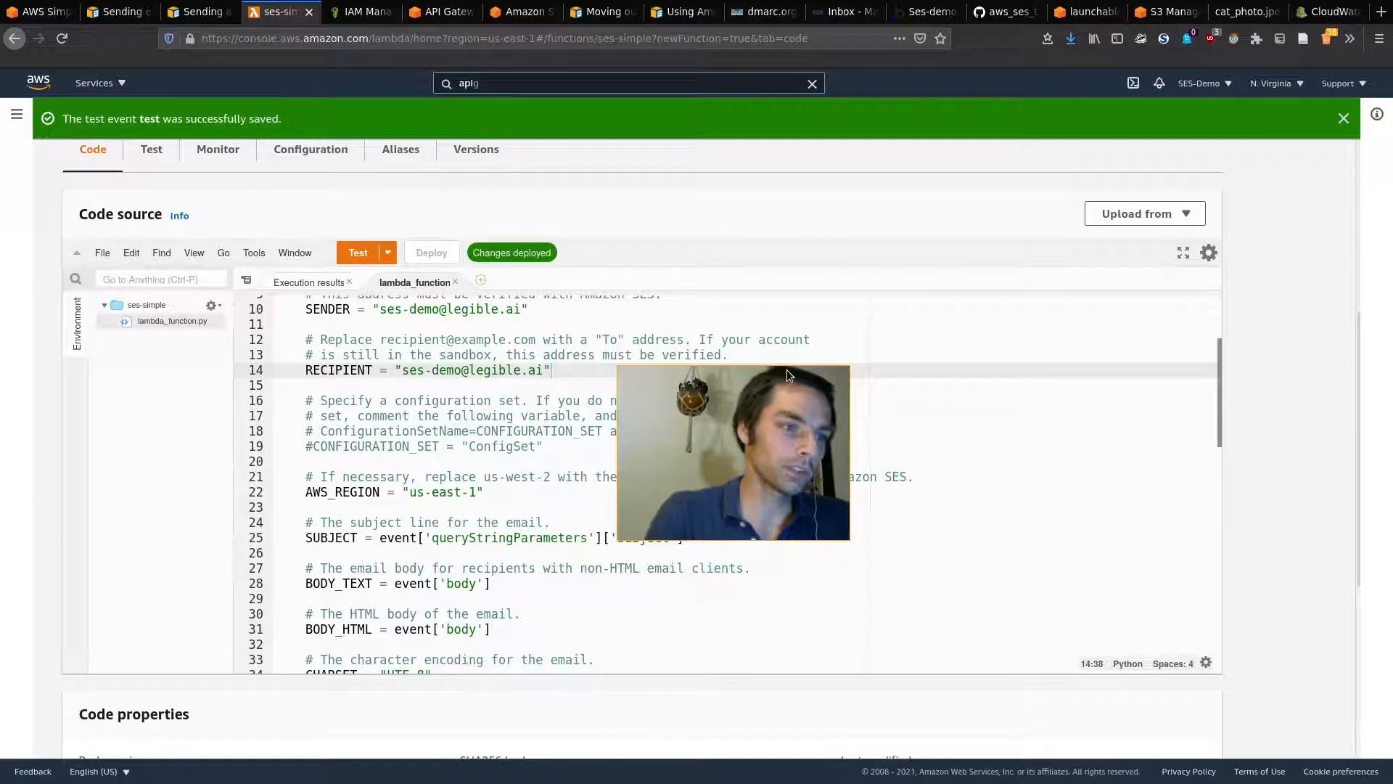
key(BackSpace)
key(BackSpace)
key(BackSpace)
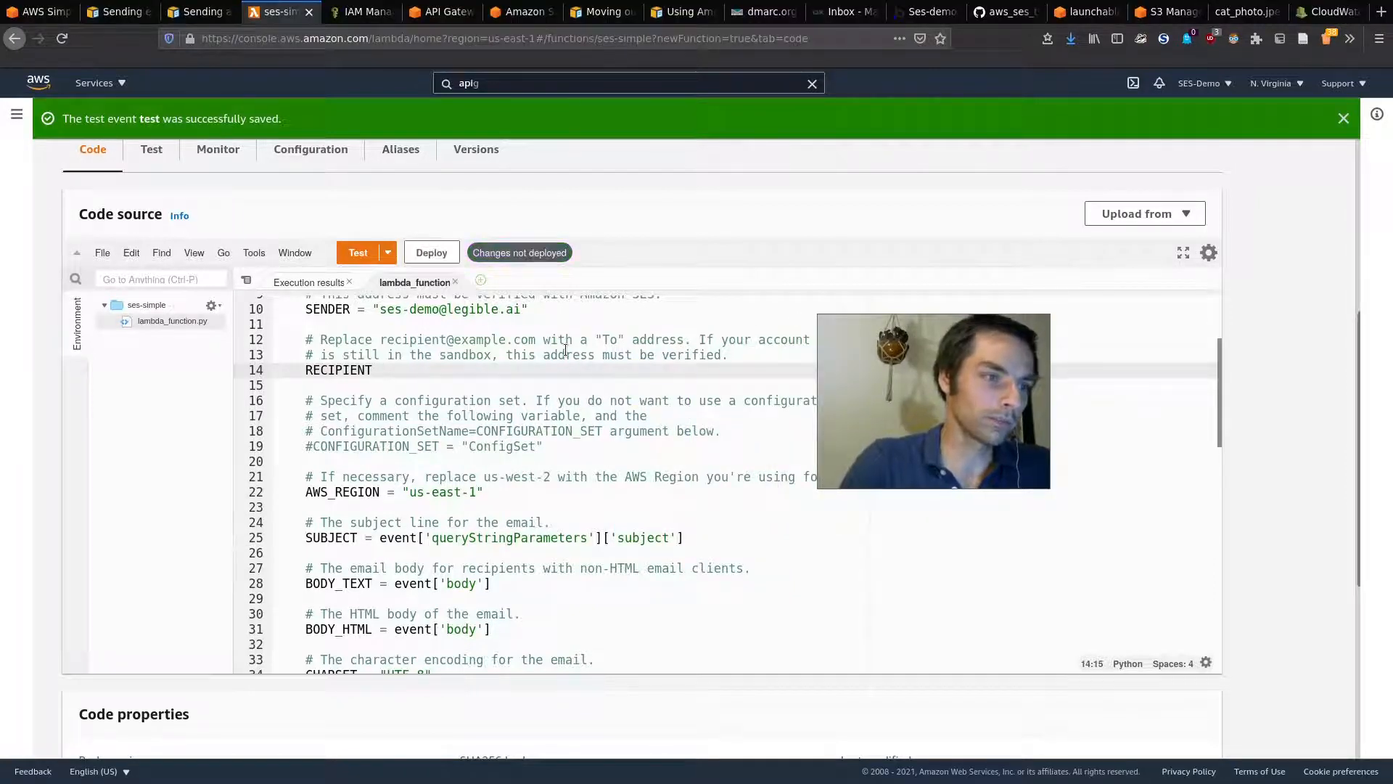
text(= evern)
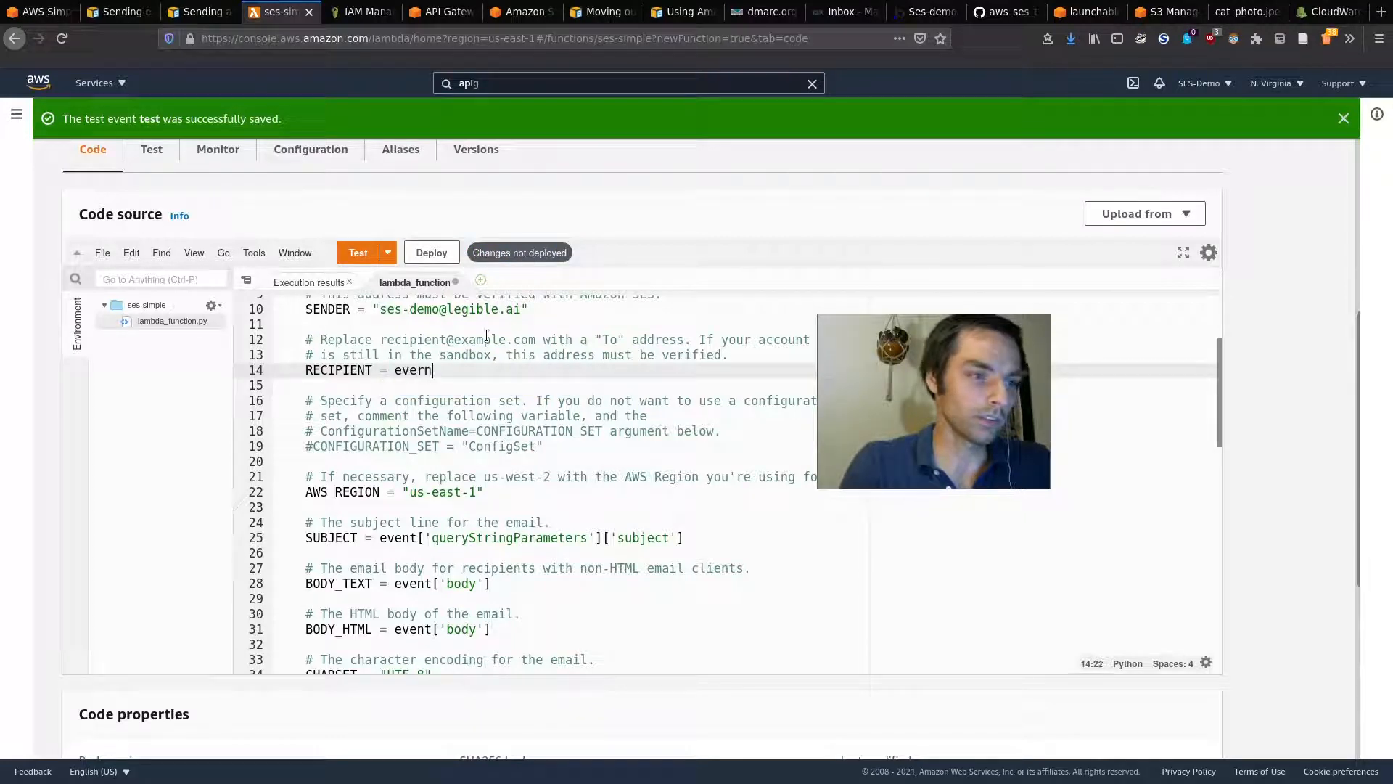
text(t['query)
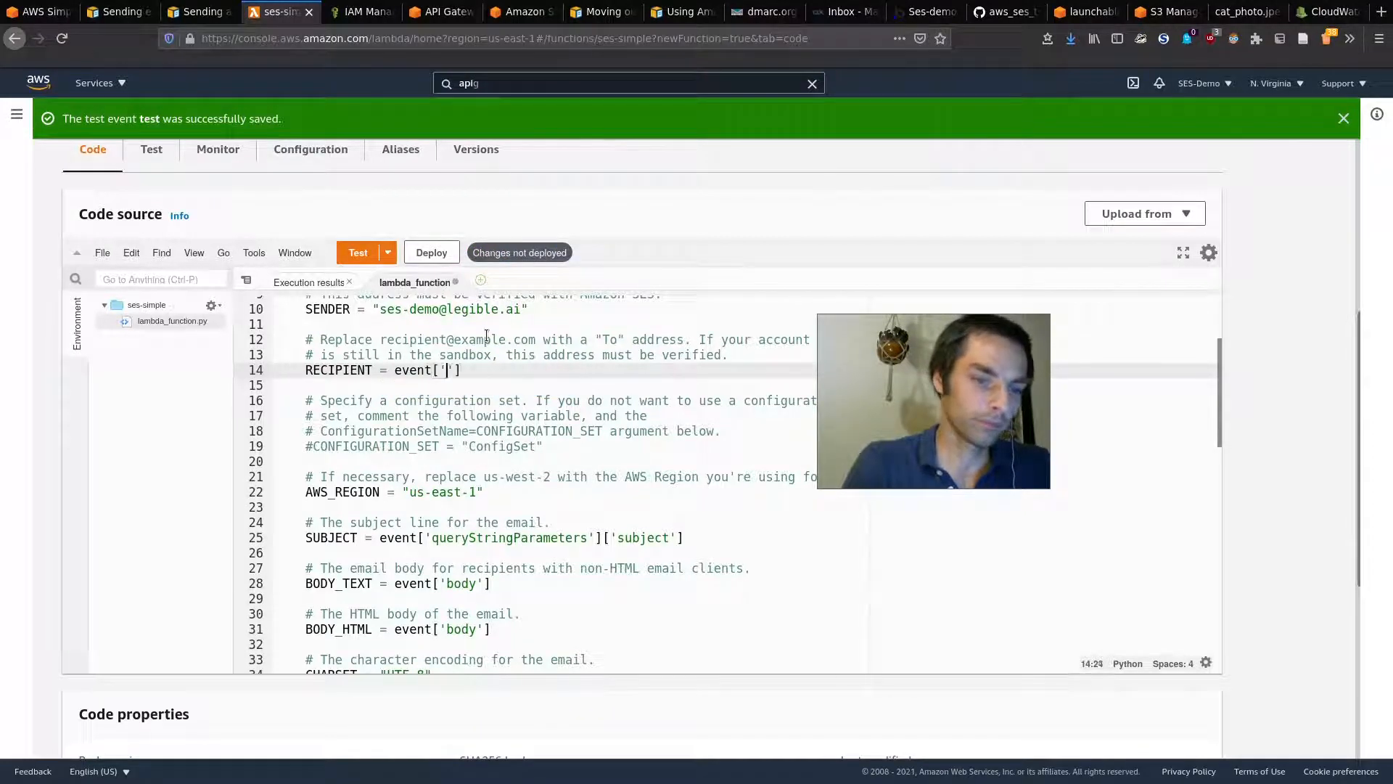
key(Return)
text(['to'])
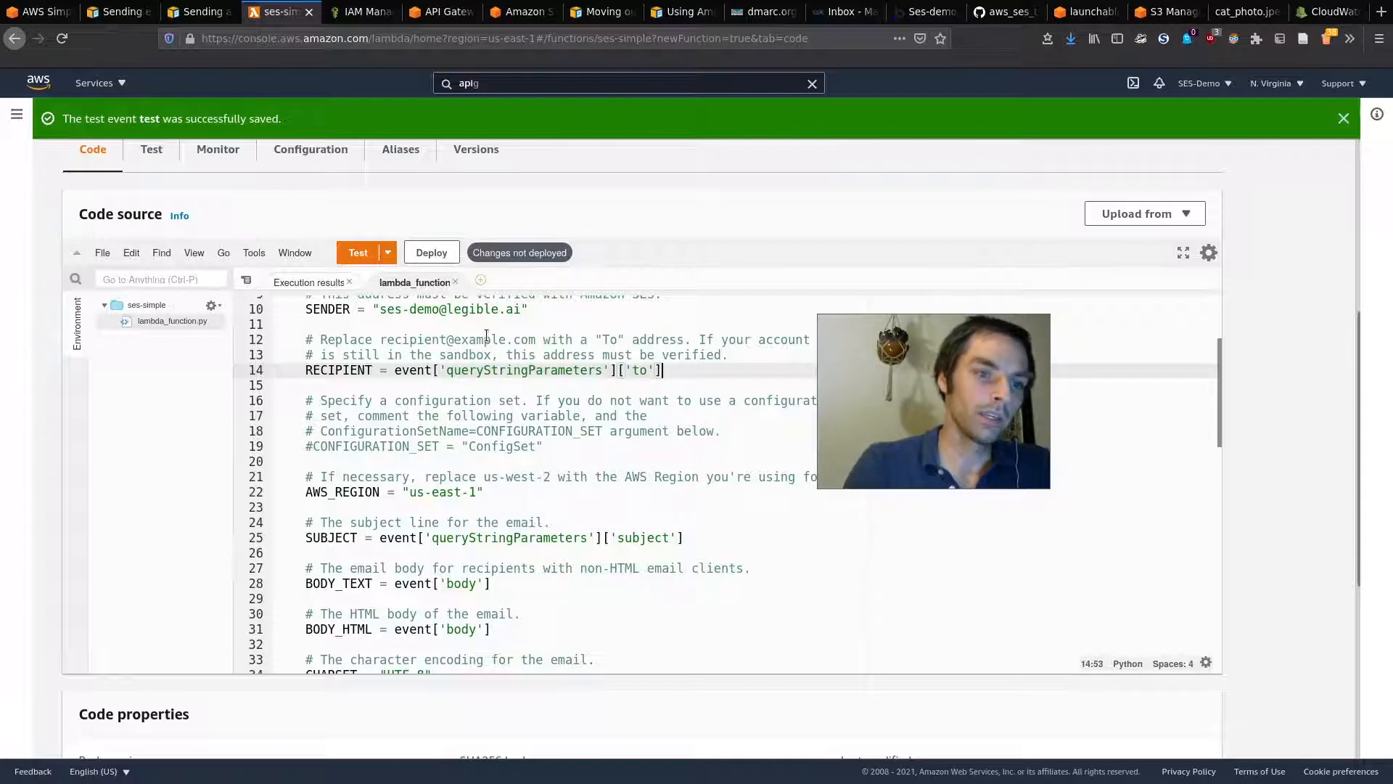
click(431, 253)
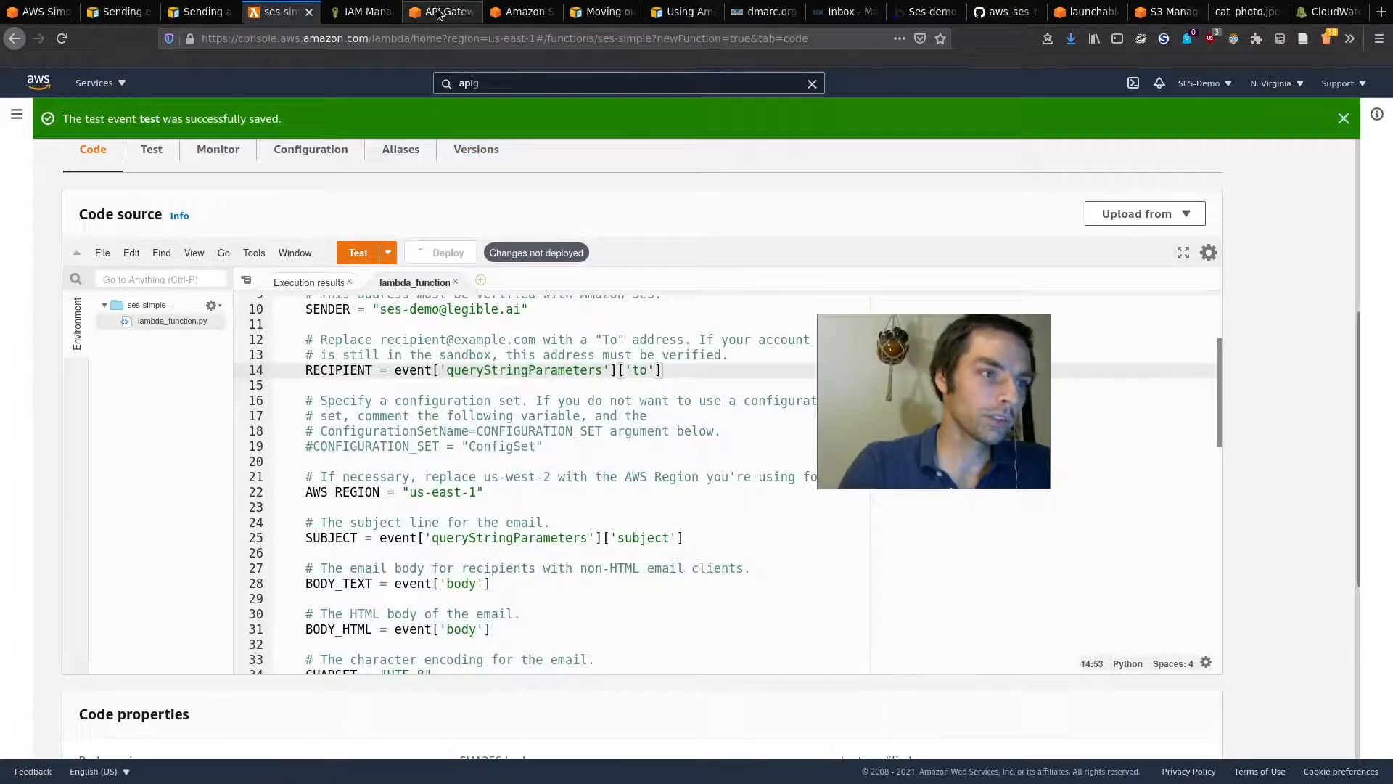
Step: Retest the POST method with the 'to' query string changed to the -2 demo address, getting status 200
click(440, 12)
drag(404, 257, 316, 262)
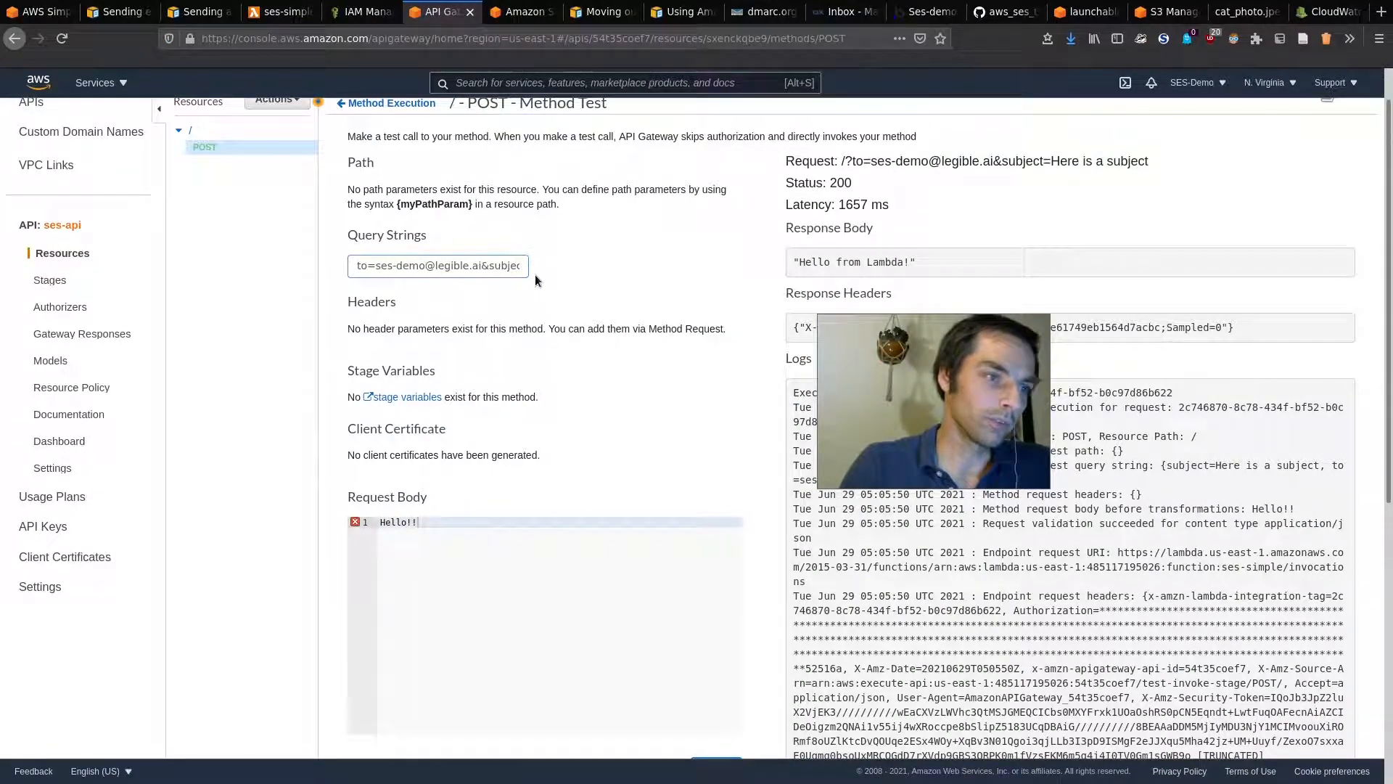
click(428, 265)
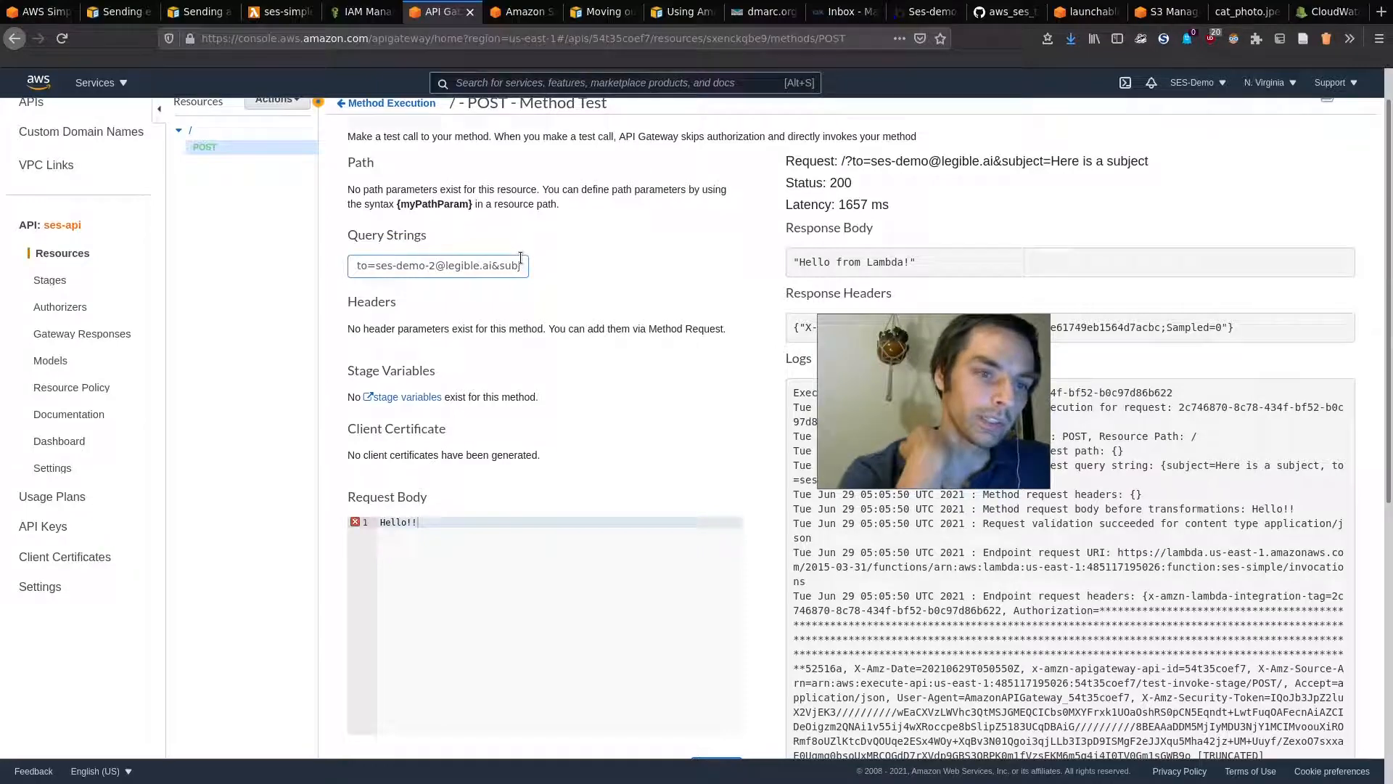
scroll(609, 436, down, 3)
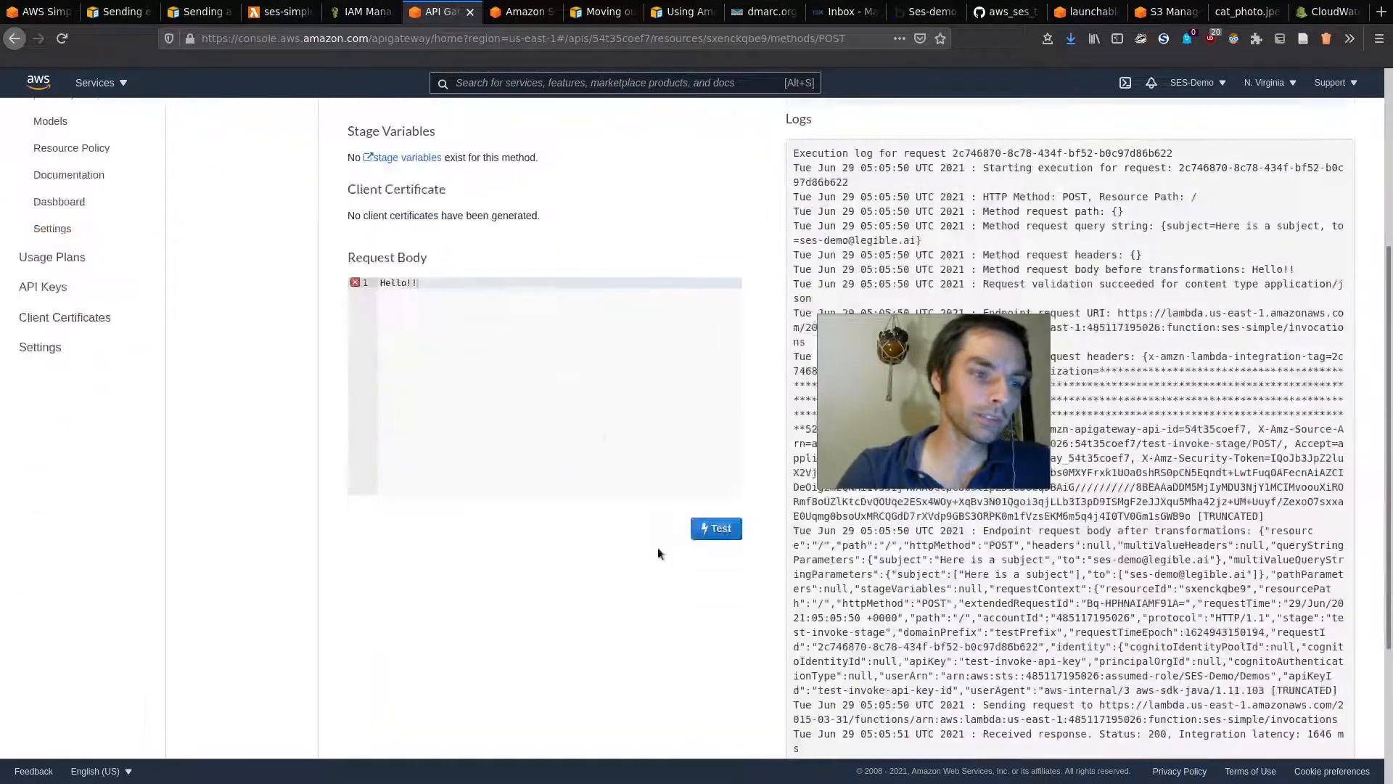
click(714, 528)
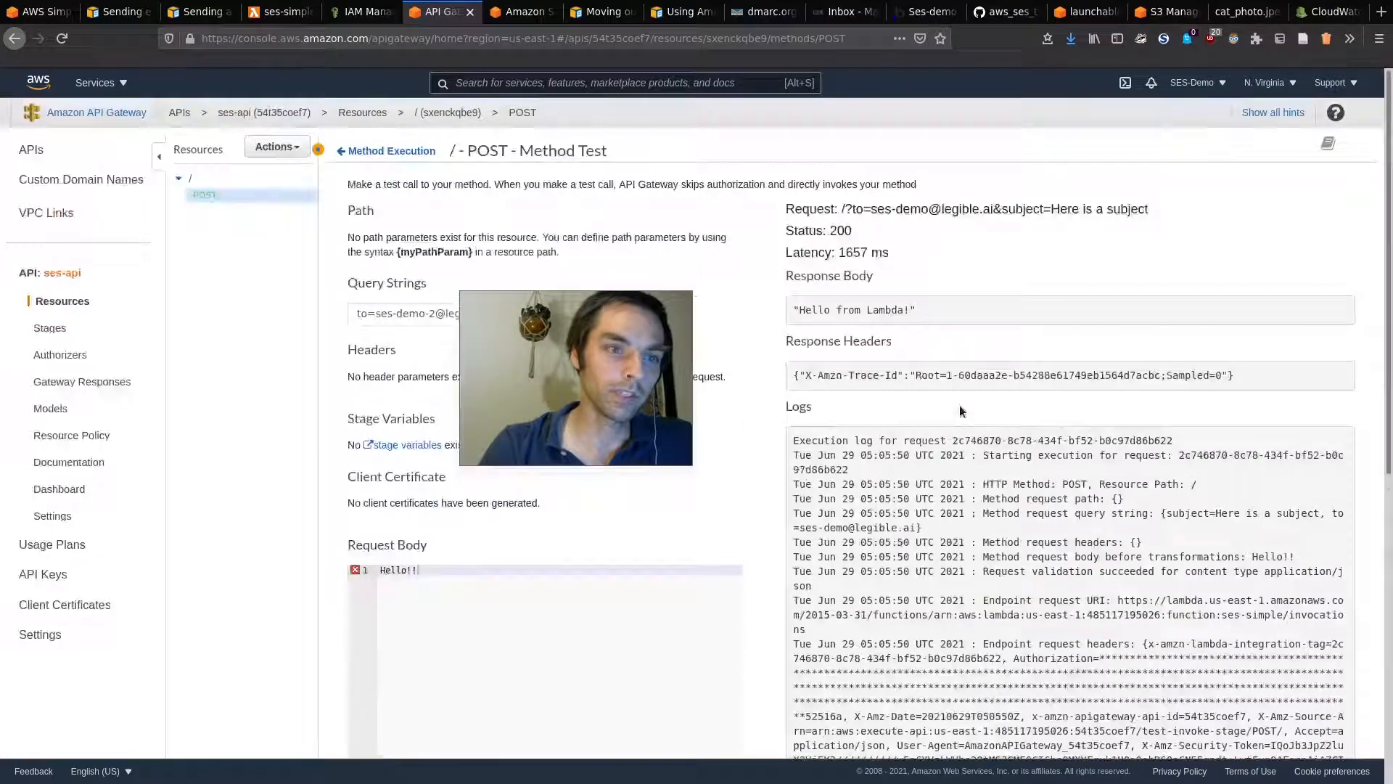
scroll(934, 347, down, 7)
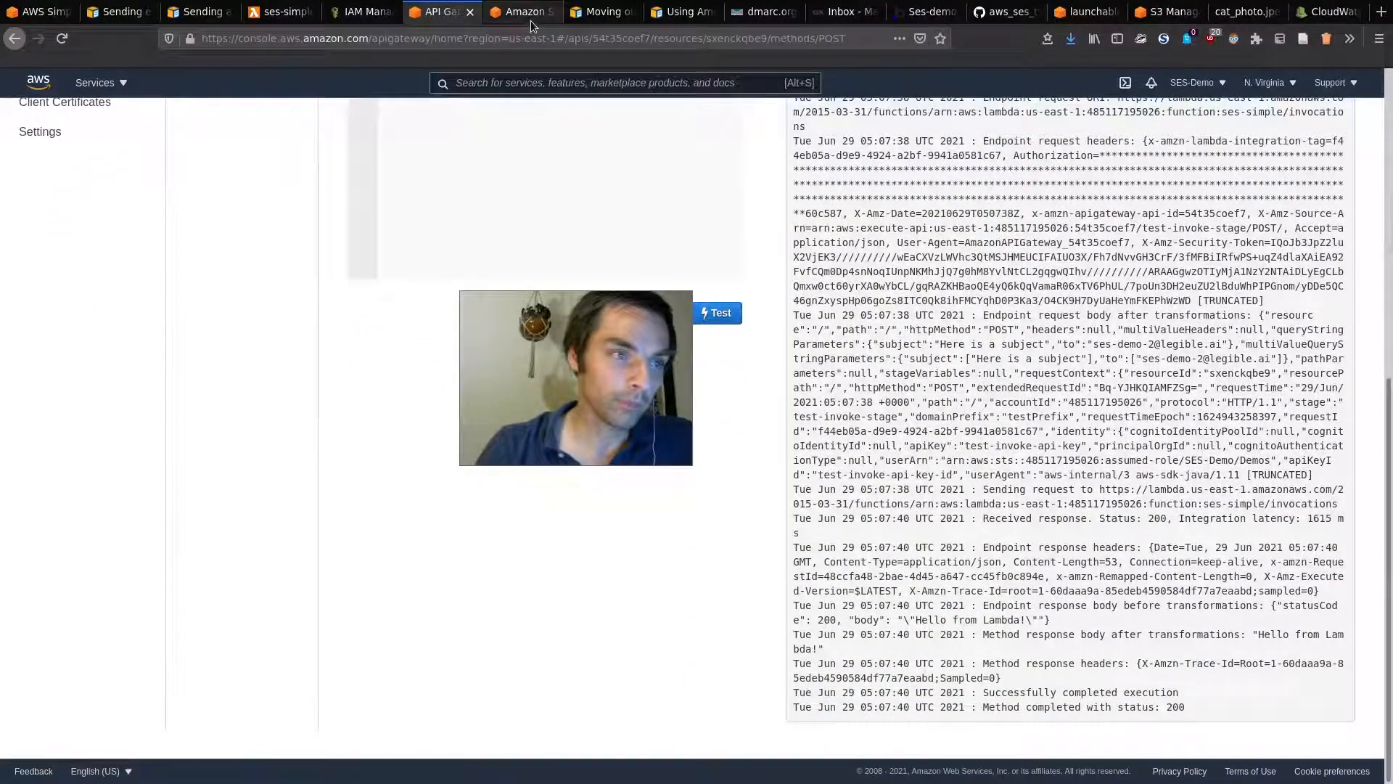
click(846, 12)
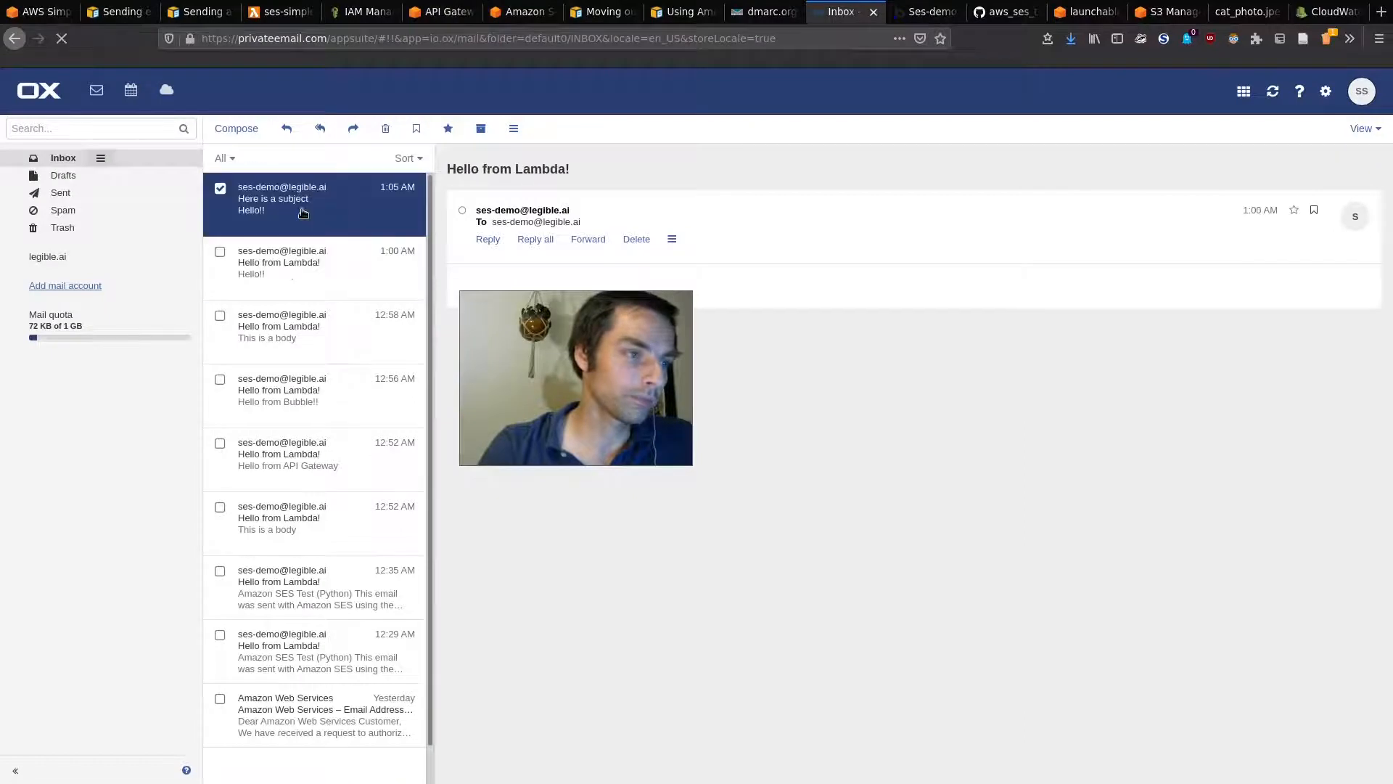
Step: Reload the webmail inbox via Drafts and back to Inbox to look for the test email
click(73, 178)
click(84, 159)
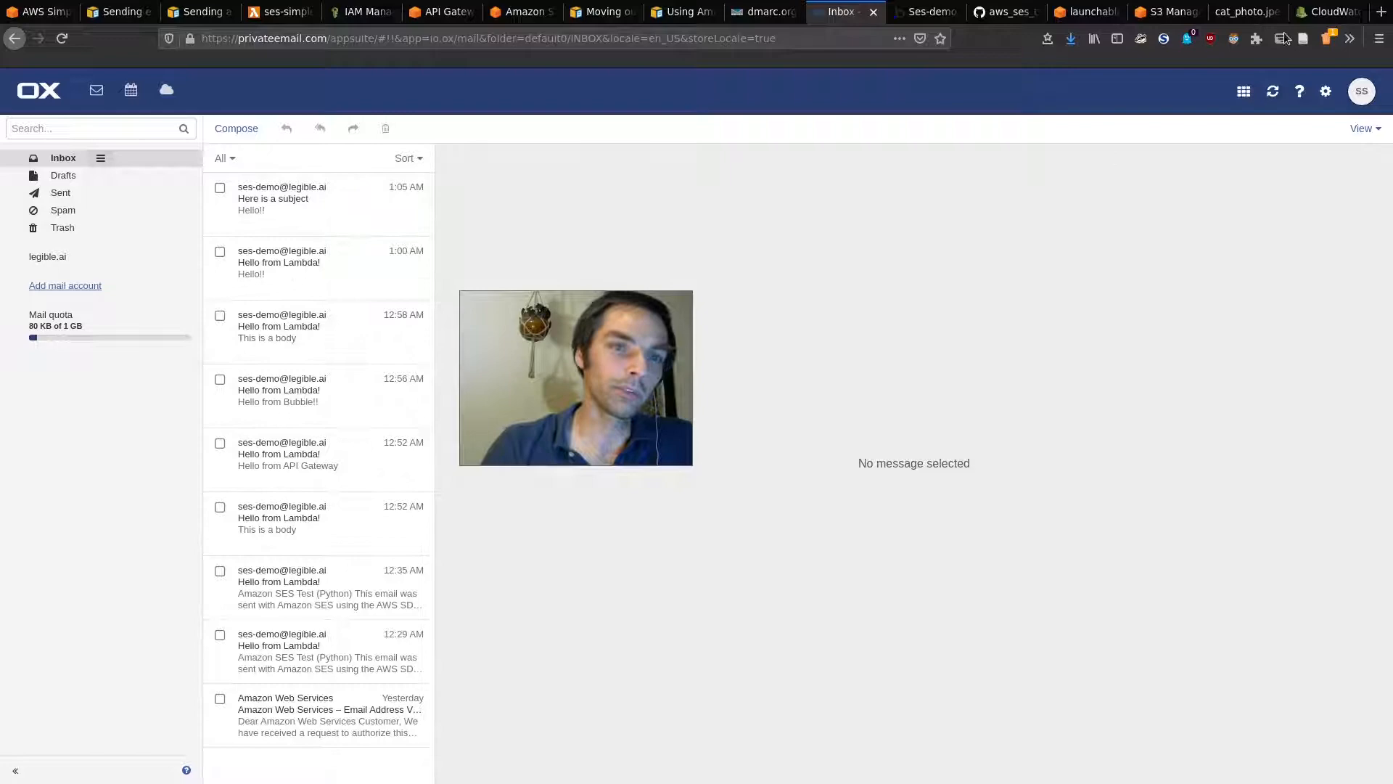
click(1333, 9)
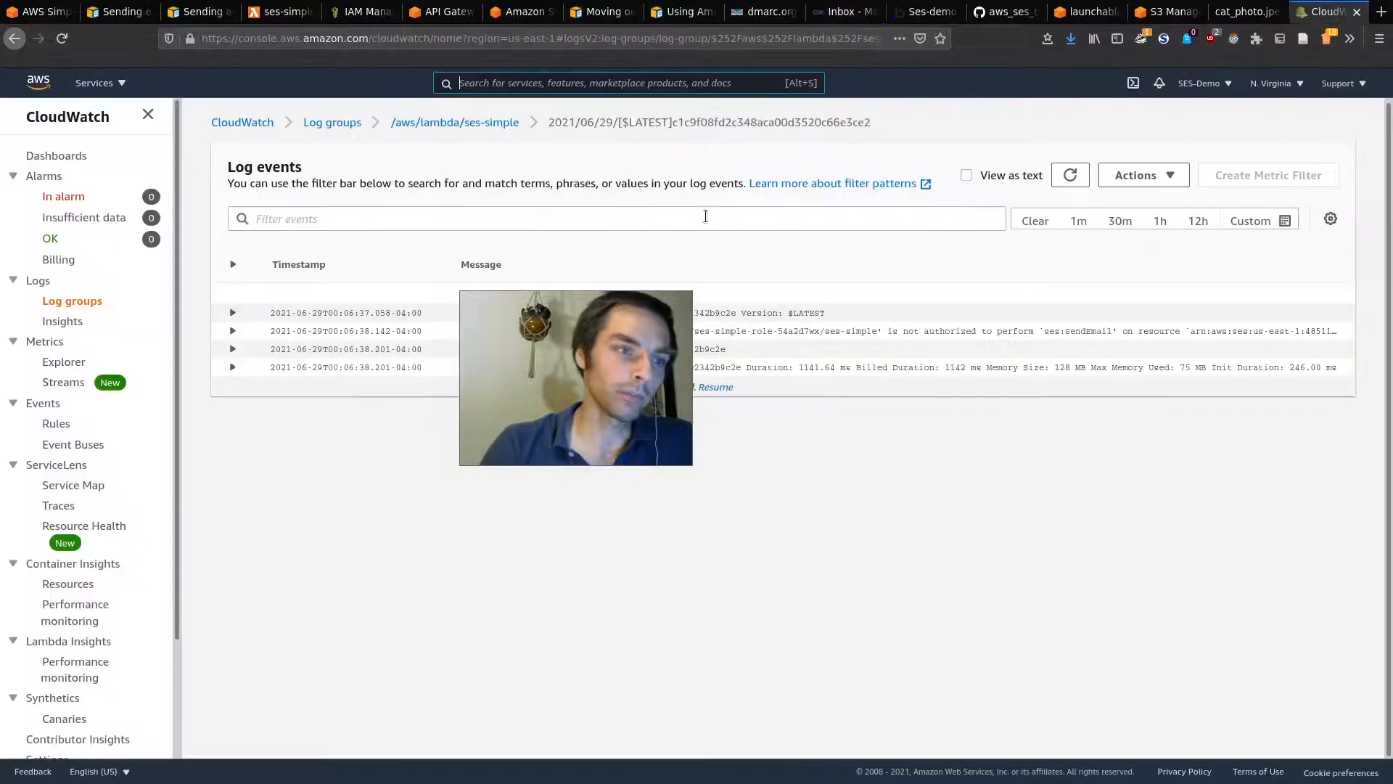
Step: Open the newest ses-simple log stream and expand its 'Email address is not verified' error
click(492, 123)
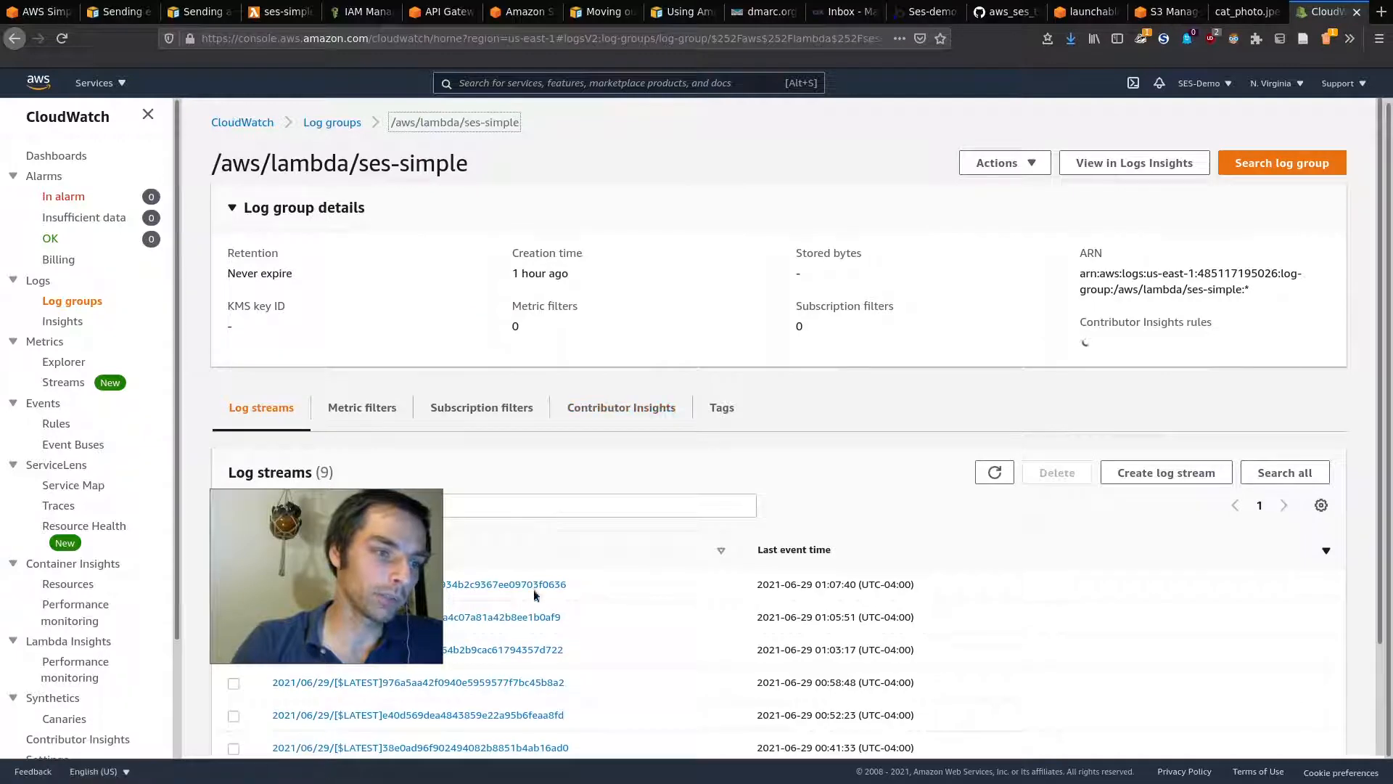
click(534, 588)
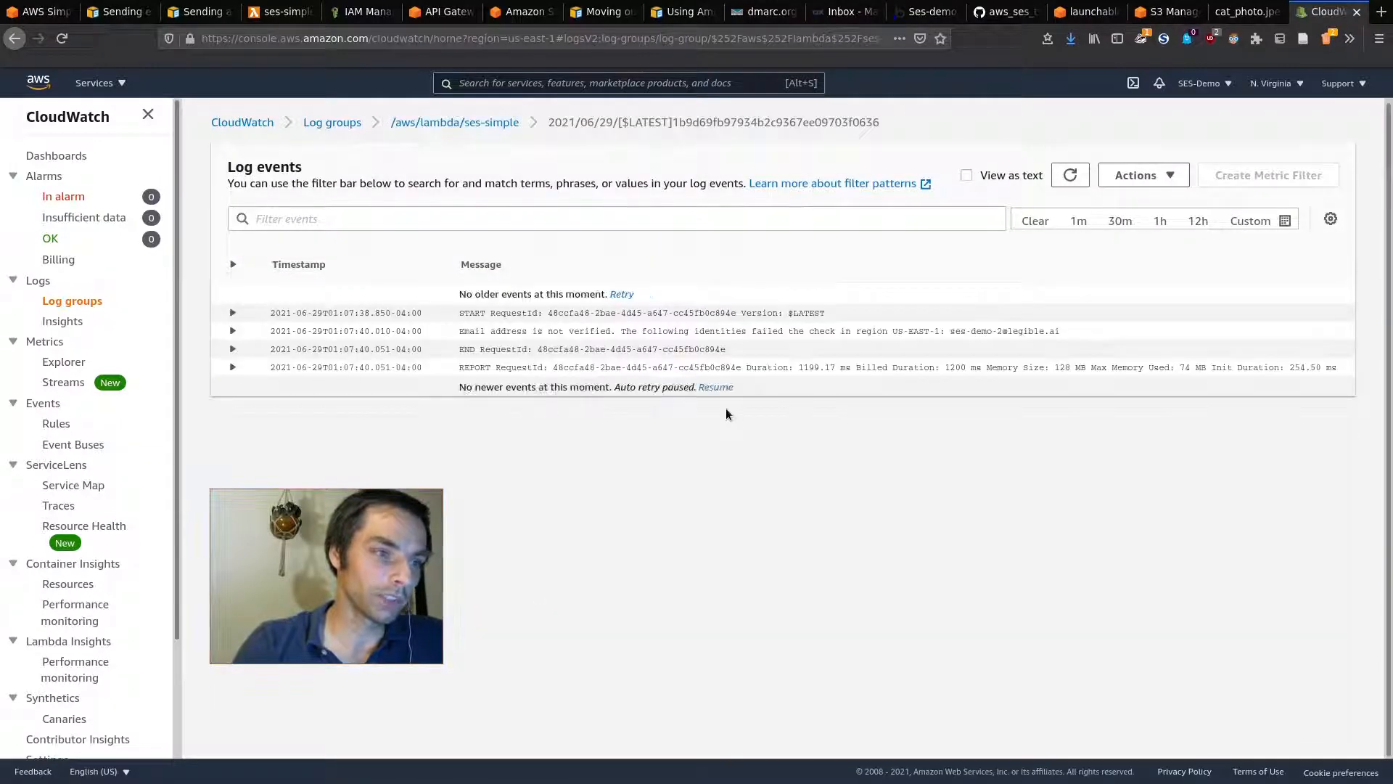
click(596, 333)
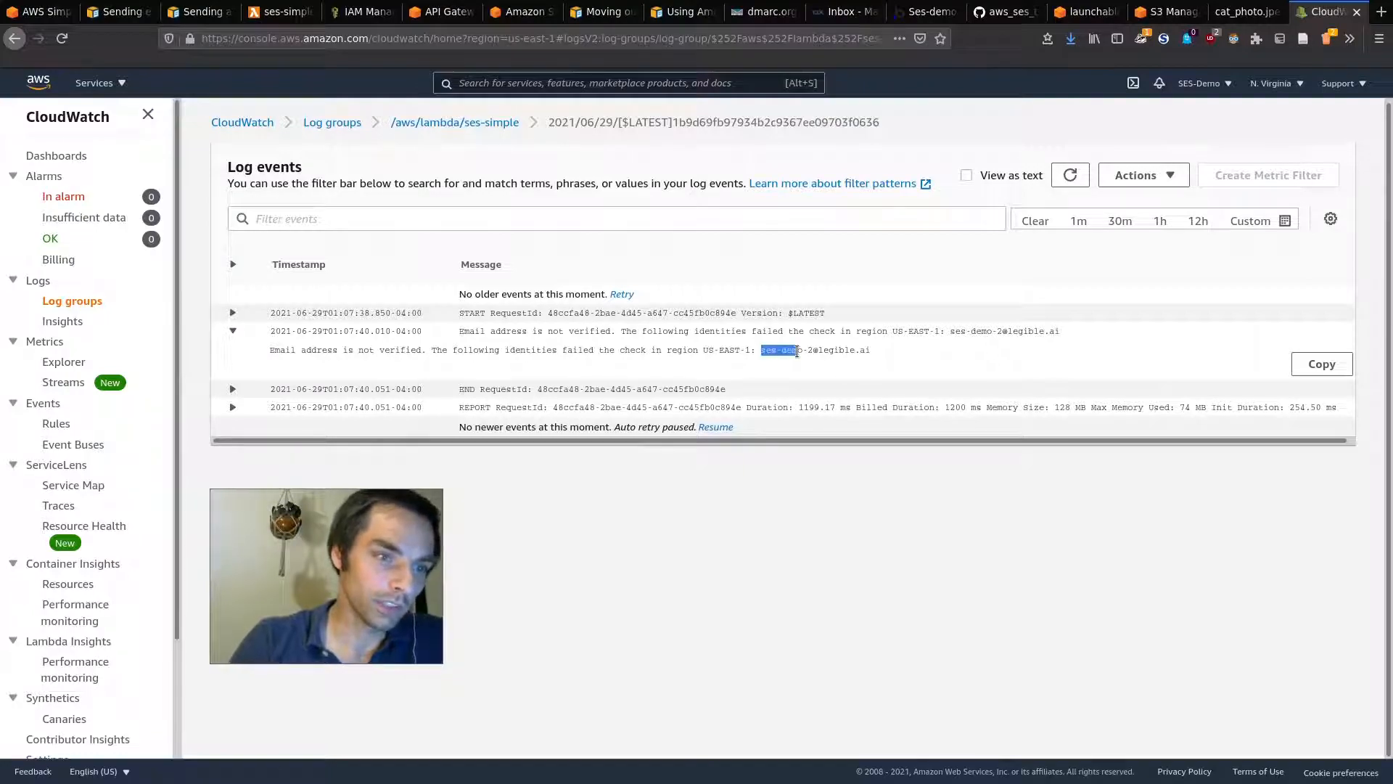
Step: Remove the '-2' from the recipient query string and rerun the POST test, getting status 200
click(435, 11)
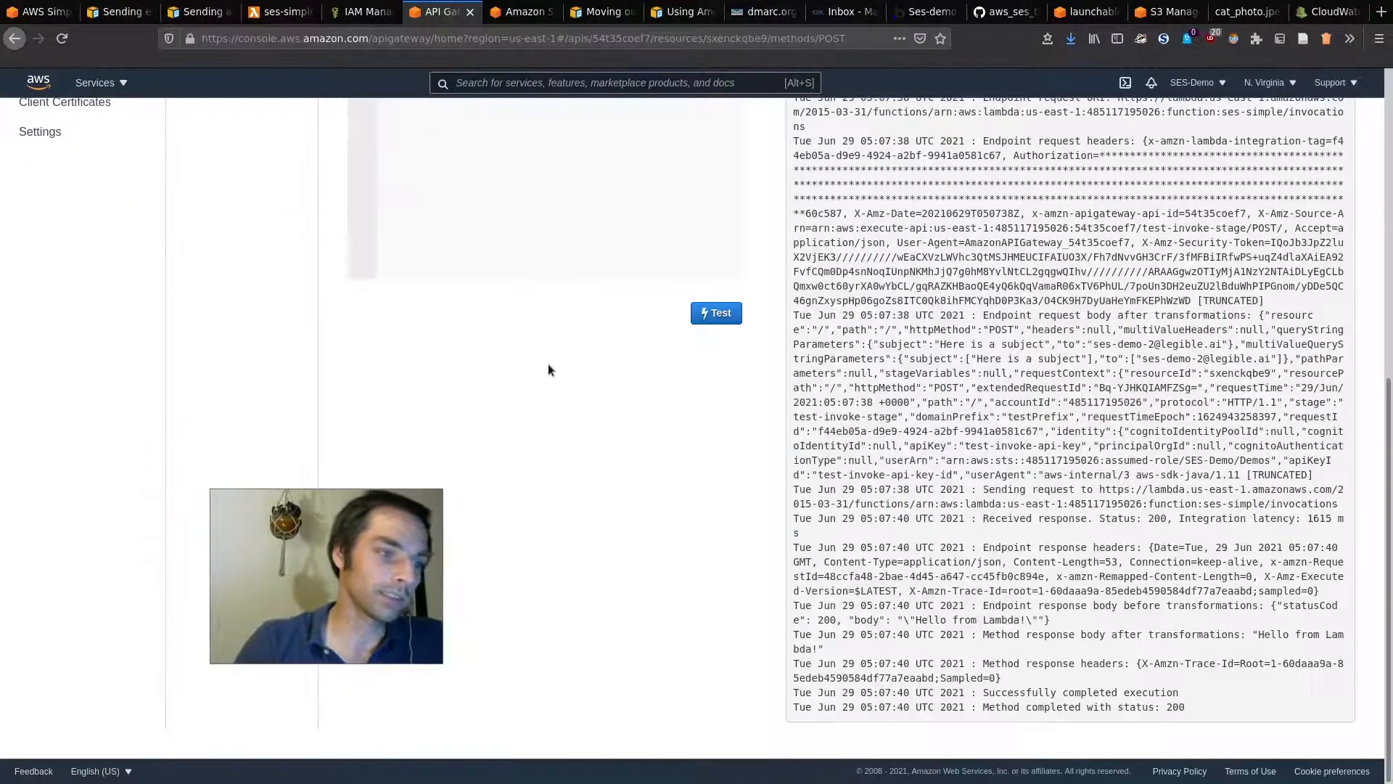
scroll(651, 93, up, 5)
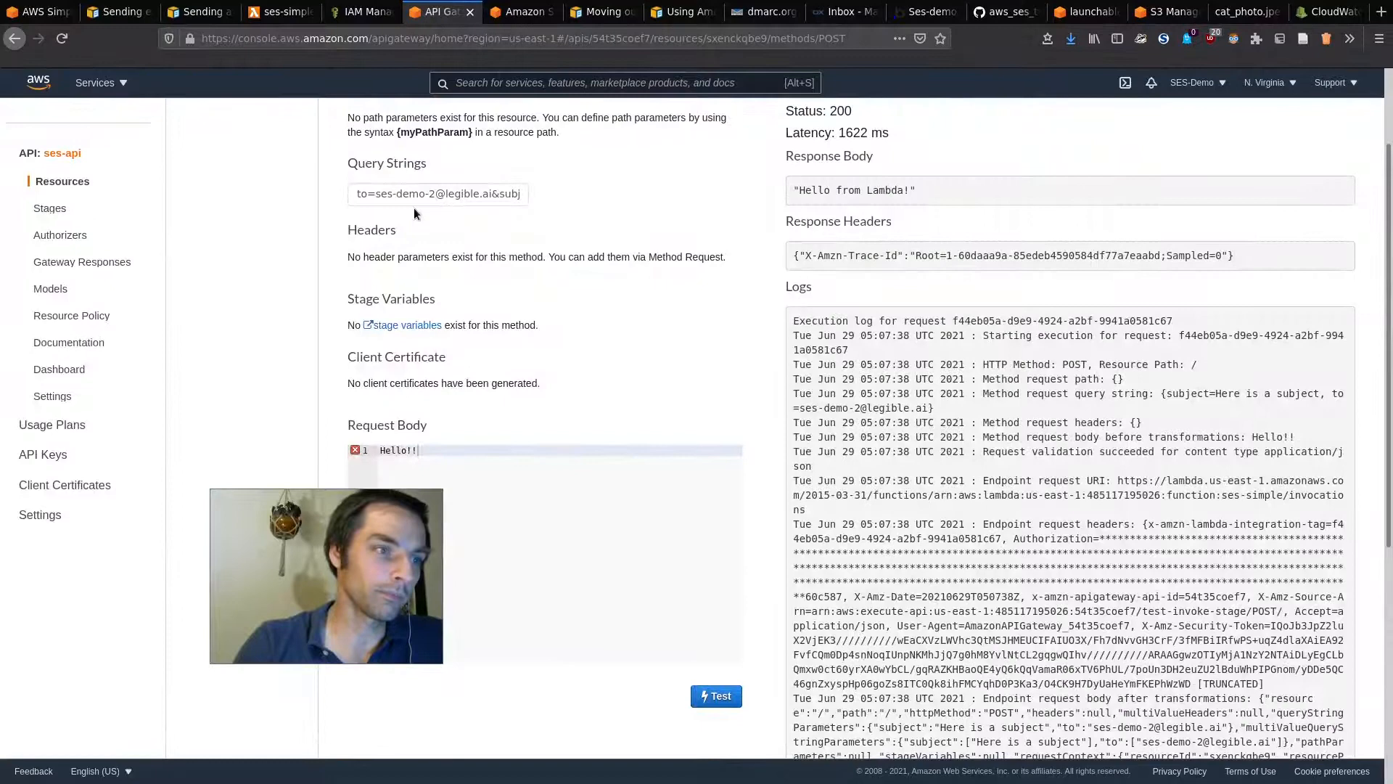
click(434, 190)
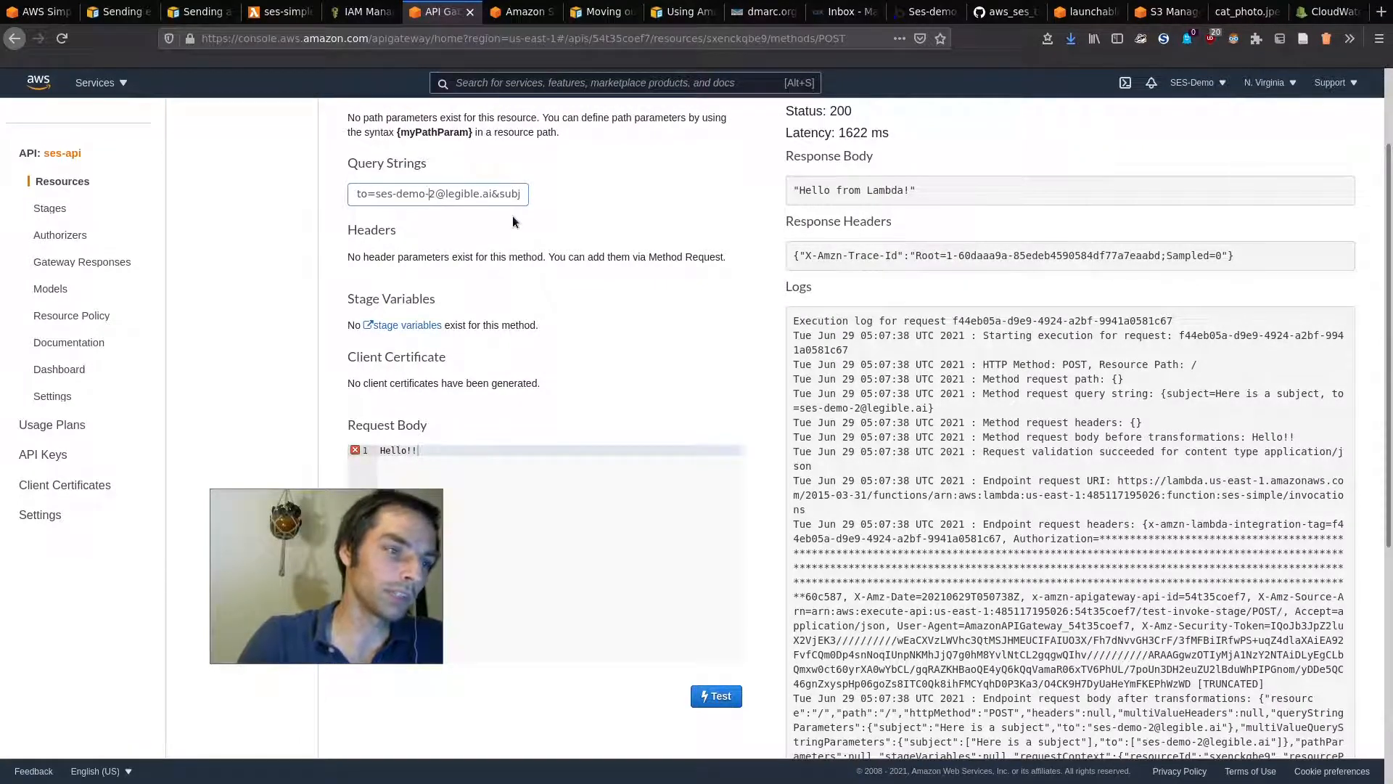
key(BackSpace)
key(BackSpace)
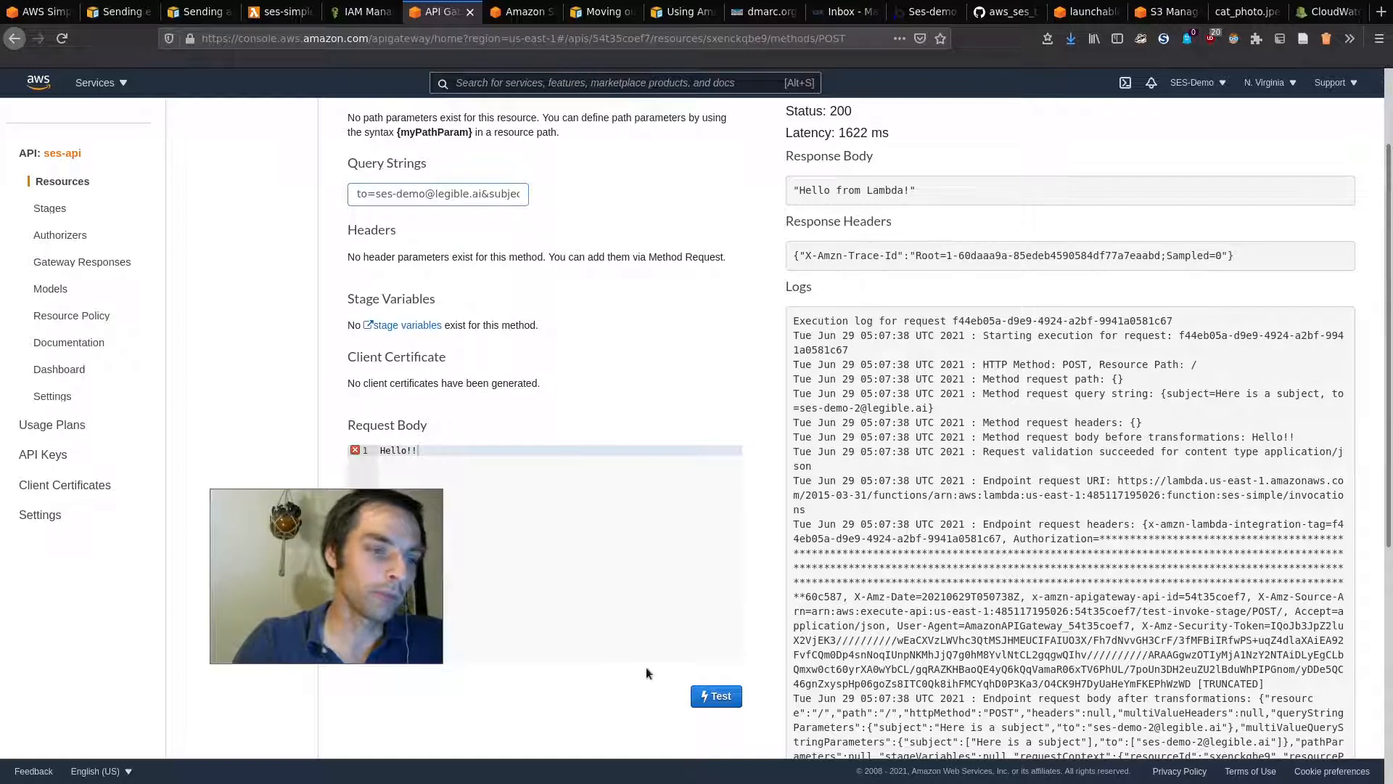
click(716, 696)
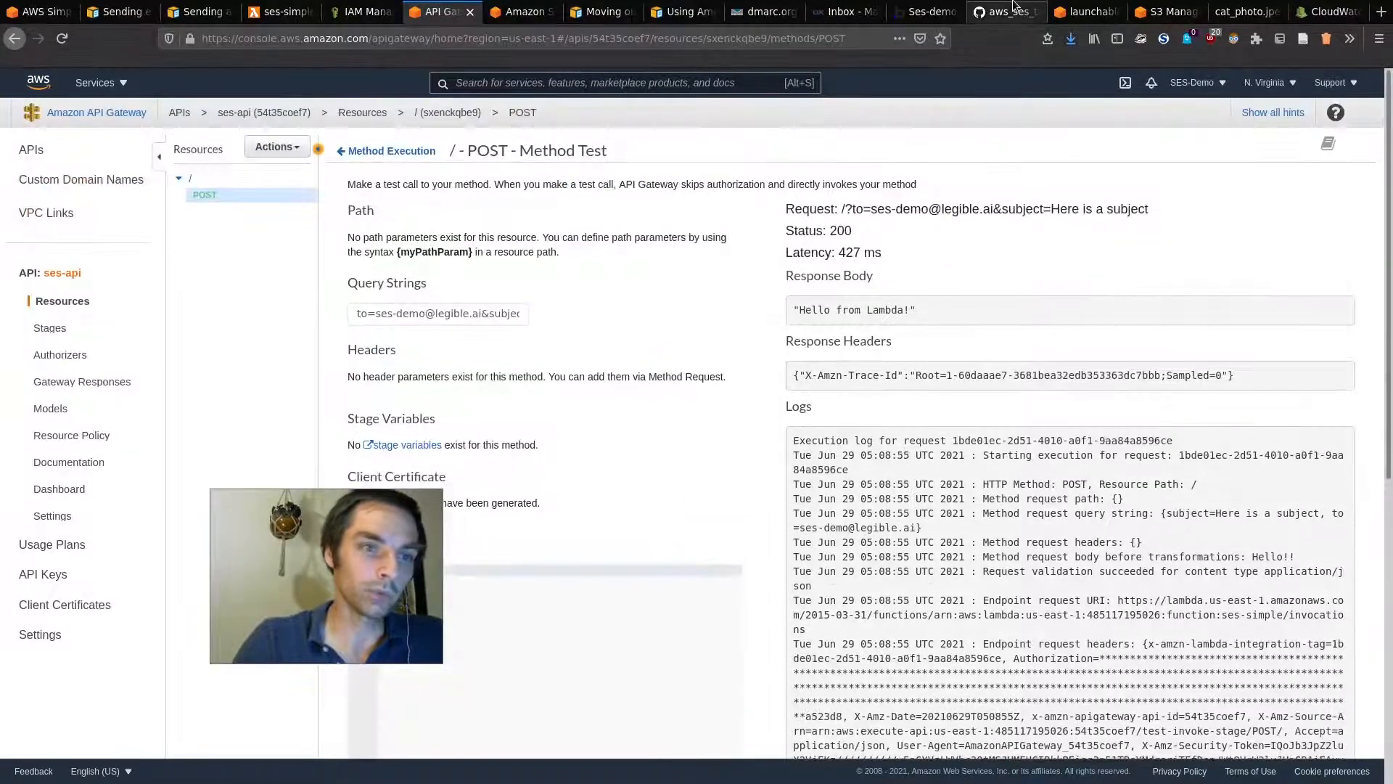
Step: Refresh CloudWatch and open the newest ses-simple log stream showing 'Email sent!' with a message ID
click(1322, 12)
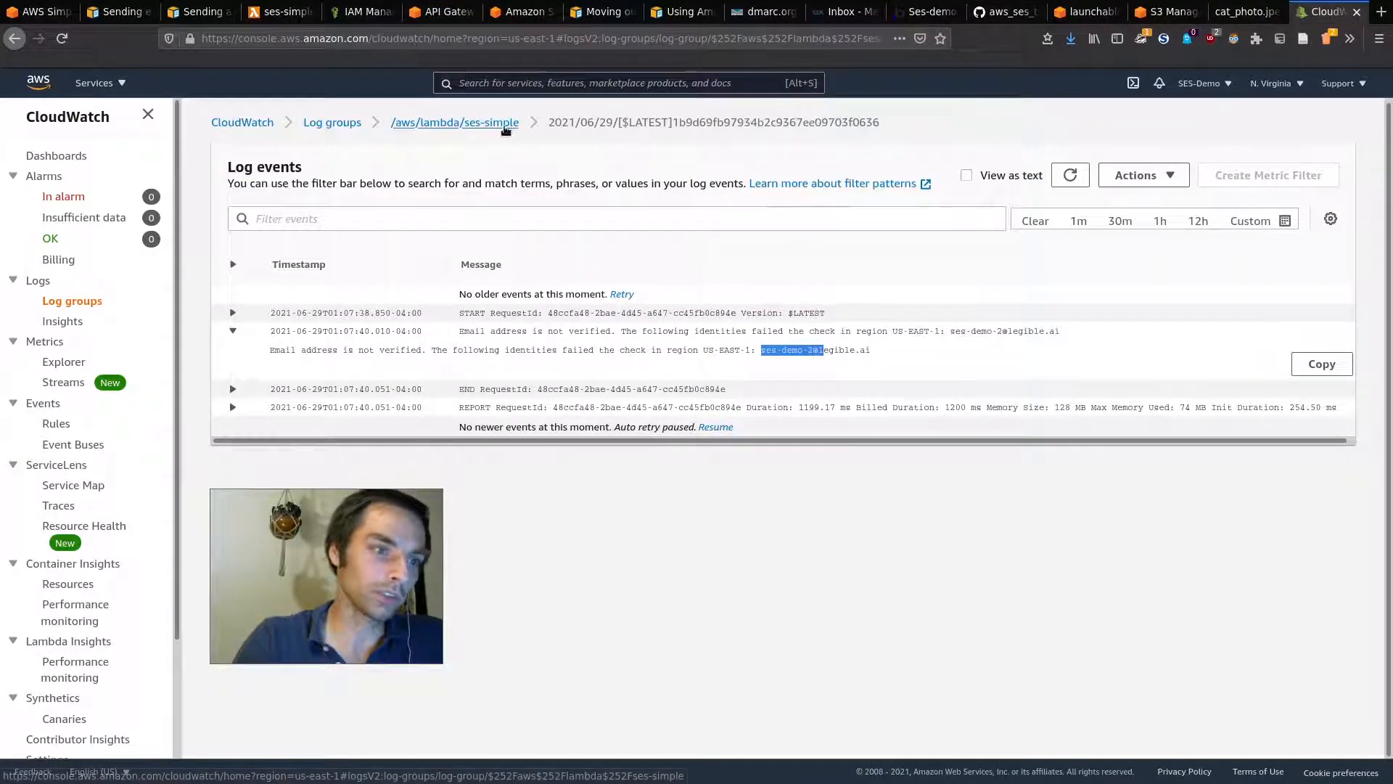
click(1071, 177)
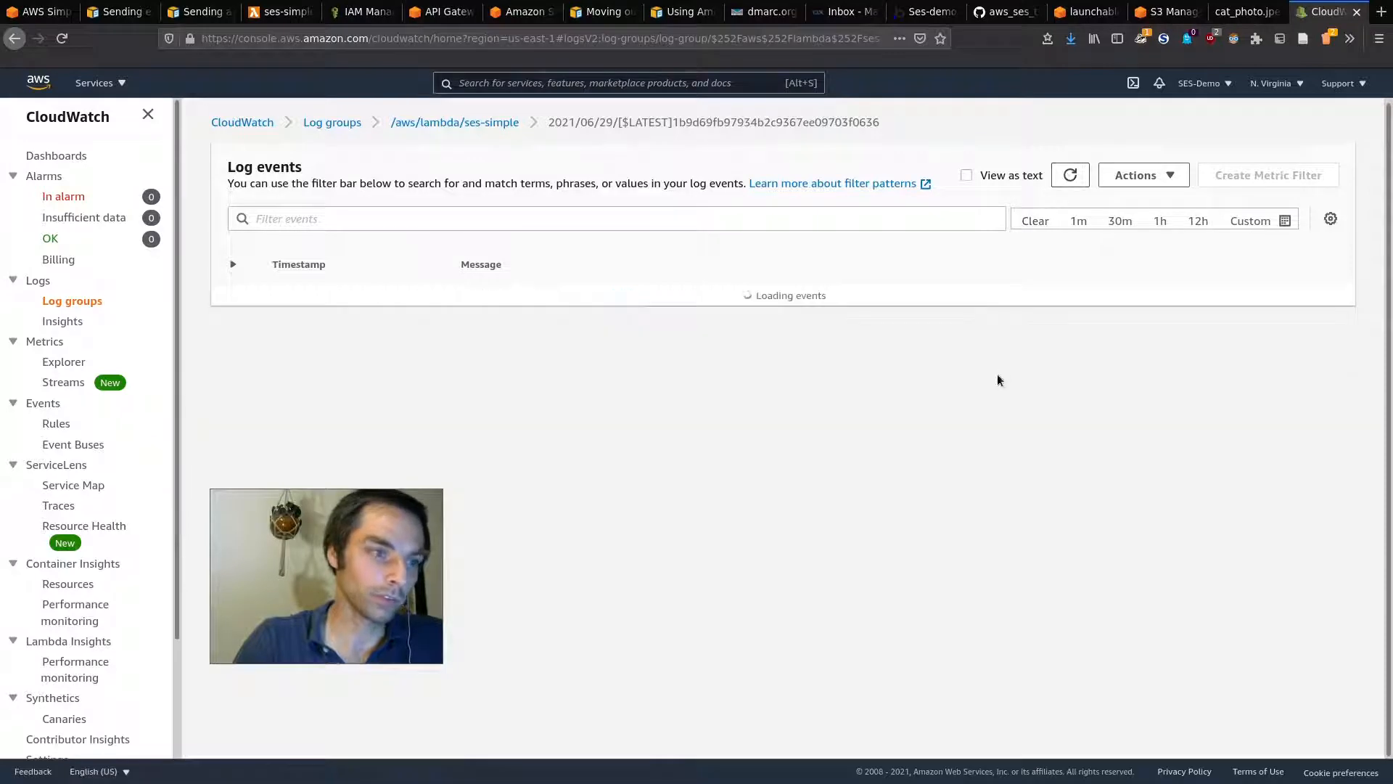
click(506, 124)
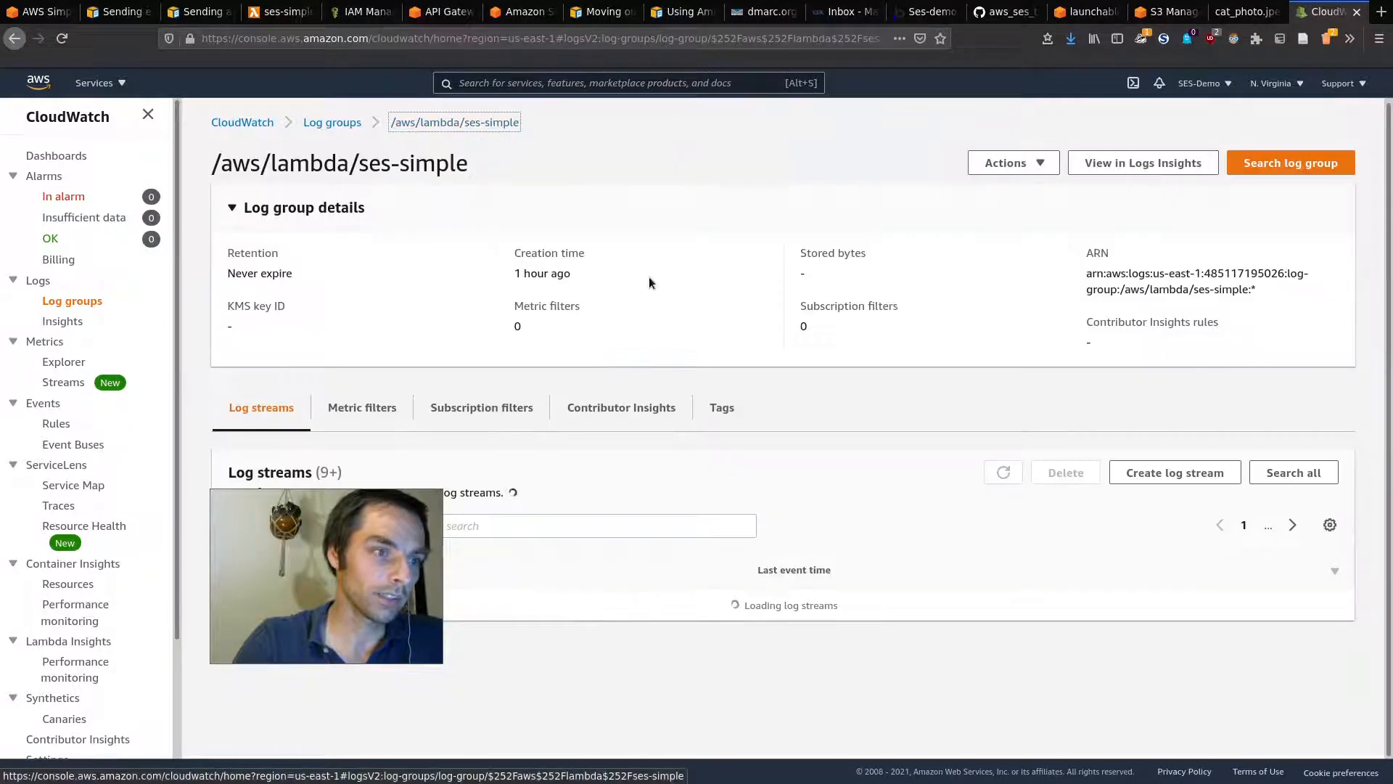
scroll(634, 506, down, 2)
click(554, 462)
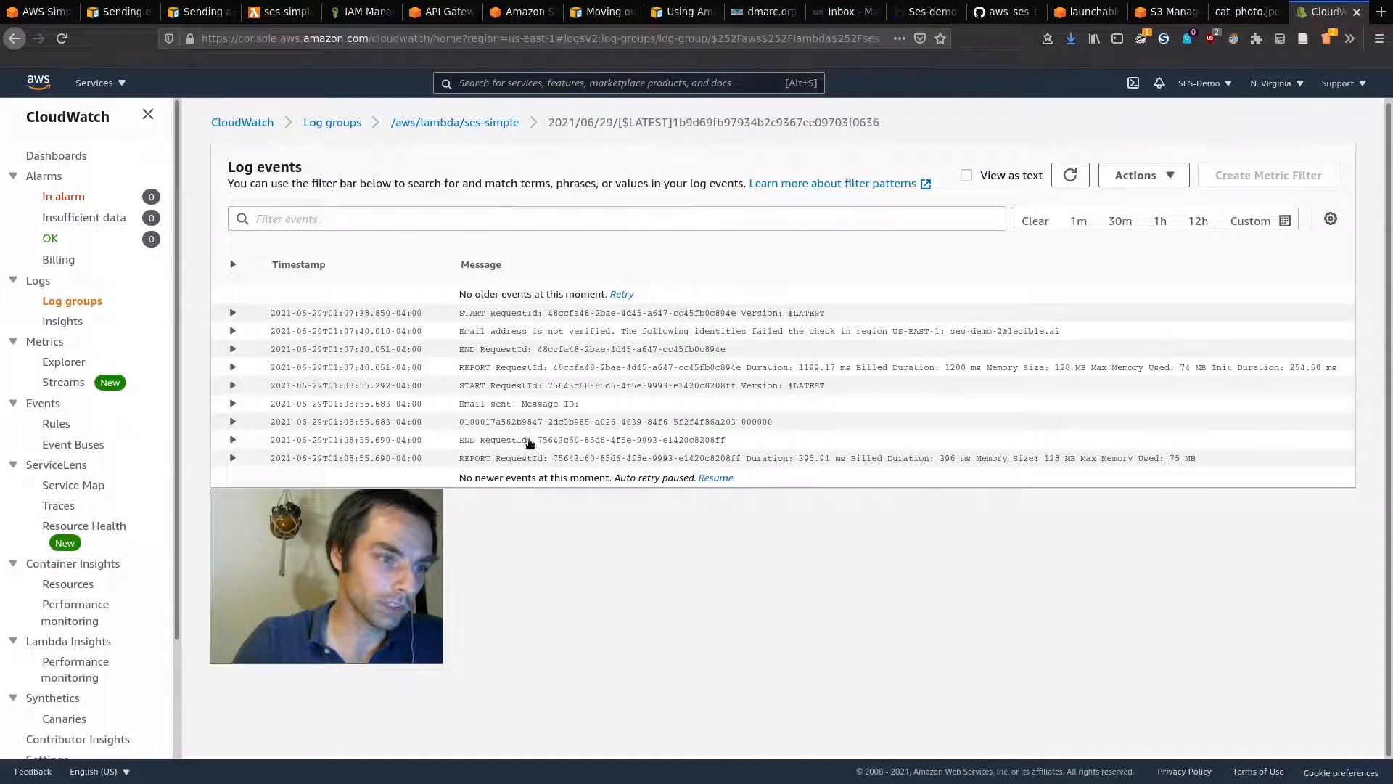
drag(407, 549, 519, 580)
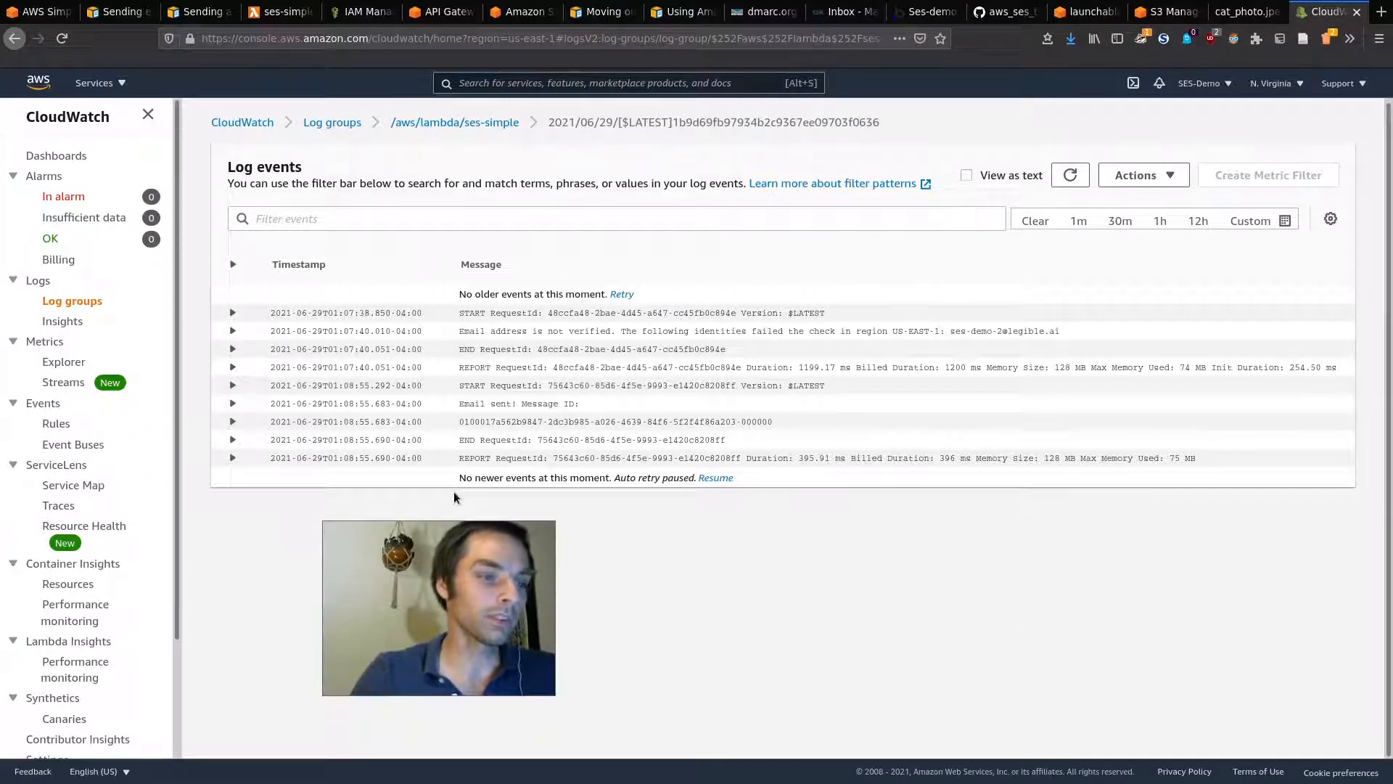
key(super)
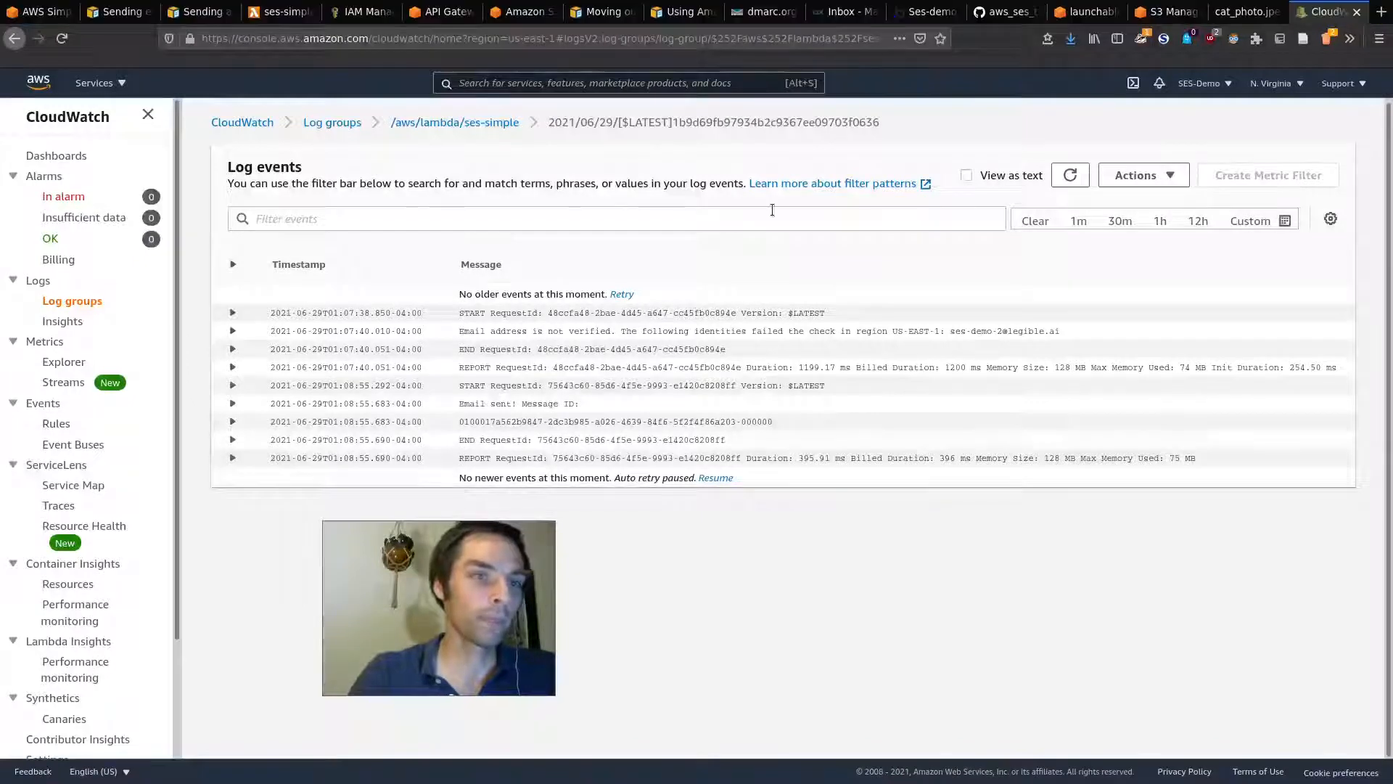
Step: Draw two text inputs and a multiline message box on the Bubble index page
click(926, 5)
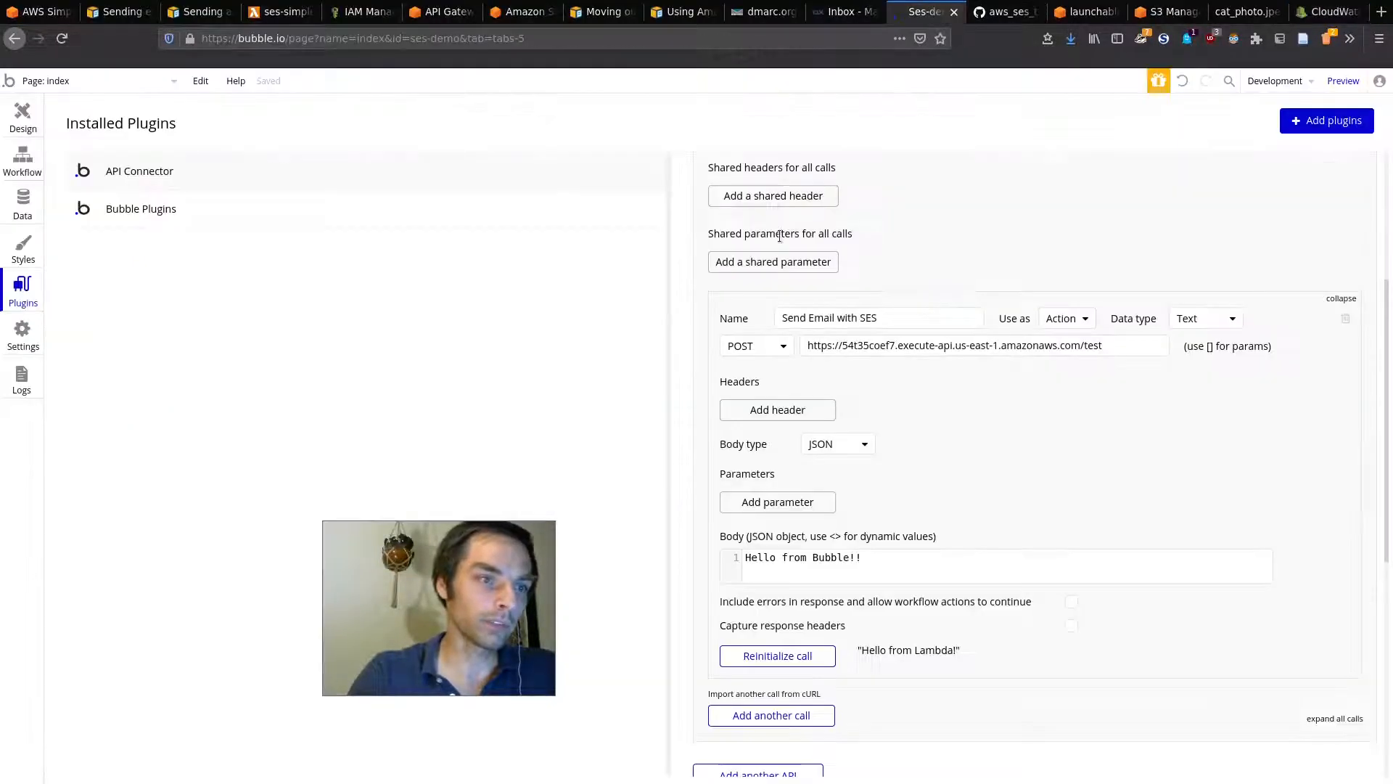
click(33, 120)
drag(394, 597, 343, 234)
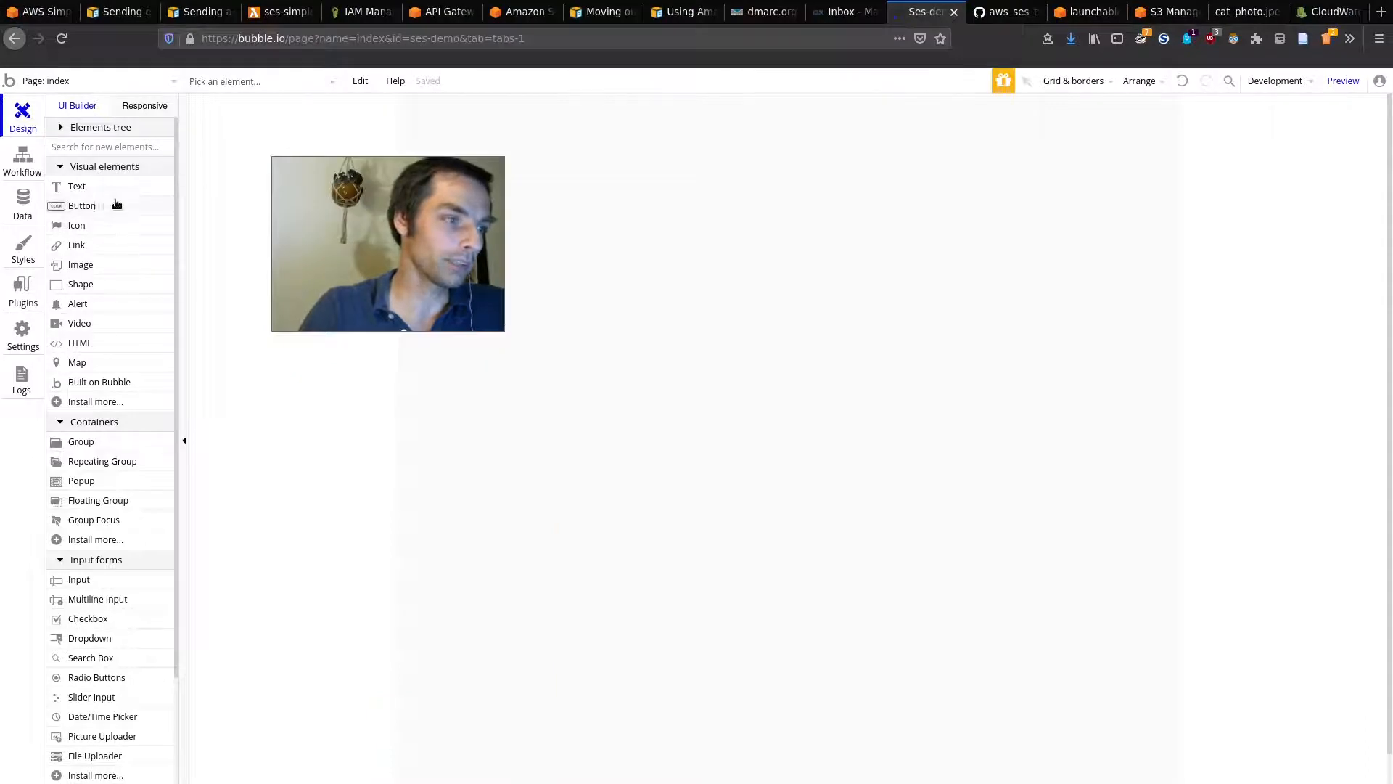
drag(653, 256, 912, 308)
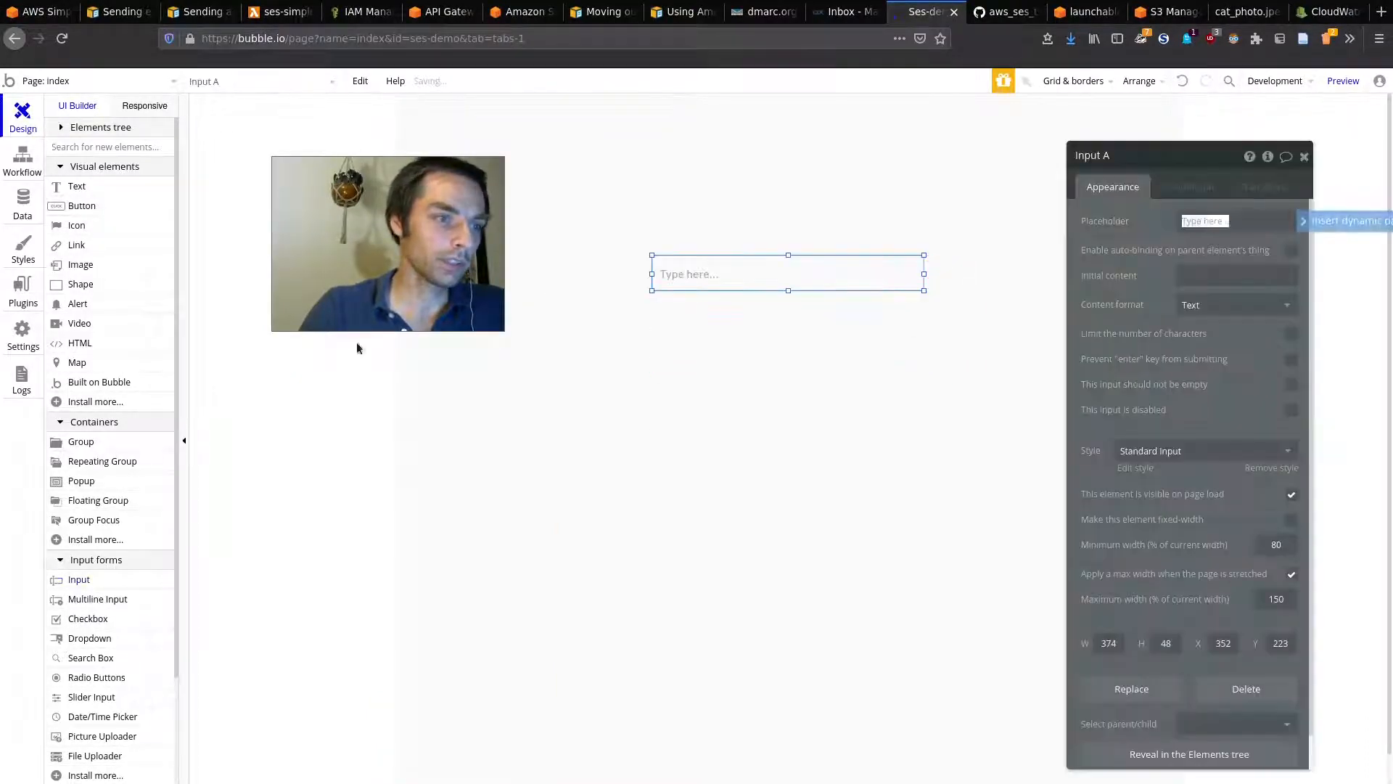
click(108, 576)
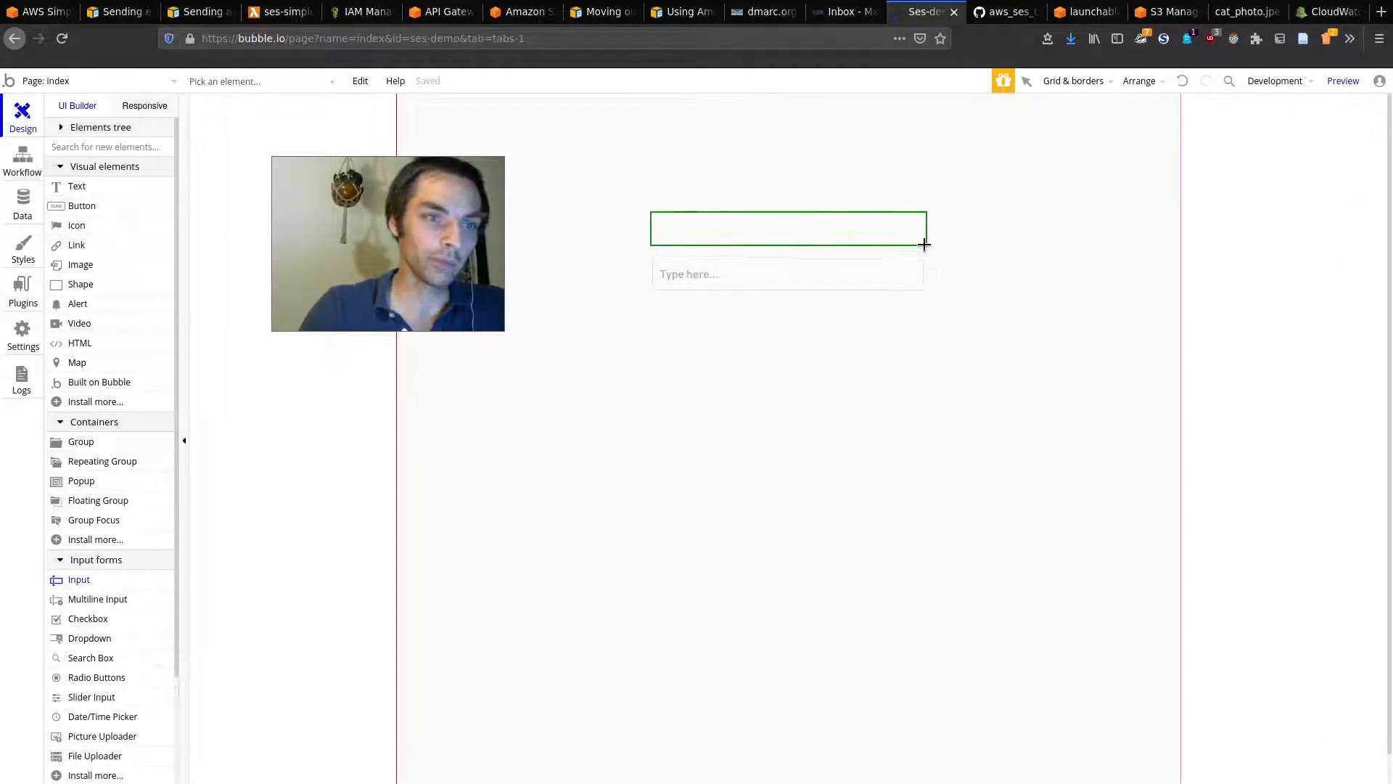
drag(918, 245, 919, 245)
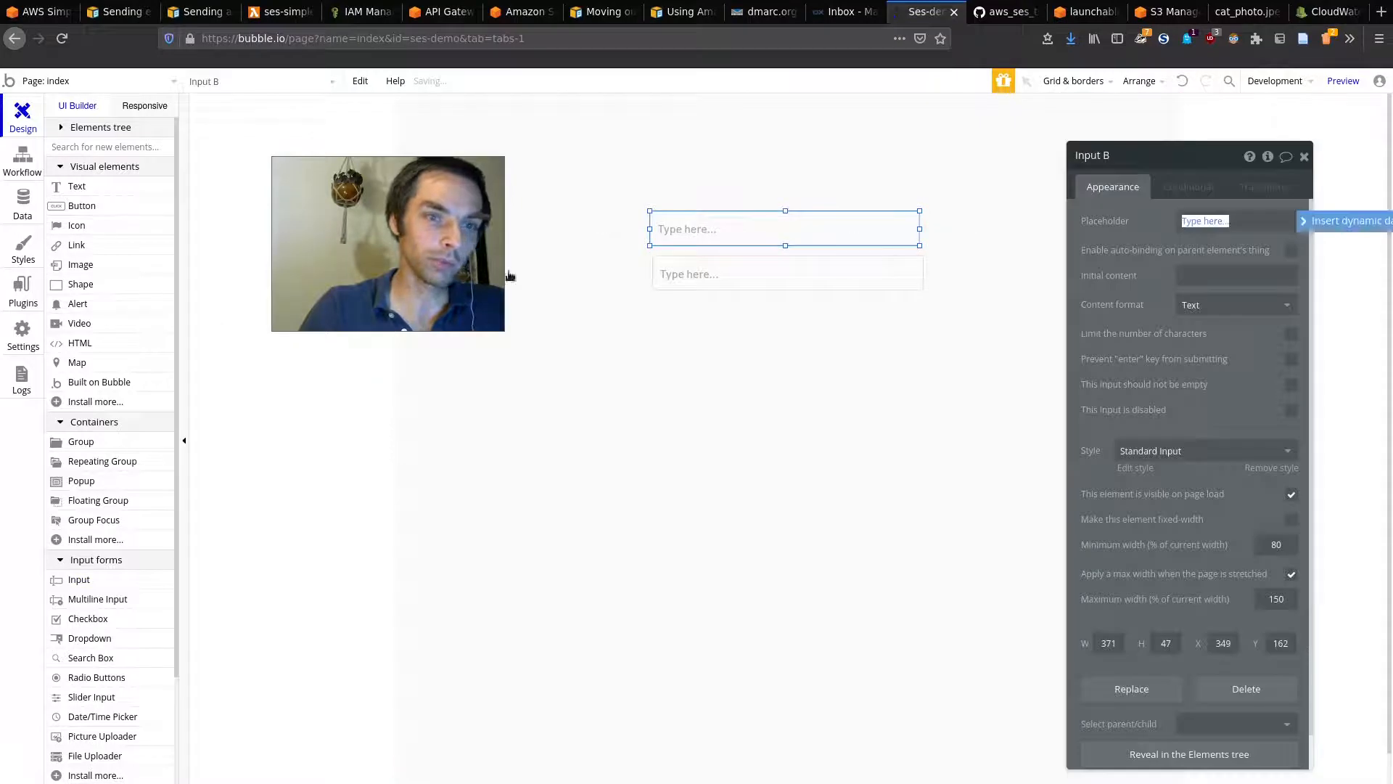
click(100, 603)
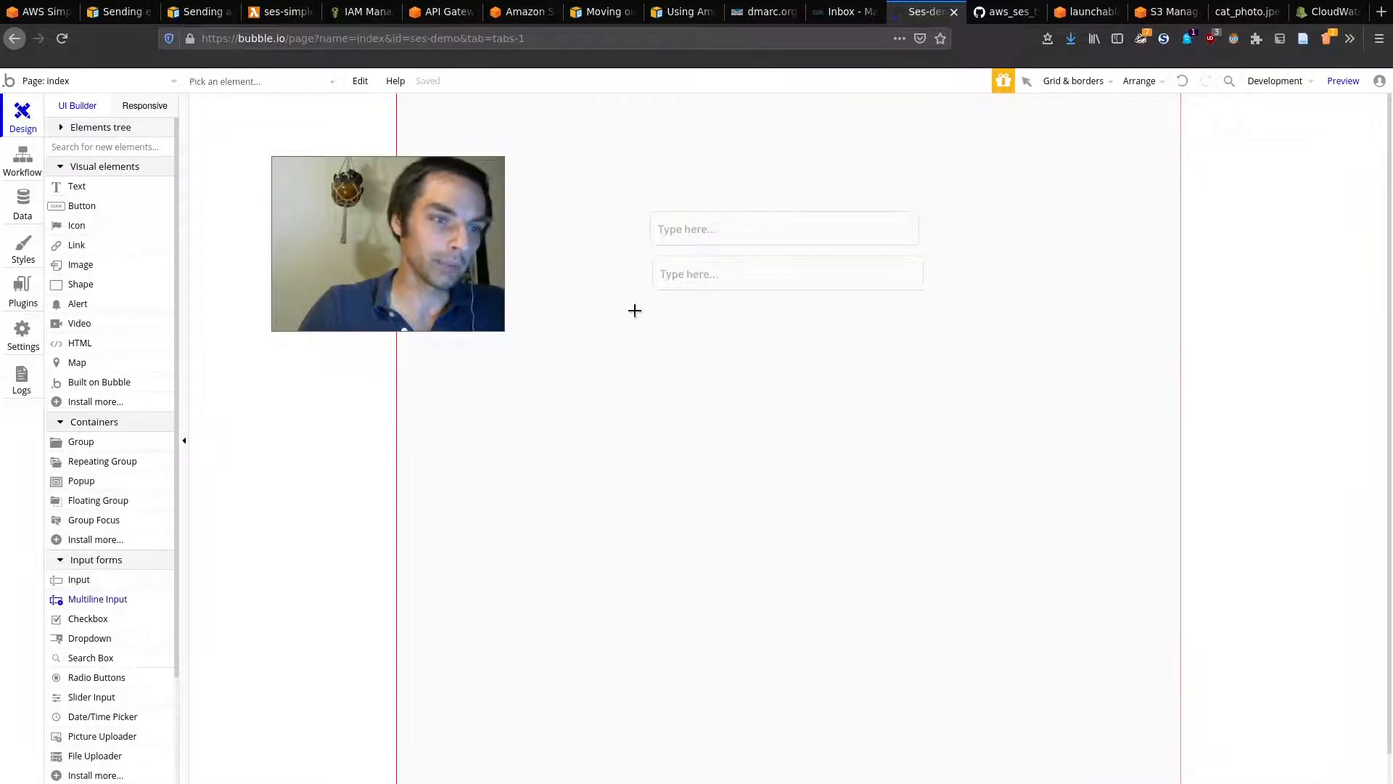
drag(930, 463, 929, 464)
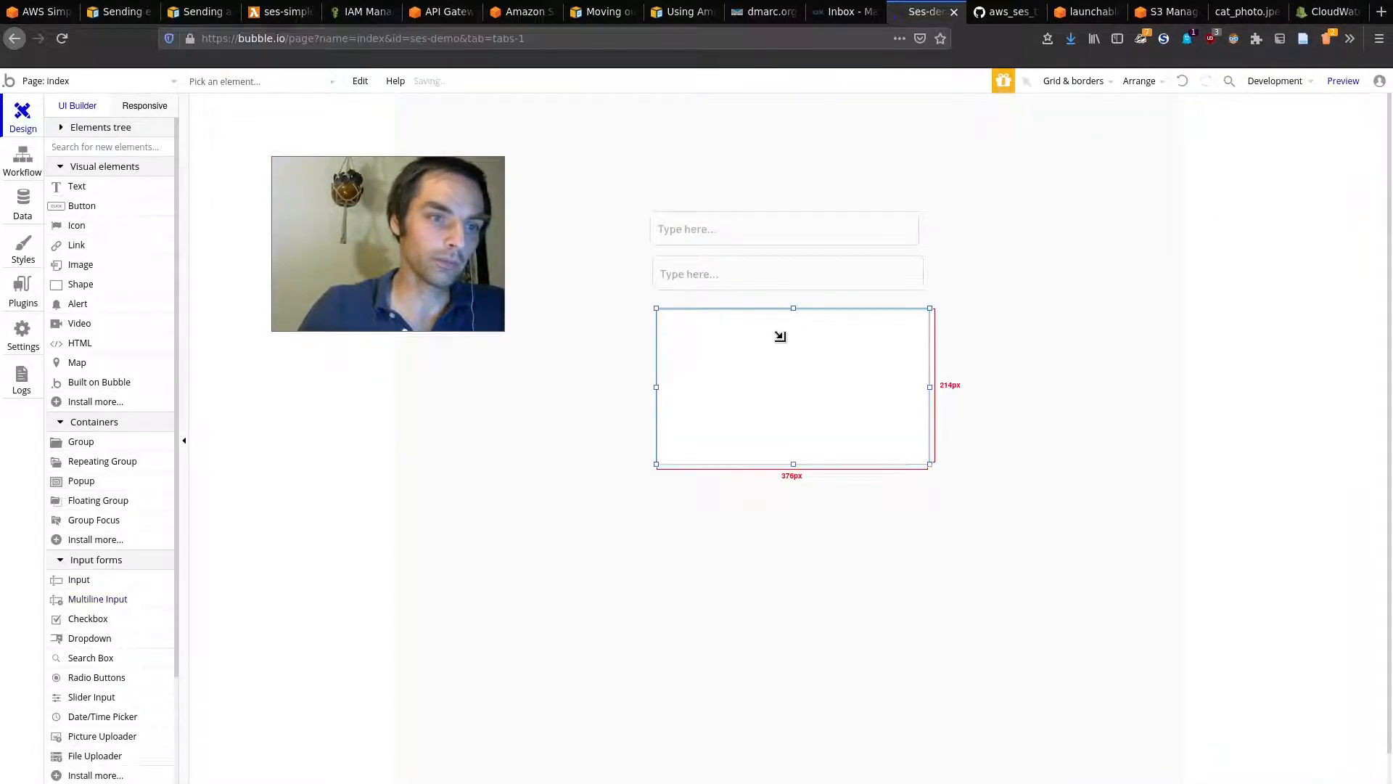
Step: Set the placeholders 'To:', 'Subject:' and 'Enter your message' on the three inputs
click(706, 233)
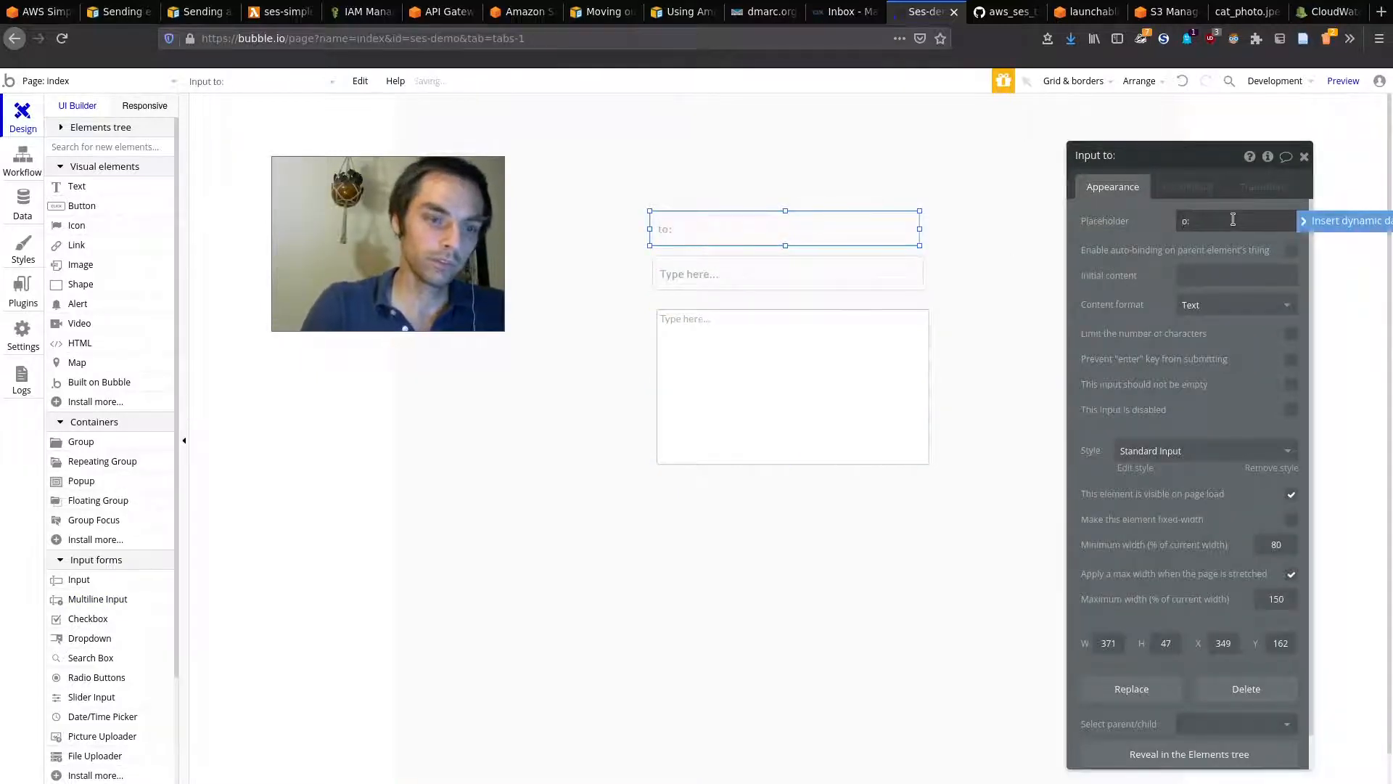
click(825, 298)
click(876, 266)
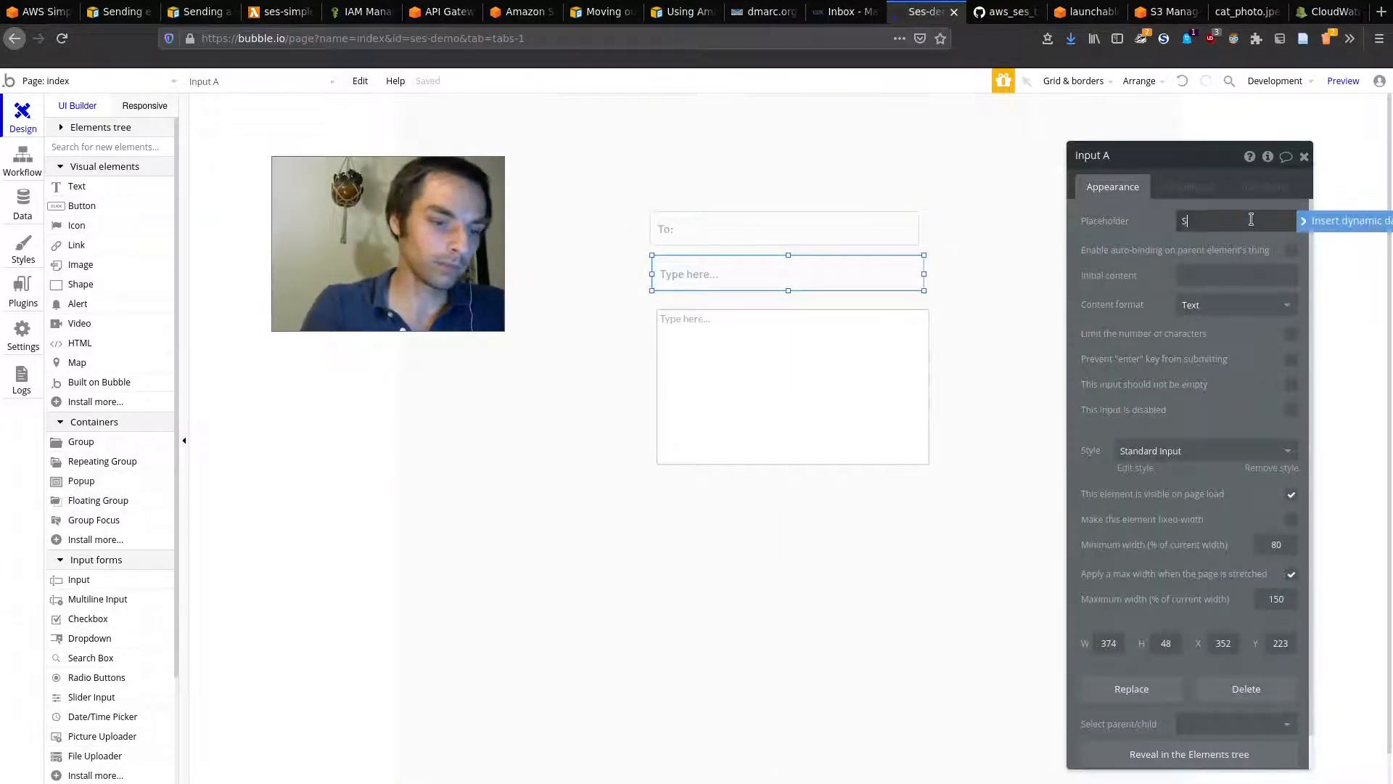
click(831, 332)
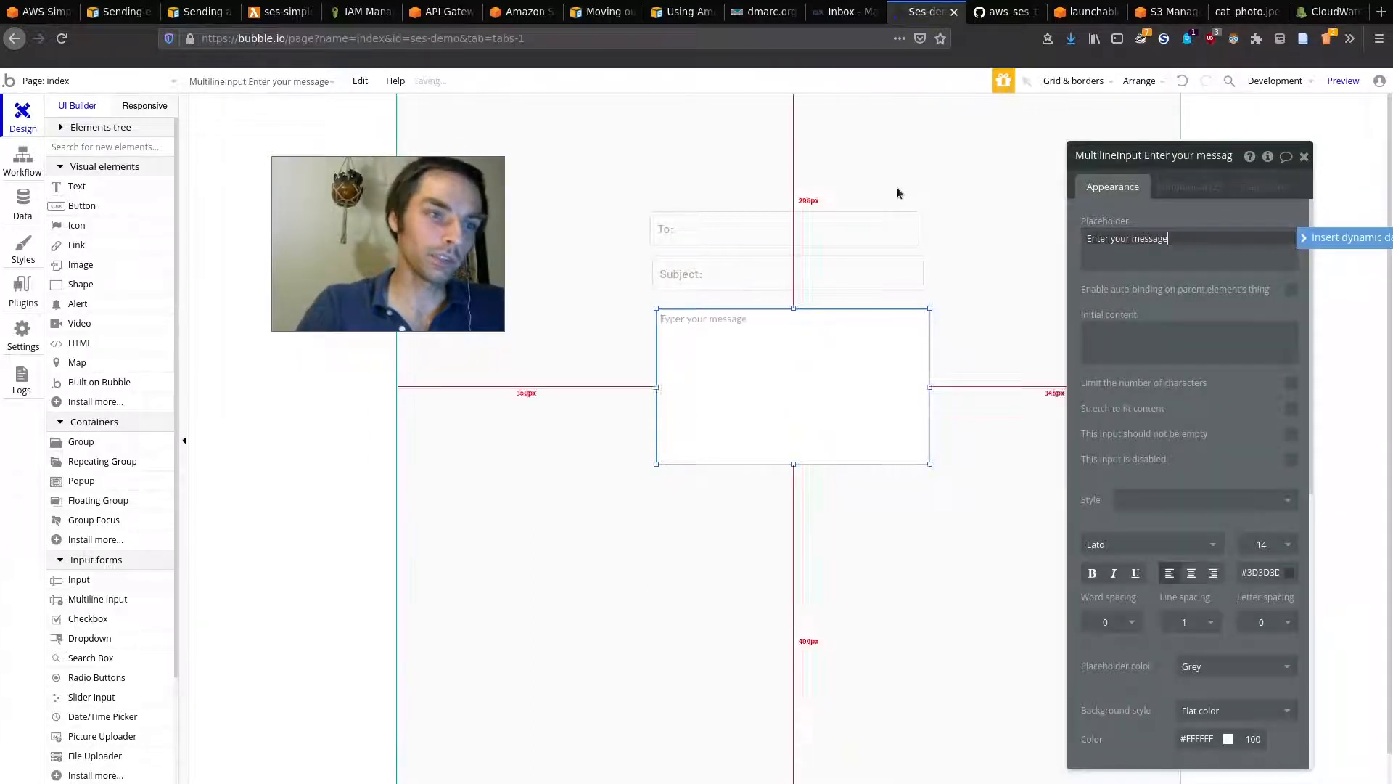
click(1026, 302)
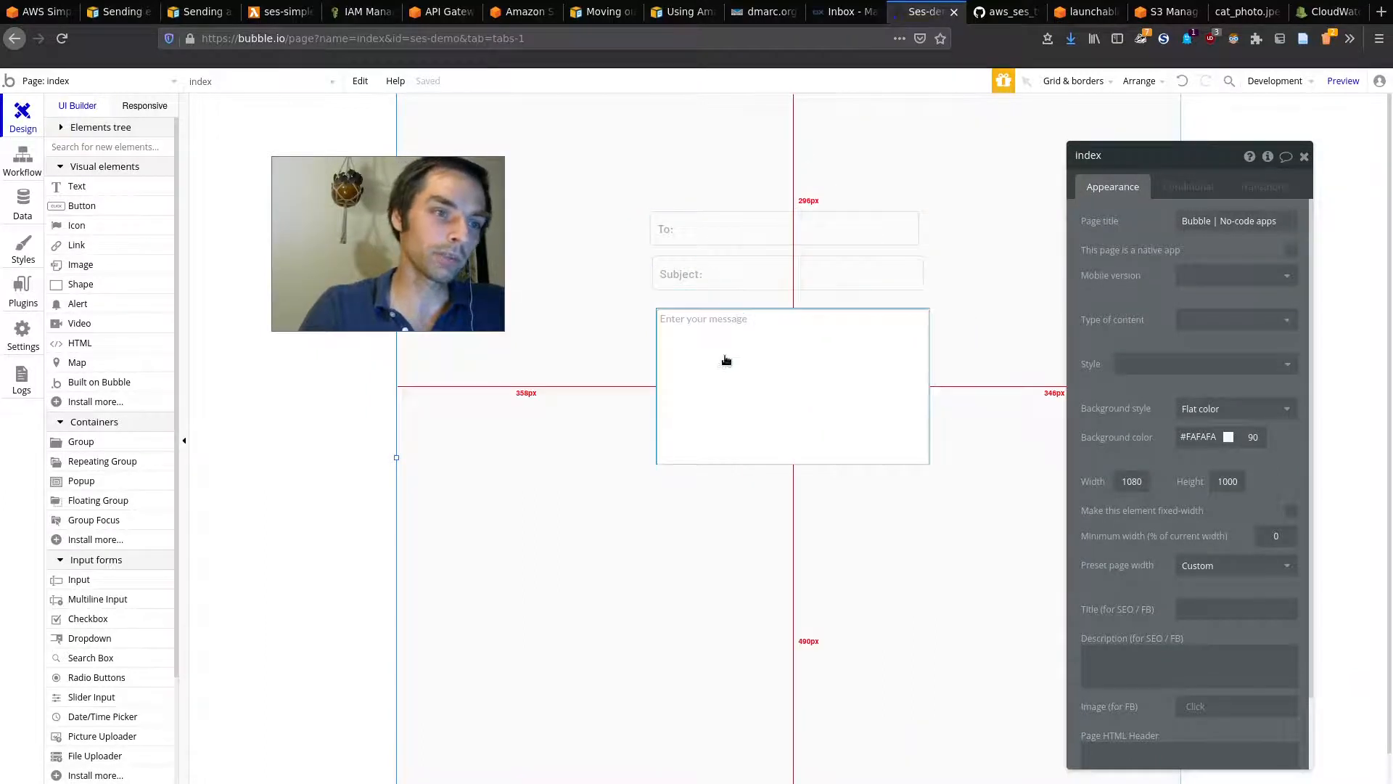
click(731, 269)
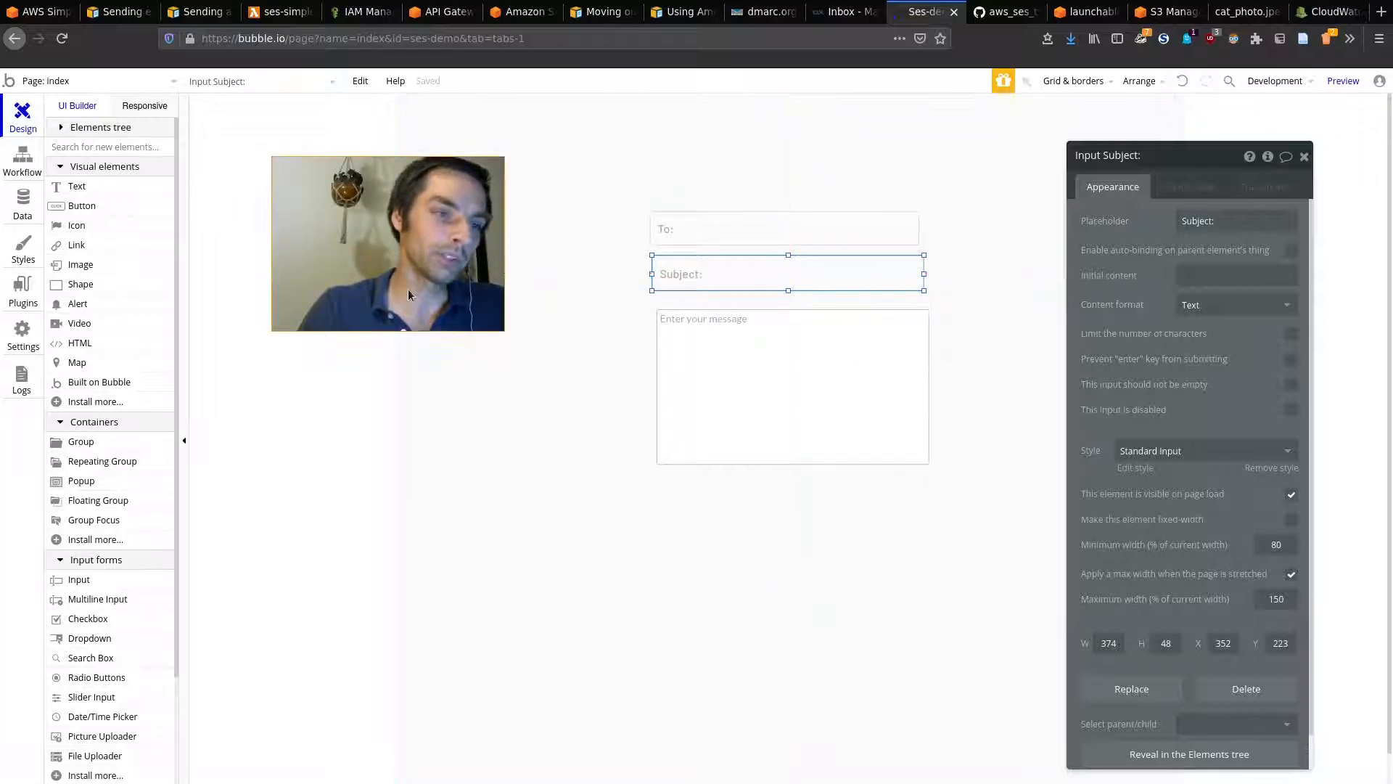
Step: Draw a new button below the message box
click(82, 206)
drag(719, 503, 830, 537)
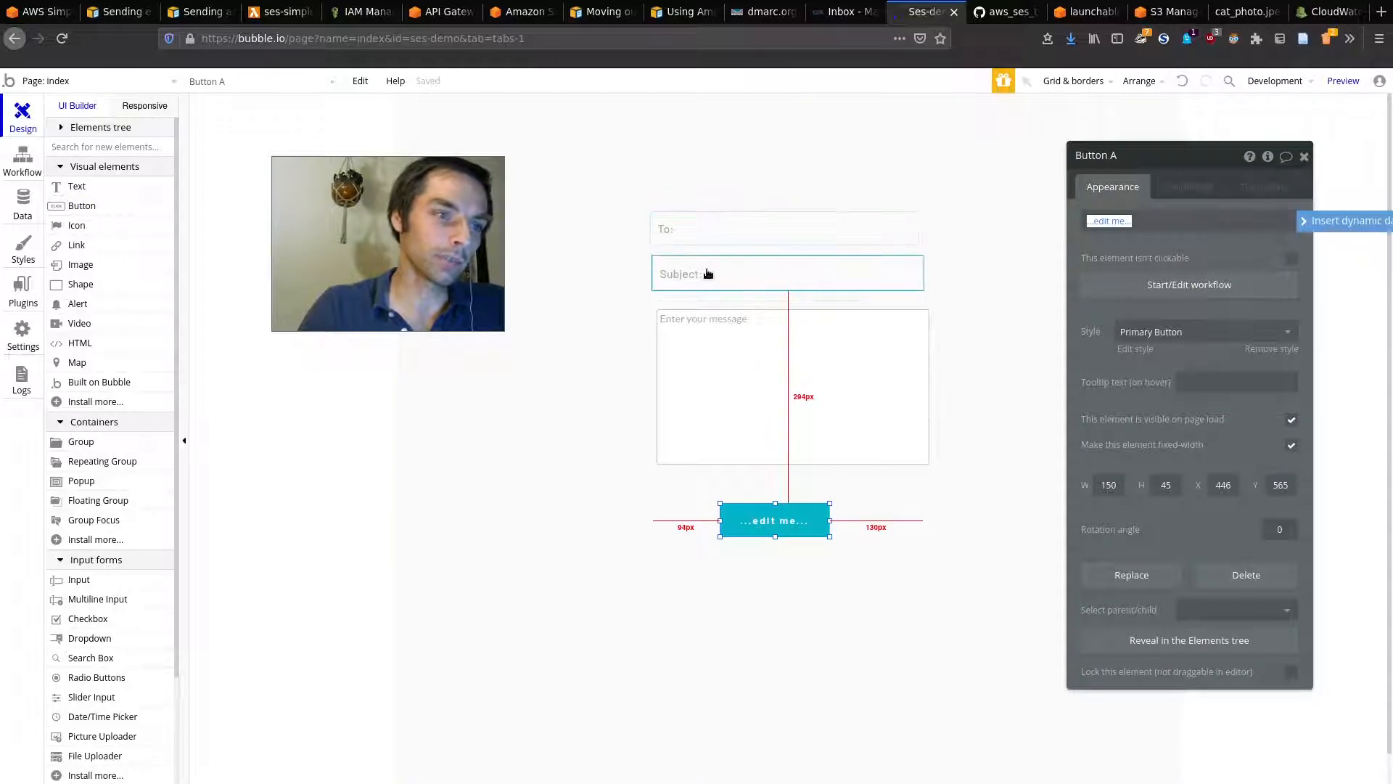
click(445, 12)
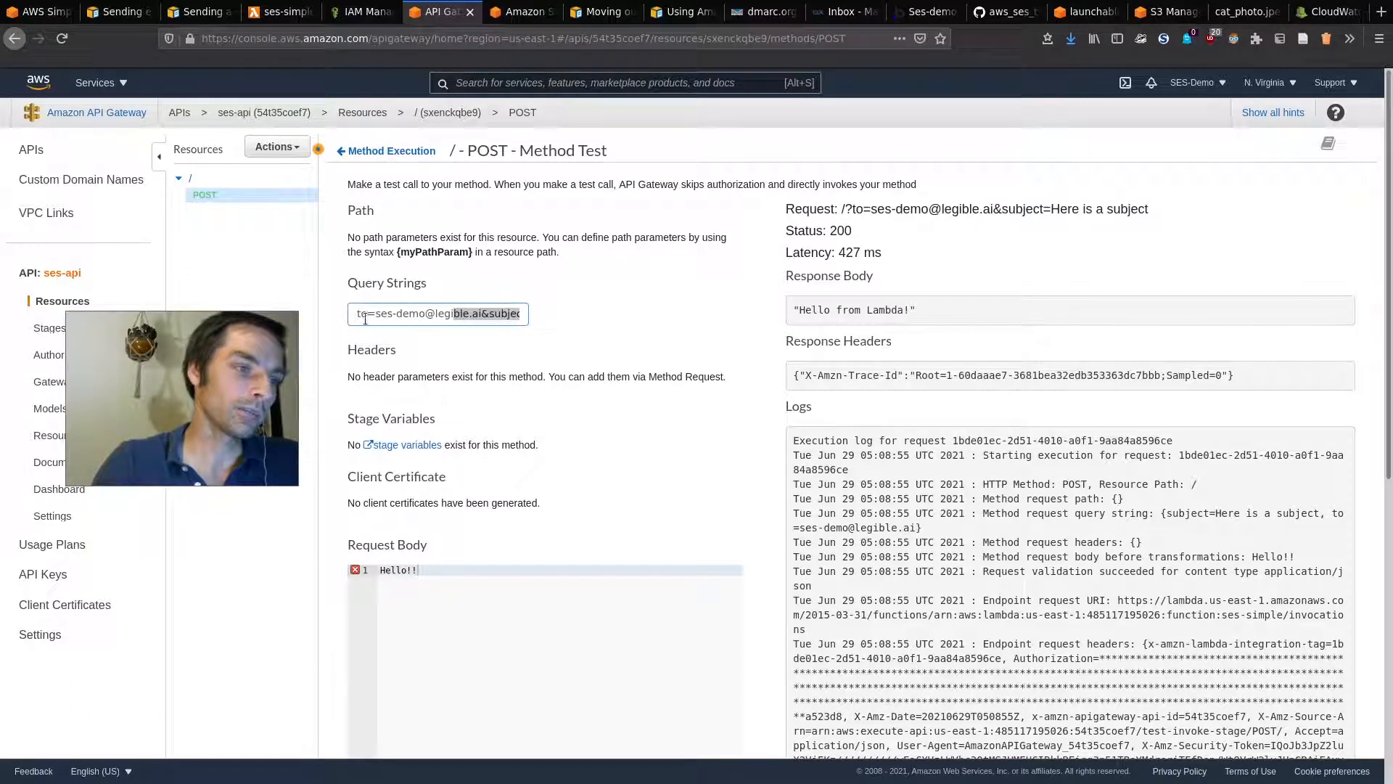
Step: Select the POST Method Test's Query Strings value to review the tested recipient
drag(339, 312, 328, 328)
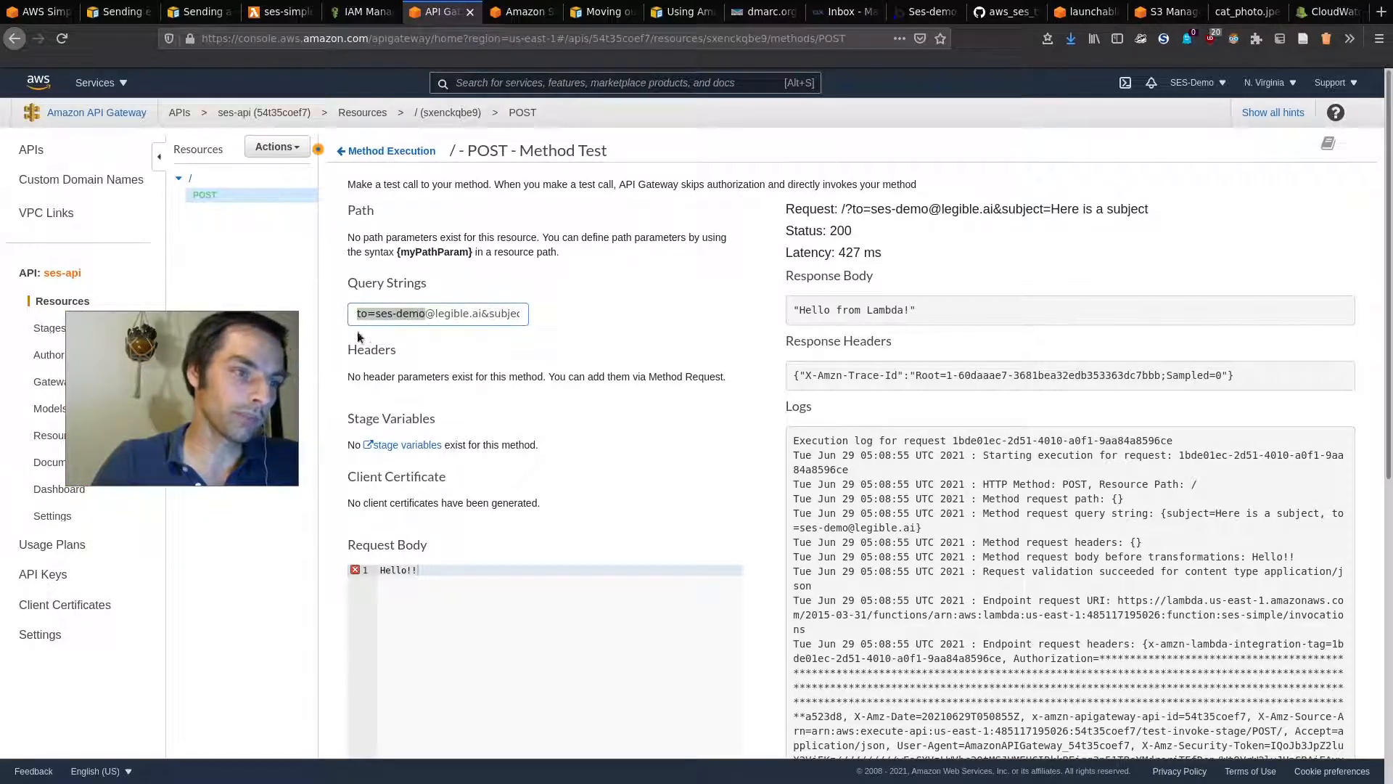
click(511, 333)
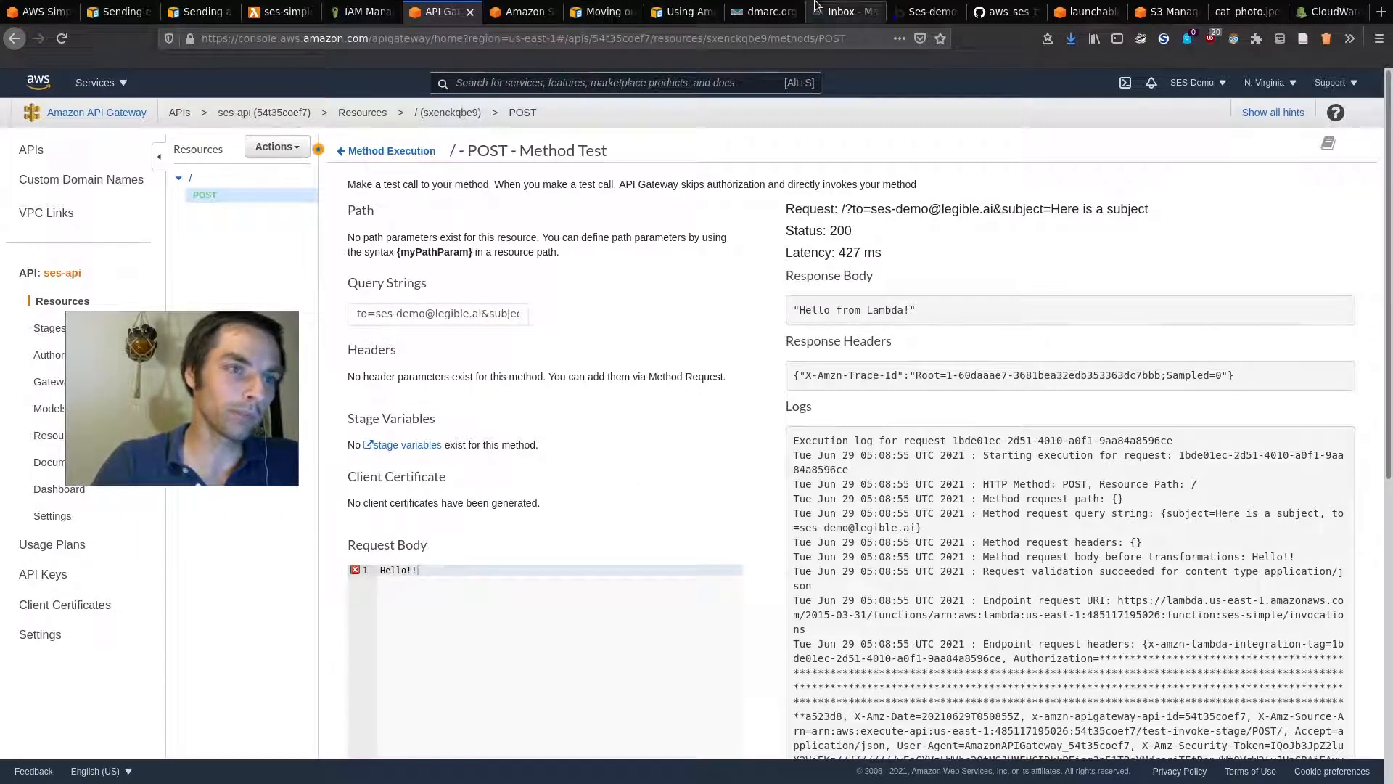
click(917, 10)
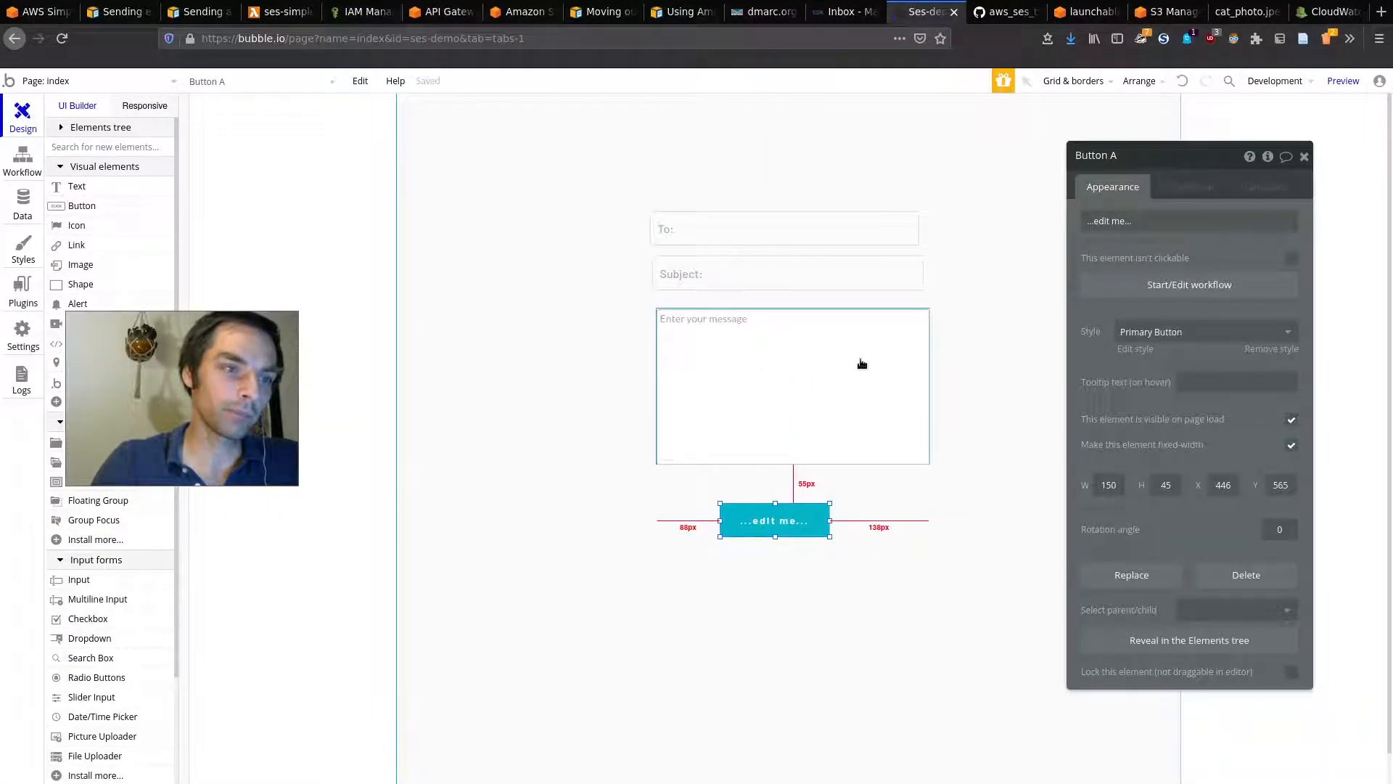
Step: Add an 'An element is clicked' workflow event triggered by Button A
drag(184, 381, 373, 370)
click(22, 168)
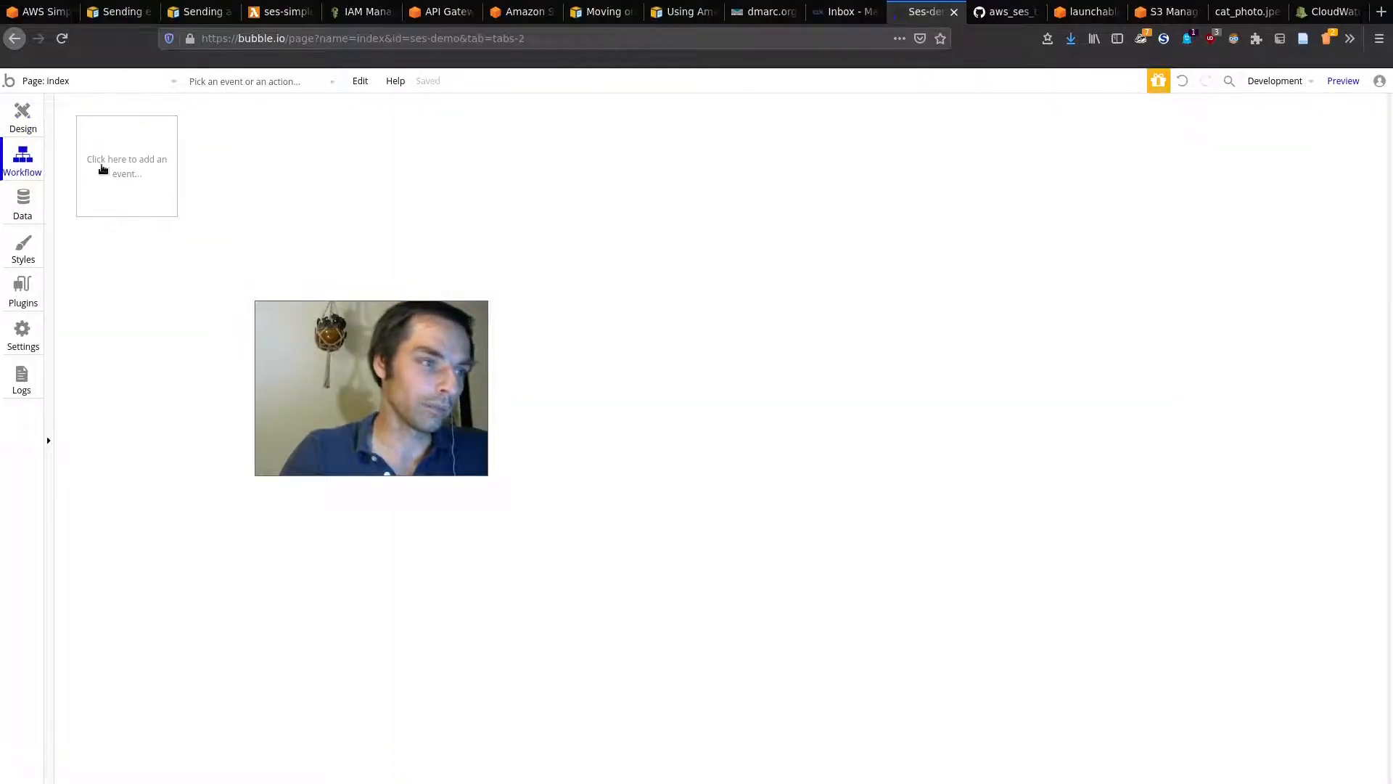
click(104, 170)
drag(333, 354, 284, 453)
mouse_move(149, 278)
click(260, 228)
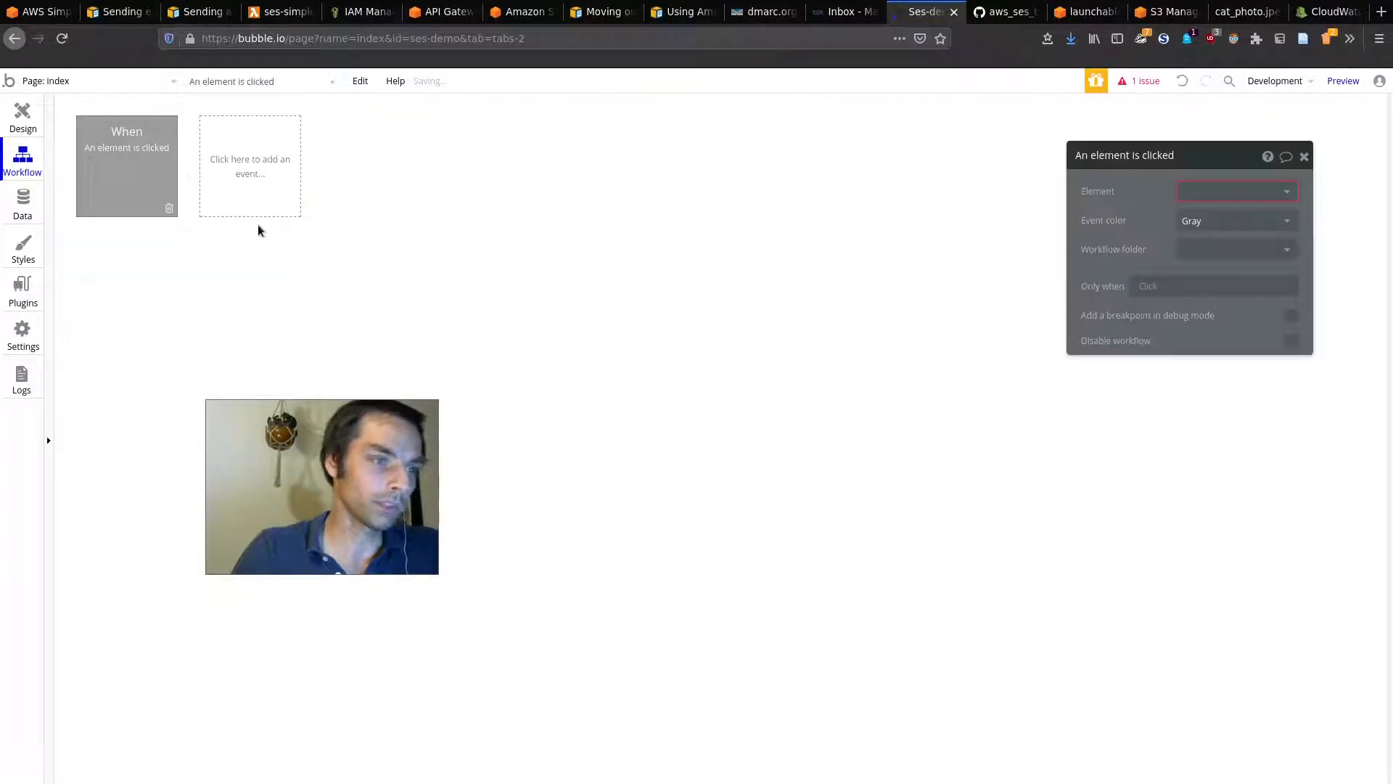
click(1236, 192)
click(1235, 215)
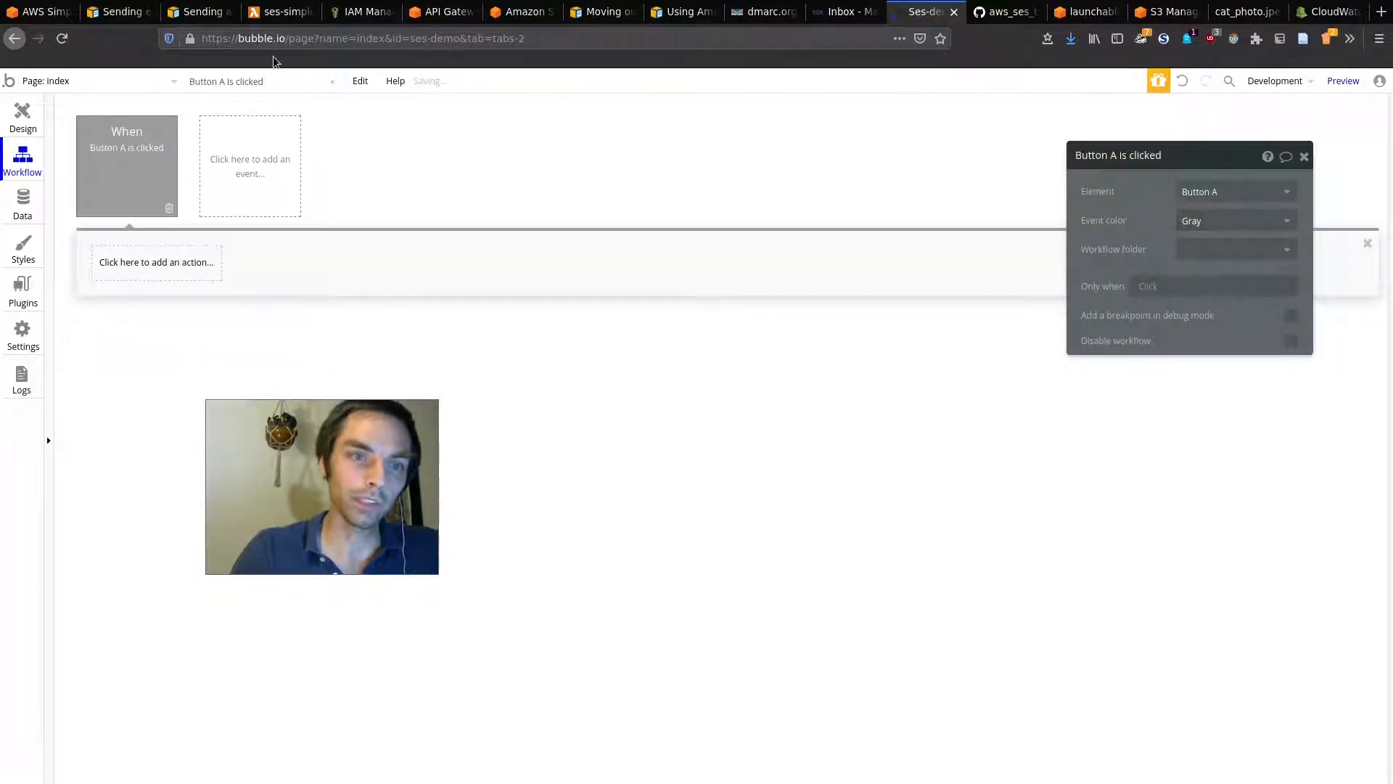
Step: Relabel the button 'Send Email'
click(22, 116)
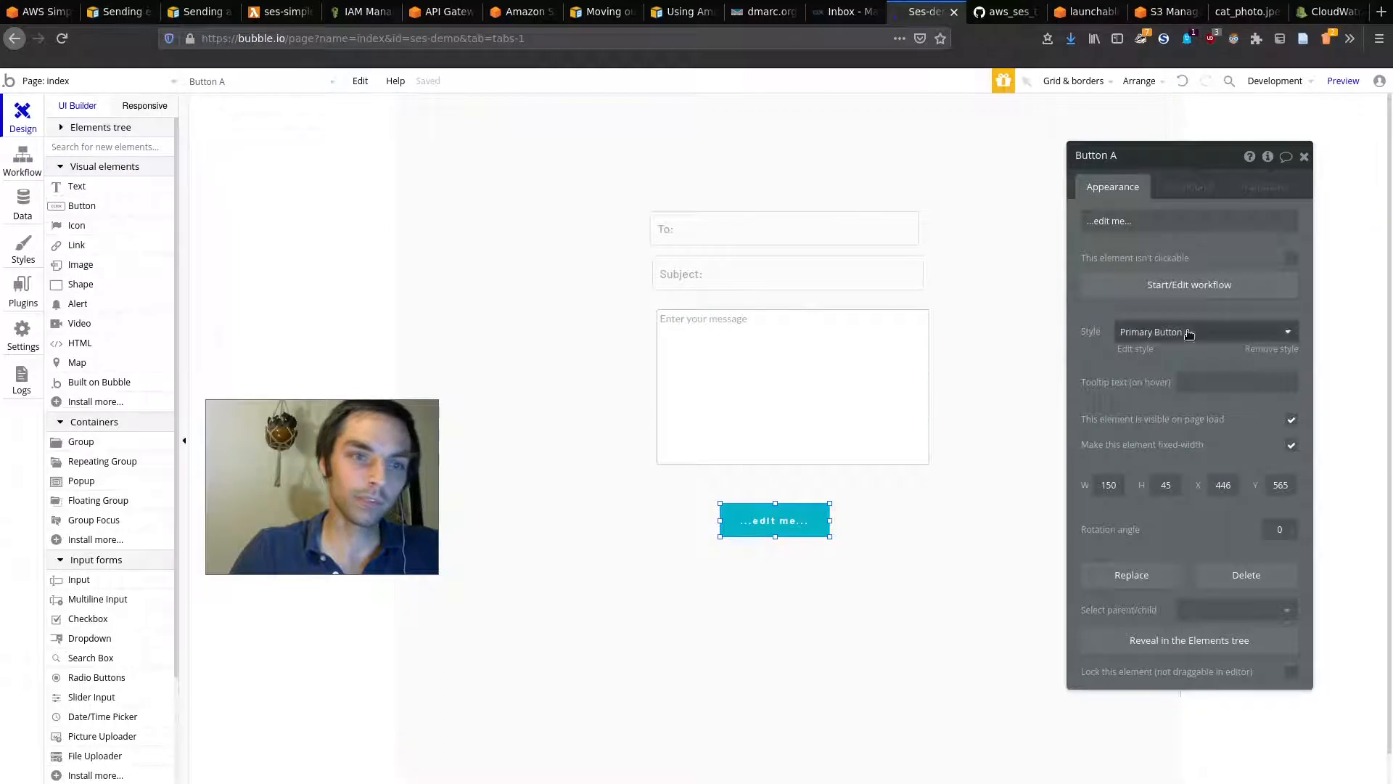
click(1142, 223)
text(Send Email)
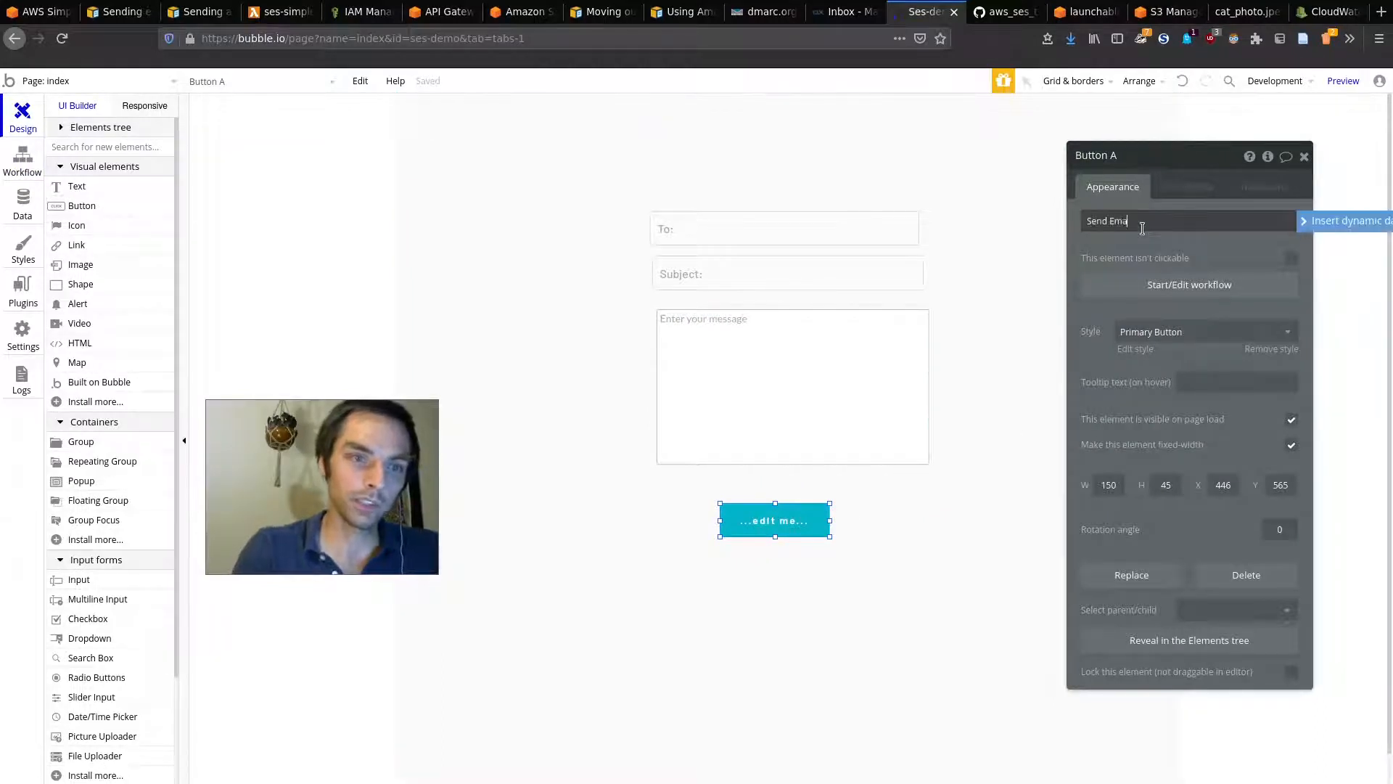
click(1145, 156)
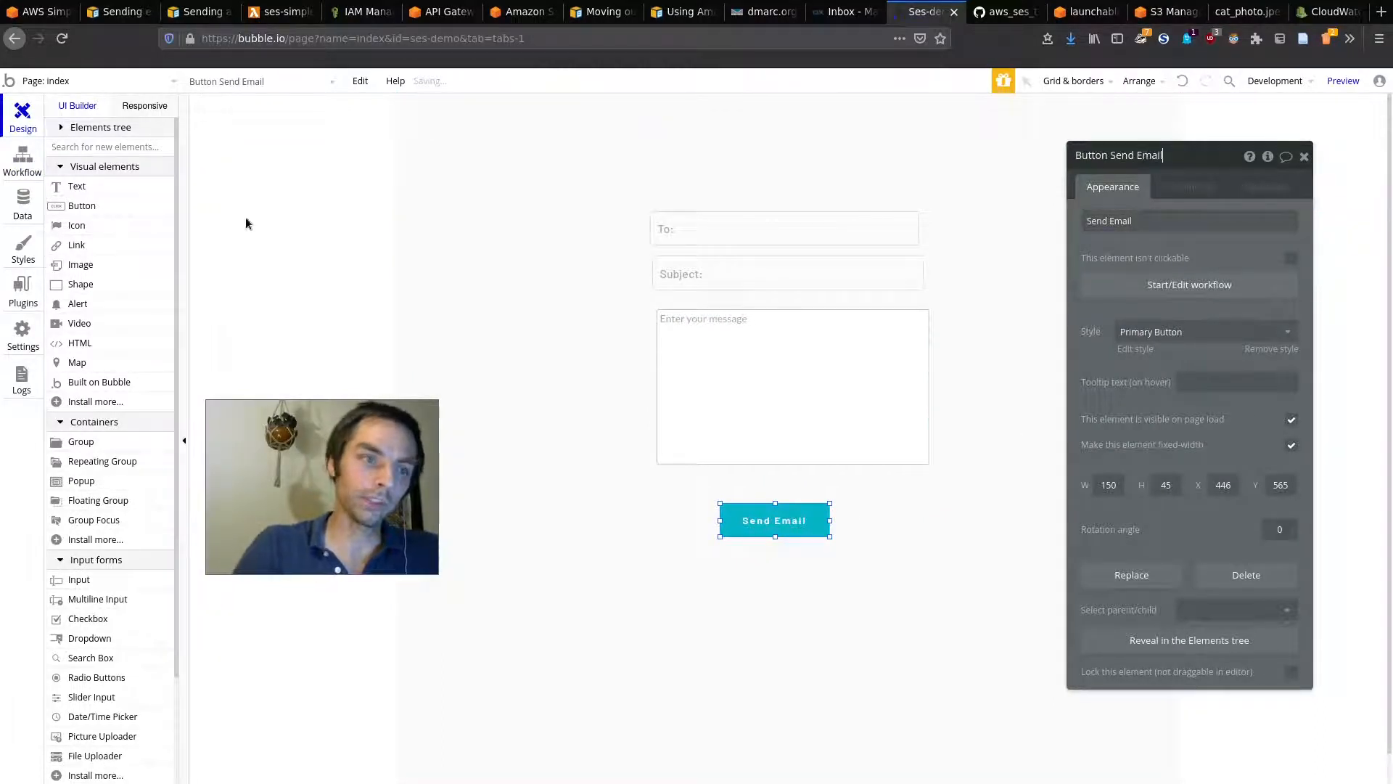
Step: Add the SES API 'Send Email with SES' action with Body set to the message box's value
click(23, 158)
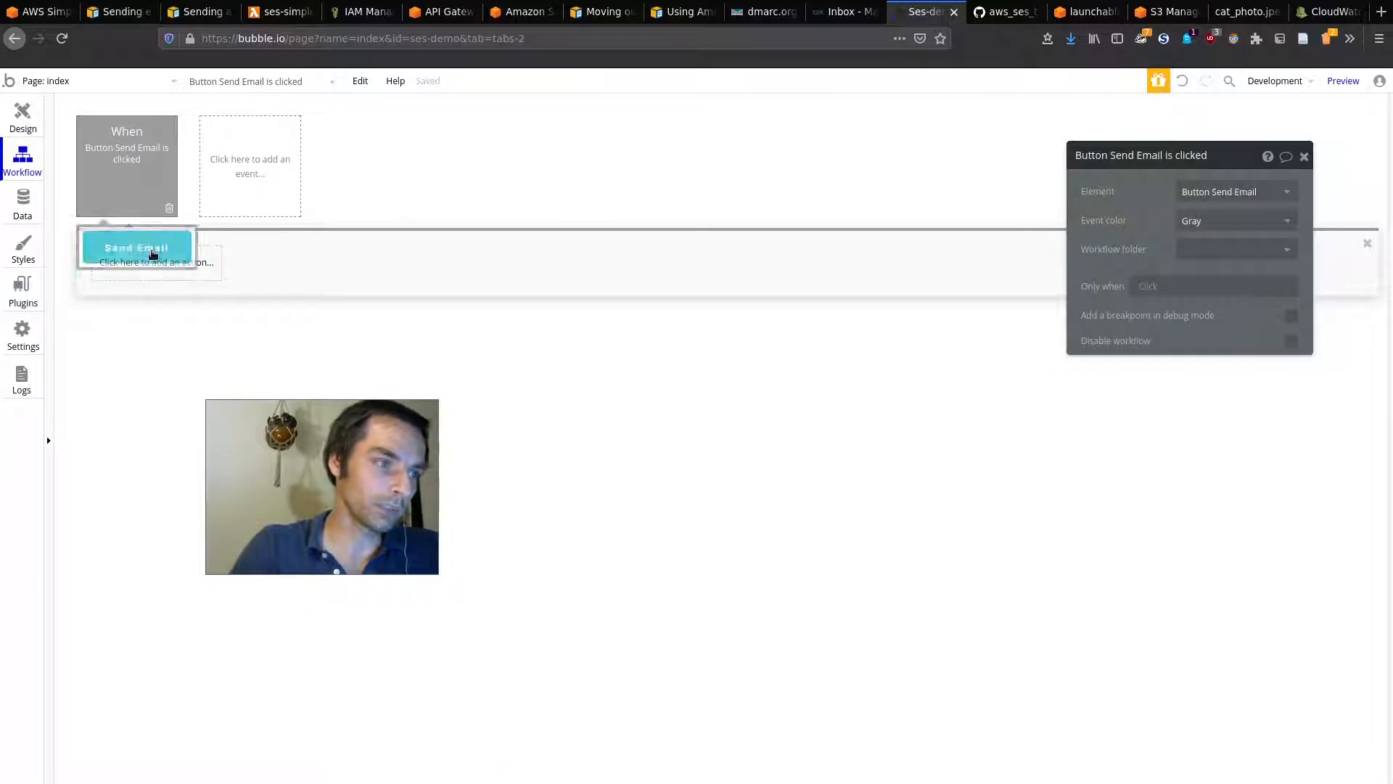
click(177, 263)
drag(356, 490, 602, 484)
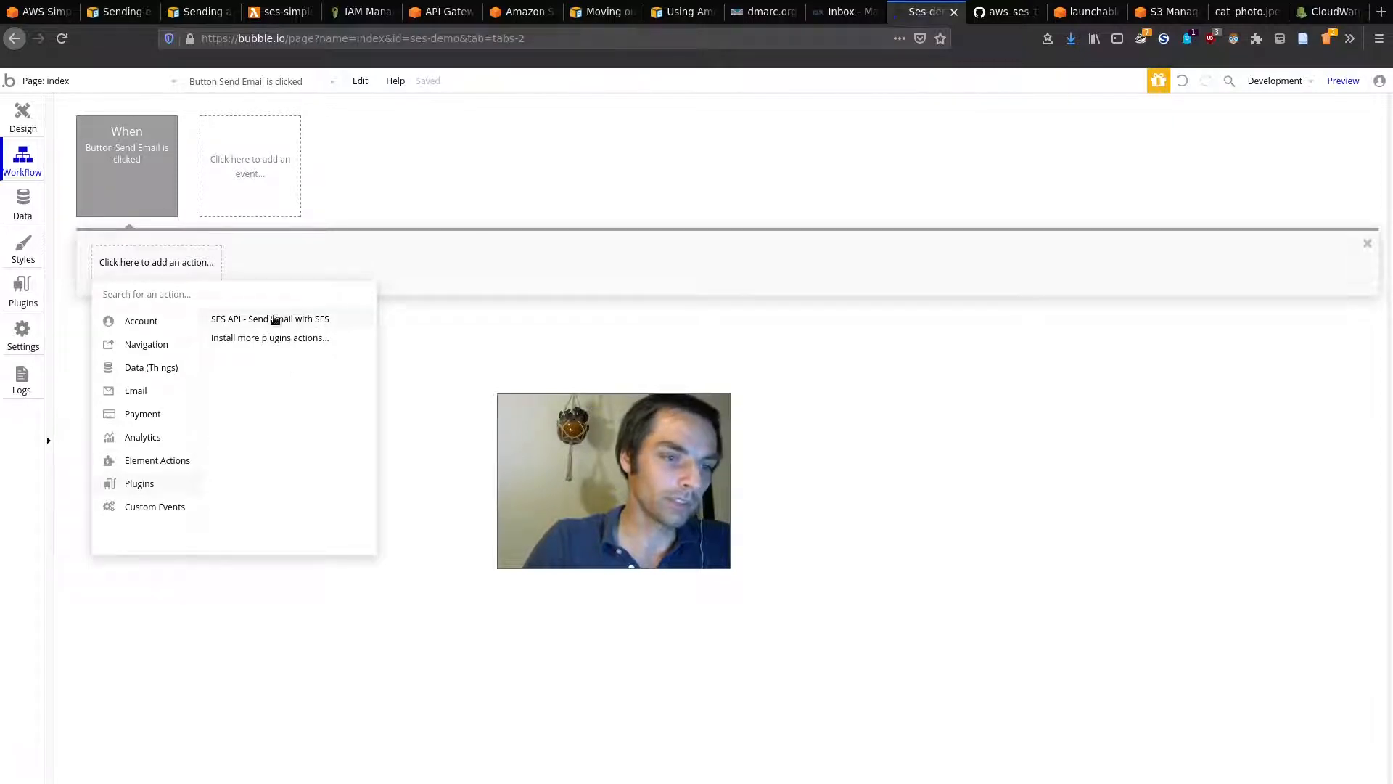
click(323, 321)
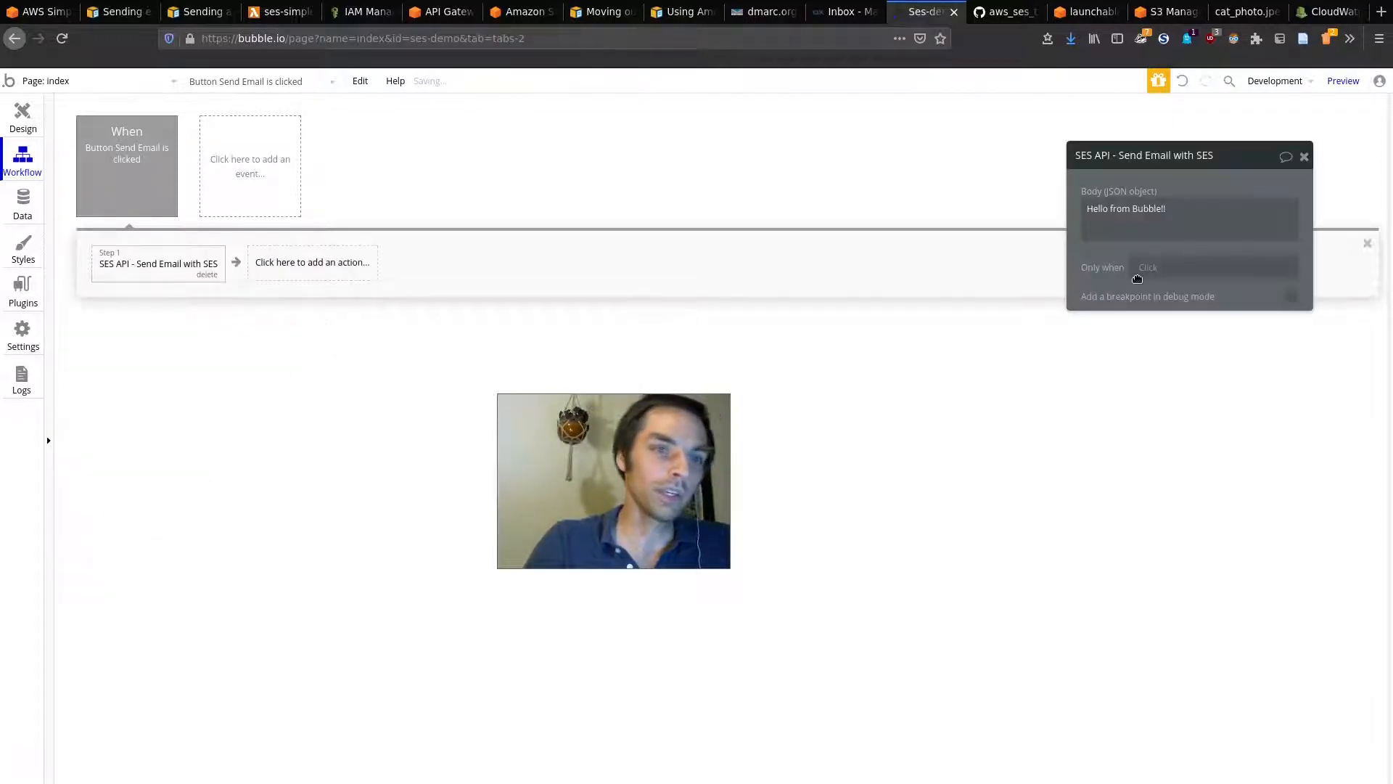
triple_click(1179, 207)
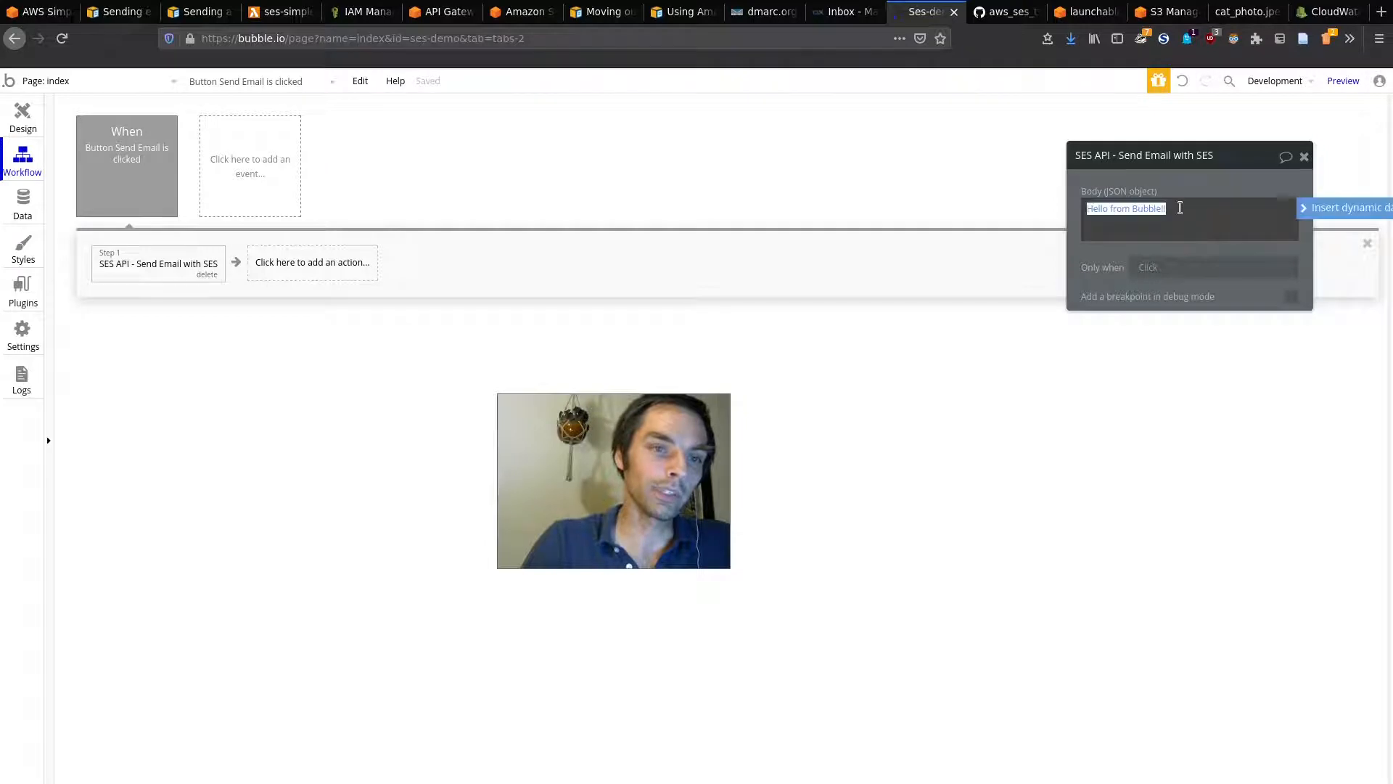
key(BackSpace)
click(1343, 208)
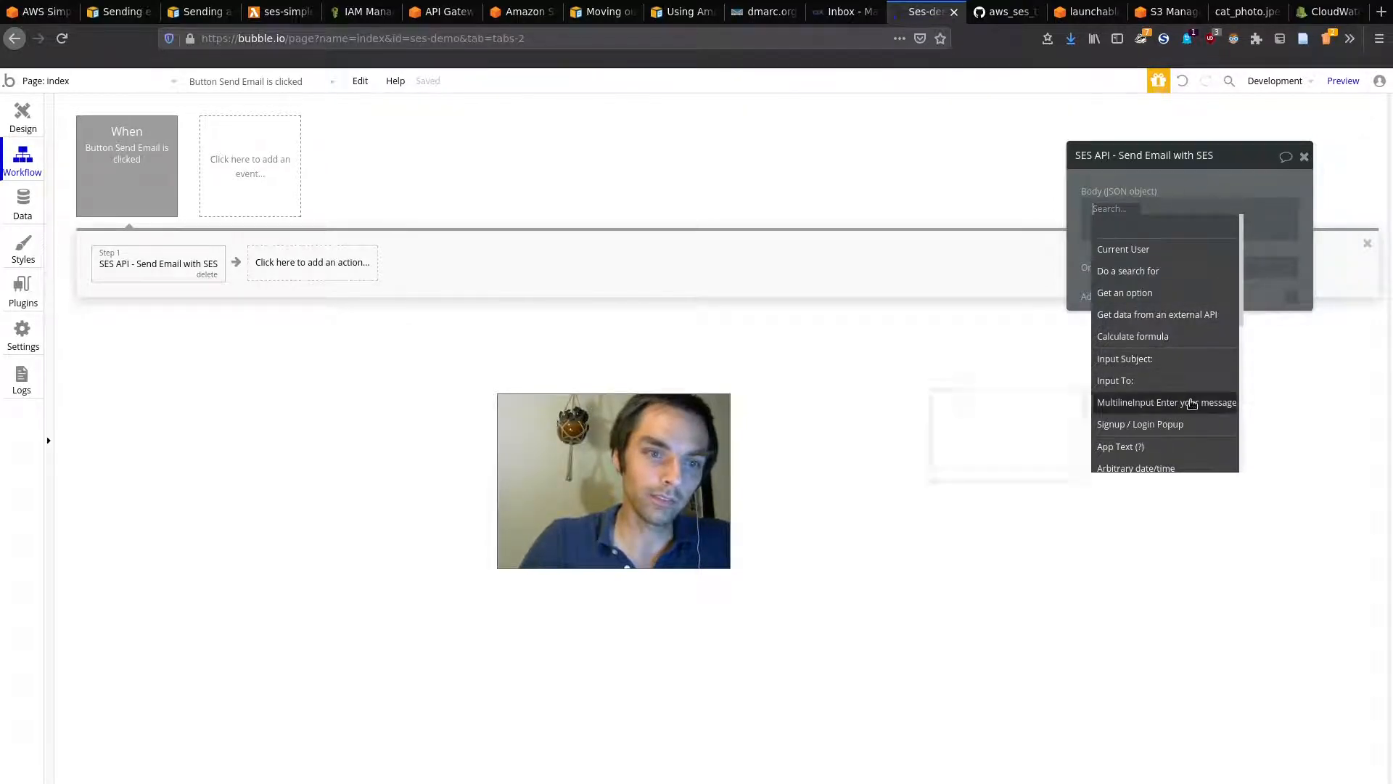
click(1176, 402)
click(1277, 227)
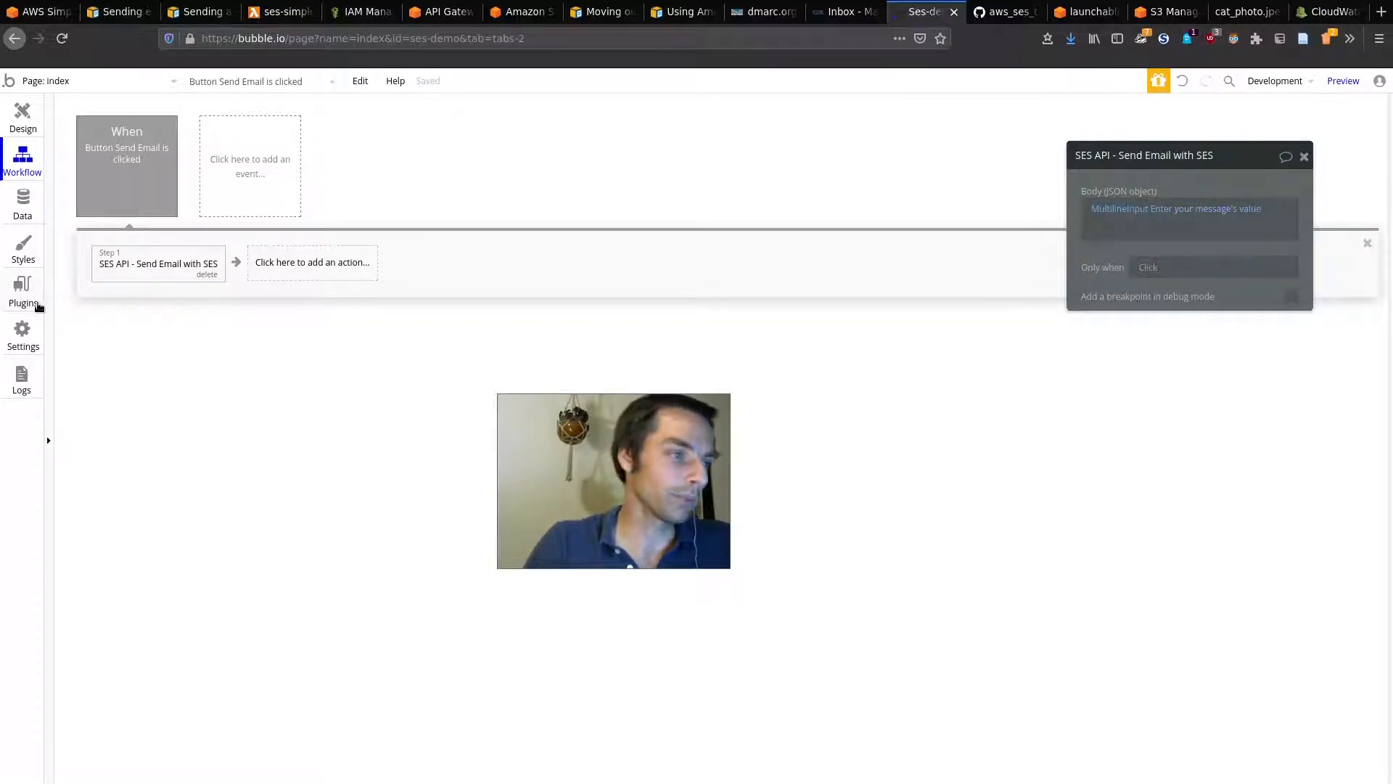
click(27, 293)
drag(556, 443, 522, 365)
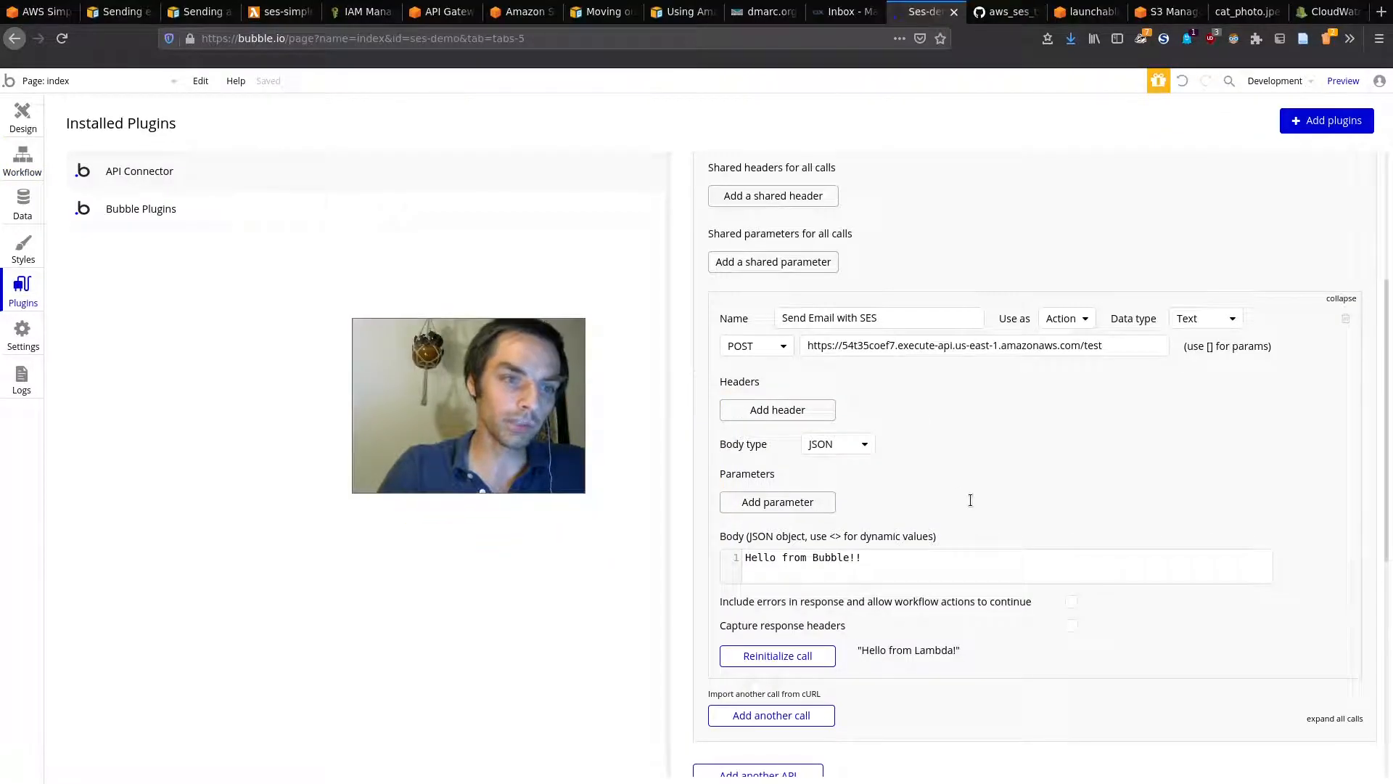
Step: Add 'to' and 'subject' parameters to the SES call, filling the recipient address for 'to'
scroll(970, 499, down, 3)
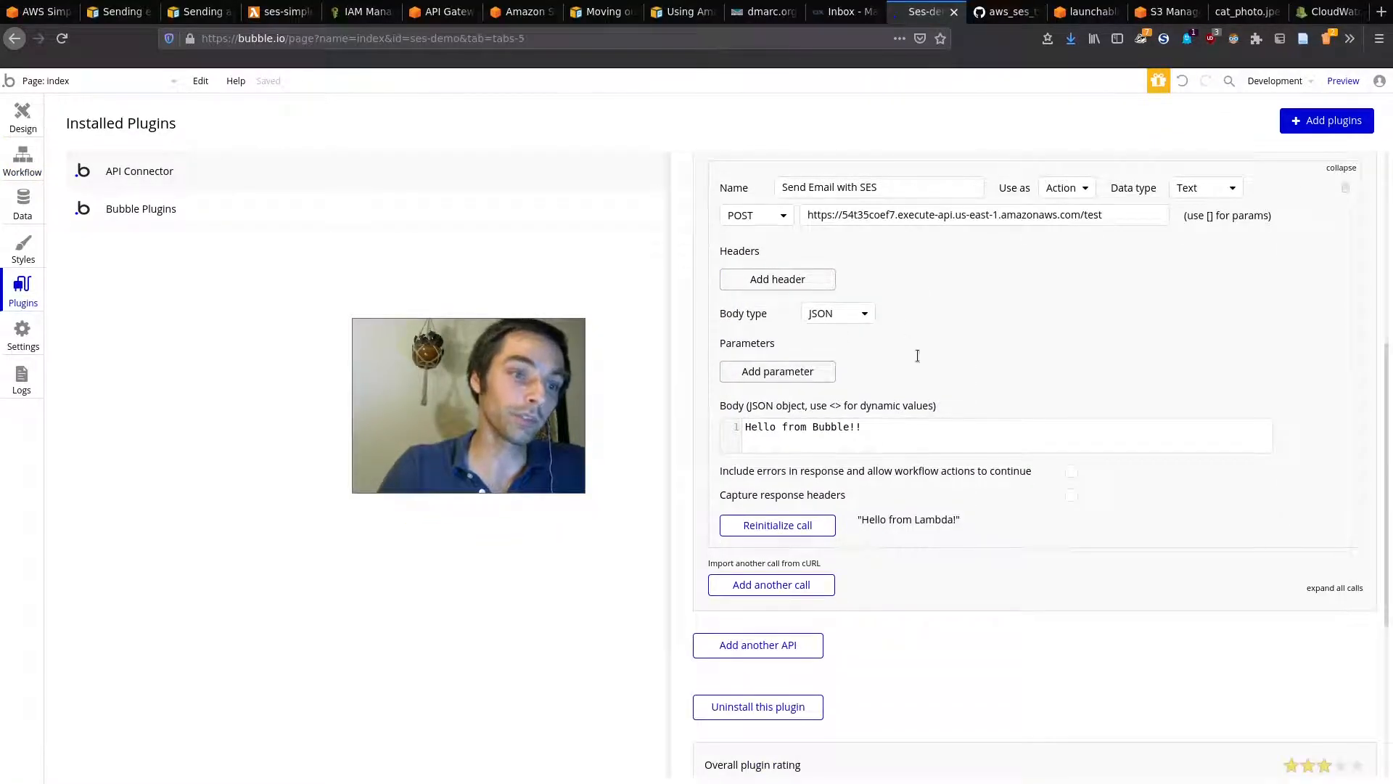
click(770, 370)
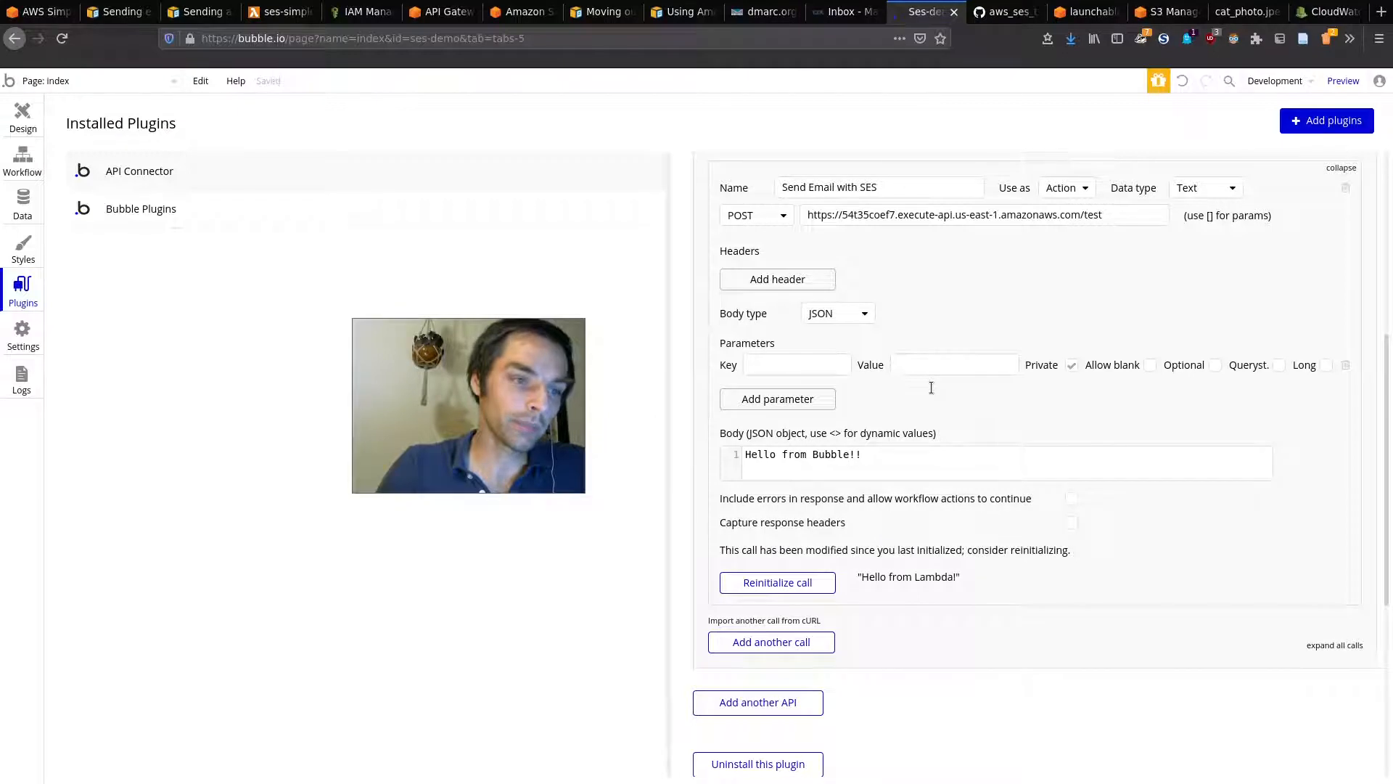
click(820, 399)
click(790, 365)
text(to)
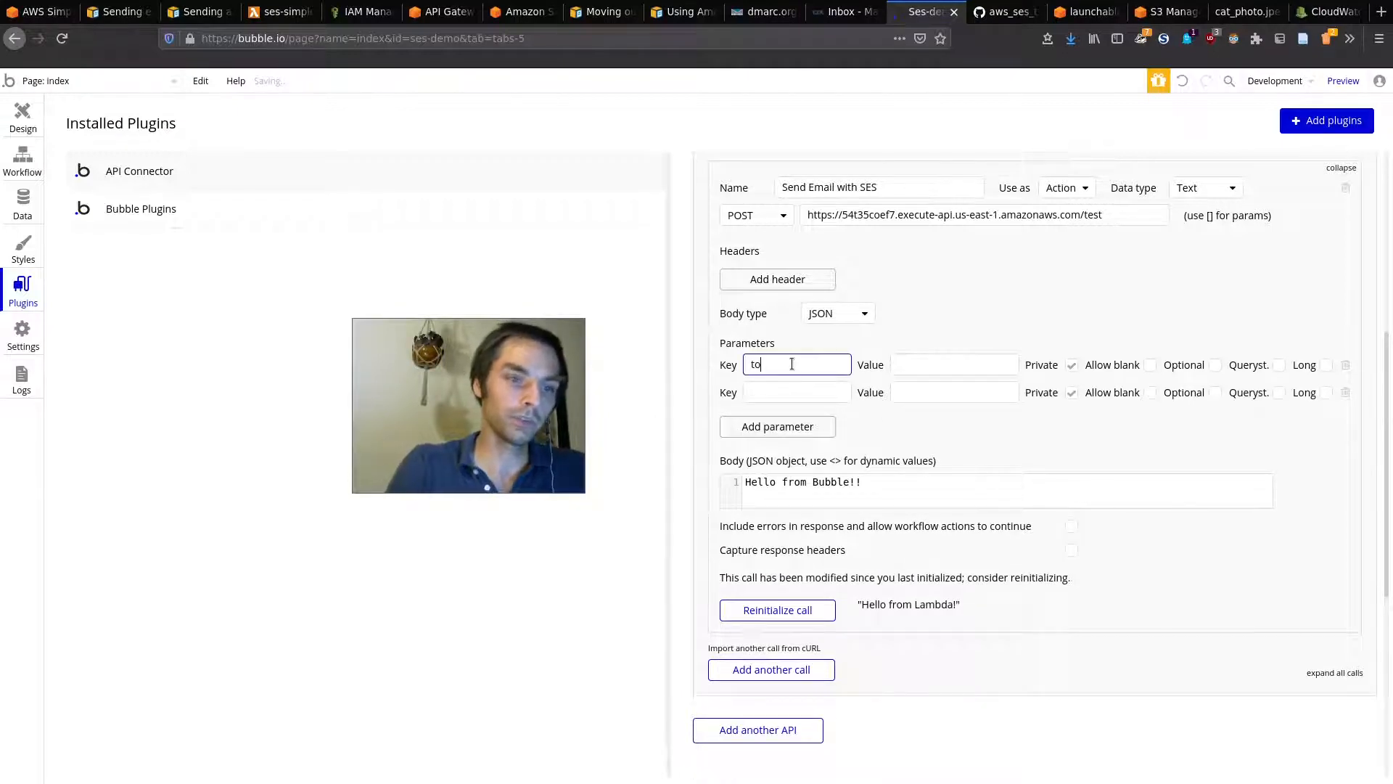
click(821, 392)
text(subject)
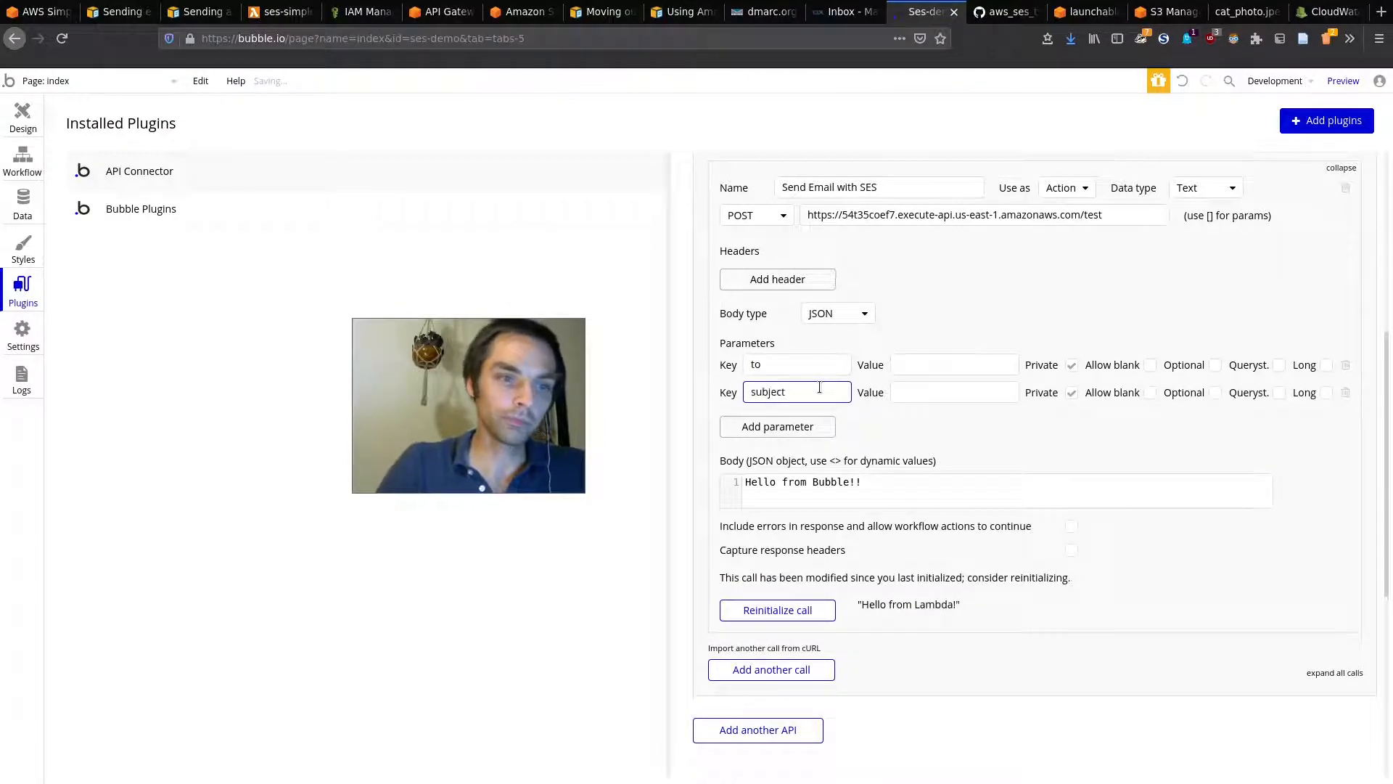
click(916, 365)
text(ses)
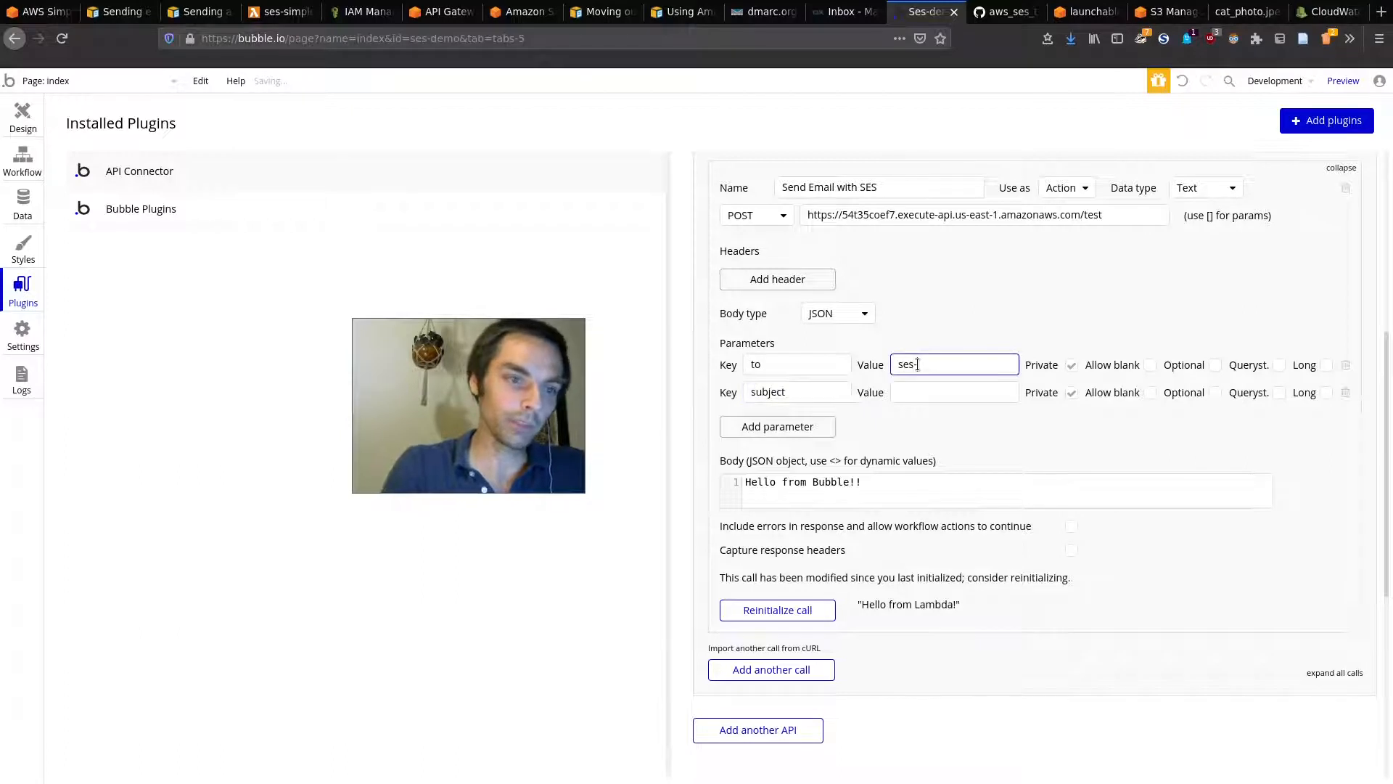
text(-demi)
text(m)
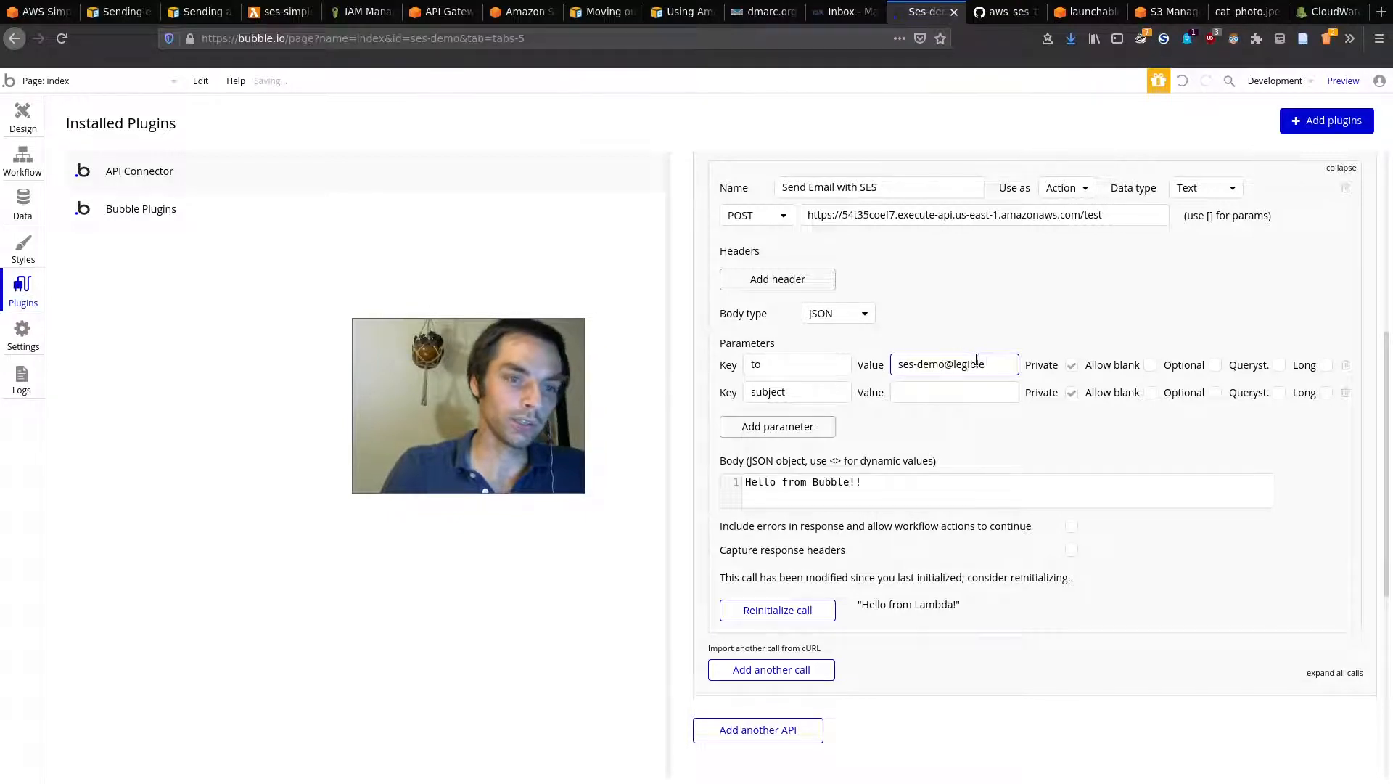
click(1073, 367)
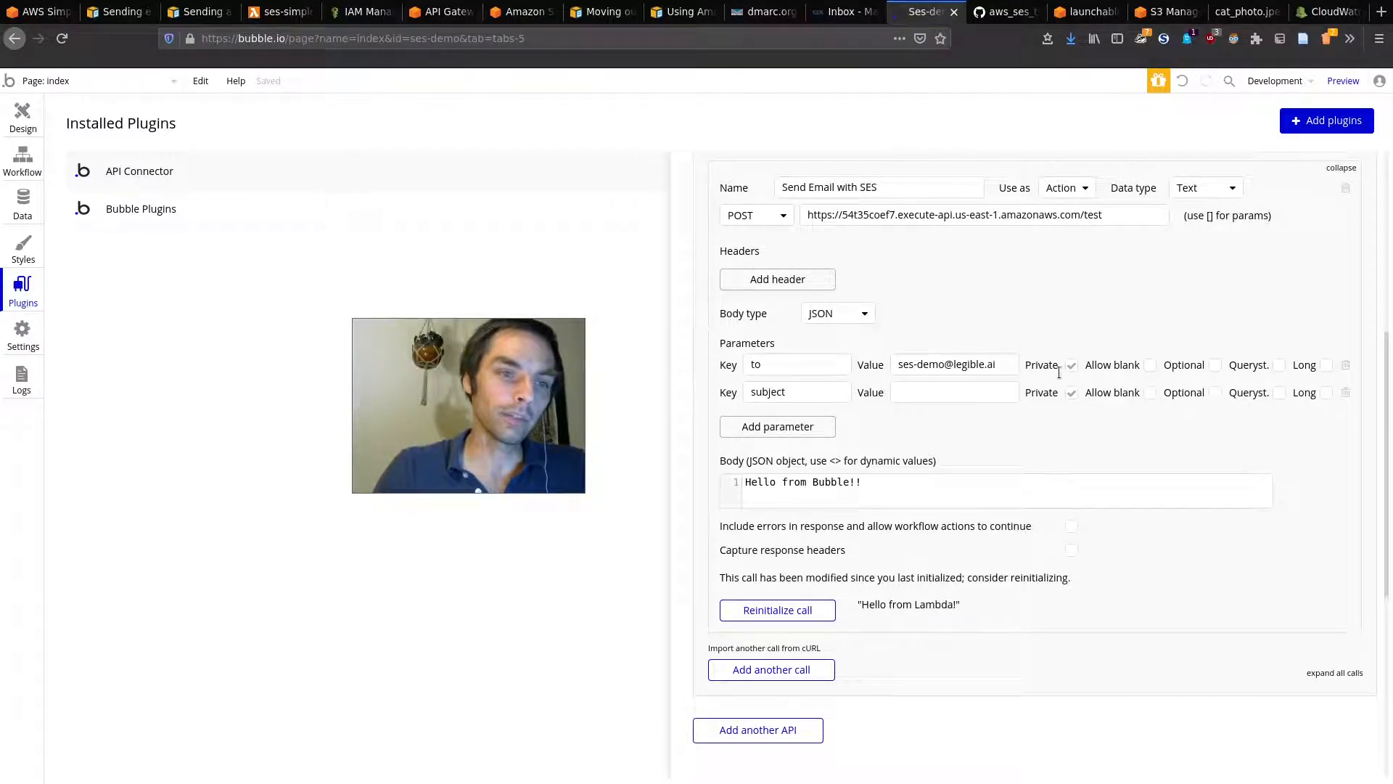
Step: Give the subject parameter the test value 'Hello from Bubble API Connector'
click(786, 390)
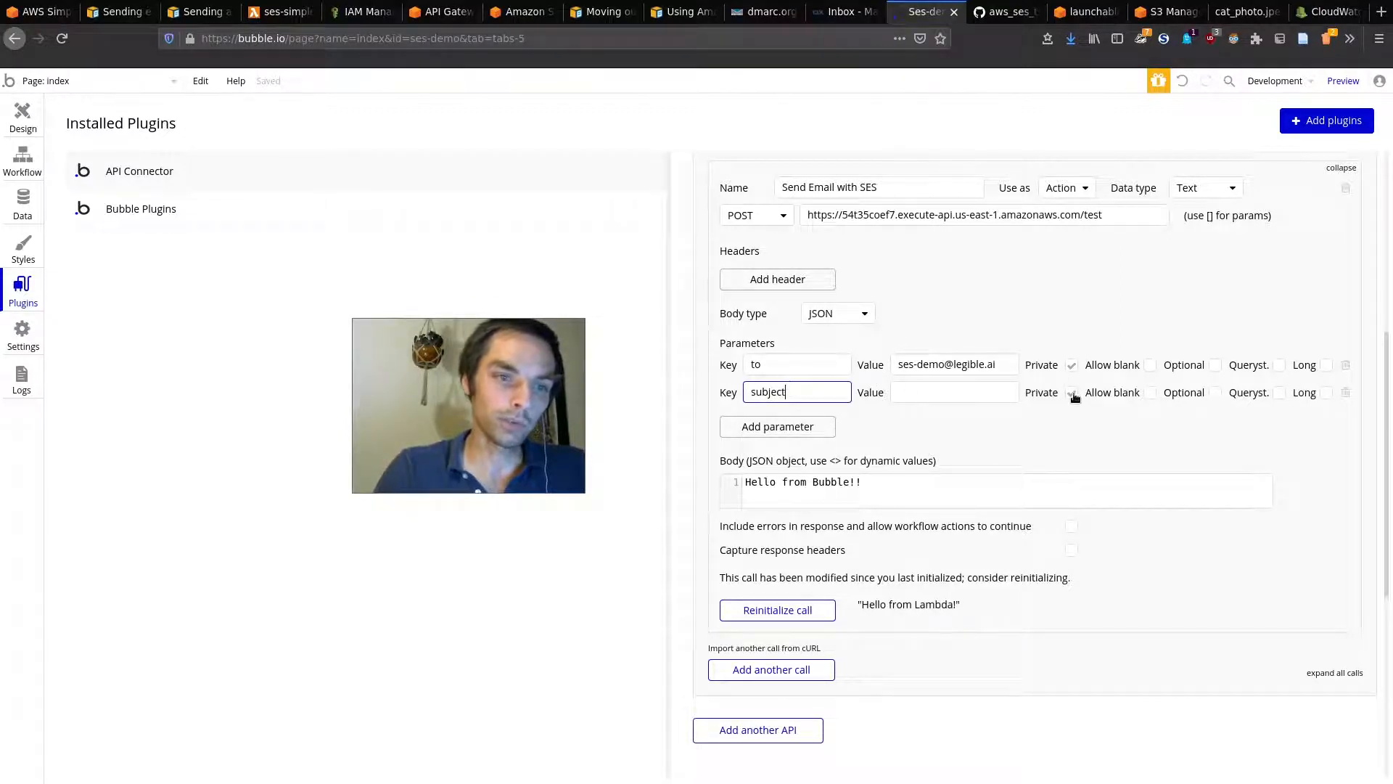
click(948, 391)
text(Hello from Bubb)
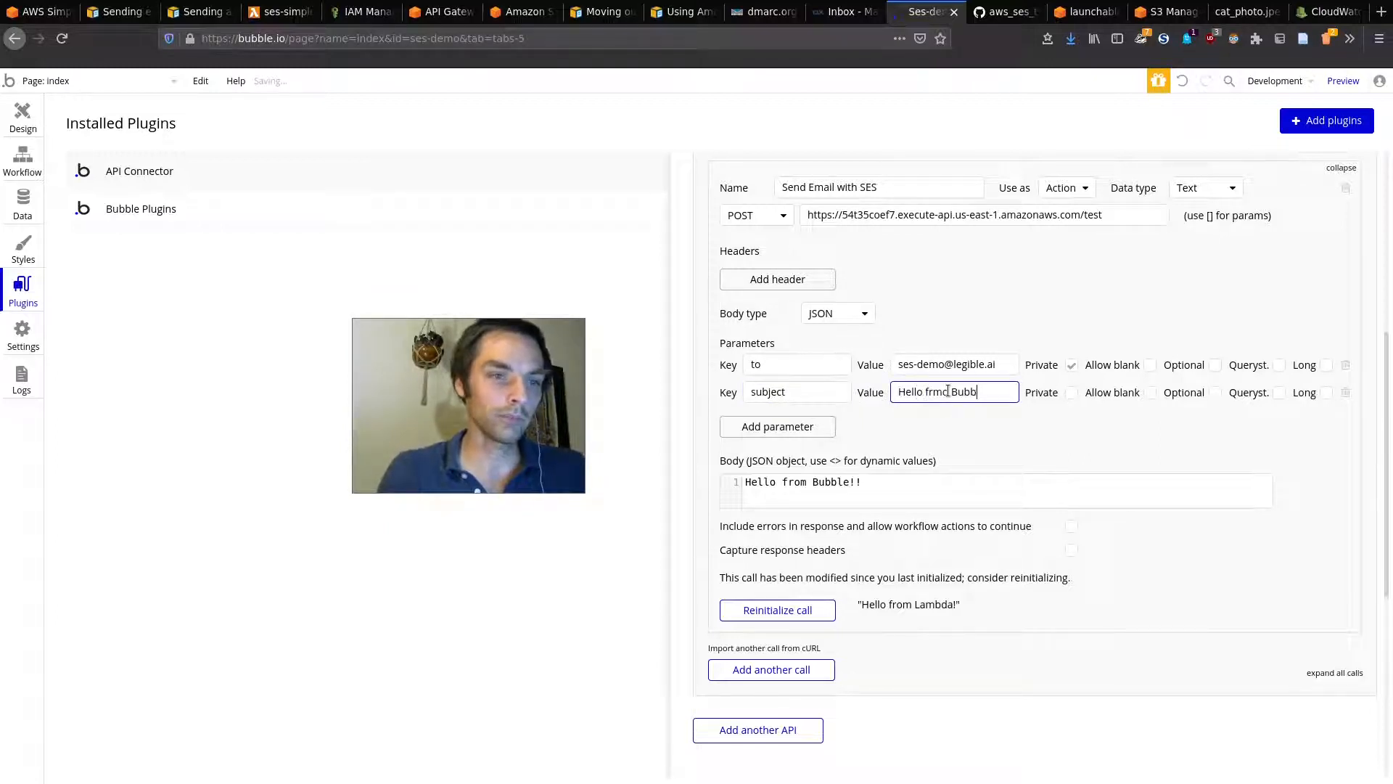
text(le API Connector!!)
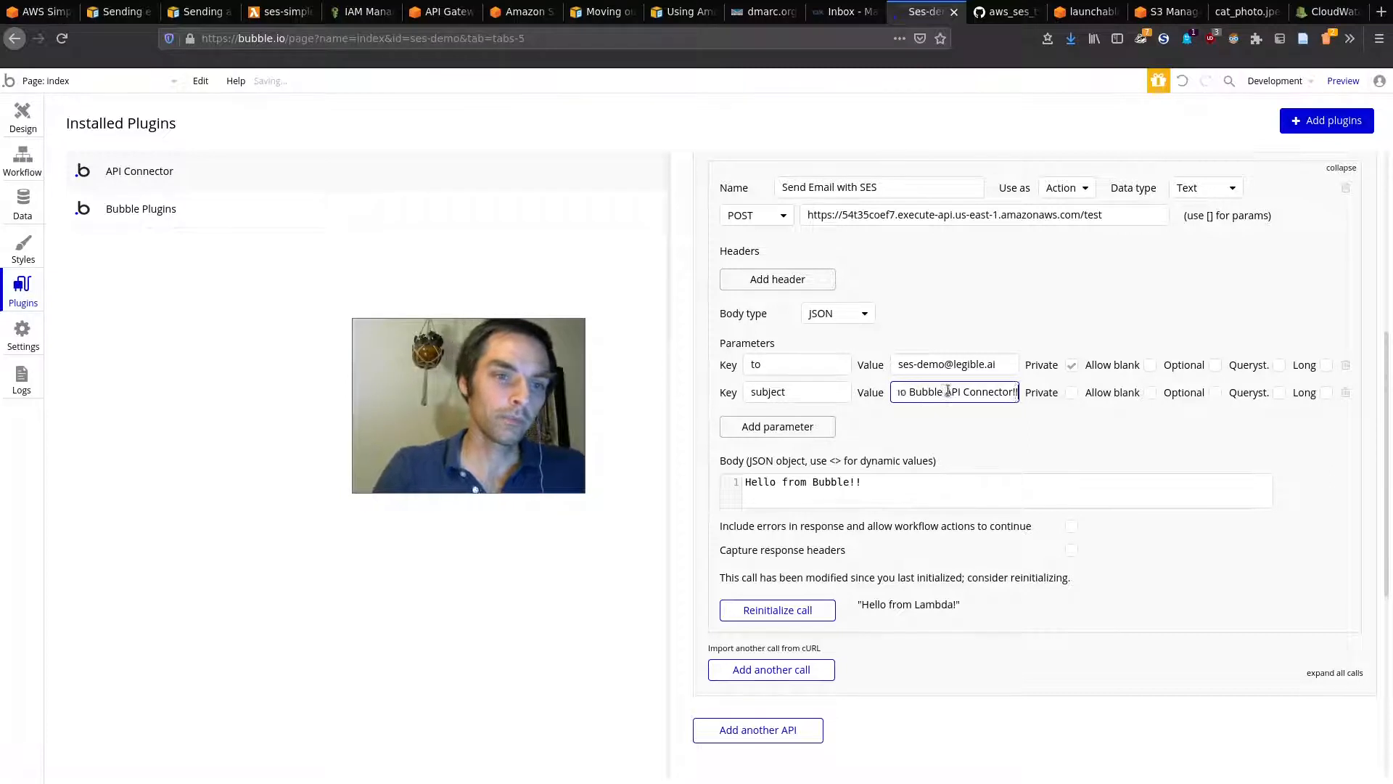
click(1061, 250)
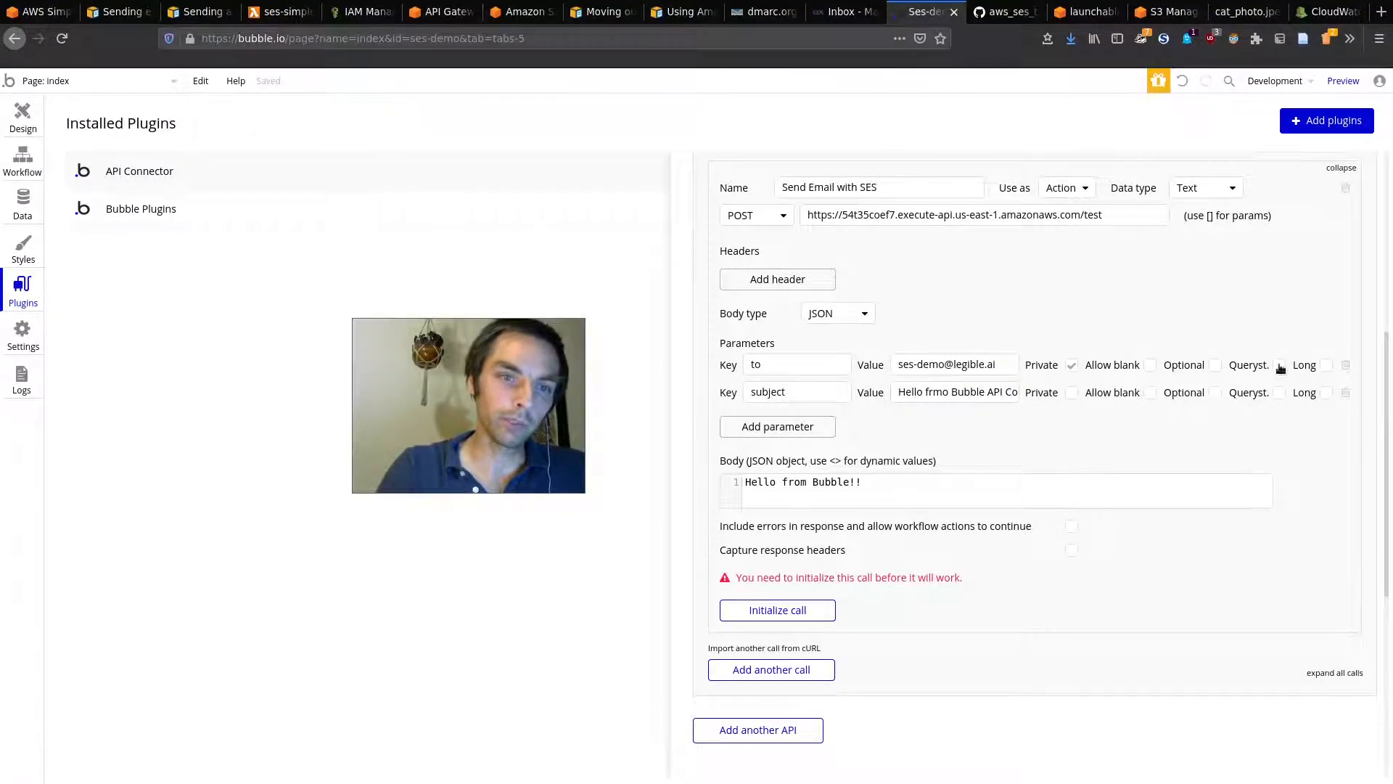
Step: Reinitialize the Send Email with SES call with the new parameters
click(783, 613)
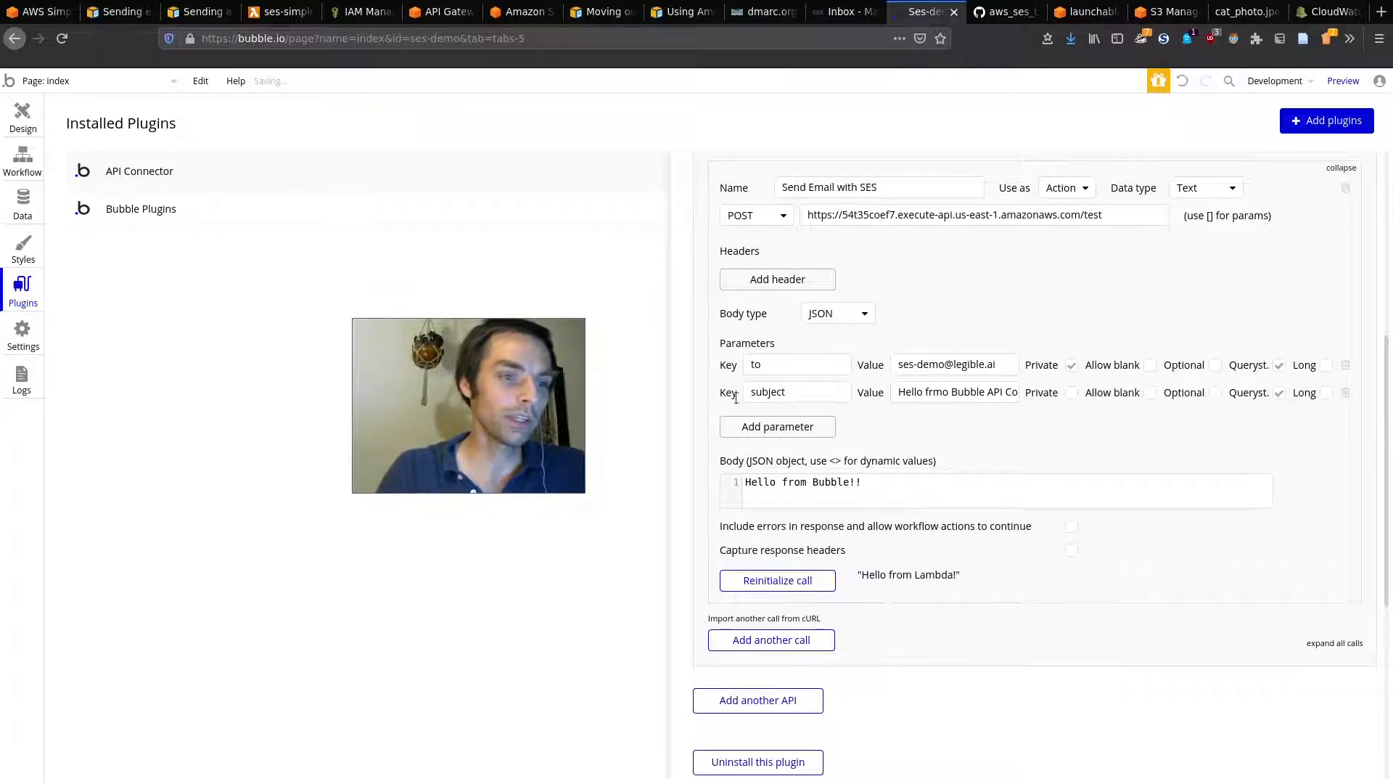
mouse_move(870, 574)
mouse_down()
mouse_move(850, 572)
mouse_move(862, 573)
mouse_up()
click(913, 563)
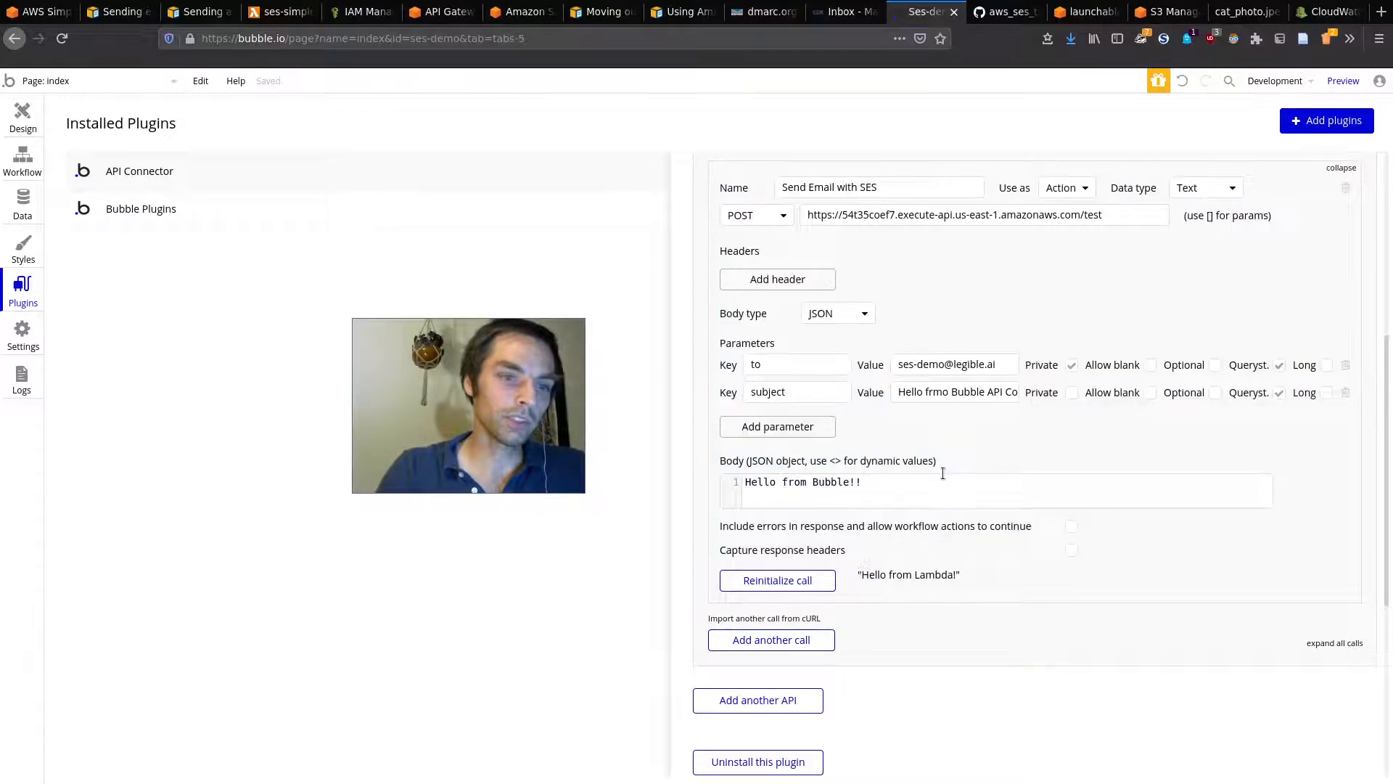
Step: Refresh the webmail inbox and open the newest test message sent from Bubble
click(842, 11)
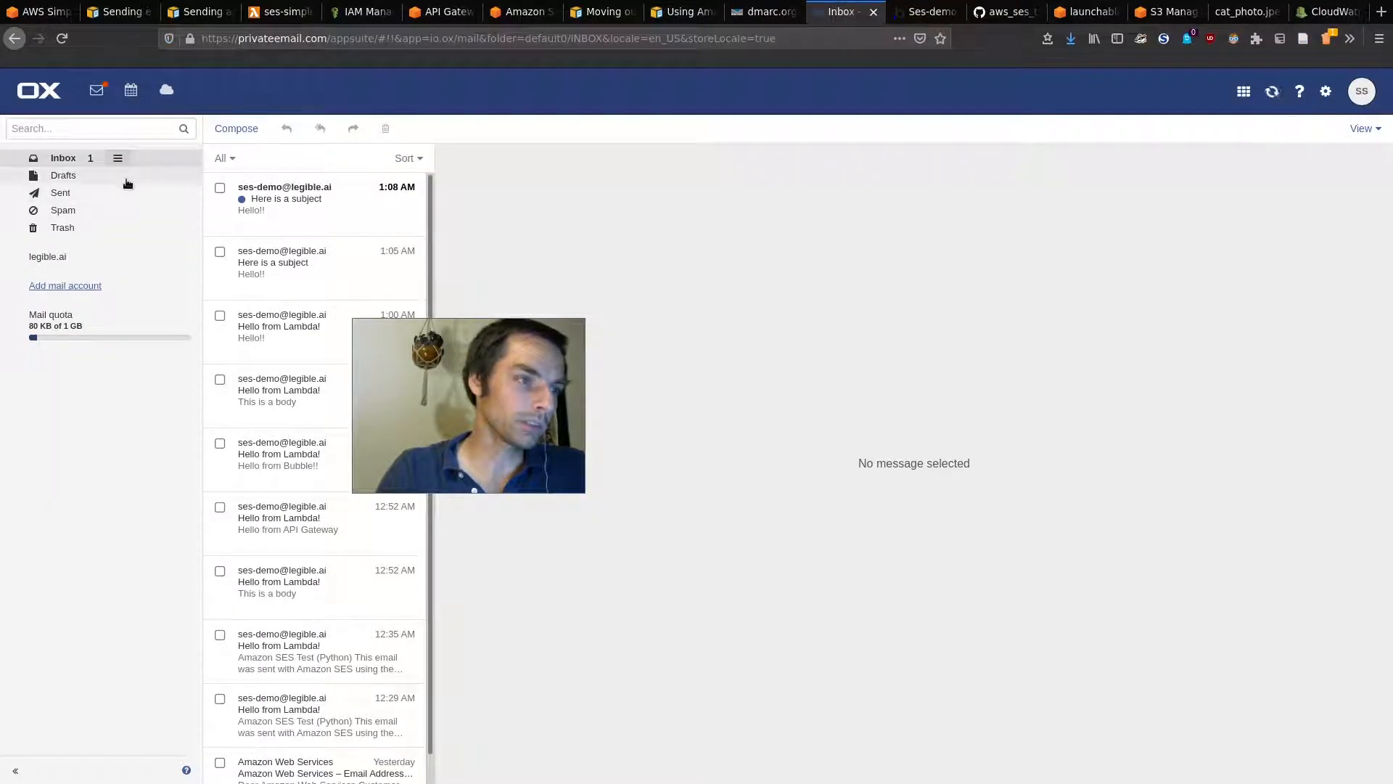
click(153, 171)
click(149, 159)
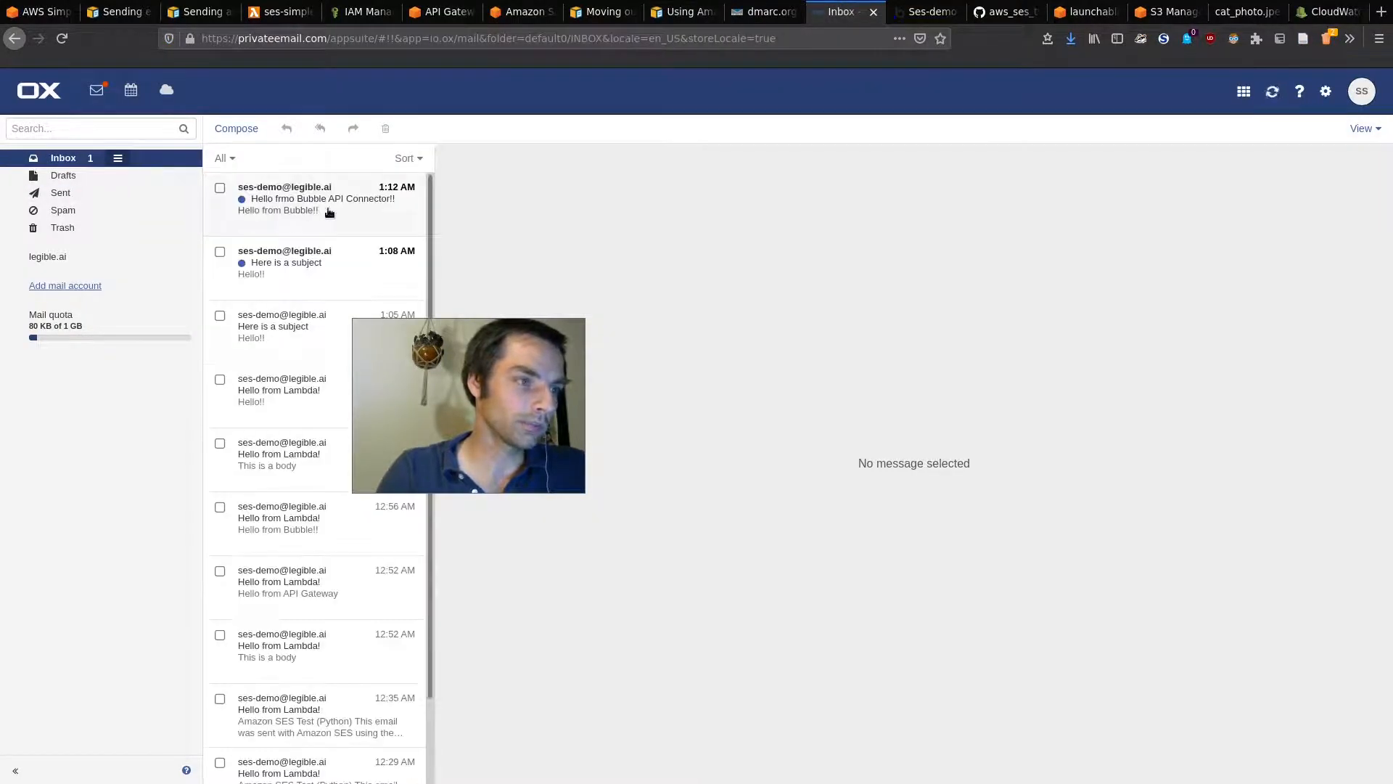
click(321, 212)
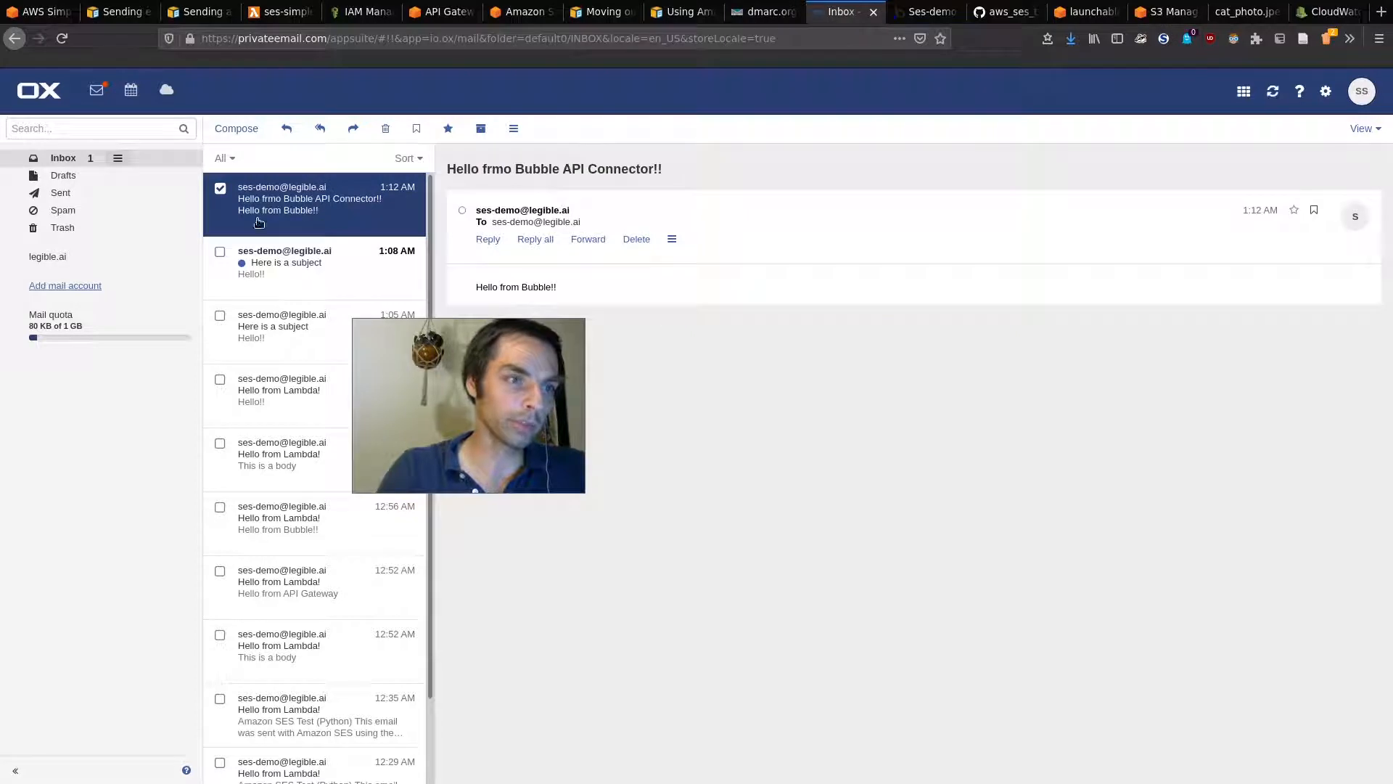
click(293, 253)
Step: Replace the Send Email with SES step's fixed subject with Input Subject's value, then preview the page
key(ctrl+Tab)
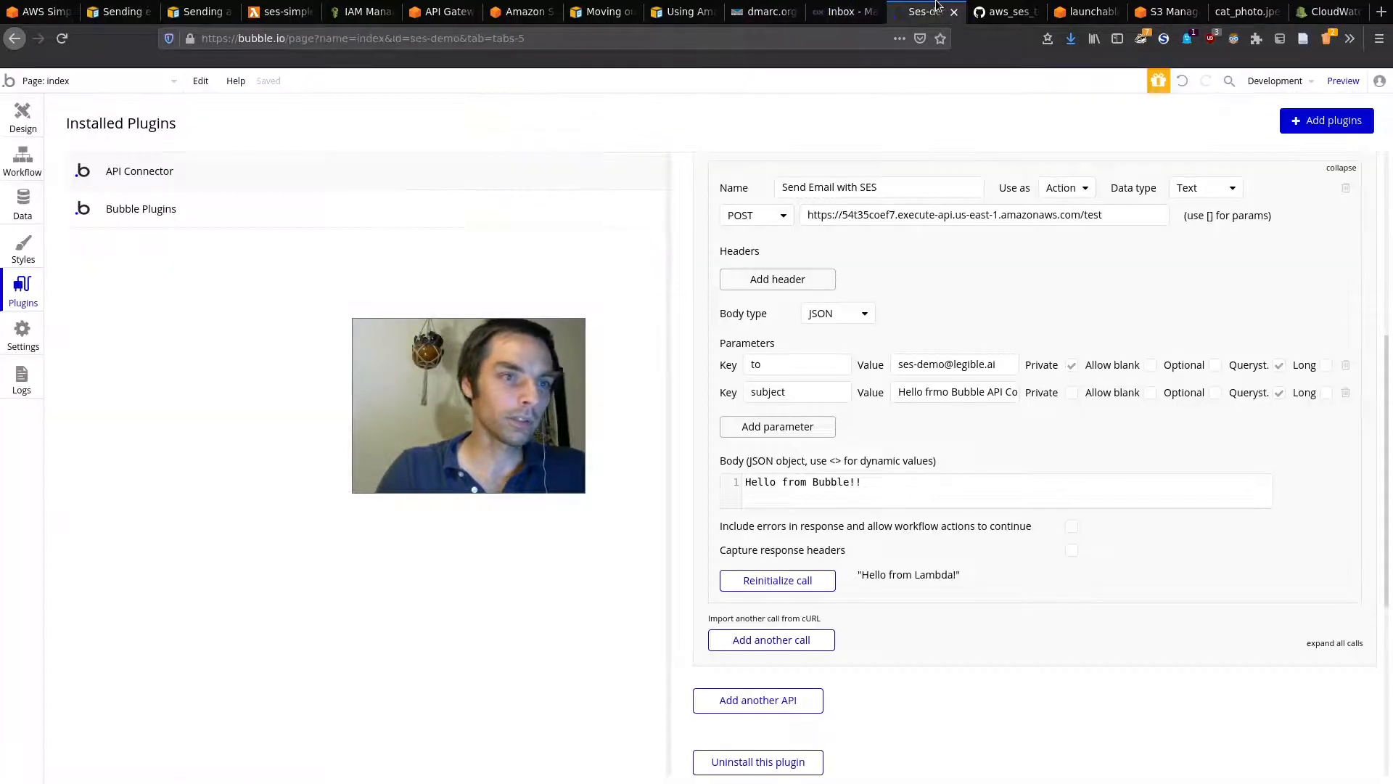
click(14, 172)
click(174, 264)
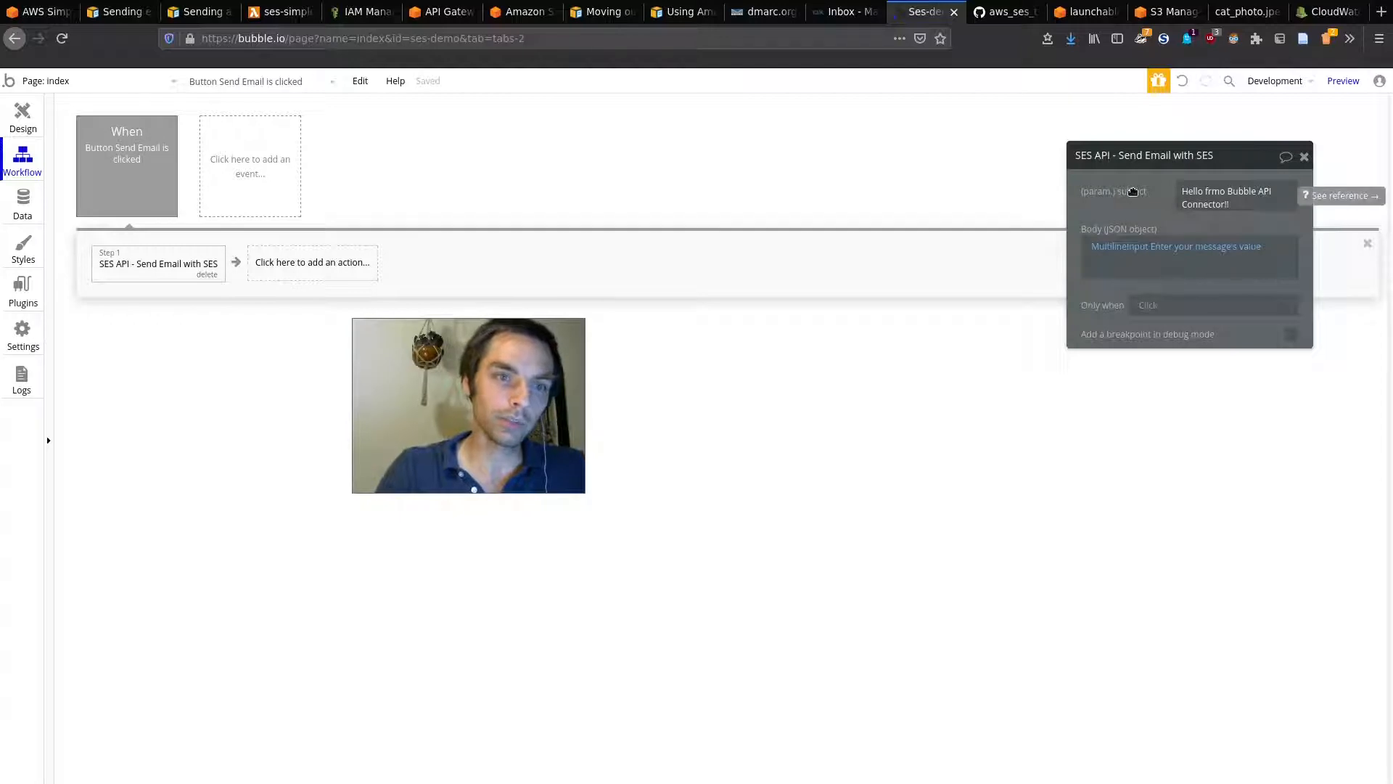
click(1182, 192)
key(ctrl+a)
key(BackSpace)
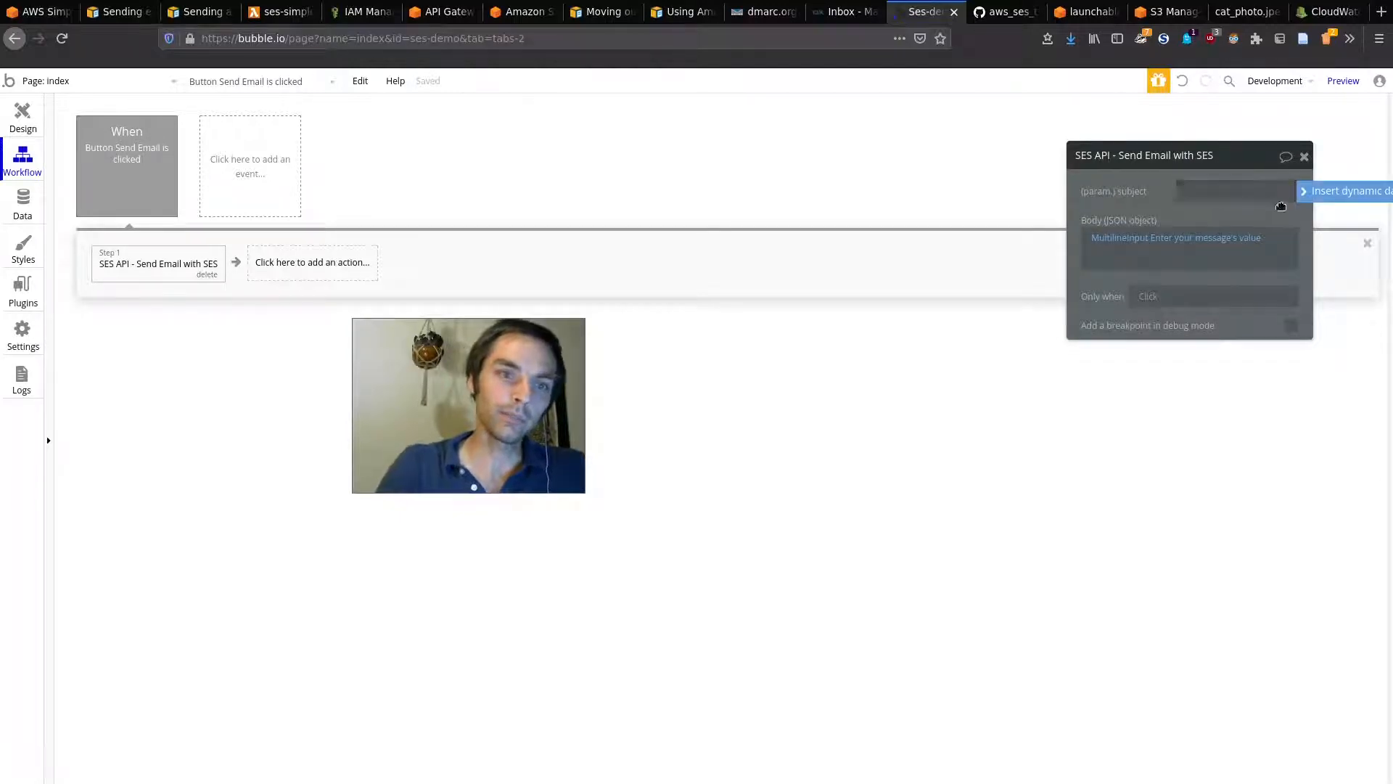
click(1322, 206)
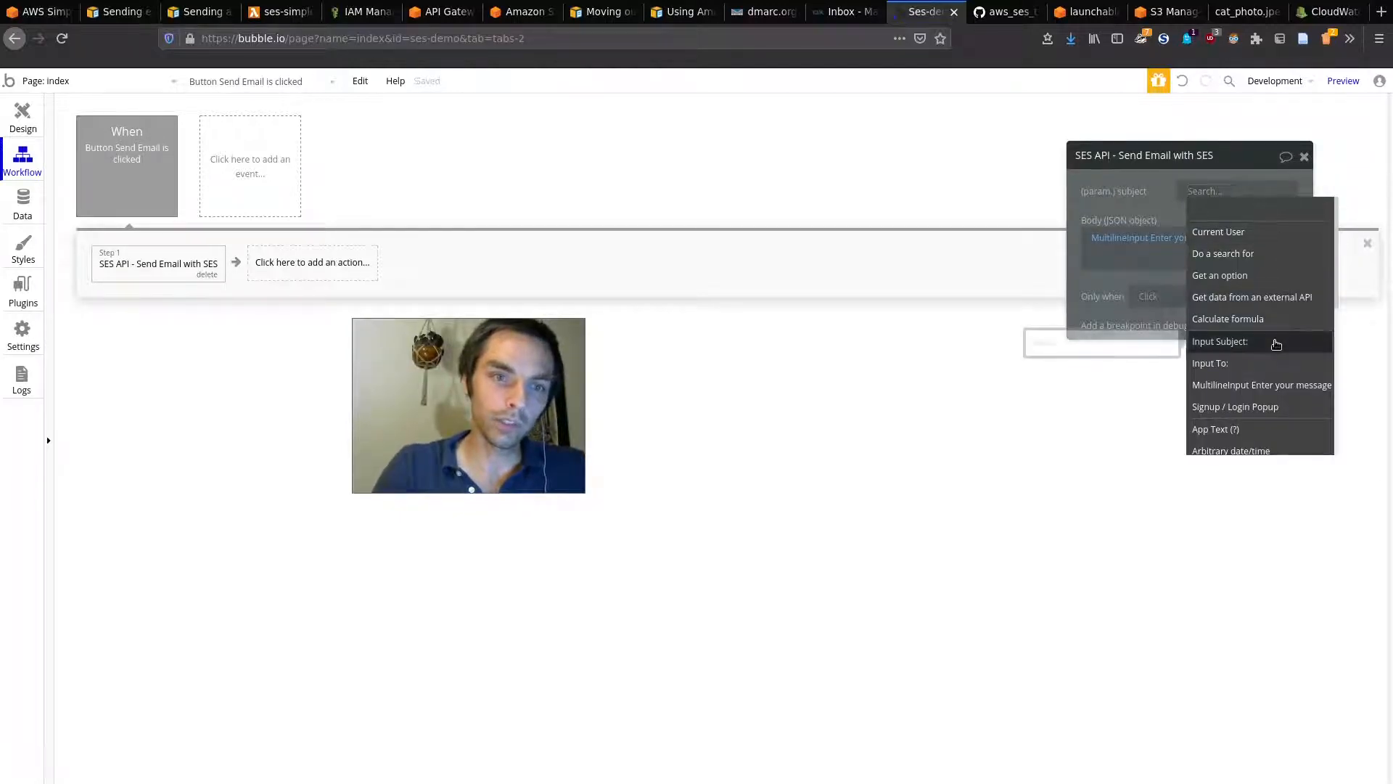
click(1227, 433)
click(1267, 209)
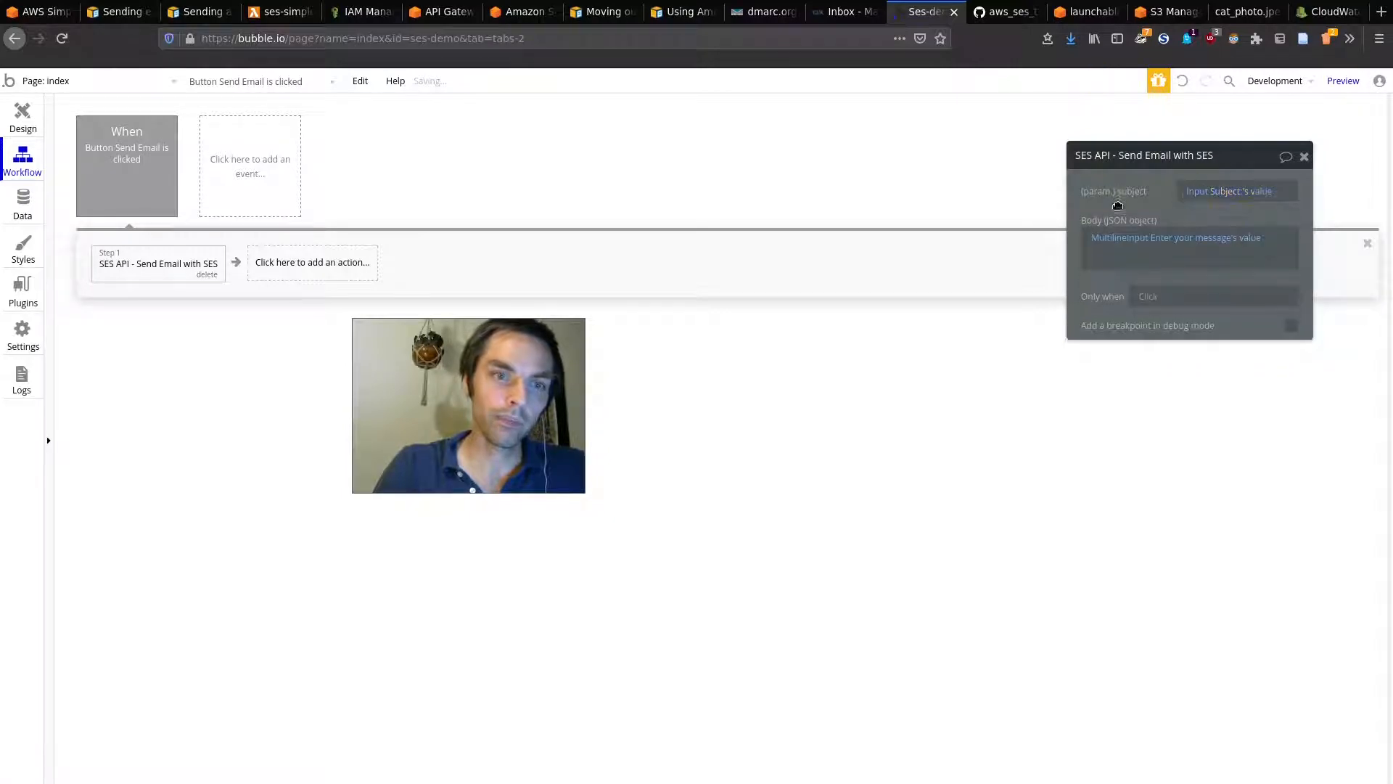
click(33, 125)
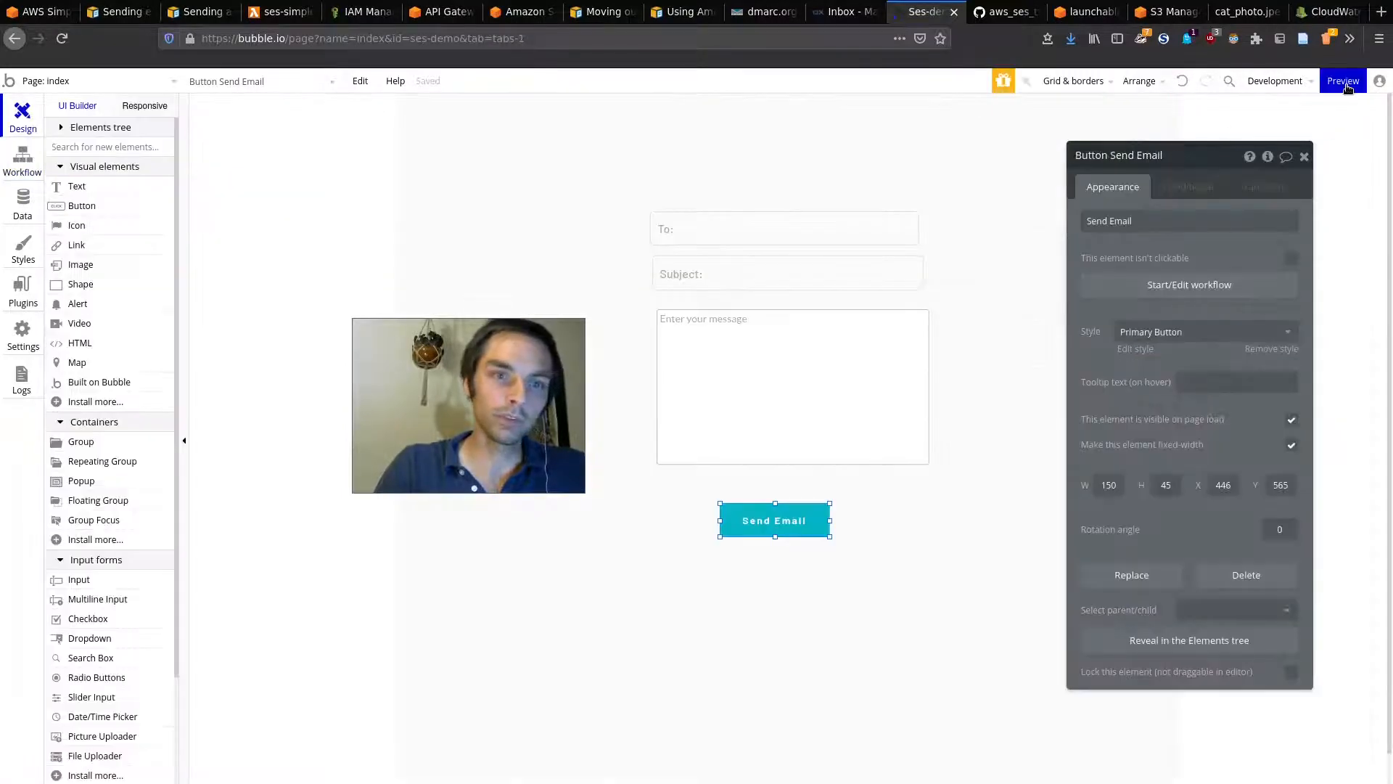
click(1344, 82)
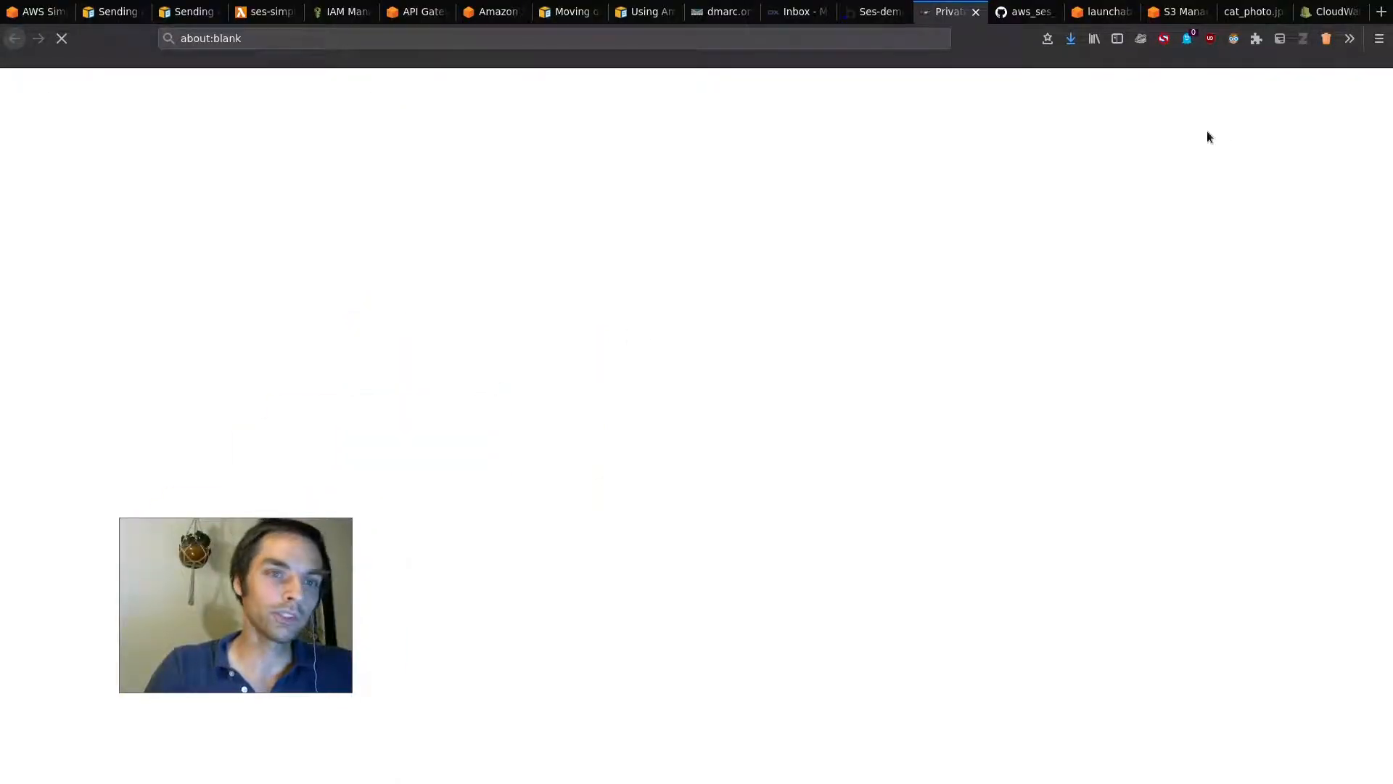
Step: Temporarily trust the preview page's scripts in the script blocker and reload the page
click(1164, 39)
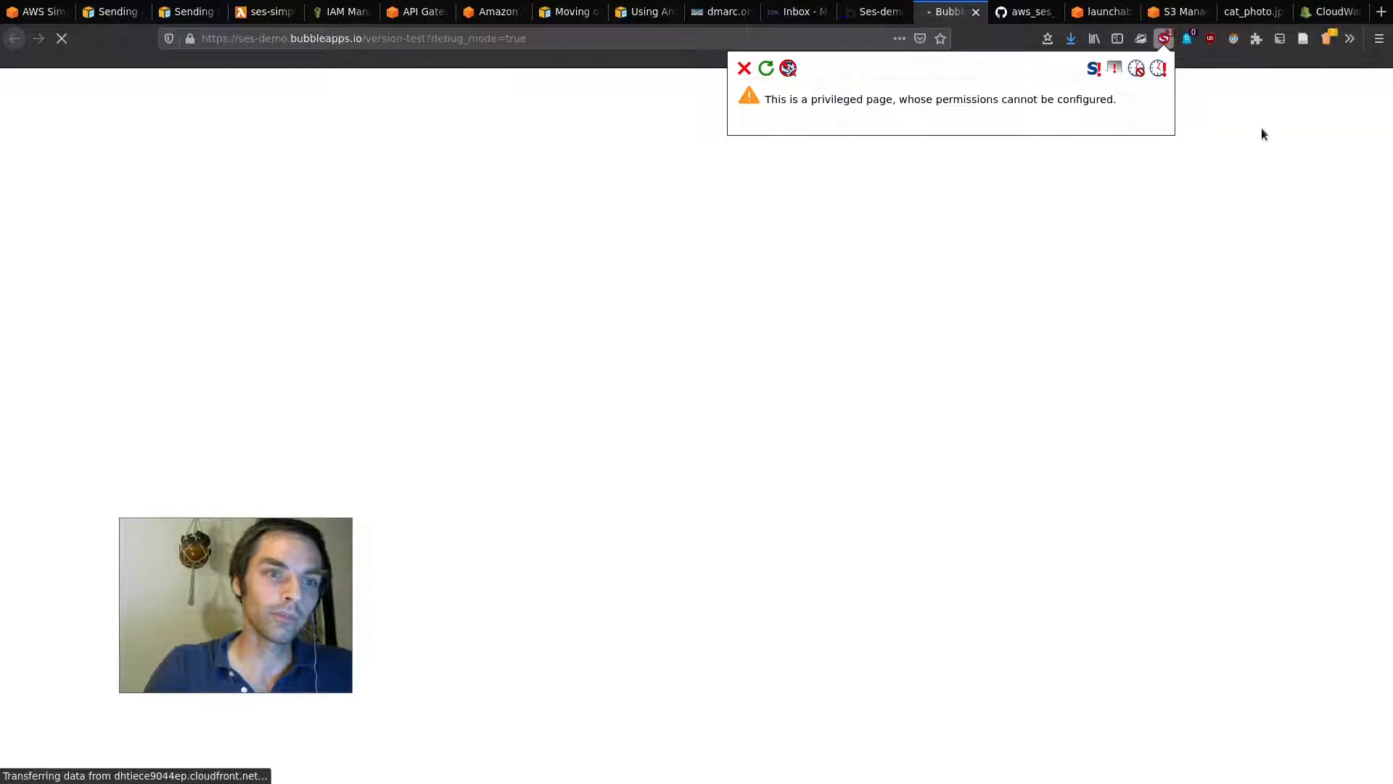
click(1261, 128)
click(1164, 38)
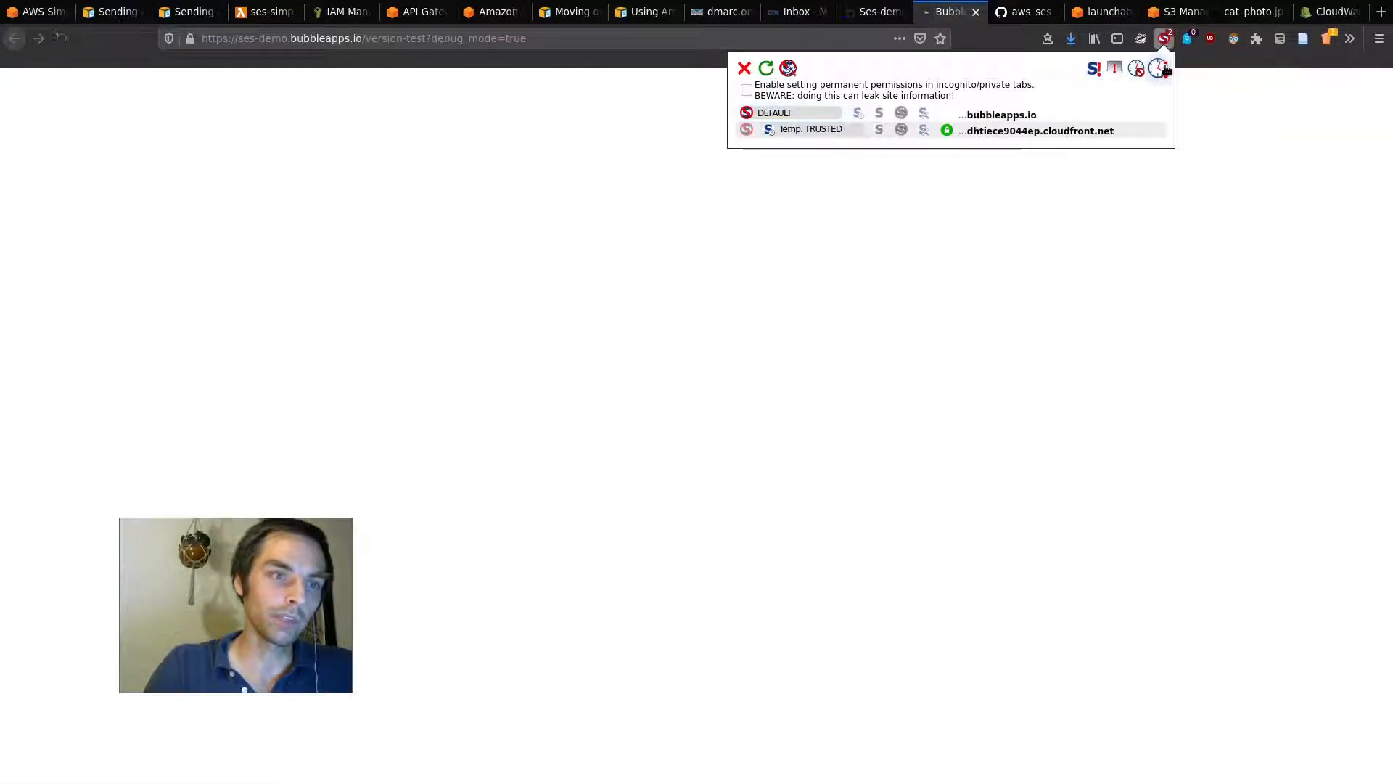
click(1263, 157)
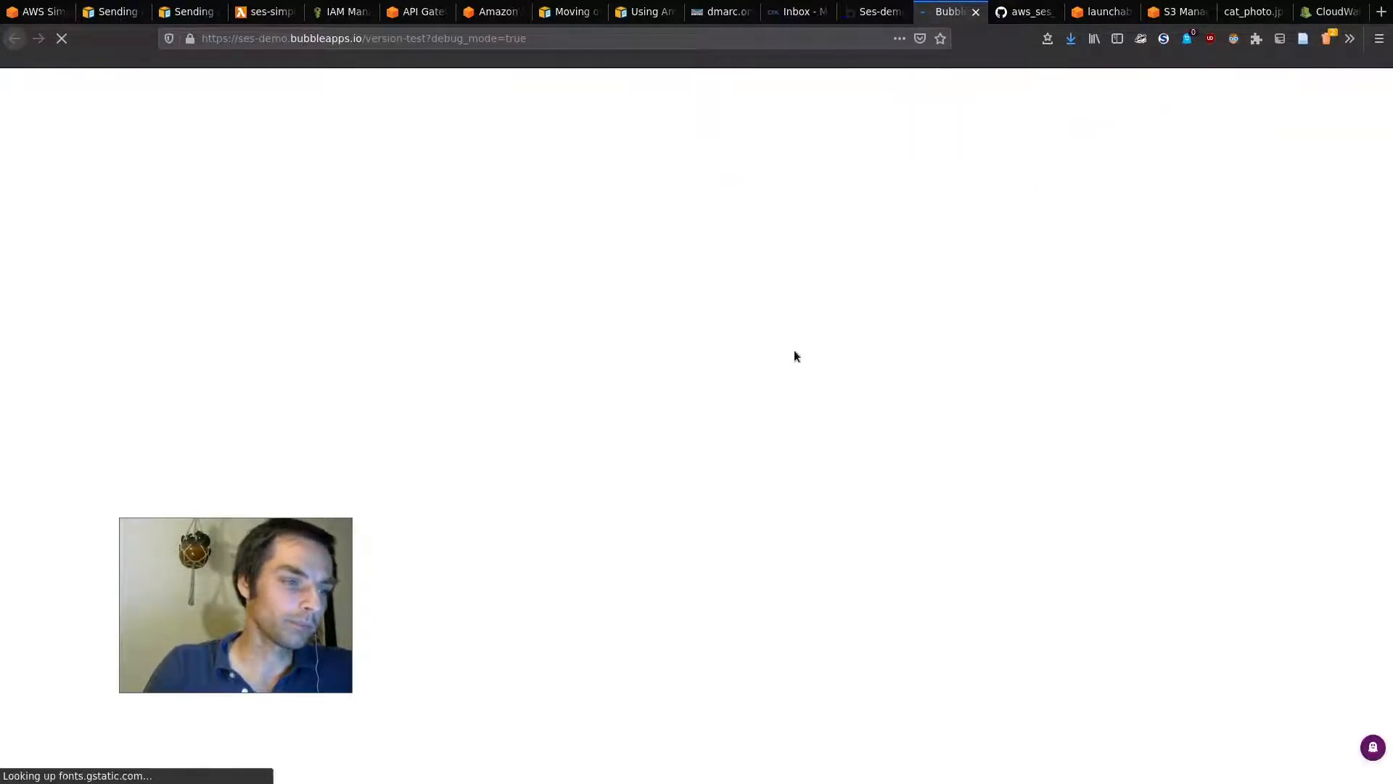
Step: Send an email with subject 'Hello from within Bubble app!!' and message 'THis is a great message!!'
click(611, 256)
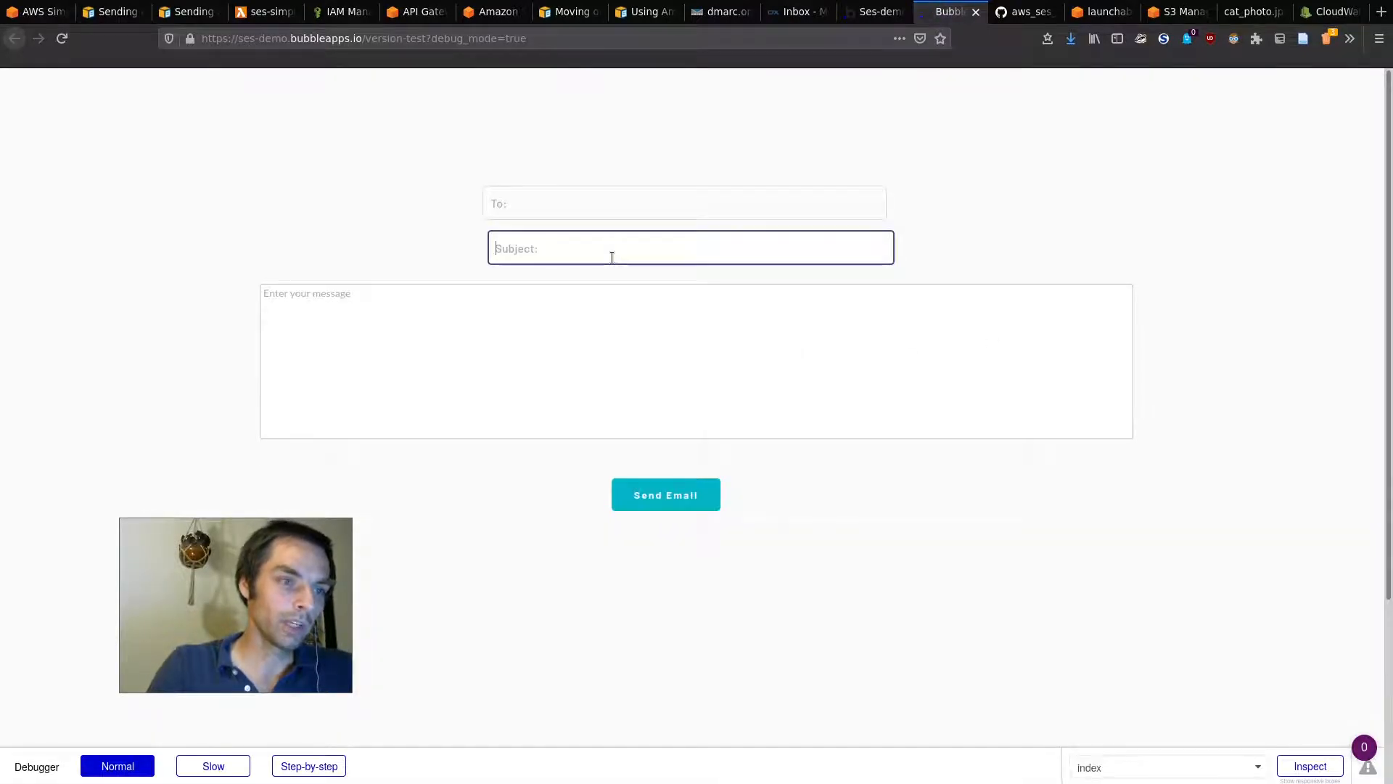
text(Hello from)
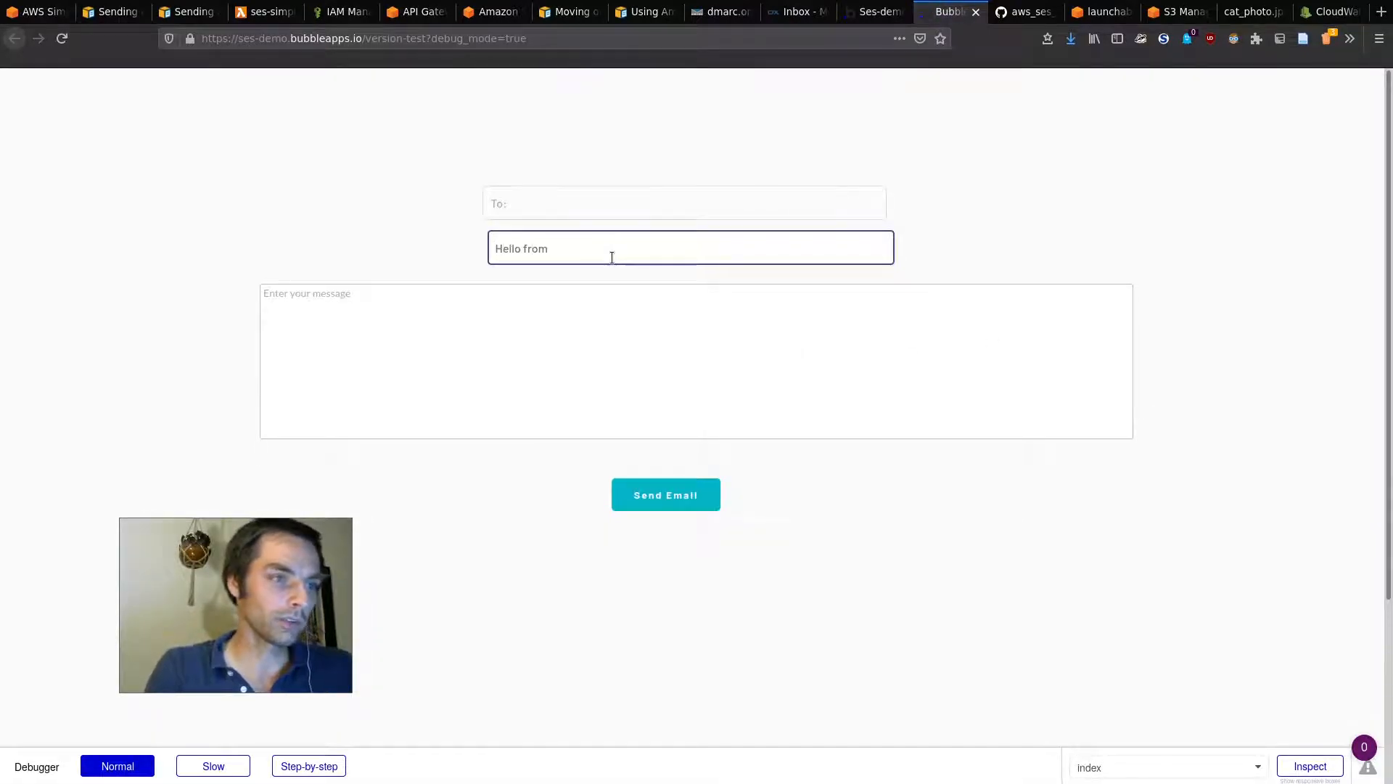
text( within Bubble)
key(BackSpace)
key(BackSpace)
key(BackSpace)
key(BackSpace)
key(BackSpace)
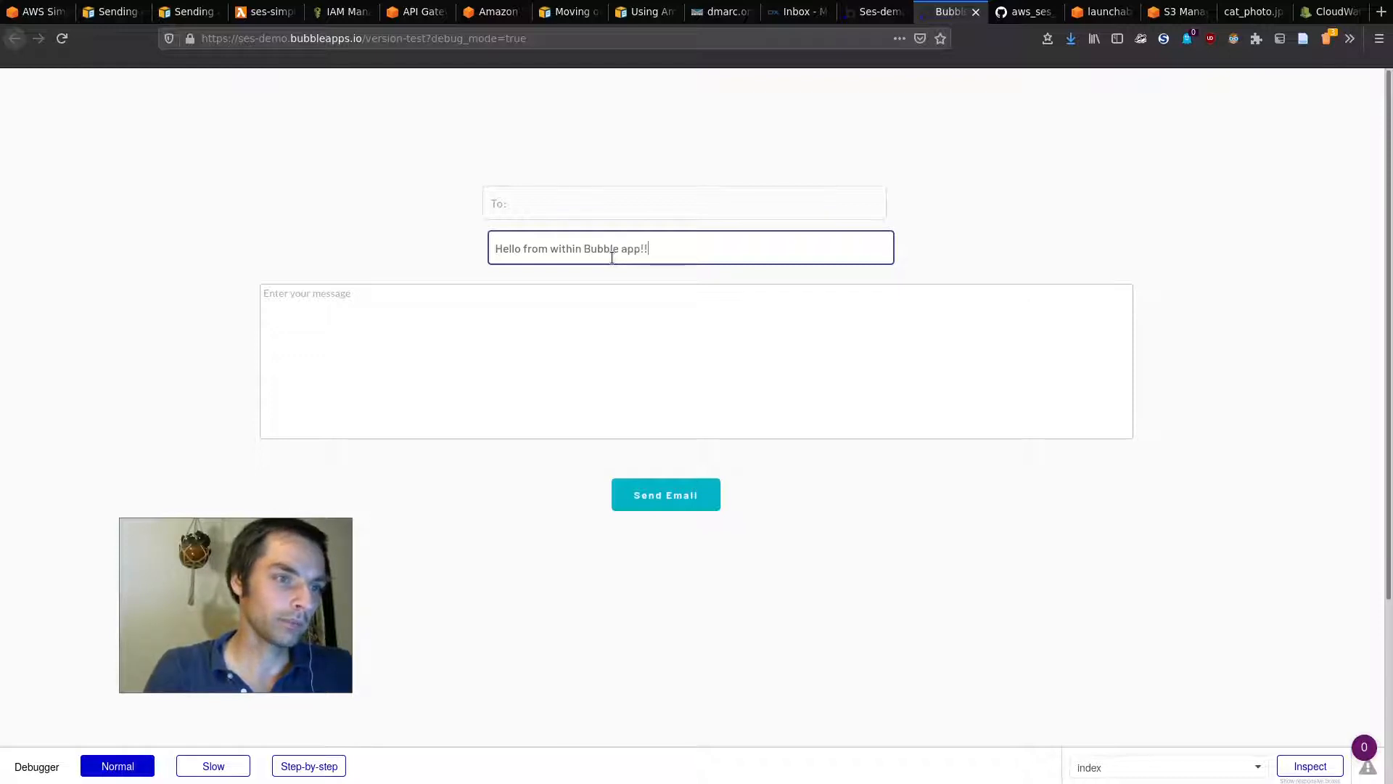
click(548, 312)
text(THis is a gre)
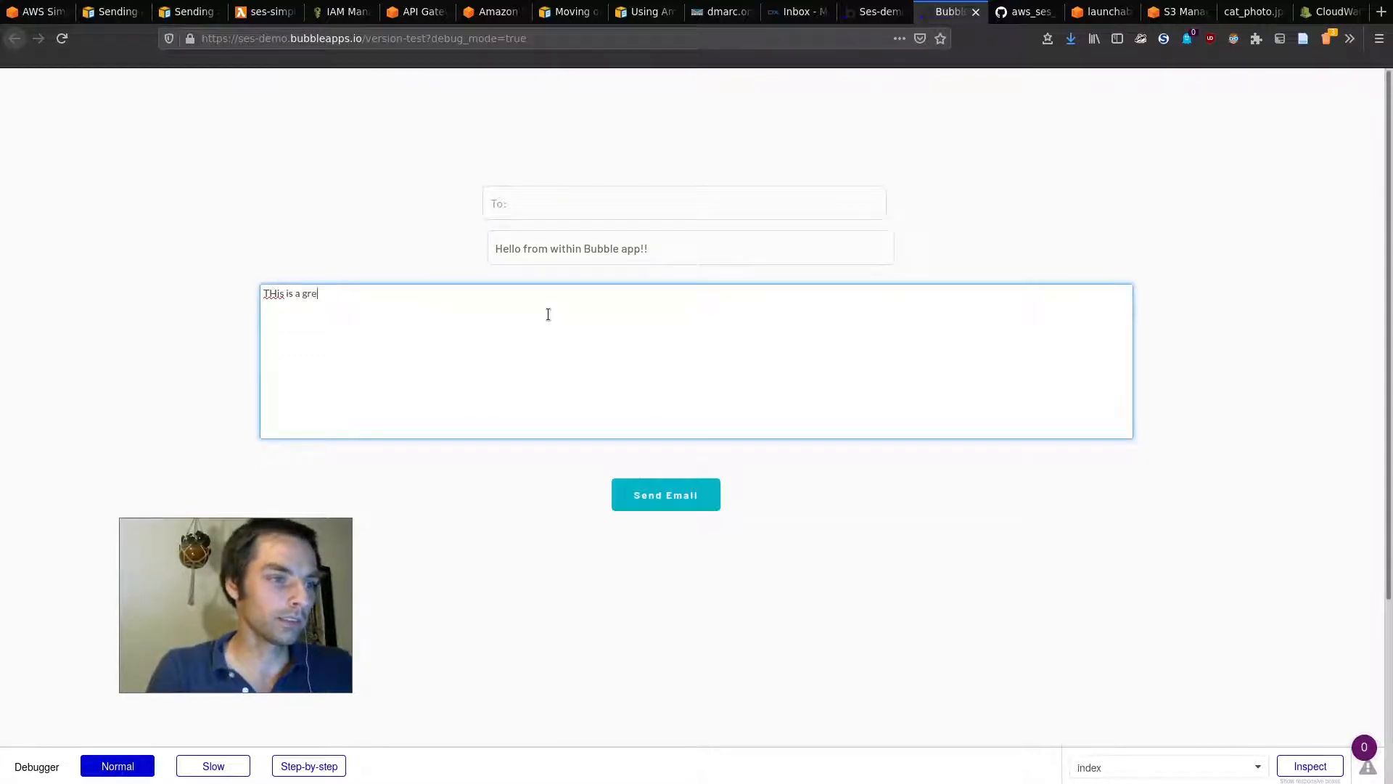
click(662, 493)
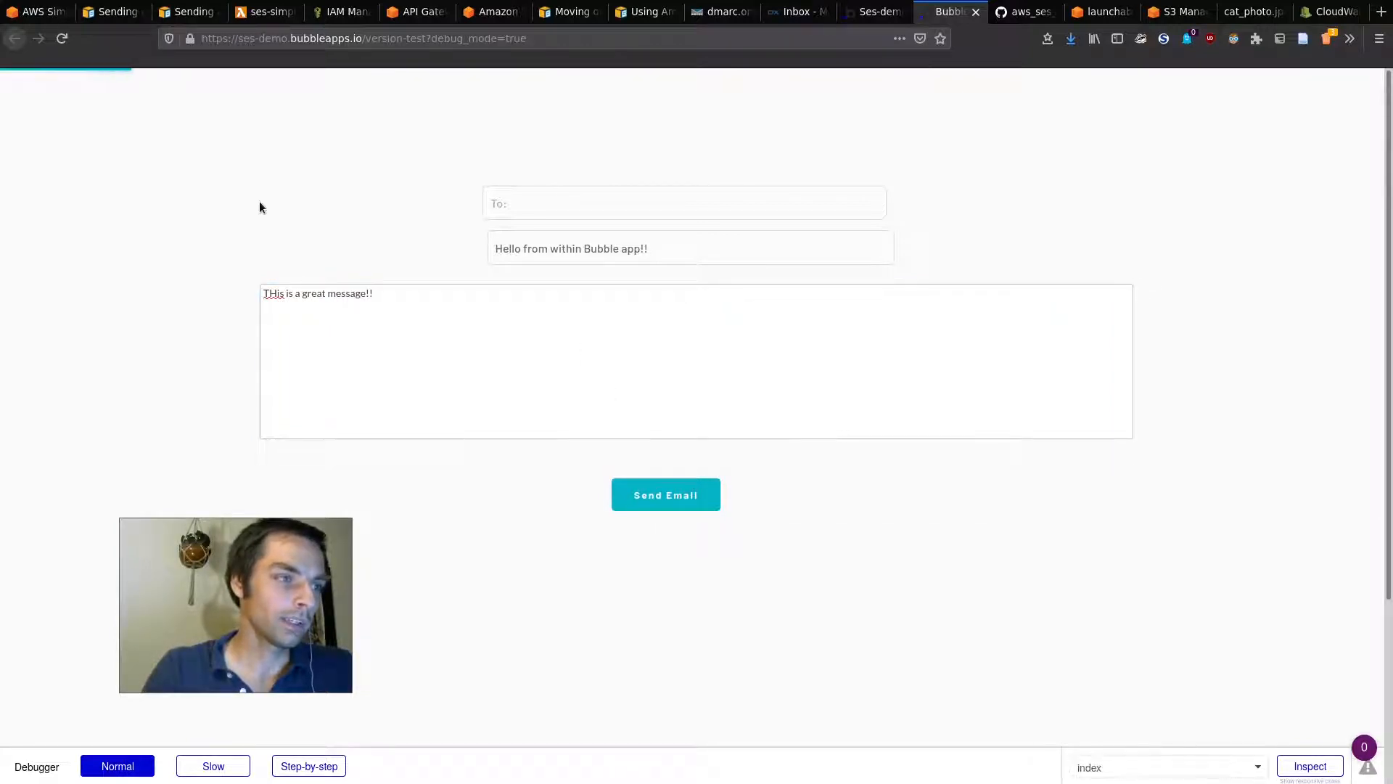
click(798, 12)
Step: Refresh the inbox and open the 1:13 AM message, highlighting its 'THis is a great message!!' body
click(73, 175)
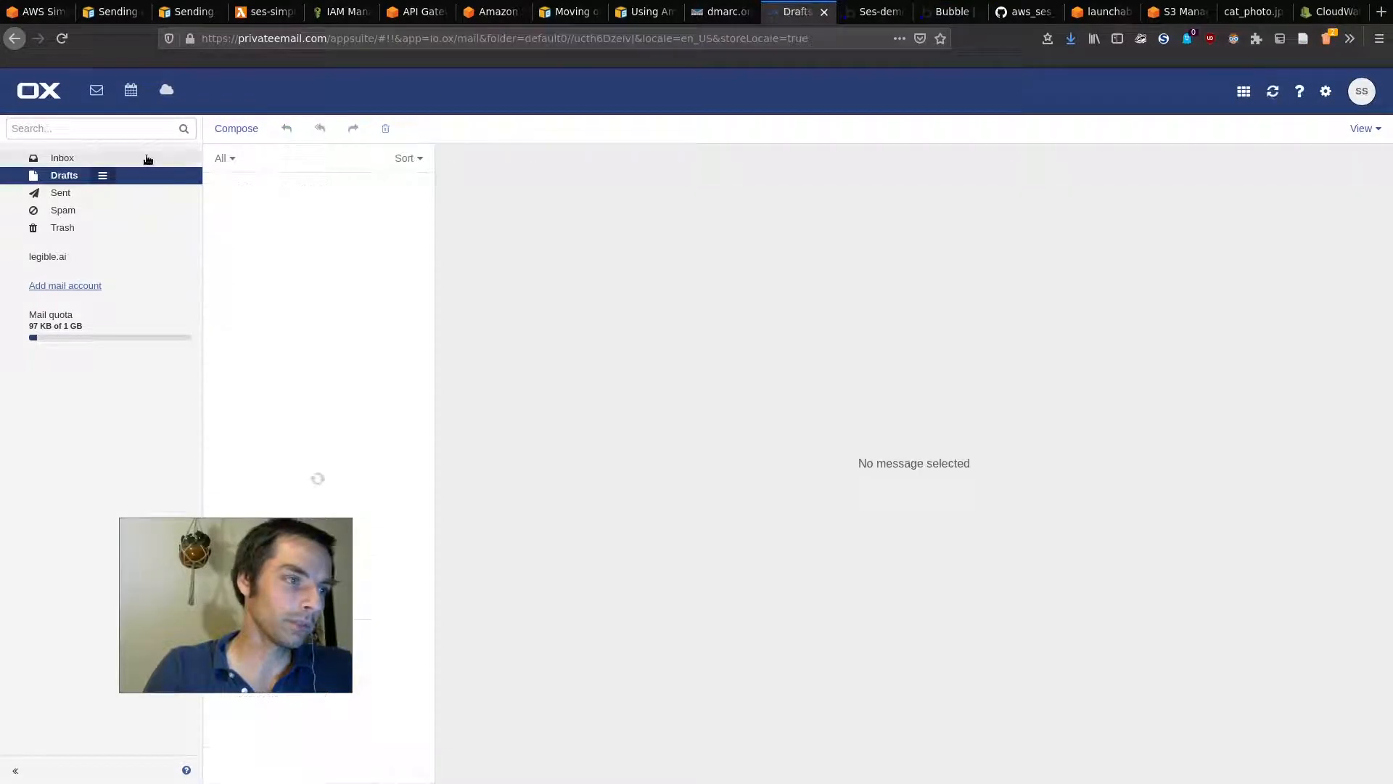
click(146, 157)
click(313, 209)
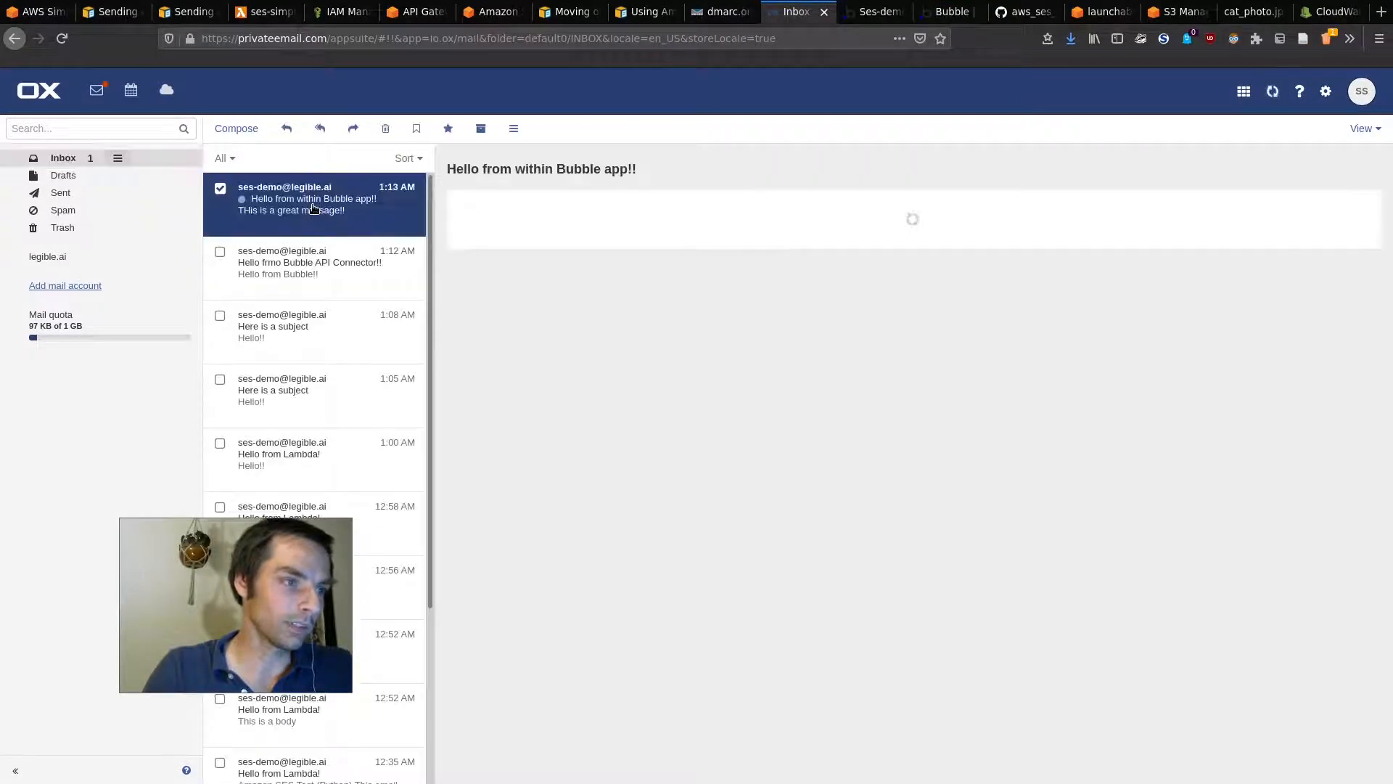
drag(475, 286, 612, 293)
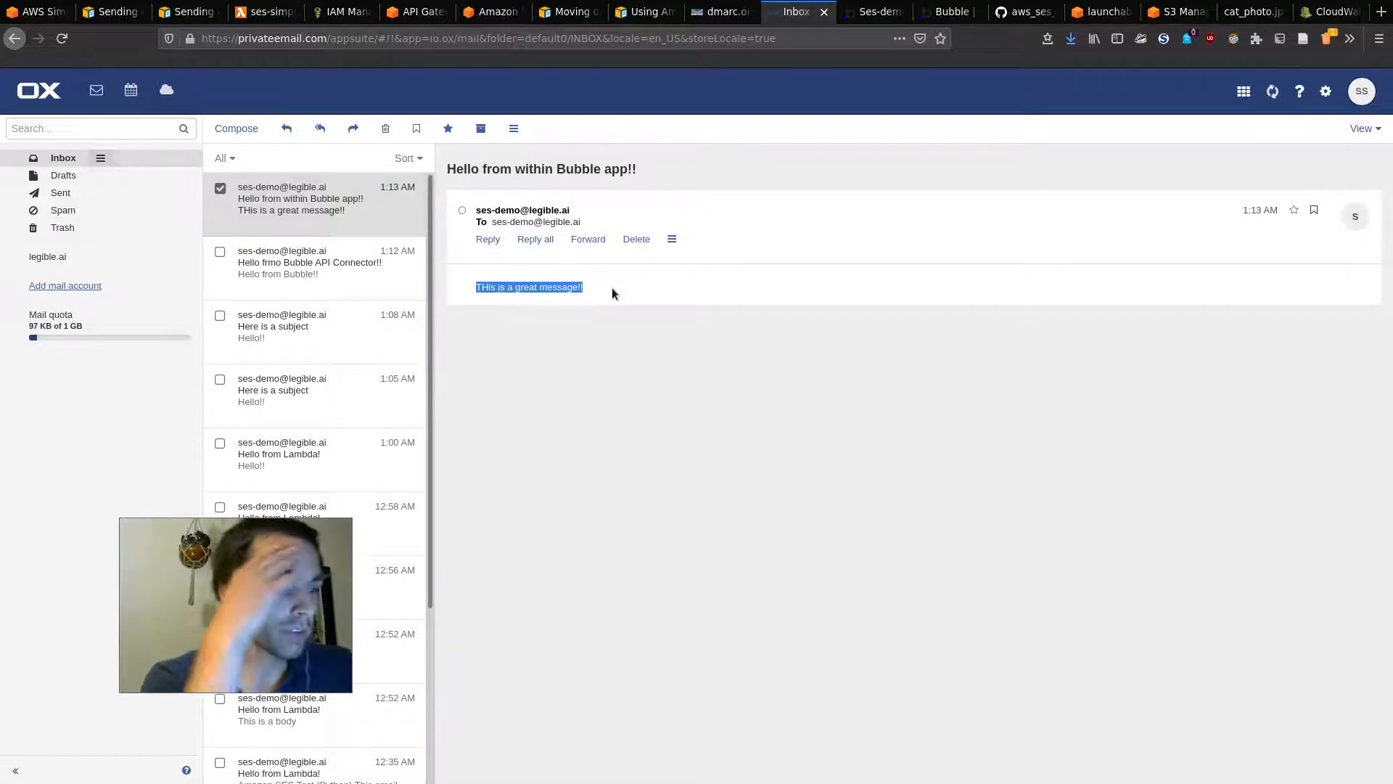
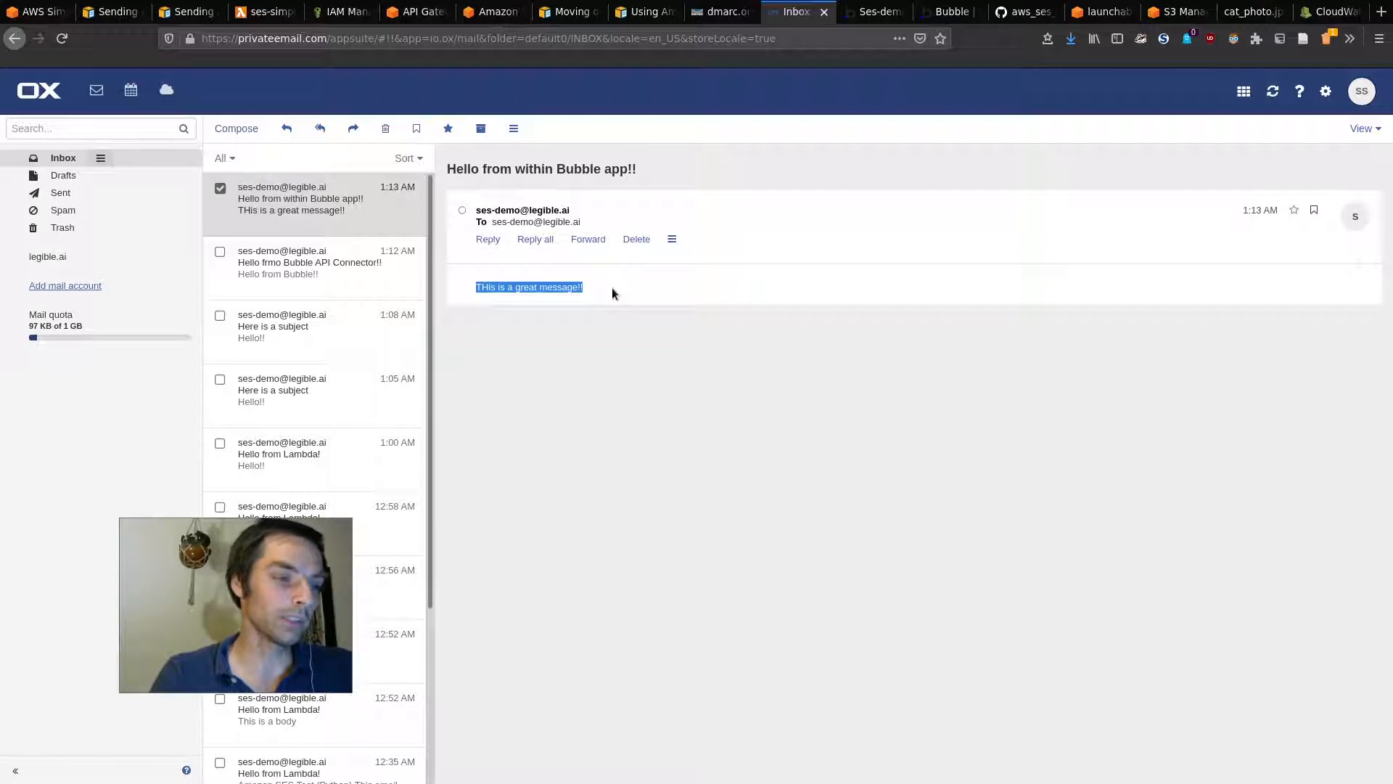
Step: Switch from the mail inbox to the aws_ses_tutorial GitHub repository tab
key(super)
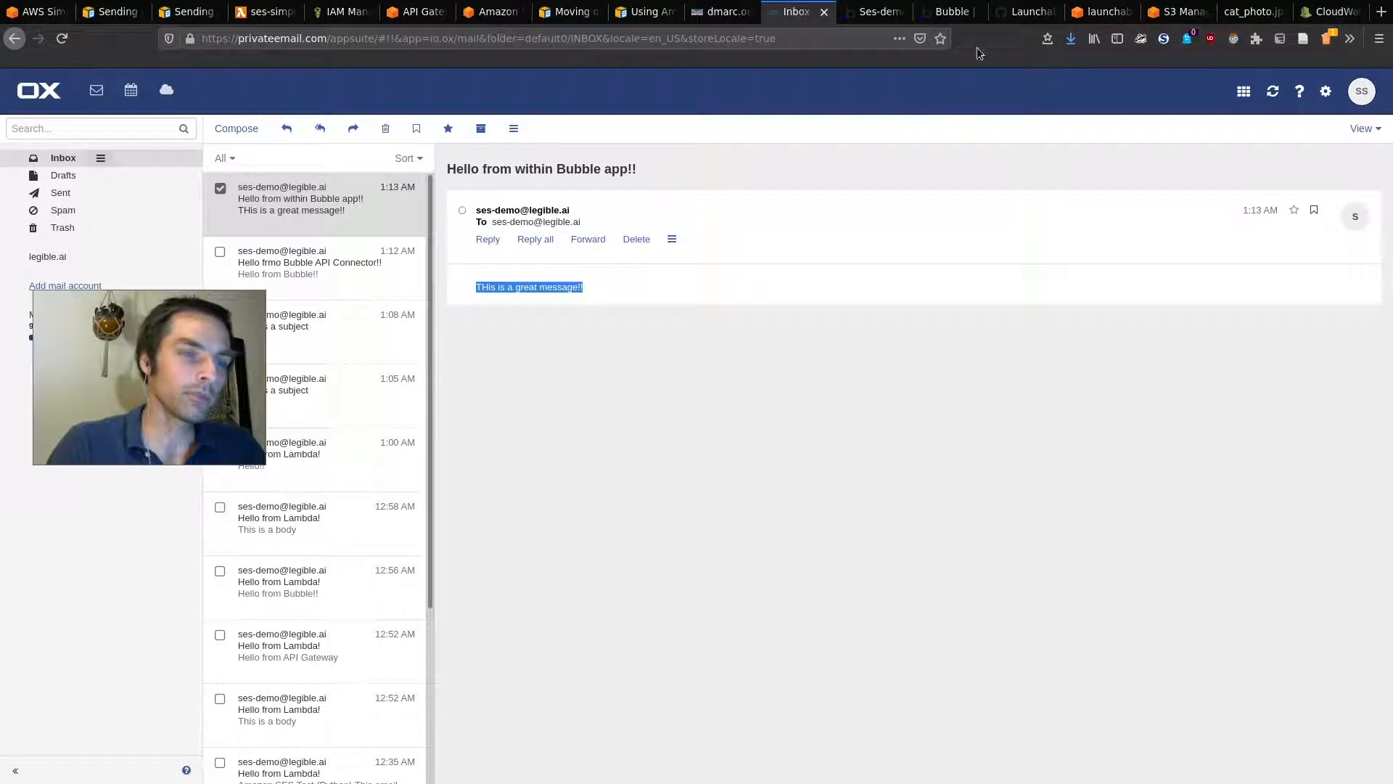
click(1025, 11)
key(super)
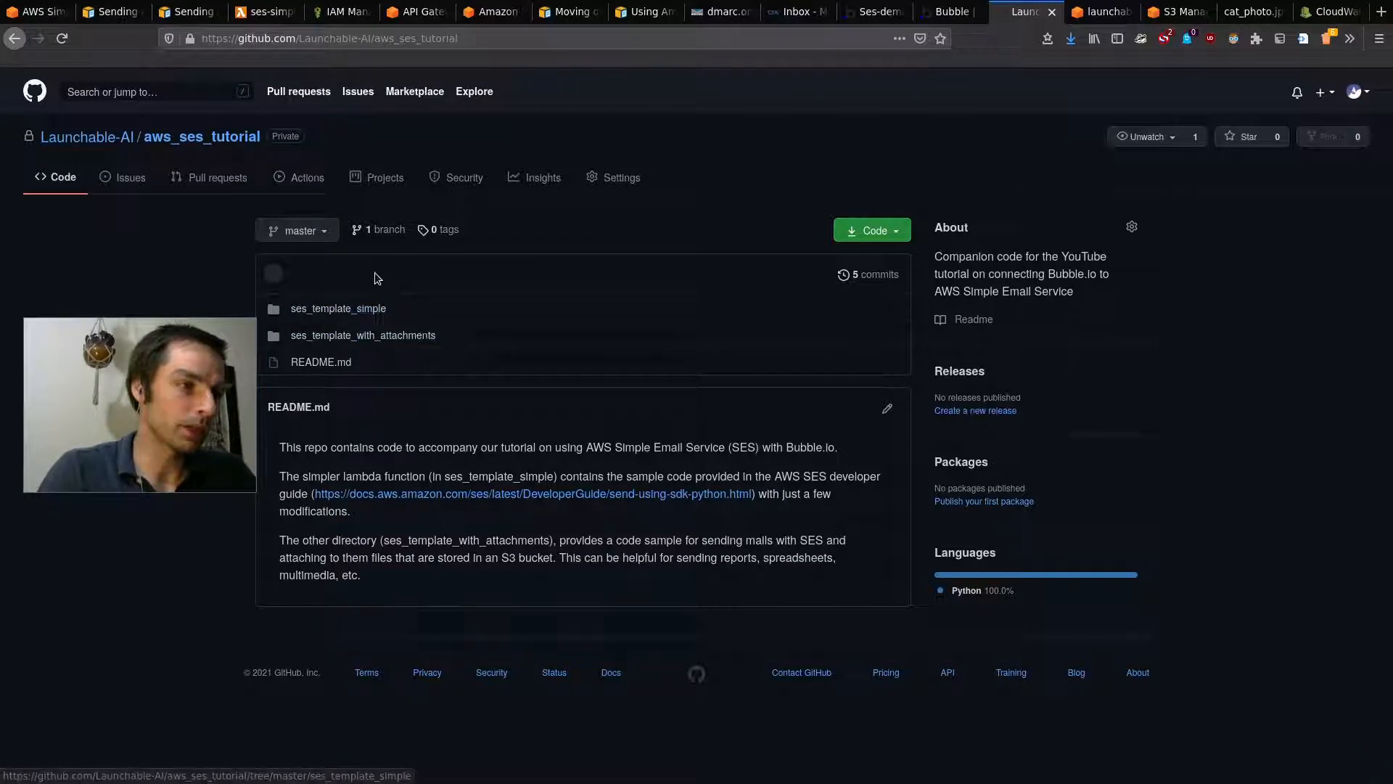
Step: Read ses_template_simple's lambda_function.py, noting the placeholder sender address on line 10
click(347, 308)
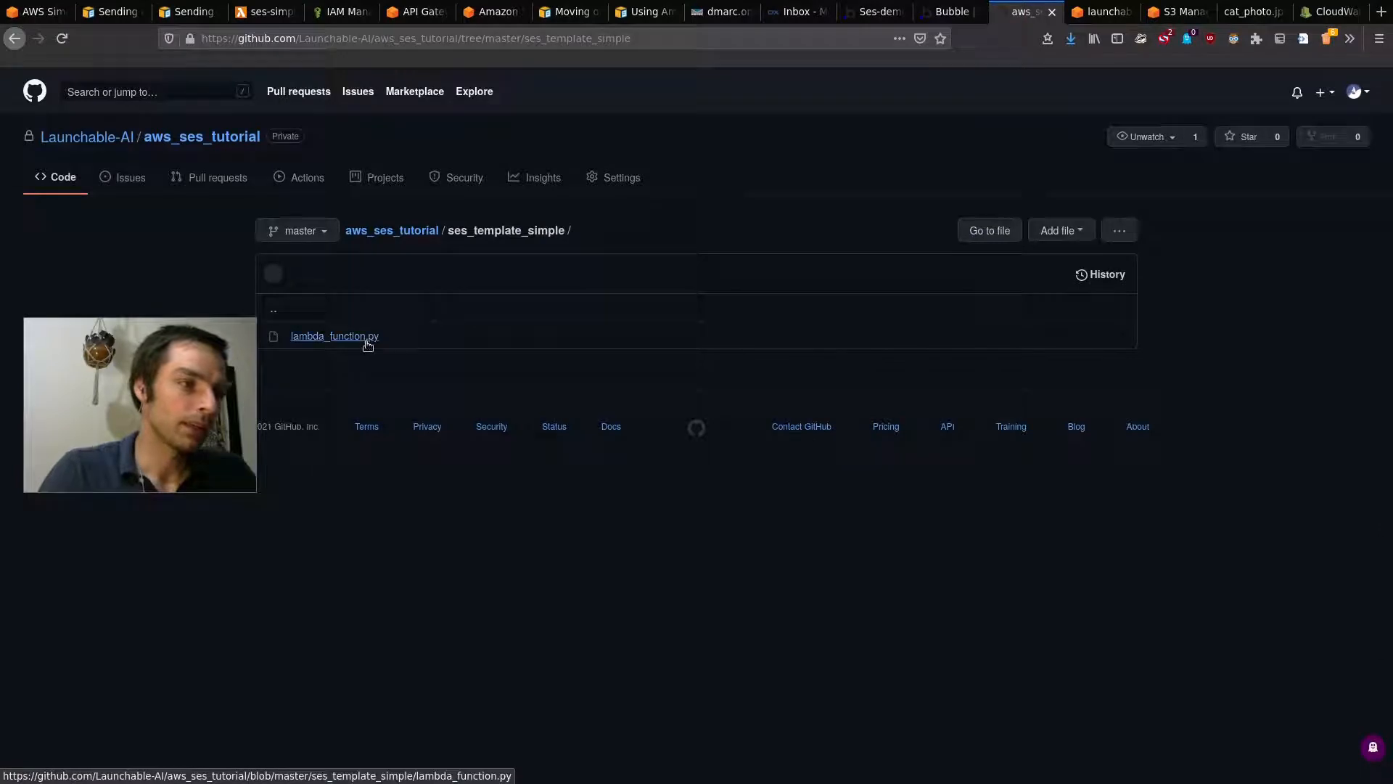
click(365, 335)
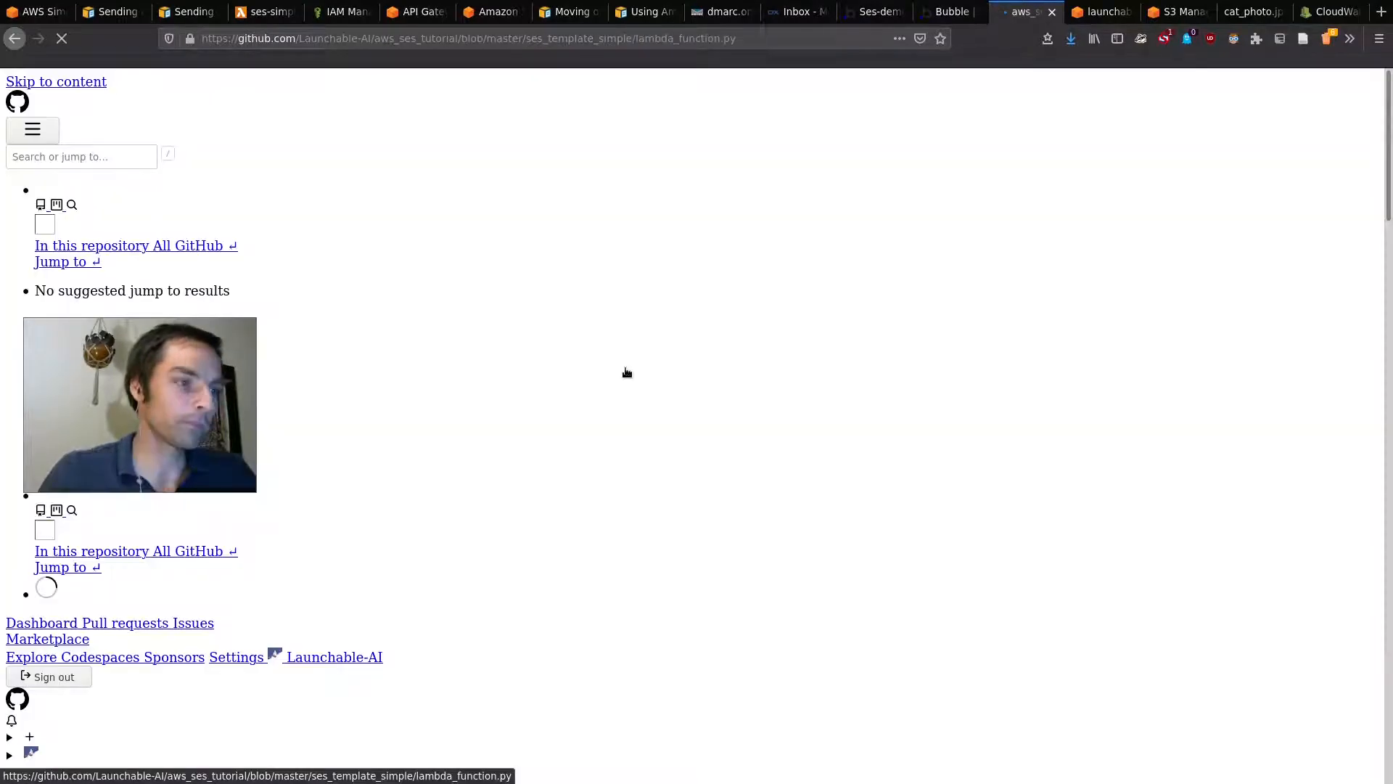
scroll(629, 542, down, 3)
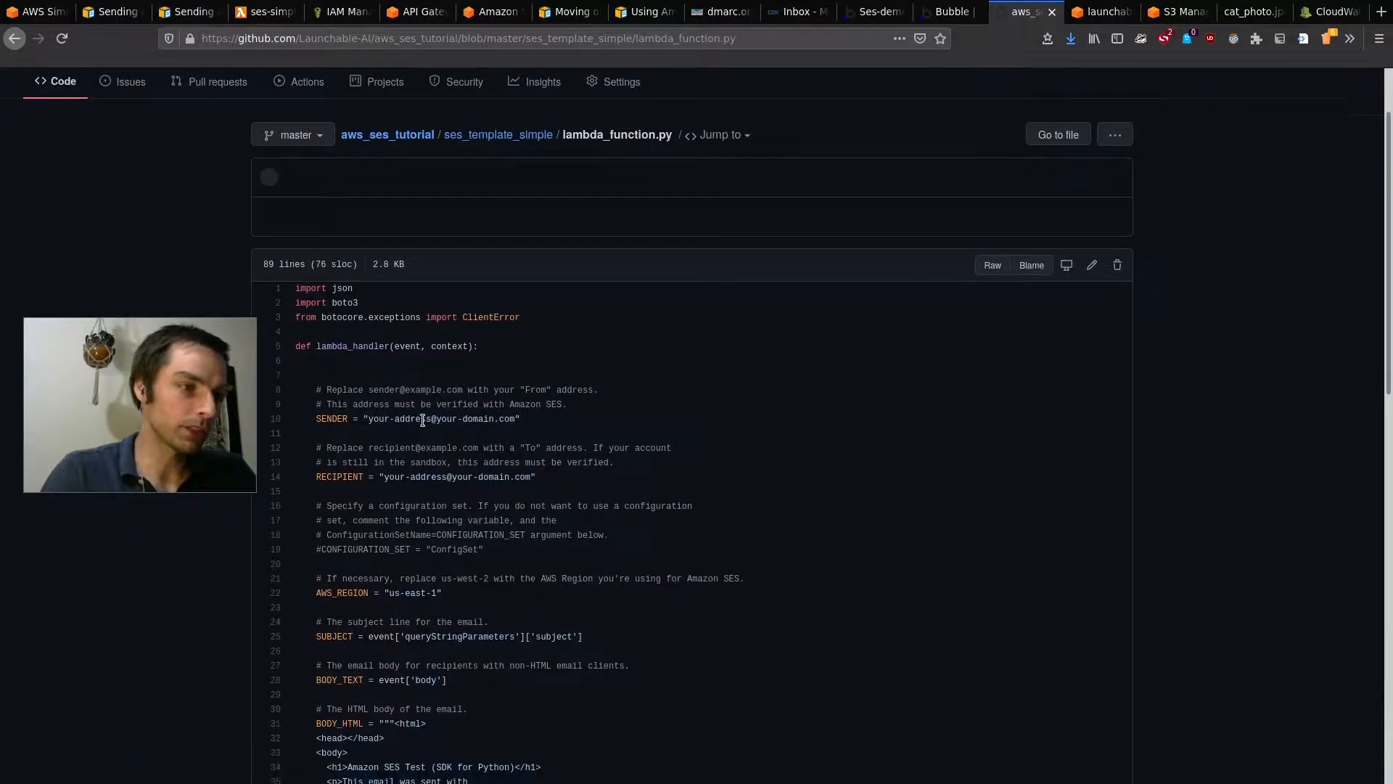
drag(366, 417, 433, 419)
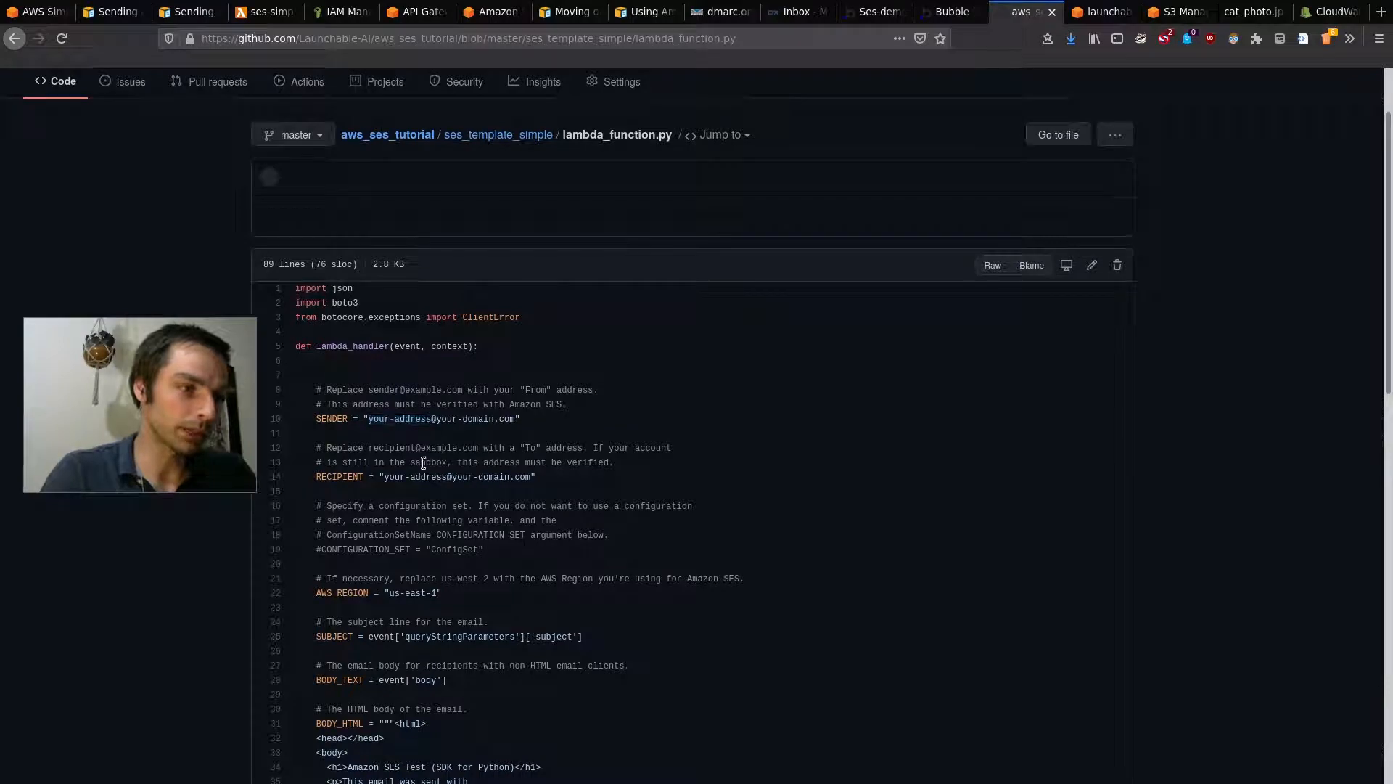
scroll(468, 561, down, 6)
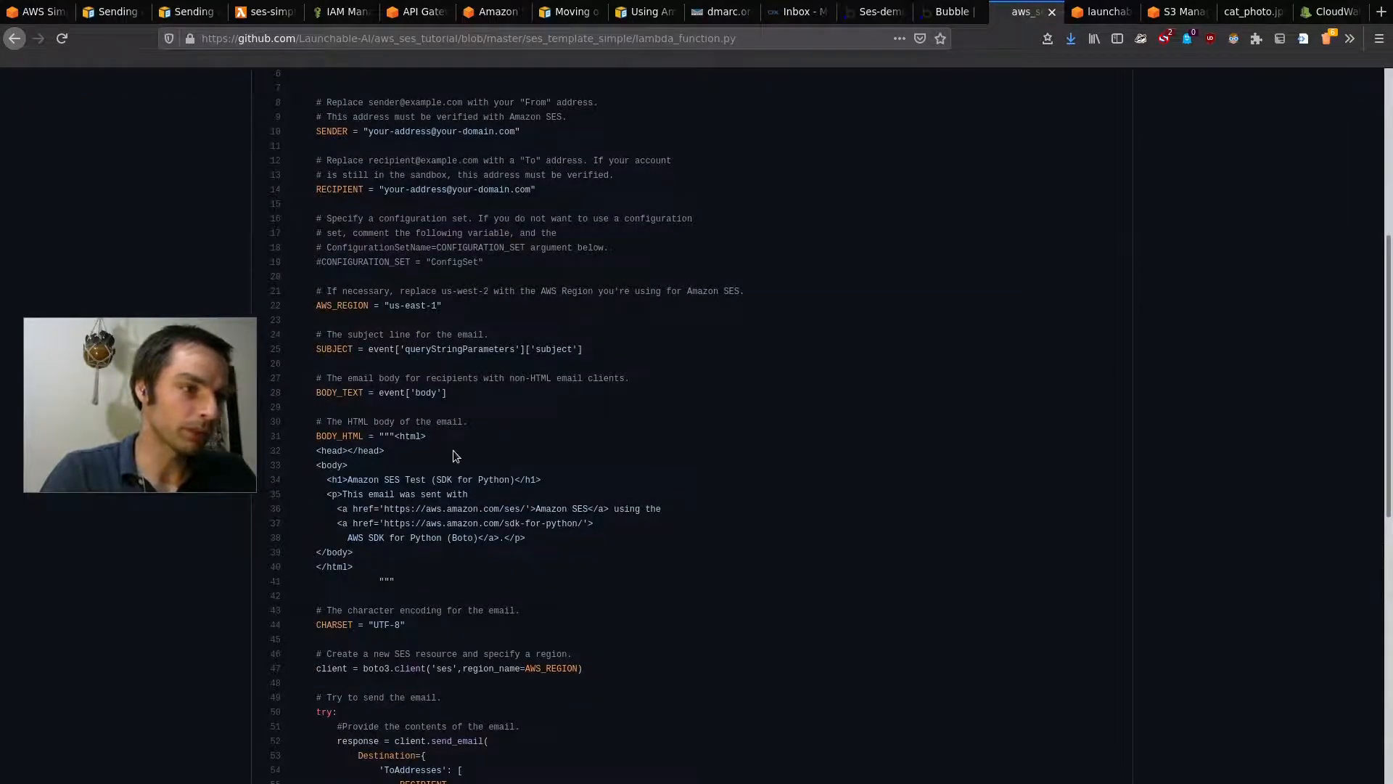
scroll(453, 450, down, 6)
scroll(453, 450, down, 5)
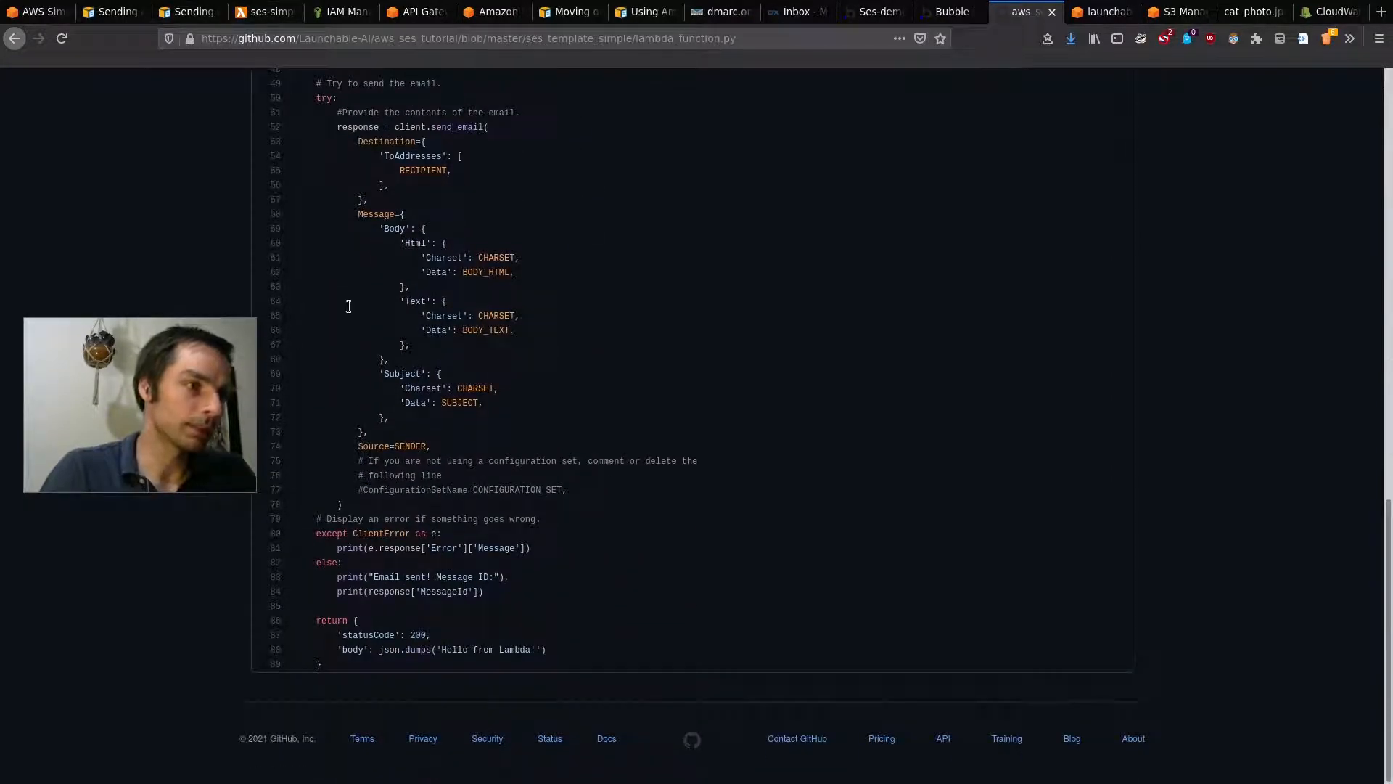
scroll(348, 306, up, 7)
scroll(395, 276, up, 2)
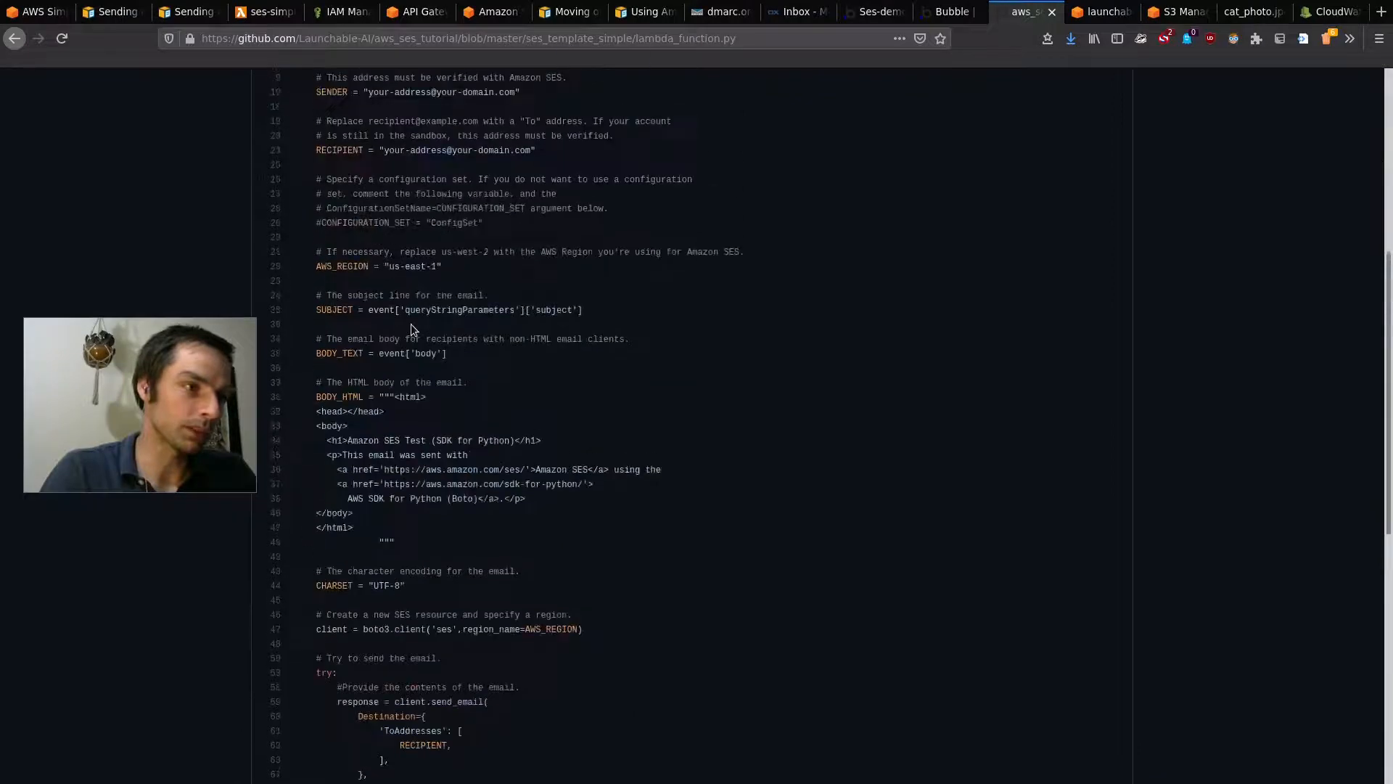
scroll(406, 251, up, 3)
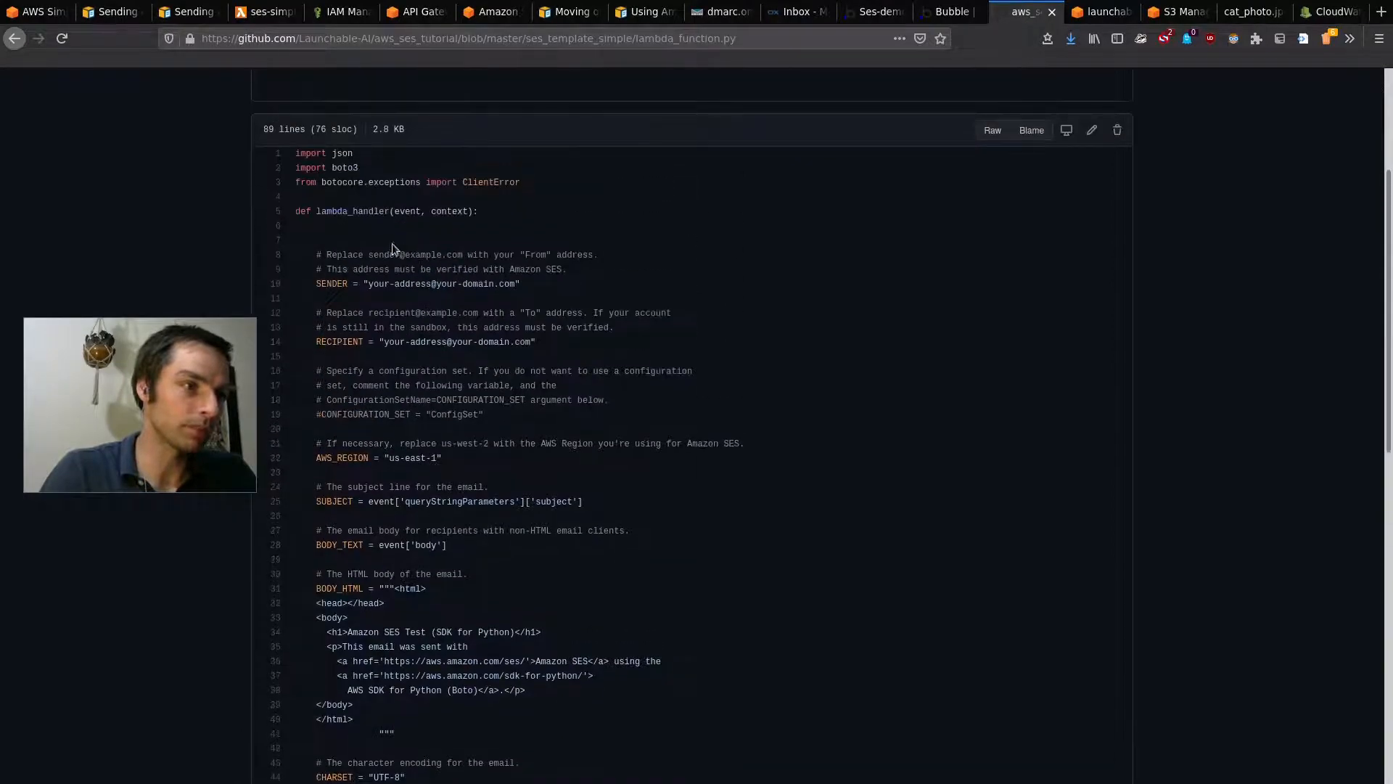
Step: Compare it with the ses-simple Lambda code and Bubble form, then return to the ses_template_simple folder
click(267, 14)
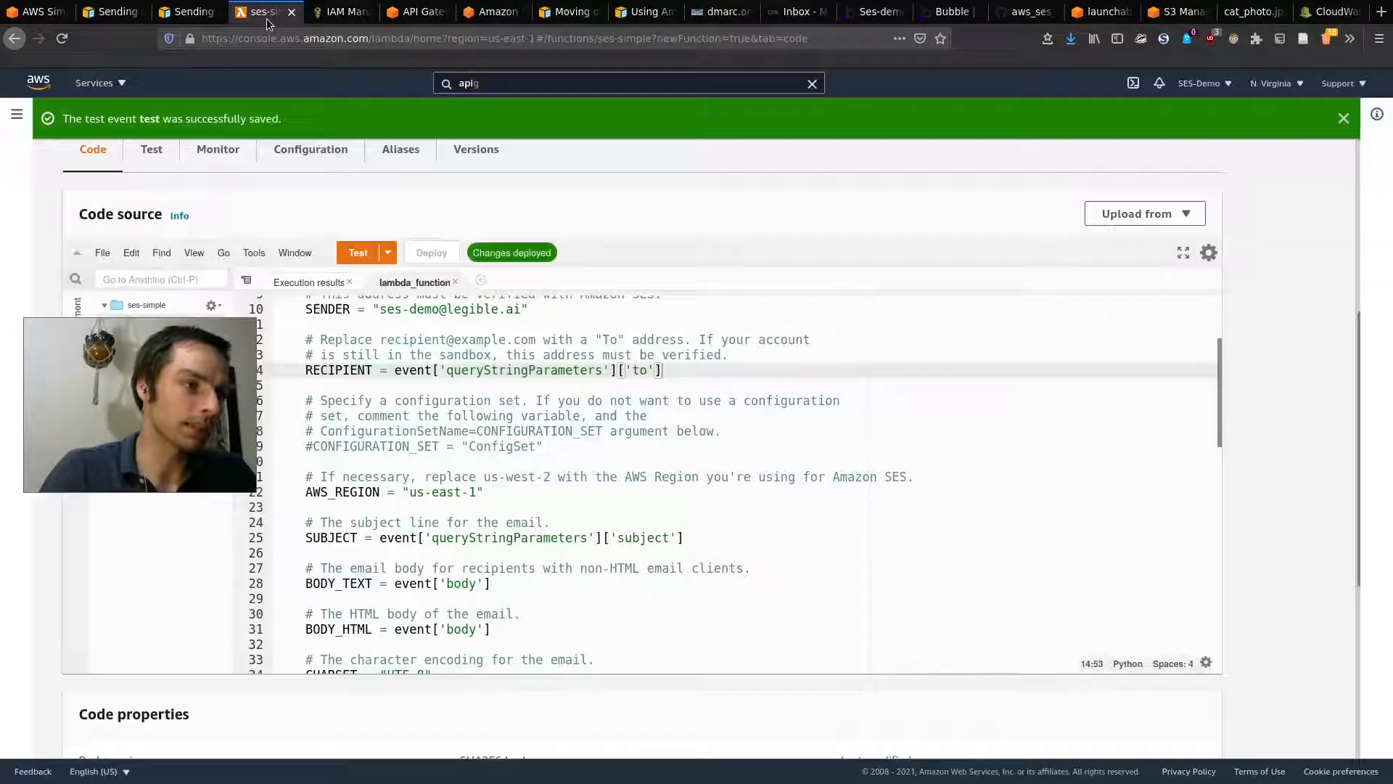
click(949, 12)
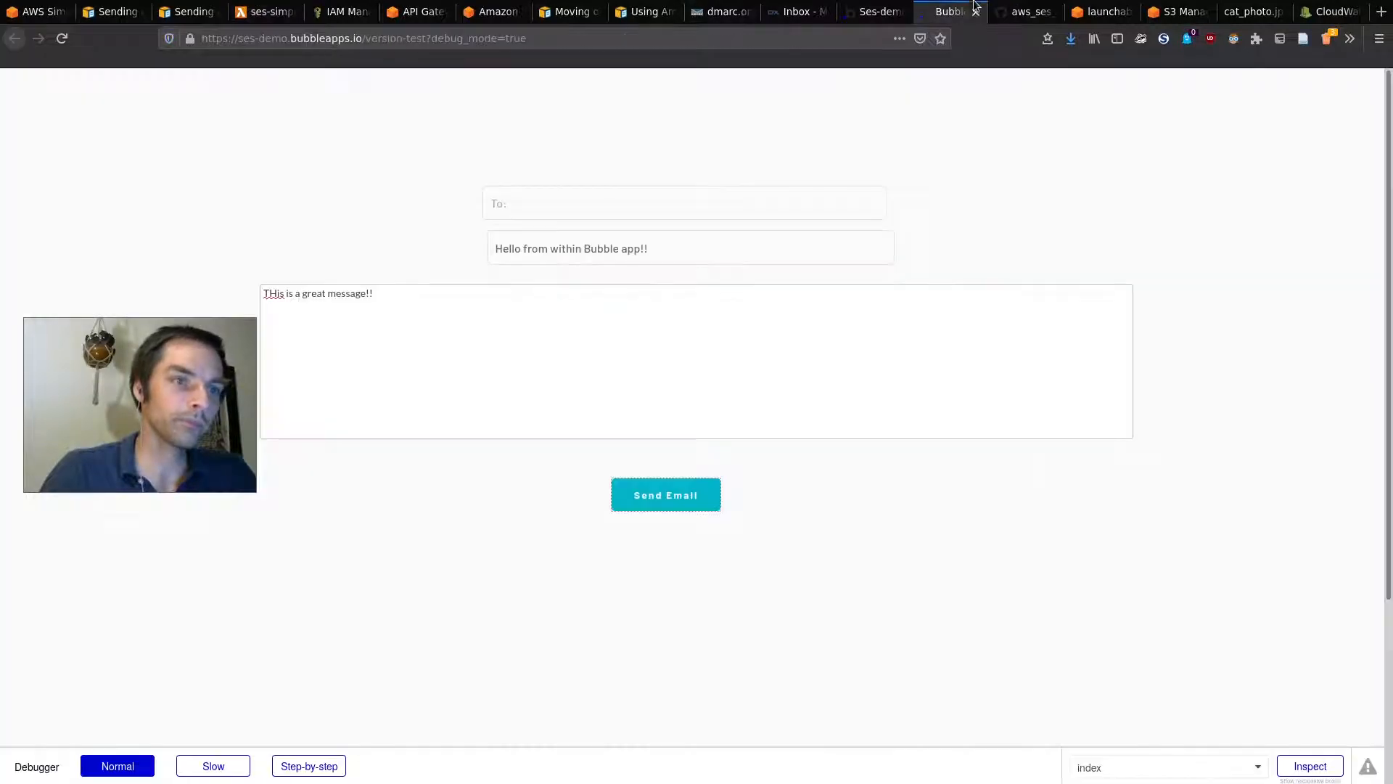
click(1010, 9)
scroll(516, 232, up, 5)
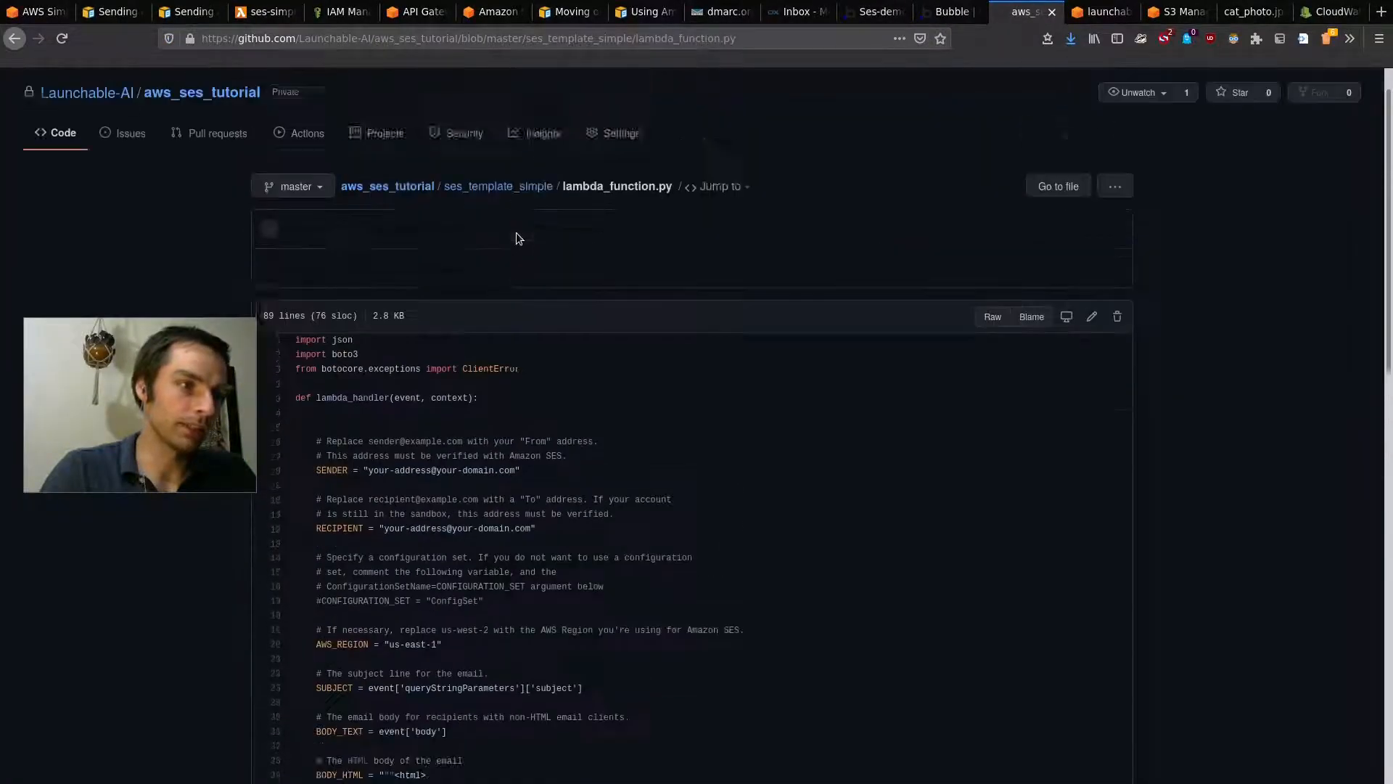
click(477, 232)
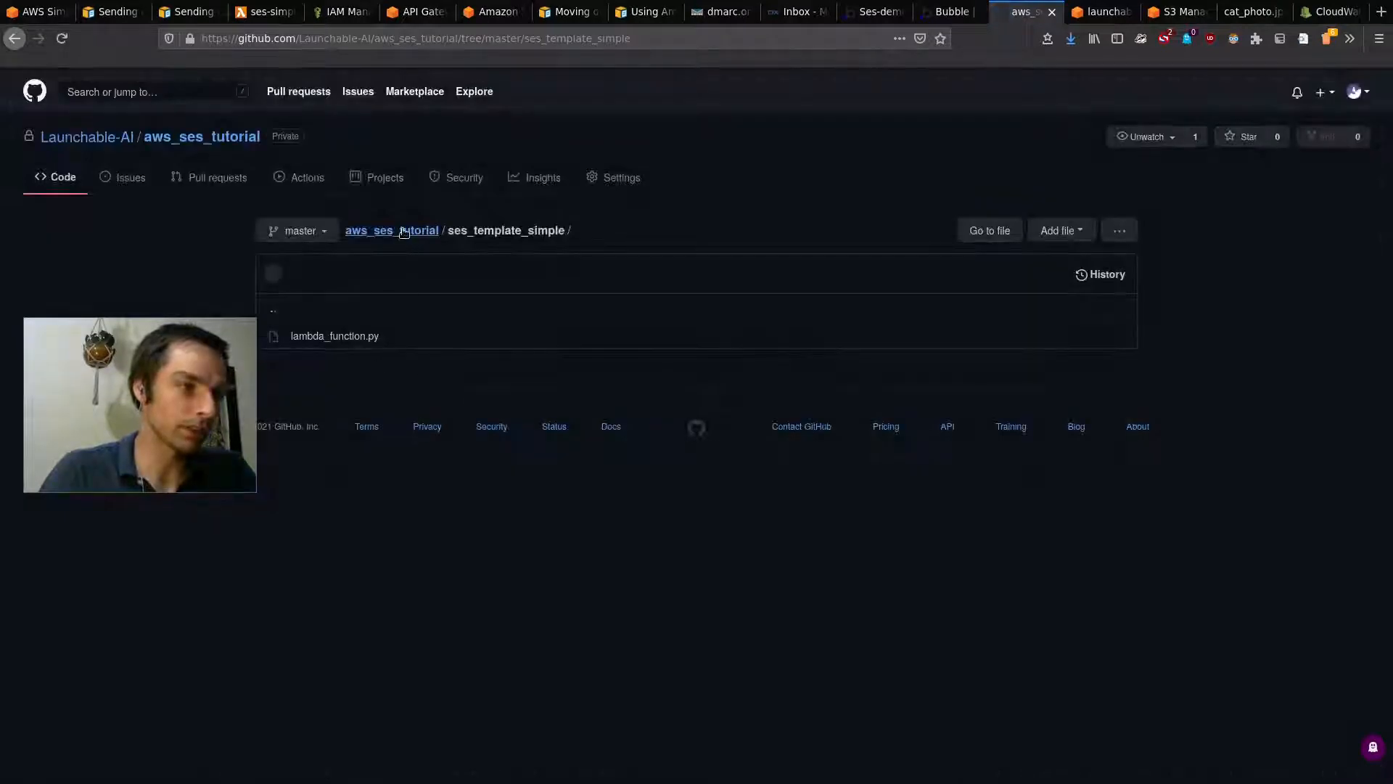
Step: Open lambda_function.py in the ses_template_with_attachments folder from the repository root
click(404, 231)
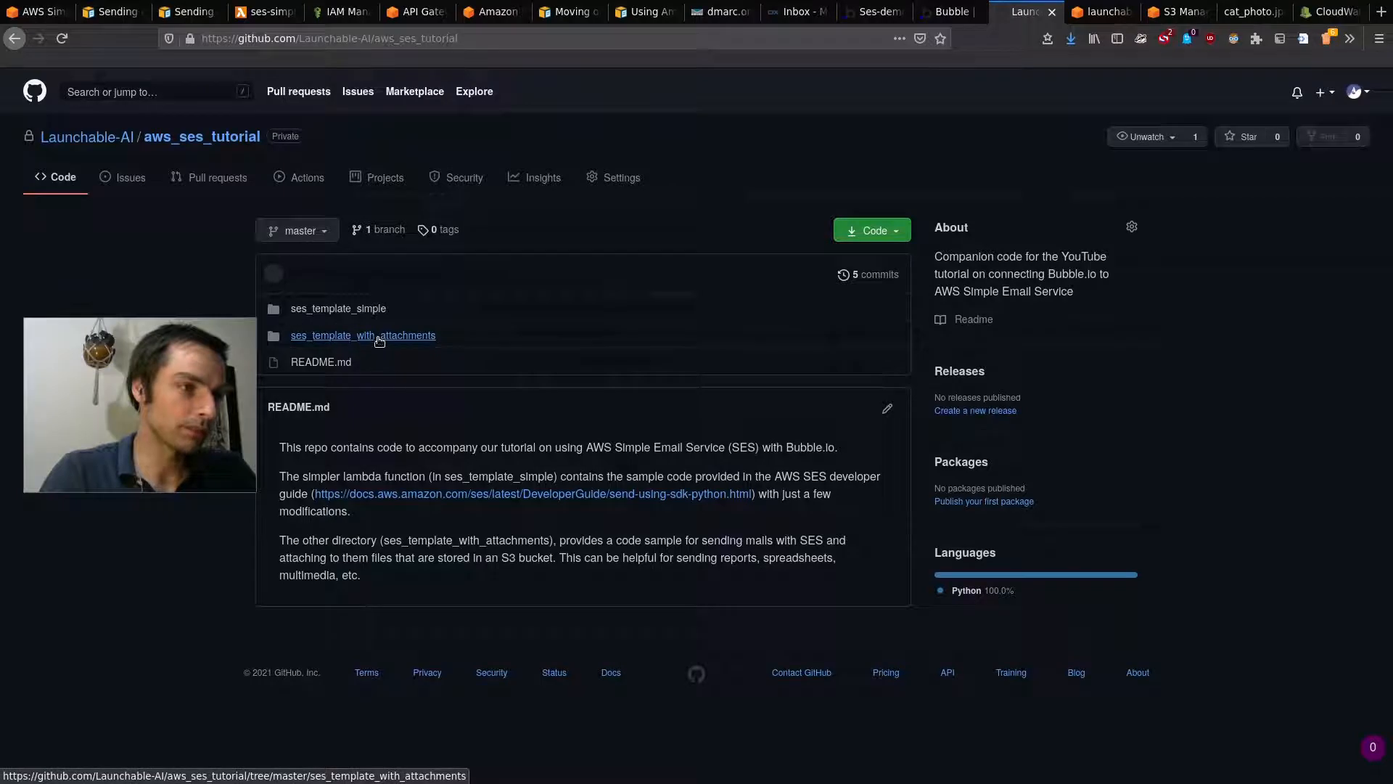
click(397, 338)
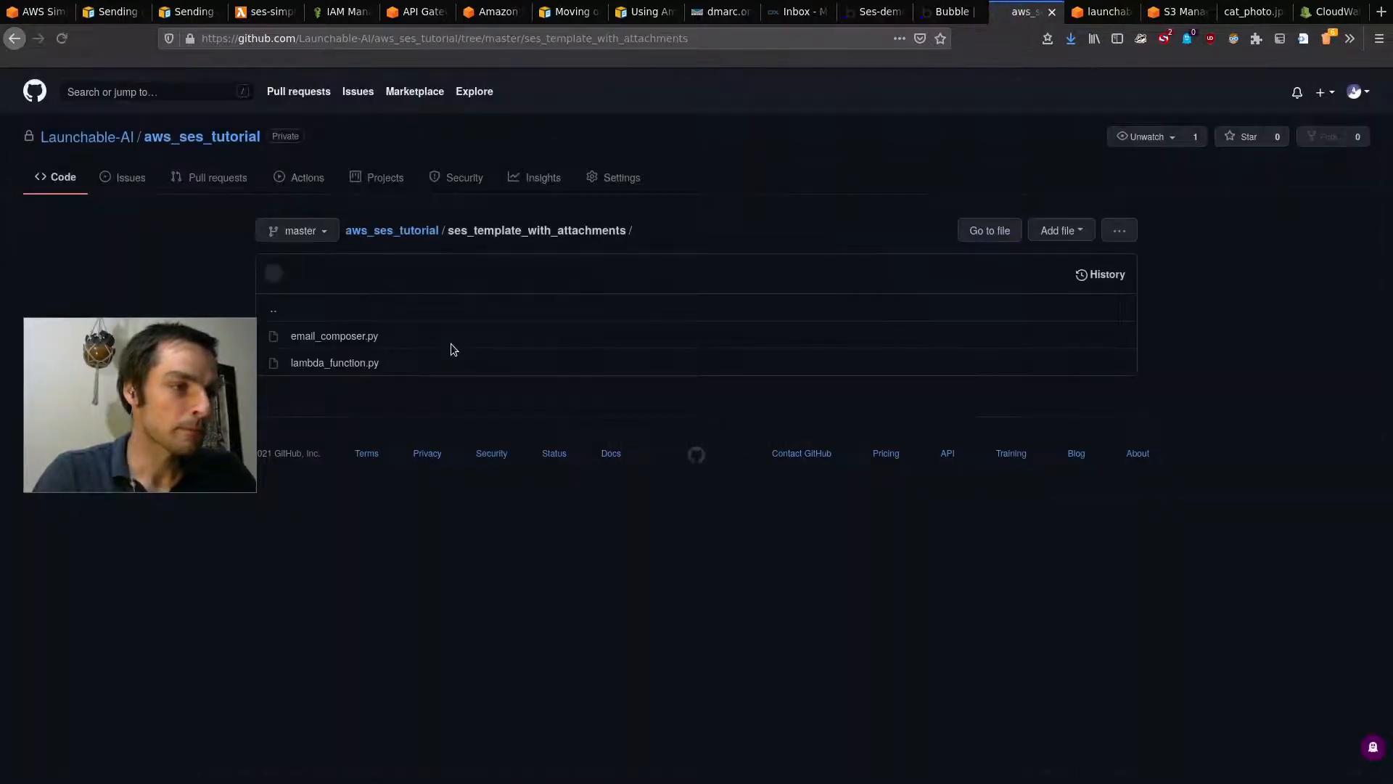
click(351, 363)
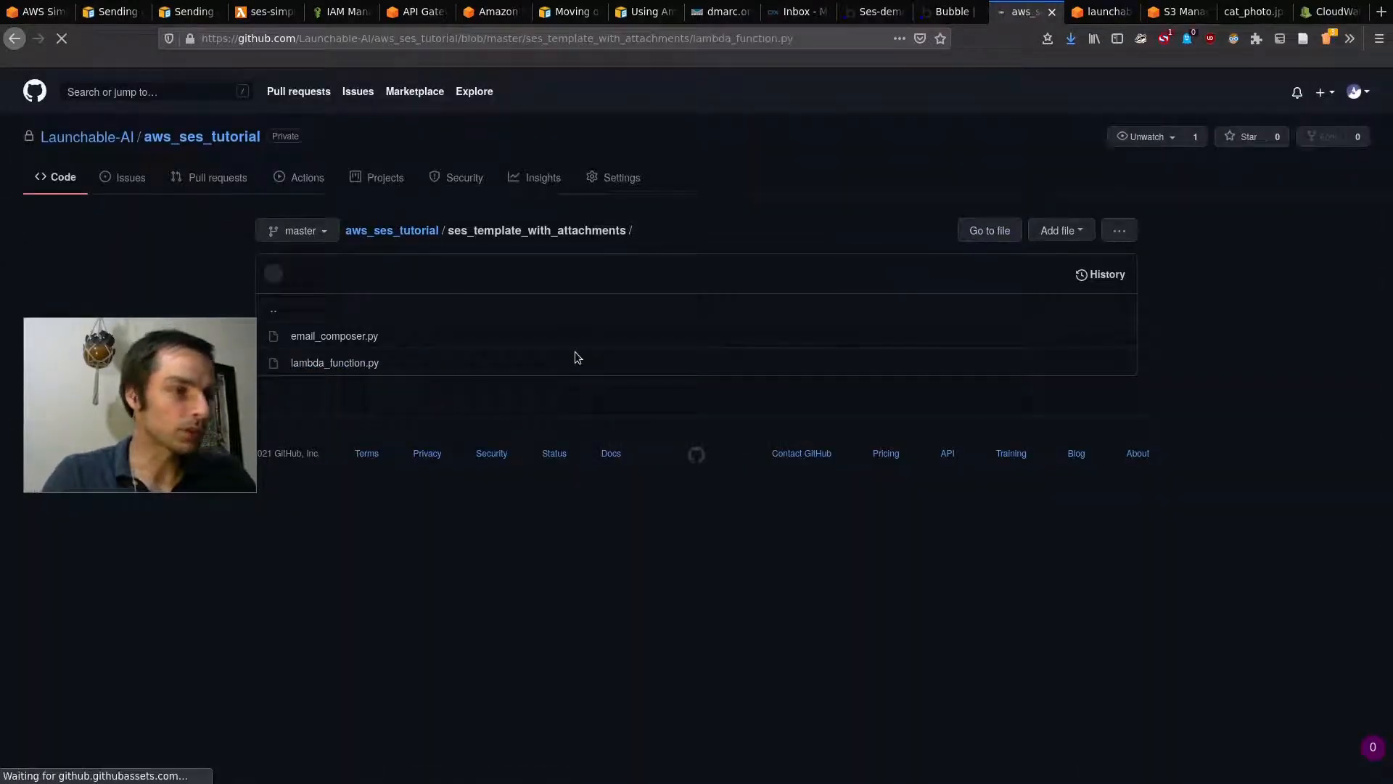
Step: Examine its MIME import lines 11–13, then return to the ses_template_with_attachments folder listing
scroll(624, 464, down, 5)
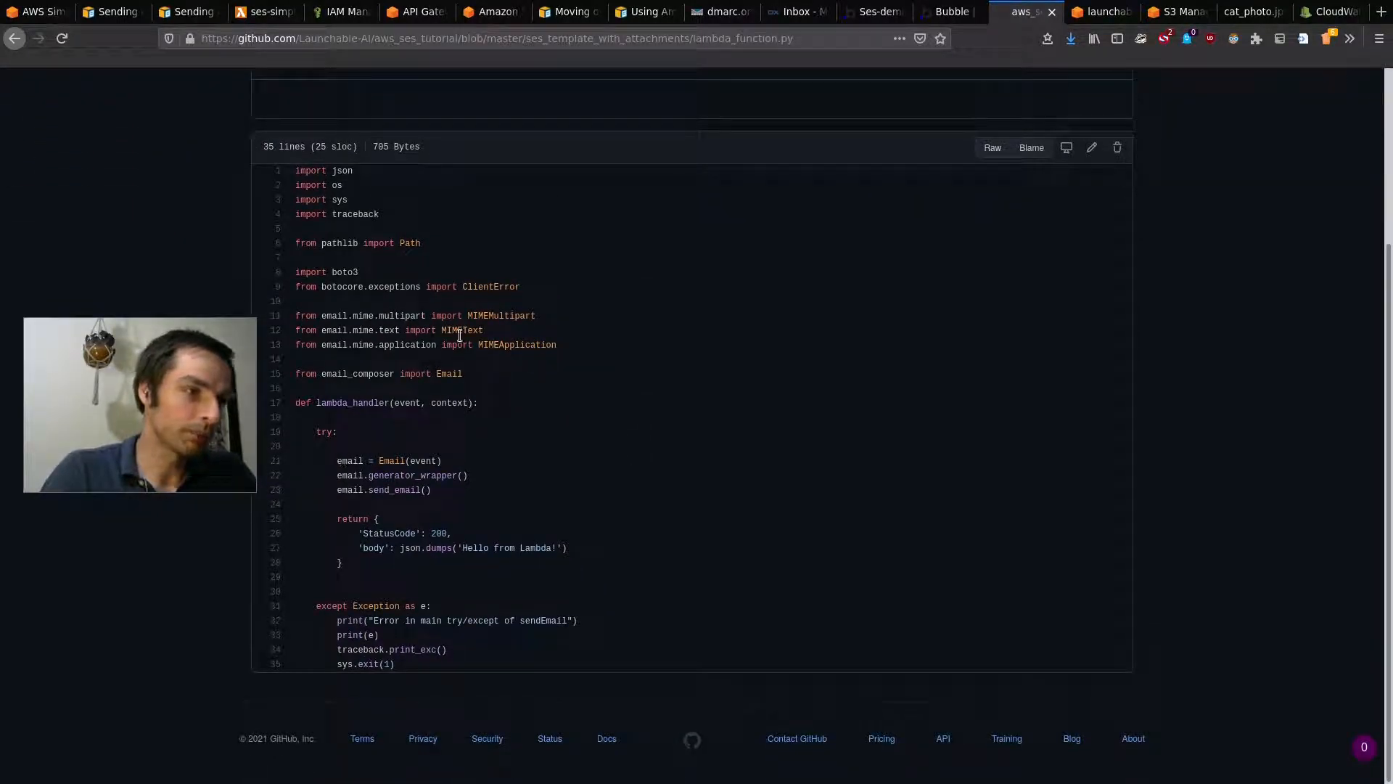
drag(577, 356, 262, 304)
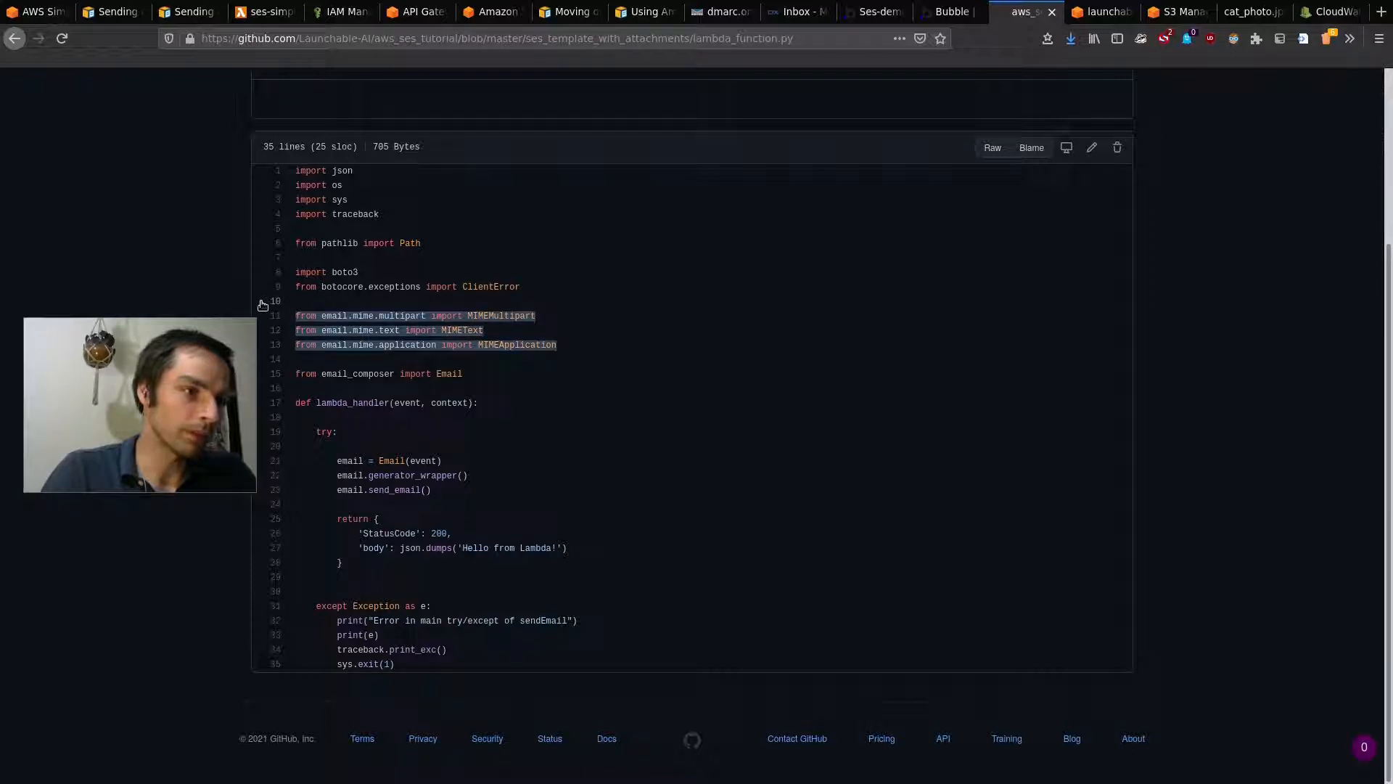
click(555, 332)
double_click(362, 316)
key(super)
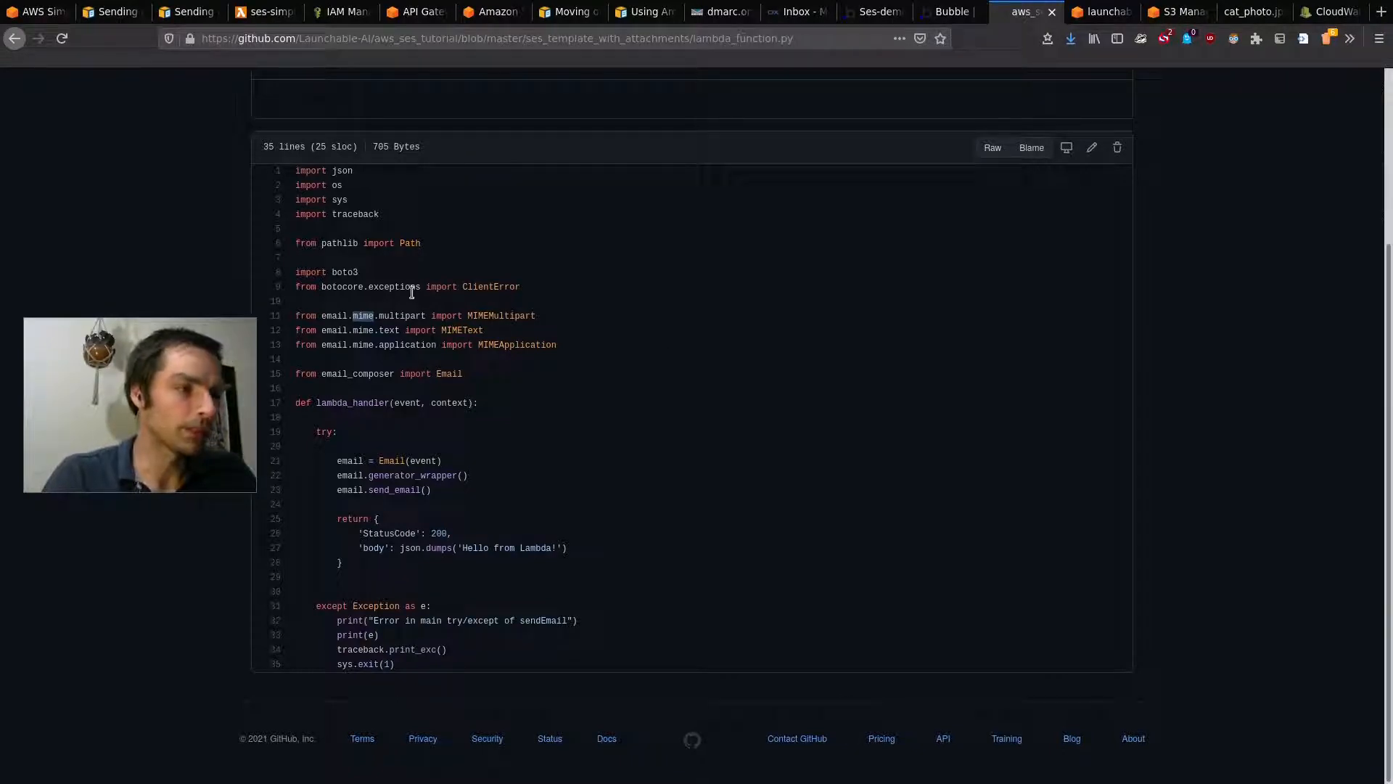
click(564, 316)
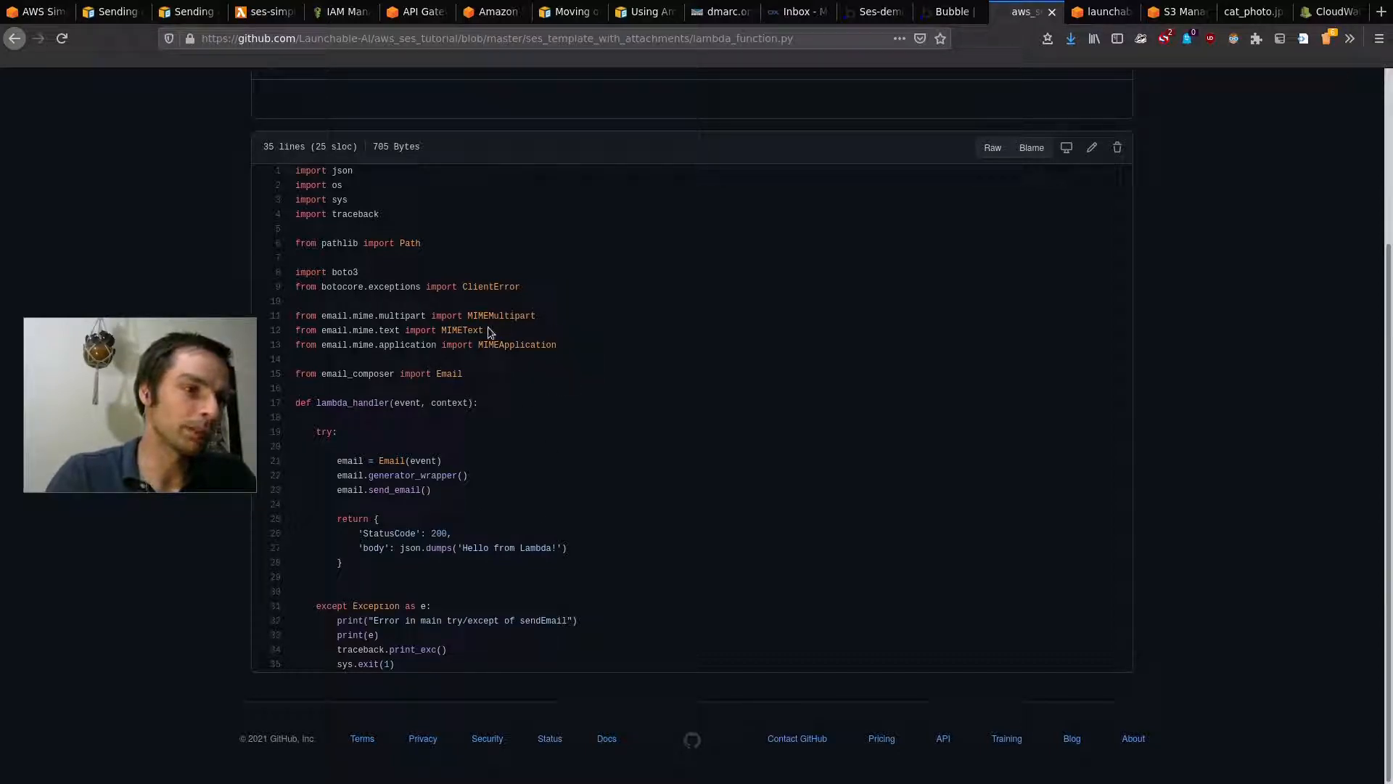
scroll(508, 356, up, 3)
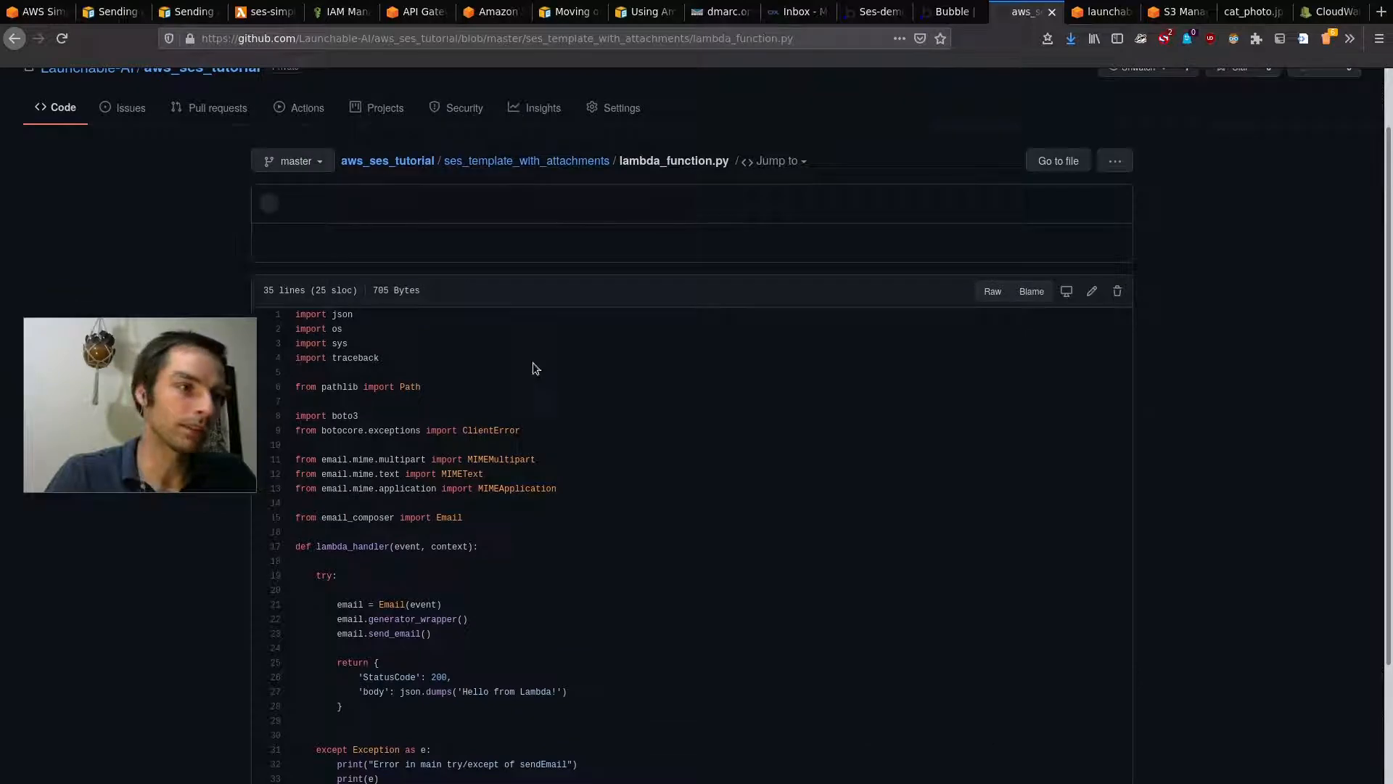
click(526, 160)
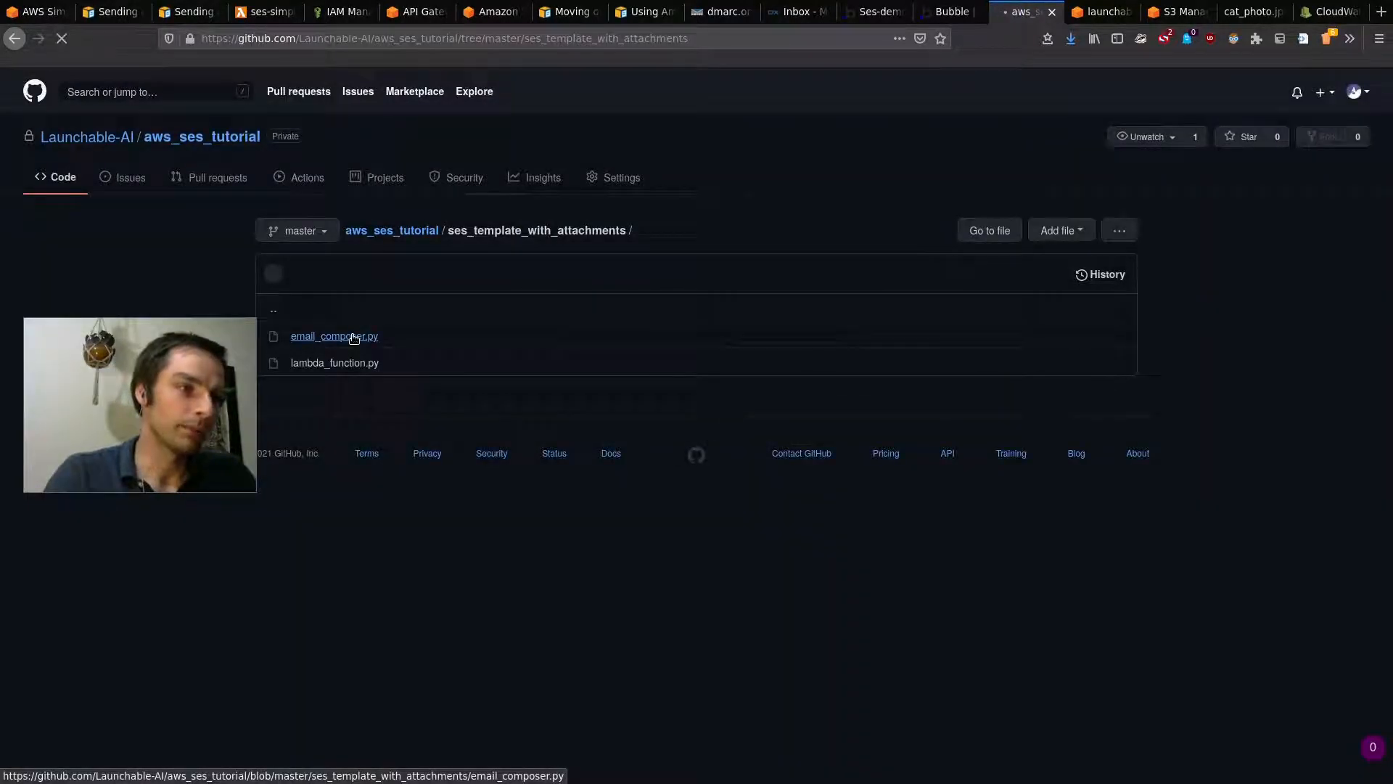
click(354, 337)
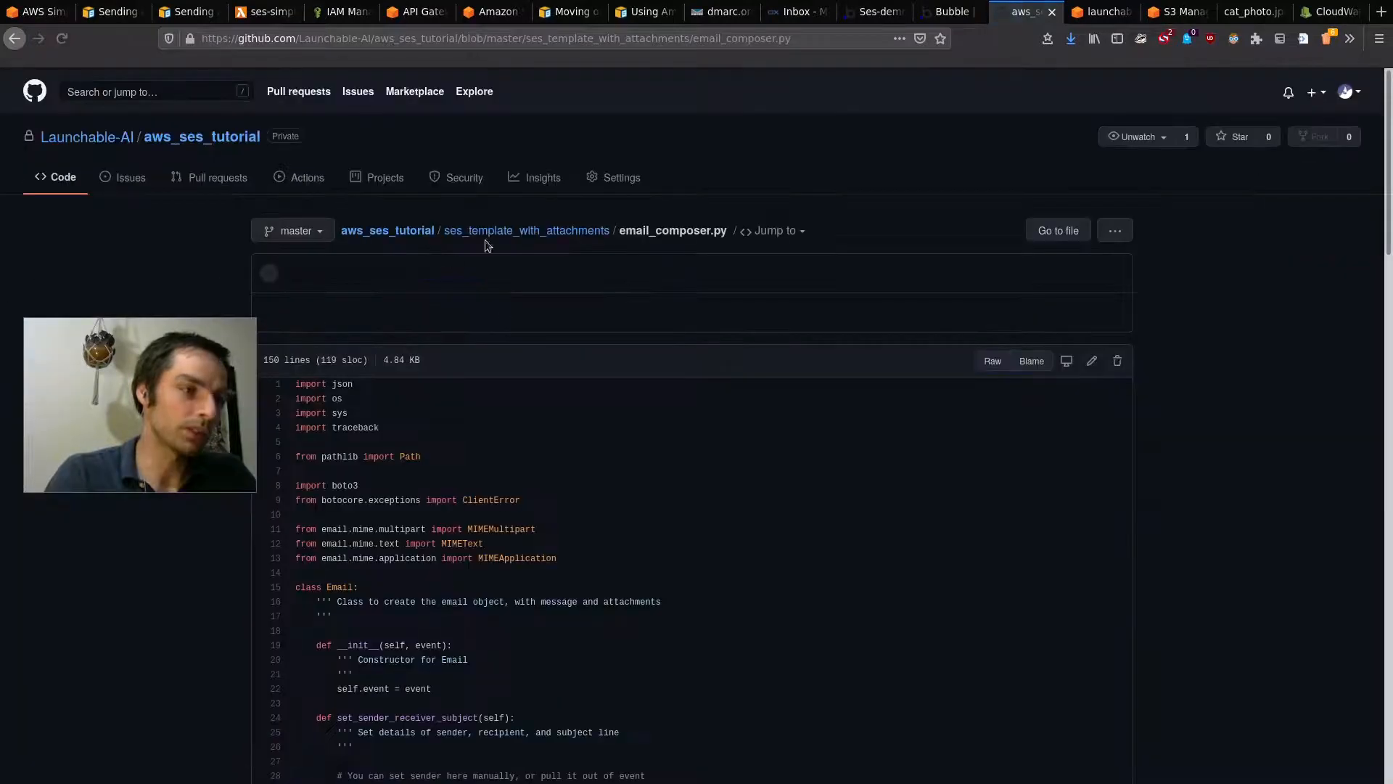
scroll(601, 385, down, 6)
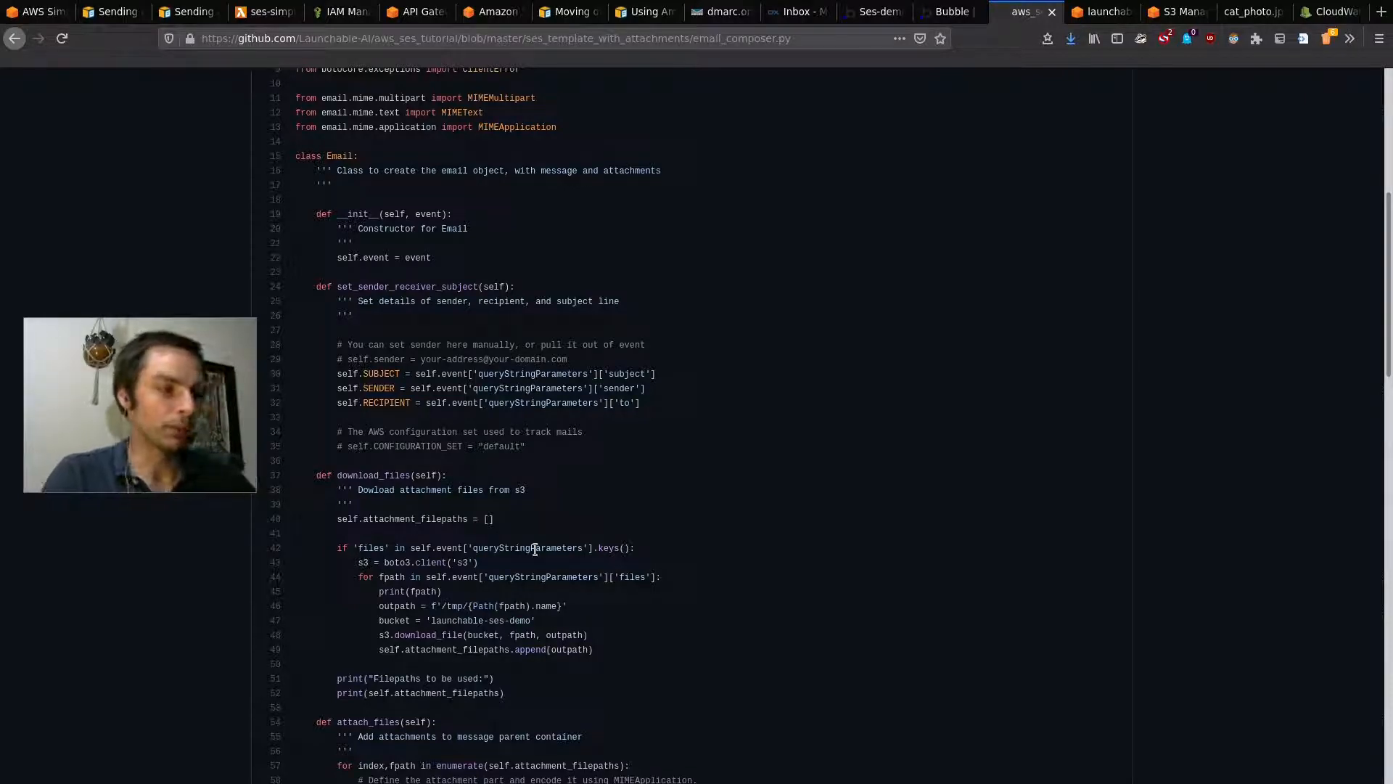
scroll(535, 550, down, 20)
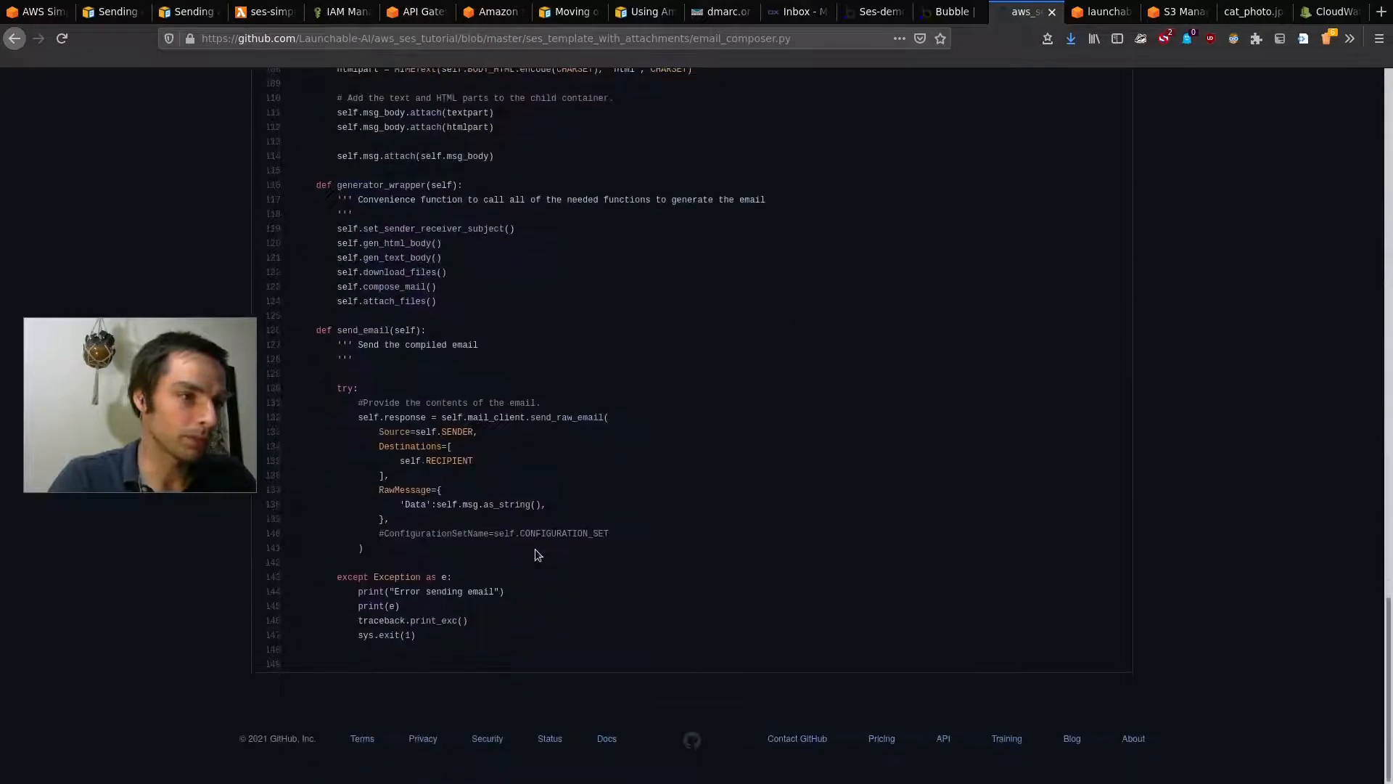
scroll(534, 549, up, 4)
scroll(535, 549, up, 1)
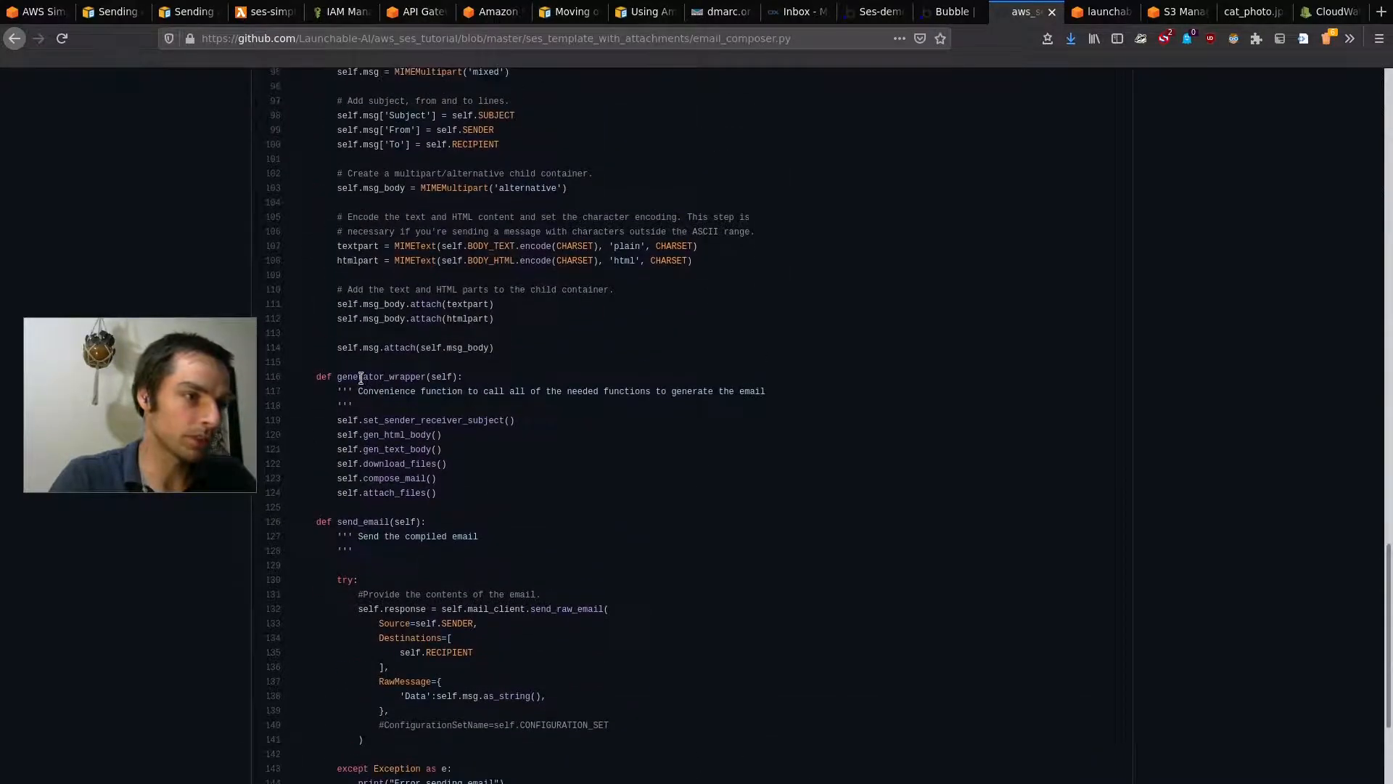
drag(312, 374, 463, 466)
click(423, 415)
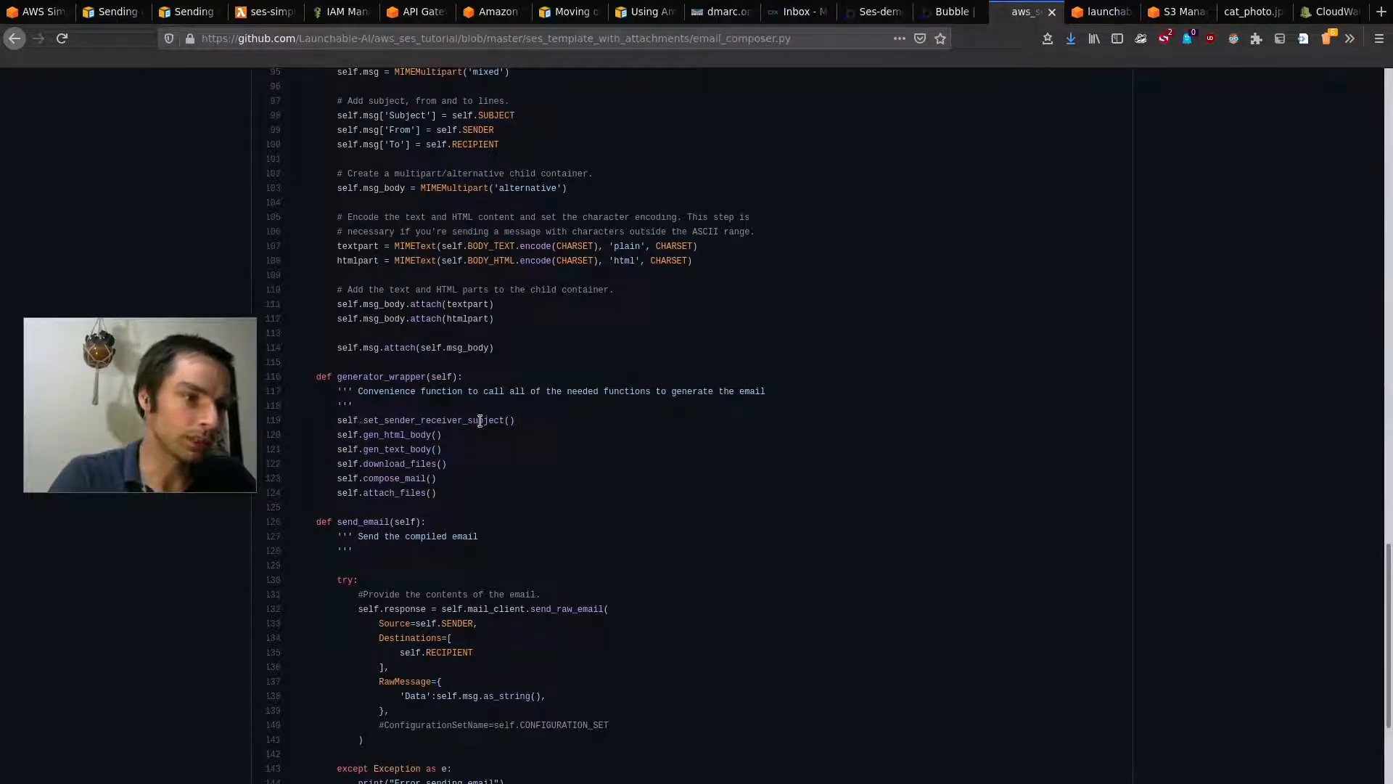
scroll(492, 405, up, 15)
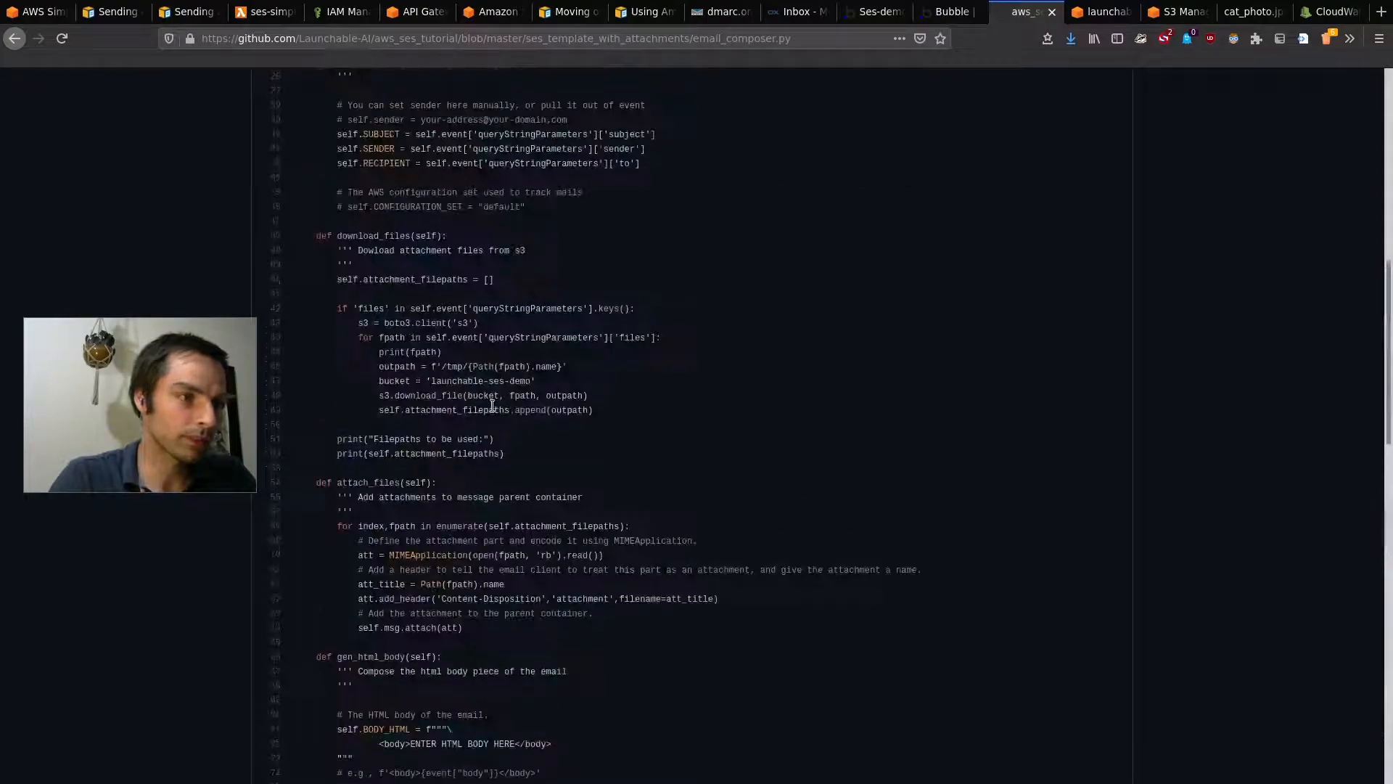
scroll(492, 405, down, 8)
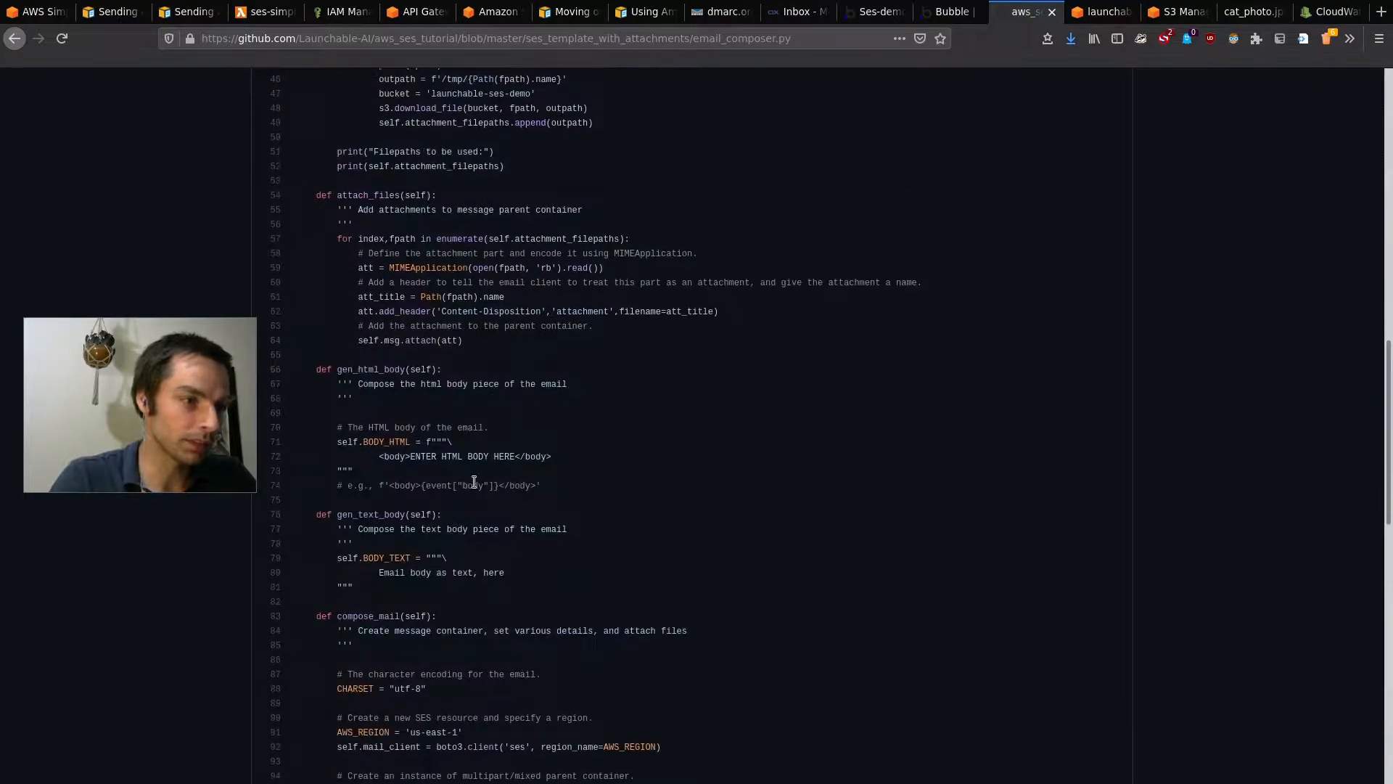
scroll(473, 481, down, 5)
scroll(474, 481, up, 10)
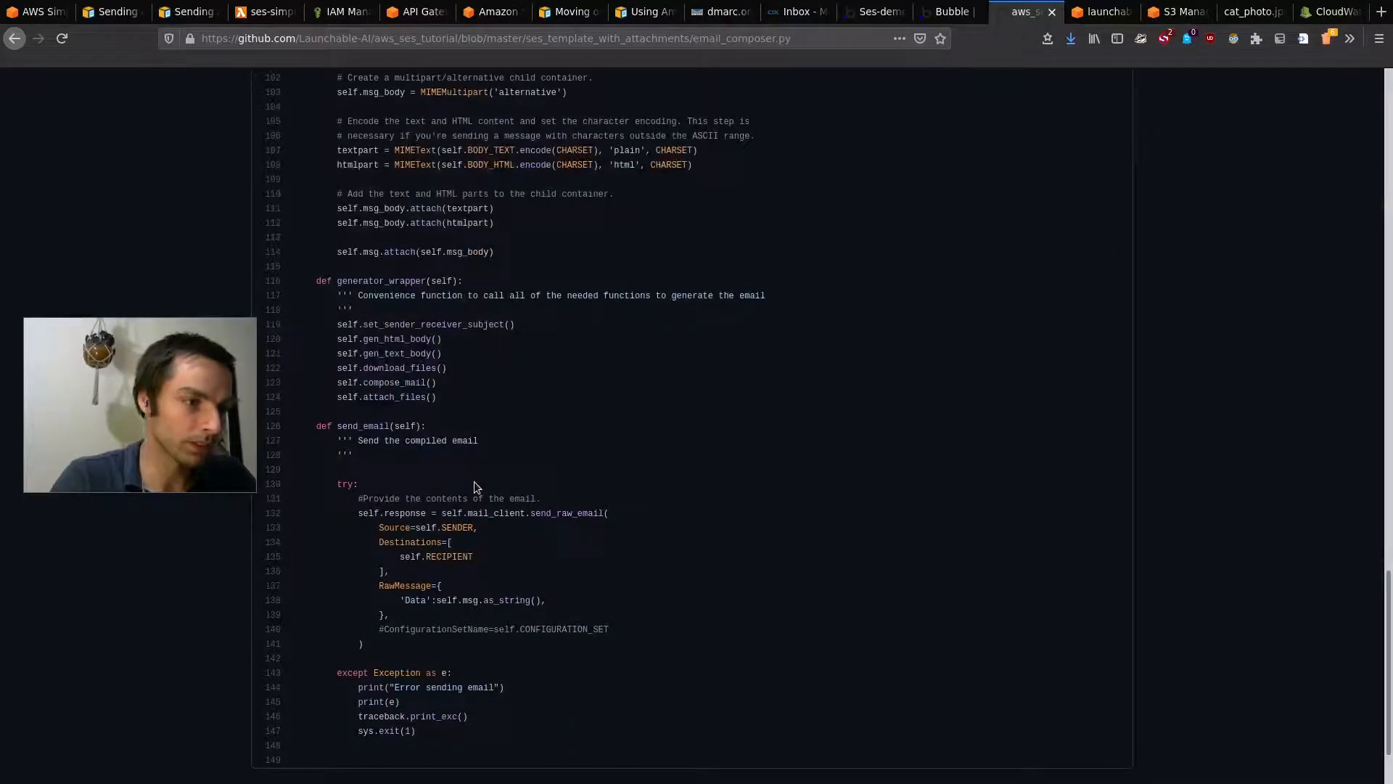
scroll(492, 323, up, 4)
scroll(492, 323, up, 2)
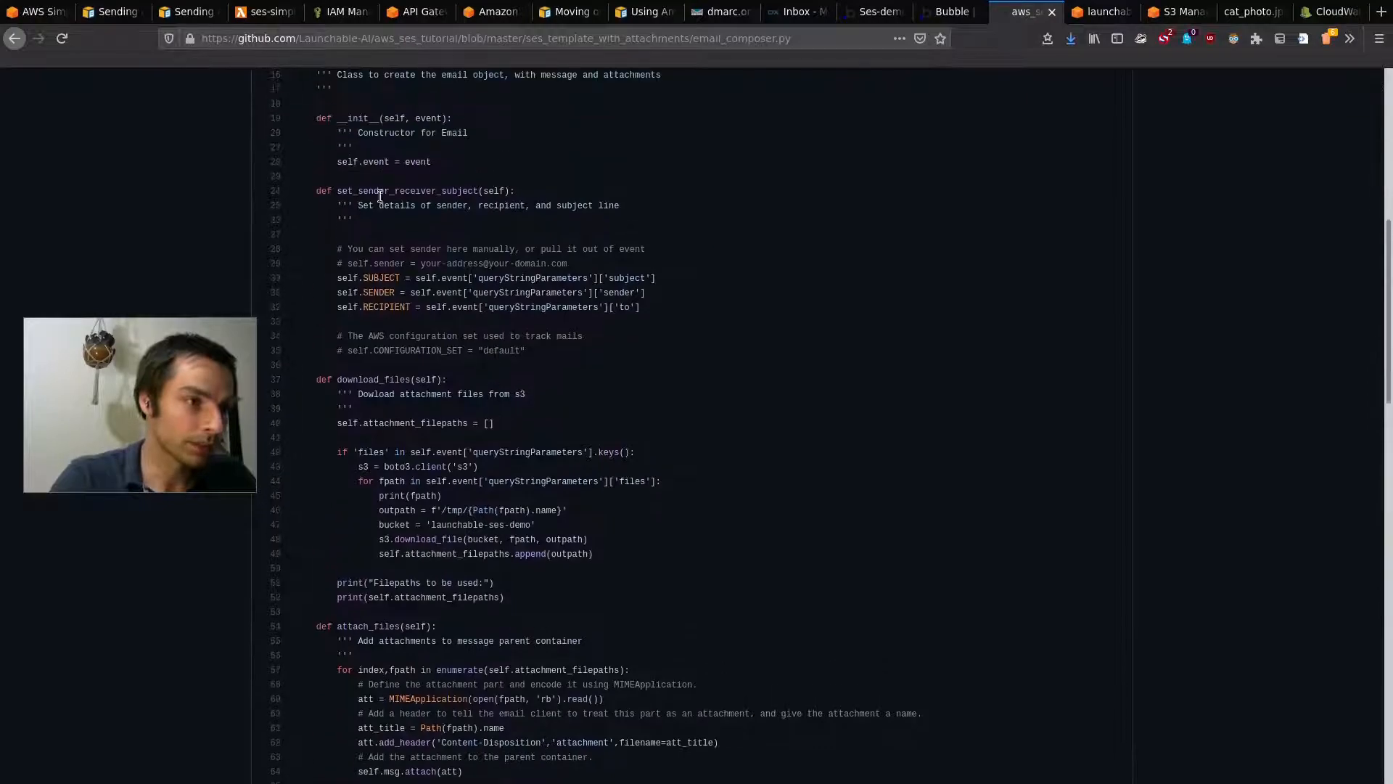
drag(336, 274, 370, 279)
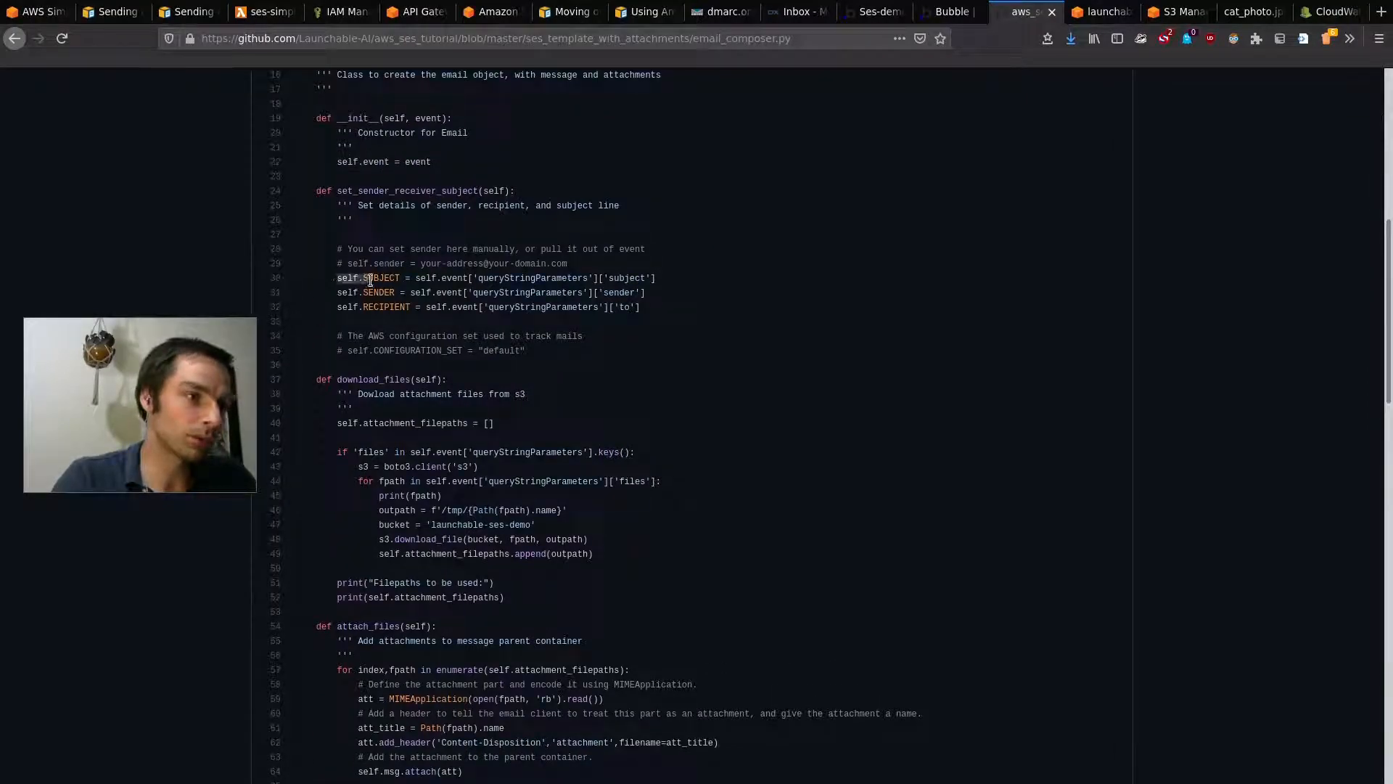
click(346, 286)
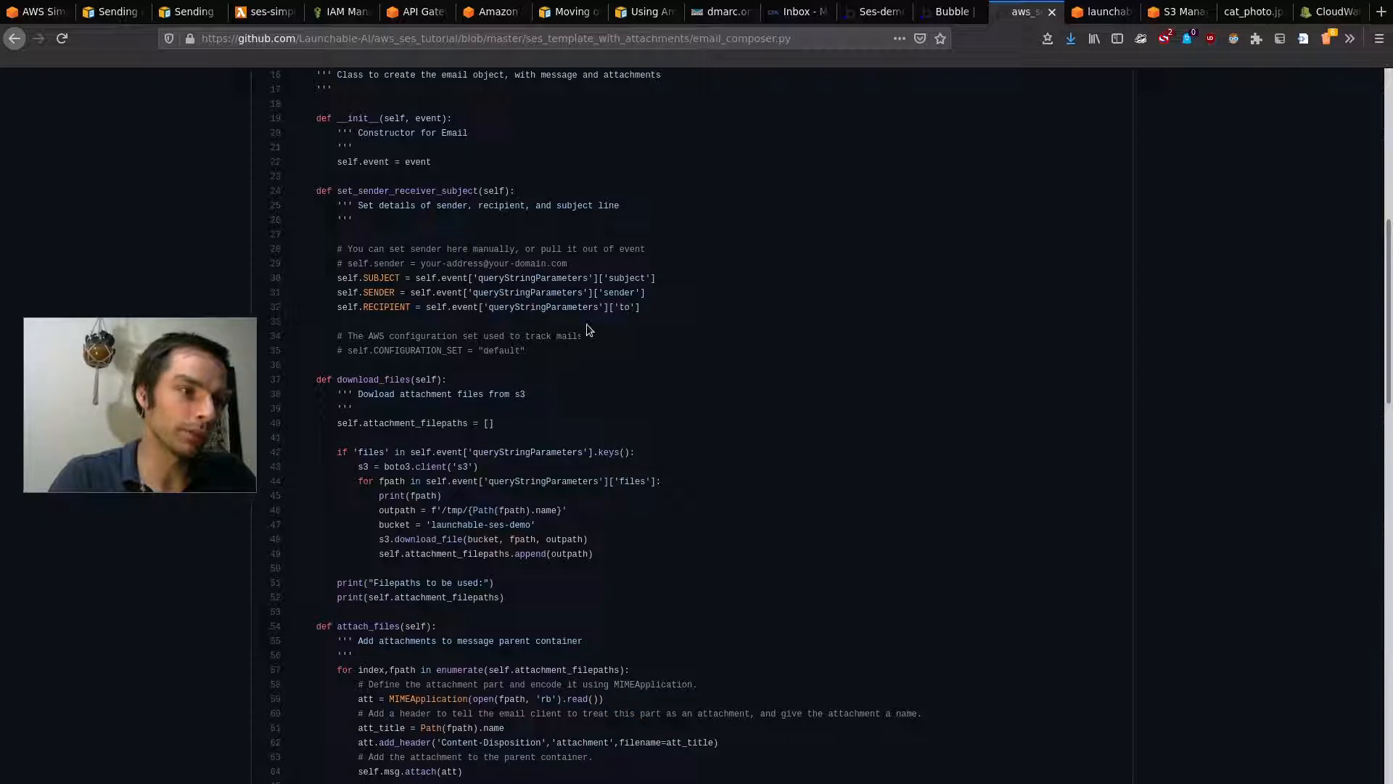
drag(441, 278, 601, 279)
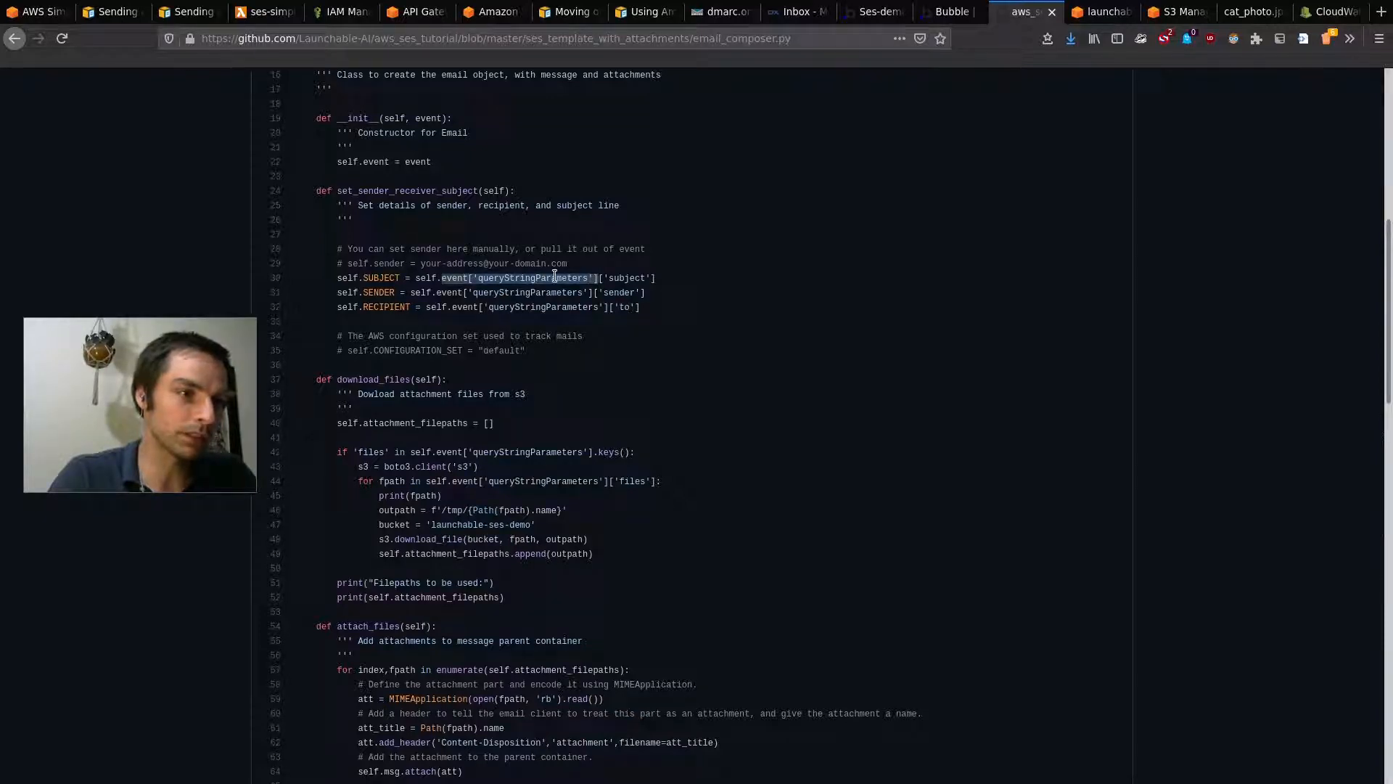
click(639, 278)
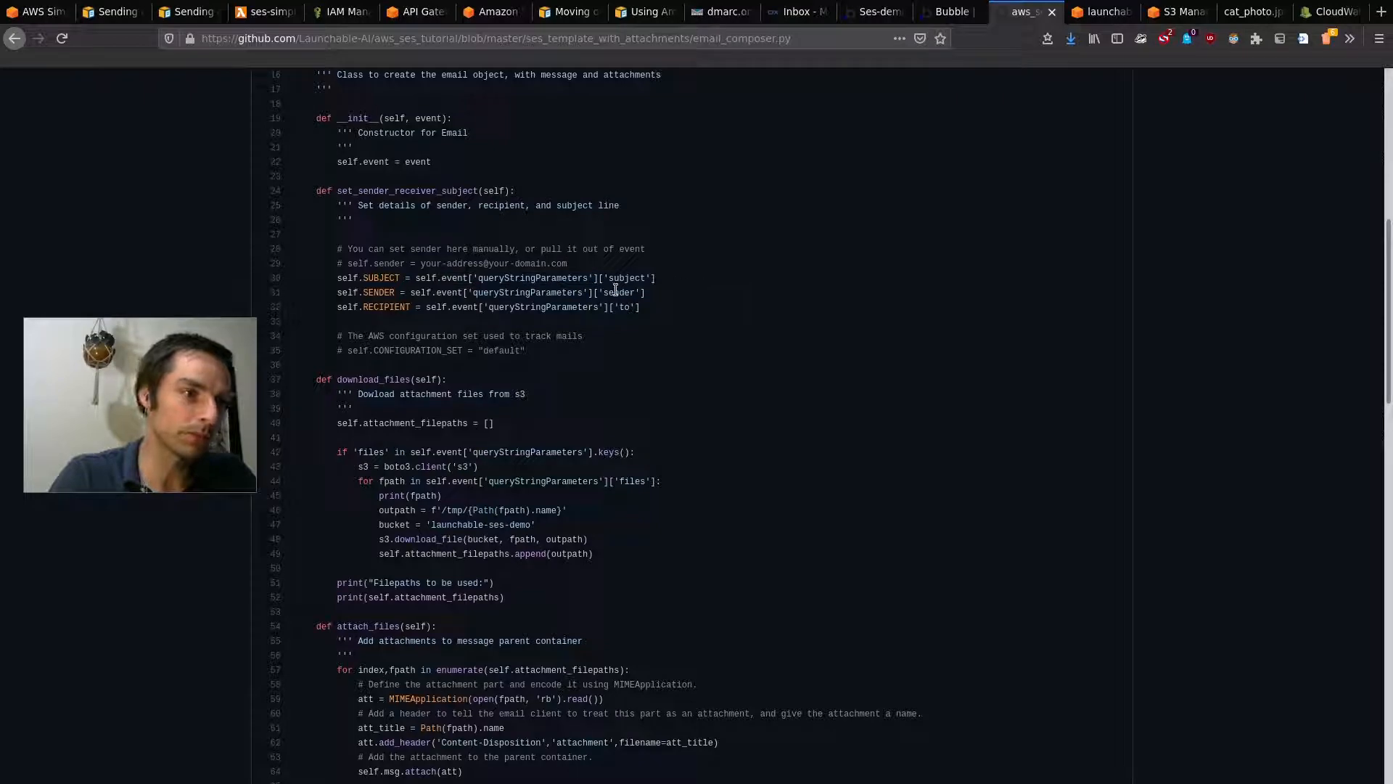
scroll(648, 388, down, 12)
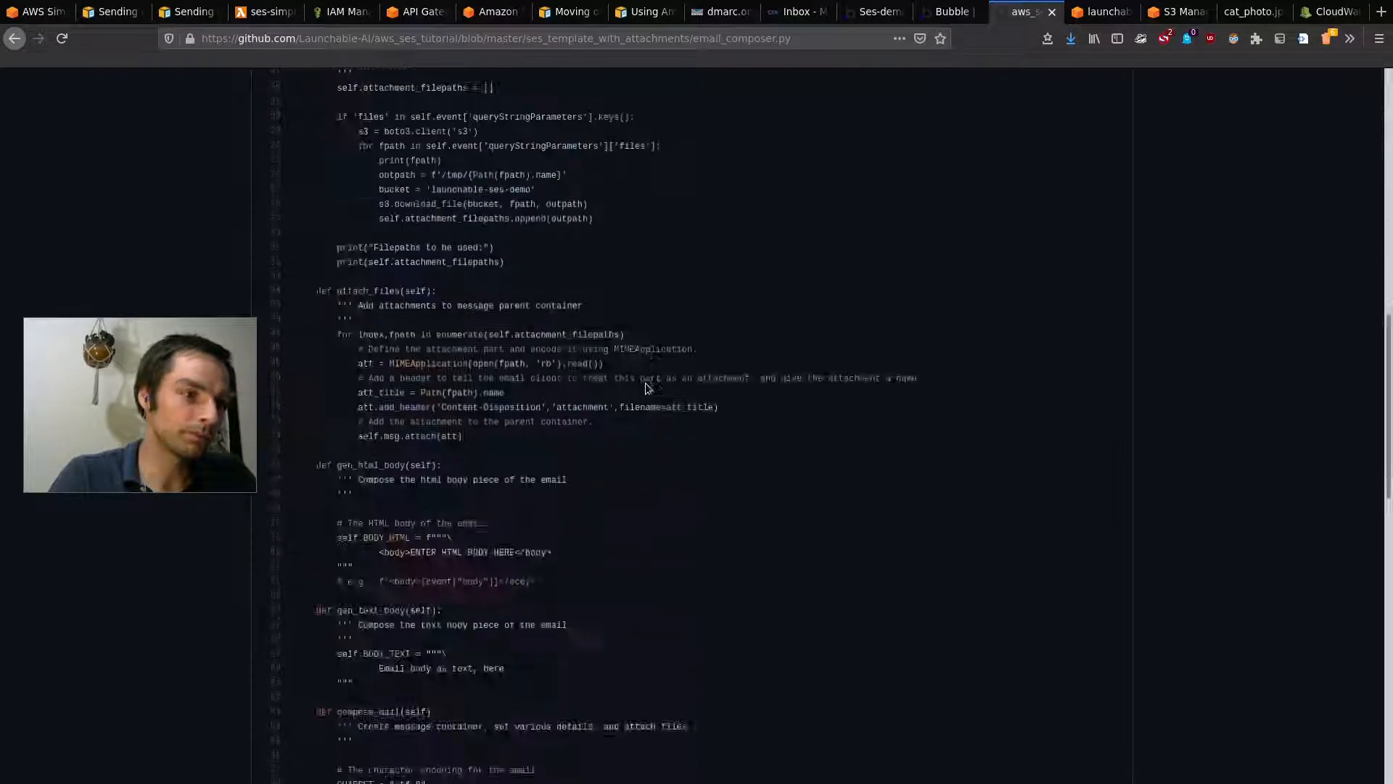
scroll(386, 593, down, 3)
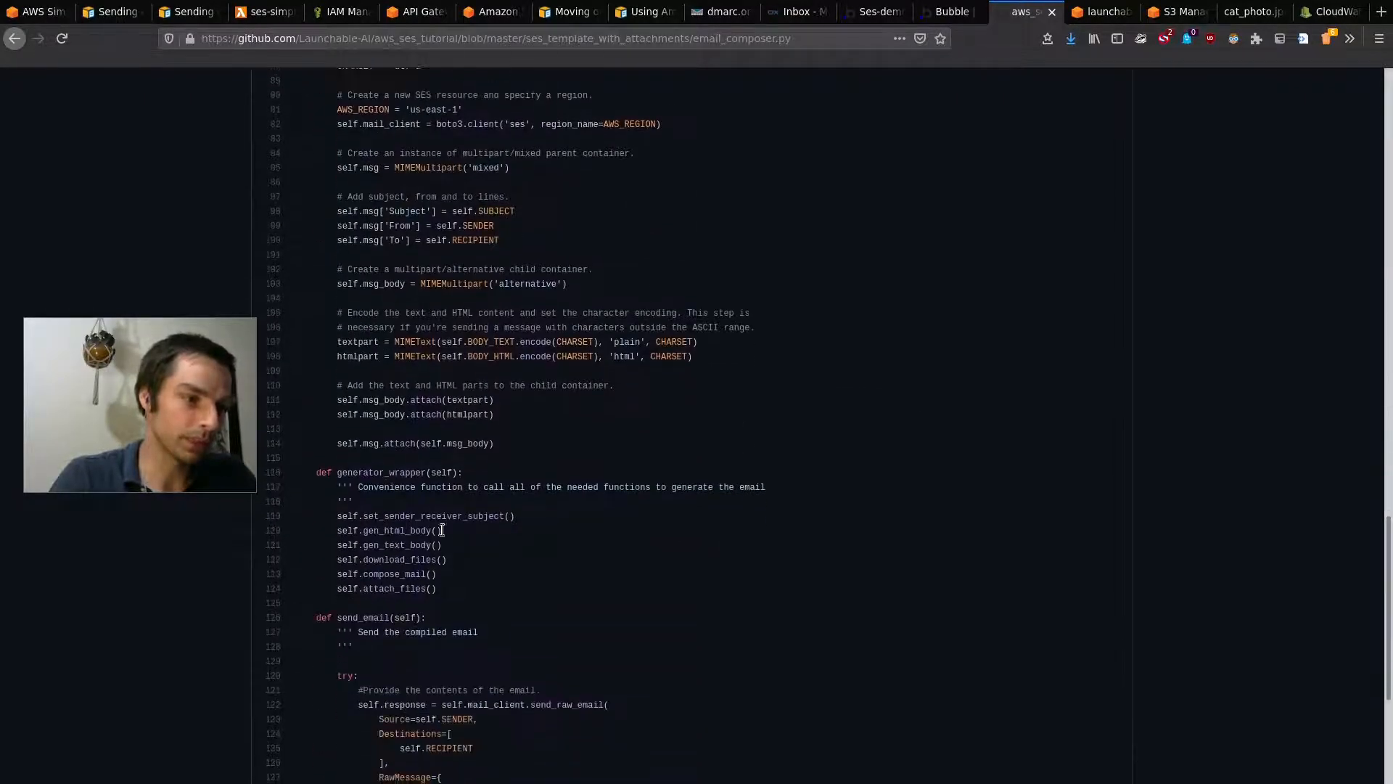
drag(361, 533, 417, 546)
click(460, 547)
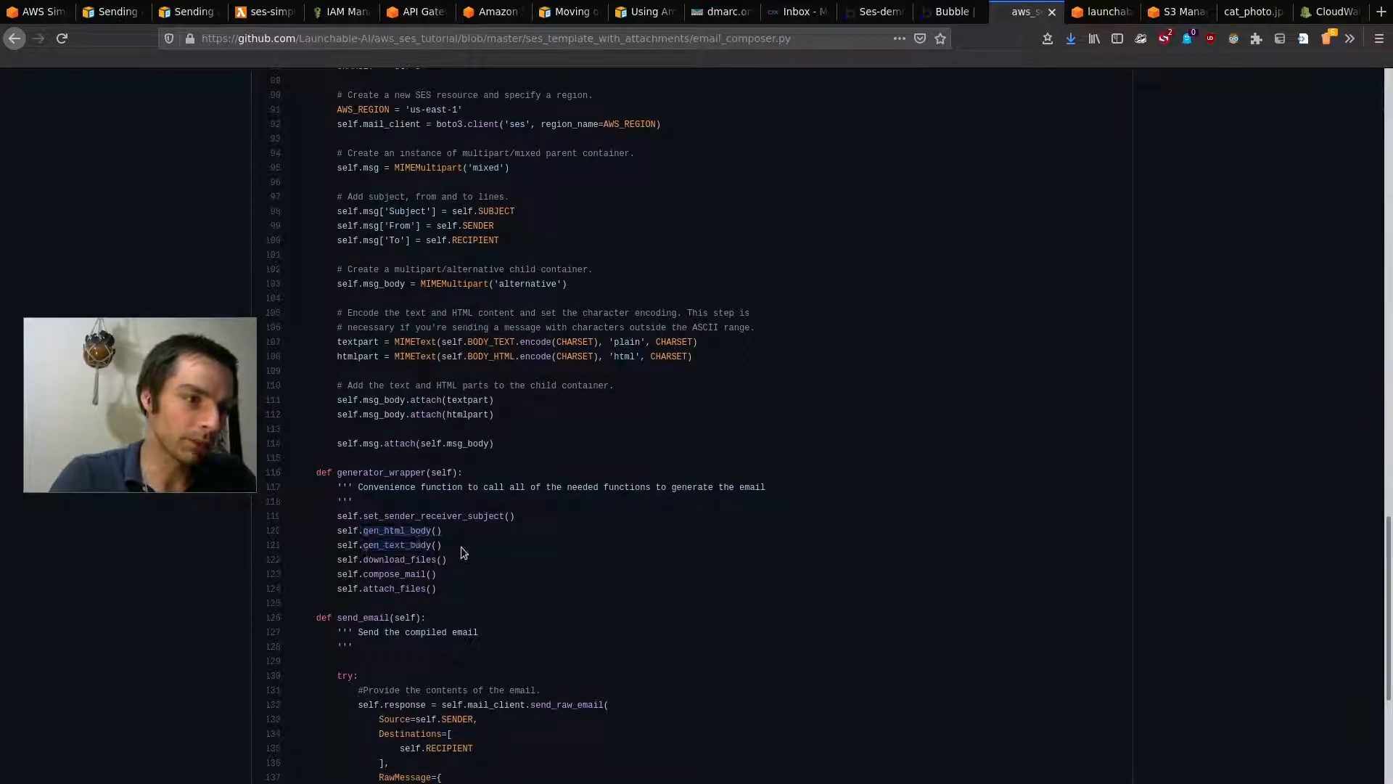
scroll(475, 476, up, 2)
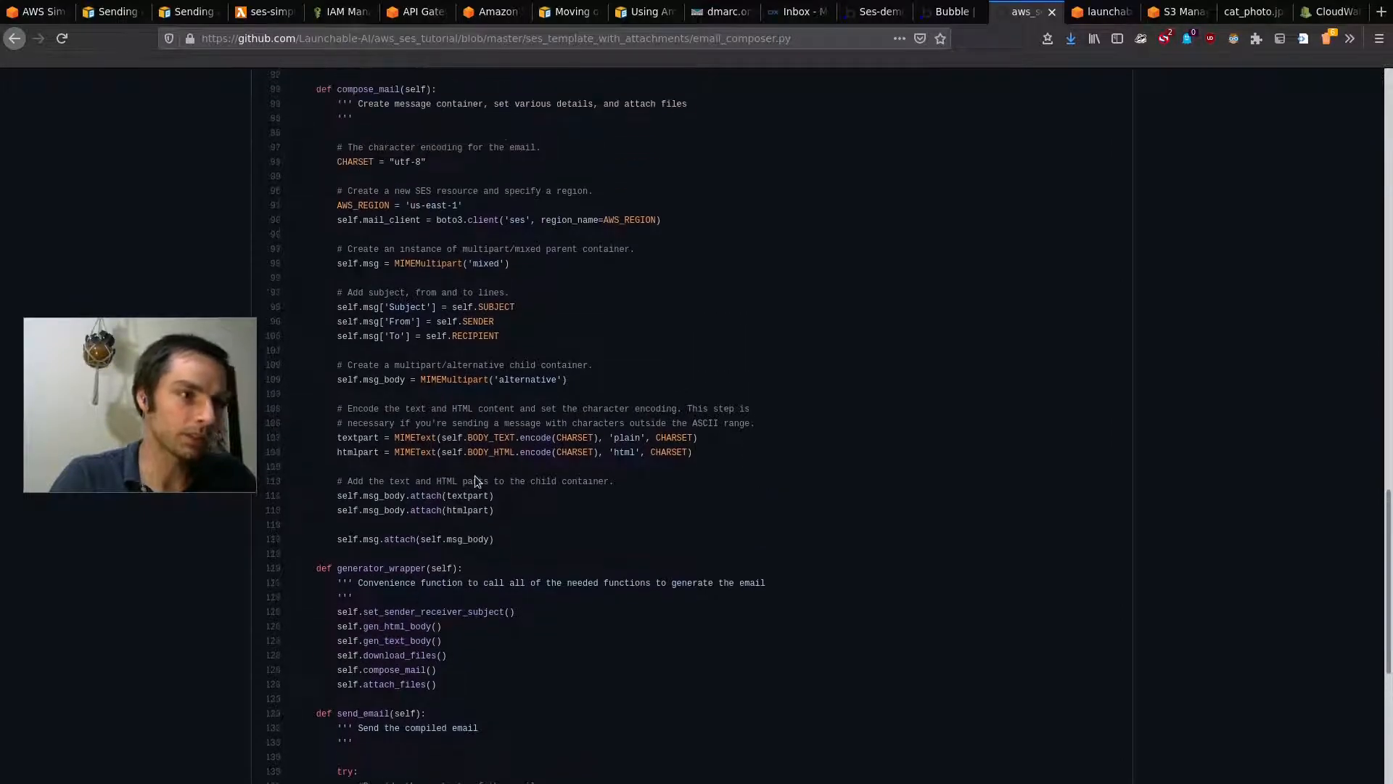
scroll(474, 476, up, 10)
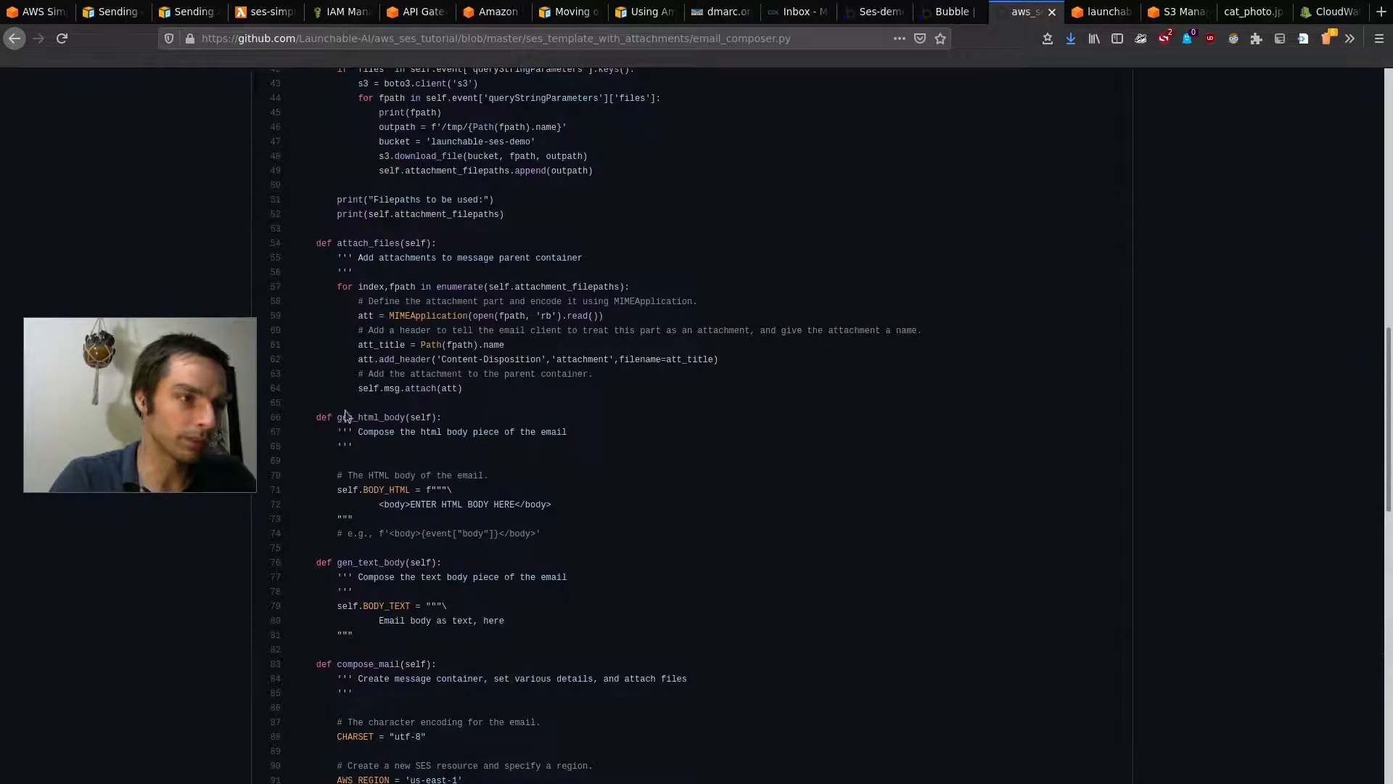
drag(329, 486, 443, 516)
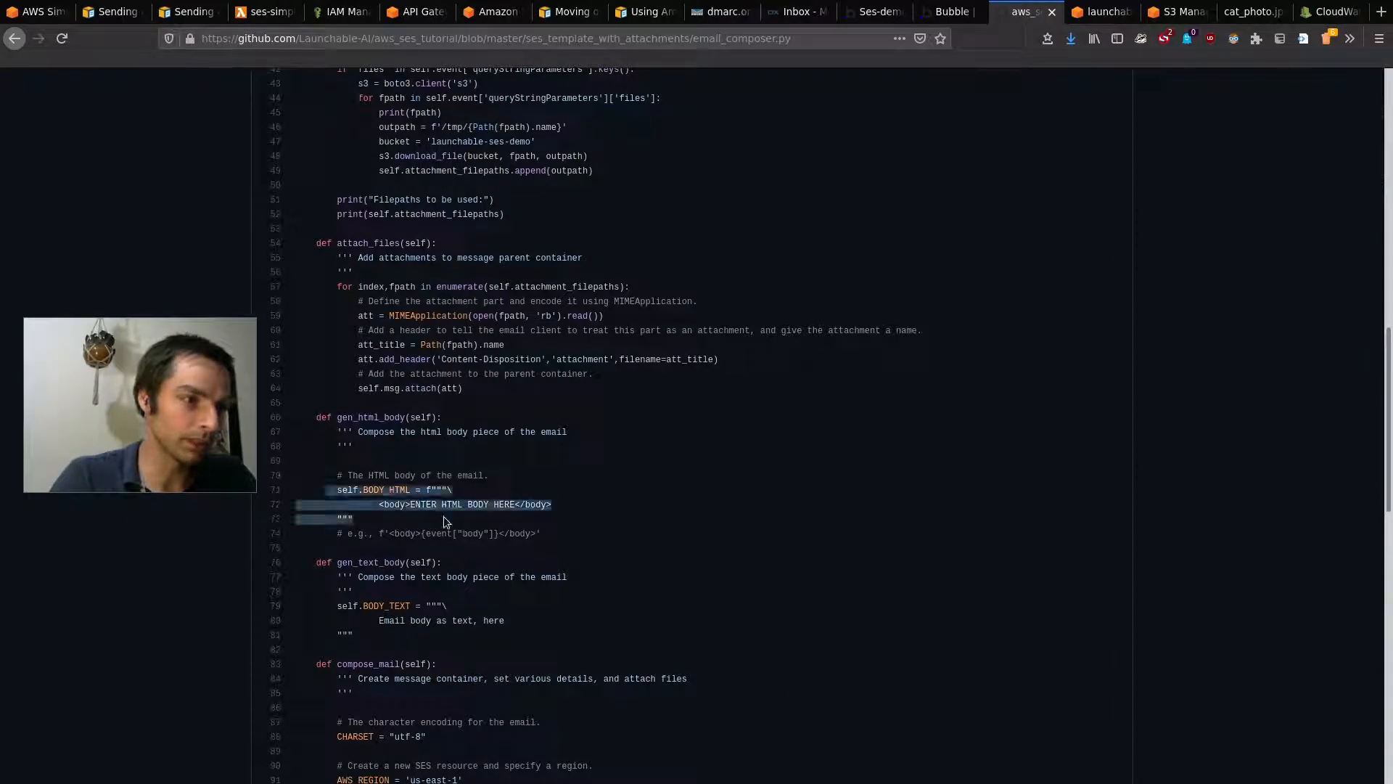
click(442, 516)
drag(334, 562, 417, 595)
click(456, 621)
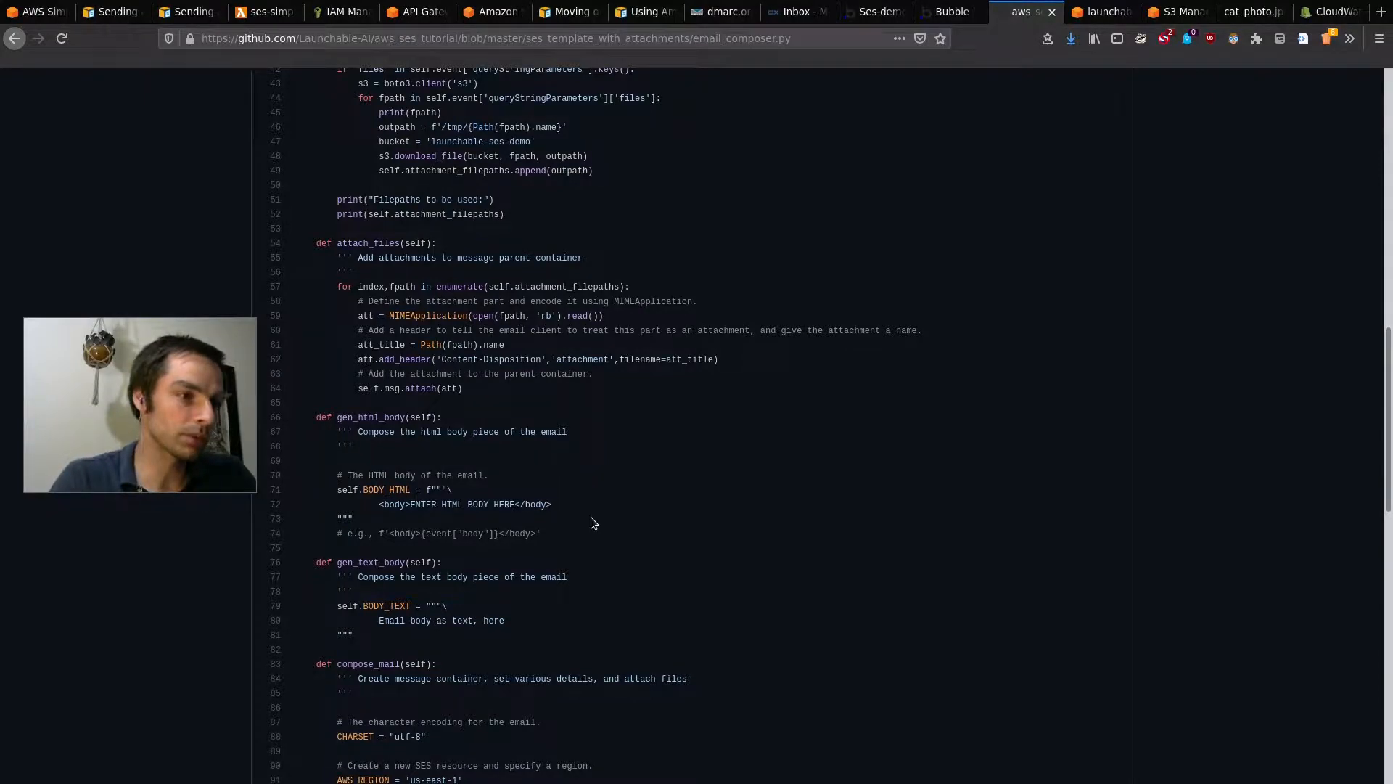
scroll(590, 516, down, 12)
scroll(590, 516, down, 1)
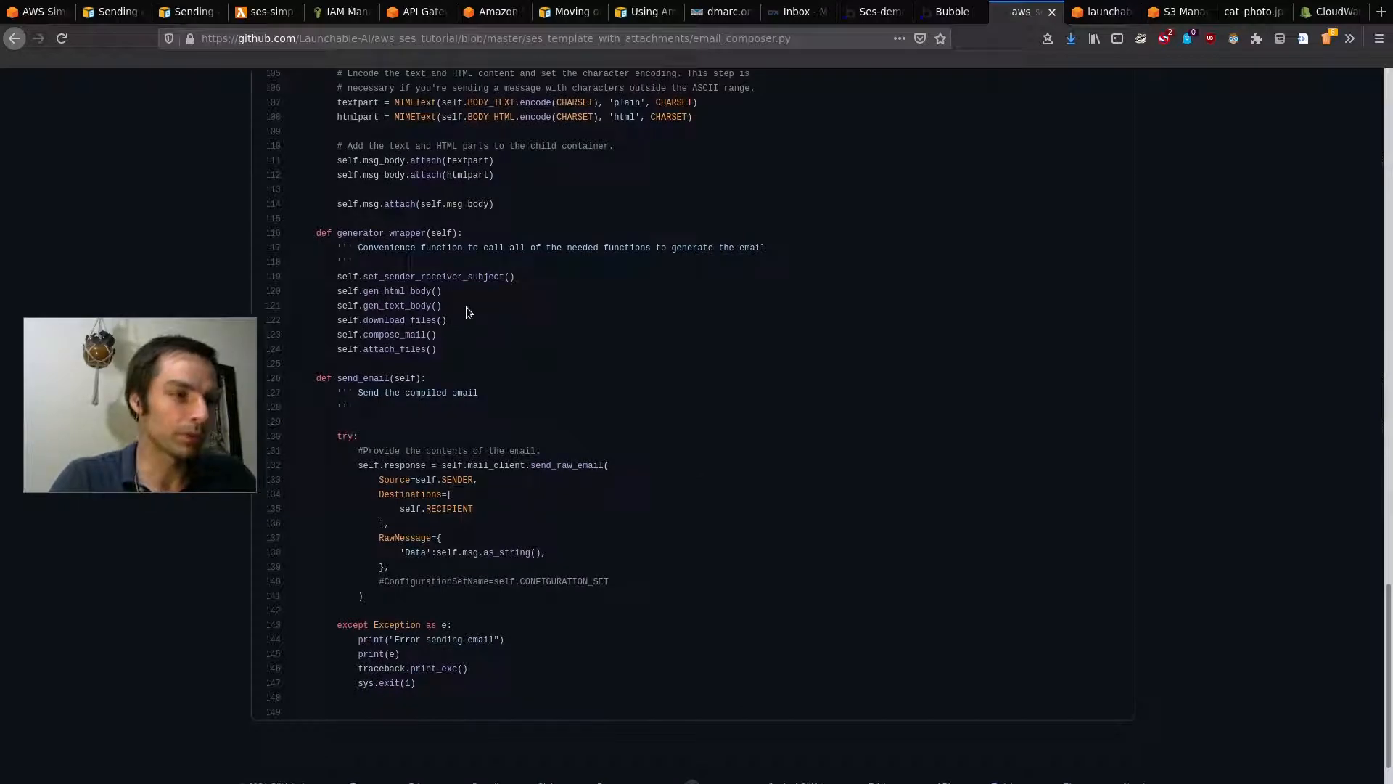
drag(449, 322, 337, 320)
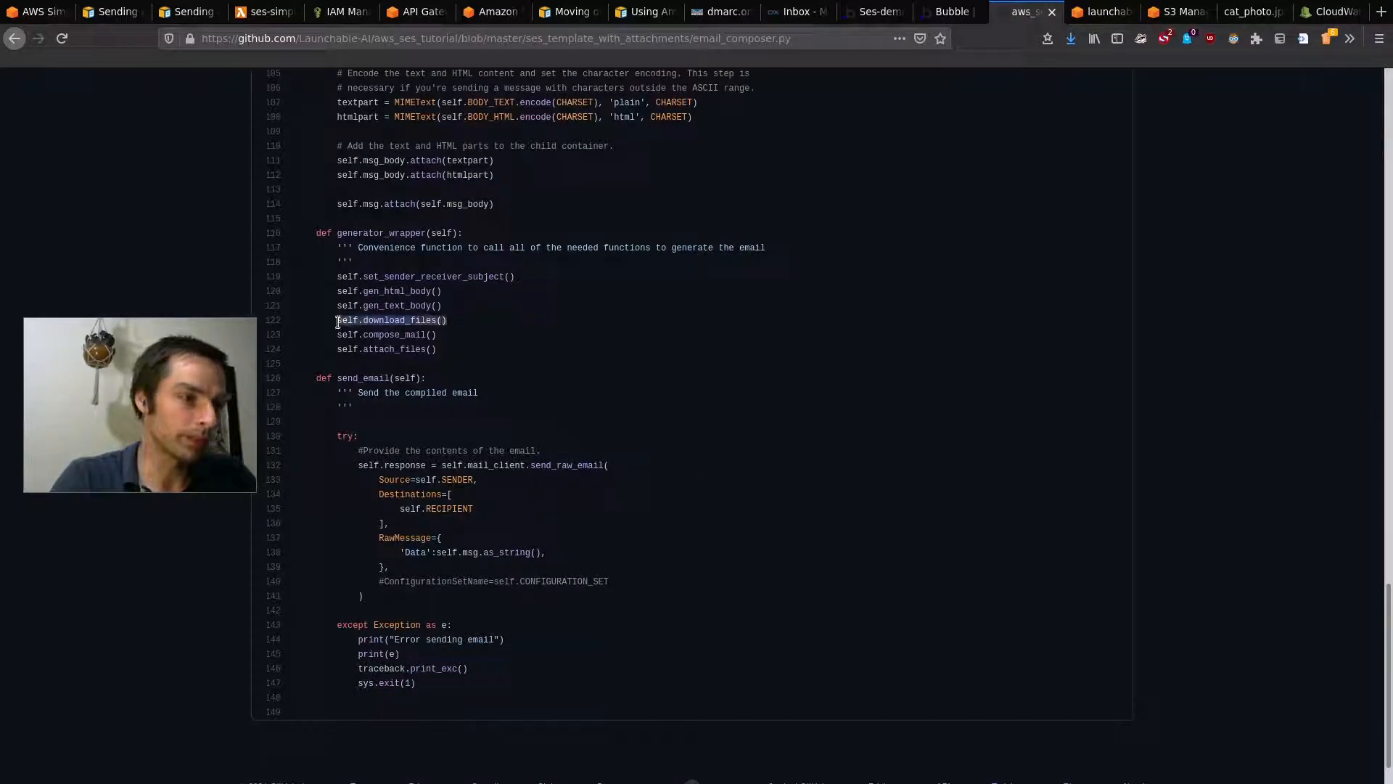
click(452, 328)
scroll(417, 318, up, 18)
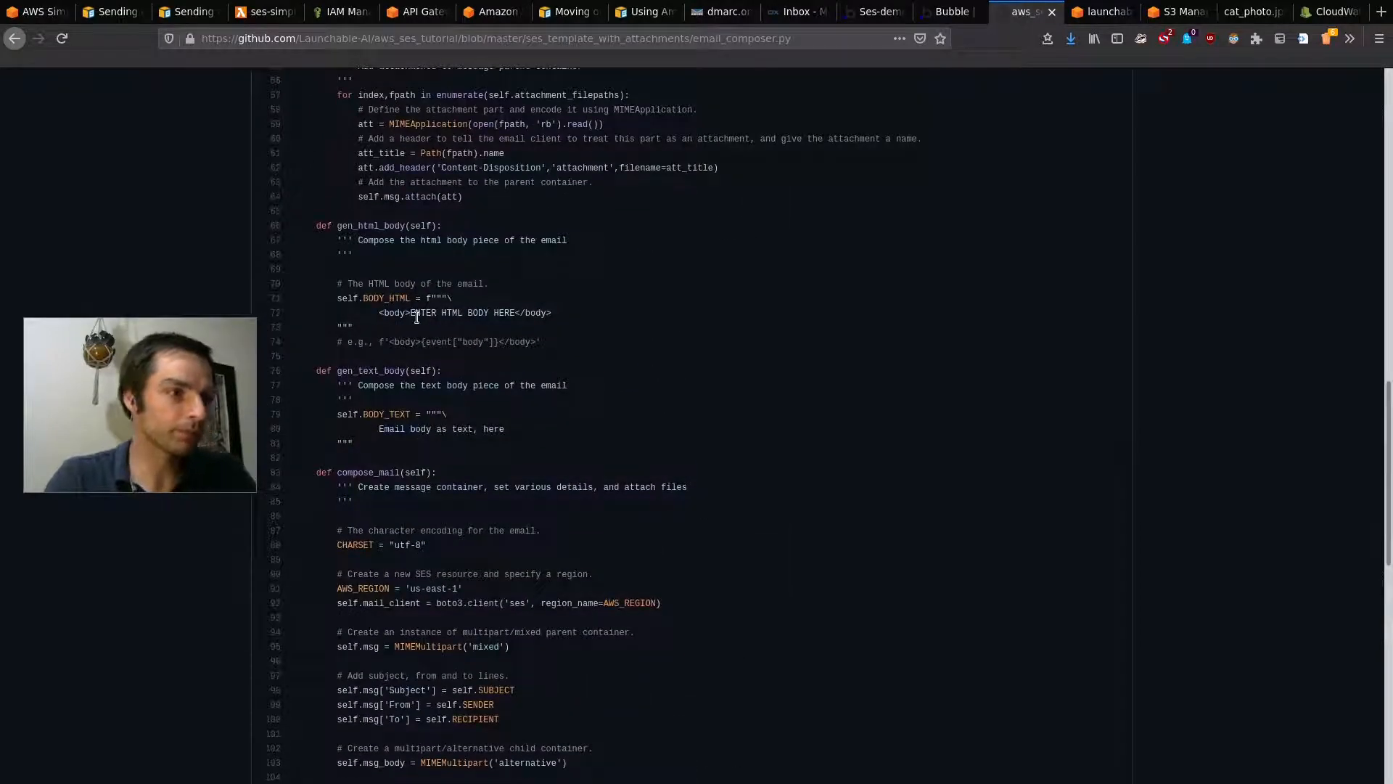
scroll(418, 318, up, 10)
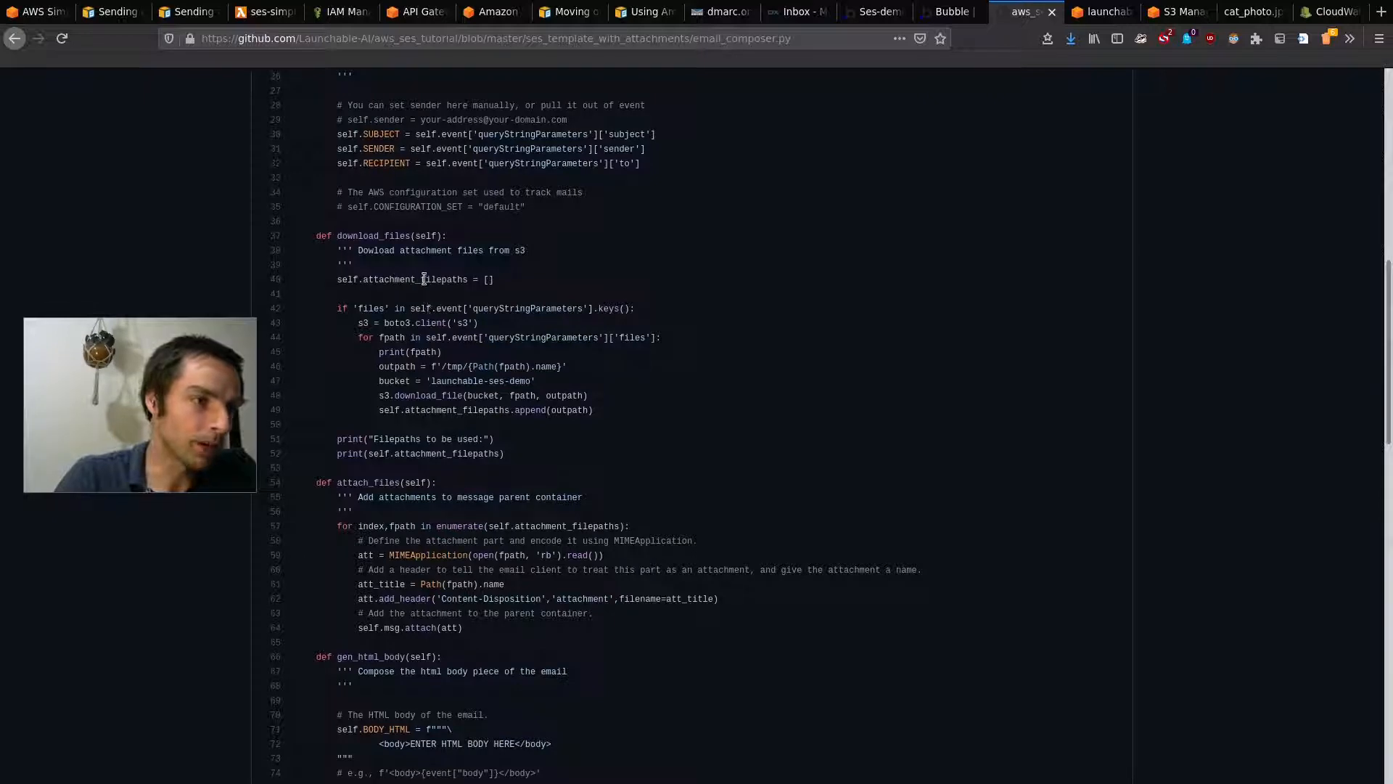
drag(365, 279, 443, 281)
click(487, 288)
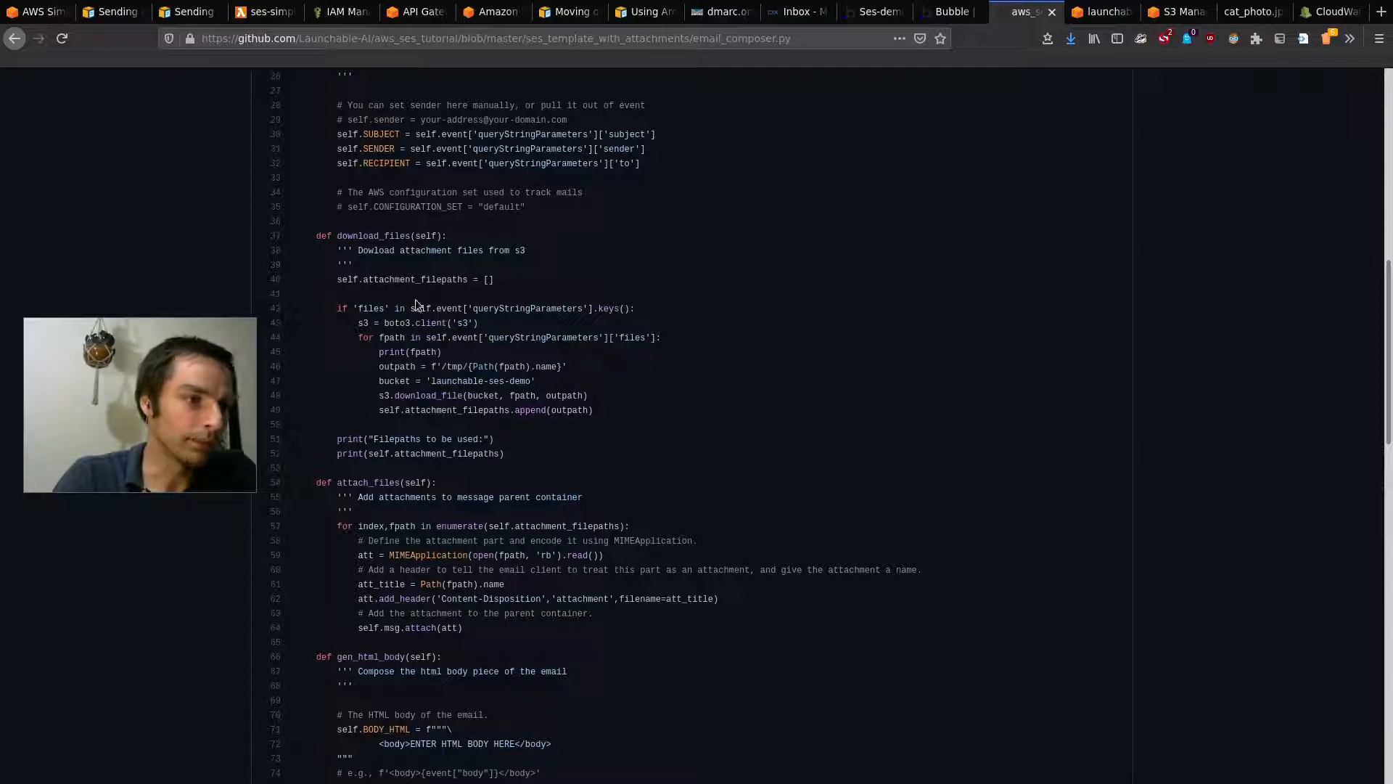
double_click(360, 308)
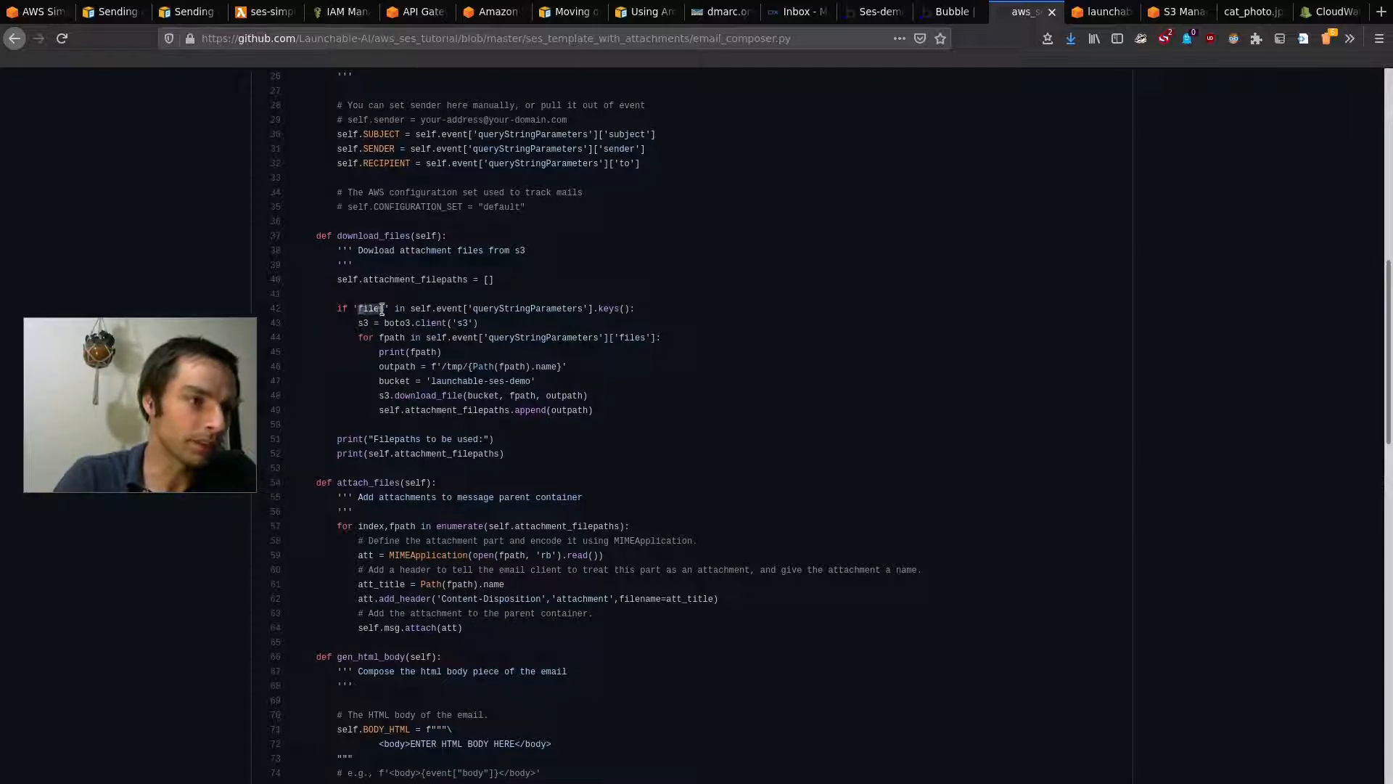
drag(472, 308, 584, 309)
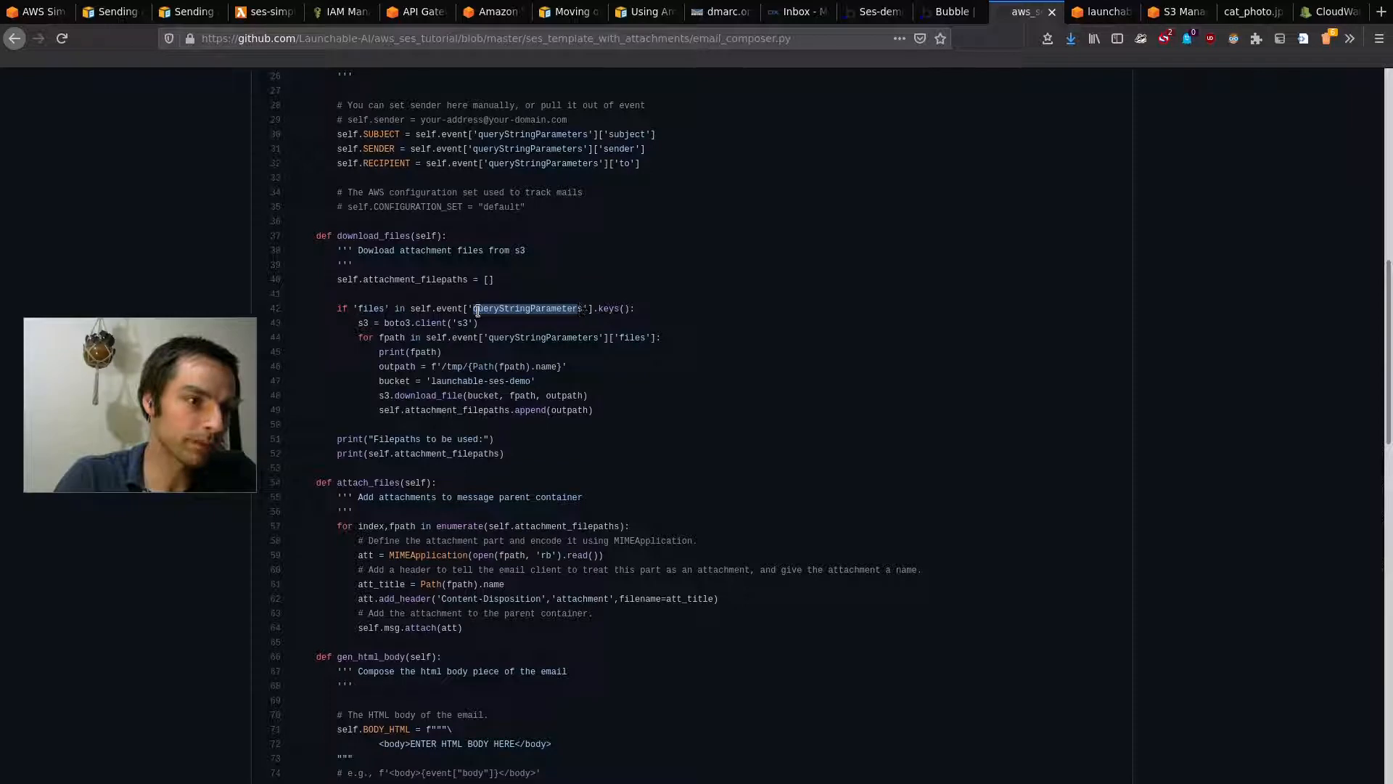
double_click(362, 307)
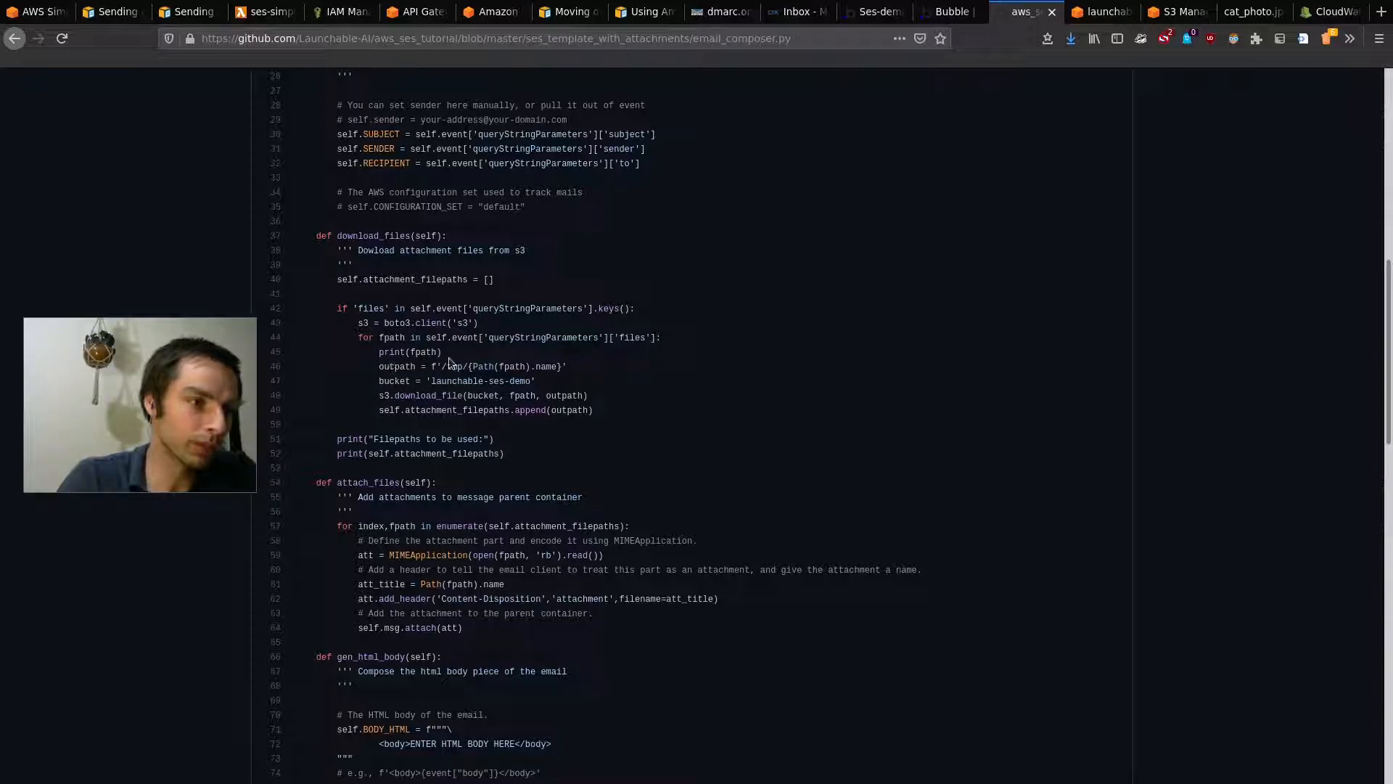
drag(379, 396, 412, 396)
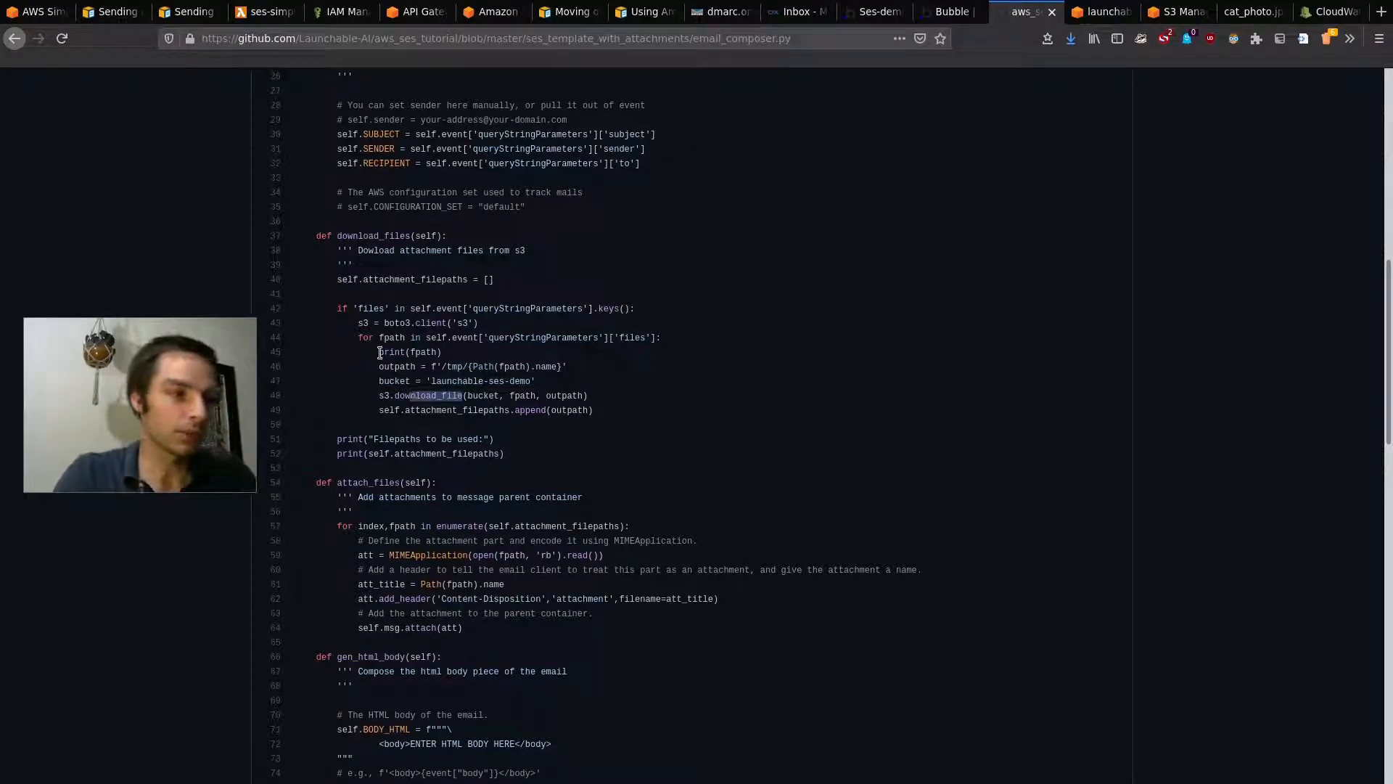
drag(357, 323, 495, 324)
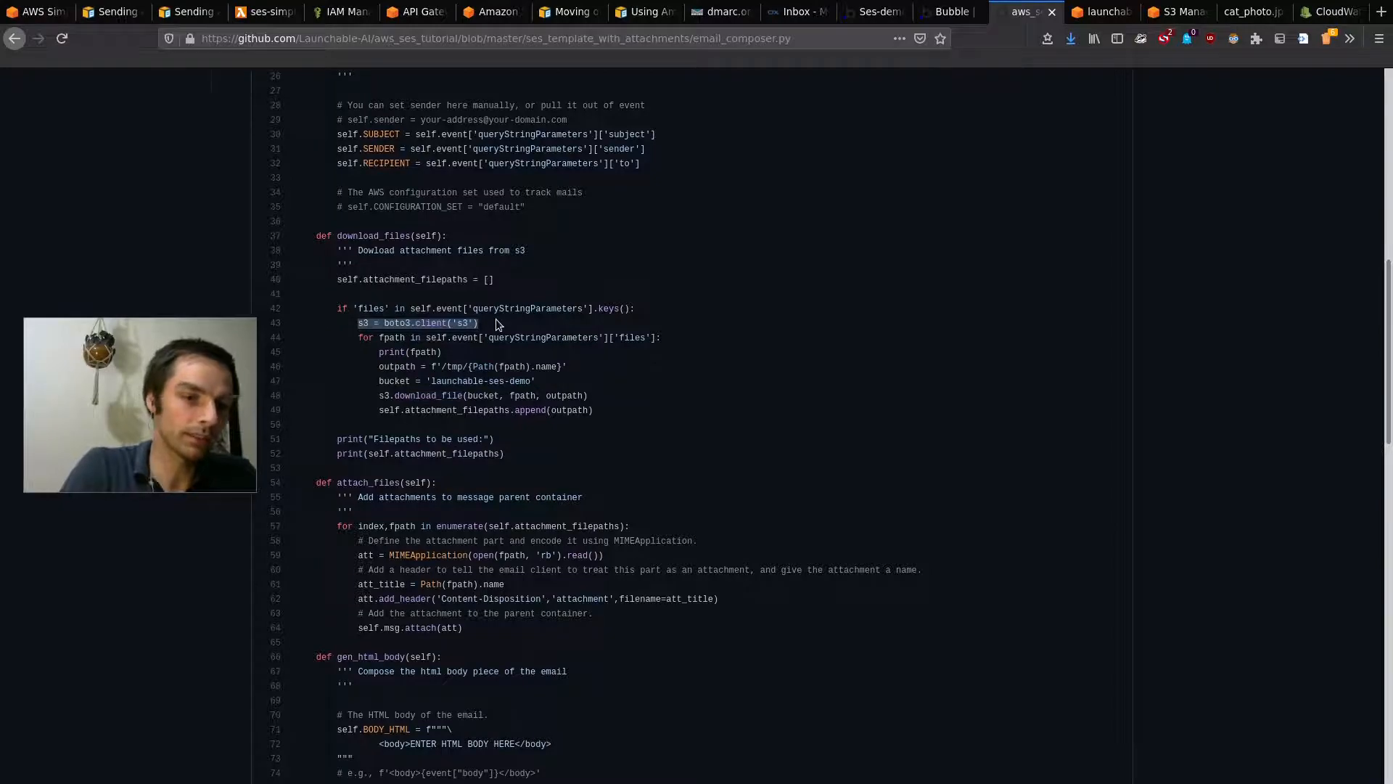
key(ctrl+plus)
key(ctrl+plus)
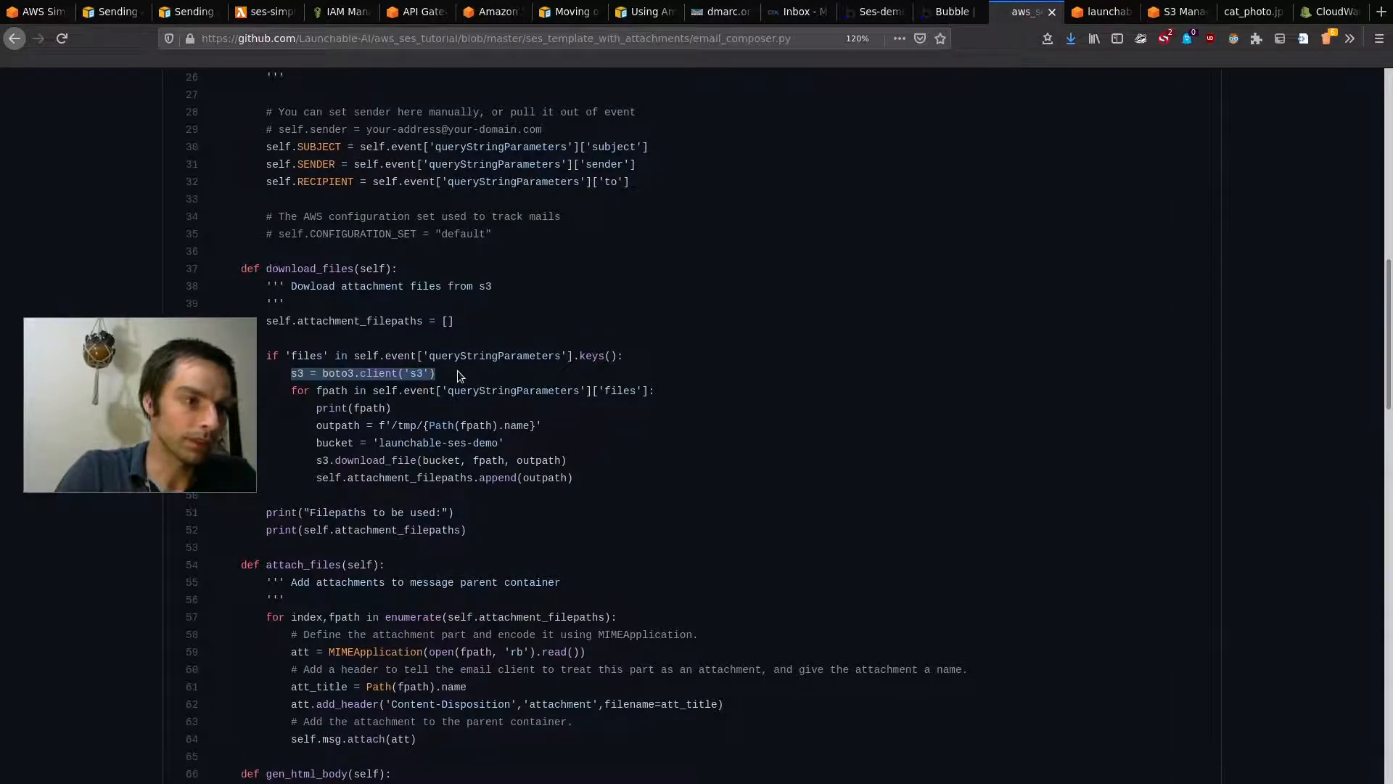
key(ctrl+plus)
drag(192, 395, 1046, 241)
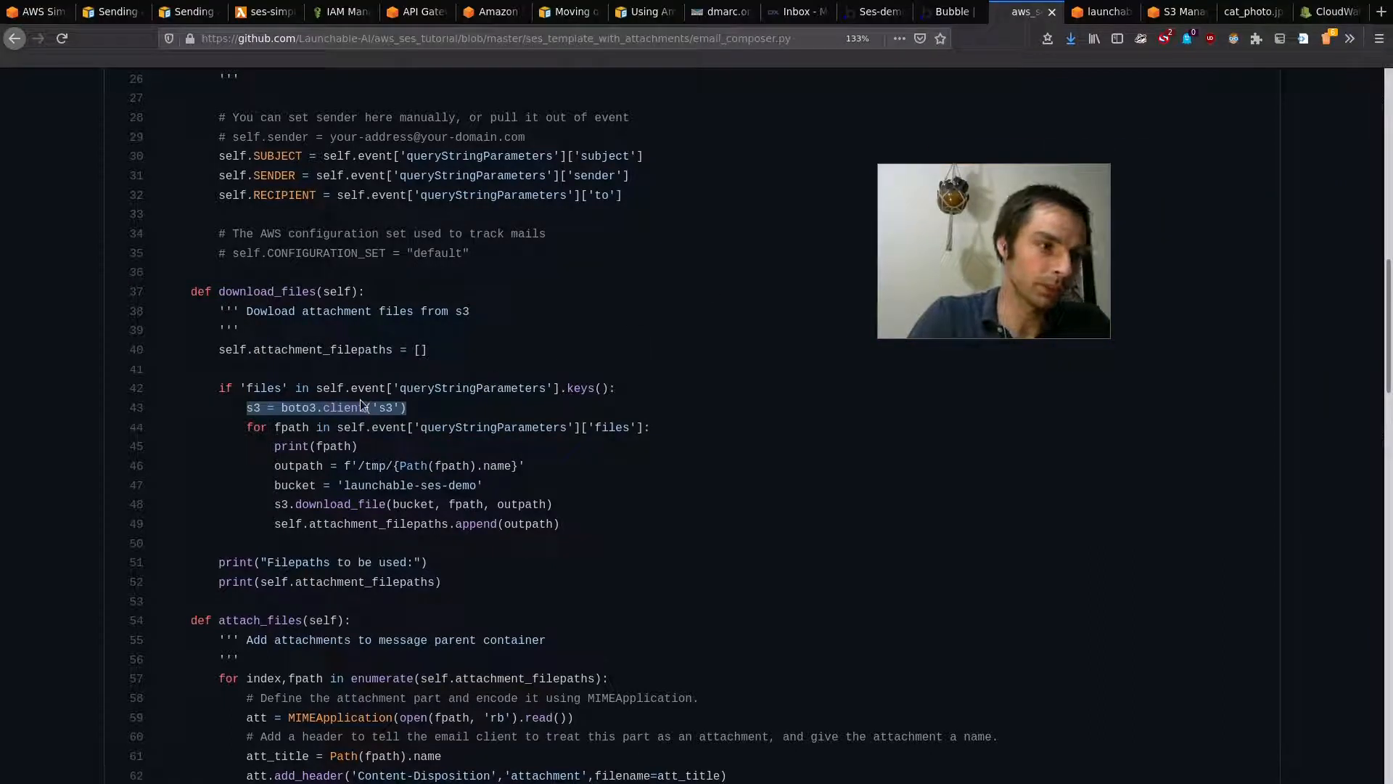
click(431, 458)
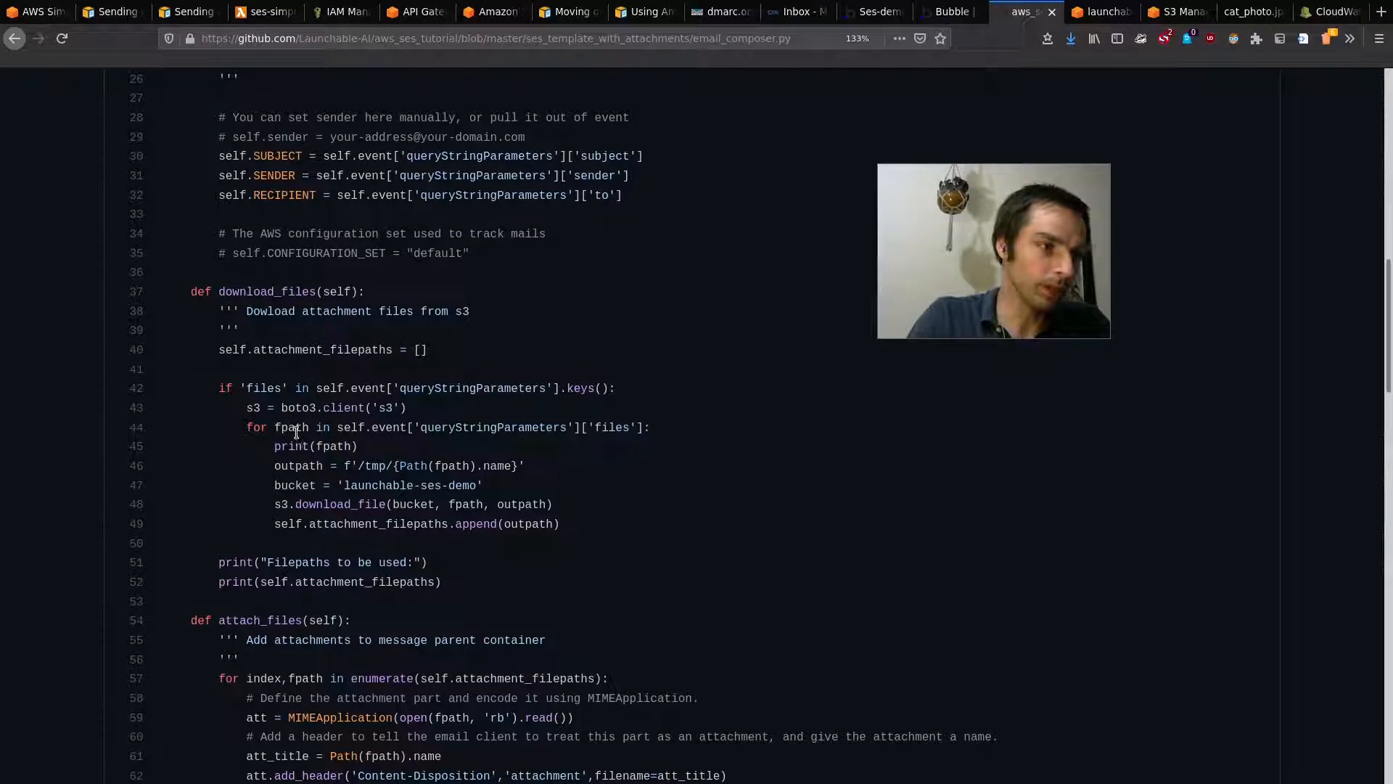
drag(344, 465, 546, 470)
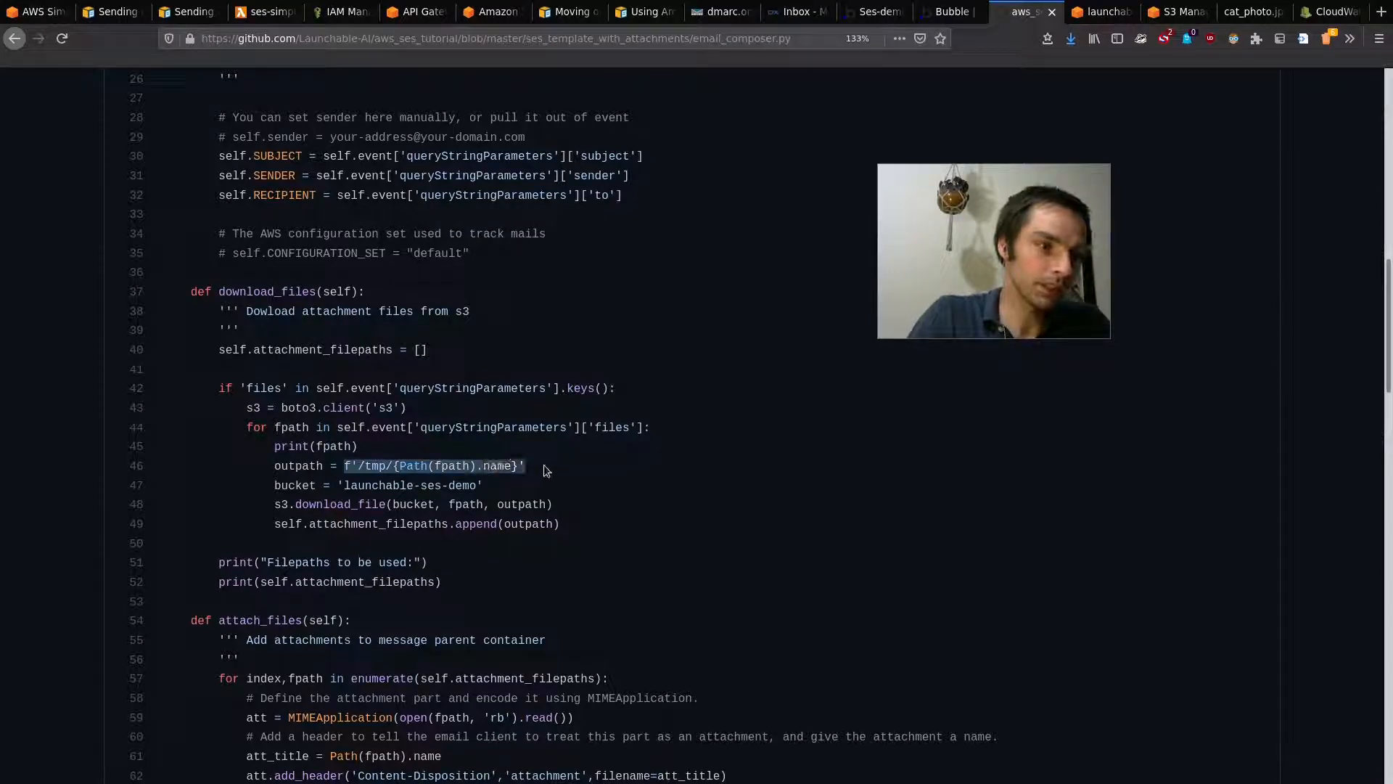
click(298, 466)
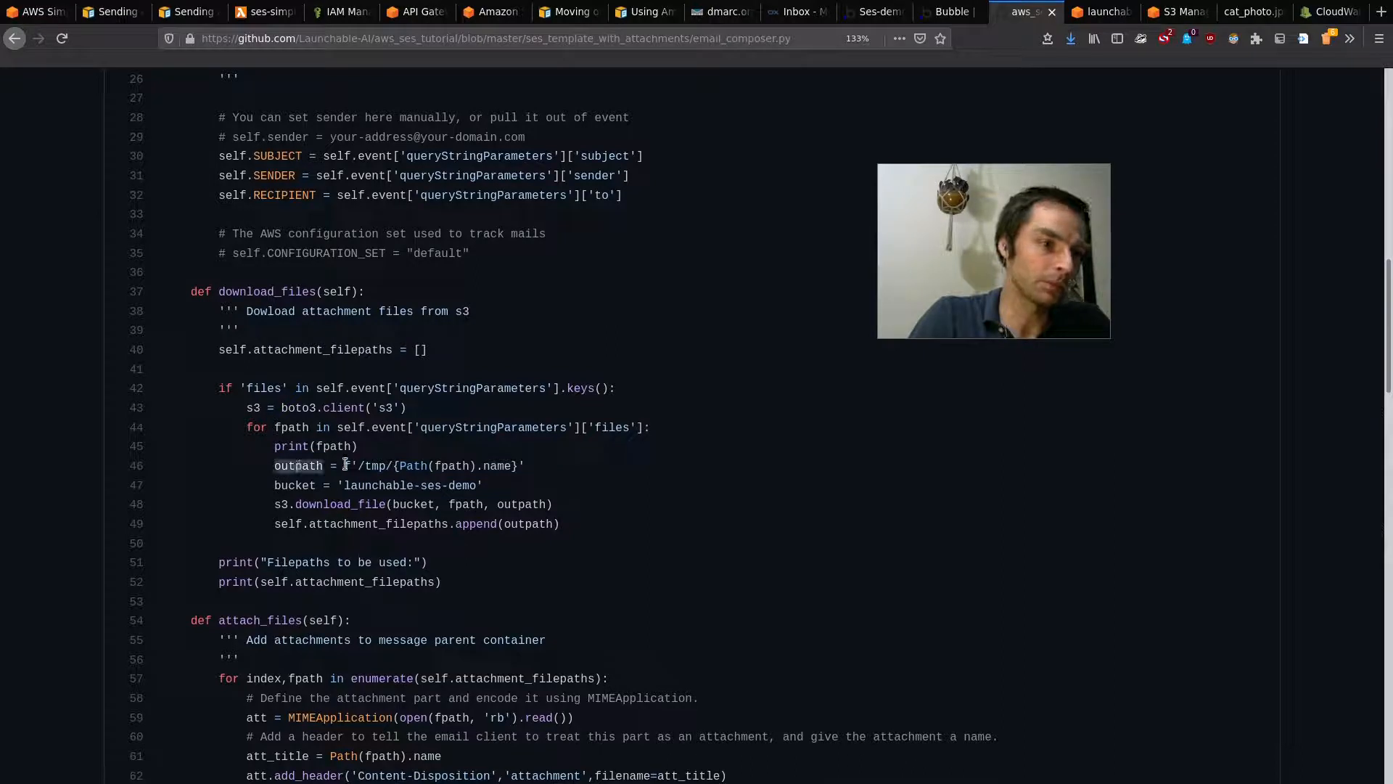
drag(359, 465, 405, 467)
click(428, 466)
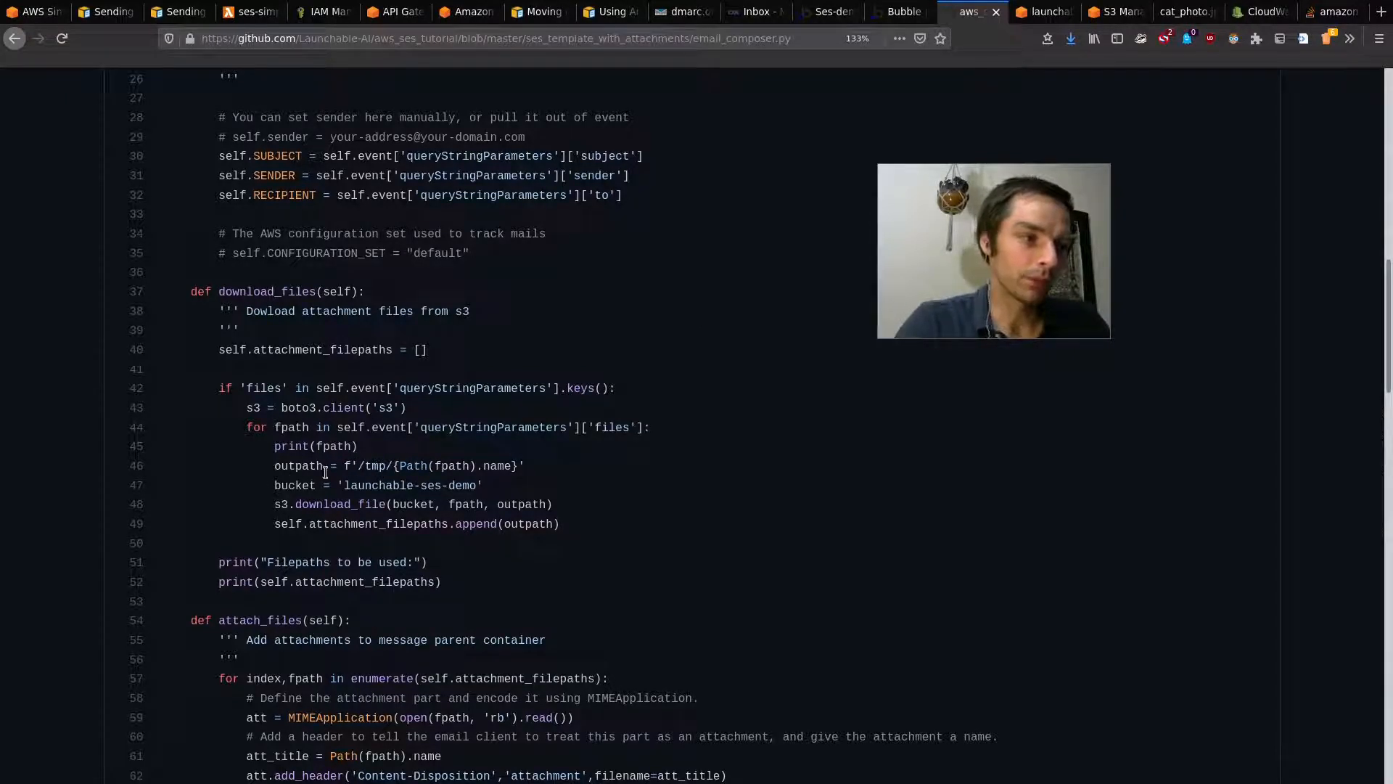
drag(278, 466, 330, 468)
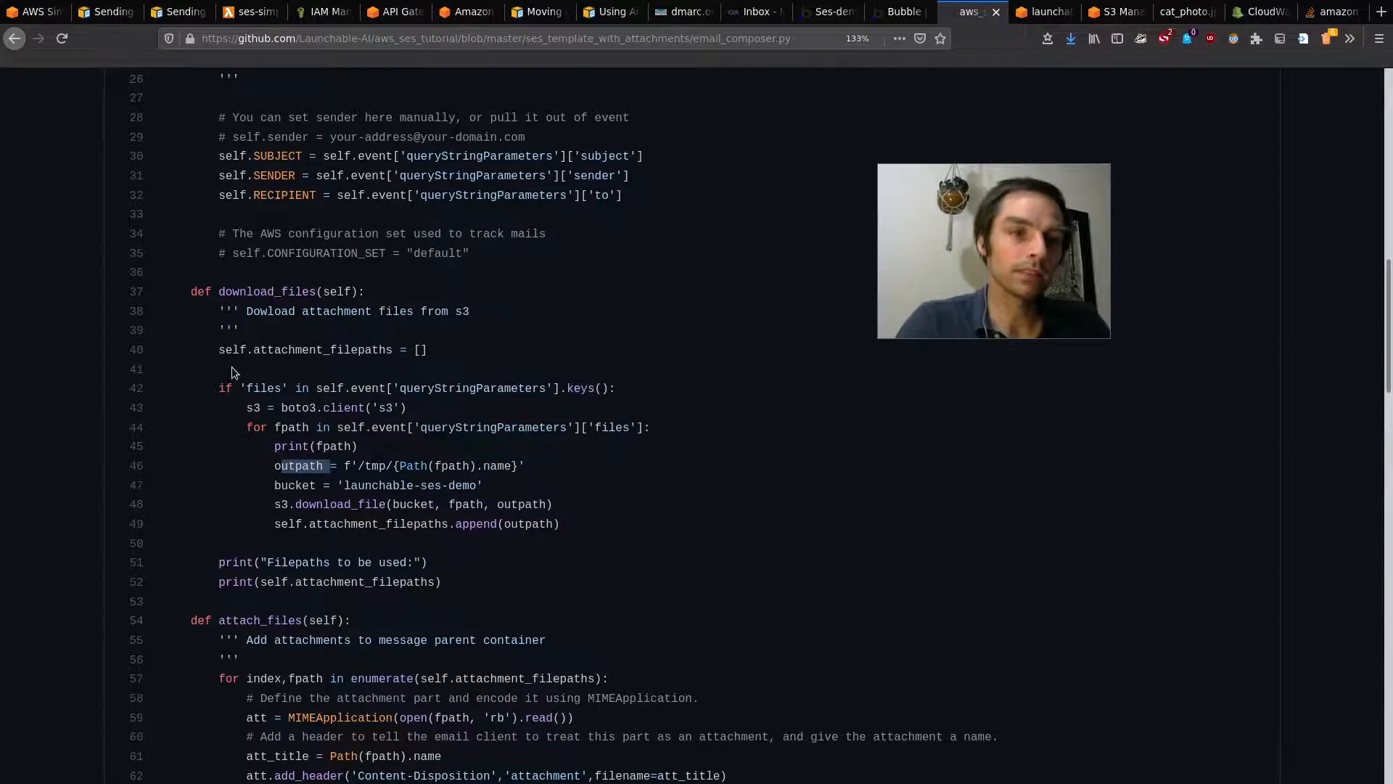
click(284, 482)
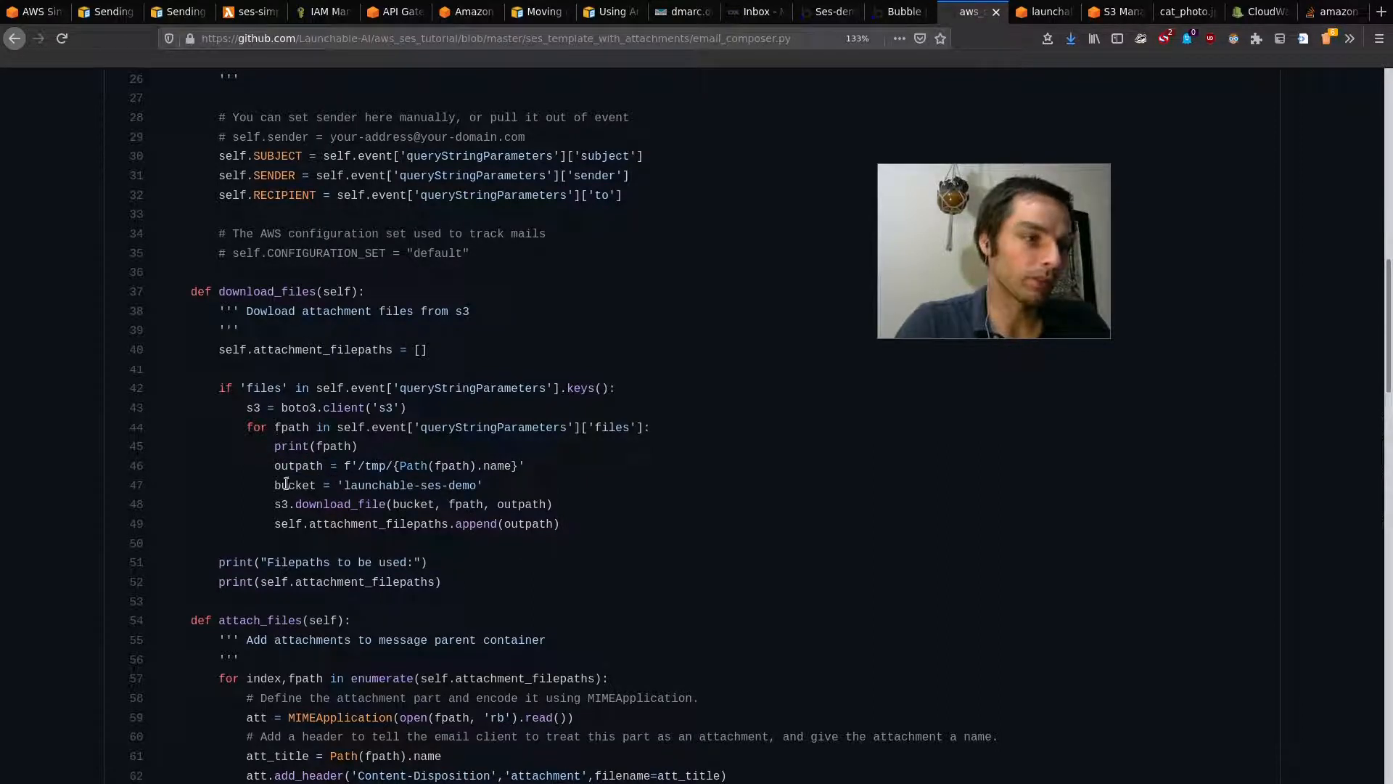
drag(344, 485, 477, 484)
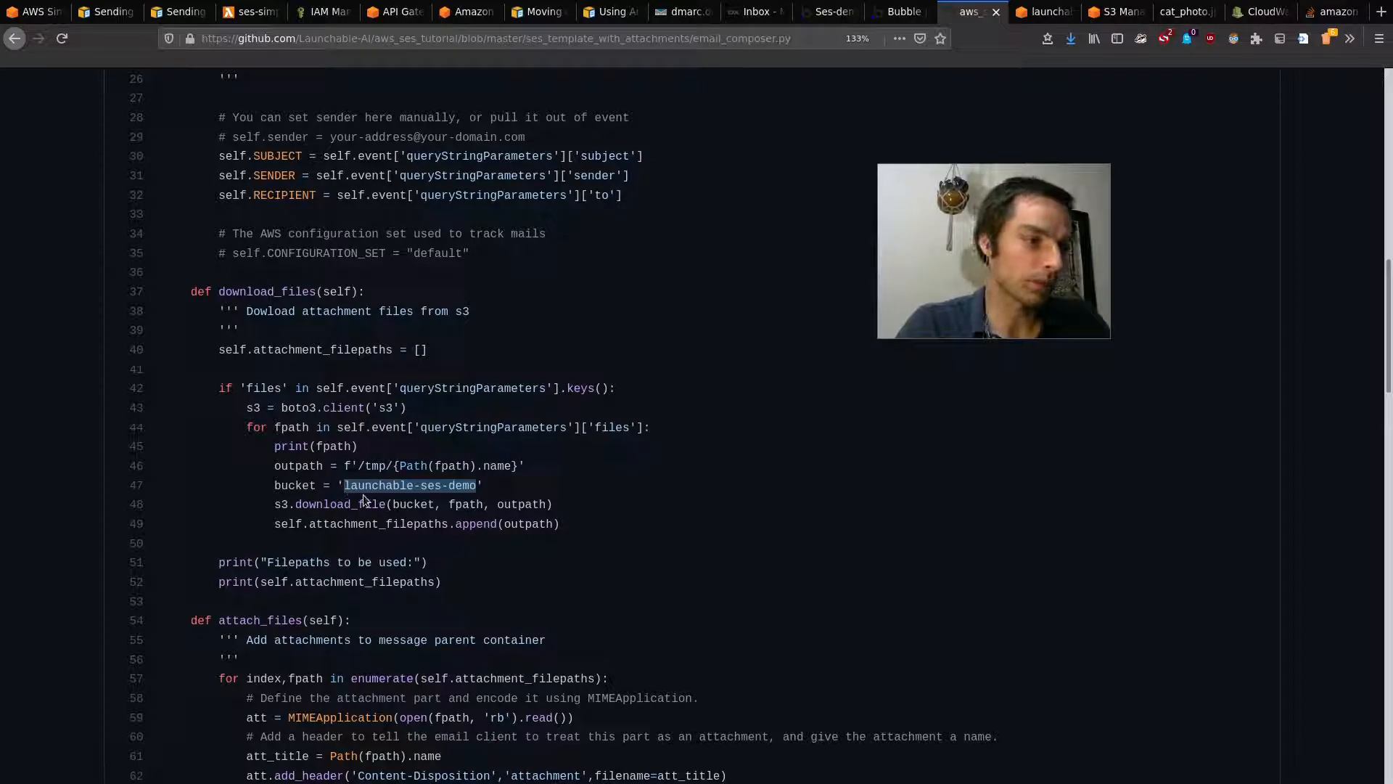
click(436, 484)
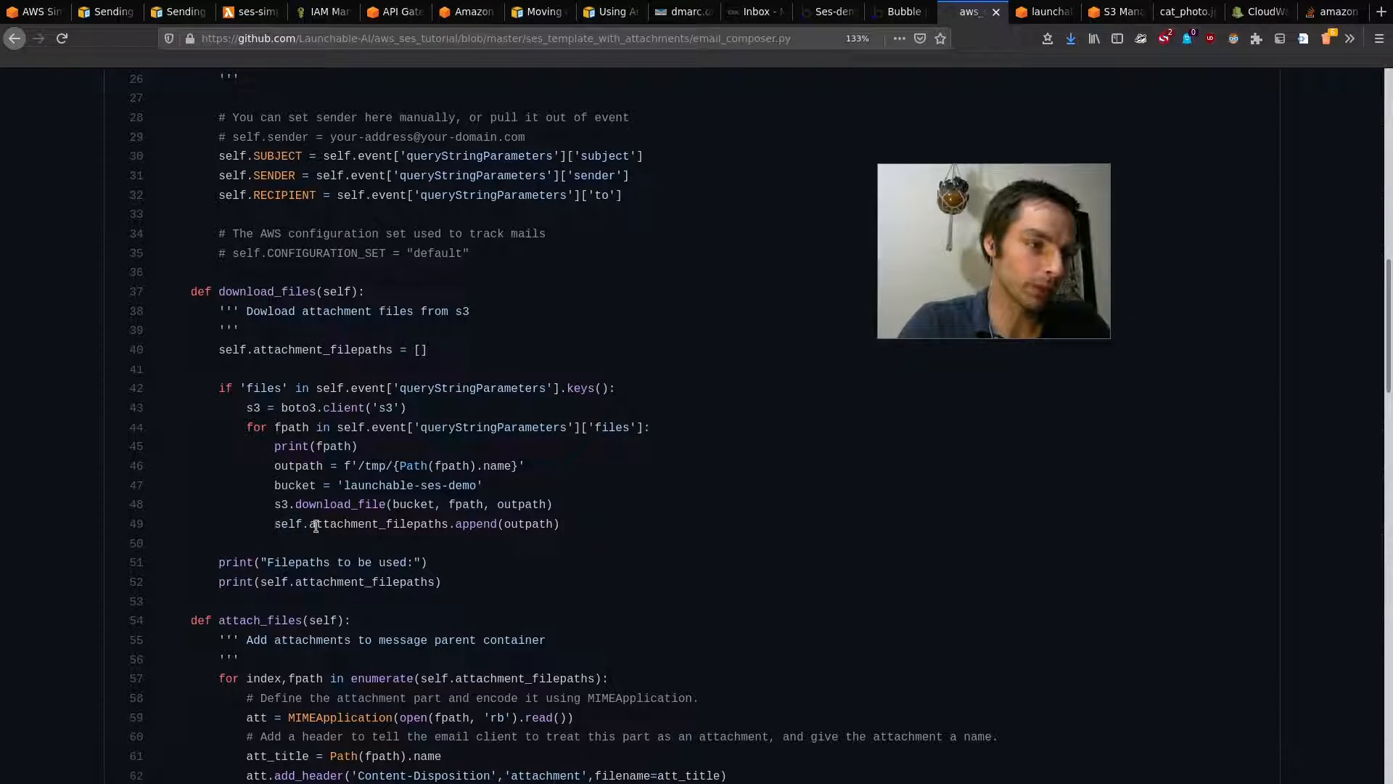
drag(317, 526, 573, 520)
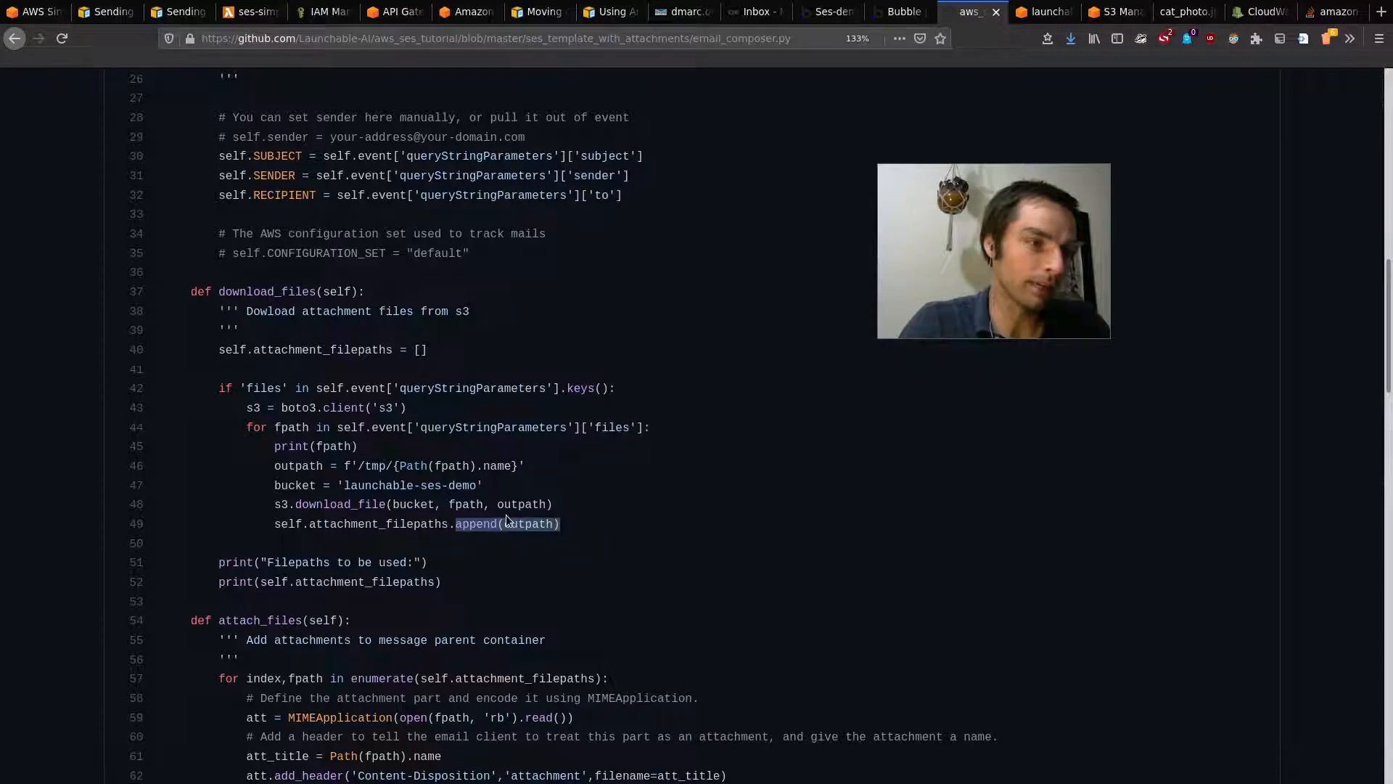
drag(308, 523, 453, 518)
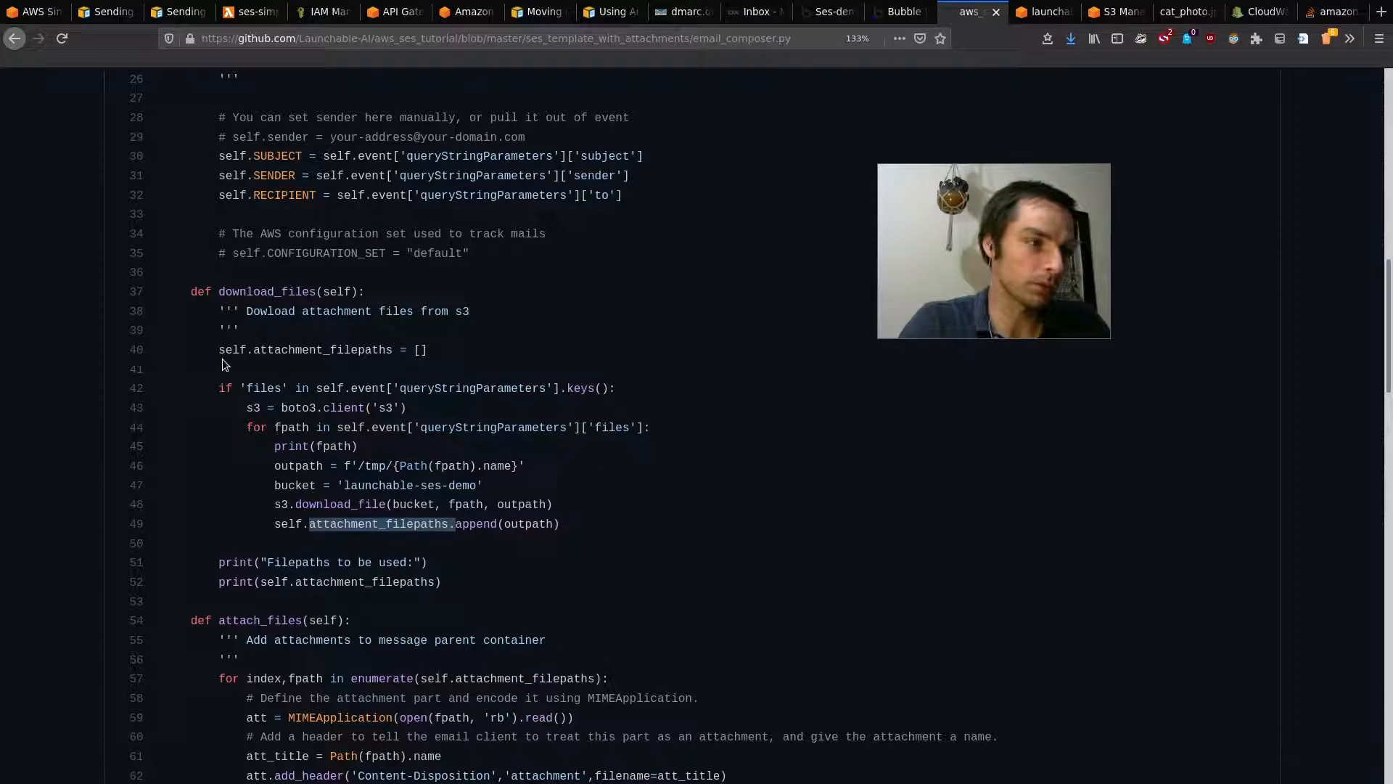
drag(222, 355, 447, 344)
click(447, 344)
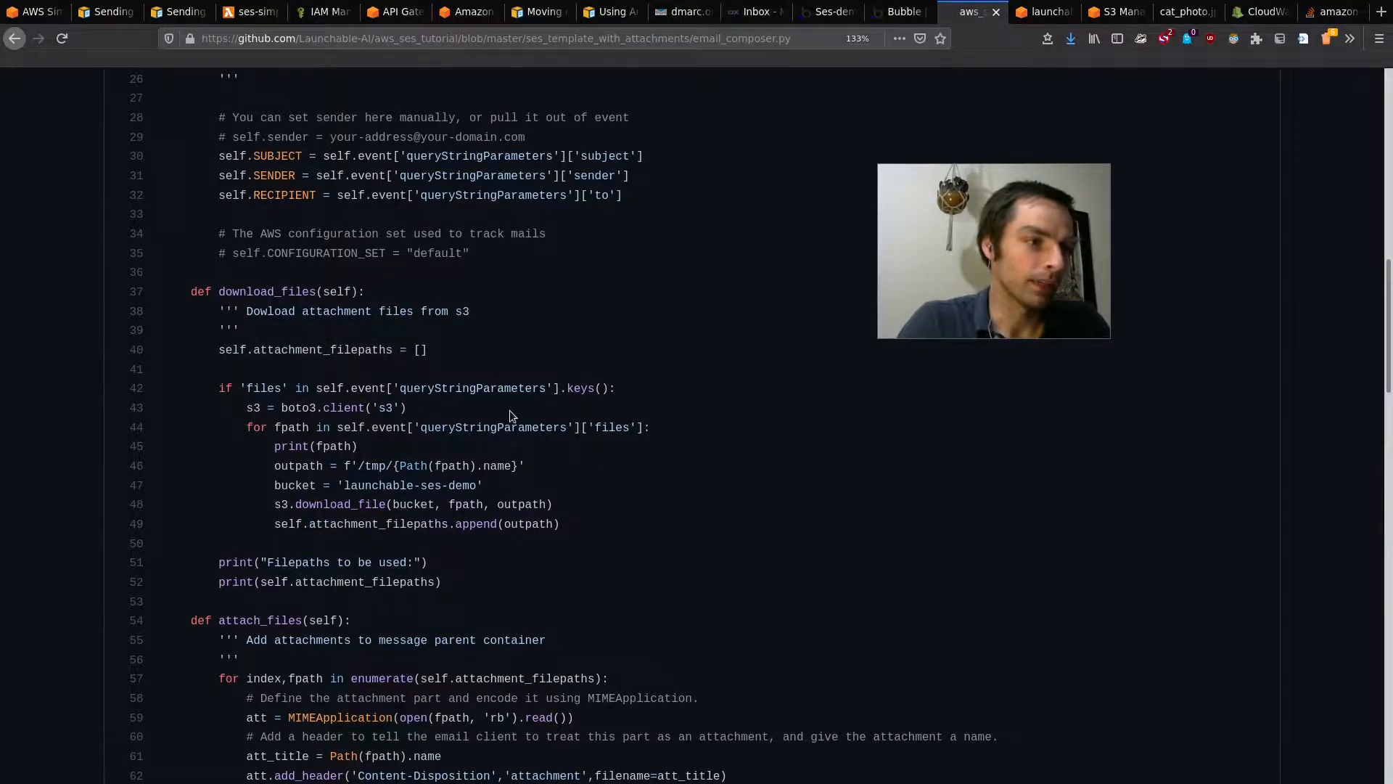
scroll(509, 411, down, 15)
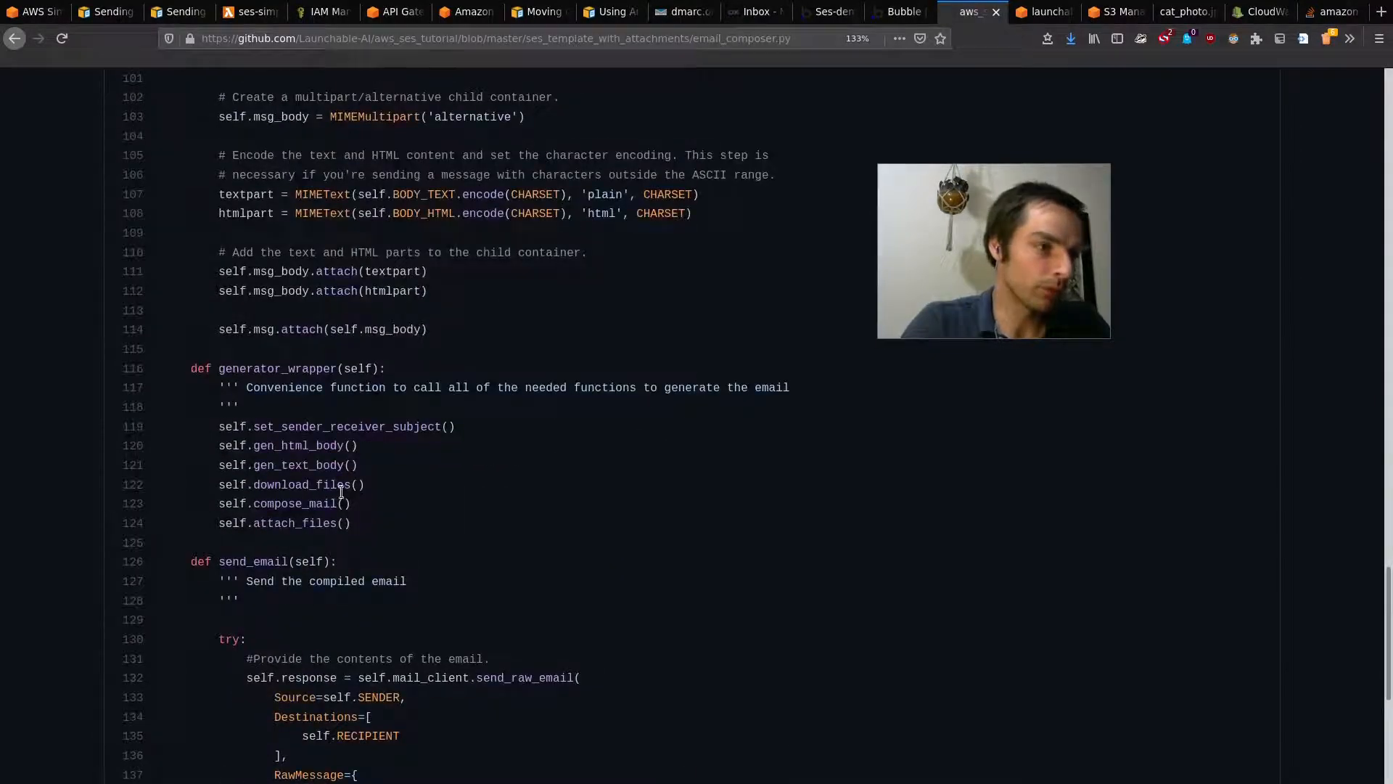
drag(350, 504, 219, 504)
scroll(302, 434, up, 5)
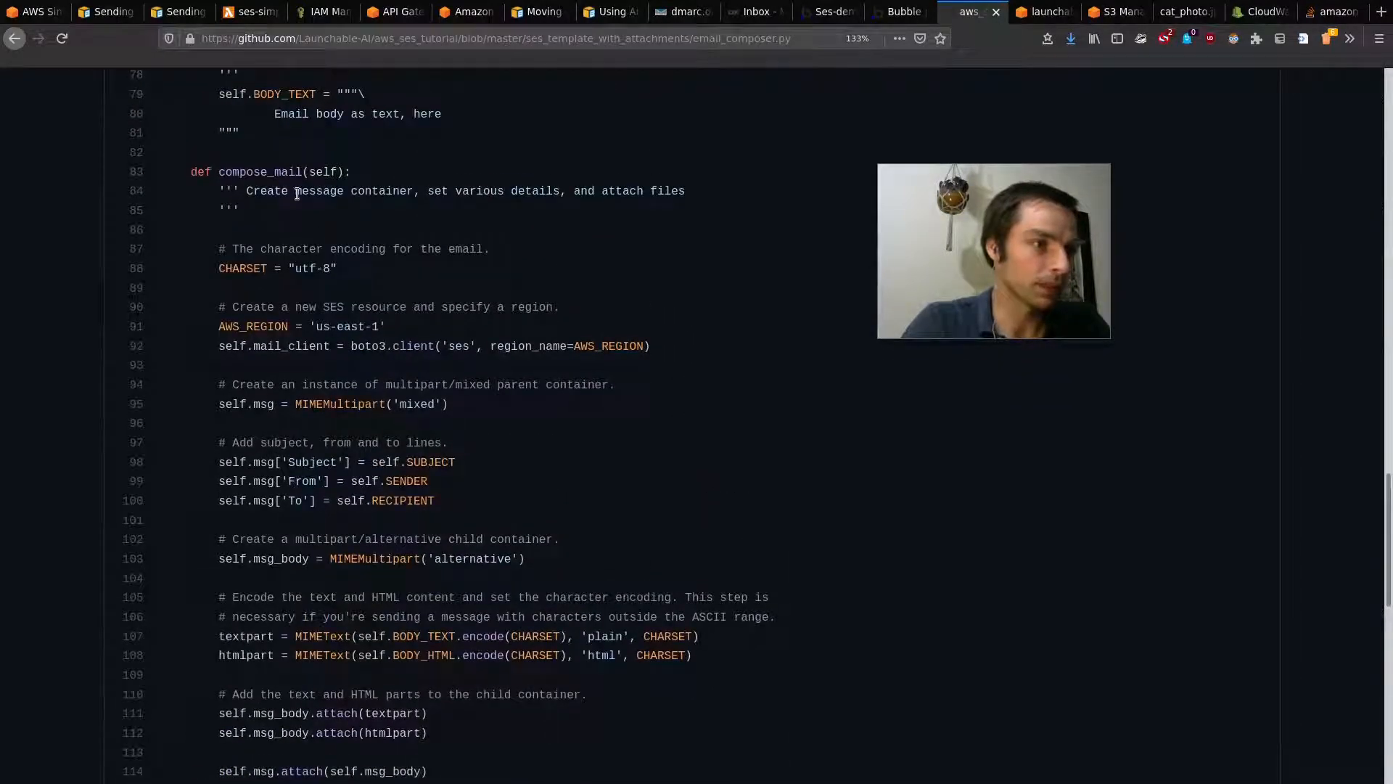
double_click(241, 268)
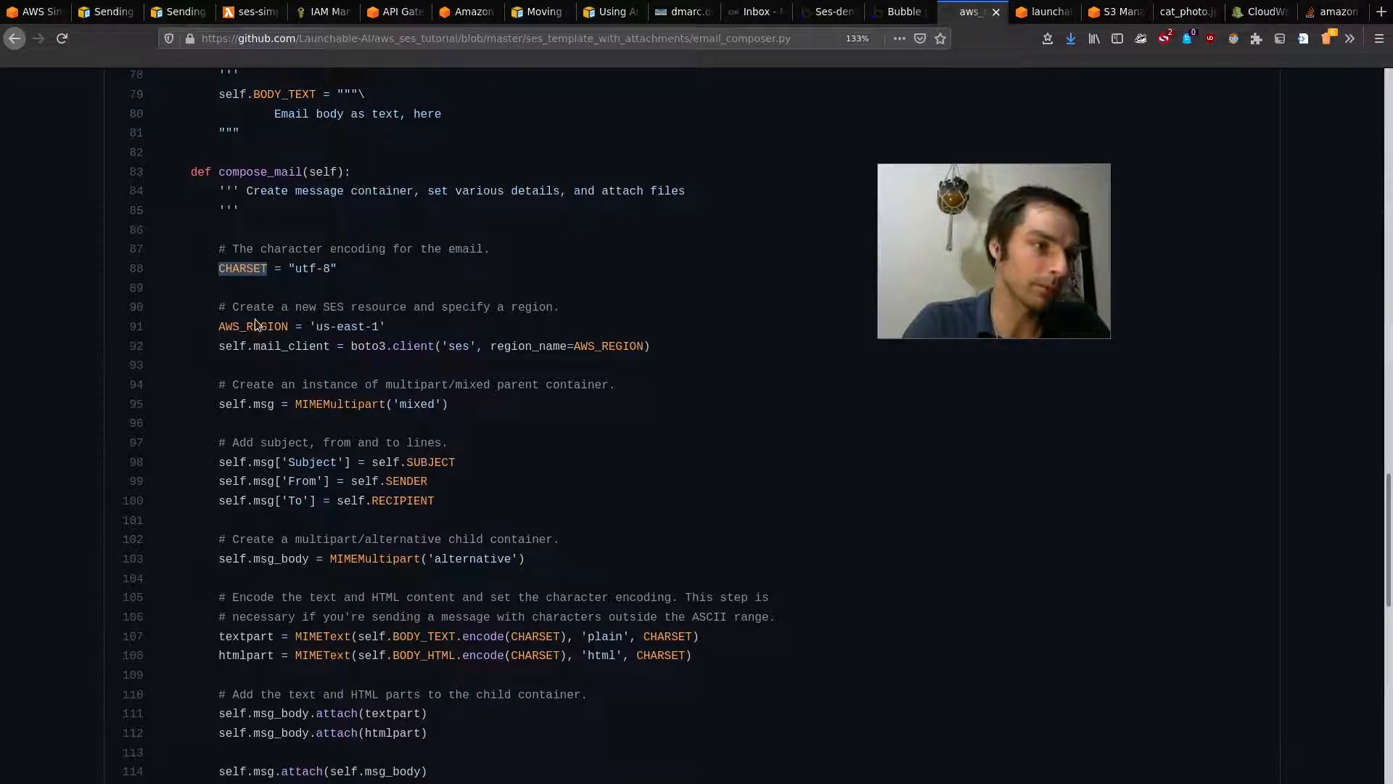
drag(336, 327, 339, 341)
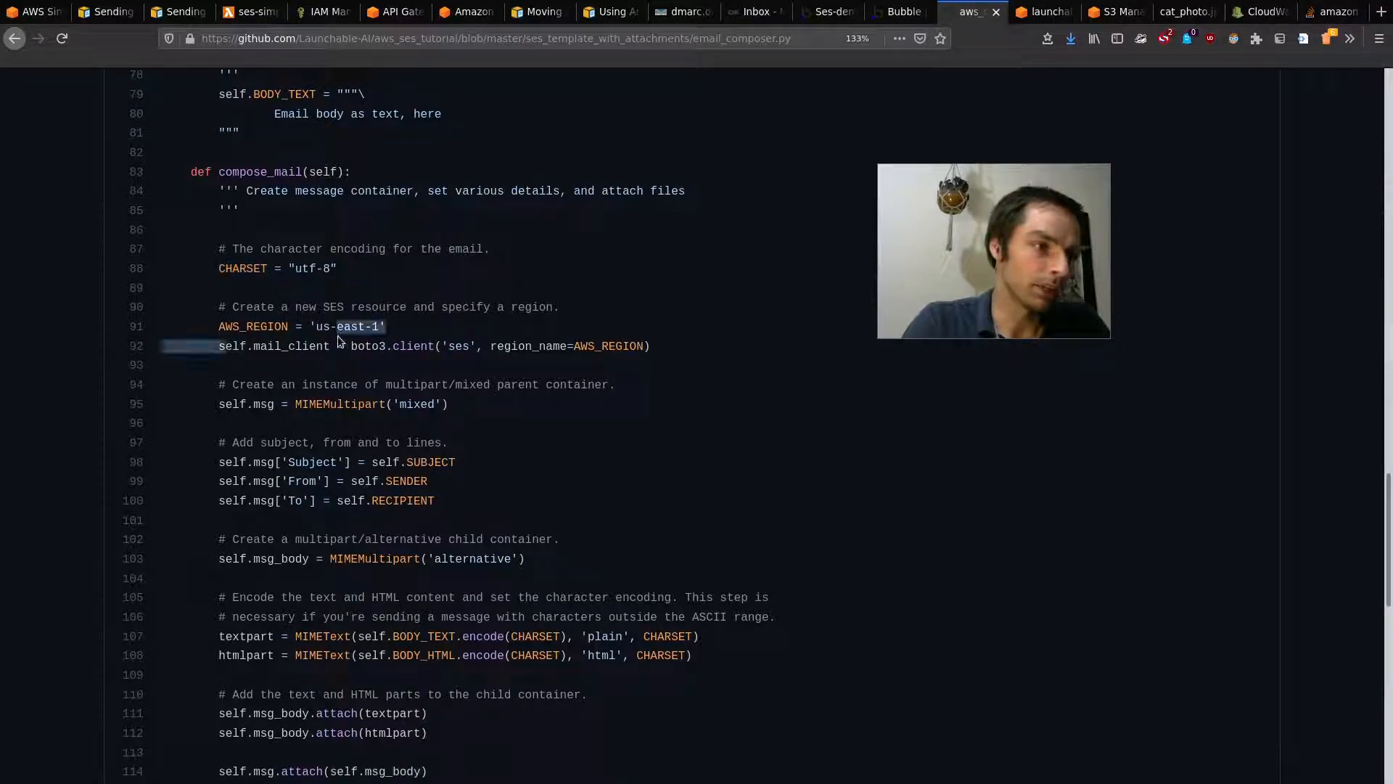
click(387, 349)
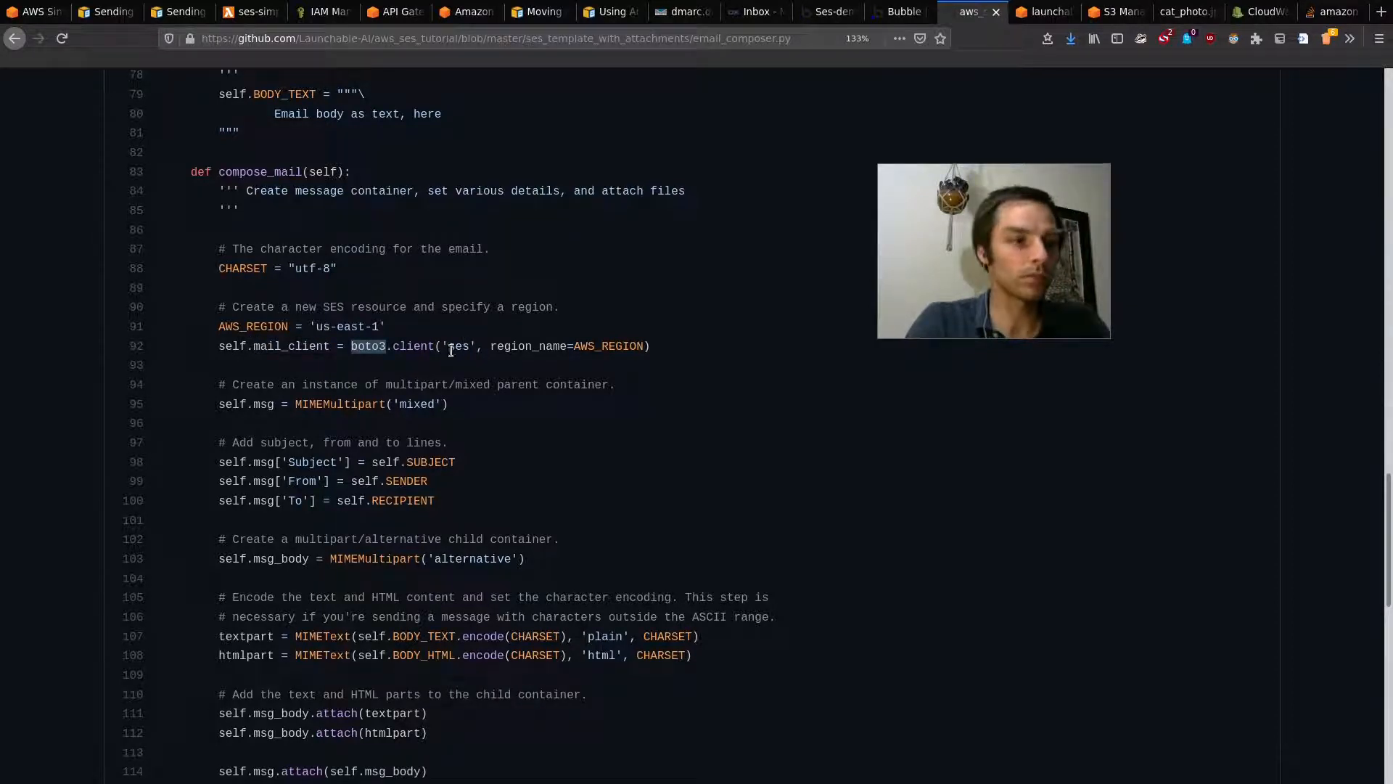
scroll(385, 345, down, 1)
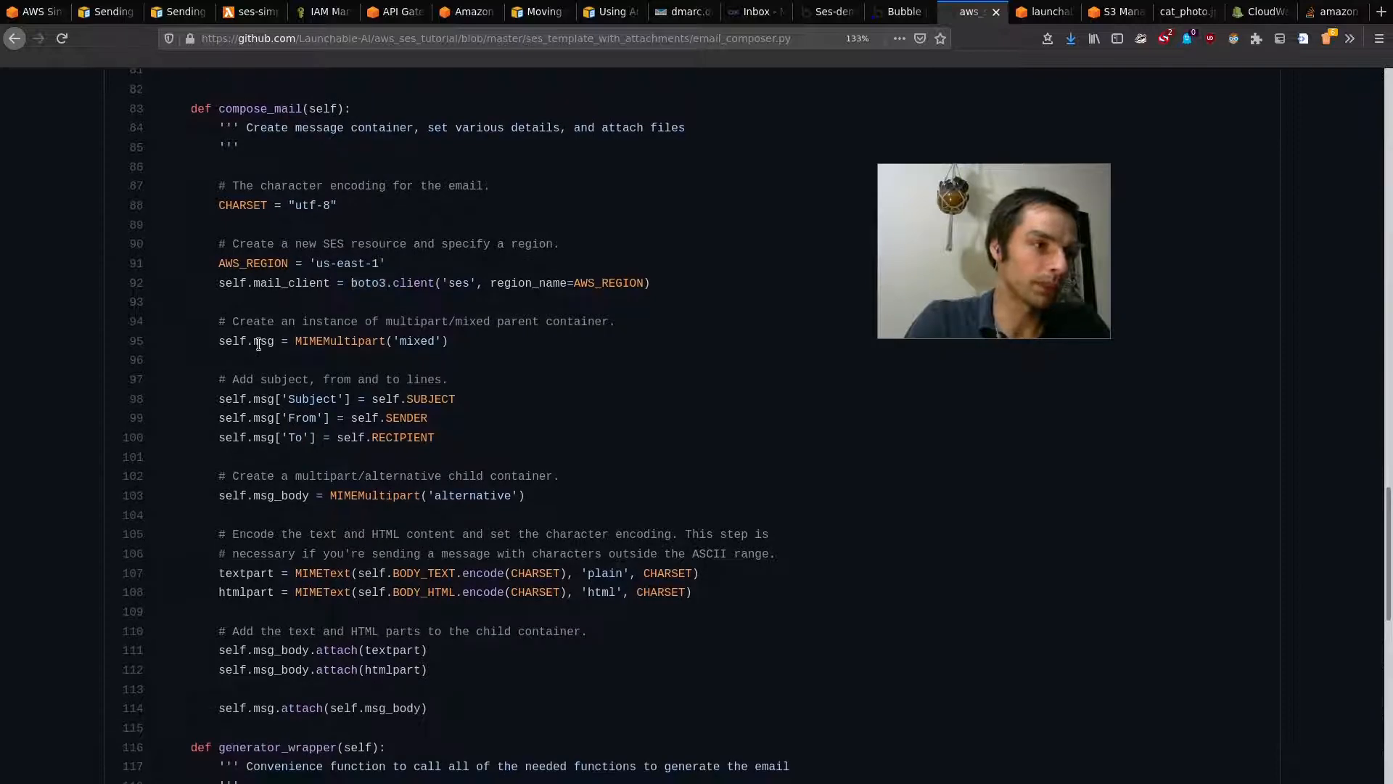
drag(293, 337, 387, 338)
scroll(386, 337, up, 20)
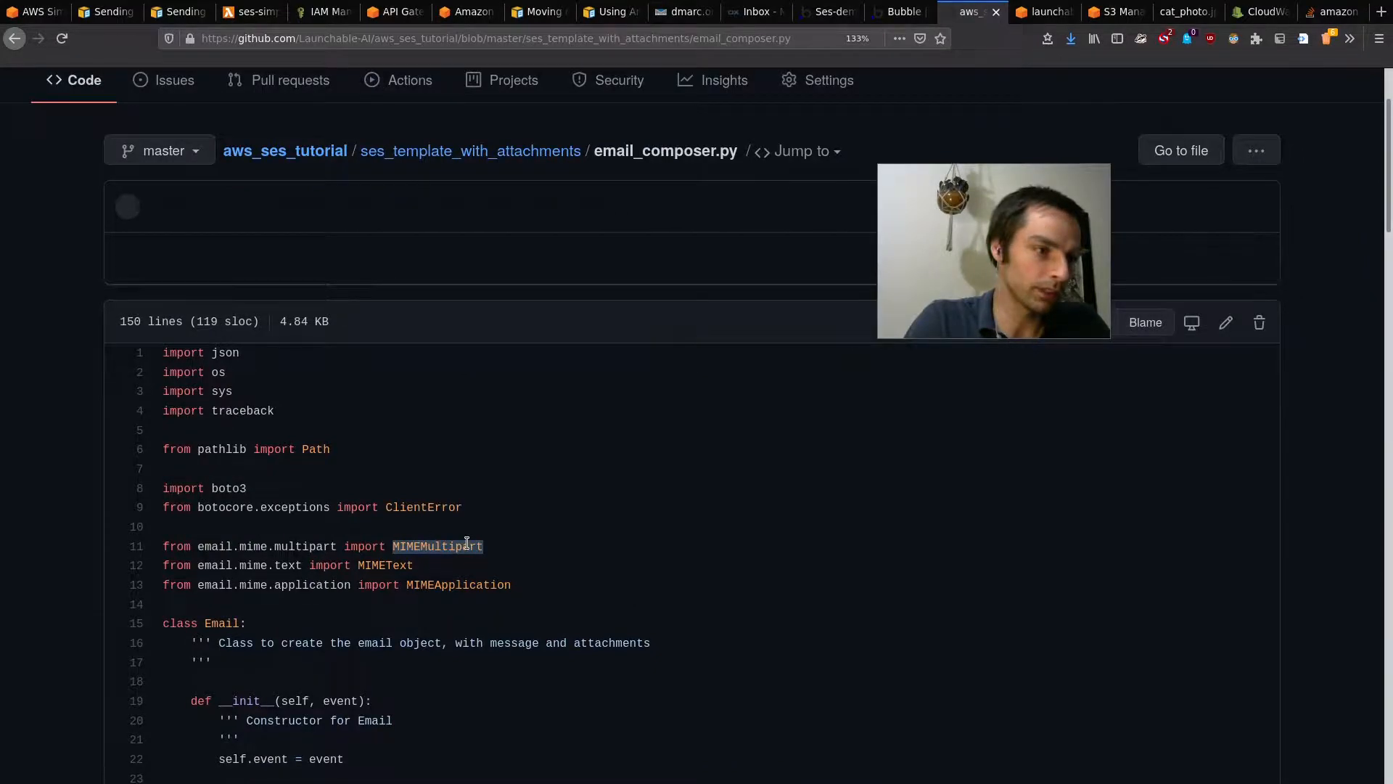
scroll(467, 544, down, 15)
scroll(538, 599, down, 5)
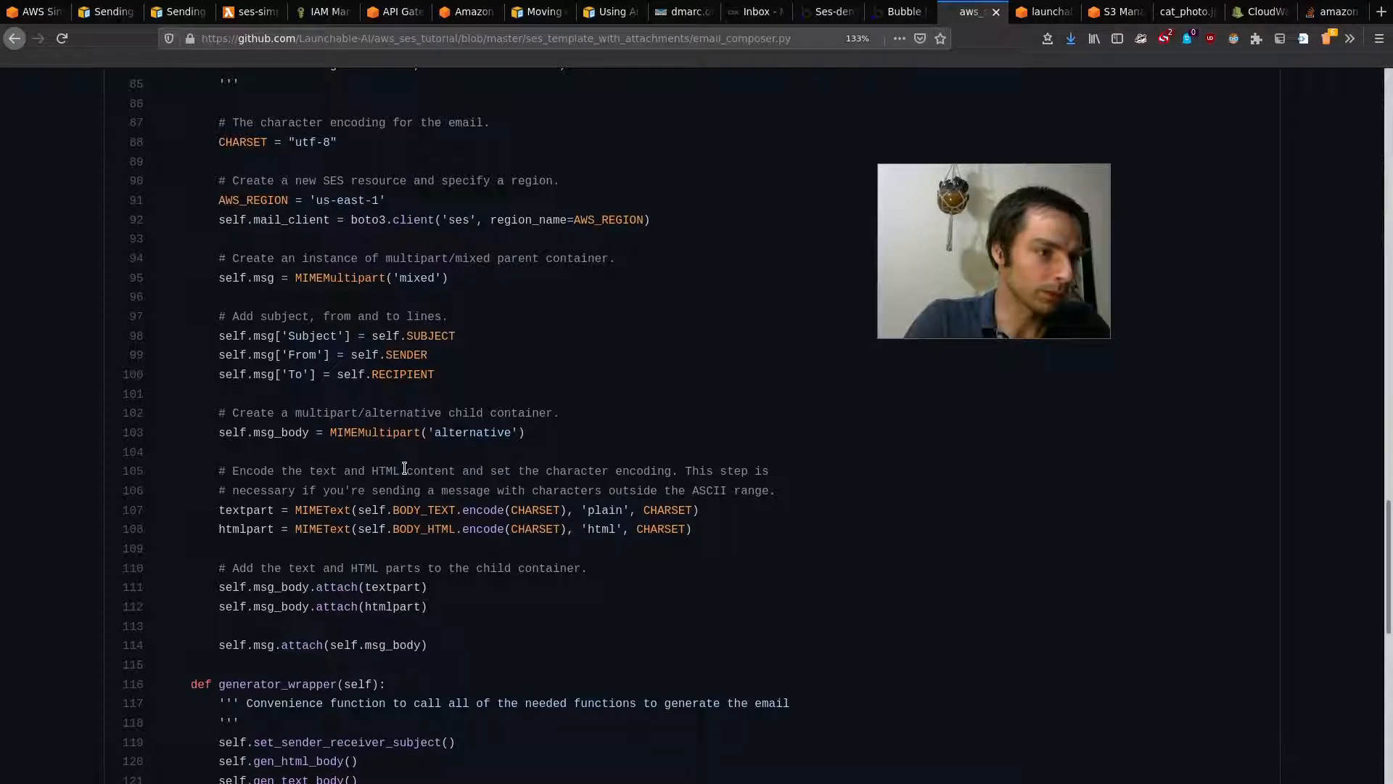
drag(434, 434, 514, 434)
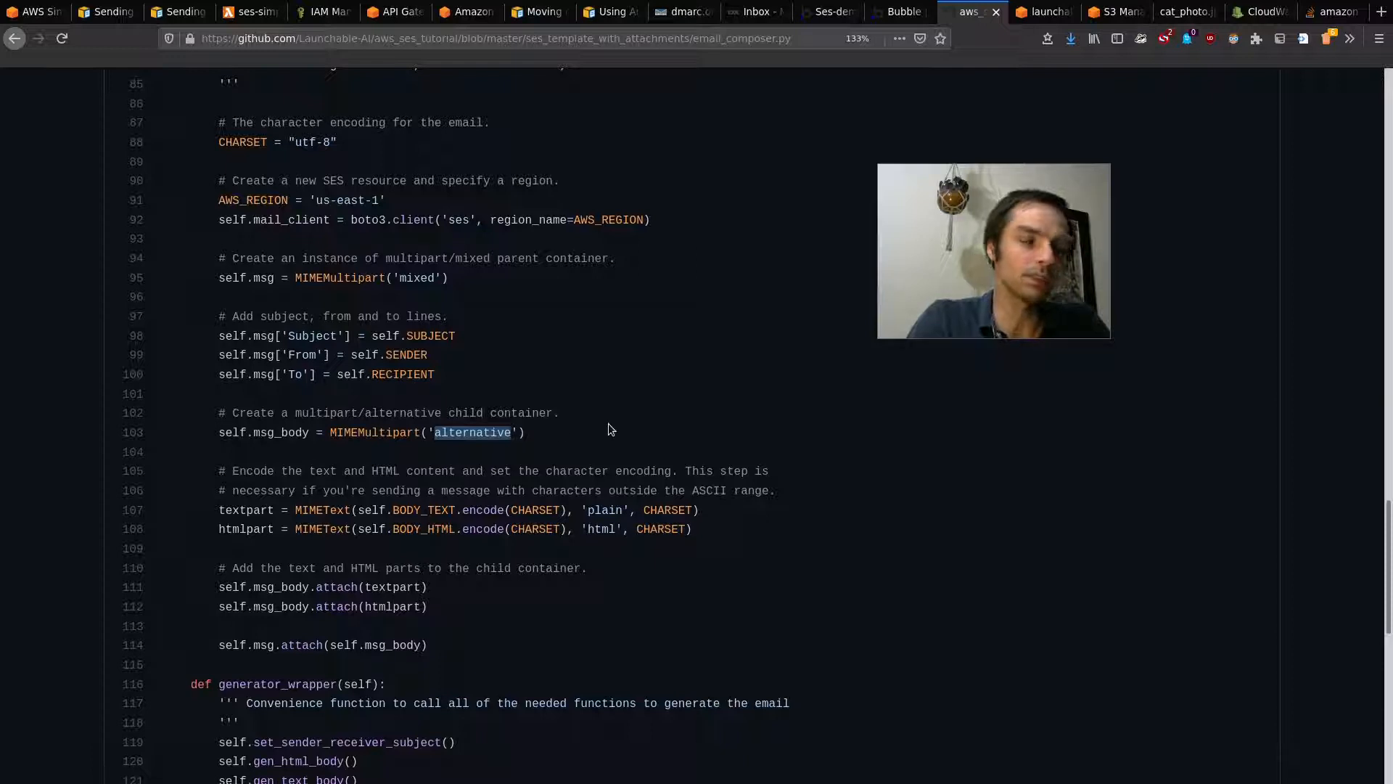
scroll(391, 428, down, 3)
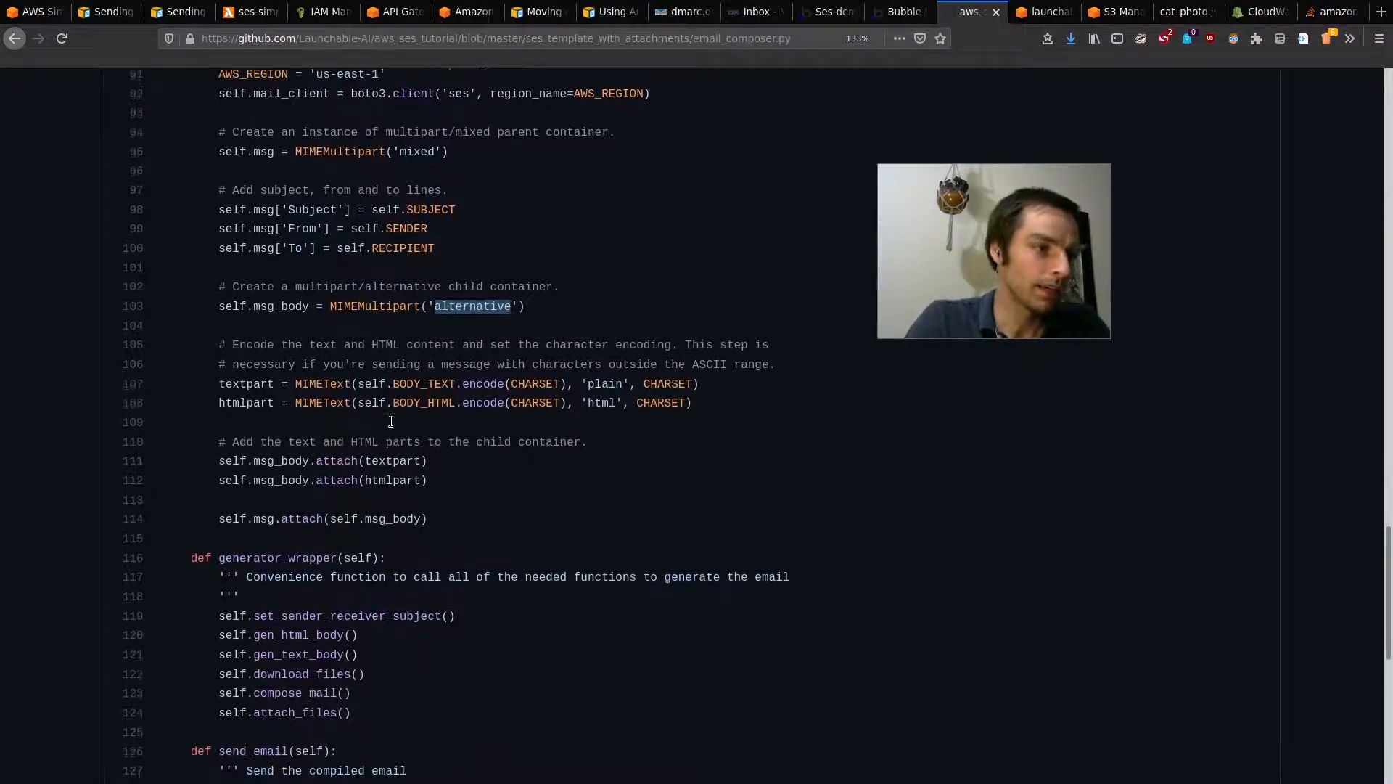
double_click(245, 378)
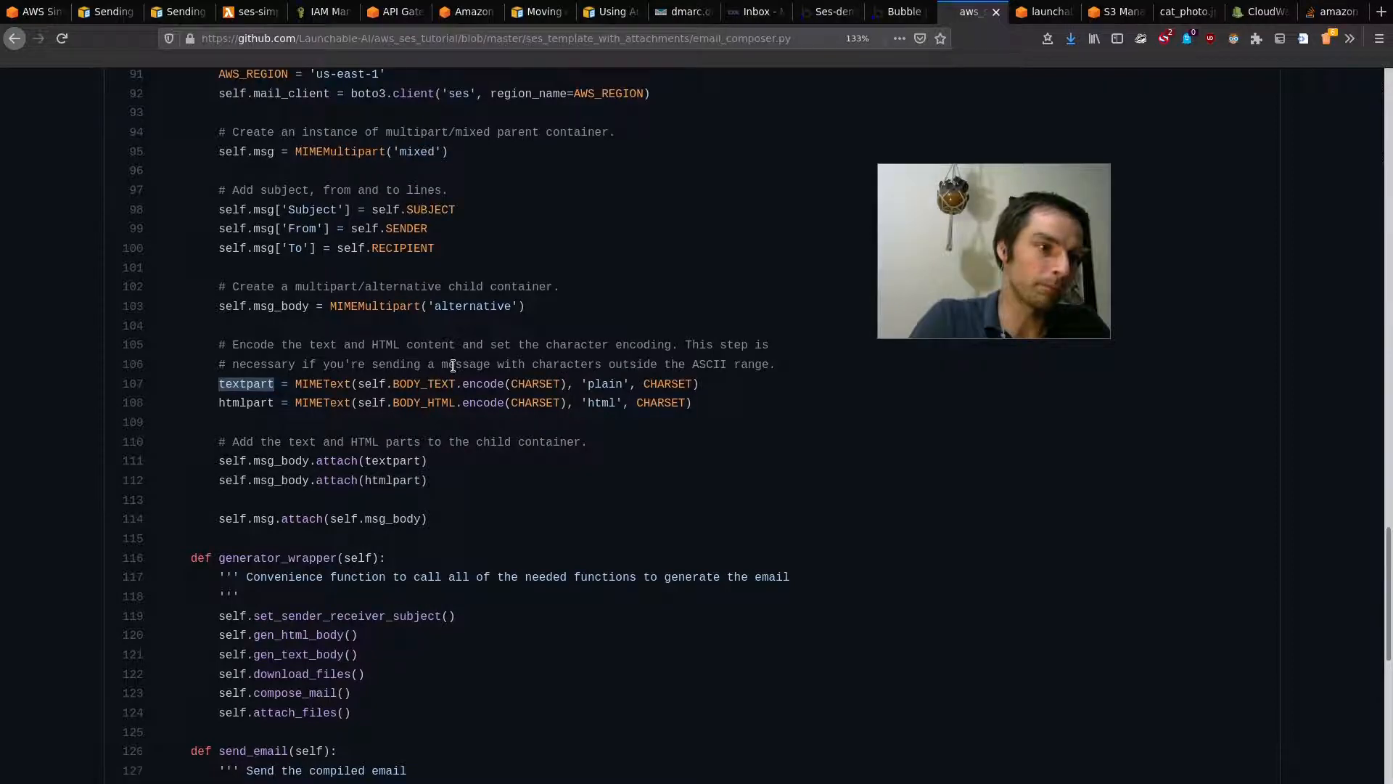
double_click(404, 383)
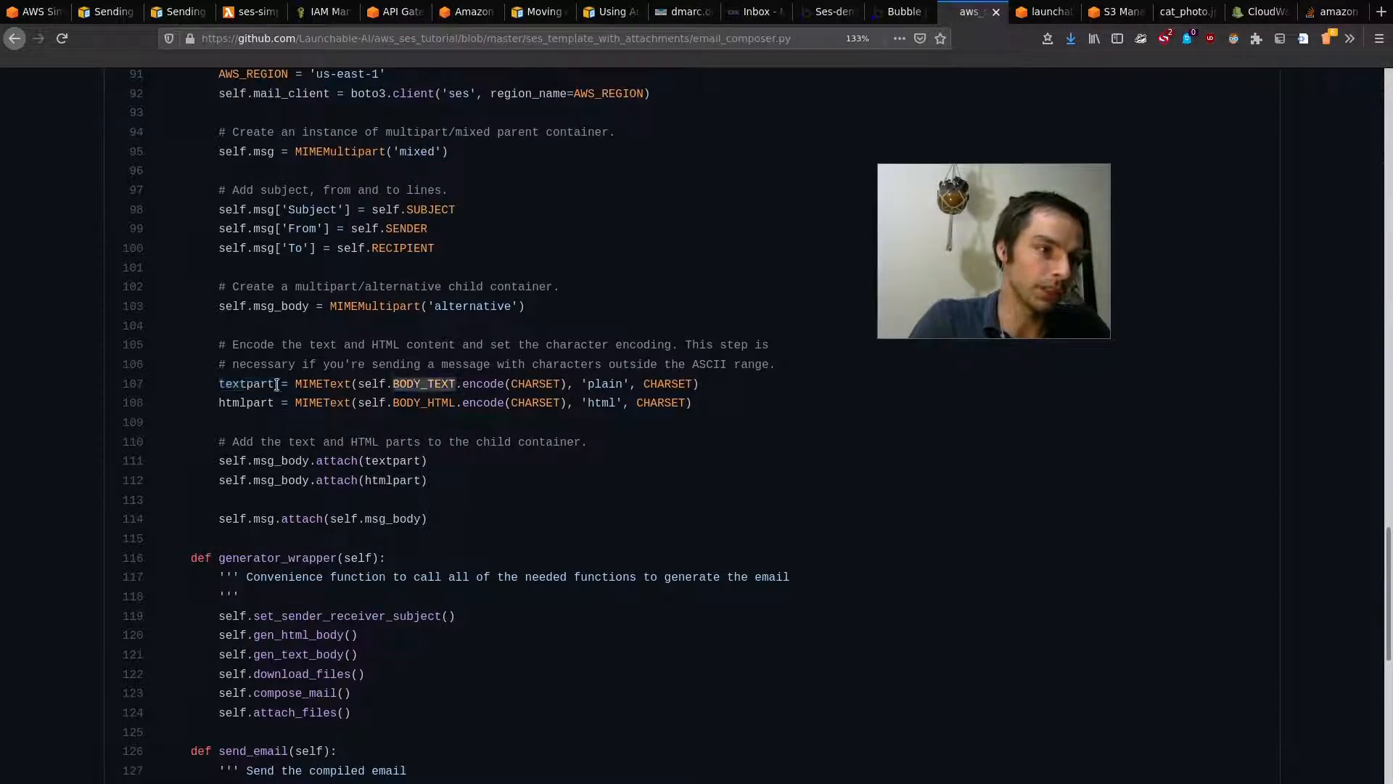
double_click(238, 403)
double_click(419, 402)
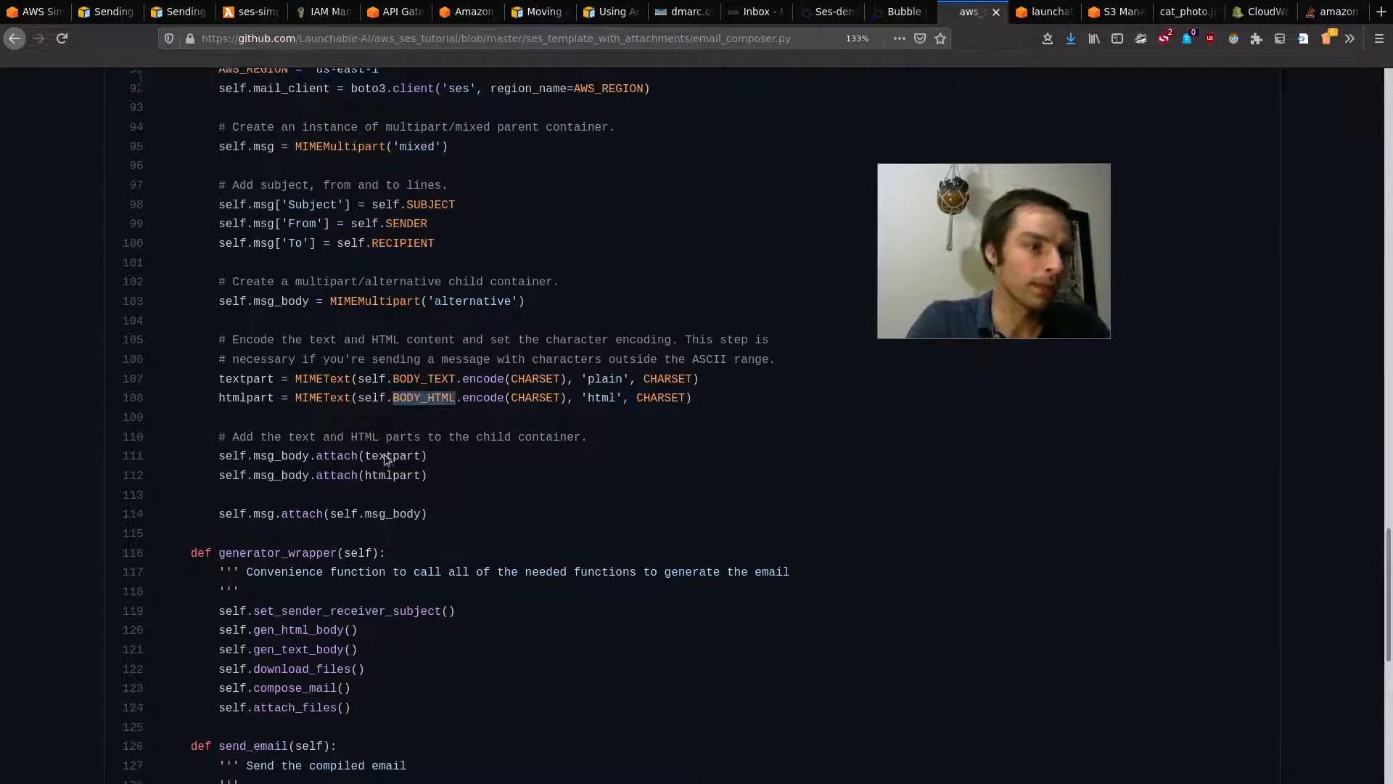
scroll(436, 436, down, 1)
drag(430, 417, 204, 397)
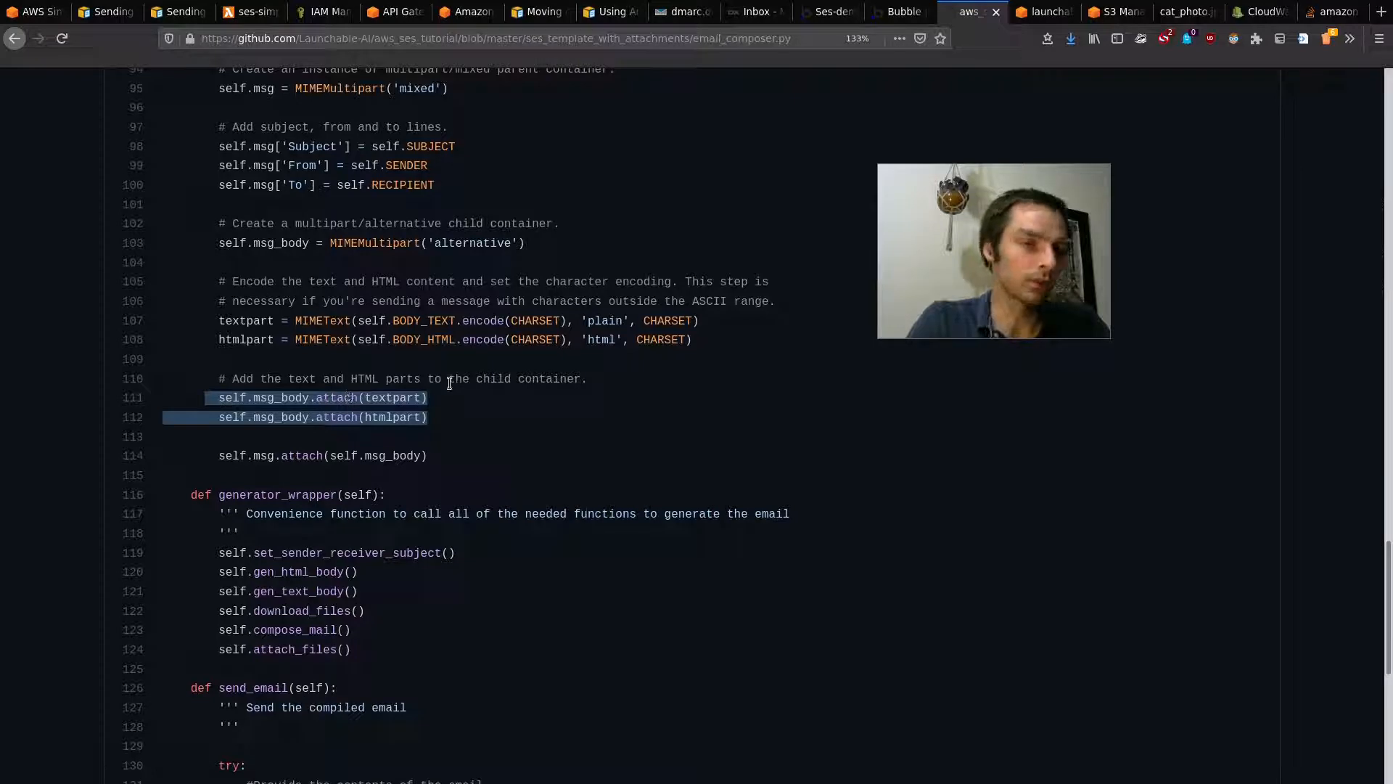
click(441, 414)
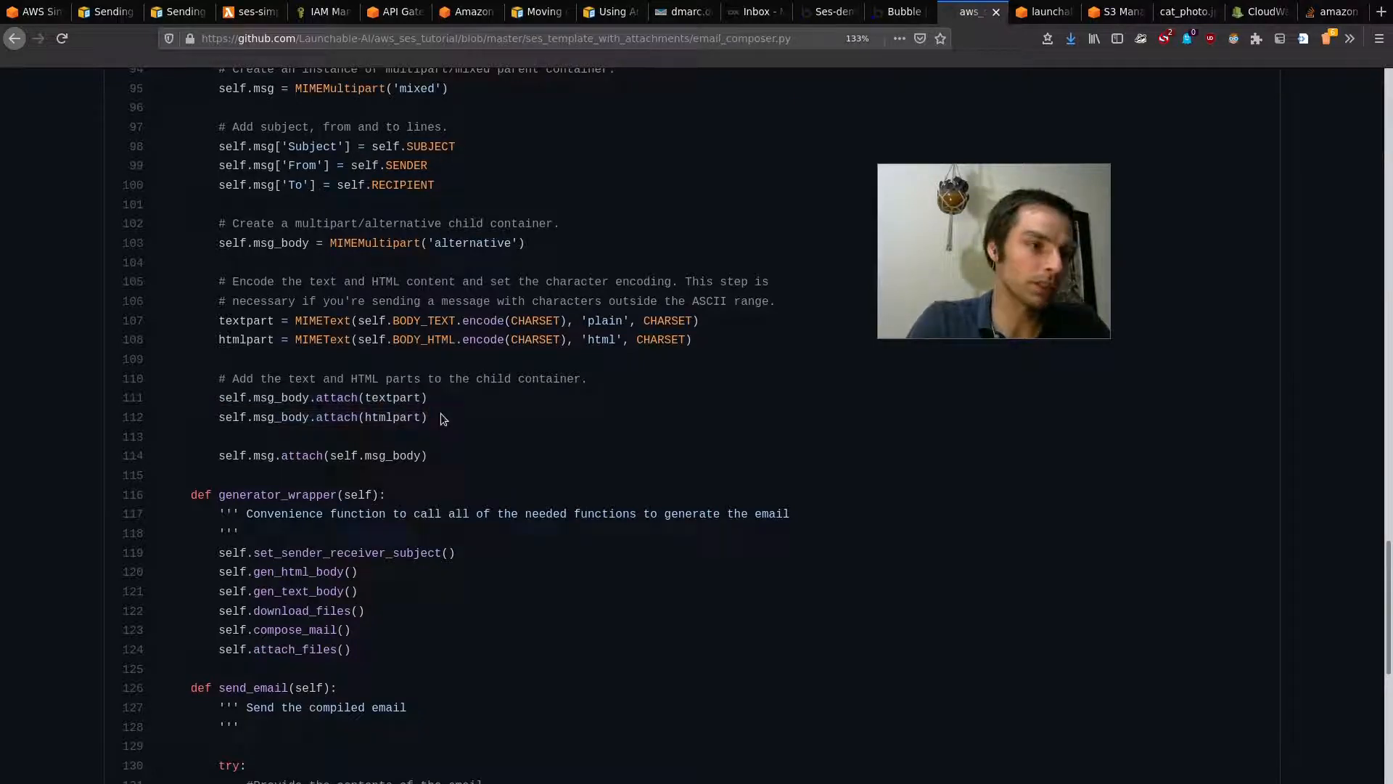
drag(435, 459, 323, 458)
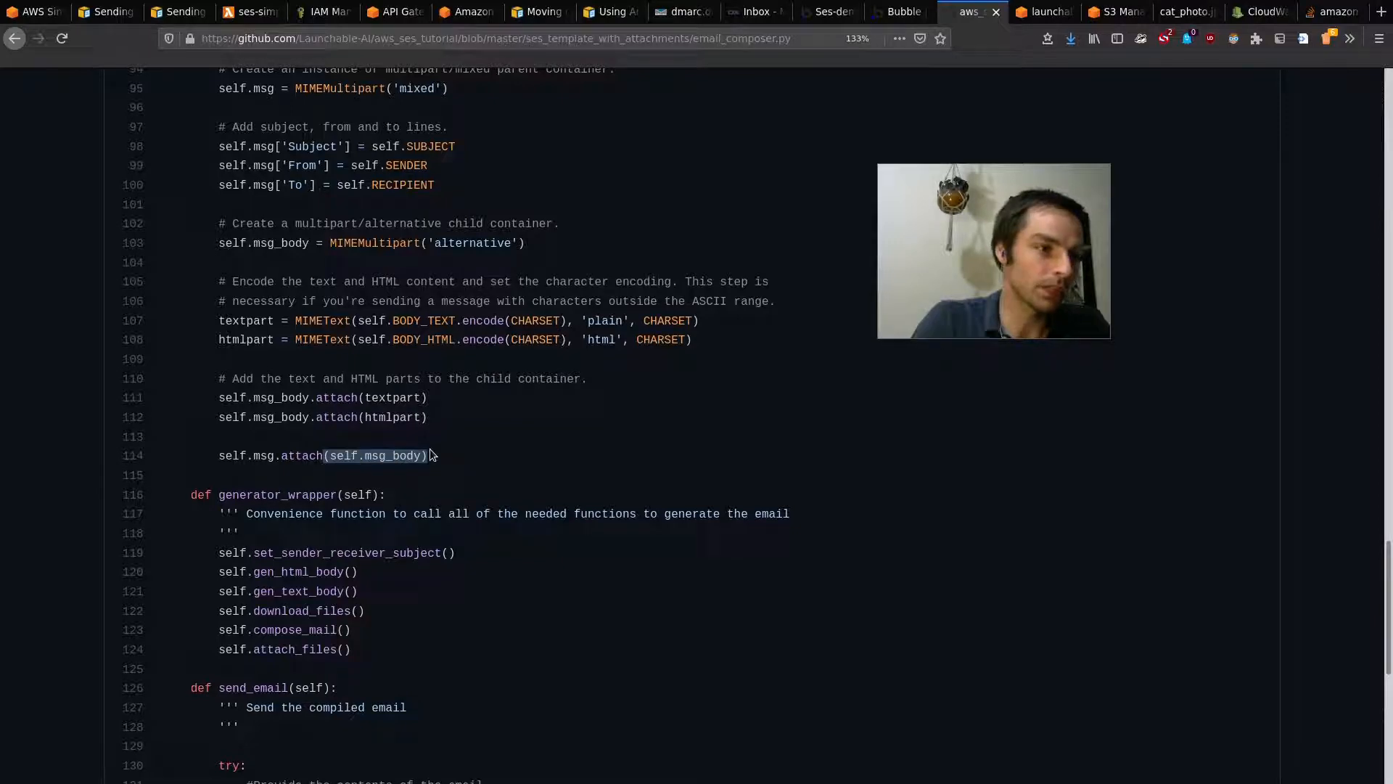
double_click(263, 456)
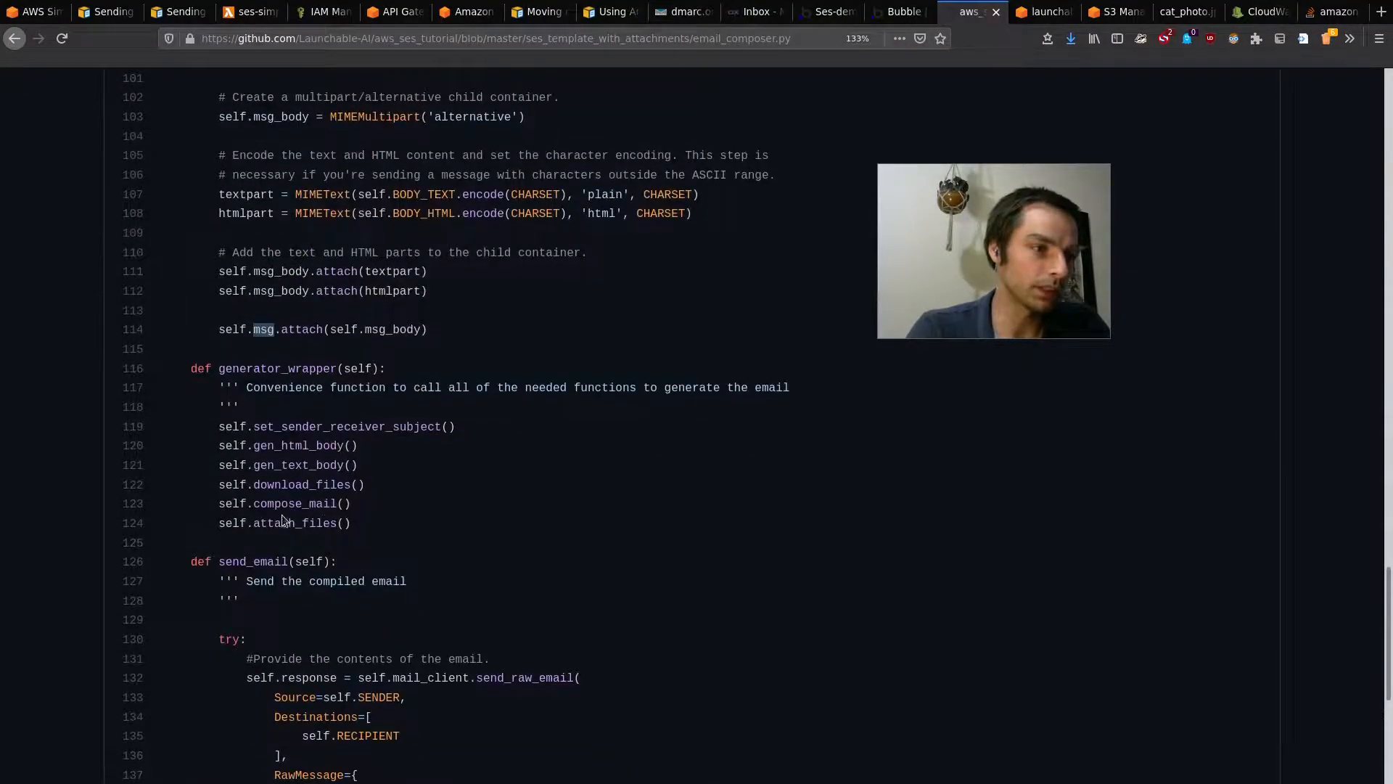
scroll(388, 491, up, 10)
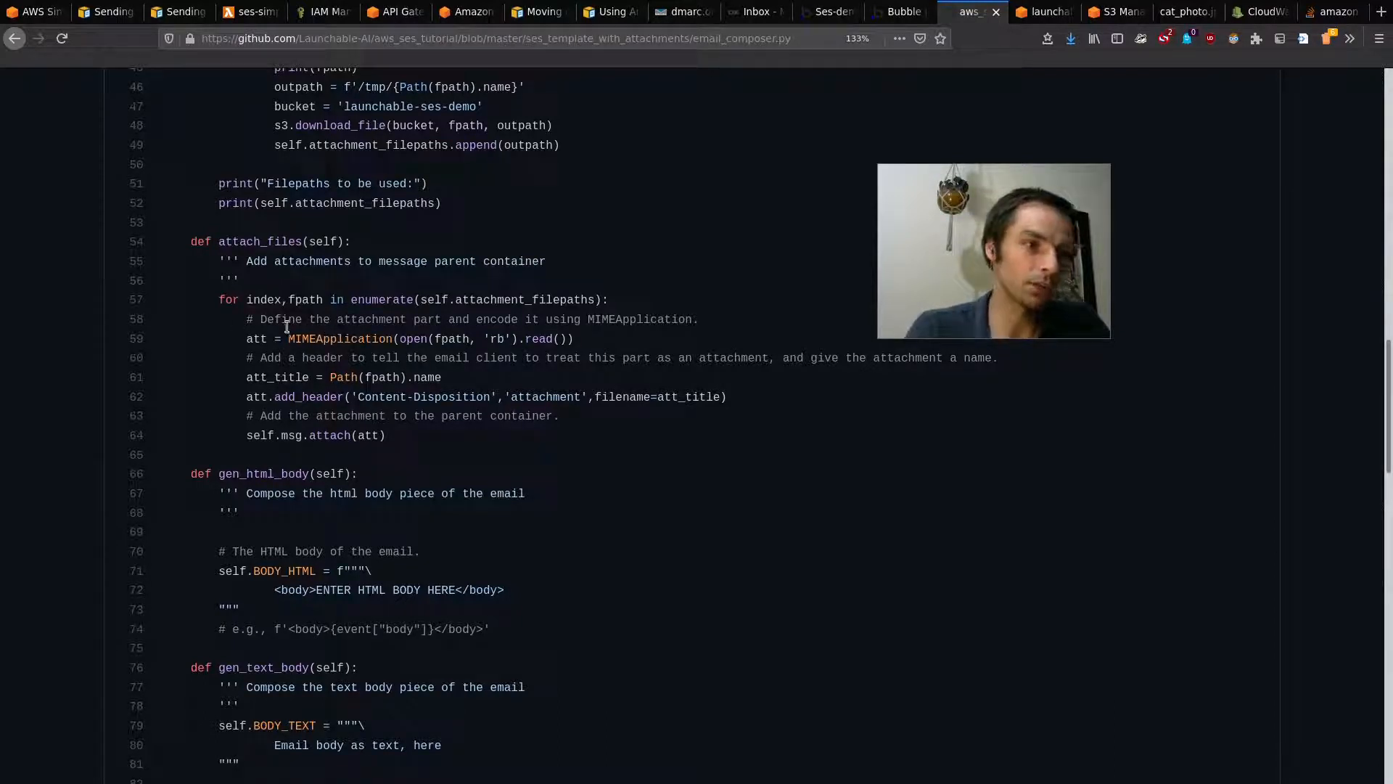
Step: Walk through the attachment loop: fpath over attachment_filepaths, MIMEApplication read, self.msg.attach(att)
drag(288, 338, 388, 342)
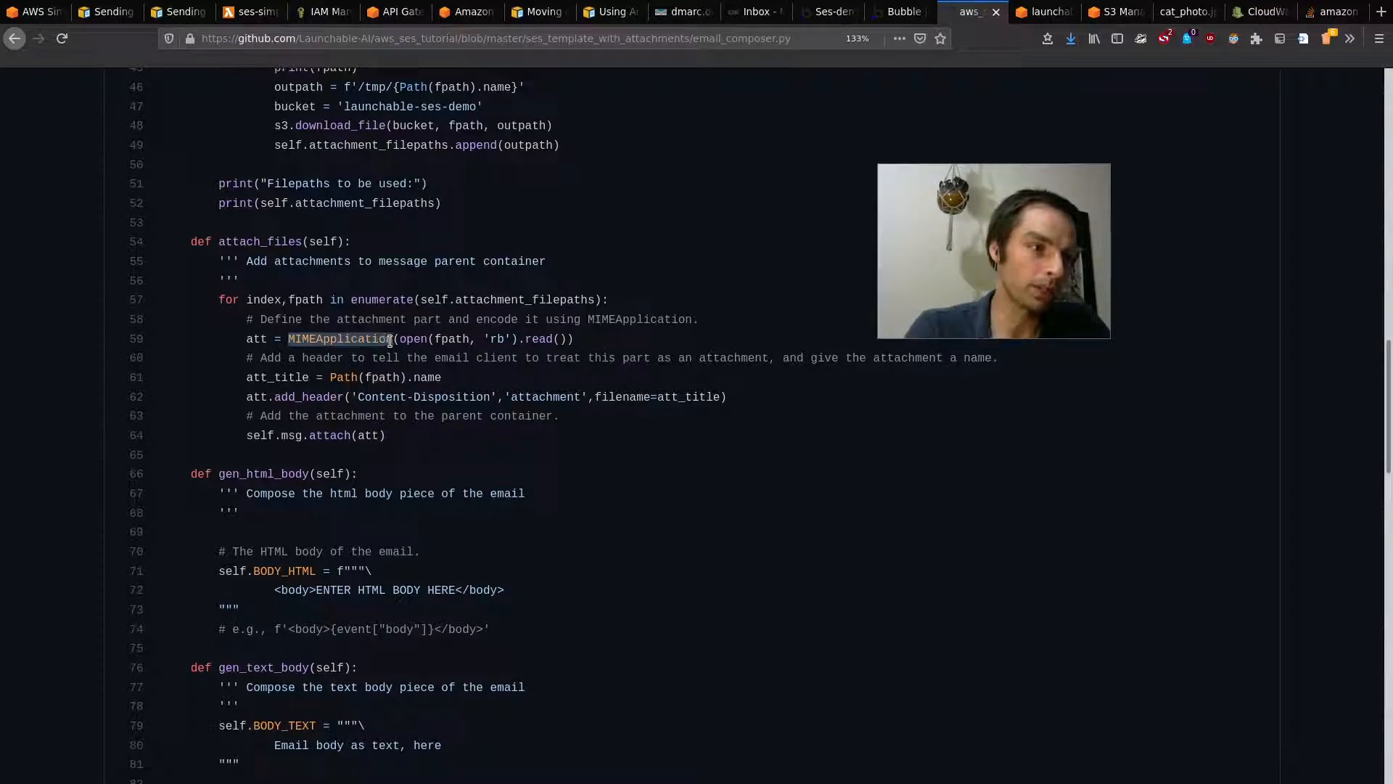
click(362, 333)
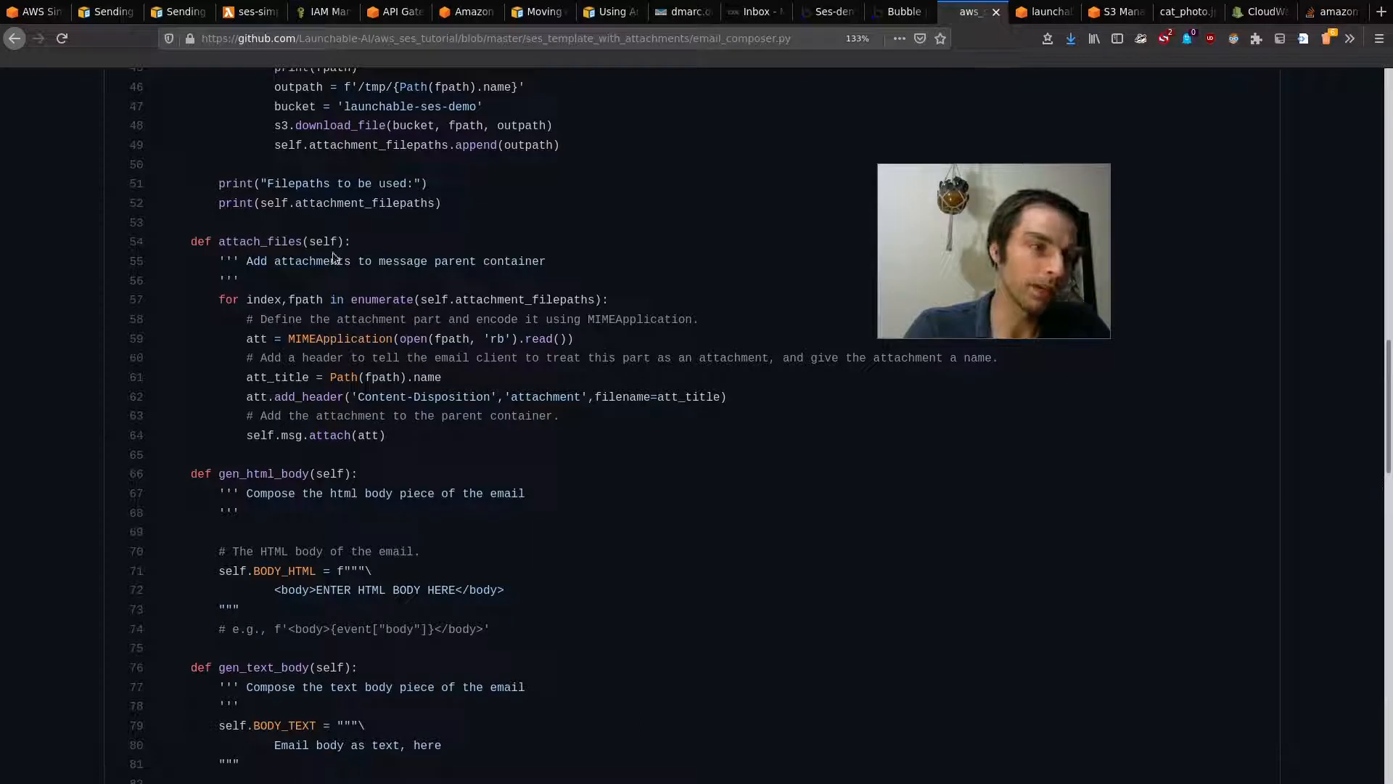
click(299, 302)
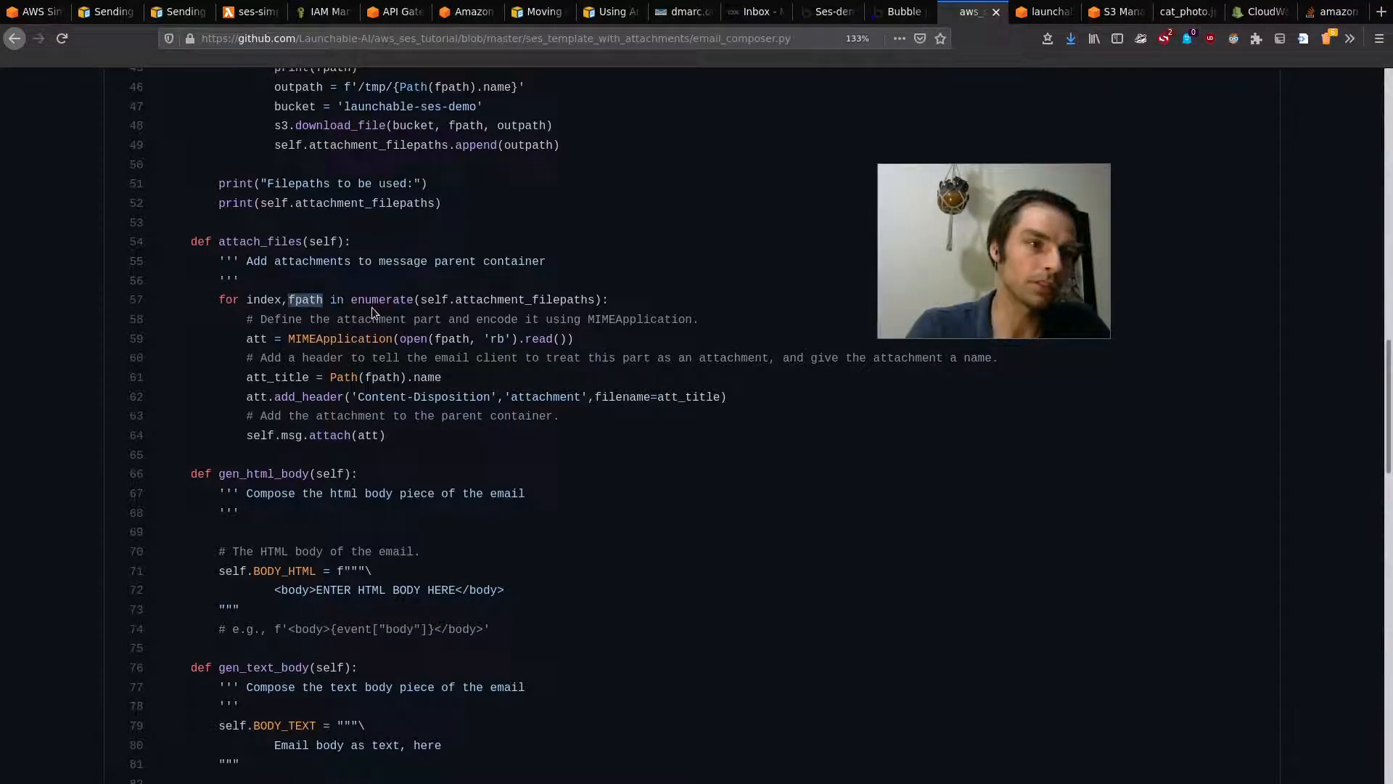
click(501, 300)
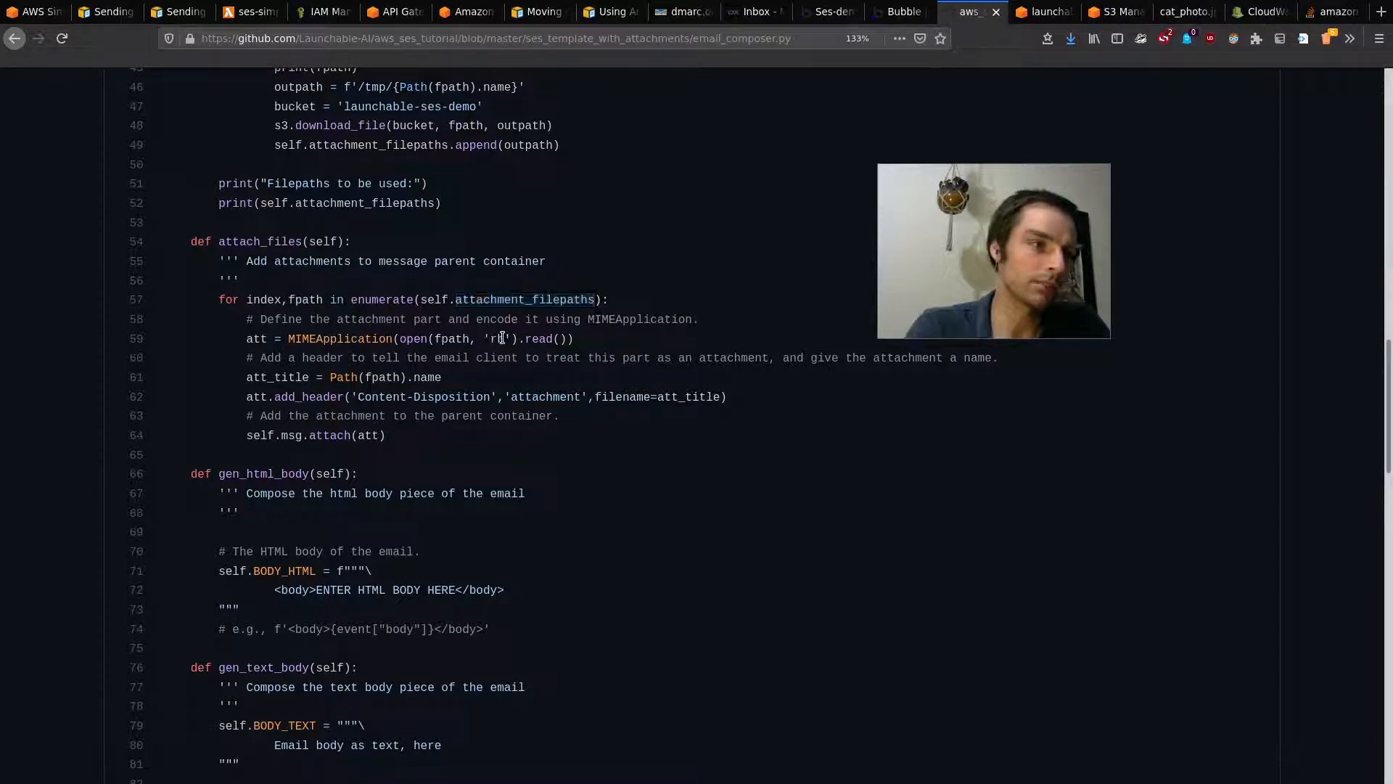
drag(523, 337, 564, 337)
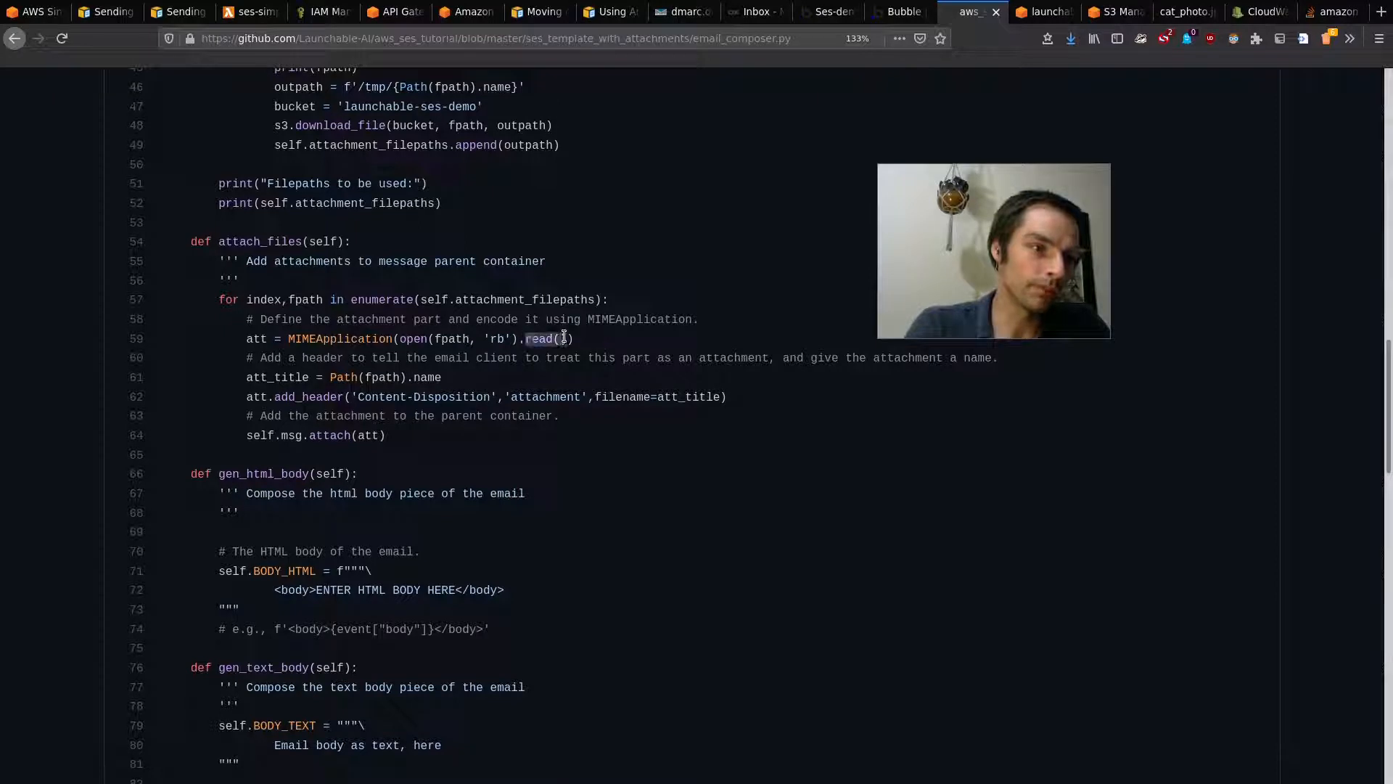
click(410, 355)
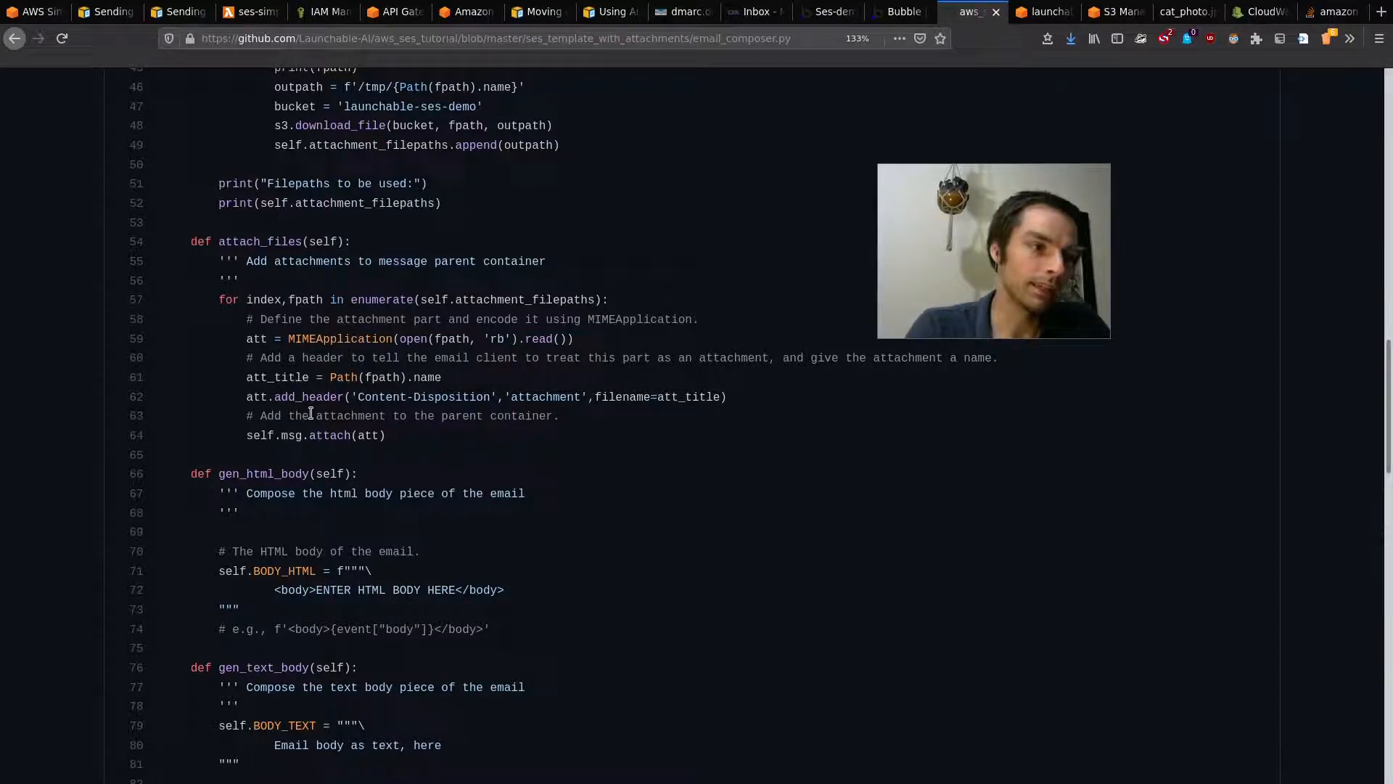
drag(238, 432, 392, 436)
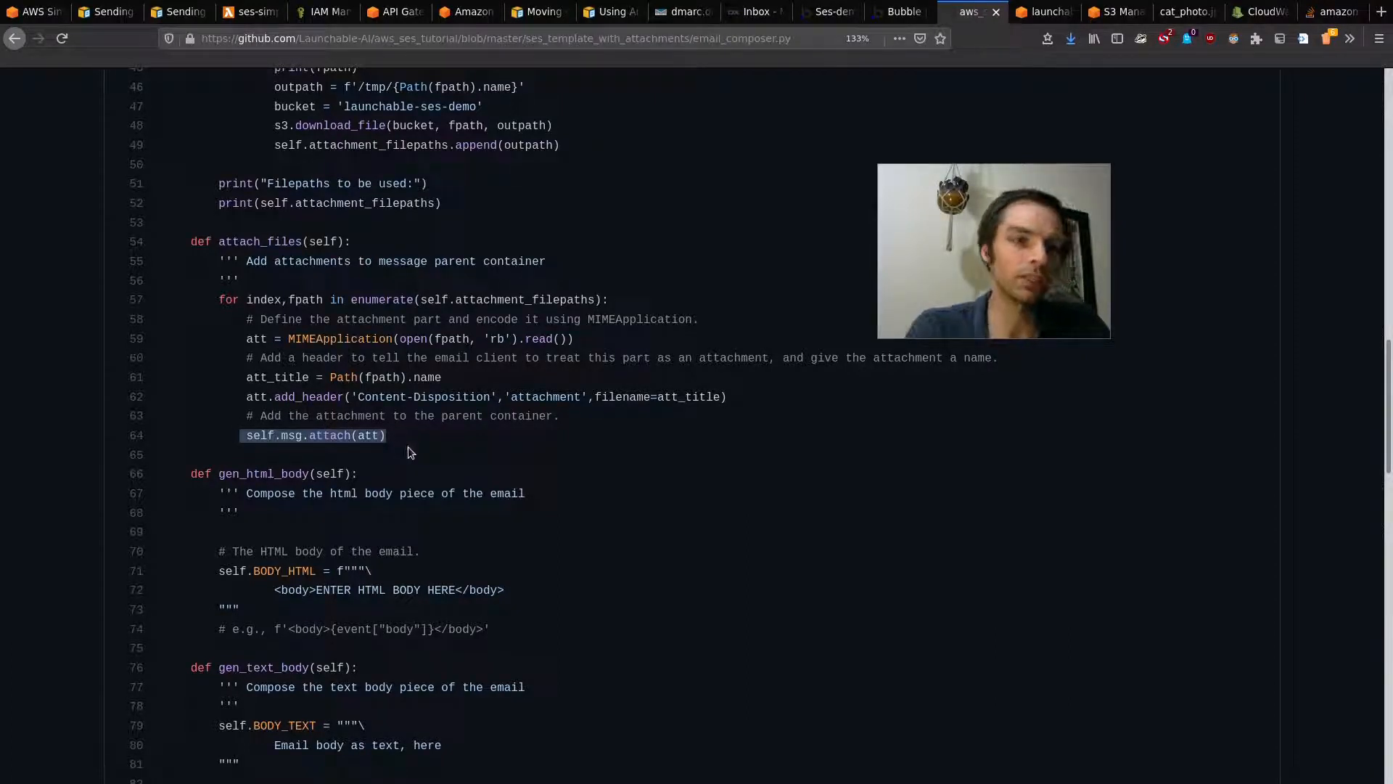
click(408, 446)
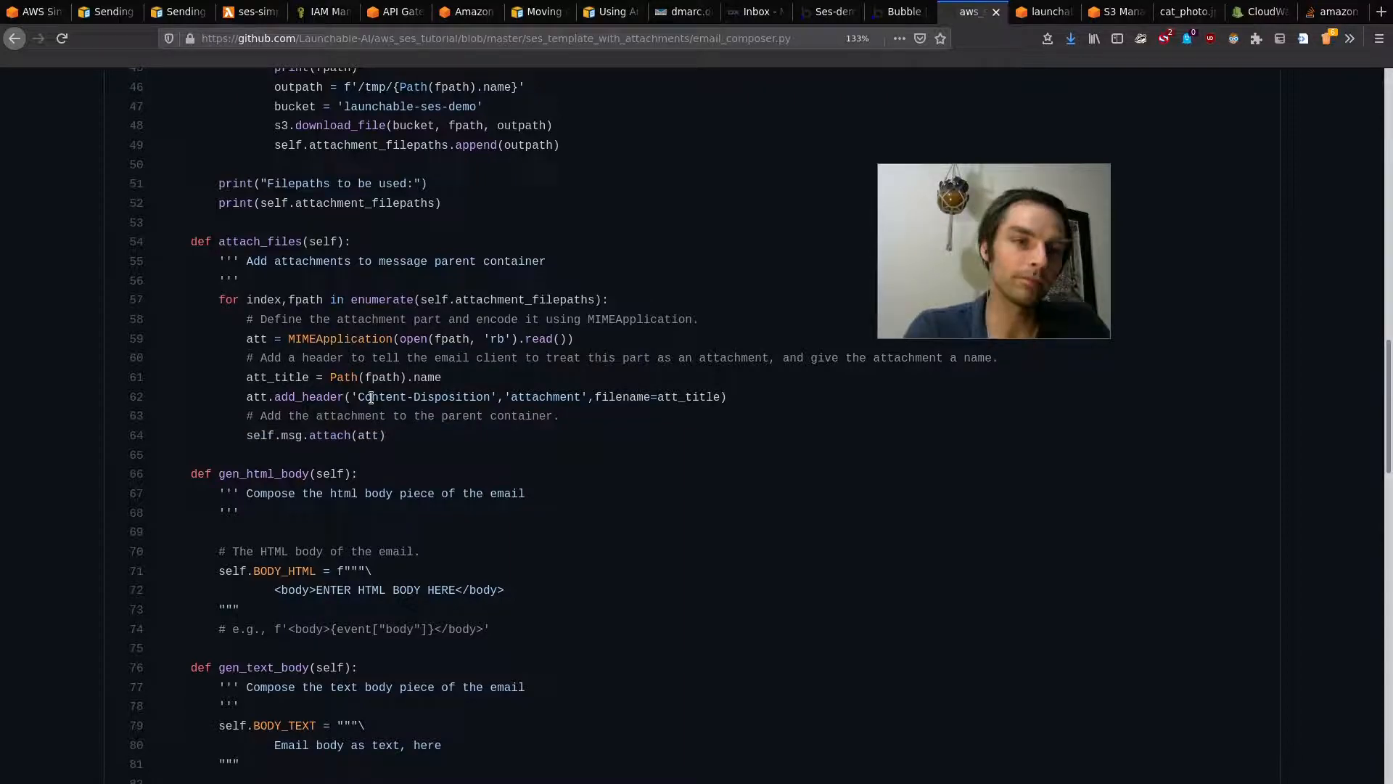
Step: Inspect the send_raw_email call on line 132, then return to the ses_template_with_attachments folder
scroll(394, 470, down, 15)
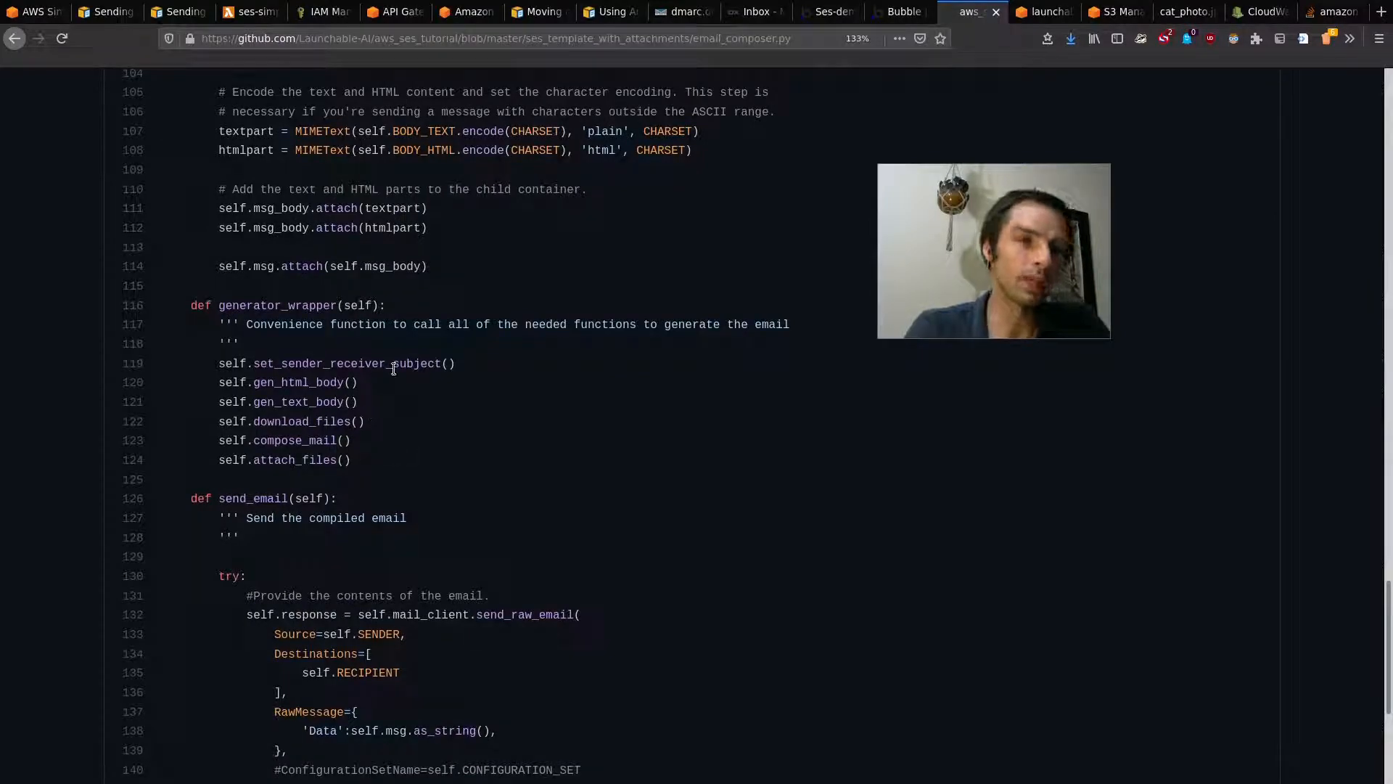
scroll(406, 457, down, 3)
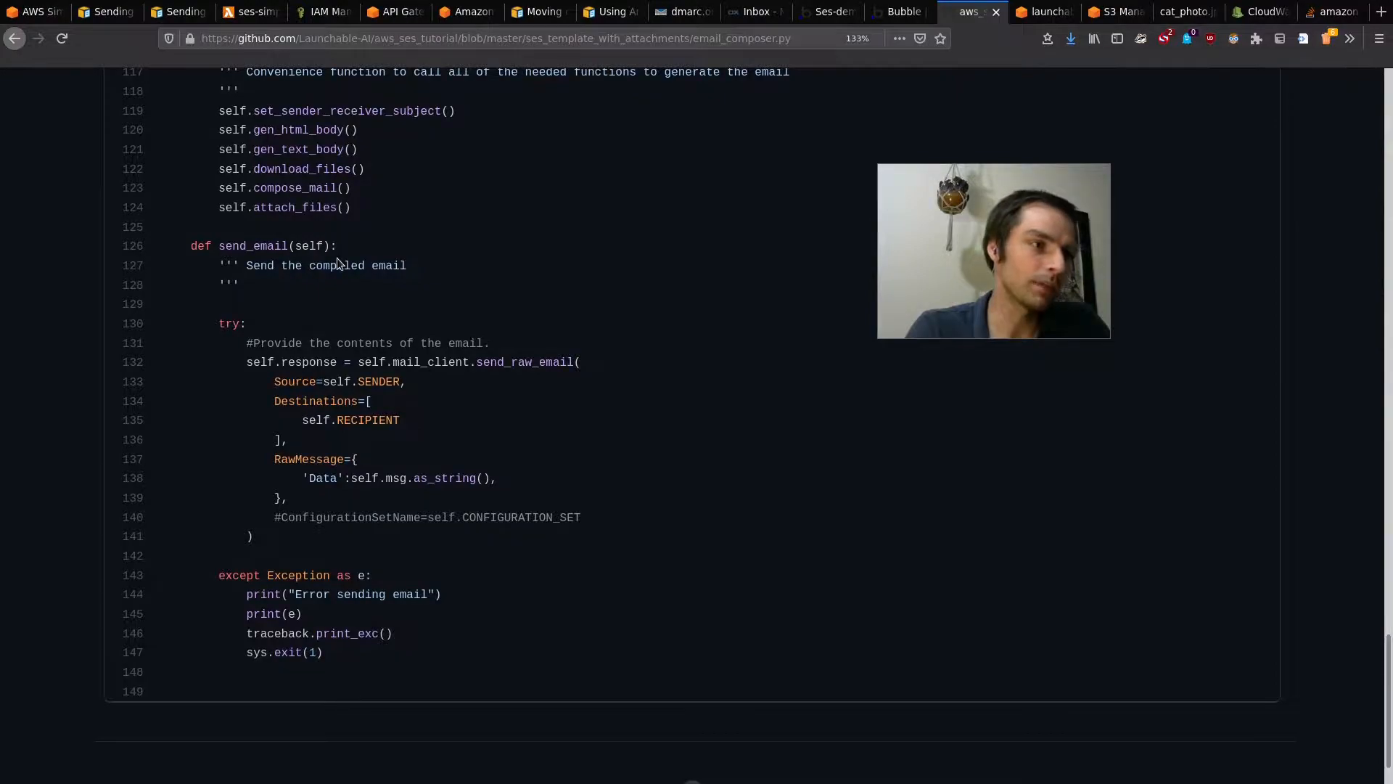
scroll(337, 262, up, 20)
scroll(454, 204, down, 14)
scroll(454, 201, down, 14)
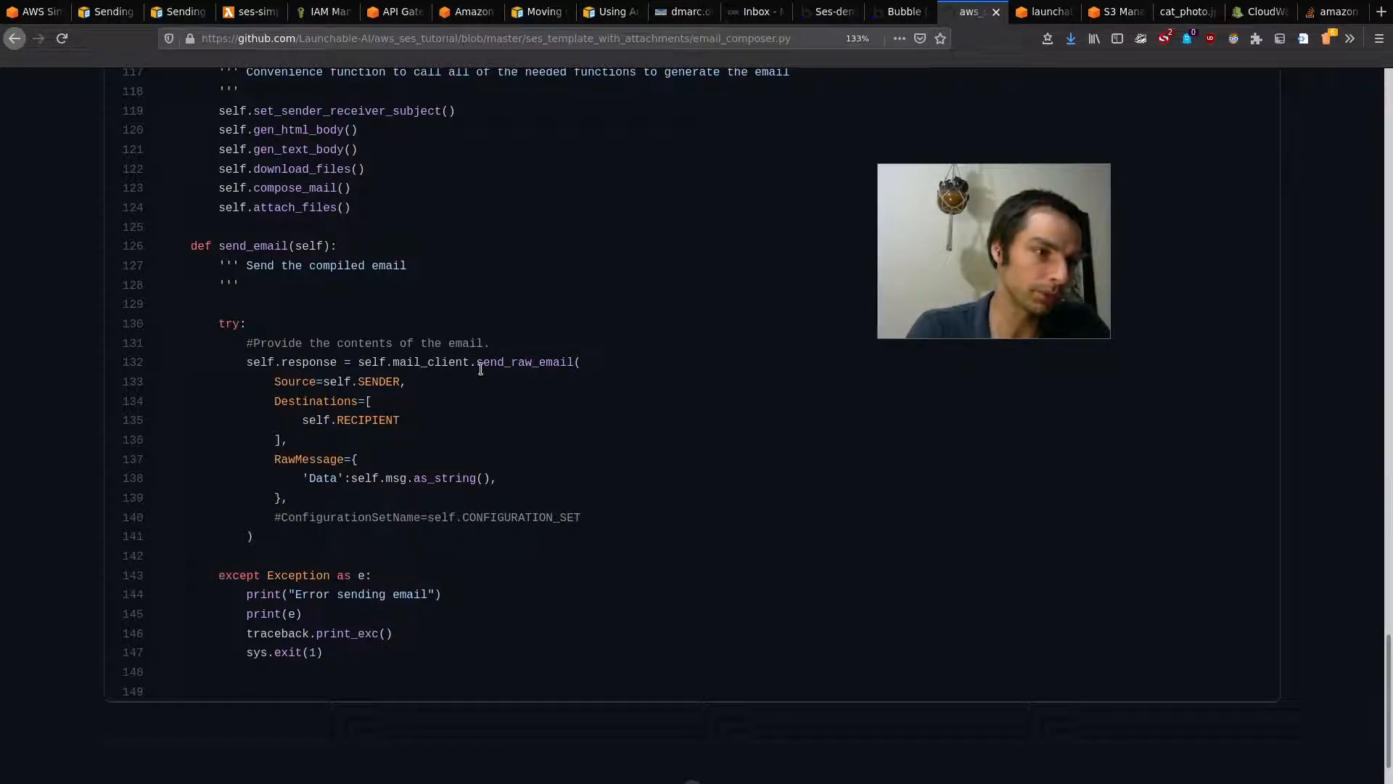
click(561, 362)
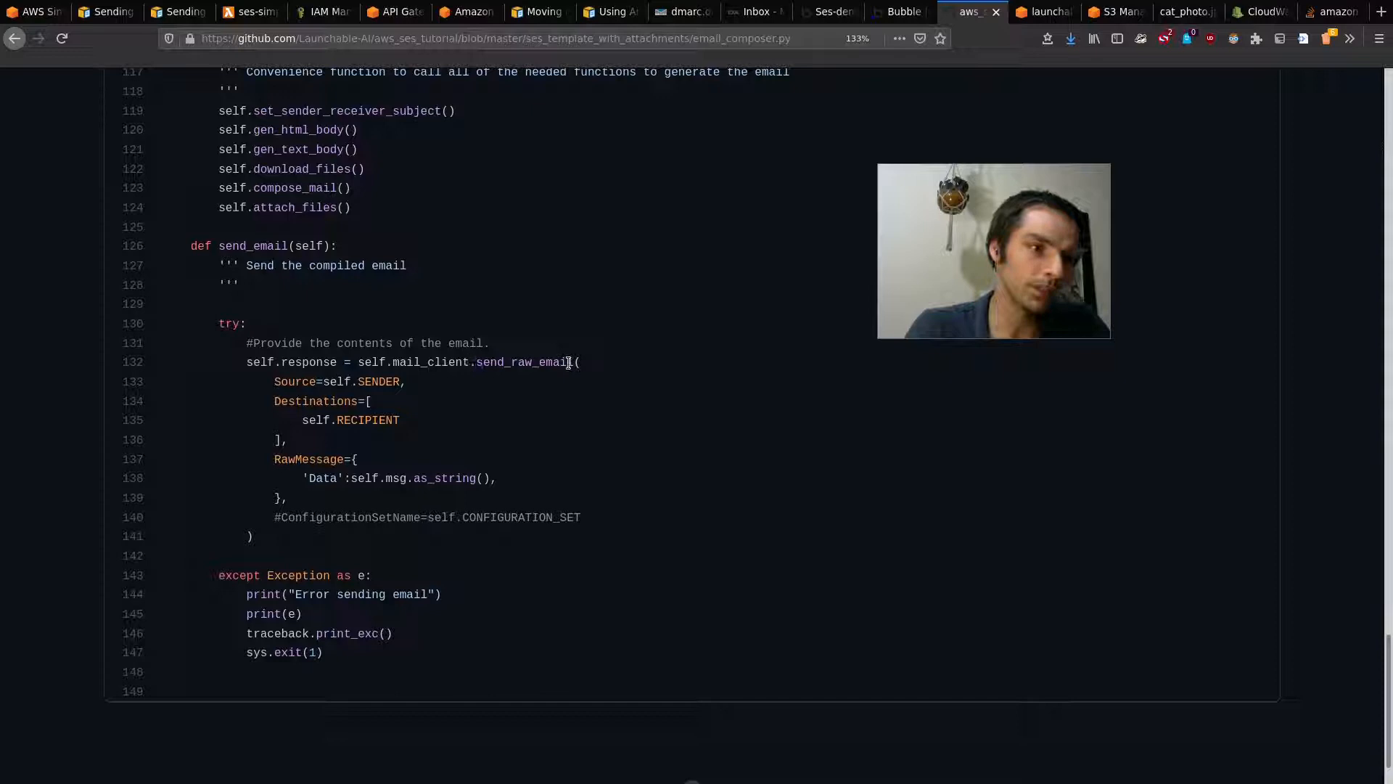
drag(572, 362, 476, 362)
click(566, 430)
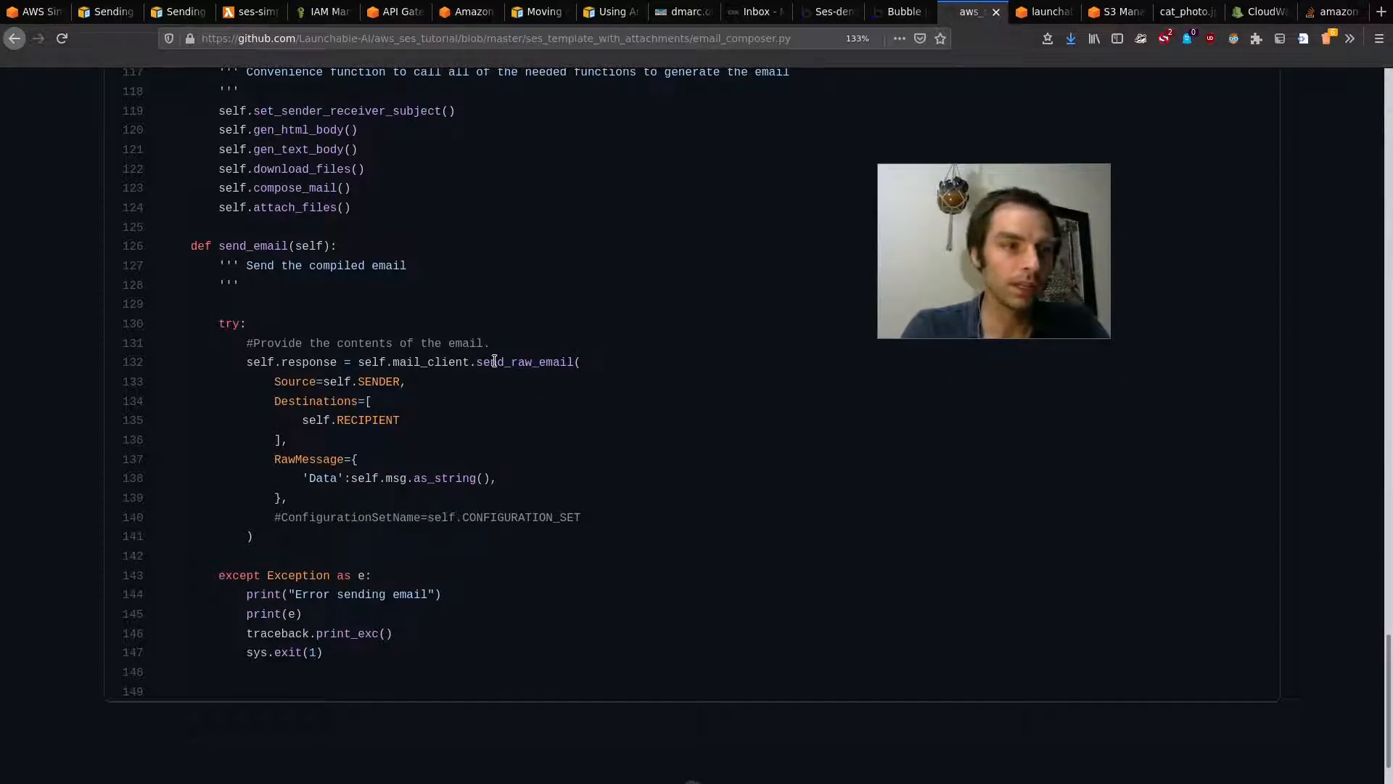
drag(483, 362, 565, 365)
click(573, 405)
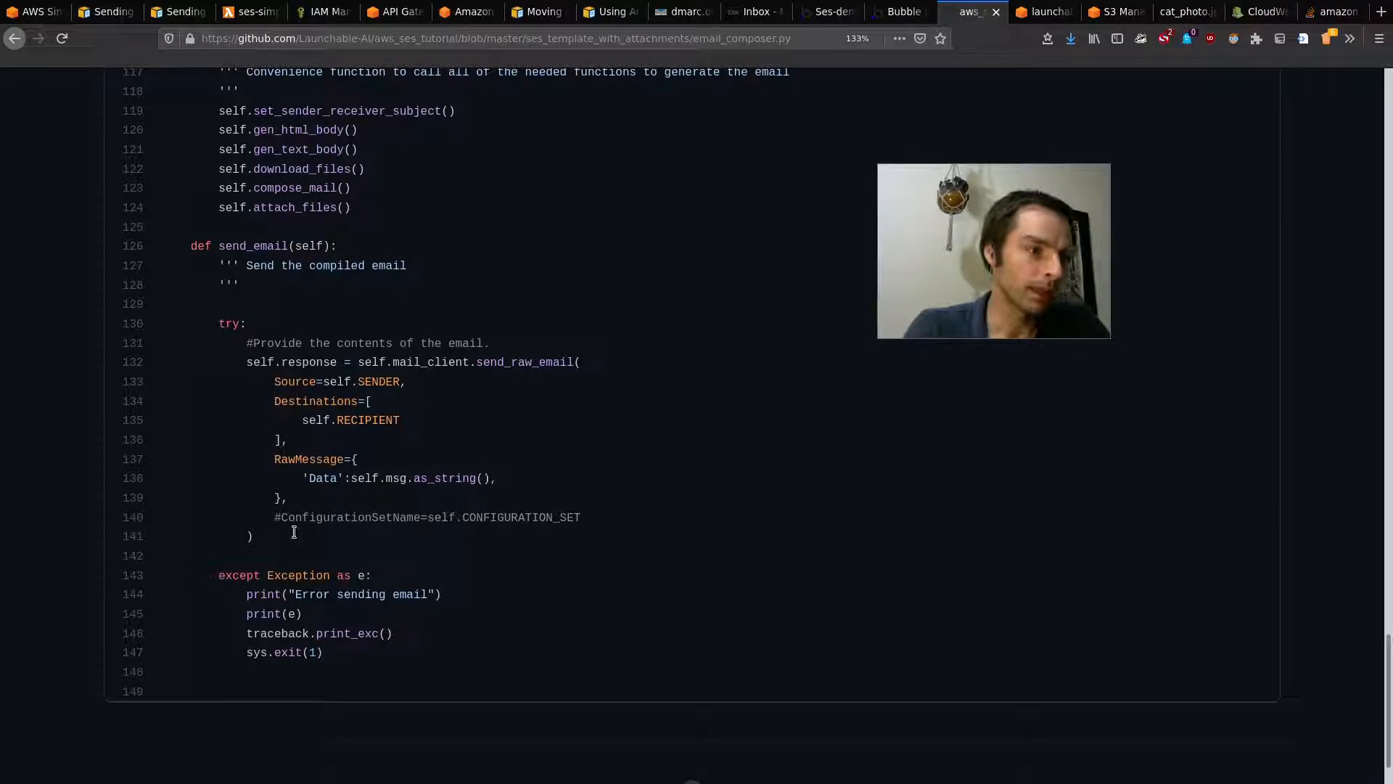
scroll(473, 334, up, 10)
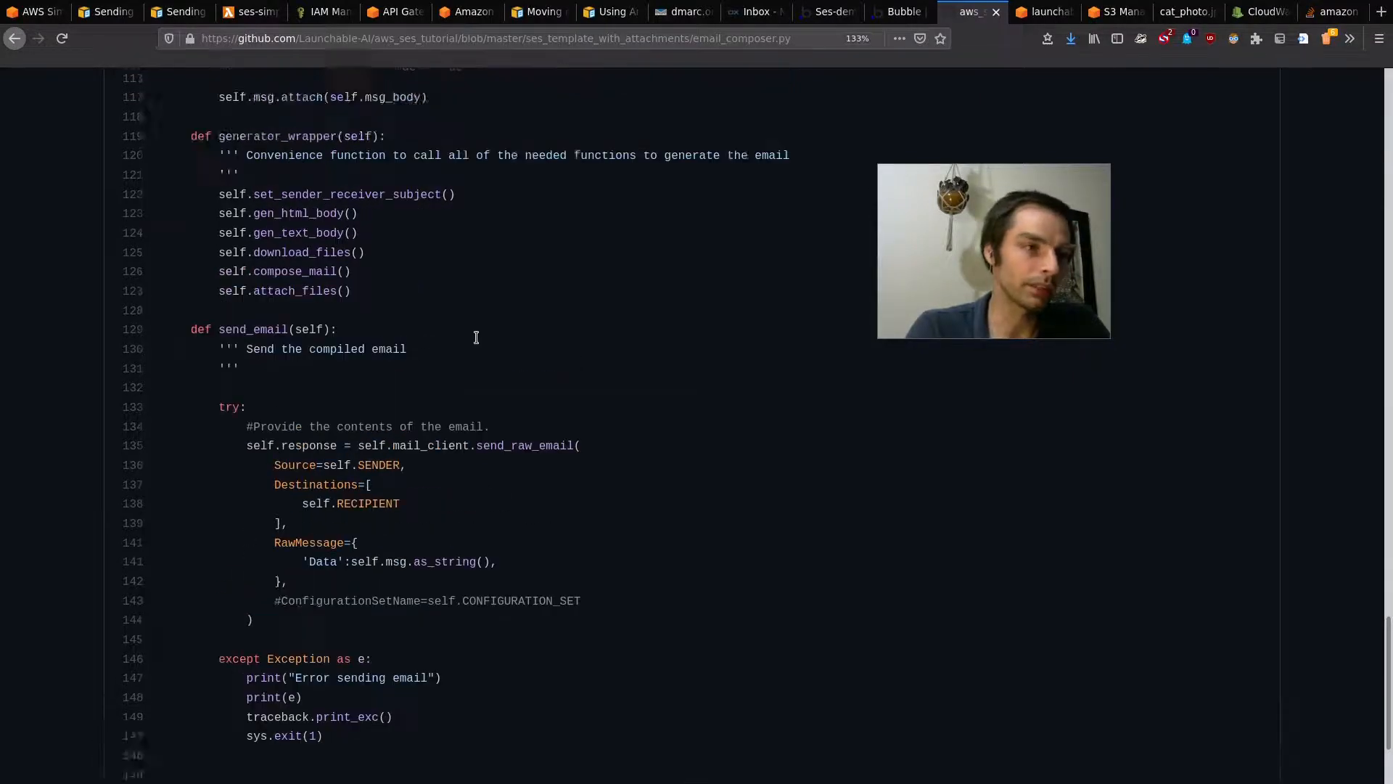
click(475, 283)
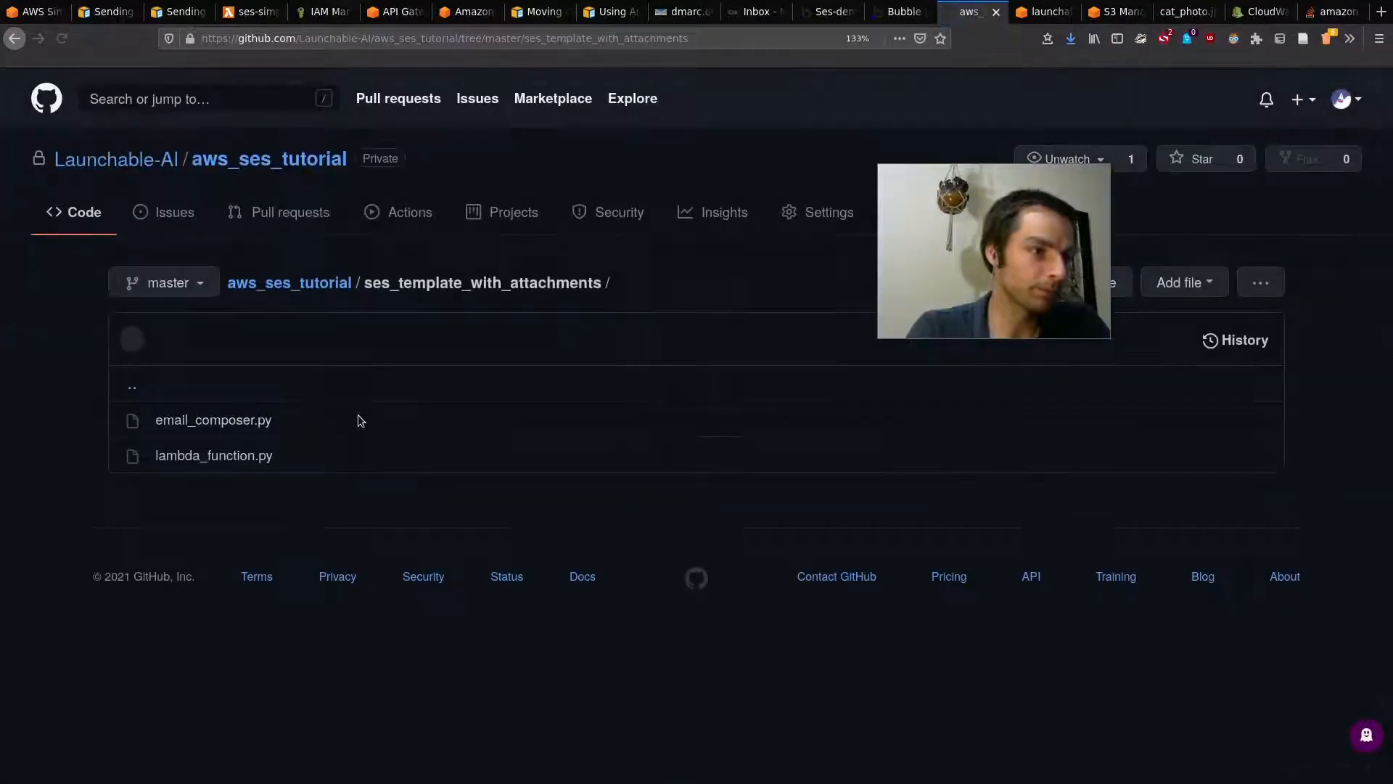
click(243, 463)
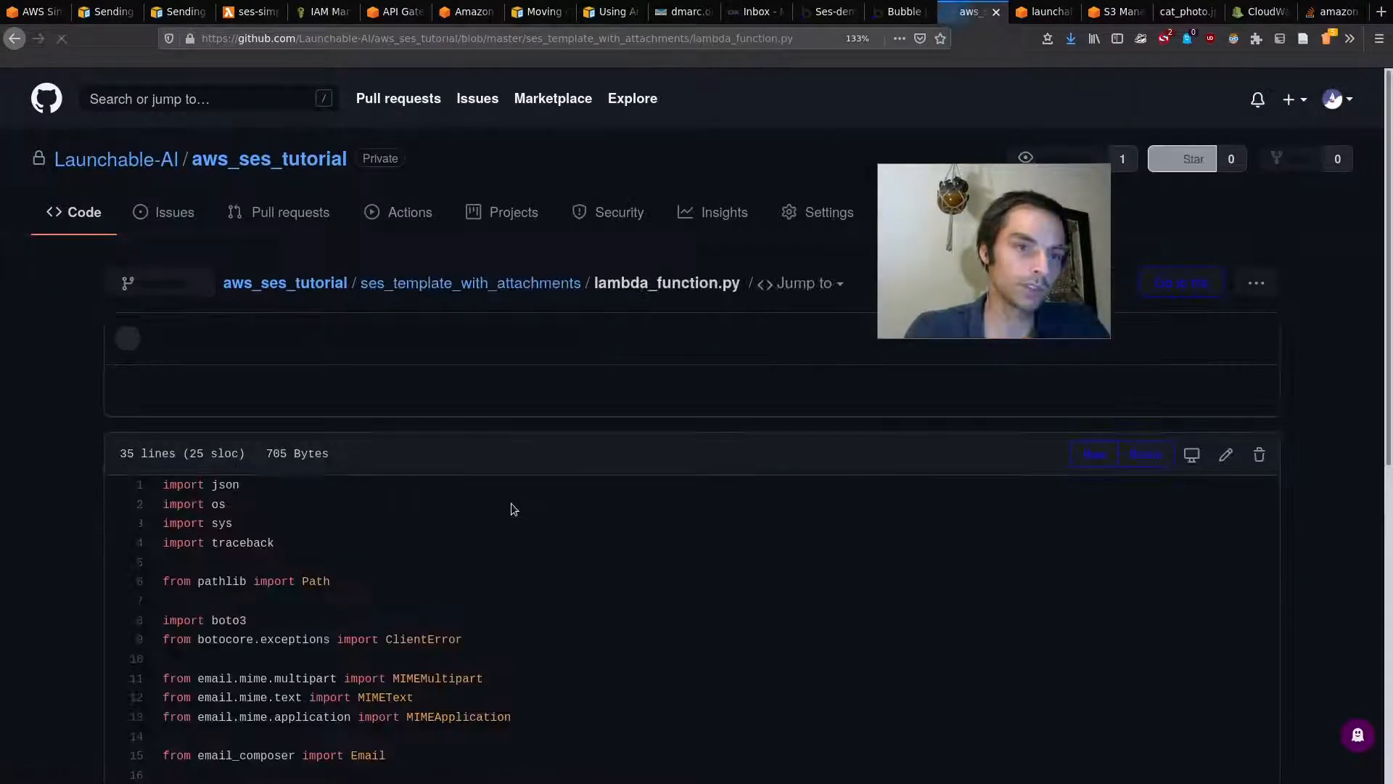
scroll(443, 488, down, 7)
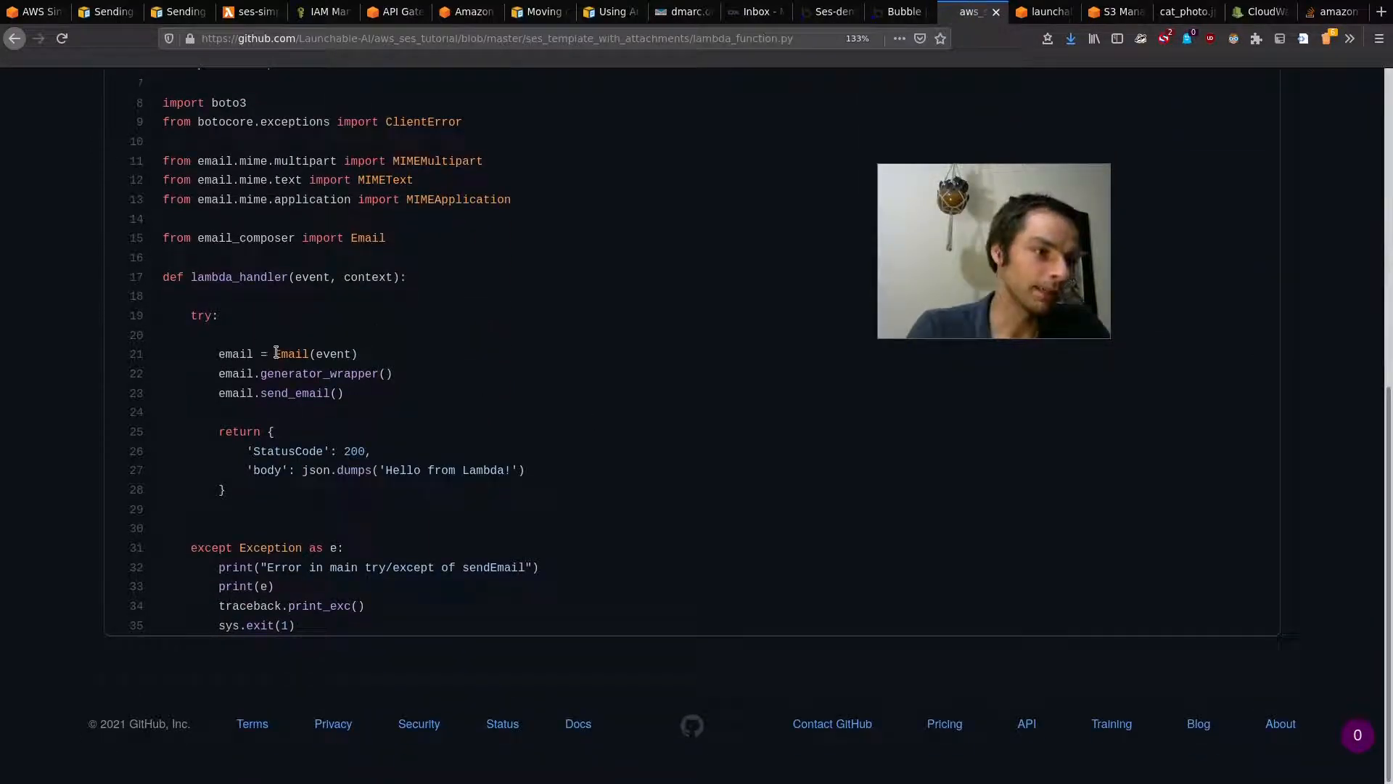
double_click(339, 354)
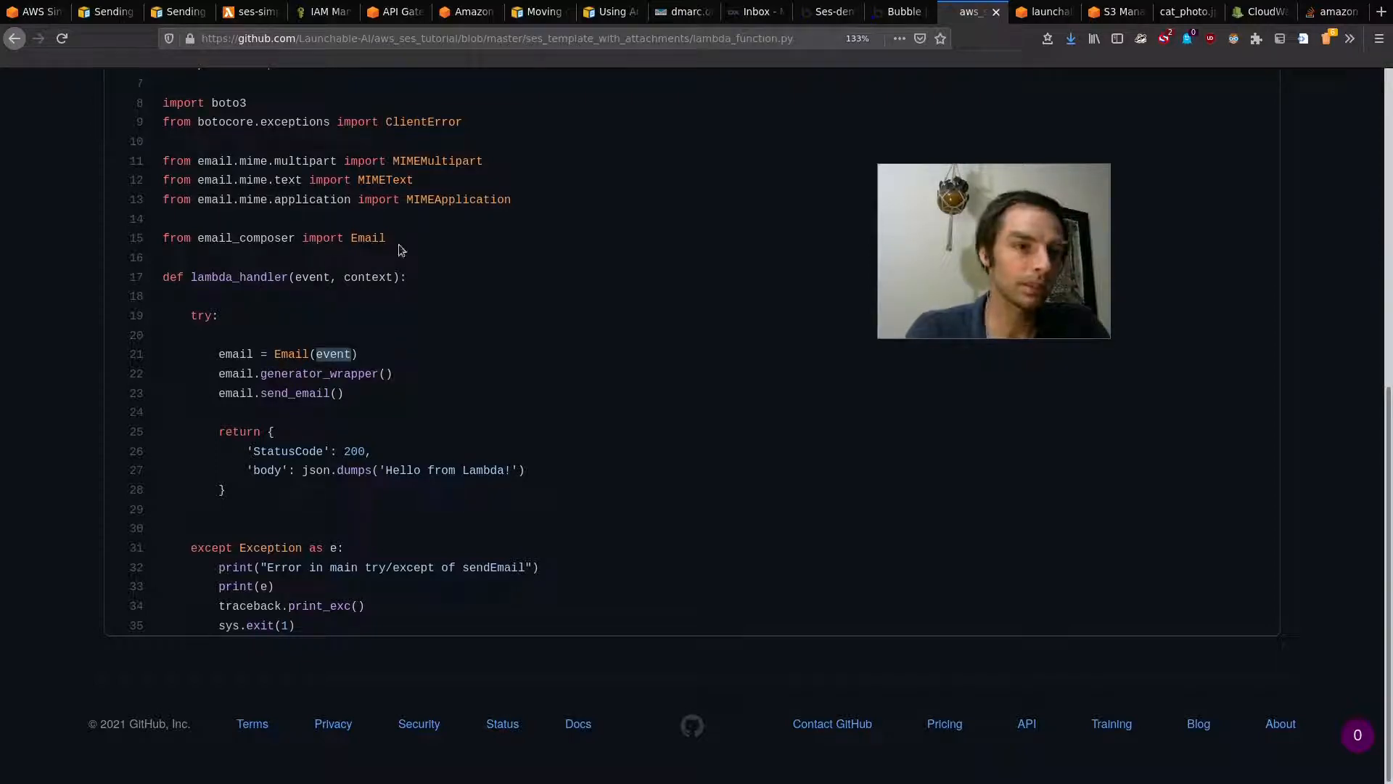
drag(264, 369, 376, 372)
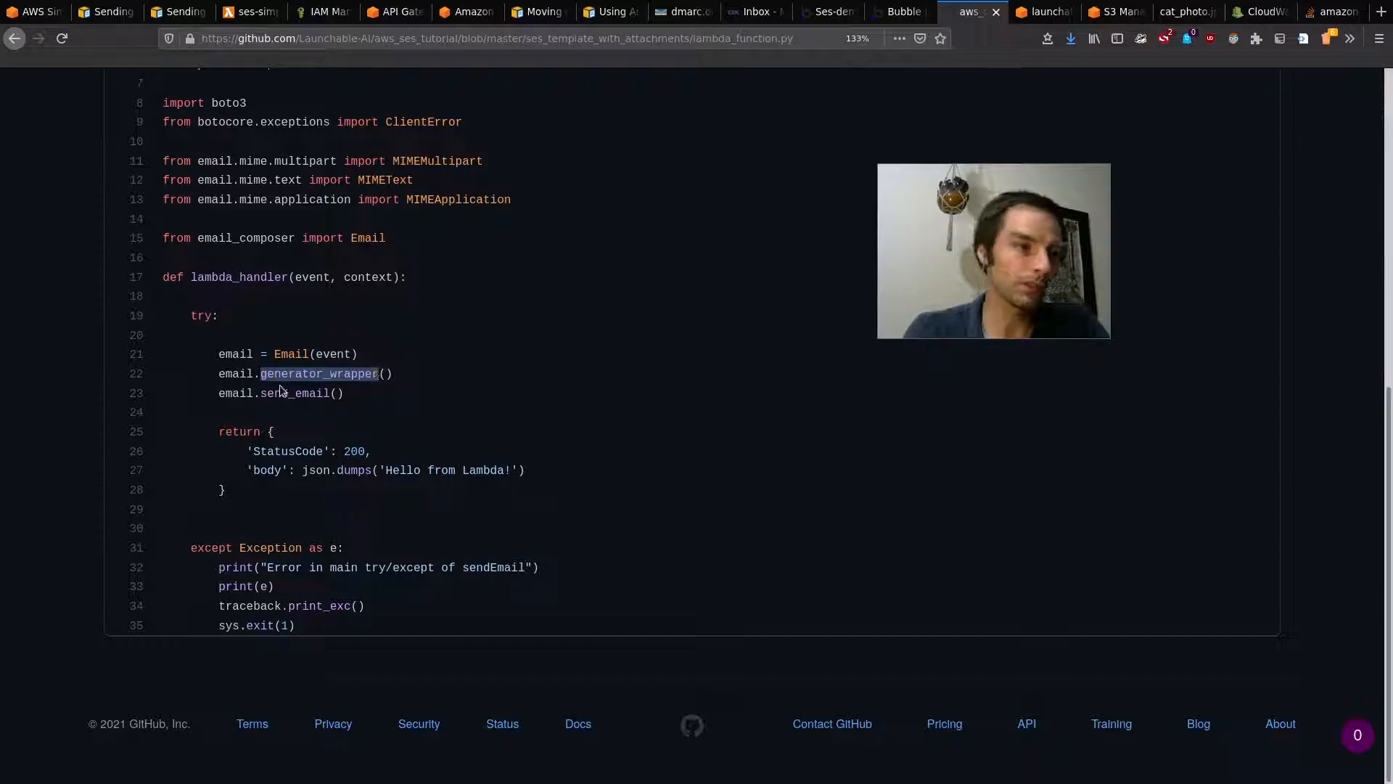
drag(261, 391, 333, 396)
click(349, 415)
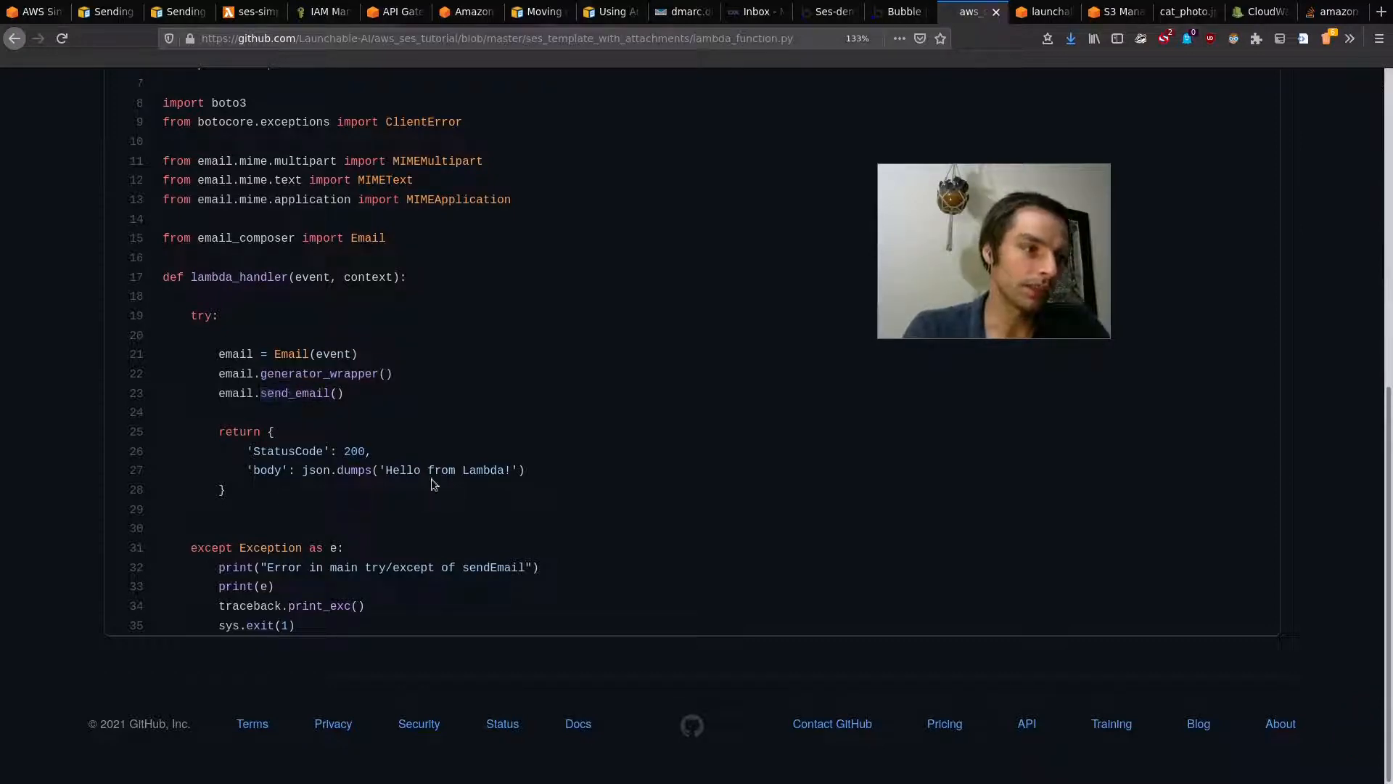
scroll(433, 484, up, 5)
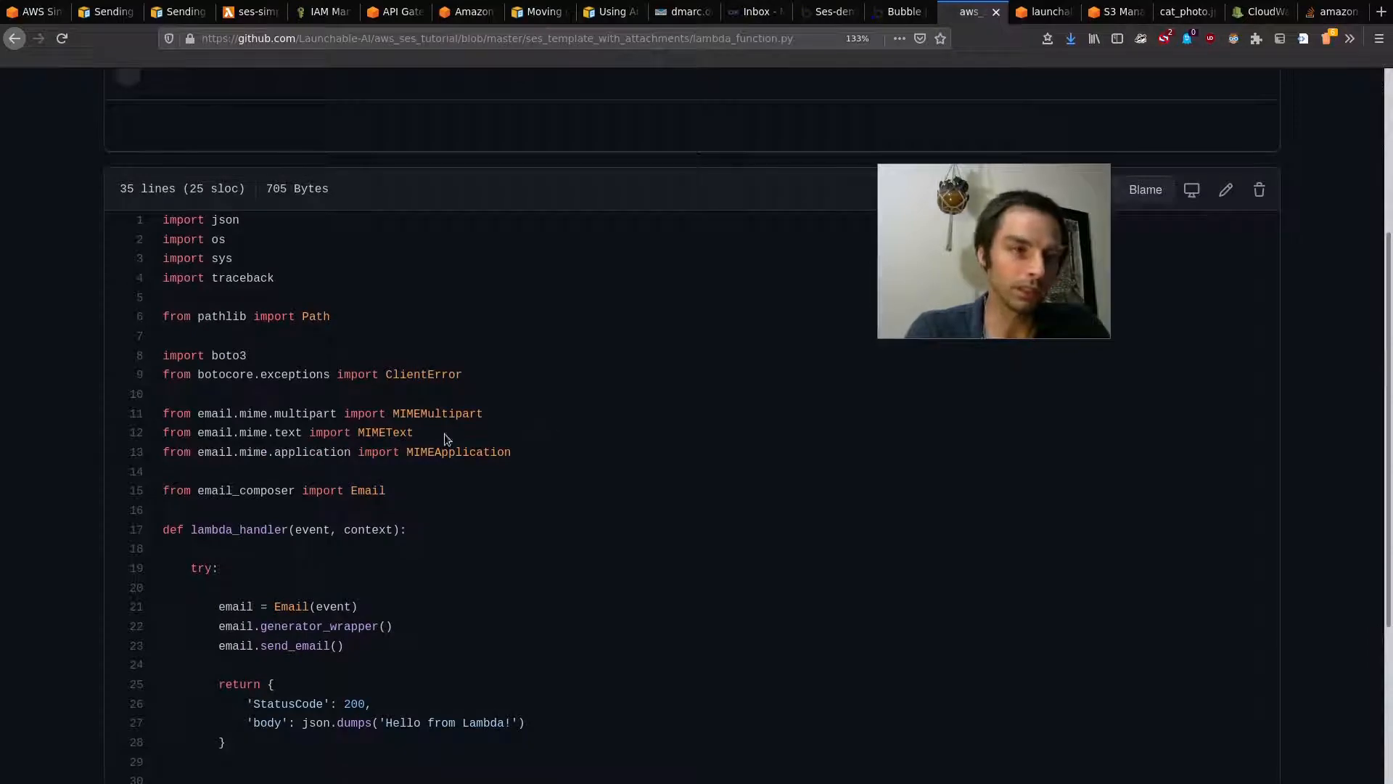
scroll(405, 325, up, 5)
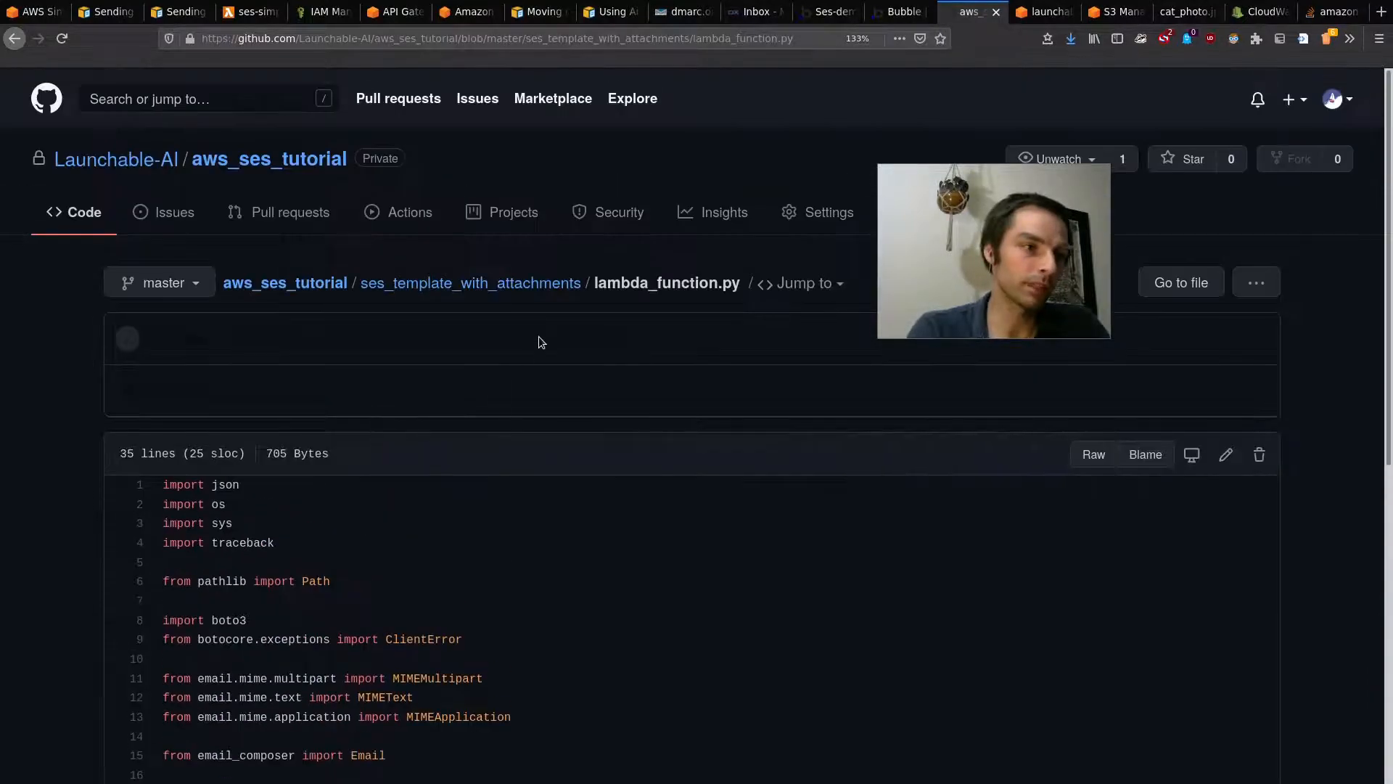
scroll(540, 398, down, 10)
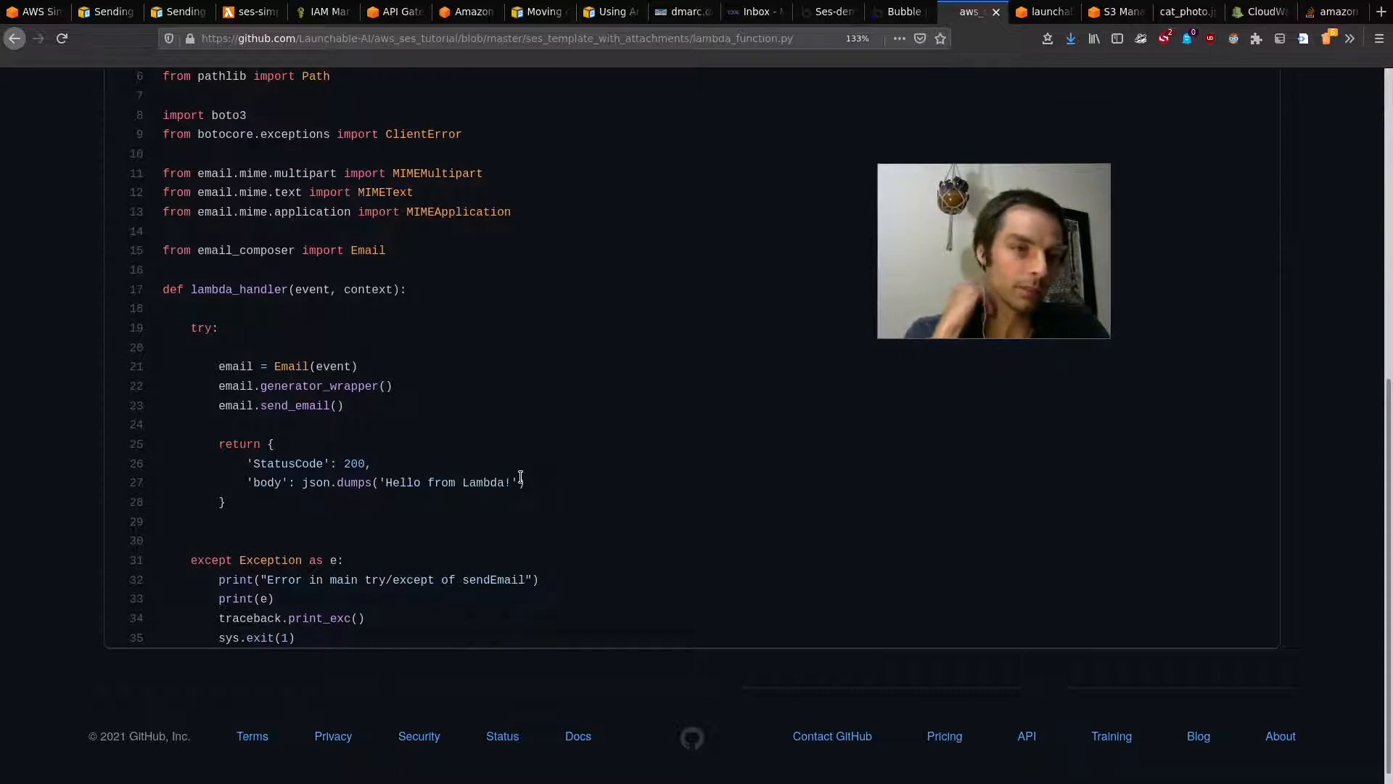
scroll(545, 432, up, 8)
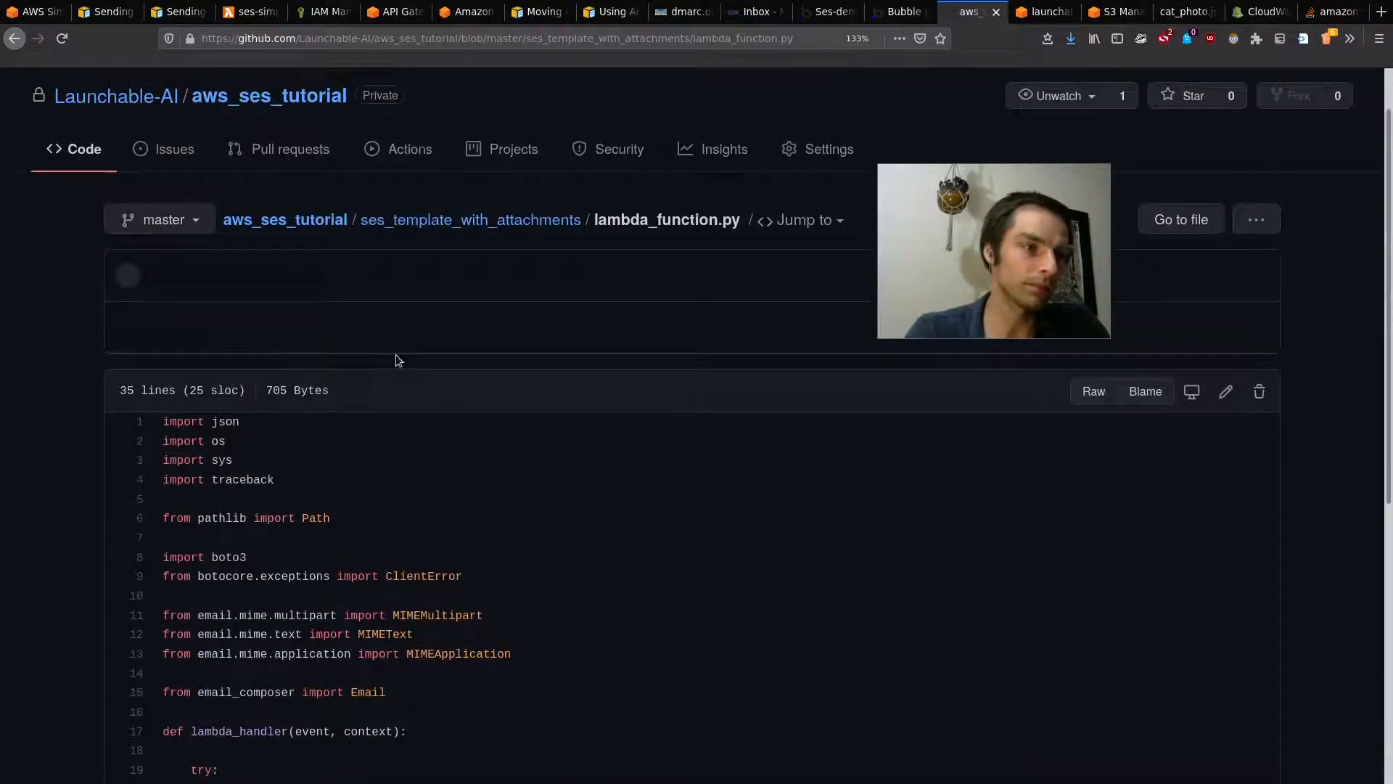
click(500, 219)
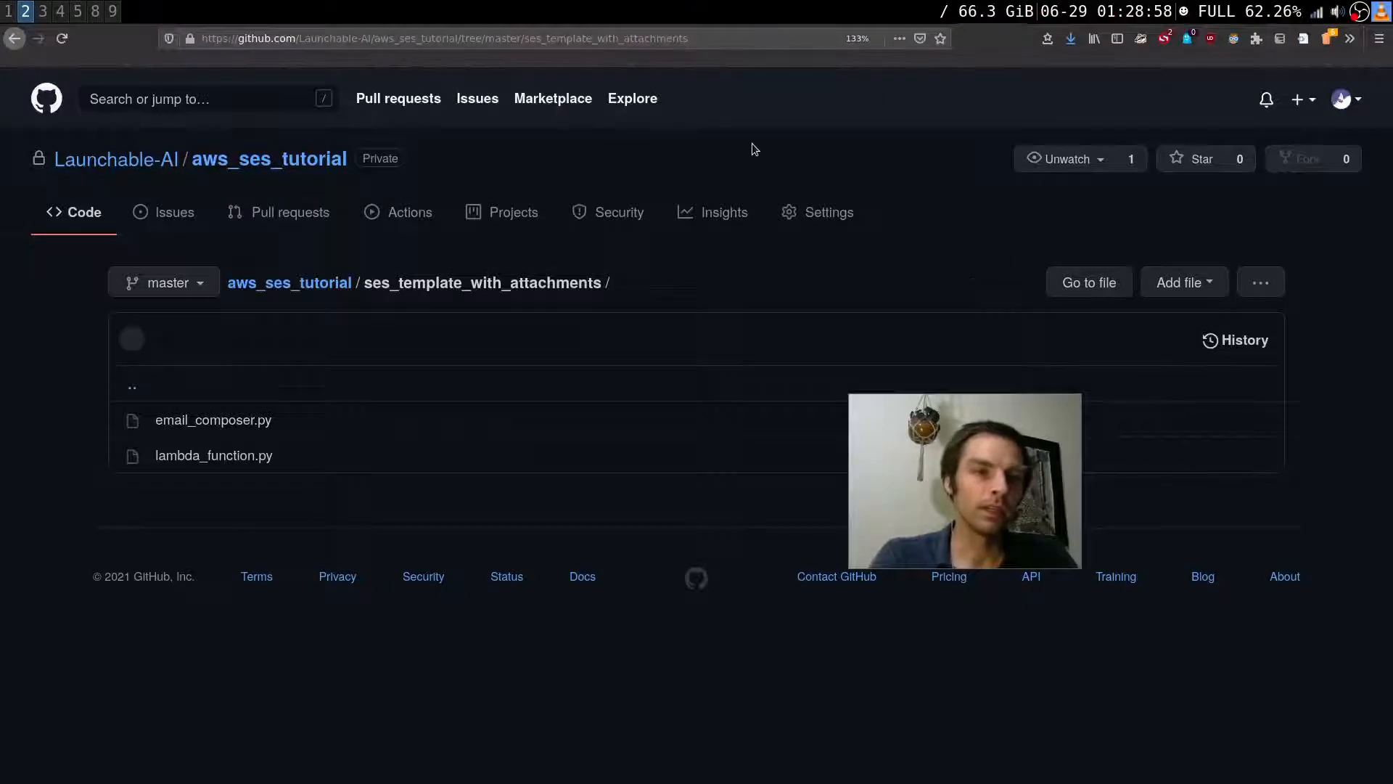
Step: Open the ses-with-attachments Lambda function at 120% zoom, then reload API Gateway to sign in
click(442, 12)
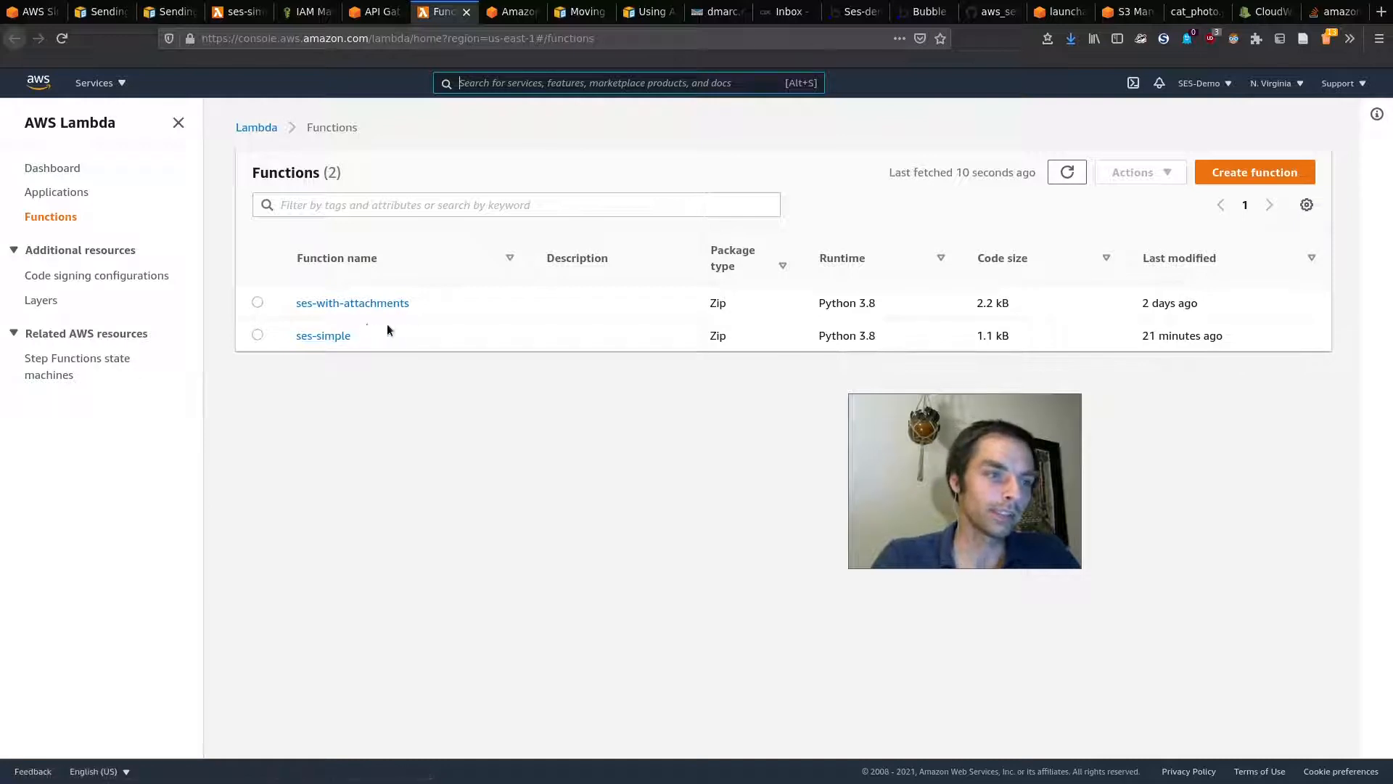
click(400, 311)
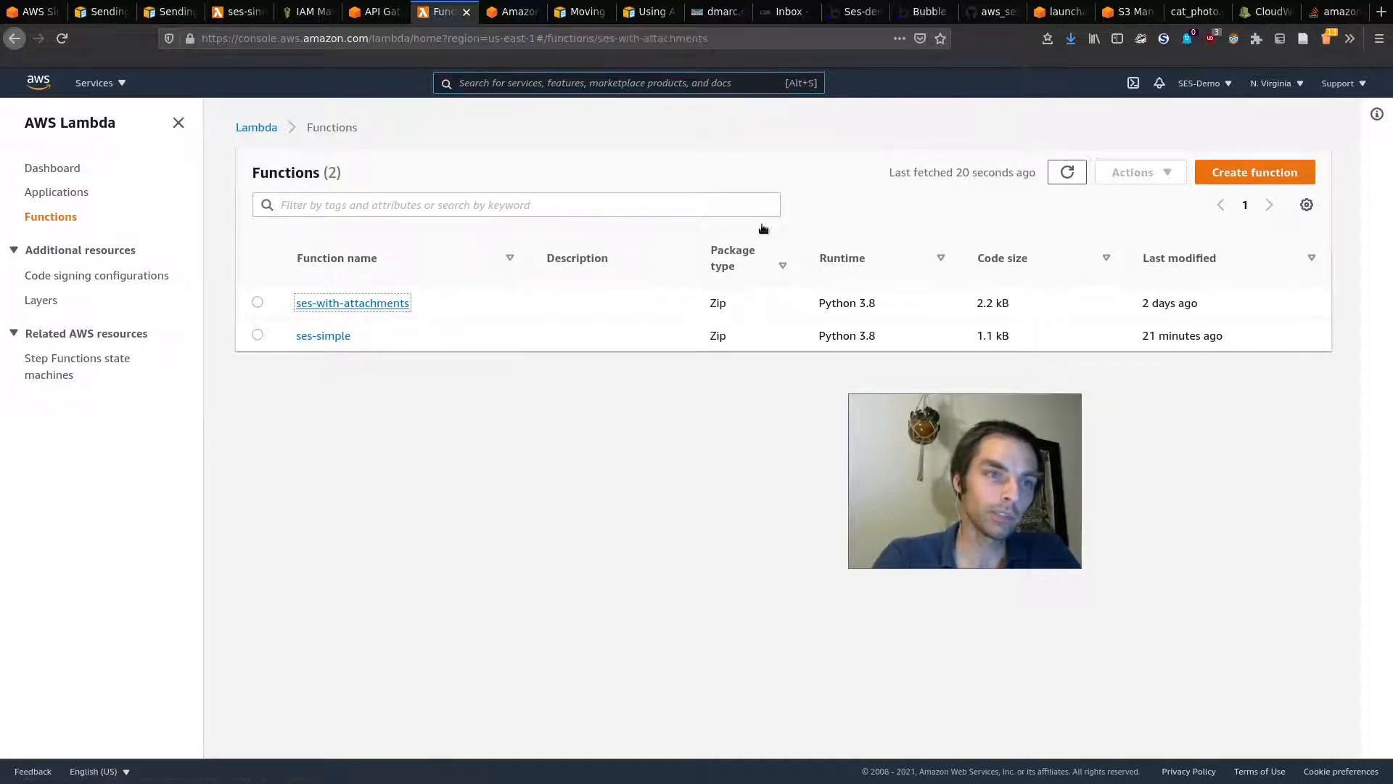
click(987, 9)
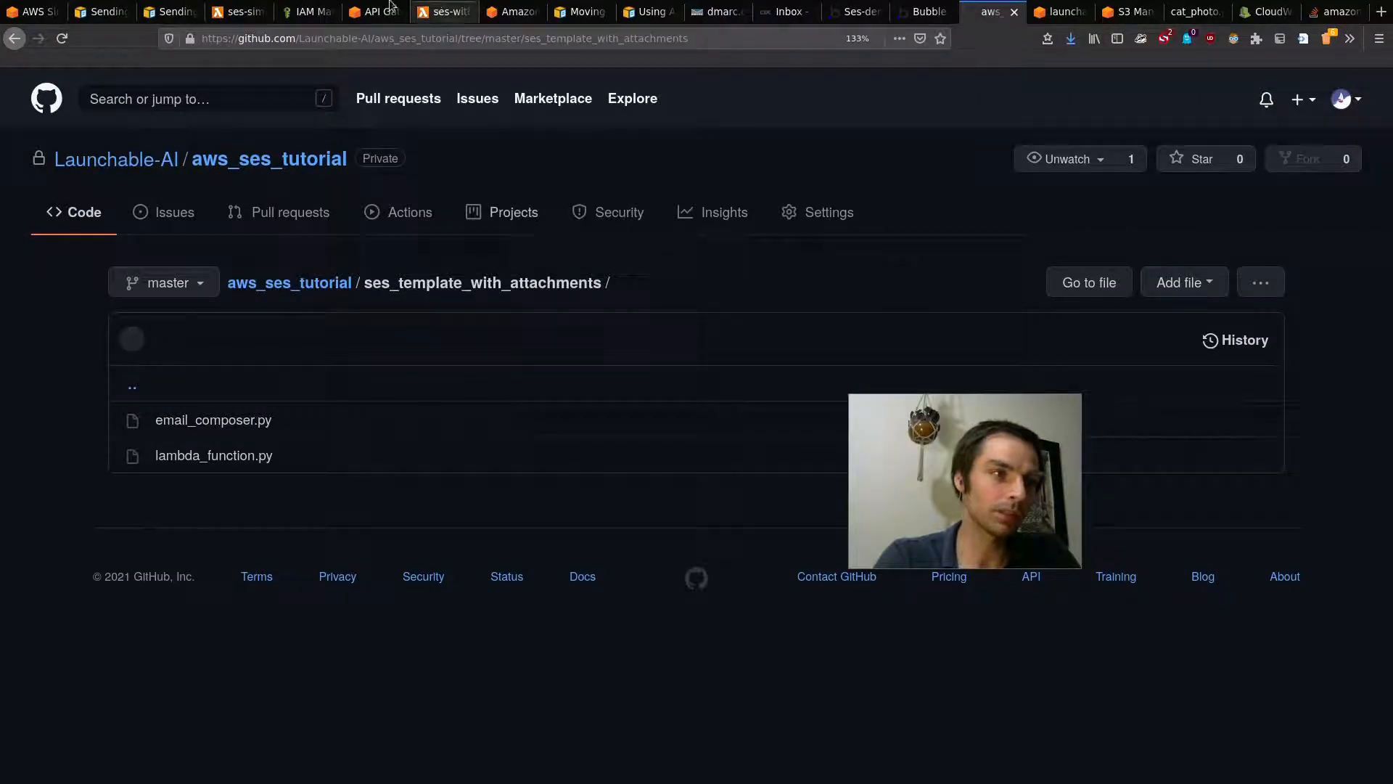
click(381, 11)
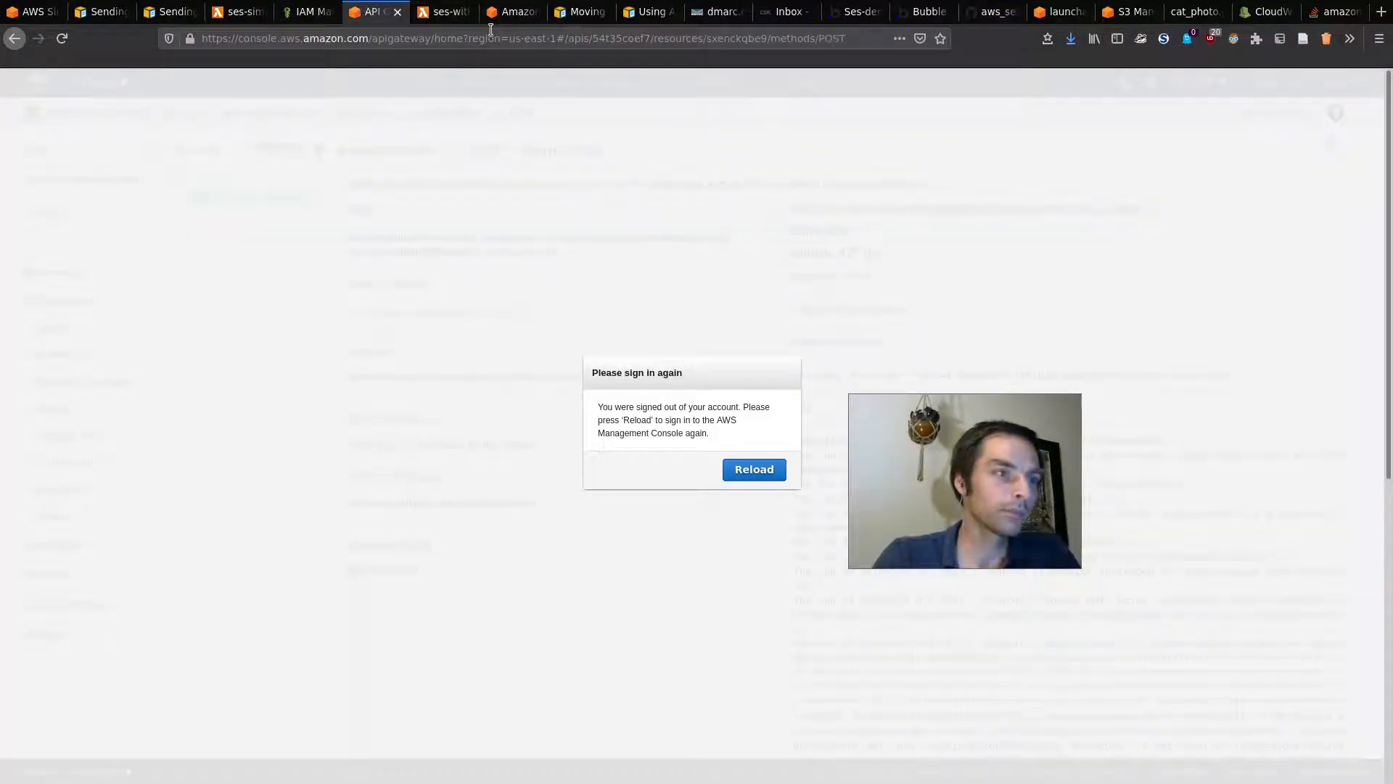
click(439, 11)
scroll(426, 364, down, 5)
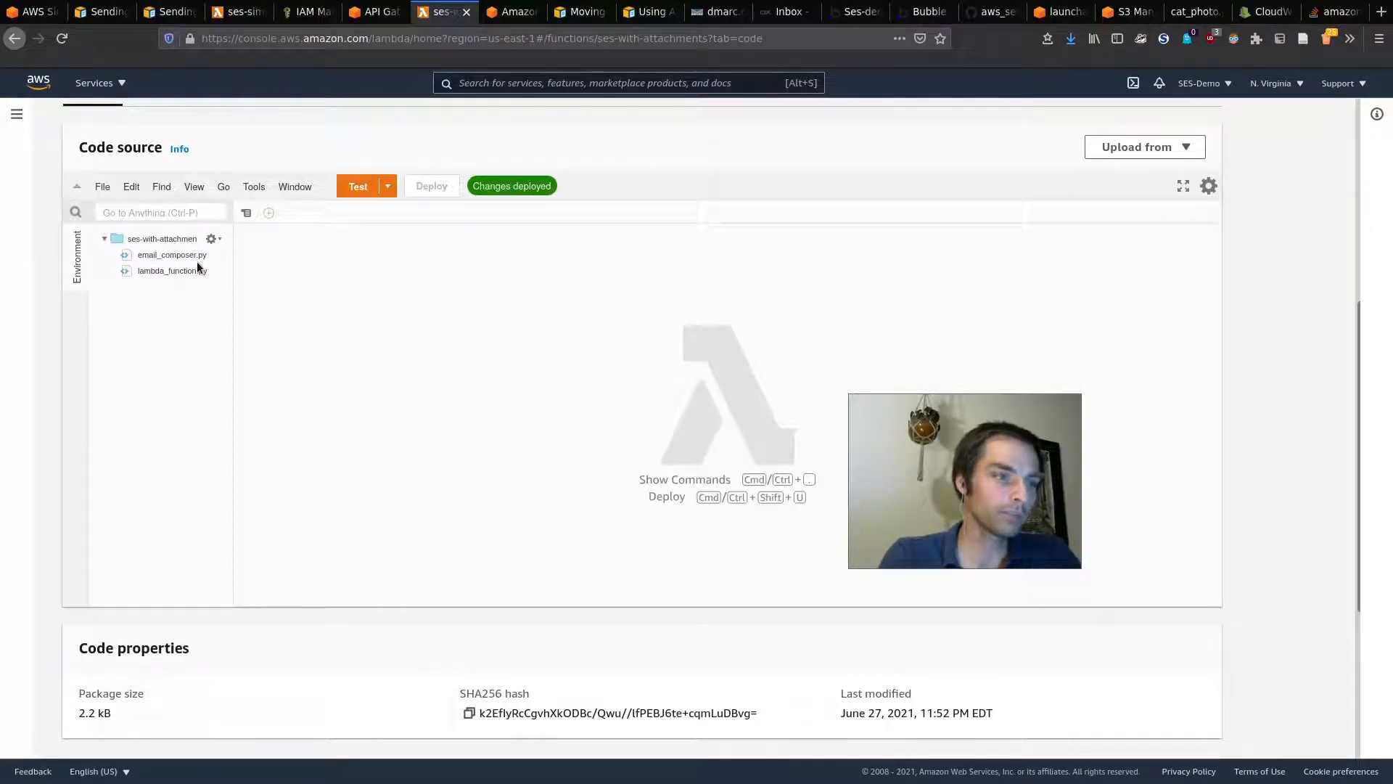
key(ctrl+plus)
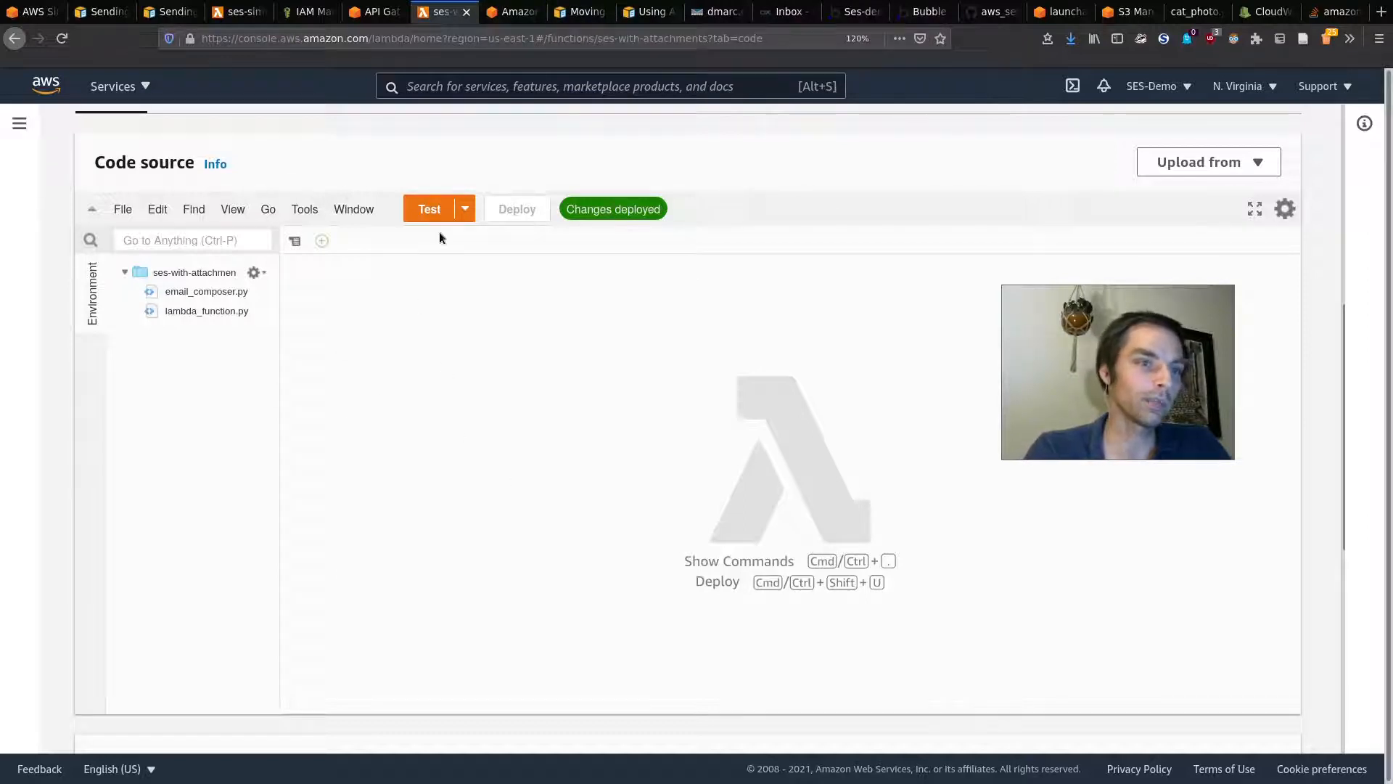
click(361, 7)
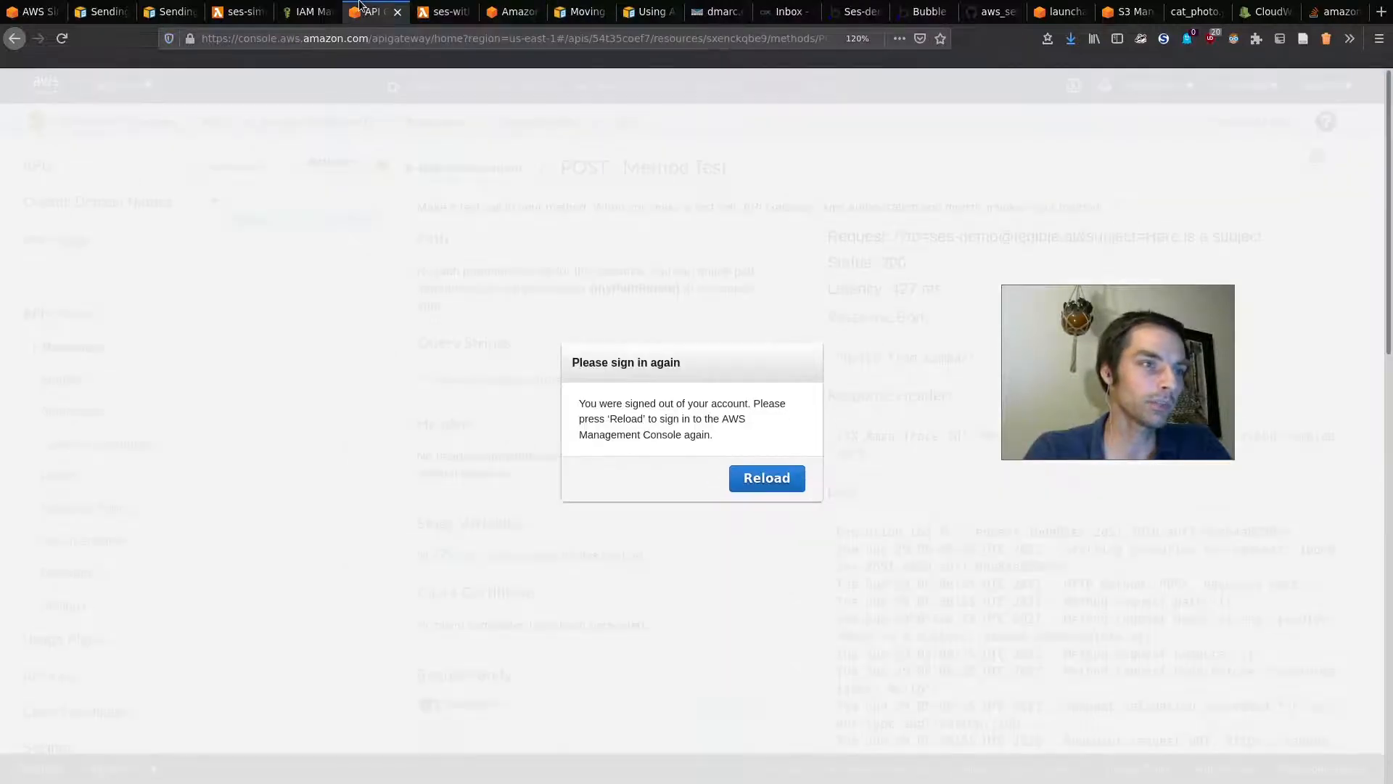
click(753, 481)
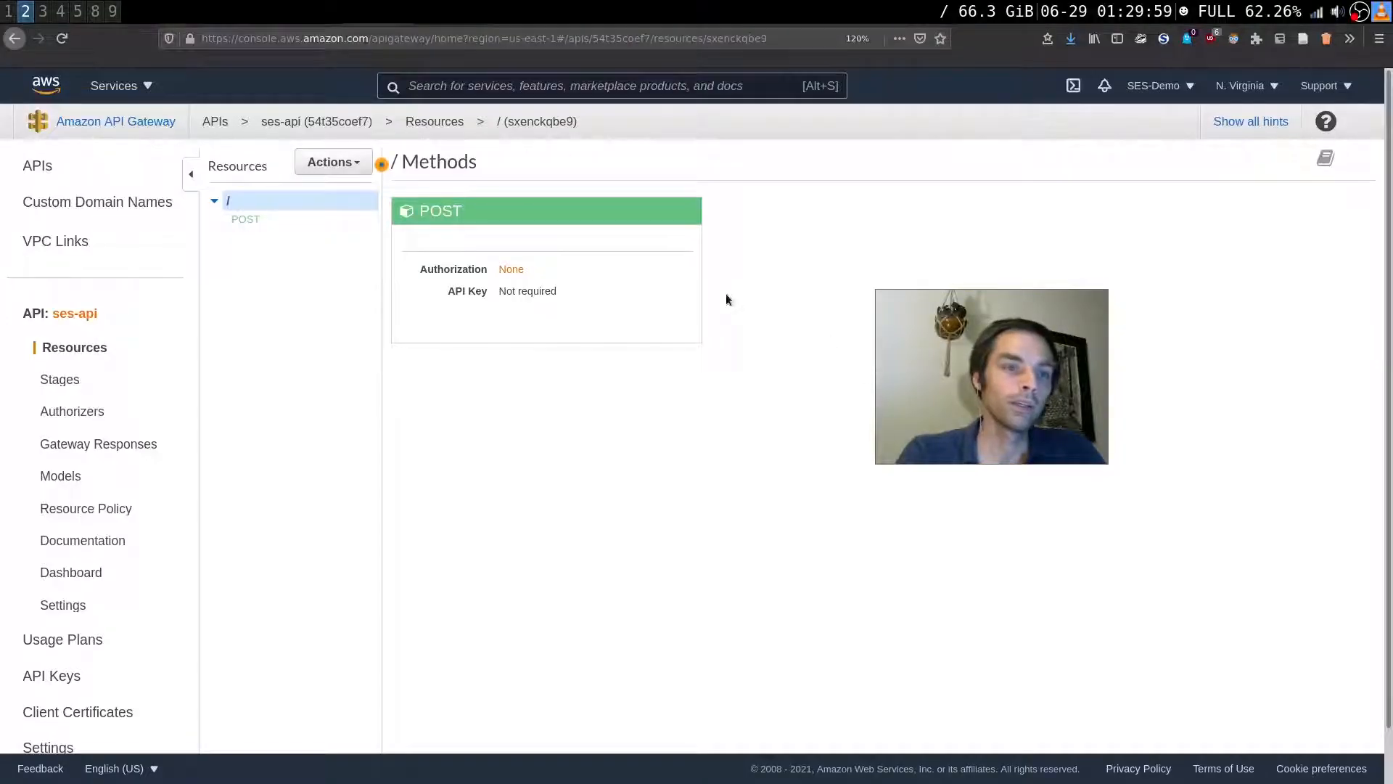
Step: Switch the POST integration's Lambda from ses-simple to ses-with-attachments and approve the invoke permission
click(301, 221)
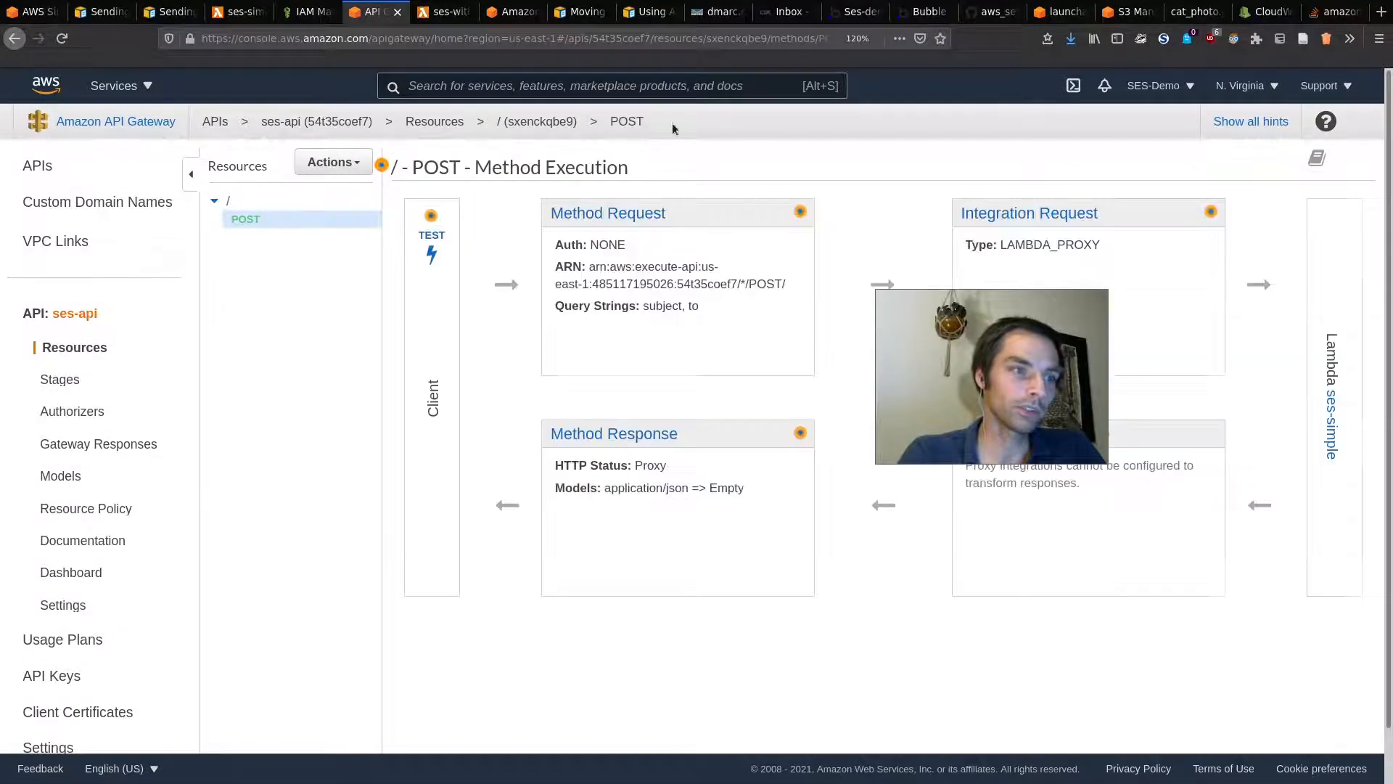
click(1030, 212)
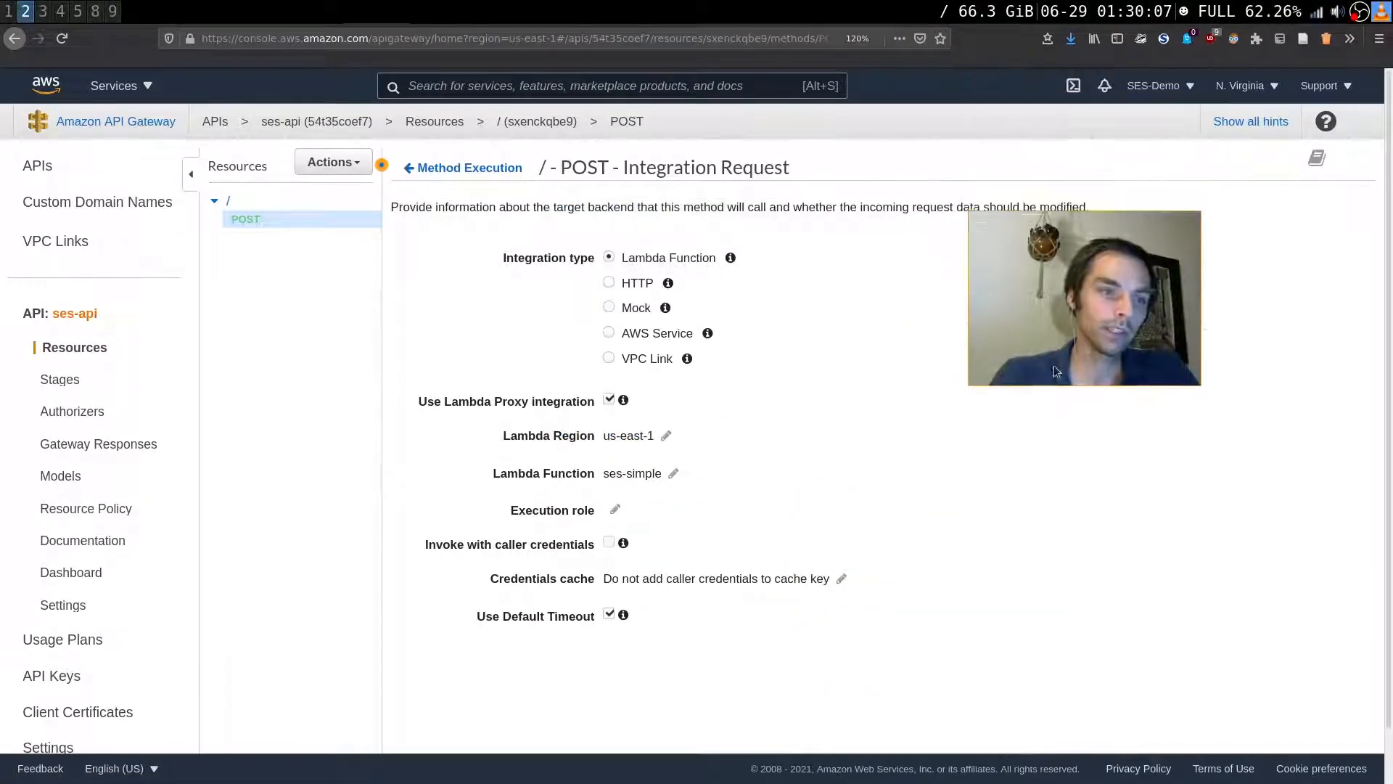
click(676, 473)
triple_click(678, 473)
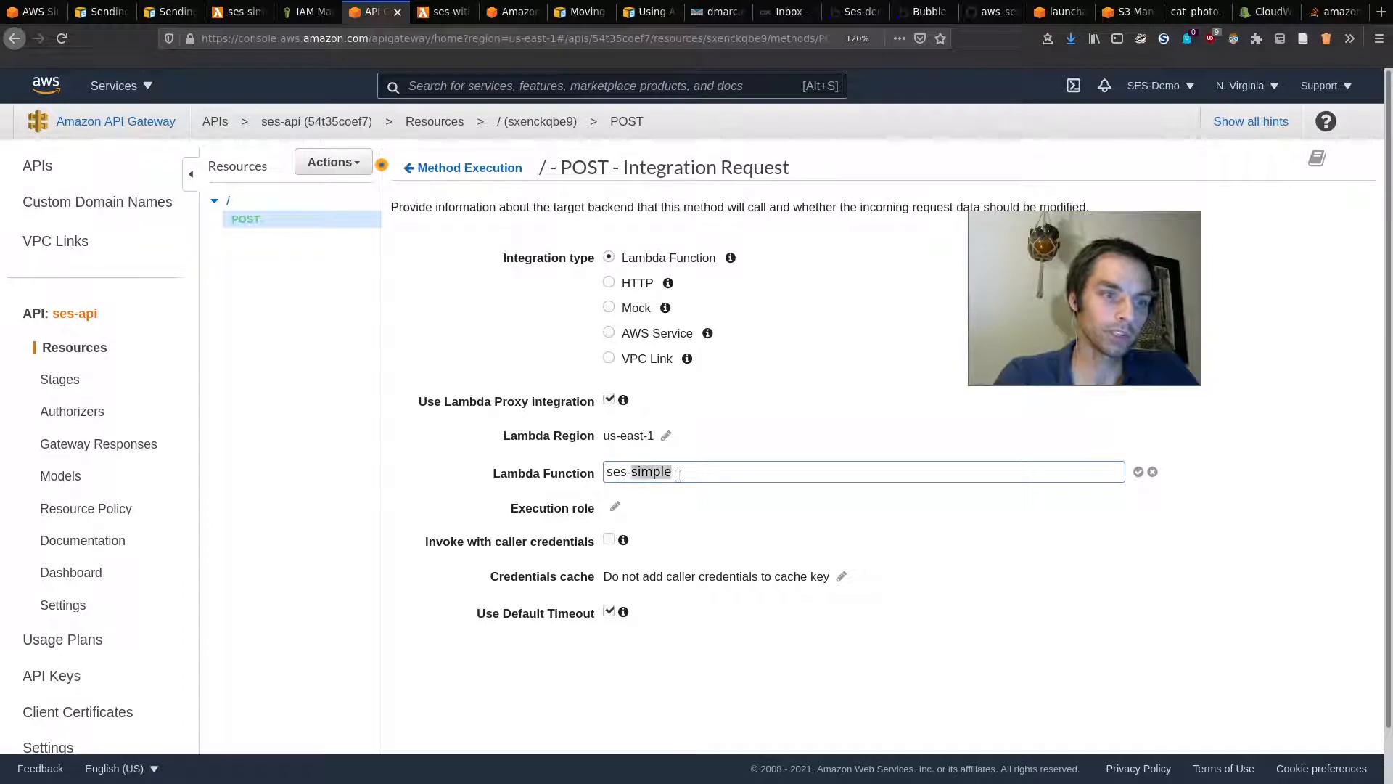
text(s)
click(680, 501)
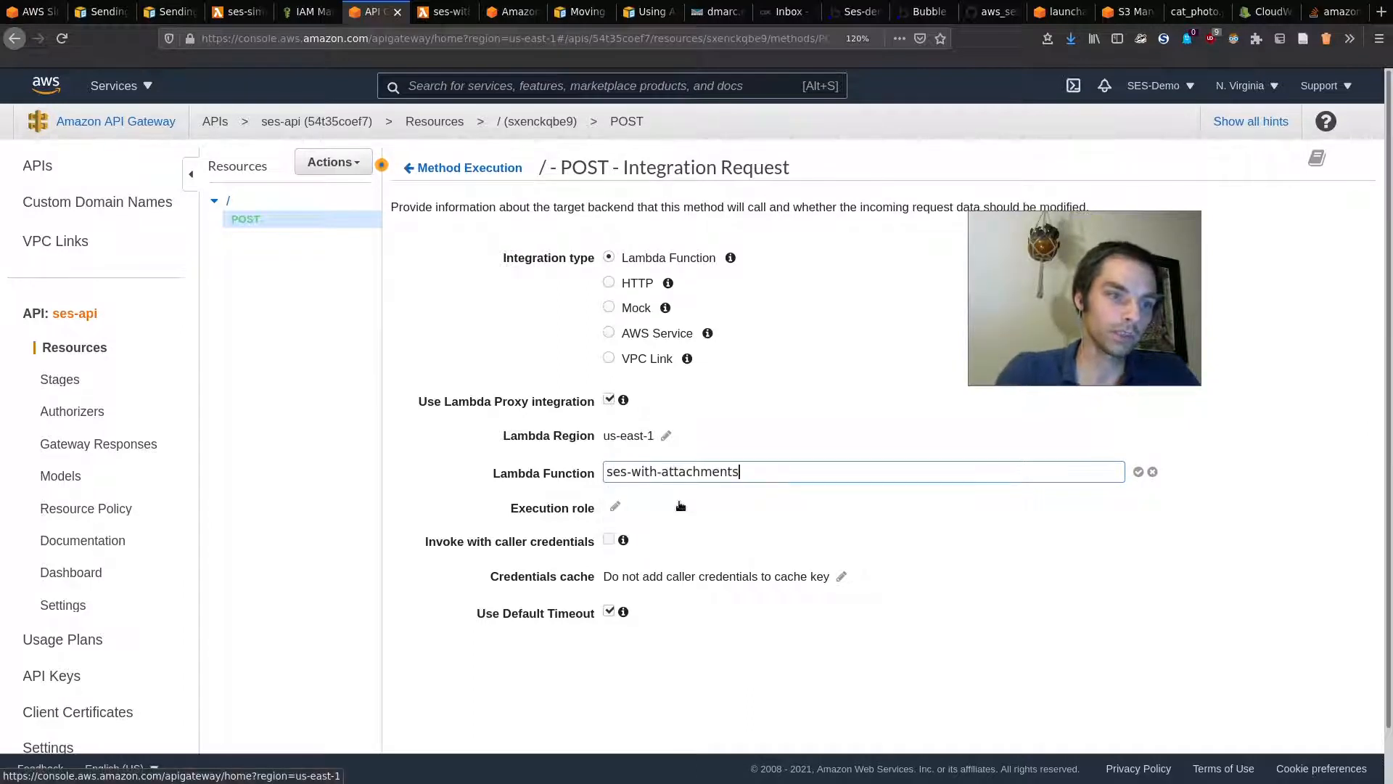
click(1137, 472)
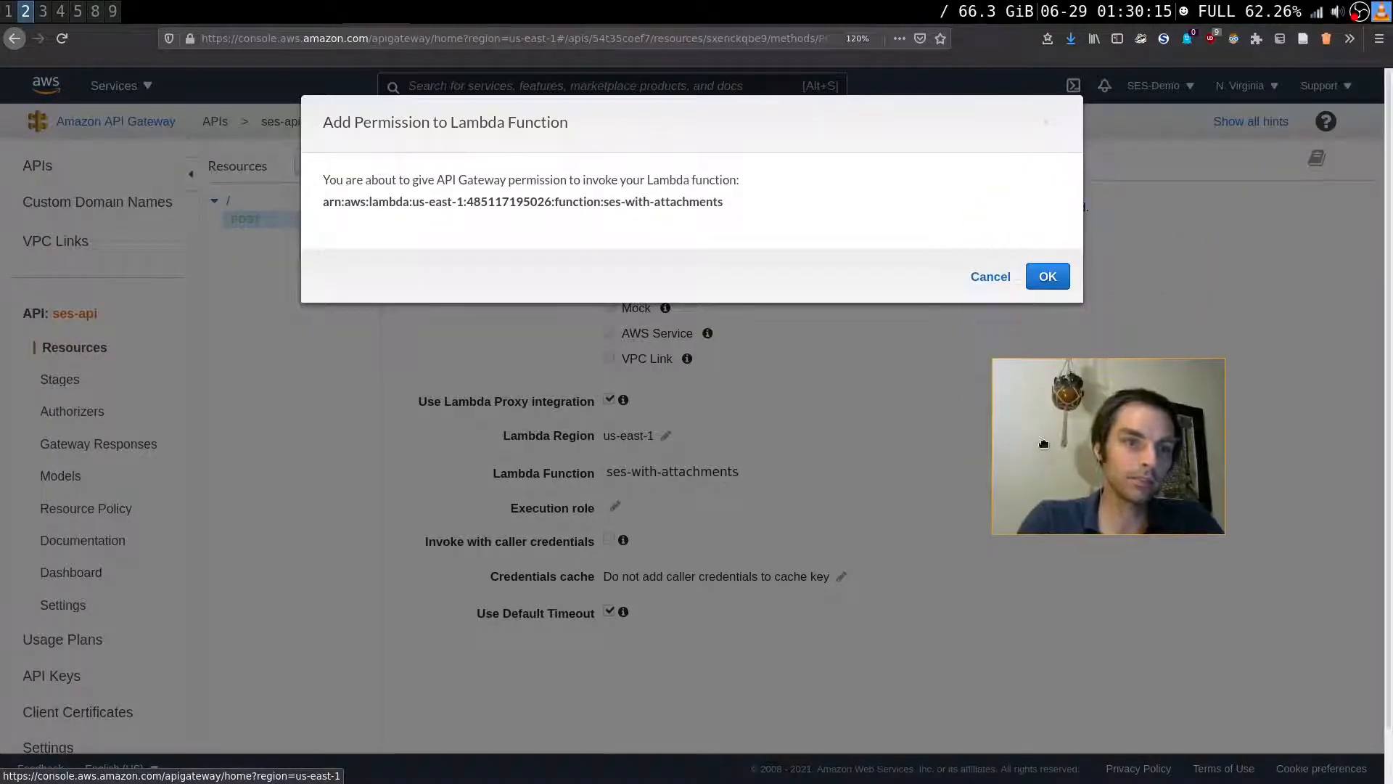
click(1050, 274)
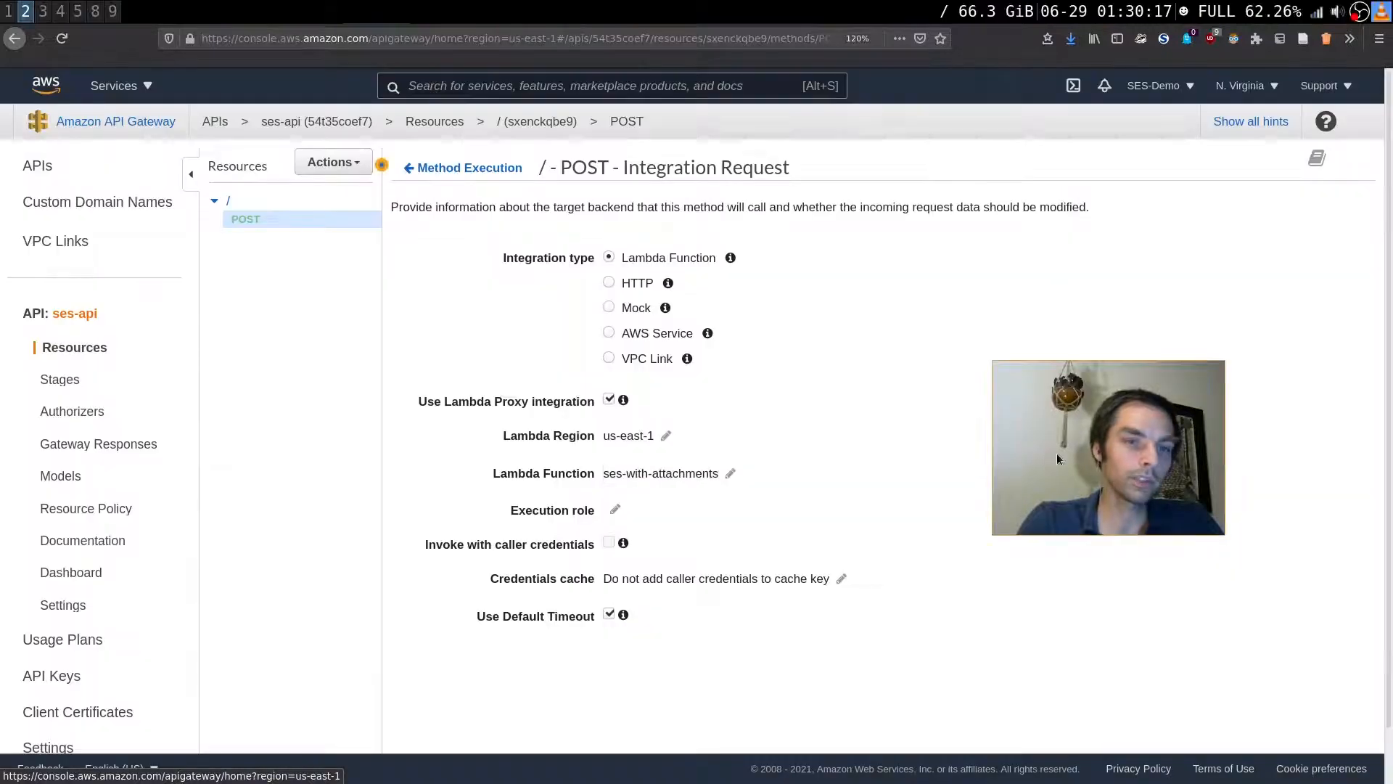
click(290, 205)
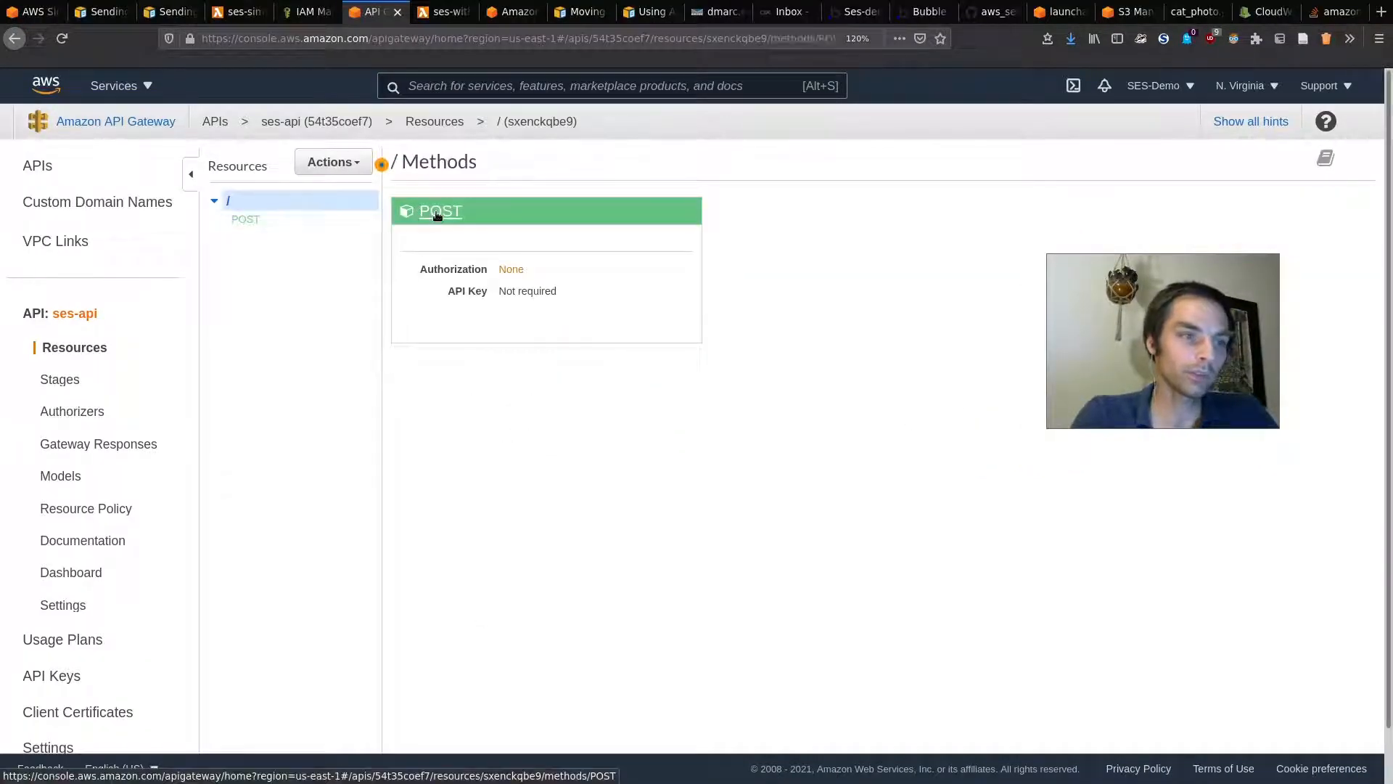
click(438, 214)
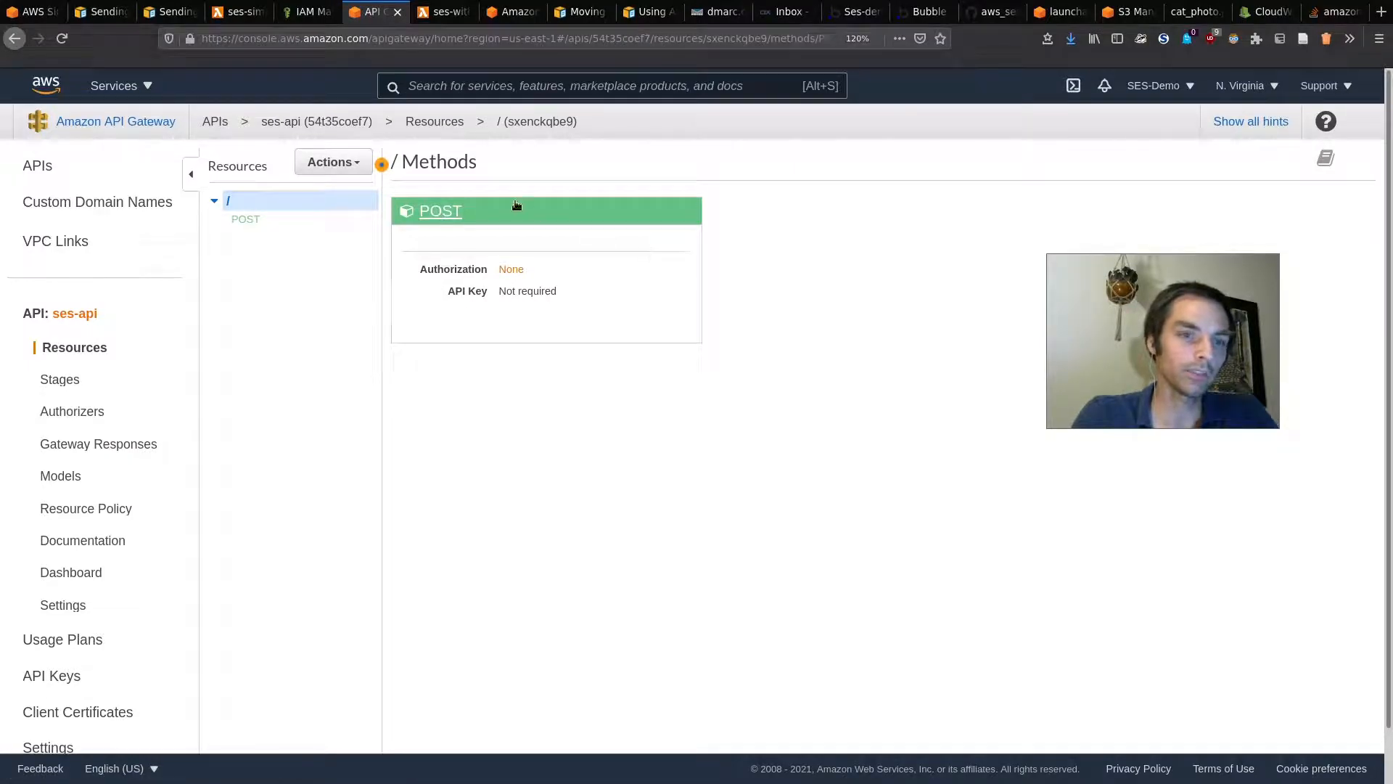
Step: Enter the POST test query string with a recipient address and subject 'Testing attachments'
click(431, 235)
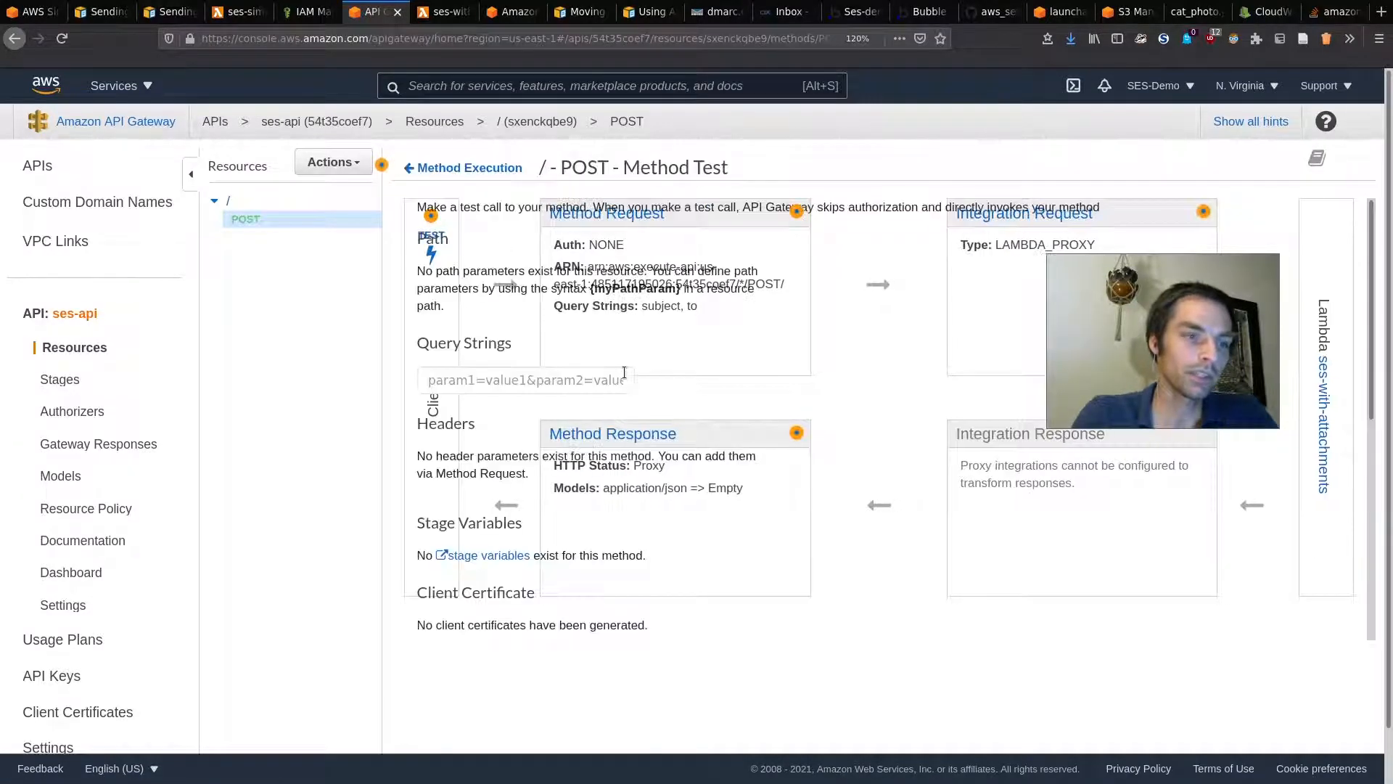
scroll(673, 538, down, 5)
scroll(754, 392, up, 3)
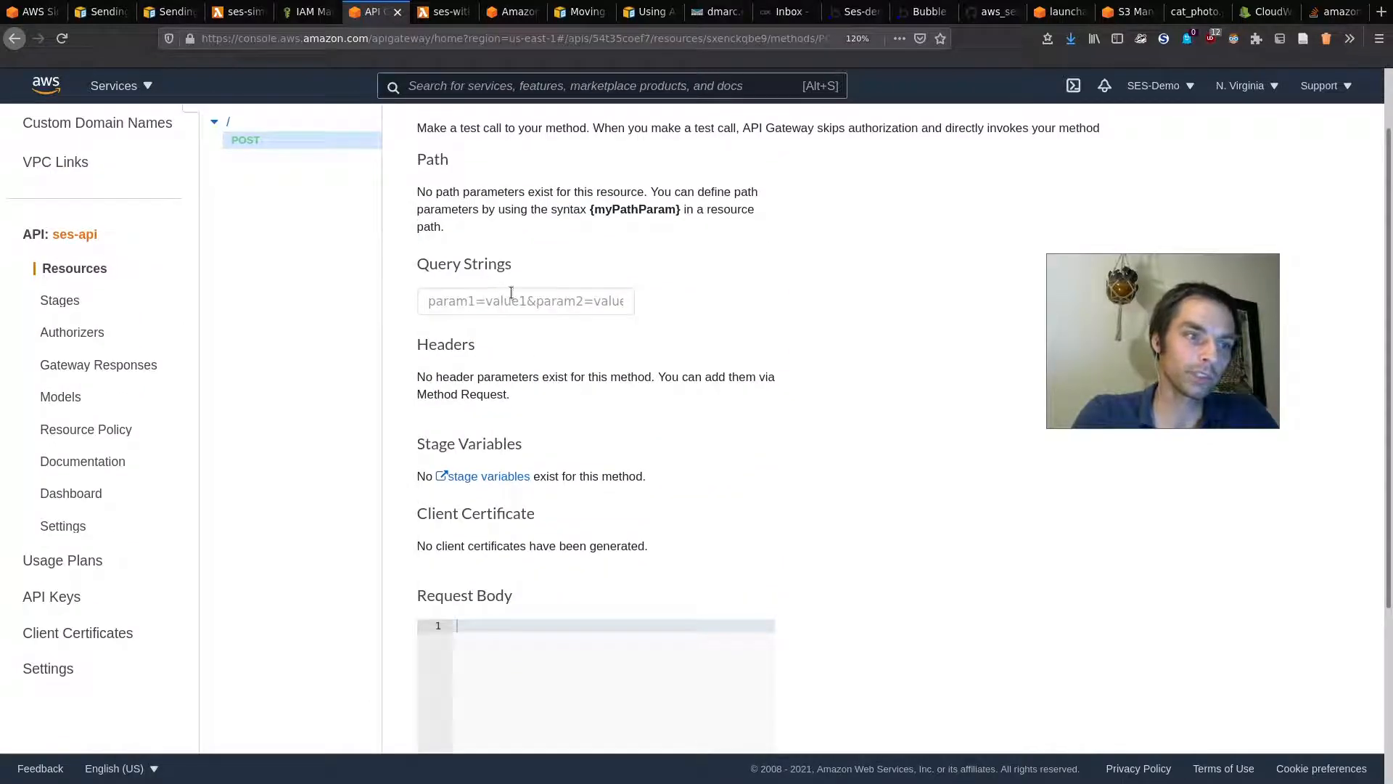
scroll(598, 646, down, 3)
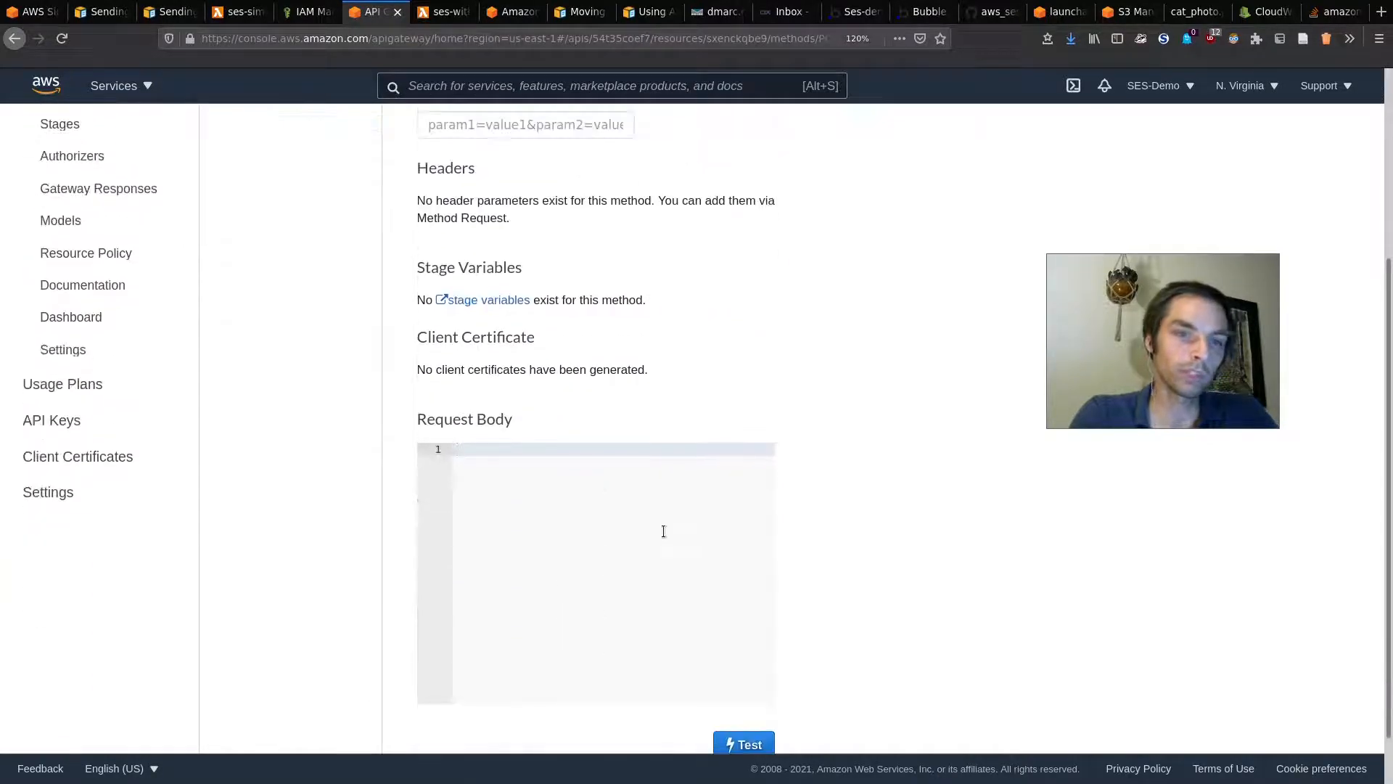
click(656, 520)
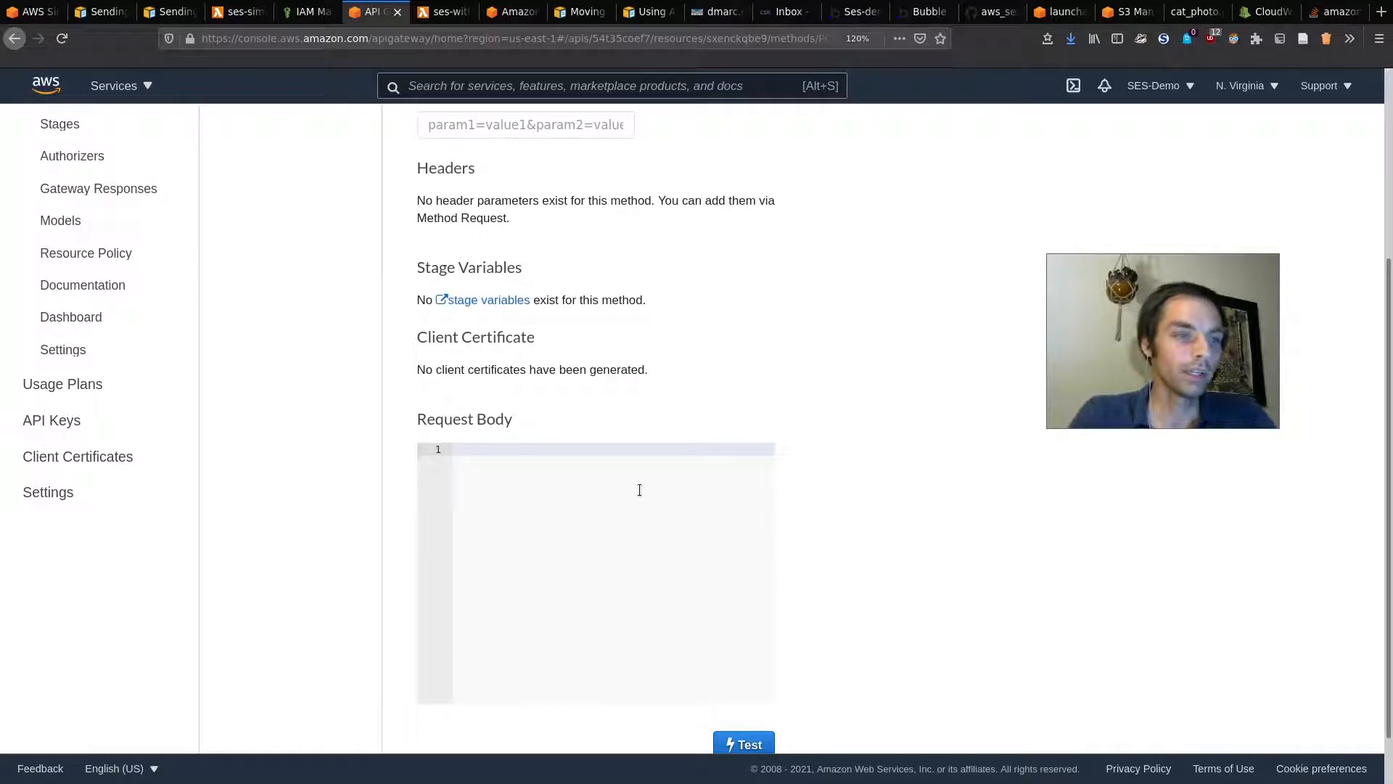
text(This is a body)
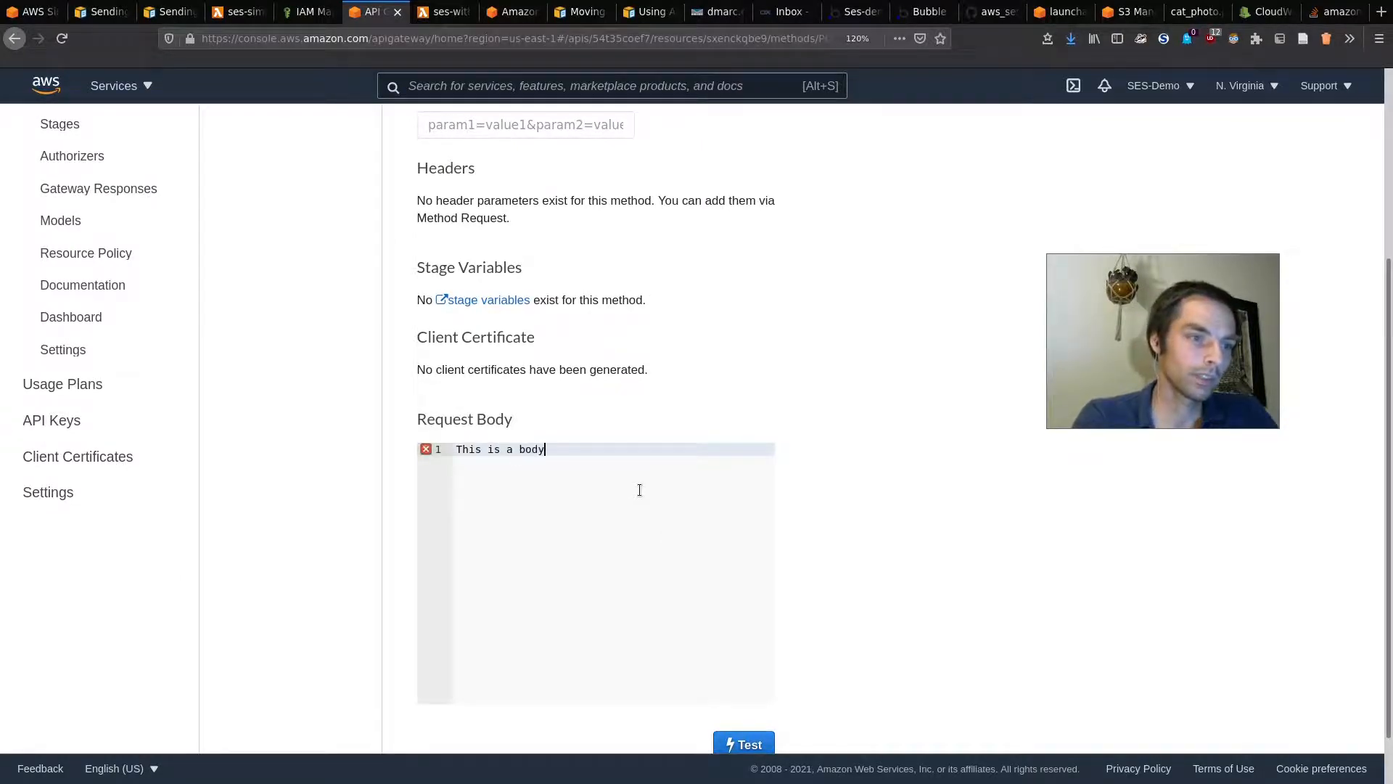
scroll(639, 489, up, 5)
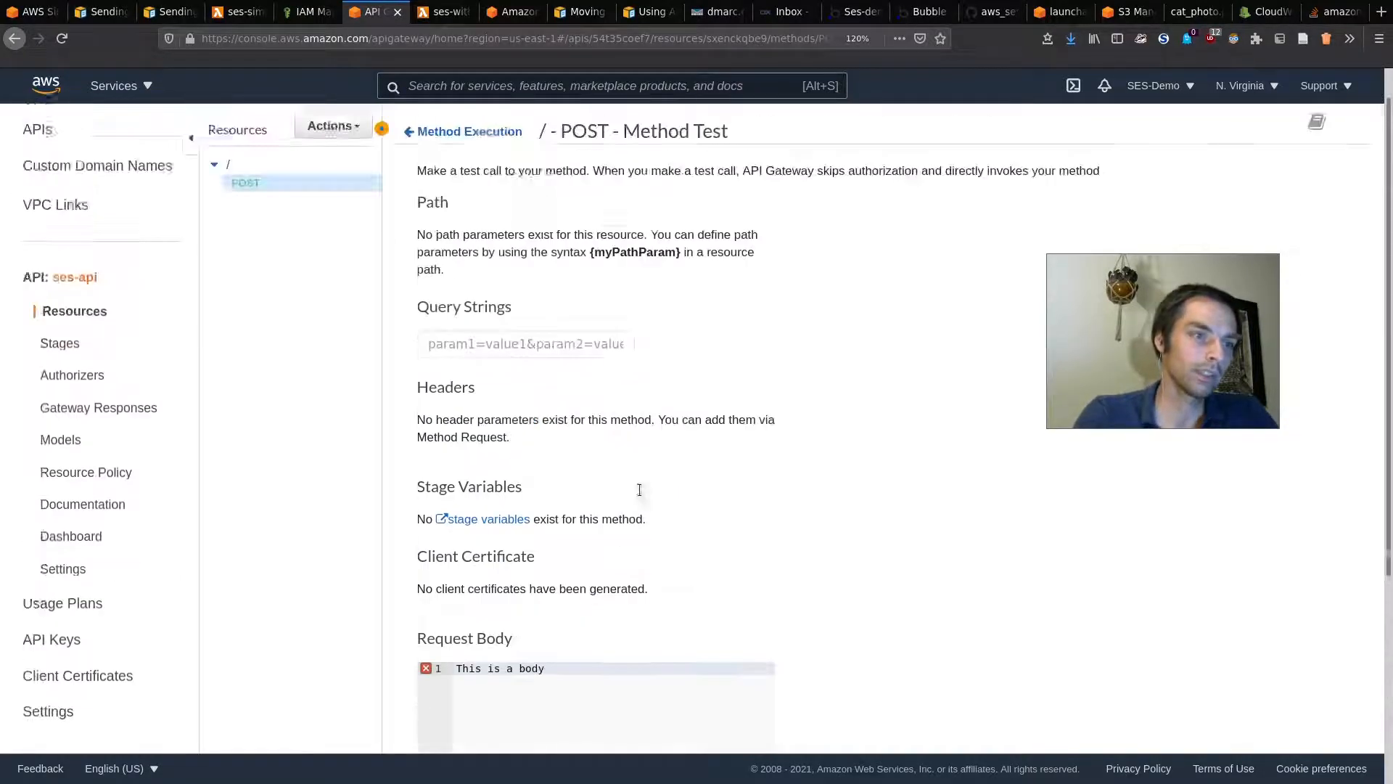
click(522, 375)
text(to)
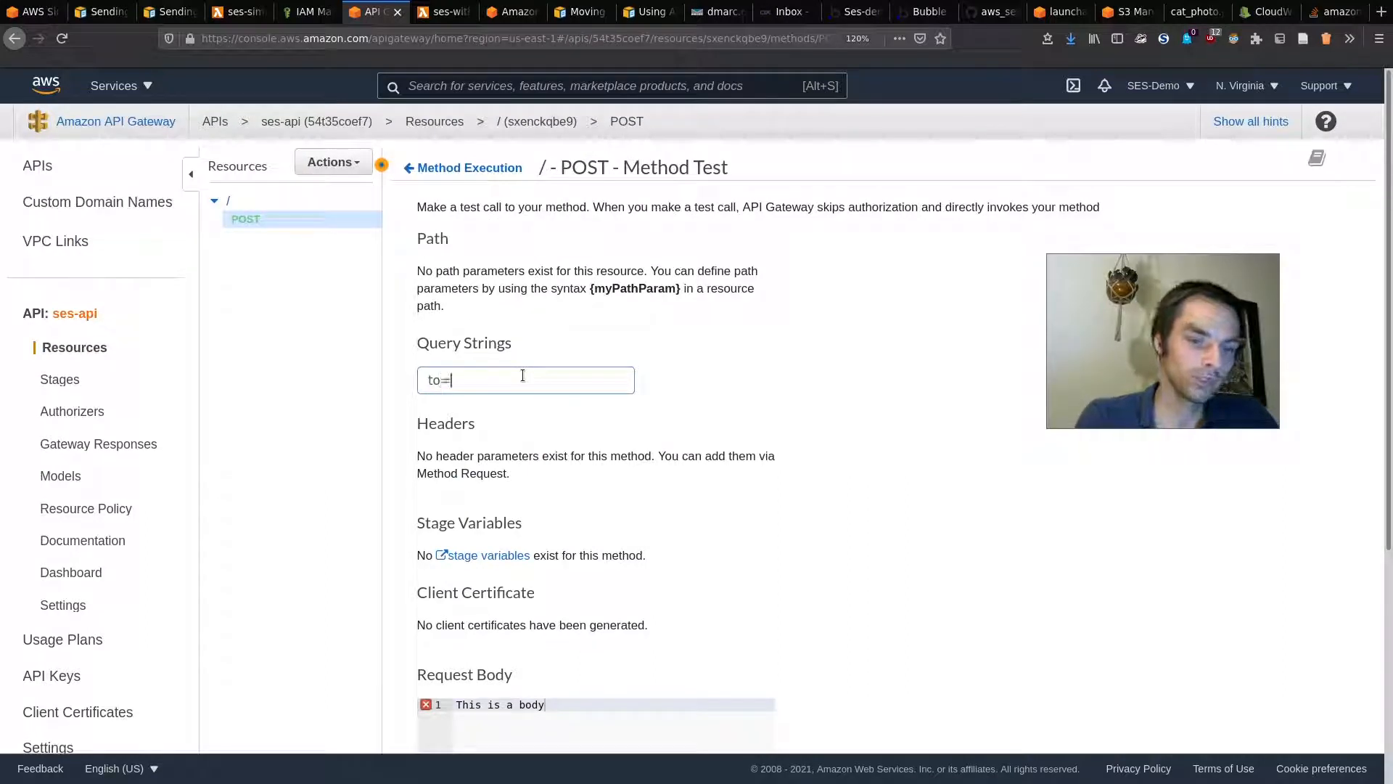
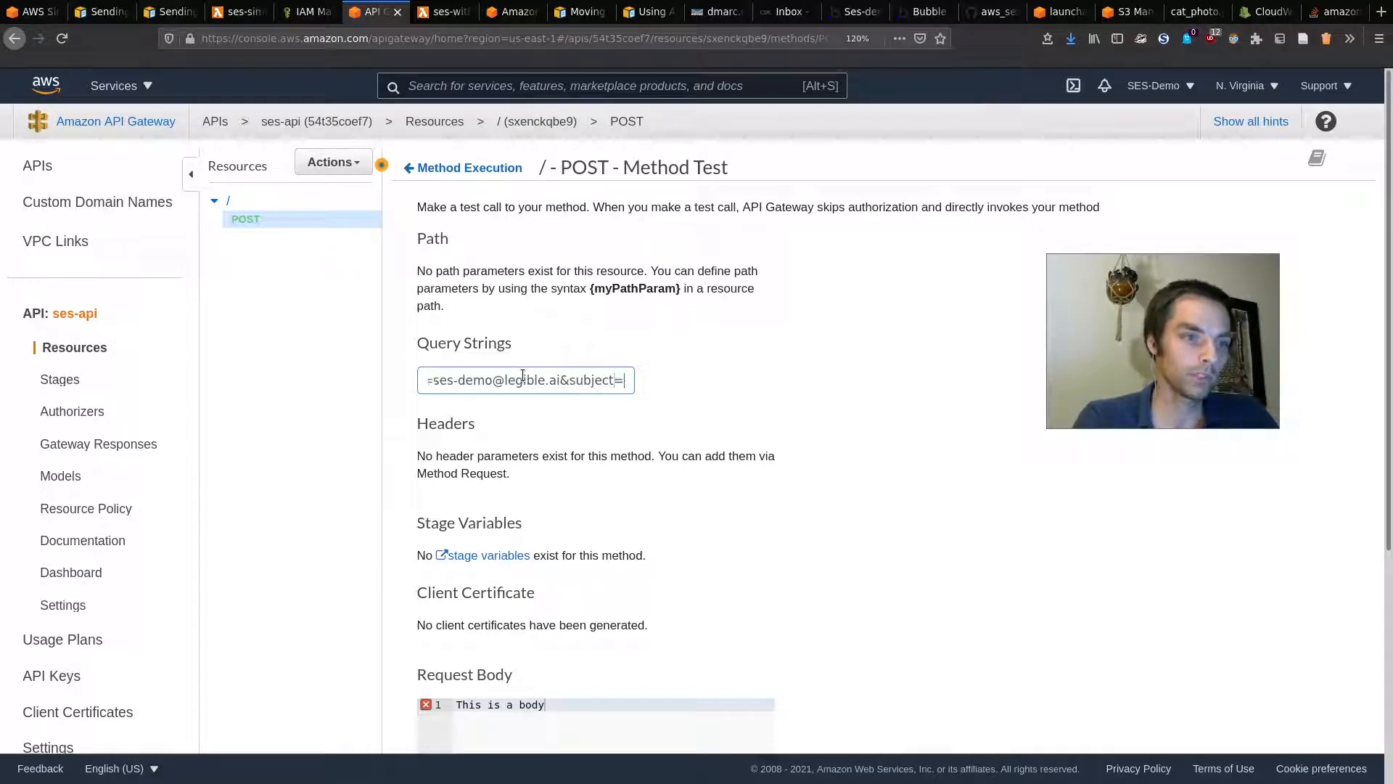
text(etsing )
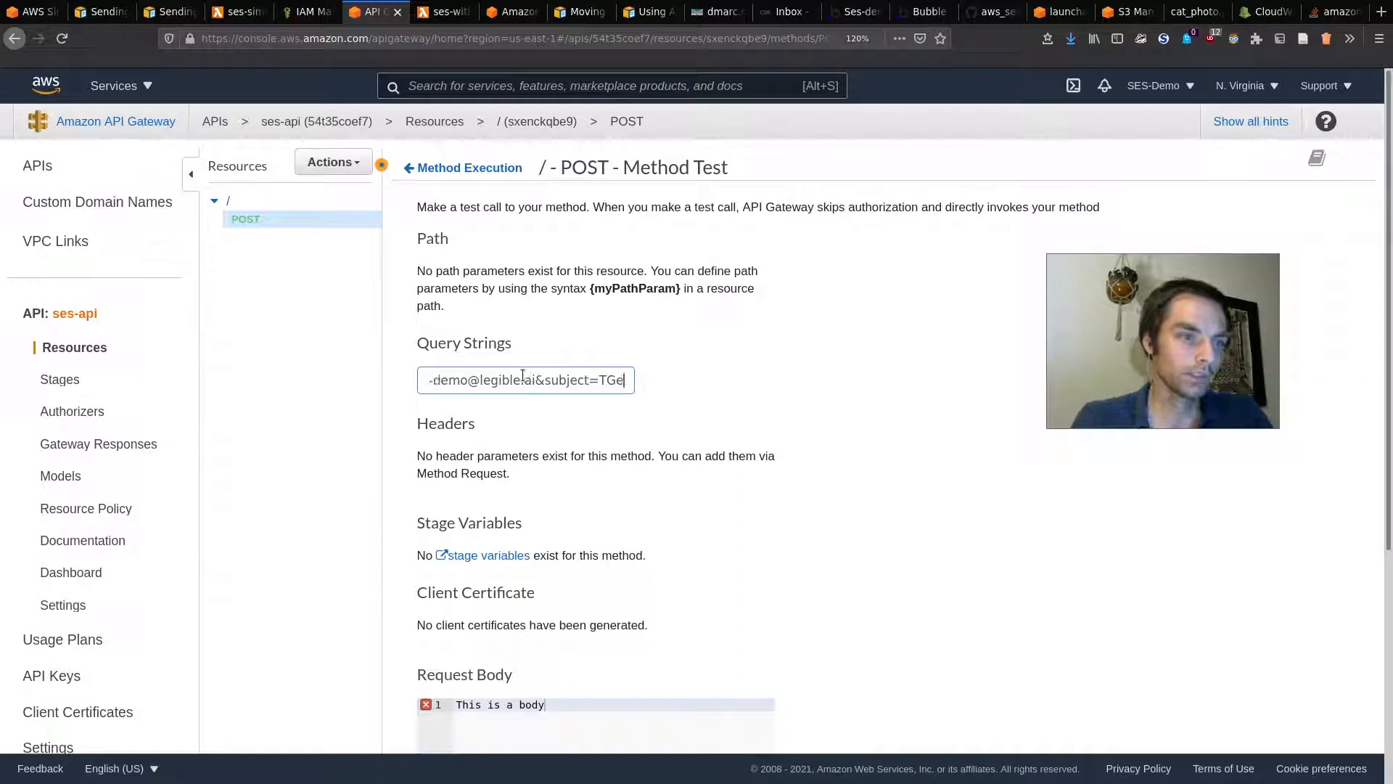
text(attachments)
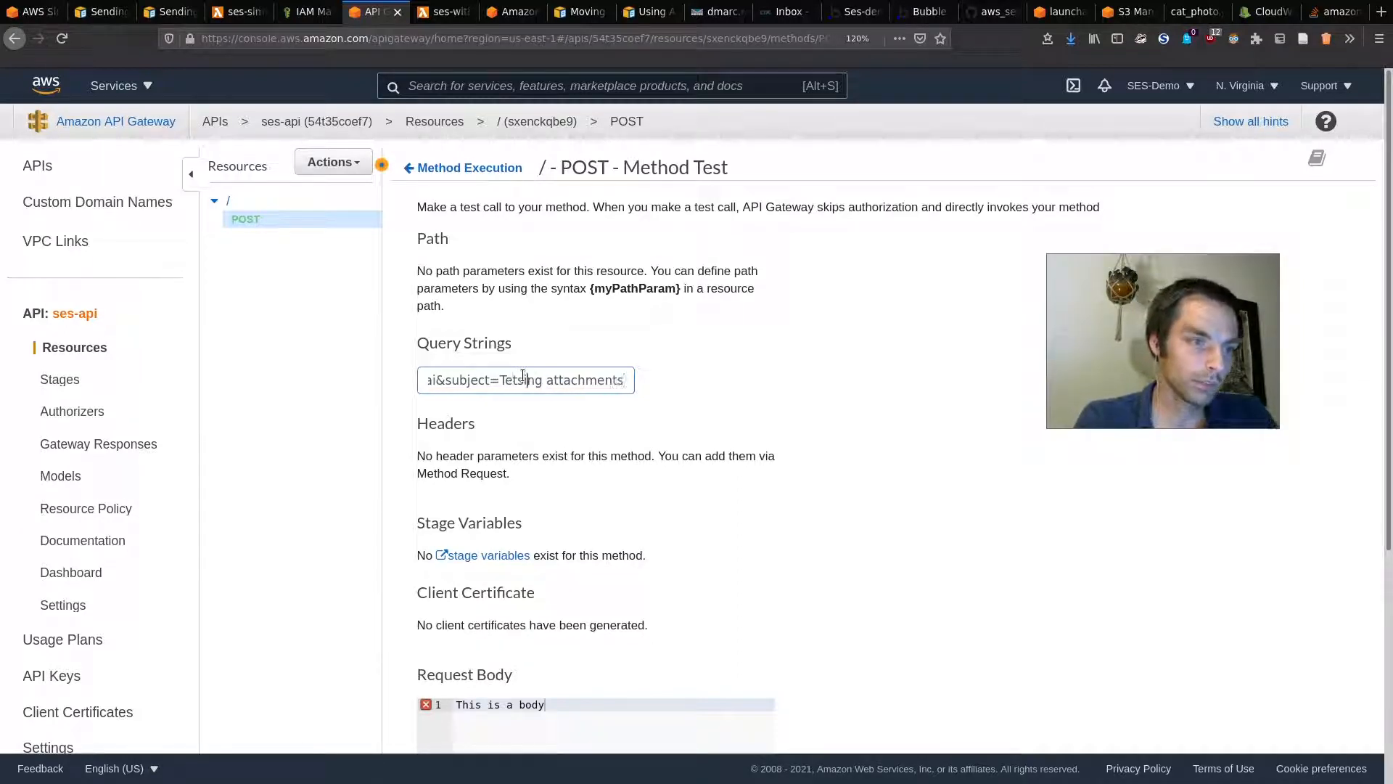
key(BackSpace)
key(BackSpace)
text(st)
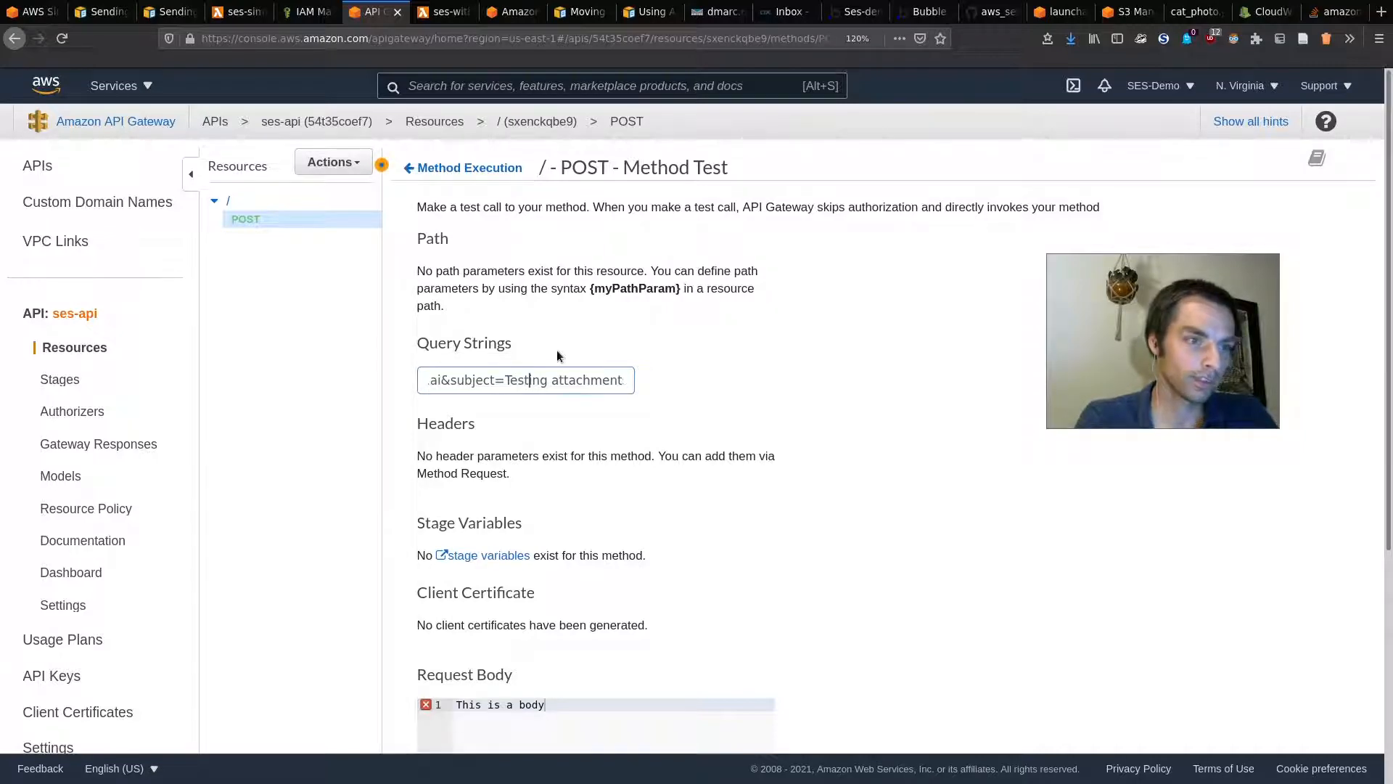
Step: Run the test, review the 200 response, then inspect the Lambda handler's return block
scroll(733, 612, down, 4)
click(748, 700)
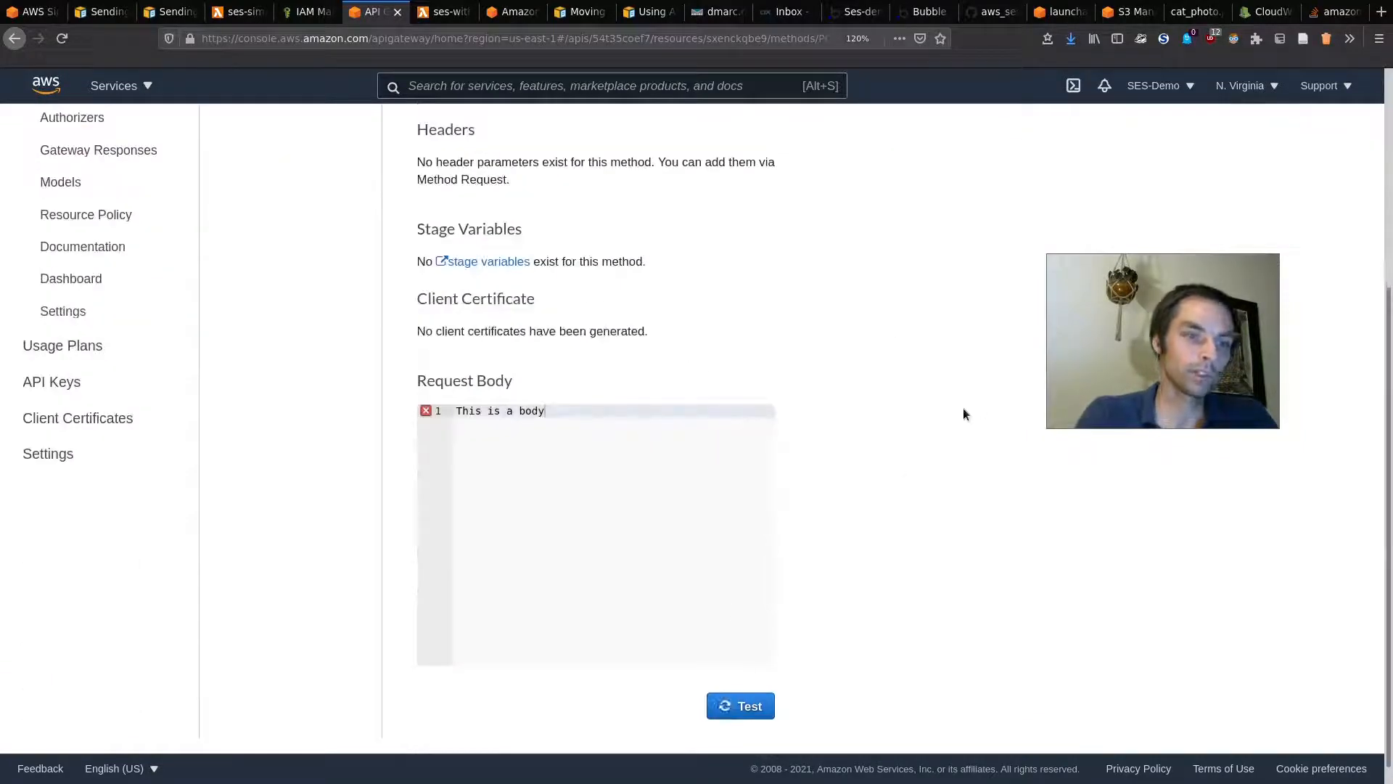
drag(1090, 372, 662, 386)
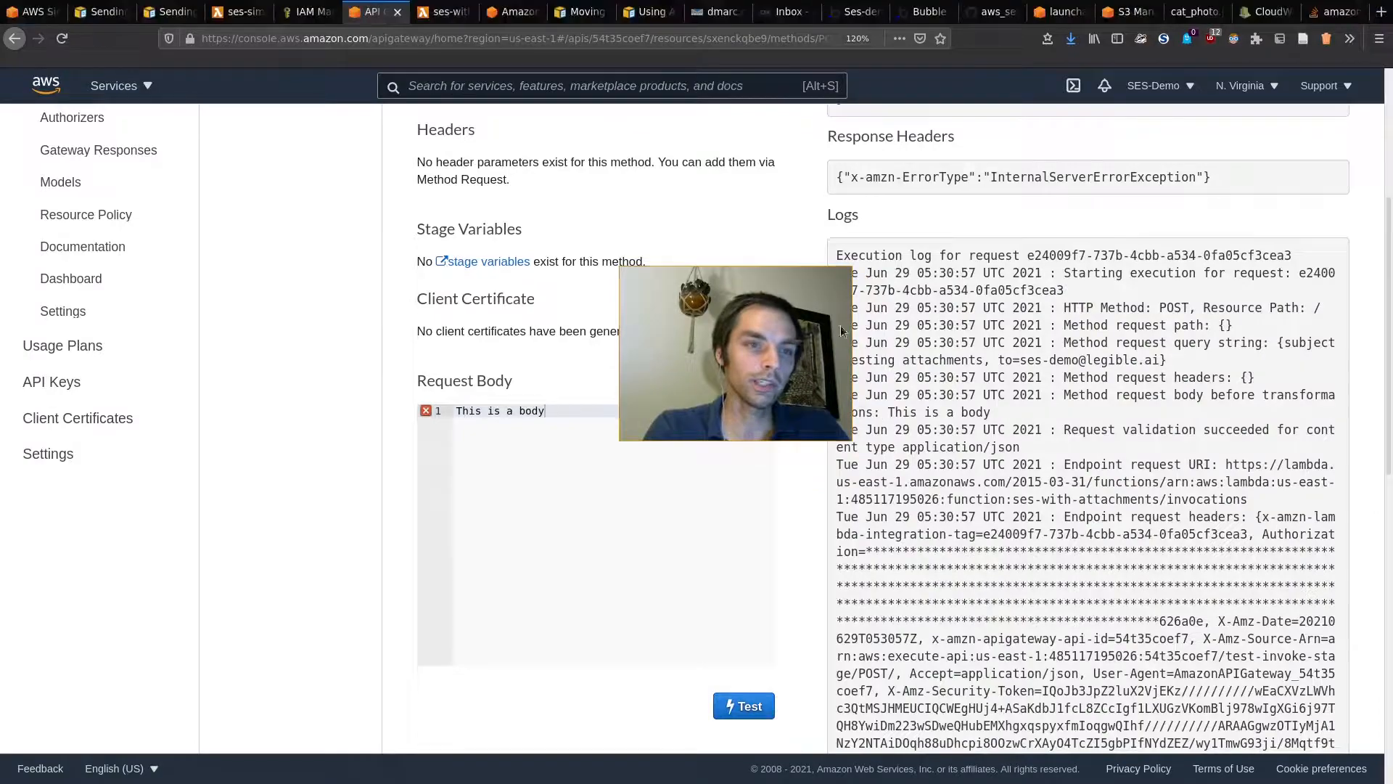
scroll(1017, 292, up, 4)
drag(831, 342, 694, 300)
scroll(1177, 626, down, 10)
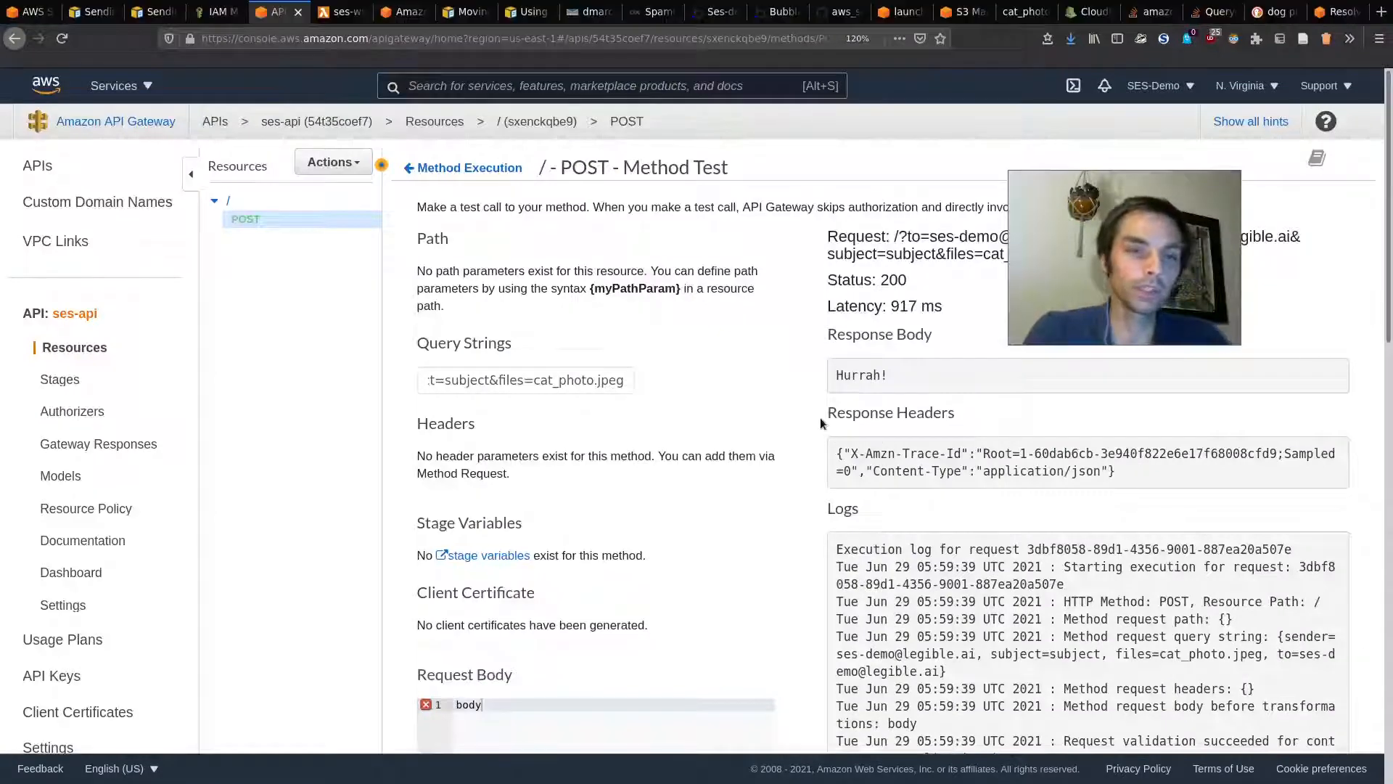
scroll(785, 517, down, 2)
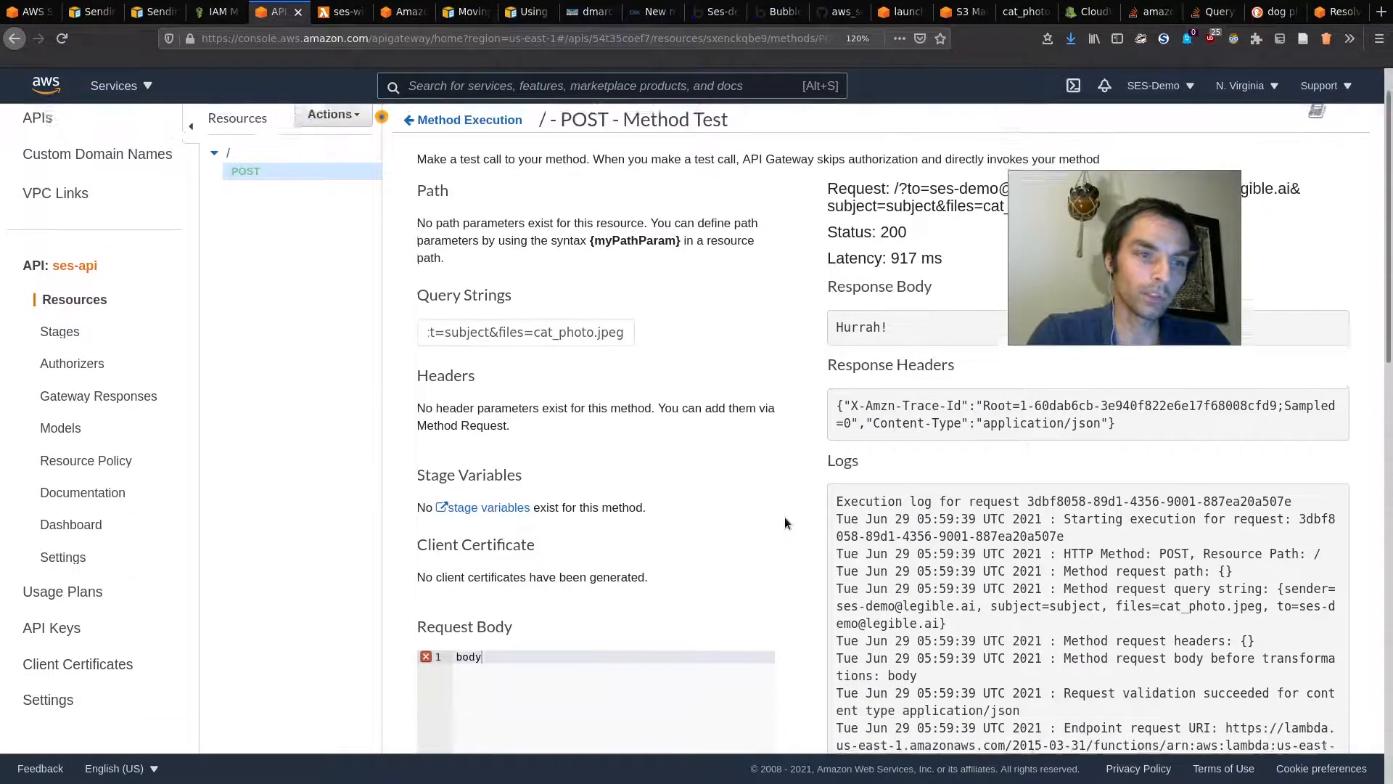
click(353, 14)
drag(384, 404, 513, 491)
click(512, 493)
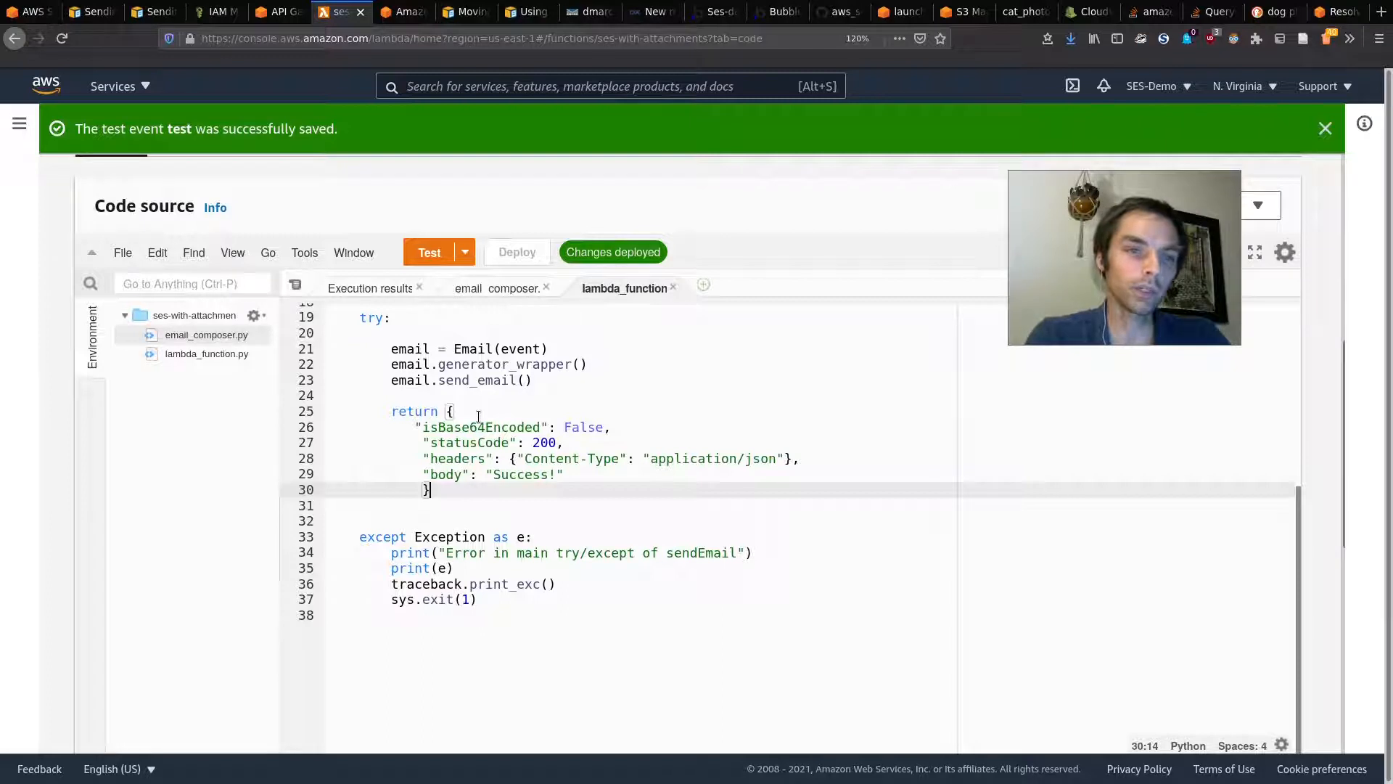
Step: Compare the handler's return block with the query string used in the POST test
drag(390, 411, 445, 458)
click(444, 458)
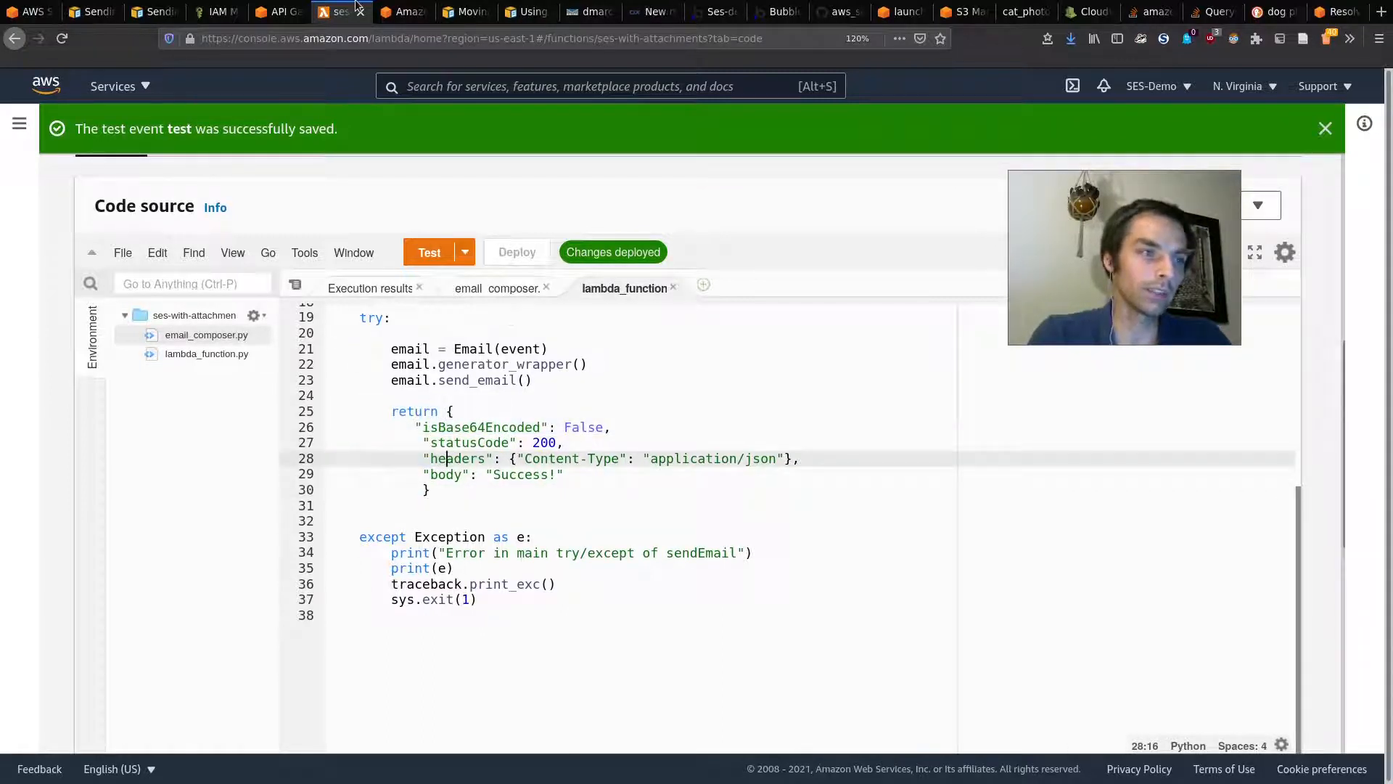
click(402, 11)
click(290, 9)
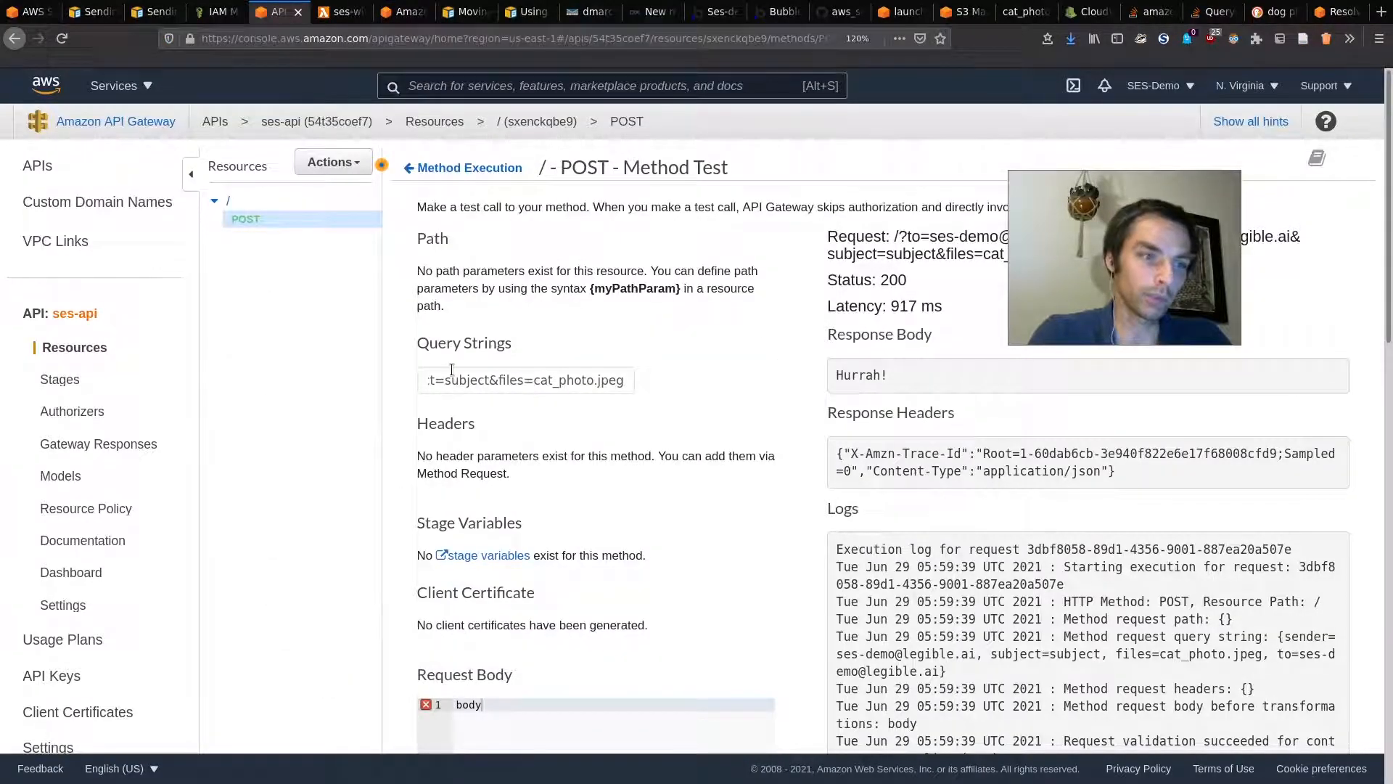
drag(452, 369, 297, 398)
click(543, 378)
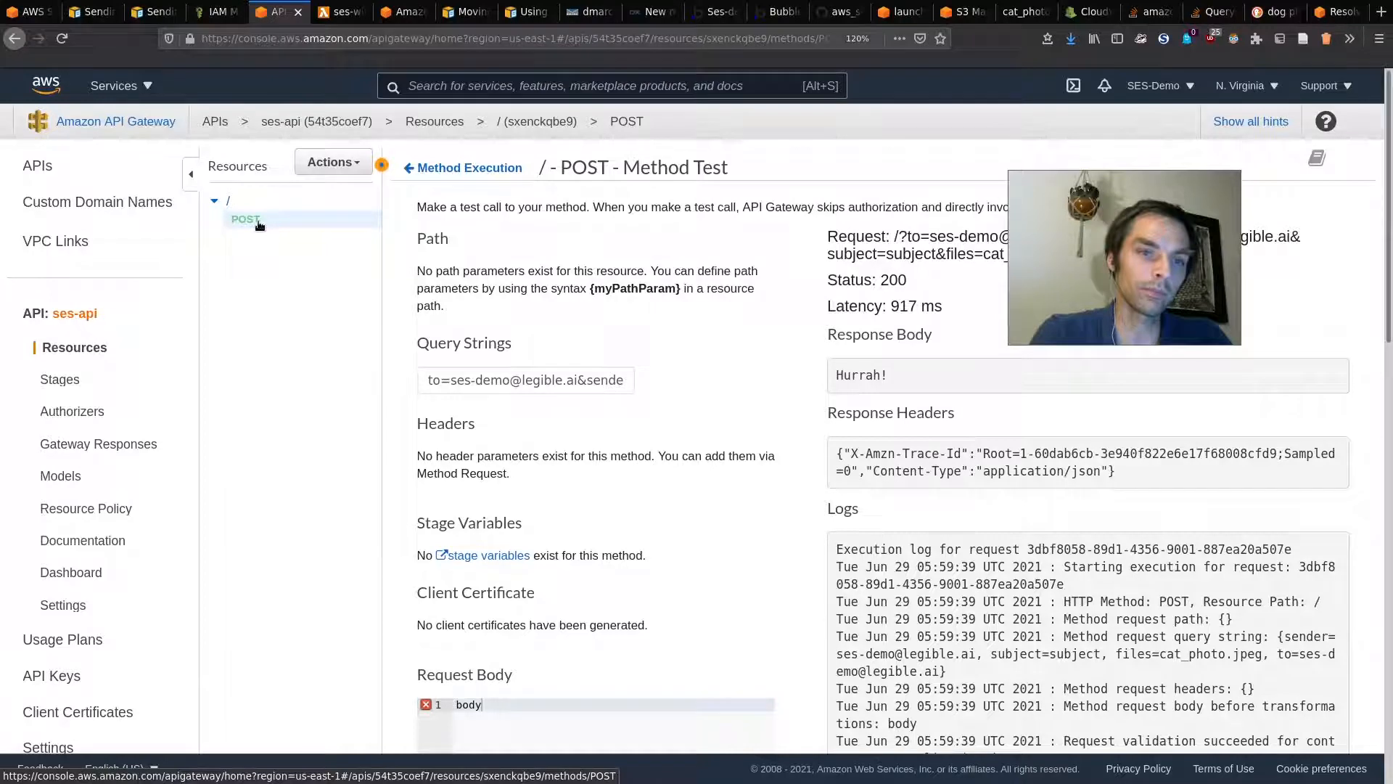
click(339, 6)
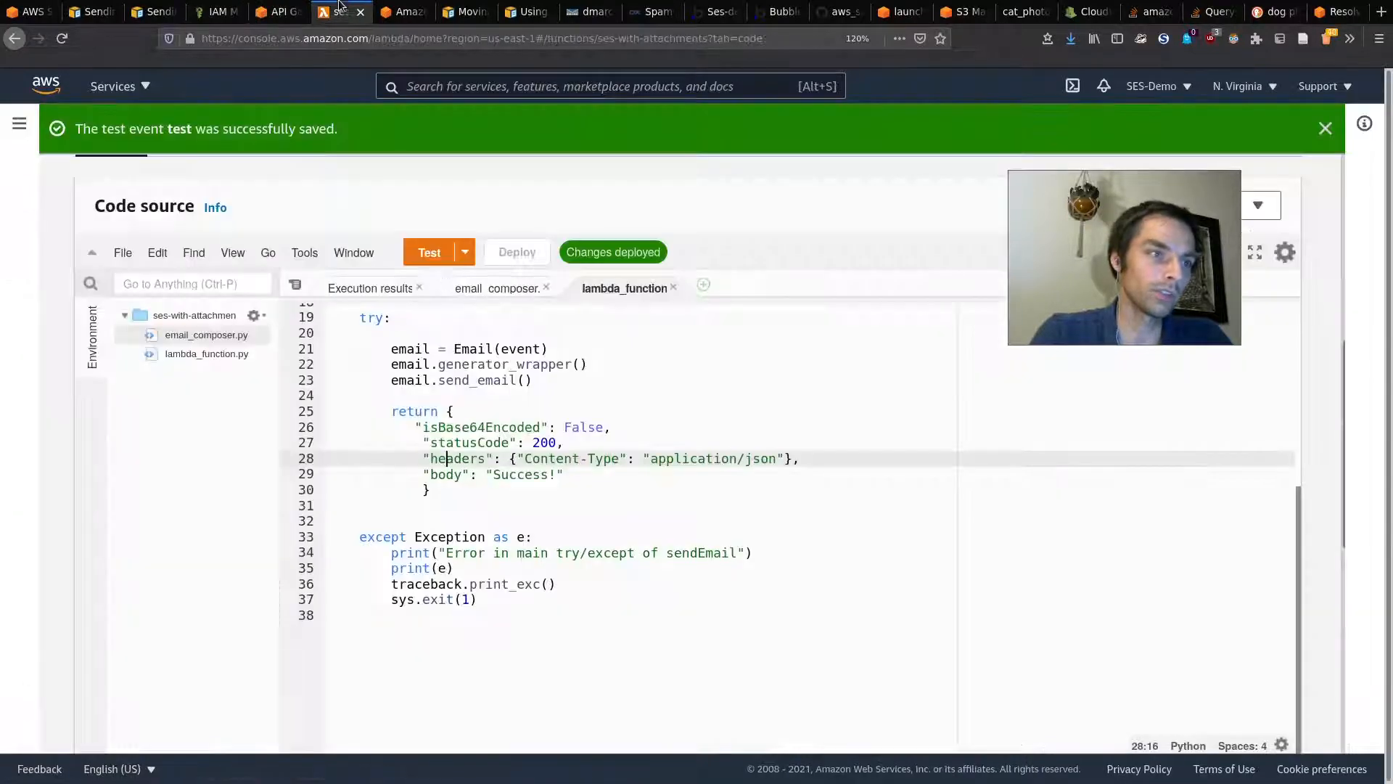
Step: Read how email_composer.py handles RECIPIENT (line 32) and the files parameter (line 44)
click(467, 289)
scroll(542, 484, up, 10)
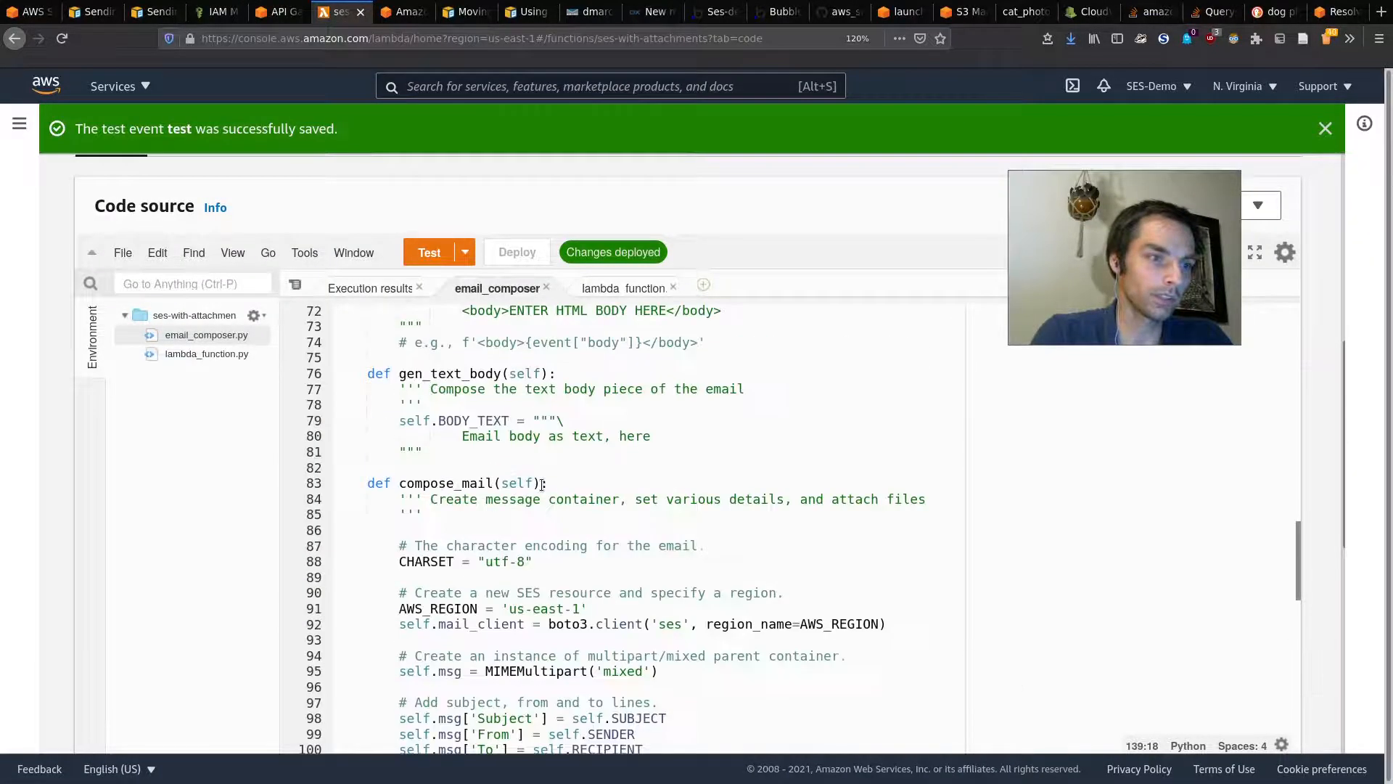
scroll(542, 484, up, 10)
scroll(542, 484, down, 2)
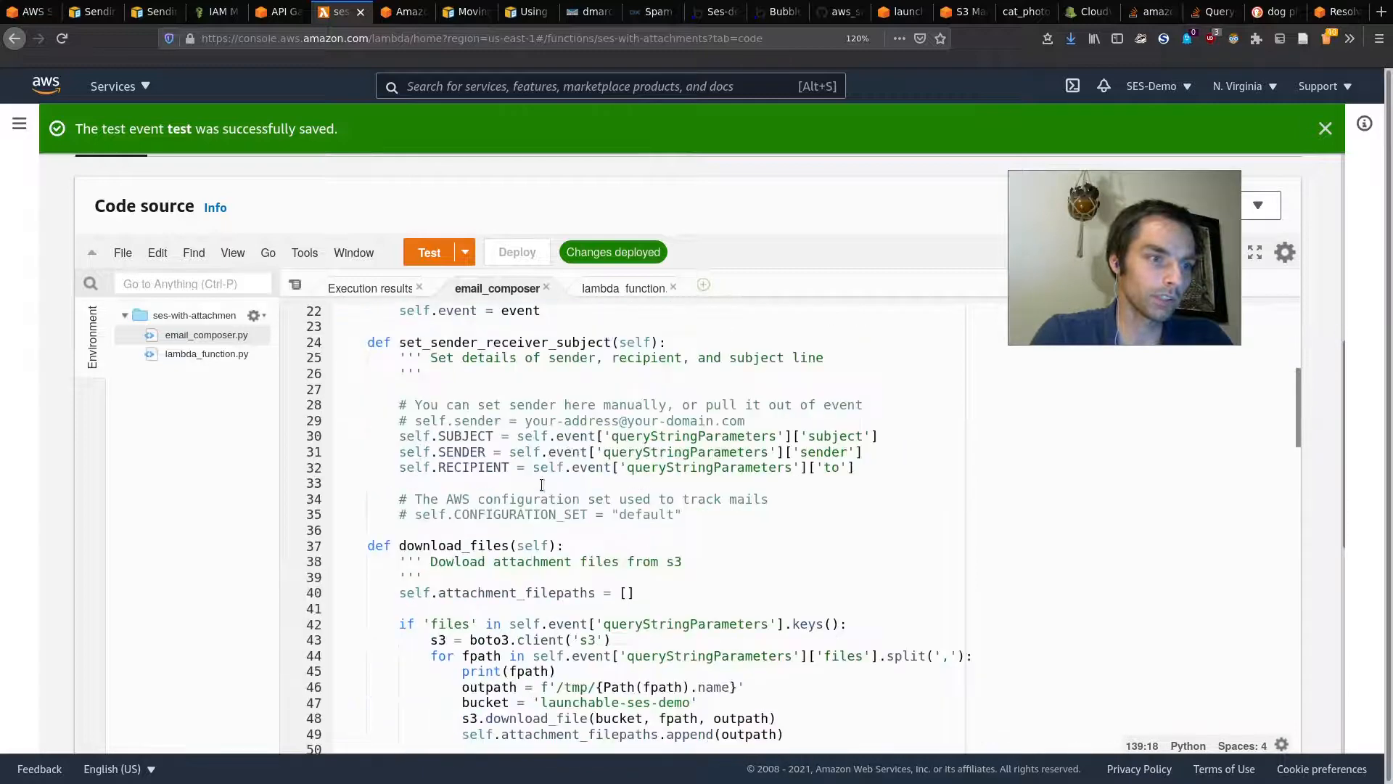
double_click(473, 468)
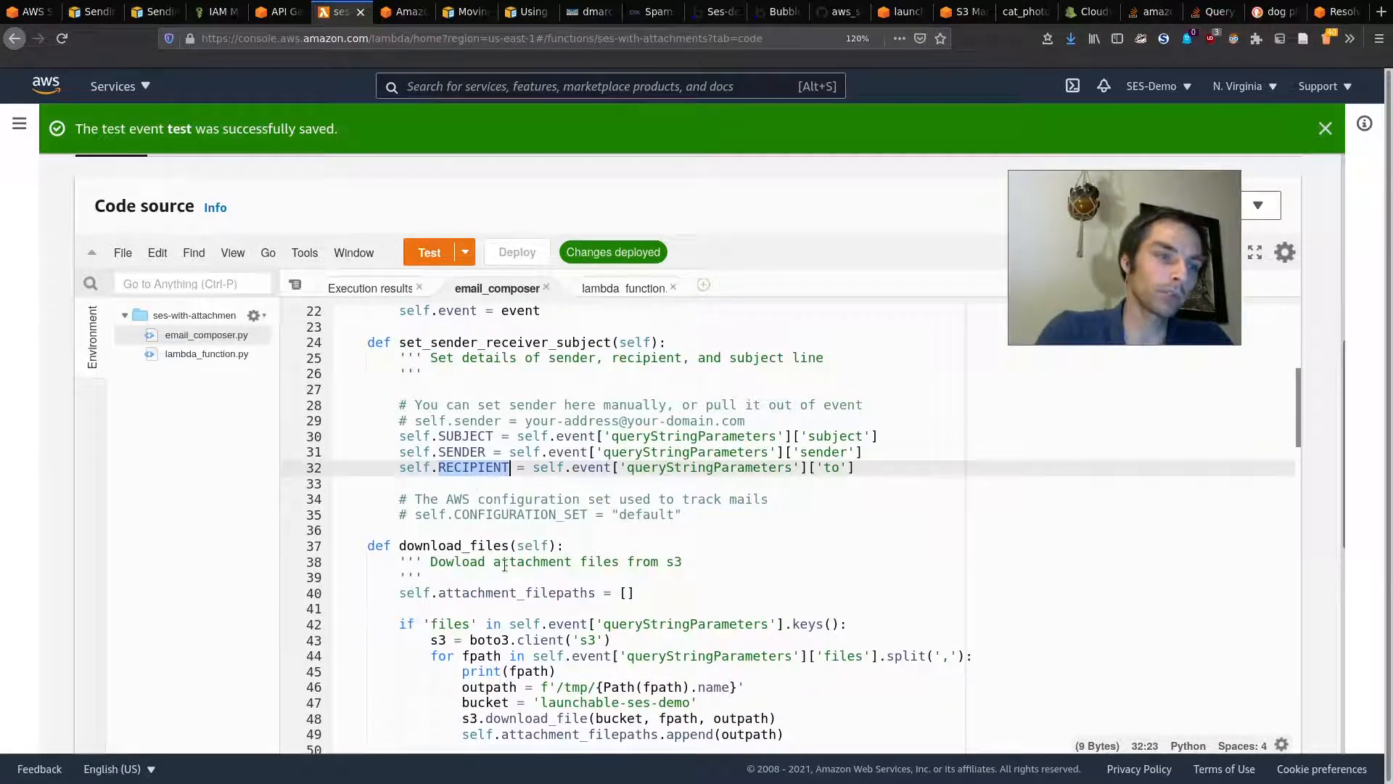
scroll(504, 564, down, 3)
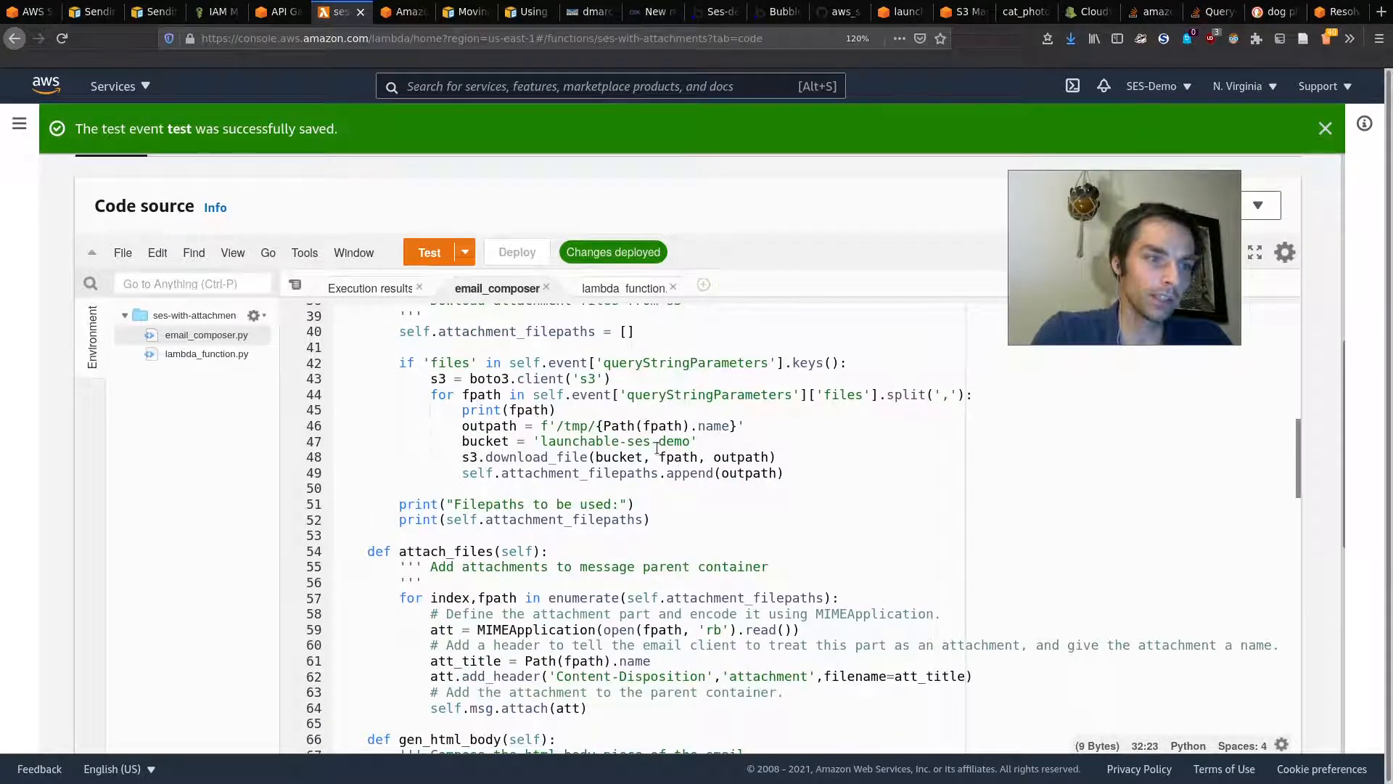
double_click(841, 394)
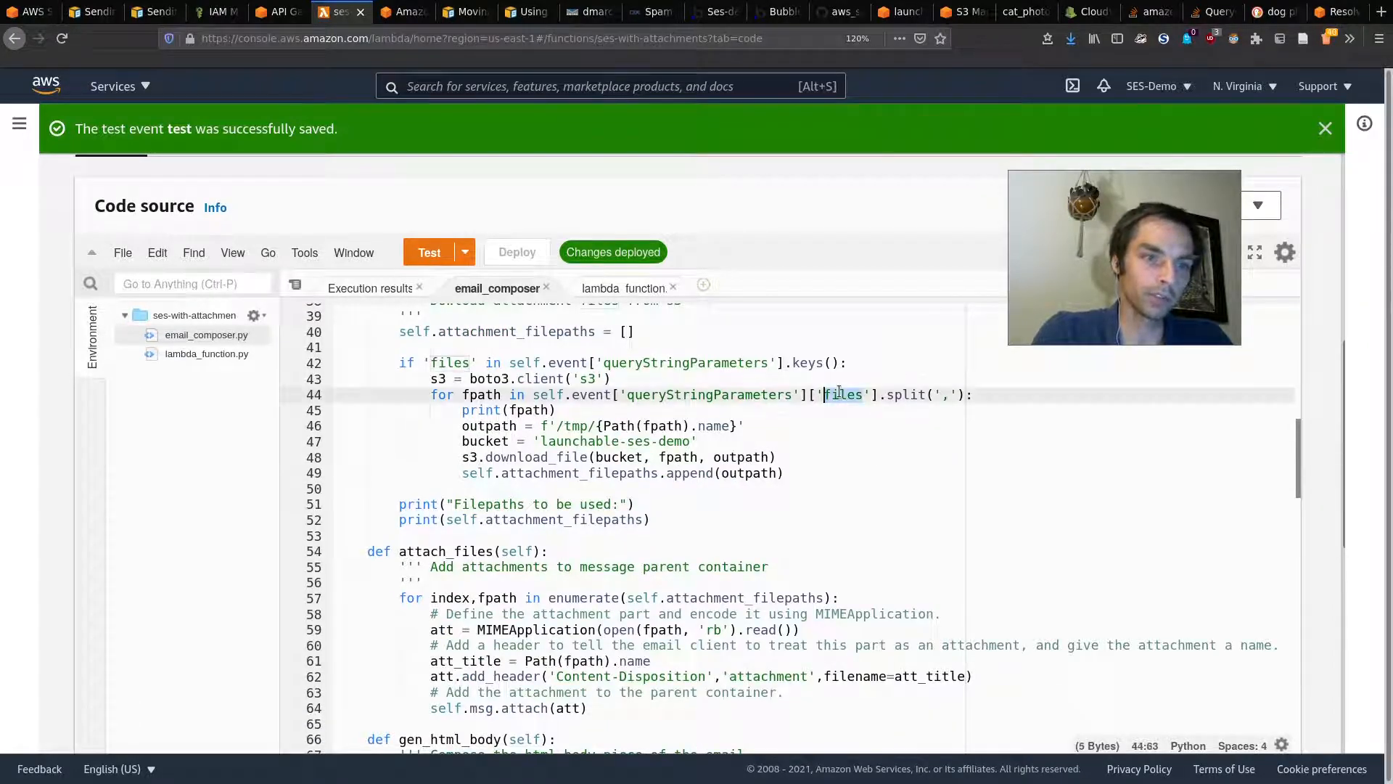
click(421, 7)
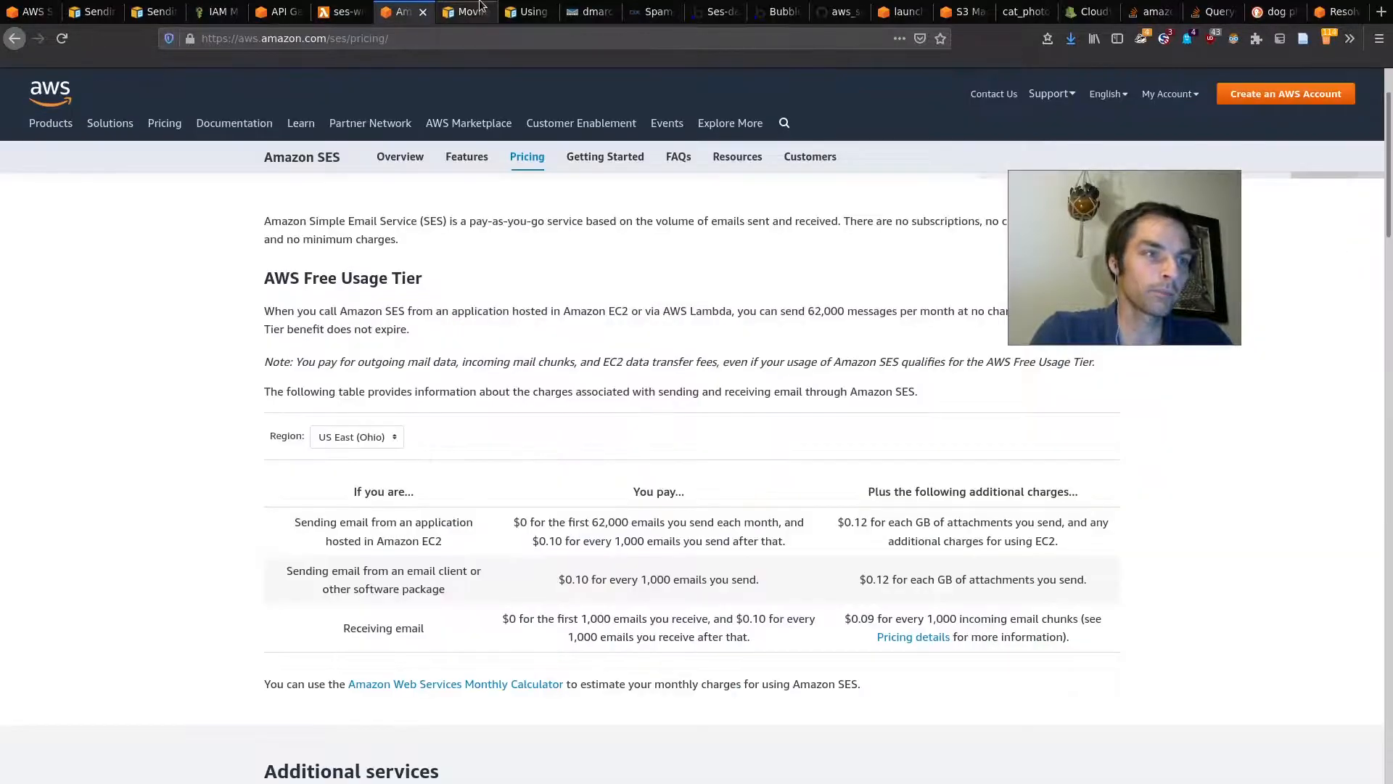
Step: Review the test query string's to, sender and files parameters, then reopen the root POST method
click(275, 11)
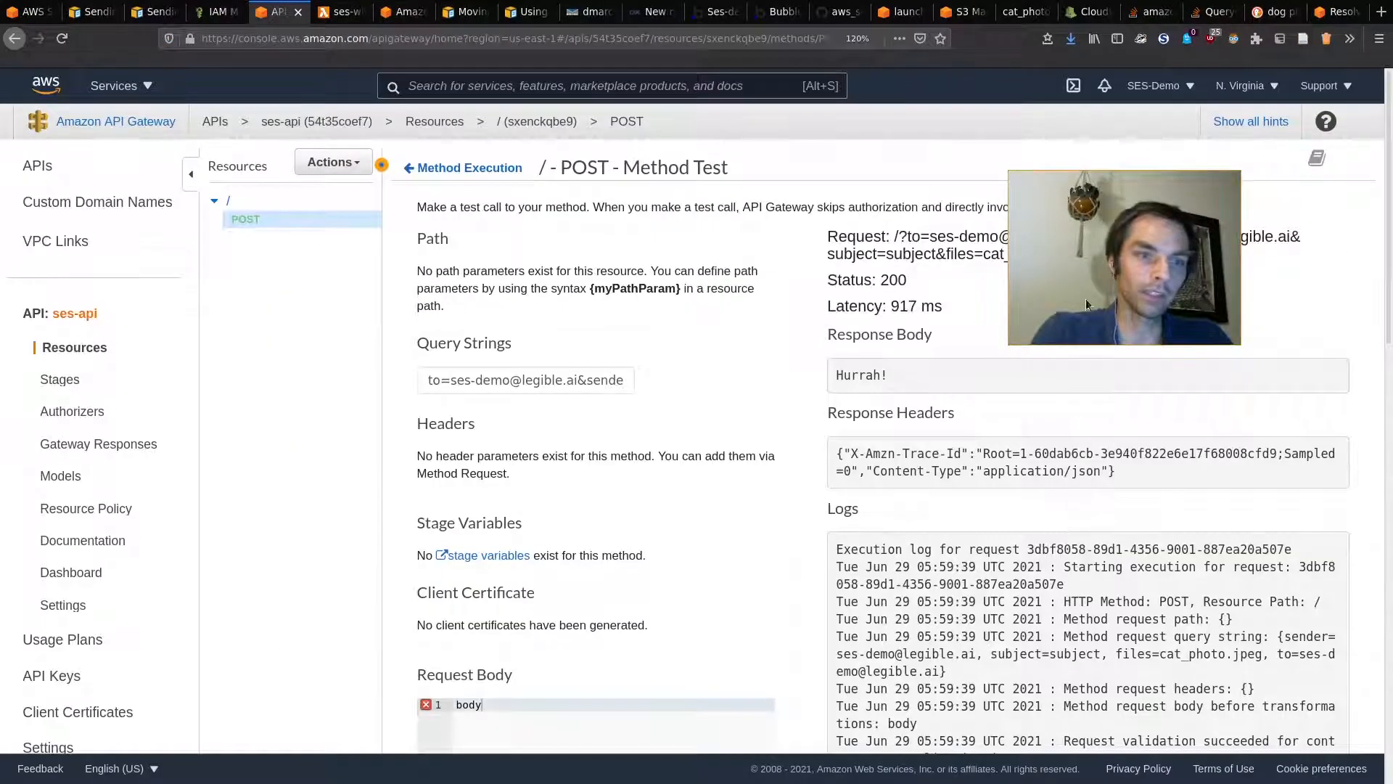
drag(483, 379, 360, 371)
key(Left)
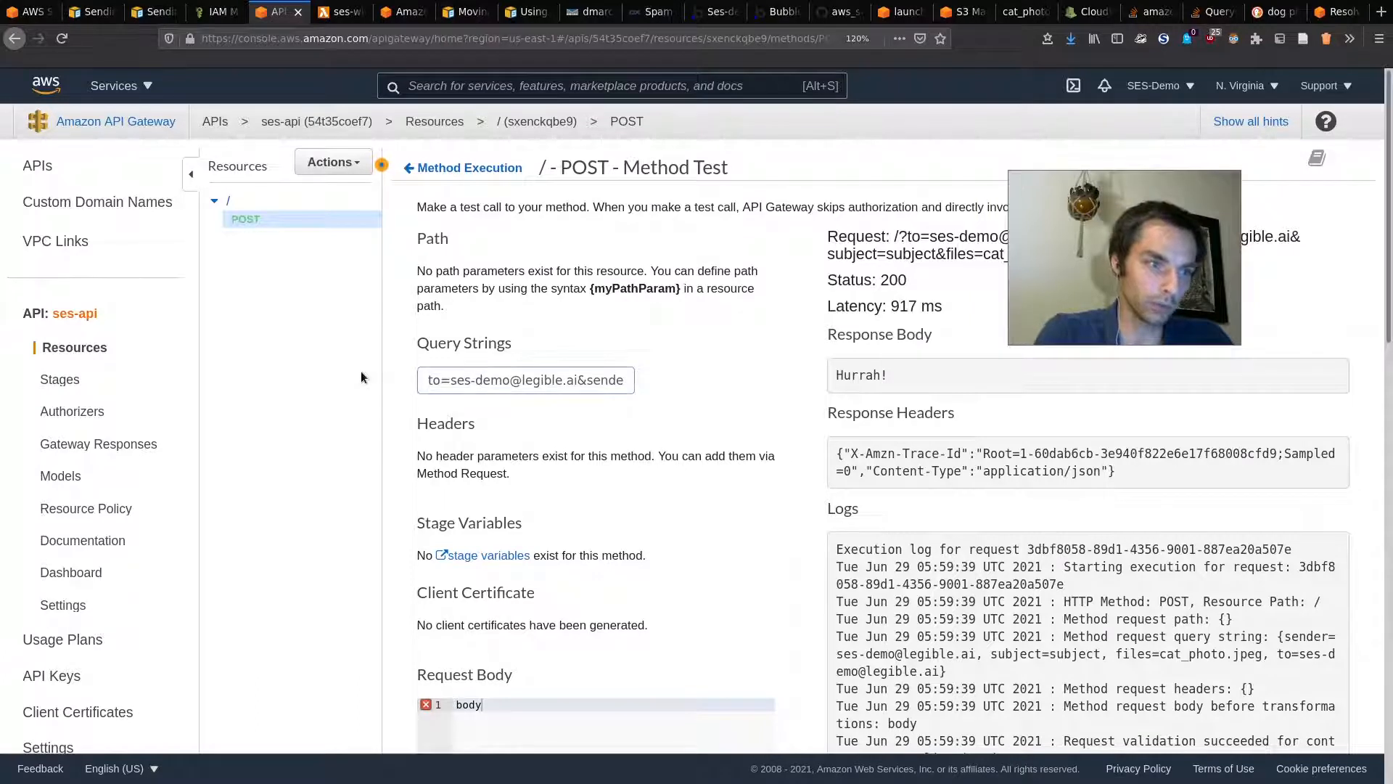
key(Right)
key(Right)
key(Right)
key(Right)
key(Right)
key(Right)
key(Right)
key(Right)
key(Right)
key(Right)
key(Right)
key(Right)
key(Right)
key(Right)
key(Right)
key(Right)
key(Right)
key(Right)
key(Right)
key(Right)
key(Right)
key(Right)
key(Right)
key(Right)
key(Right)
key(Right)
key(Right)
key(Right)
key(Right)
key(Right)
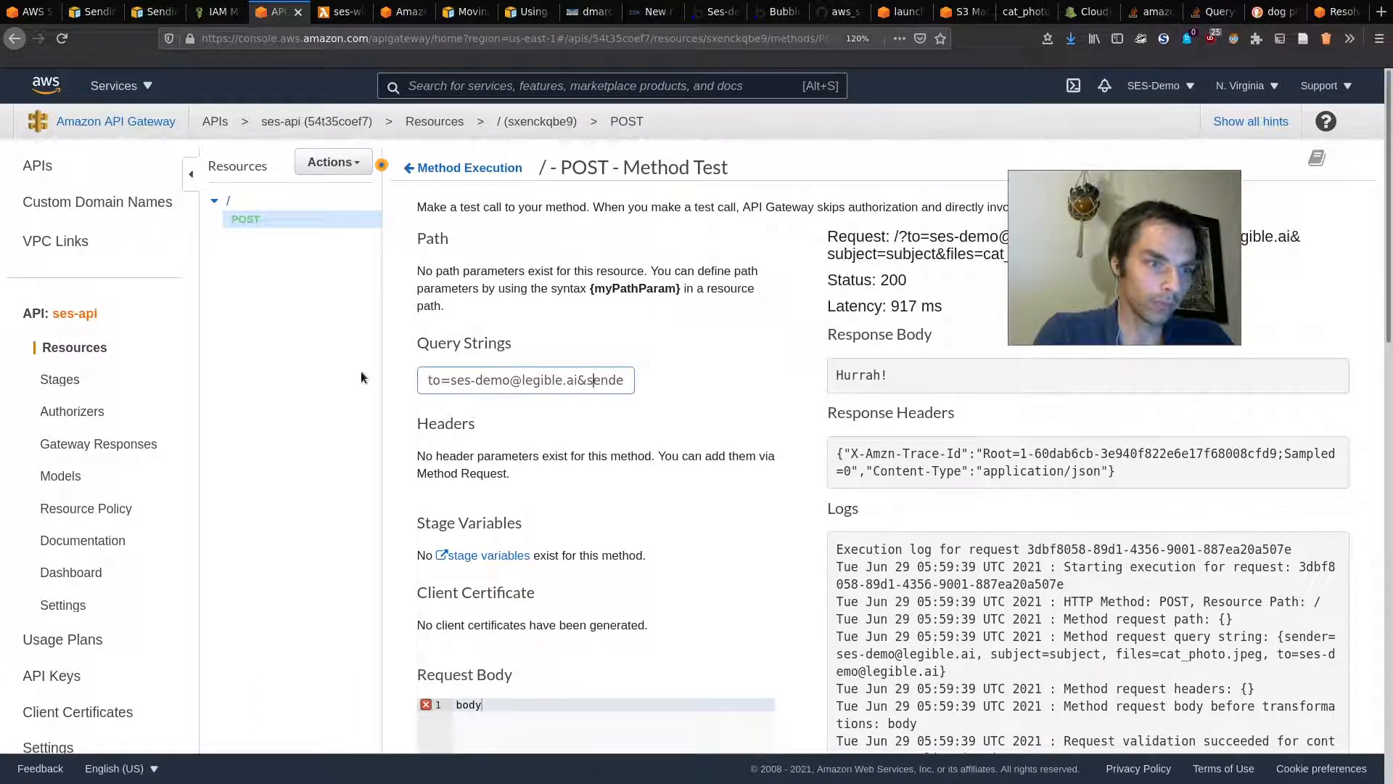
key(Right)
key(Right)
key(Right)
key(Right)
key(Right)
key(Right)
key(Right)
key(Right)
key(Right)
key(Right)
key(Right)
key(Right)
key(Right)
key(Right)
key(Right)
key(Right)
key(Right)
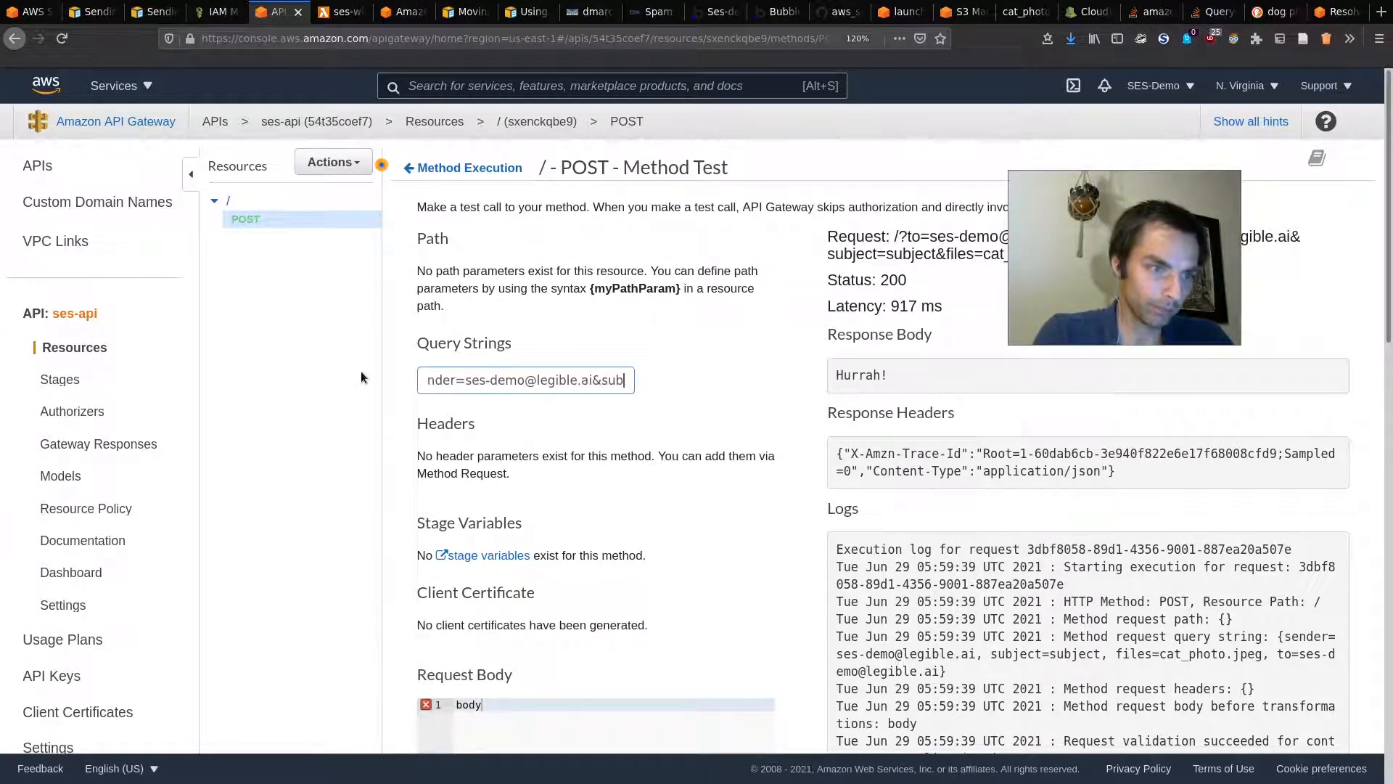
key(Right)
key(Right)
key(Right)
key(Right)
key(Right)
key(Right)
key(Right)
key(Right)
key(Right)
key(Right)
key(Right)
key(Right)
key(Right)
key(Right)
key(Right)
key(Right)
key(Right)
key(Right)
key(Right)
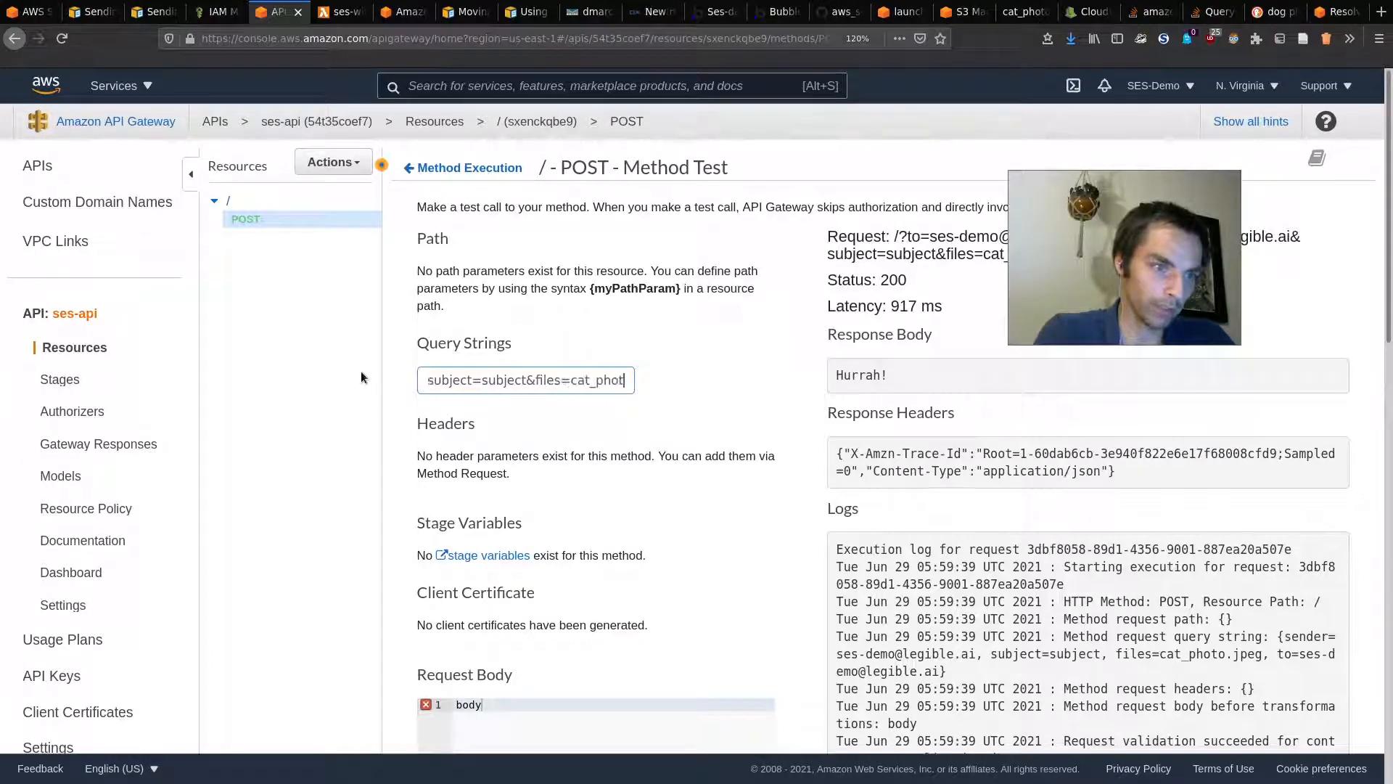
drag(499, 384, 625, 389)
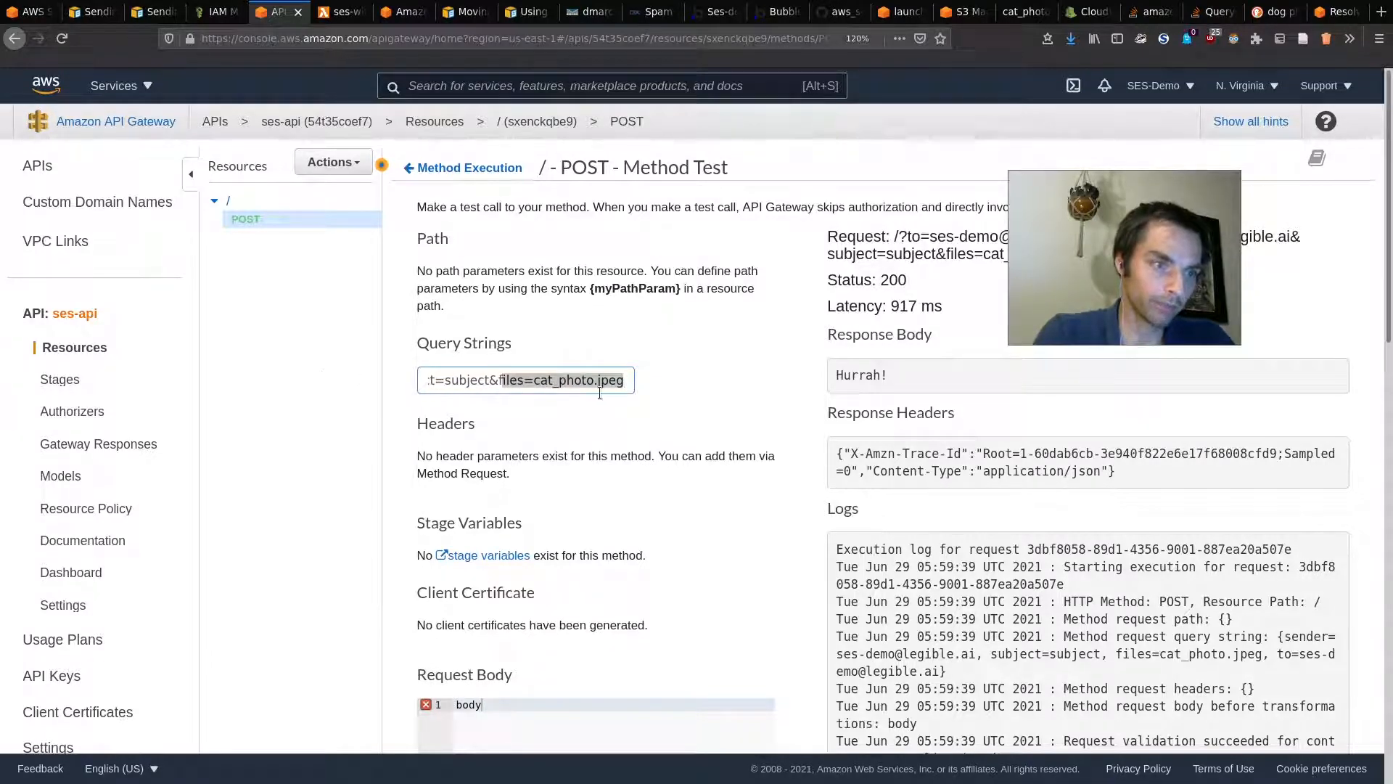
click(643, 502)
scroll(616, 686, down, 3)
scroll(633, 510, up, 3)
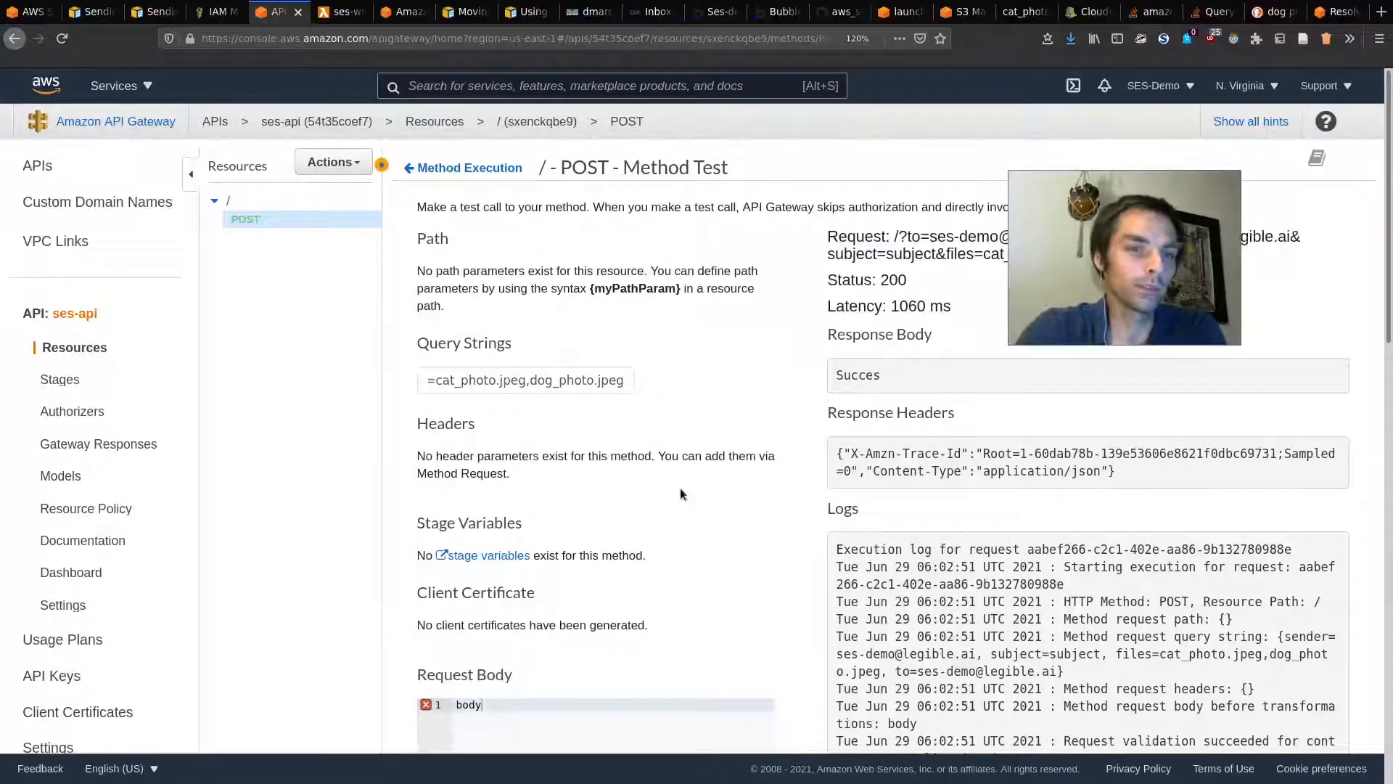
click(251, 206)
click(444, 212)
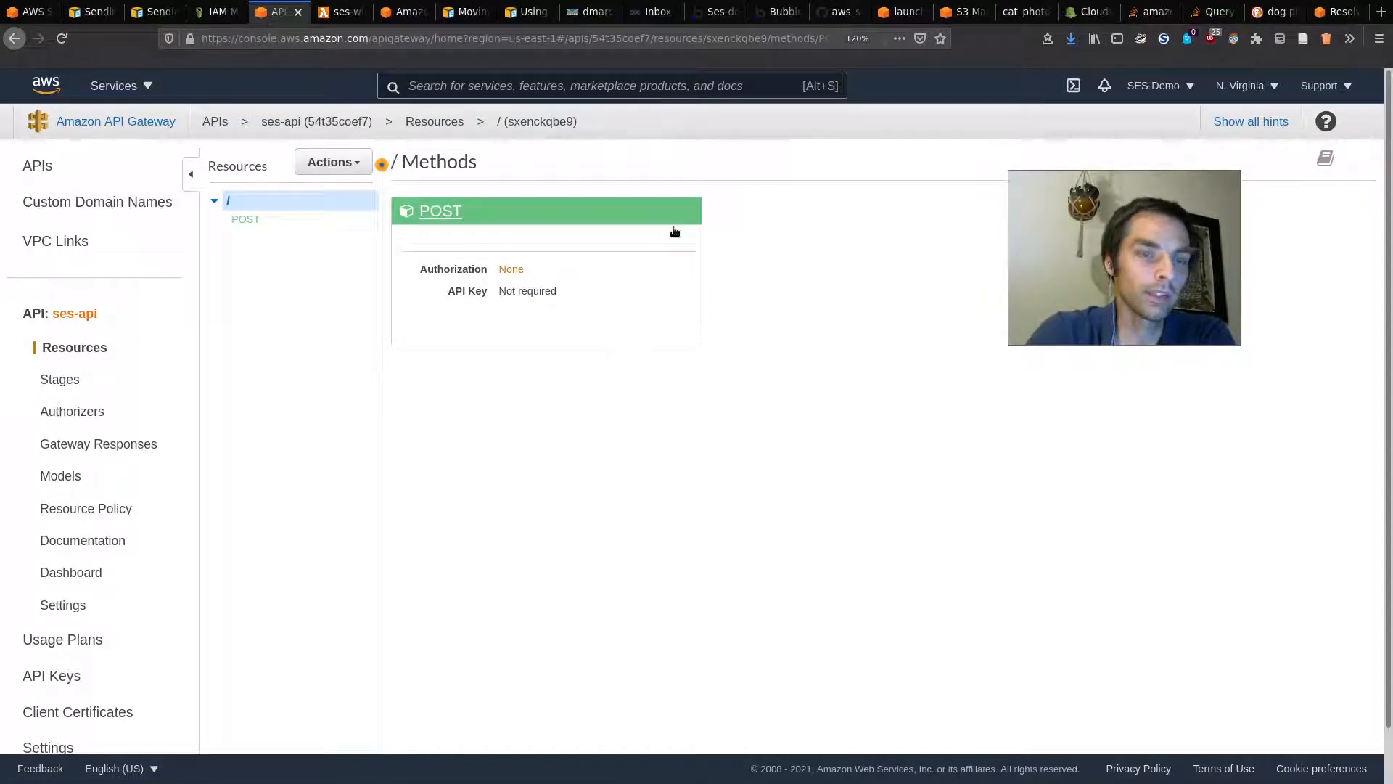
Step: Check the POST method request's URL query string parameters
click(603, 215)
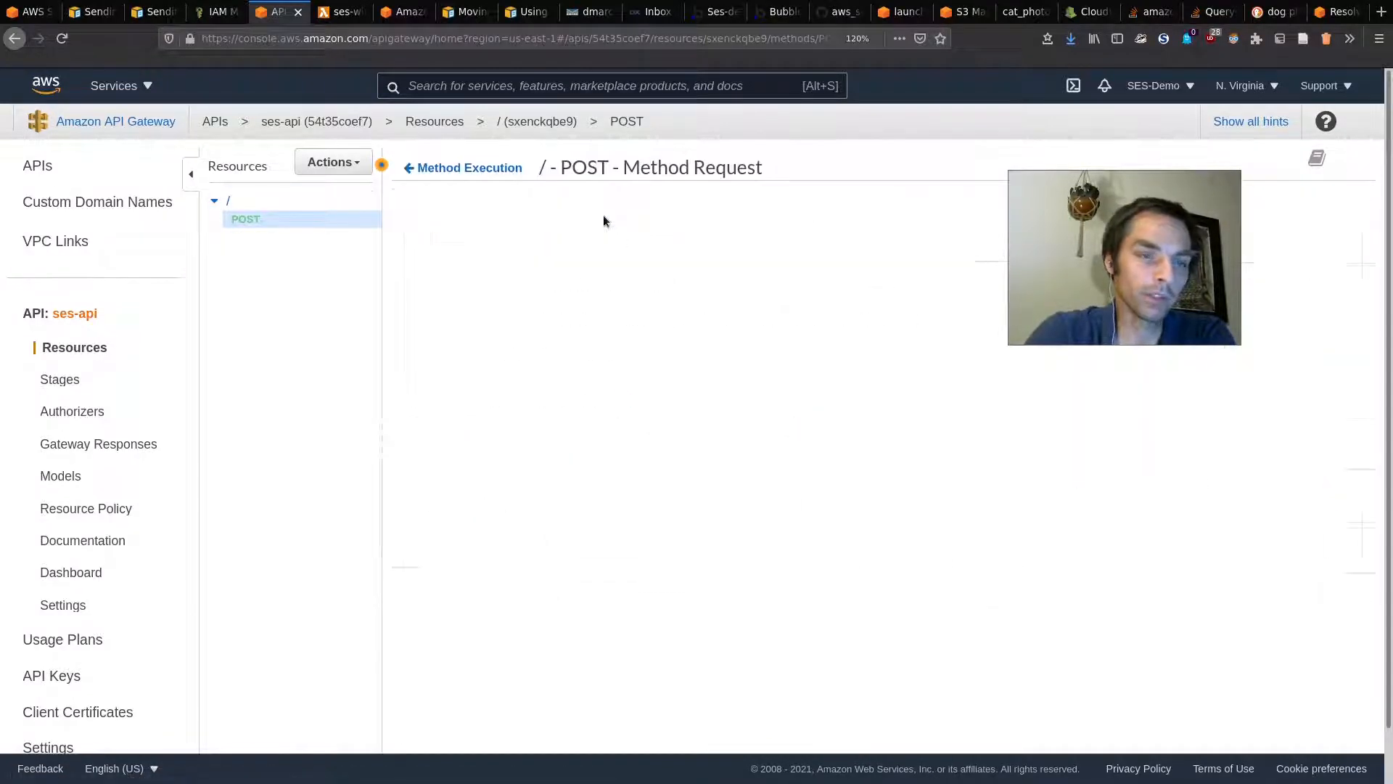
click(494, 399)
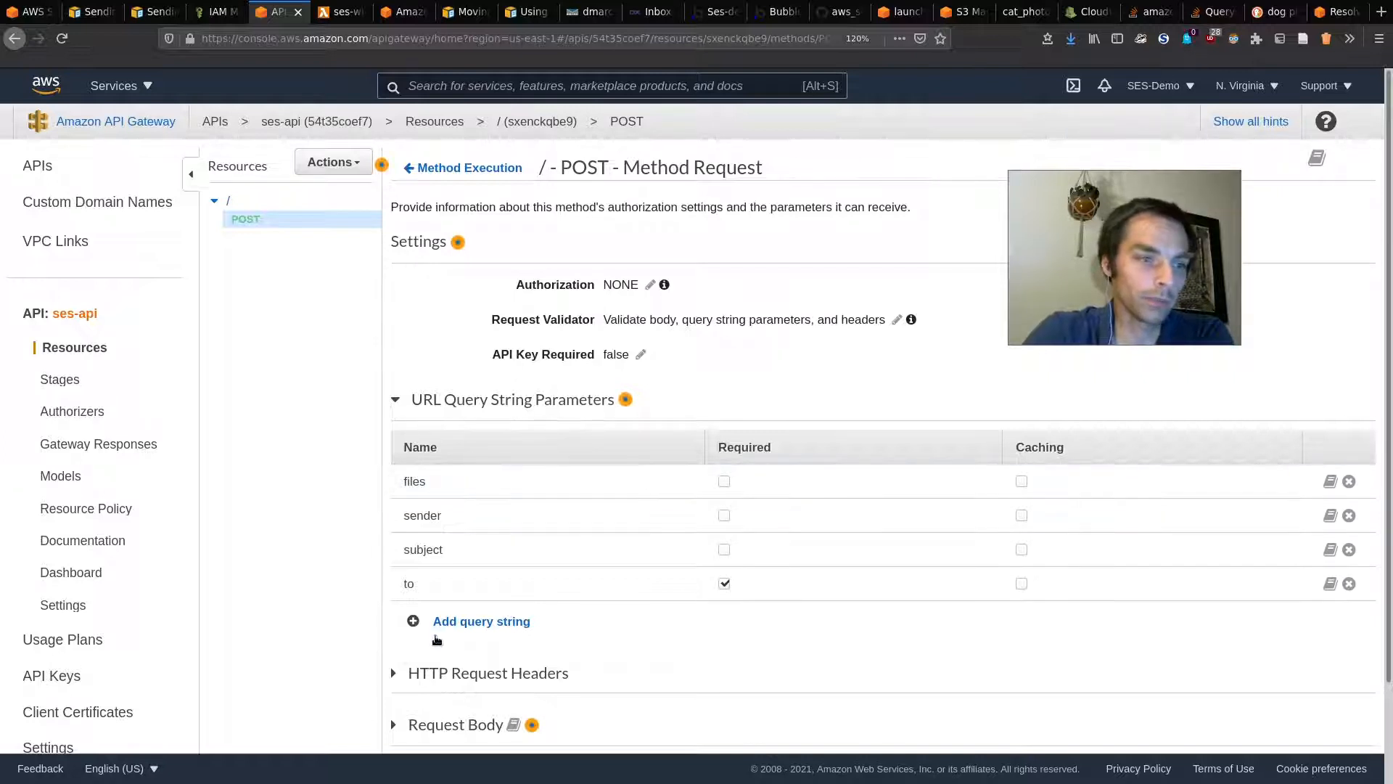
click(293, 200)
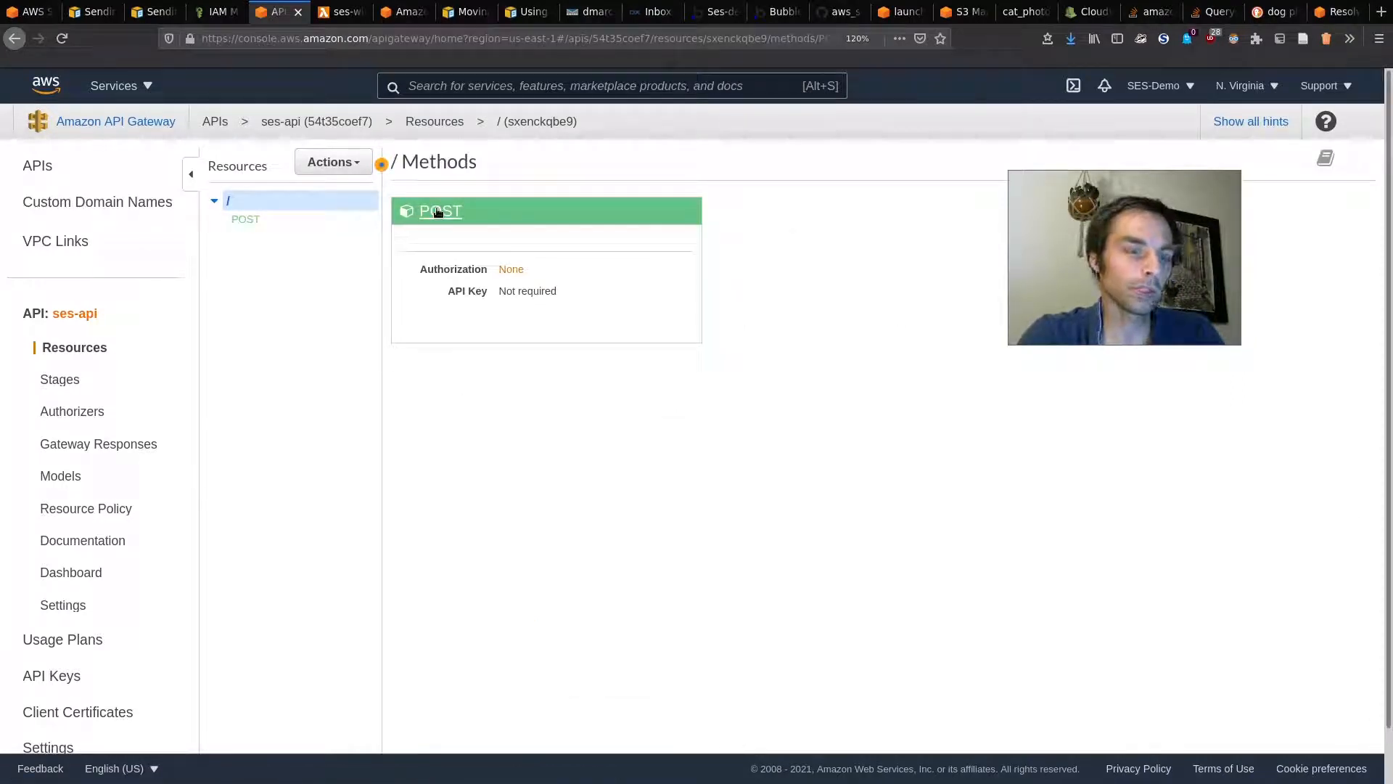
click(567, 261)
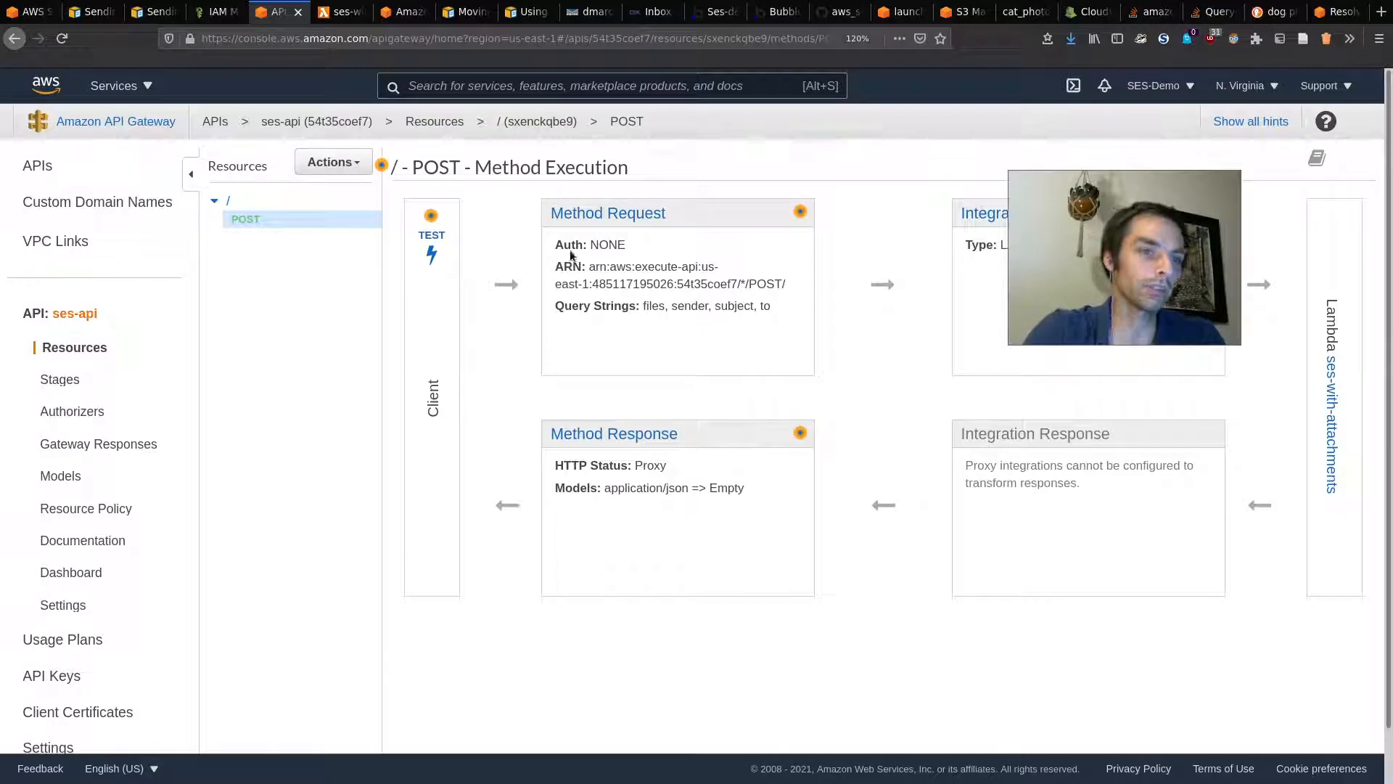
Step: Rerun the test with a pasted files=cat_photo.jpeg query string, getting 200 Success
click(431, 217)
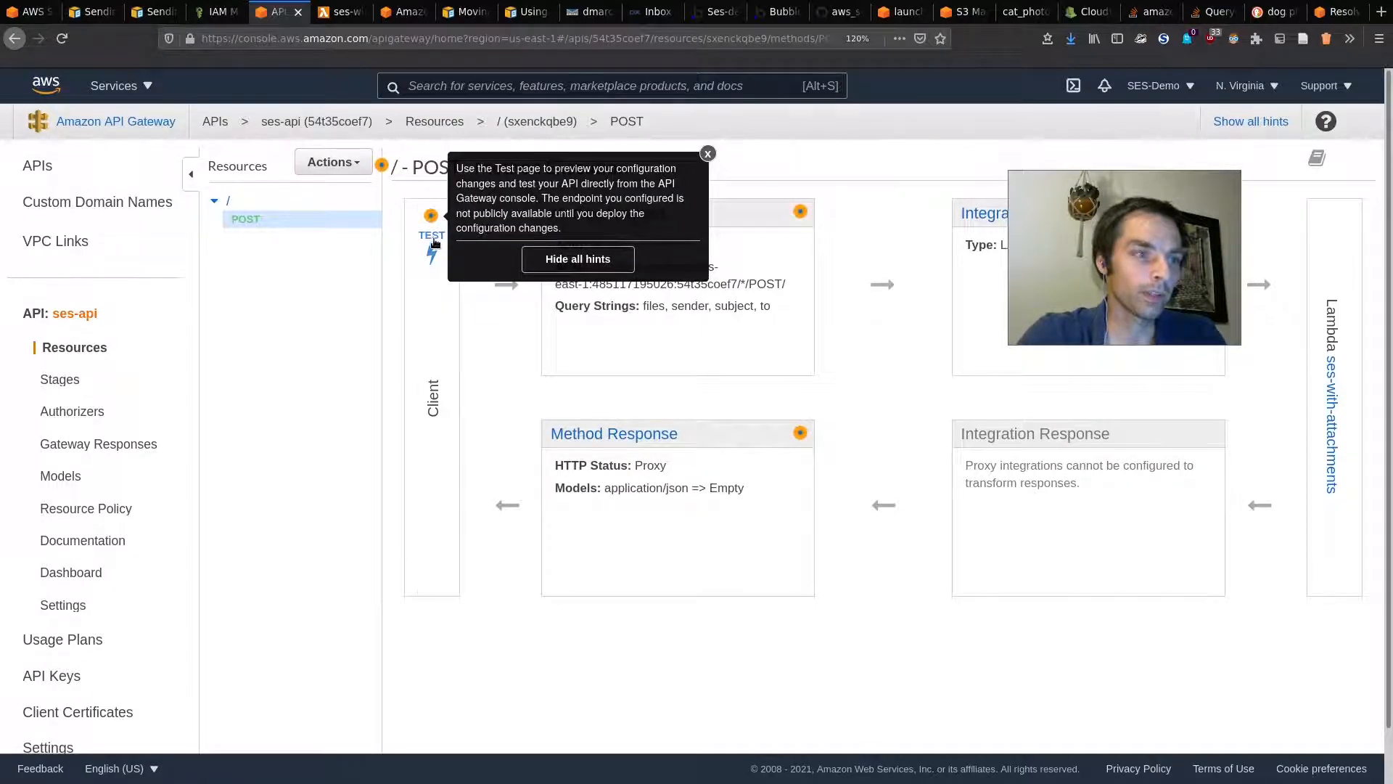
click(433, 236)
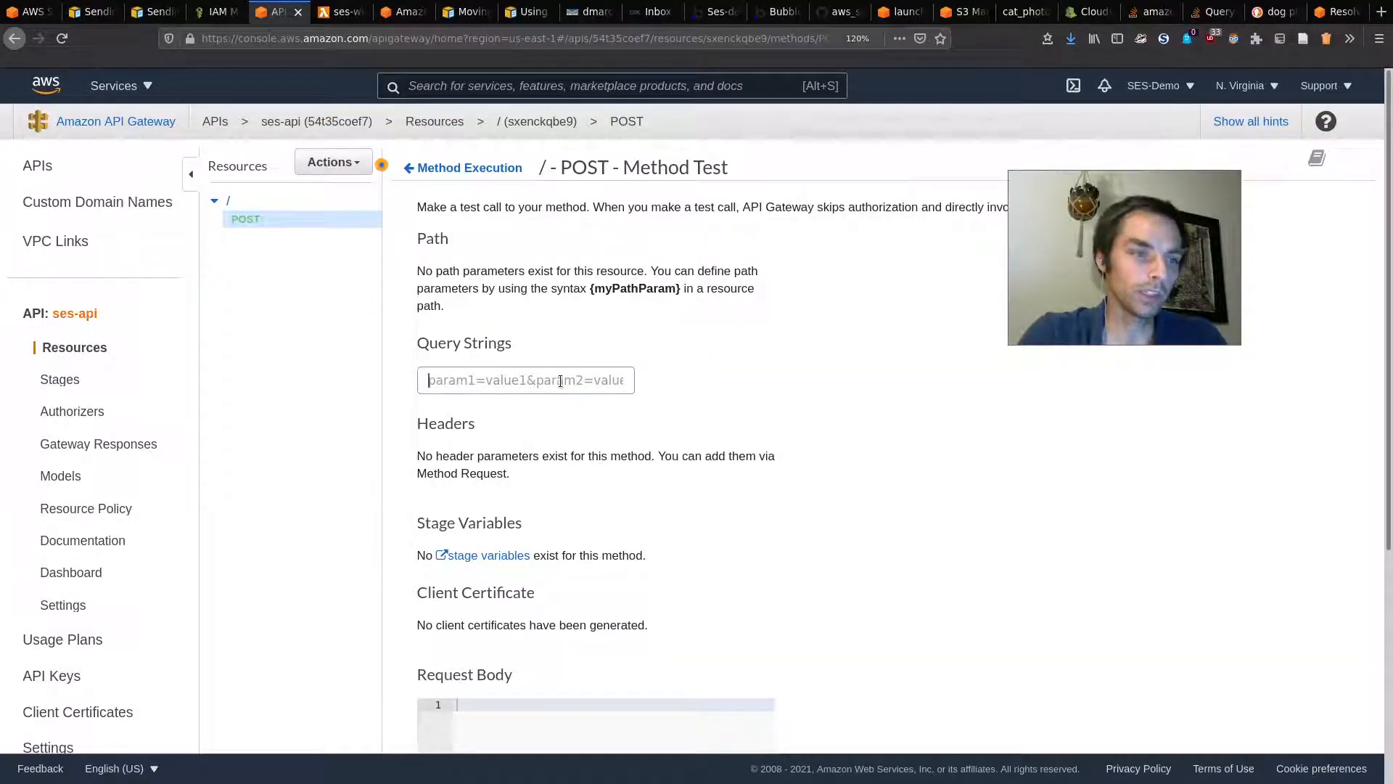
key(ctrl+v)
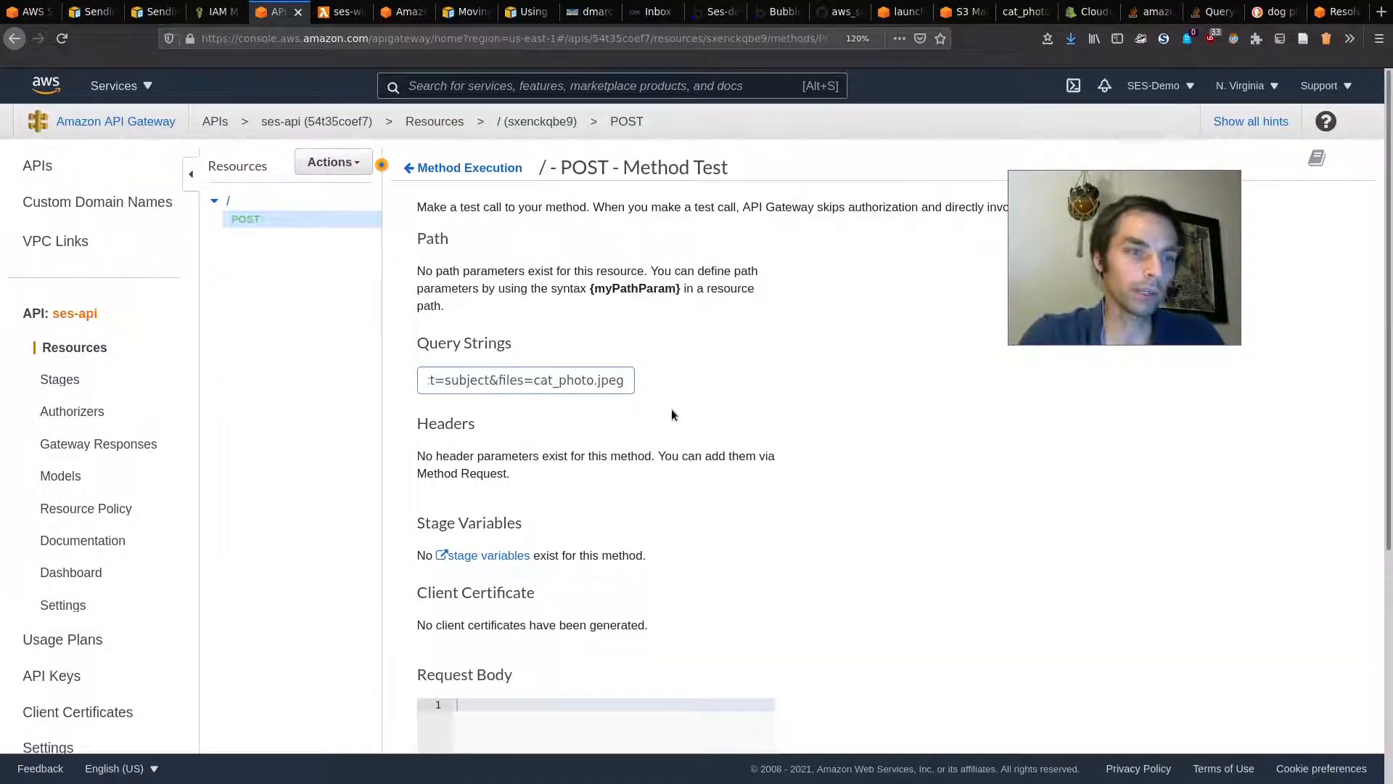
scroll(688, 444, down, 5)
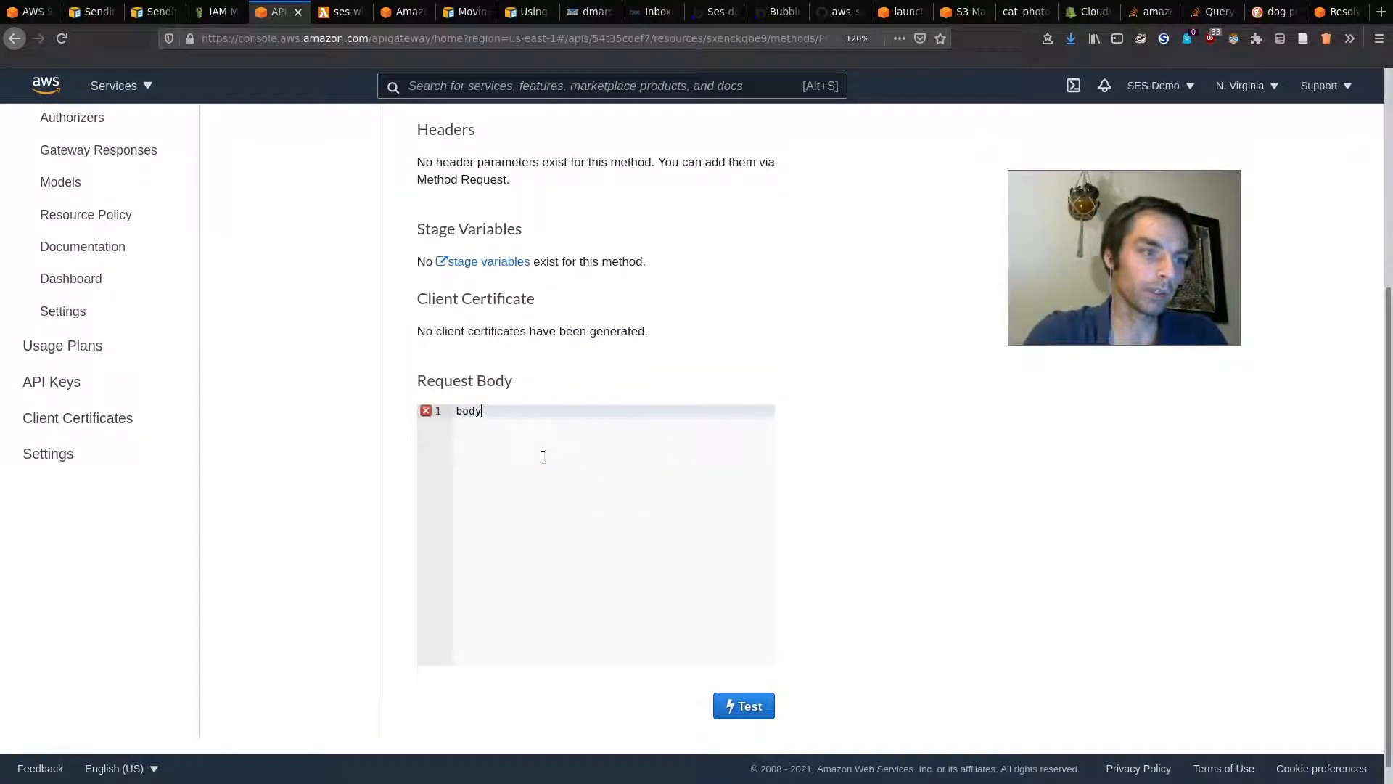
click(744, 705)
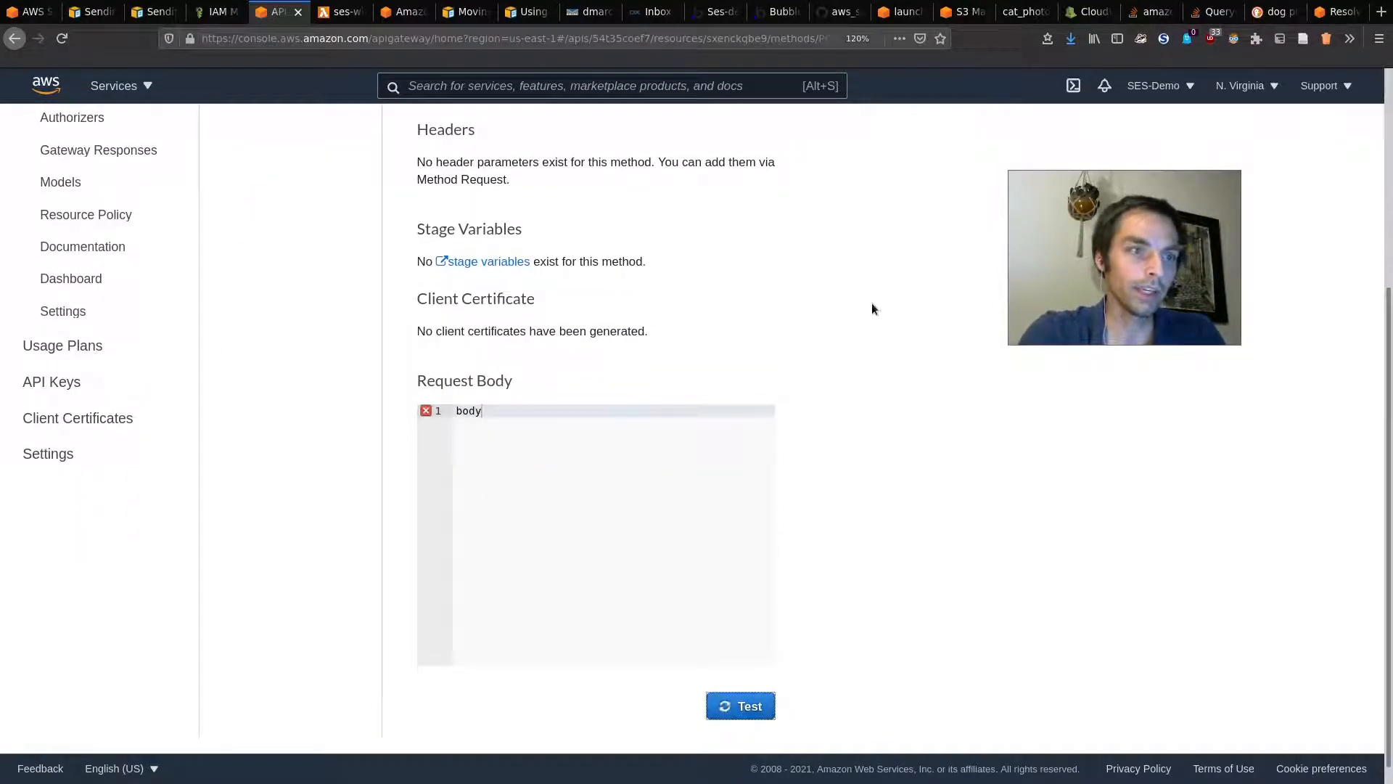
scroll(924, 320, up, 4)
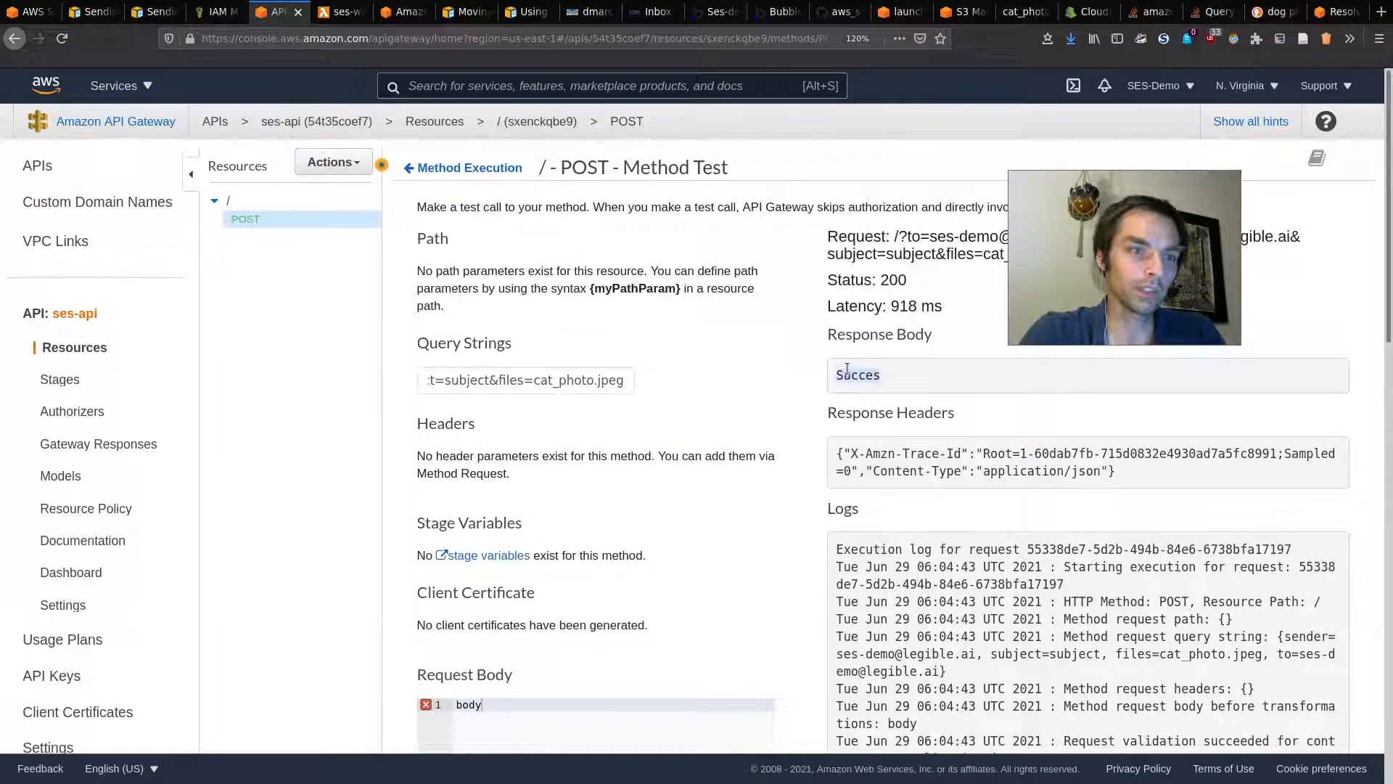
click(653, 12)
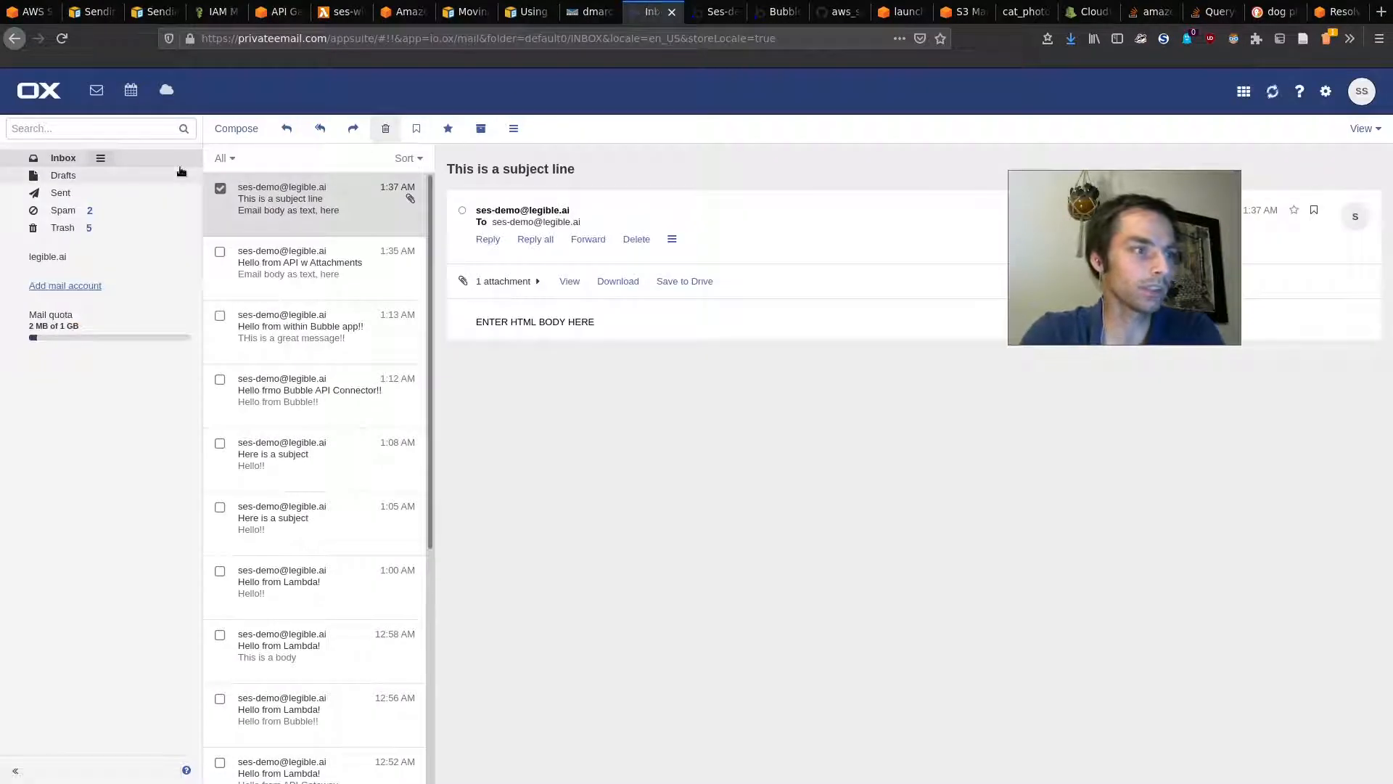
Step: Refresh the inbox and open the new 'subject' email to confirm it carries cat_photo.jpeg
click(148, 174)
click(147, 164)
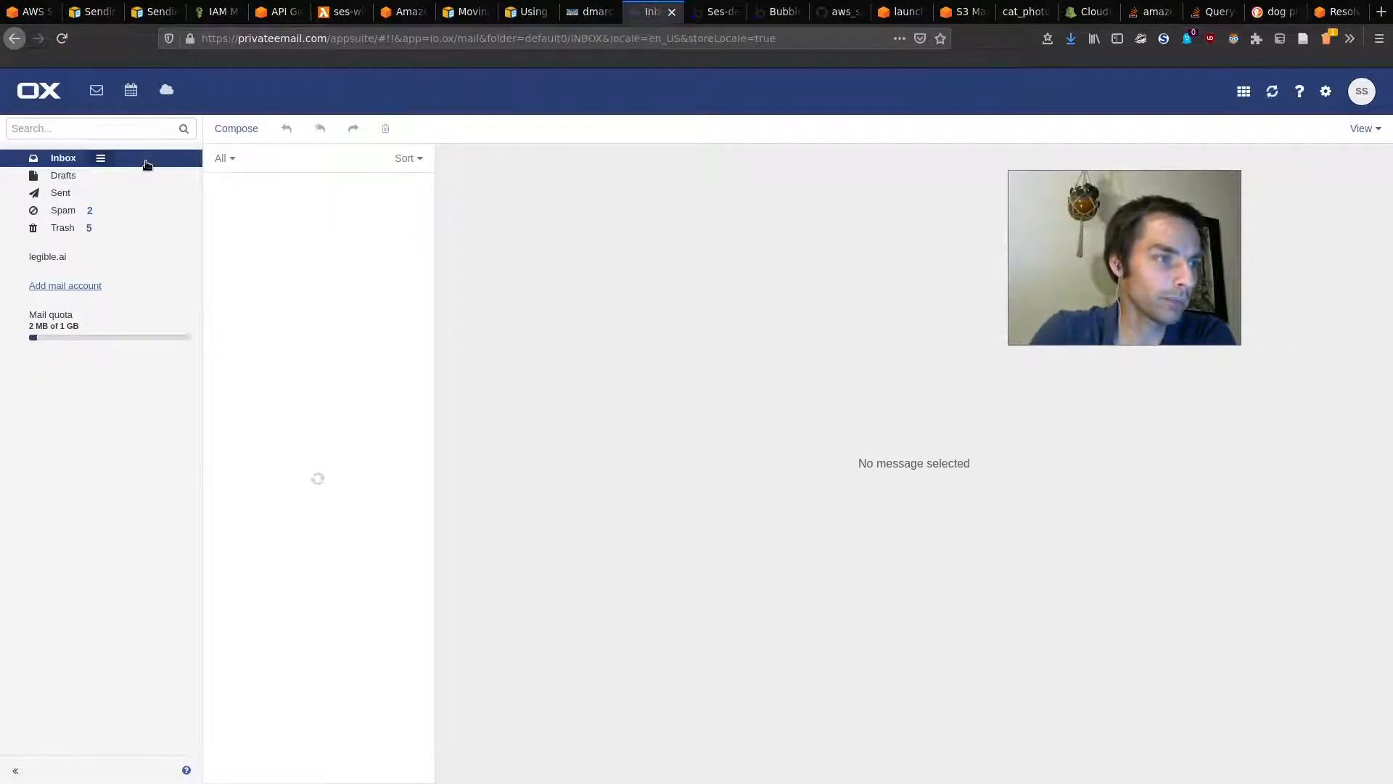
click(294, 213)
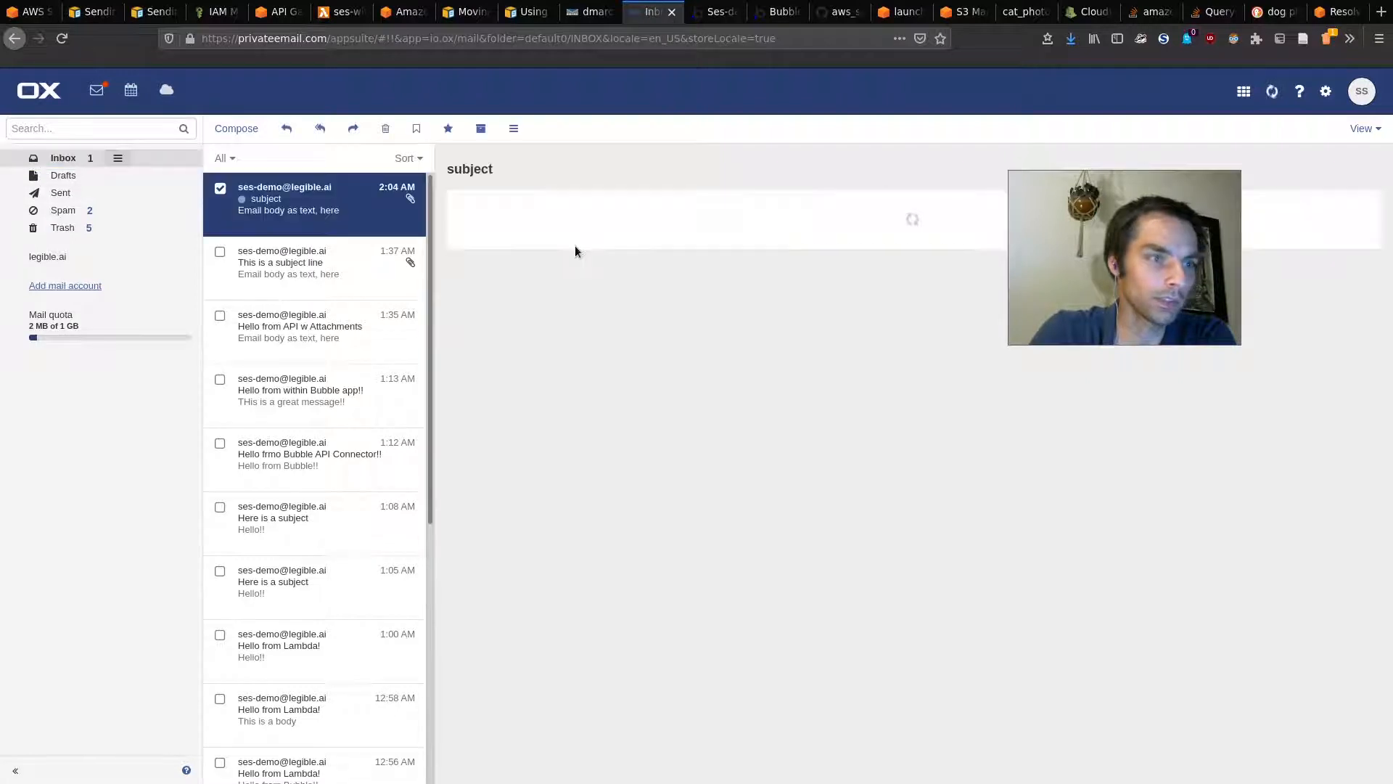
click(523, 282)
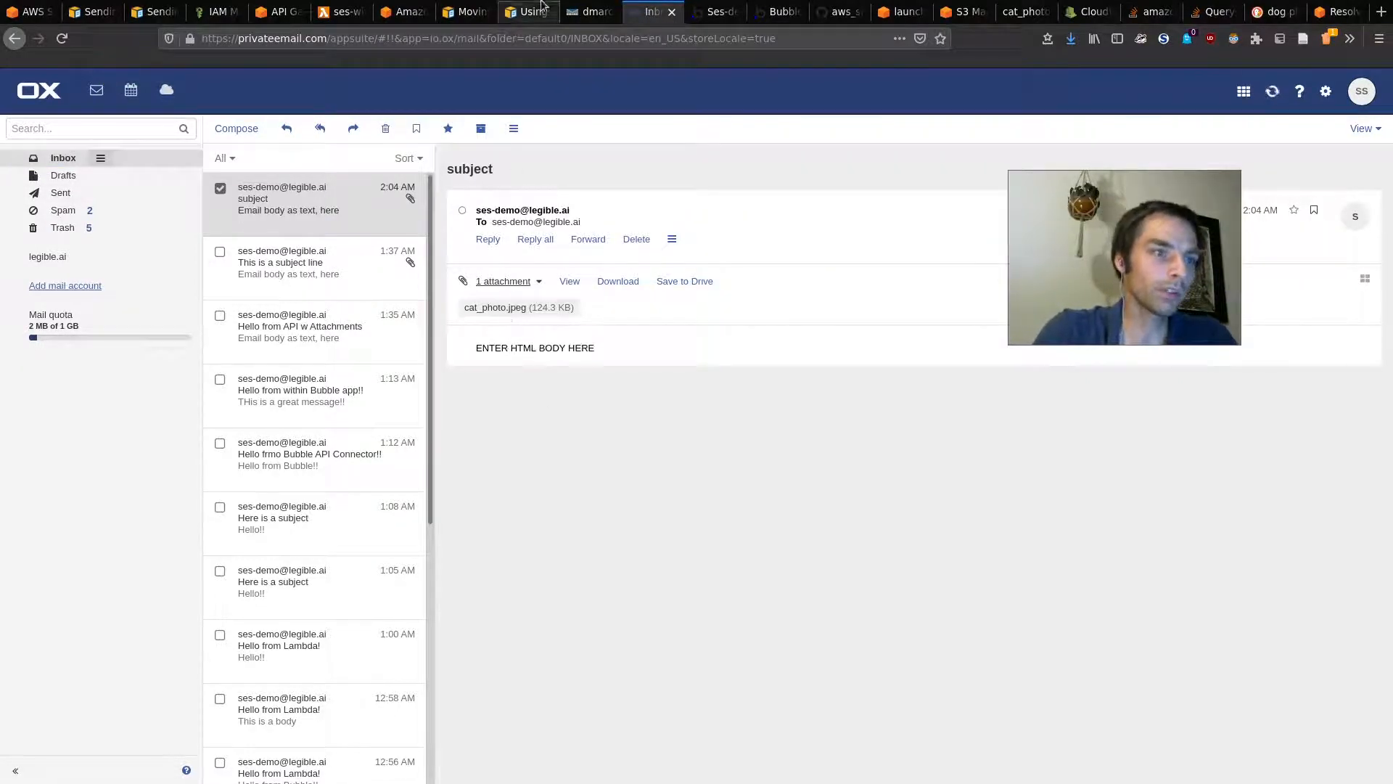
click(283, 10)
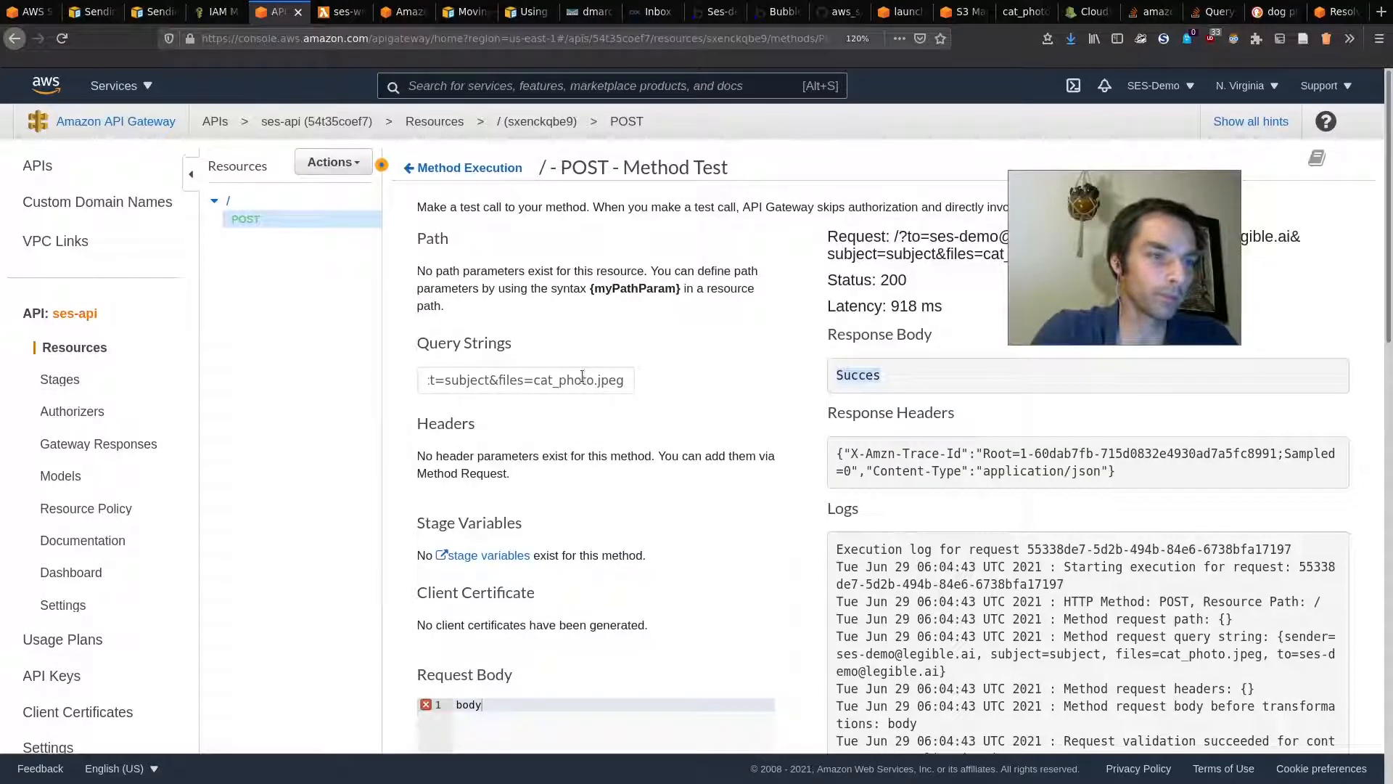
Step: Rerun the POST test with files=cat_photo.jpeg,dog_photo.jpeg, getting status 200
click(626, 382)
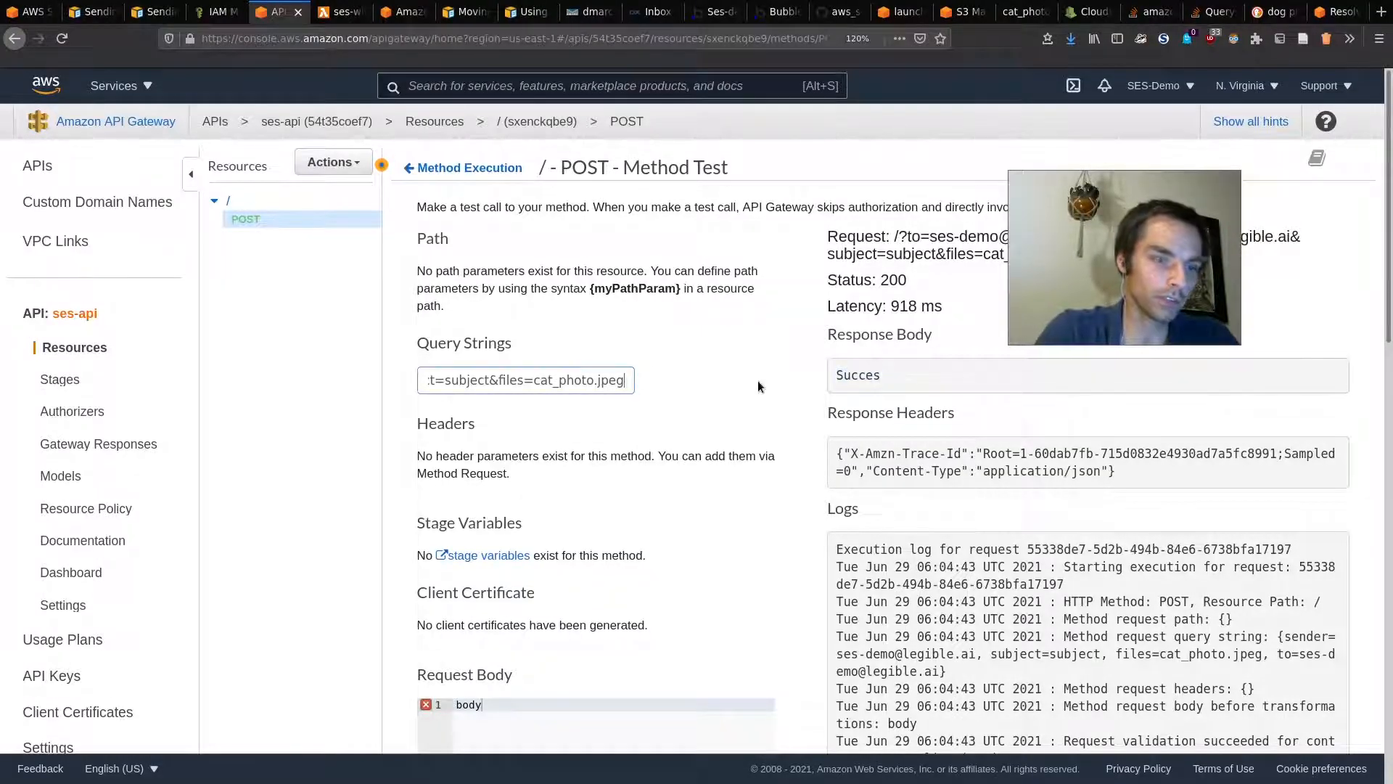
text(,dog_photo.jpeg)
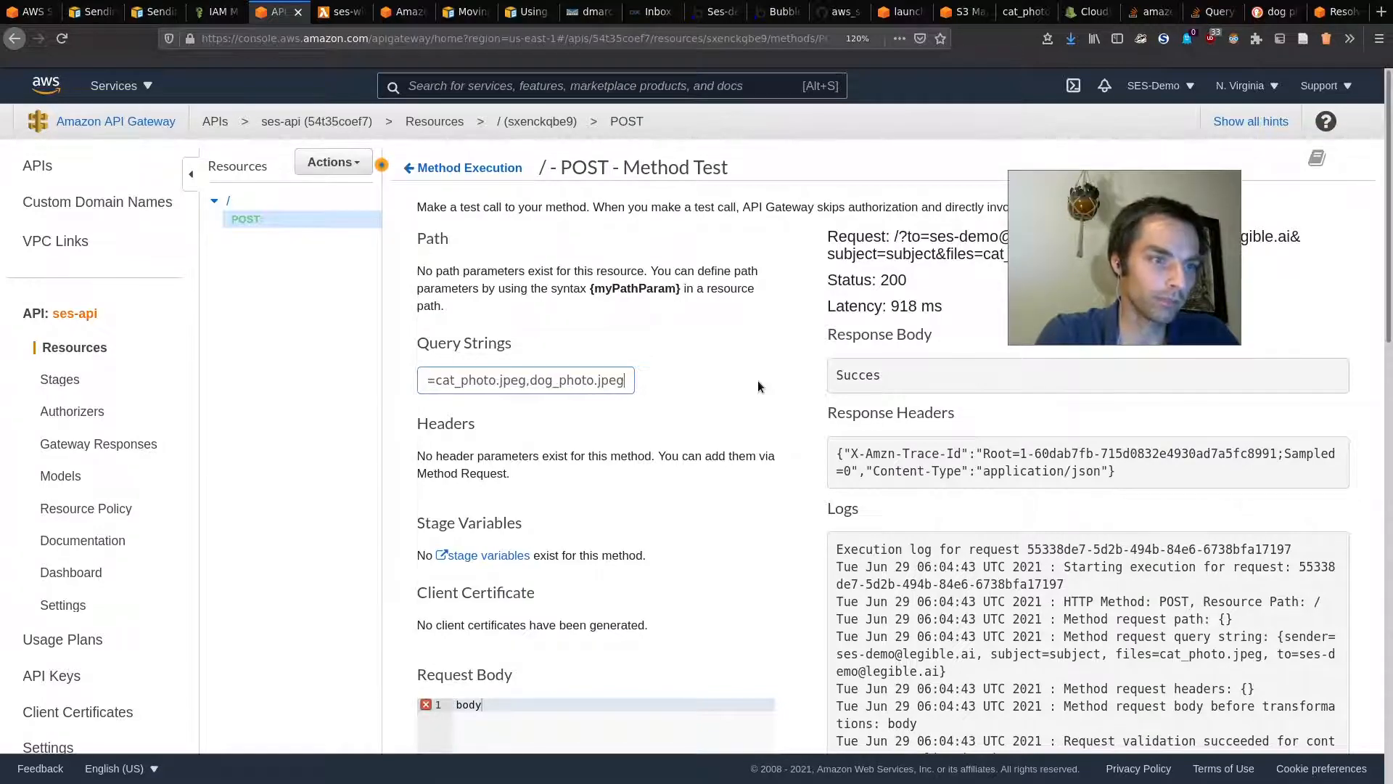
scroll(758, 380, down, 5)
click(746, 528)
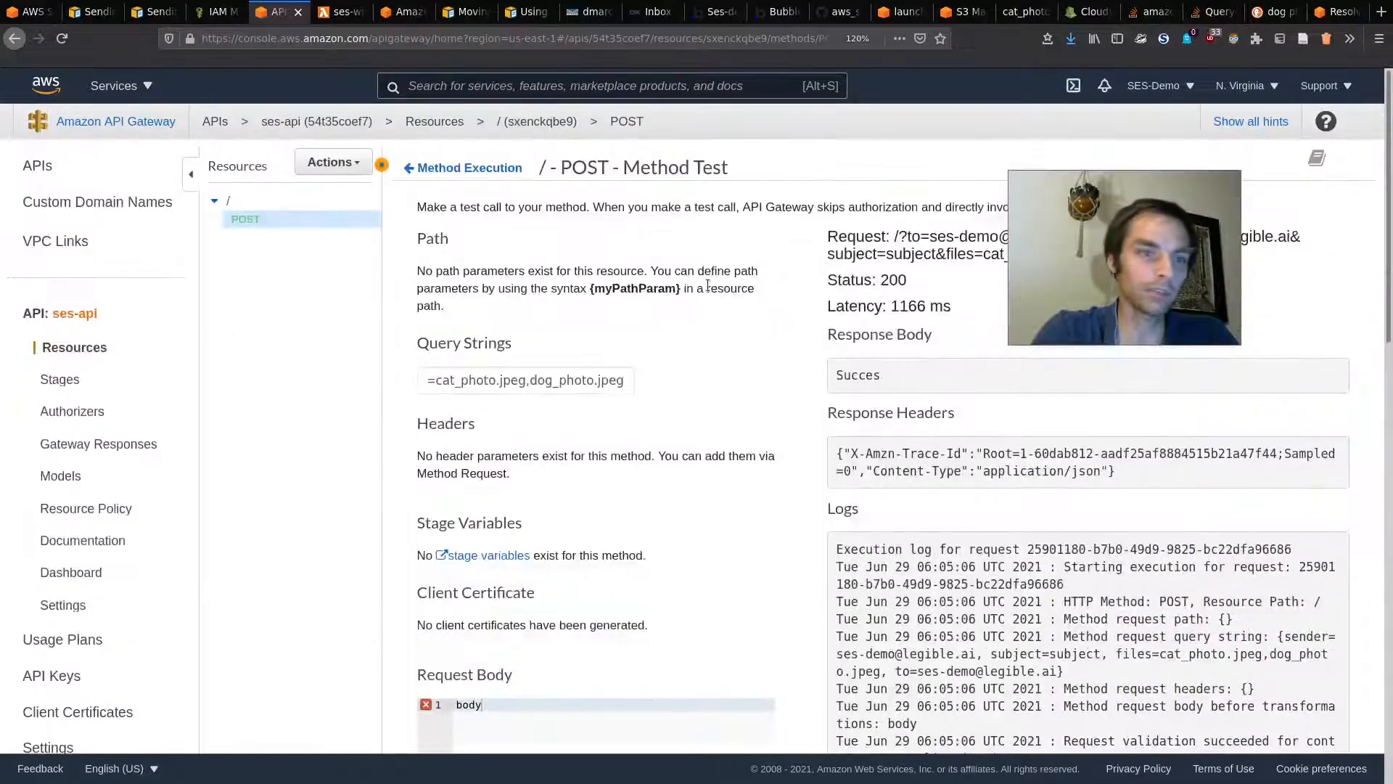
click(339, 11)
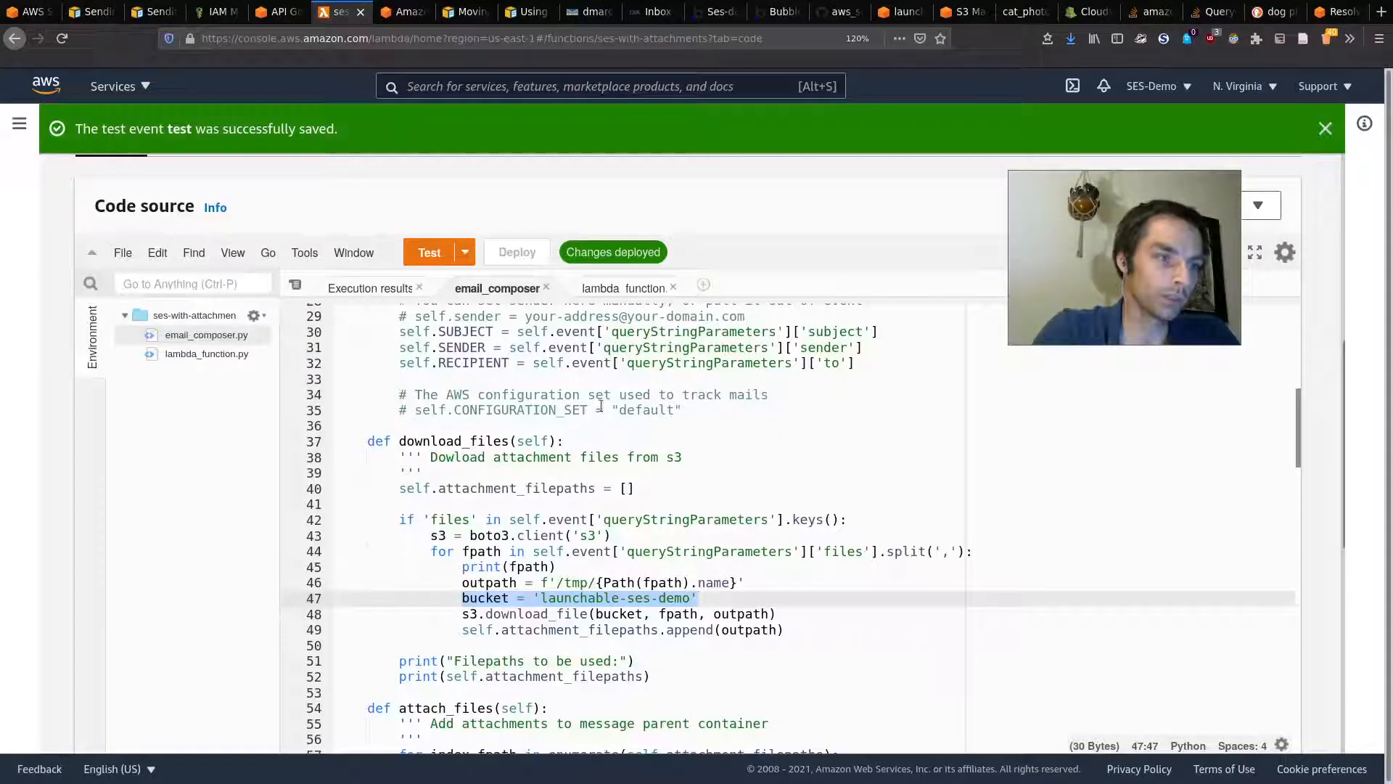
Step: Inspect the files parameter lookup and its comma split on line 44, undoing an accidental cut
click(665, 496)
scroll(720, 523, up, 1)
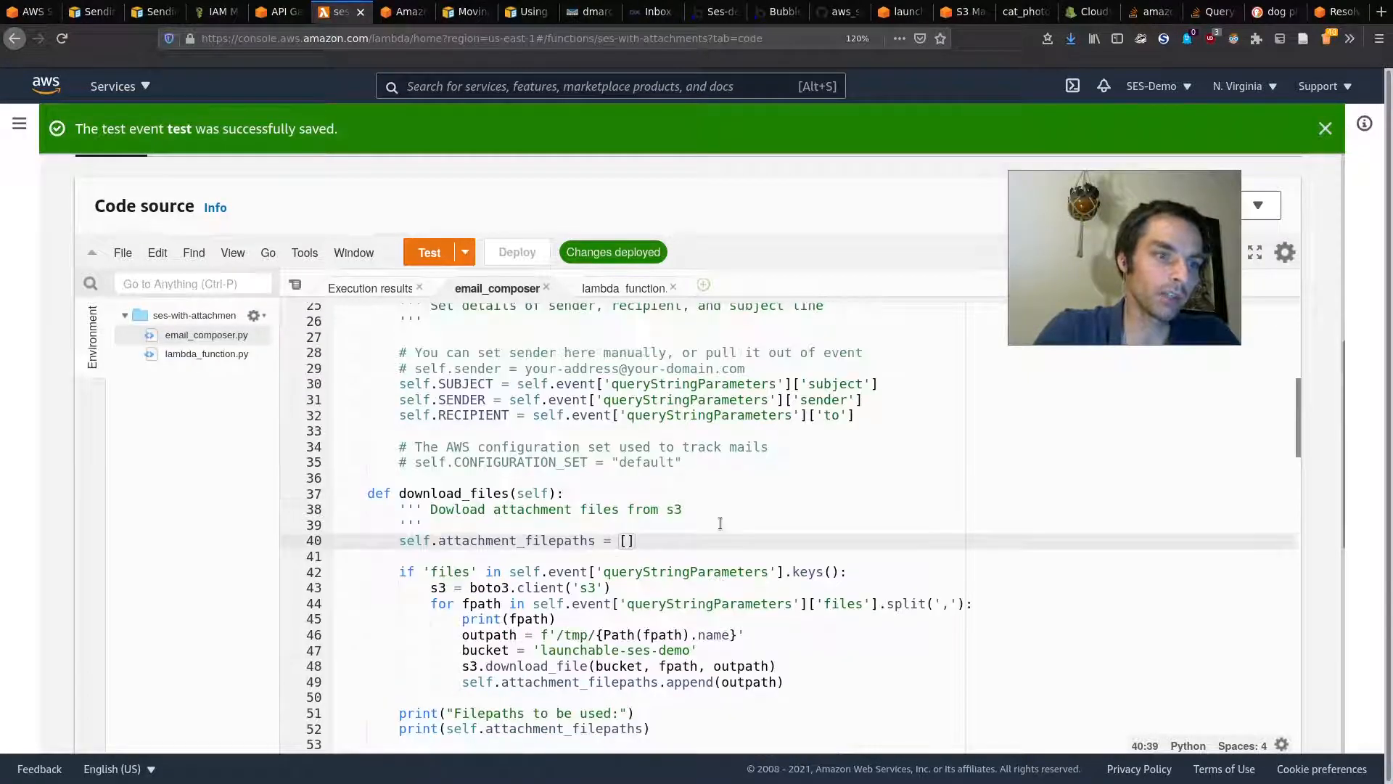
scroll(720, 523, up, 5)
scroll(719, 523, down, 8)
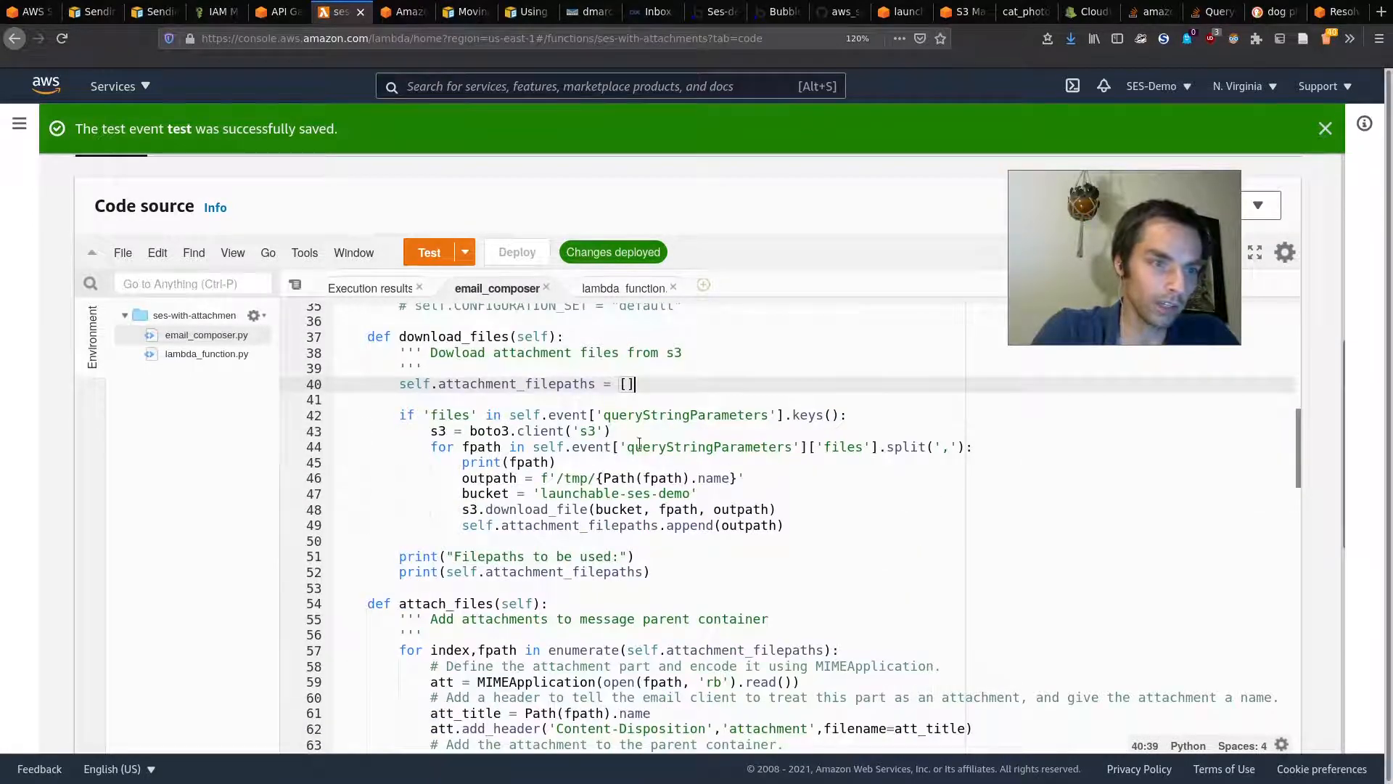
drag(574, 446, 835, 446)
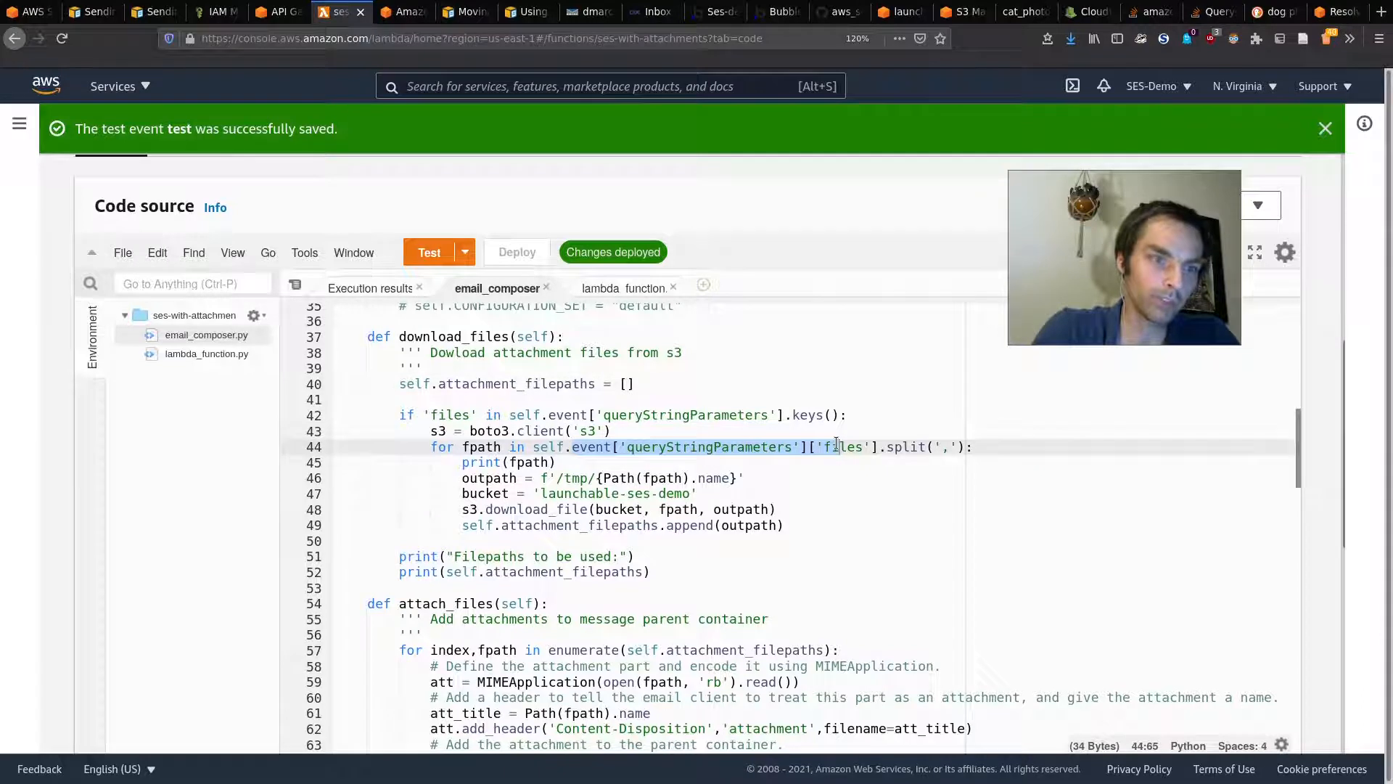
right_click(837, 444)
click(916, 460)
key(ctrl+z)
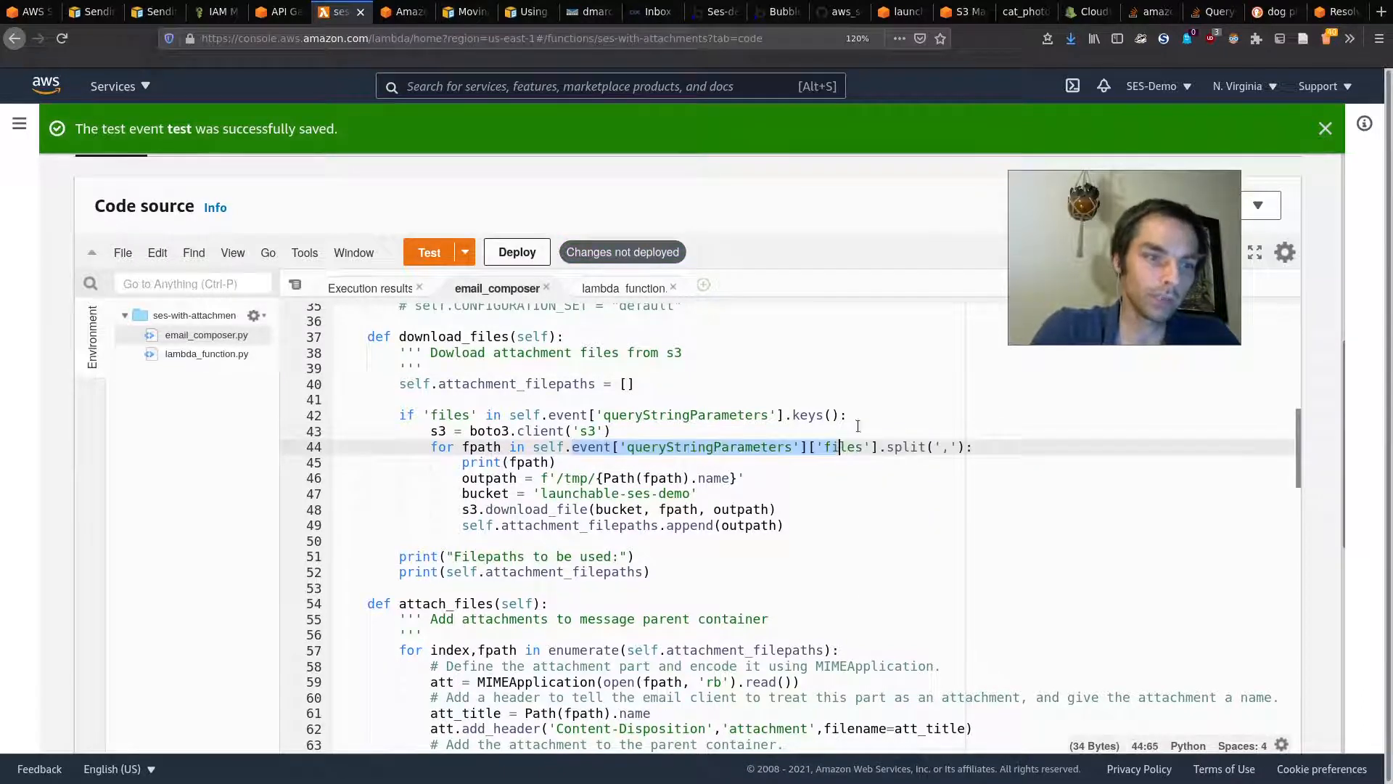
click(860, 429)
drag(880, 448, 975, 448)
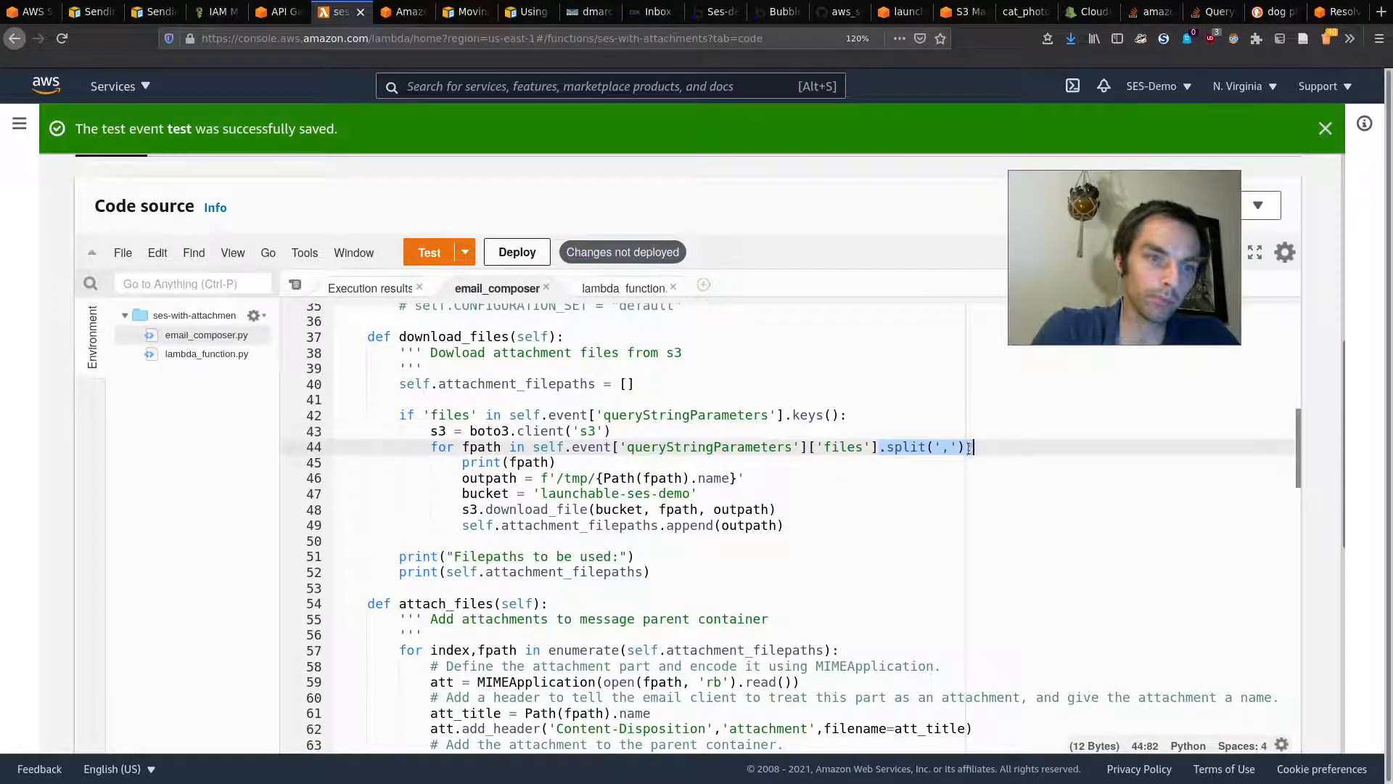
click(866, 460)
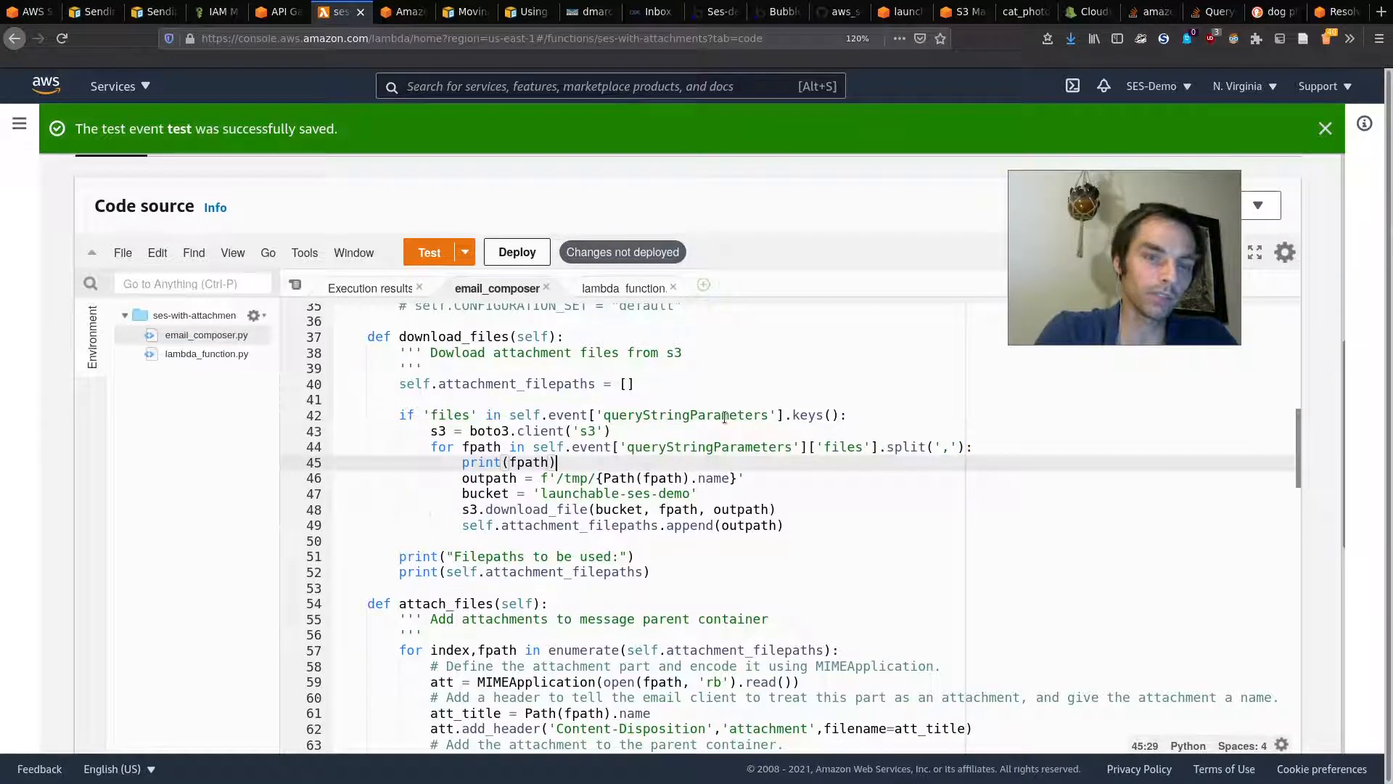
click(653, 11)
Step: Open the 2:05 AM email's two attachments and preview cat_photo.jpeg
click(375, 221)
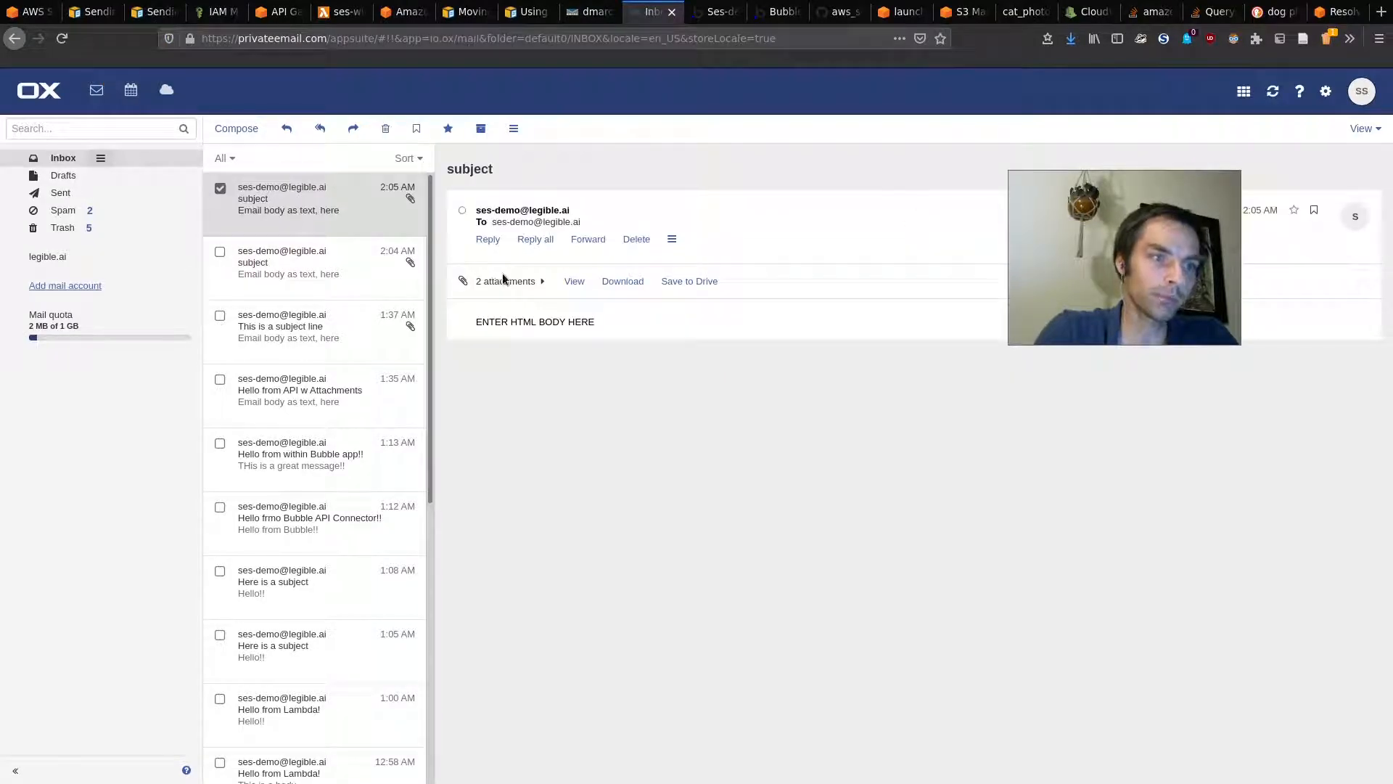
click(529, 281)
click(536, 307)
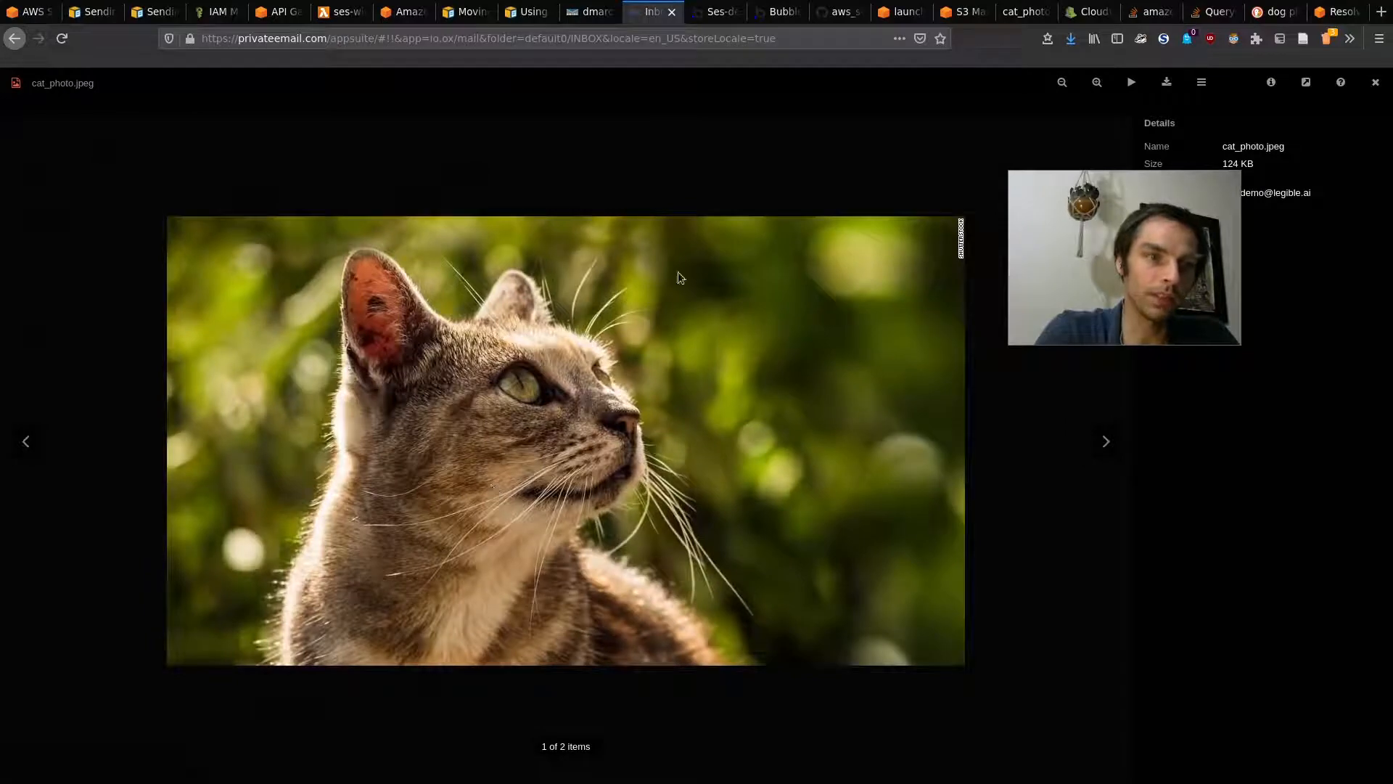
click(900, 11)
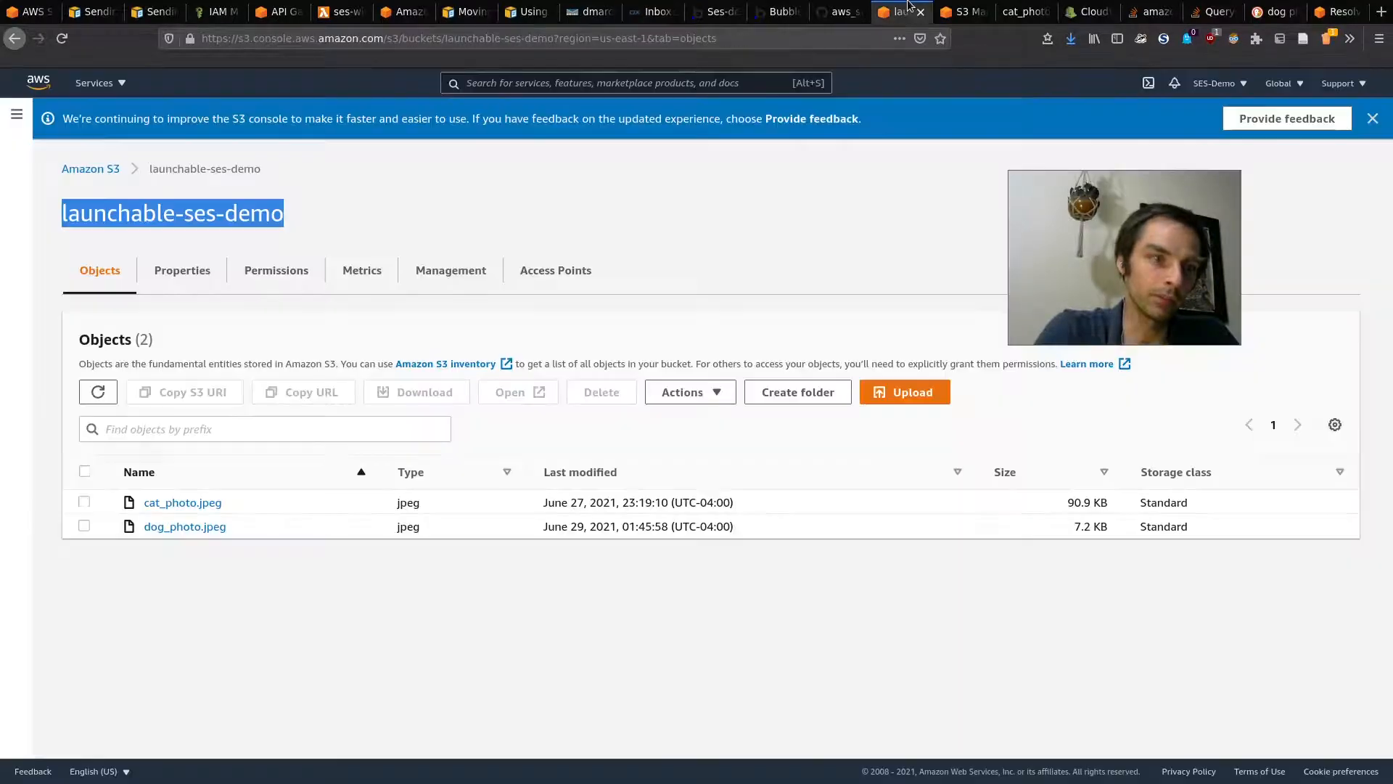
Step: Open cat_photo.jpeg (90.9 KB) from the launchable-ses-demo bucket and compare it with the emailed copy
click(167, 502)
drag(1061, 294, 1141, 608)
click(1166, 202)
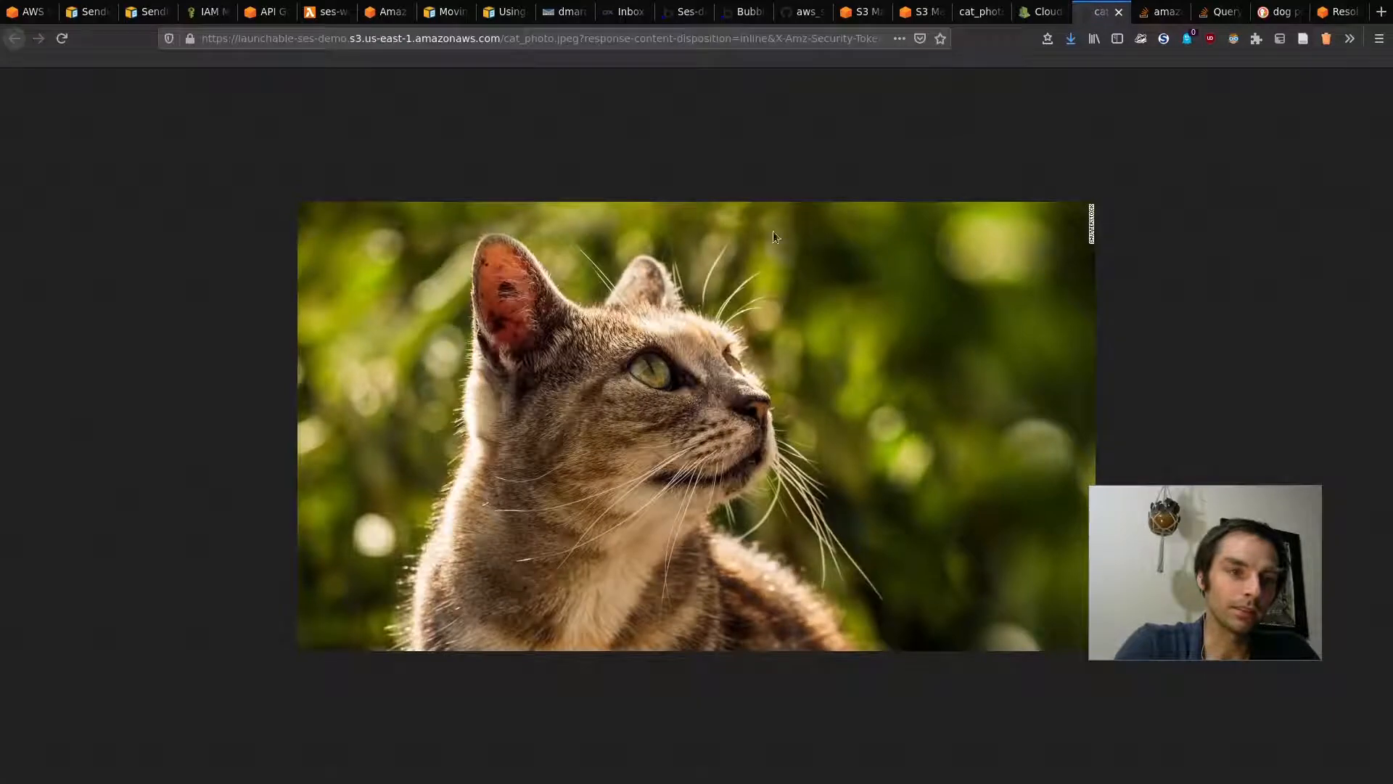
click(630, 12)
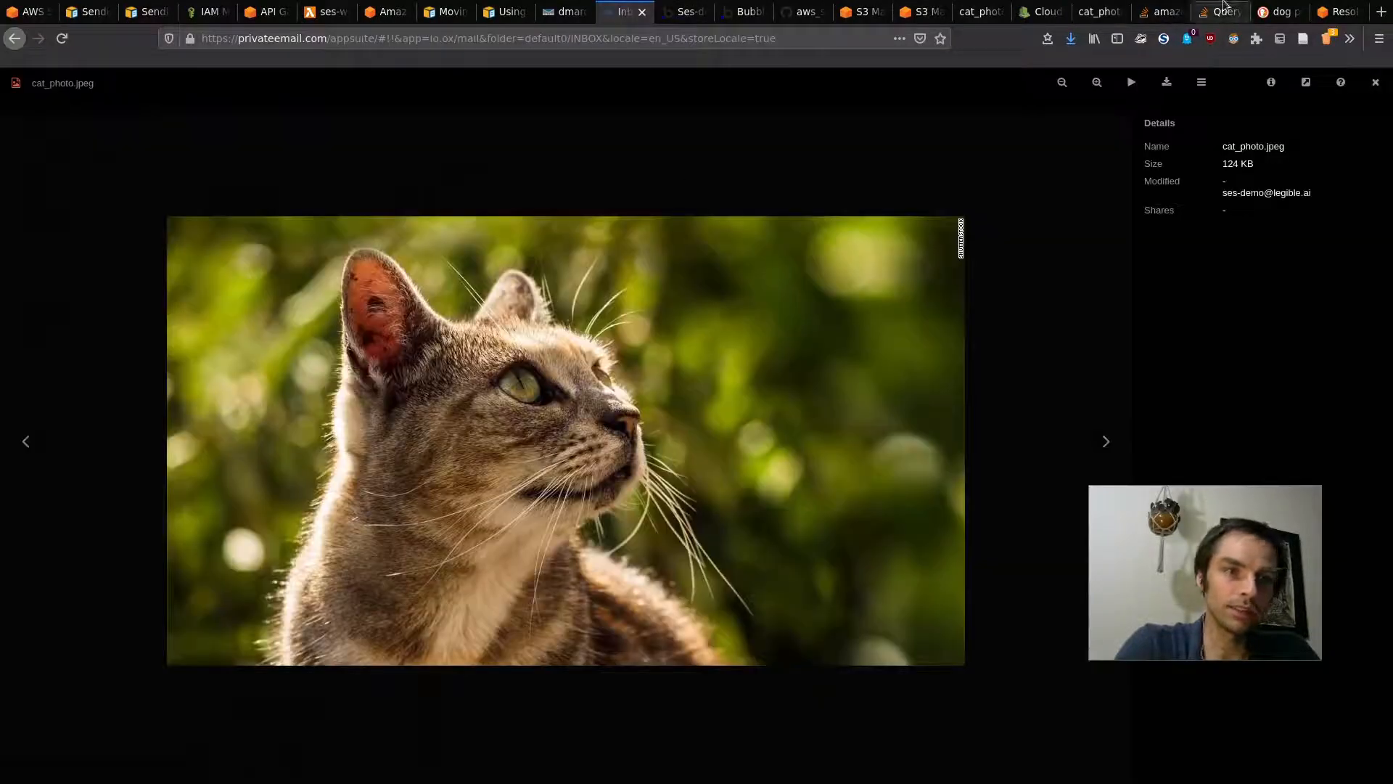
click(1110, 10)
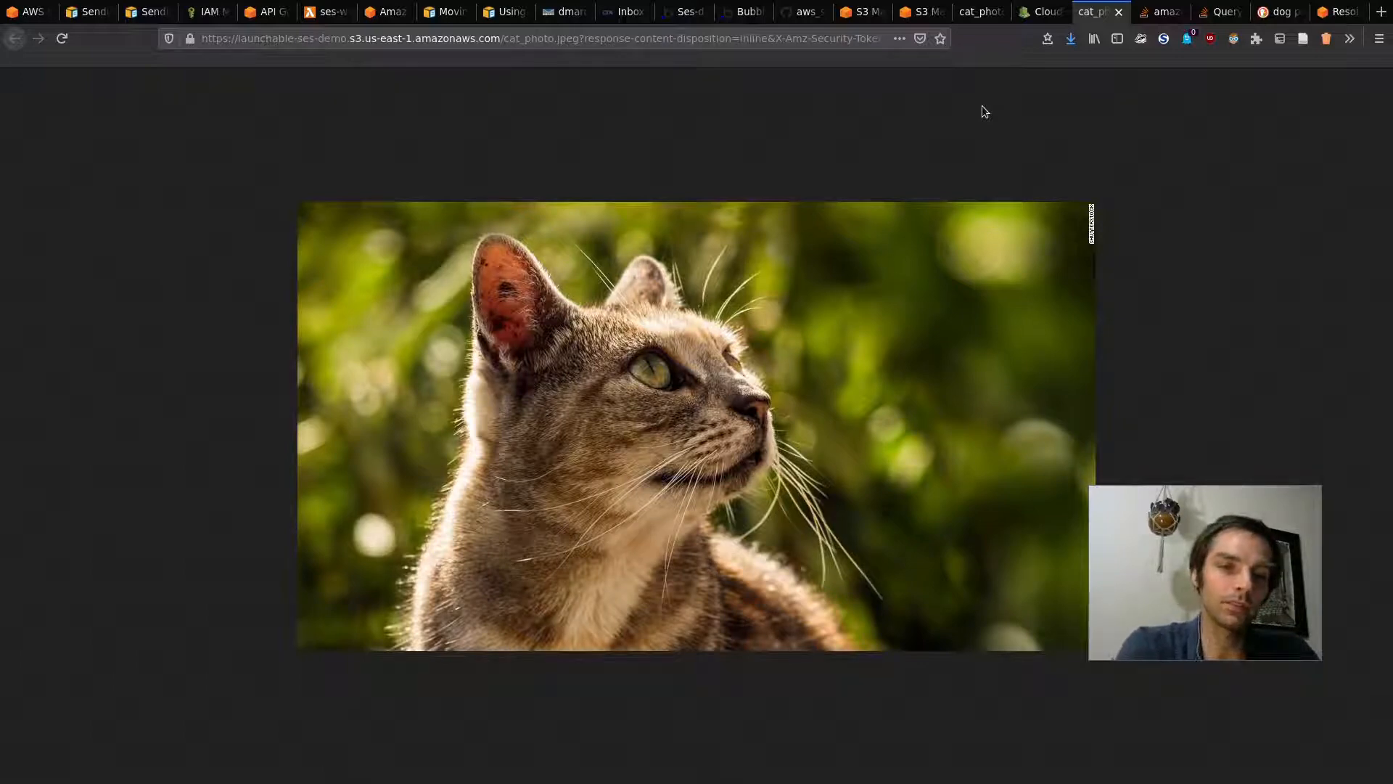
key(ctrl+w)
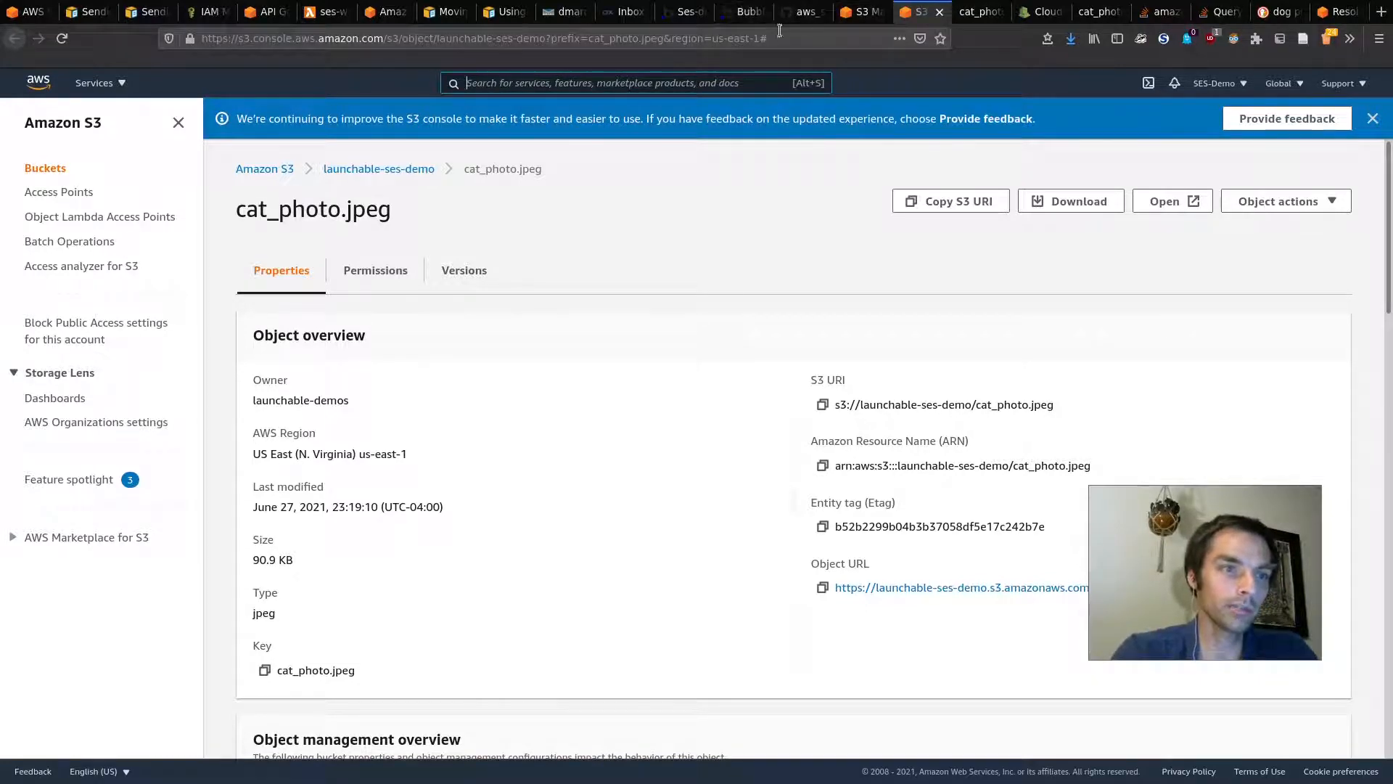
Step: In the API Connector, add two parameters to the Send Email with SES call, naming one recipient
click(733, 10)
click(682, 12)
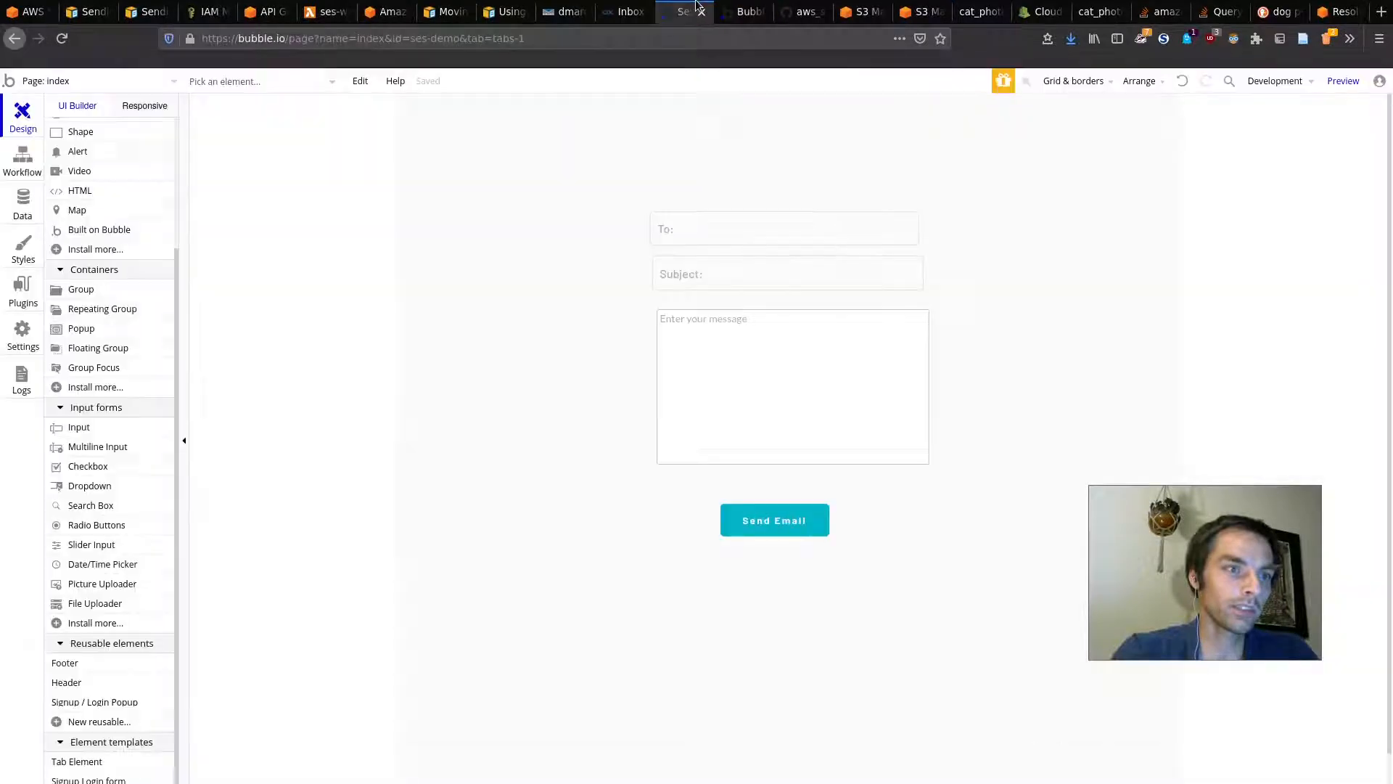
click(27, 297)
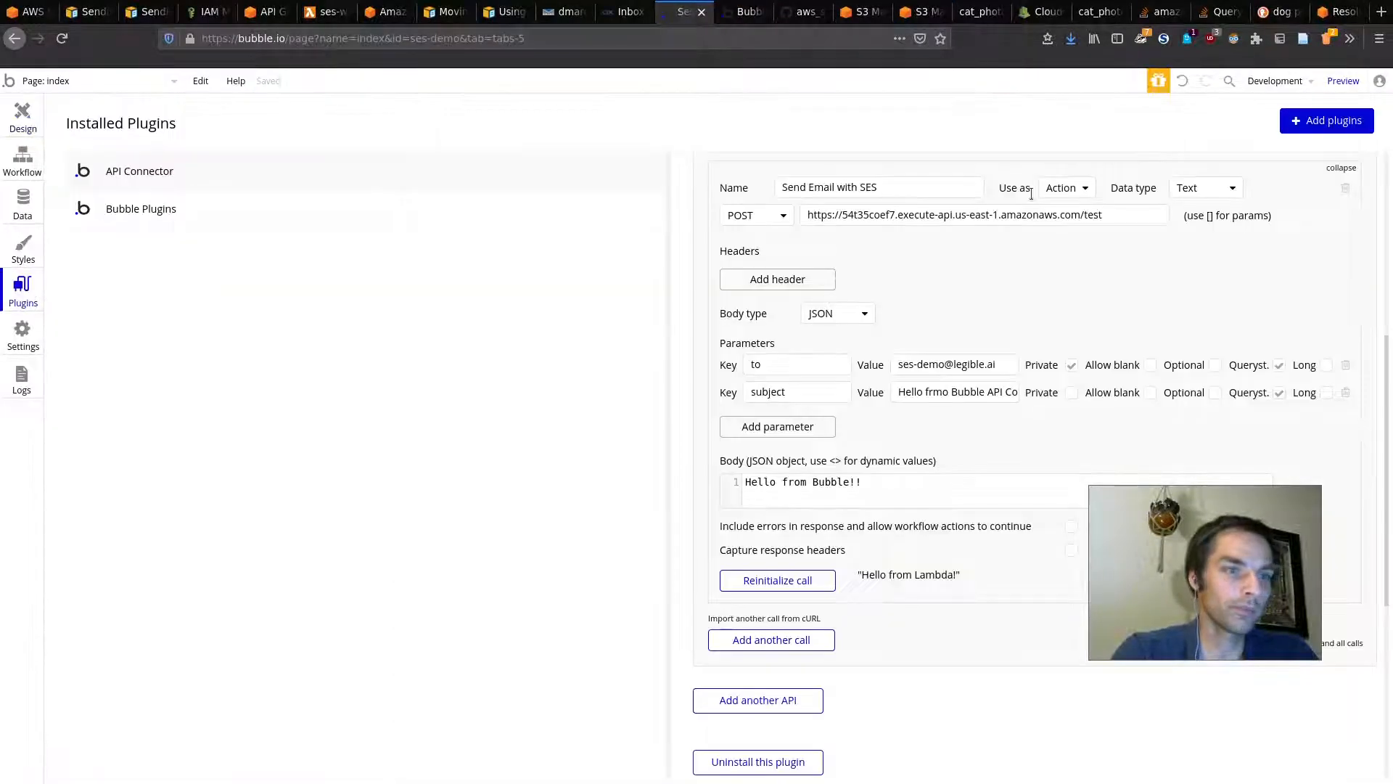
click(820, 427)
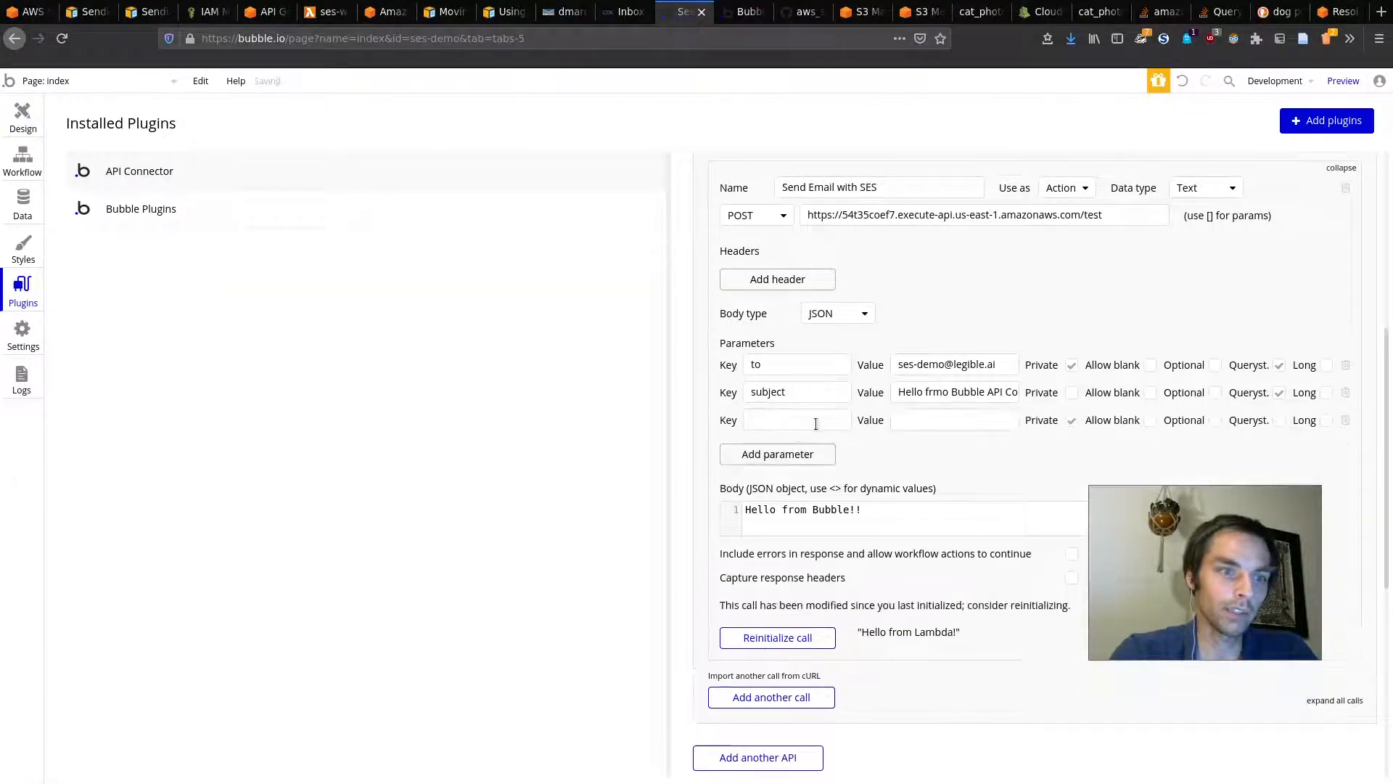
click(790, 454)
click(775, 418)
text(recipient)
click(780, 447)
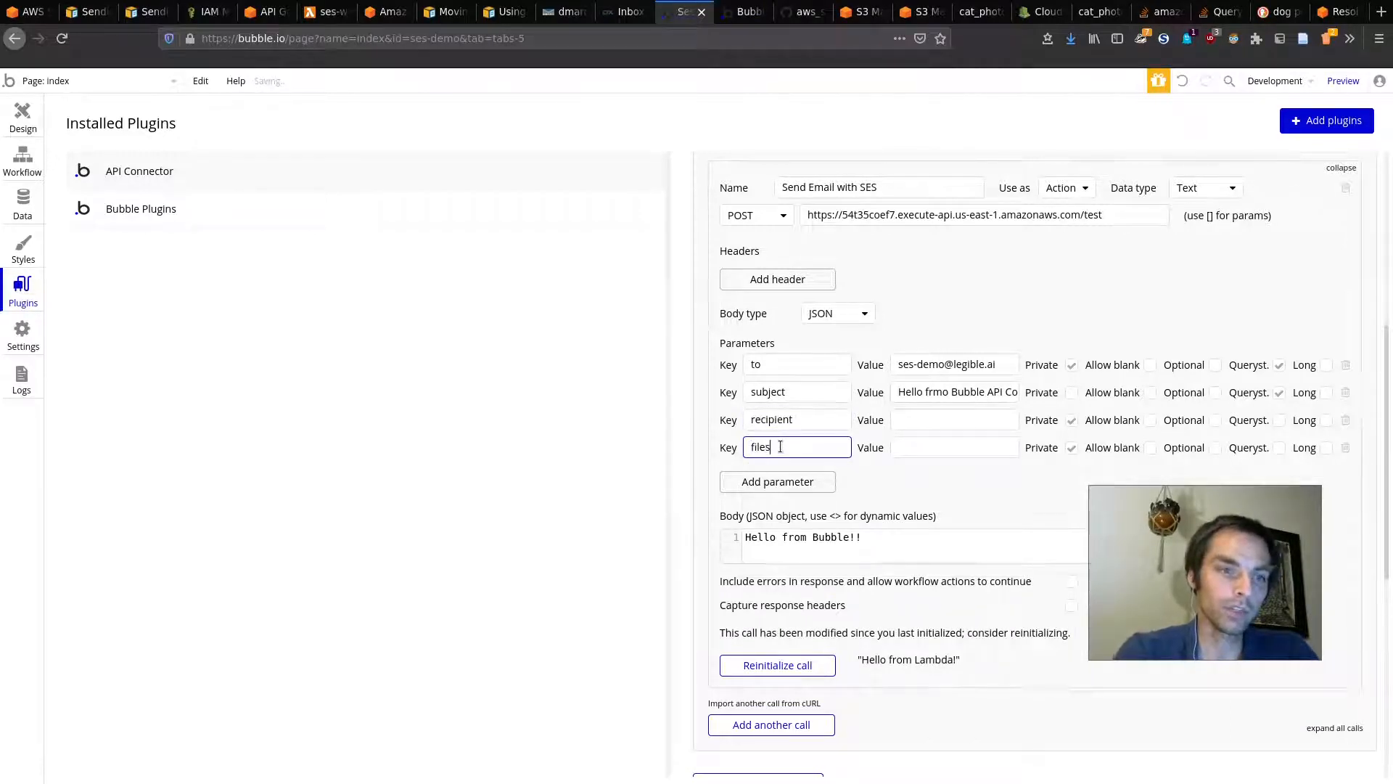
Step: Make both parameters non-private, set recipient to the demo email address and files to cat_photo.jpeg, then initialize
click(1071, 421)
click(1072, 448)
triple_click(948, 365)
key(ctrl+c)
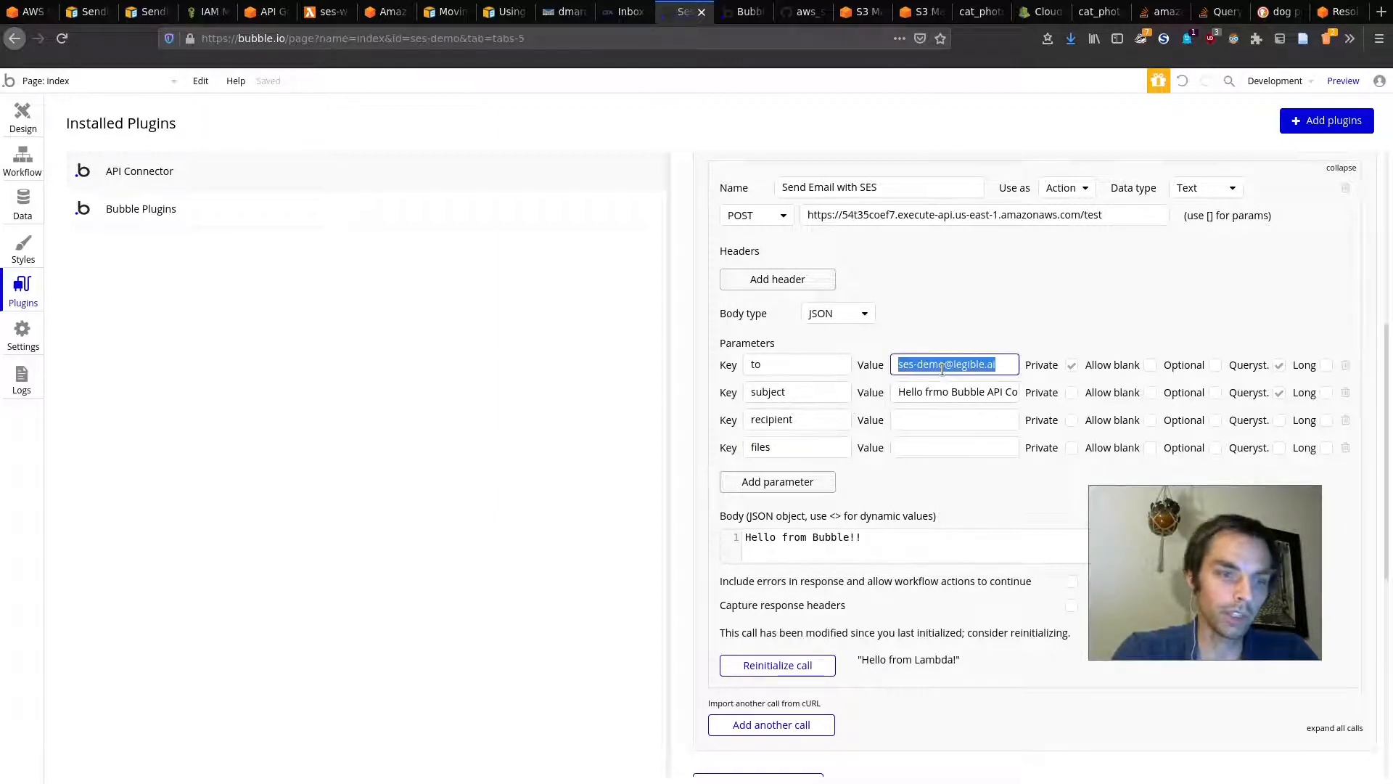
click(938, 413)
key(ctrl+v)
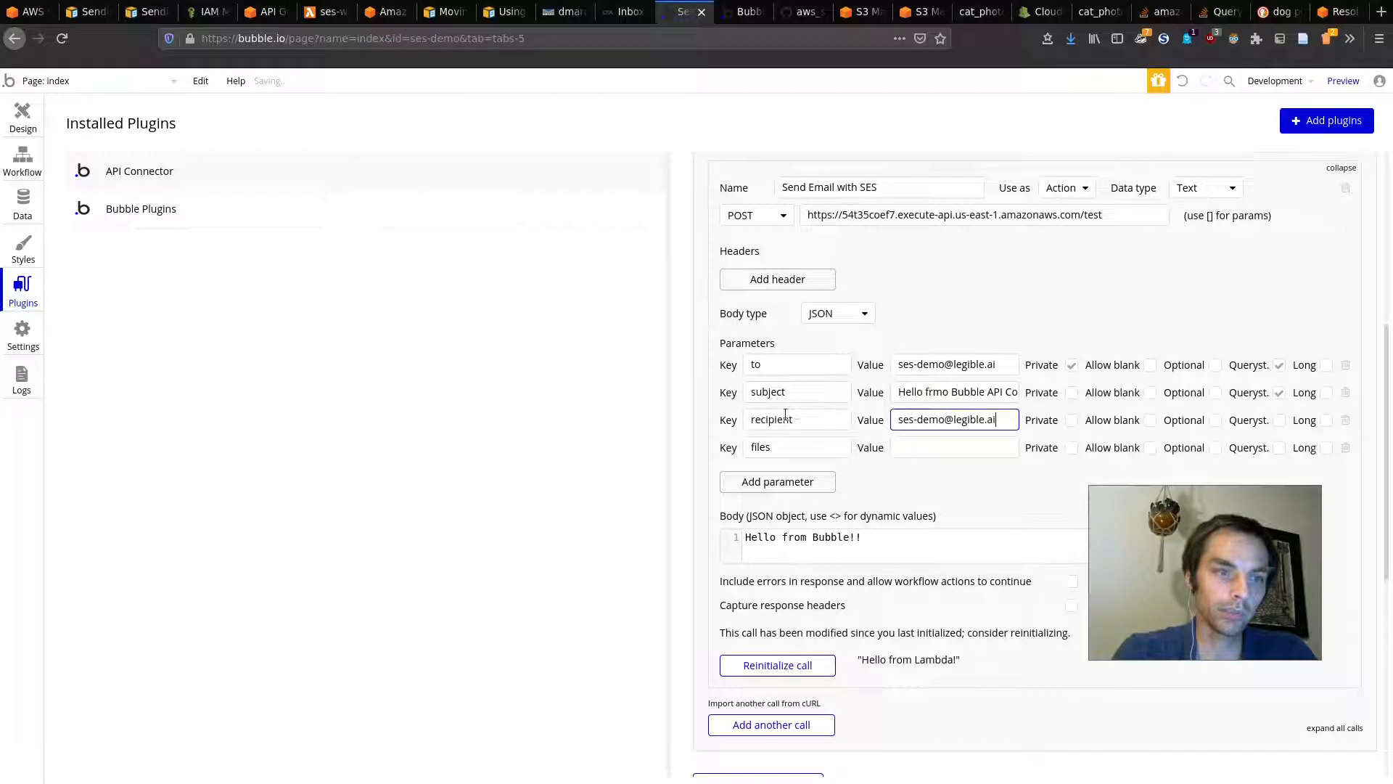
click(929, 445)
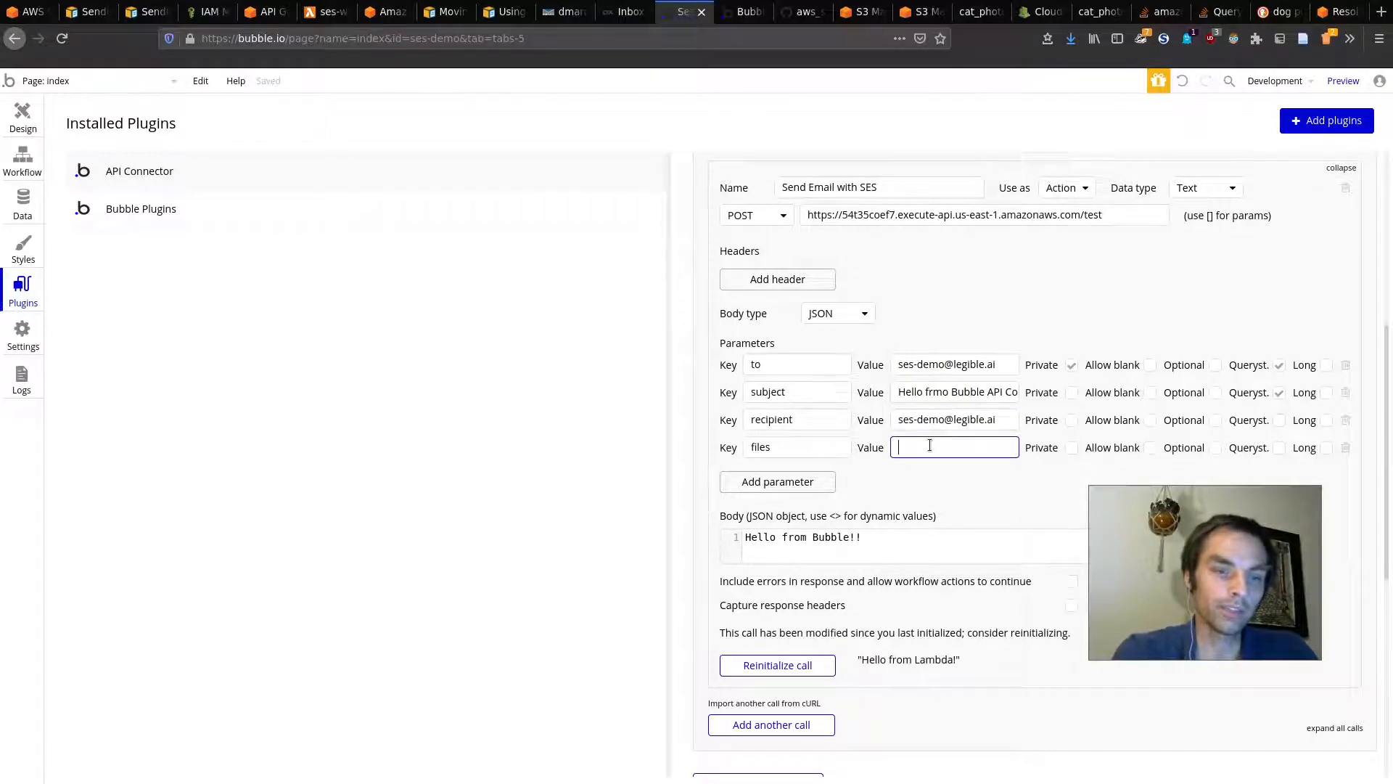
text(cat)
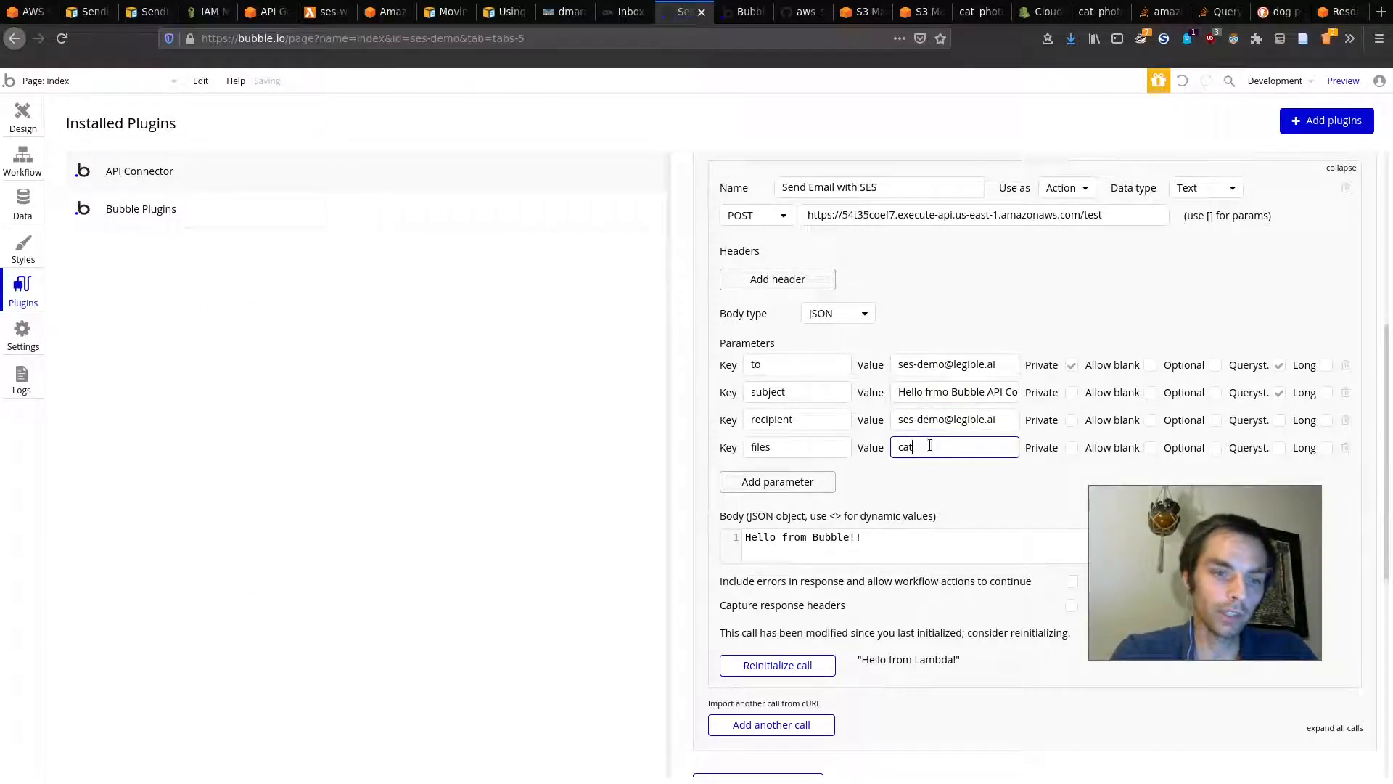
text(_photo.)
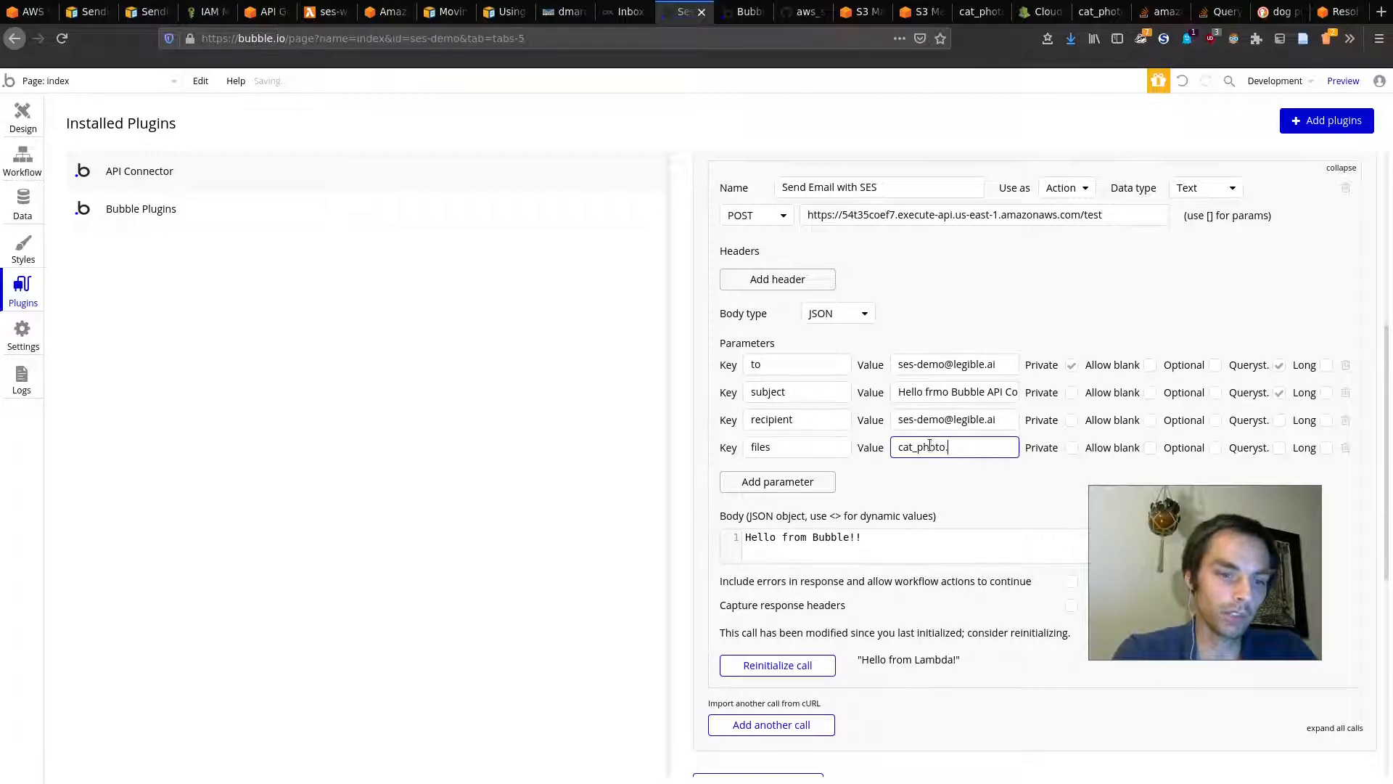
text(jpeg)
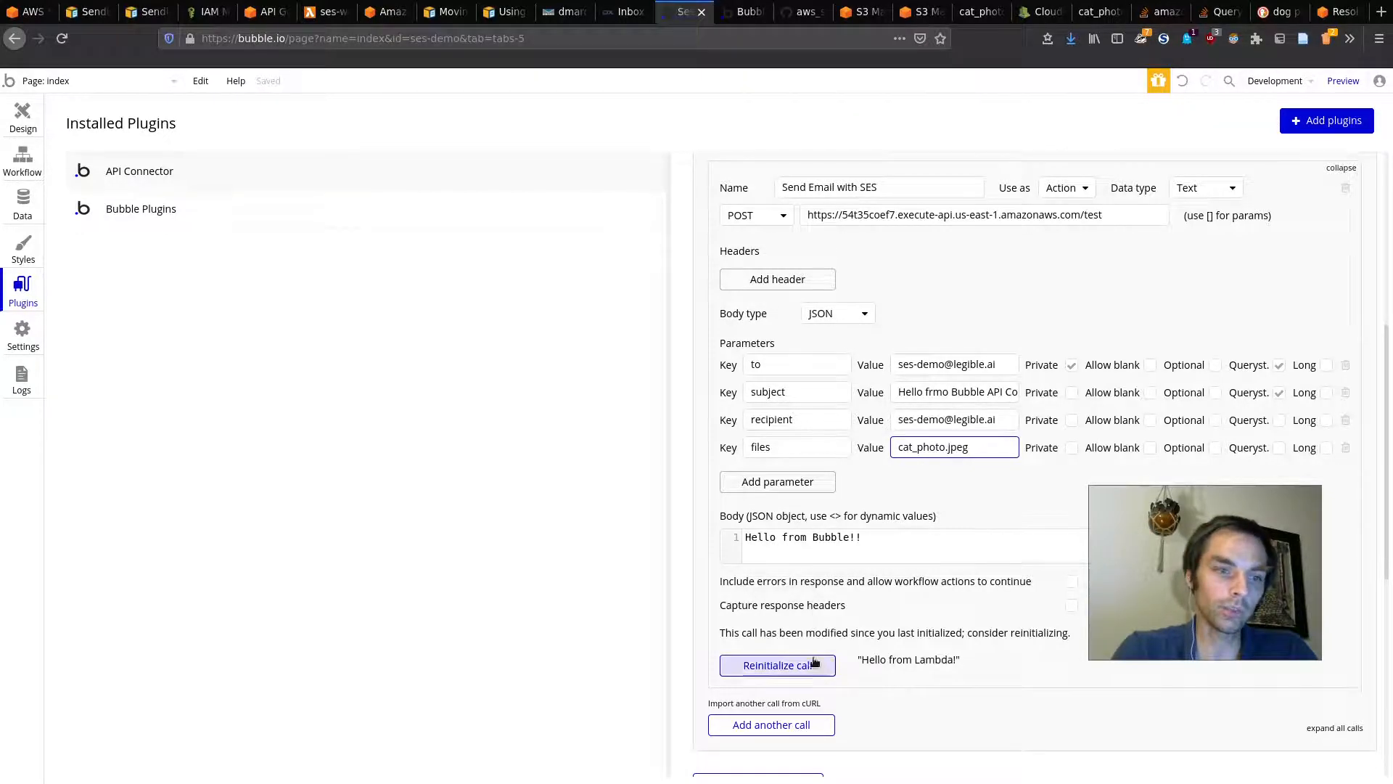
click(806, 665)
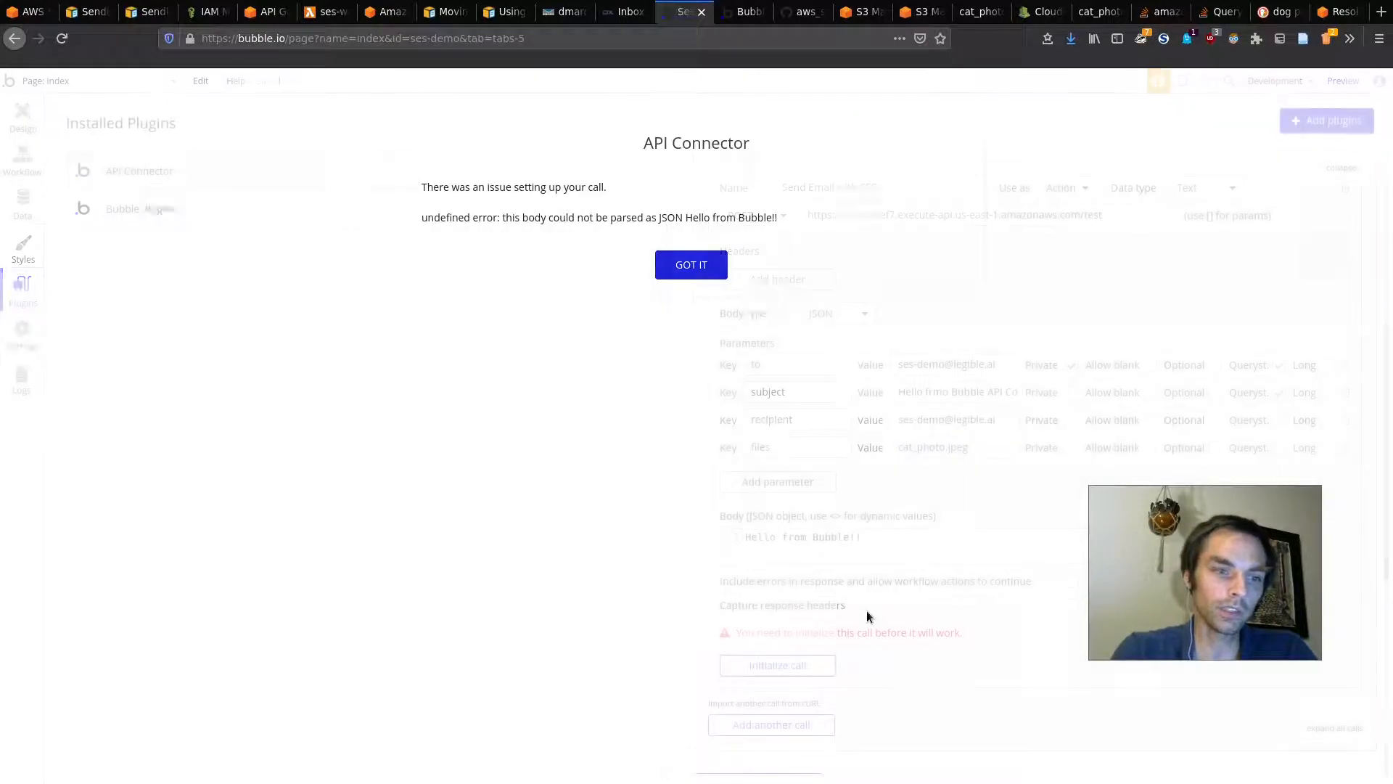
click(693, 268)
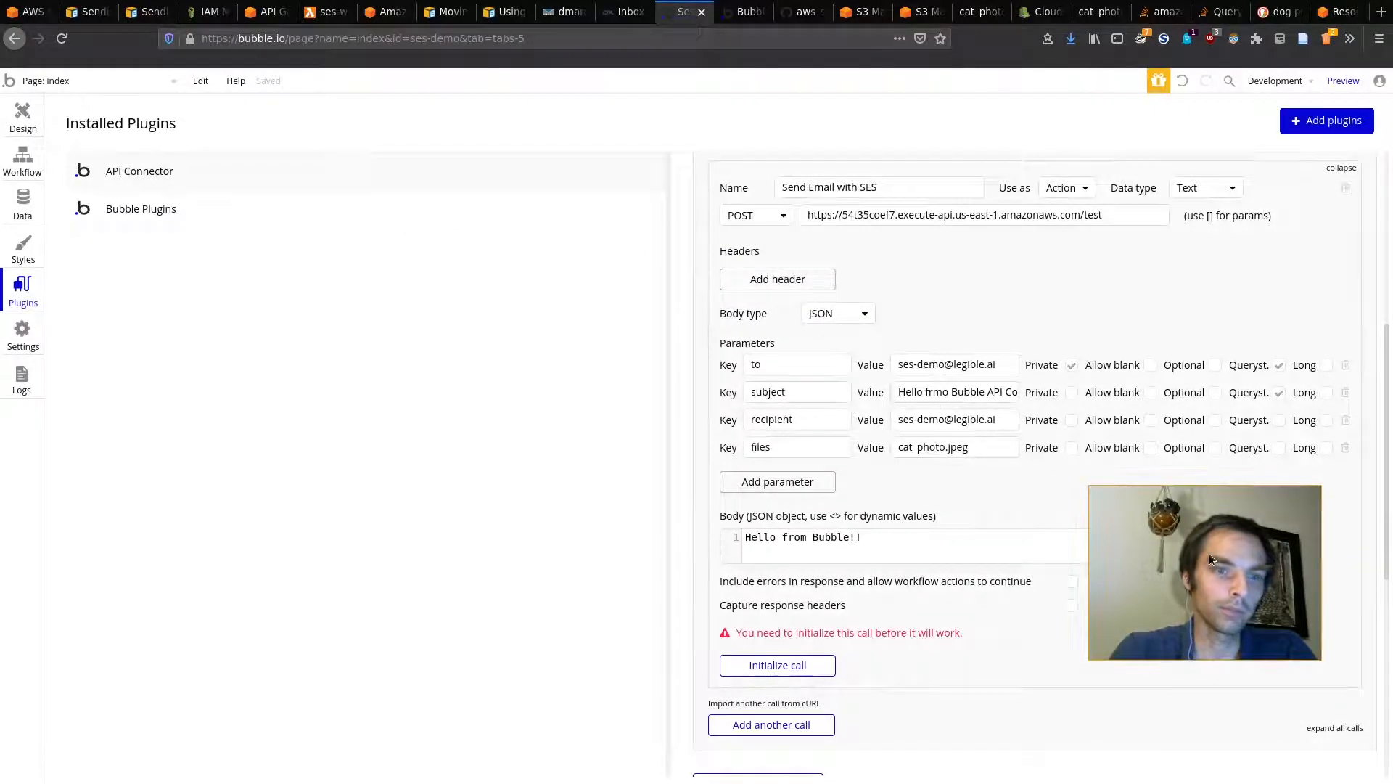
Step: Send both parameters as query strings, rename recipient to sender, and initialize the call successfully
click(1278, 421)
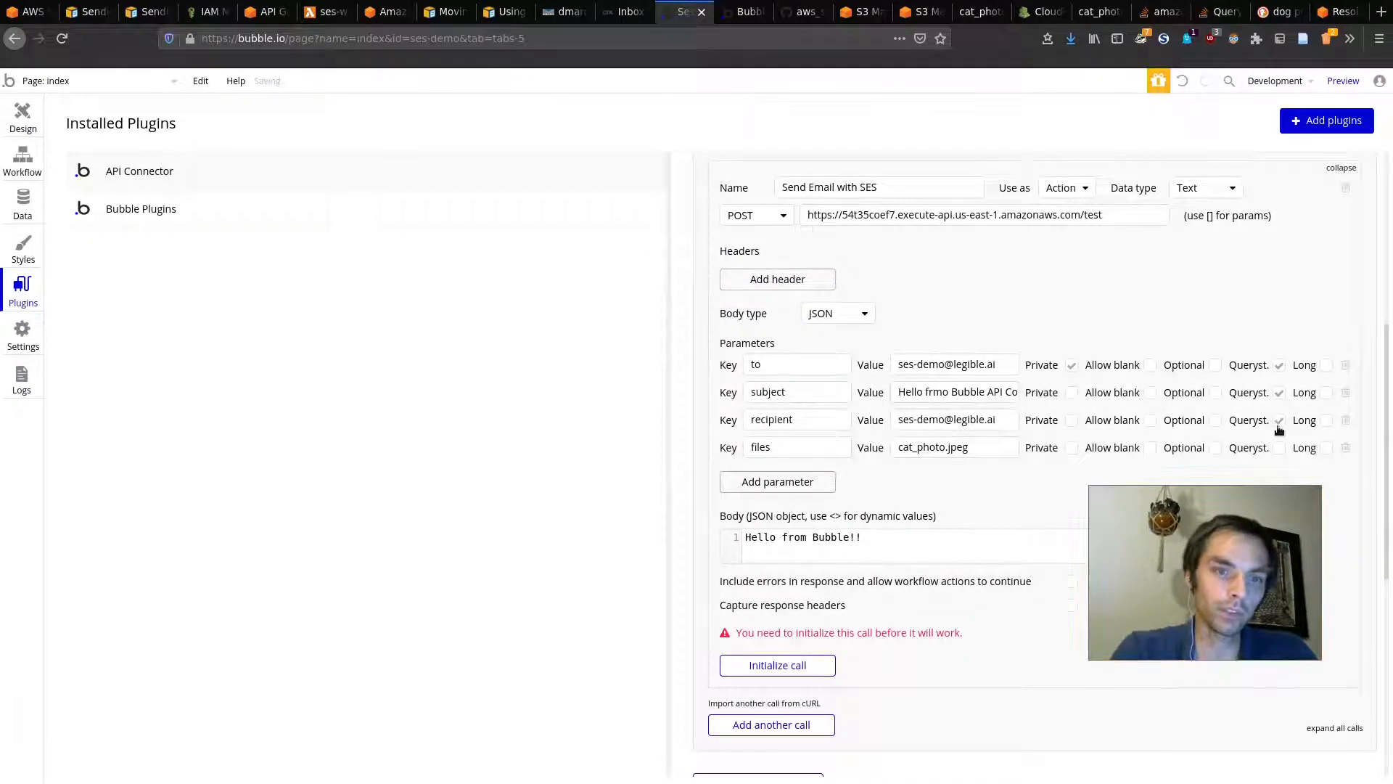
click(1278, 447)
click(795, 664)
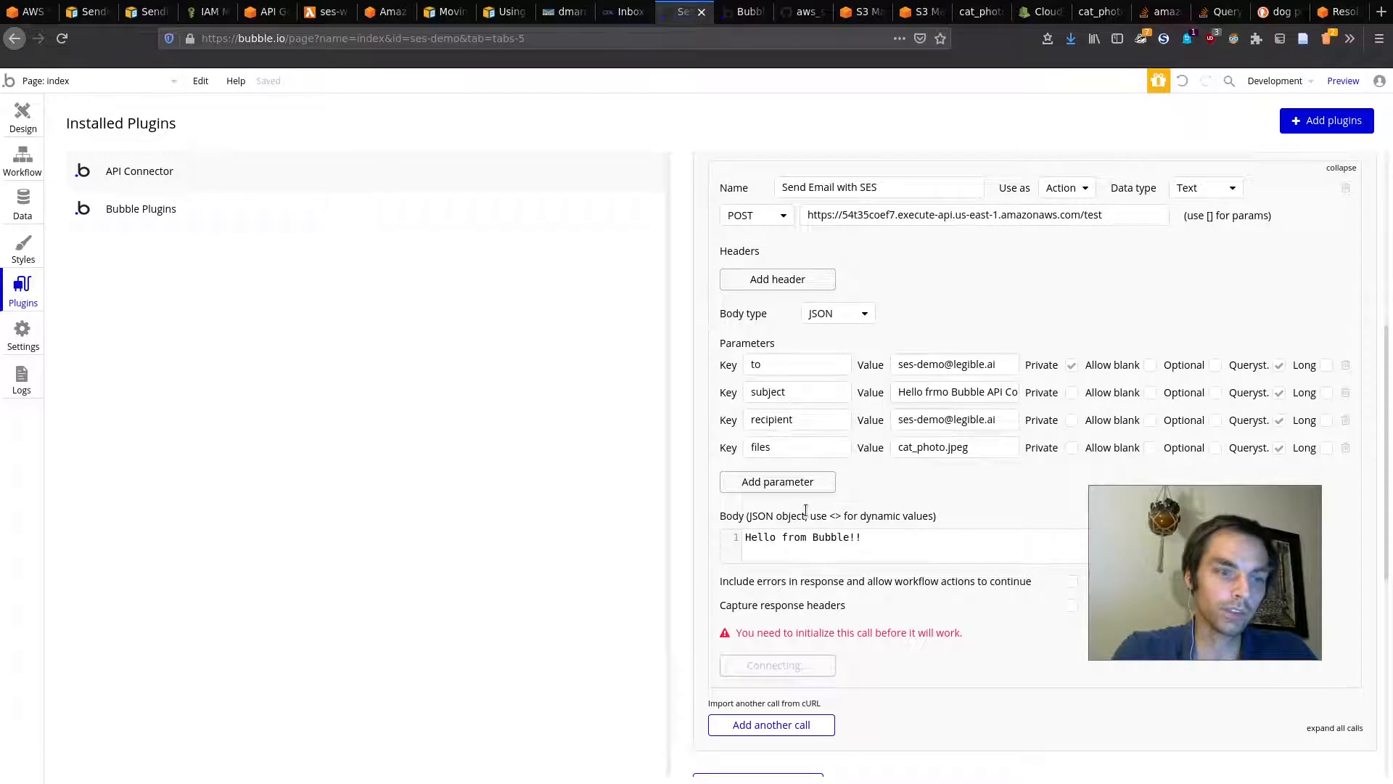
double_click(821, 419)
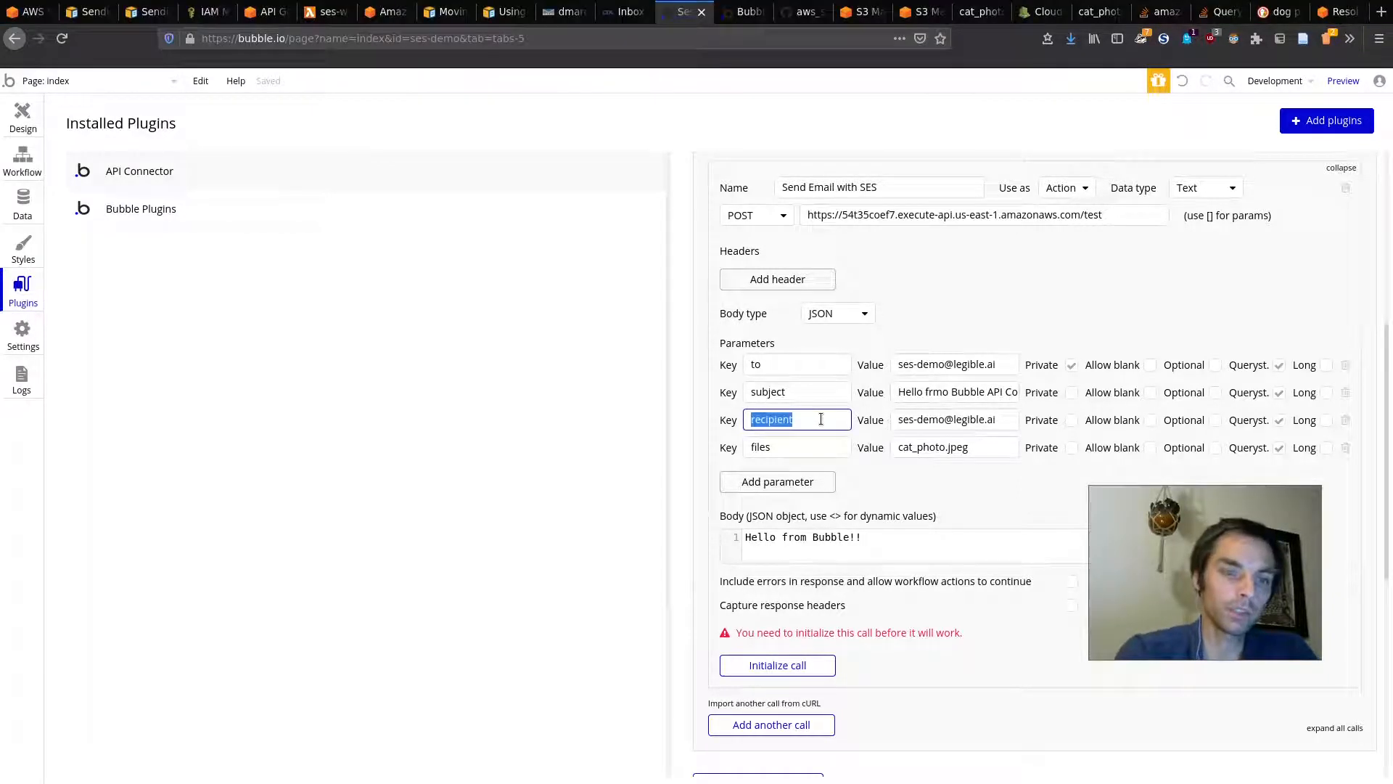
text(sender)
click(760, 664)
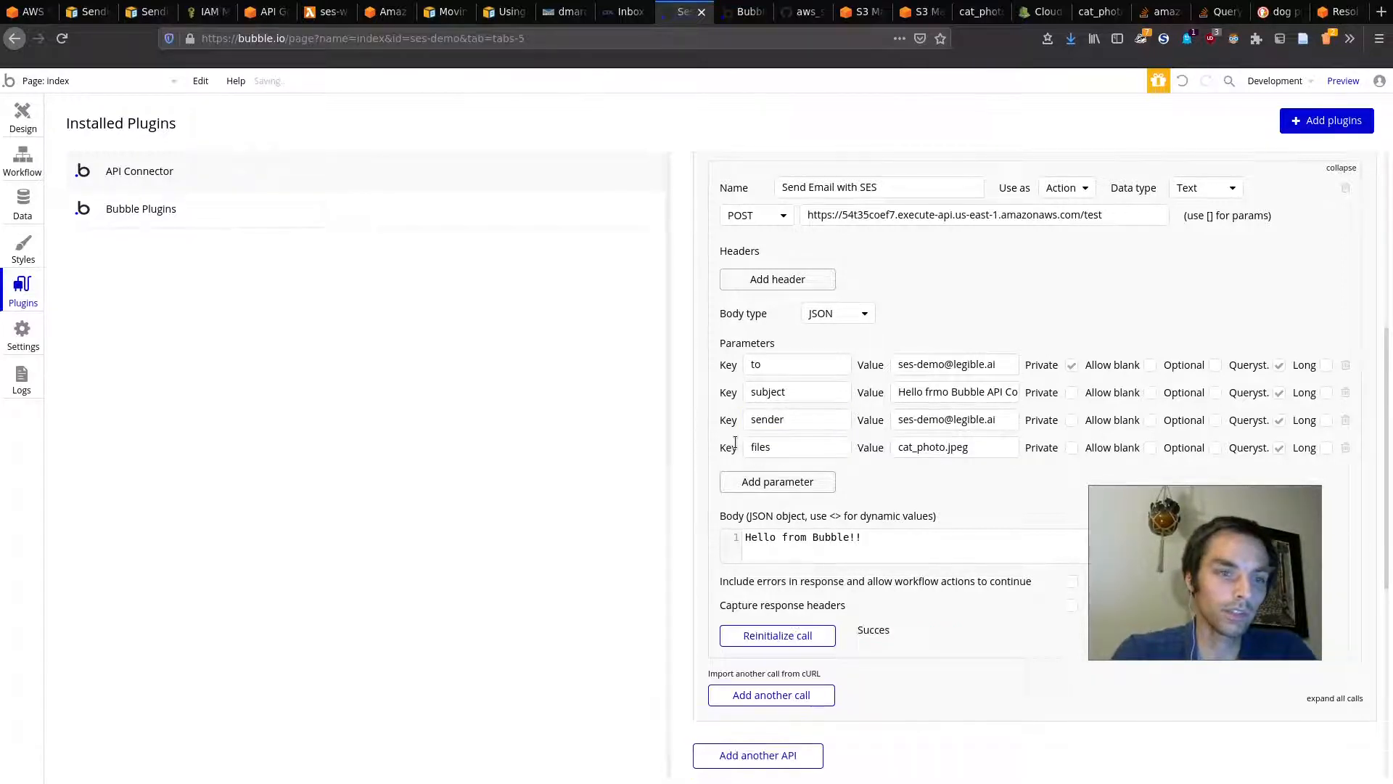
click(626, 12)
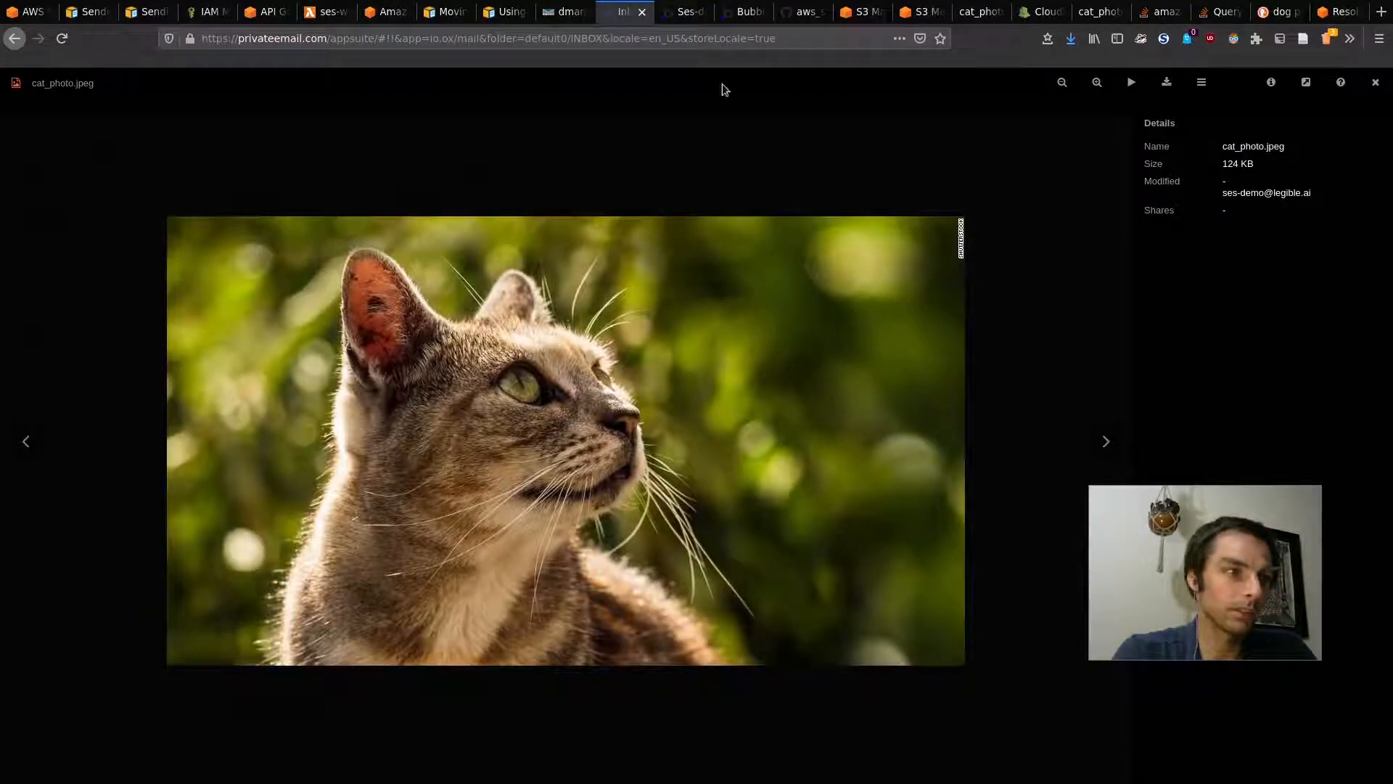
Step: Open the 2:09 AM 'Hello frmo Bubble API Connector!!' email and confirm its cat_photo.jpeg attachment
click(21, 457)
click(1378, 87)
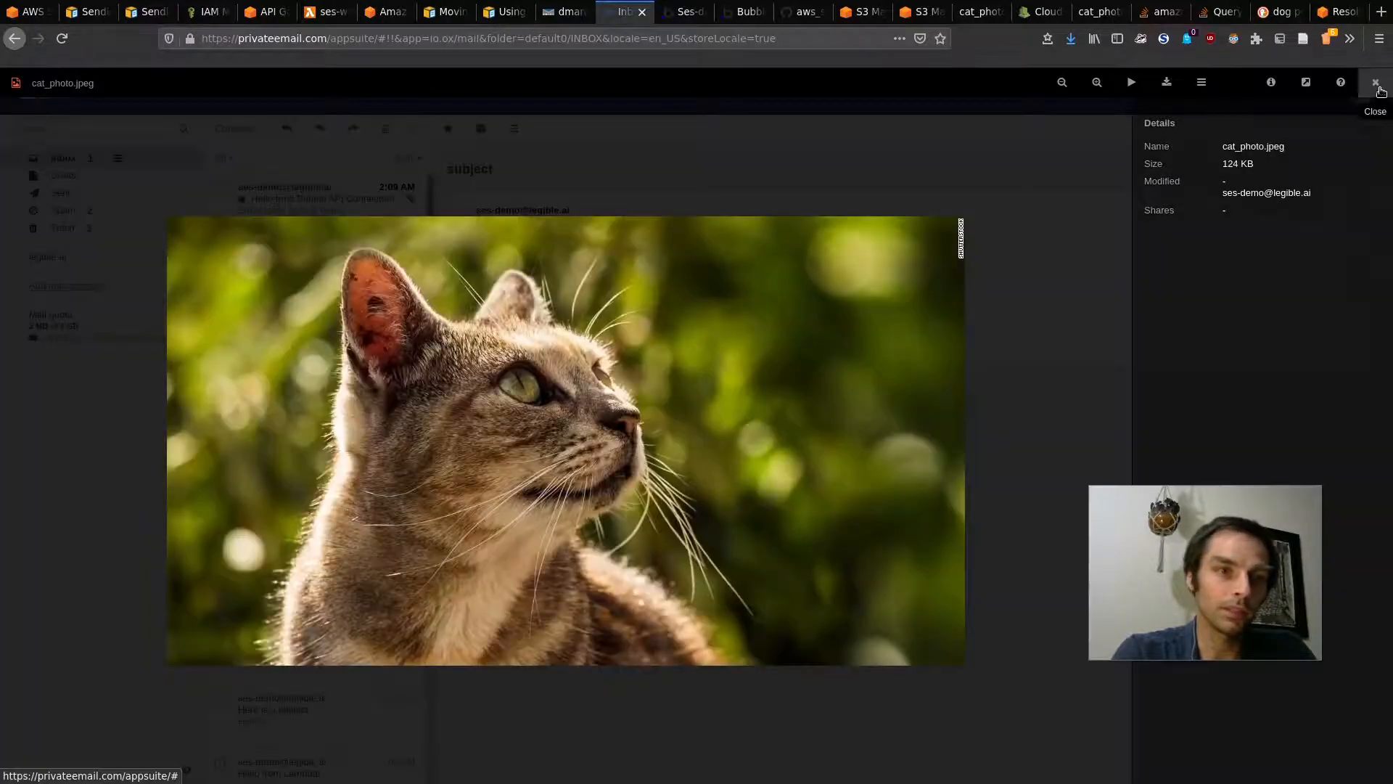
click(1375, 85)
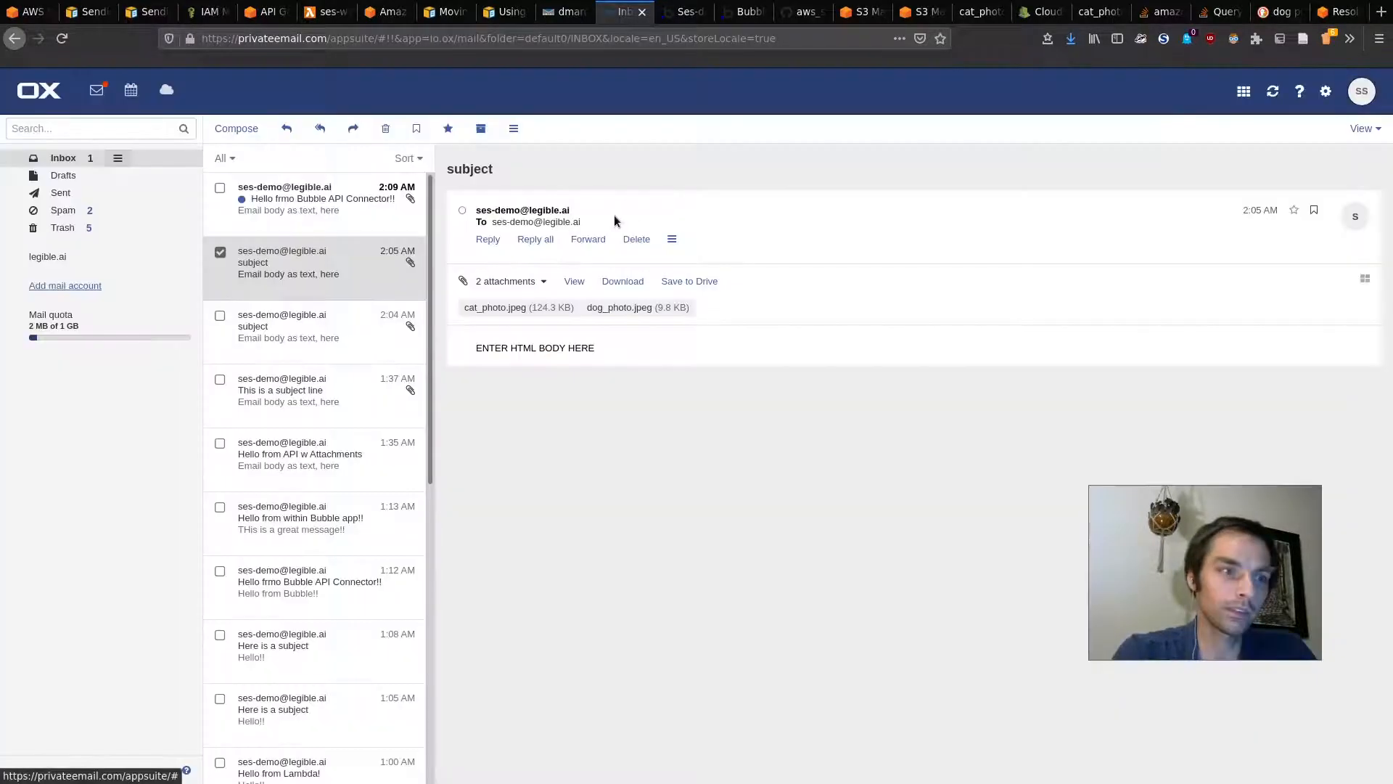
click(275, 201)
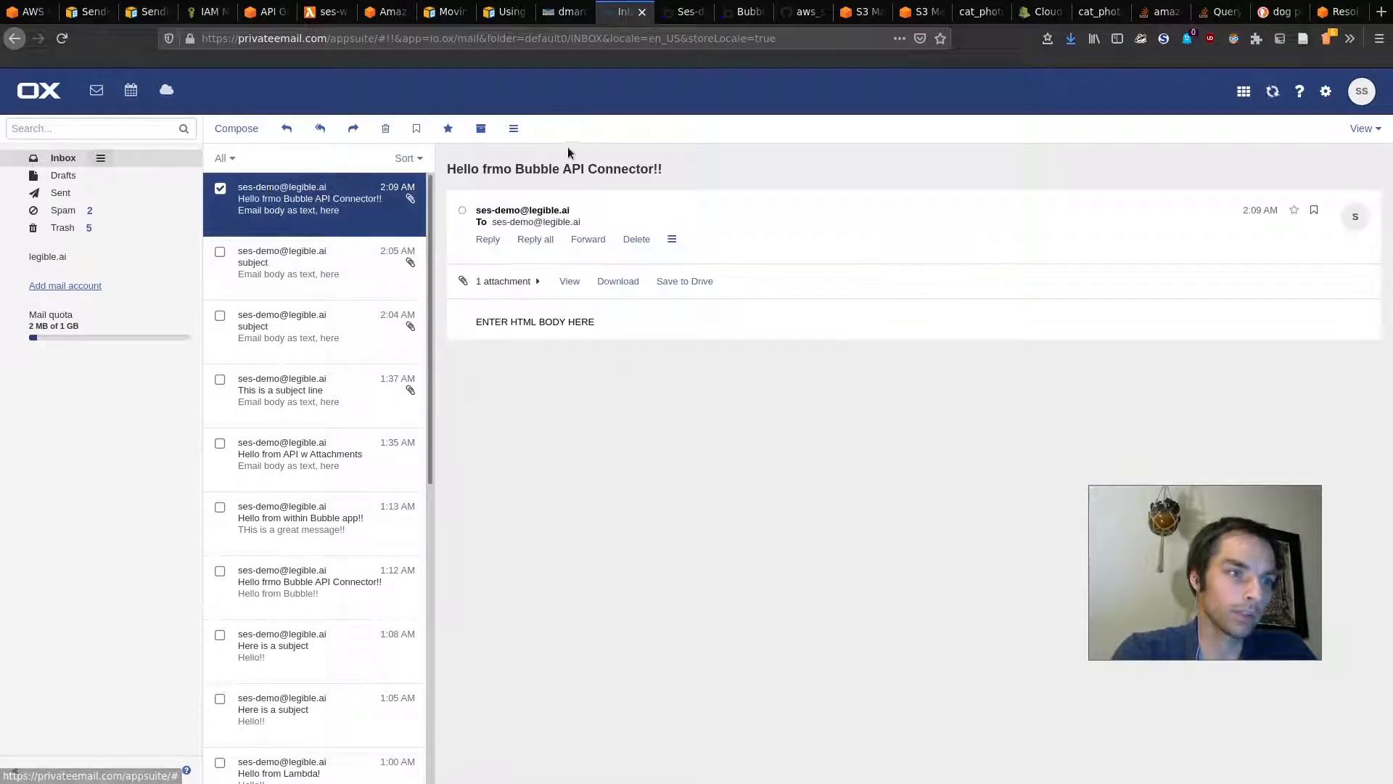
click(523, 282)
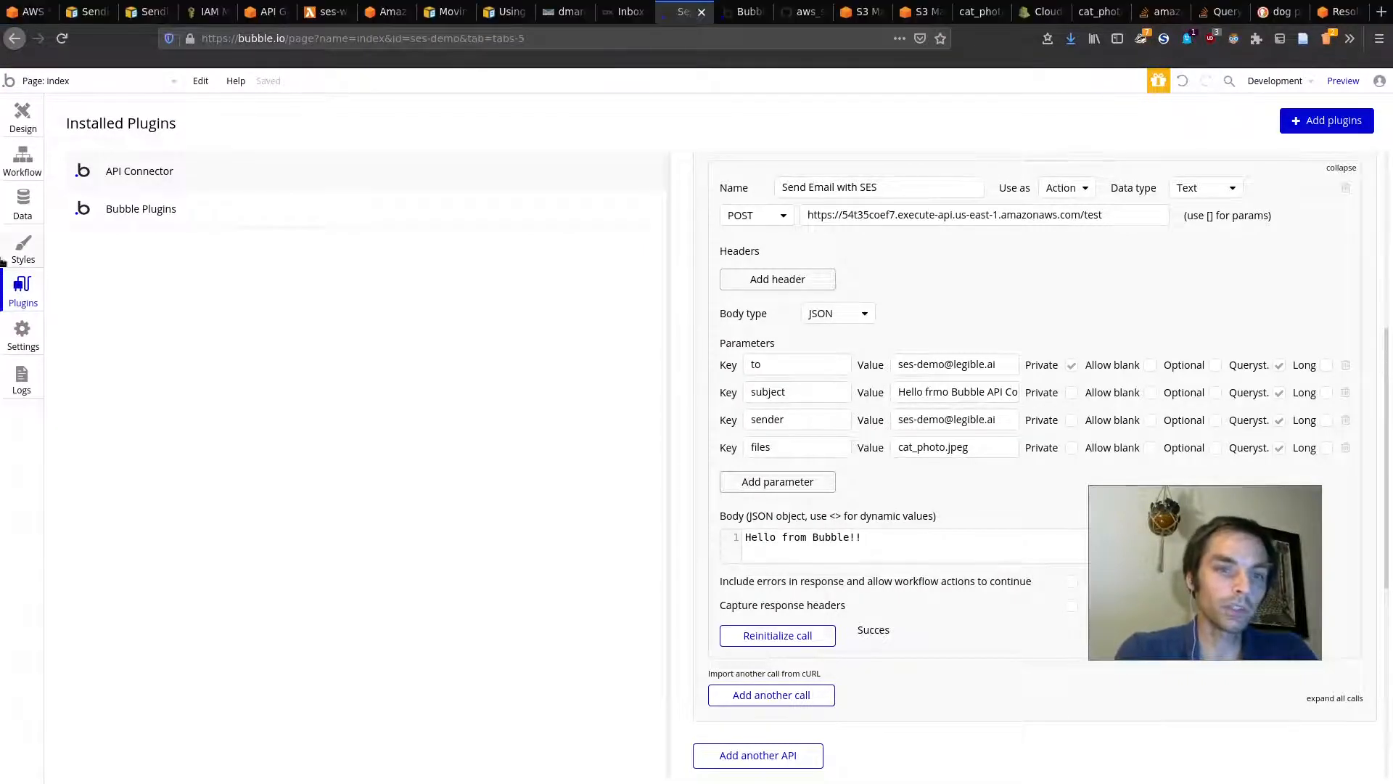
Step: Place a Picture Uploader element beside the Subject field on the email form page
click(20, 124)
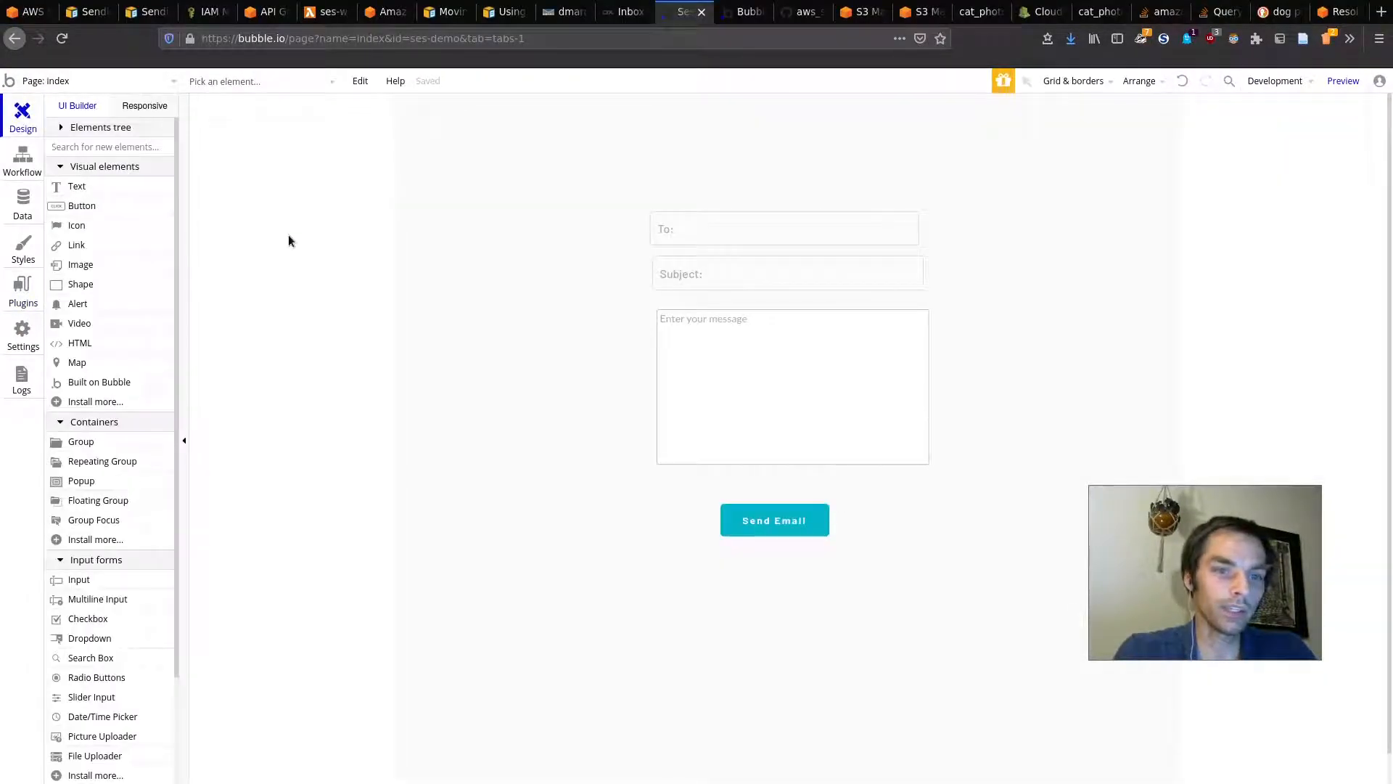
text(picture)
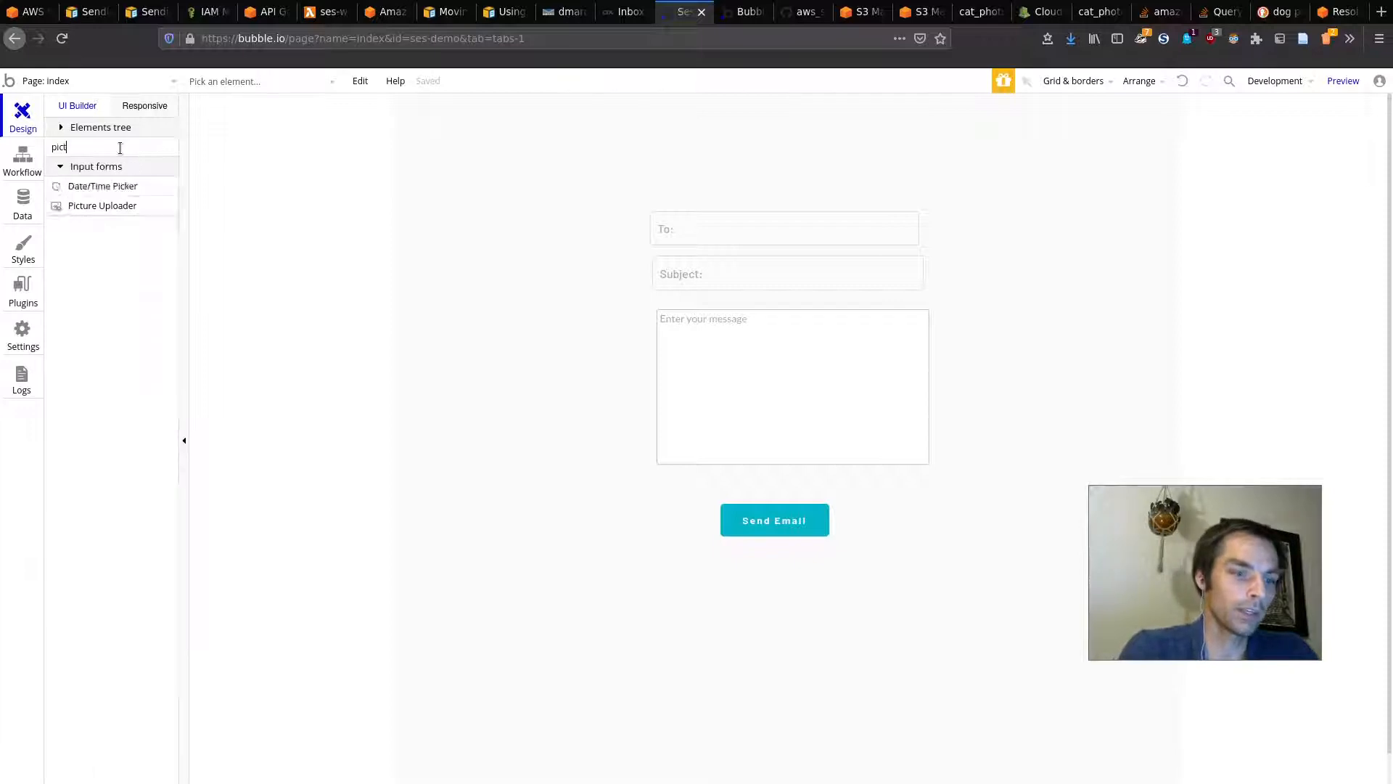
click(133, 187)
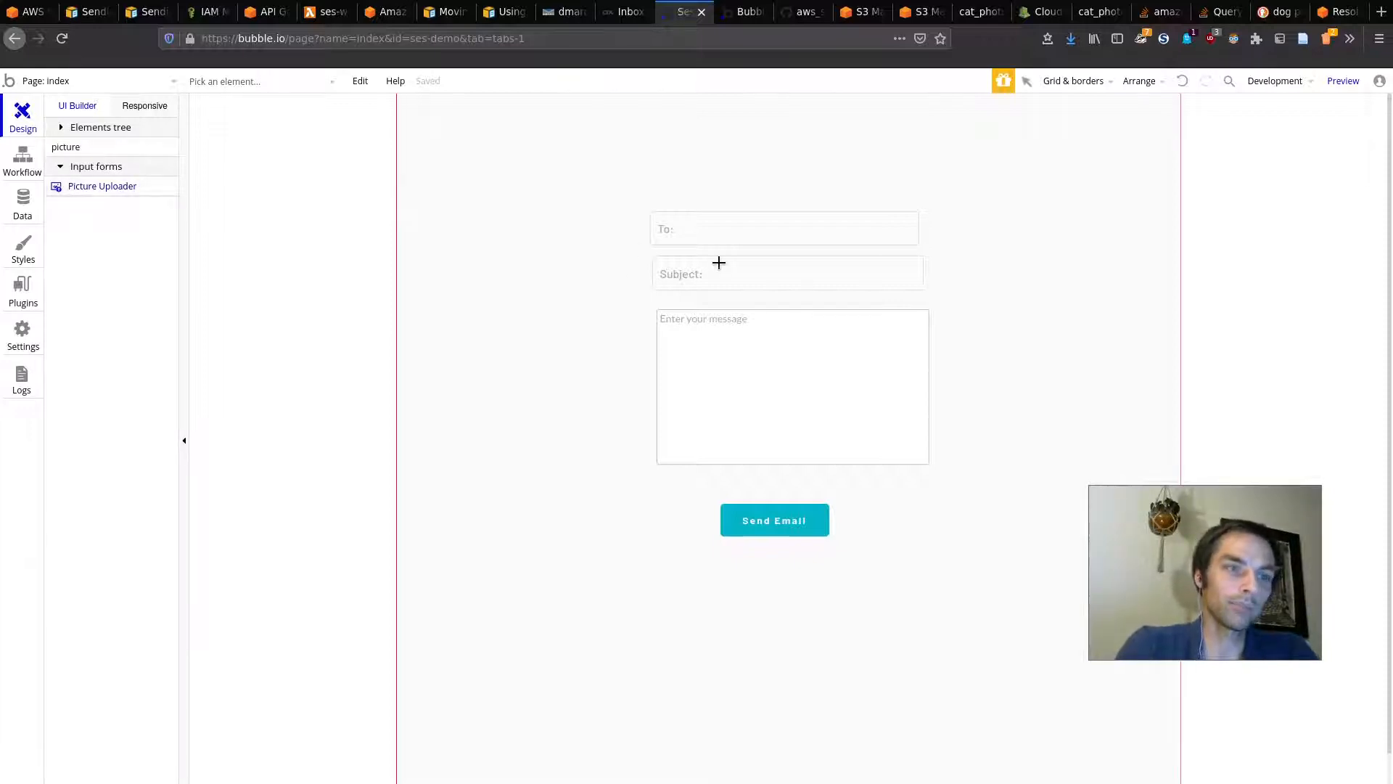
click(982, 280)
drag(1017, 324, 1007, 254)
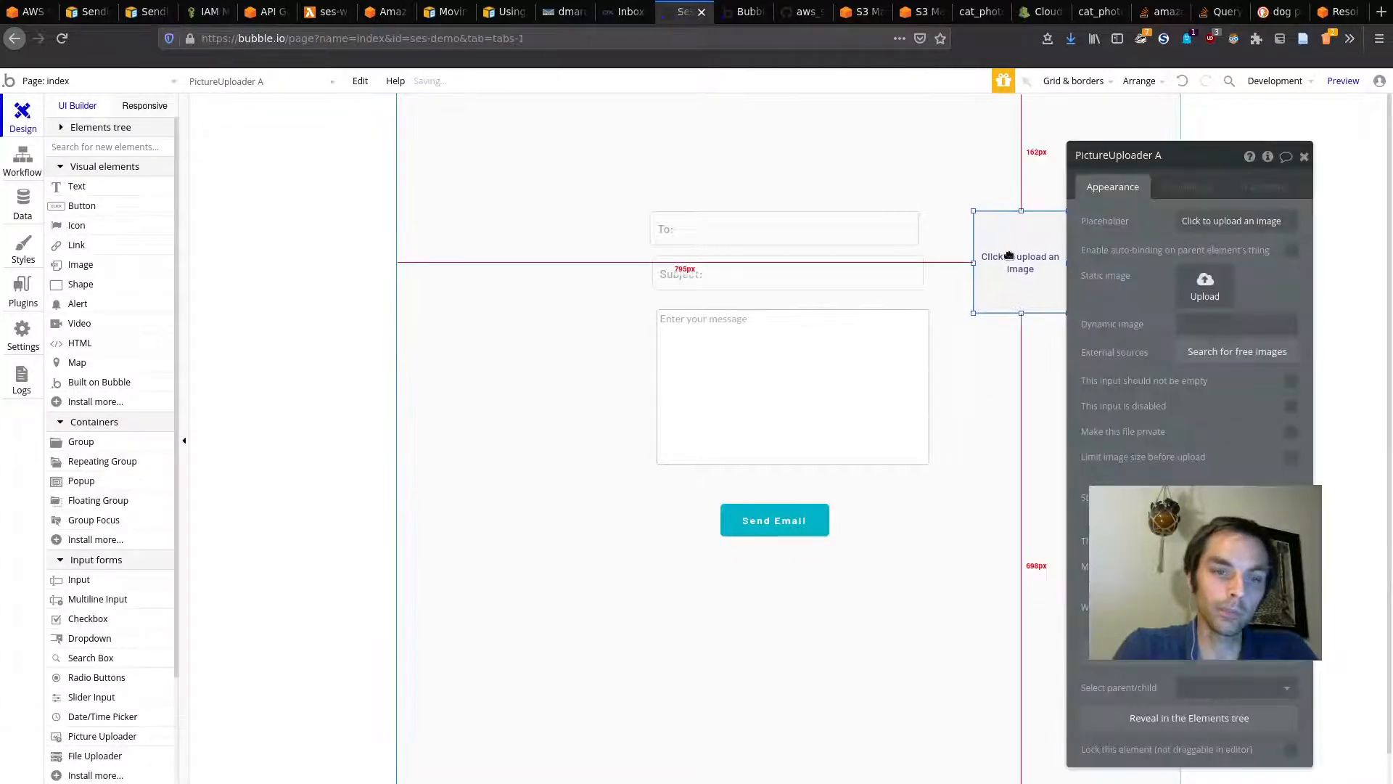
click(1303, 156)
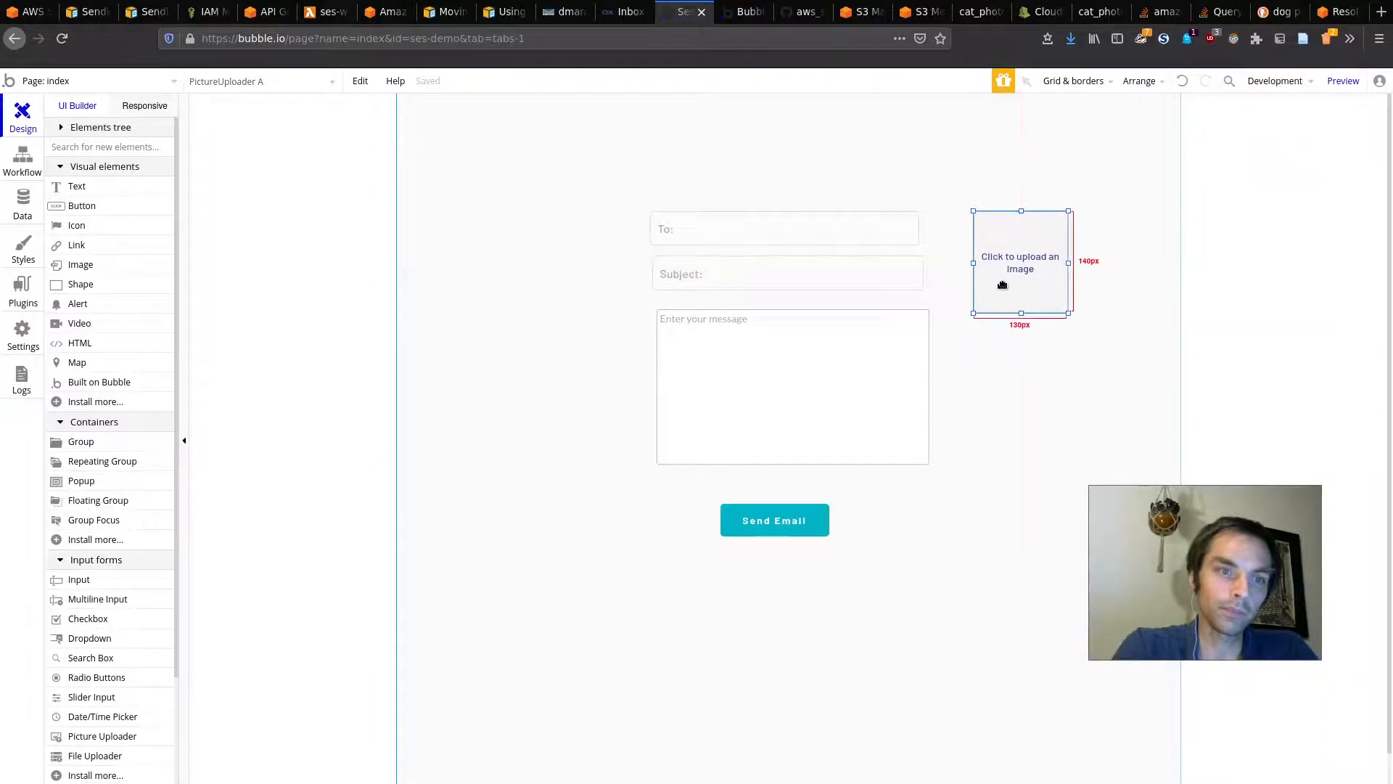
Step: Preview the page and upload cat_photo.jpeg from Downloads into the picture uploader
click(1343, 81)
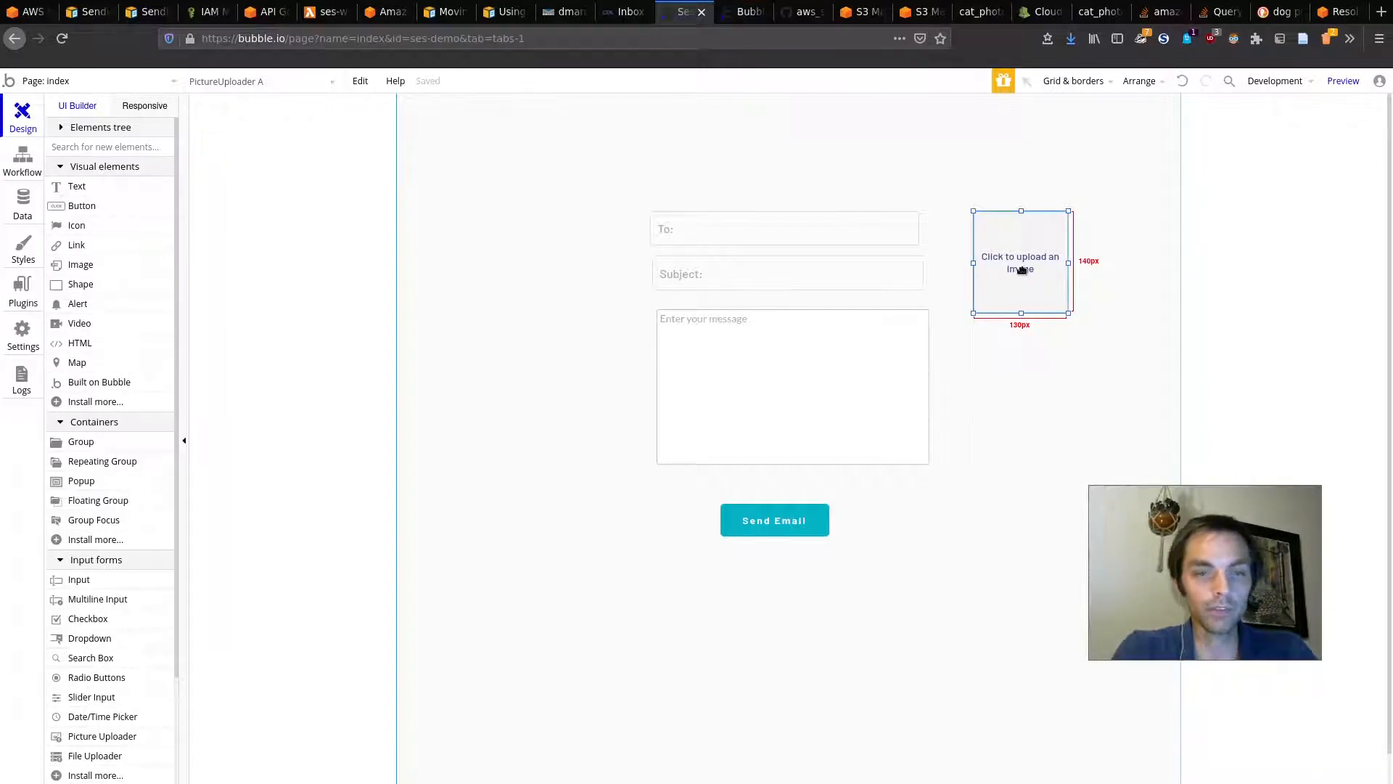
click(746, 11)
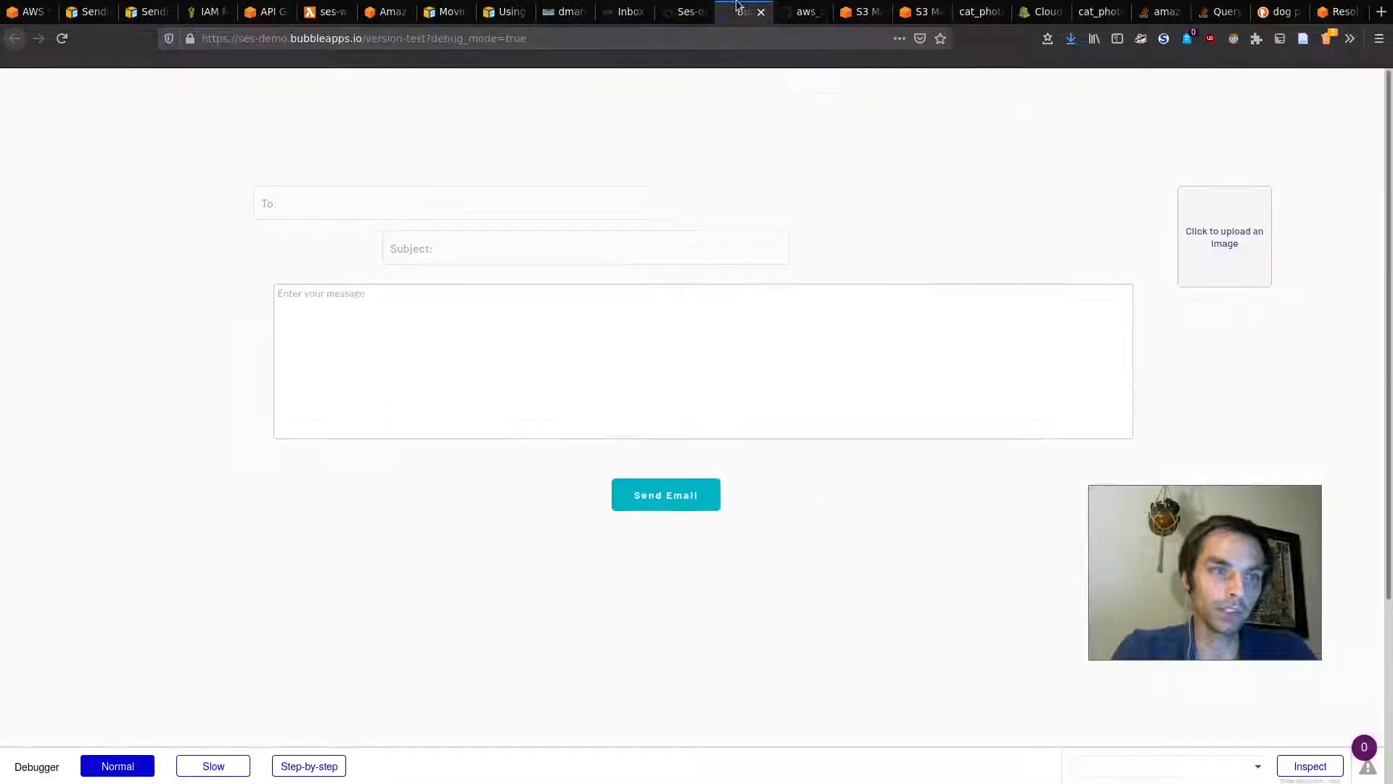
click(1225, 258)
key(Escape)
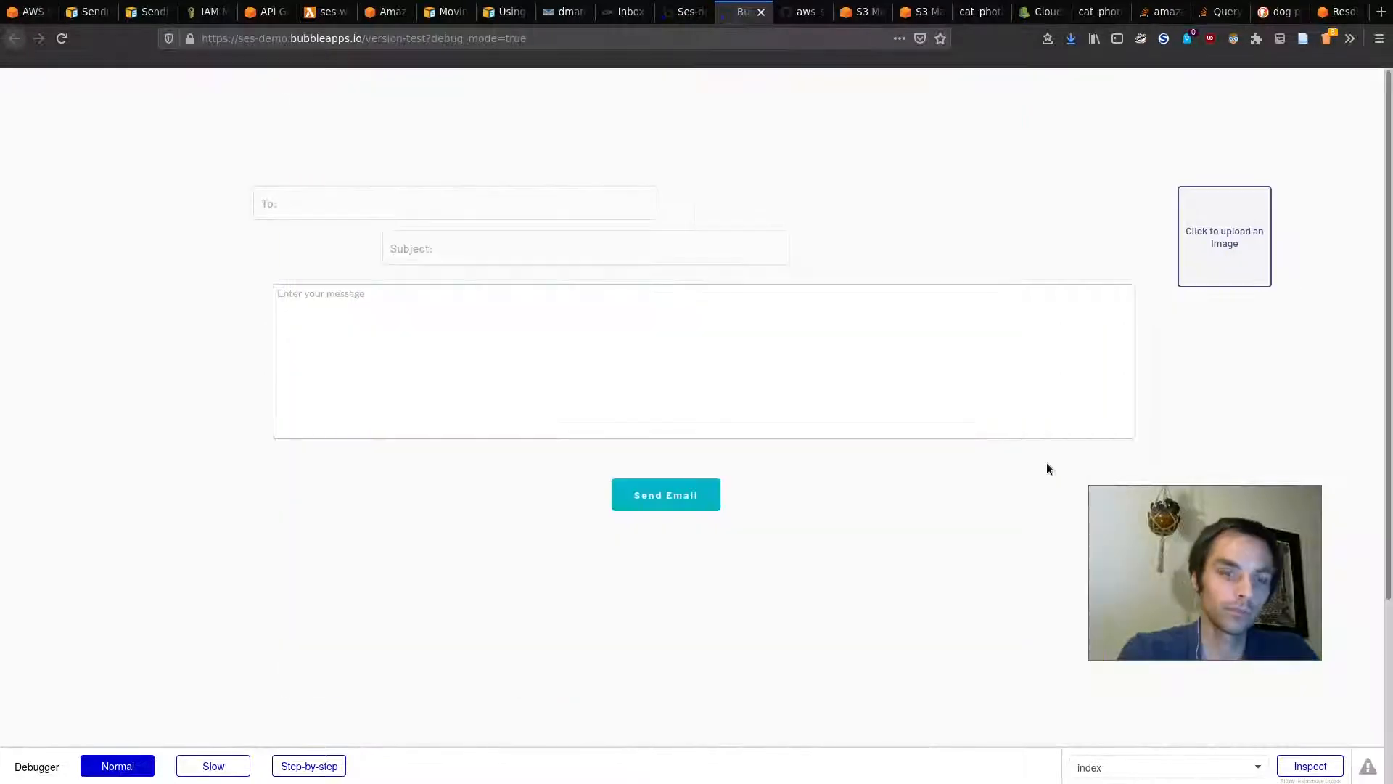
click(1232, 230)
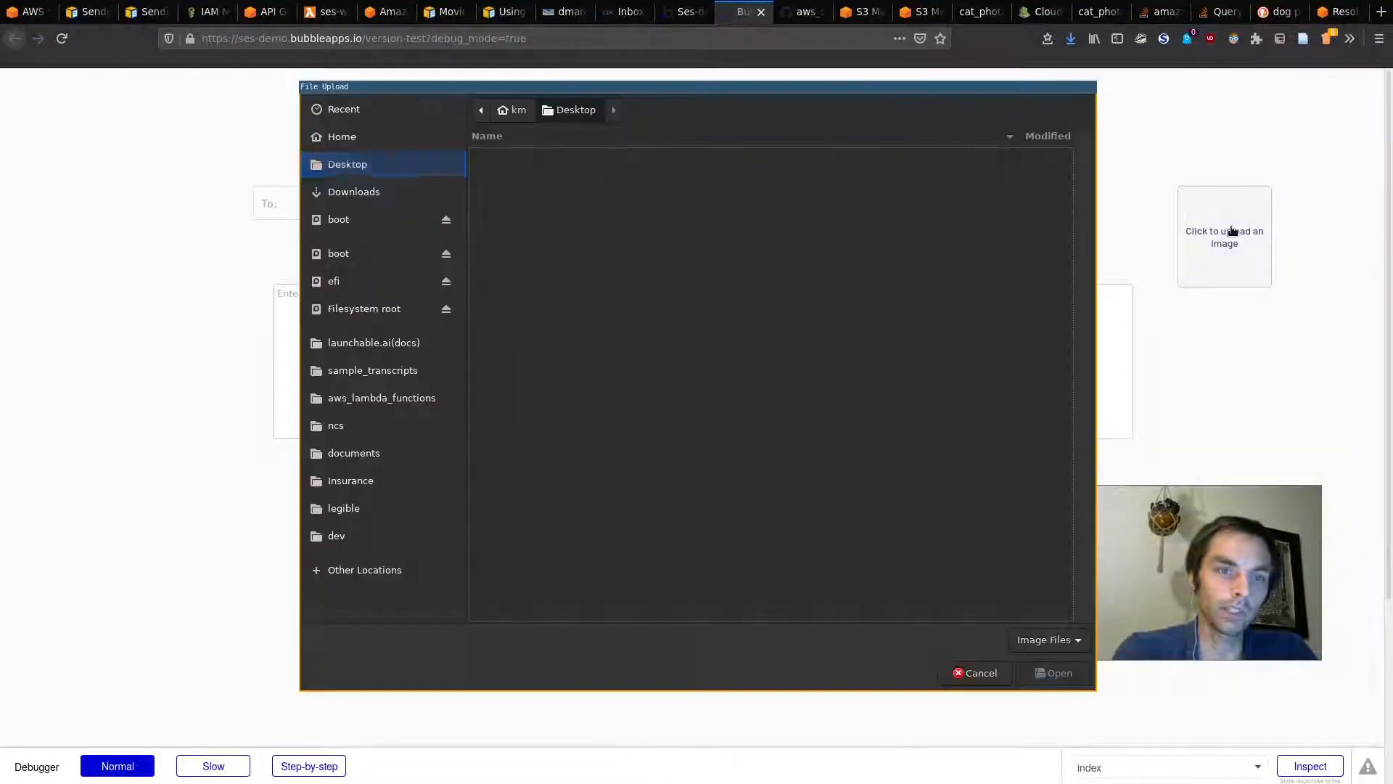
click(376, 190)
text(cat)
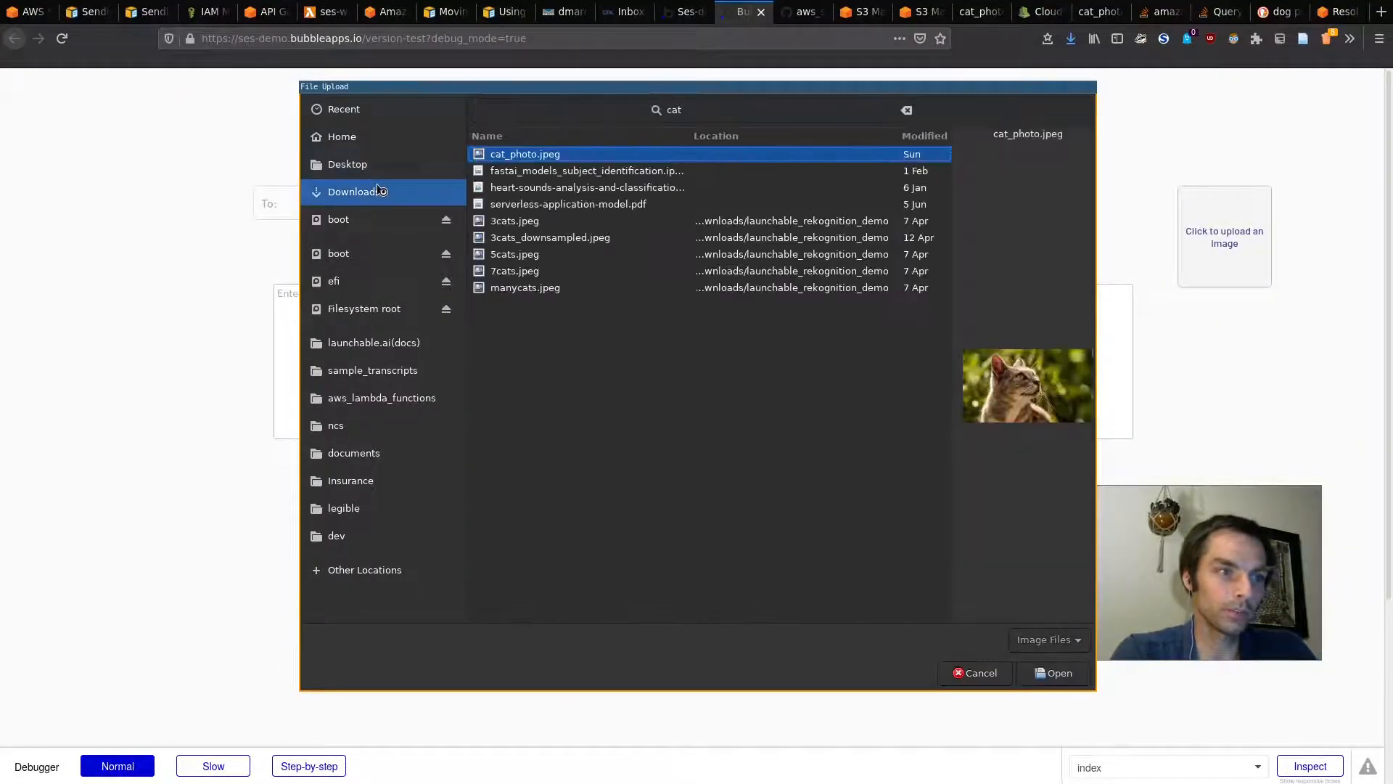
key(Return)
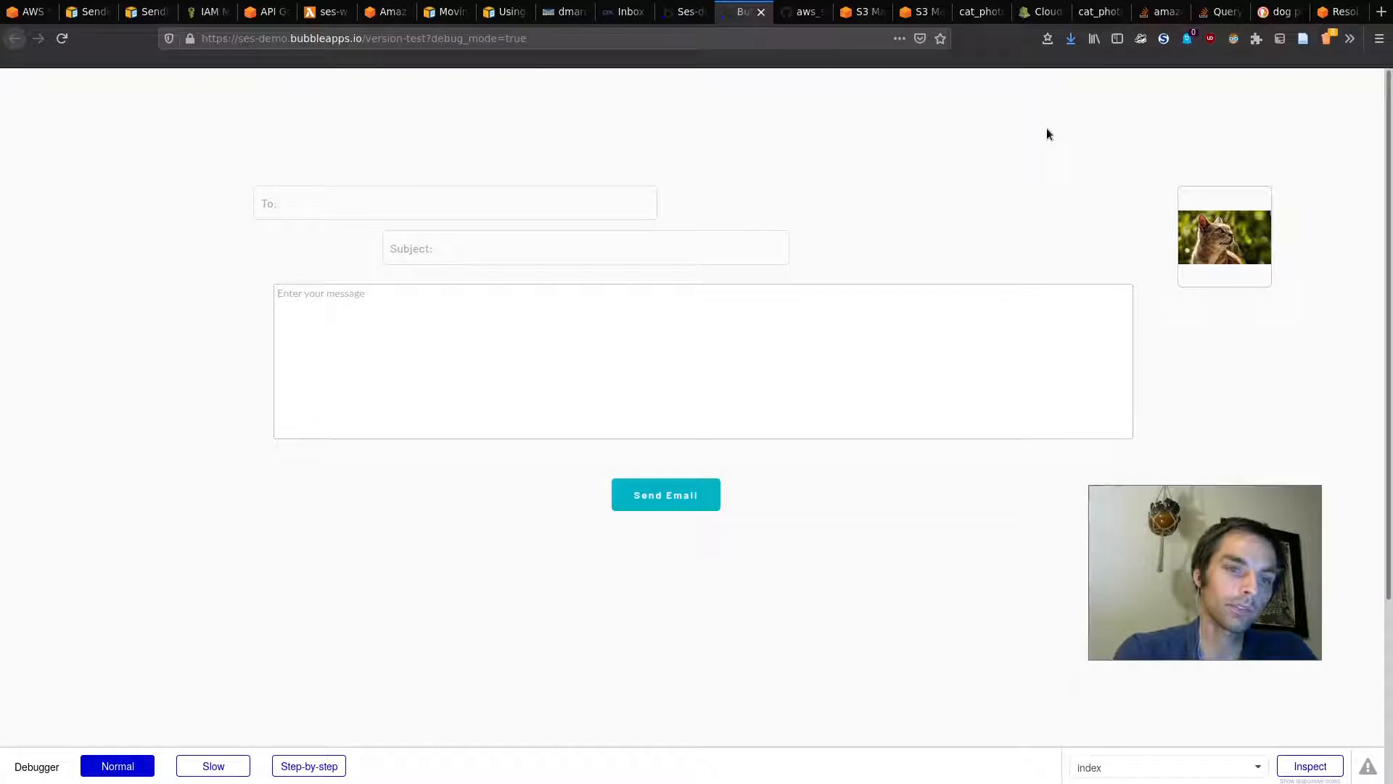
Step: Search Data > File manager to list the uploaded cat_photo.jpeg (90.9 KB, image/jpeg)
click(682, 12)
click(23, 202)
click(428, 151)
click(1249, 208)
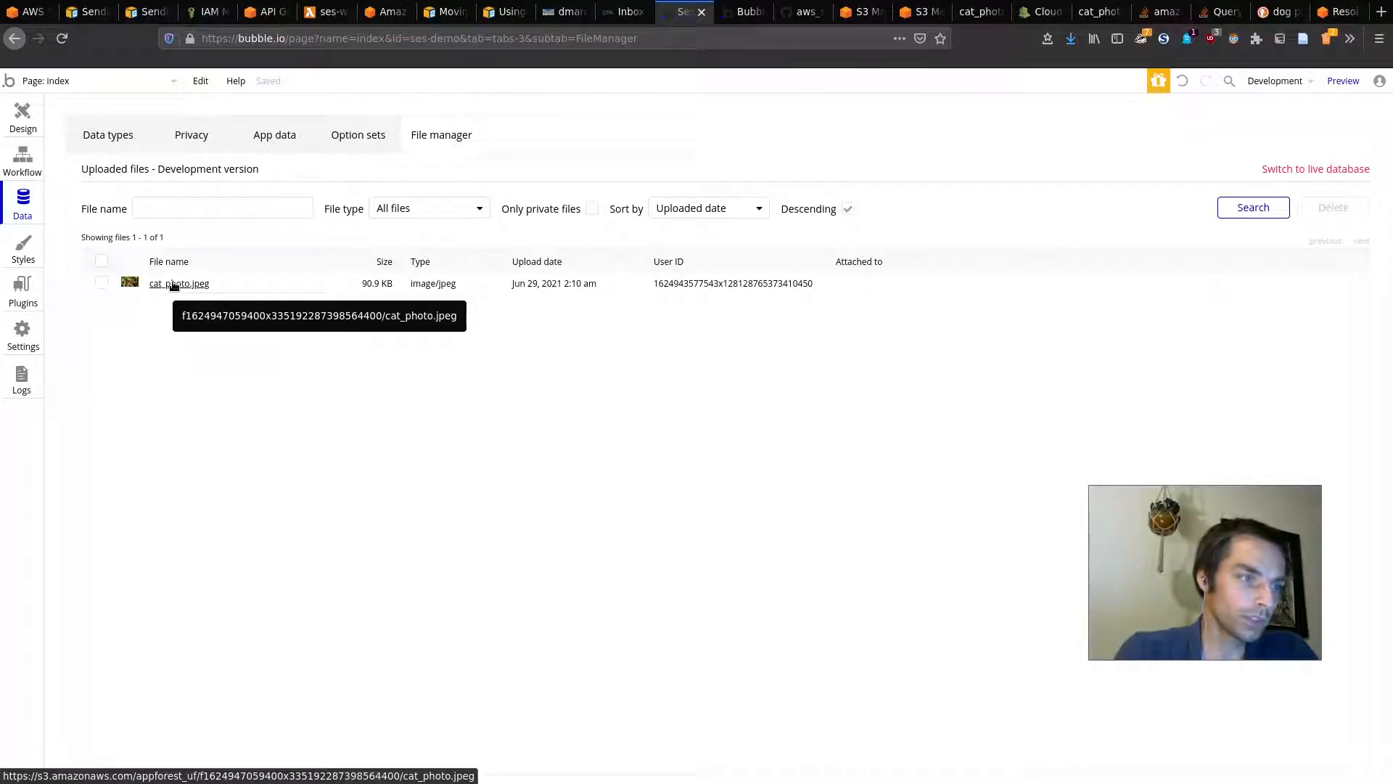
key(ctrl+plus)
key(ctrl+plus)
key(ctrl+plus)
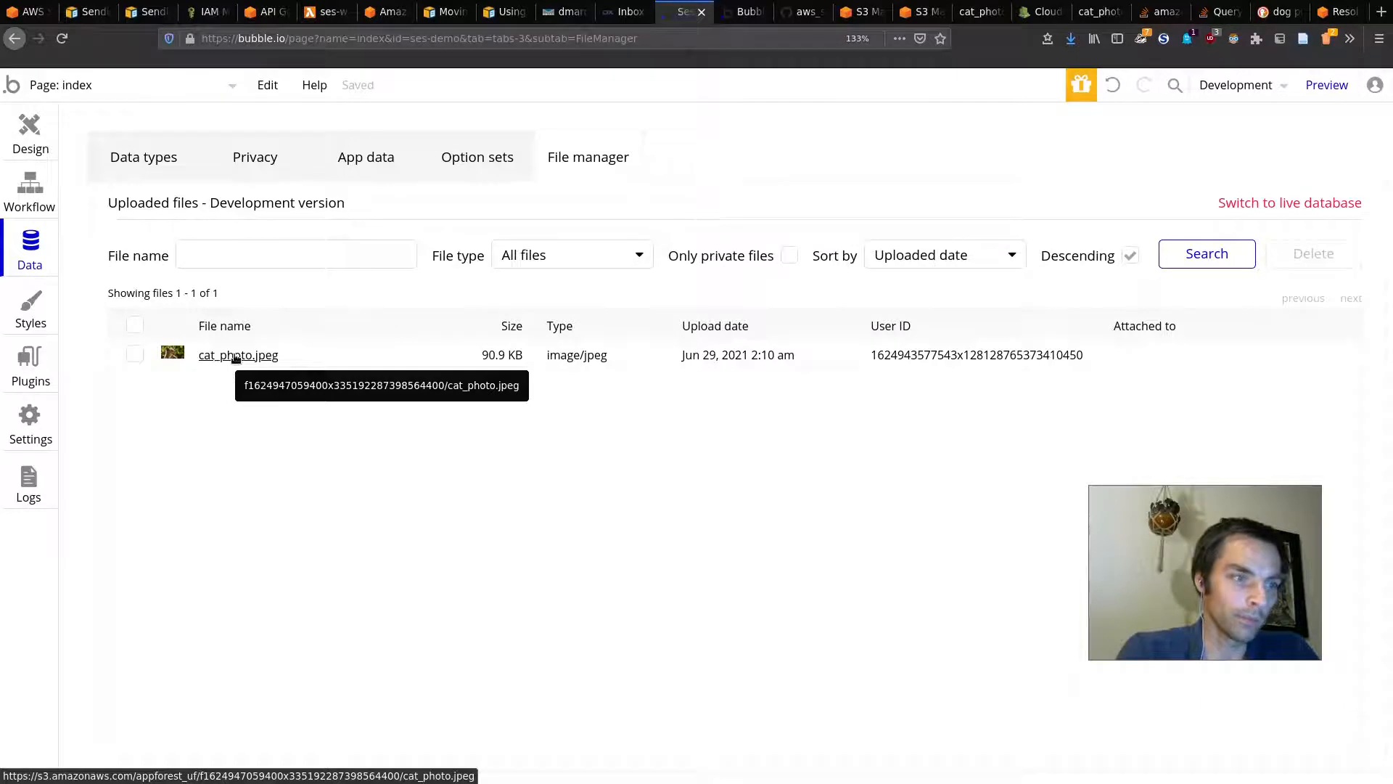
key(ctrl+plus)
key(ctrl+plus)
key(ctrl+plus)
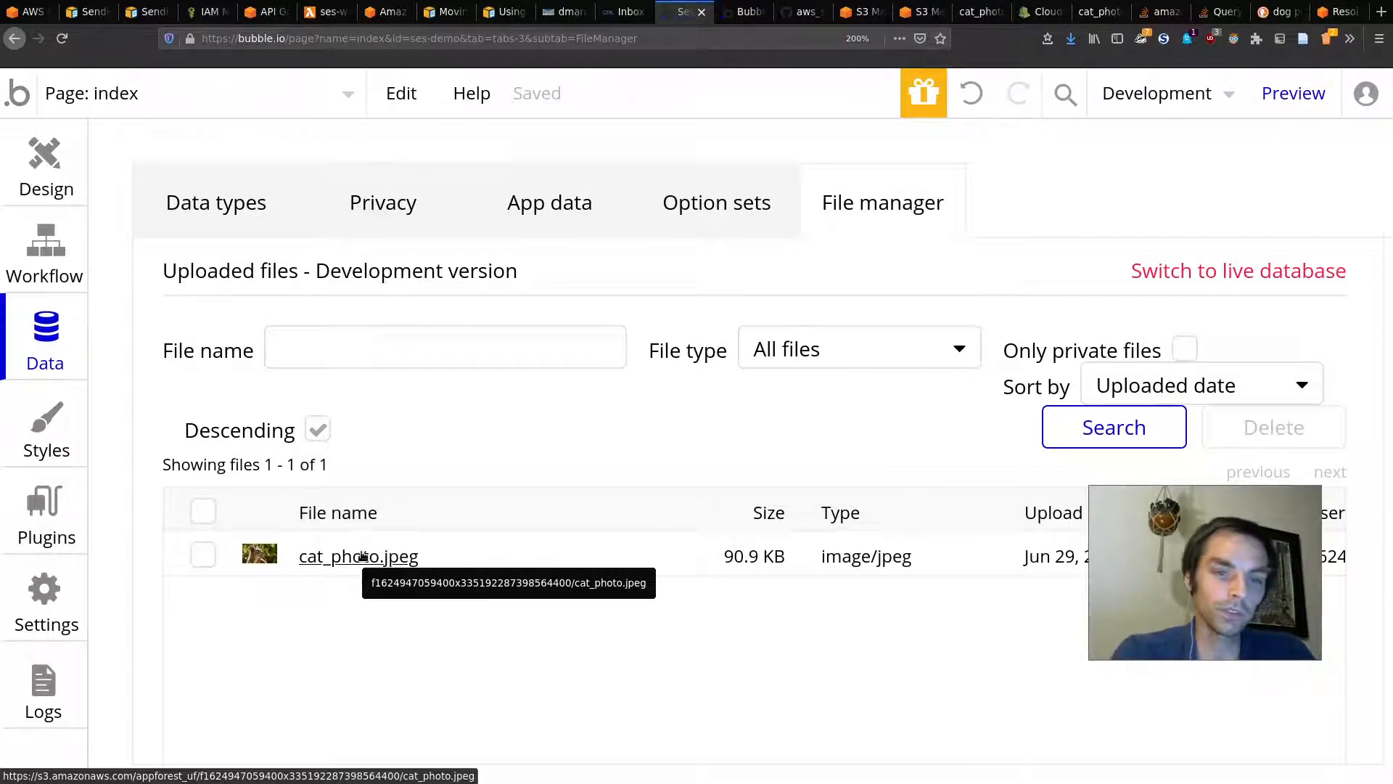
key(ctrl+0)
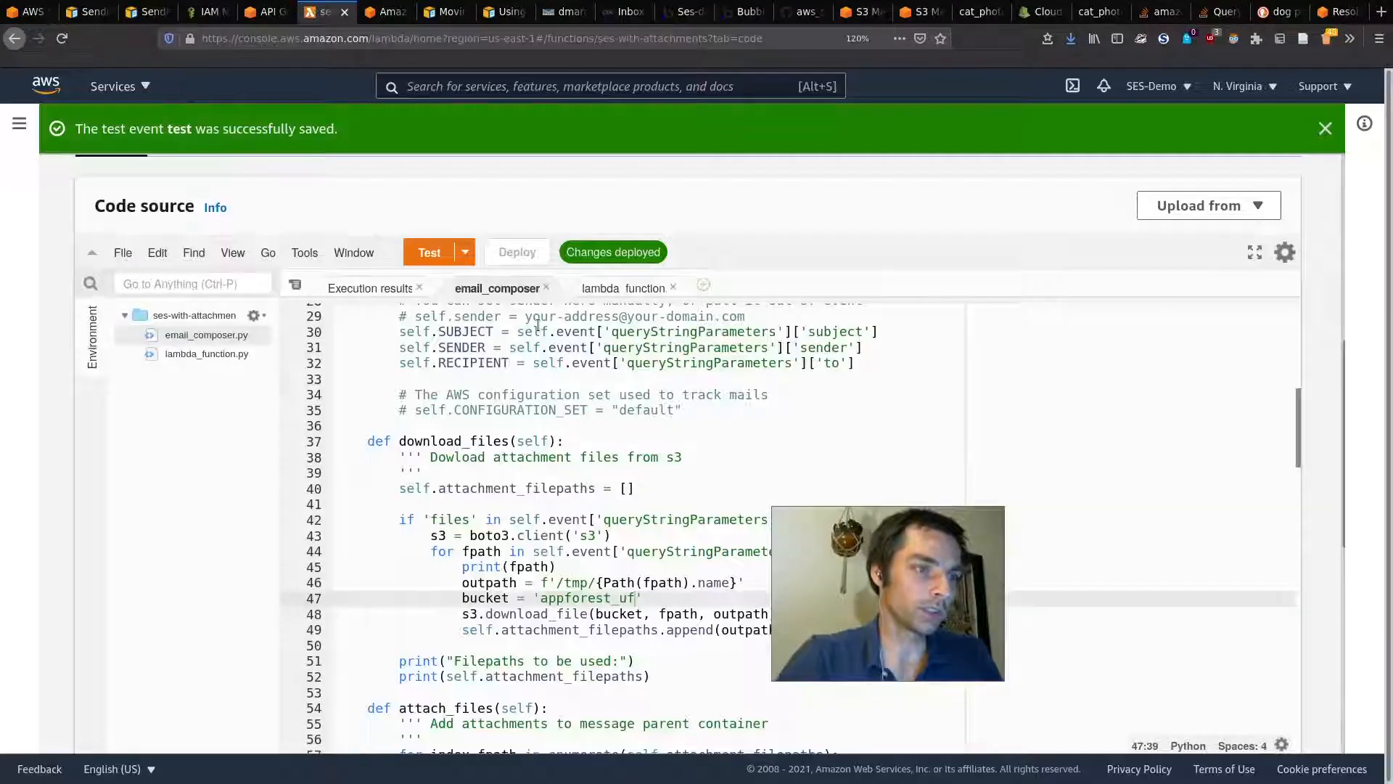
Step: Change the attachment bucket on line 47 of the Lambda code to 'appforest_uf'
drag(774, 600, 902, 486)
key(BackSpace)
key(BackSpace)
key(BackSpace)
key(BackSpace)
key(BackSpace)
key(BackSpace)
key(BackSpace)
key(BackSpace)
key(BackSpace)
key(BackSpace)
key(BackSpace)
key(BackSpace)
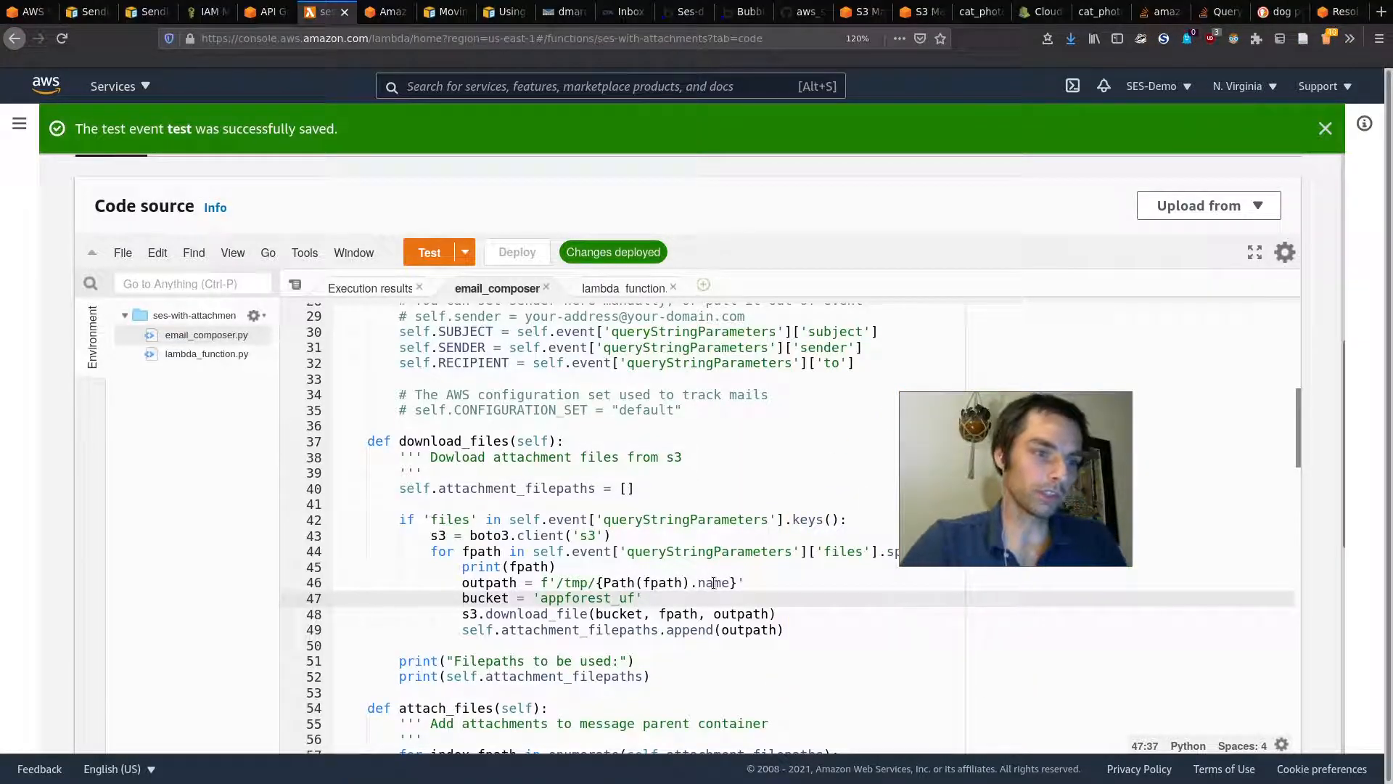
text(launchable)
text(-ses-)
scroll(714, 582, down, 15)
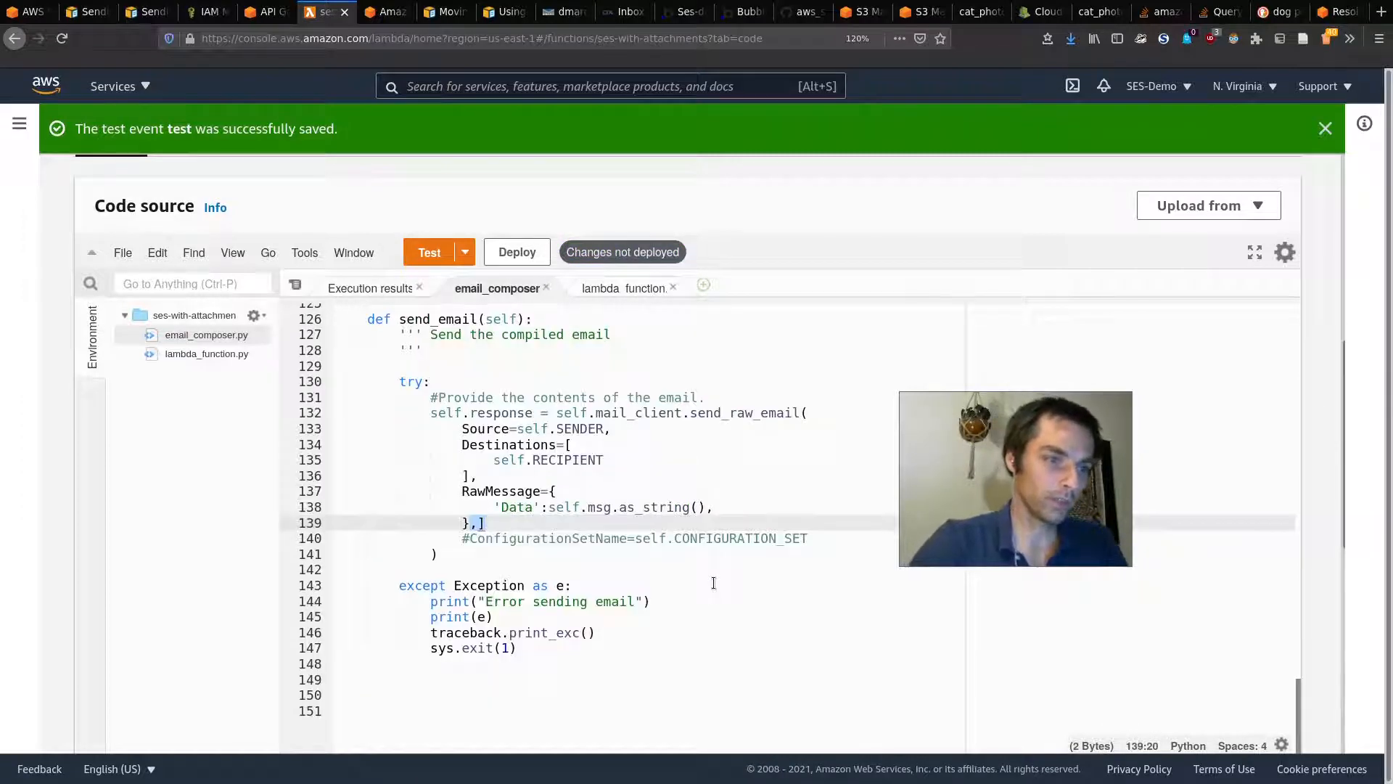
scroll(714, 583, up, 15)
key(ctrl+z)
key(ctrl+z)
key(ctrl+z)
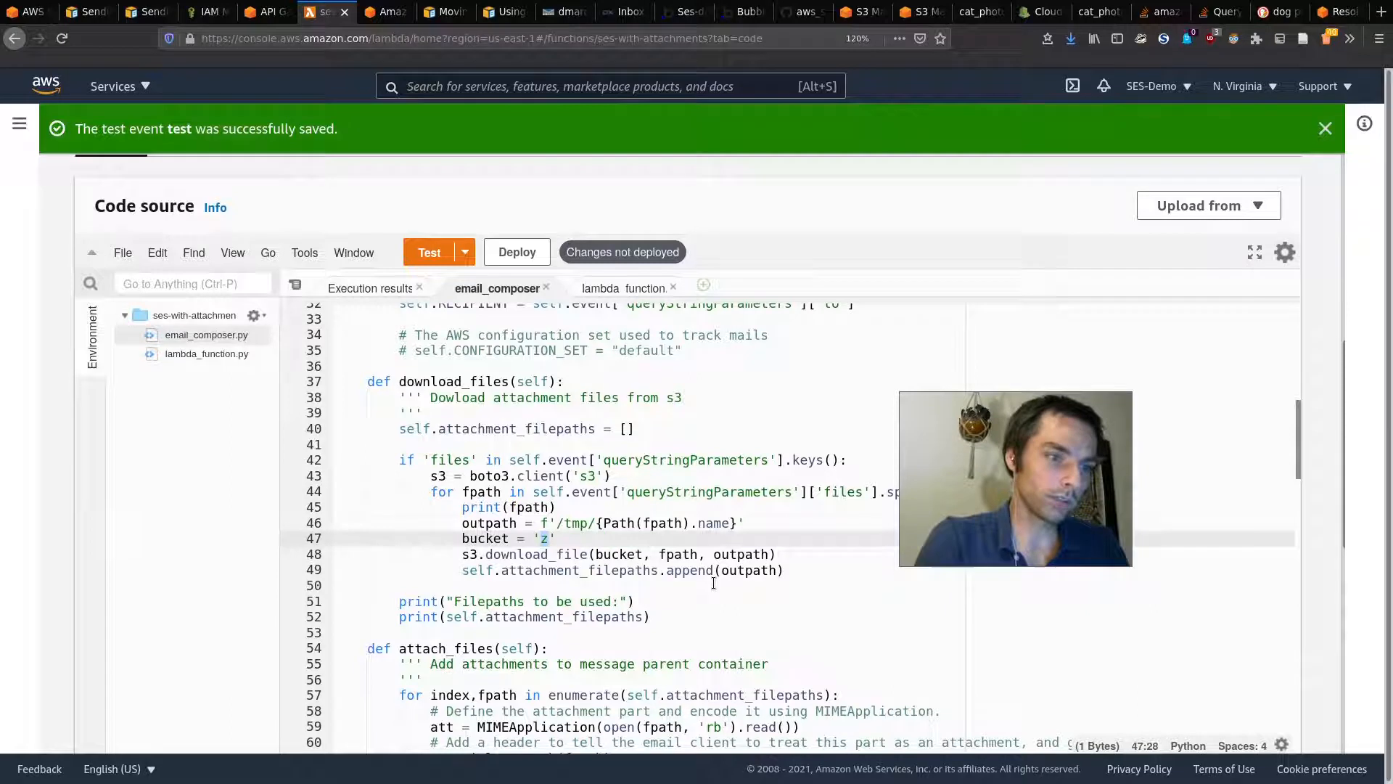
text(appforest)
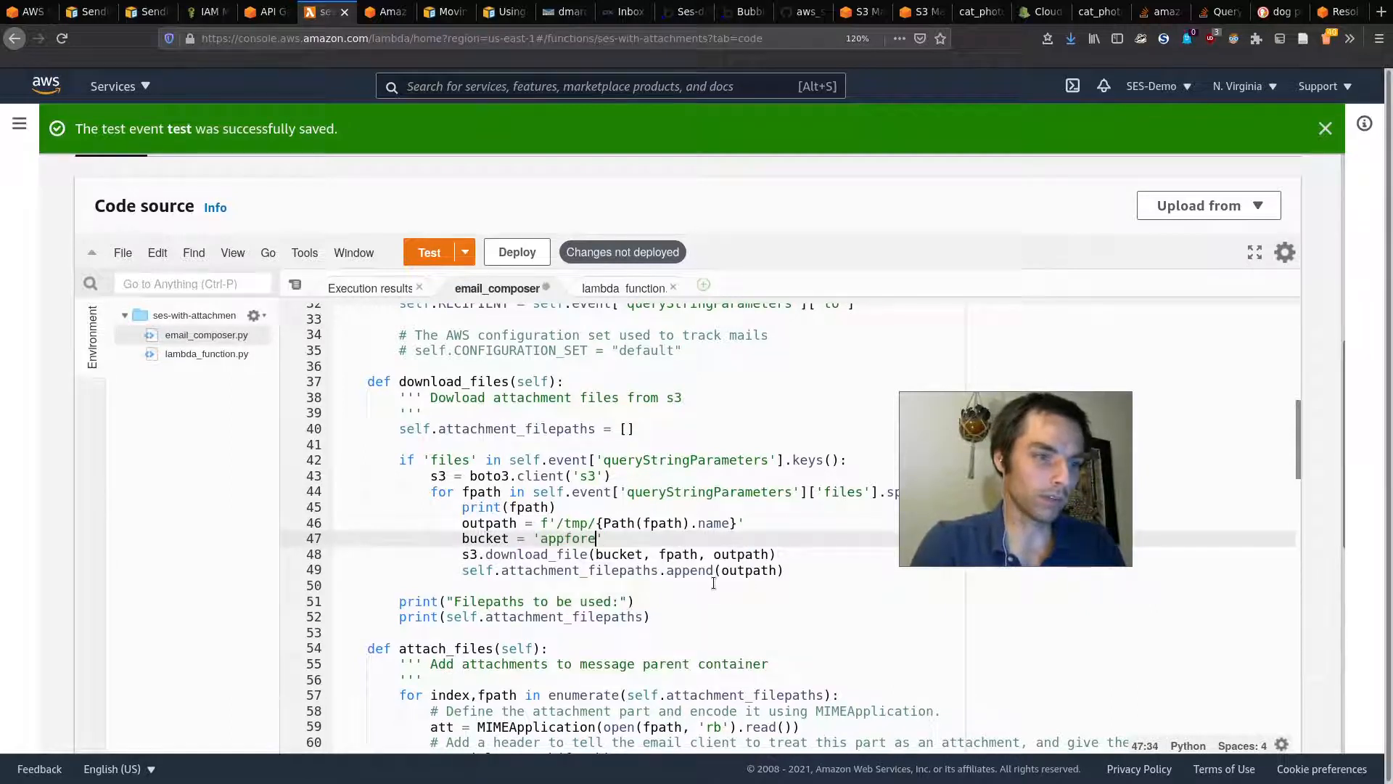
text(_uf)
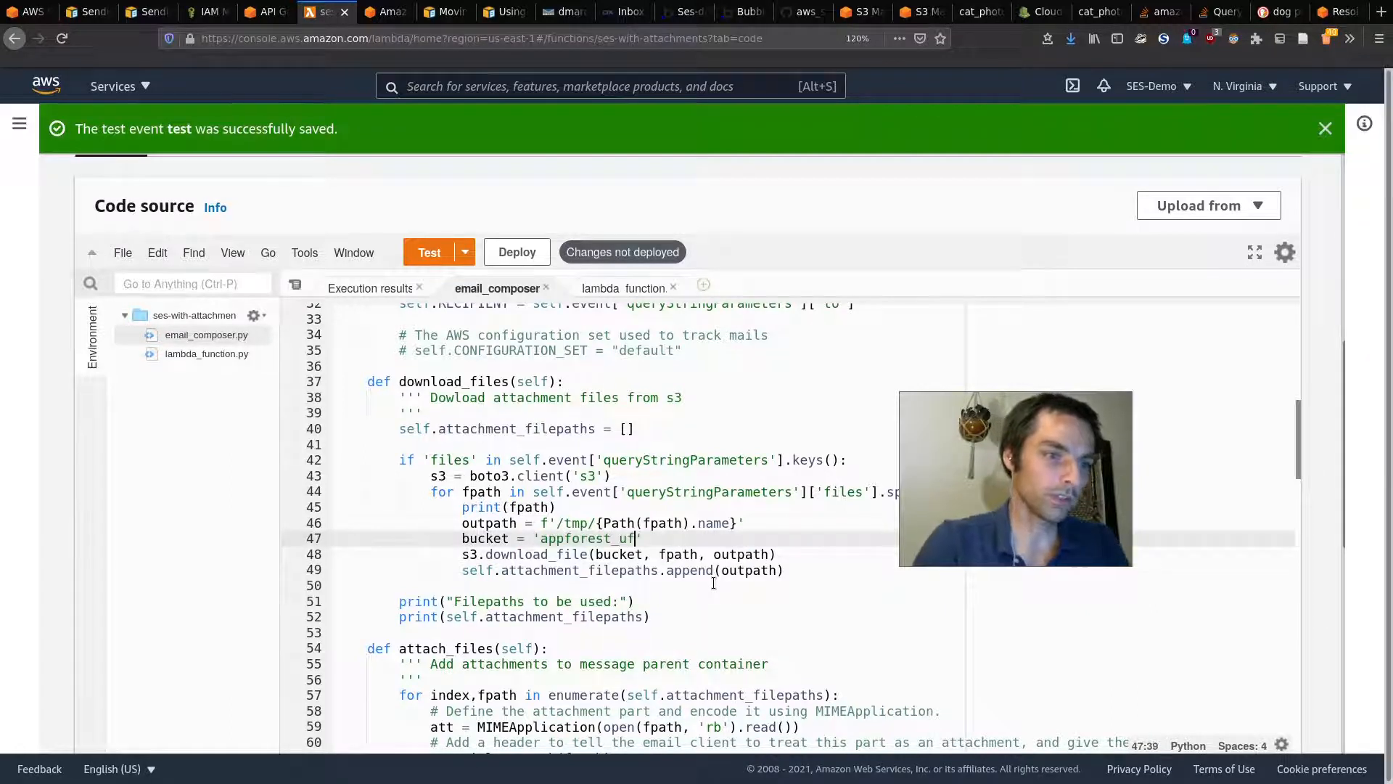
click(684, 537)
drag(976, 501, 1079, 350)
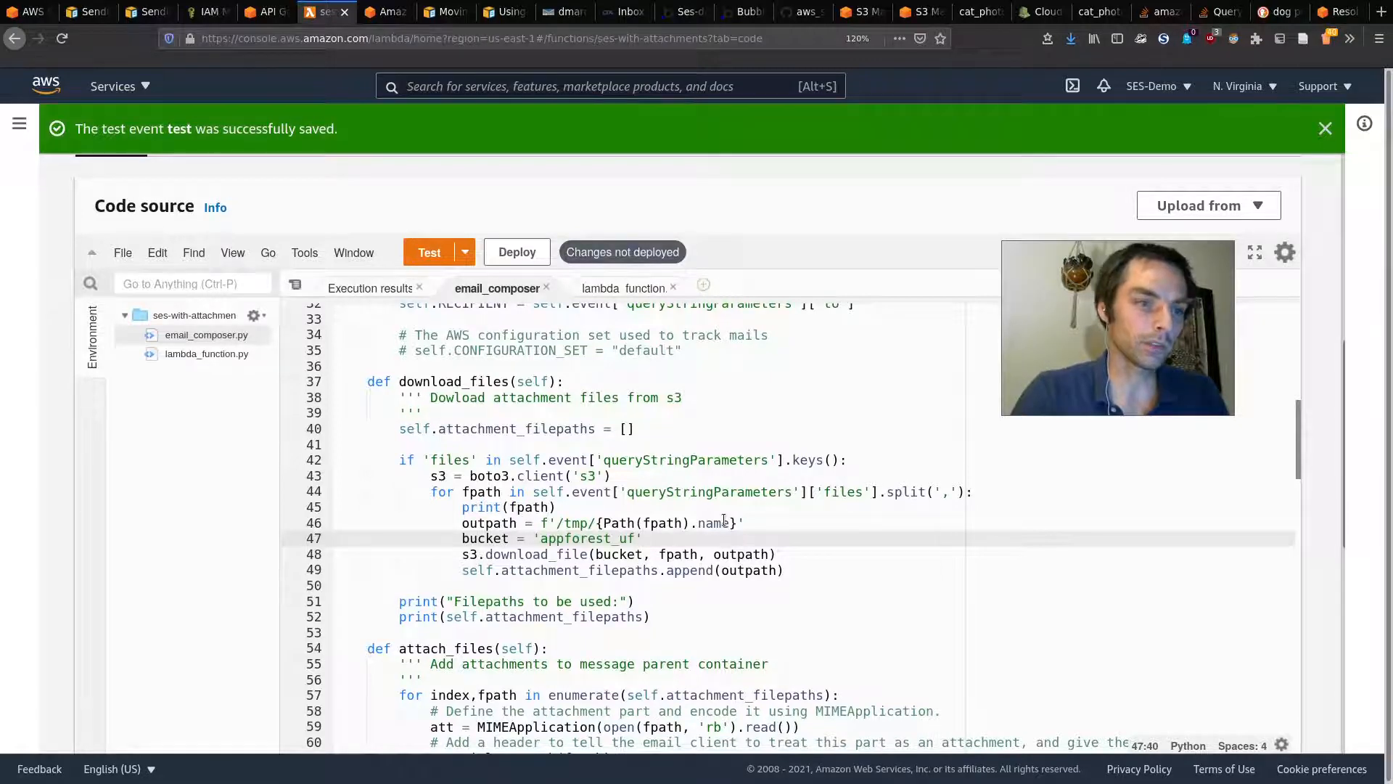
key(super+2)
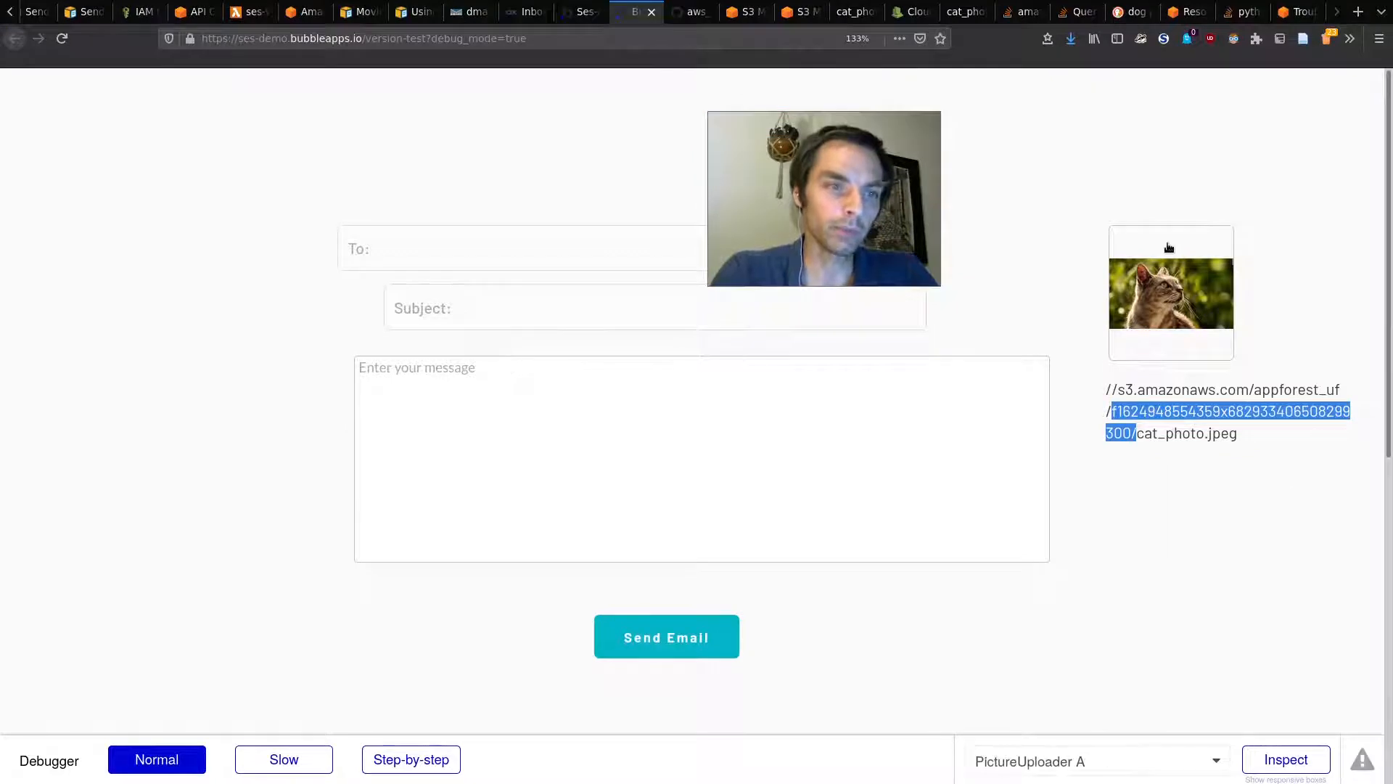
drag(1105, 388, 1261, 439)
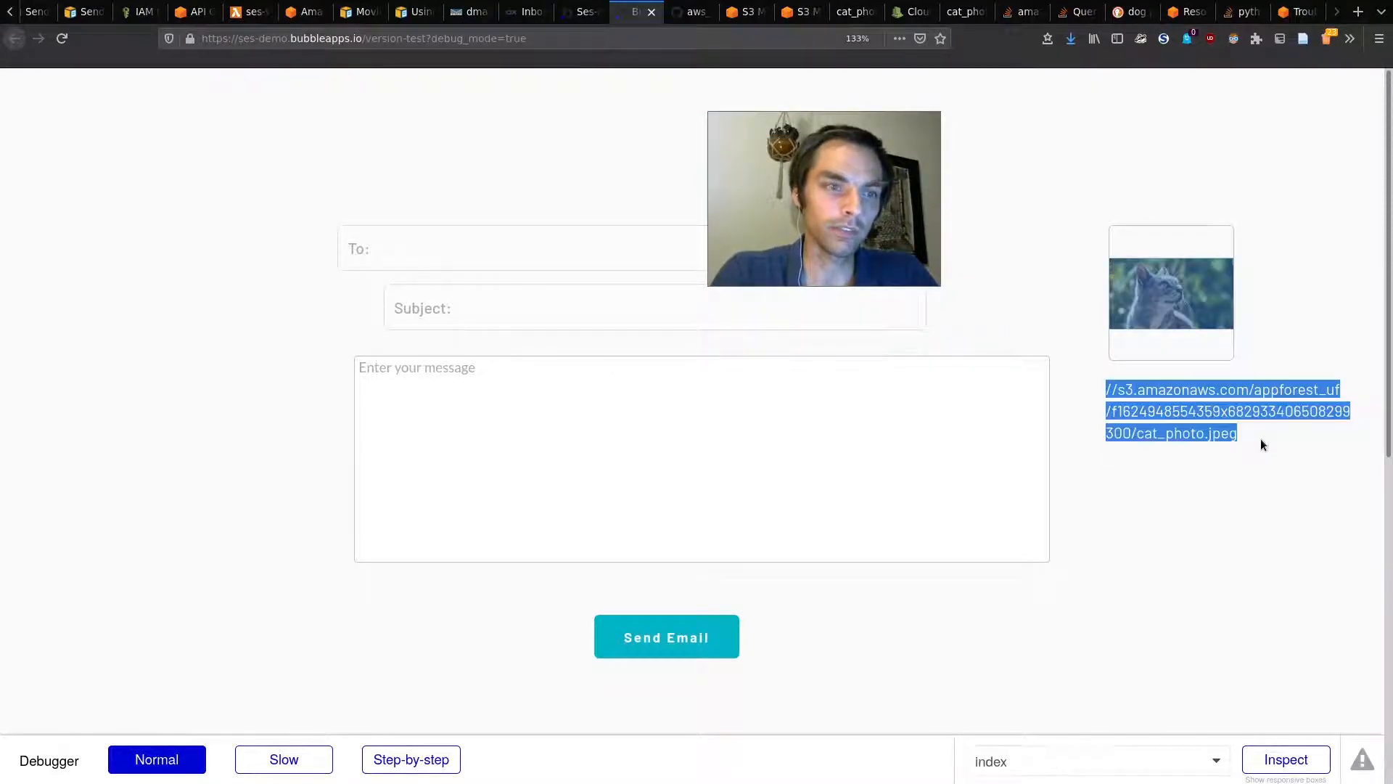
click(1260, 438)
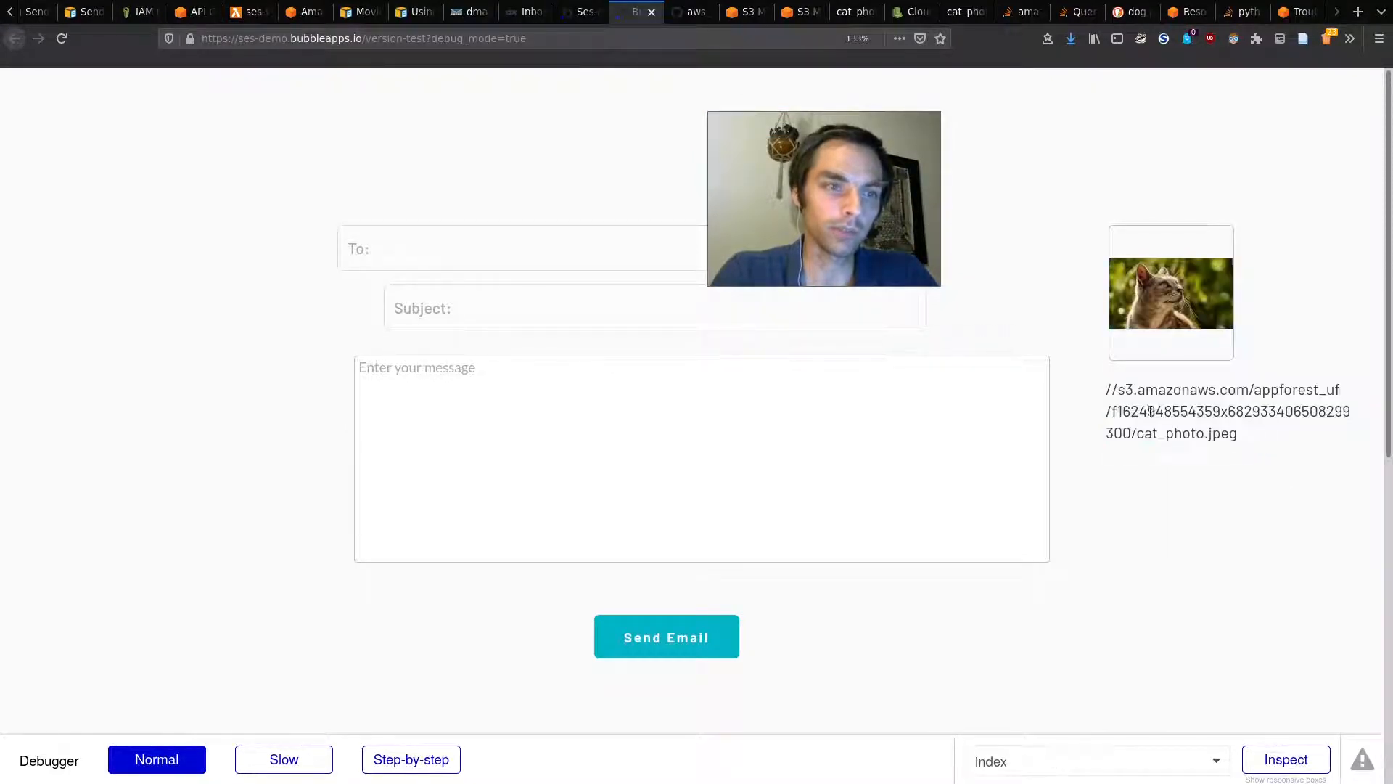
click(596, 11)
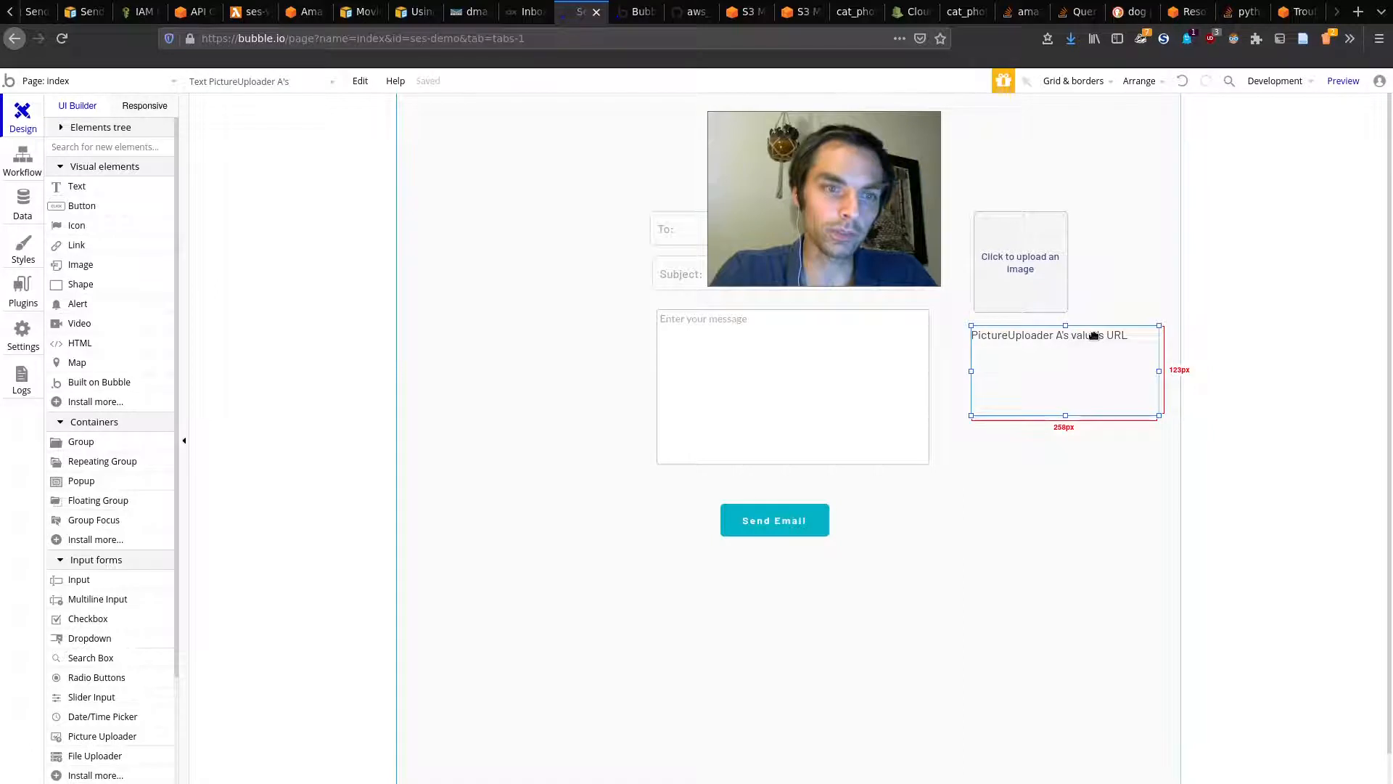
click(637, 12)
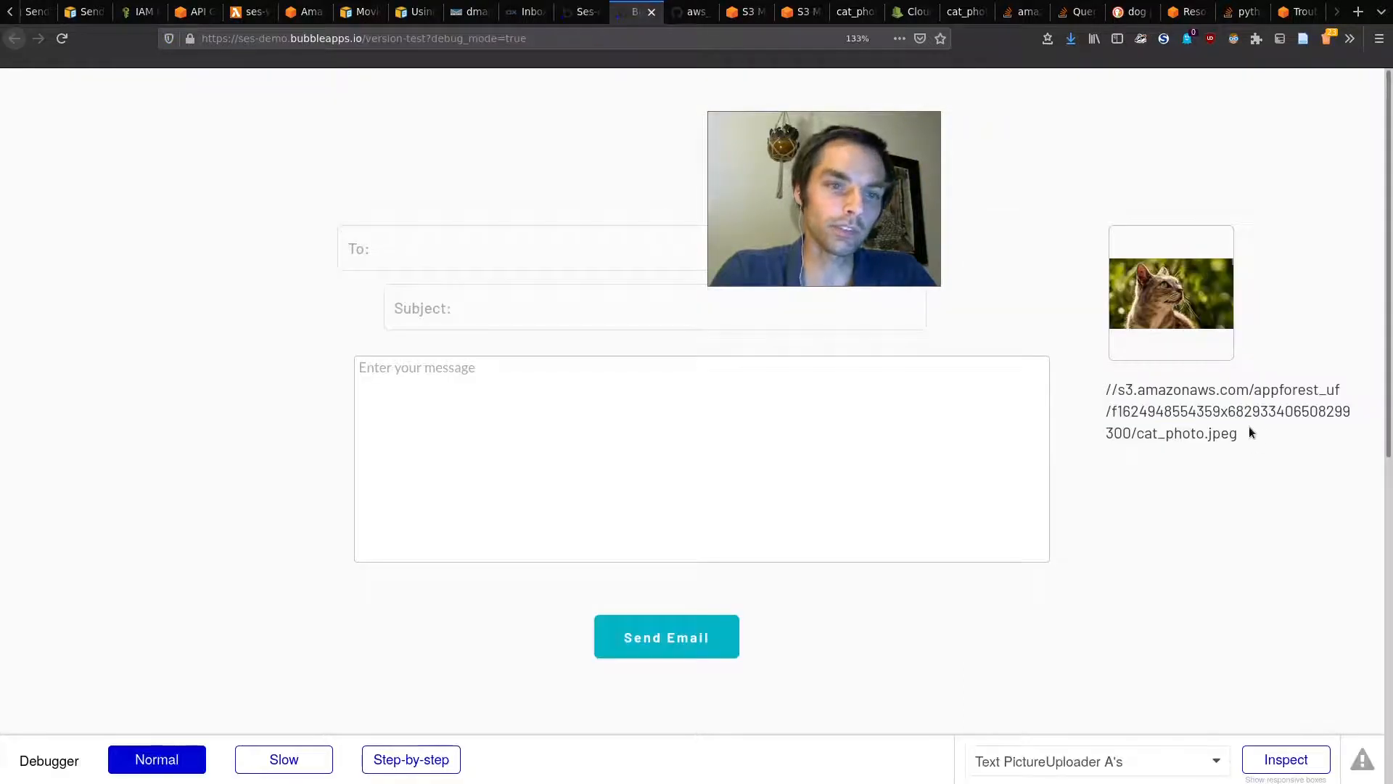
drag(1249, 432, 1076, 395)
click(1108, 403)
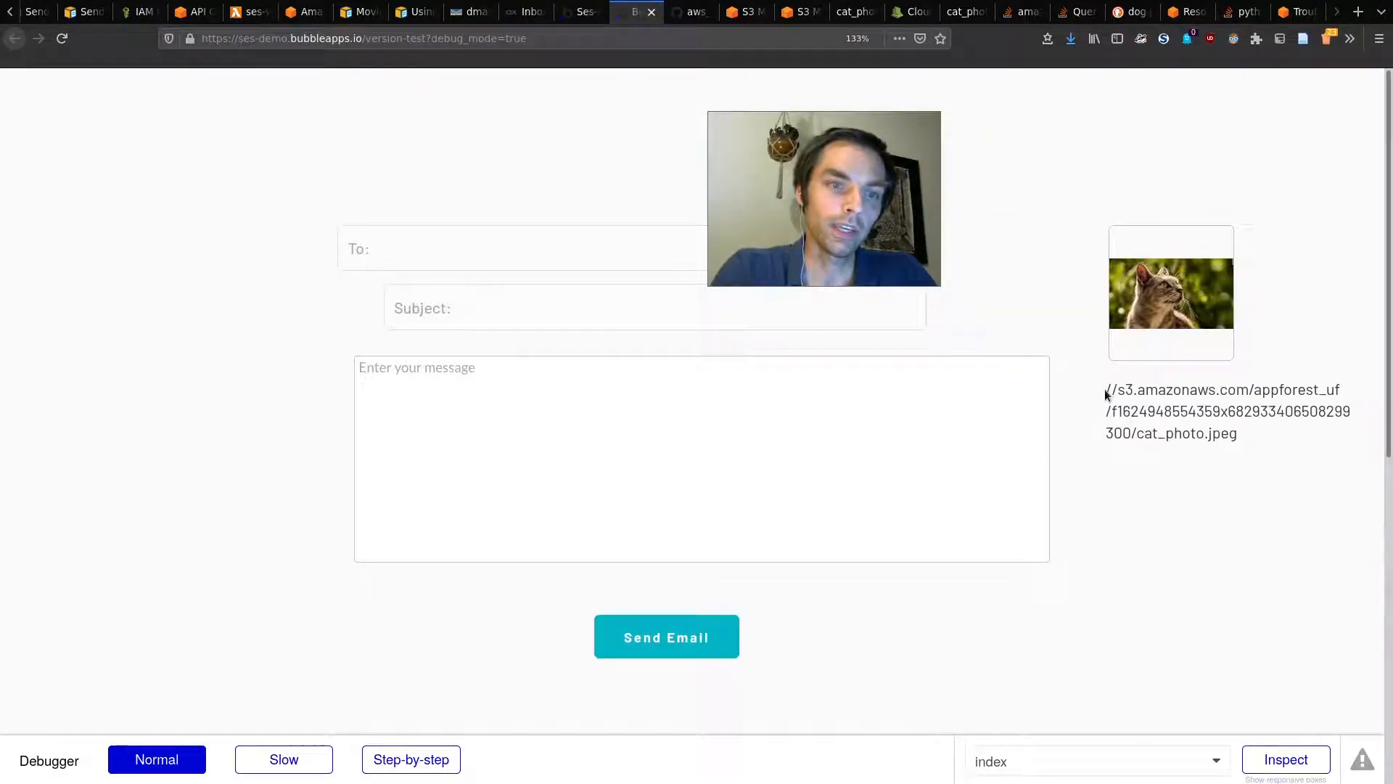
drag(1105, 397, 1116, 414)
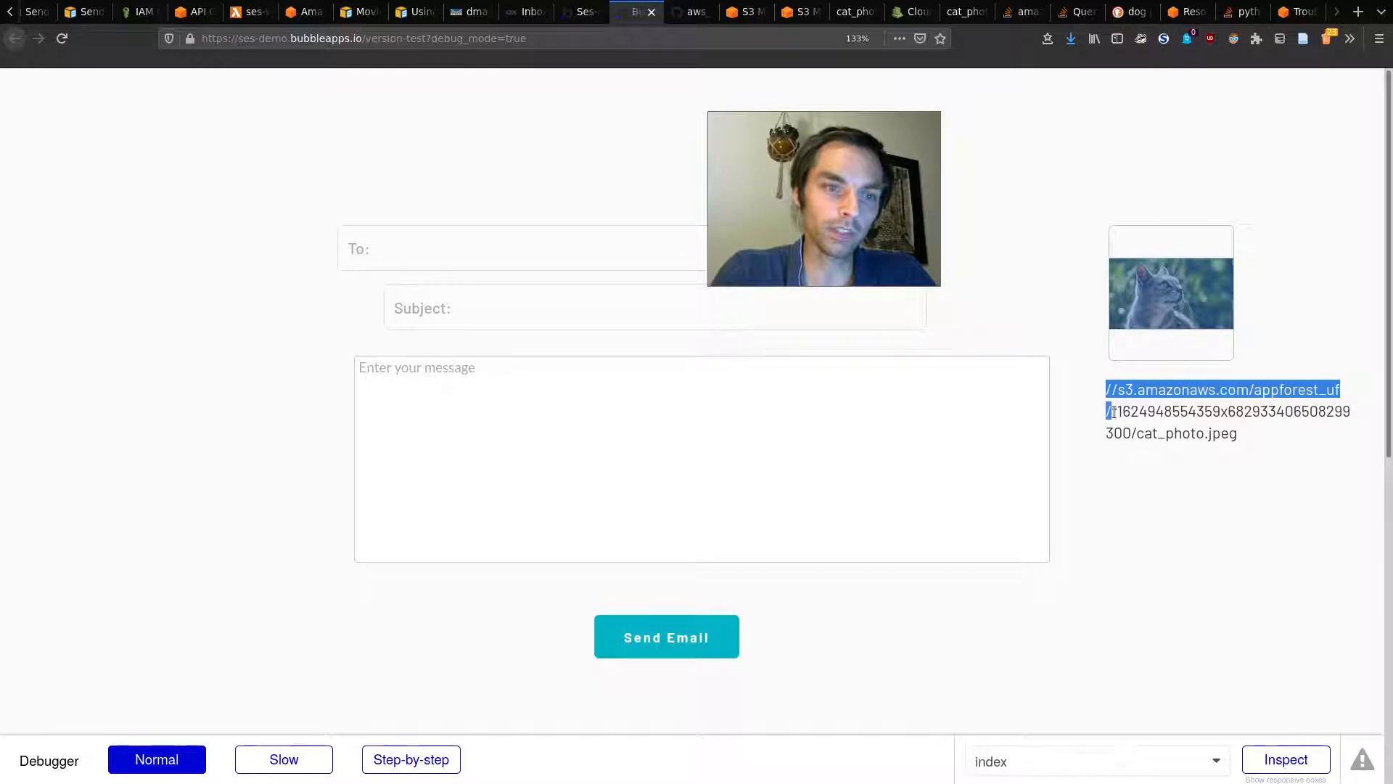
click(1116, 411)
drag(1112, 411, 1144, 434)
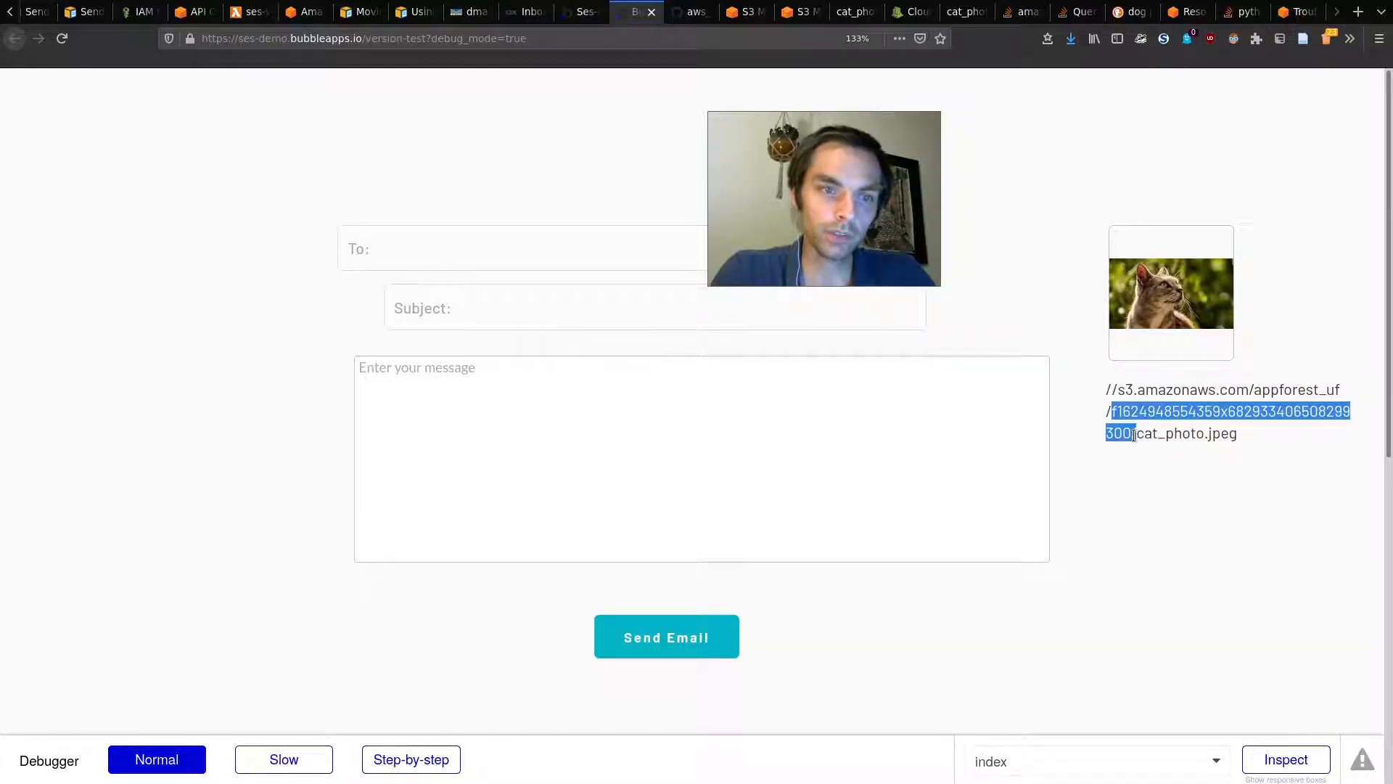
mouse_move(1134, 433)
mouse_down()
mouse_move(1248, 445)
mouse_move(1117, 413)
mouse_up()
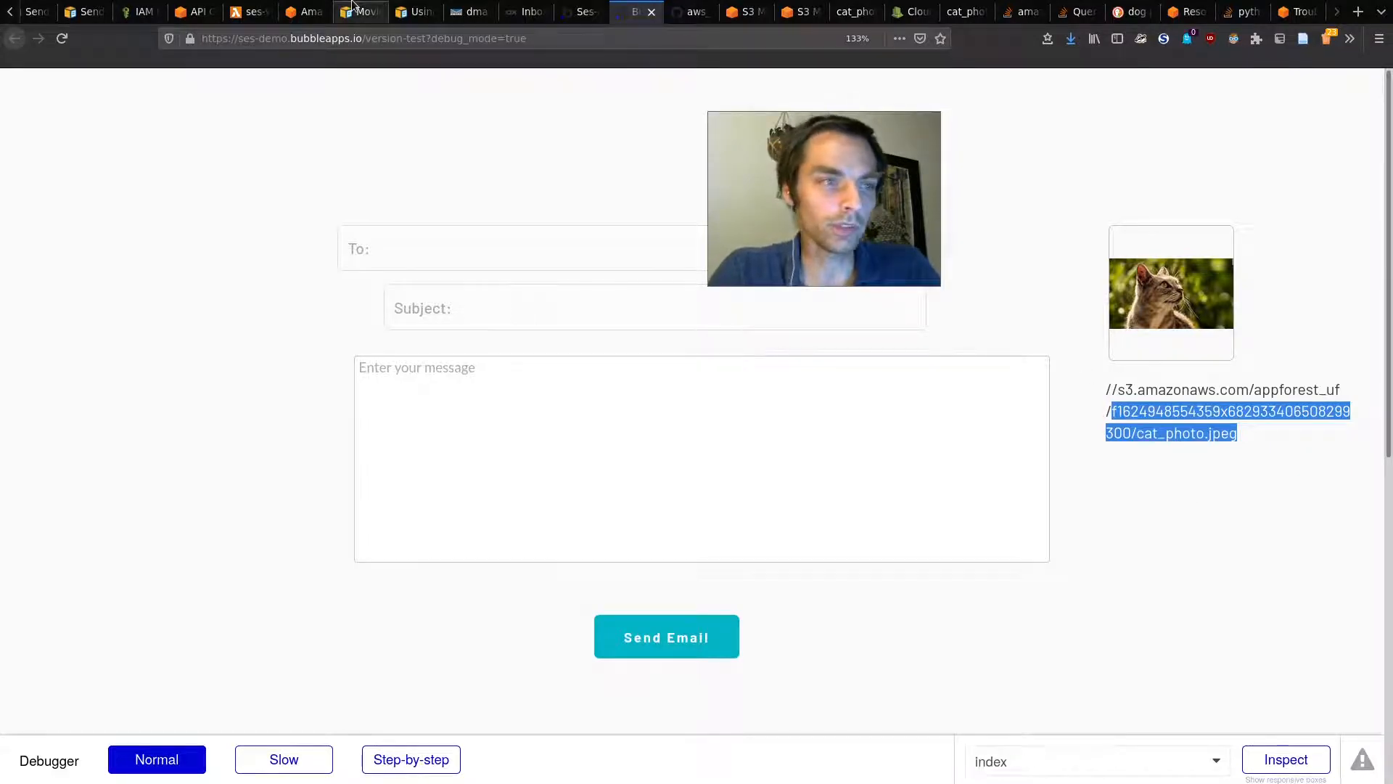
Step: Back in the Lambda code, enlarge the editor text around the fpath assignment on line 47
click(249, 12)
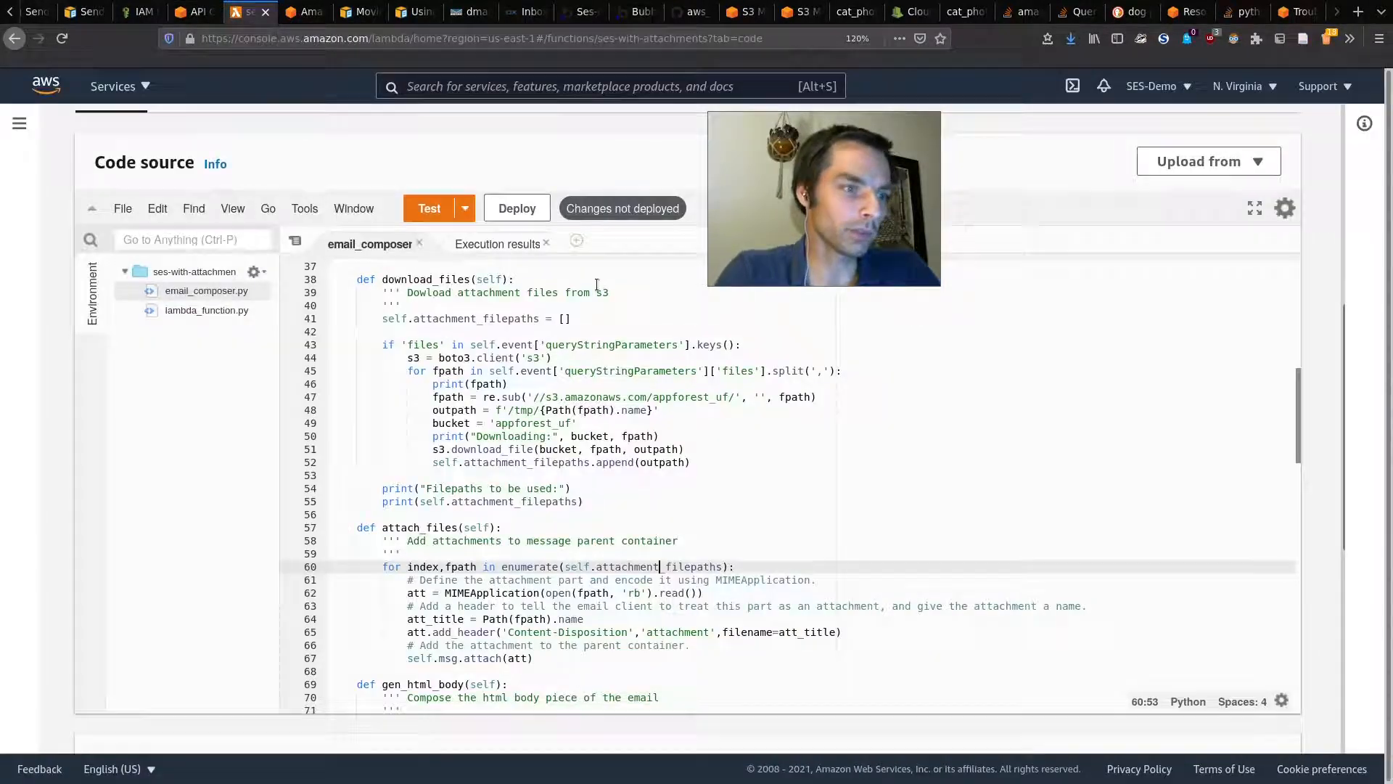
scroll(559, 562, up, 1)
click(457, 449)
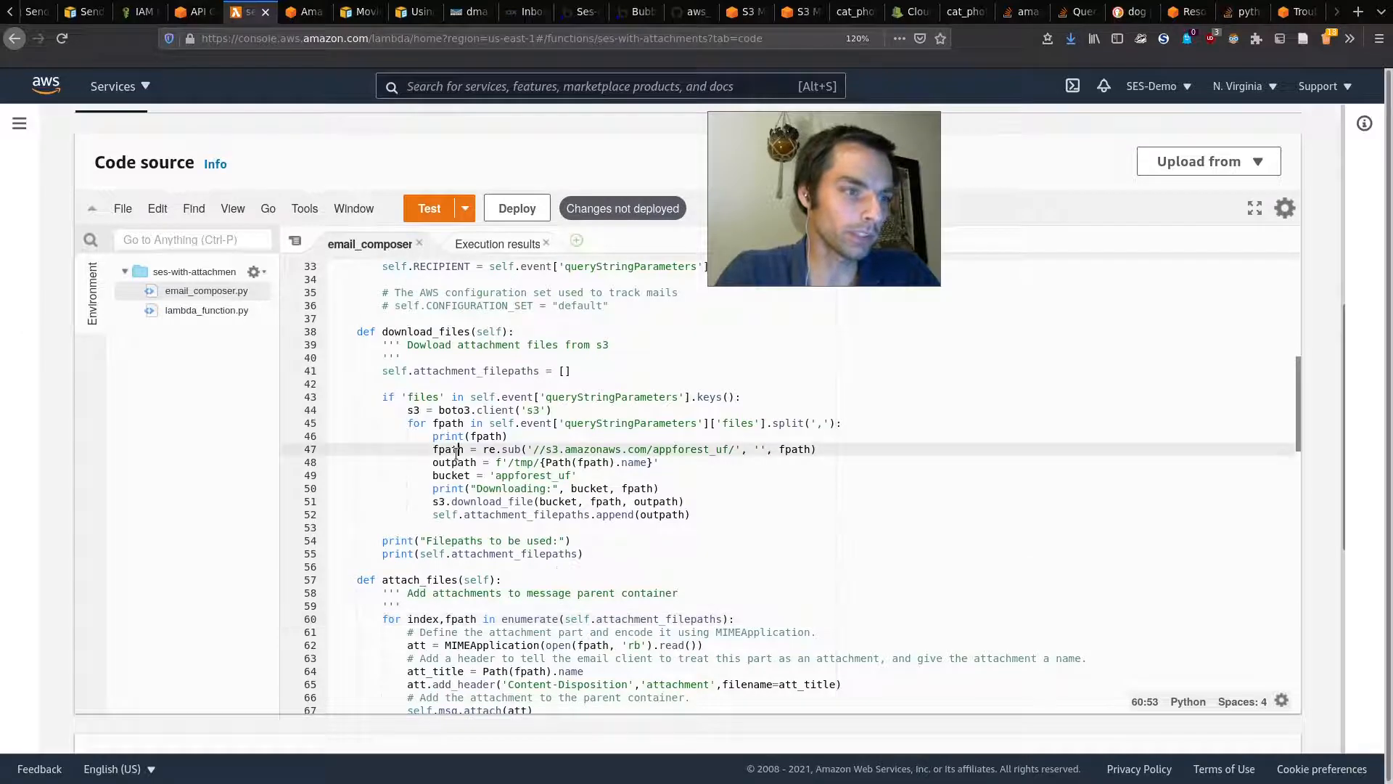
key(ctrl+plus)
key(ctrl+BackSpace)
key(ctrl+plus)
key(ctrl+plus)
key(ctrl+z)
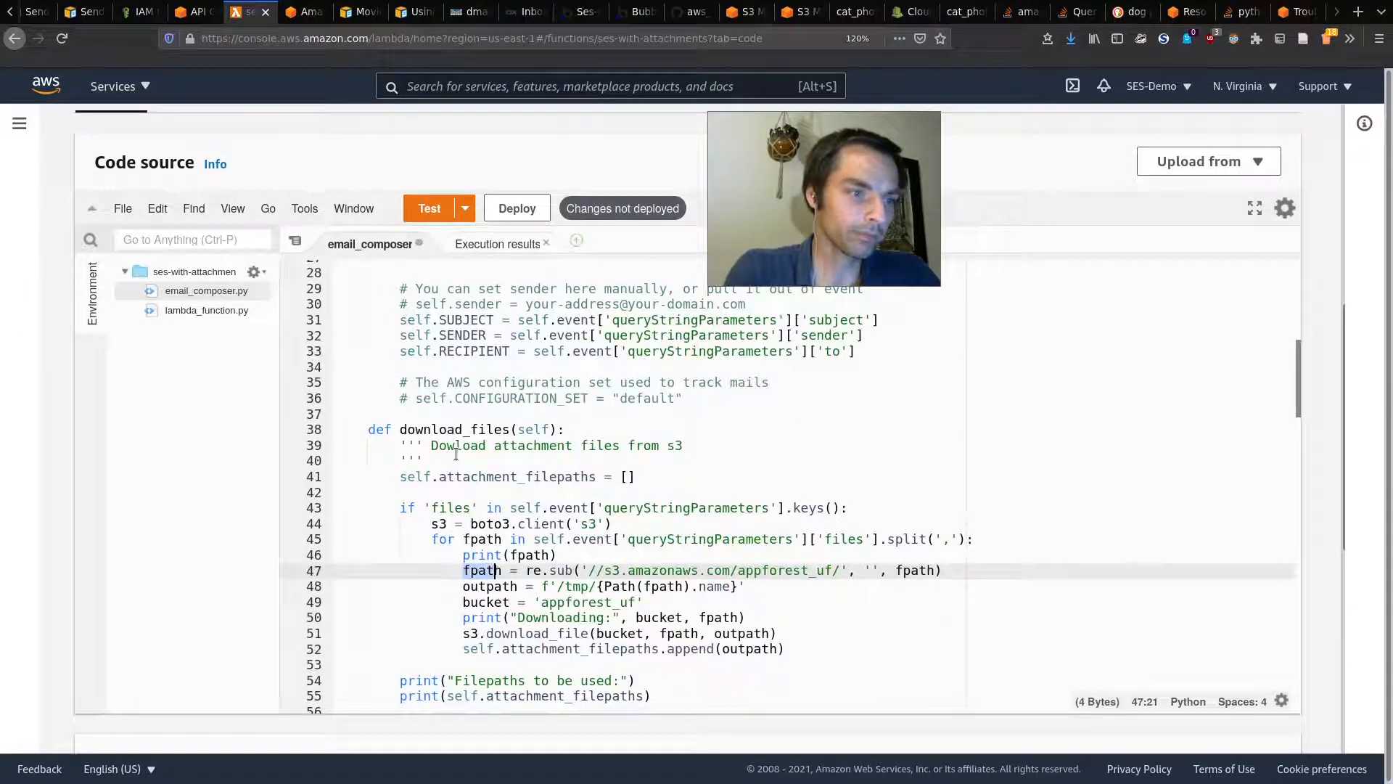
key(ctrl+plus)
scroll(533, 495, down, 1)
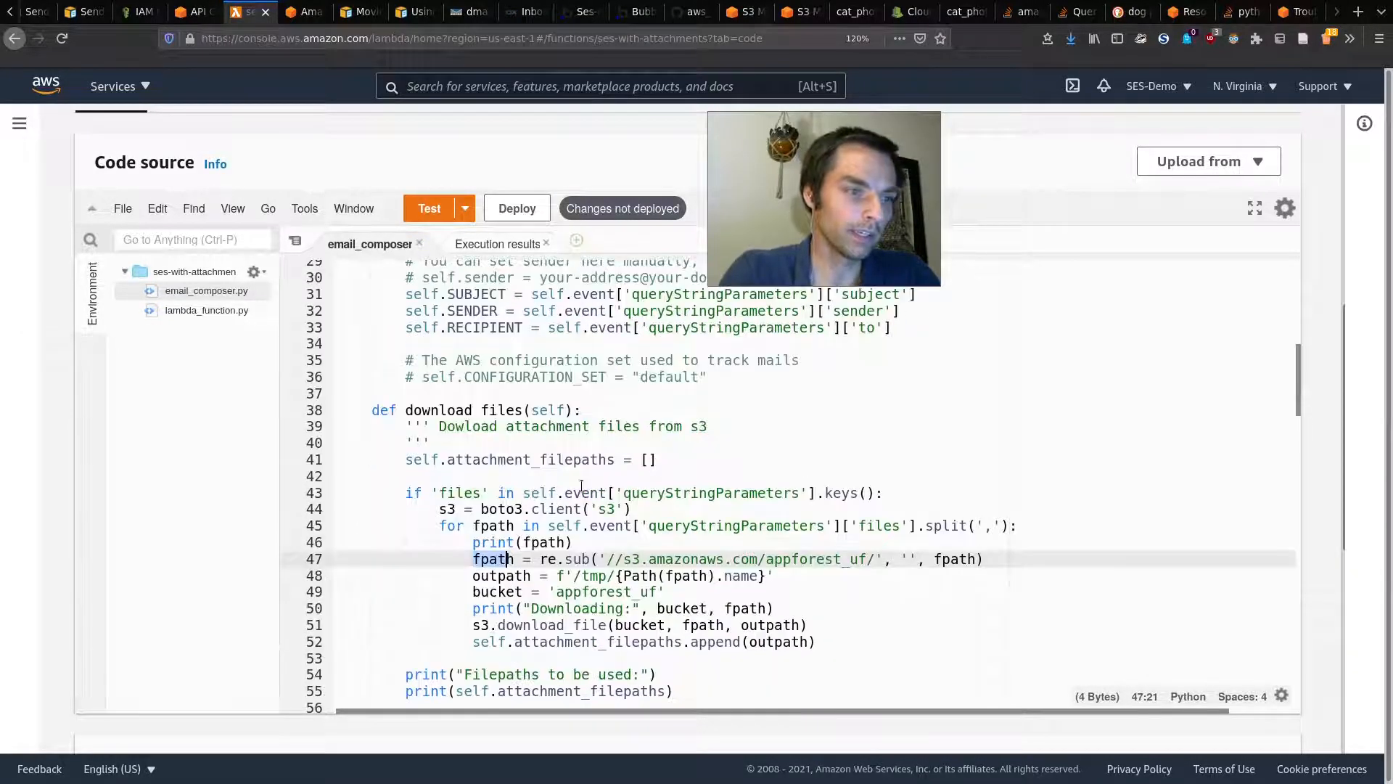
Step: Highlight the queryStringParameters lookup, the S3 URL prefix, the re call and the import re line
drag(642, 525, 767, 525)
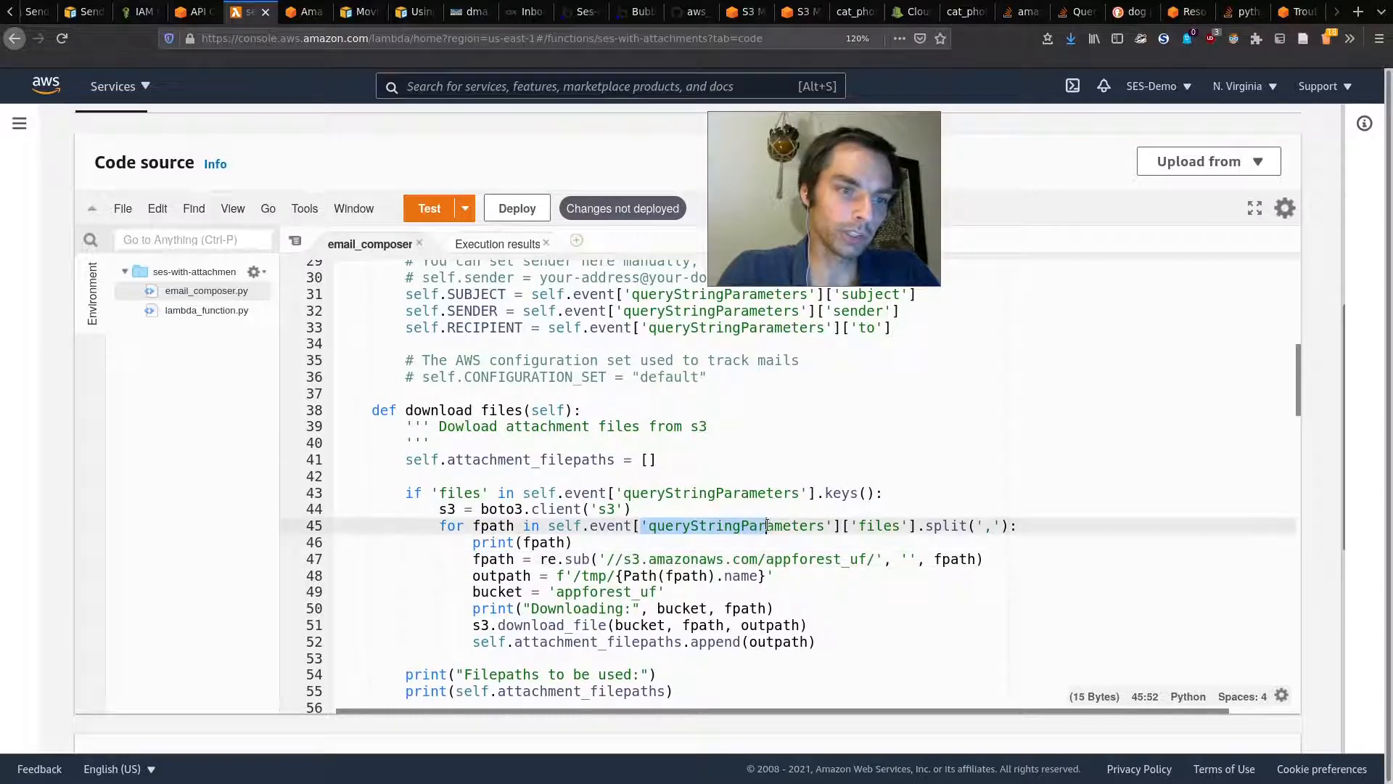
click(767, 526)
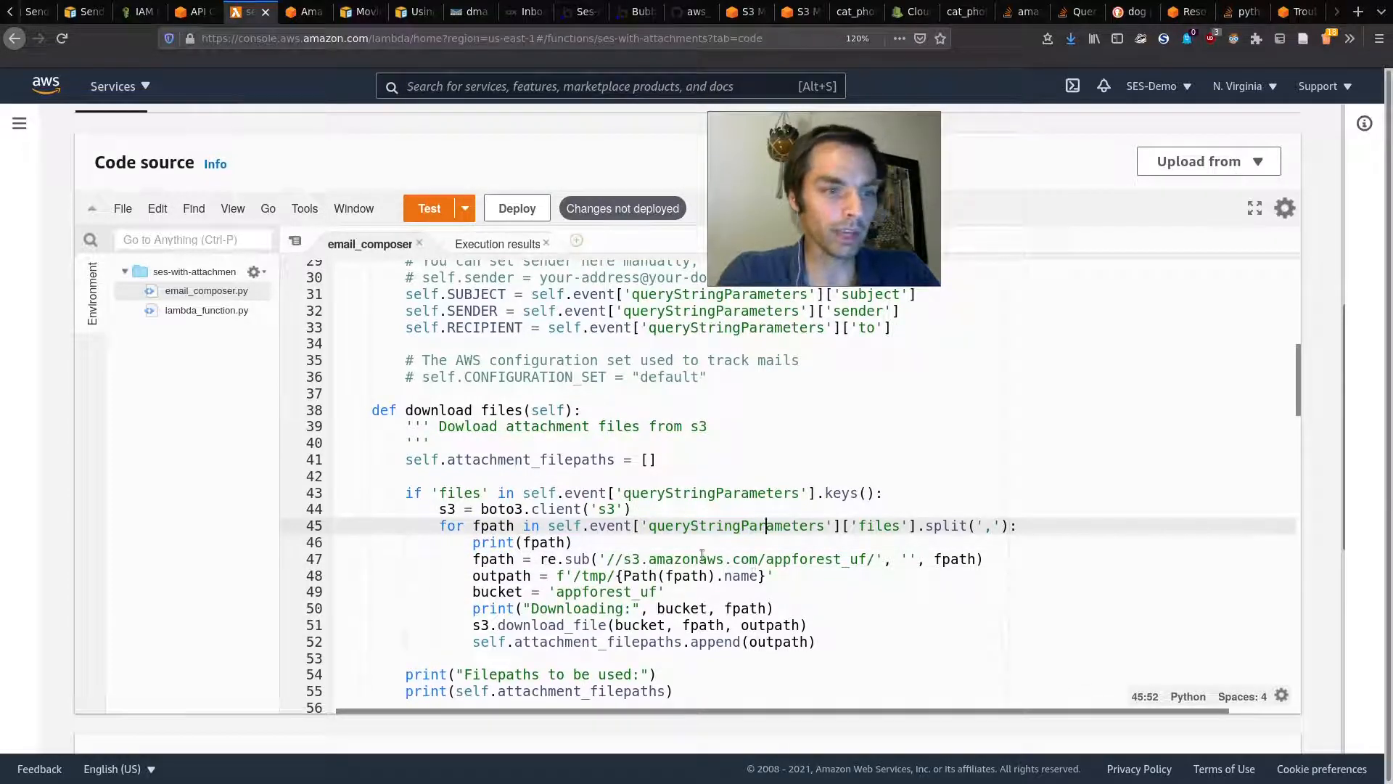
drag(605, 559, 869, 559)
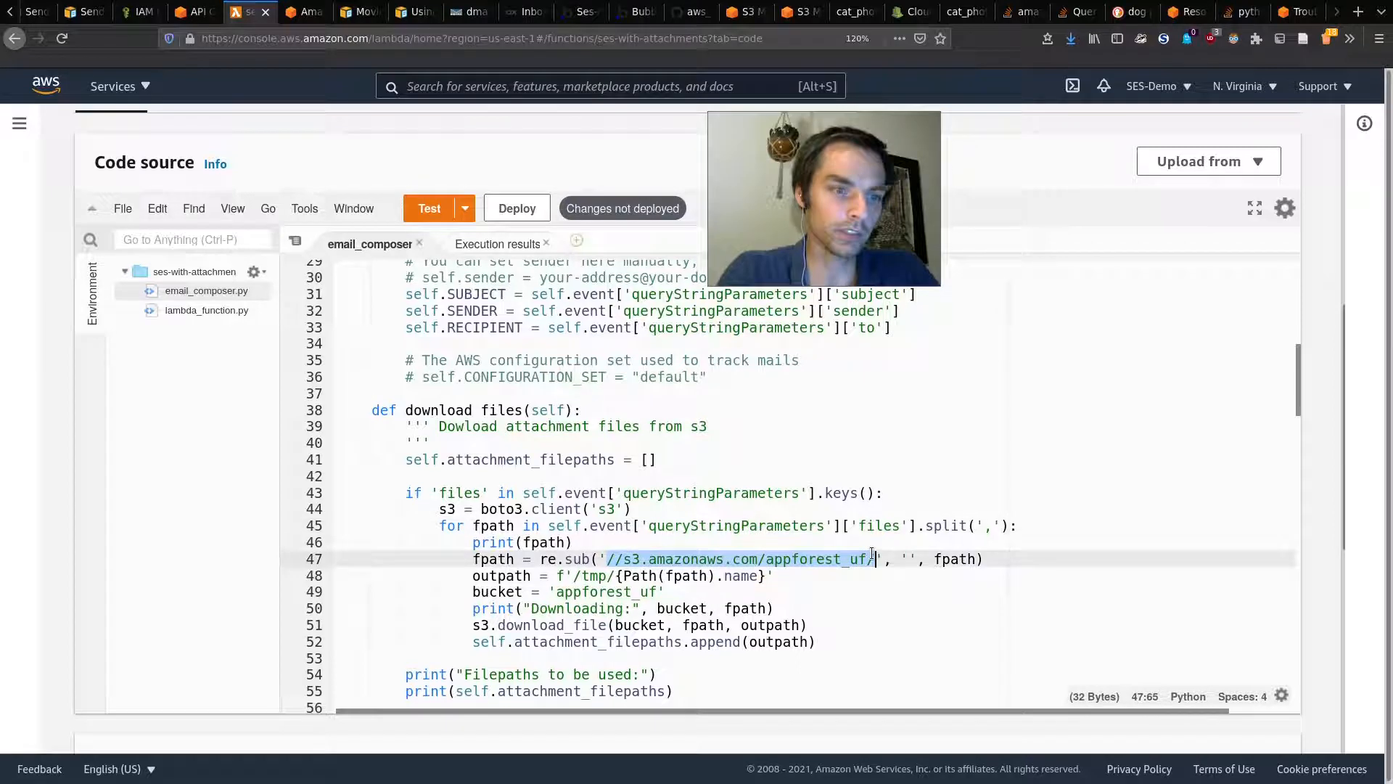
drag(542, 553, 549, 555)
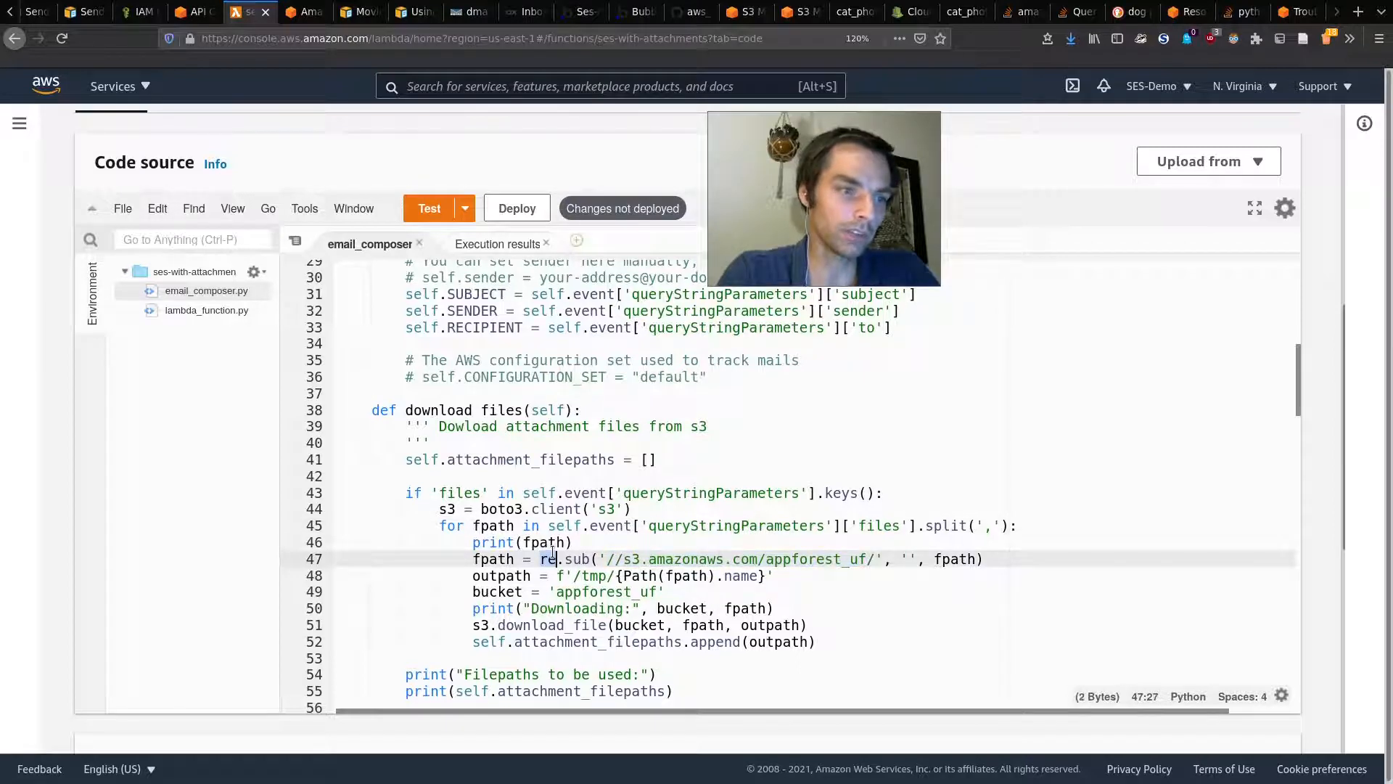
scroll(580, 493, up, 6)
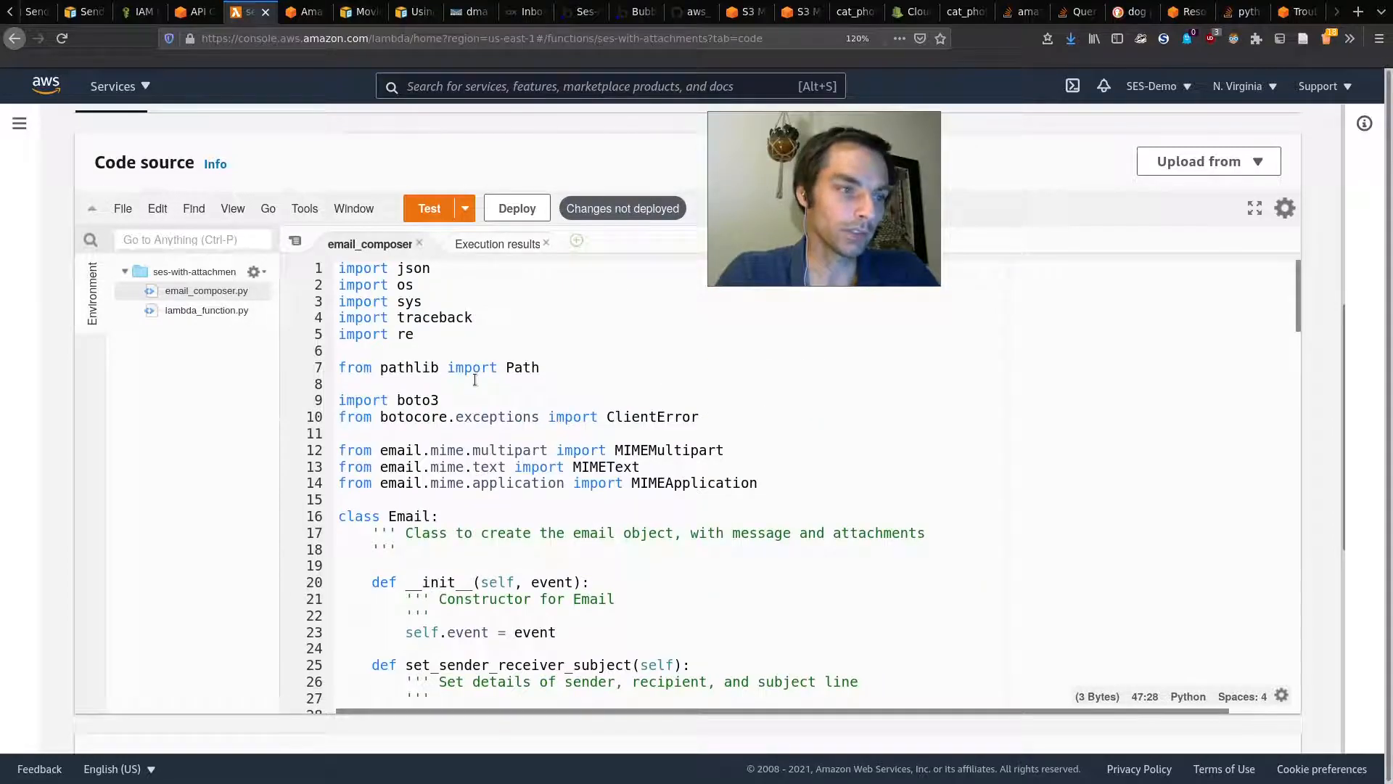
triple_click(355, 334)
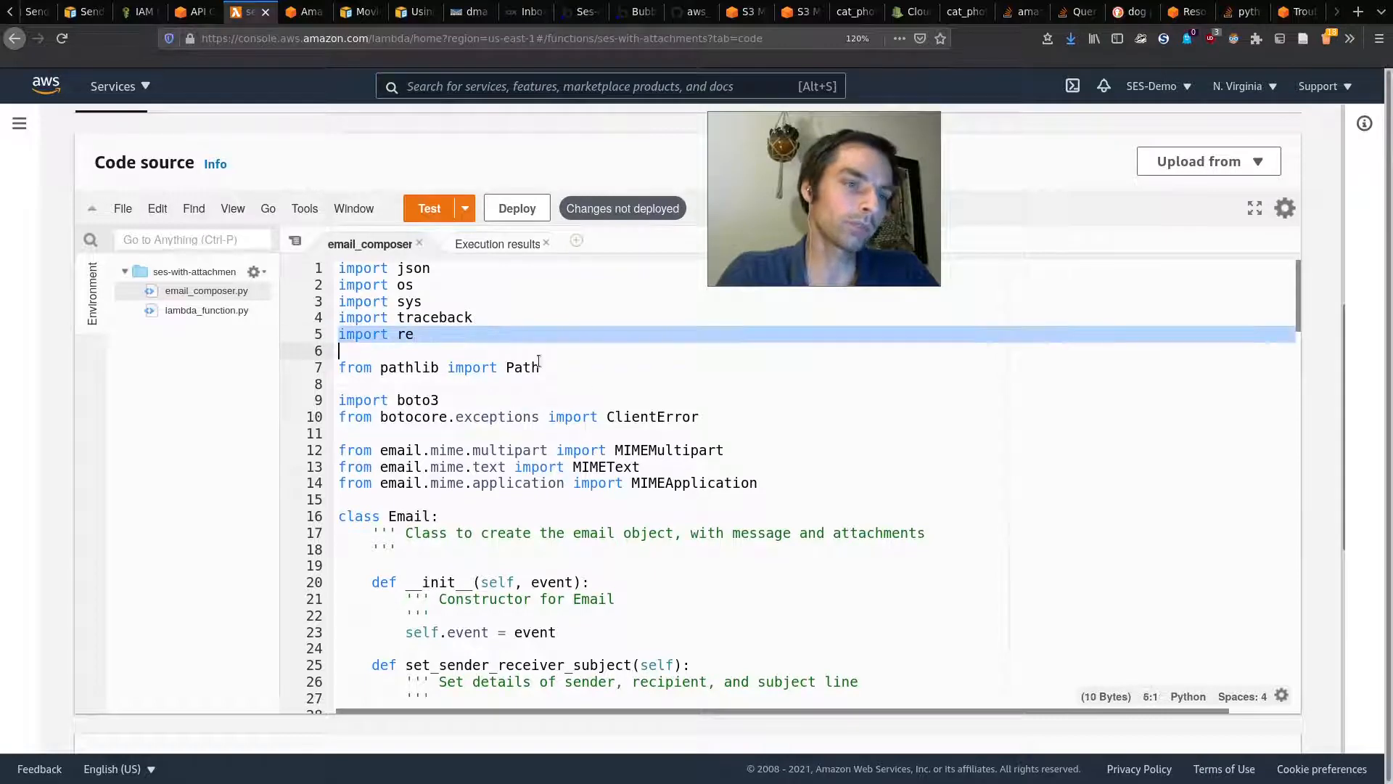
scroll(655, 445, down, 7)
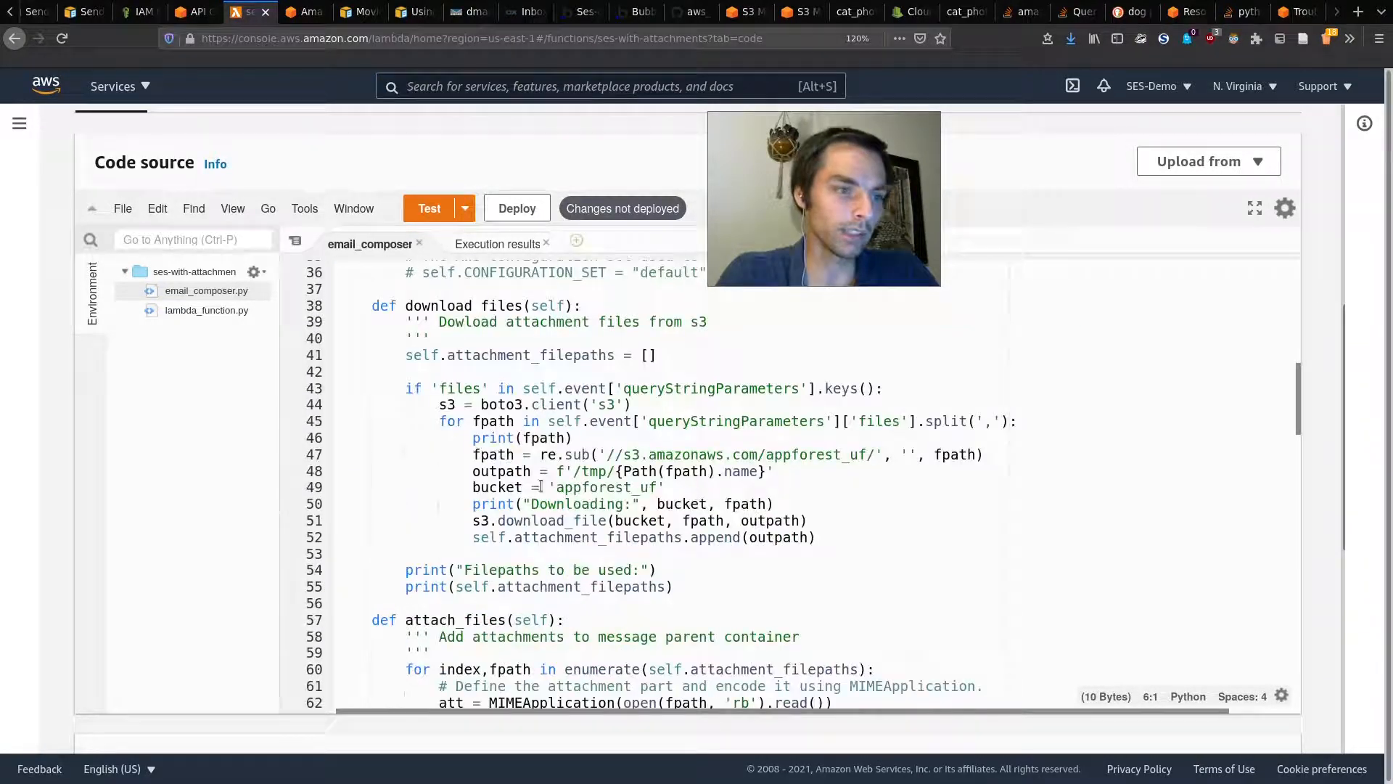
Step: Explain re.sub stripping the S3 prefix with an empty string, and the appforest_uf bucket, then return to Bubble
drag(475, 454, 976, 461)
click(977, 457)
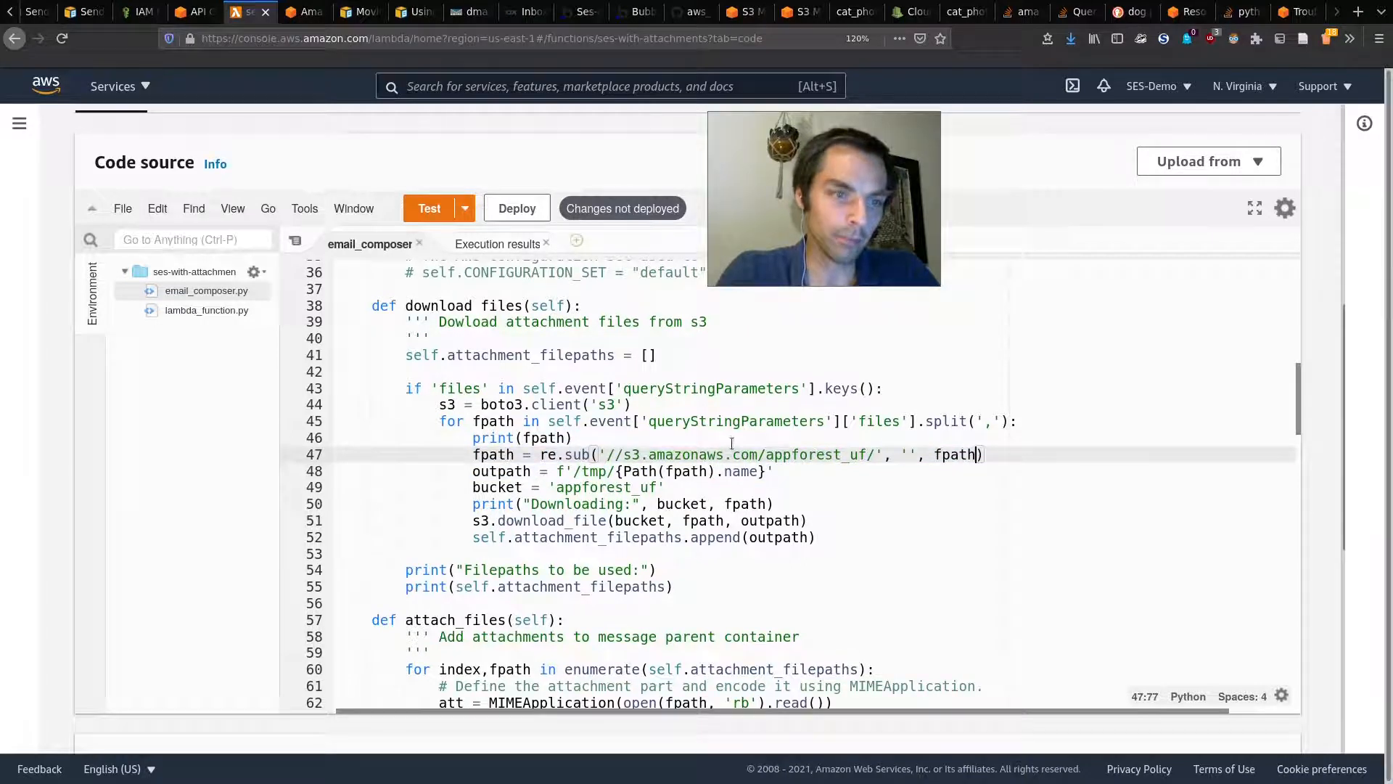
drag(609, 454, 883, 452)
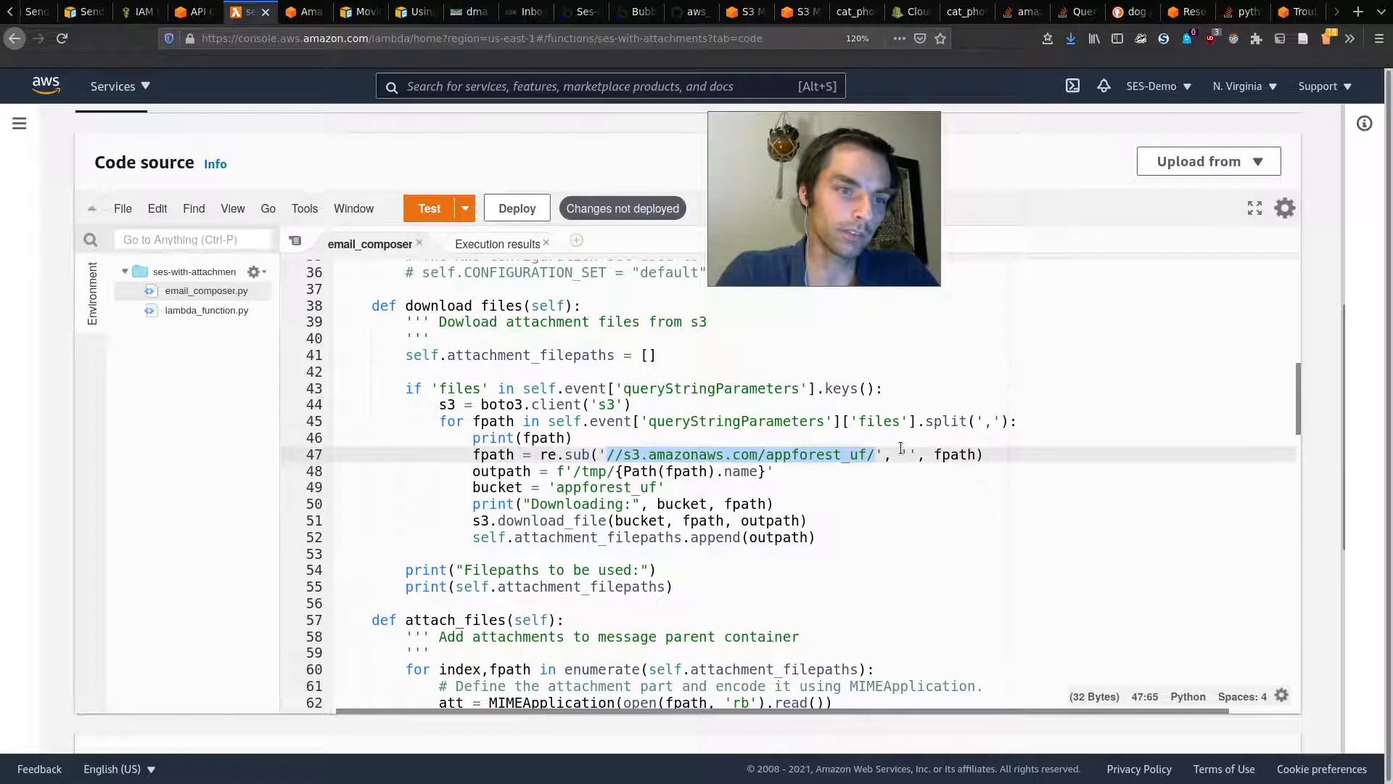
click(902, 453)
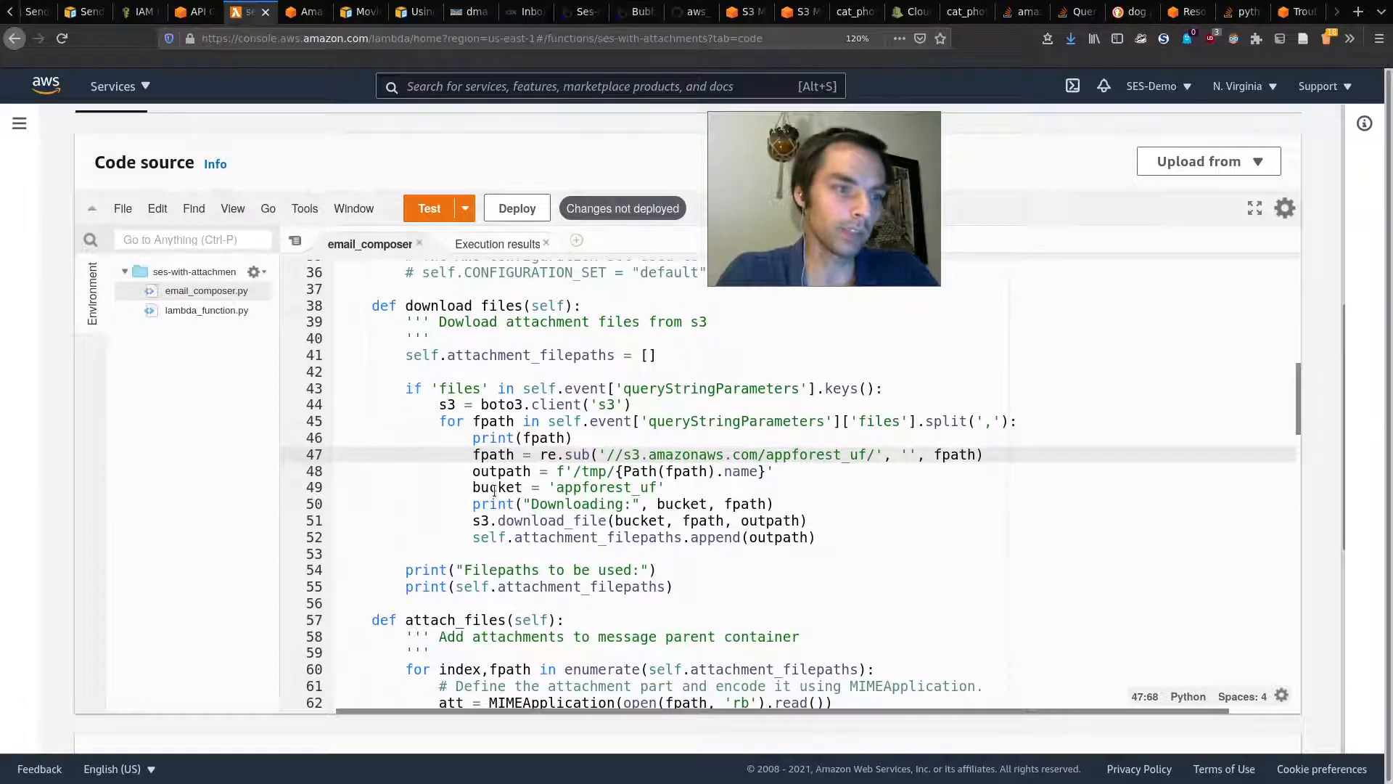
drag(556, 486, 645, 486)
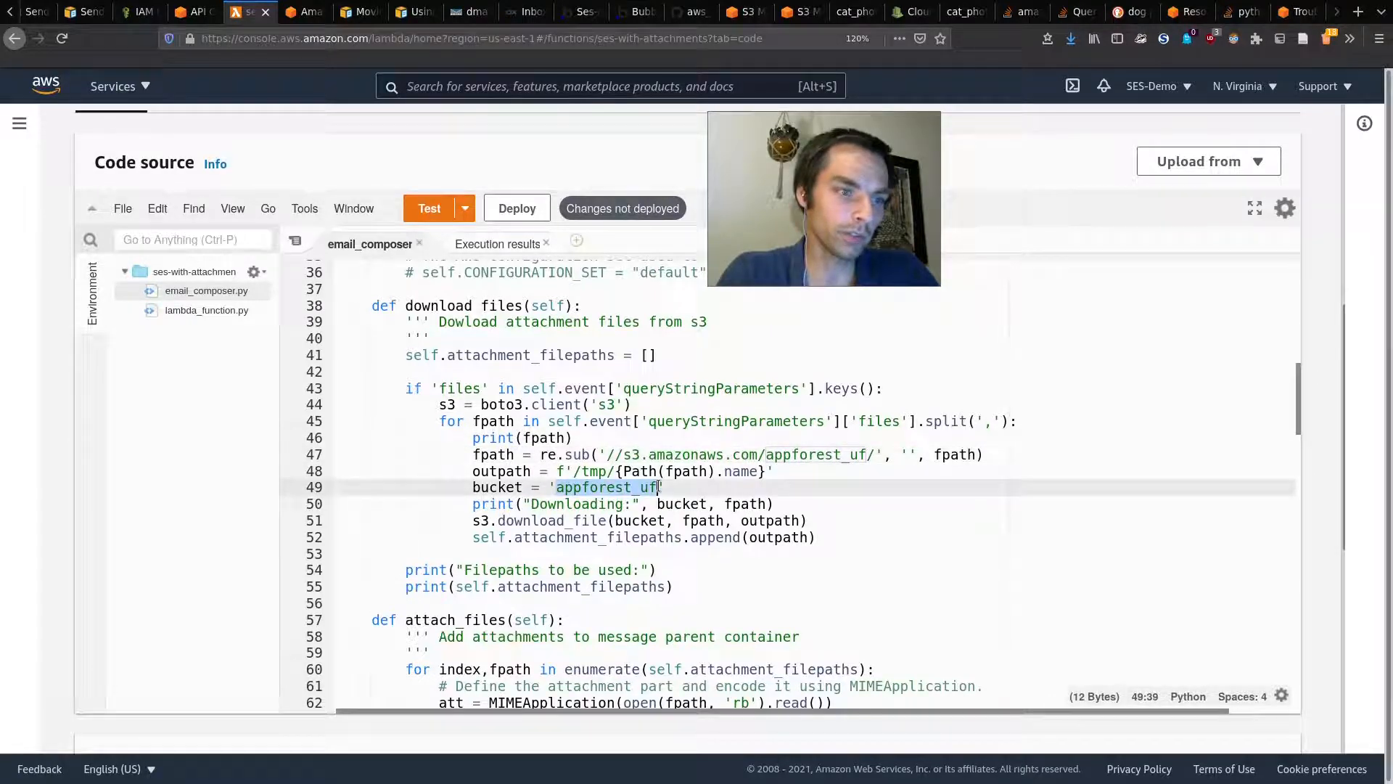
click(632, 12)
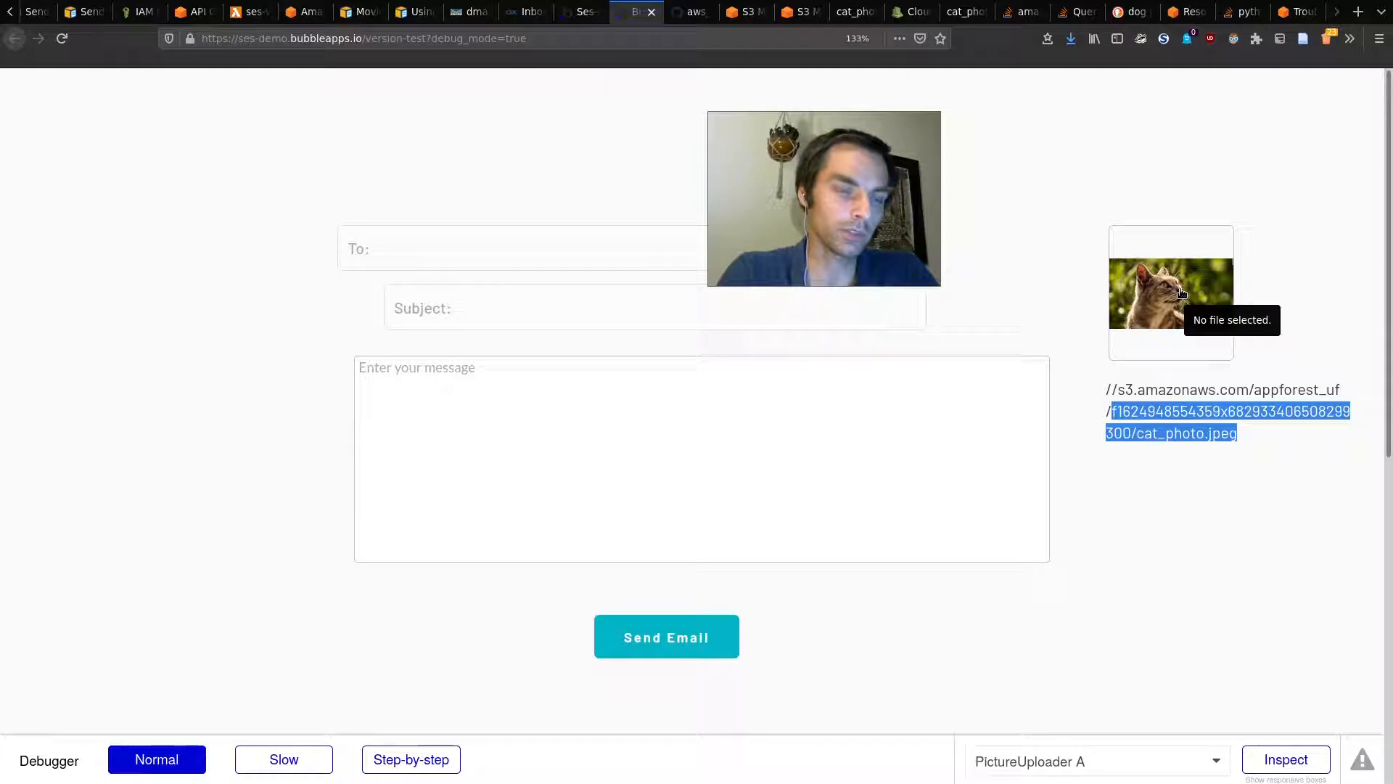
Step: Review the earlier received emails in the mail inbox before returning to the Bubble form
click(550, 8)
click(344, 270)
click(300, 219)
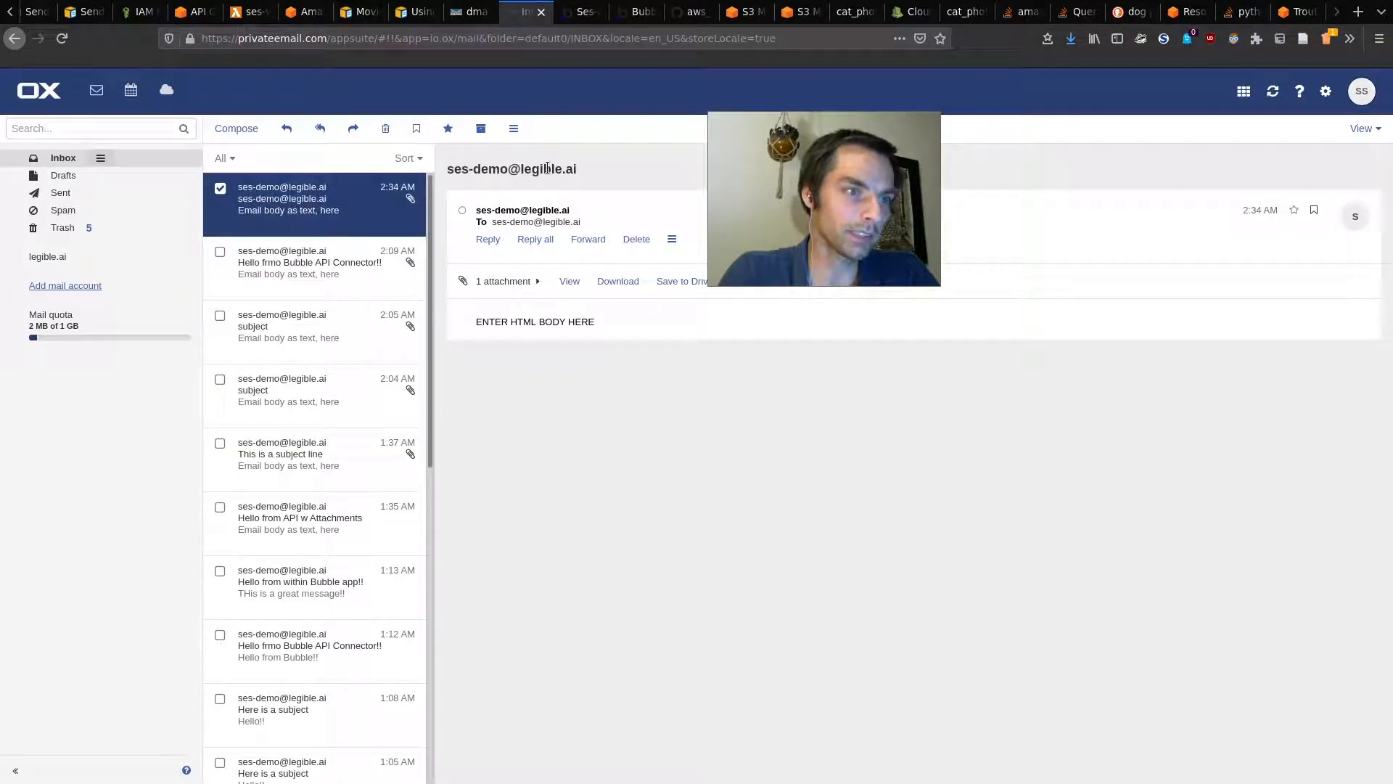
drag(807, 204, 954, 556)
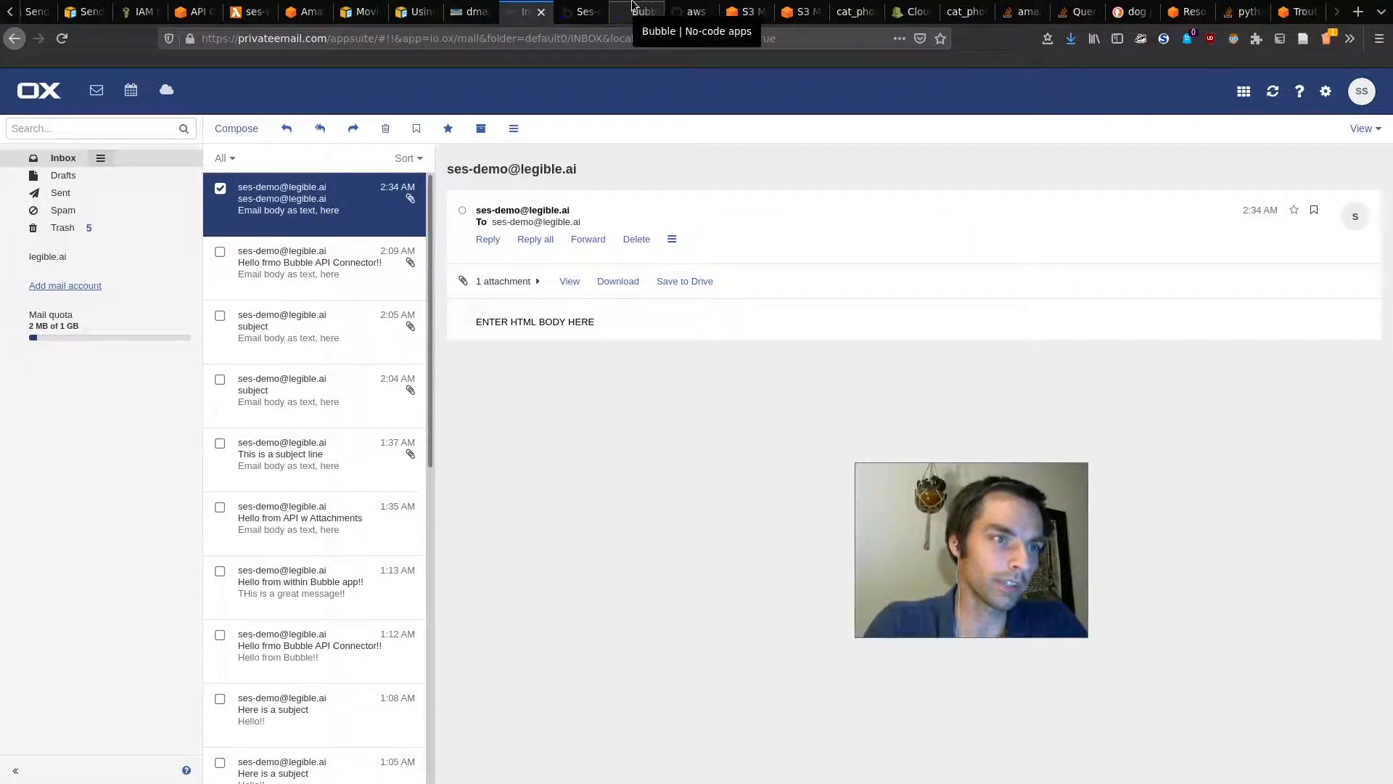
click(633, 9)
Step: Send 'Final test email' with message 'This is a dog photo, how cute!' and dog_photo.jpeg attached
click(603, 242)
click(523, 299)
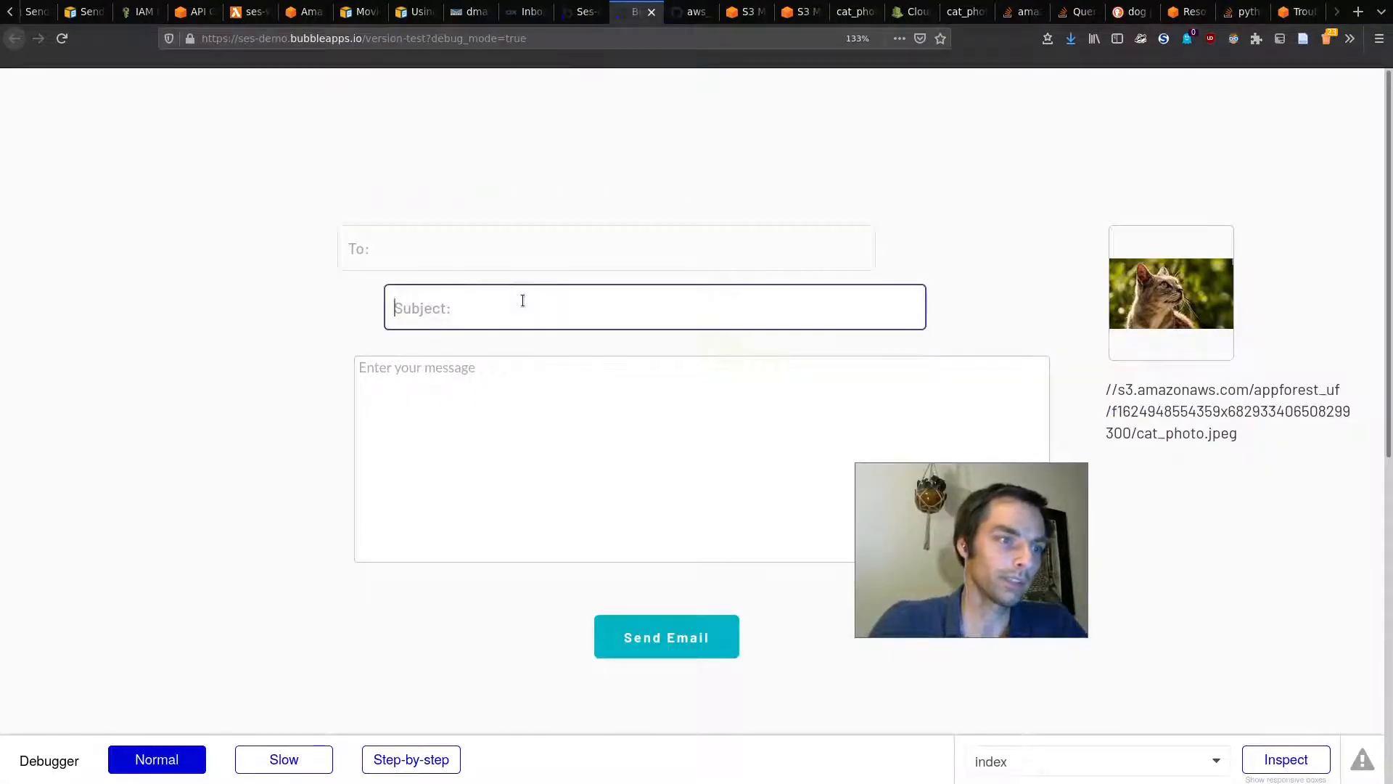
text(Final test email)
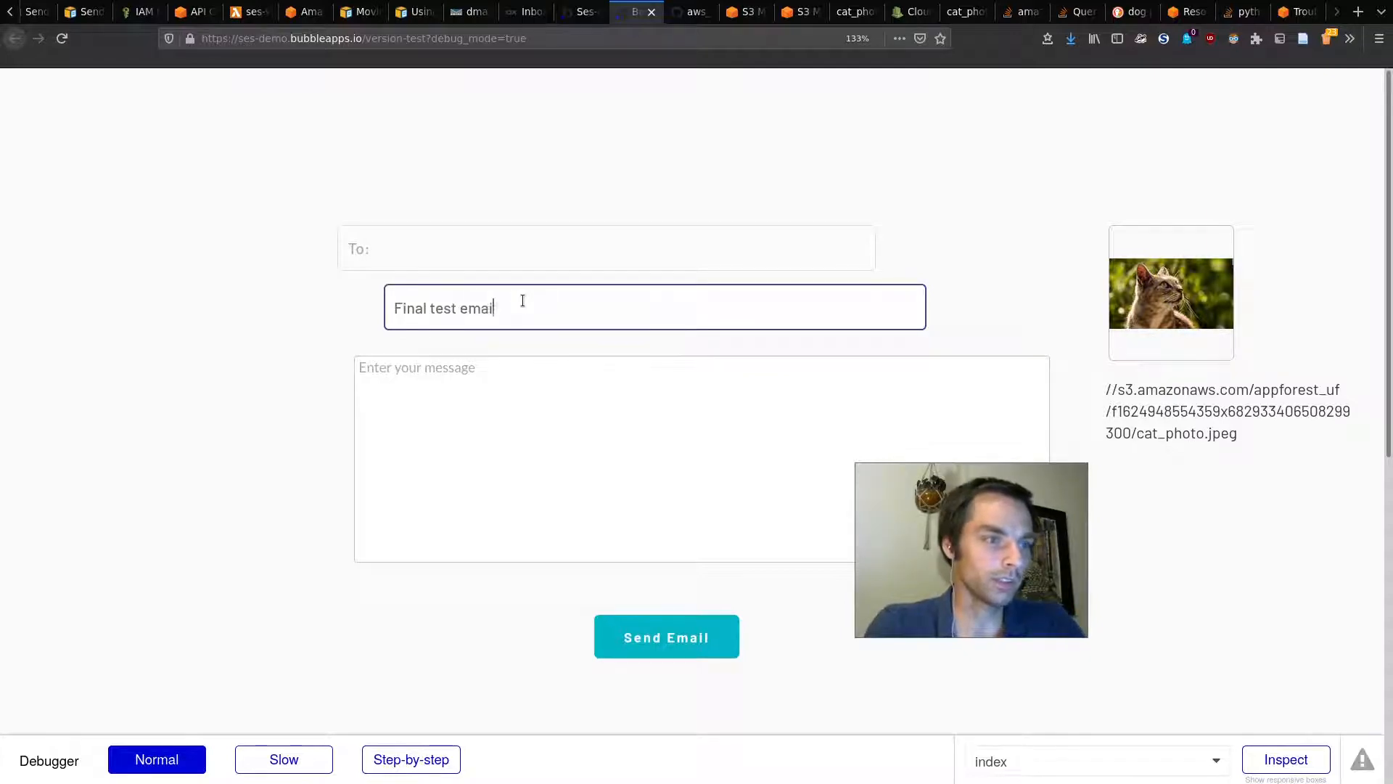
key(Tab)
text(This i)
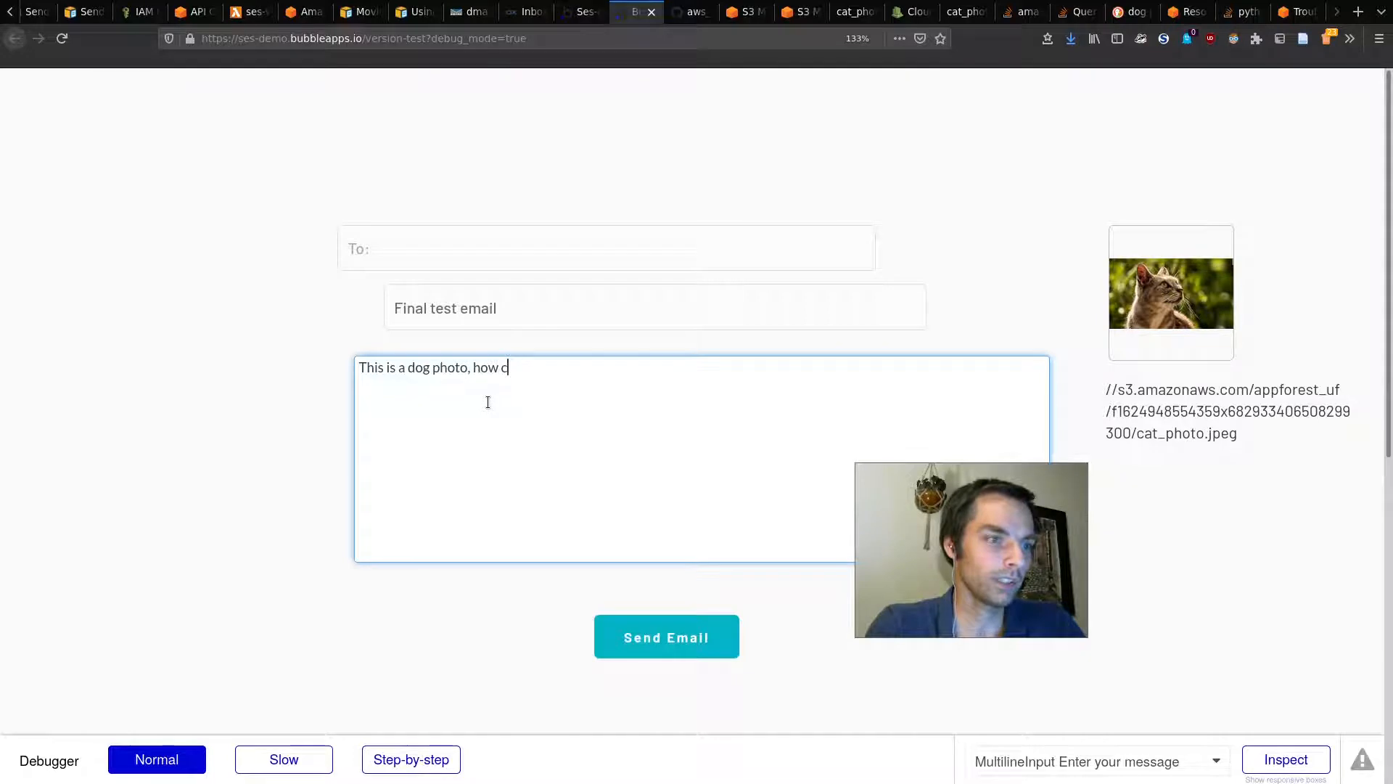
click(1134, 327)
text(ldog_)
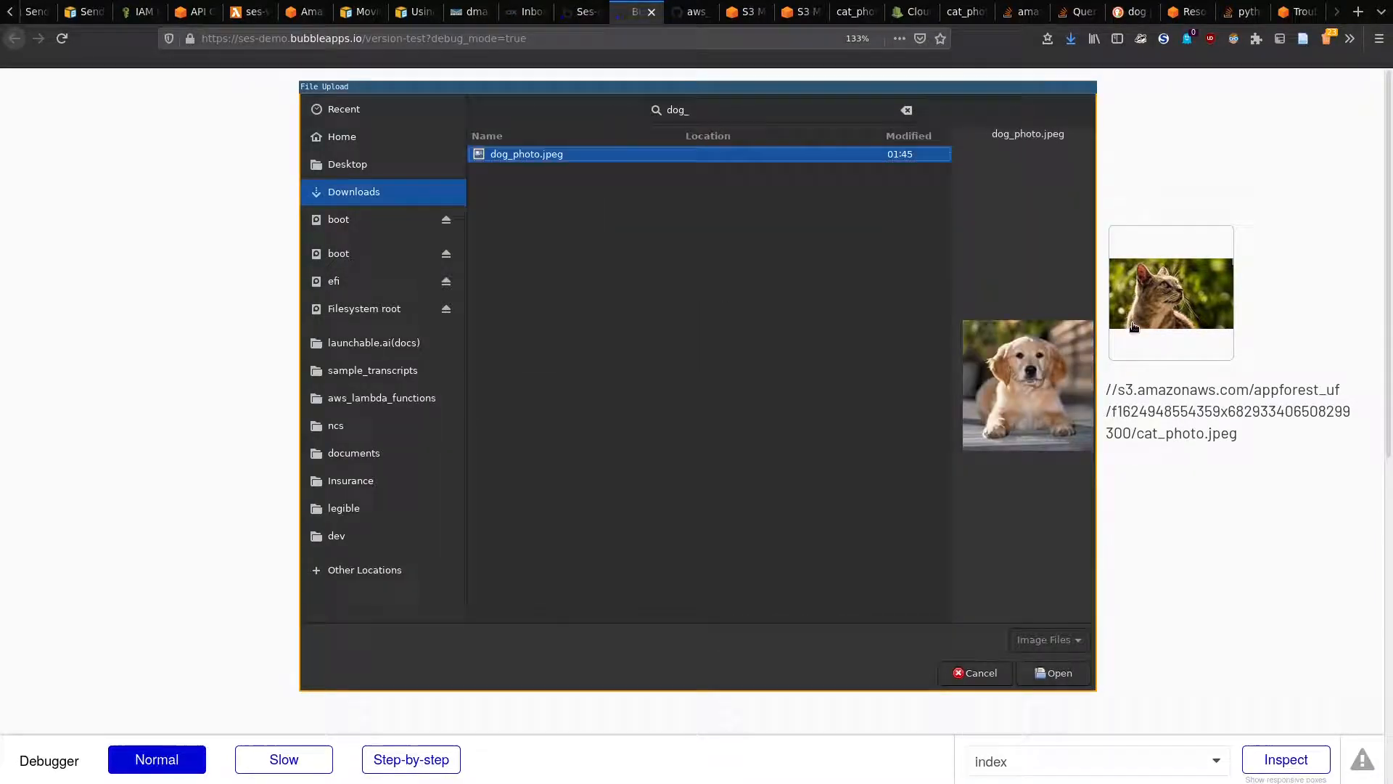
key(Return)
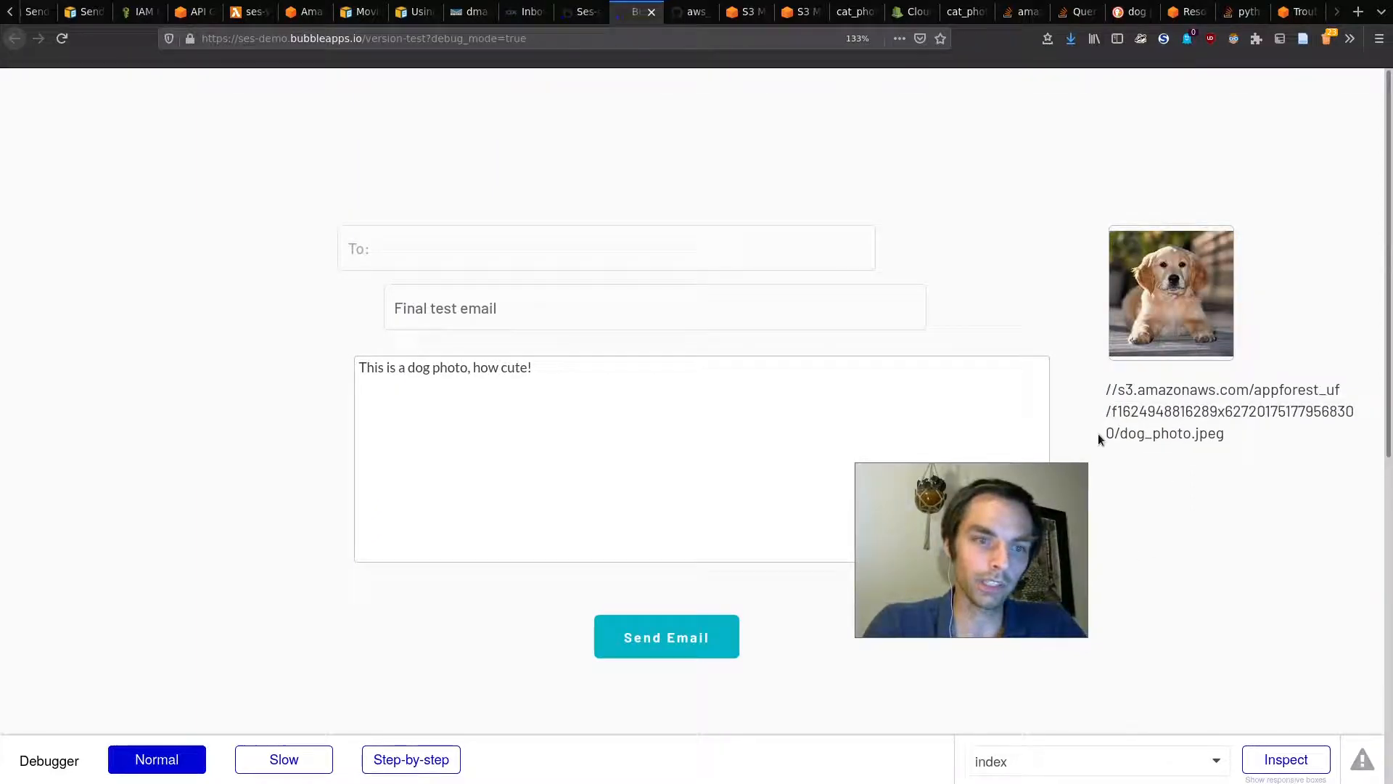
click(680, 622)
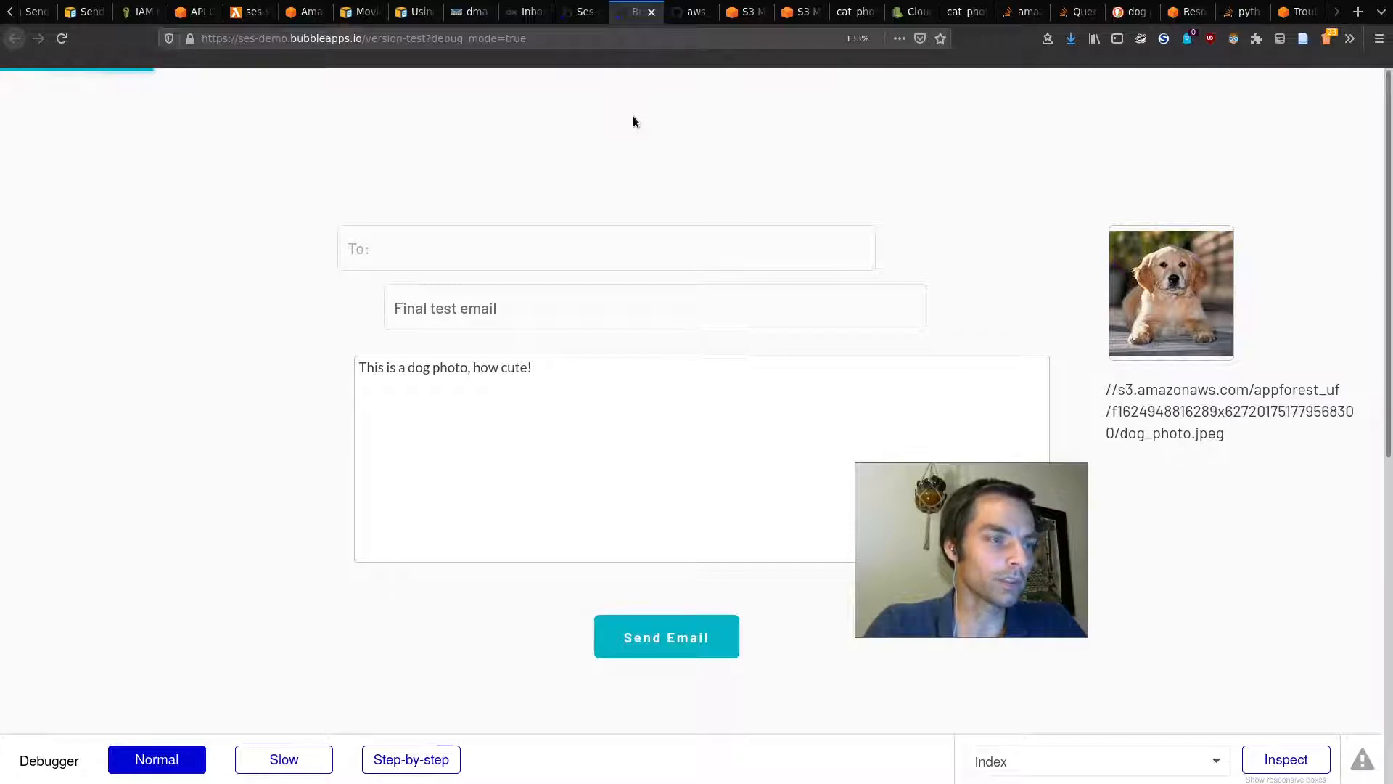
Step: Refresh the Inbox via Drafts and open the newly arrived 'Final test email'
click(587, 6)
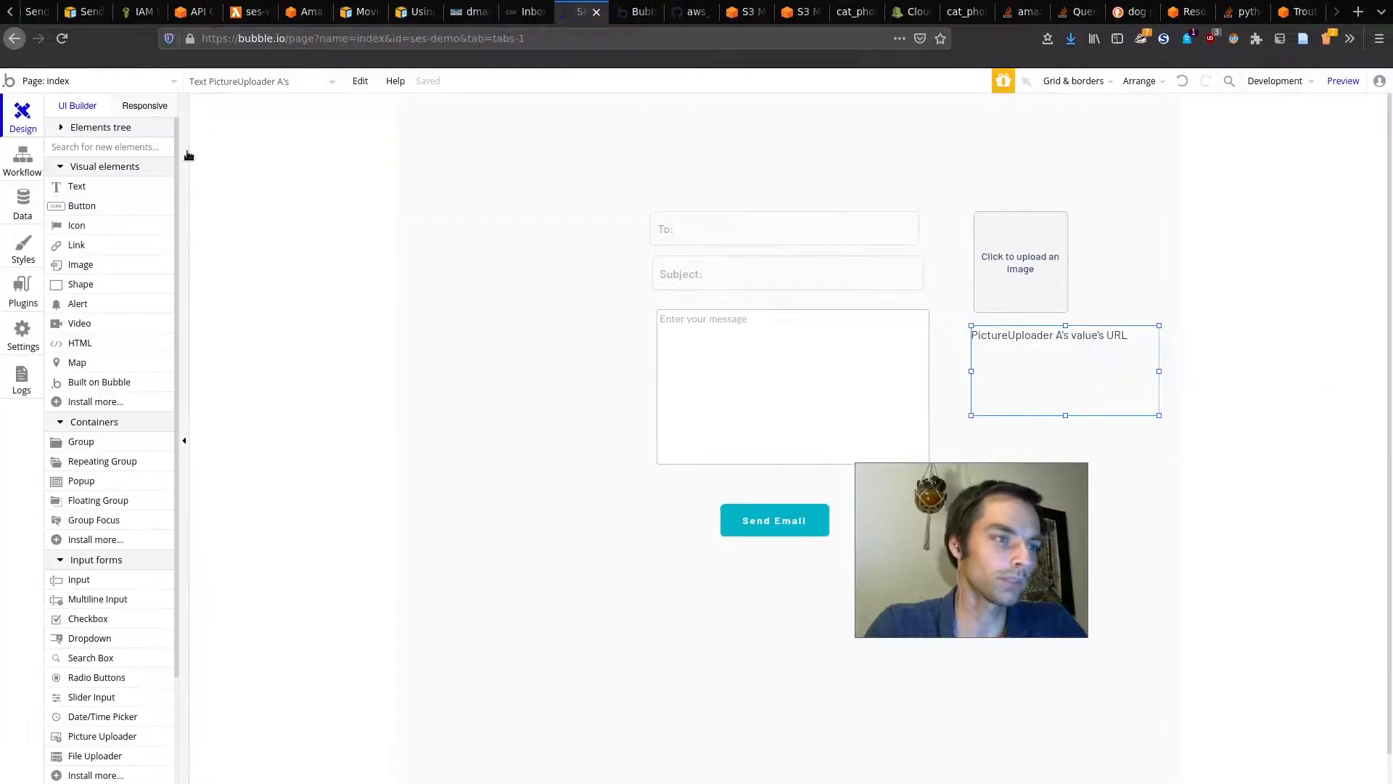
click(524, 6)
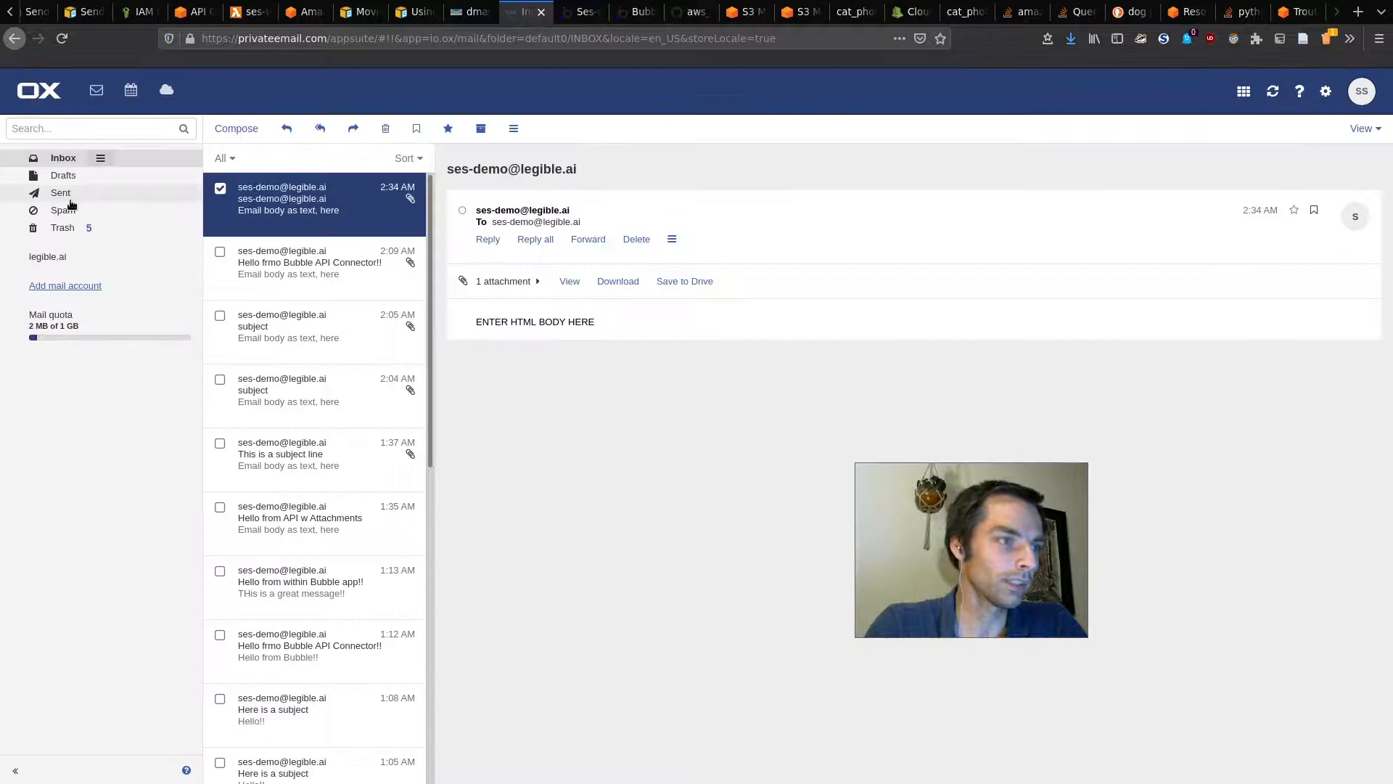
click(76, 175)
click(73, 159)
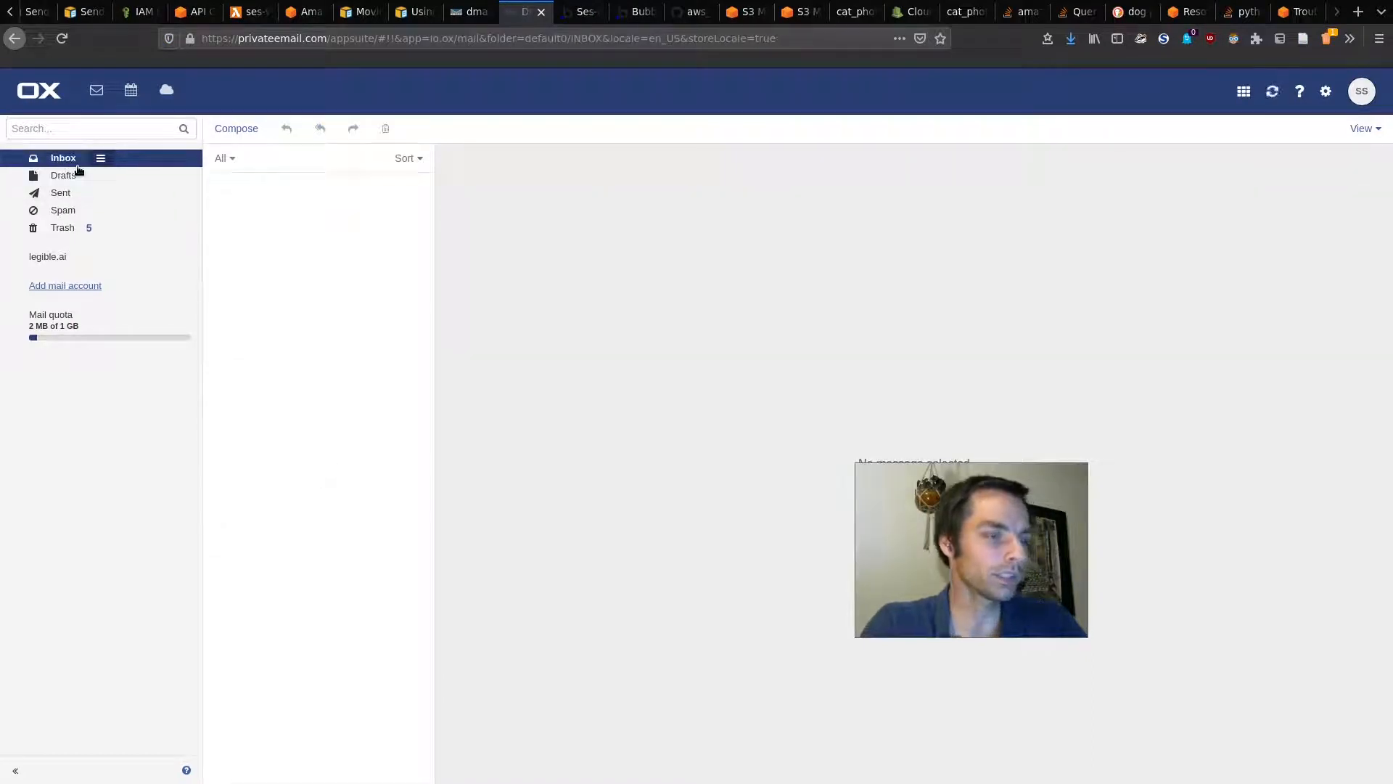
click(253, 210)
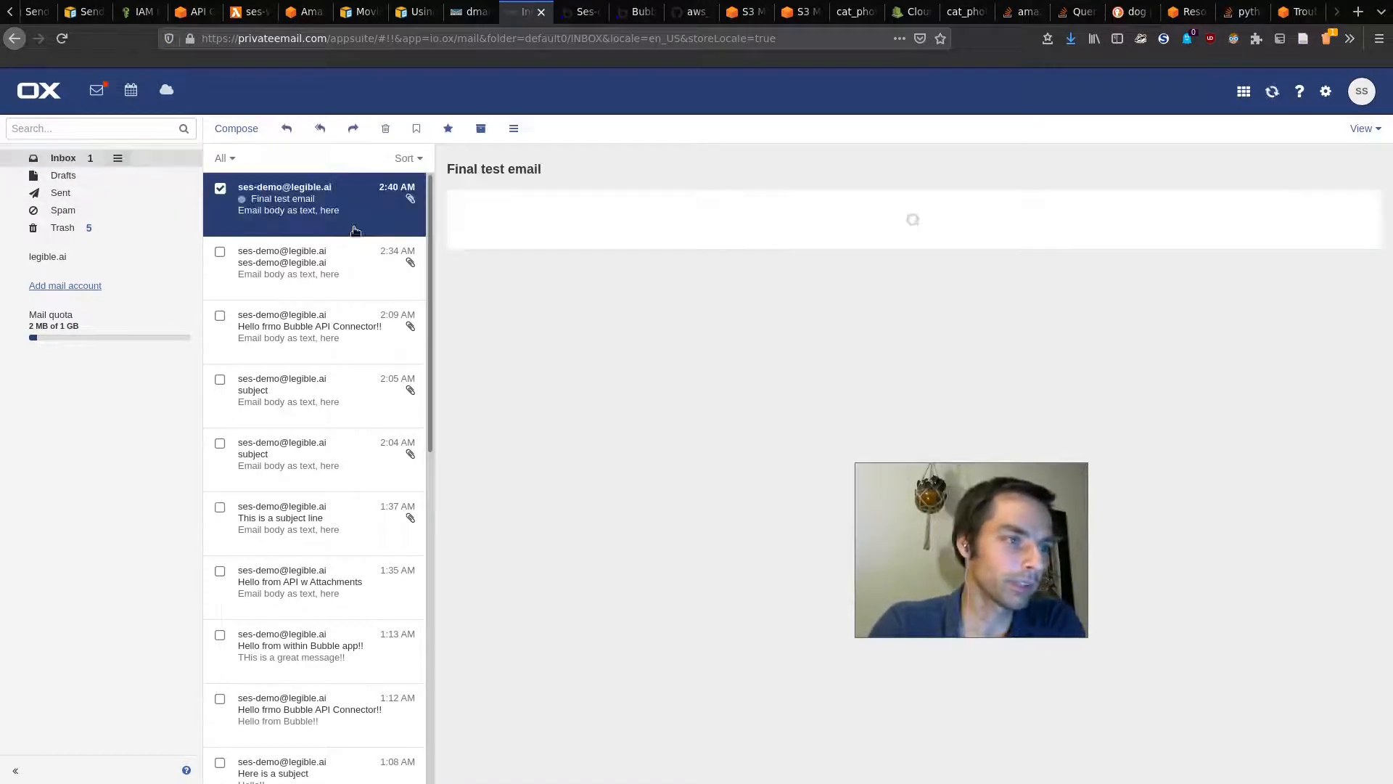
Step: View the attached dog_photo.jpeg from the email's attachment list
click(529, 282)
click(508, 307)
click(508, 307)
click(510, 309)
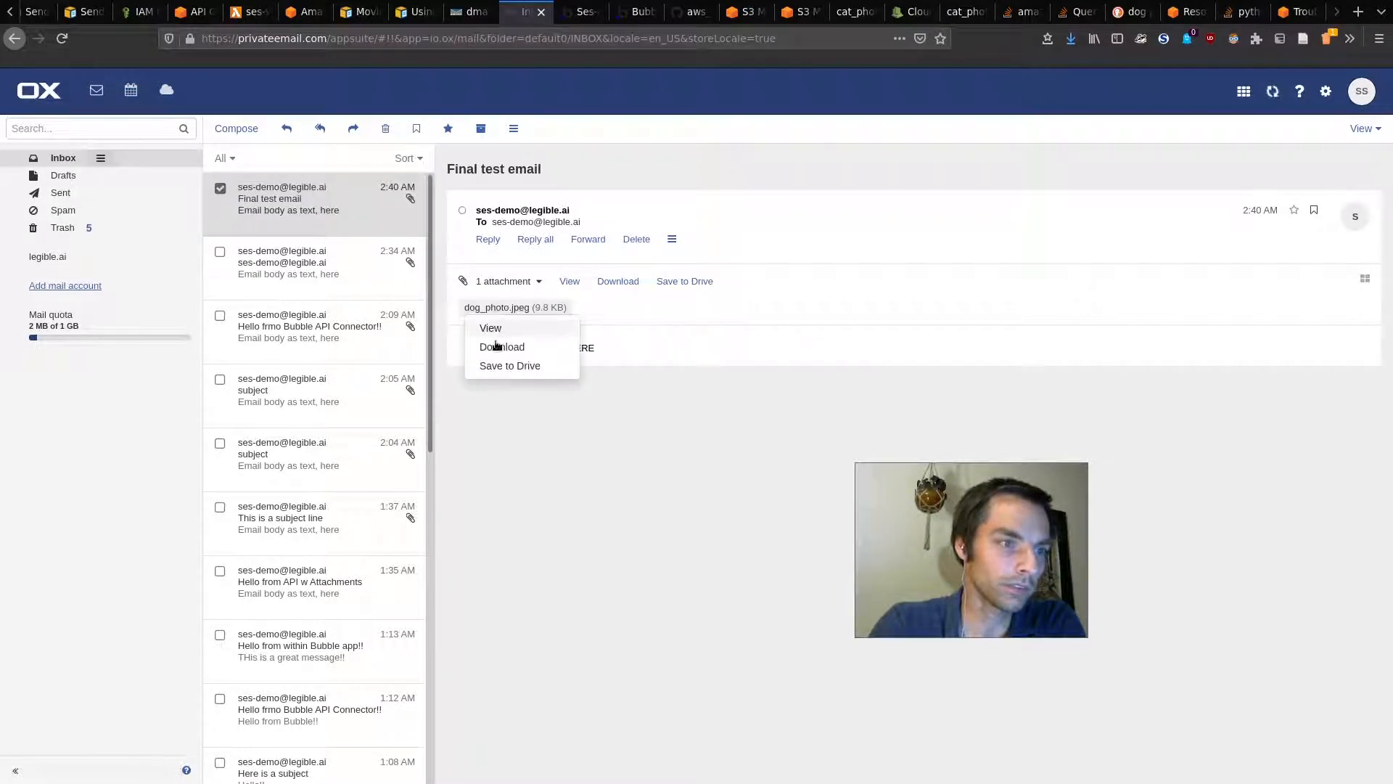
click(491, 329)
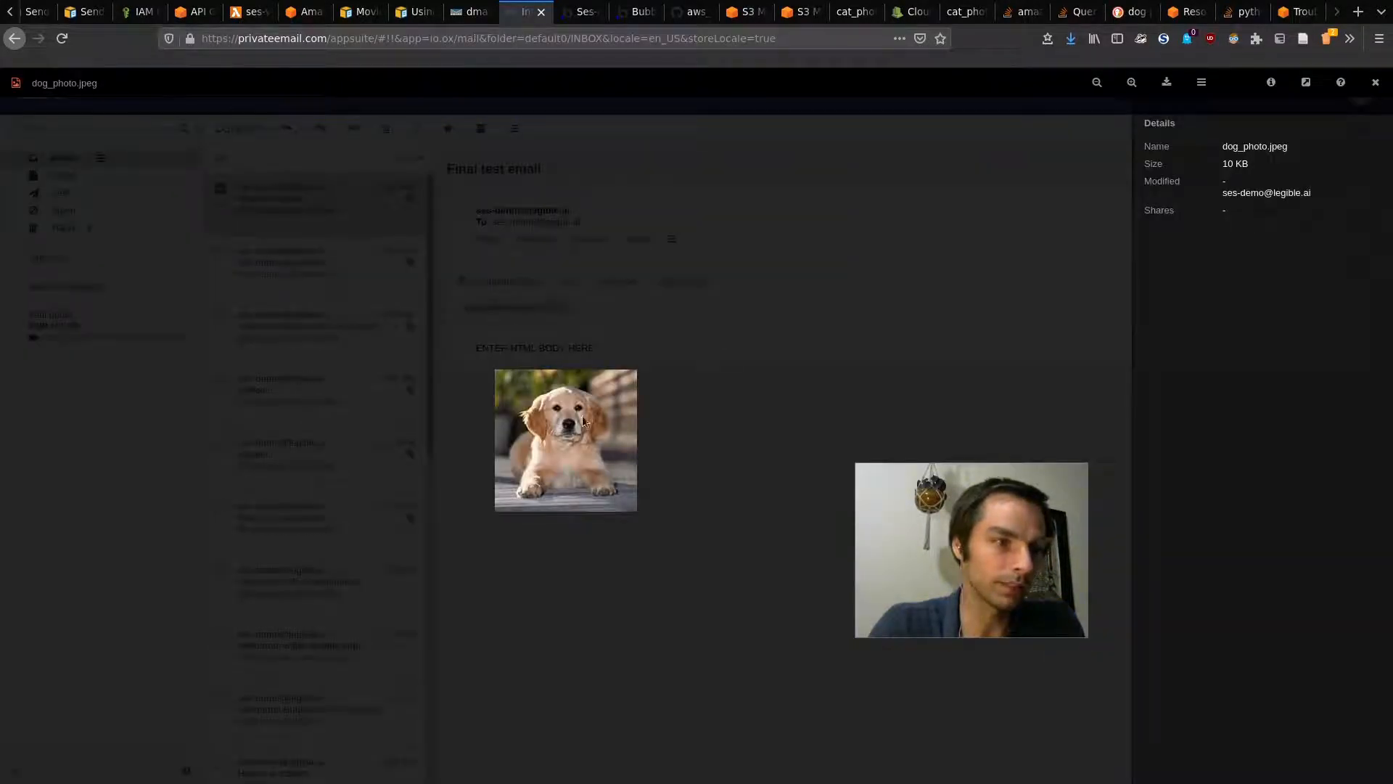
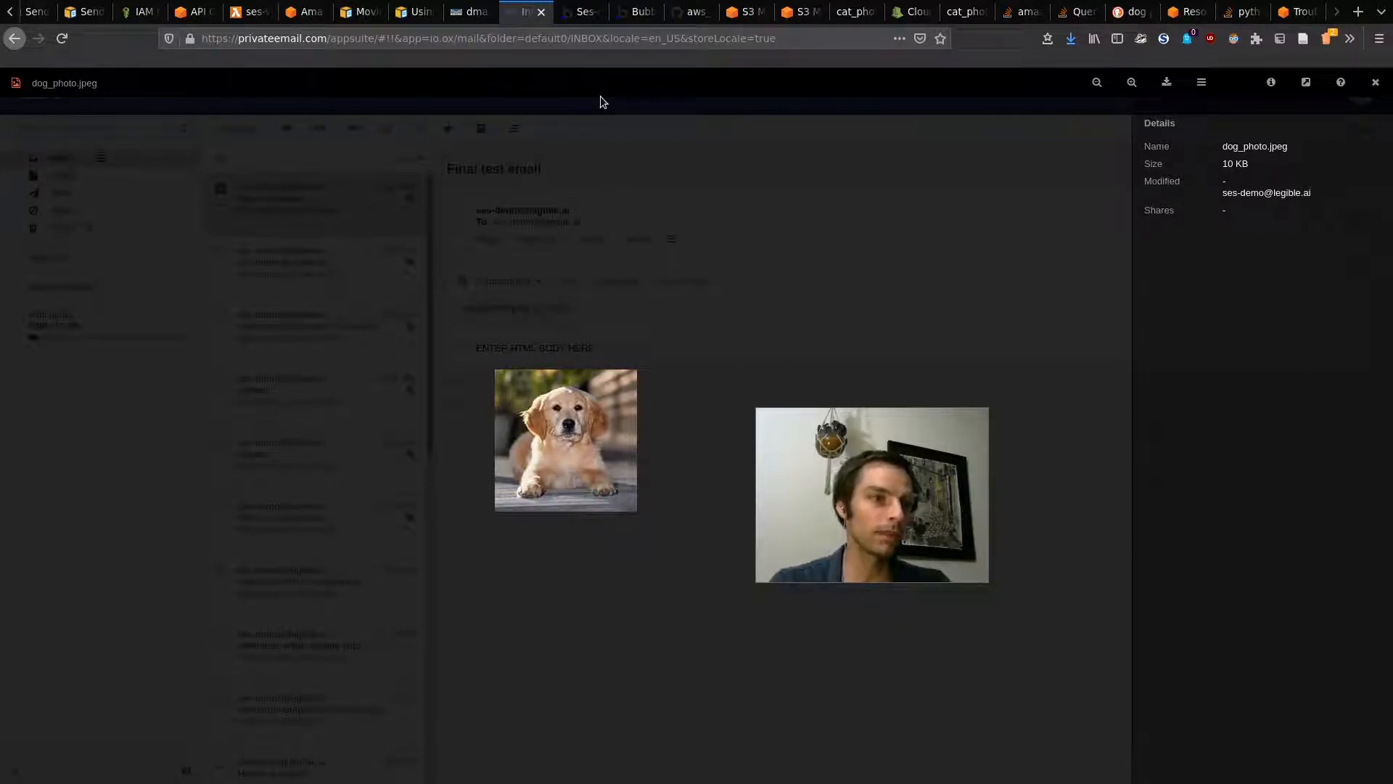
Step: Switch back to the Bubble editor tab to see the Send Email workflow with its SES step
click(607, 6)
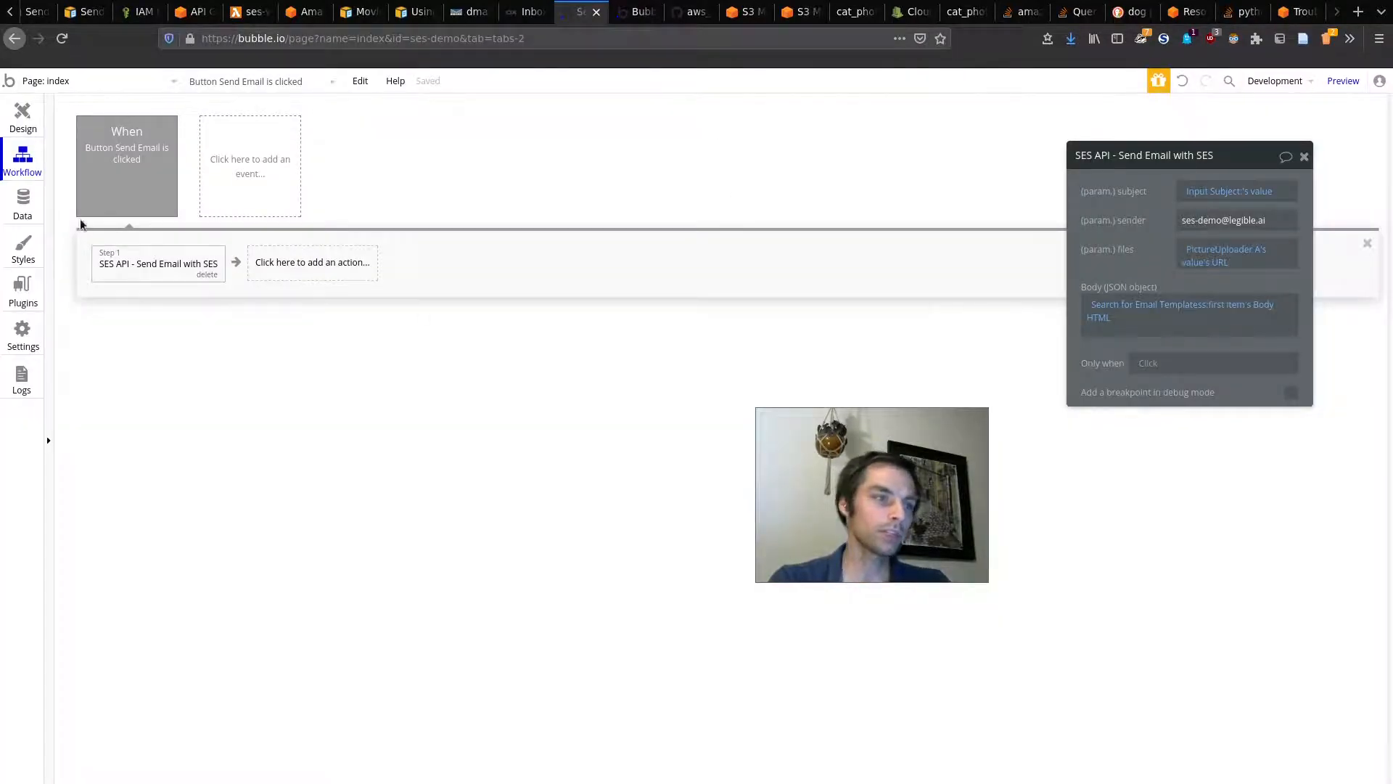
click(23, 205)
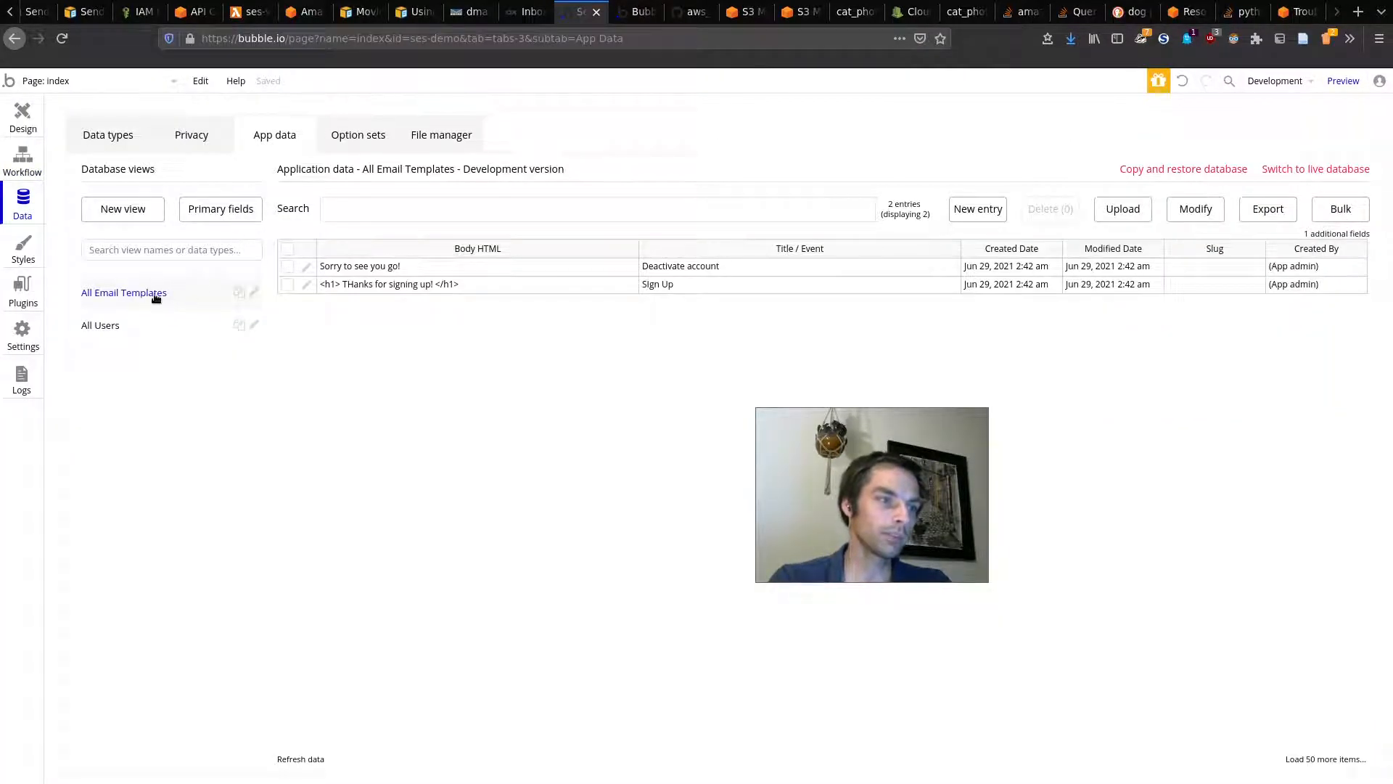
click(107, 135)
triple_click(409, 277)
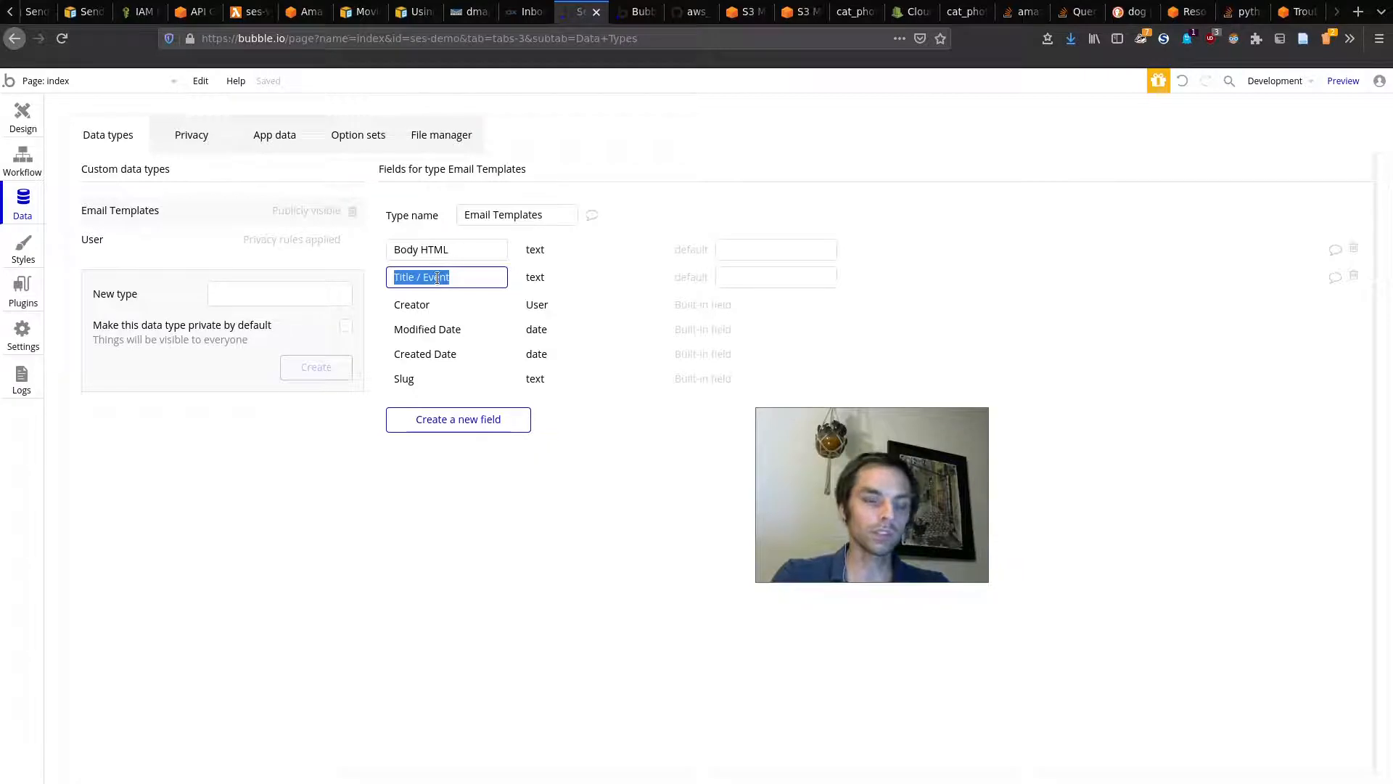
click(474, 273)
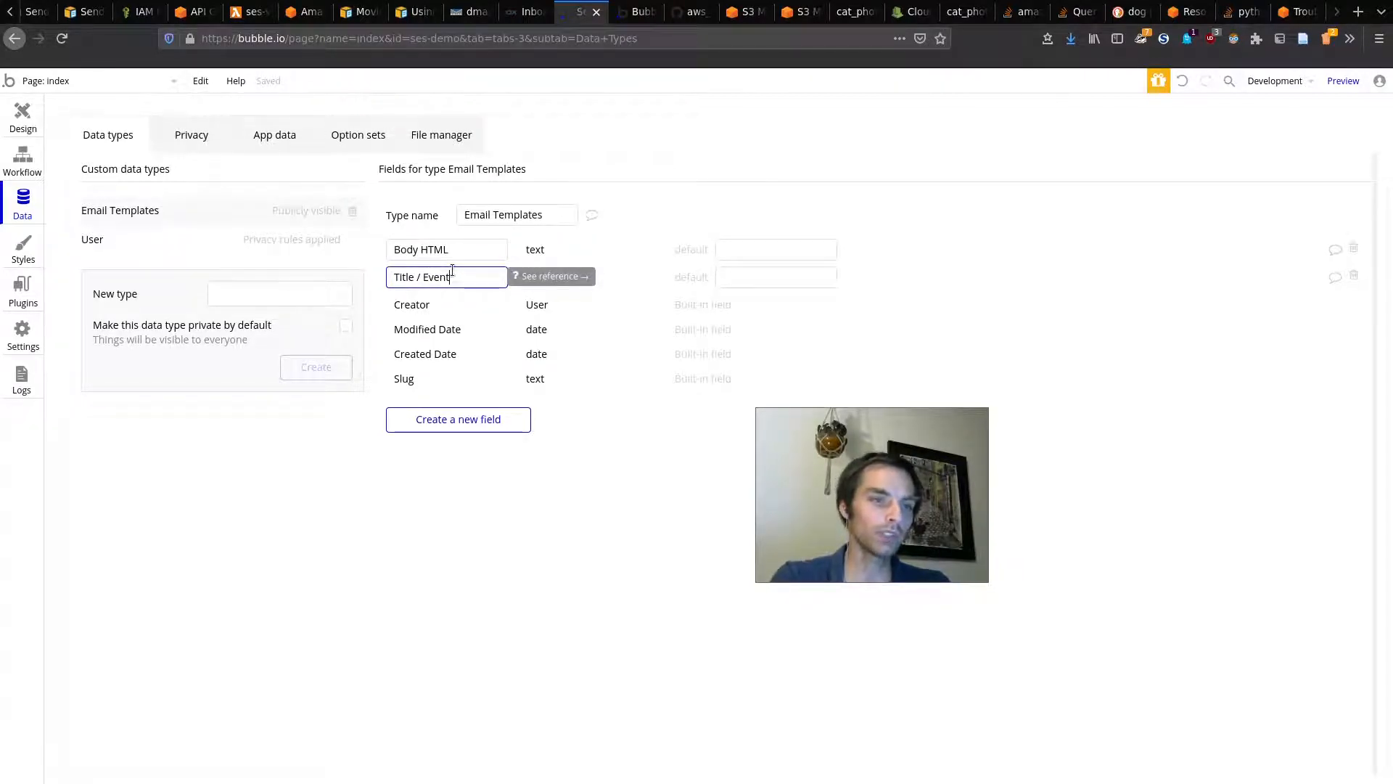
triple_click(462, 252)
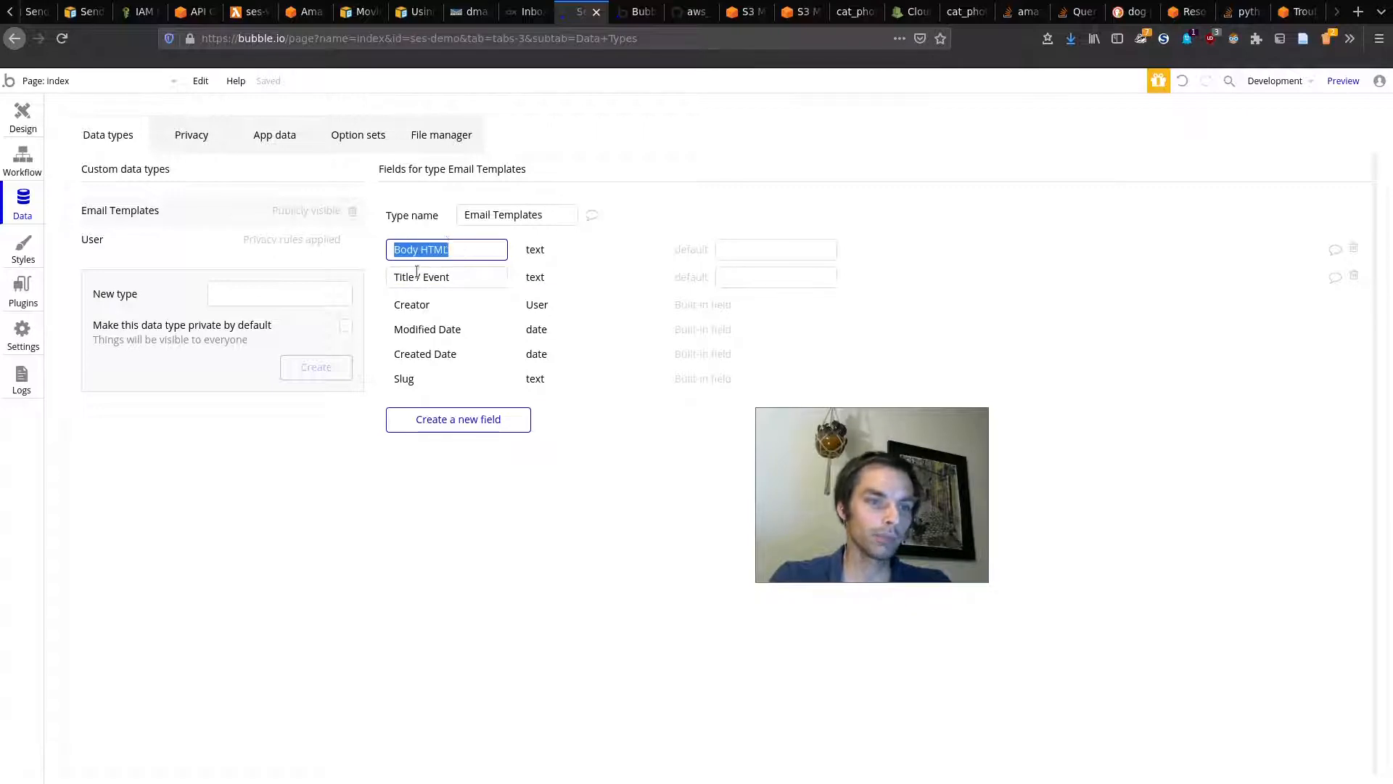
click(293, 138)
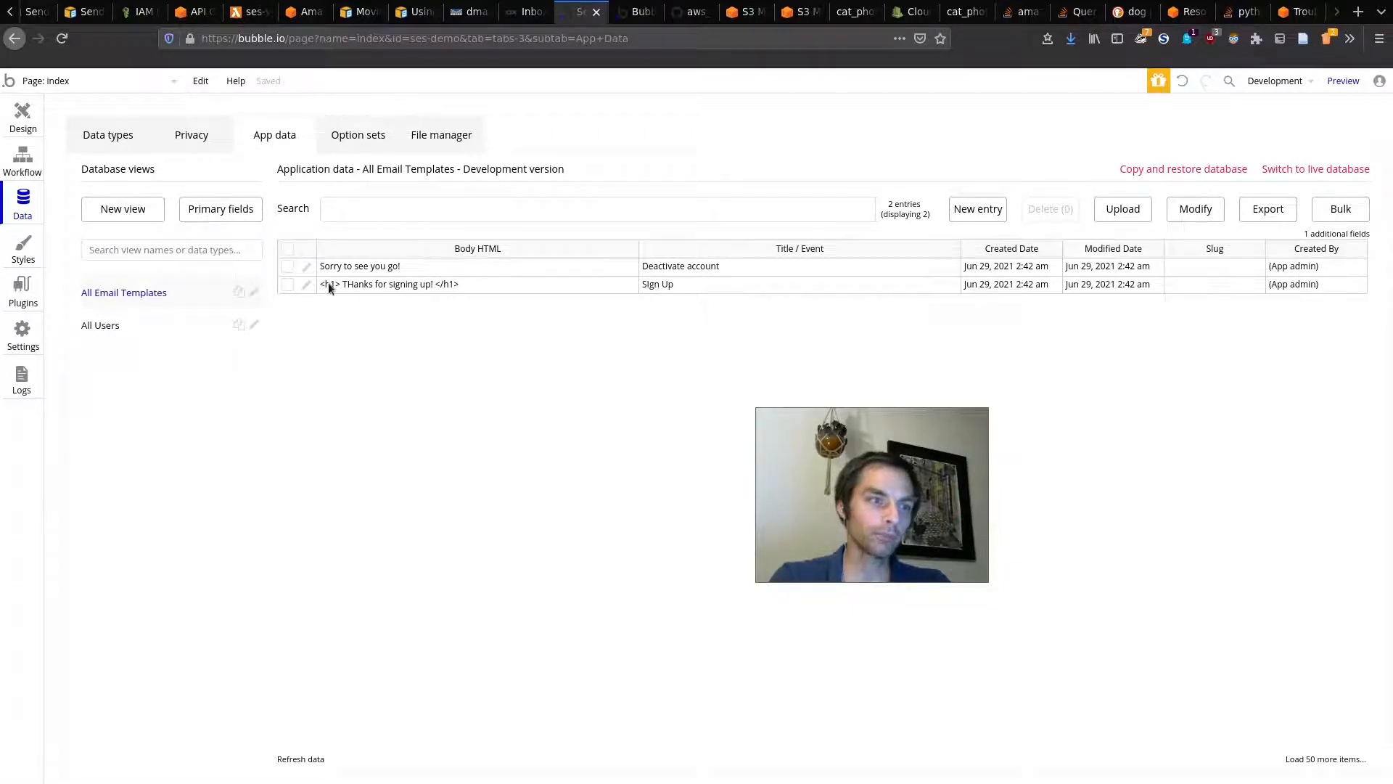
click(8, 161)
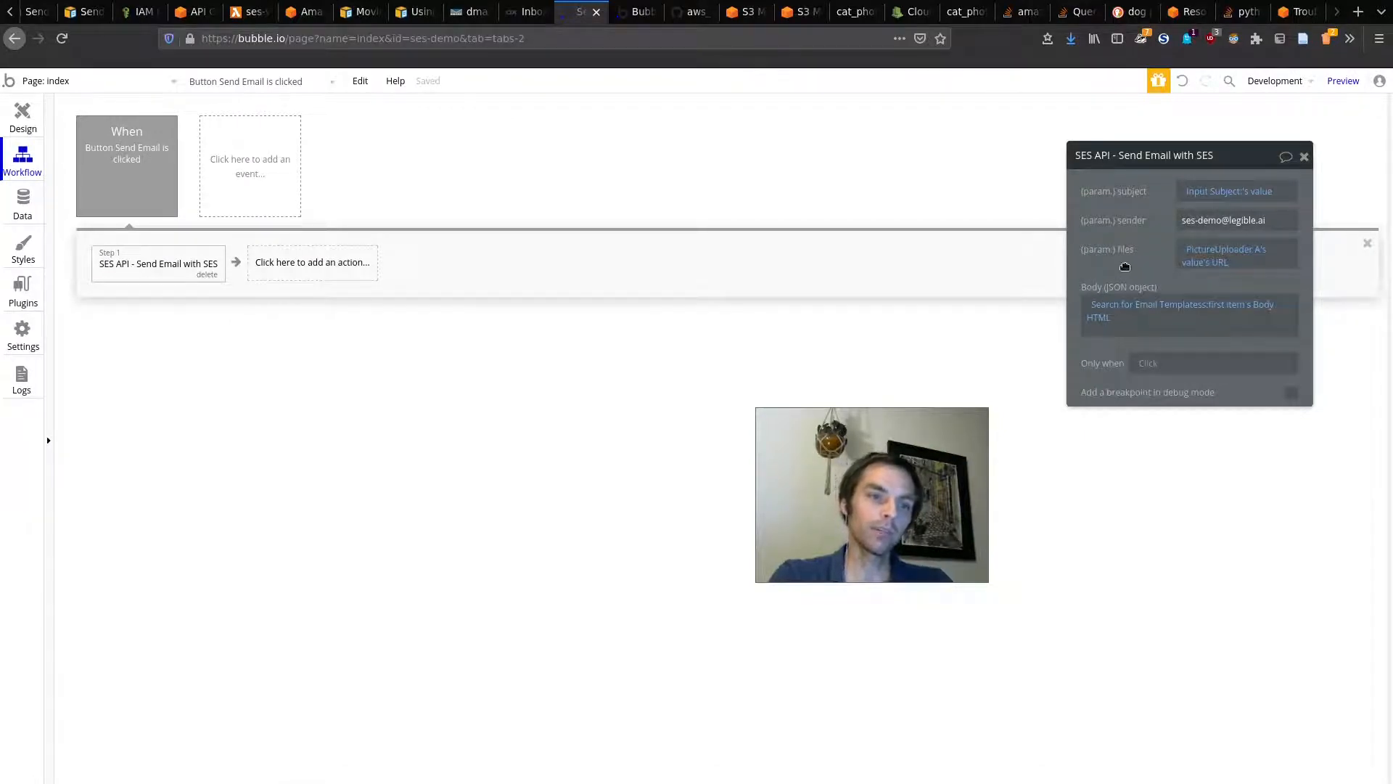
Step: Review the body's Search for Email Templates constraint, then move to the index page's email form design
click(1146, 306)
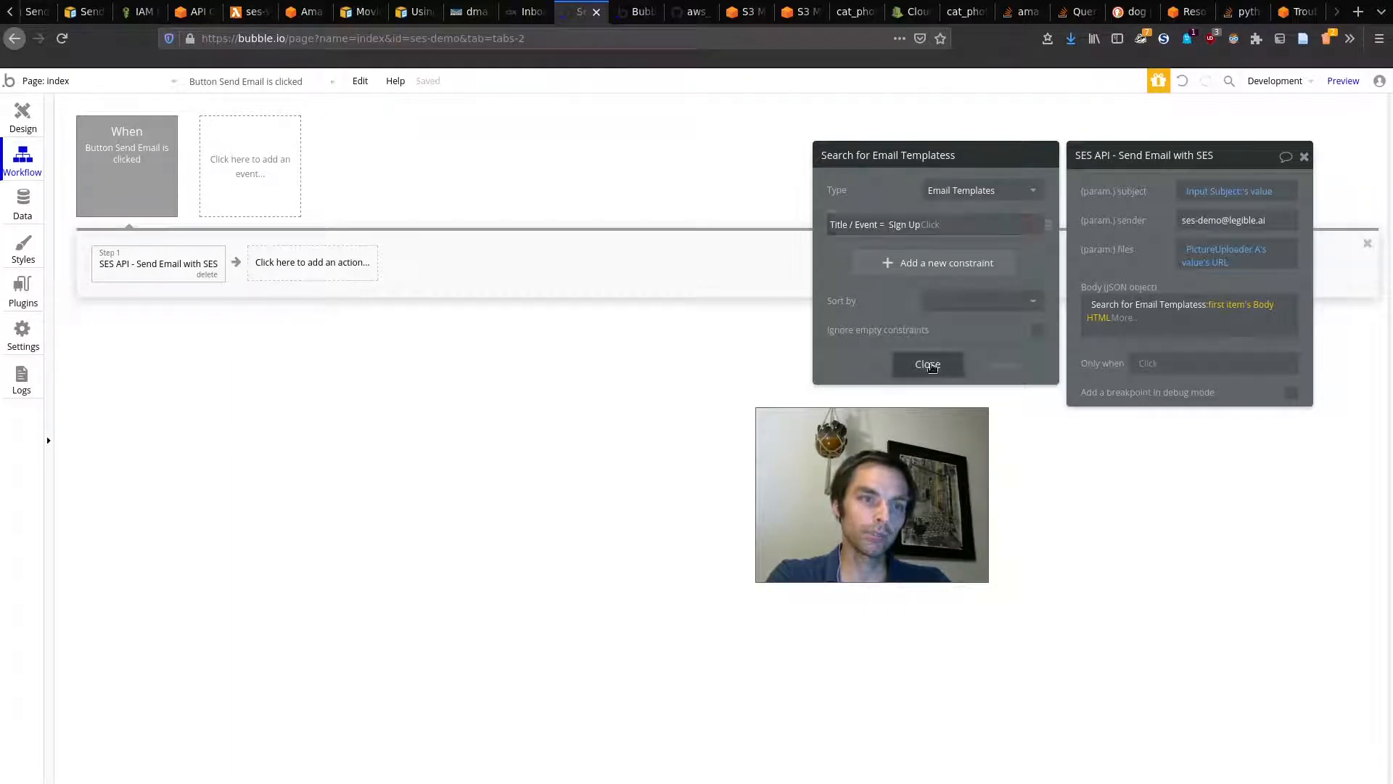
click(927, 364)
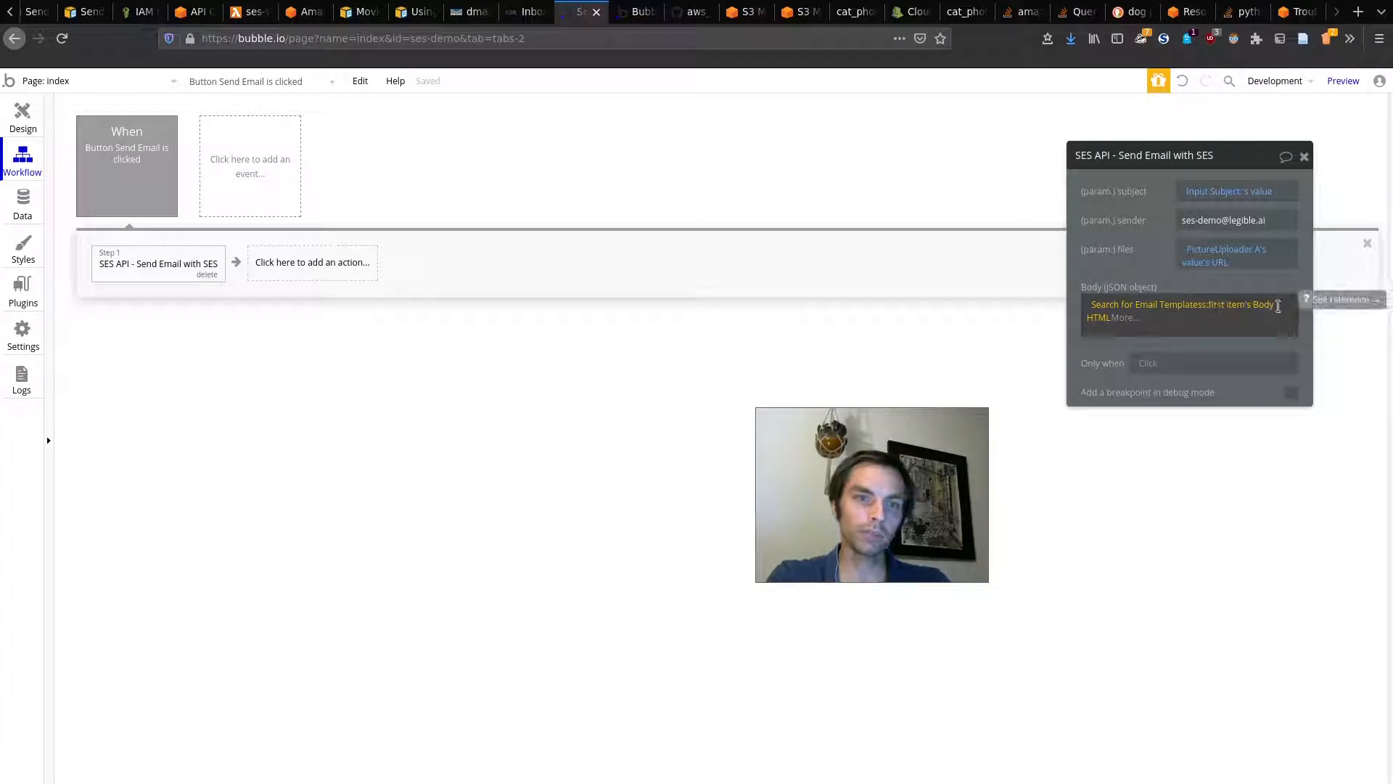
click(23, 201)
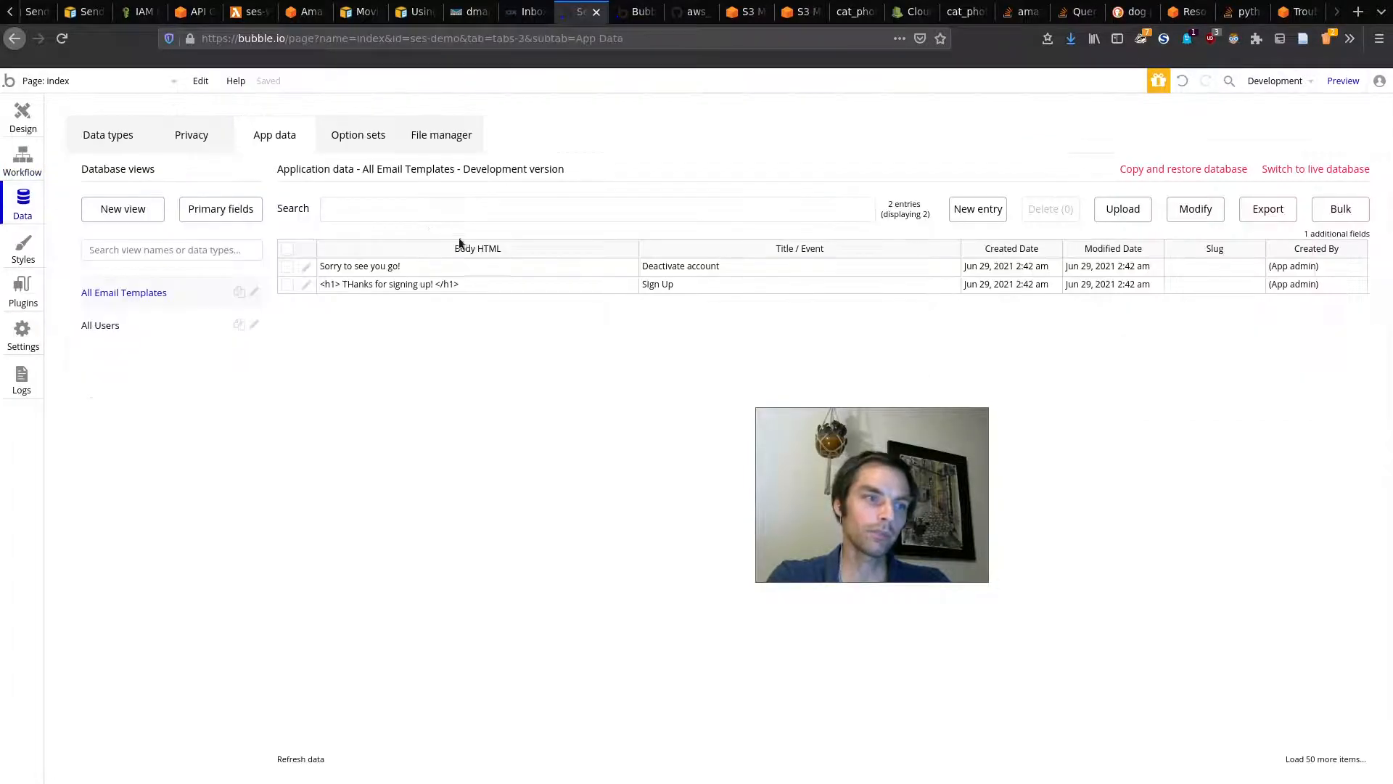
click(22, 116)
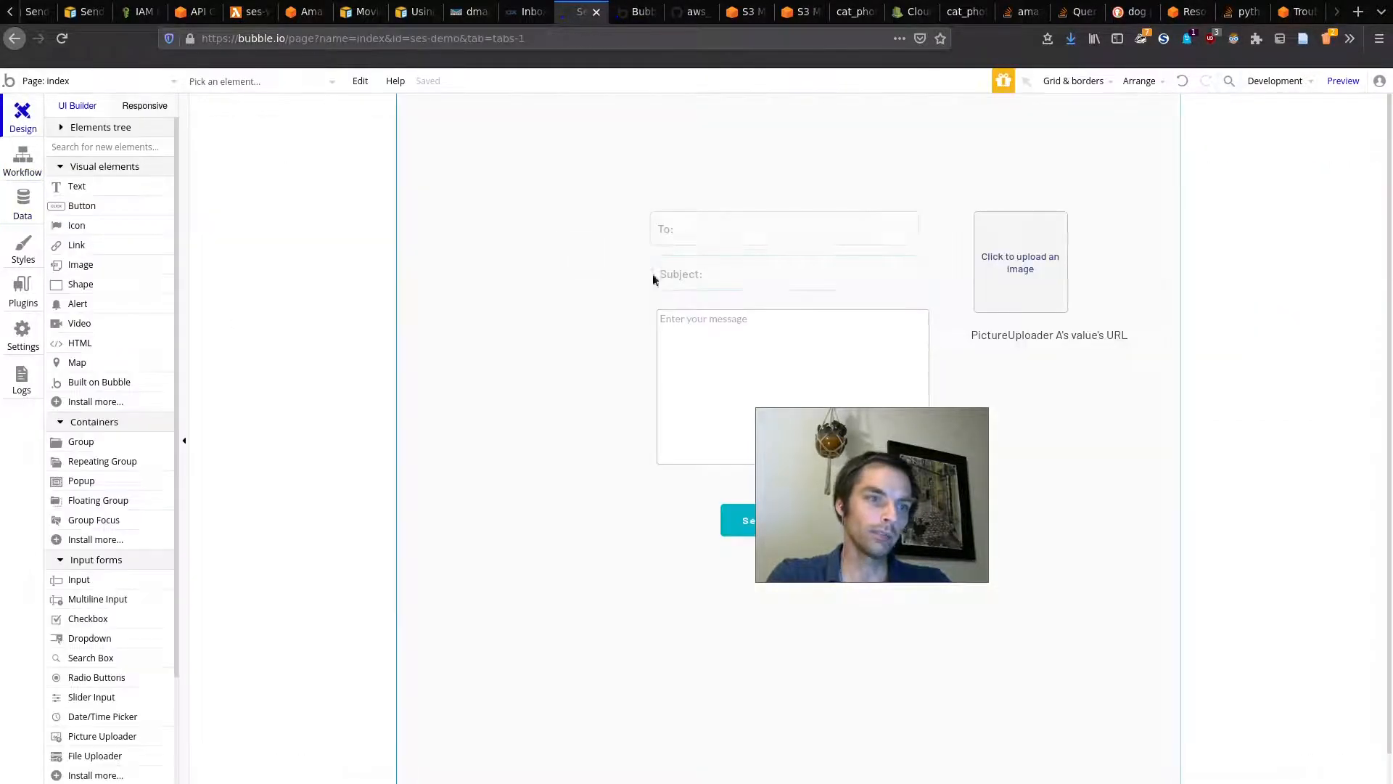
click(25, 161)
click(22, 211)
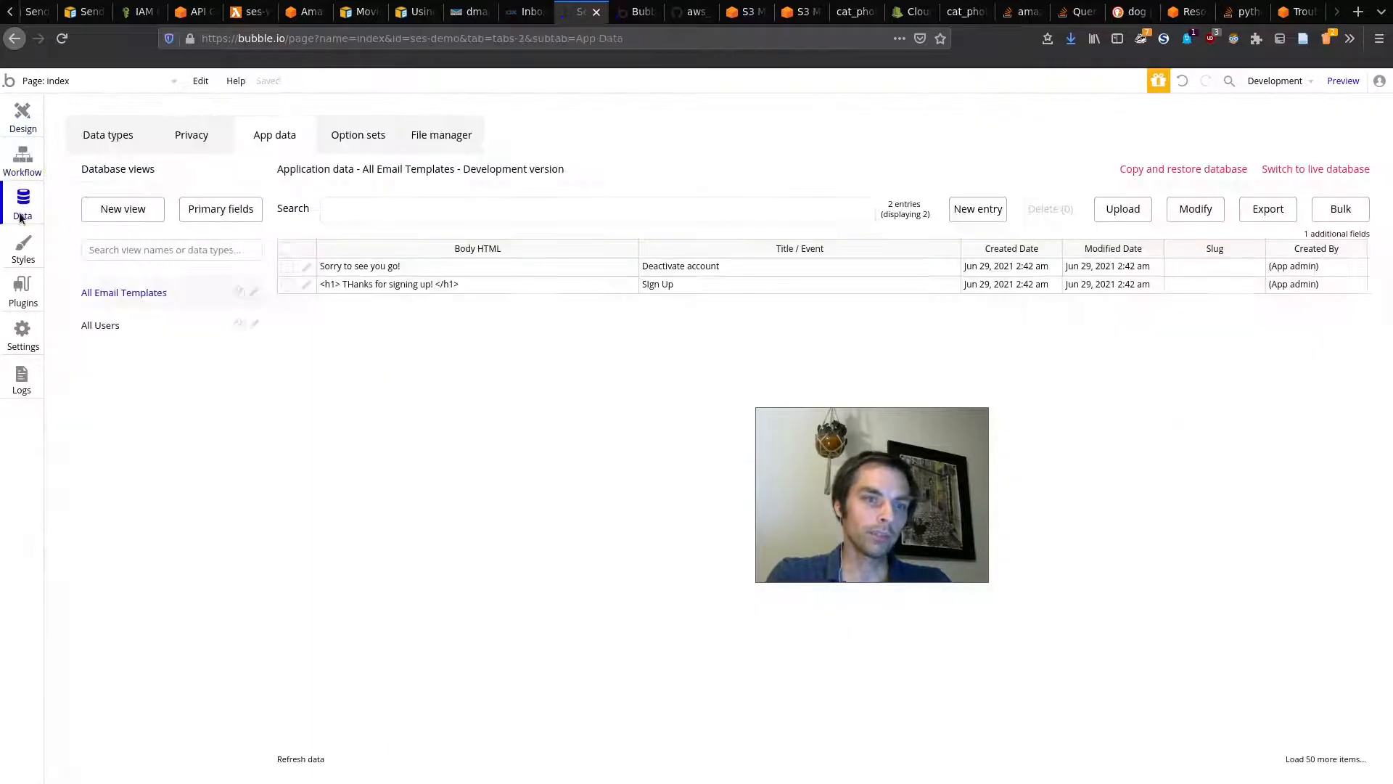
click(19, 174)
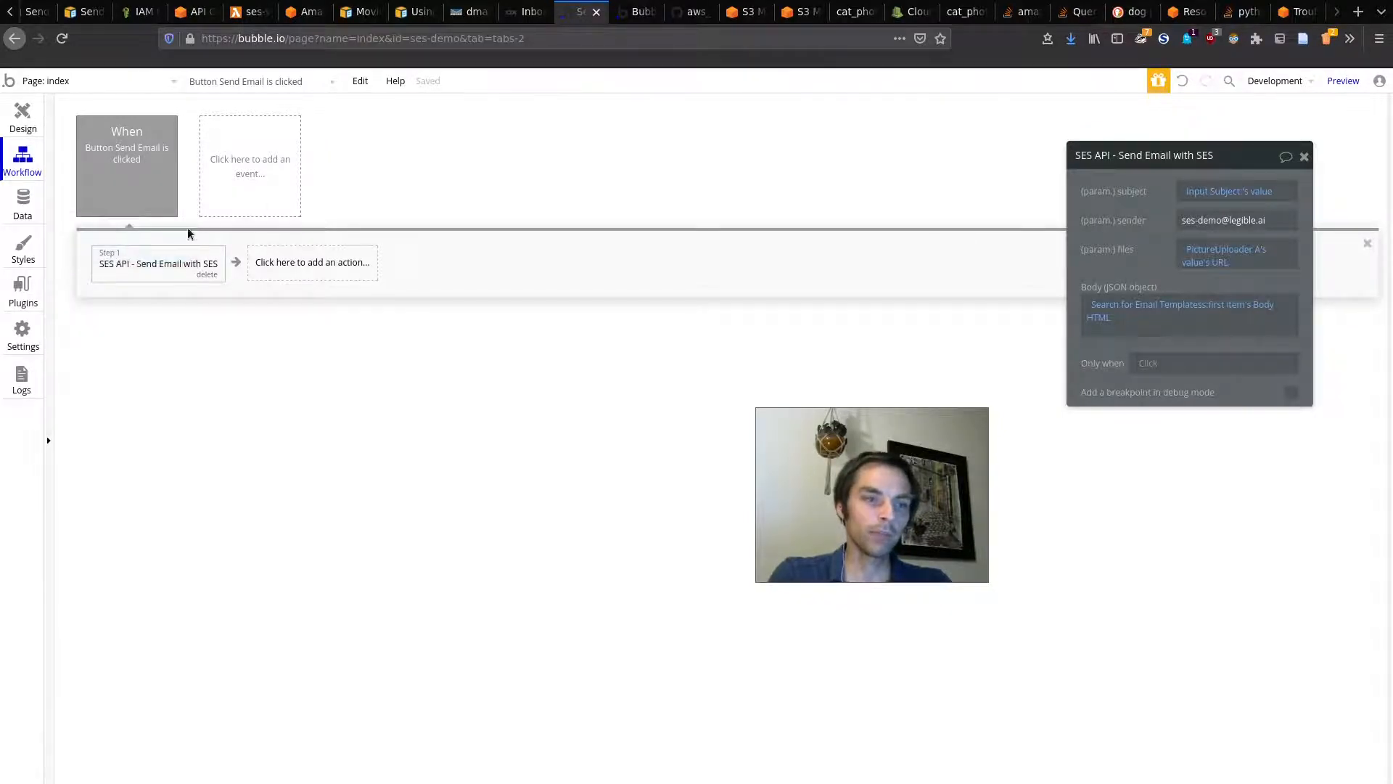
click(18, 122)
drag(911, 461, 1136, 497)
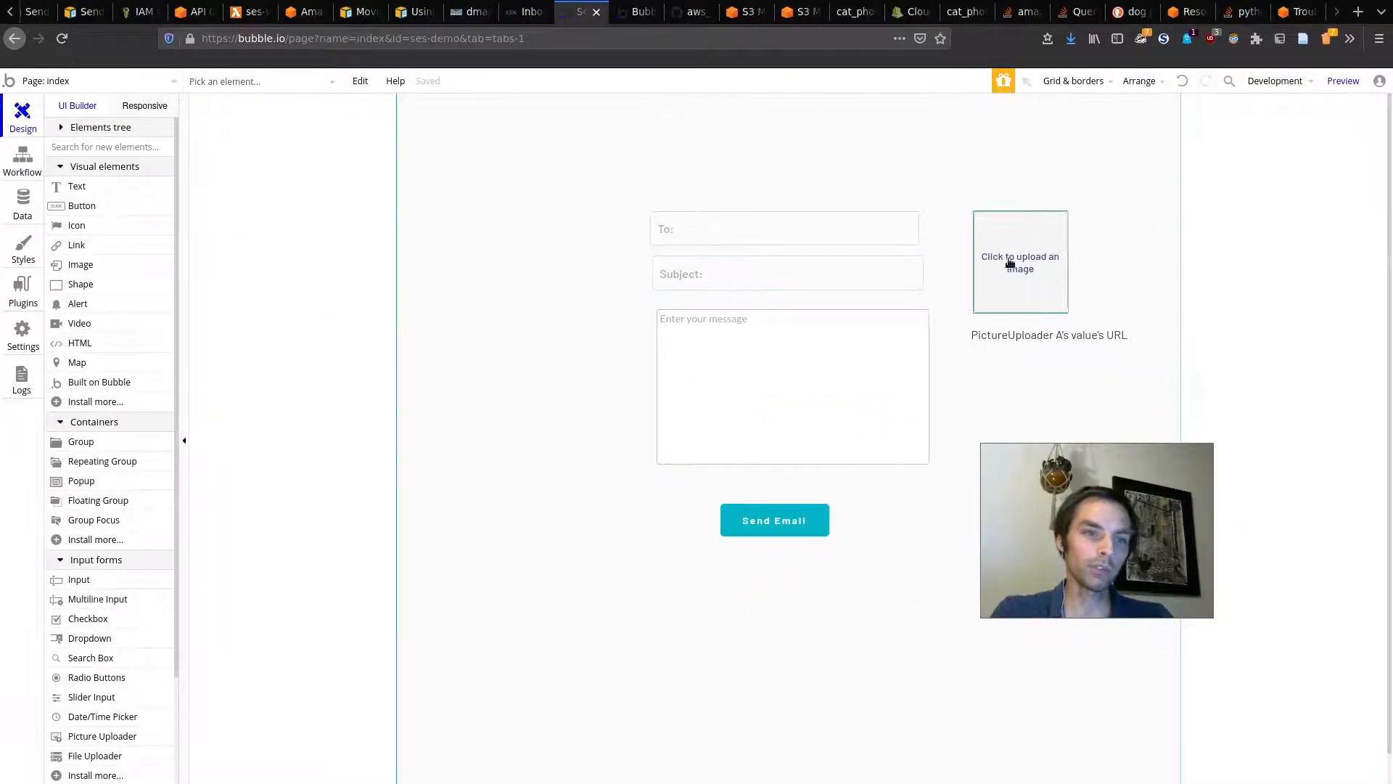
Step: Go to Bubble's Data section and list the uploaded files in the File manager
click(22, 294)
drag(1042, 497, 1061, 553)
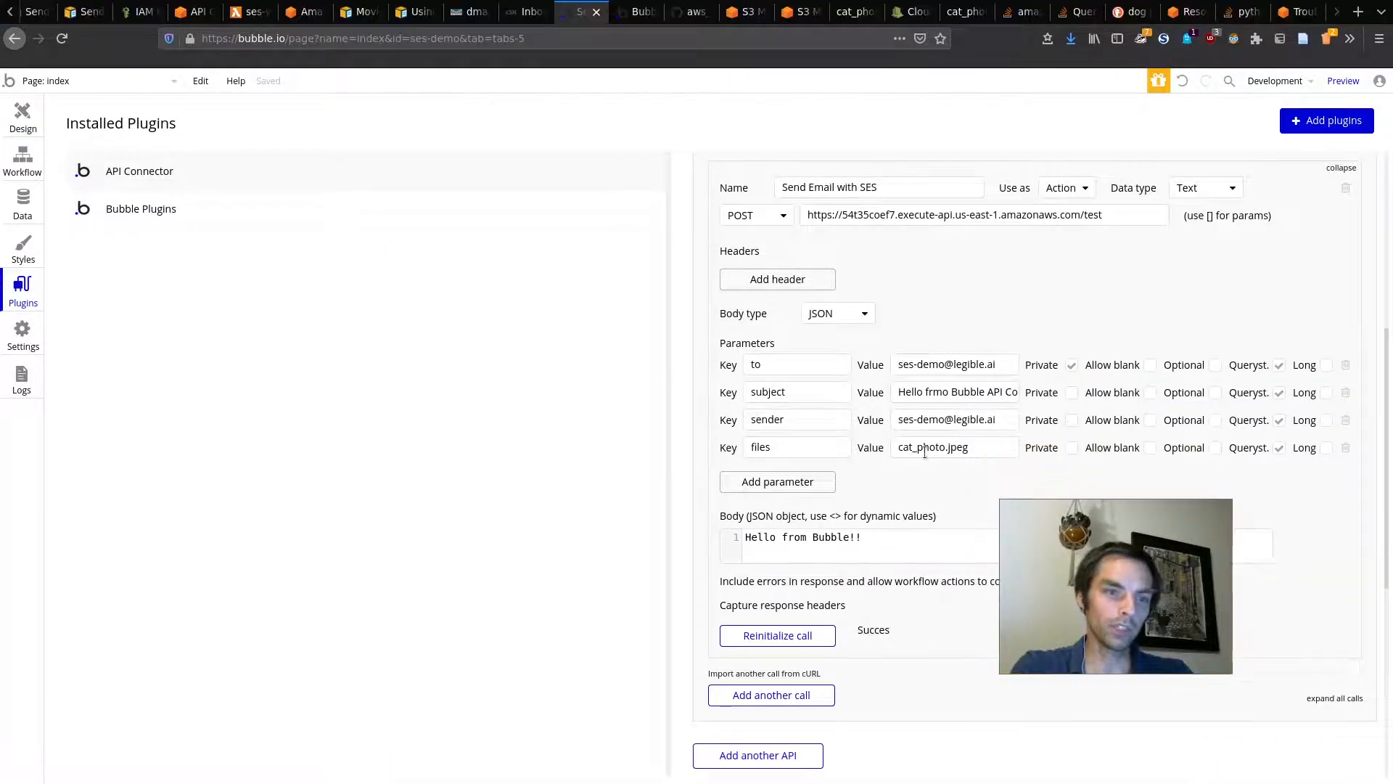
click(24, 216)
click(432, 135)
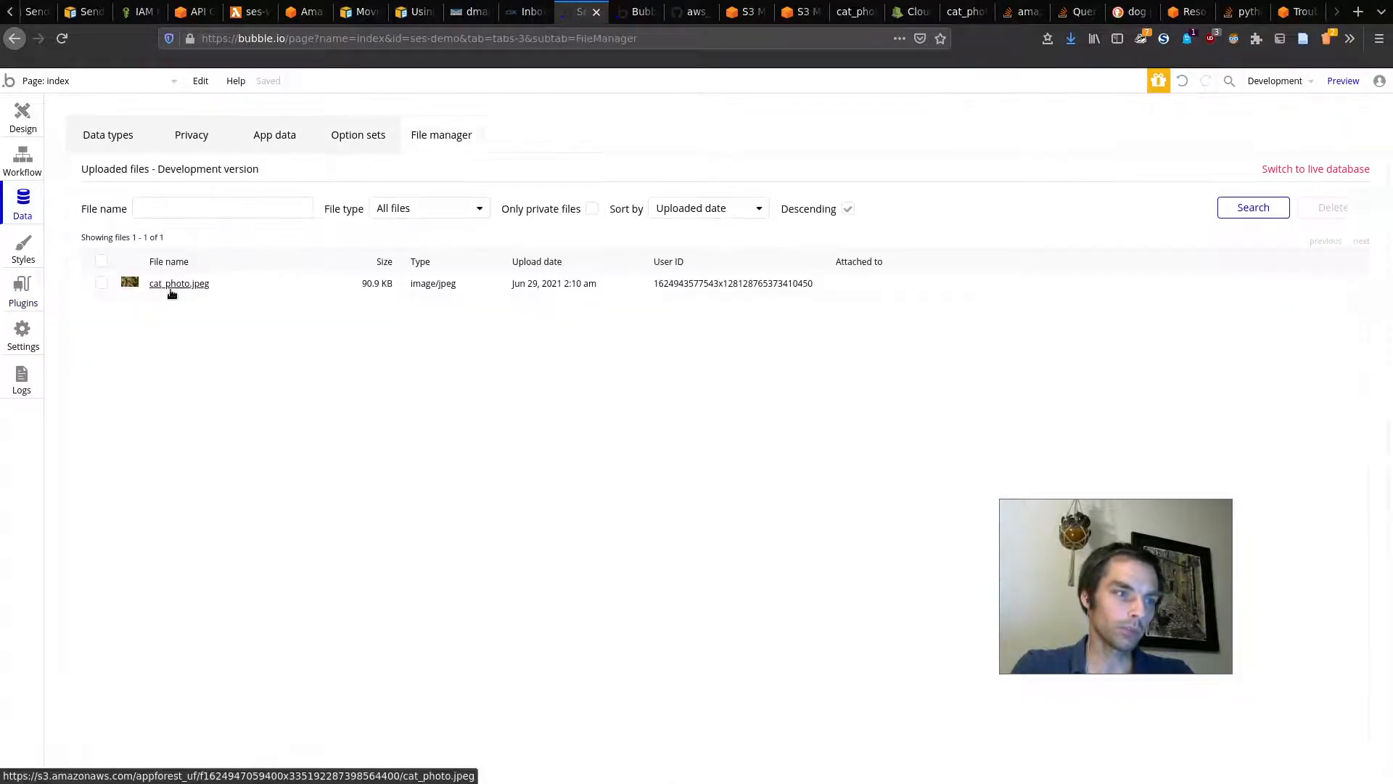
Step: Open cat_photo.jpeg's S3 link and select its stored file key in the address
right_click(172, 284)
click(151, 294)
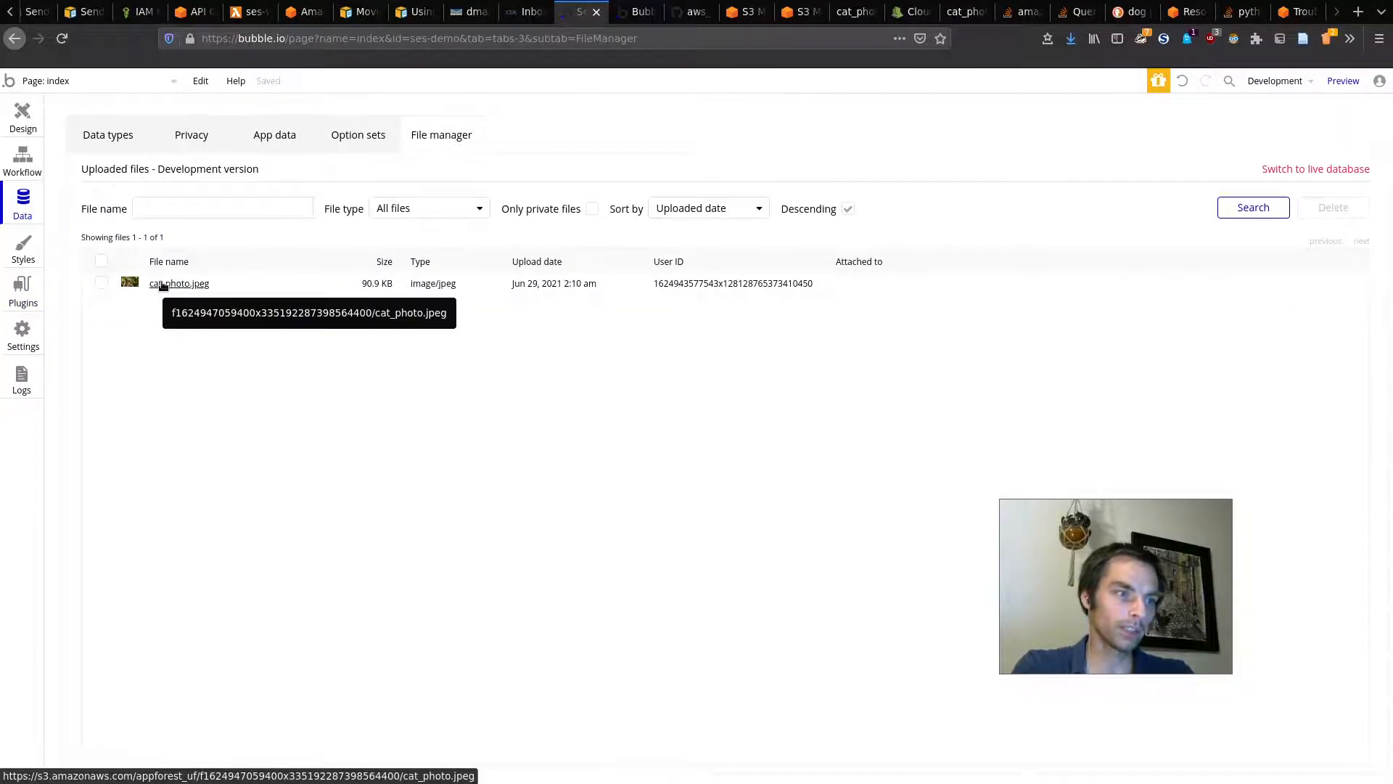
click(162, 284)
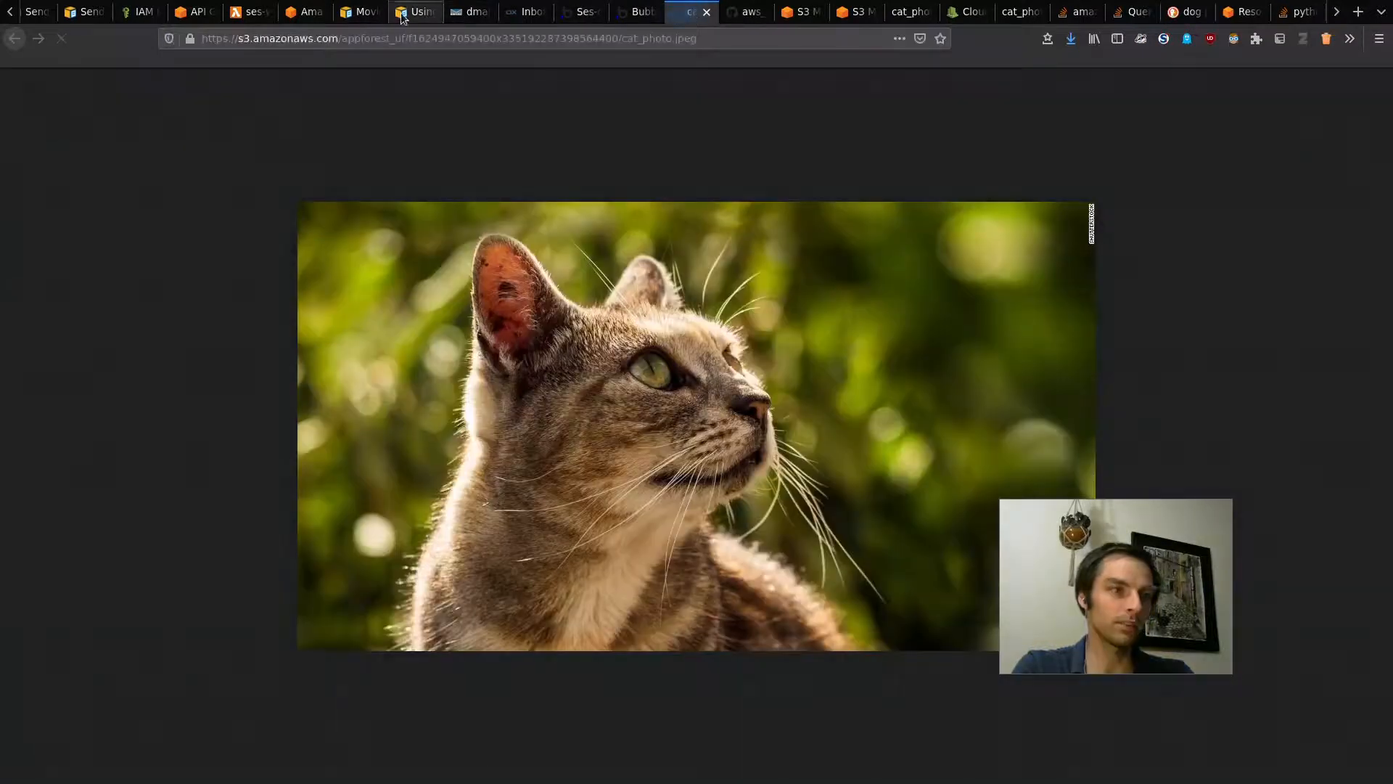
drag(413, 39, 761, 47)
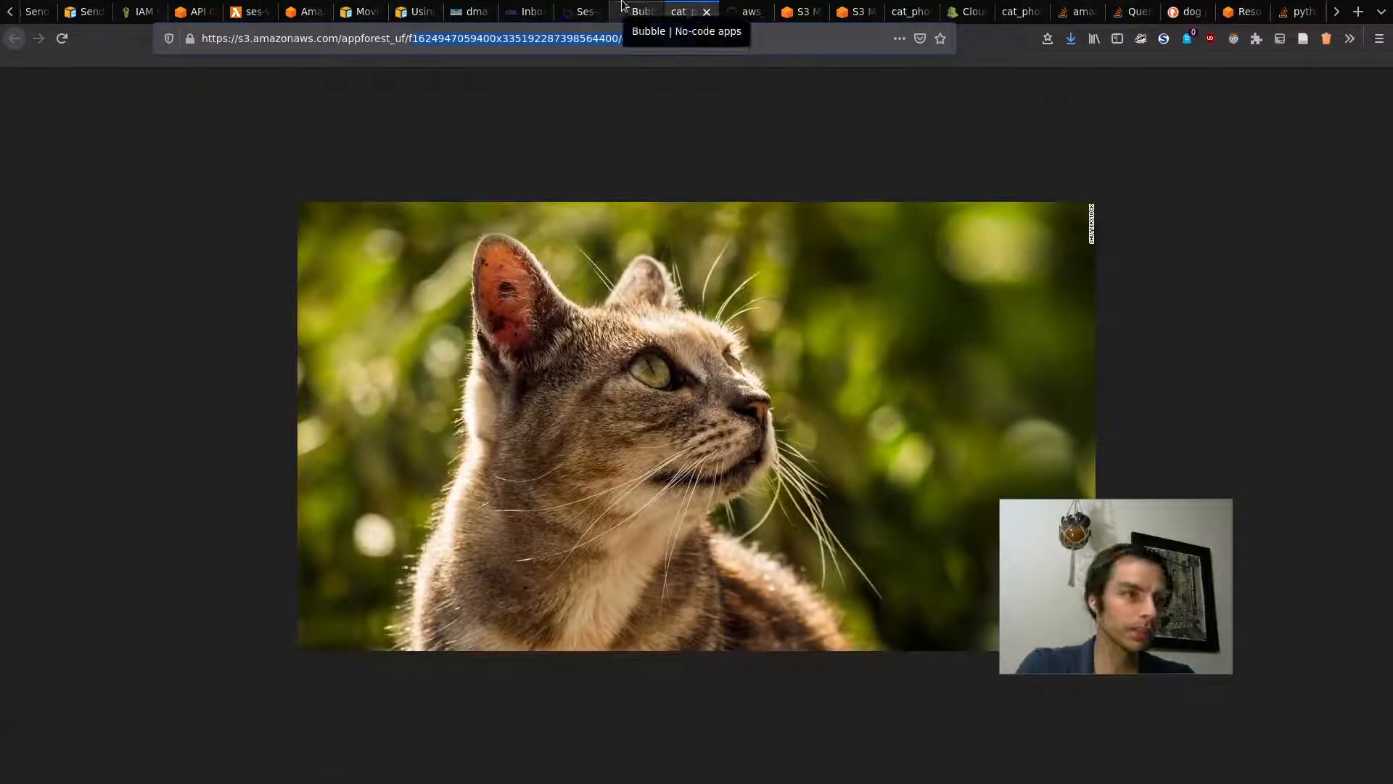
click(646, 11)
click(580, 12)
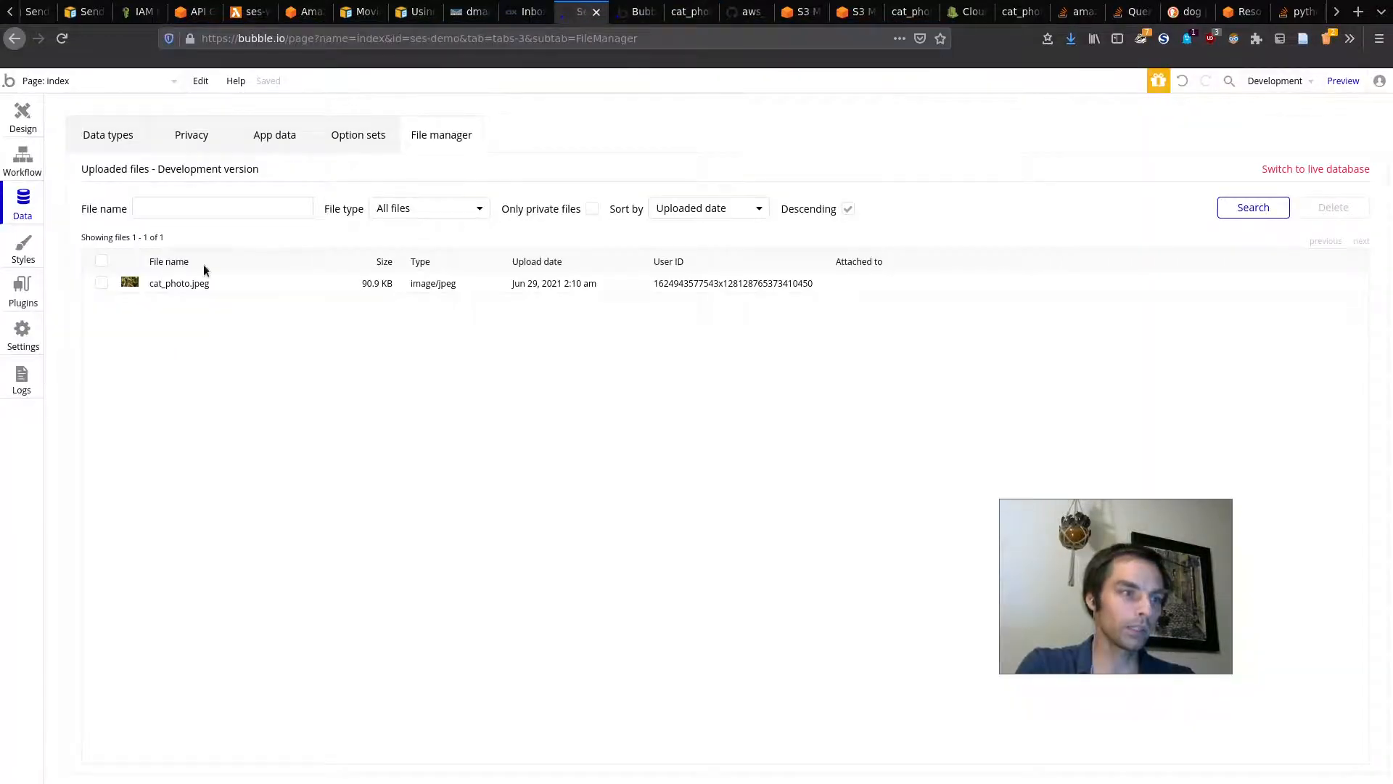
Step: Replace the SES call's files value cat_photo.jpeg with the copied file key and reinitialize the call
click(11, 308)
triple_click(940, 444)
key(ctrl+v)
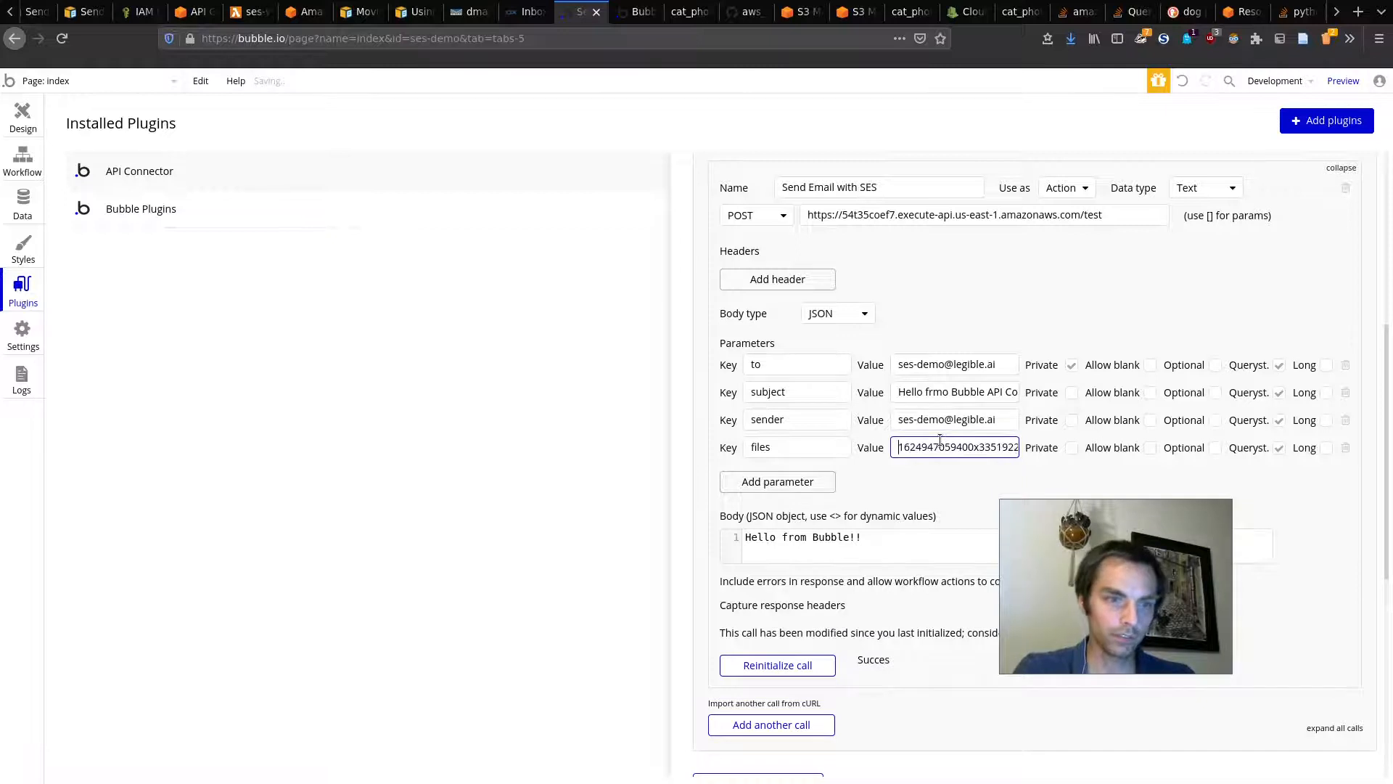
click(784, 666)
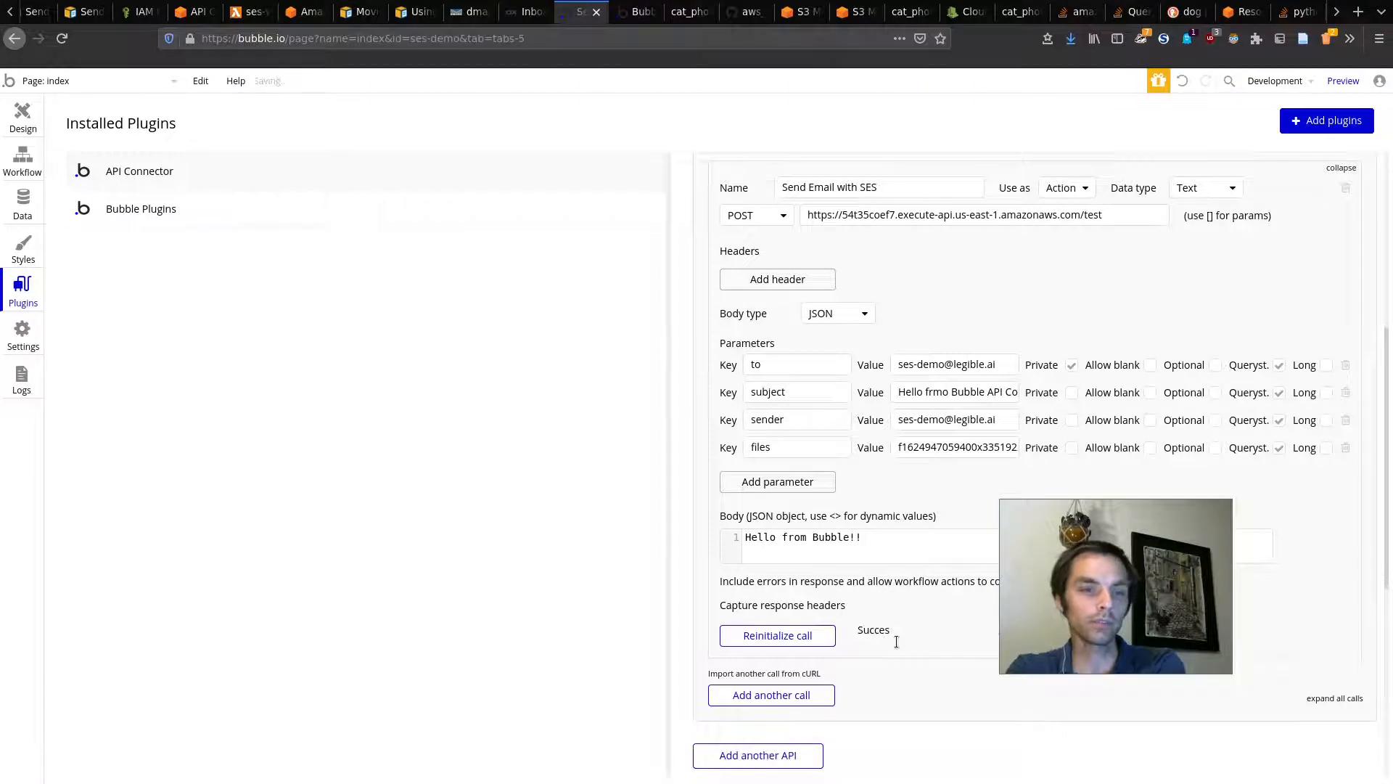
click(19, 125)
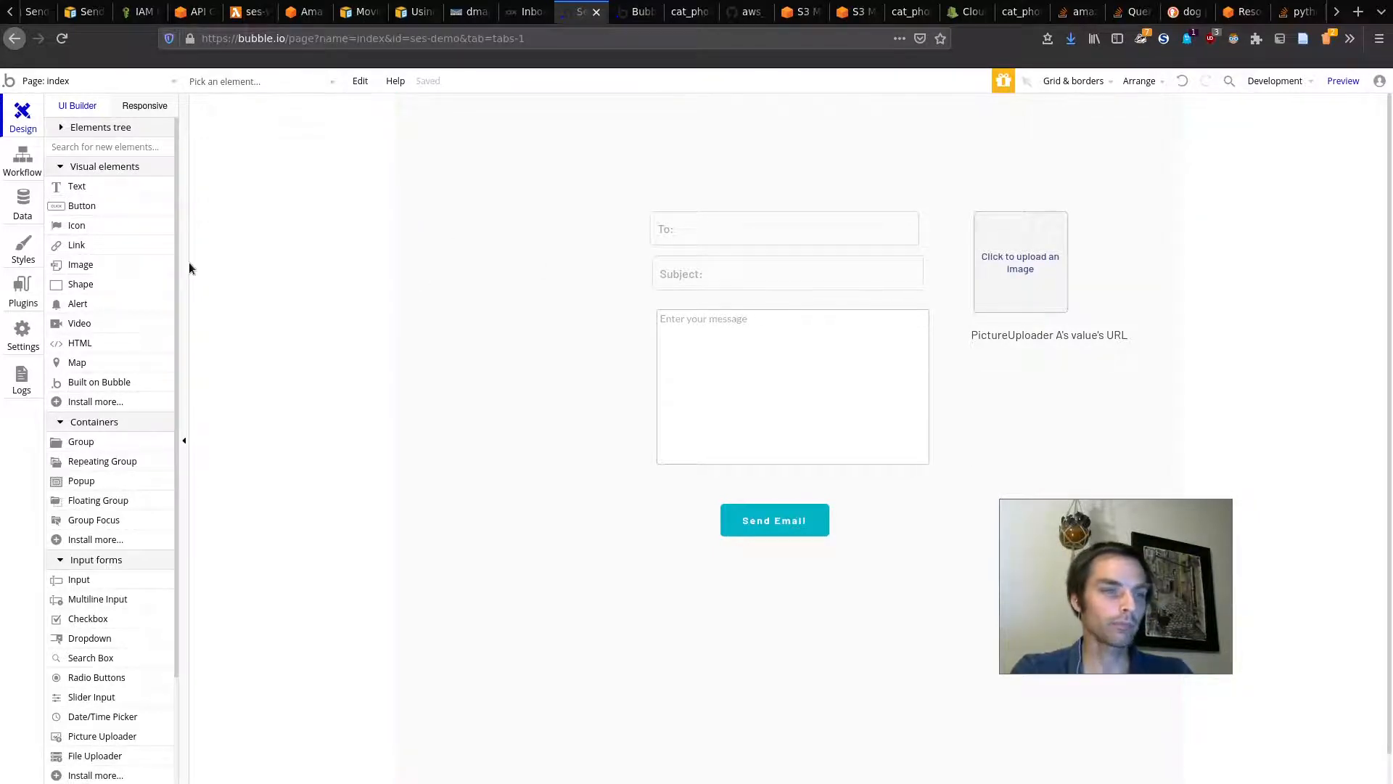
Step: Dismiss the SES error in the app preview and reload it at 100% zoom
click(637, 5)
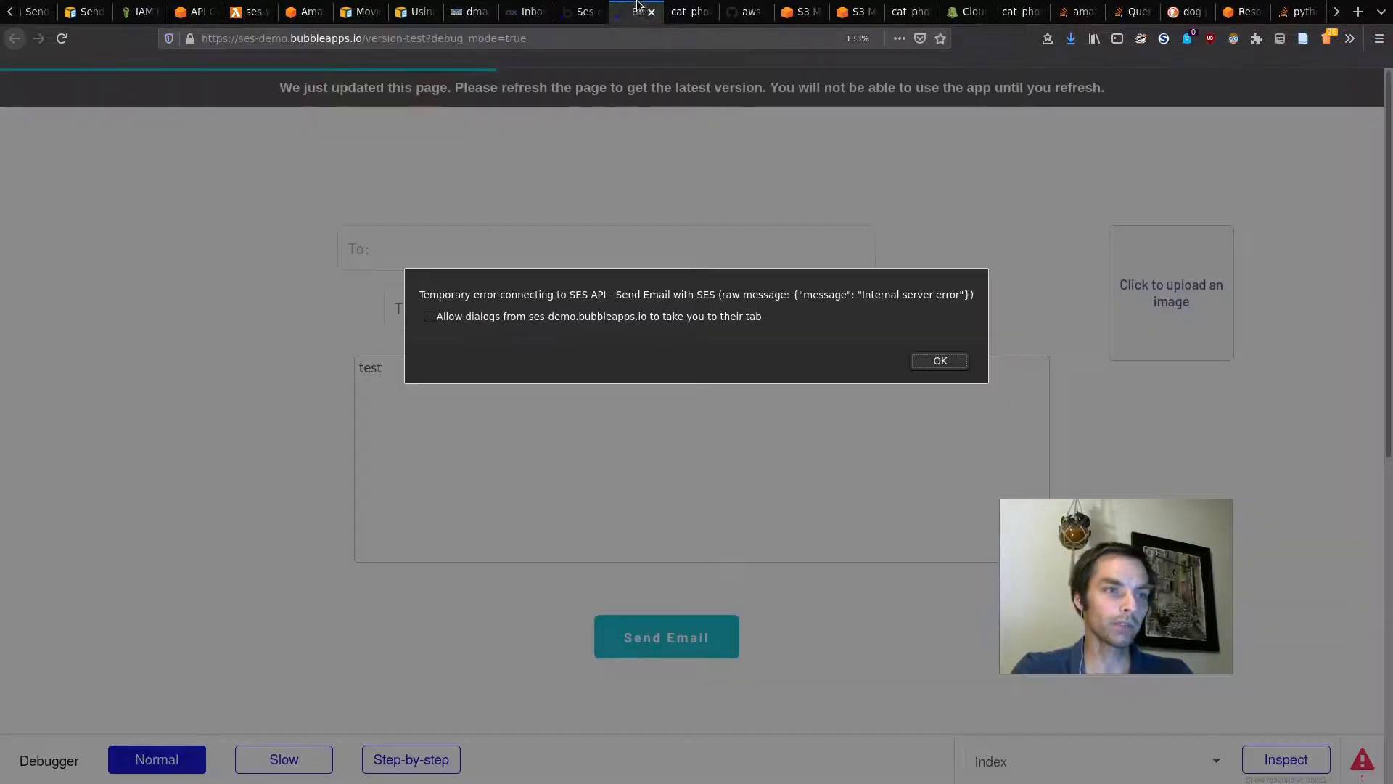
click(925, 359)
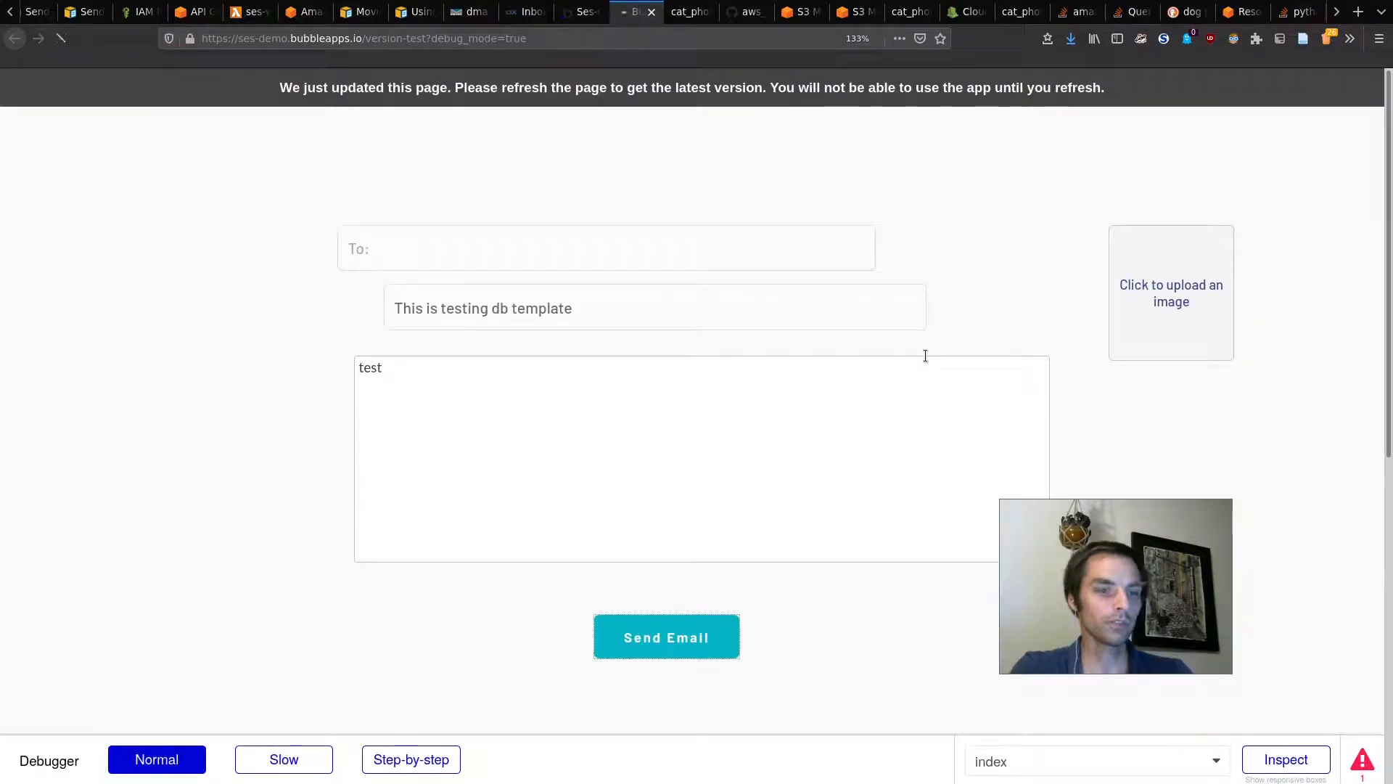
key(ctrl+0)
key(ctrl+r)
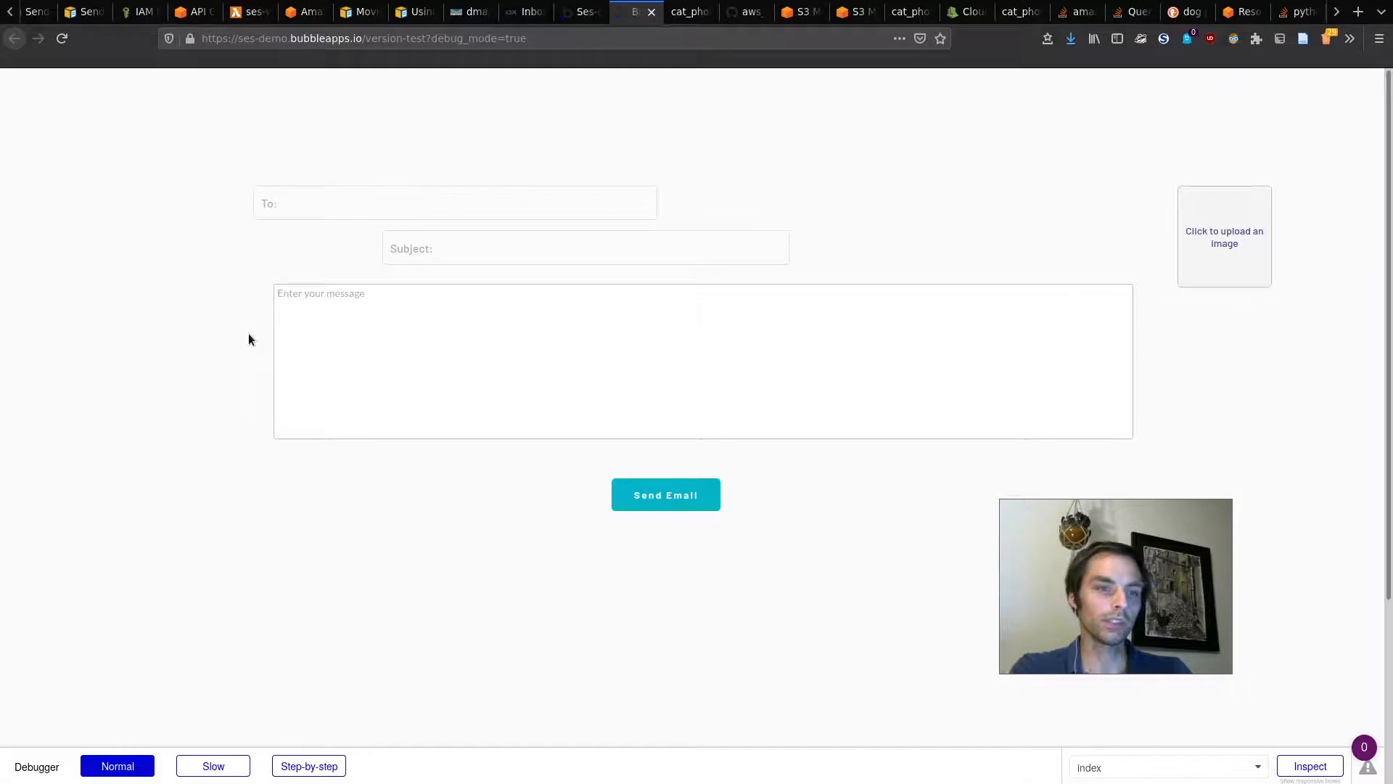
Step: Send an email with subject 'This is a DB-defined template test' and message 'testasdf'
click(497, 258)
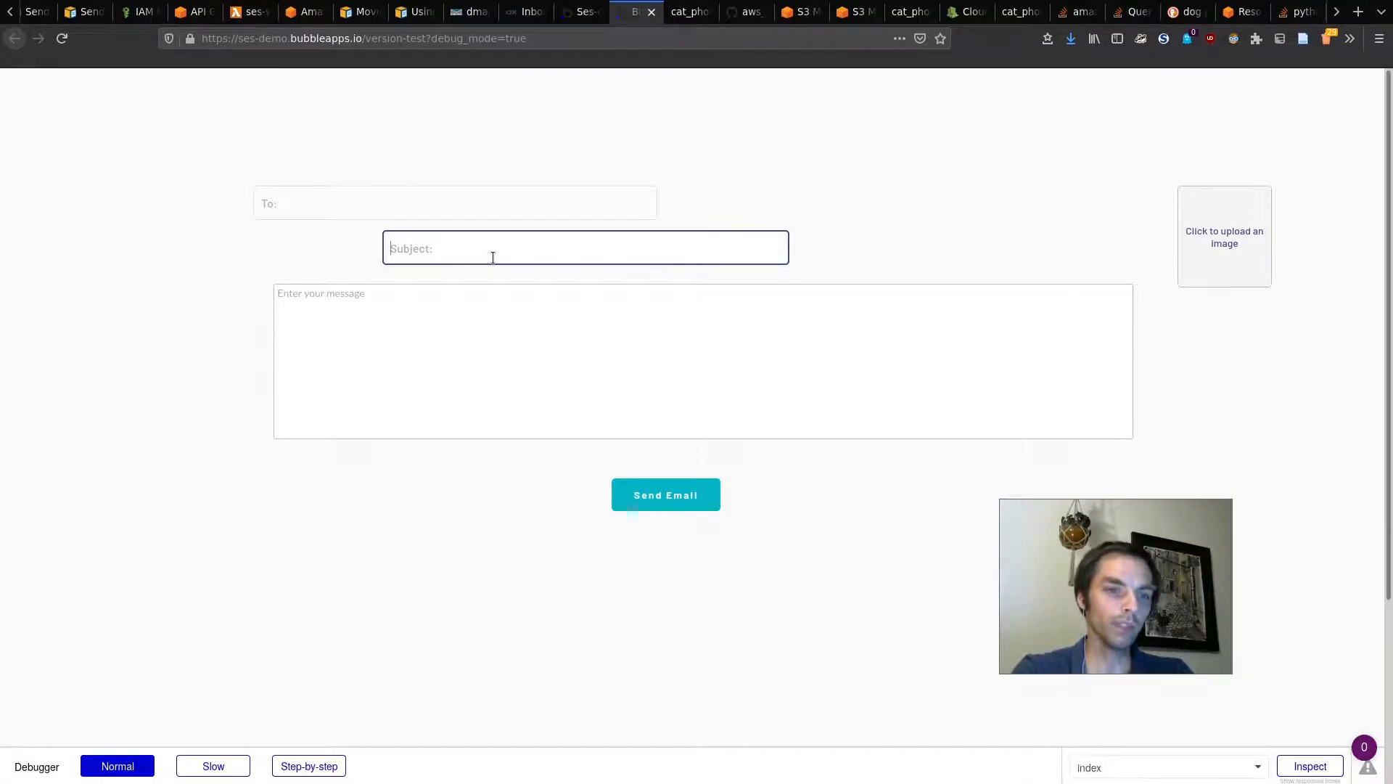
click(460, 356)
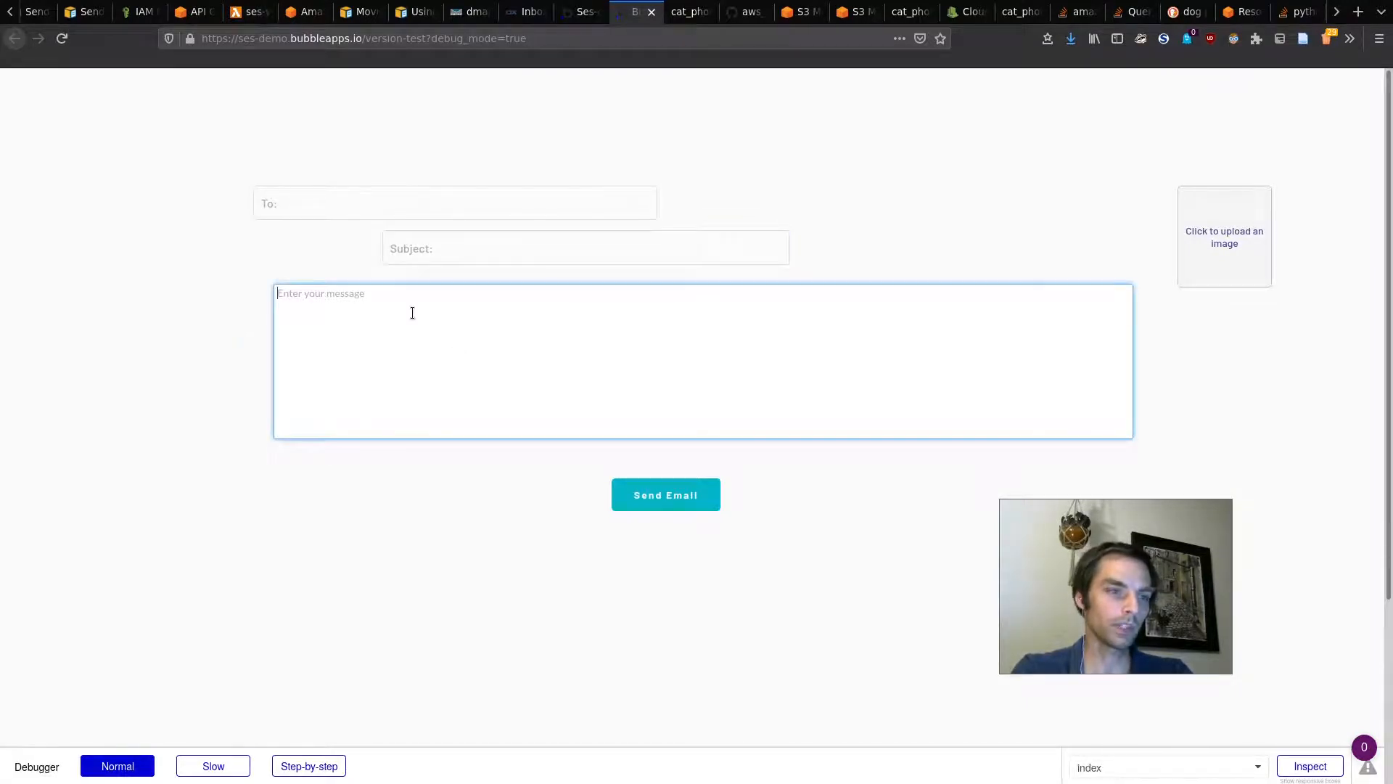
text(testa)
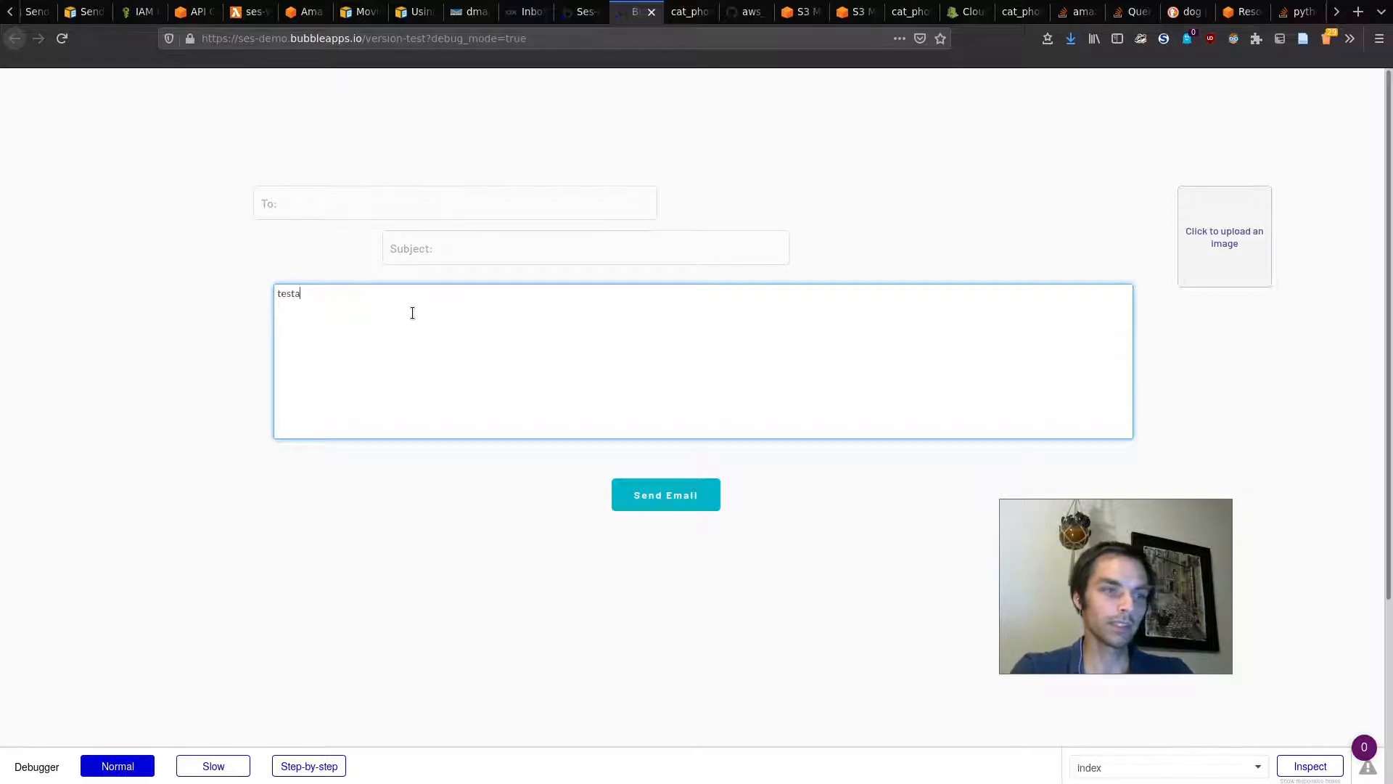
text(sdf)
click(453, 253)
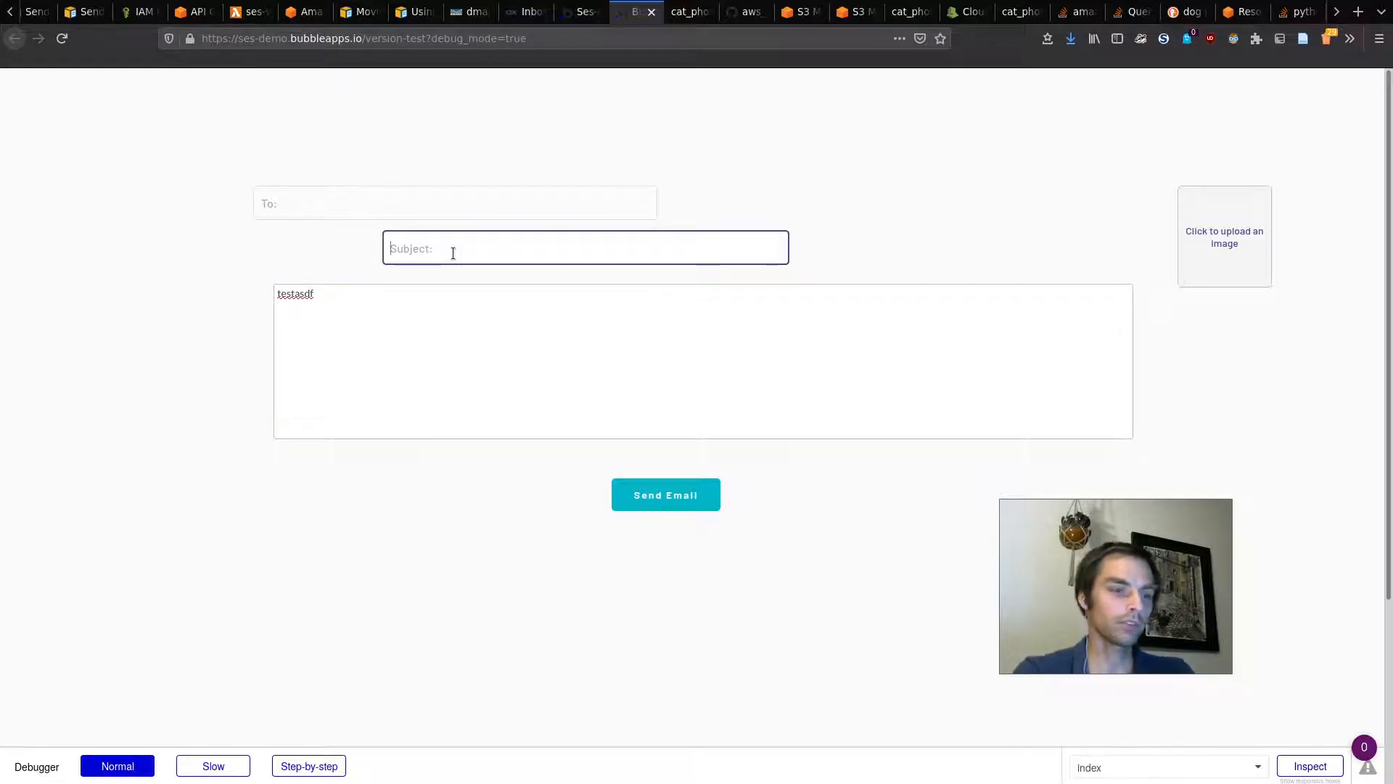
text(This is a DB-defined template test)
click(665, 494)
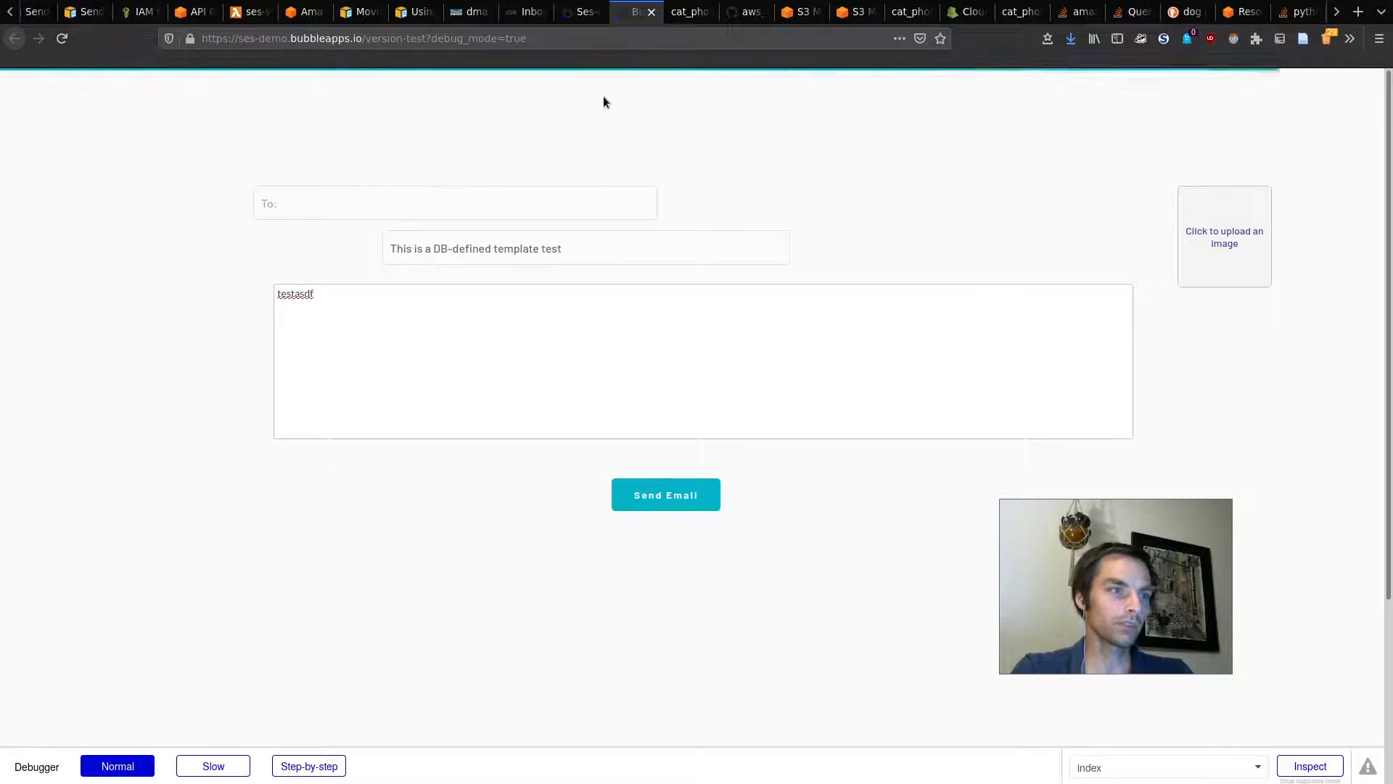
click(526, 11)
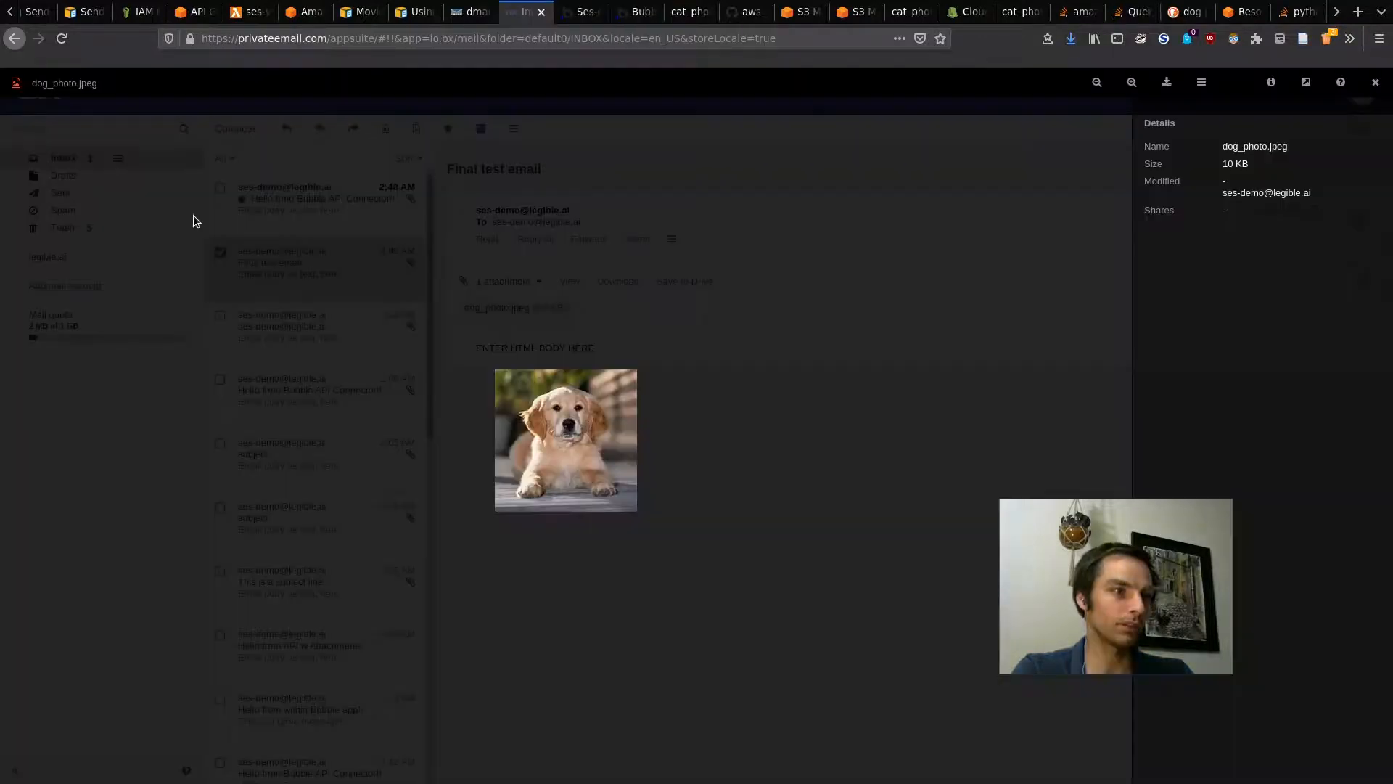
Step: Open the received 'This is a DB-defined template test' email and show its cat_photo.jpeg attachment
key(Escape)
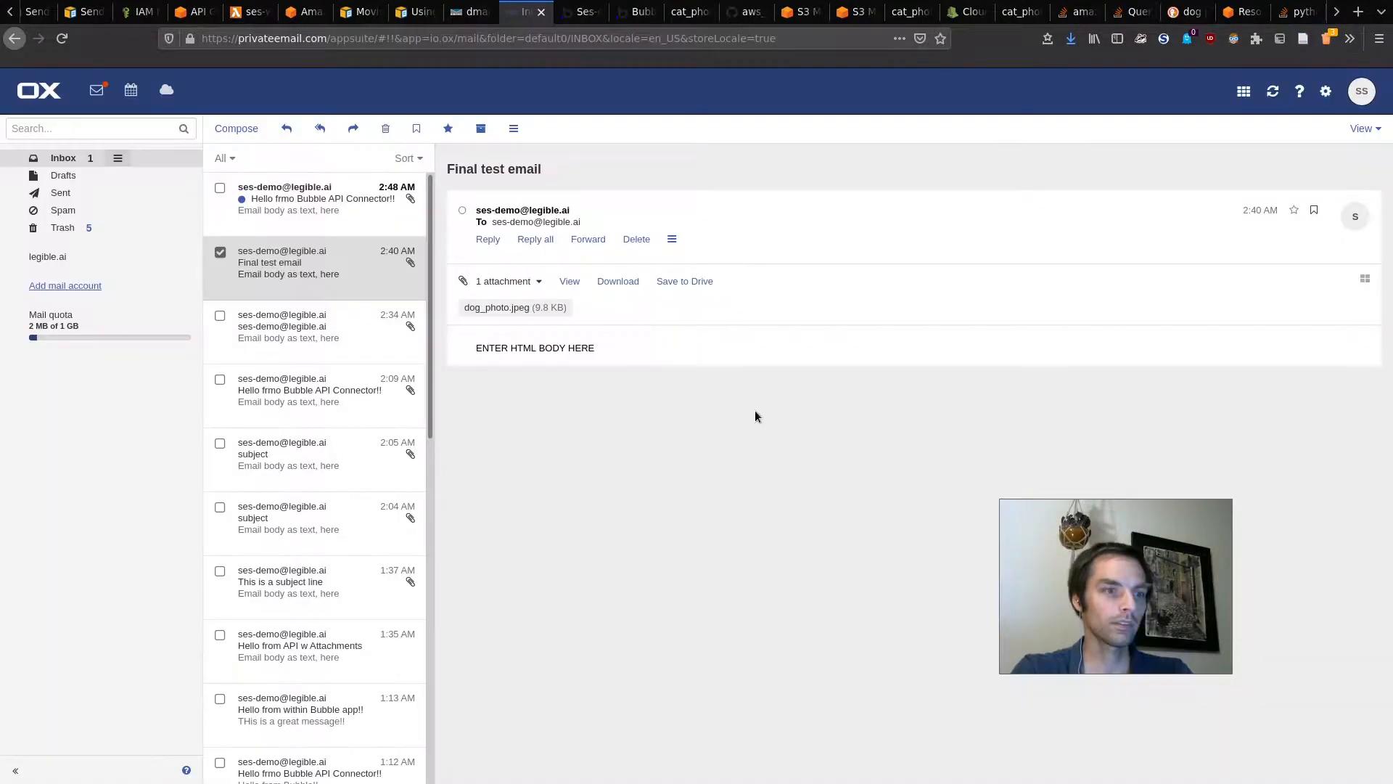
click(323, 212)
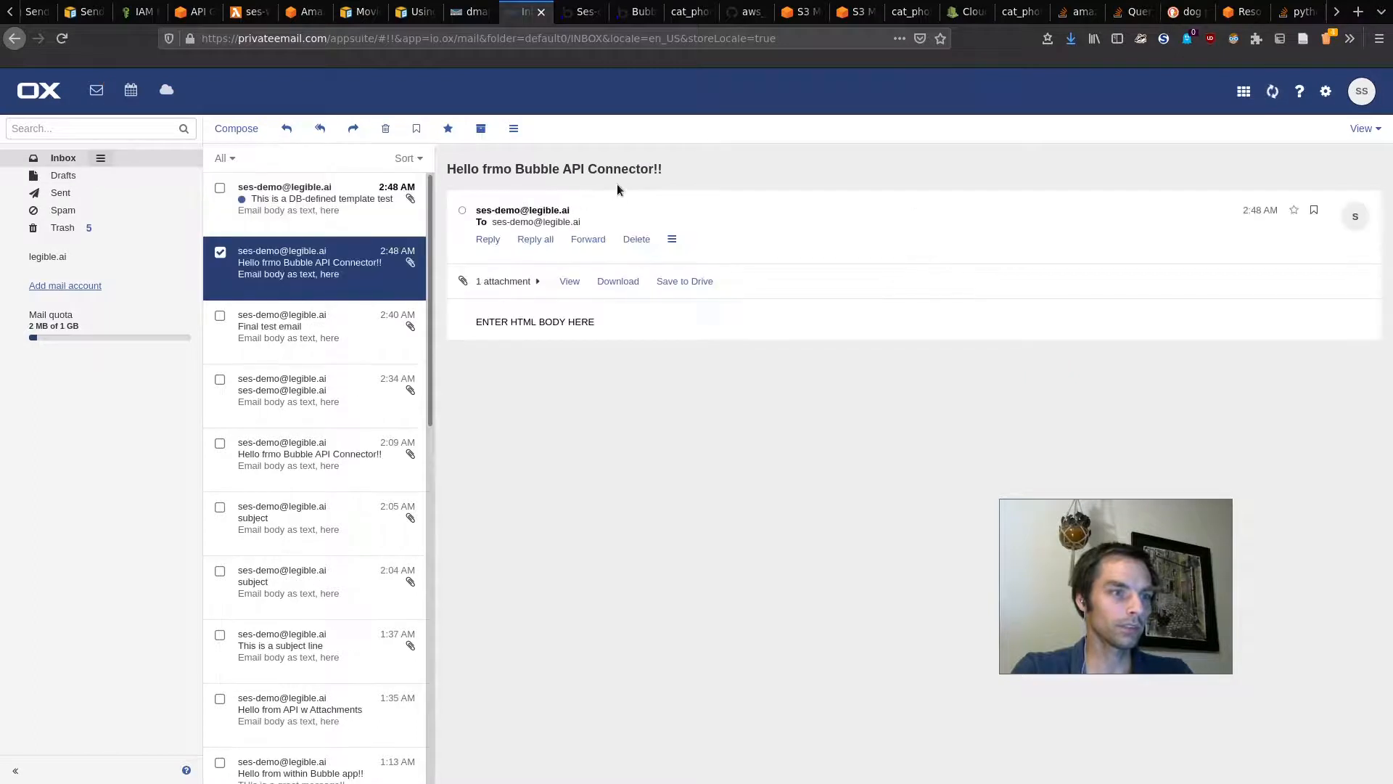
click(327, 207)
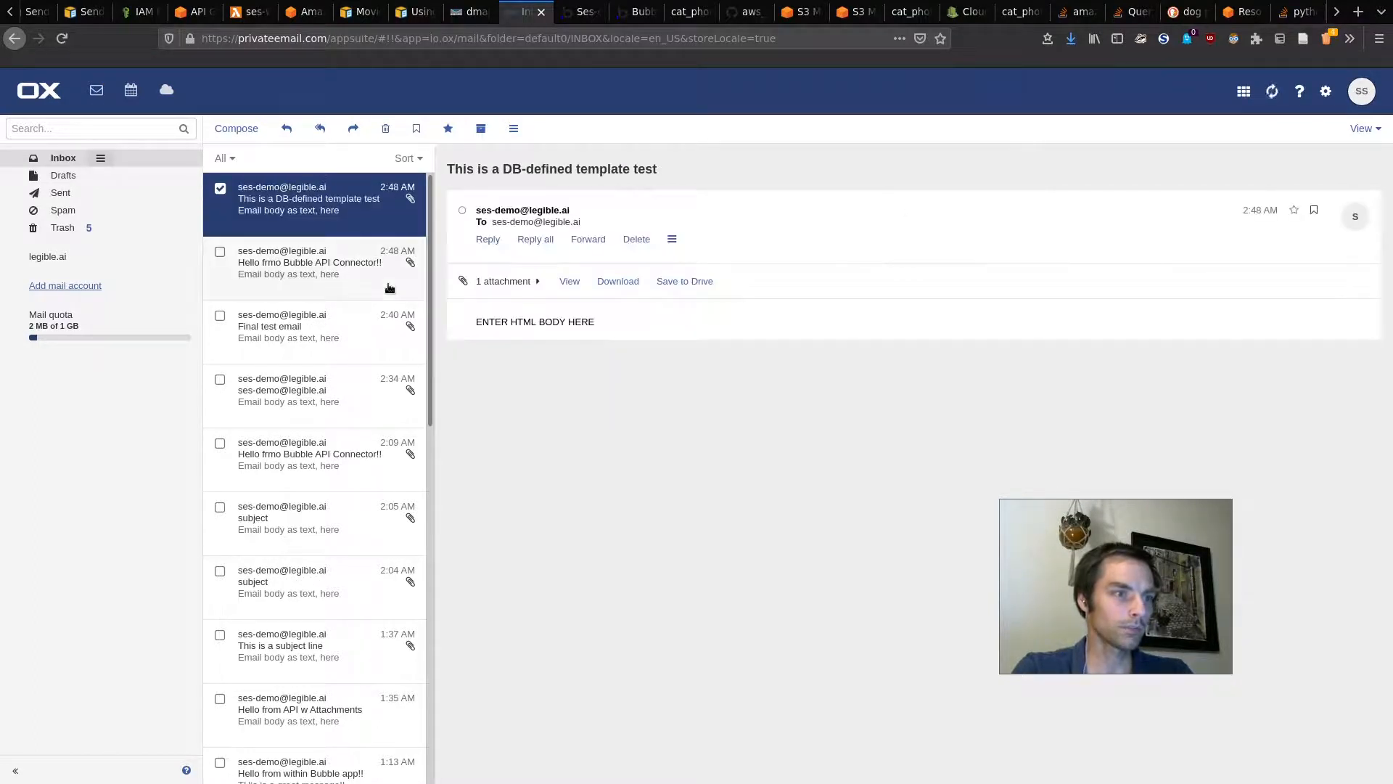
drag(471, 169, 575, 169)
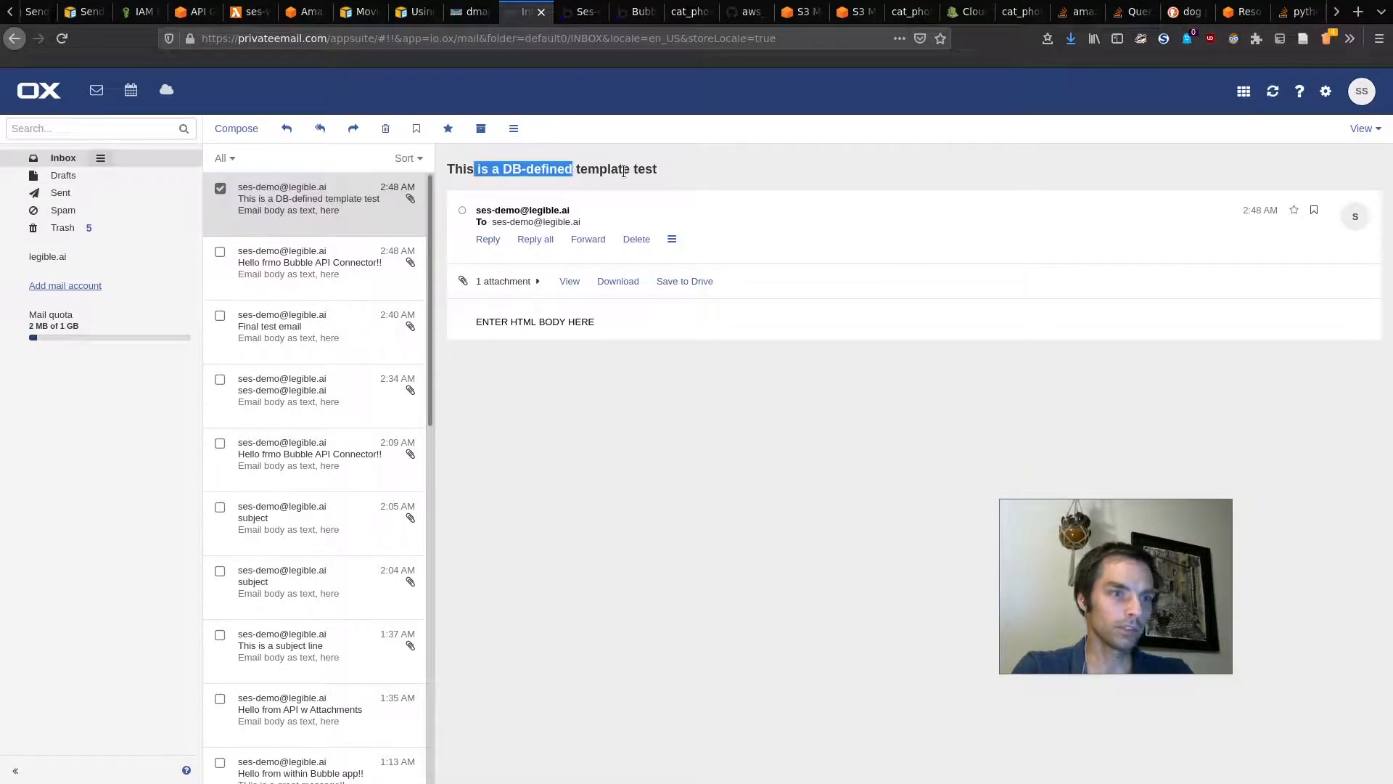
click(503, 282)
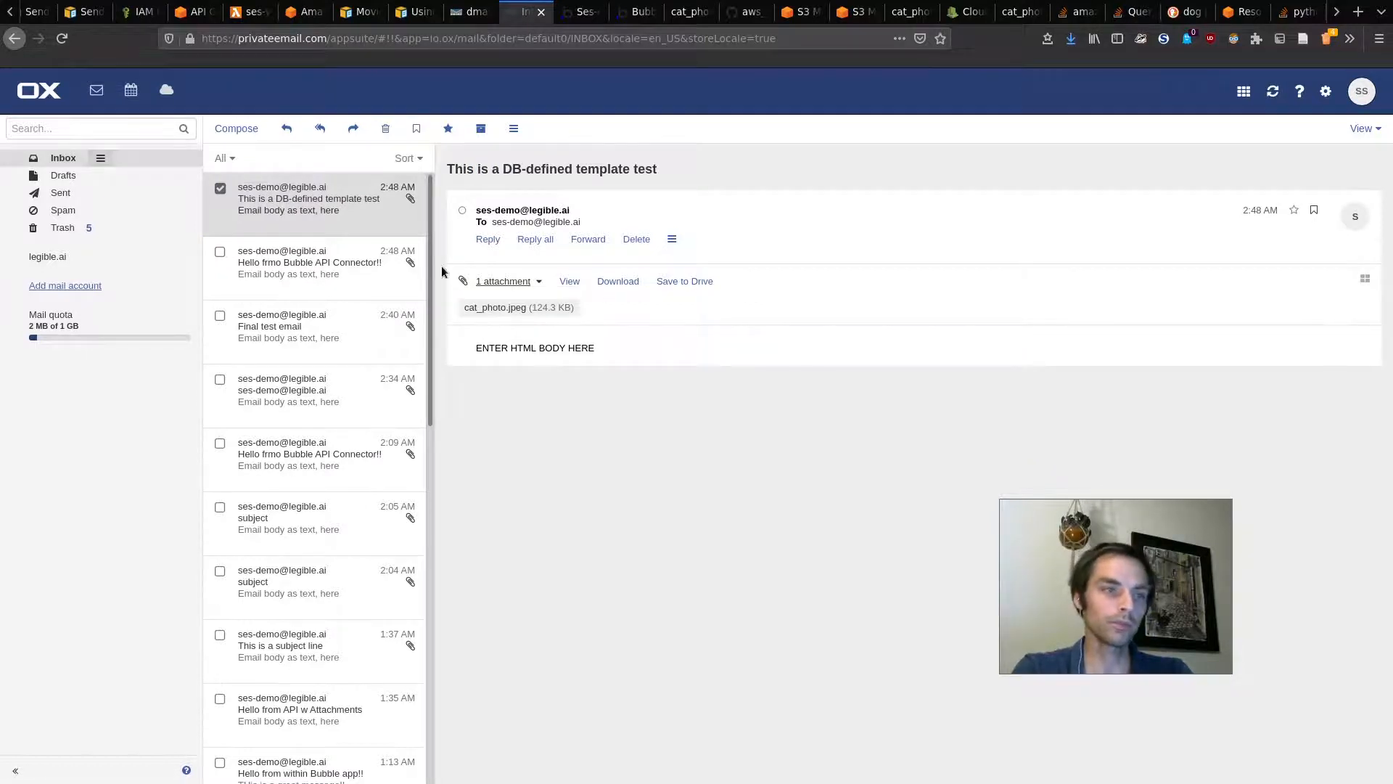
click(584, 12)
click(634, 9)
click(568, 6)
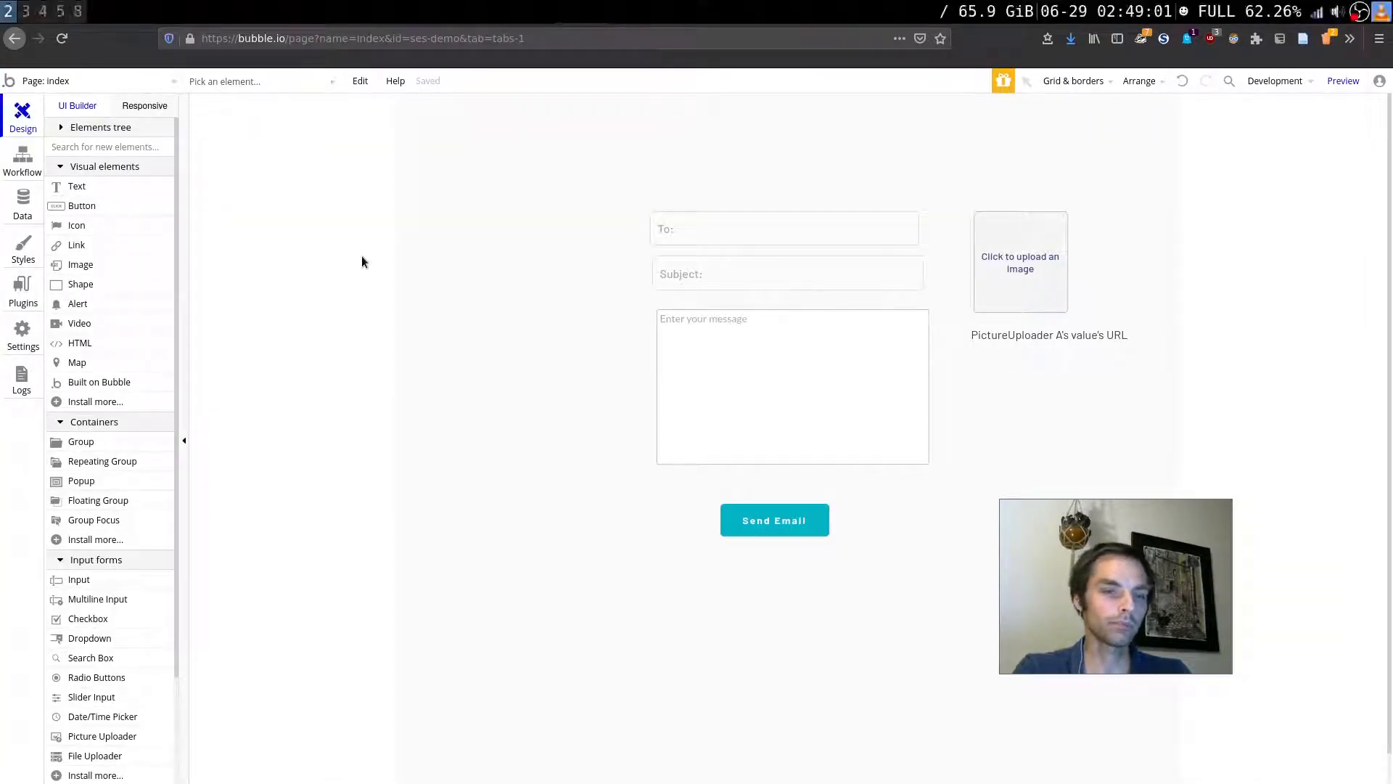
Step: Inspect the Email Templates data type's fields, then go to the ses-with-attachments Lambda page
key(super)
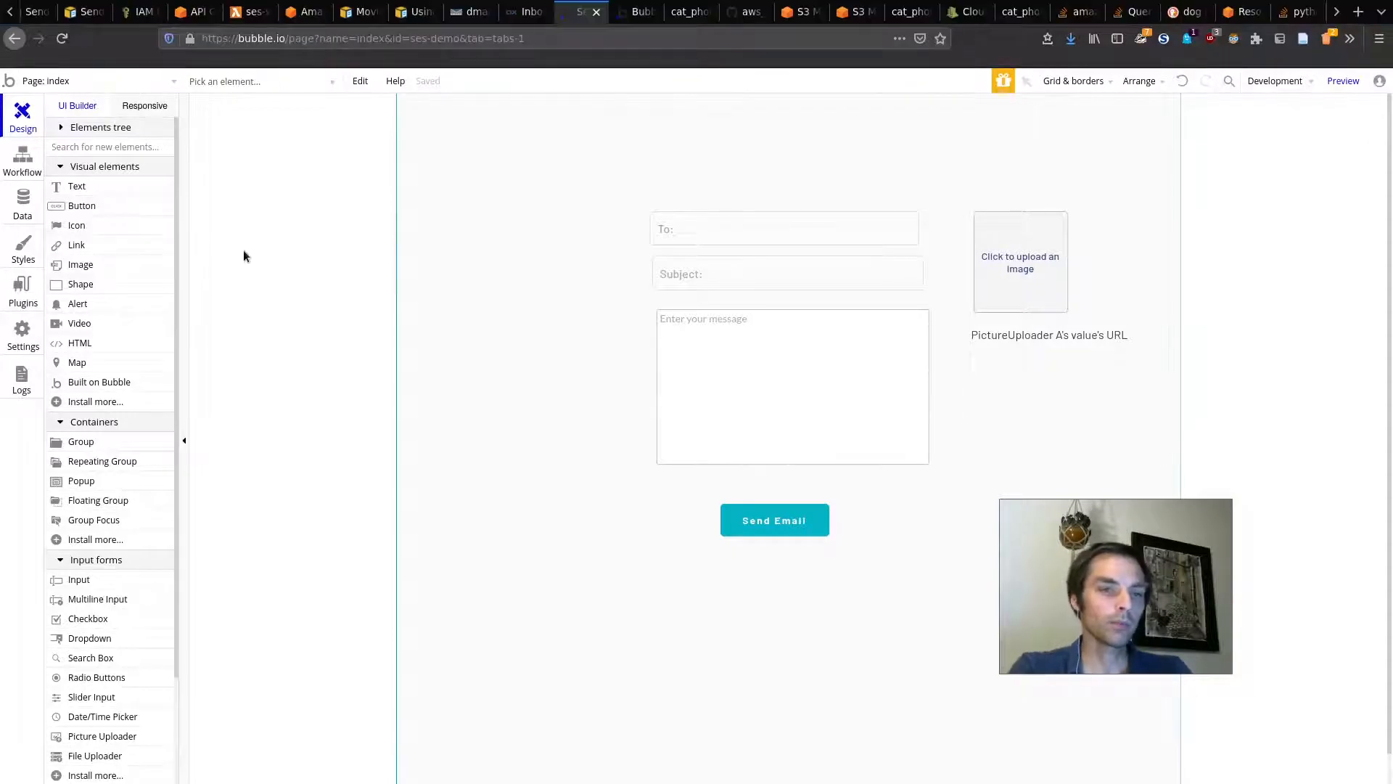
click(29, 210)
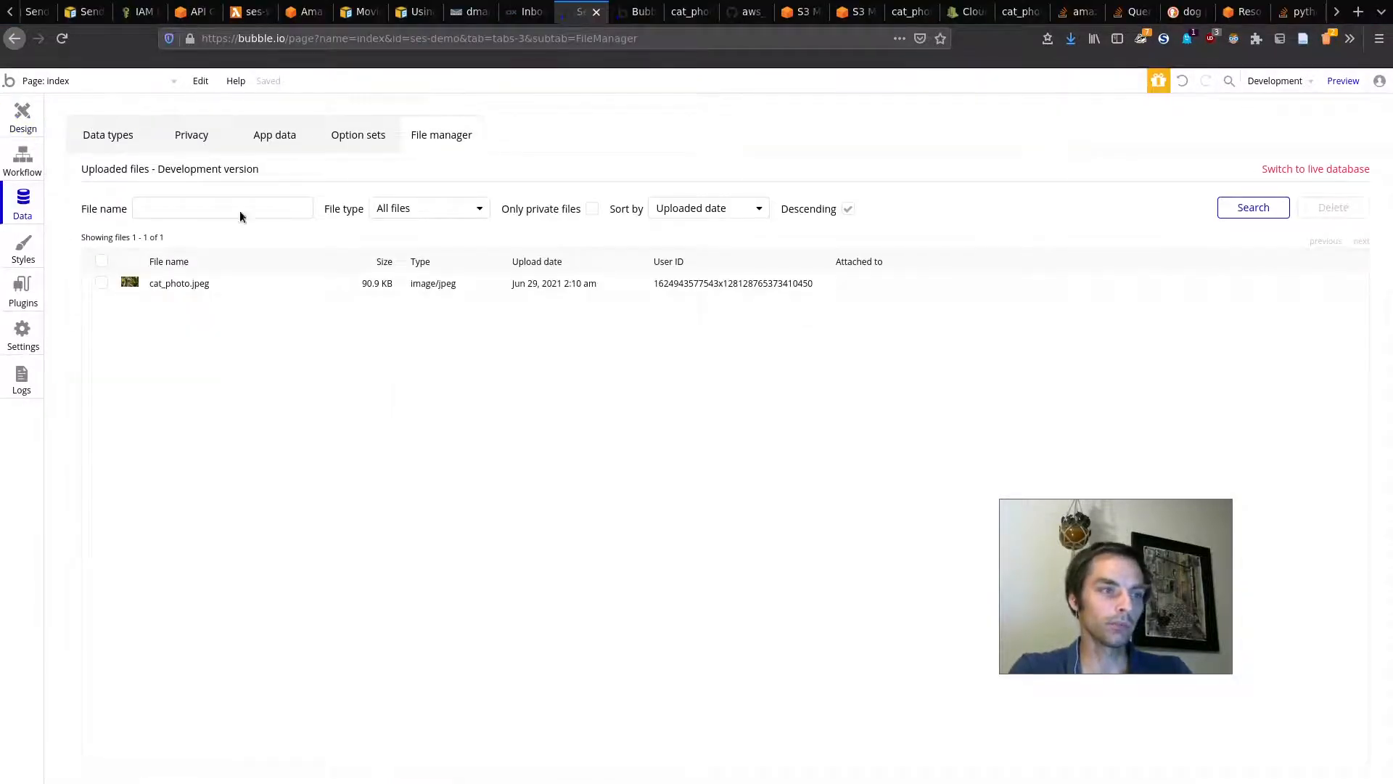
click(120, 138)
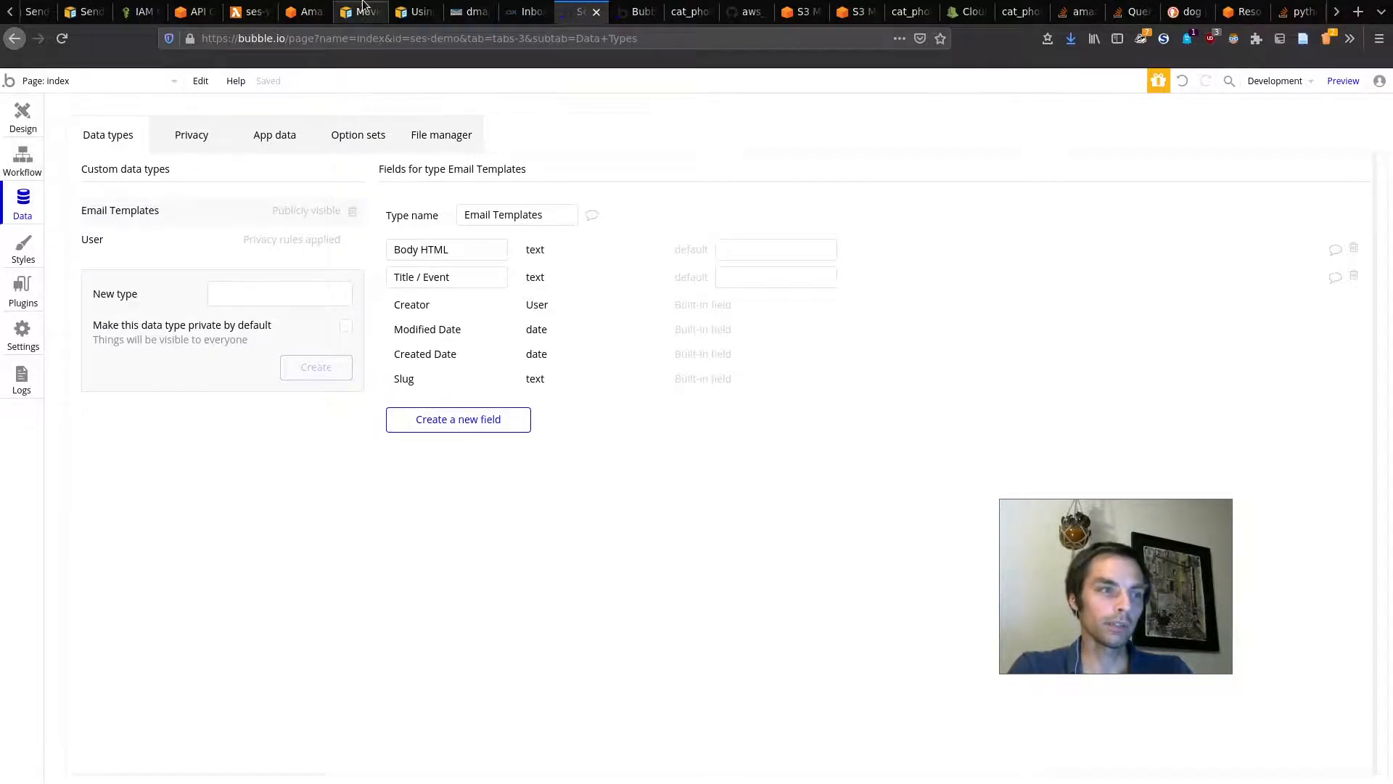
click(247, 11)
scroll(215, 329, up, 6)
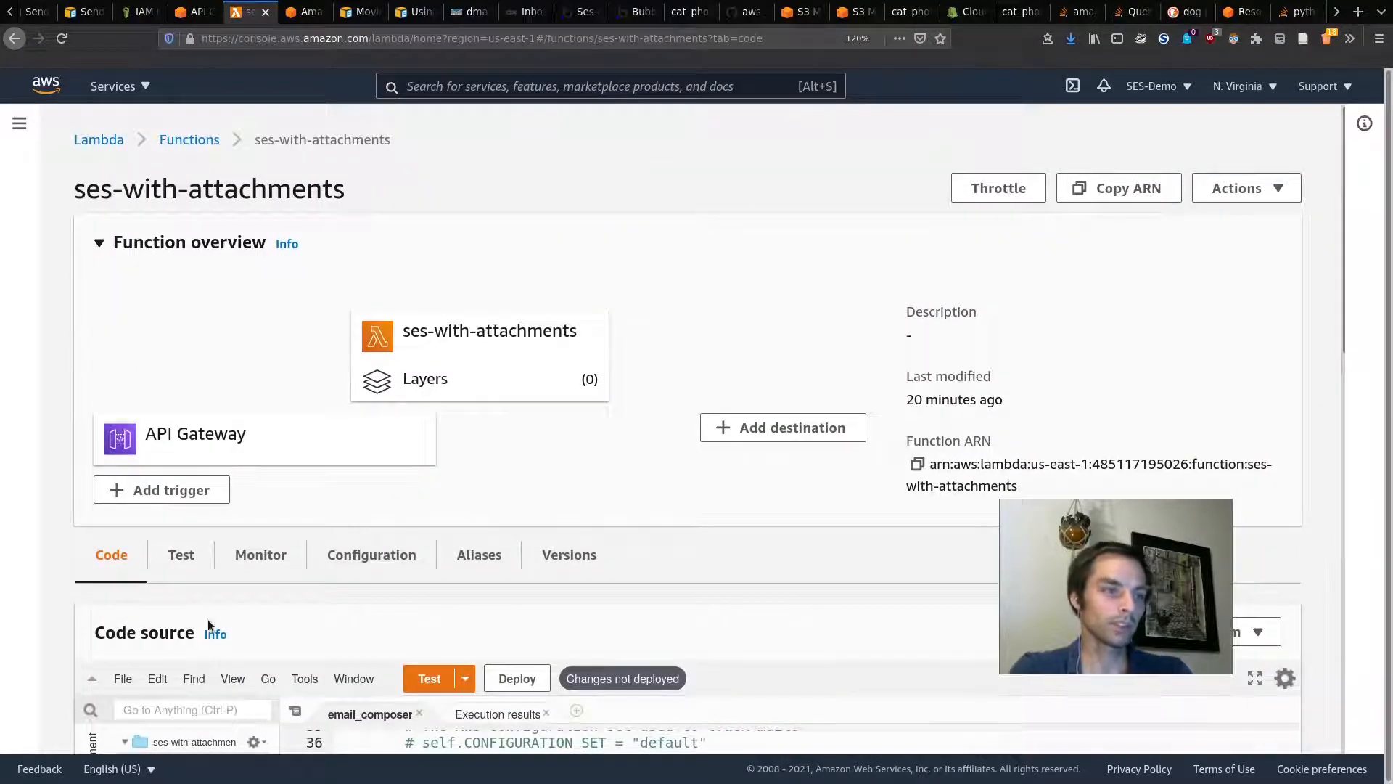
Step: Create a new file in the Lambda code editor and type a draft sign-up sentence
scroll(172, 633, down, 5)
click(122, 471)
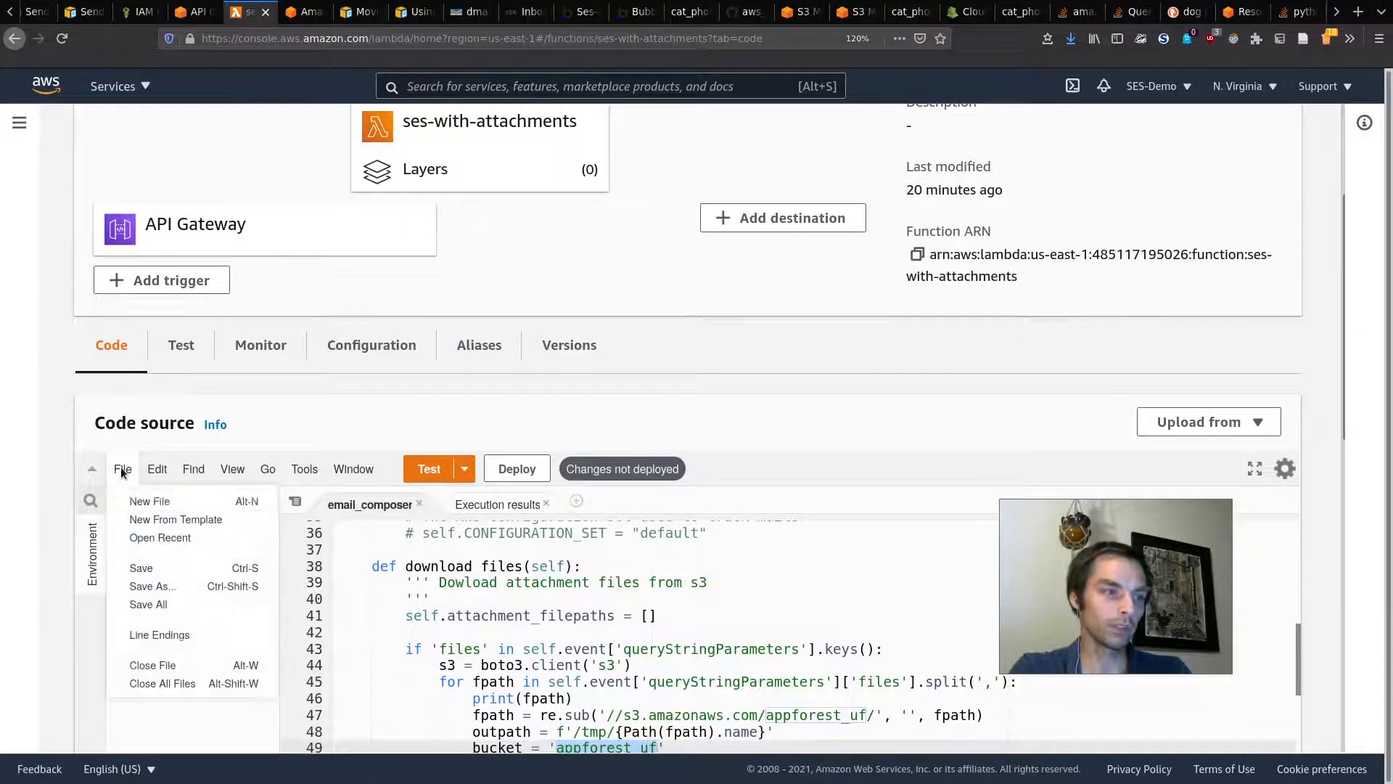
click(149, 502)
scroll(614, 507, down, 2)
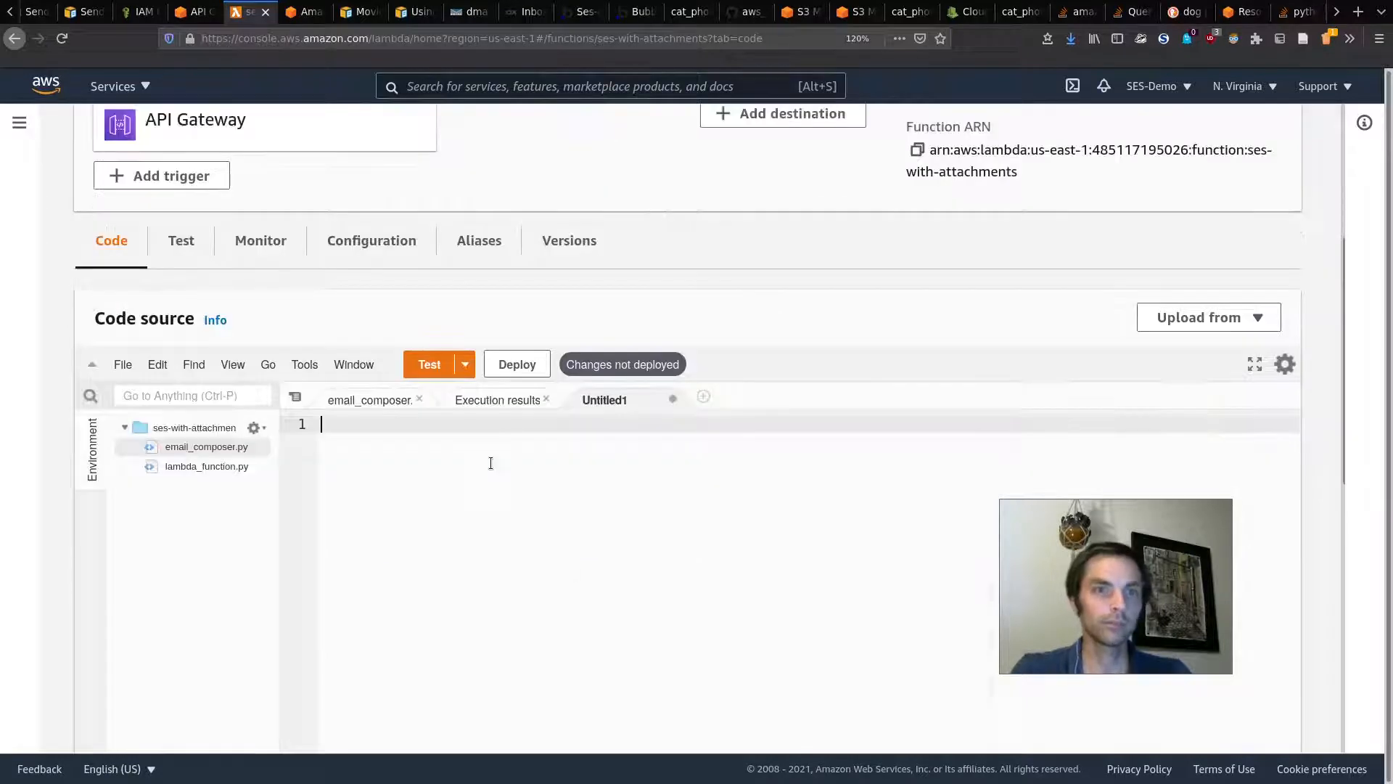
key(super)
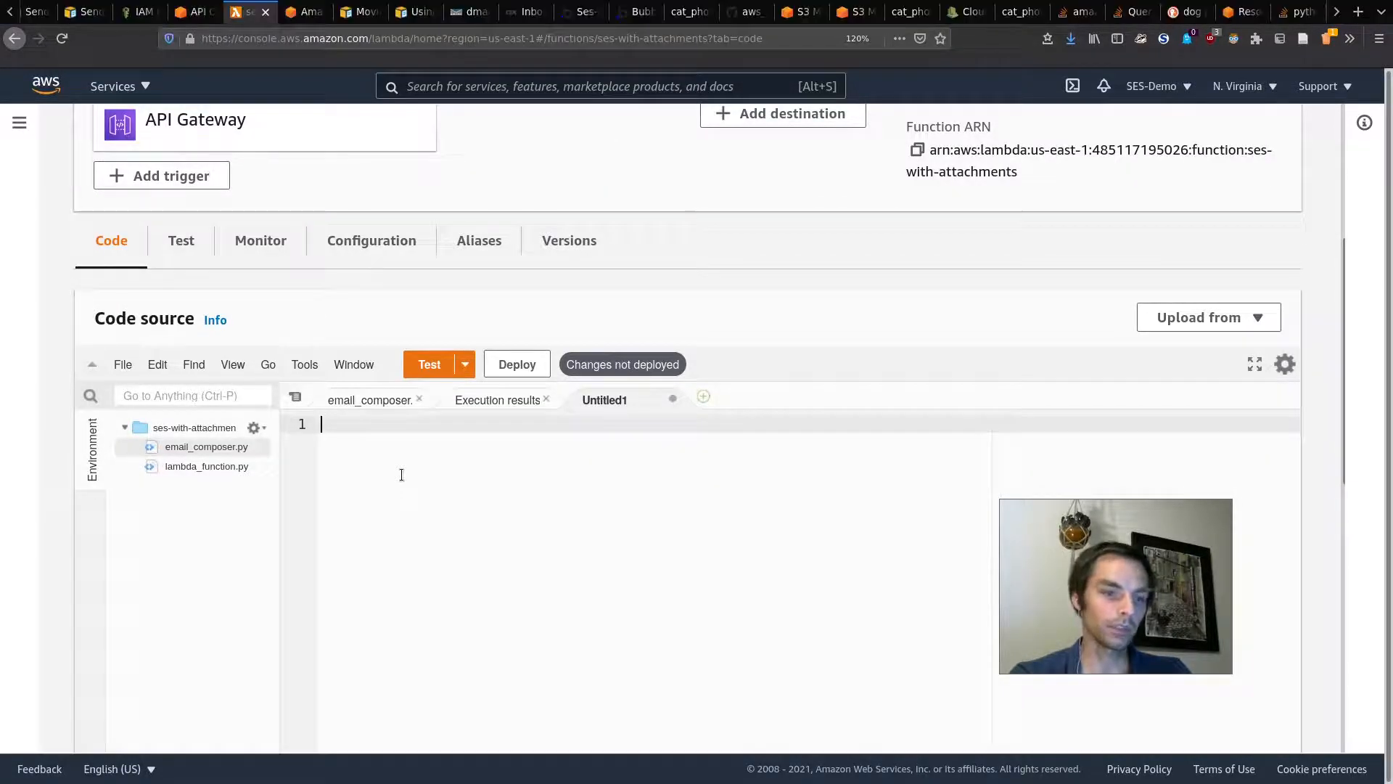
text(This)
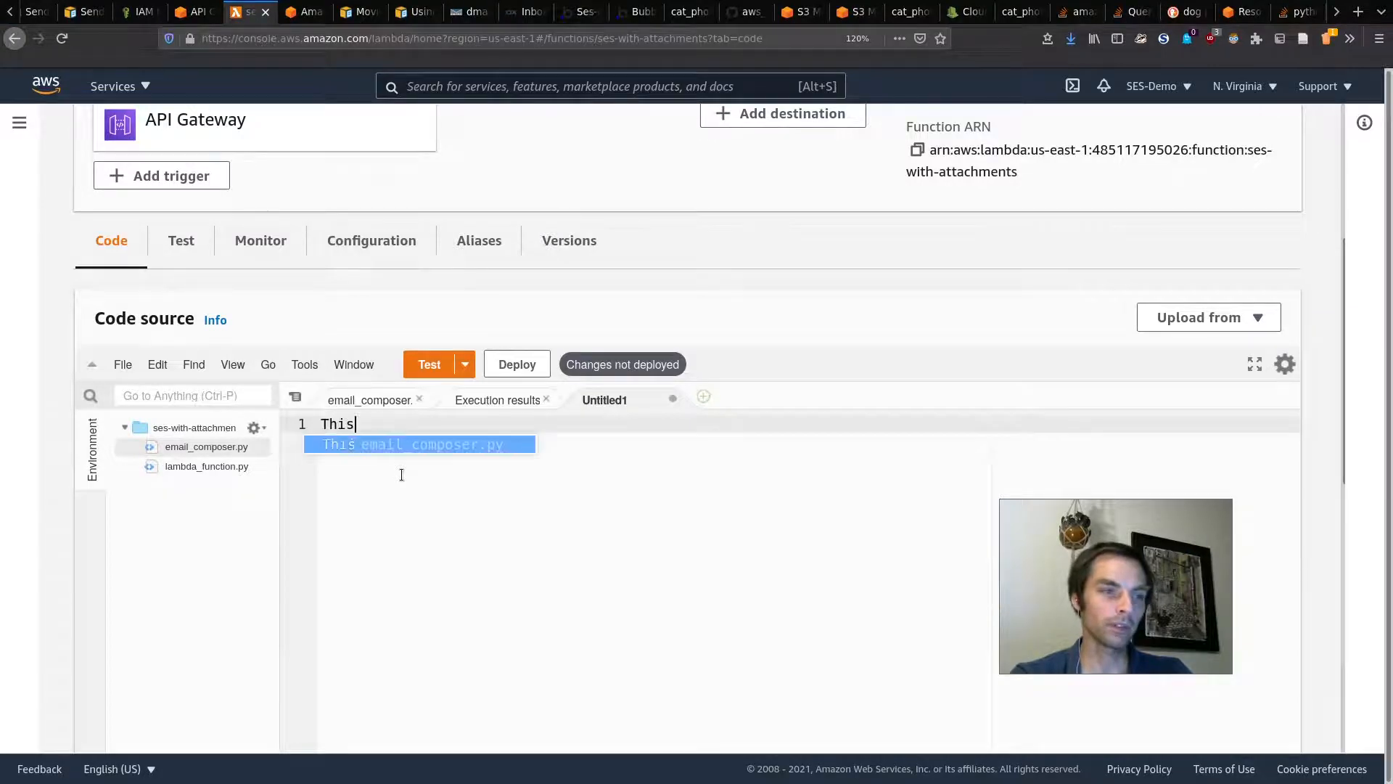
text( is the text for a sign up email)
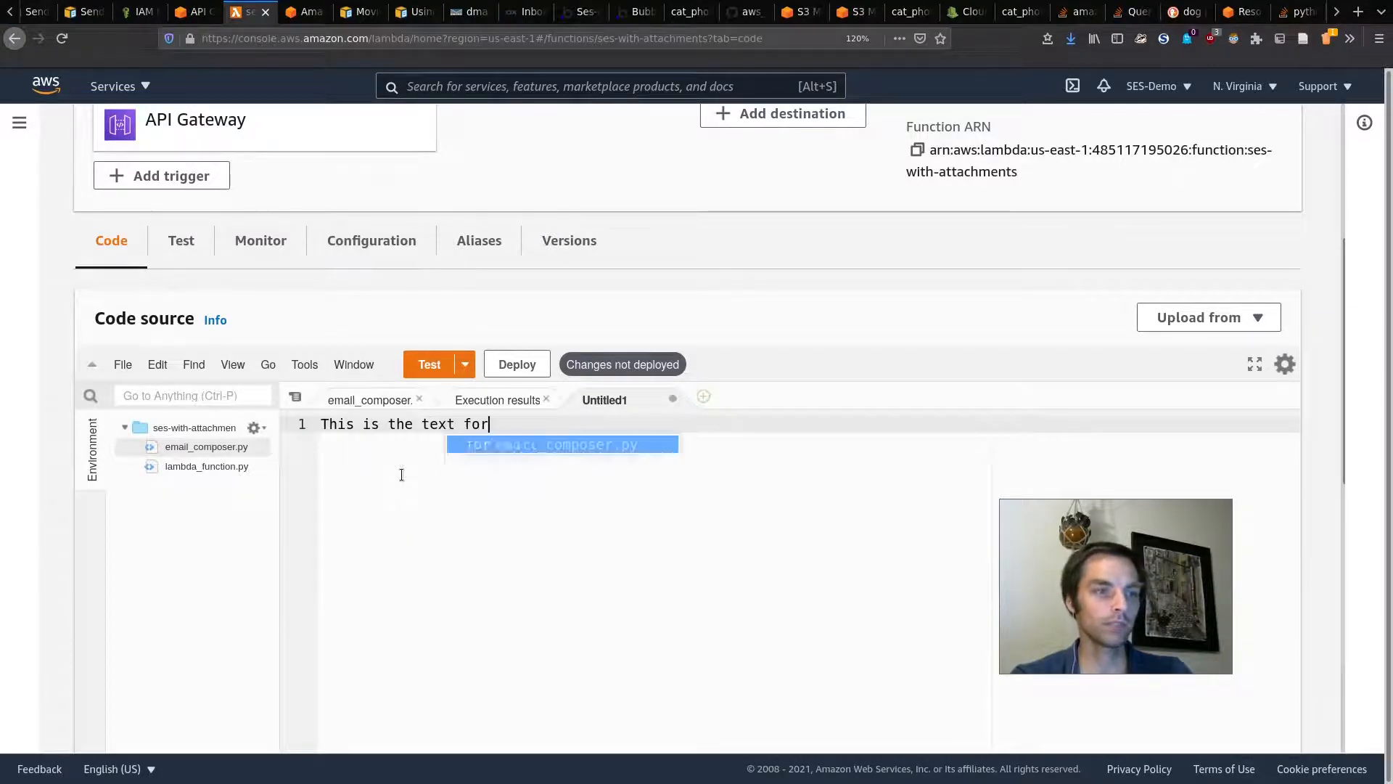
Step: Replace the line with 'Please find invoice attached' under a ==BODY TEXT== heading
key(ctrl+BackSpace)
key(ctrl+BackSpace)
key(ctrl+BackSpace)
key(ctrl+BackSpace)
key(ctrl+BackSpace)
key(ctrl+BackSpace)
key(ctrl+BackSpace)
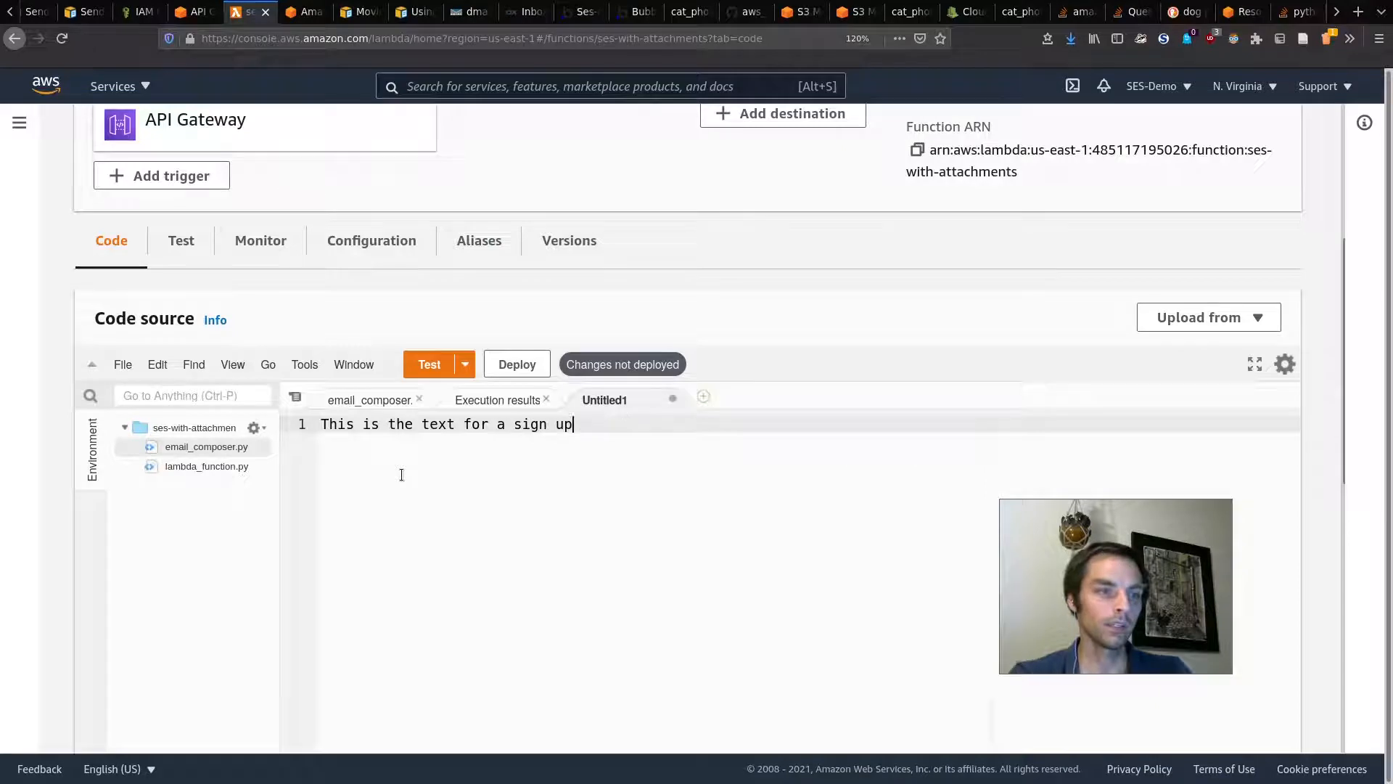
key(ctrl+BackSpace)
key(ctrl+BackSpace)
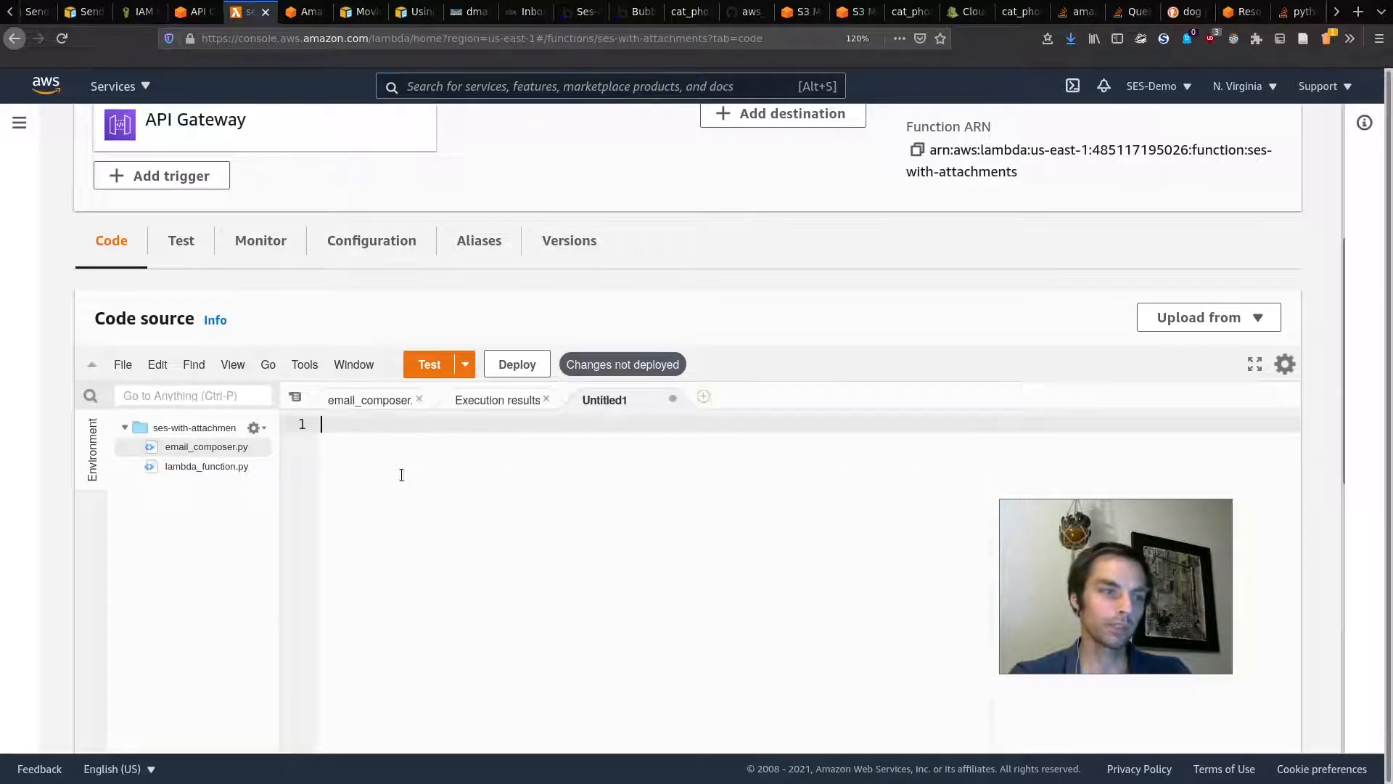
text(P)
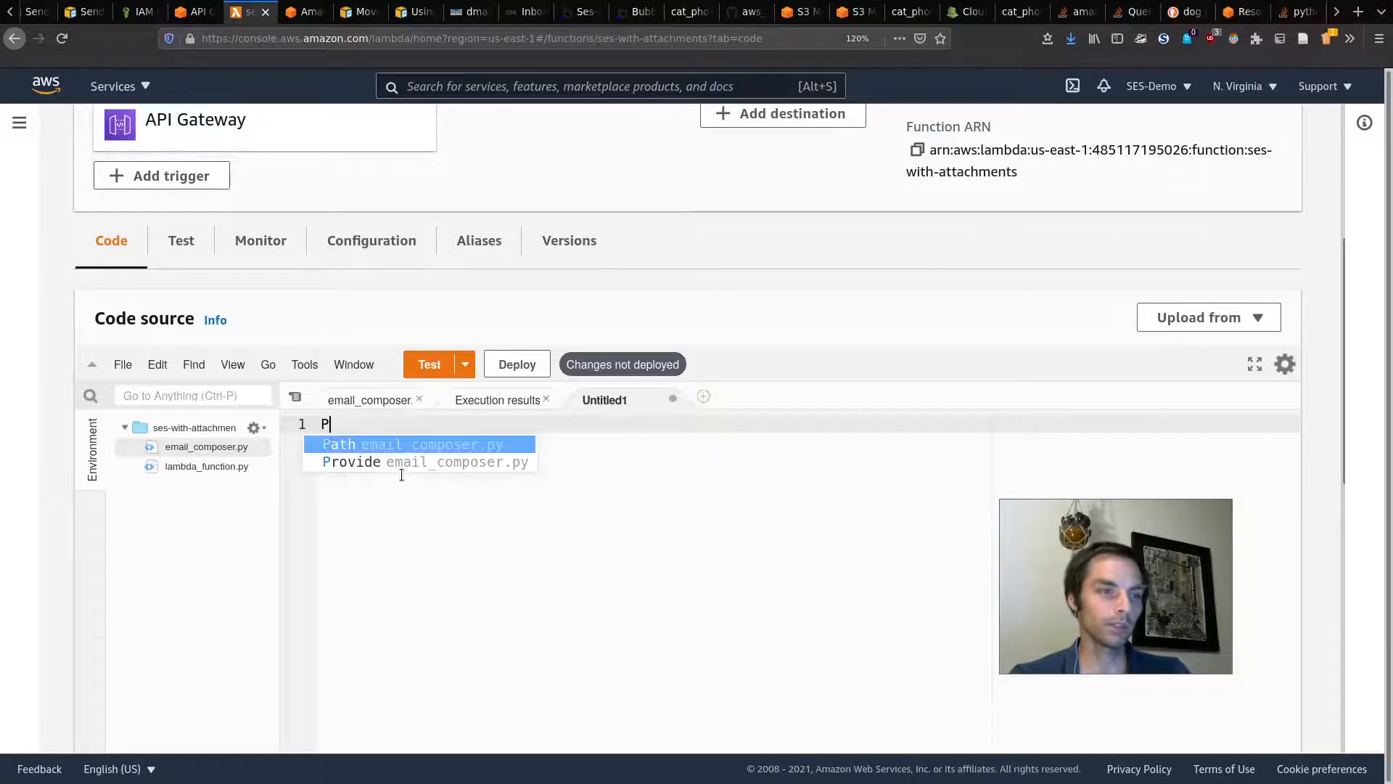
text(lease find invoice attached)
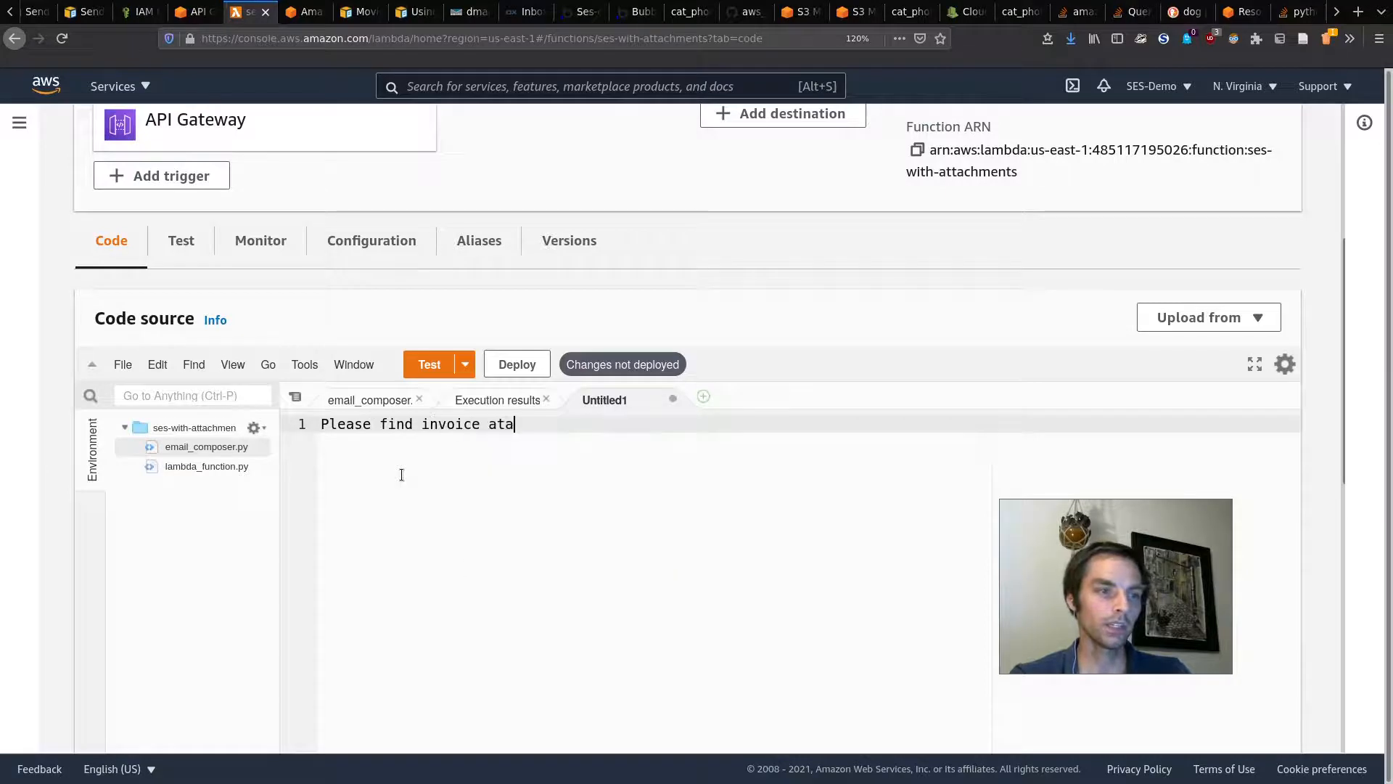
key(Left)
key(Left)
key(Left)
key(Left)
key(Left)
key(Left)
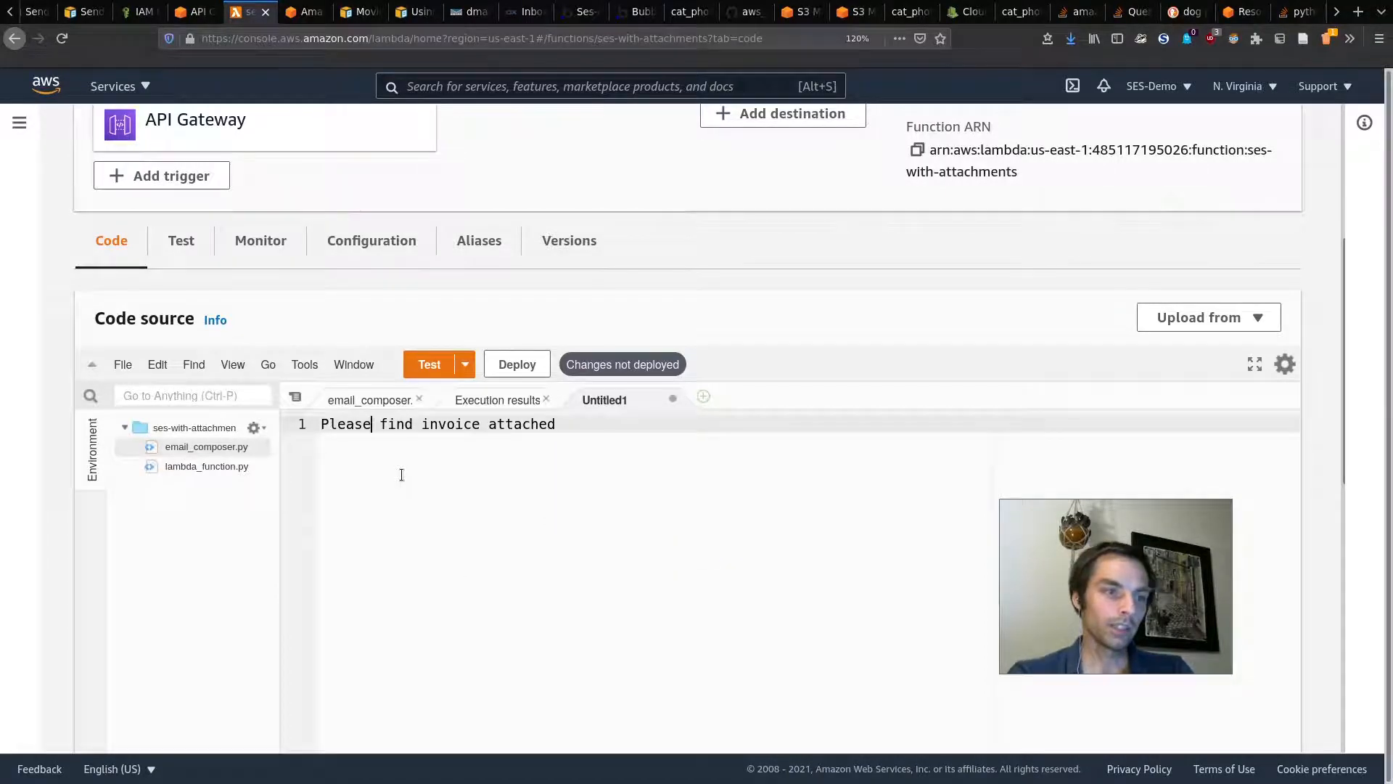
key(Return)
key(Up)
text(==BODY TEXT==)
Step: Add a ==BODY HTML== section containing '<p> Please find ... </p>' below the text body
click(606, 435)
key(Return)
key(Return)
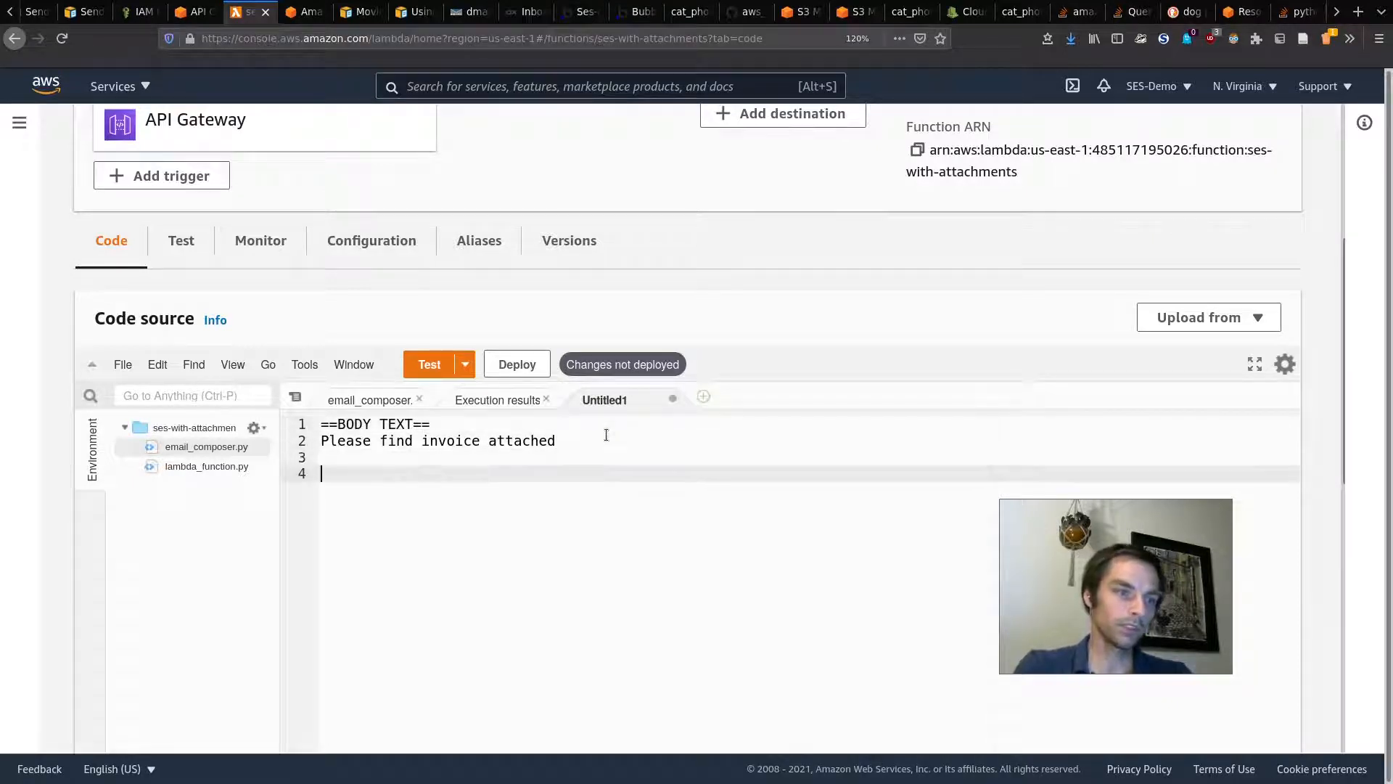
text(==BODY HTML==)
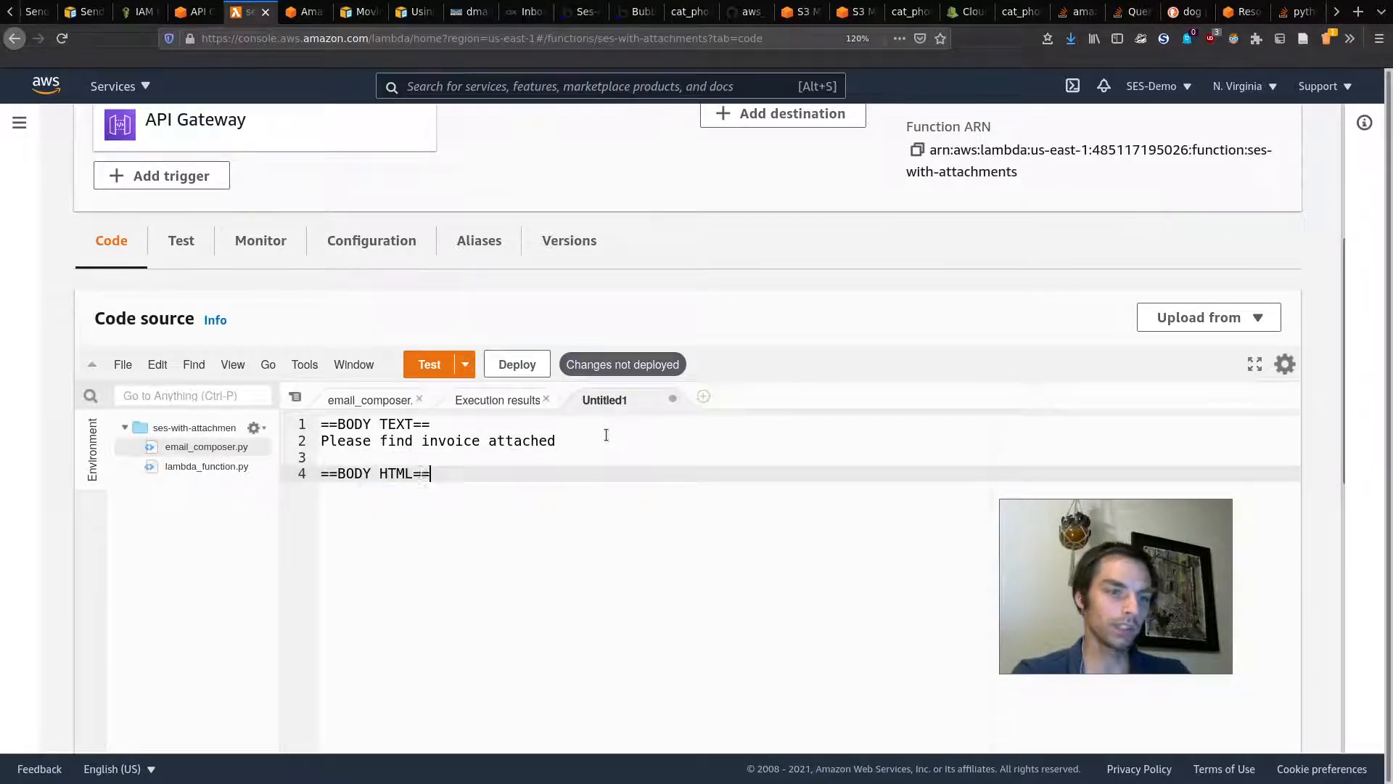
key(Return)
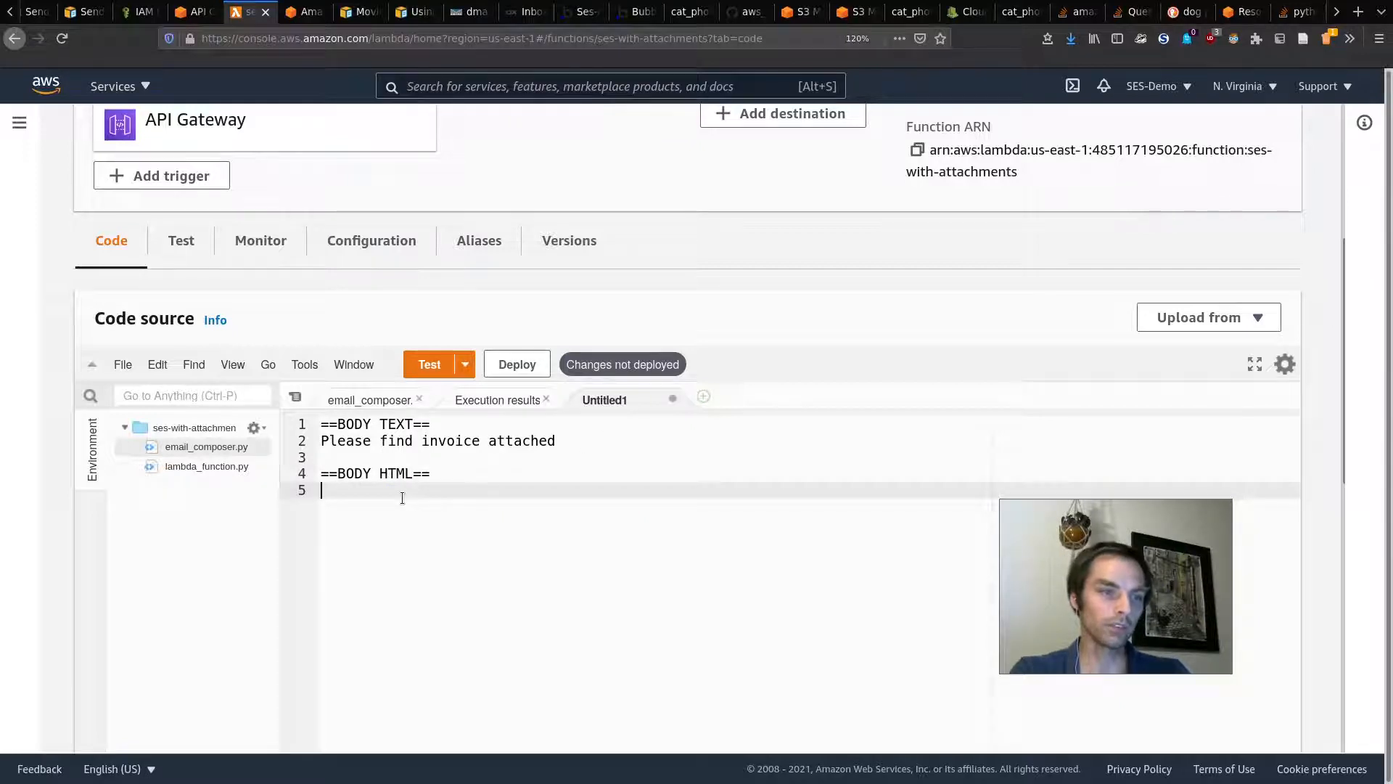
text(<body>)
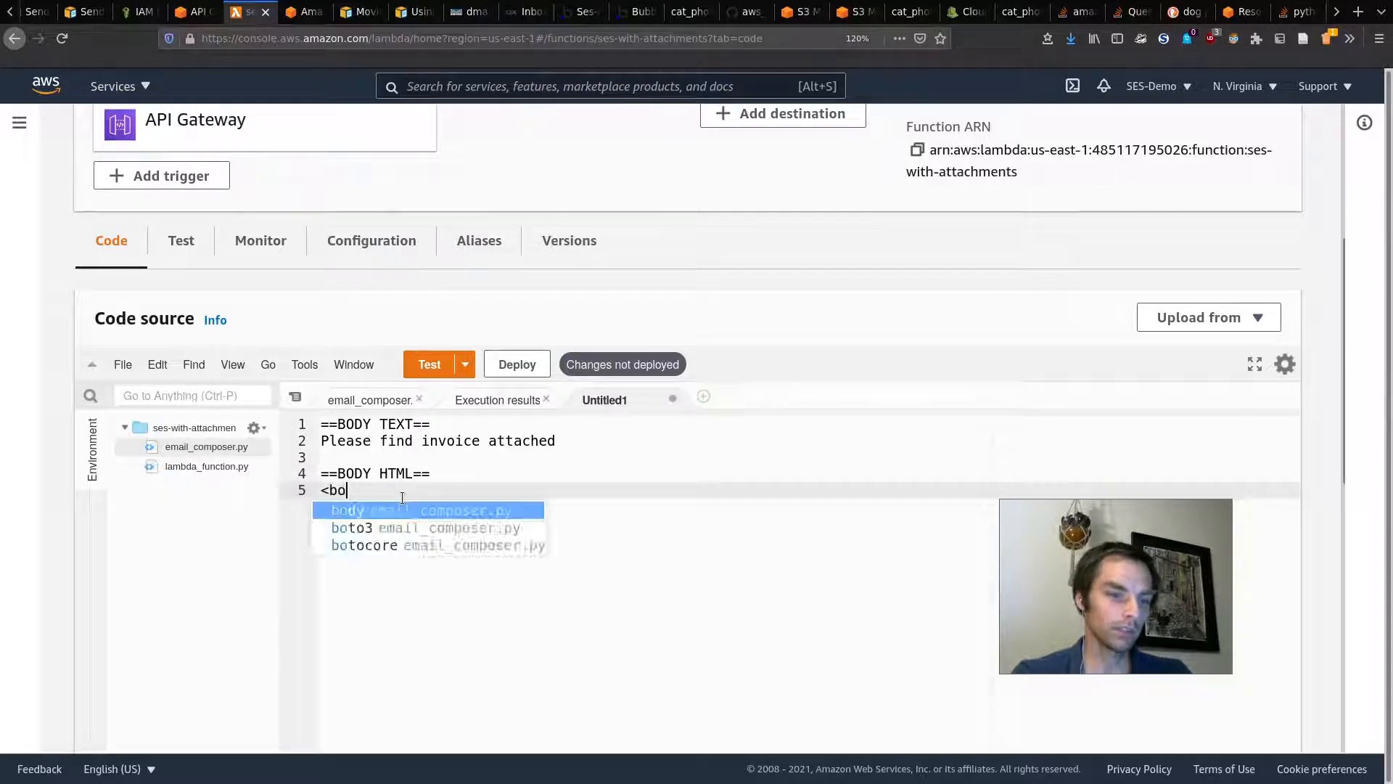
key(BackSpace)
key(BackSpace)
key(BackSpace)
key(BackSpace)
key(BackSpace)
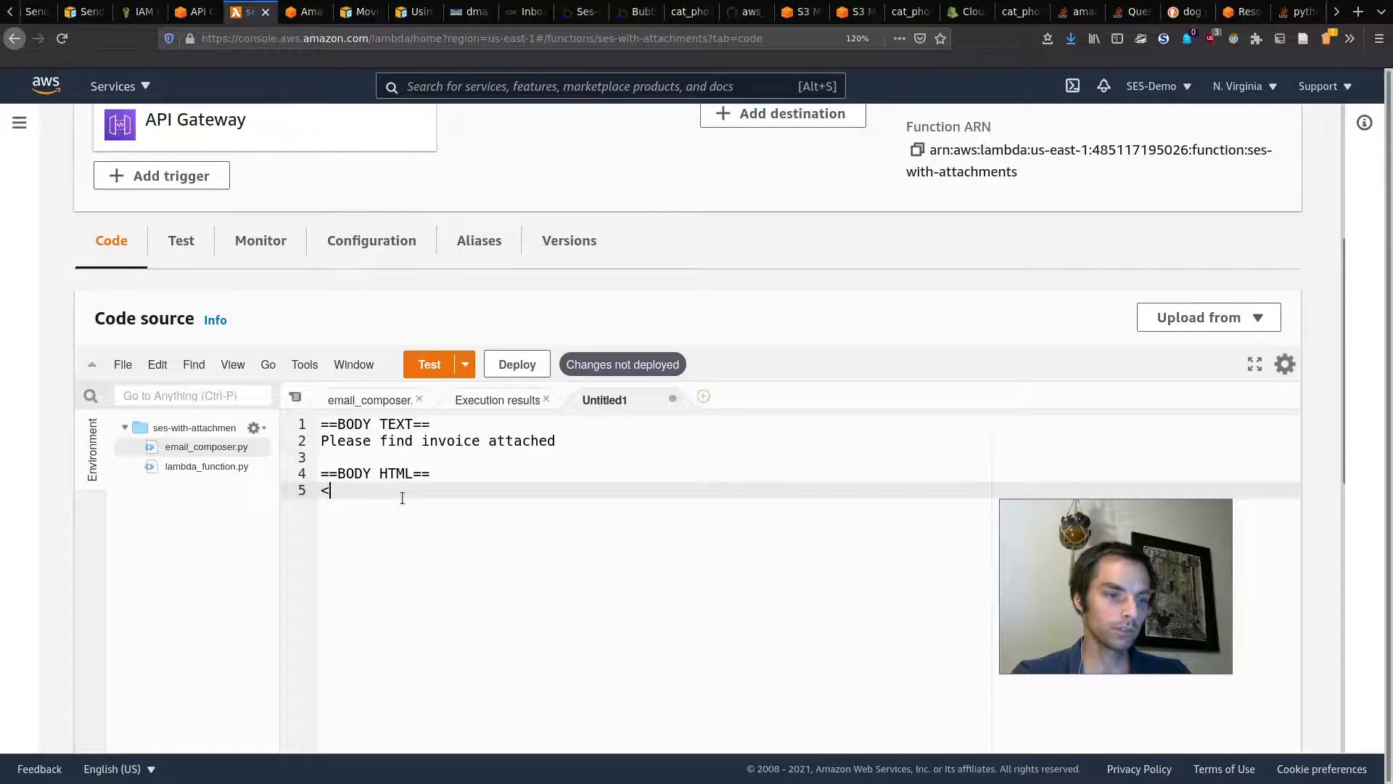
text(p>)
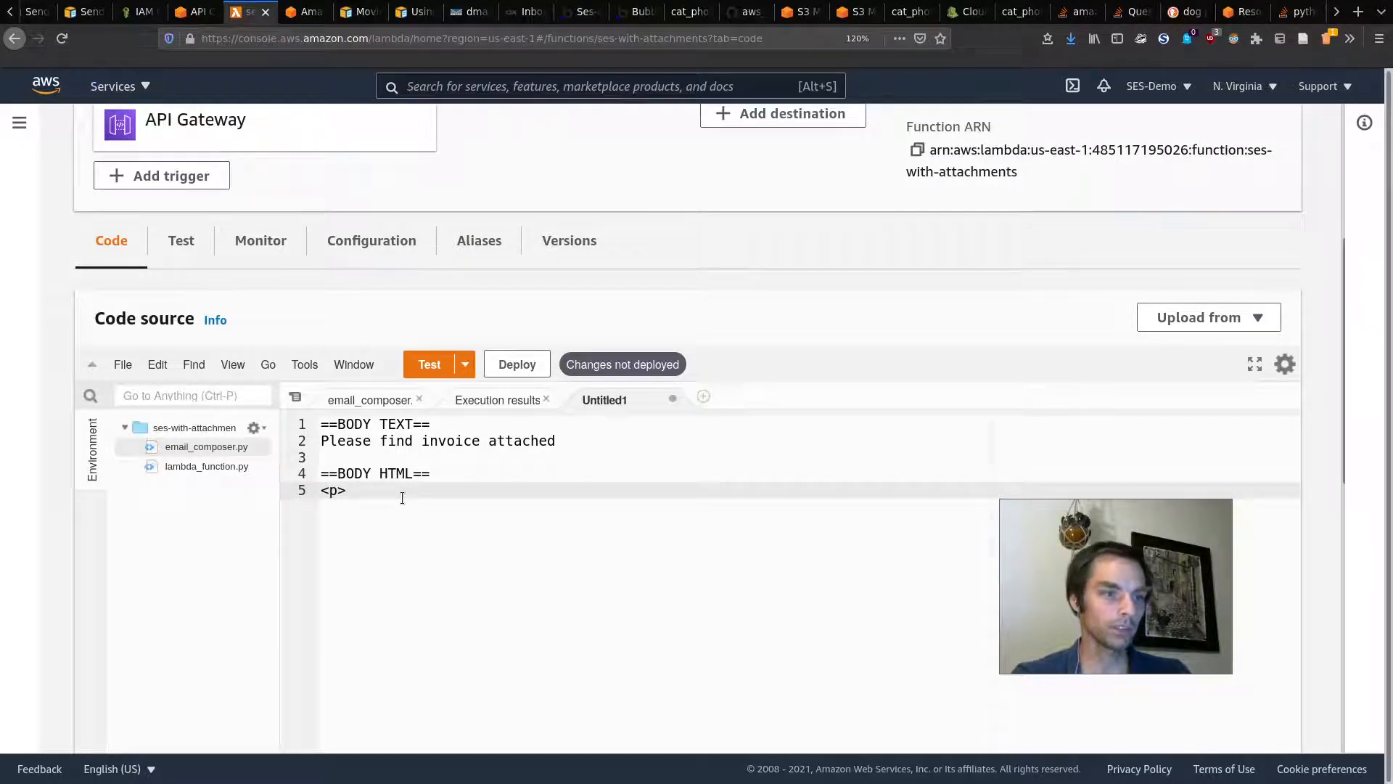
text( Please find)
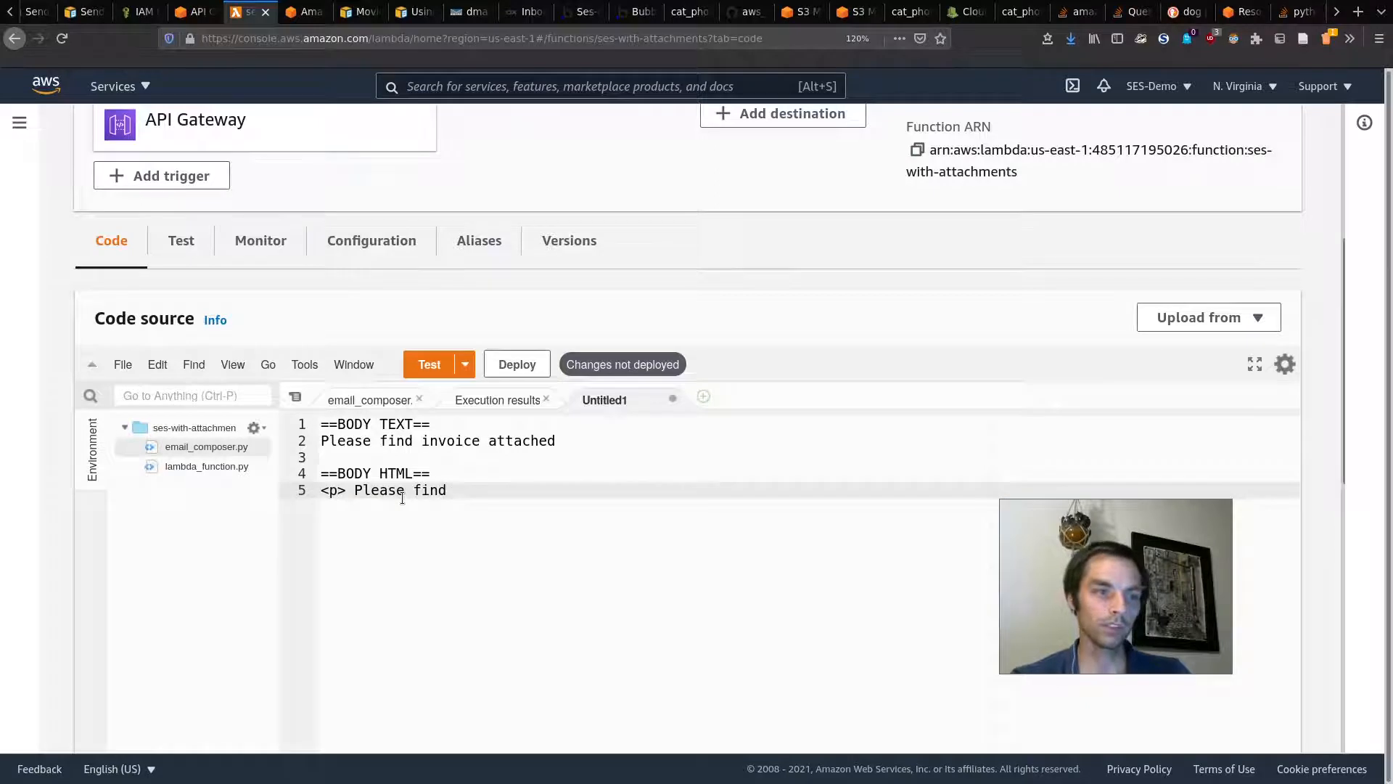
text( ... )
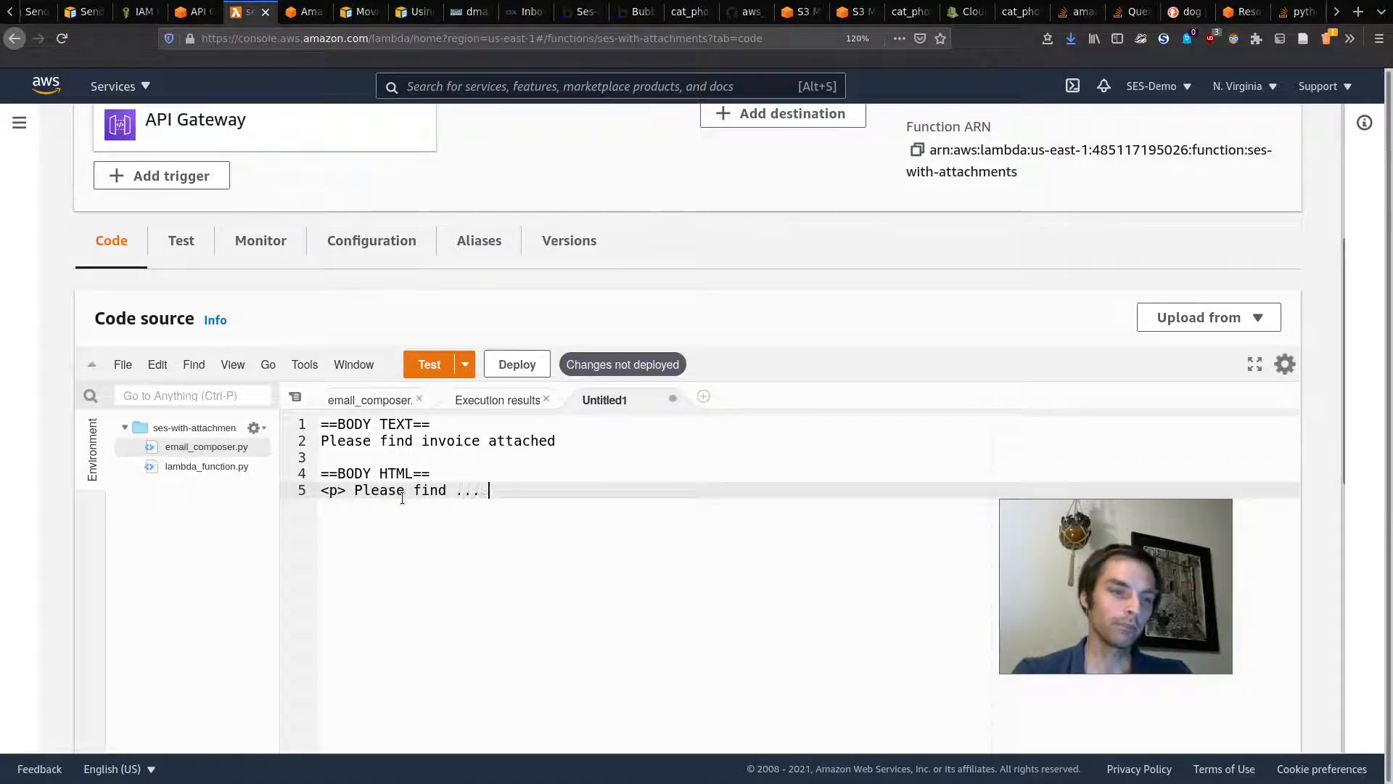
text(</p>)
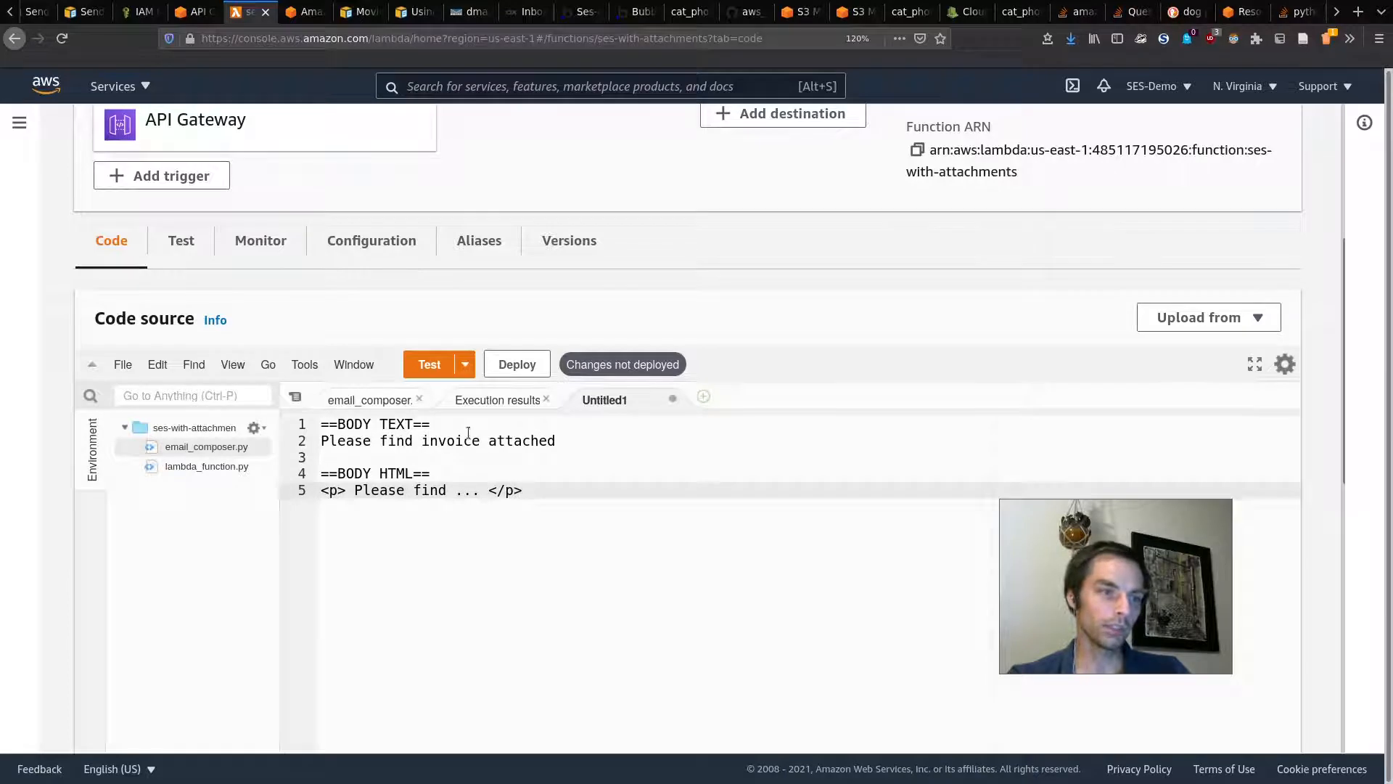
Step: Save the new template file as invoice_email
click(135, 368)
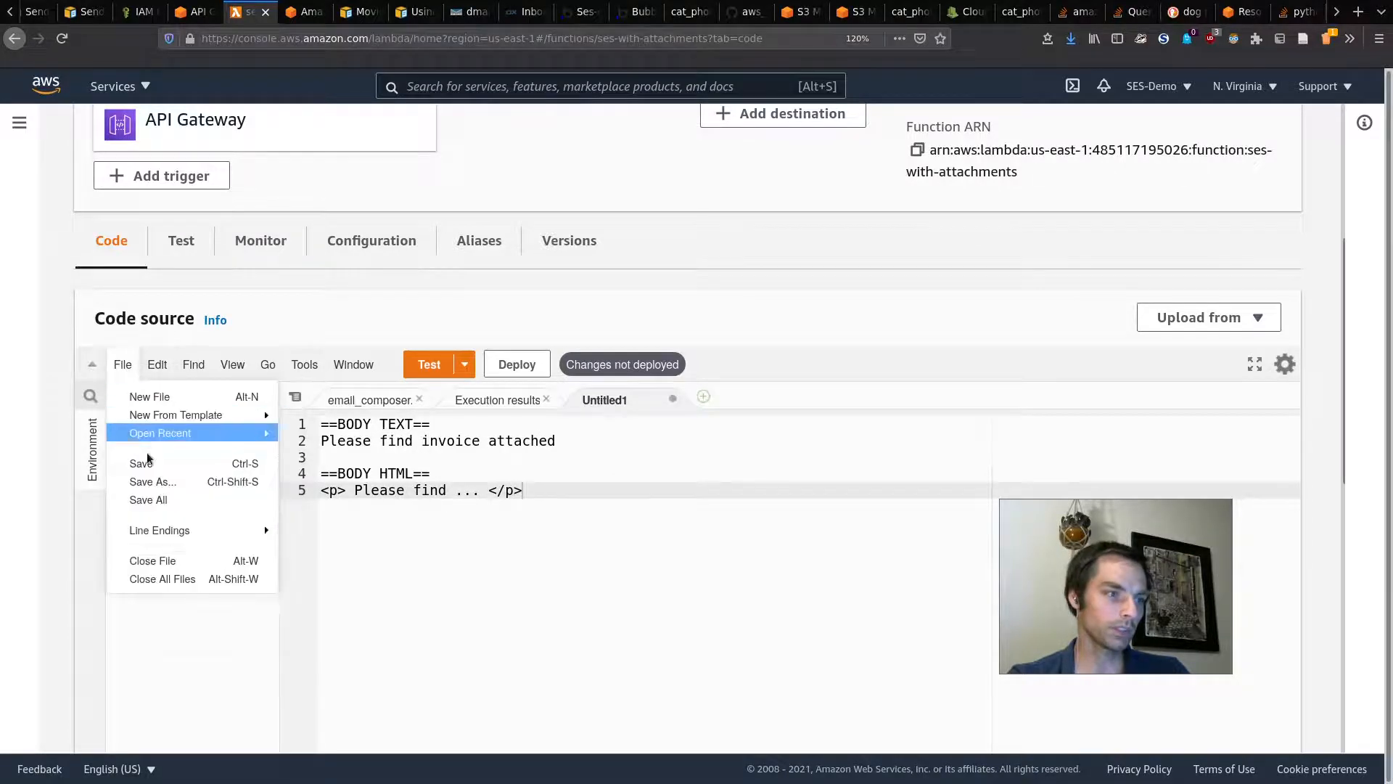
click(150, 481)
text(invoice_email)
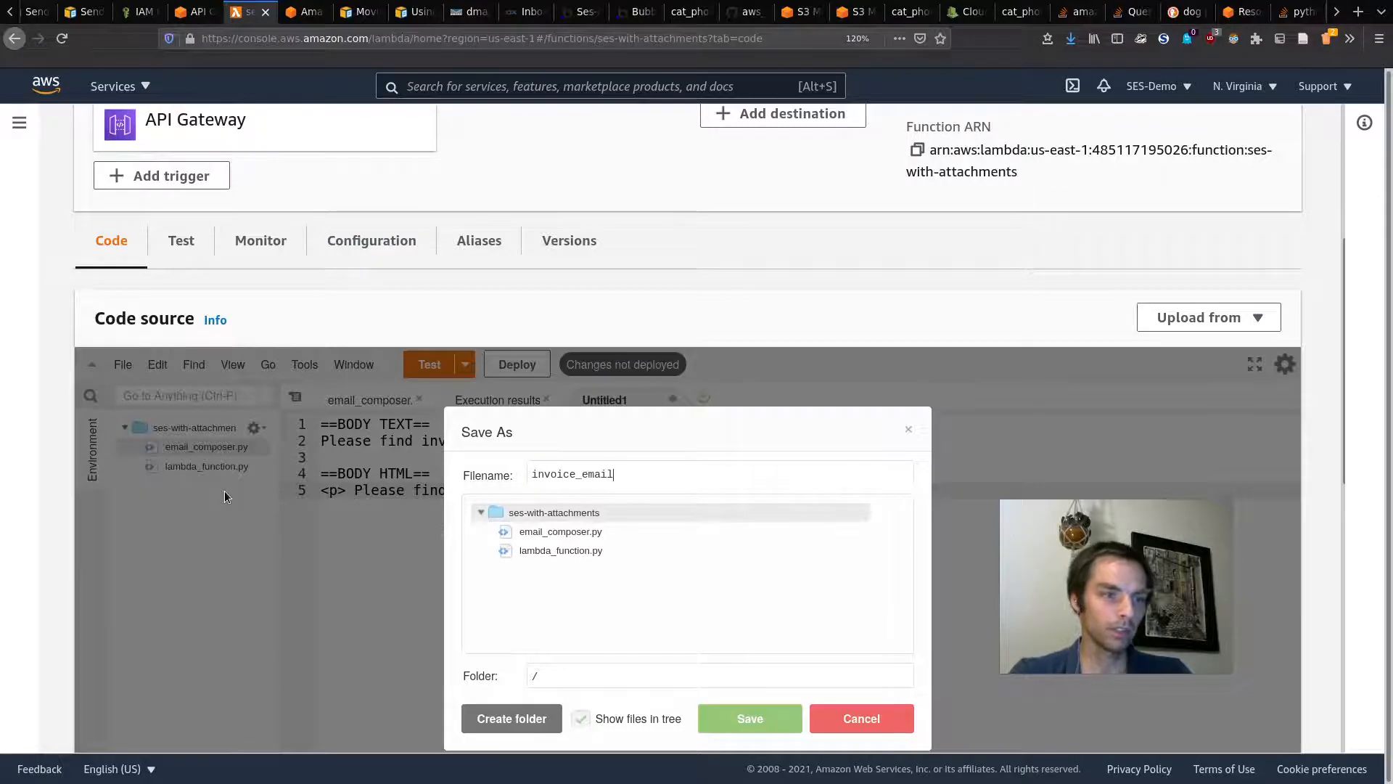
click(749, 719)
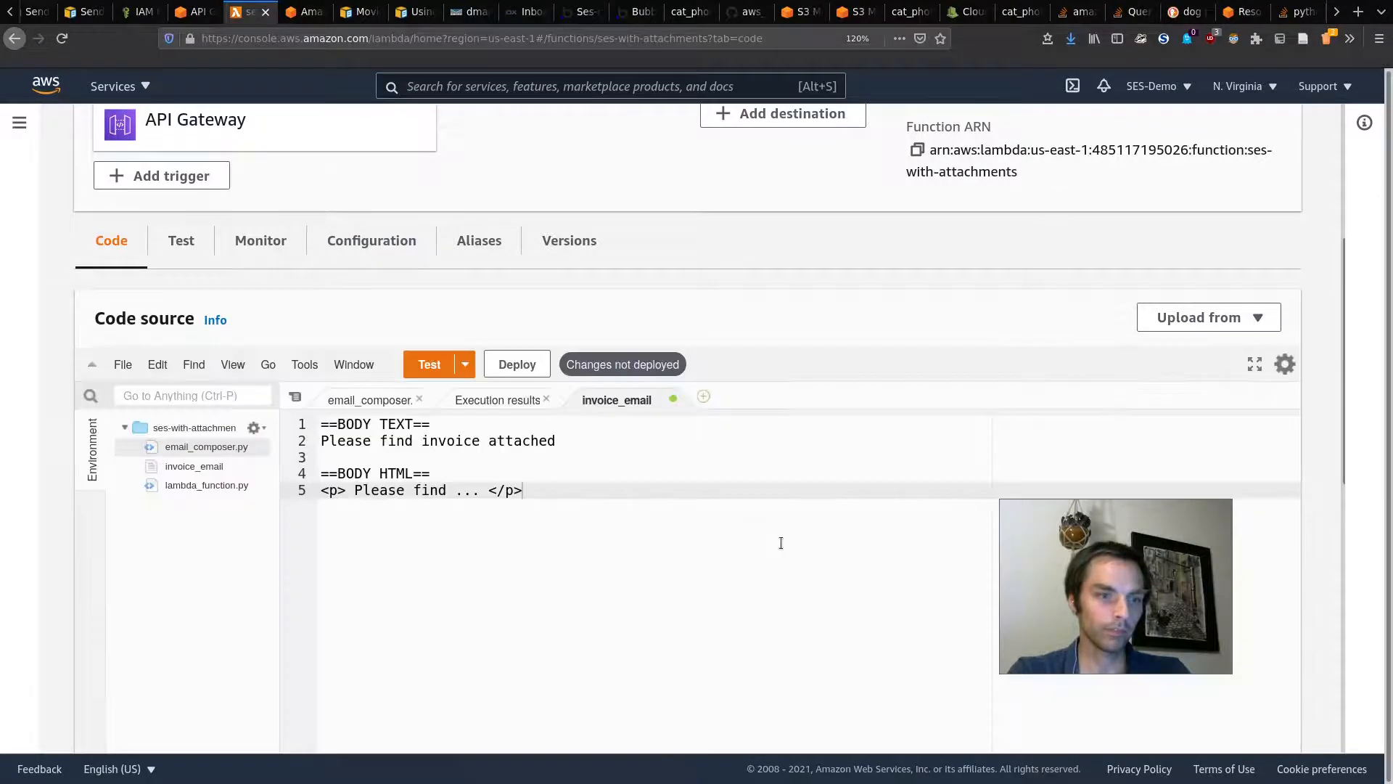
Step: Select the invoice_email file, then place the caret near download_files in email_composer.py
click(202, 466)
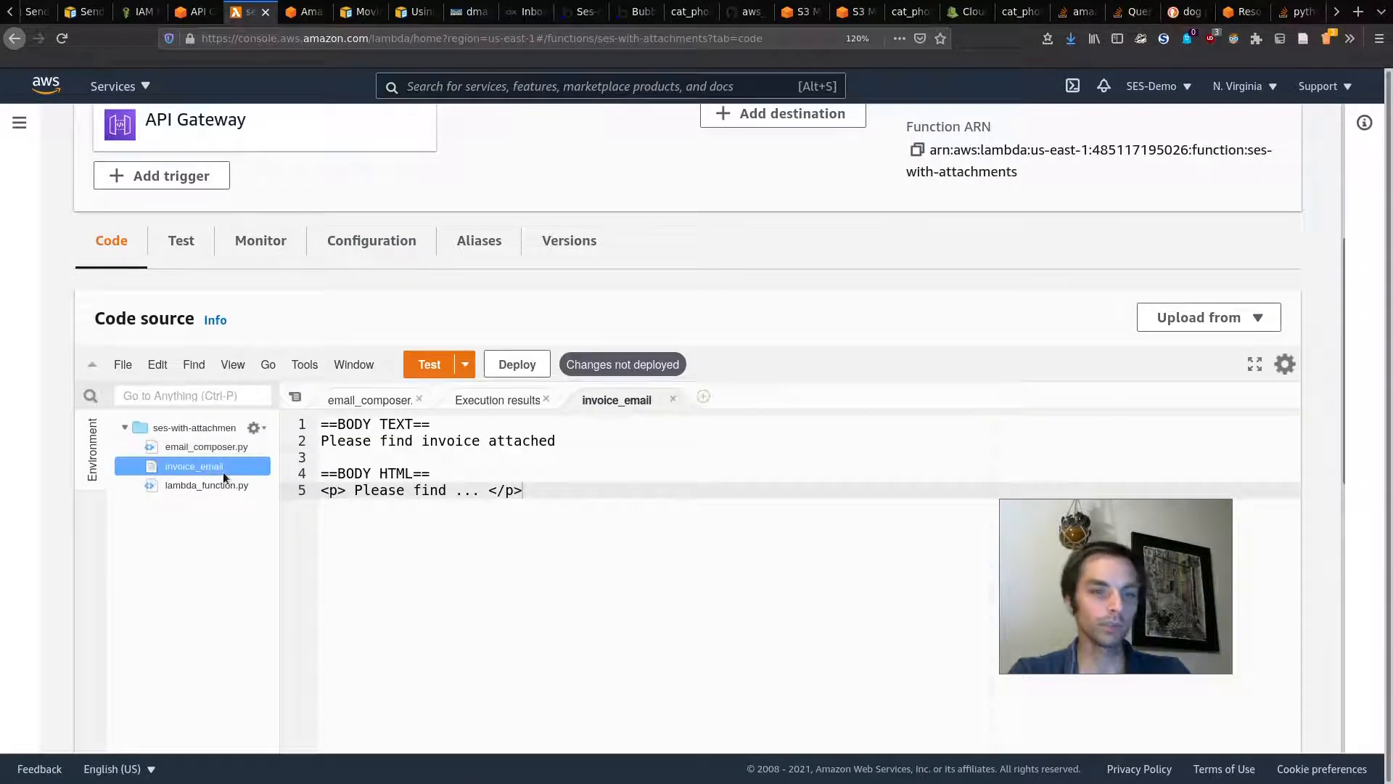
click(533, 533)
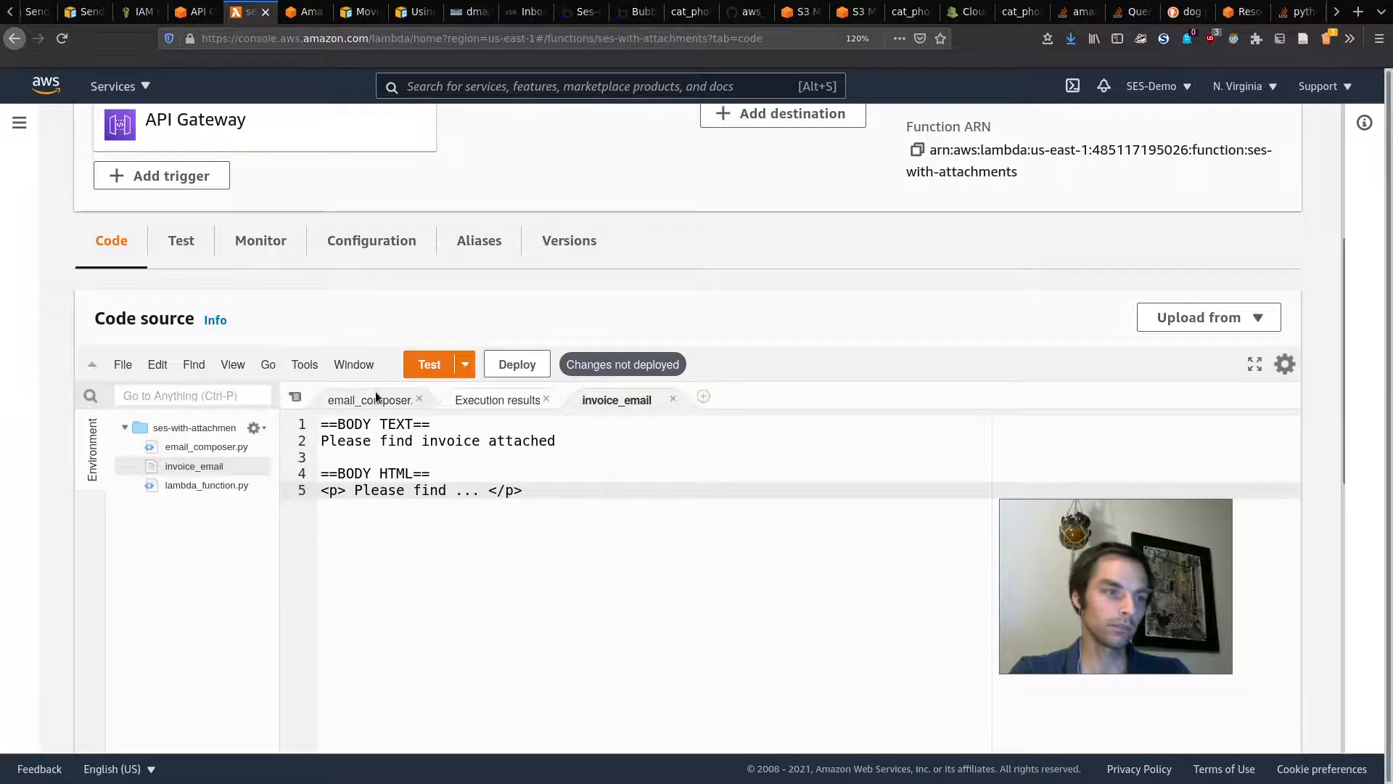
click(373, 398)
click(548, 499)
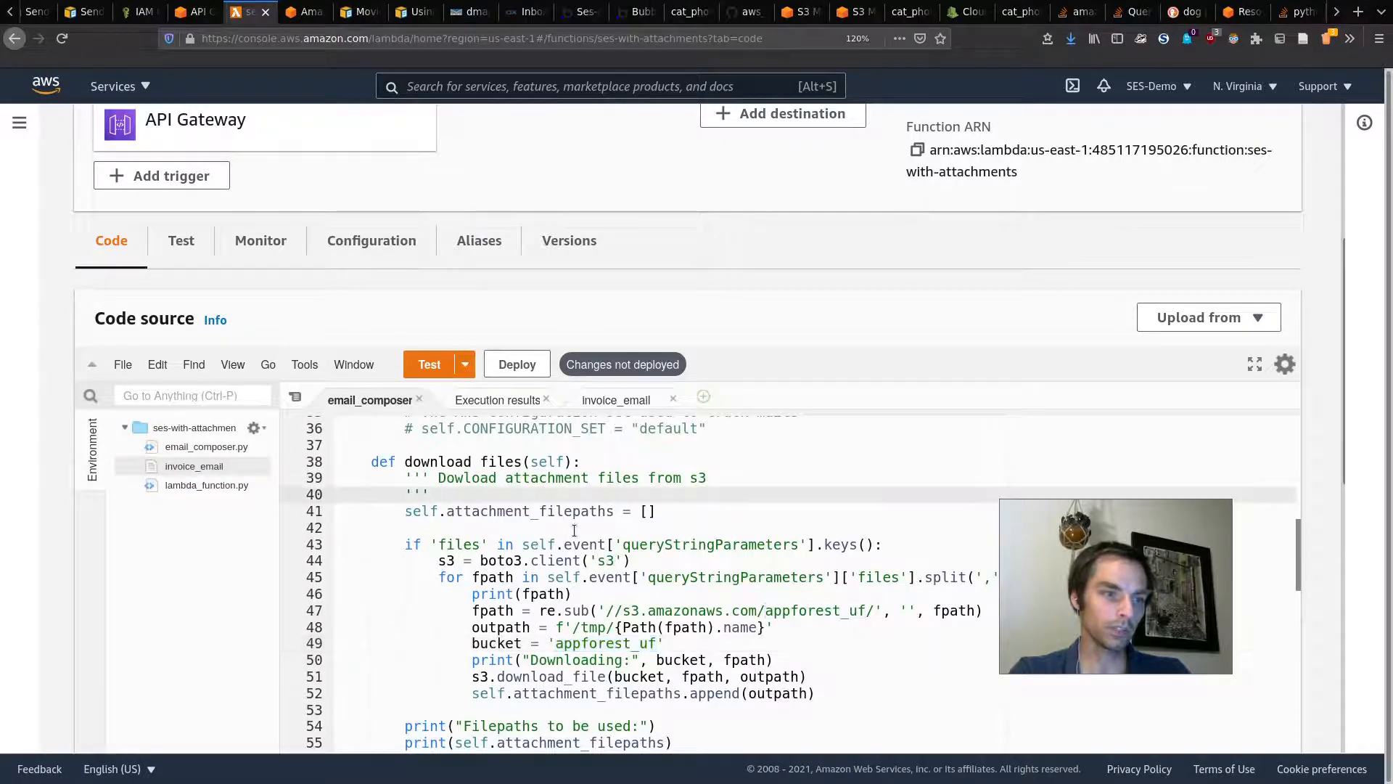
click(528, 438)
key(Return)
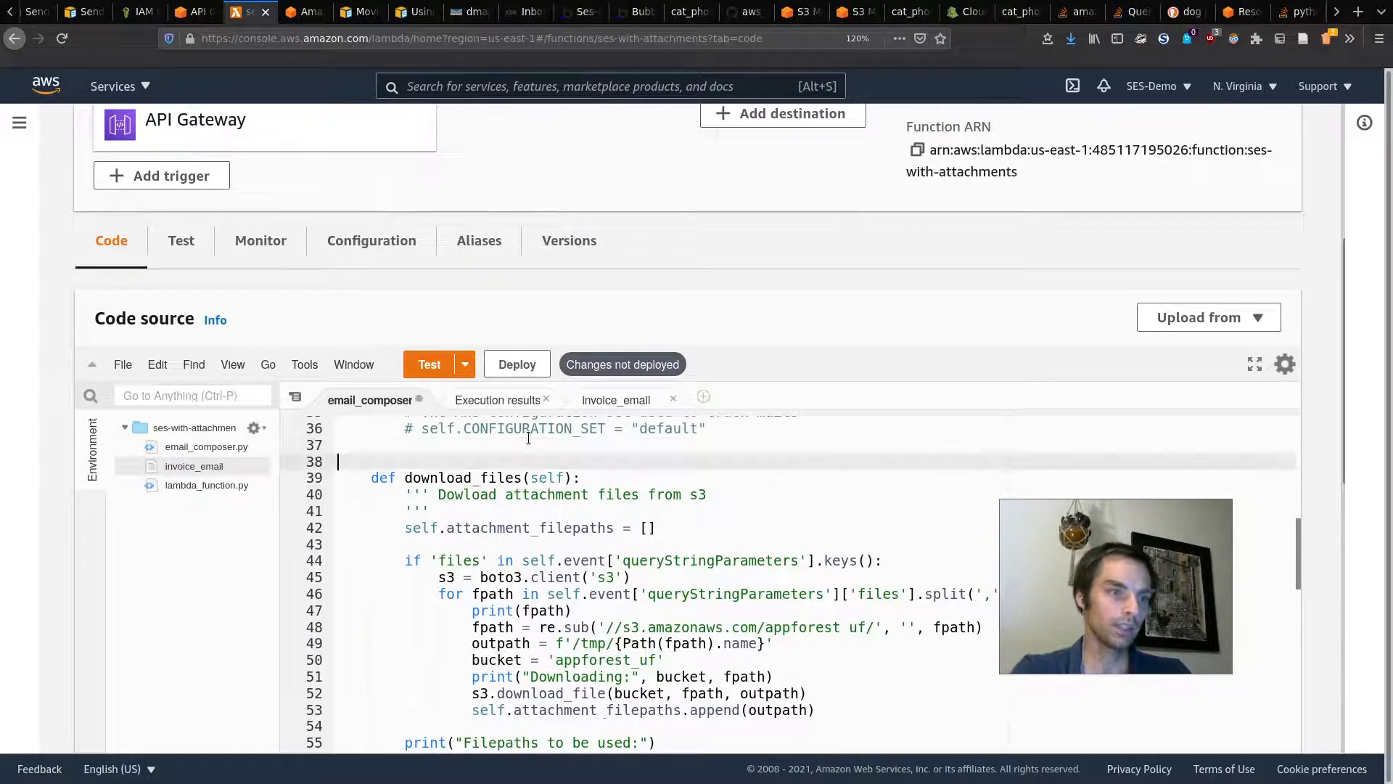
text(with open('invoice)email'))
key(Escape)
text(_email', 'r') as f:)
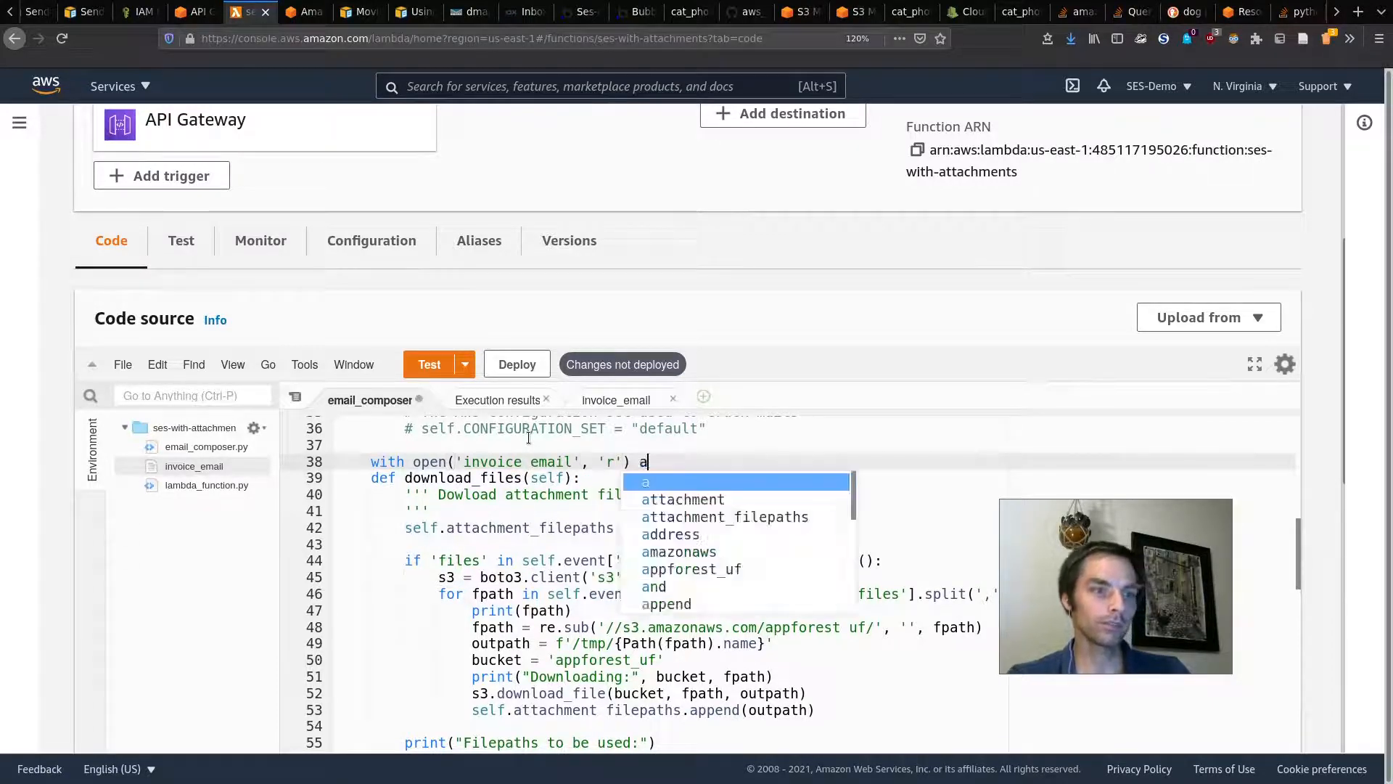
key(Return)
text(f.read())
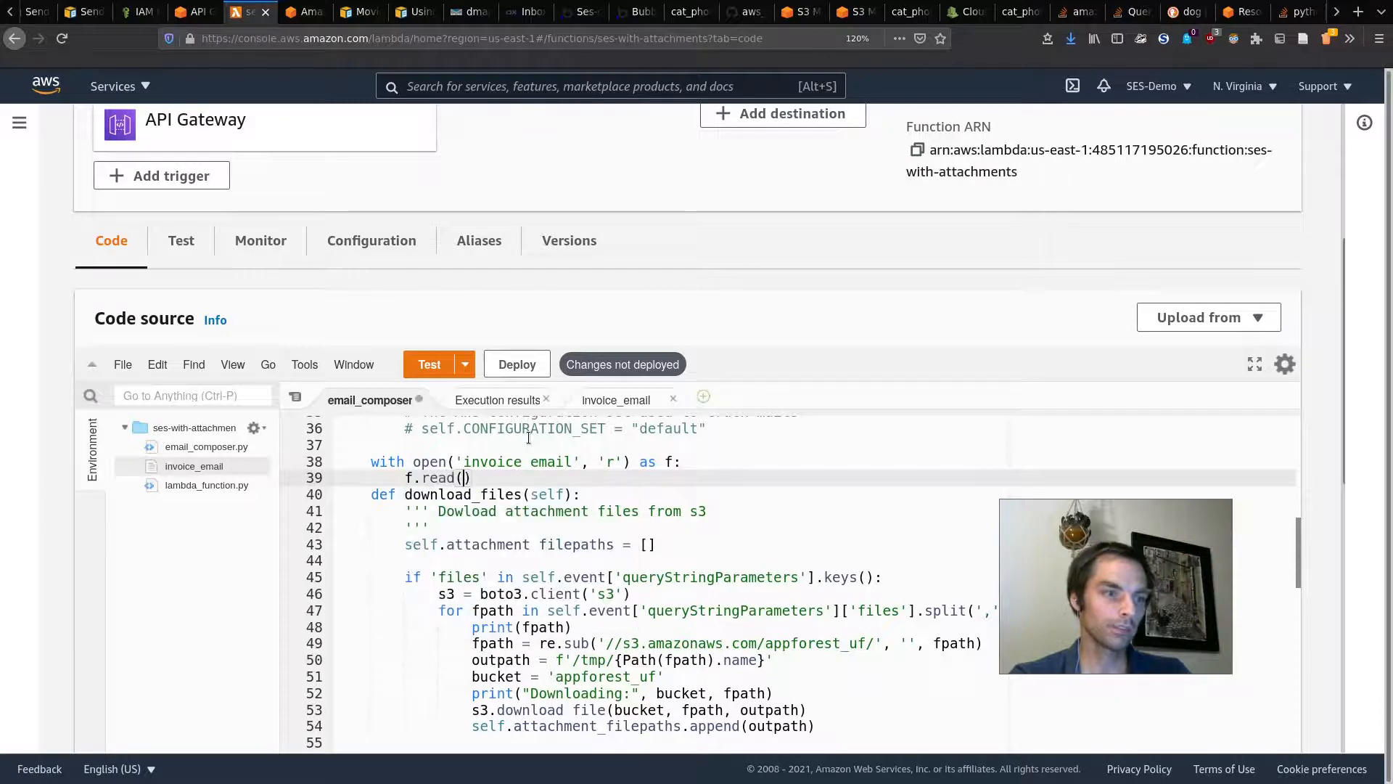
key(ctrl+s)
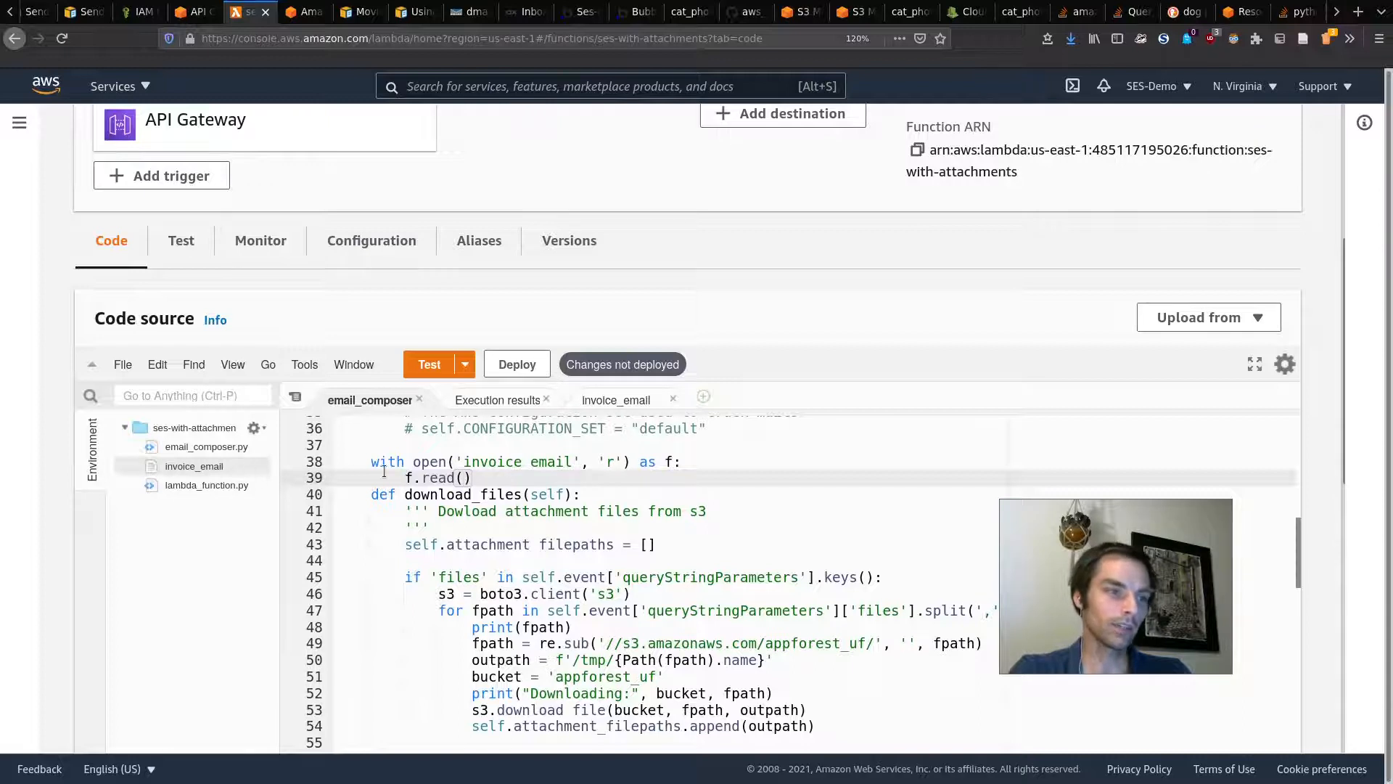
drag(484, 481, 372, 462)
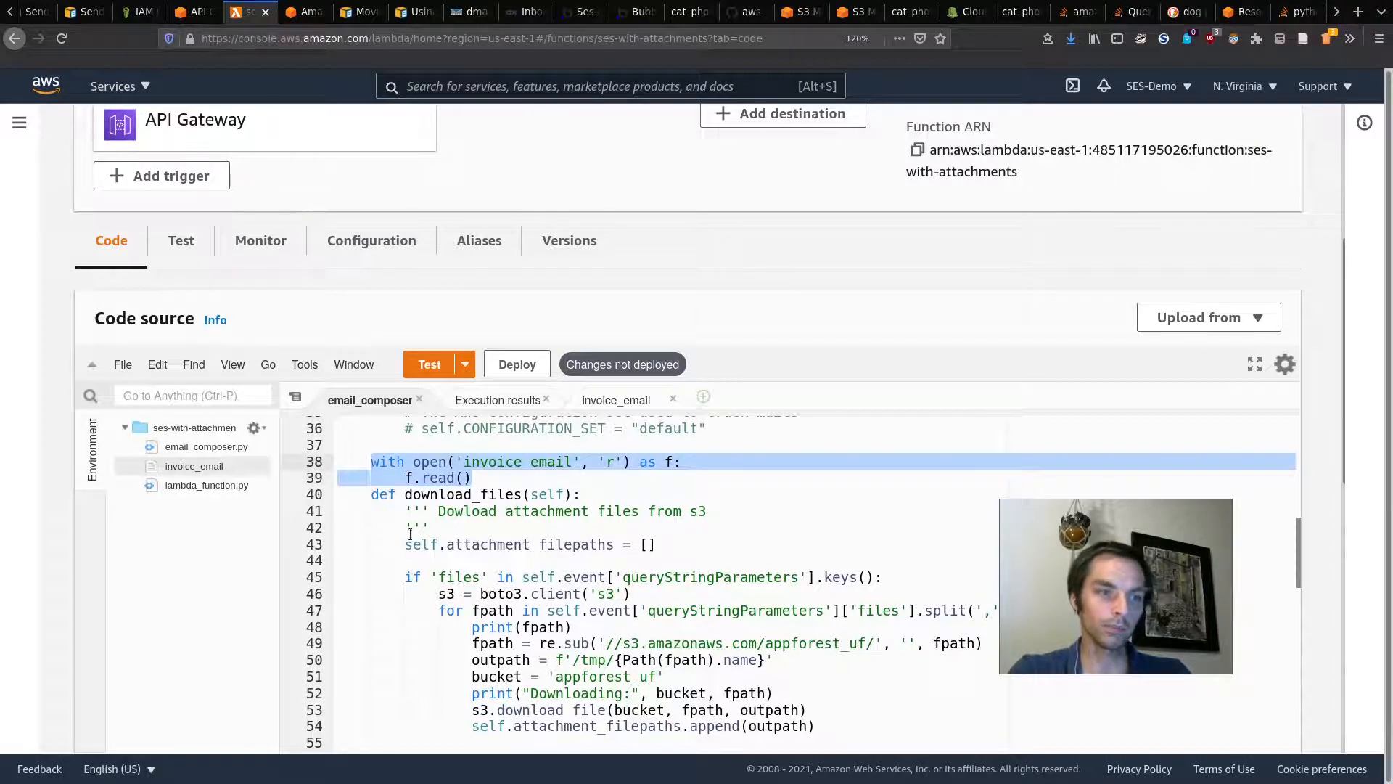
click(476, 489)
drag(486, 479, 279, 456)
key(BackSpace)
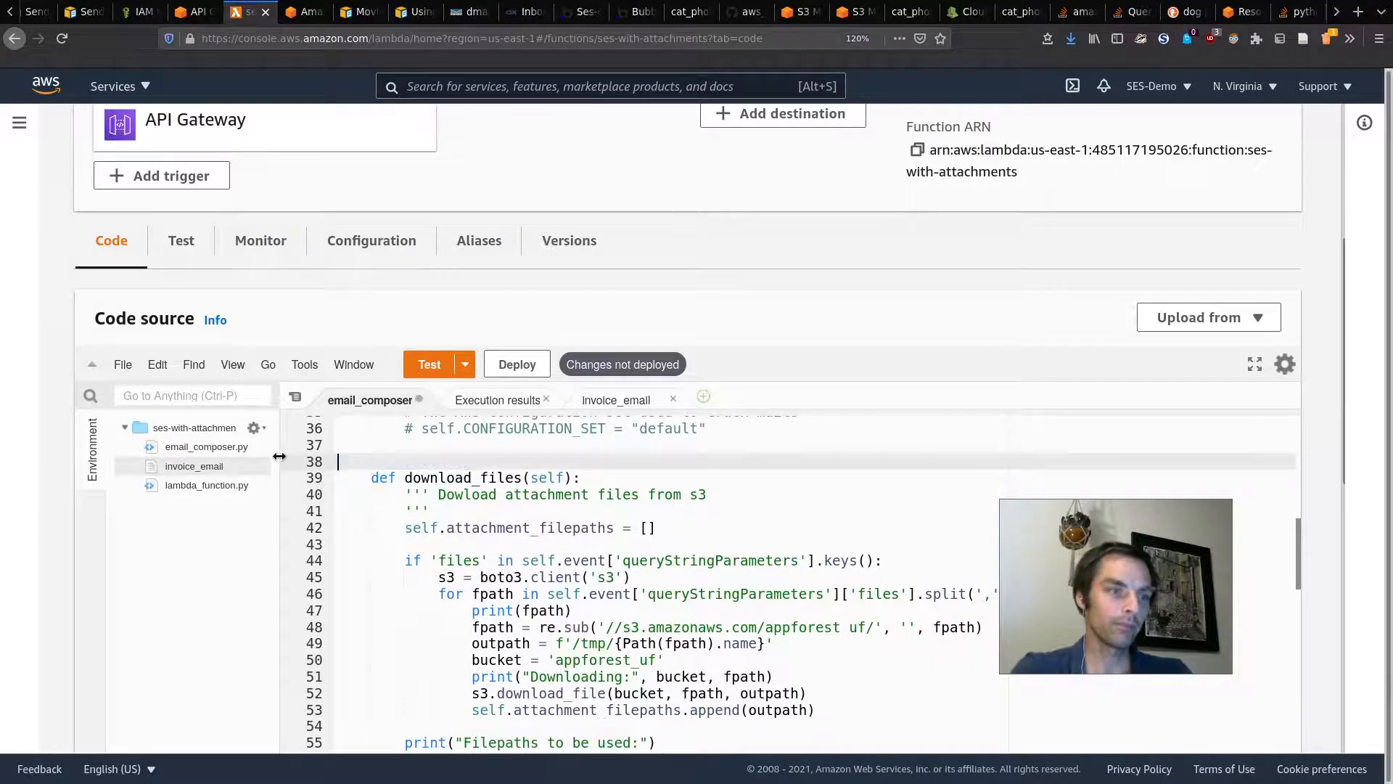
scroll(465, 577, up, 2)
Step: On line 37 add the condition if event['queryStringParameters']['messageType'] == "Sign Up":
click(425, 550)
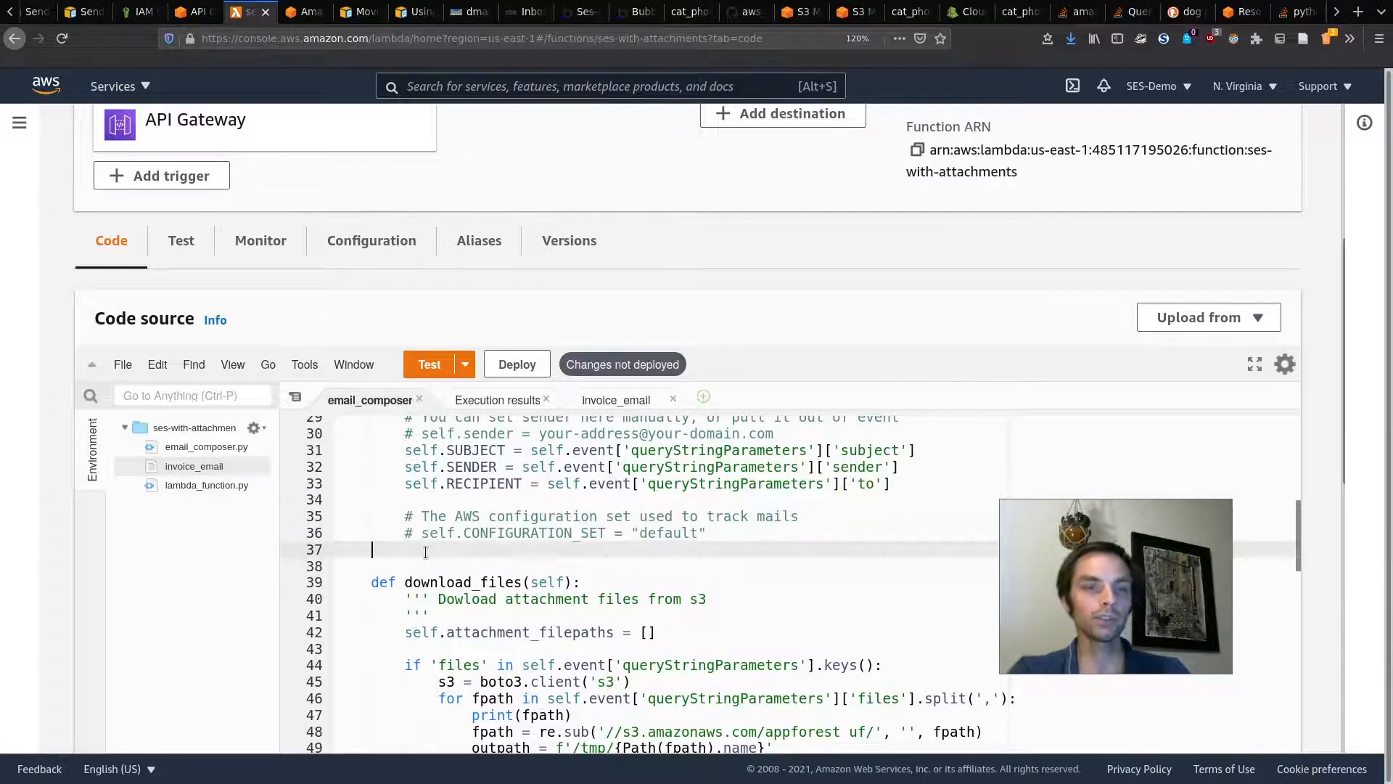
key(BackSpace)
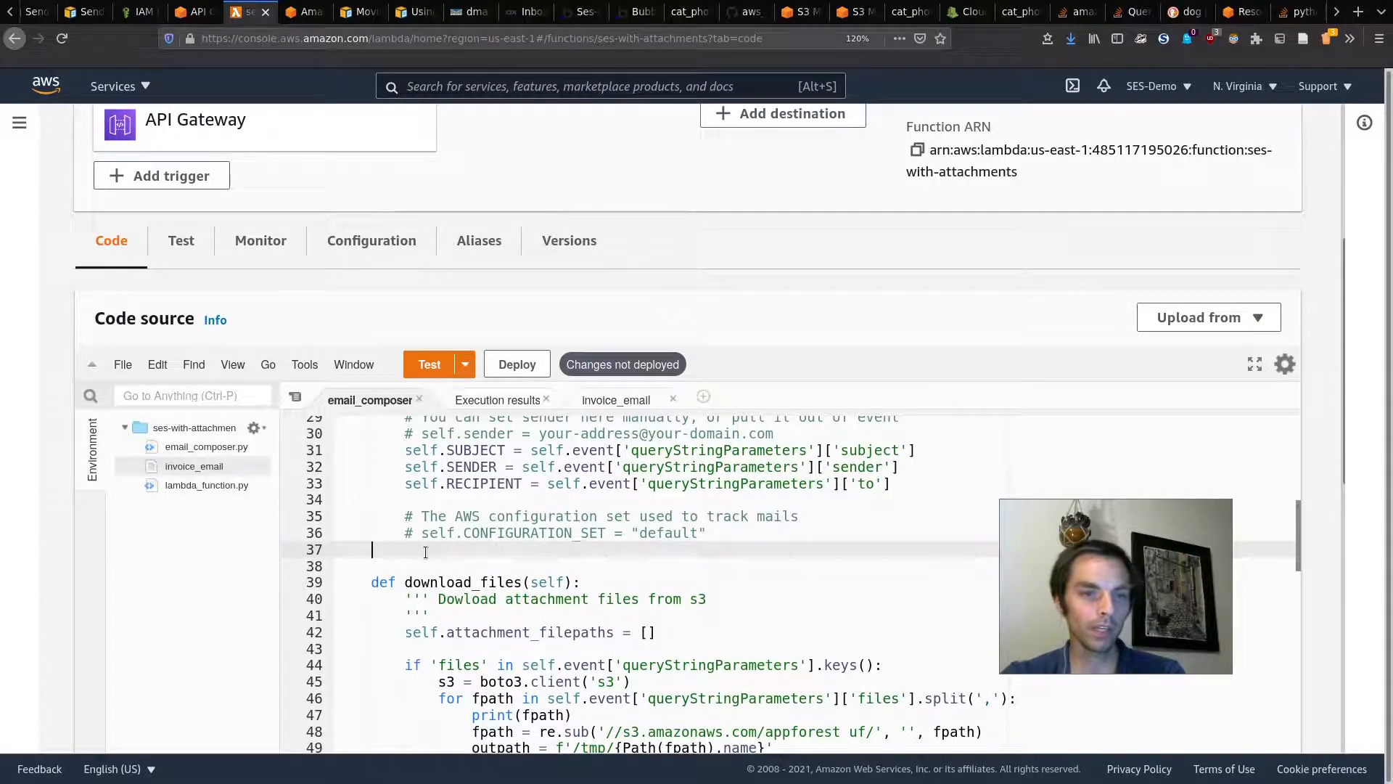
text(if event['qu)
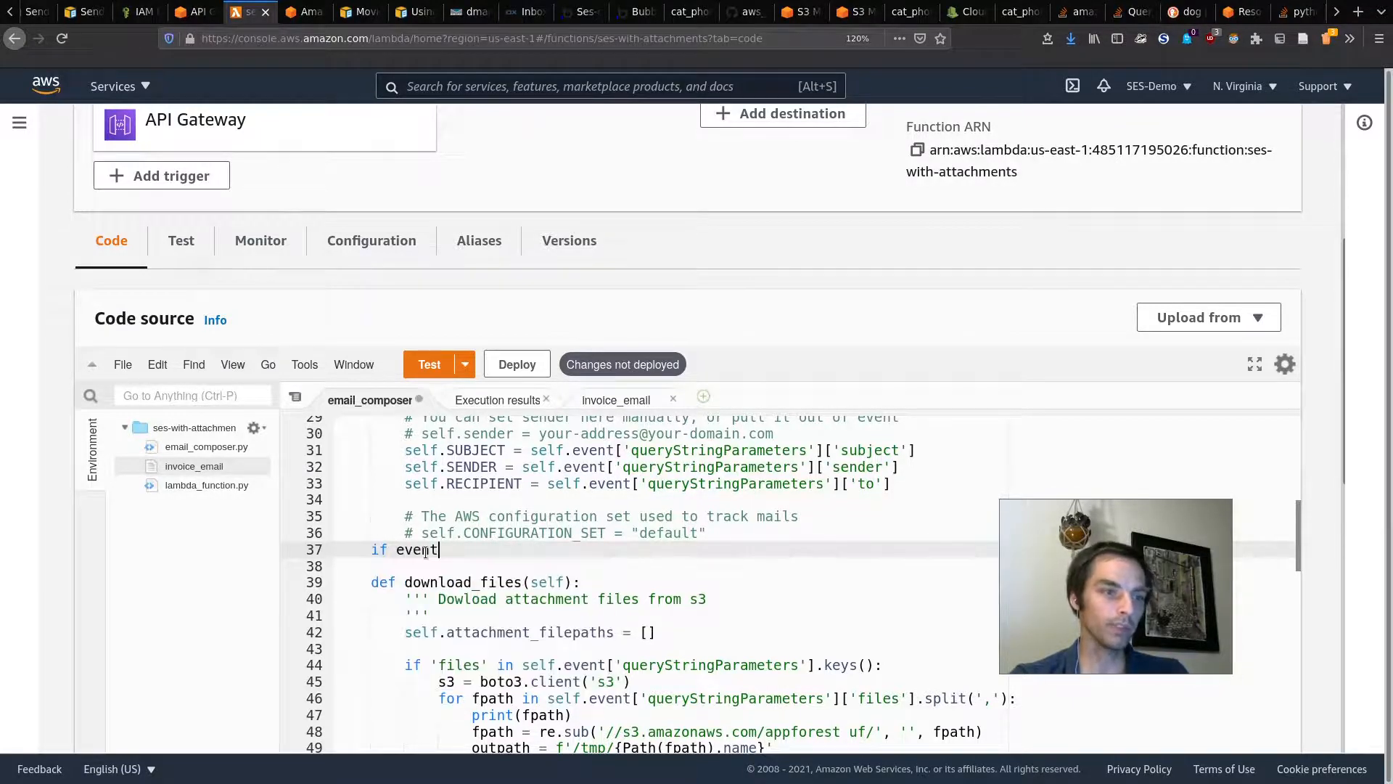
key(Return)
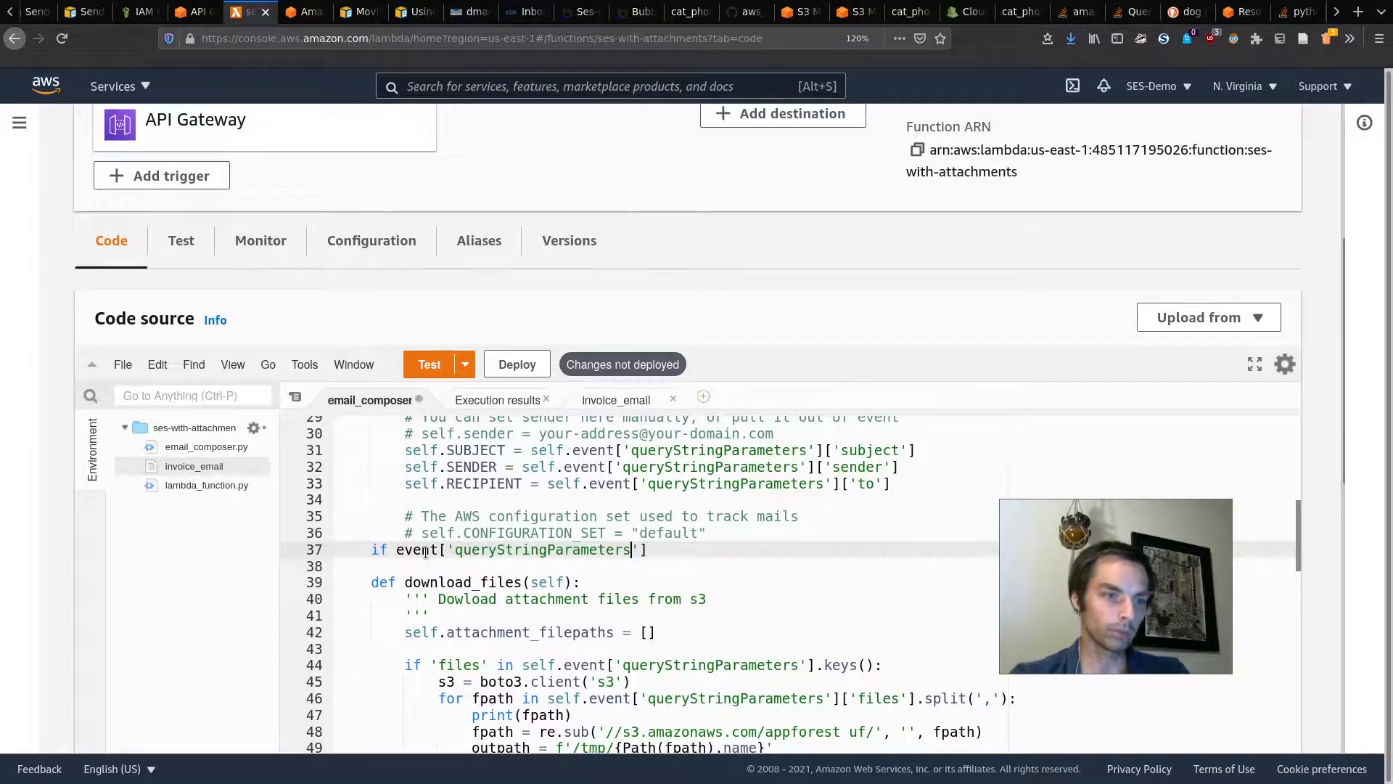
key(End)
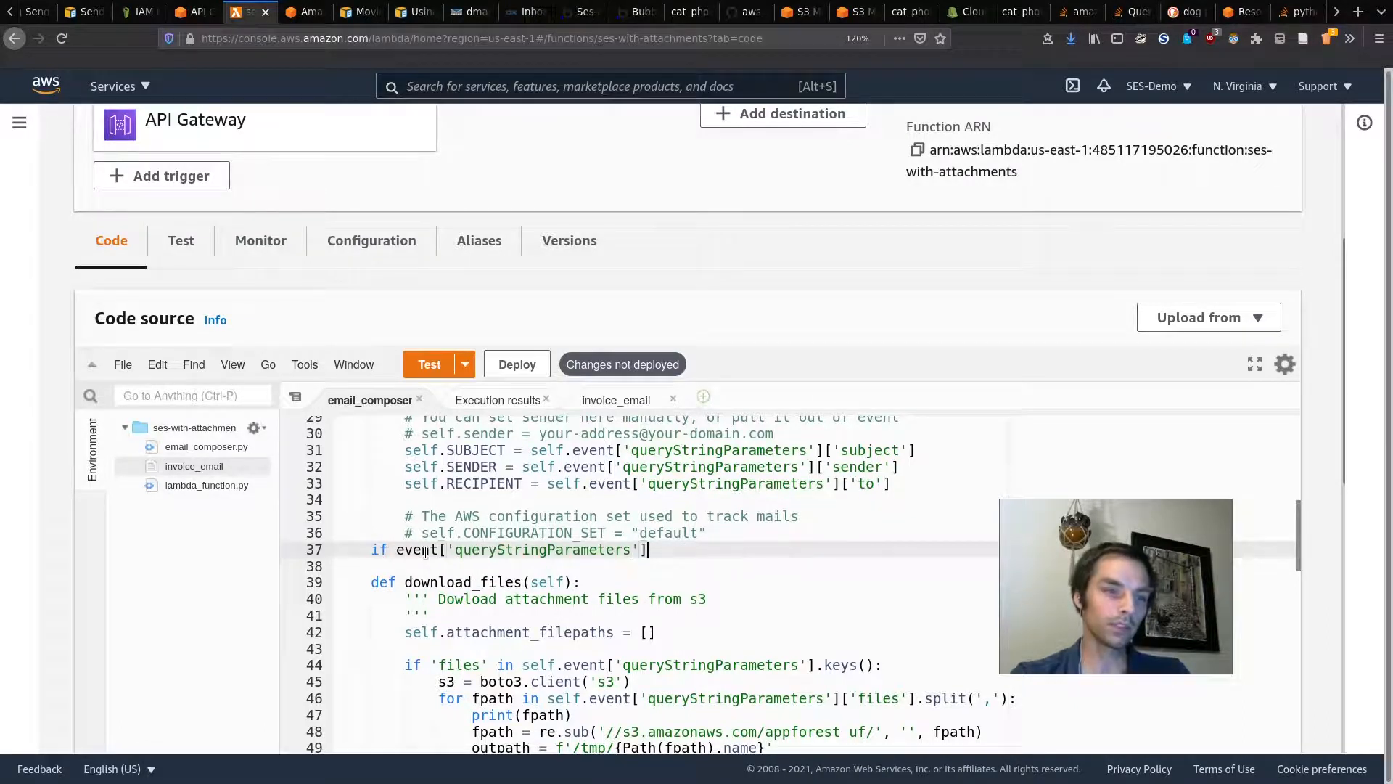
text([)
text('messageTYpe)
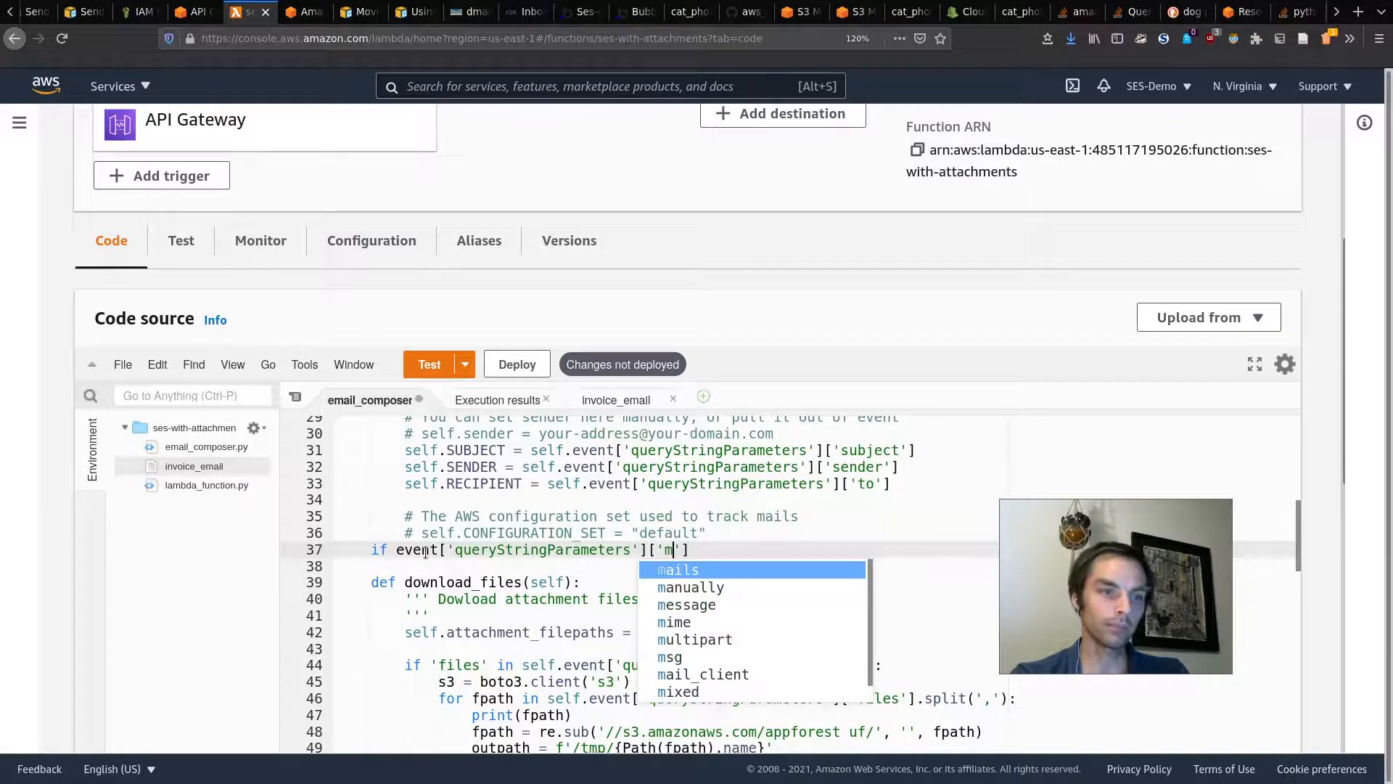
key(BackSpace)
key(BackSpace)
key(BackSpace)
text(ype)
key(End)
text(== "Sign Up")
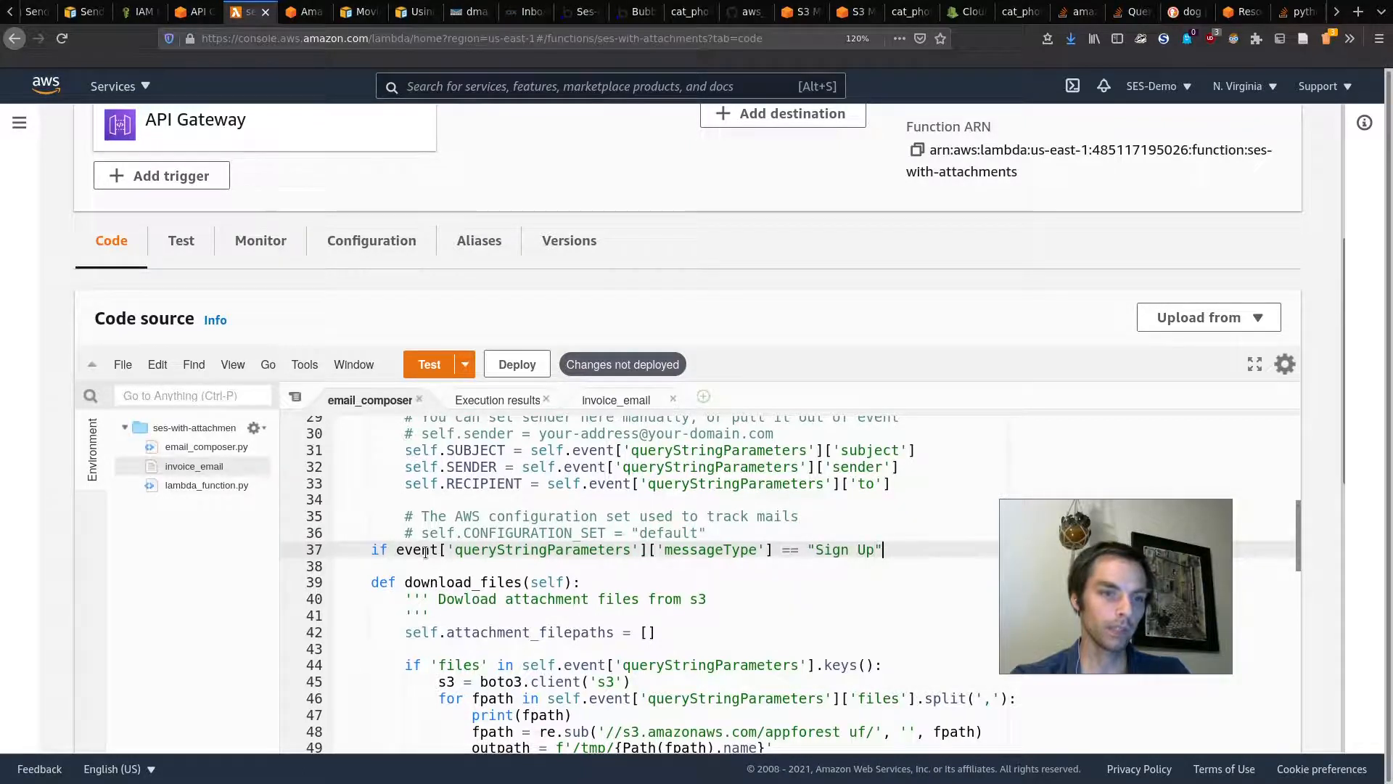
text(:)
Step: Under the Sign Up branch, set body = "Thanks for signing up"
key(Return)
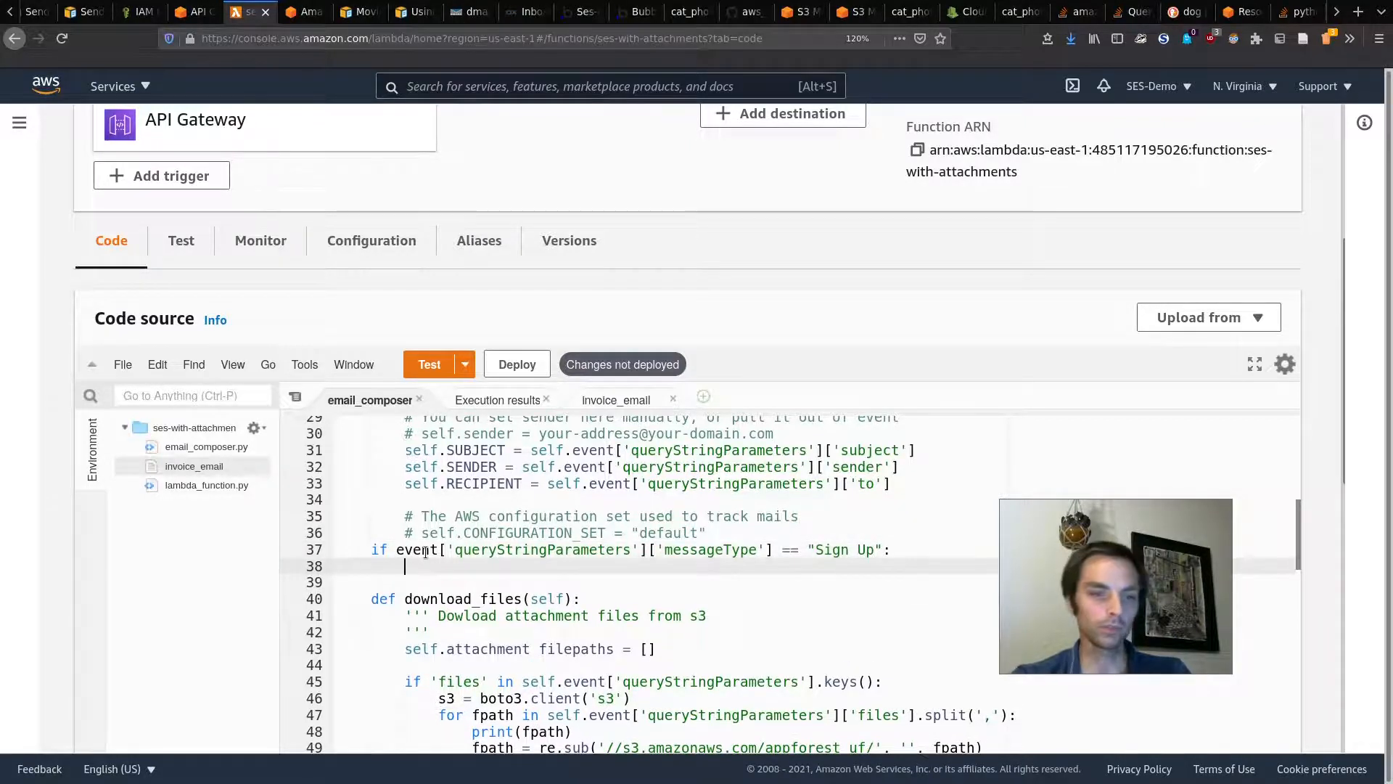
key(BackSpace)
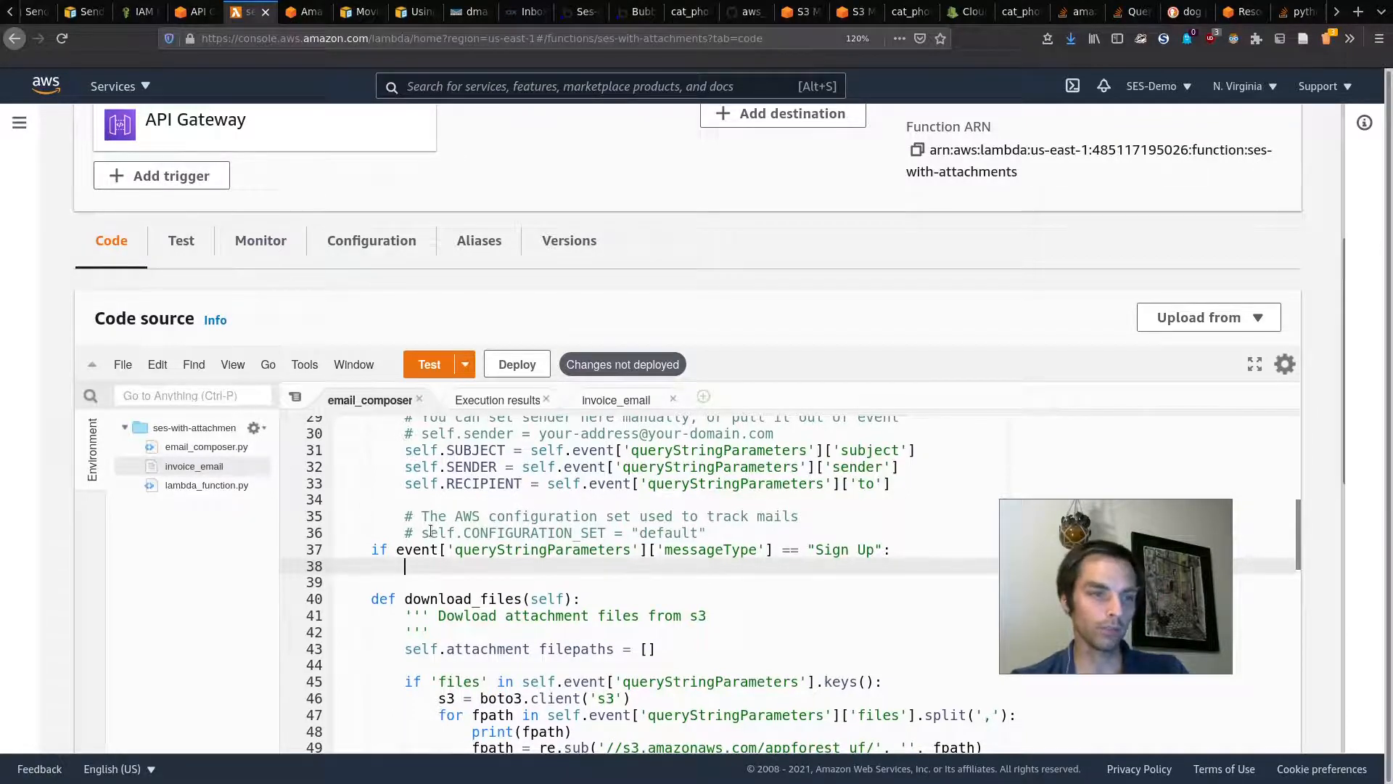
text(bodu)
text( =)
key(BackSpace)
key(BackSpace)
key(BackSpace)
key(BackSpace)
text(y = "This is)
key(BackSpace)
key(BackSpace)
key(BackSpace)
key(BackSpace)
key(BackSpace)
key(BackSpace)
text(ans)
key(BackSpace)
text(ks for signing )
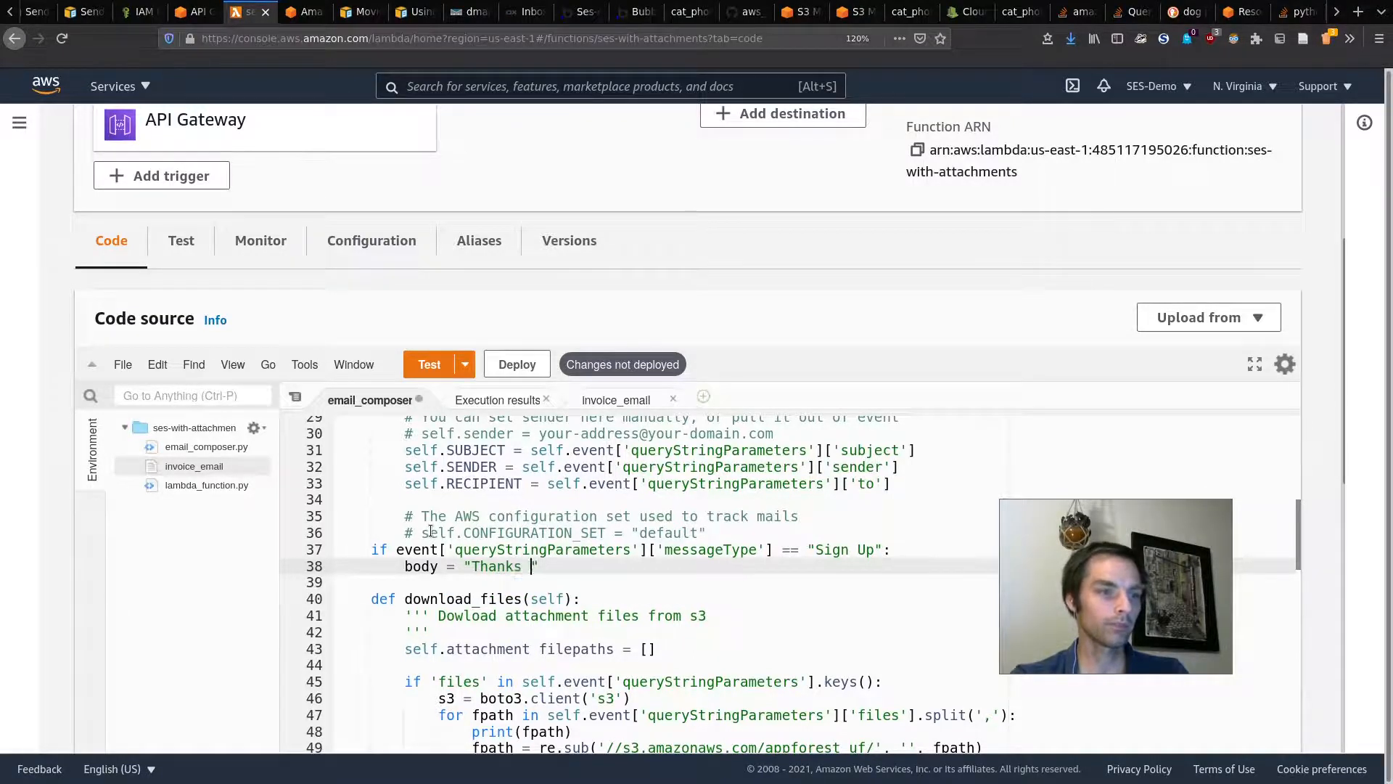
text(up")
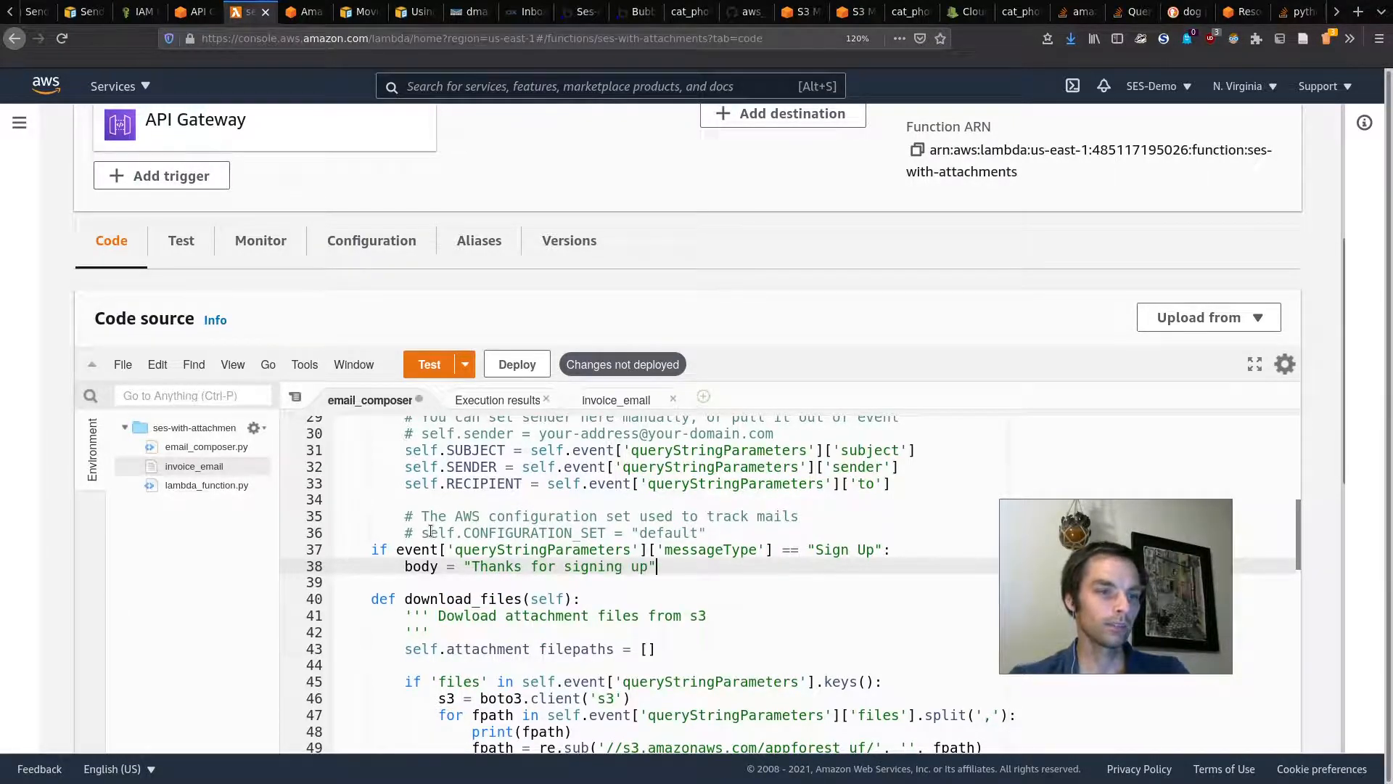
key(Return)
key(BackSpace)
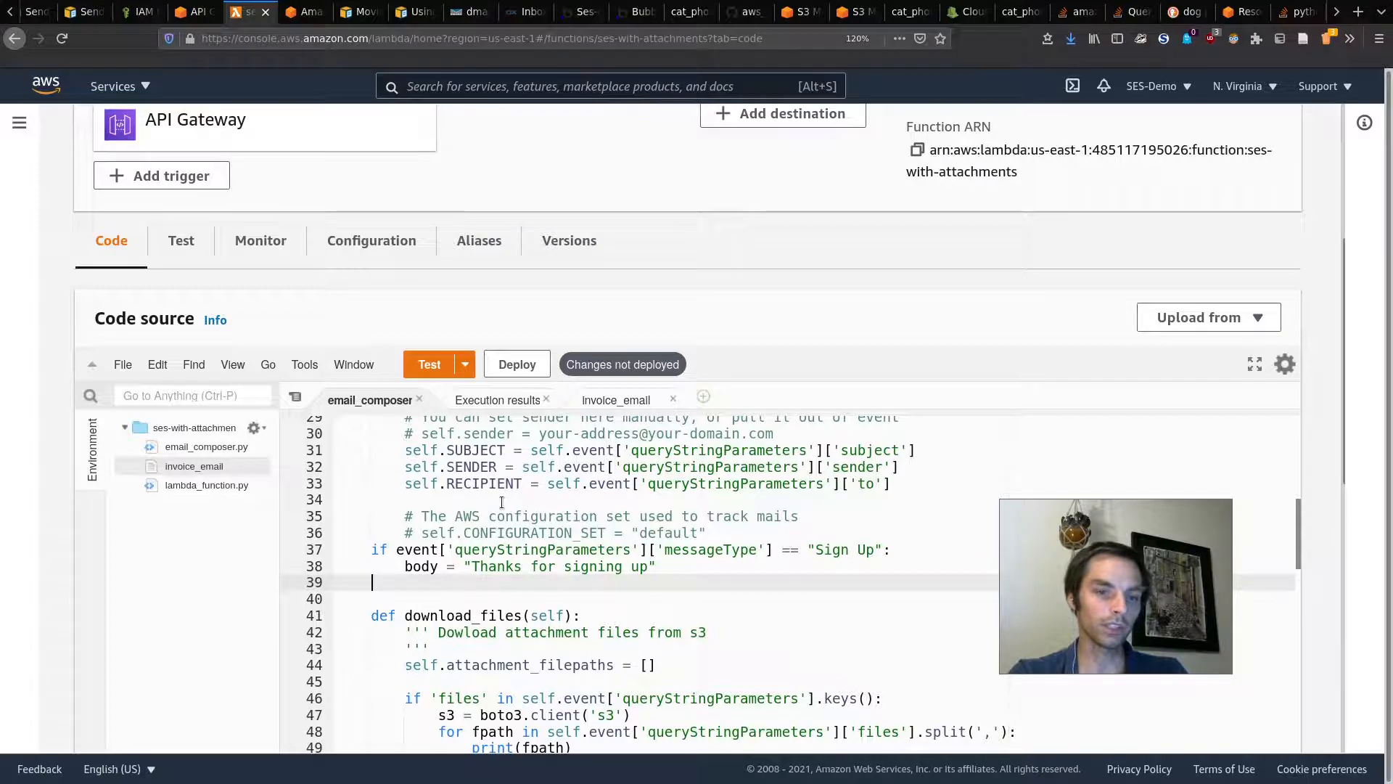
key(super)
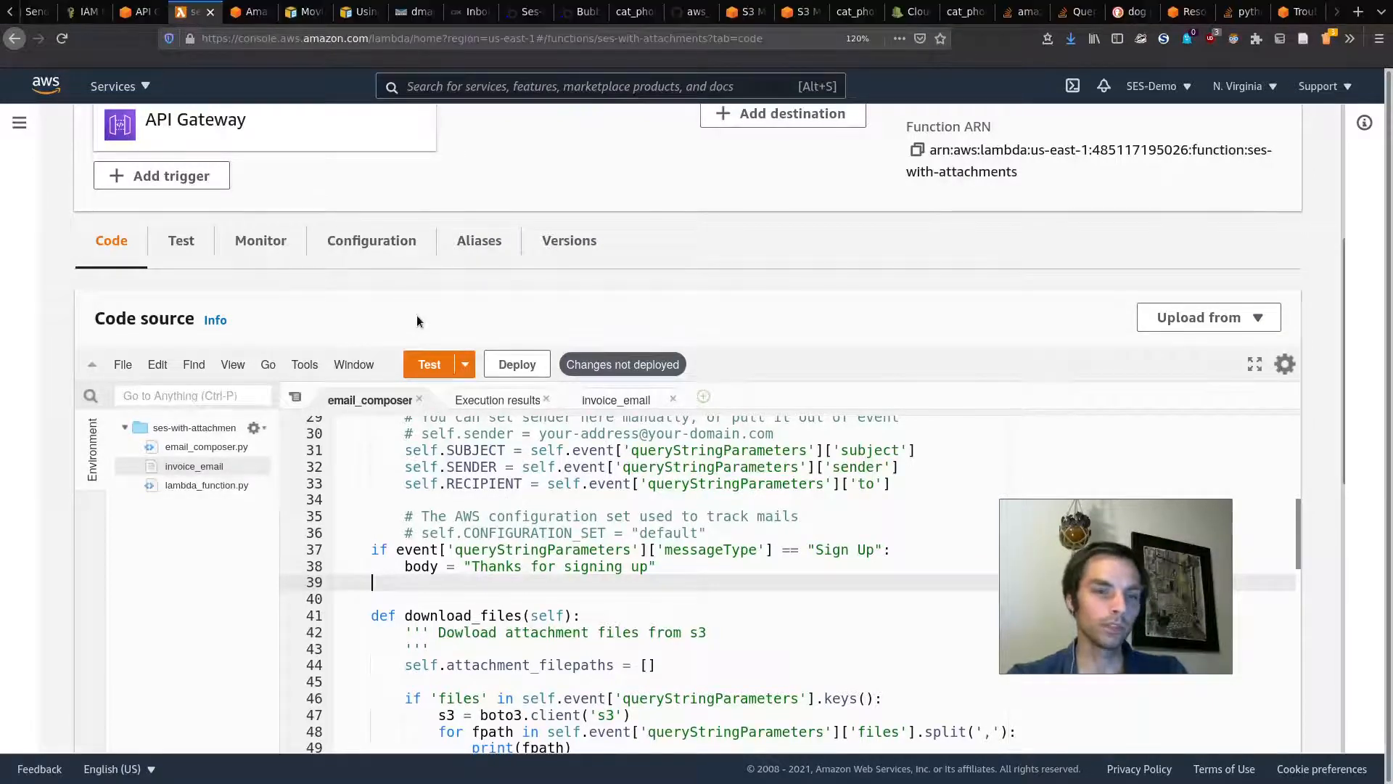
Step: On line 39, add `elif event['queryStringParameters']['message'] == 'deactivate':` with a new indented line, and save
text(elif event['queryStringParameters'])
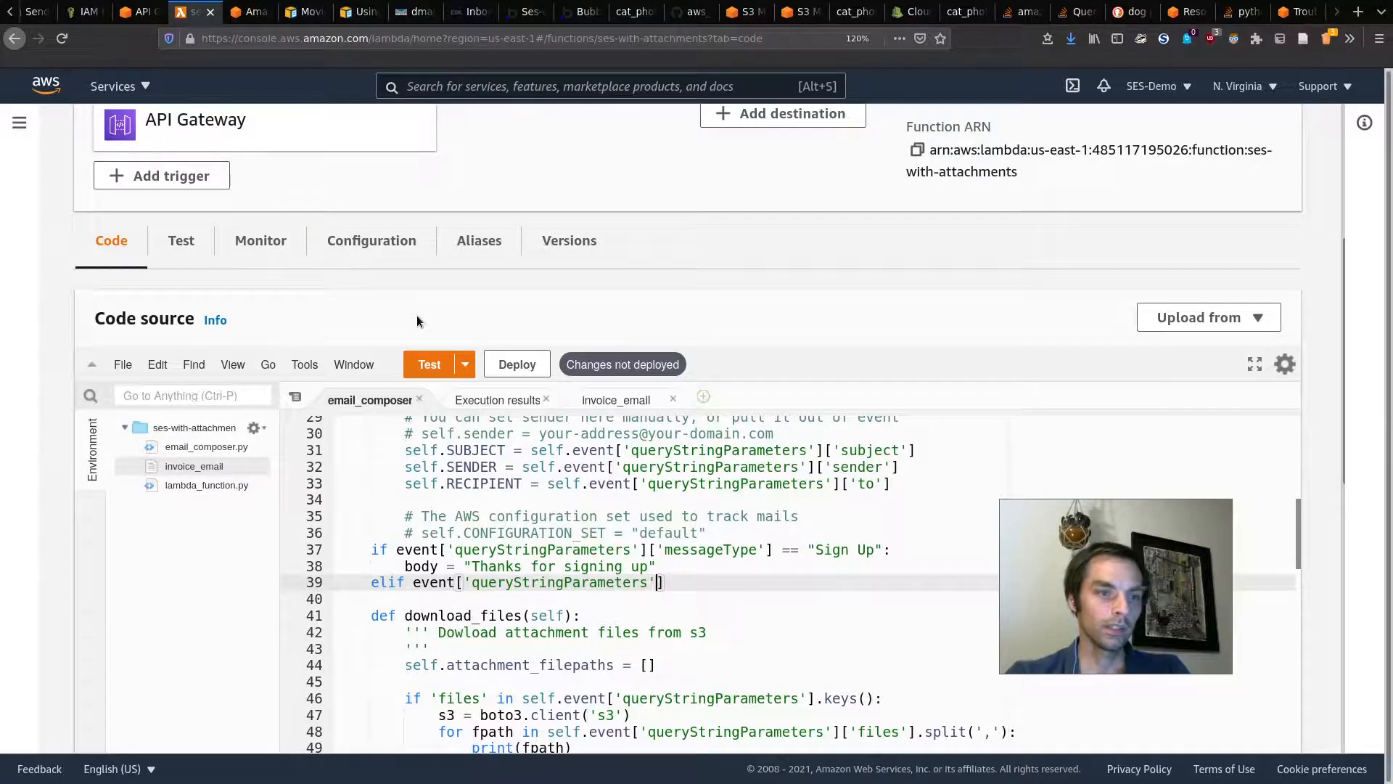
text(['message)
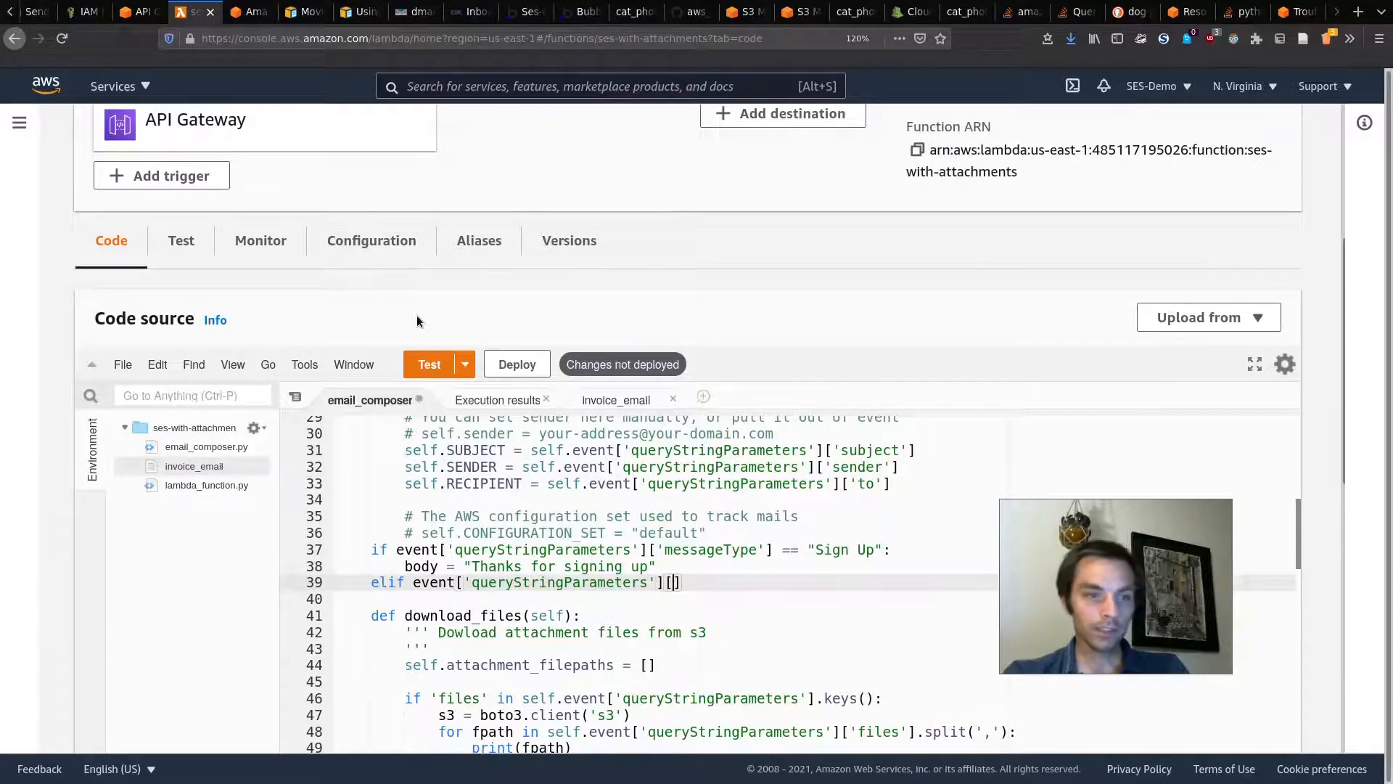
text('] == ')
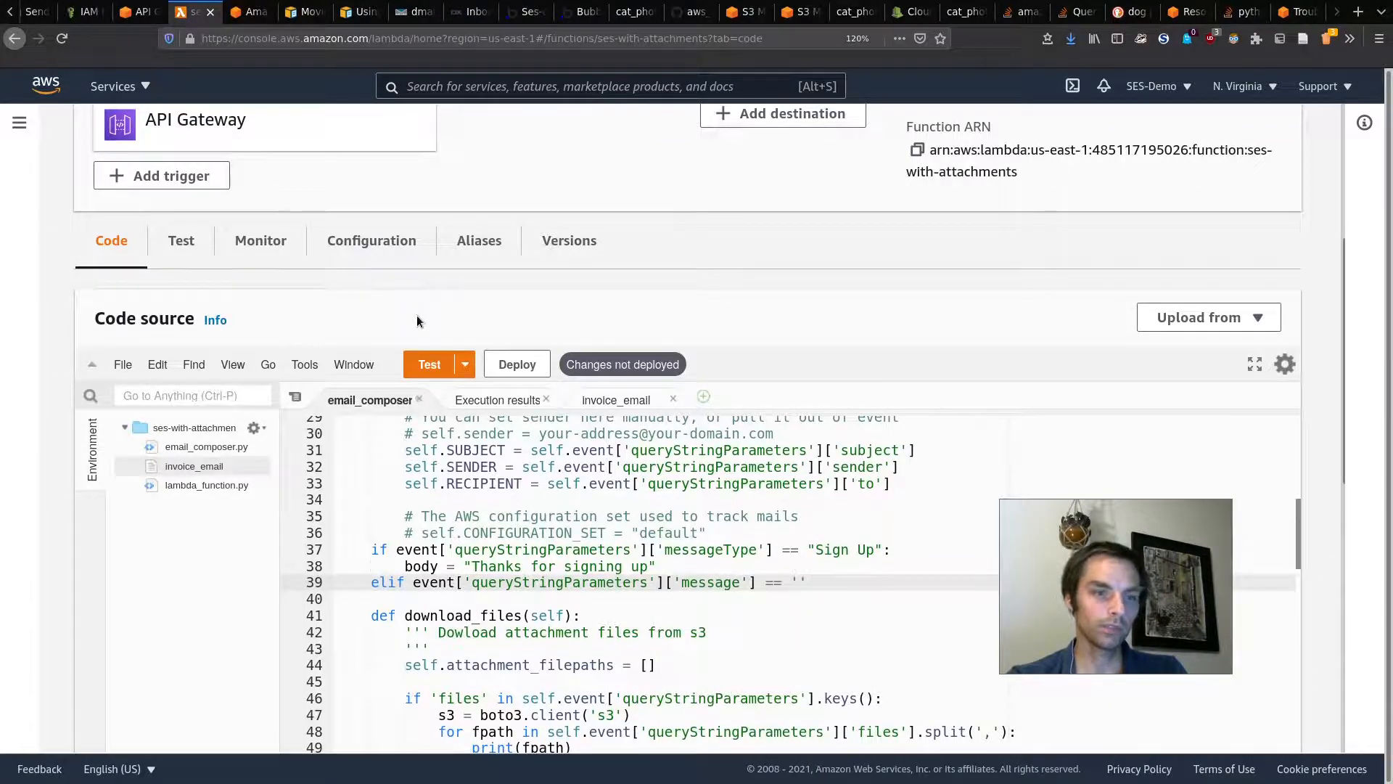
text(deactivate')
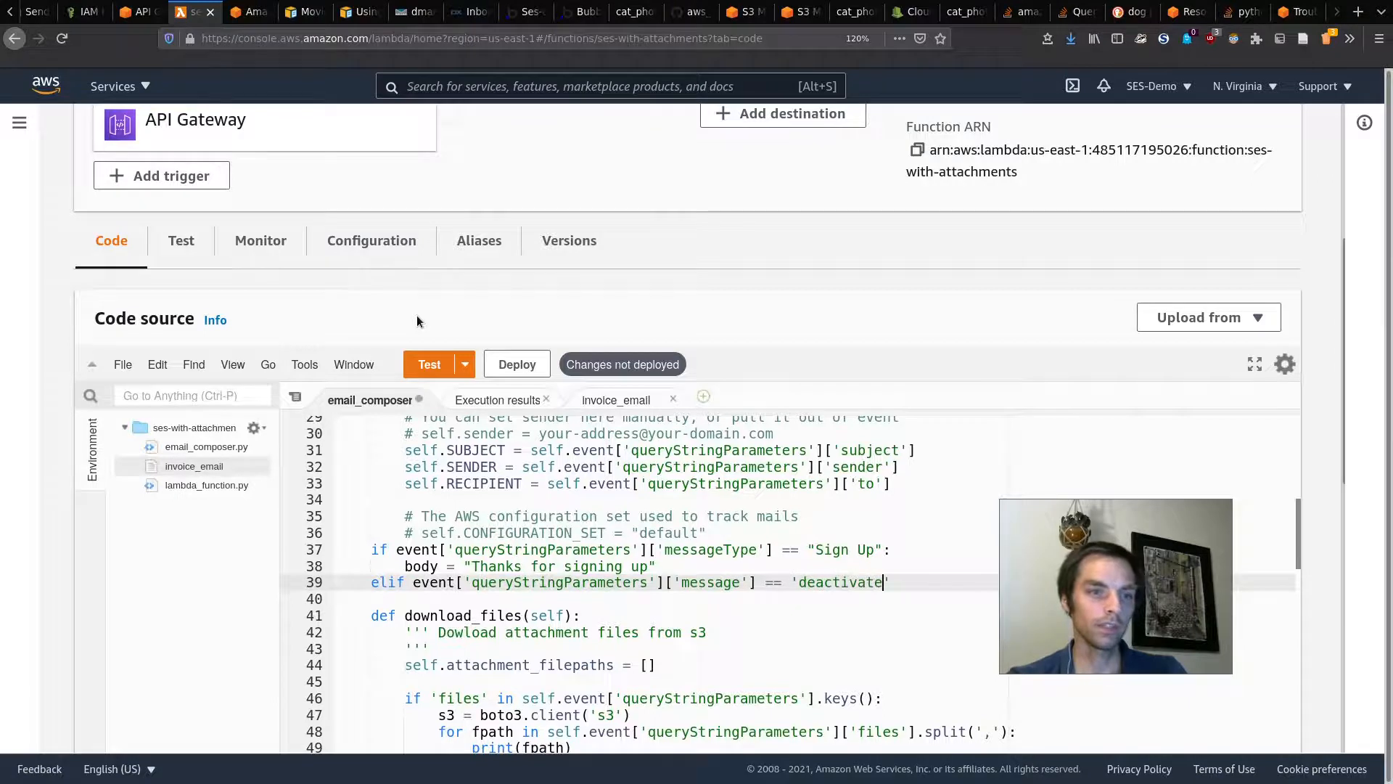
text(:)
key(Return)
key(ctrl+s)
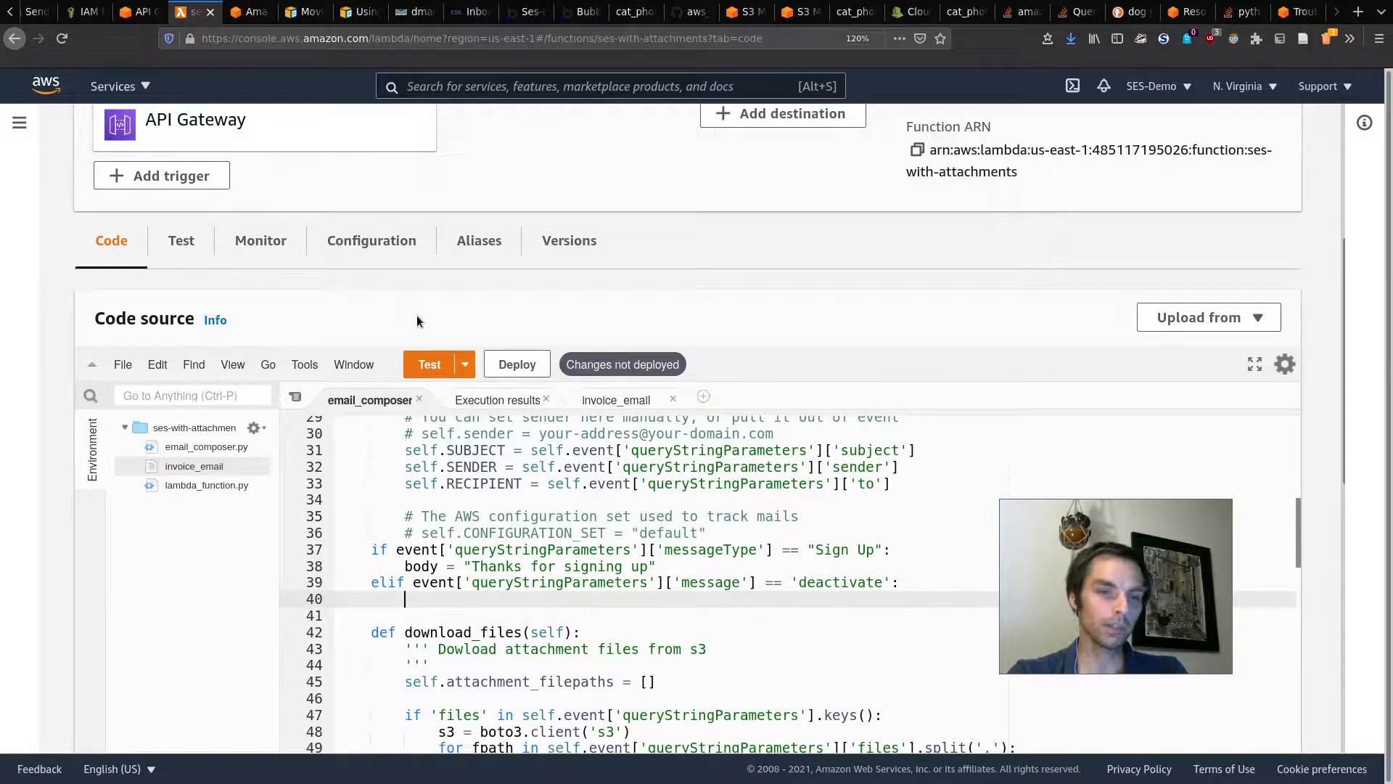
key(super)
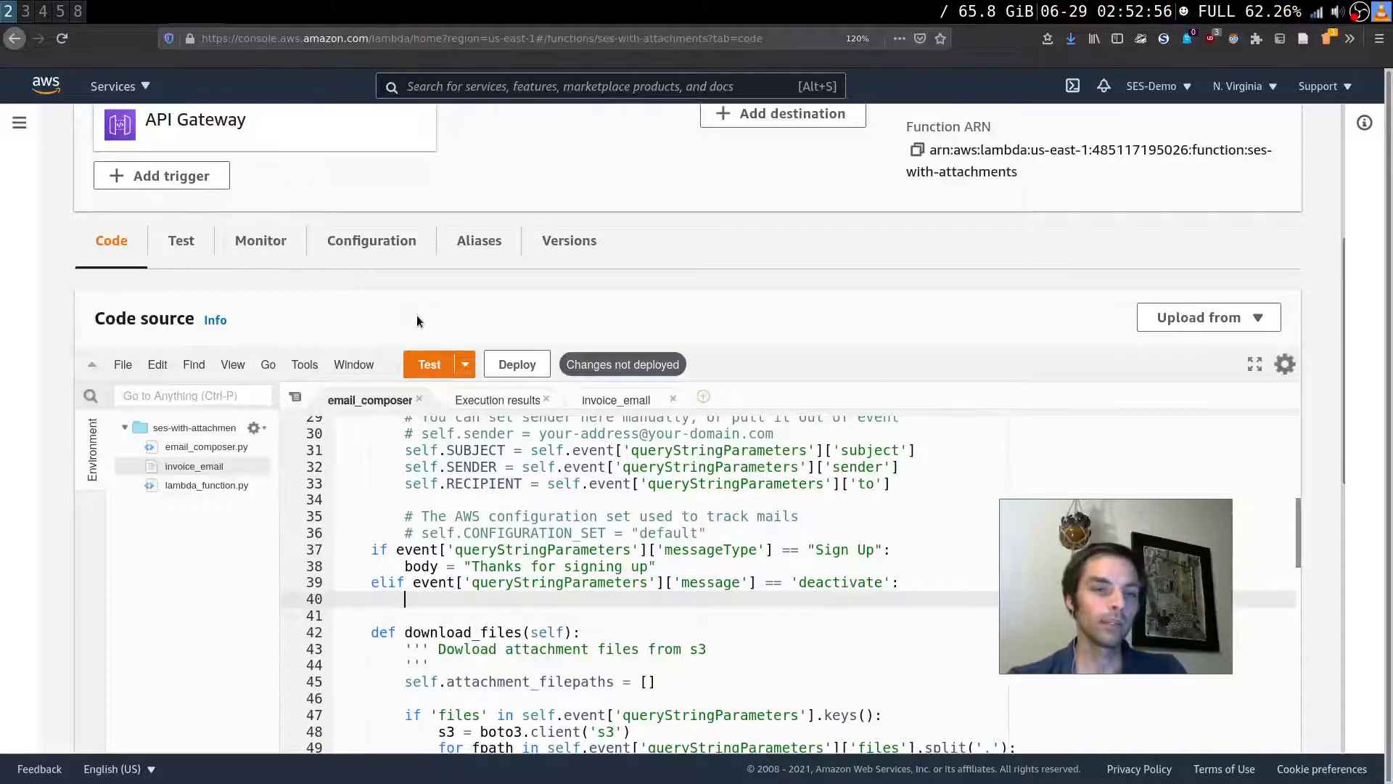
key(super)
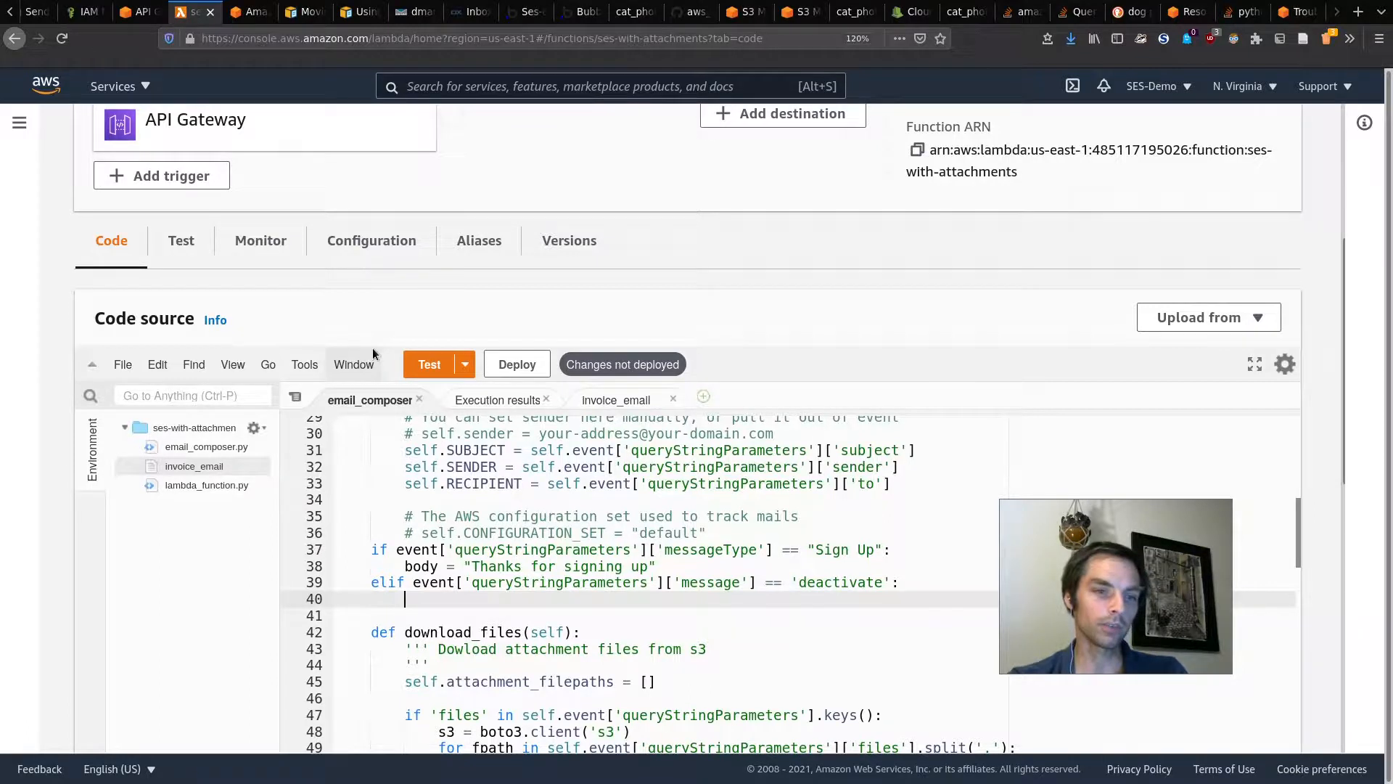
scroll(492, 304, down, 2)
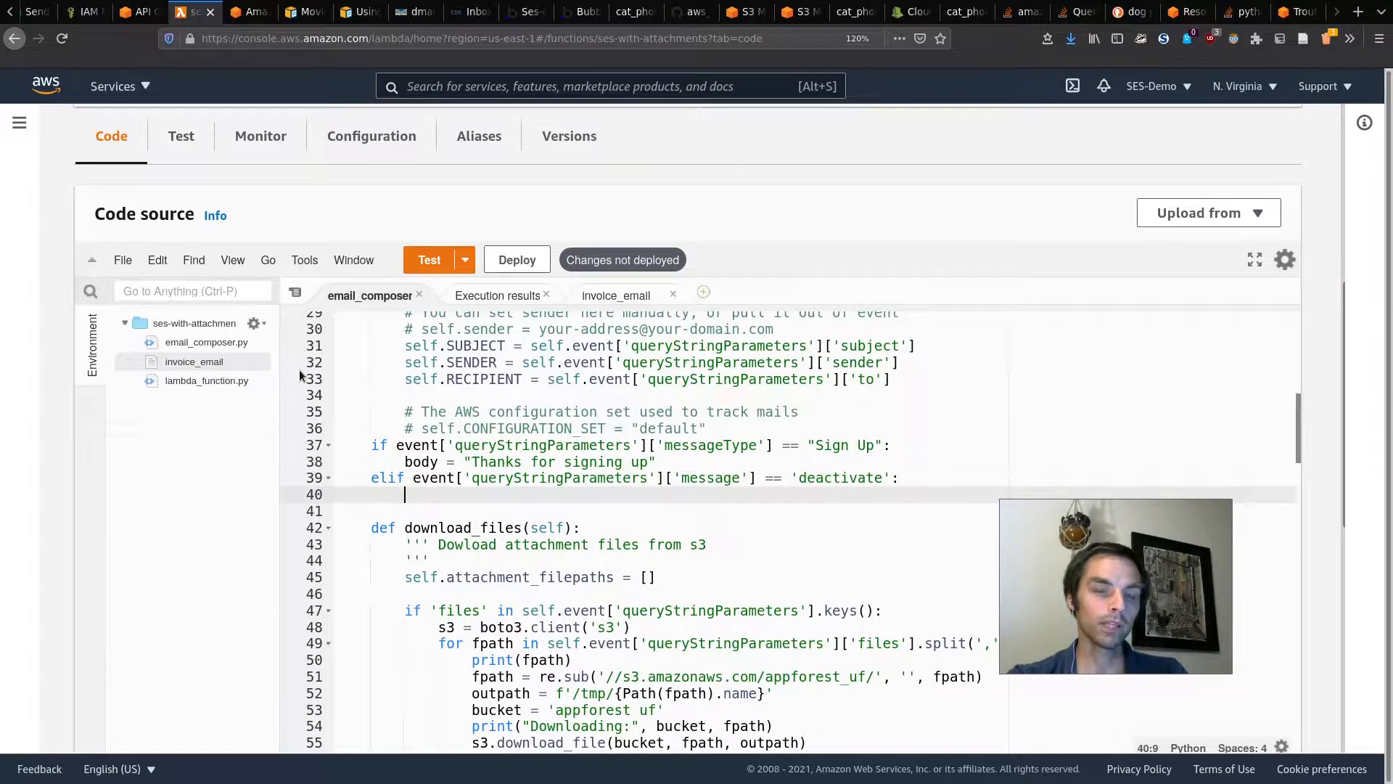
key(super)
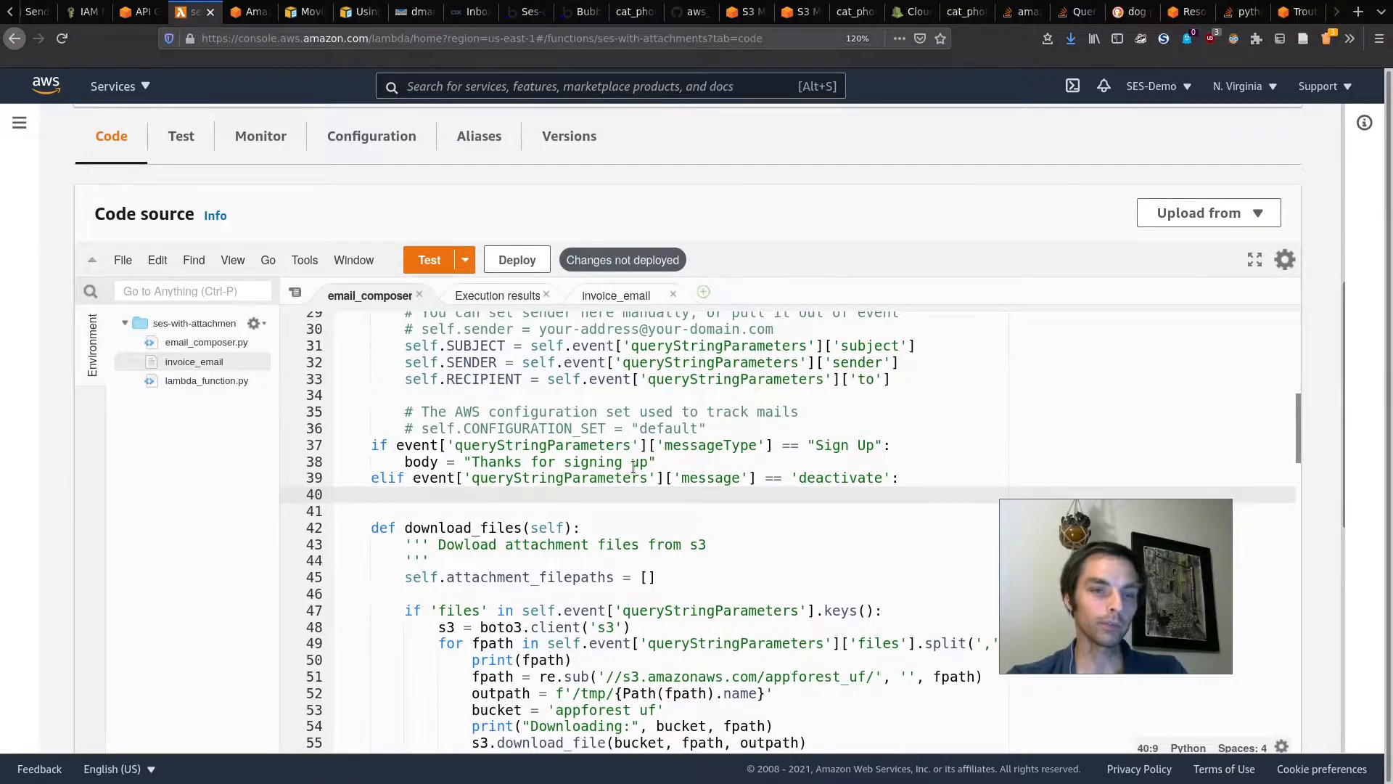
click(679, 22)
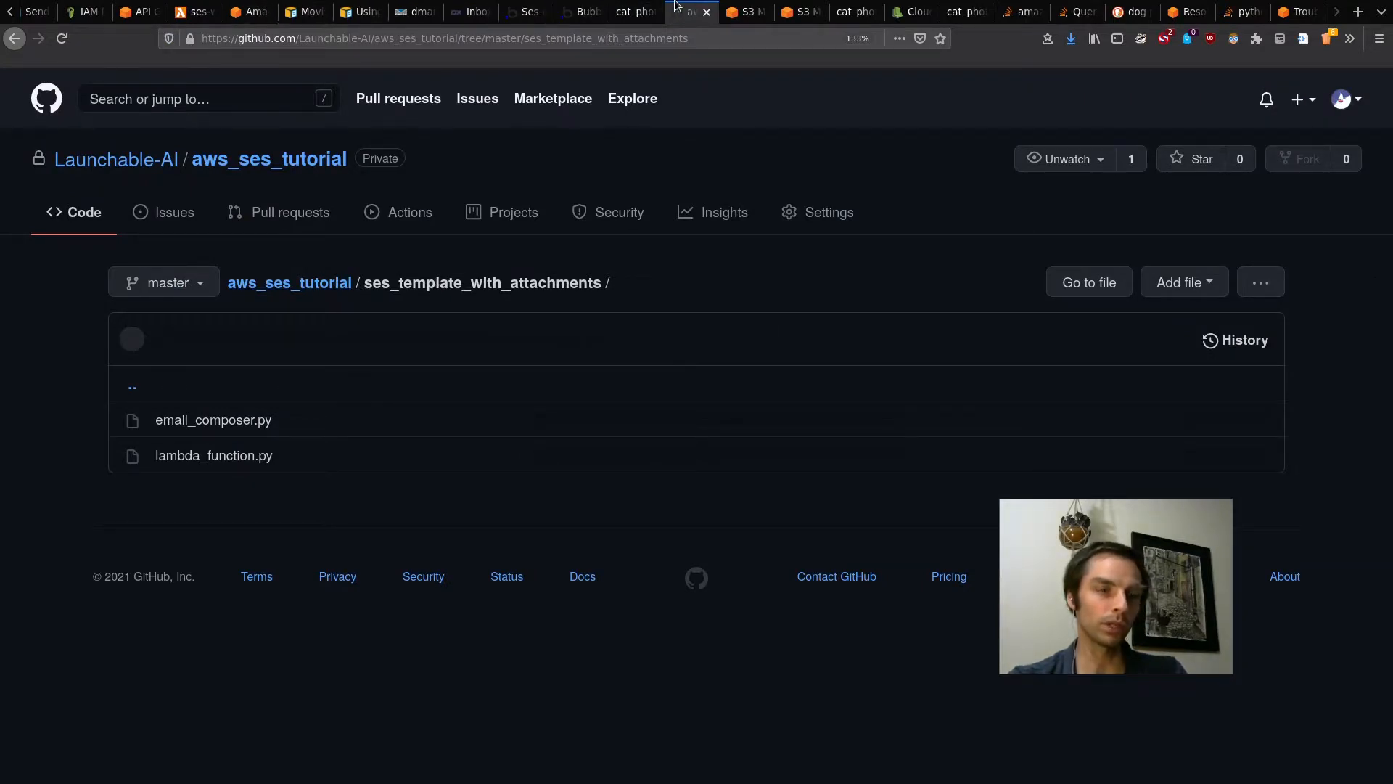
Step: Review the SES pricing and S3 tabs, then go to the aws_ses_tutorial repository root on GitHub
click(247, 11)
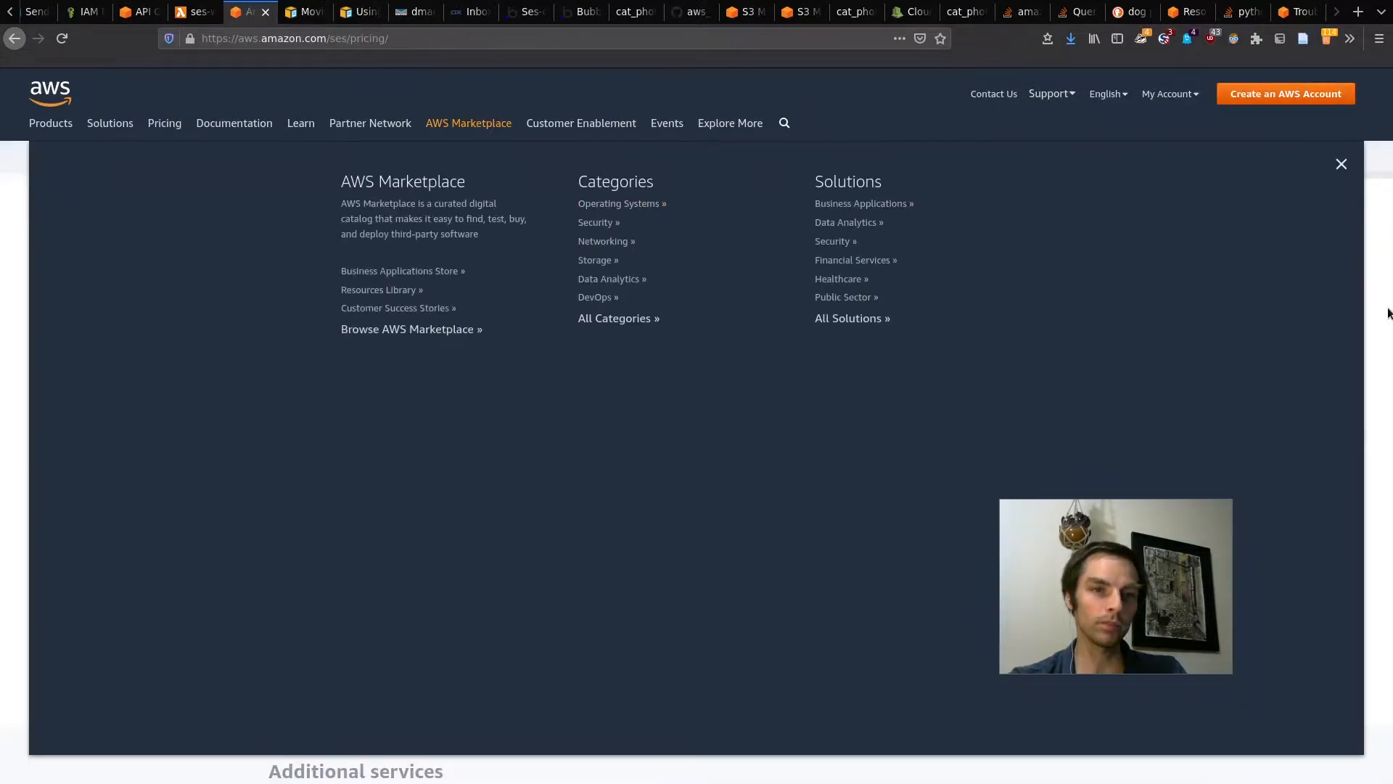
click(1386, 312)
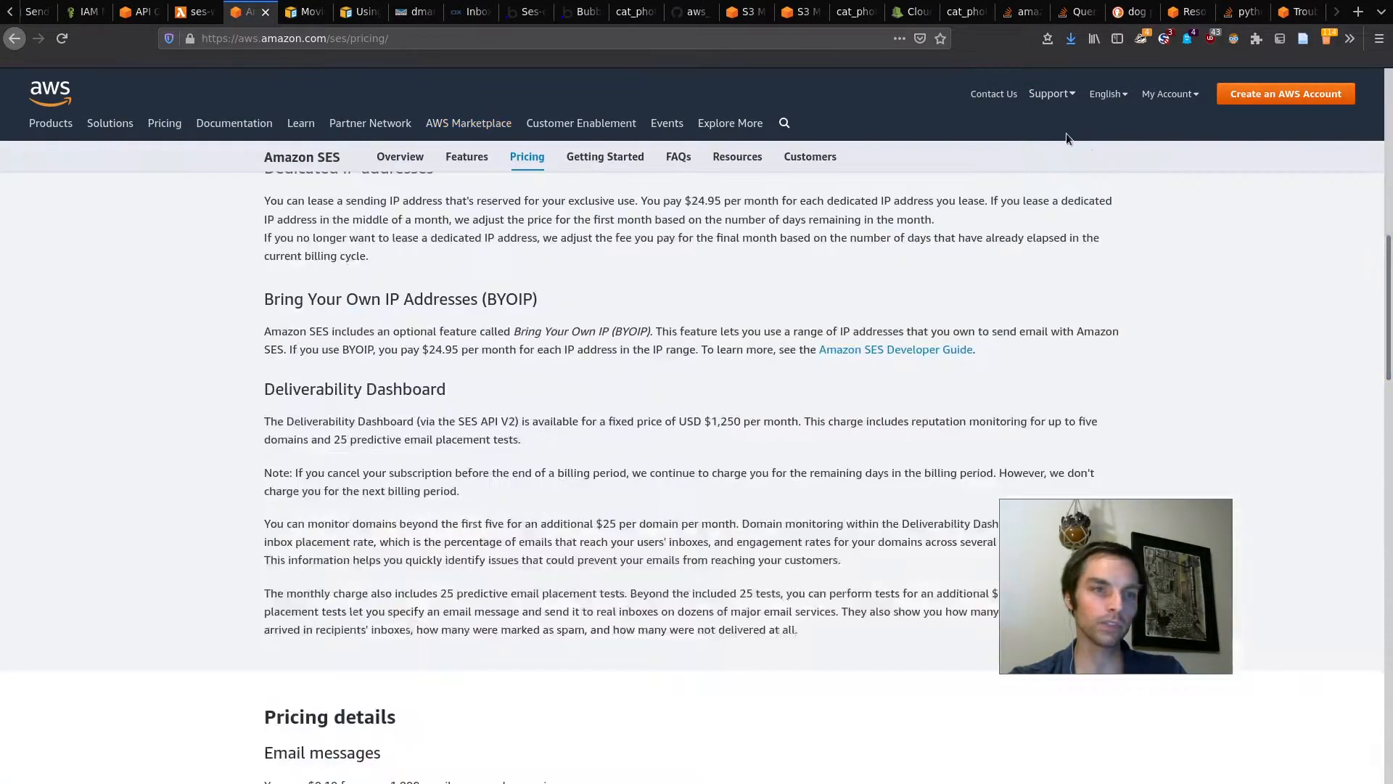
click(747, 12)
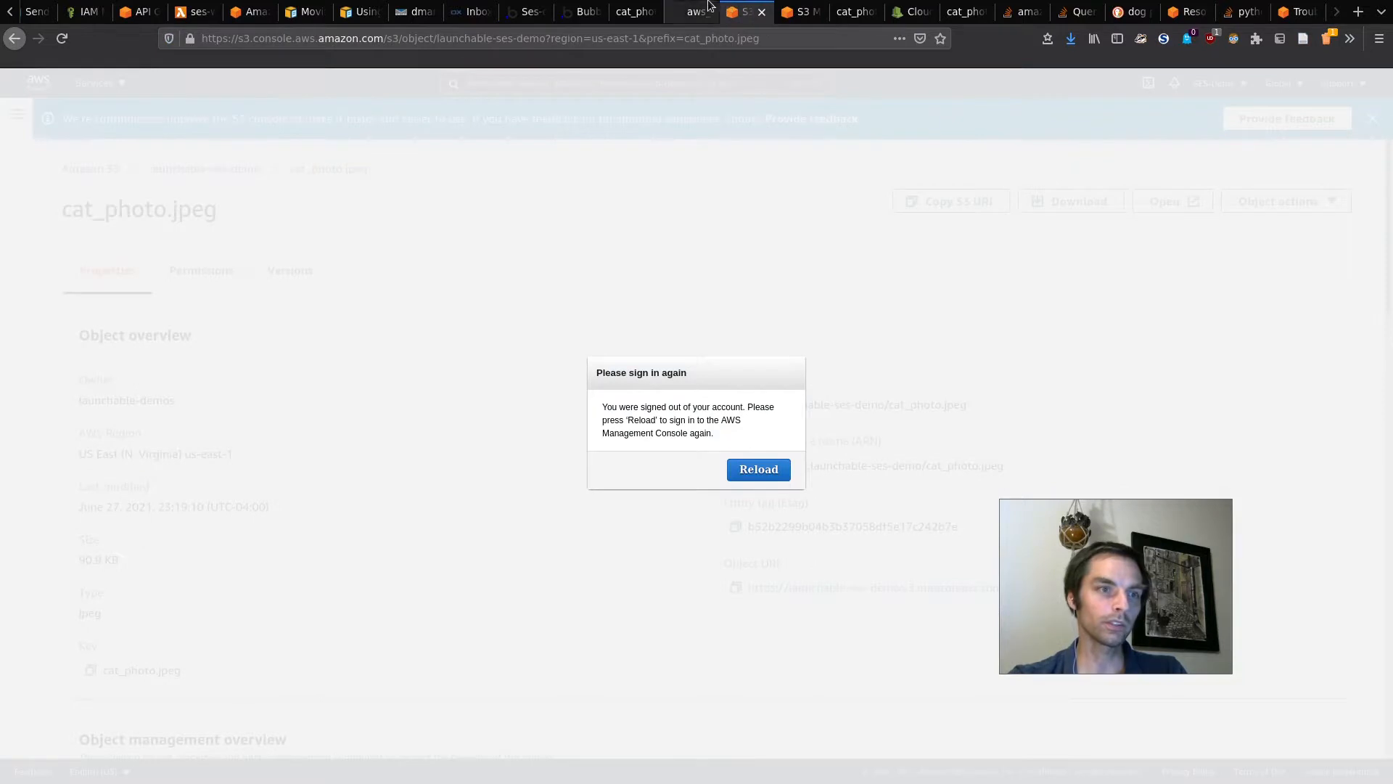
click(693, 11)
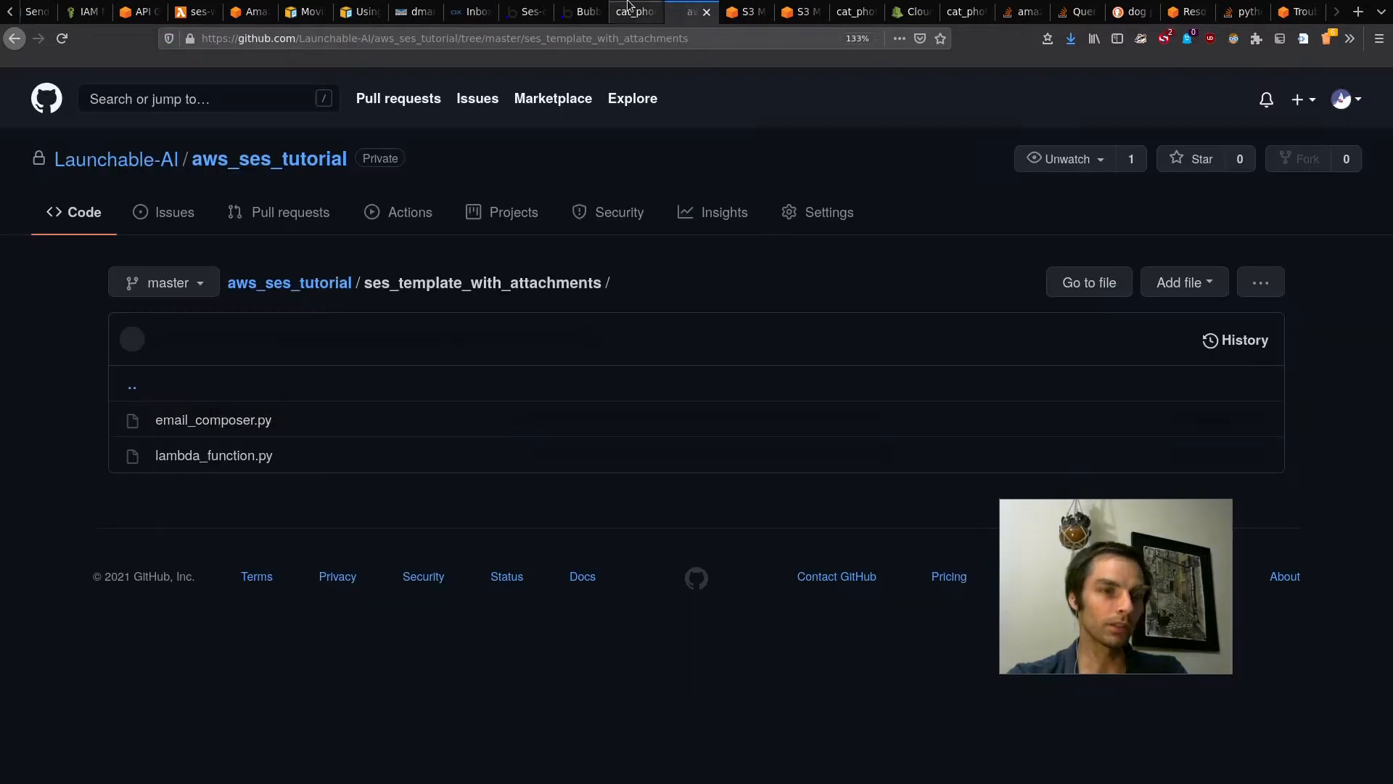
click(342, 287)
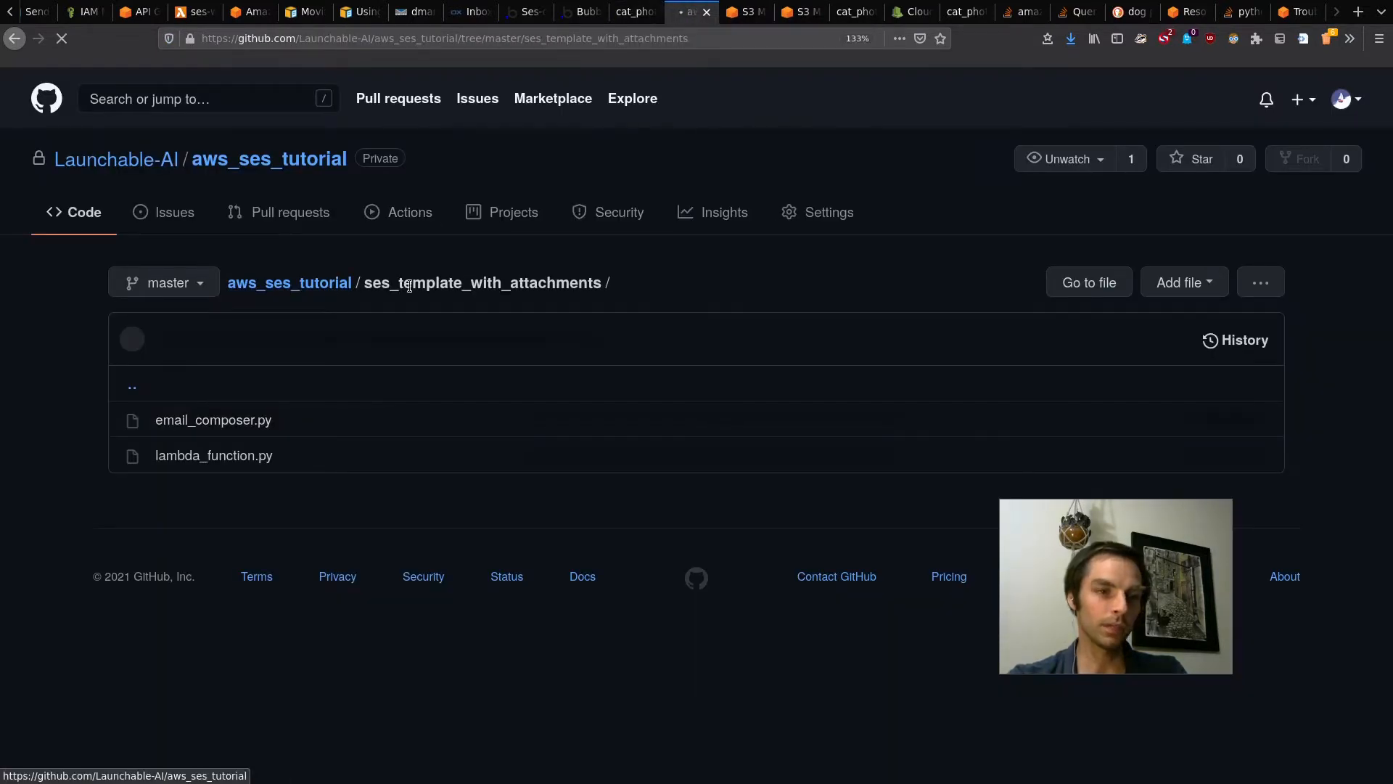